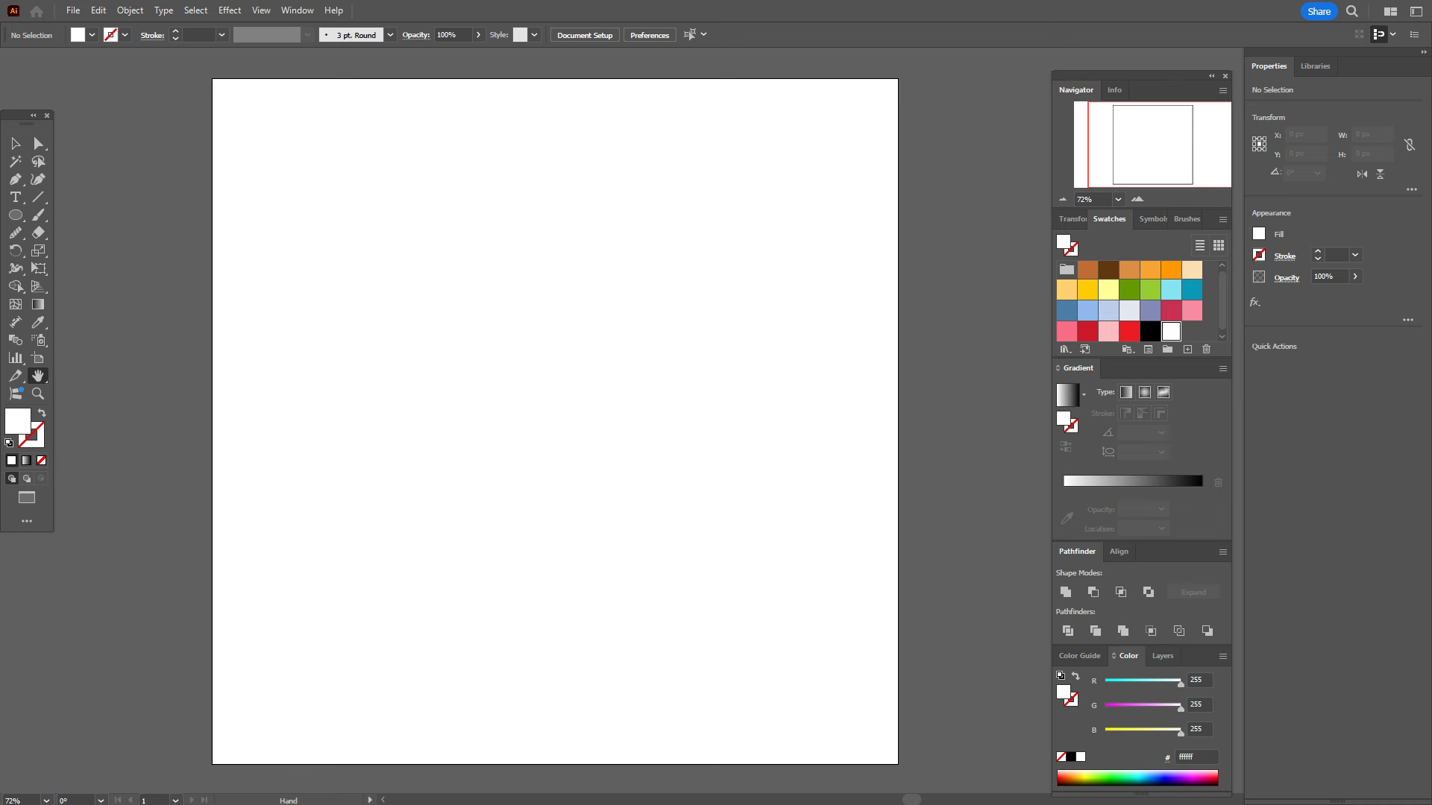
Step: Create a pink (f86d87) ellipse 586 px wide and 154 px high and place it in the lower middle of the artboard
click(1066, 331)
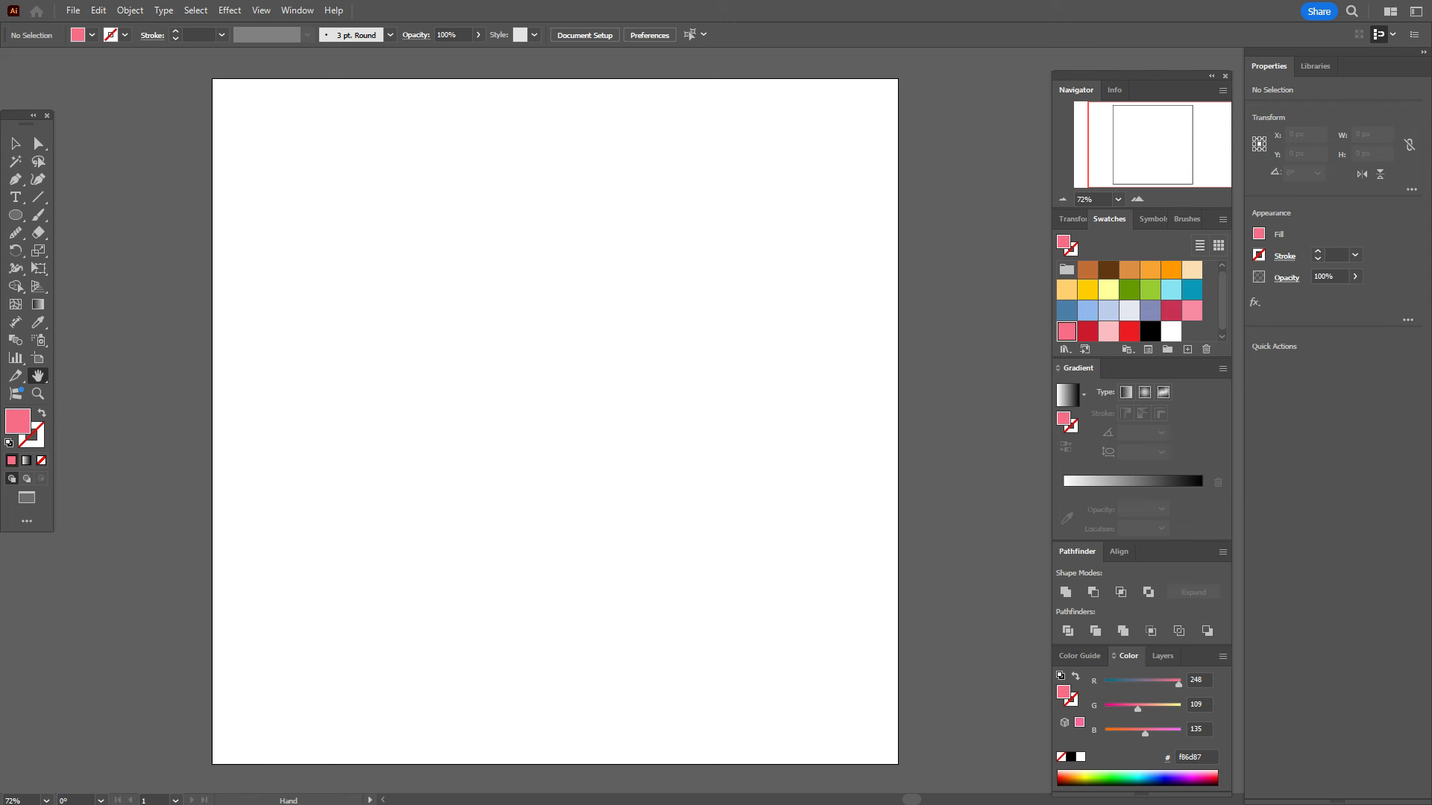
key(l)
click(855, 394)
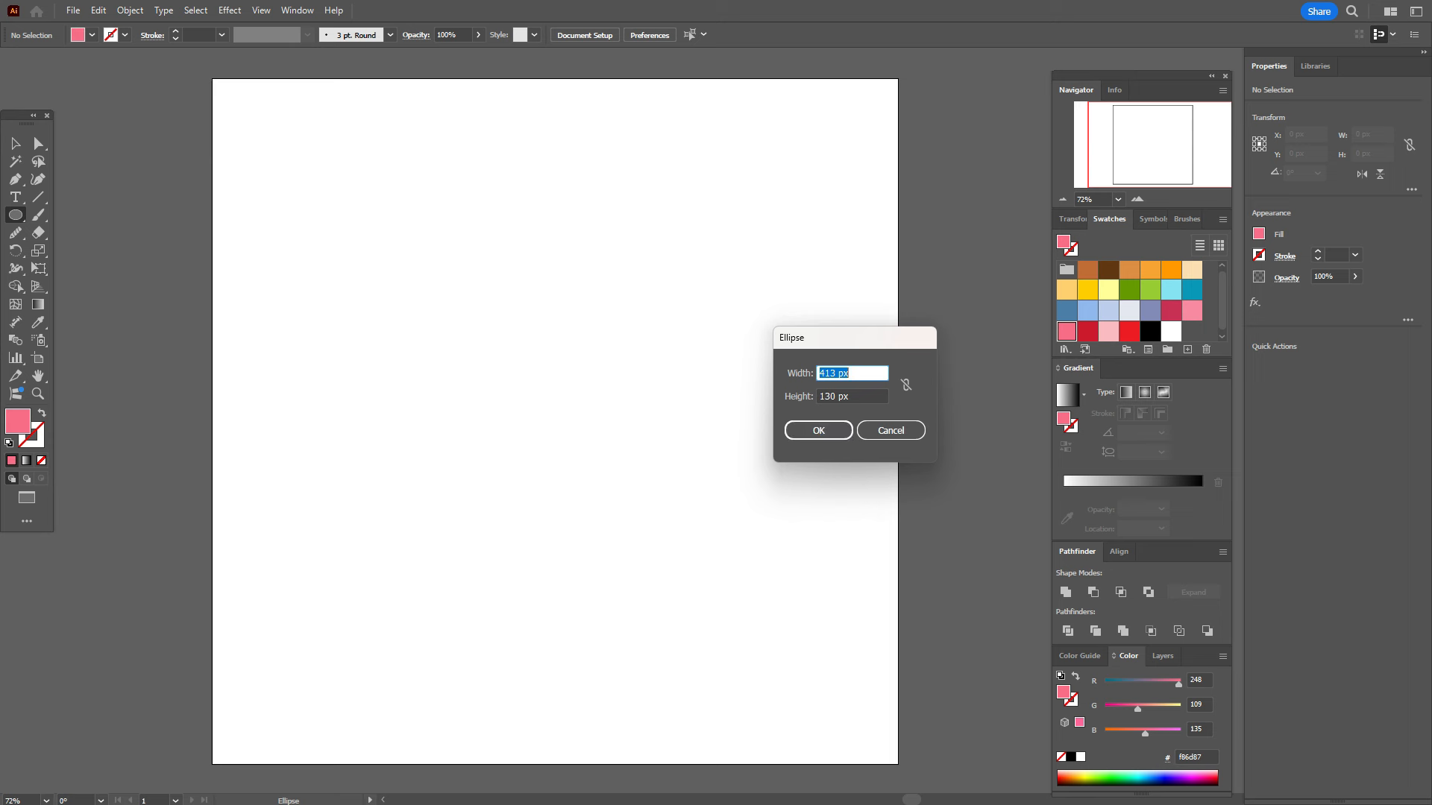
text(586)
key(Tab)
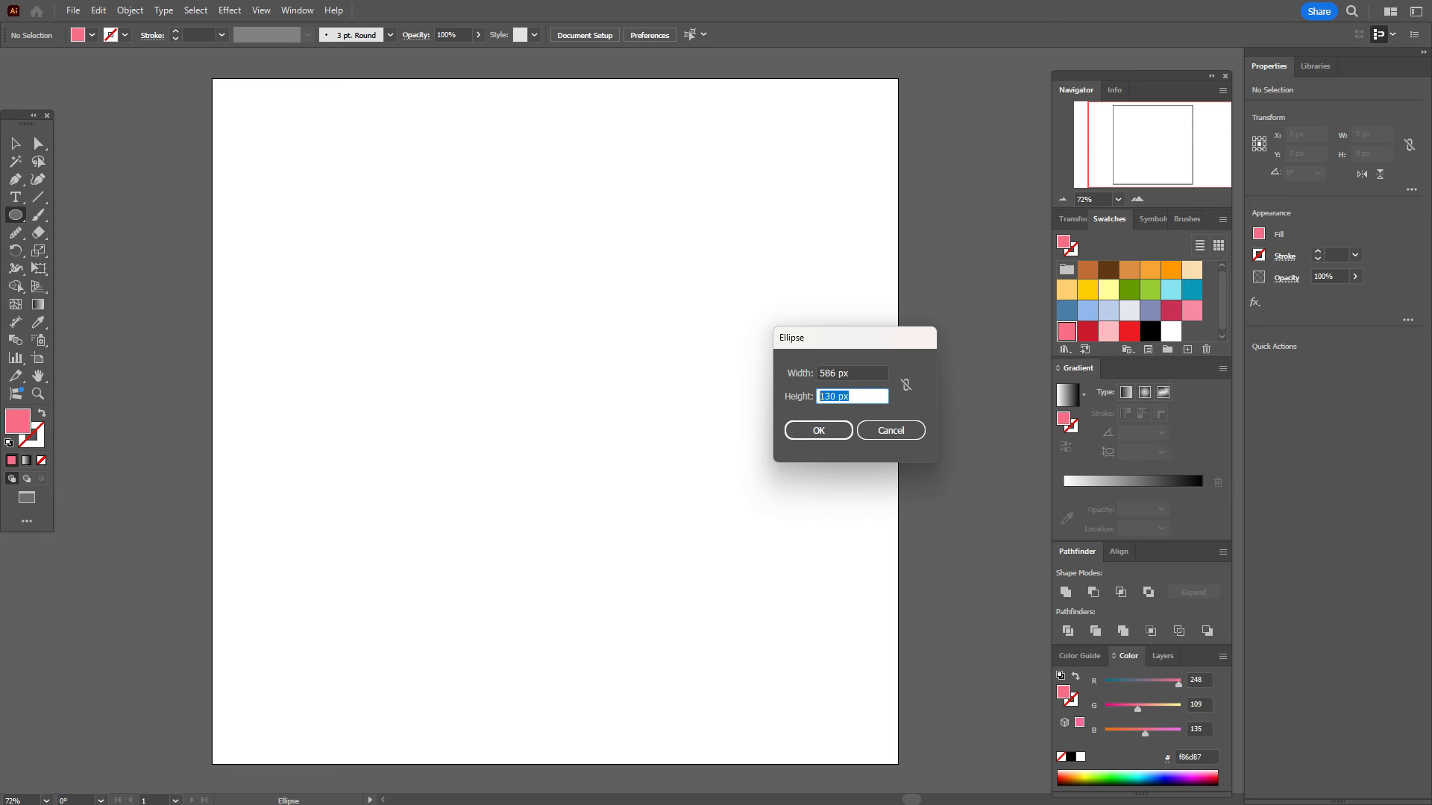
text(154)
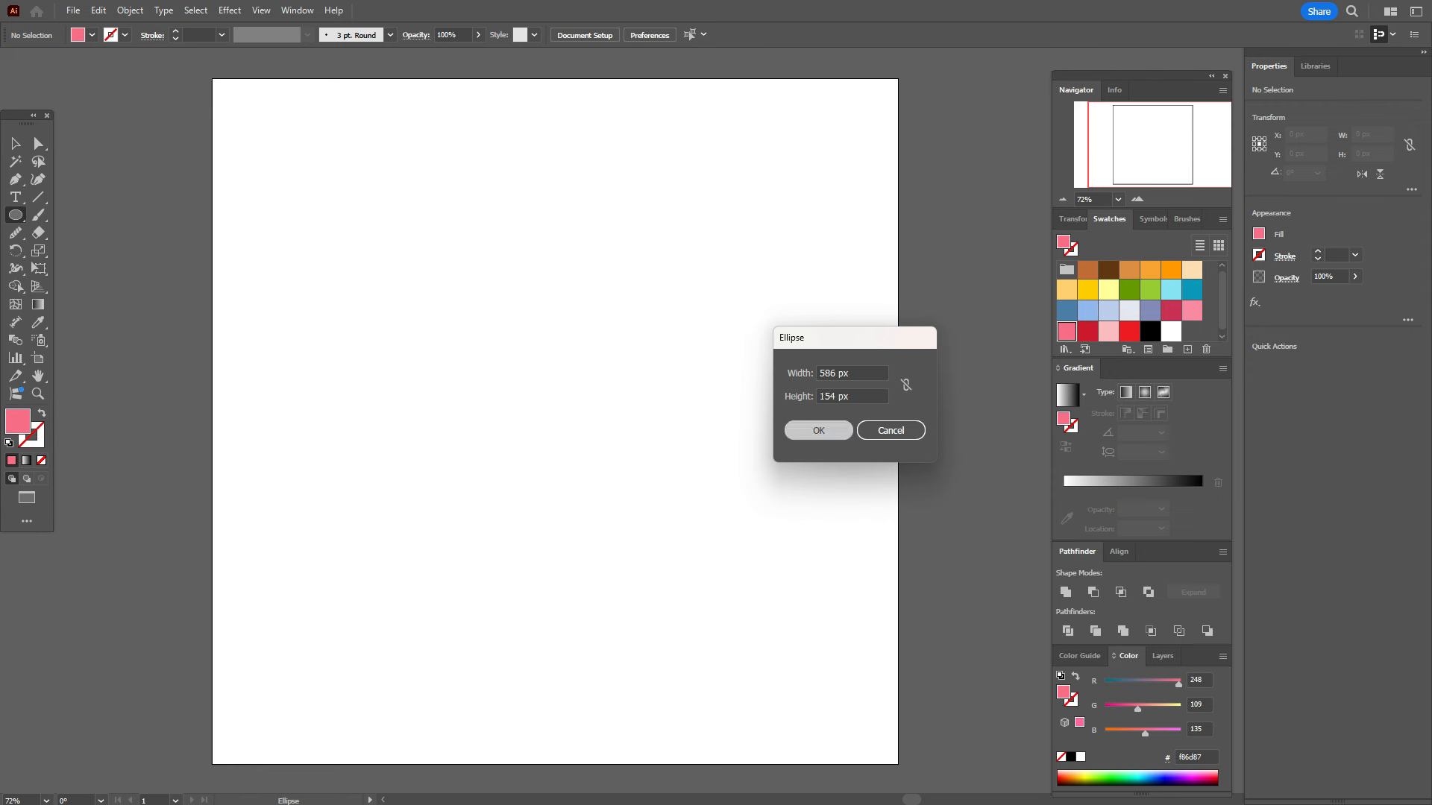
click(818, 430)
key(v)
drag(638, 433, 577, 579)
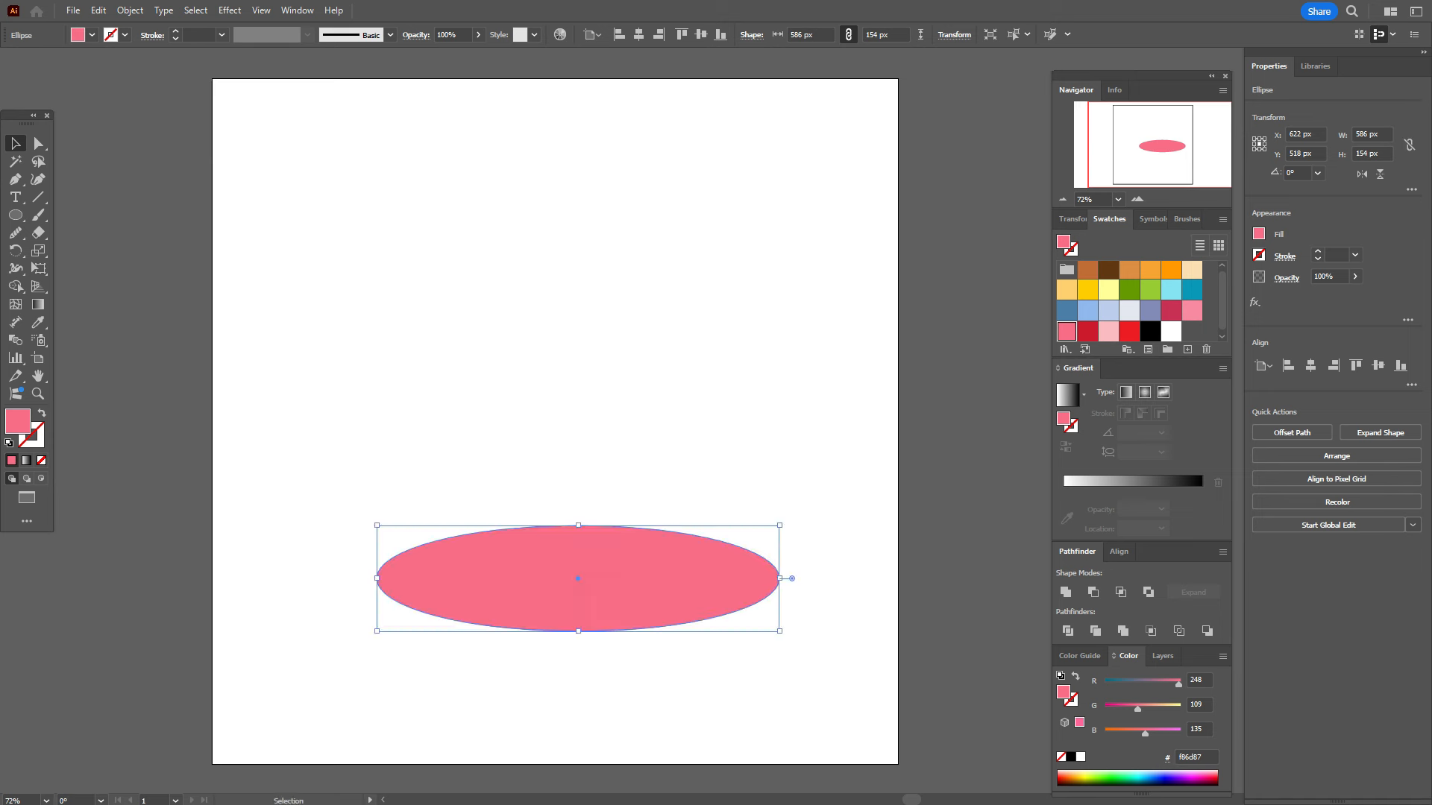
key(ctrl+shift+a)
Step: Draw a pink rounded rectangle about 331 by 165 px and place it over the lower middle of the ellipse
click(15, 215)
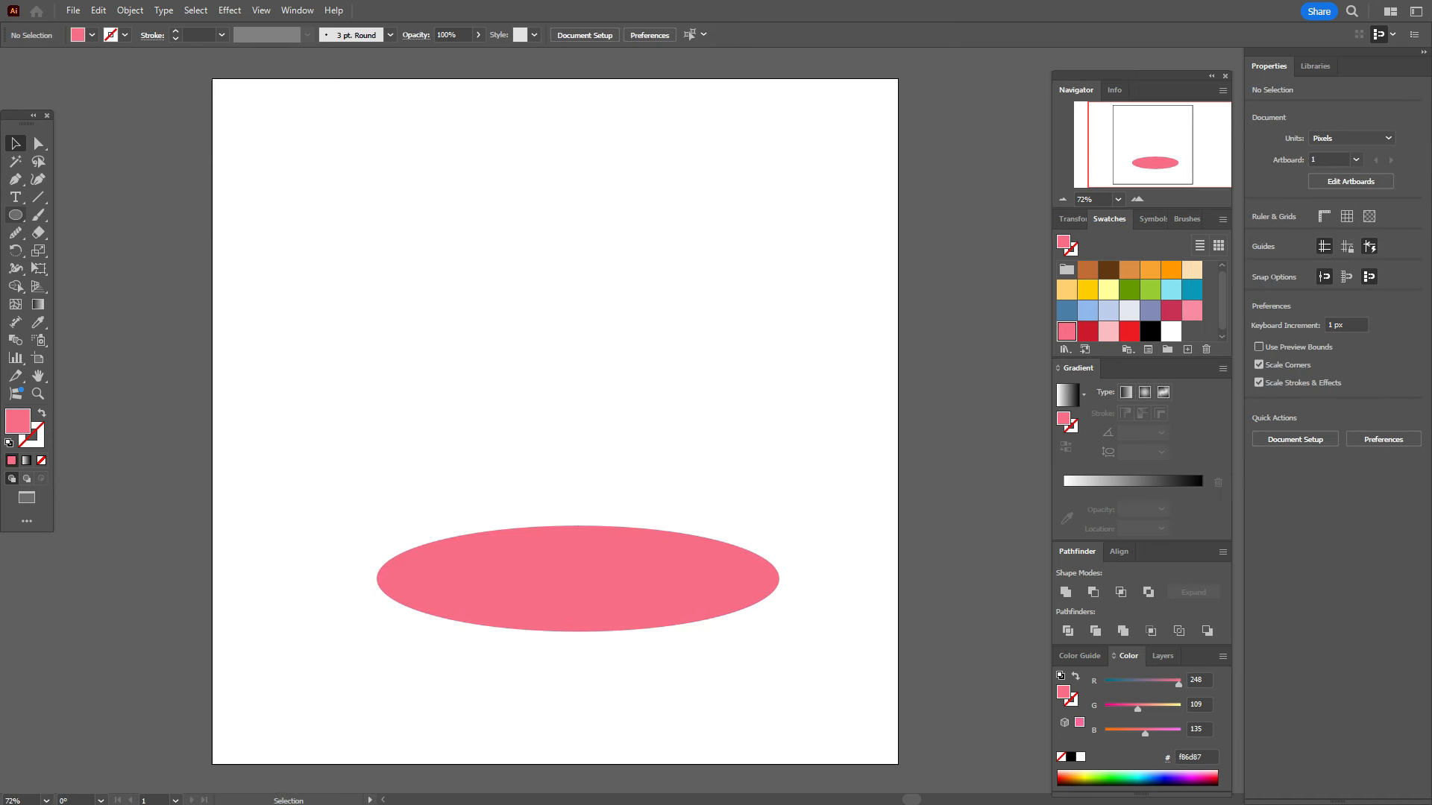
click(108, 233)
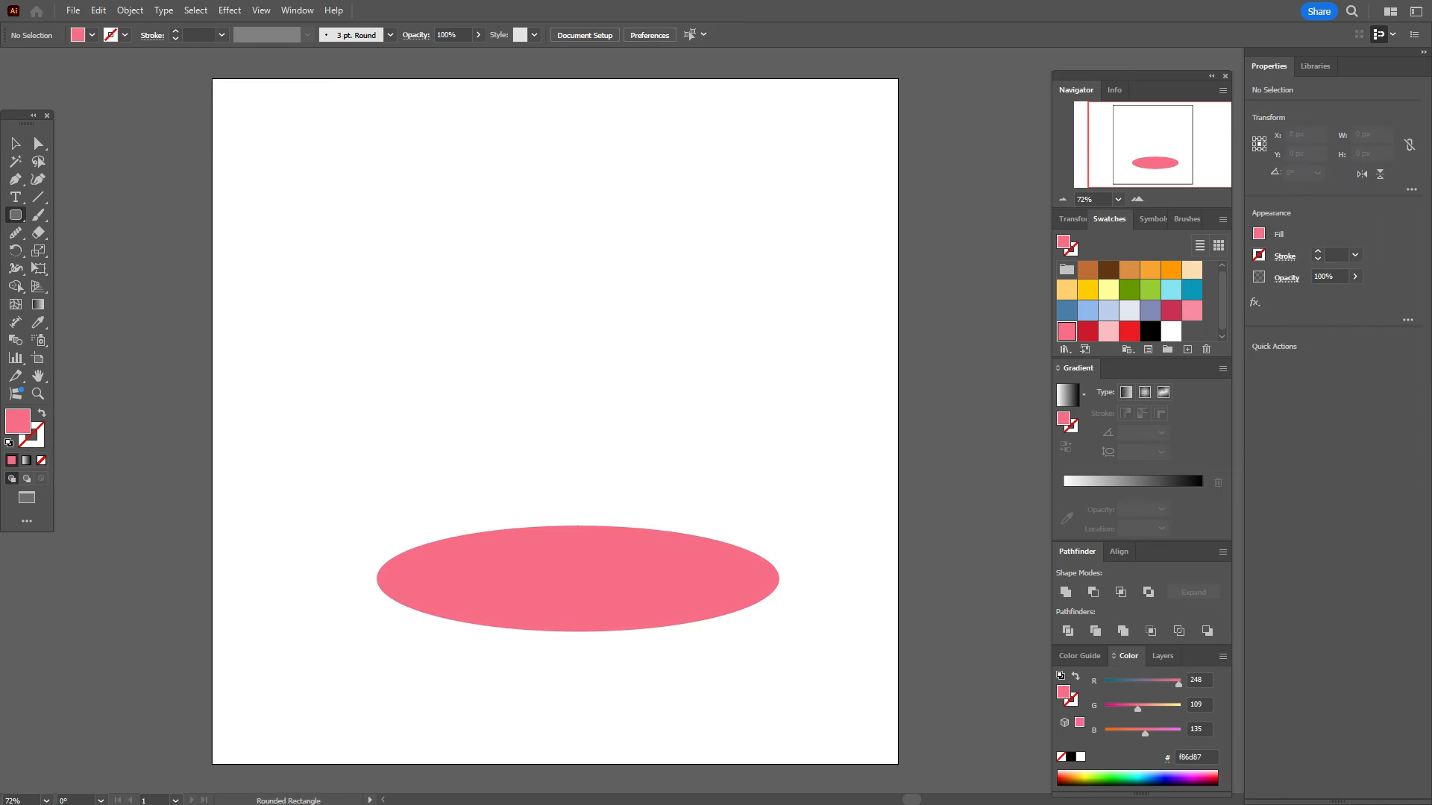
mouse_move(537, 610)
mouse_down()
mouse_move(638, 656)
mouse_move(648, 686)
mouse_move(675, 680)
mouse_up()
click(14, 143)
drag(561, 647, 582, 627)
Step: Increase the rounding of the rectangle's two lower corners and shift the shape slightly up so it protrudes less below the ellipse
click(37, 143)
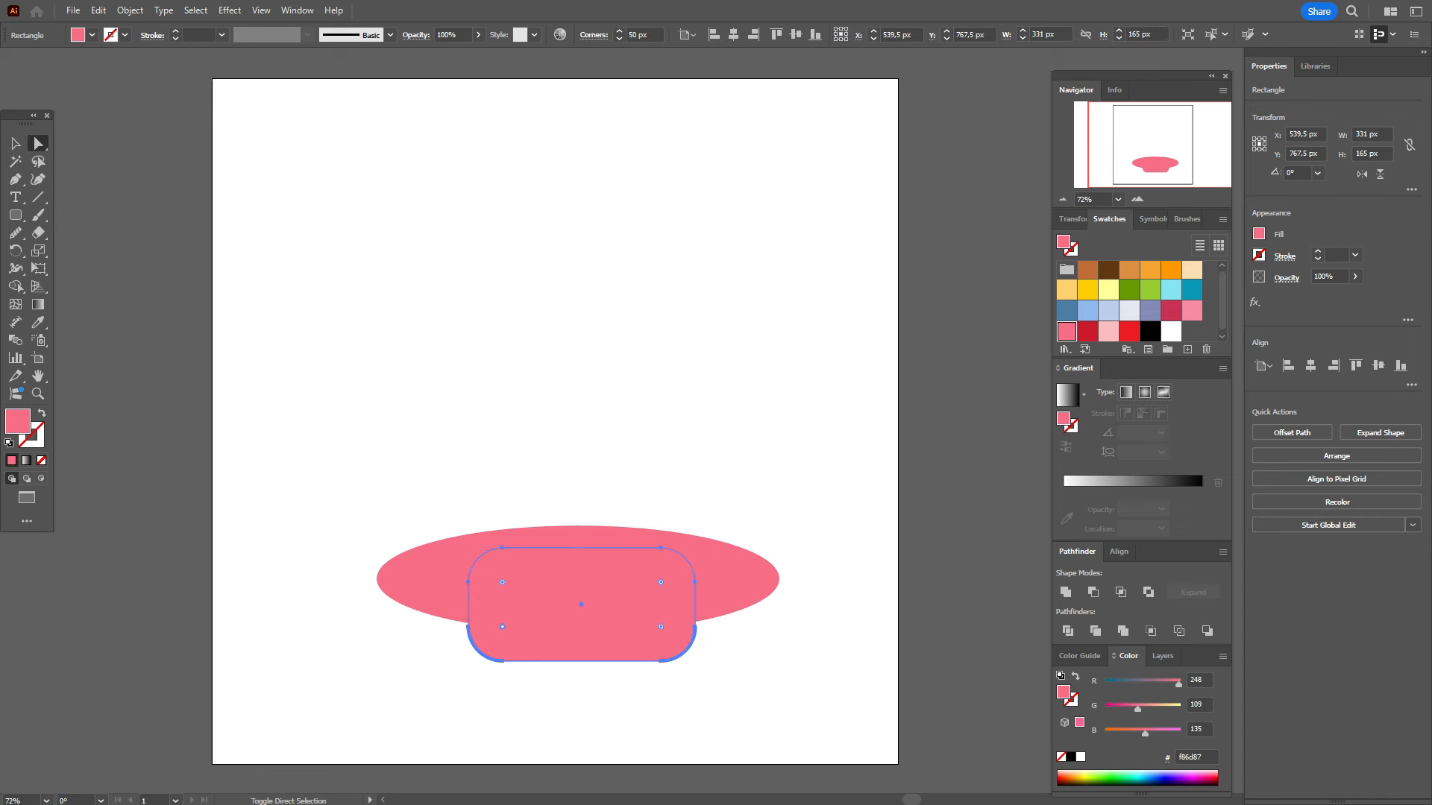
drag(660, 626, 639, 606)
key(v)
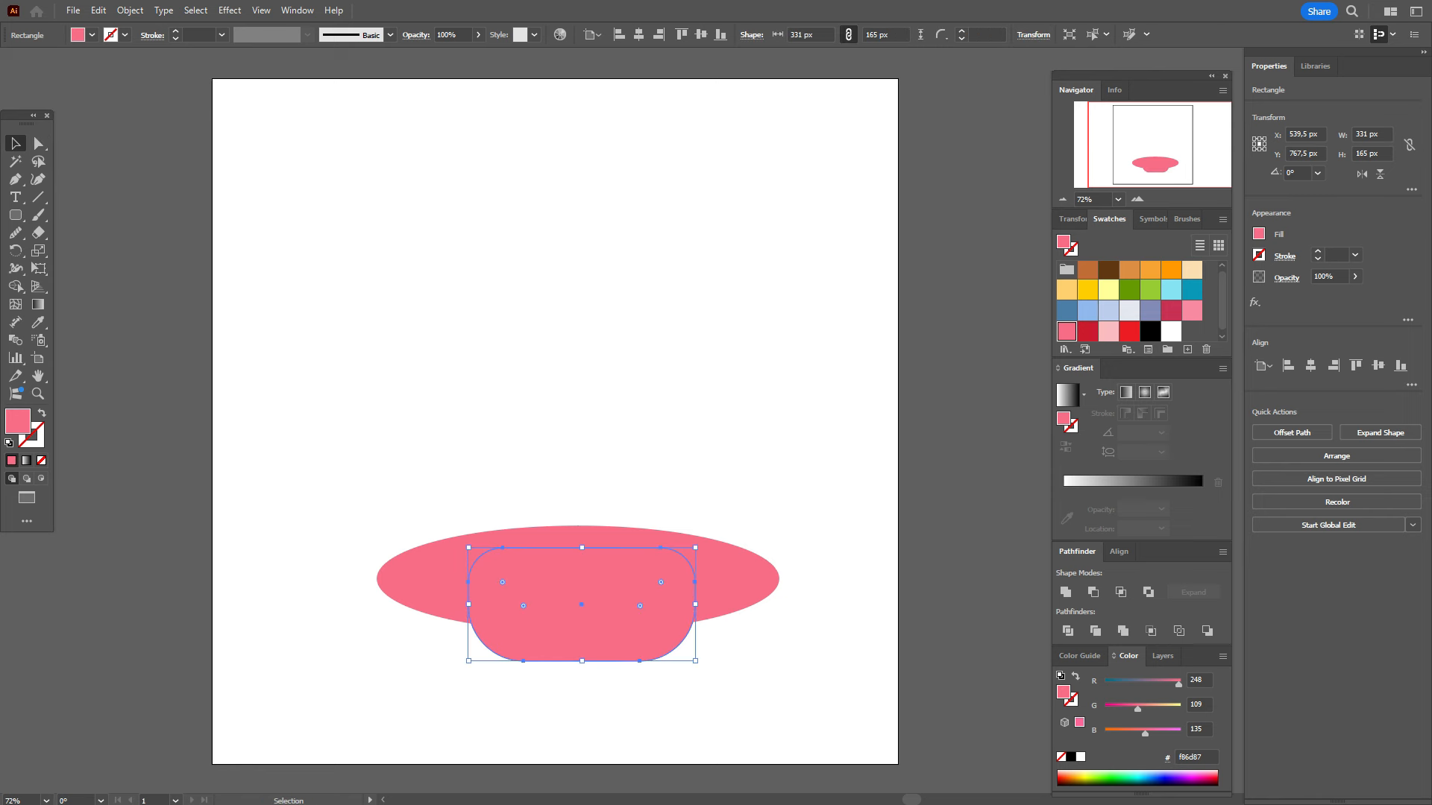
key(ctrl+shift+a)
drag(582, 643, 574, 630)
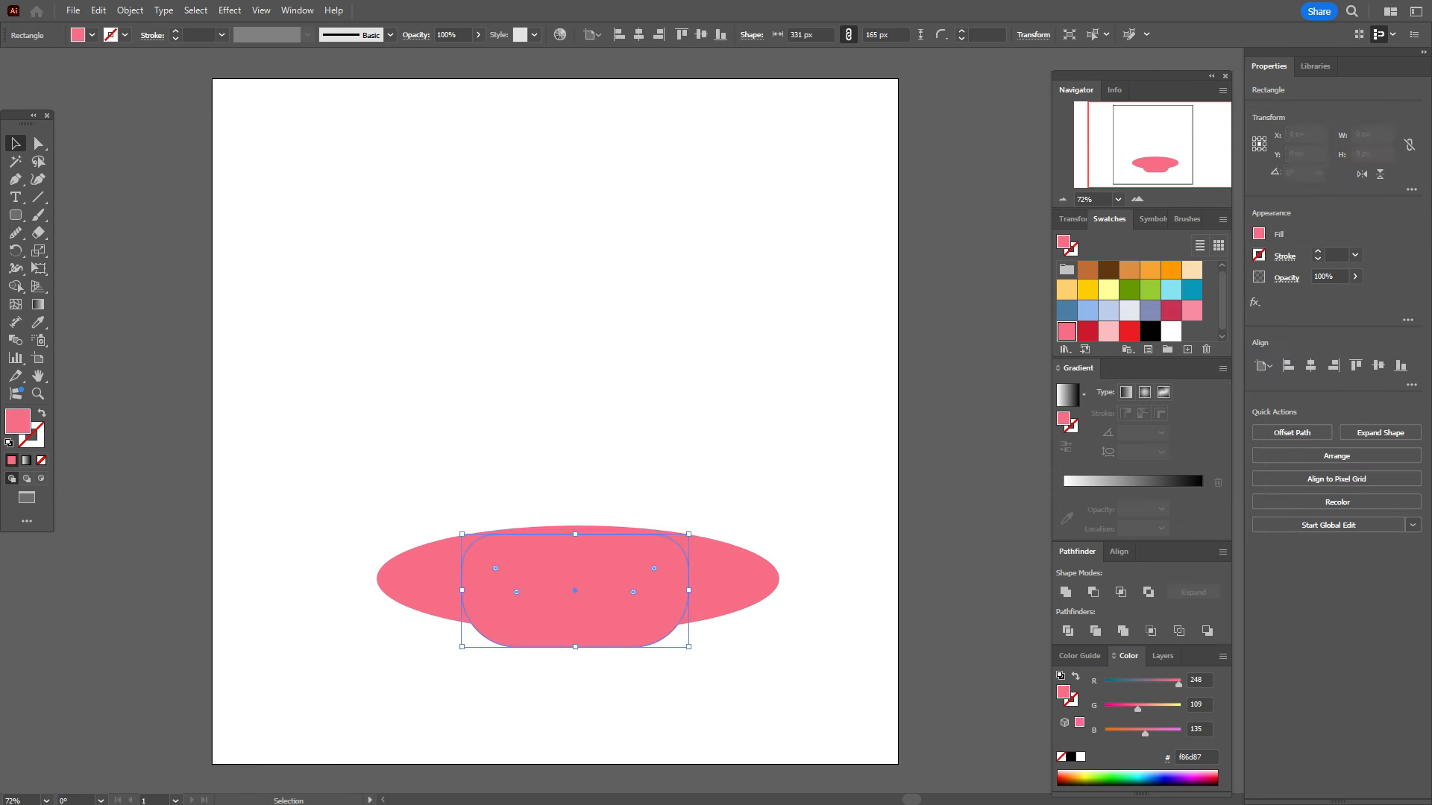
Step: Align the rounded rectangle and the ellipse on their horizontal centres
shift+click(727, 579)
click(1310, 366)
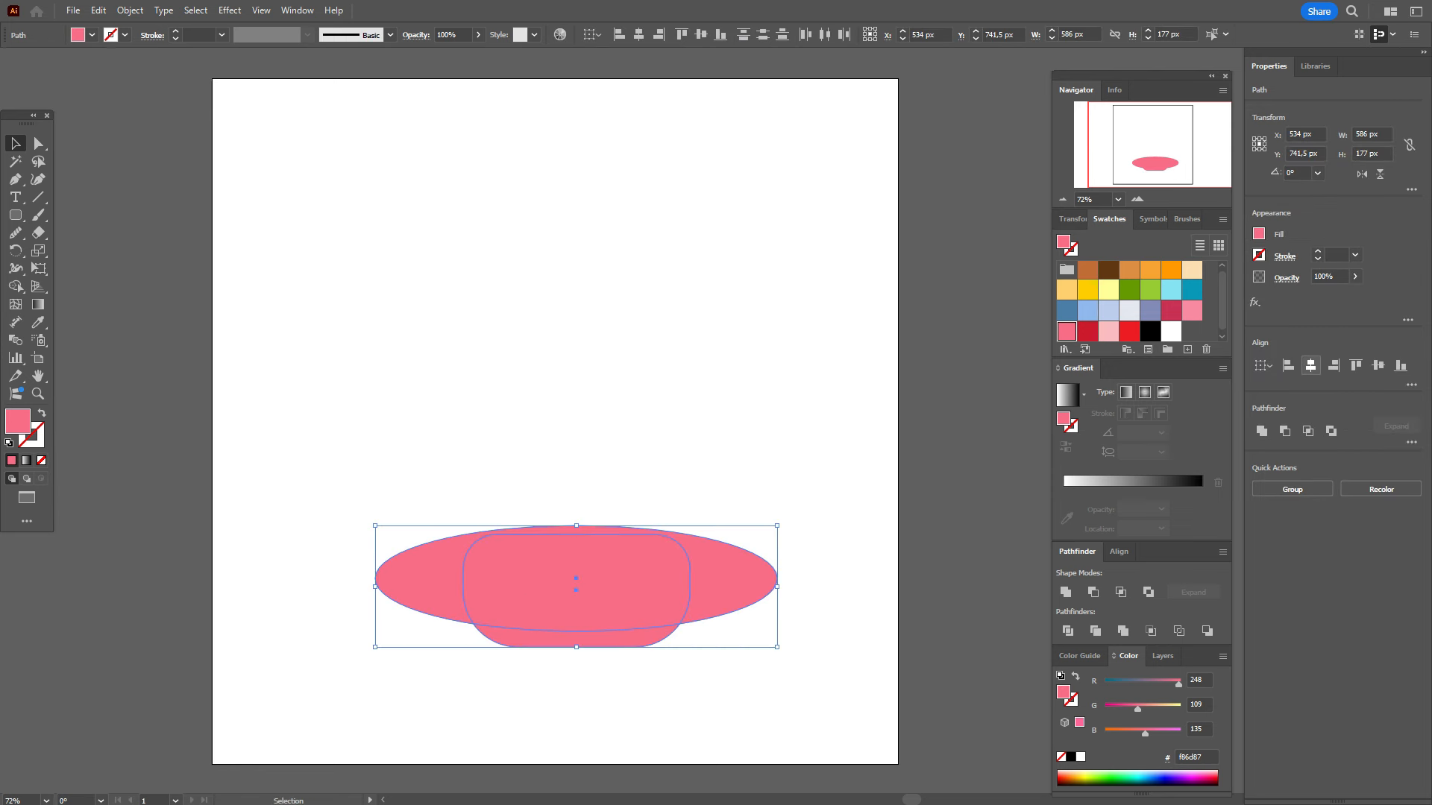
click(821, 522)
Step: Bring the plate ellipse in front of the rounded rectangle base
click(708, 618)
right_click(698, 585)
mouse_move(746, 510)
click(922, 510)
click(922, 510)
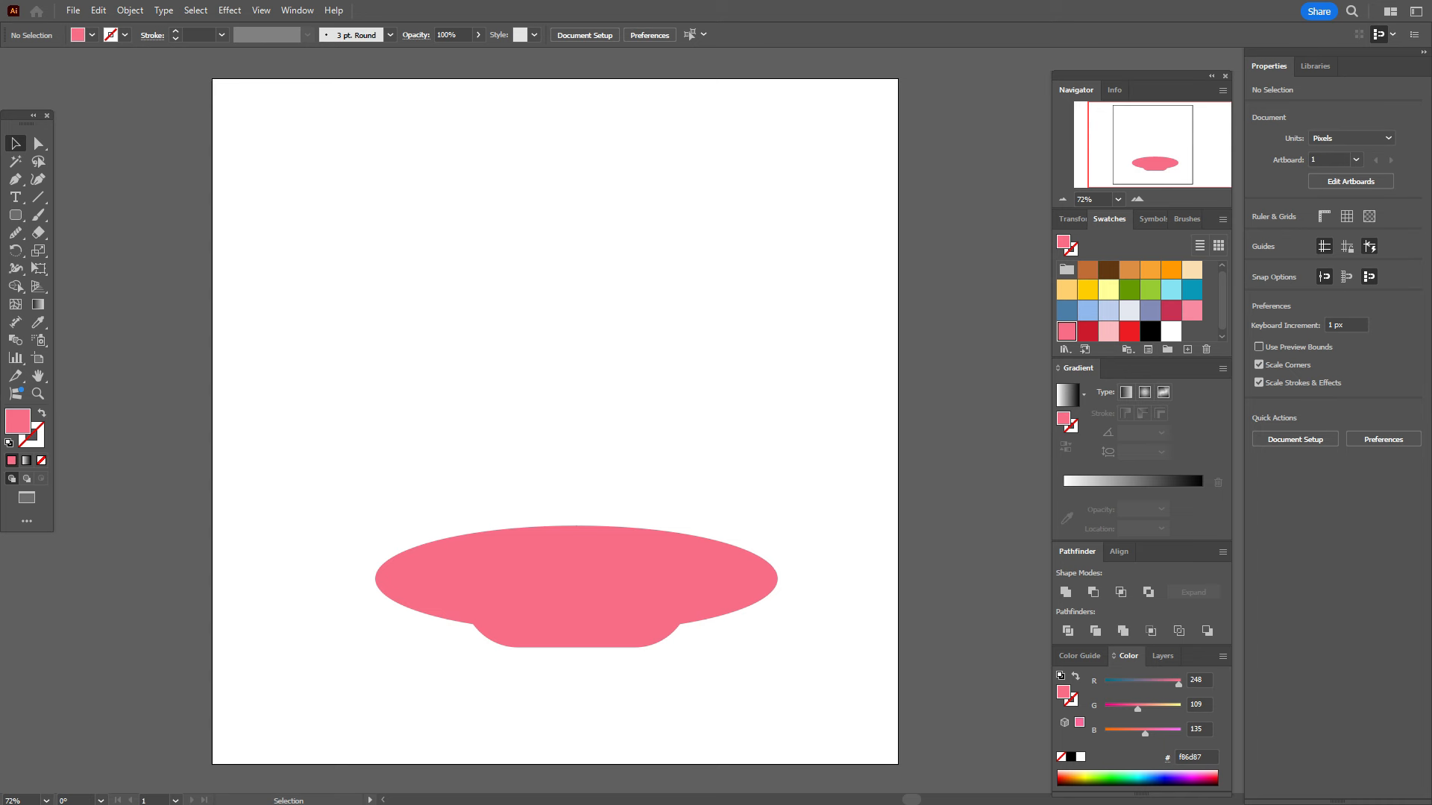
Step: Create a dark pink (ca3156) rectangle 483 px wide and 205 px high and place it on the plate as the cake body
click(1171, 310)
click(15, 215)
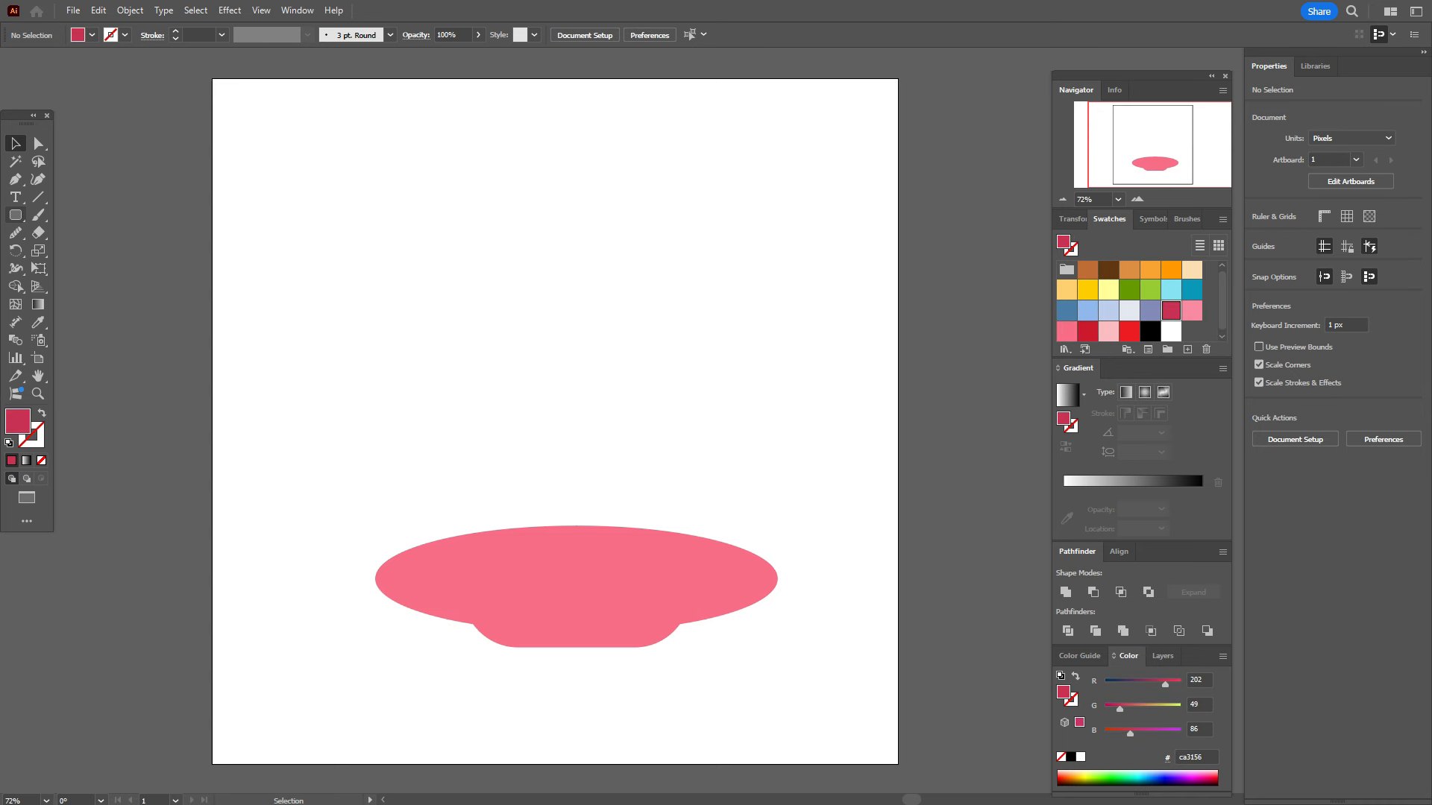
click(90, 215)
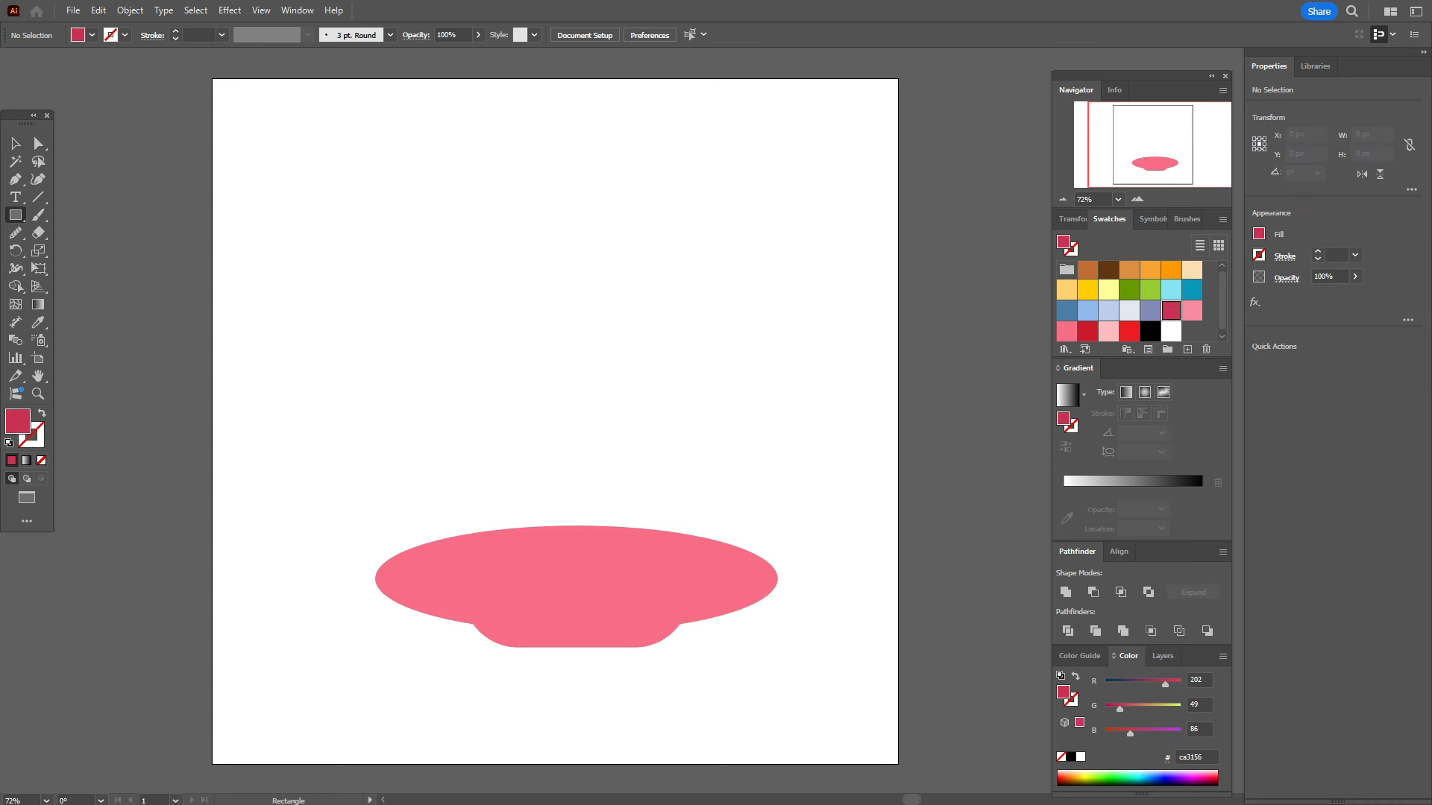
click(625, 387)
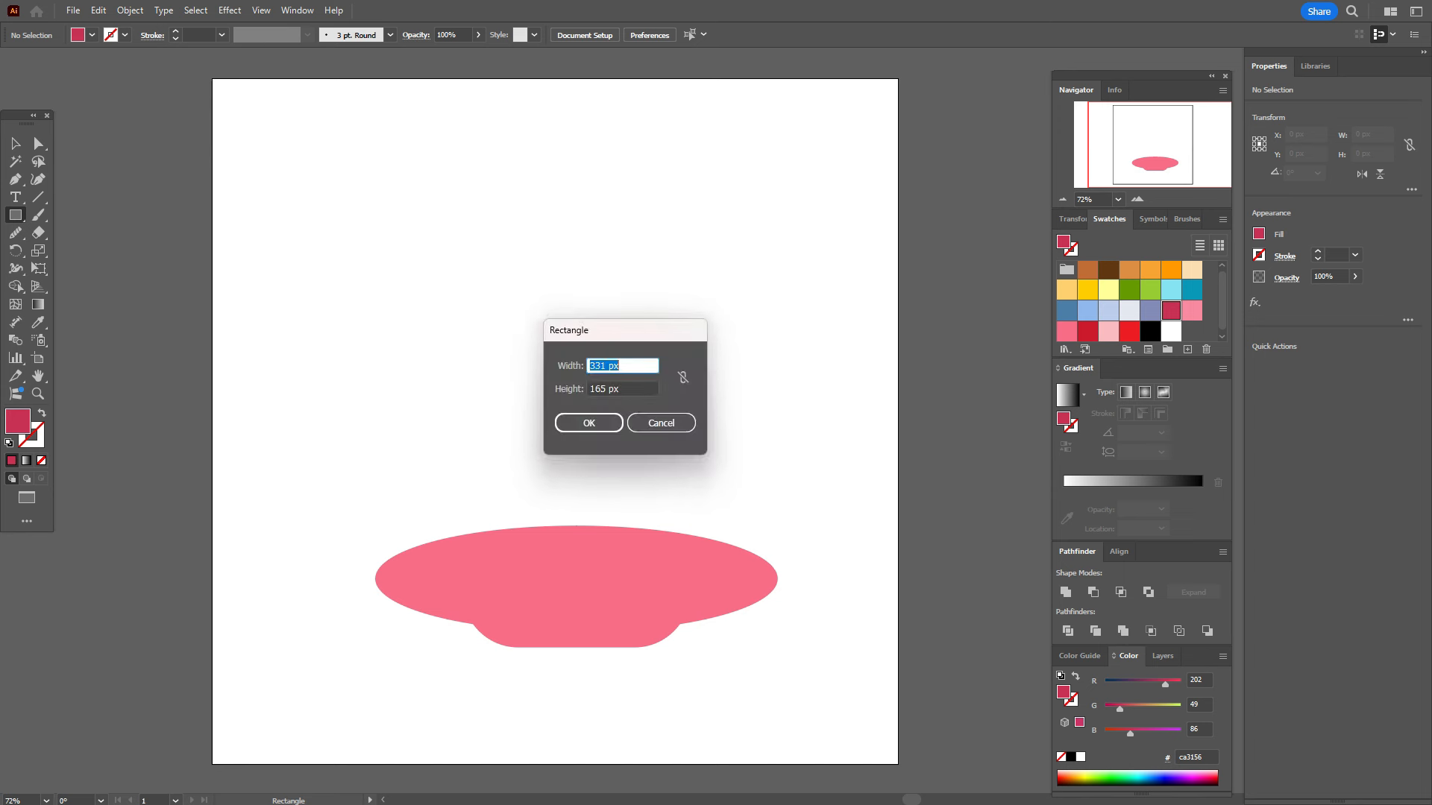
text(483)
key(Tab)
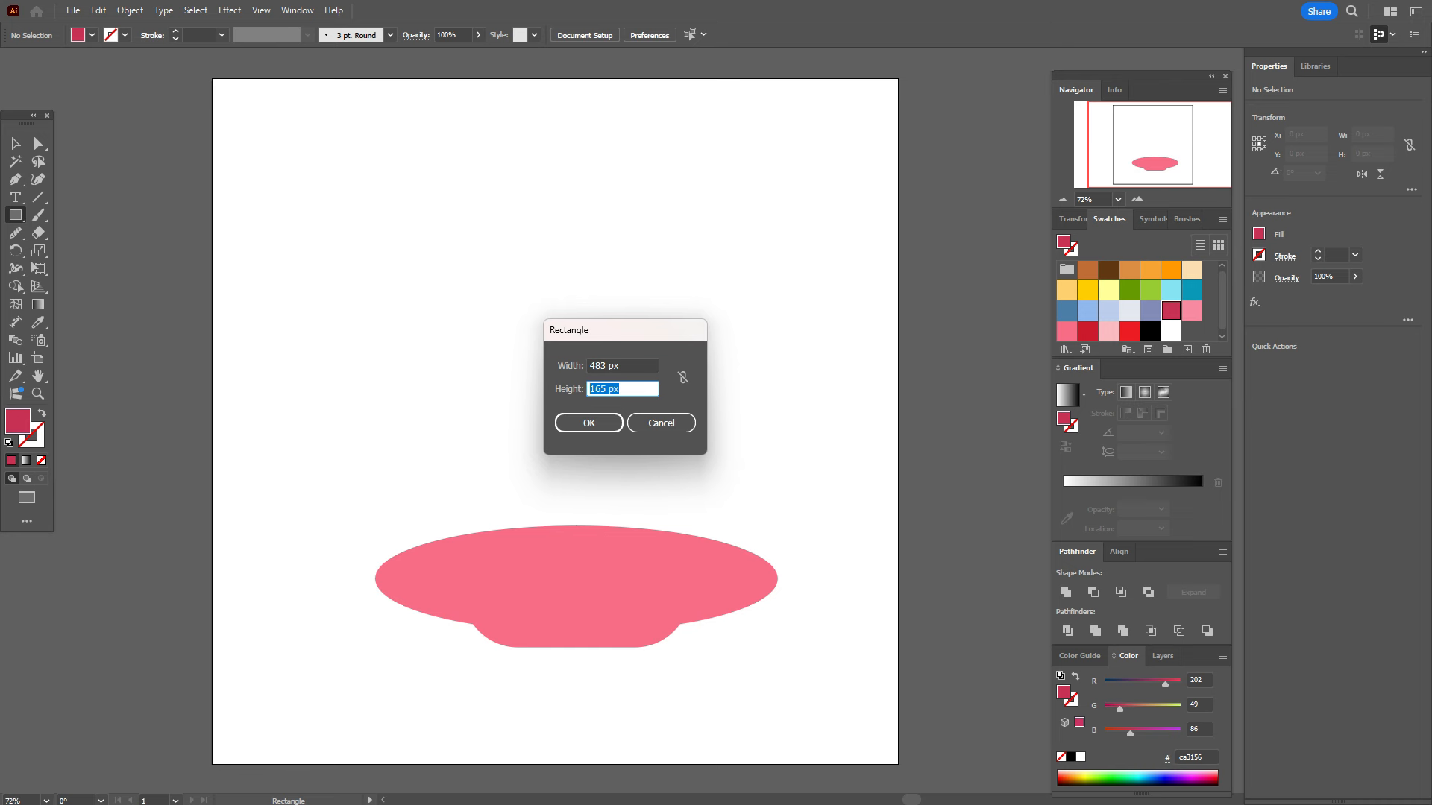
text(205)
key(Return)
key(v)
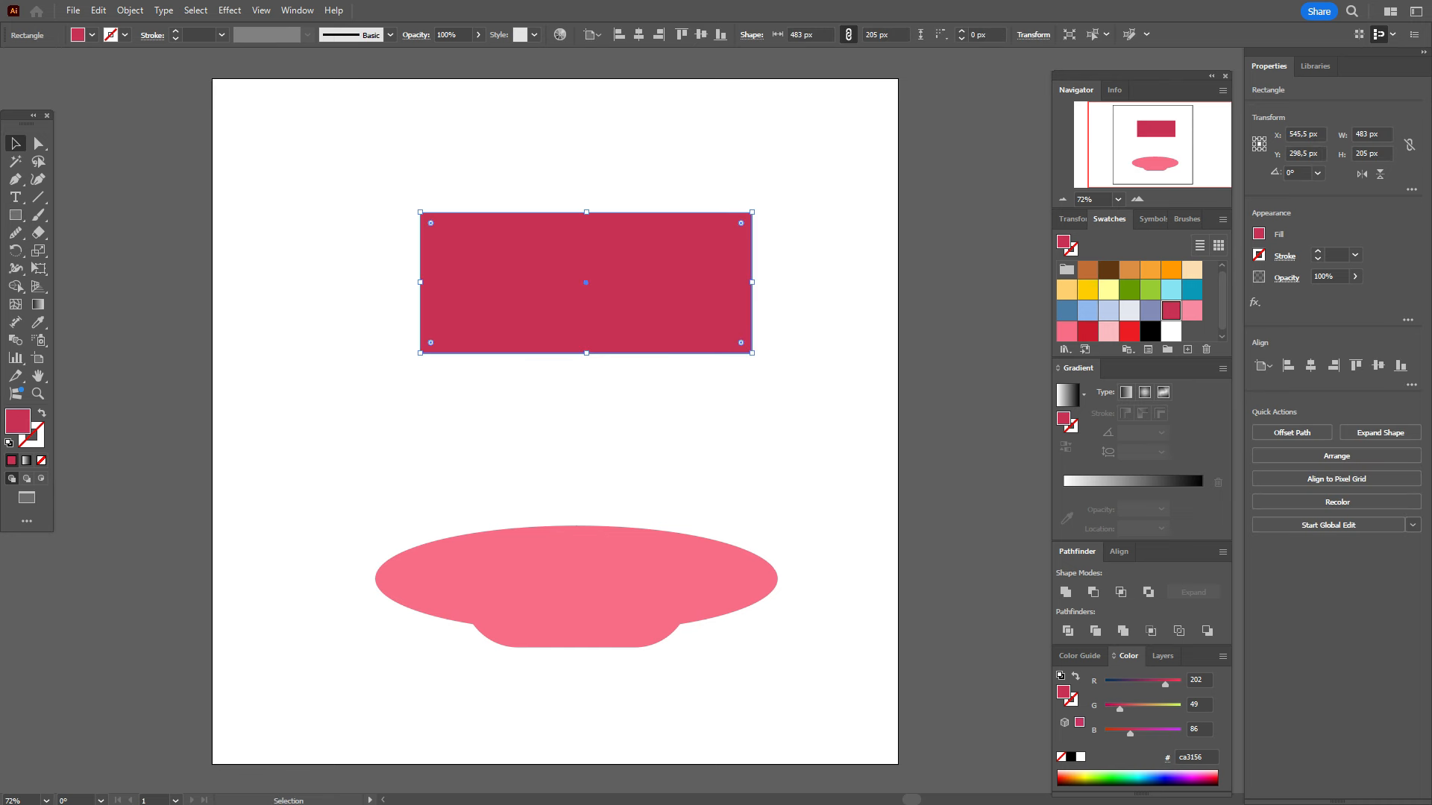
drag(586, 282, 586, 515)
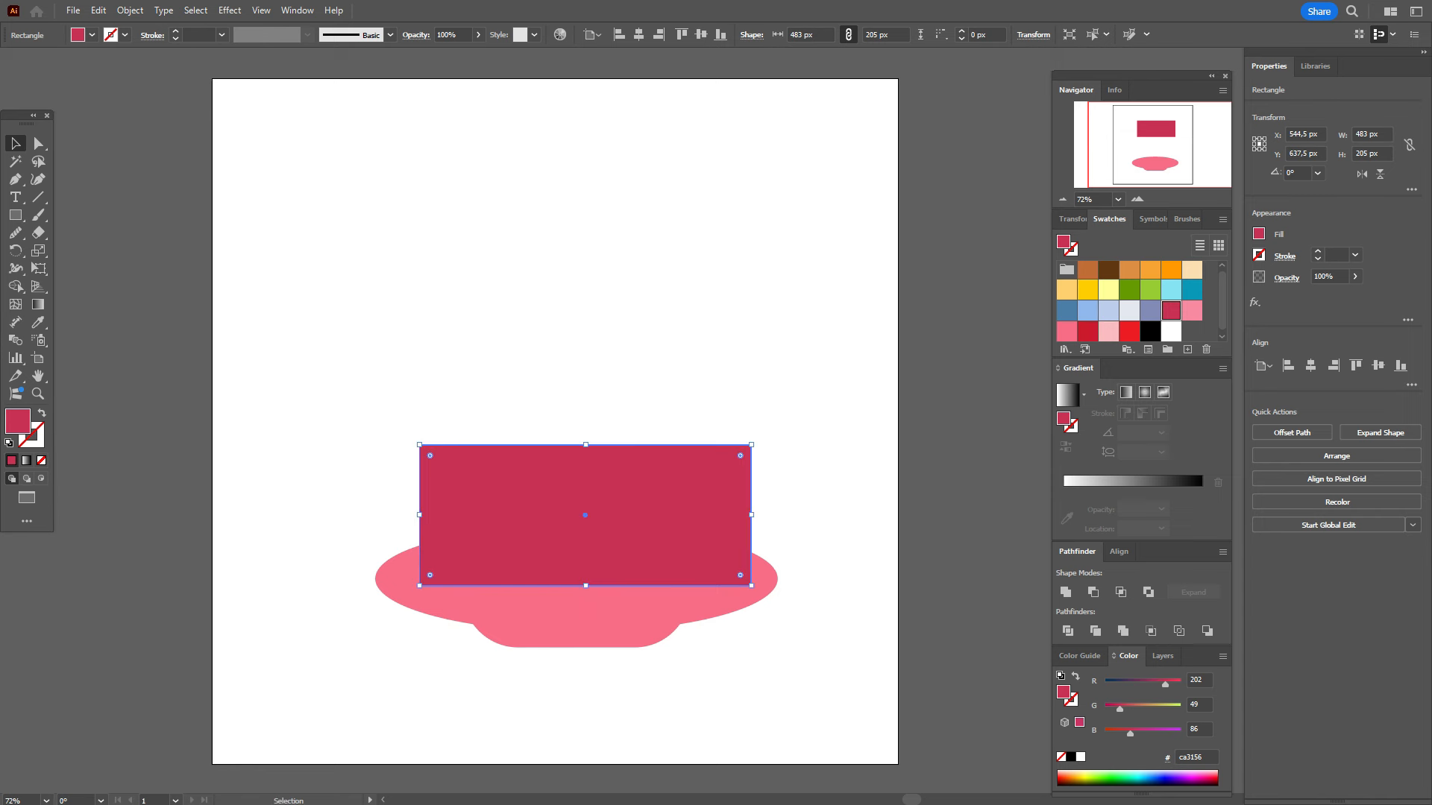
Step: Apply an Arc Lower warp to the cake body with a 17% horizontal bend and 0% horizontal distortion
click(230, 10)
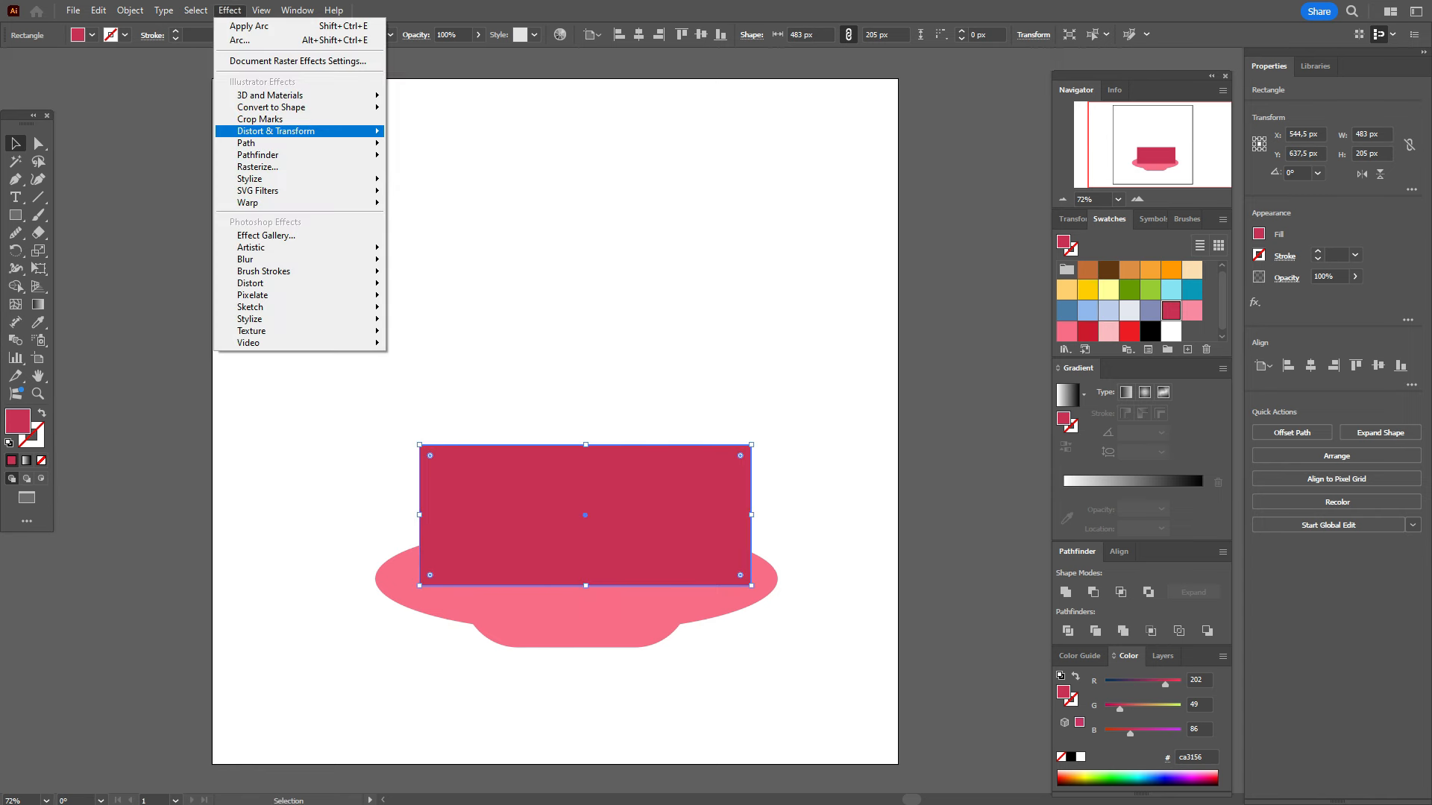
mouse_move(313, 203)
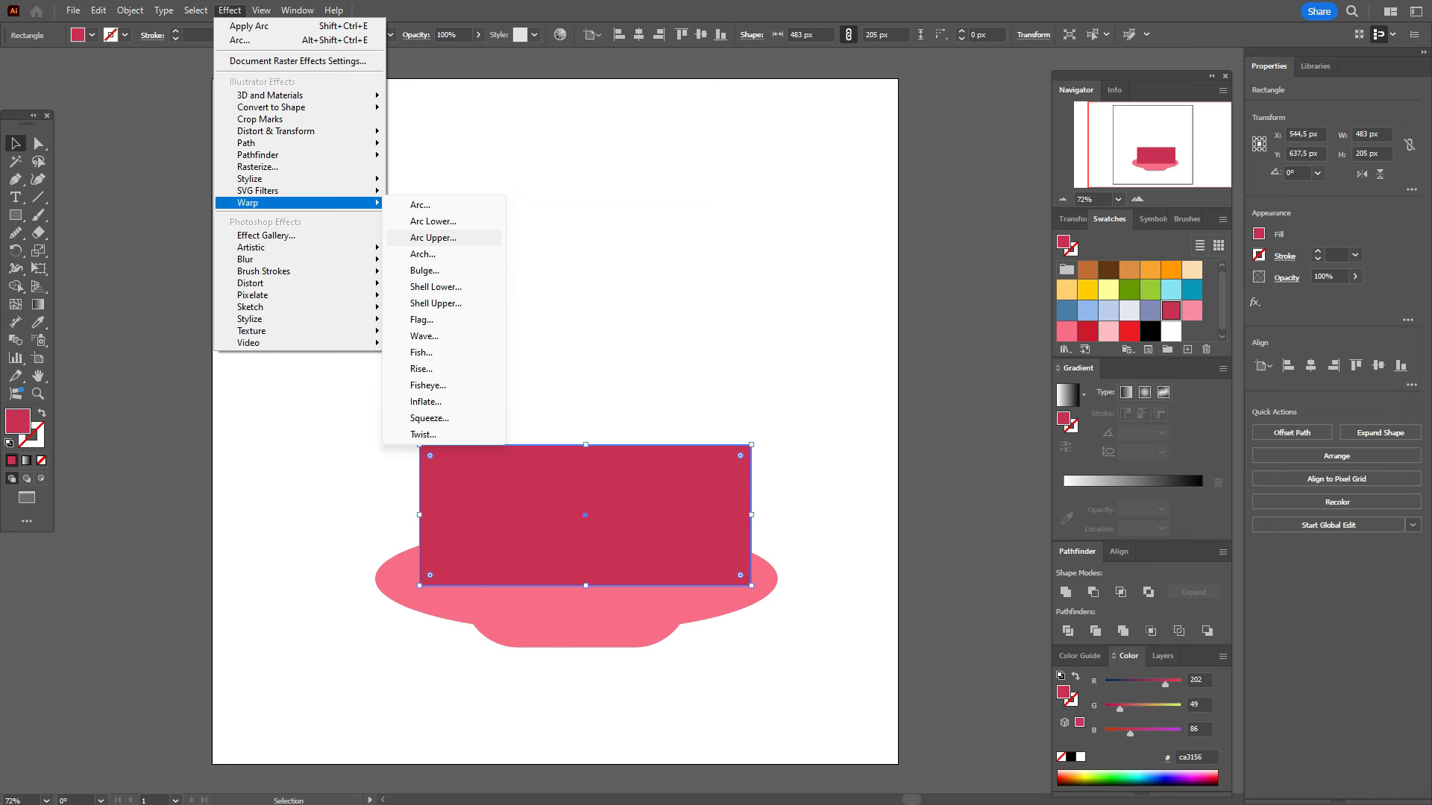
click(432, 222)
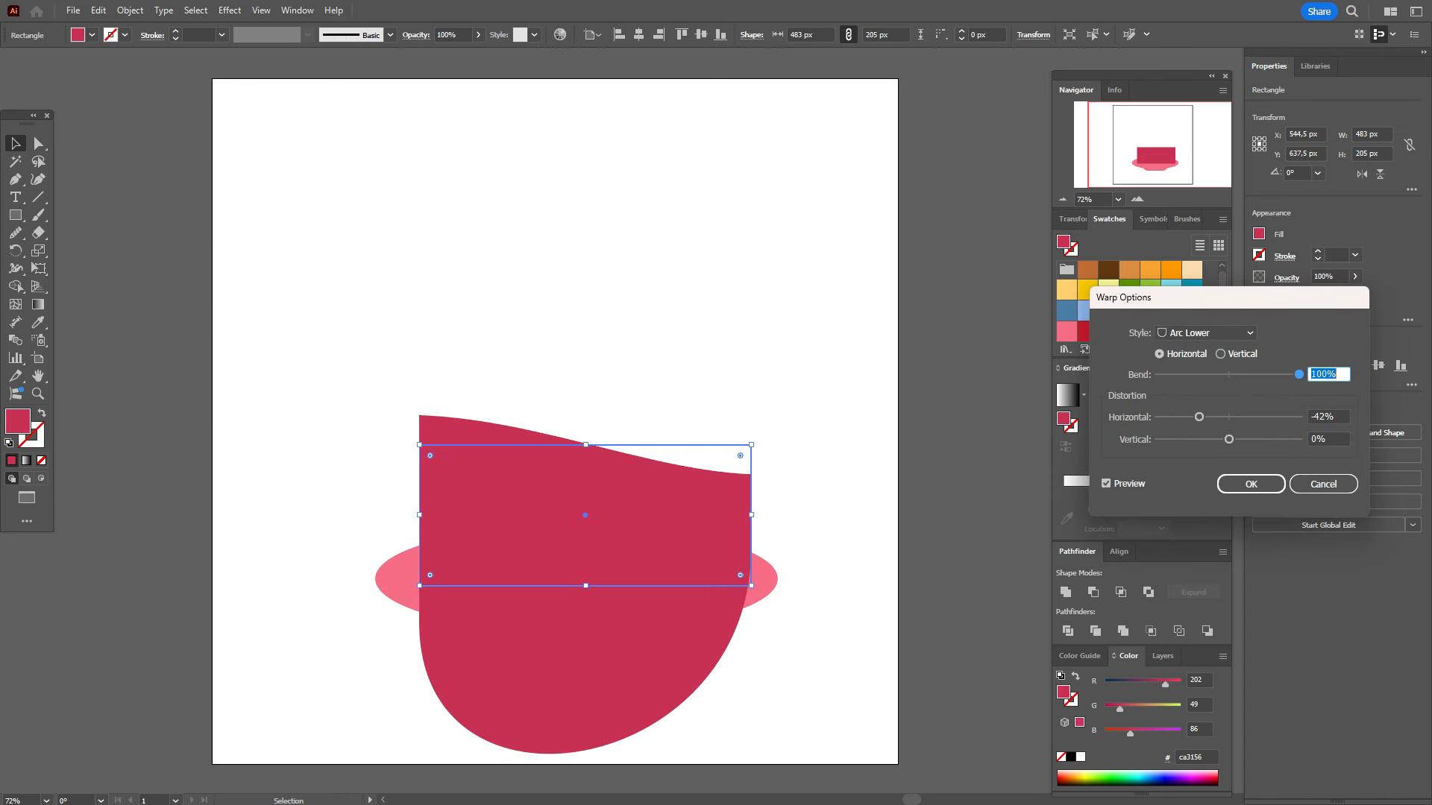
drag(1199, 417, 1228, 417)
double_click(1315, 417)
text(0)
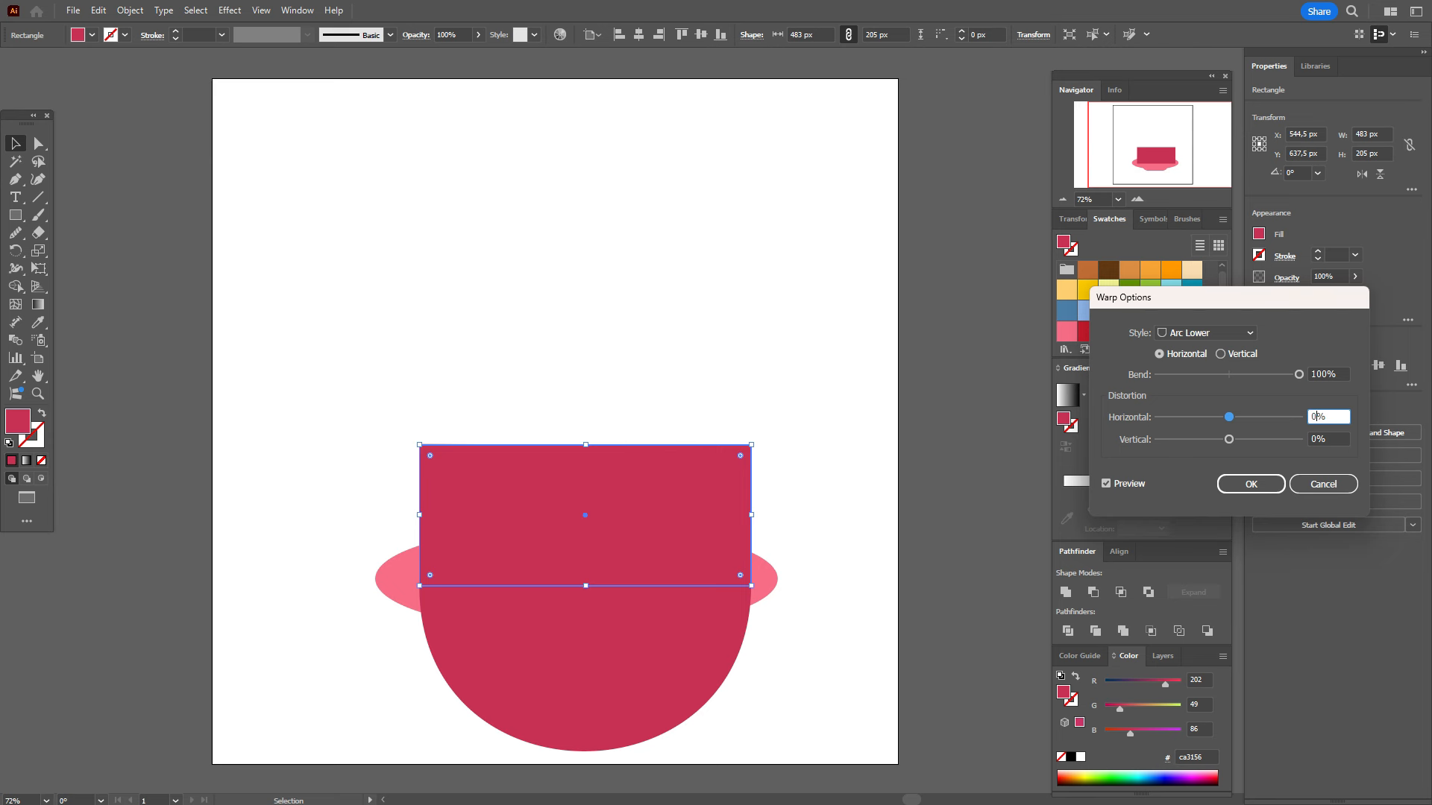
key(shift+Tab)
text(17)
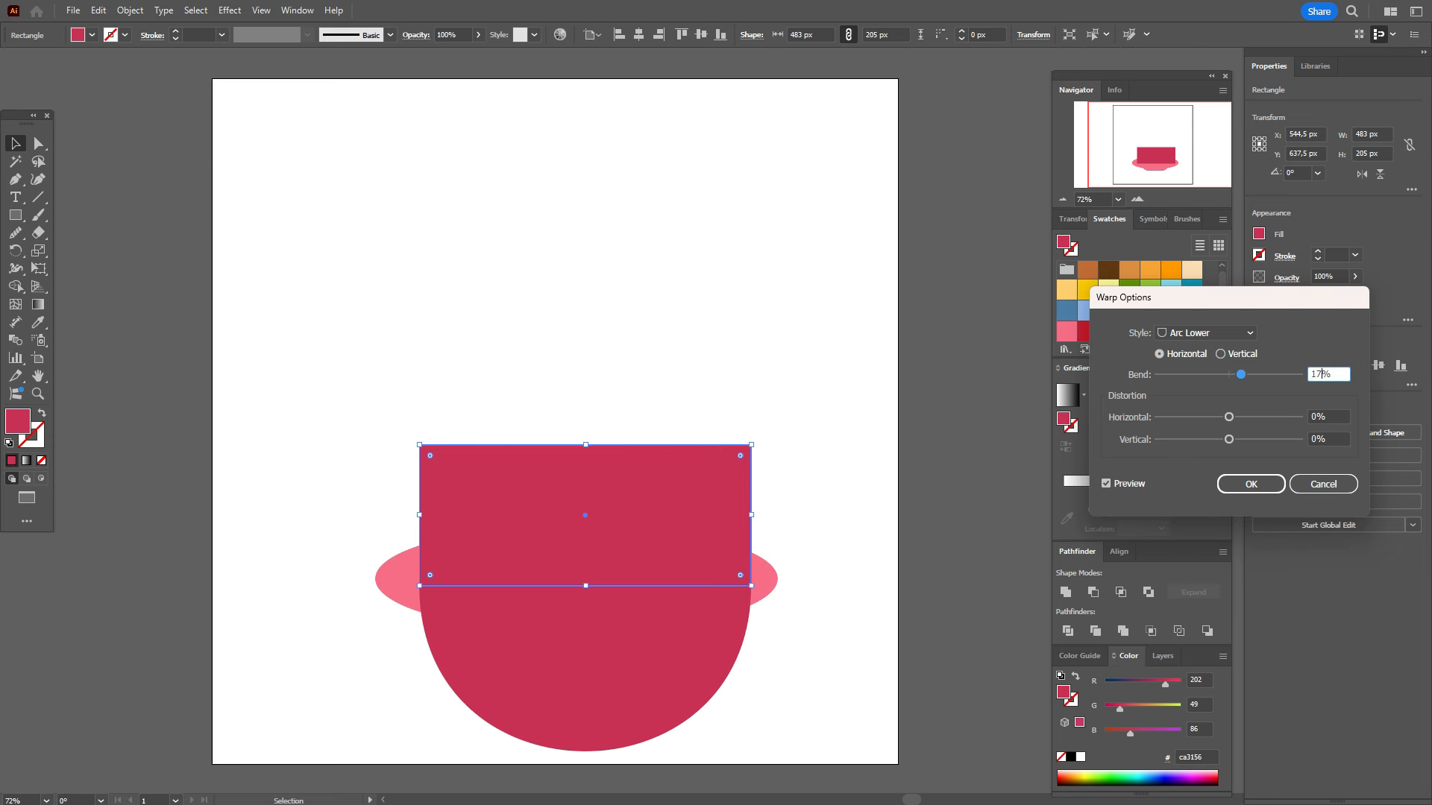
key(Tab)
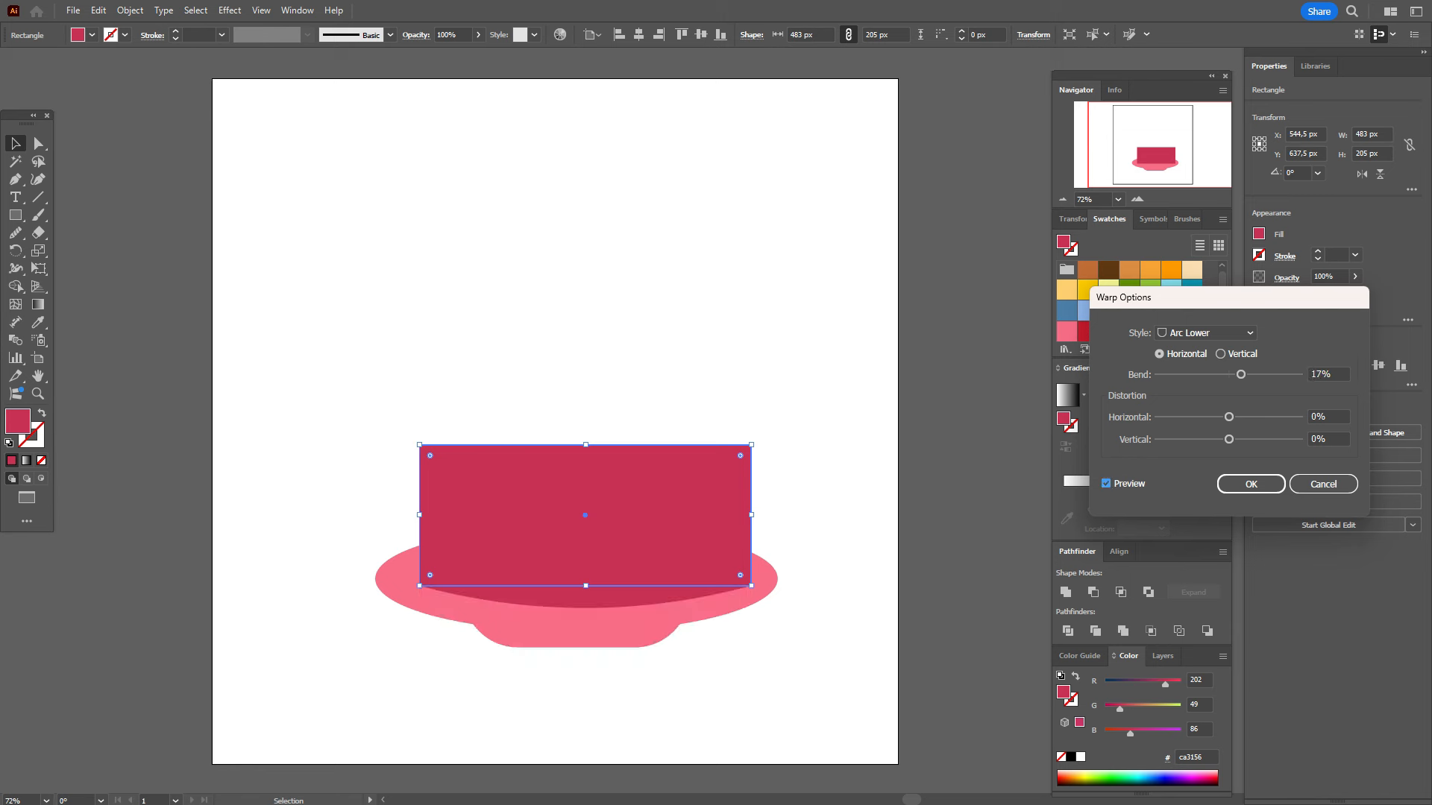
click(1250, 484)
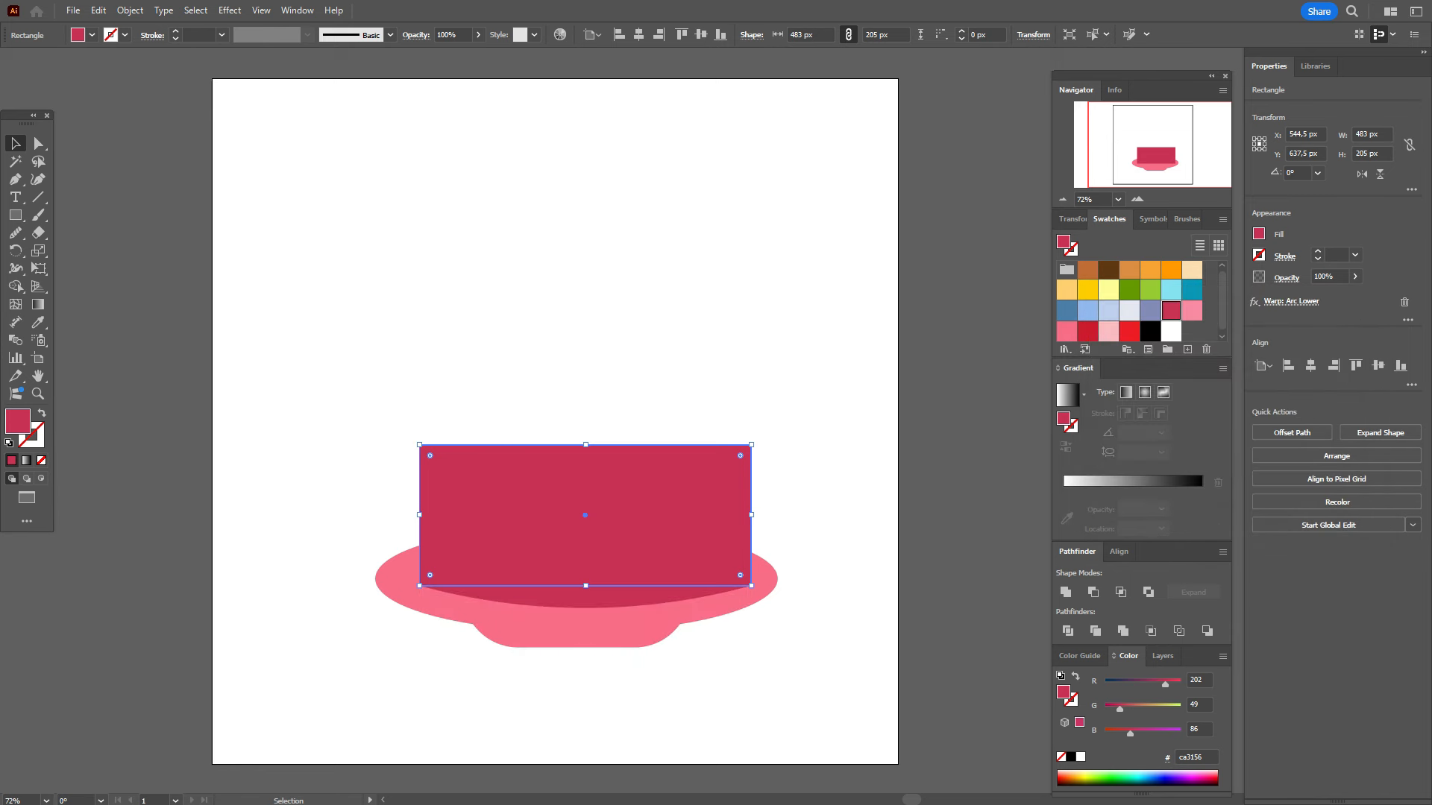
Step: Expand the appearance of the warped cake body and deselect it
click(129, 10)
click(179, 221)
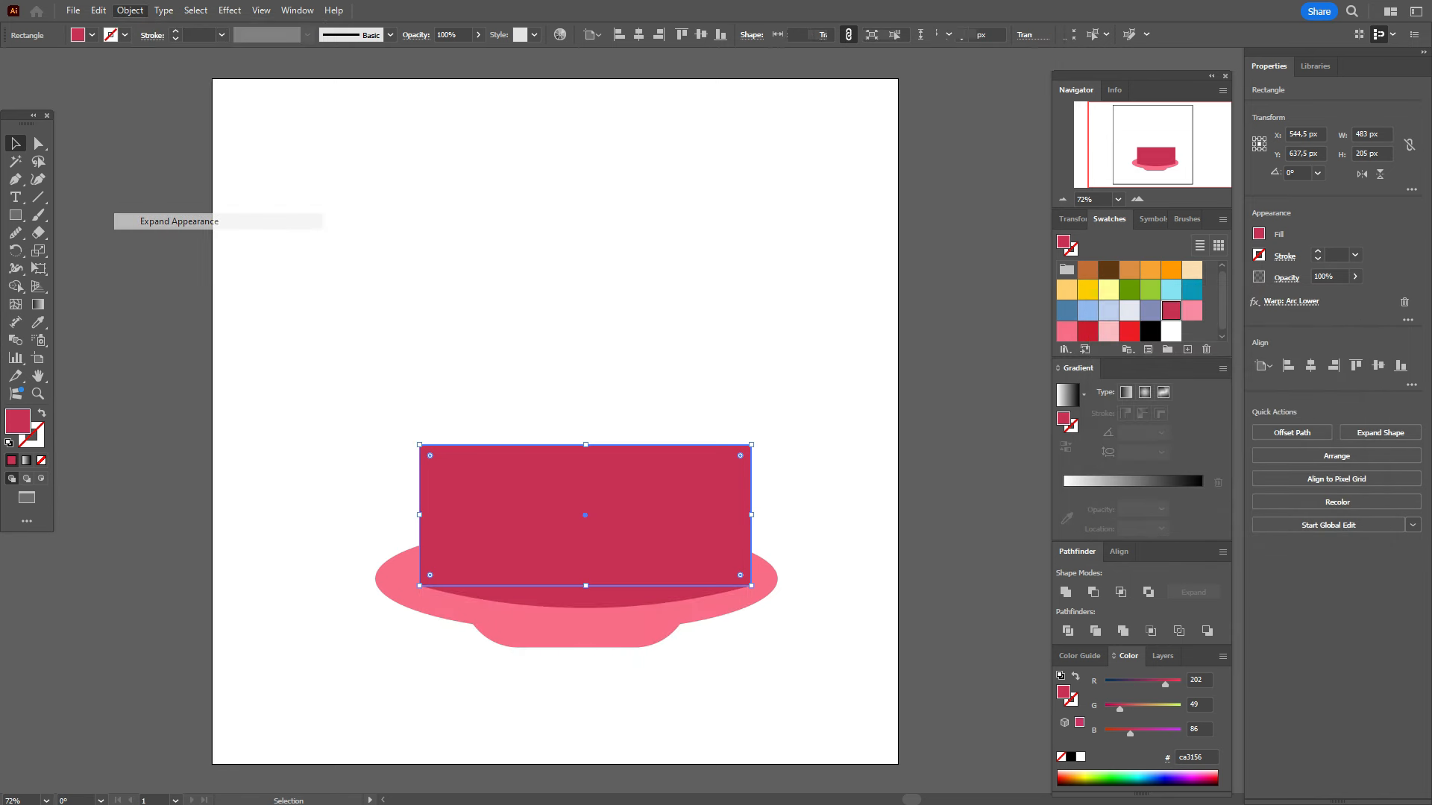
key(ctrl+shift+a)
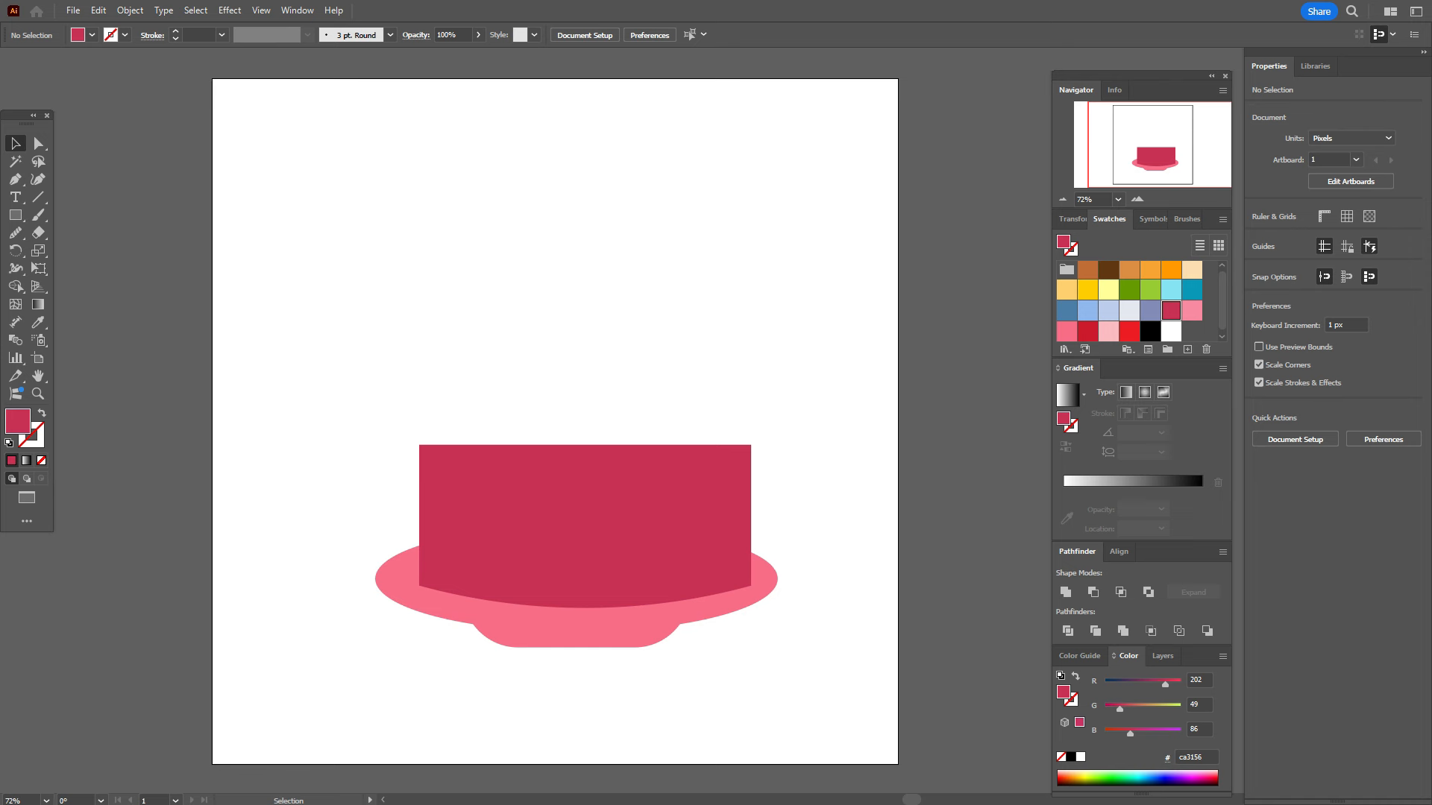
Step: Create a light pink (f98aa2) ellipse 525 px wide and 120 px high and place it over the cake body's upper edge
click(1192, 310)
drag(15, 215, 56, 252)
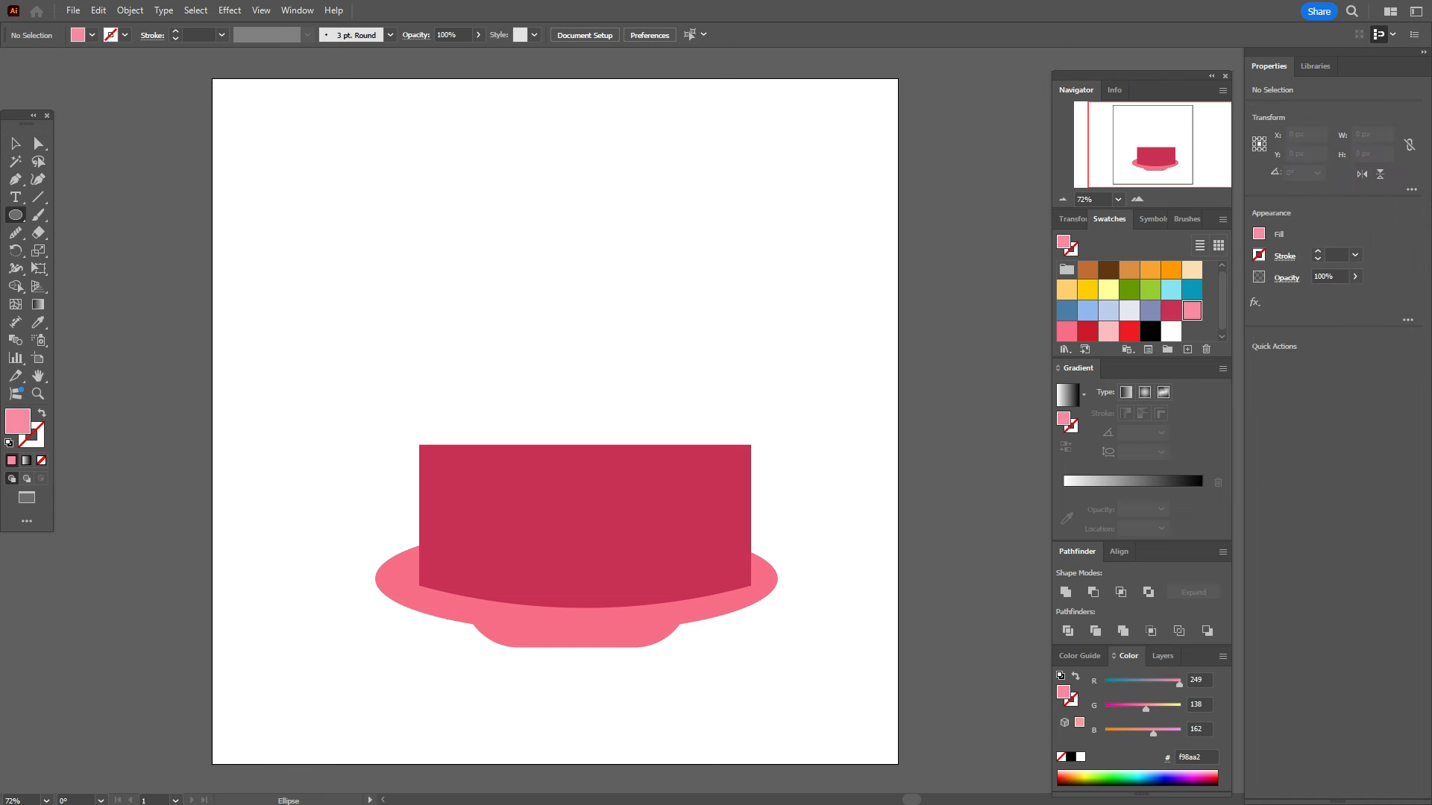
click(854, 393)
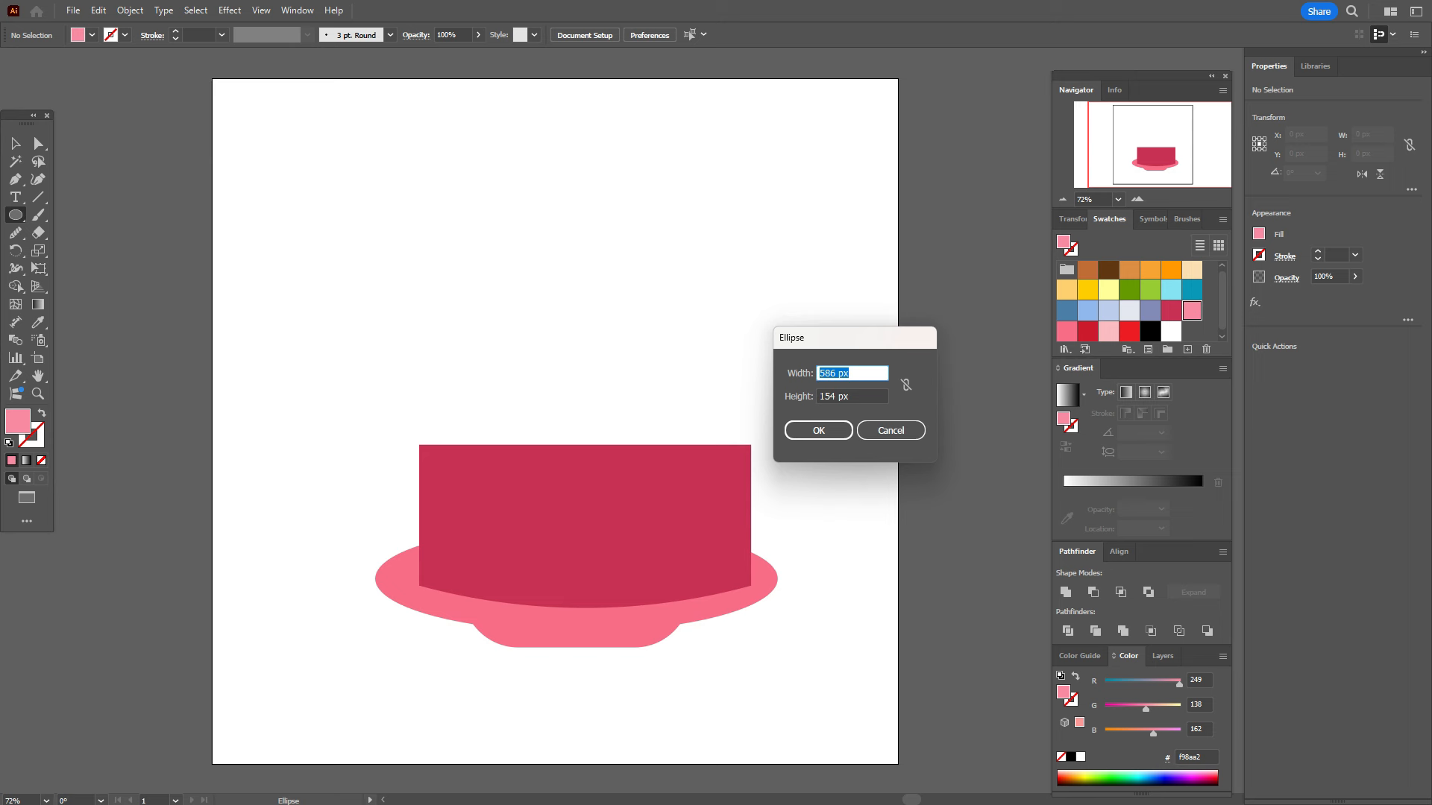
text(525)
key(Tab)
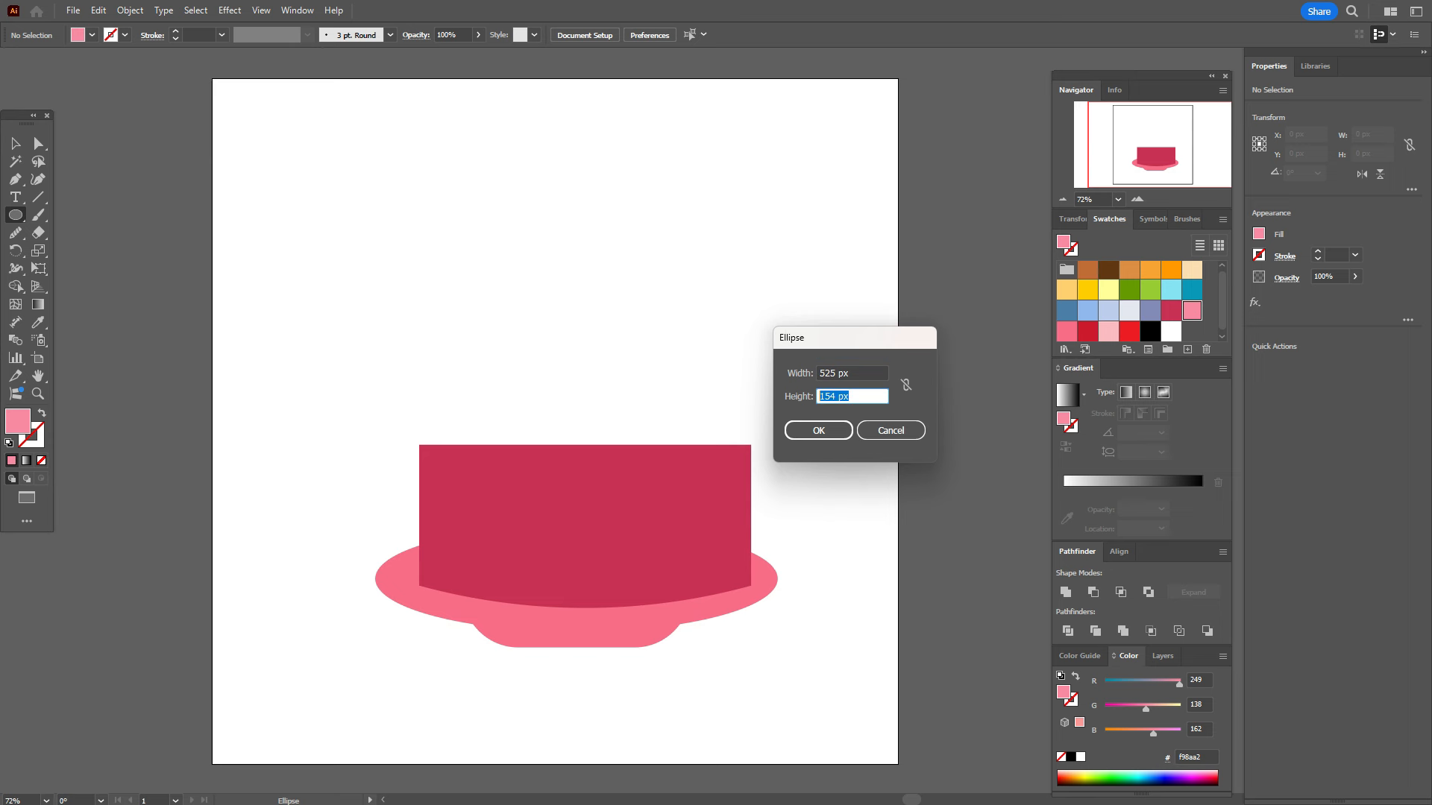
text(120)
key(Return)
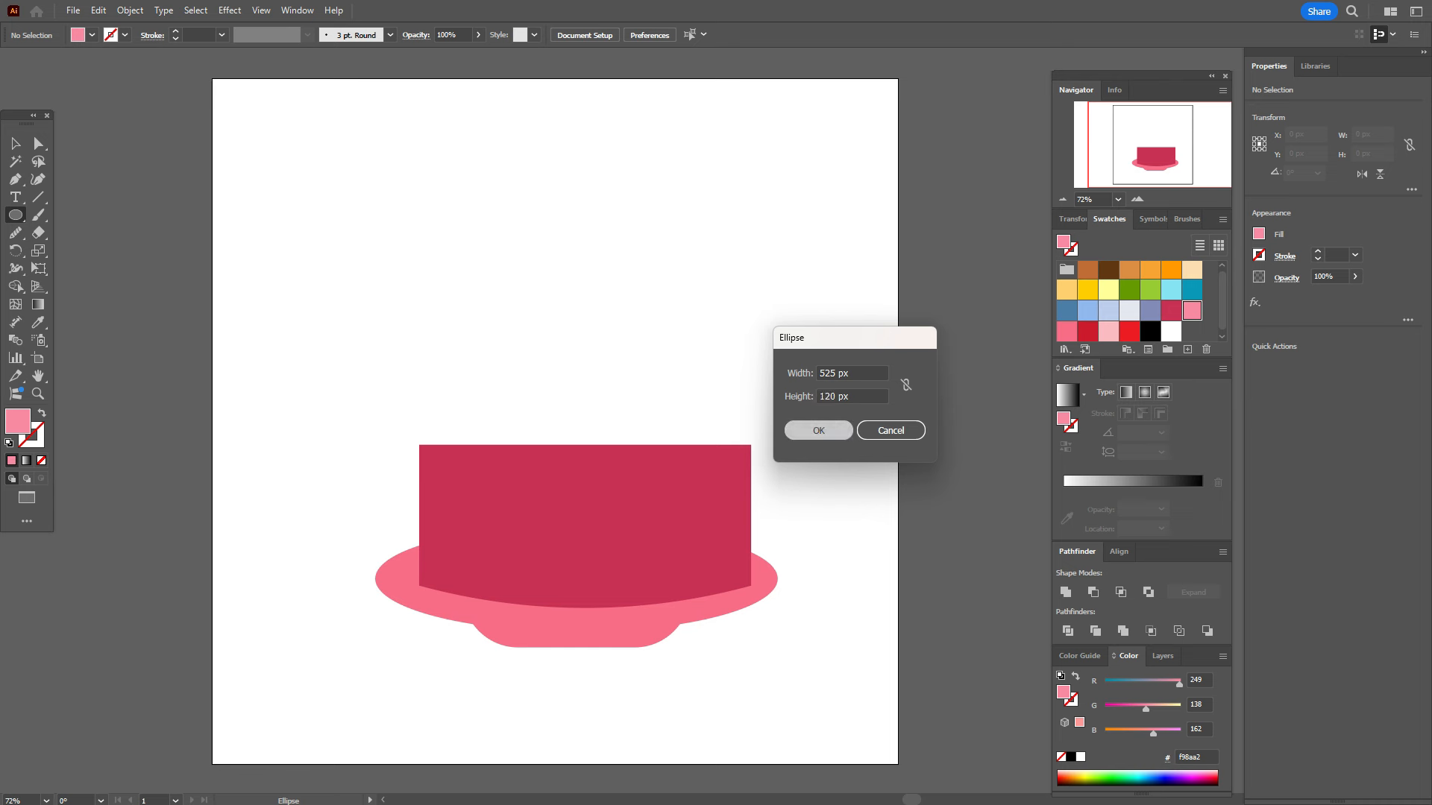
key(v)
drag(634, 366, 586, 436)
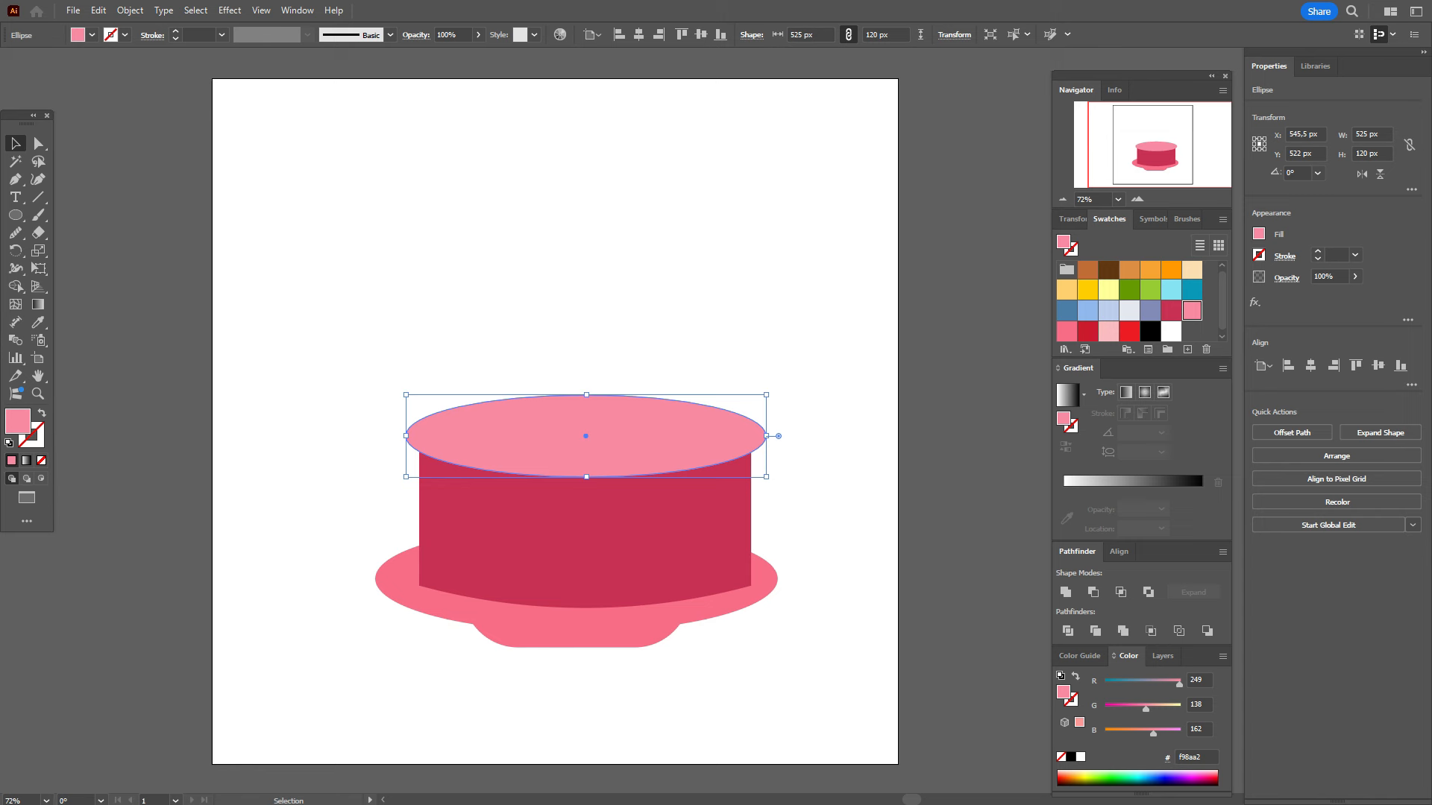
Step: Align the light pink top ellipse and the cake body on their horizontal centres
shift+click(586, 526)
click(1310, 365)
key(ctrl+shift+a)
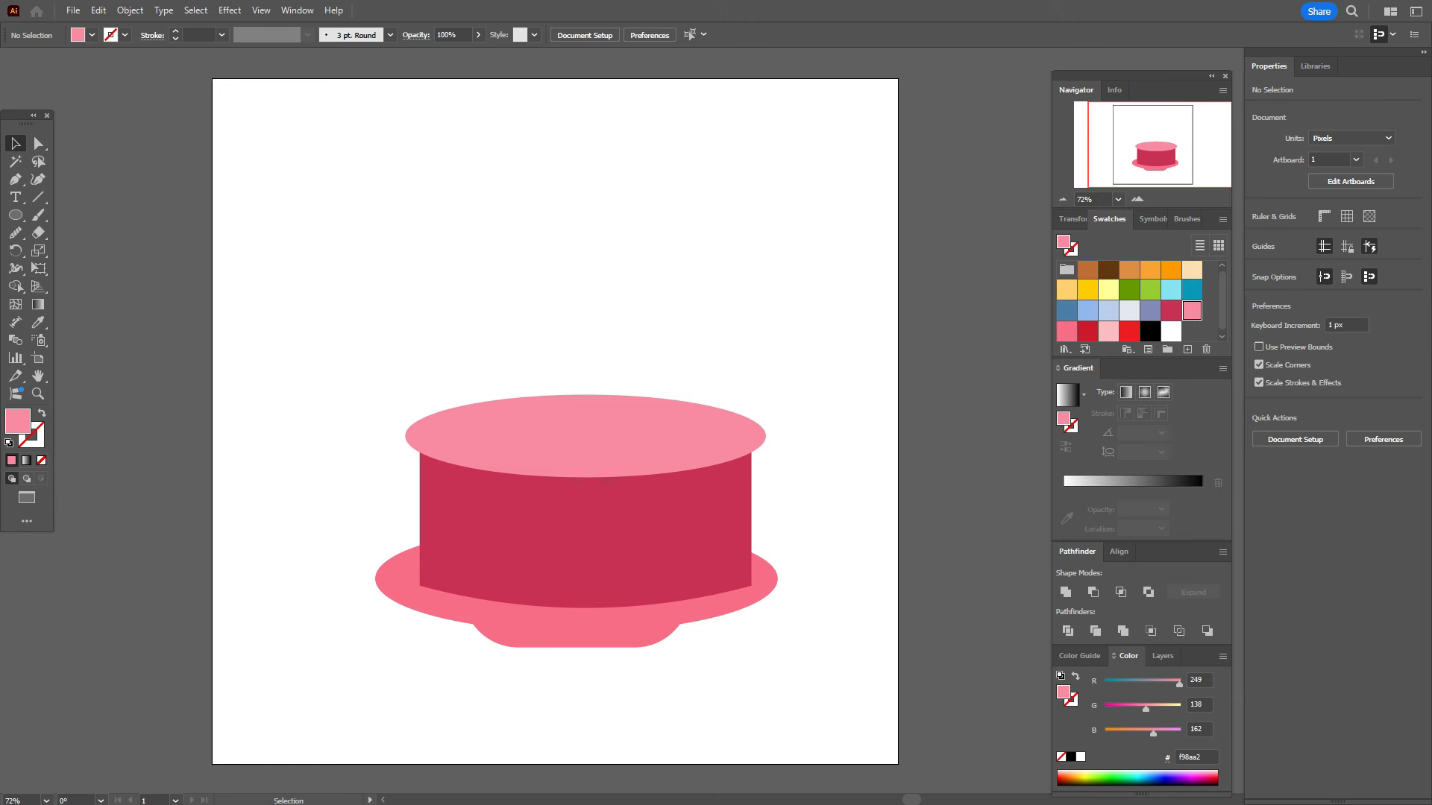
Step: Centre all cake and plate shapes horizontally on each other and shift them slightly left on the artboard
click(586, 525)
drag(514, 327, 667, 654)
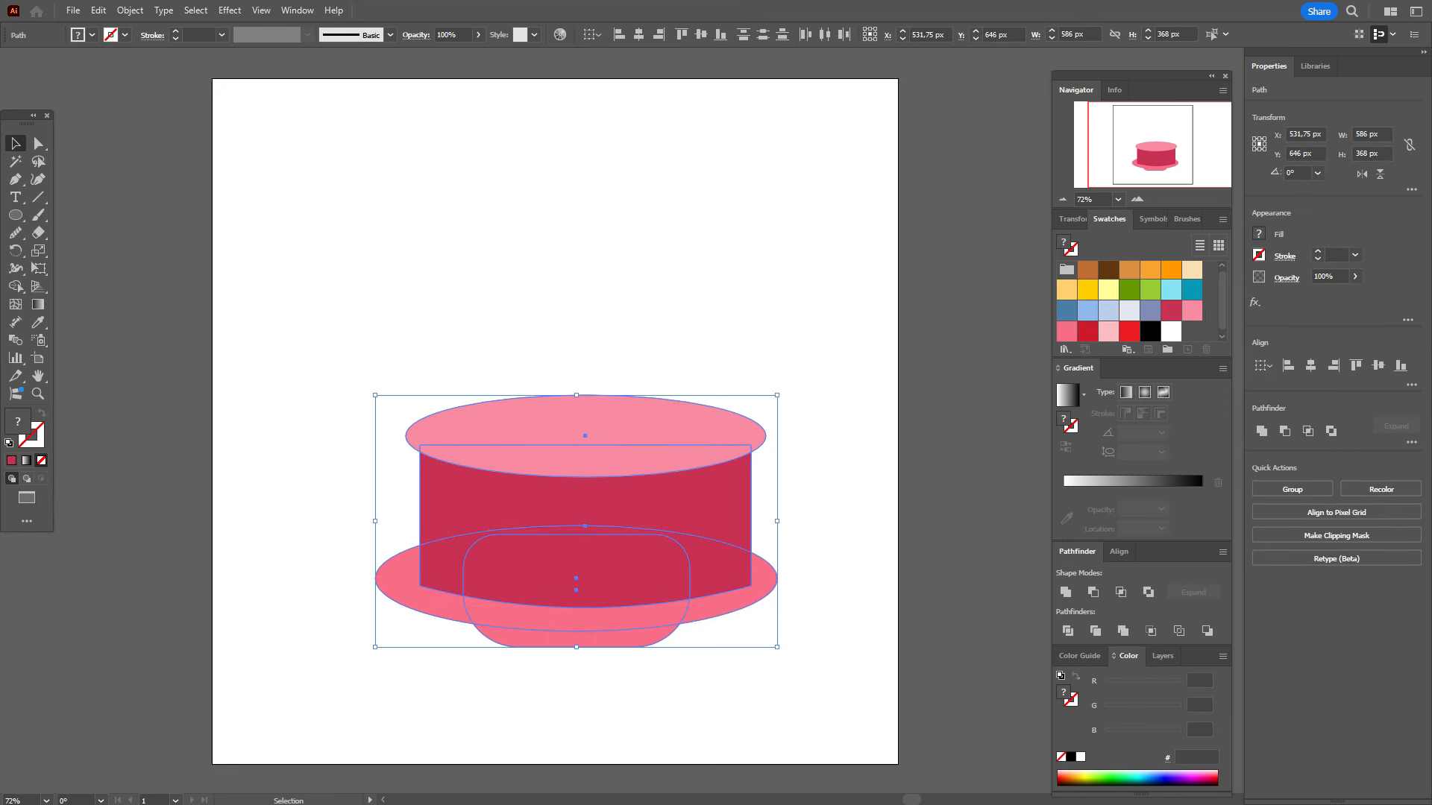
click(1310, 365)
mouse_move(585, 525)
mouse_down()
mouse_move(564, 536)
mouse_move(571, 525)
mouse_up()
key(ctrl+shift+a)
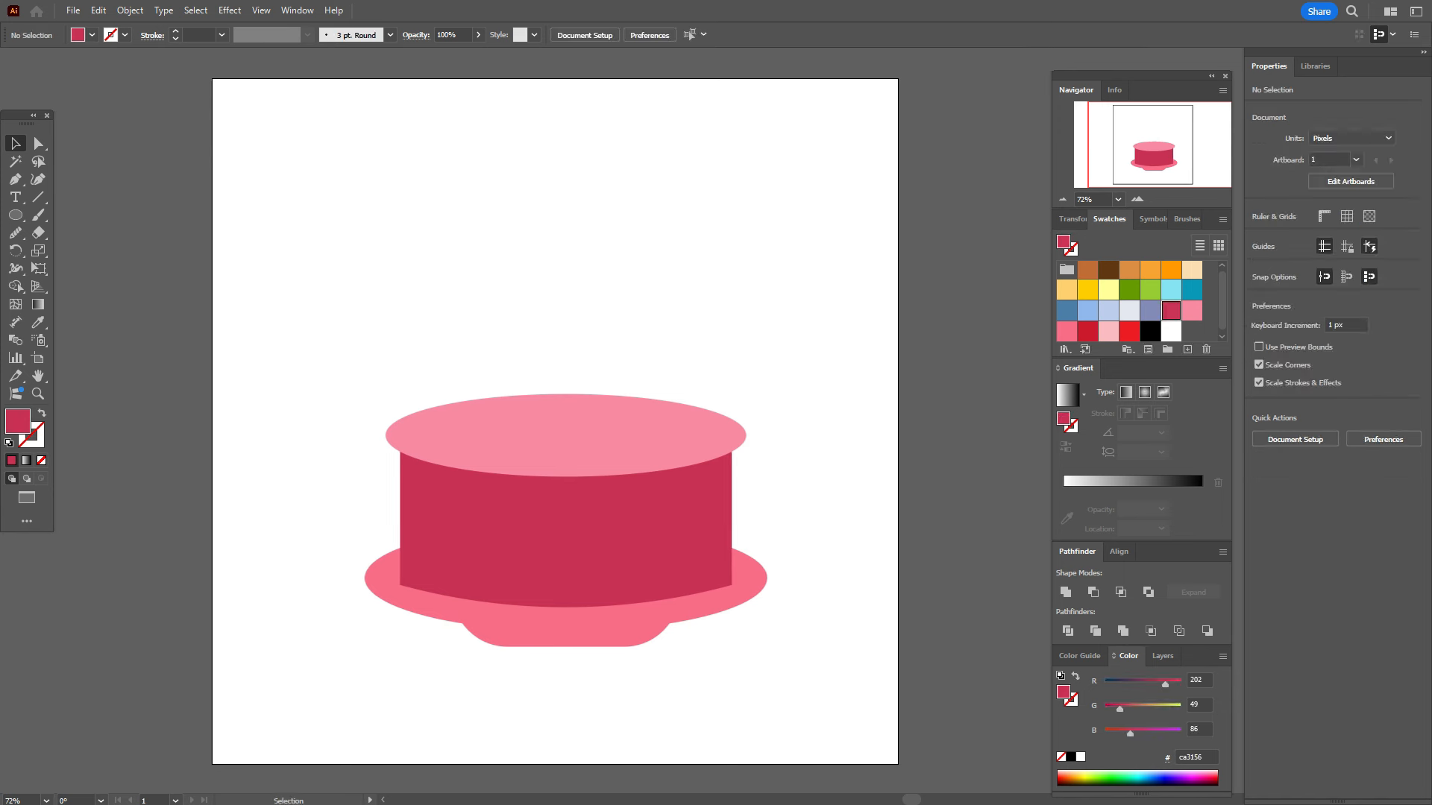
Step: Create a dark pink rectangle 365 px wide and 178 px high and place it centrally above the lower cake tier
drag(15, 215, 75, 215)
click(624, 387)
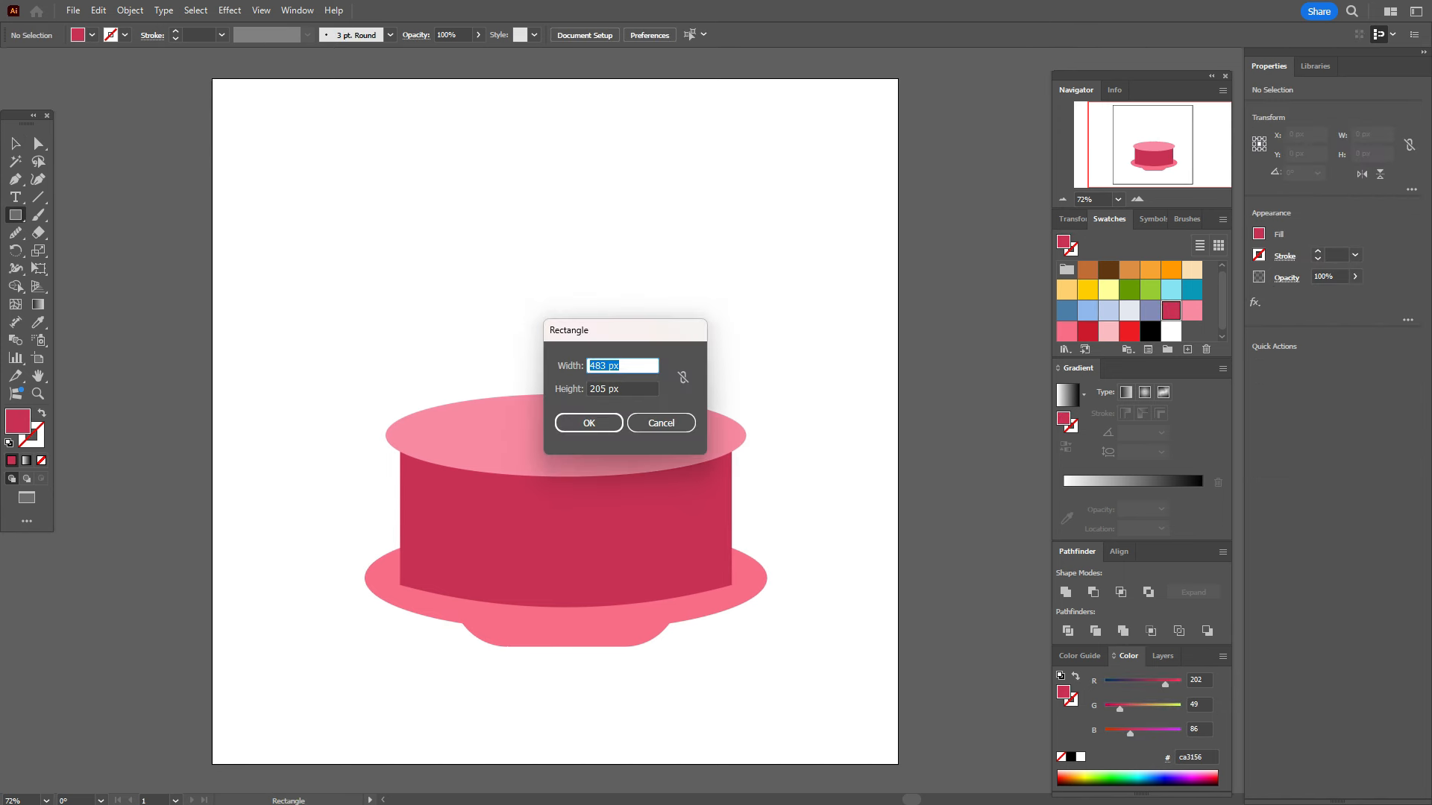
text(35)
text(65)
key(Tab)
text(178)
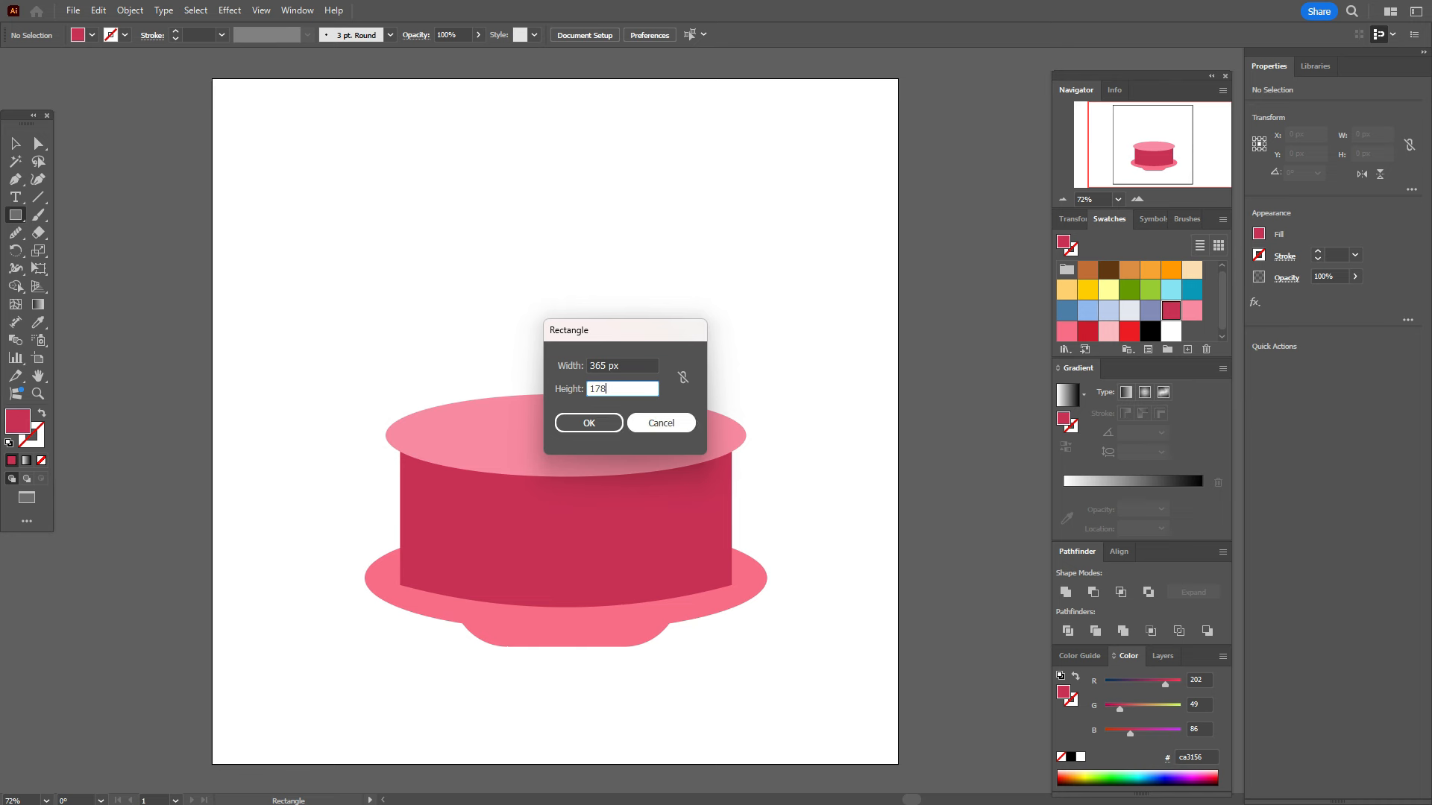
click(588, 423)
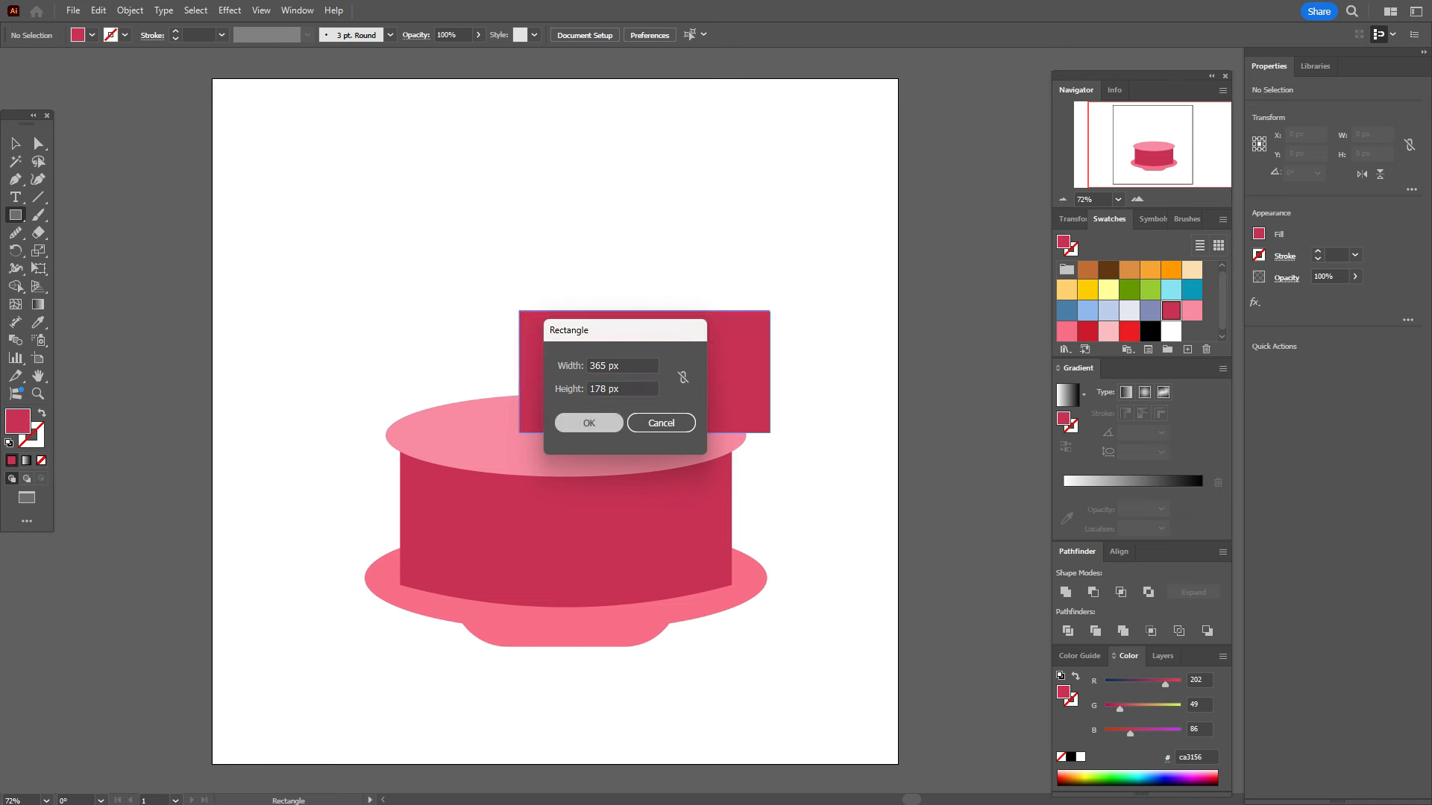
key(v)
drag(644, 371, 567, 372)
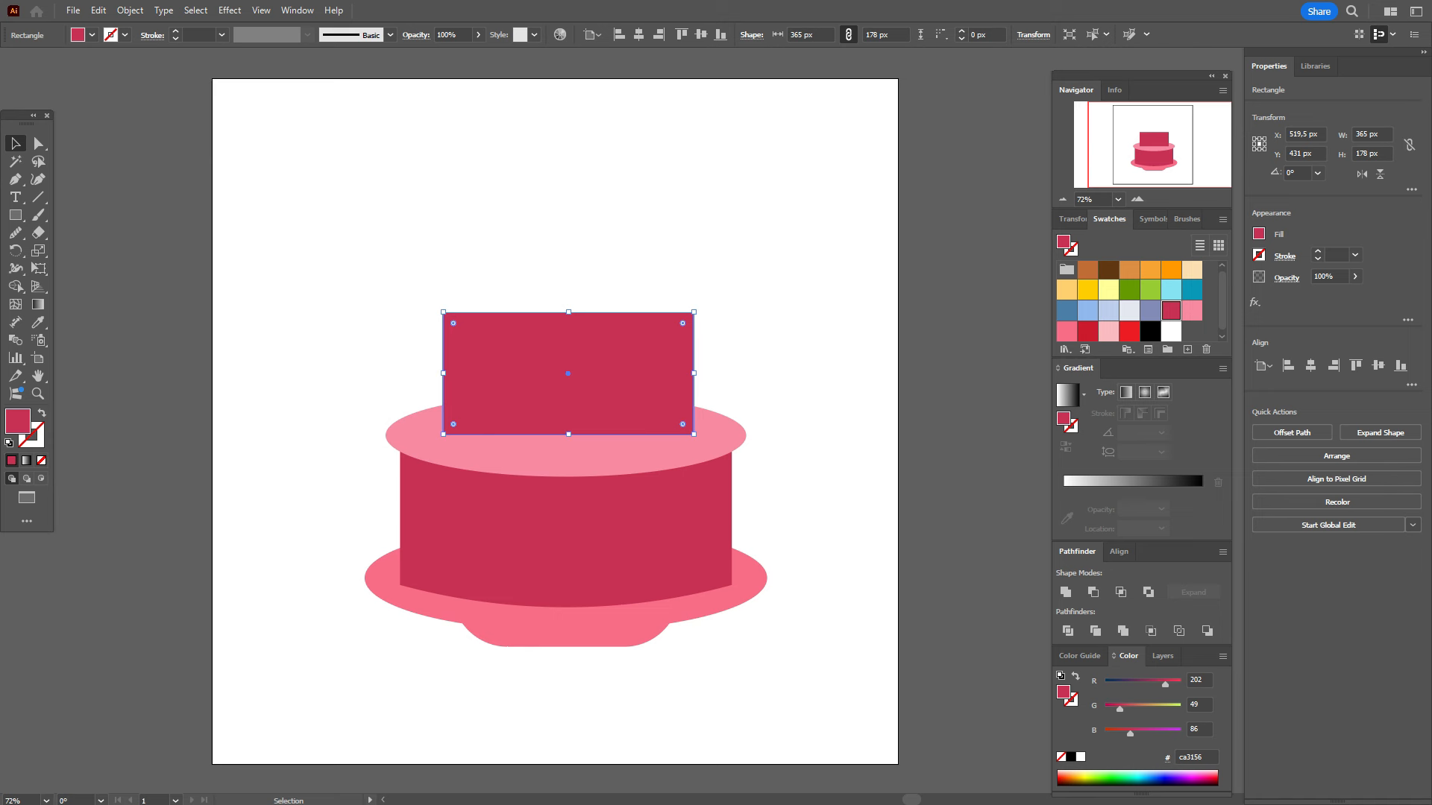
click(1191, 310)
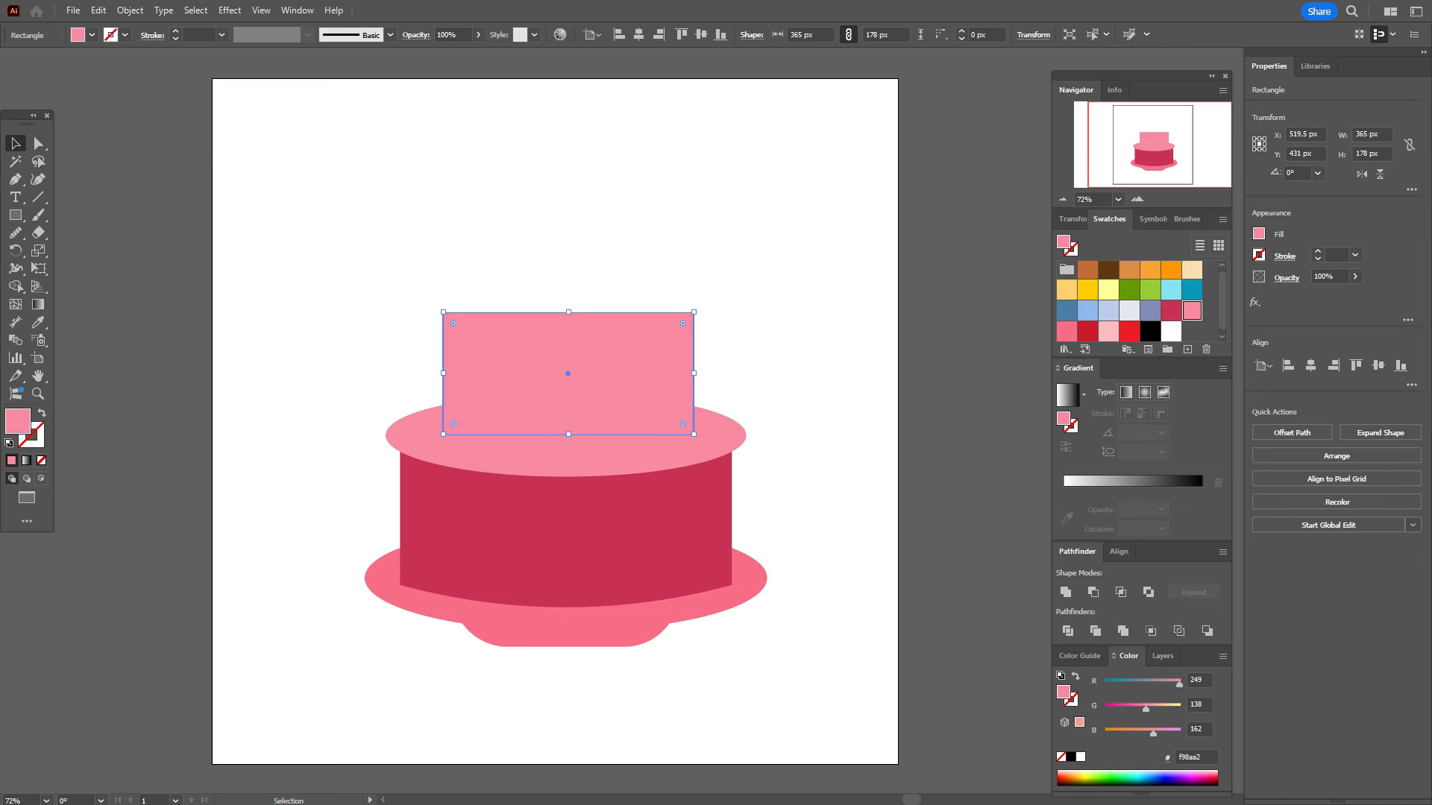
key(ctrl+z)
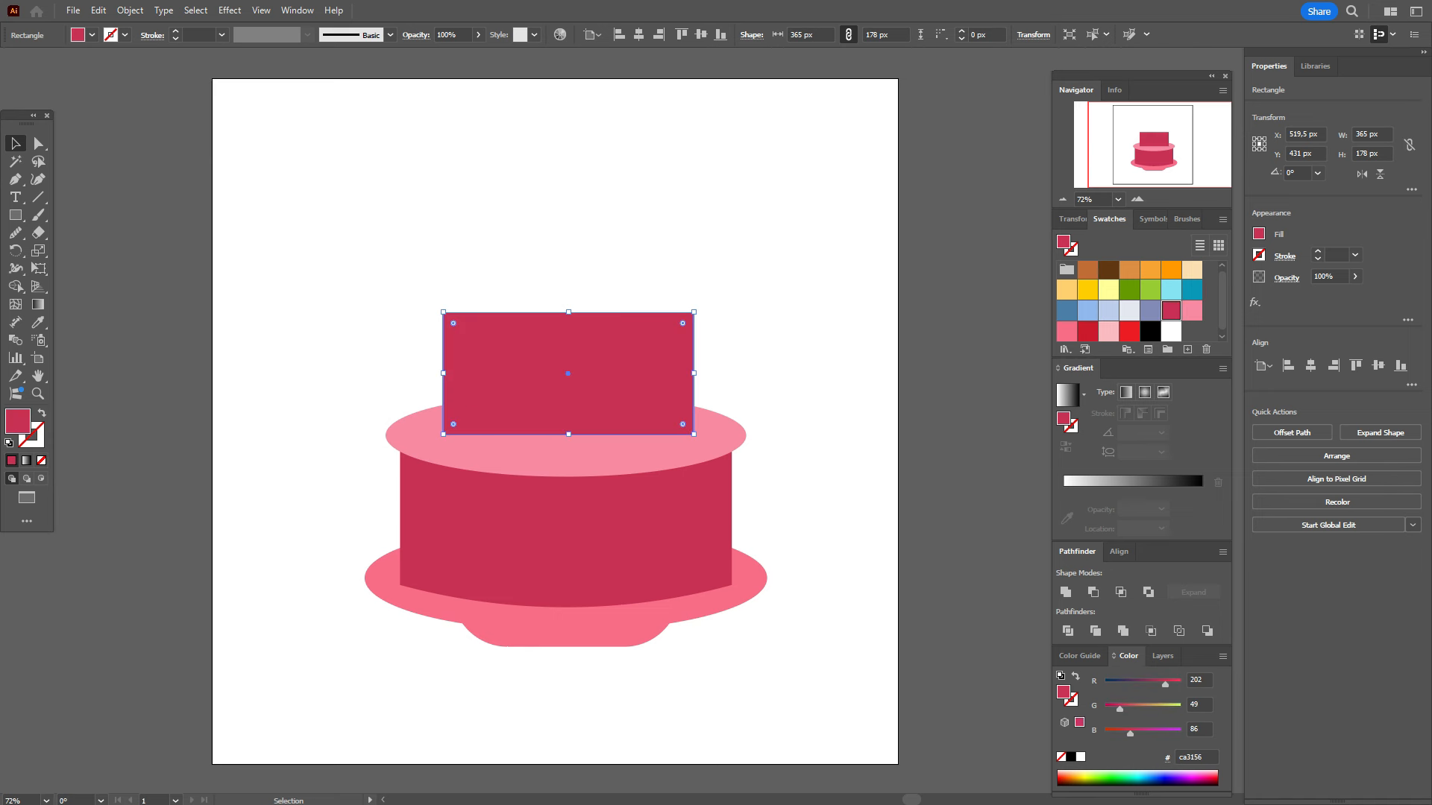
Step: Apply a horizontal Arc Lower warp with 17% bend to the upper tier rectangle and expand its appearance
click(229, 10)
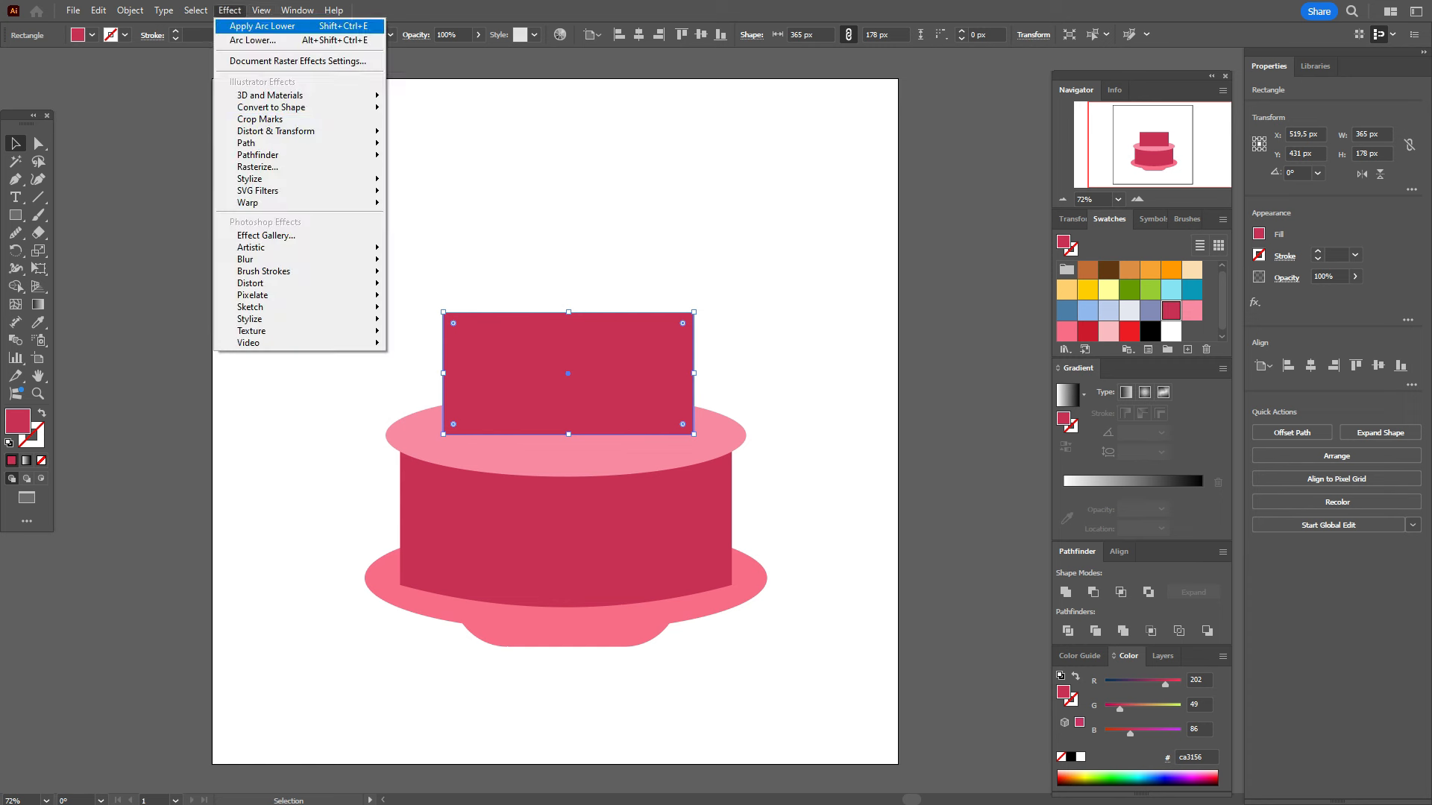
mouse_move(298, 202)
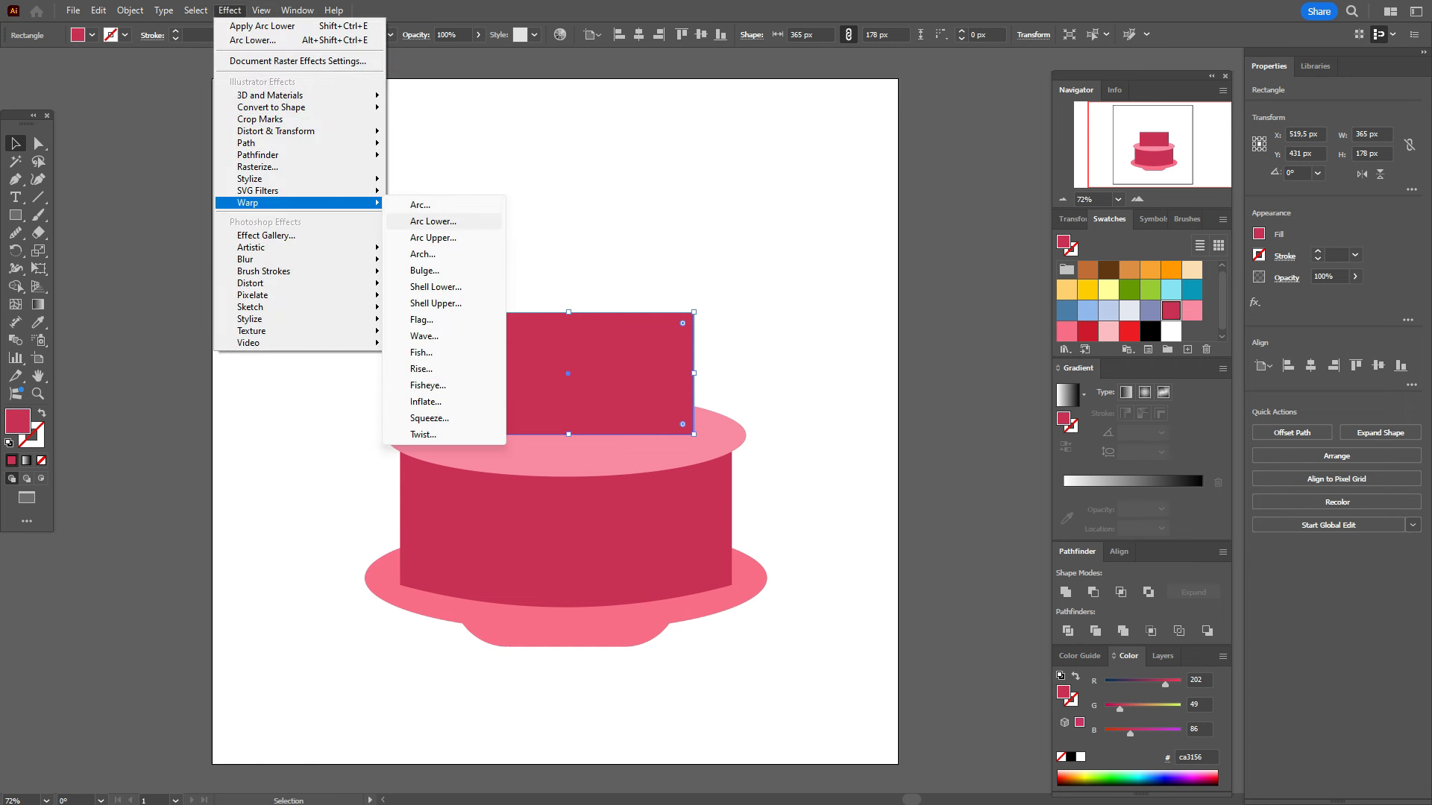
click(432, 221)
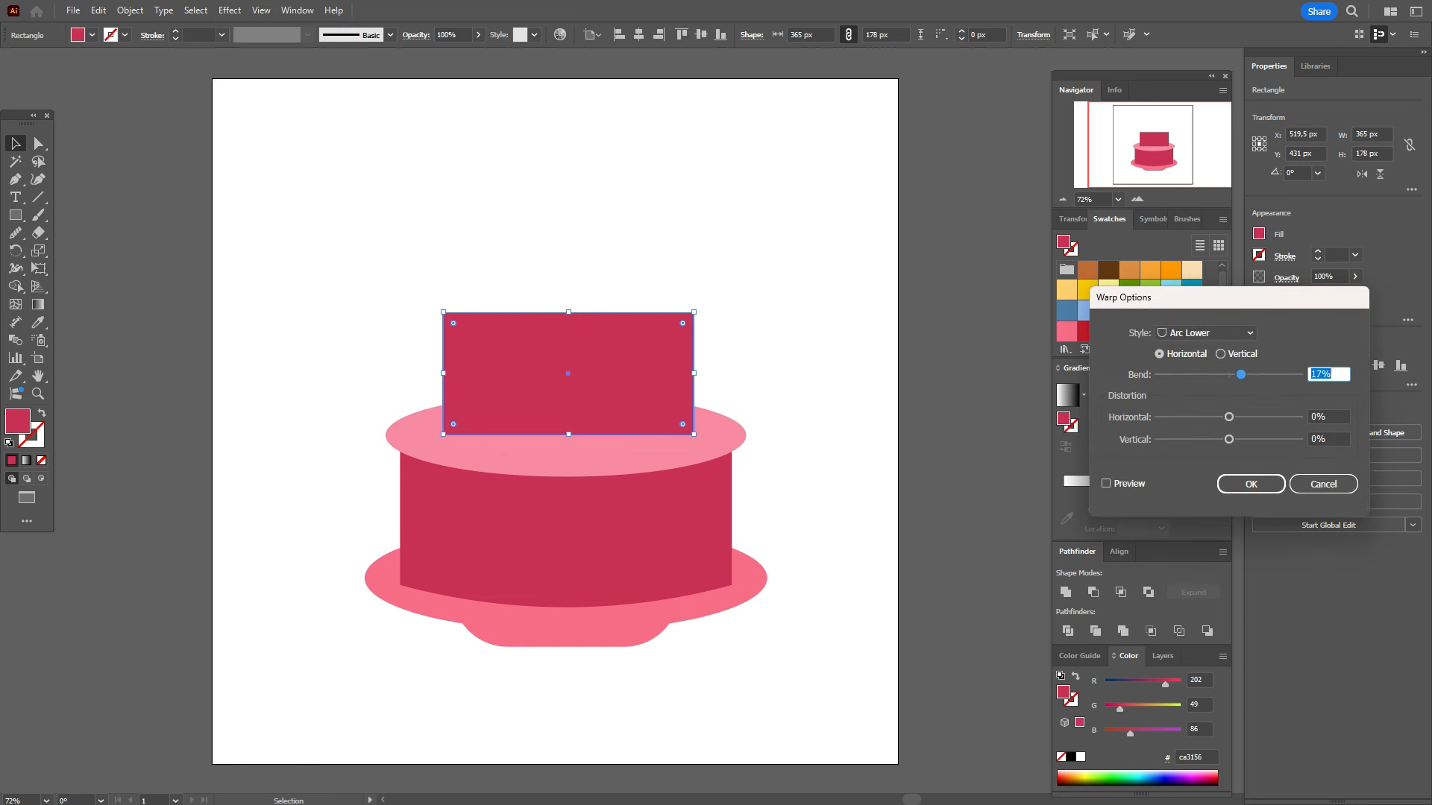
click(1106, 483)
click(1250, 484)
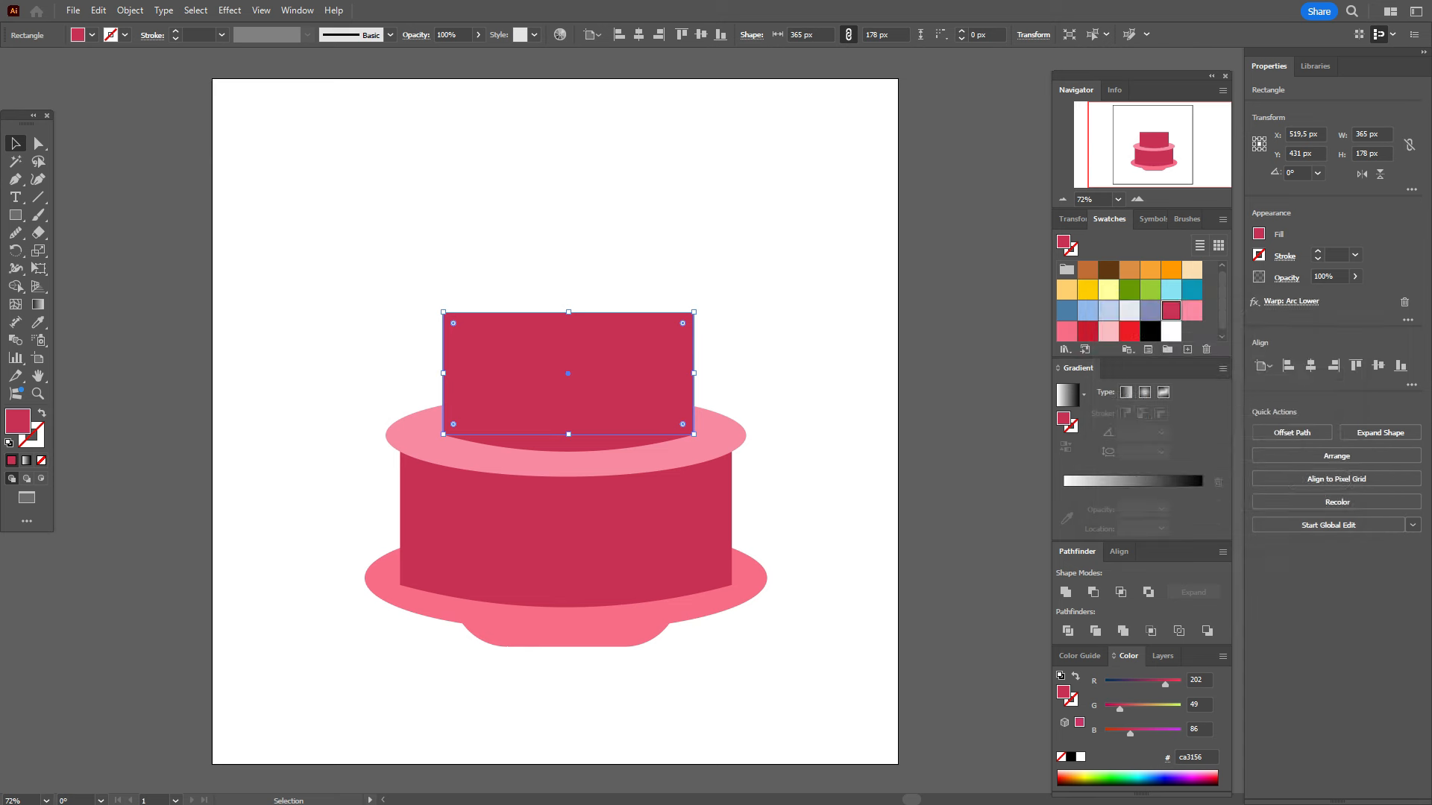
click(129, 11)
click(179, 221)
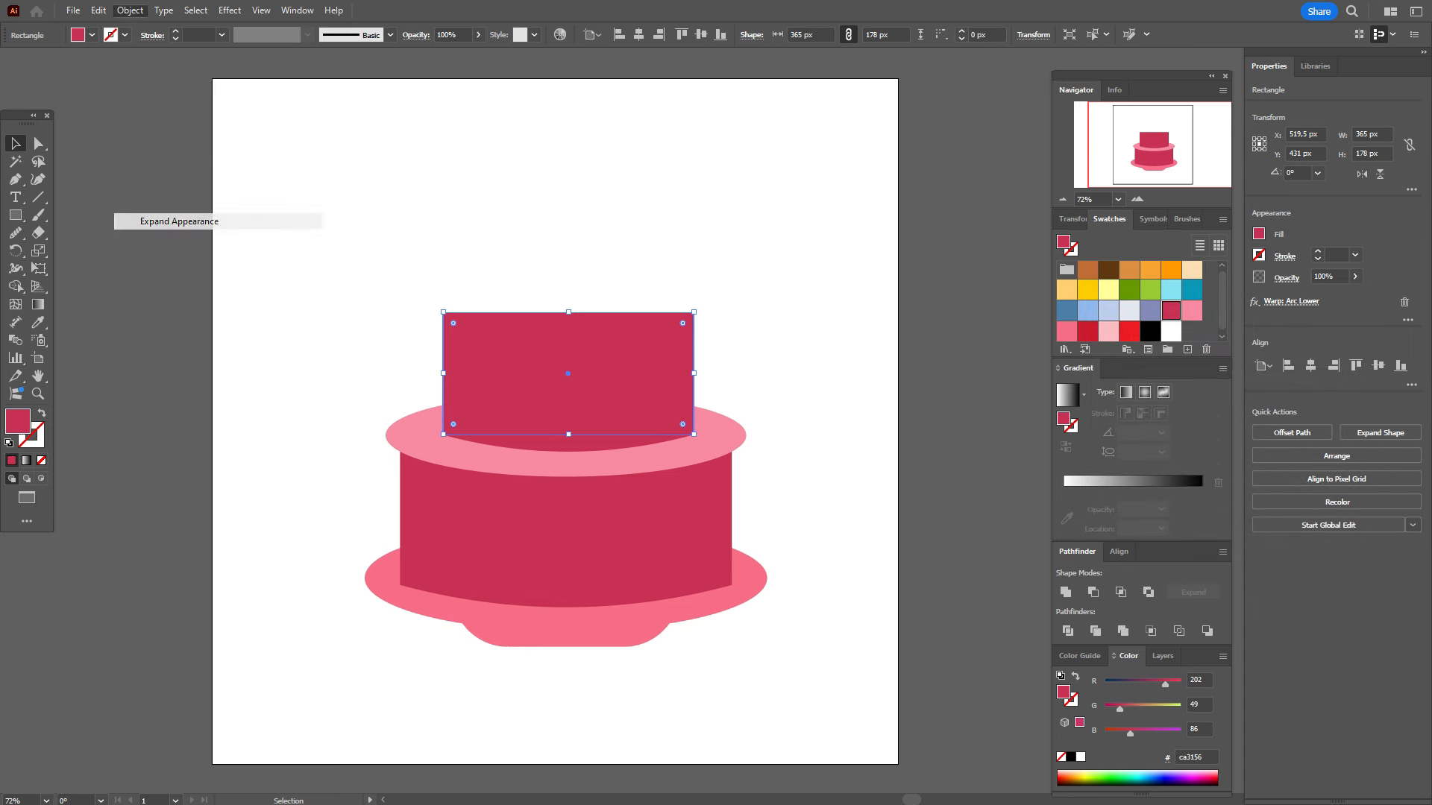
key(ctrl+shift+a)
Step: Create a light pink (f98aa2) ellipse 422 px wide and 116 px high
click(1191, 310)
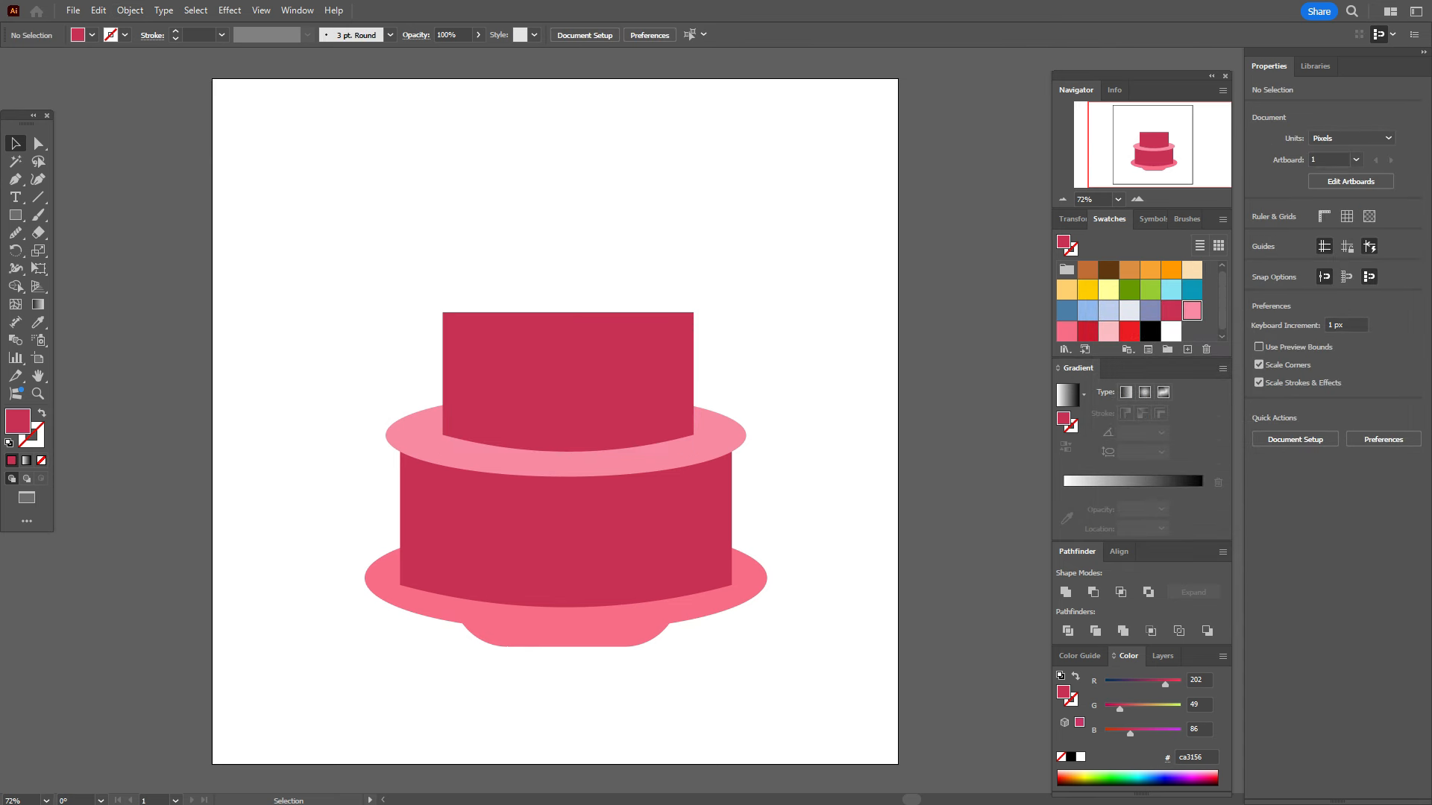
click(15, 214)
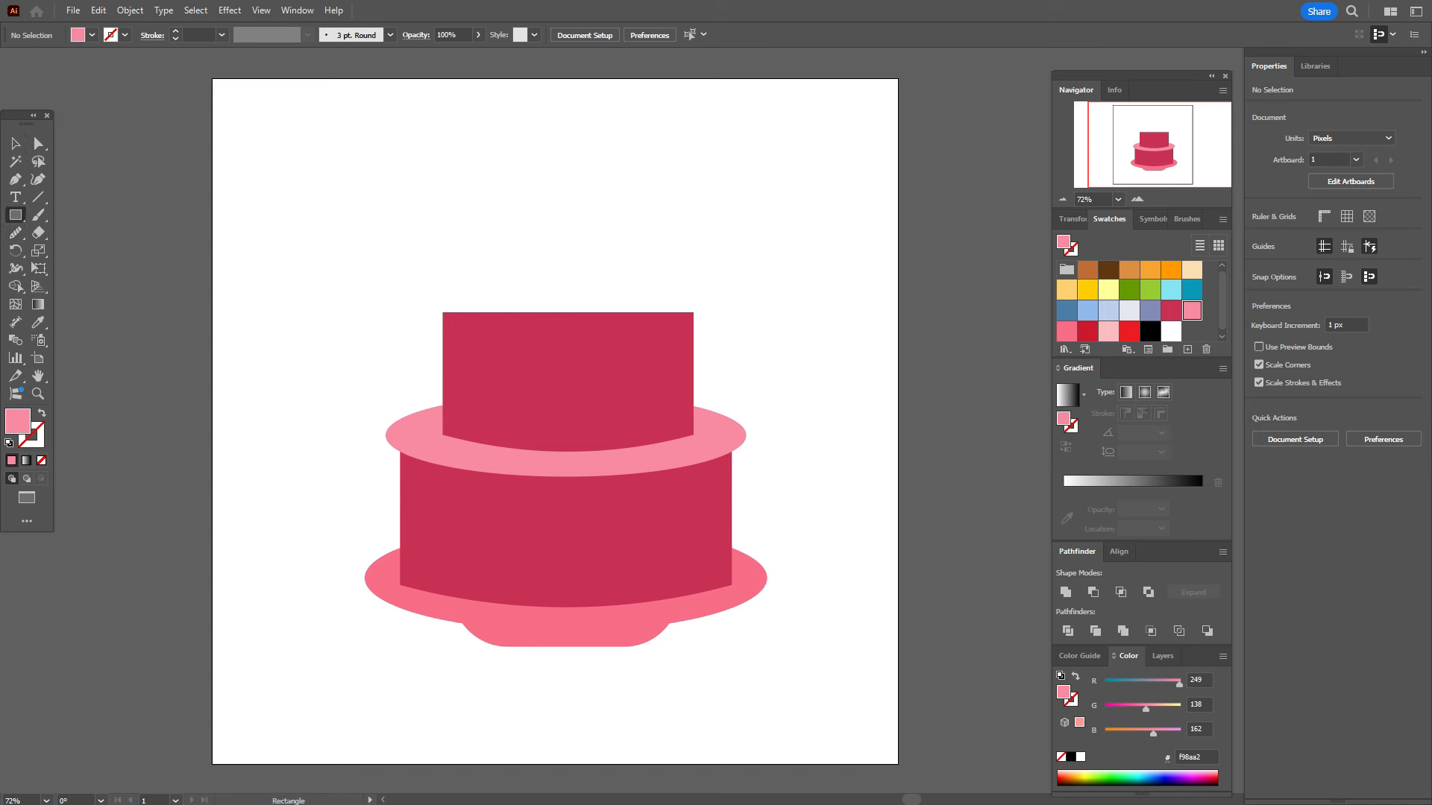
click(15, 215)
click(80, 251)
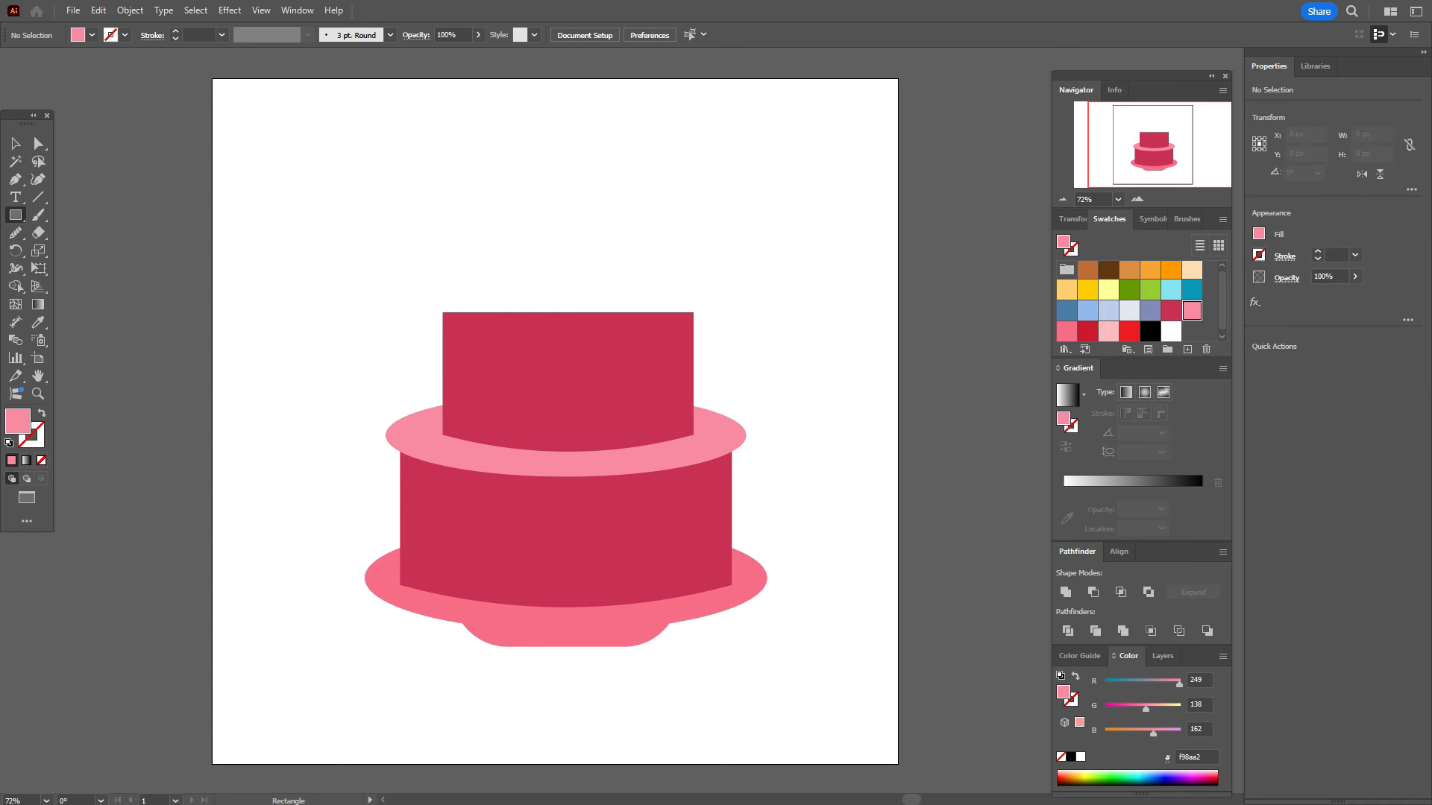
click(854, 394)
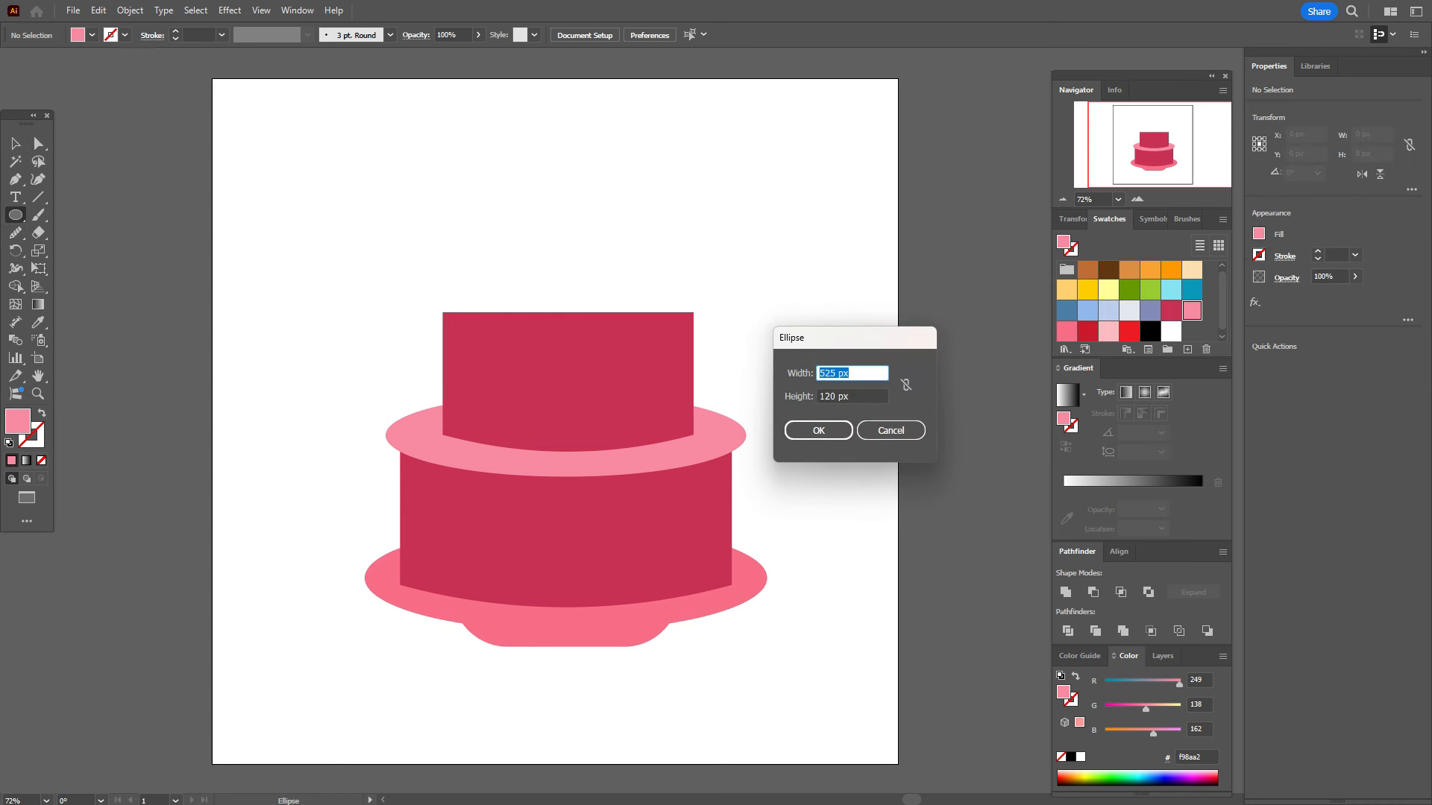
text(422)
key(Tab)
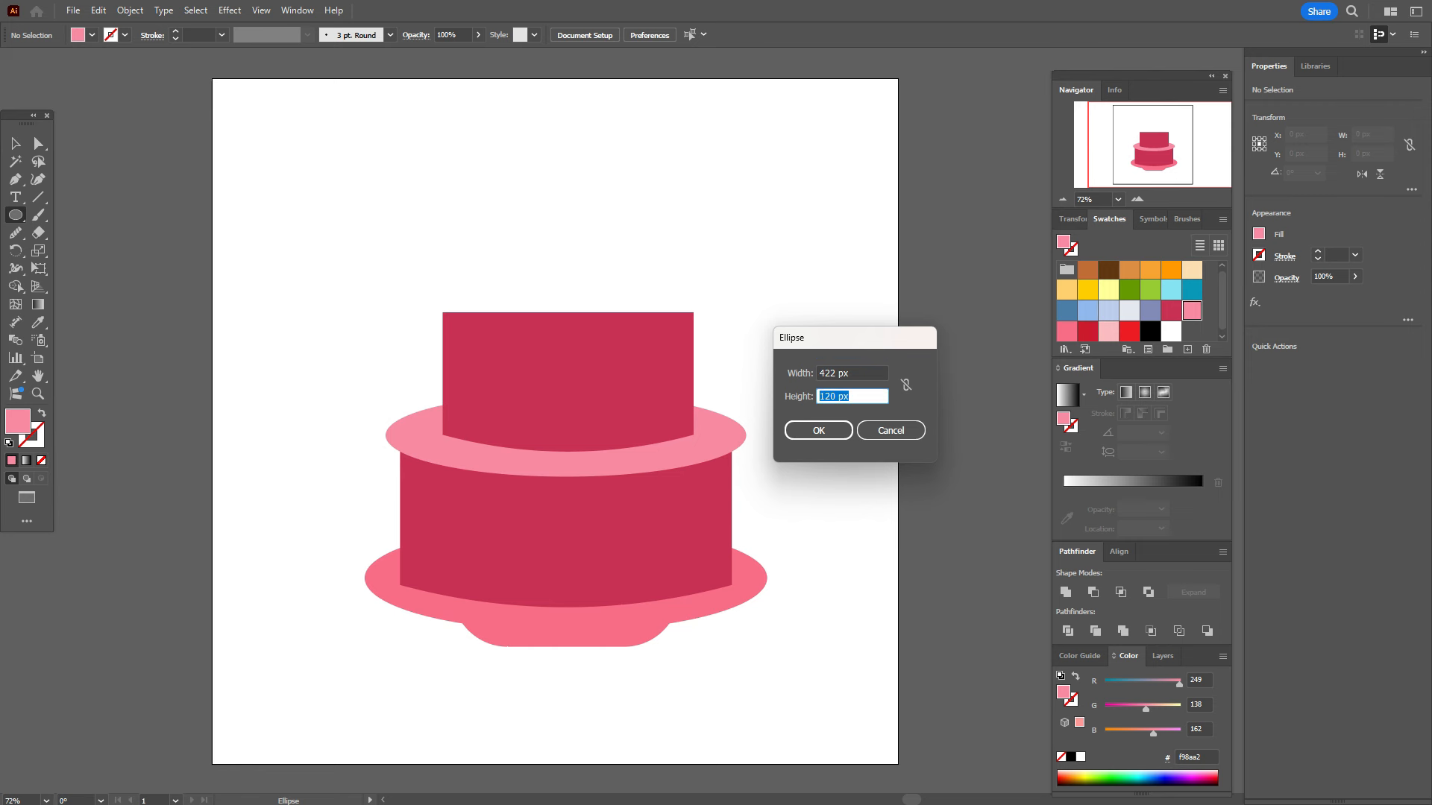
text(15)
key(BackSpace)
text(16)
key(Return)
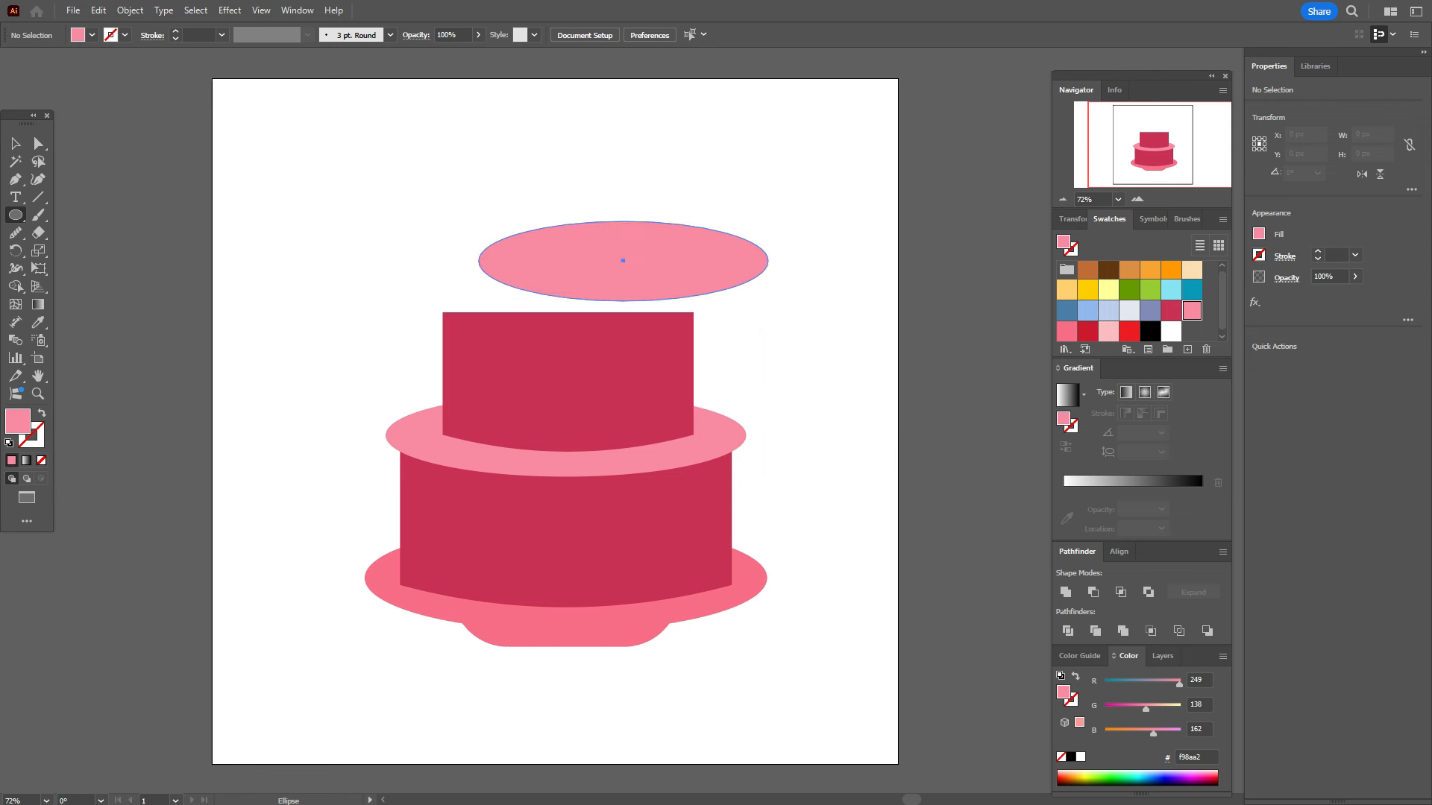
Step: Place the new ellipse over the upper tier's top edge and deselect it
key(v)
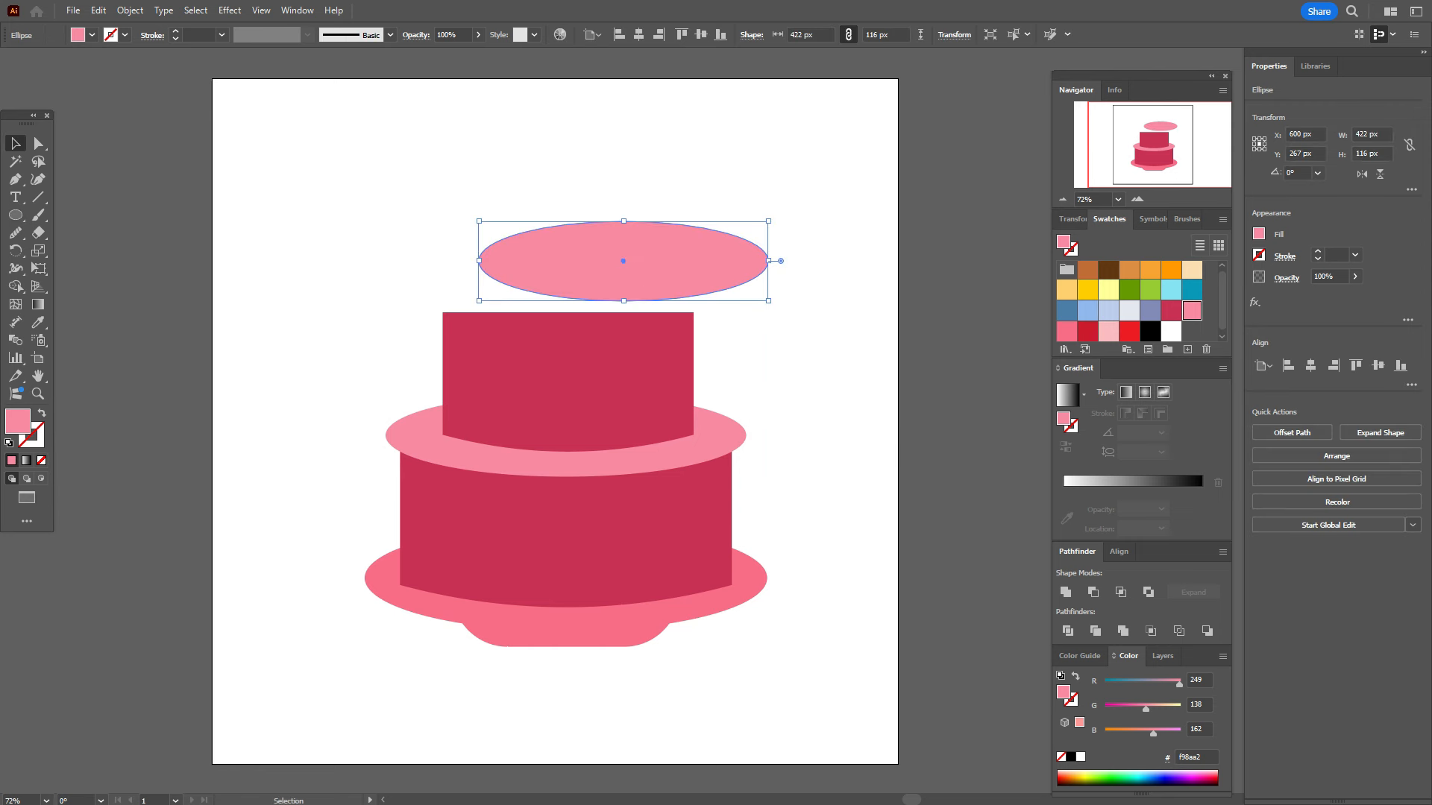
drag(623, 261, 572, 304)
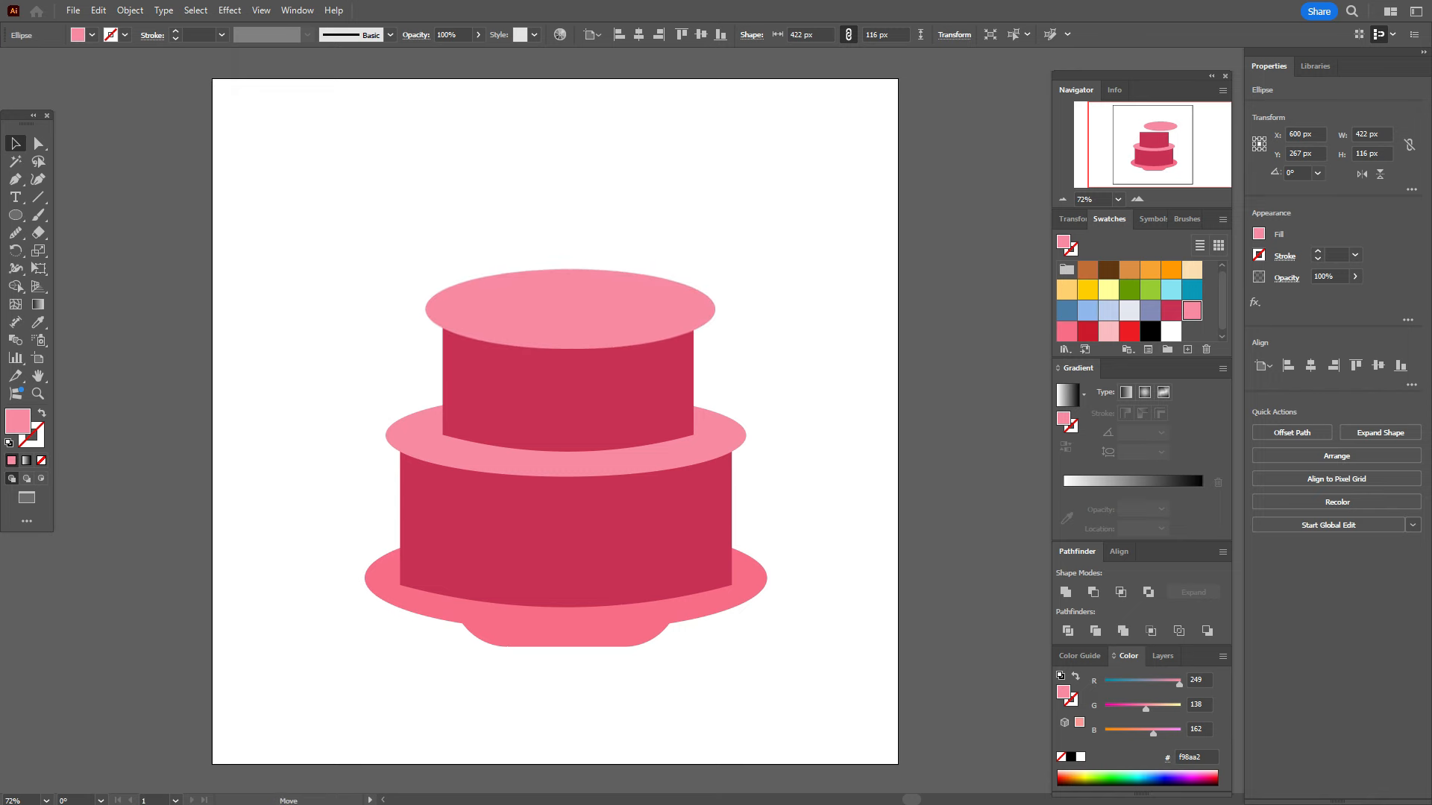
key(ctrl+shift+a)
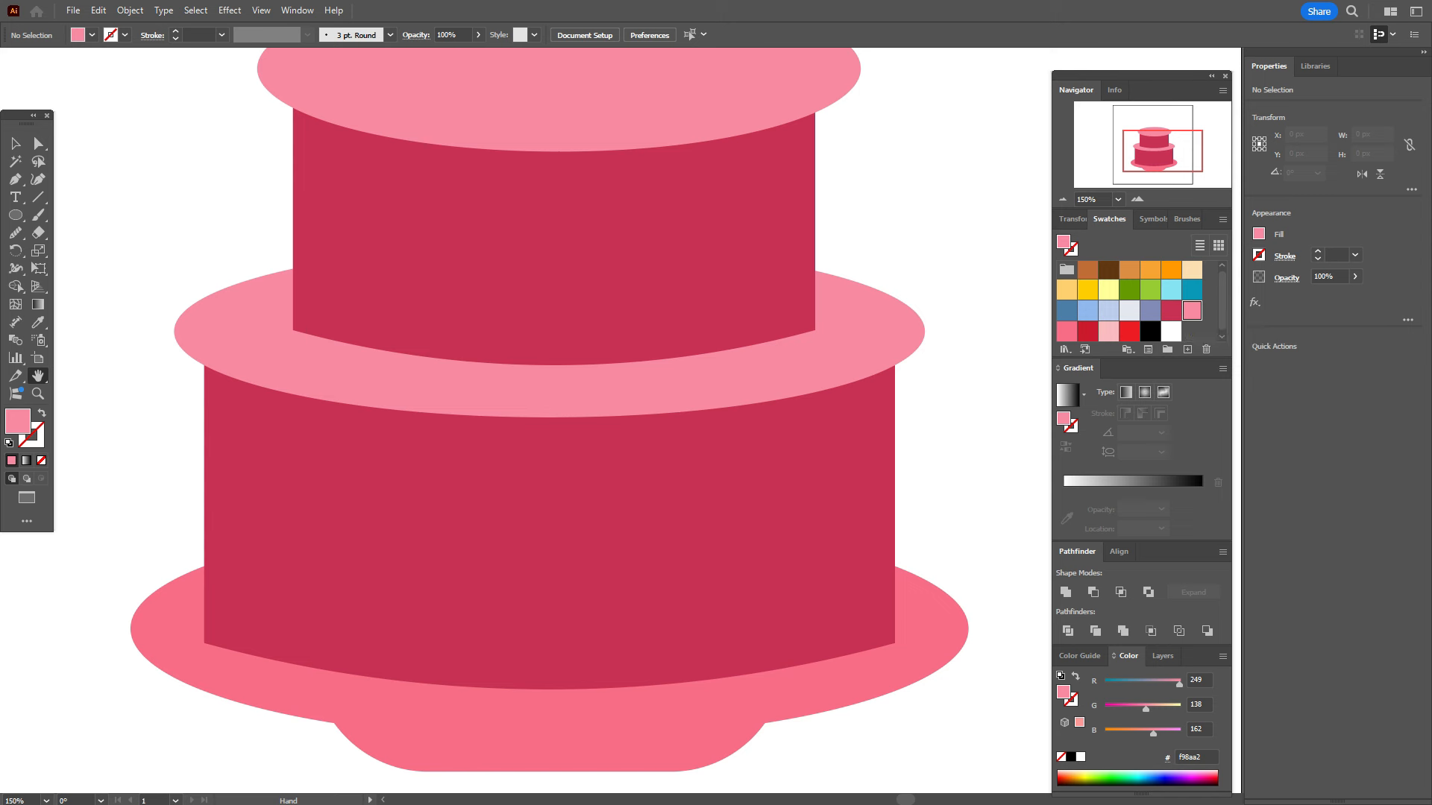
Step: Paint a wavy icing-drip line across the lower tier between the ellipse's two side edges, using the Paintbrush at smoothest fidelity
double_click(37, 215)
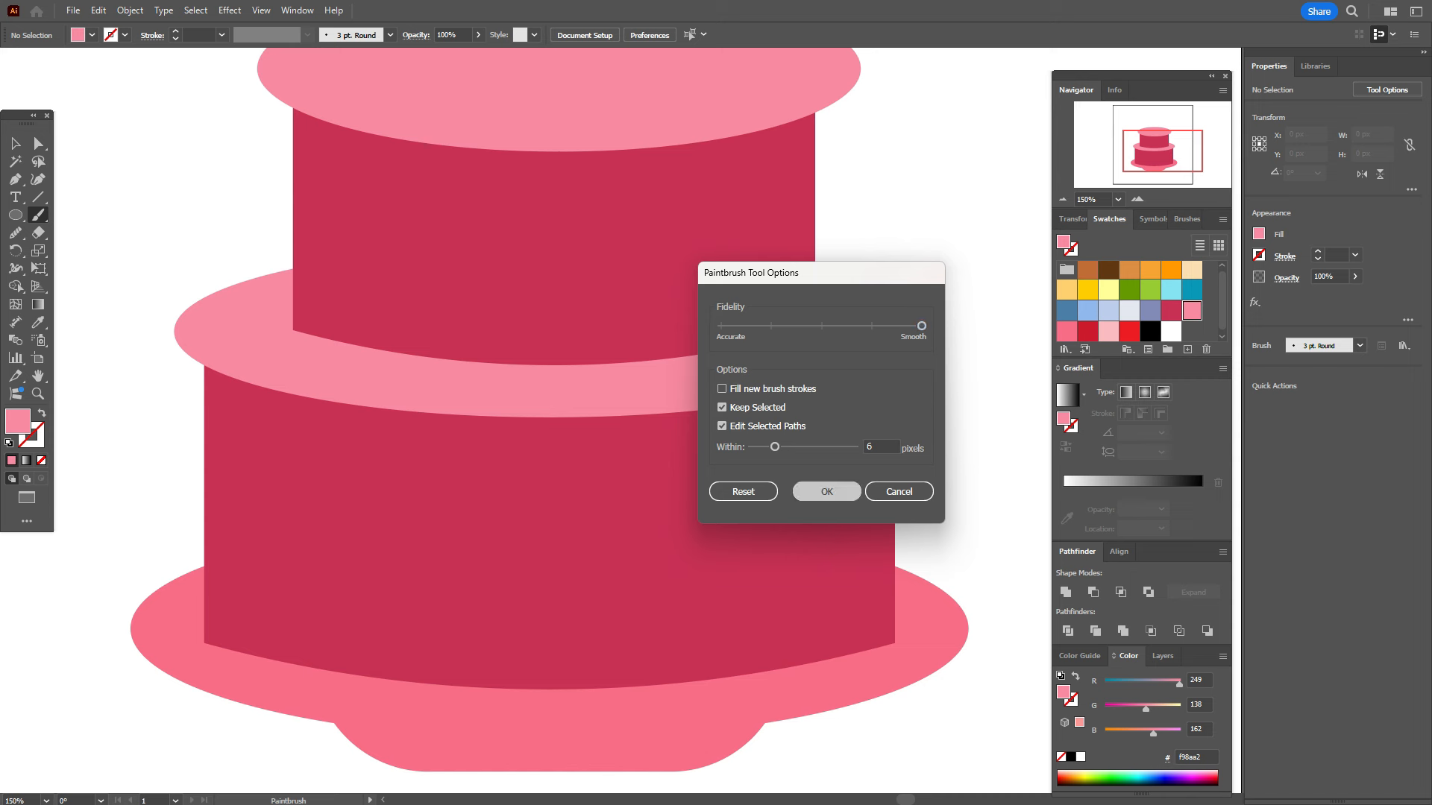
click(826, 491)
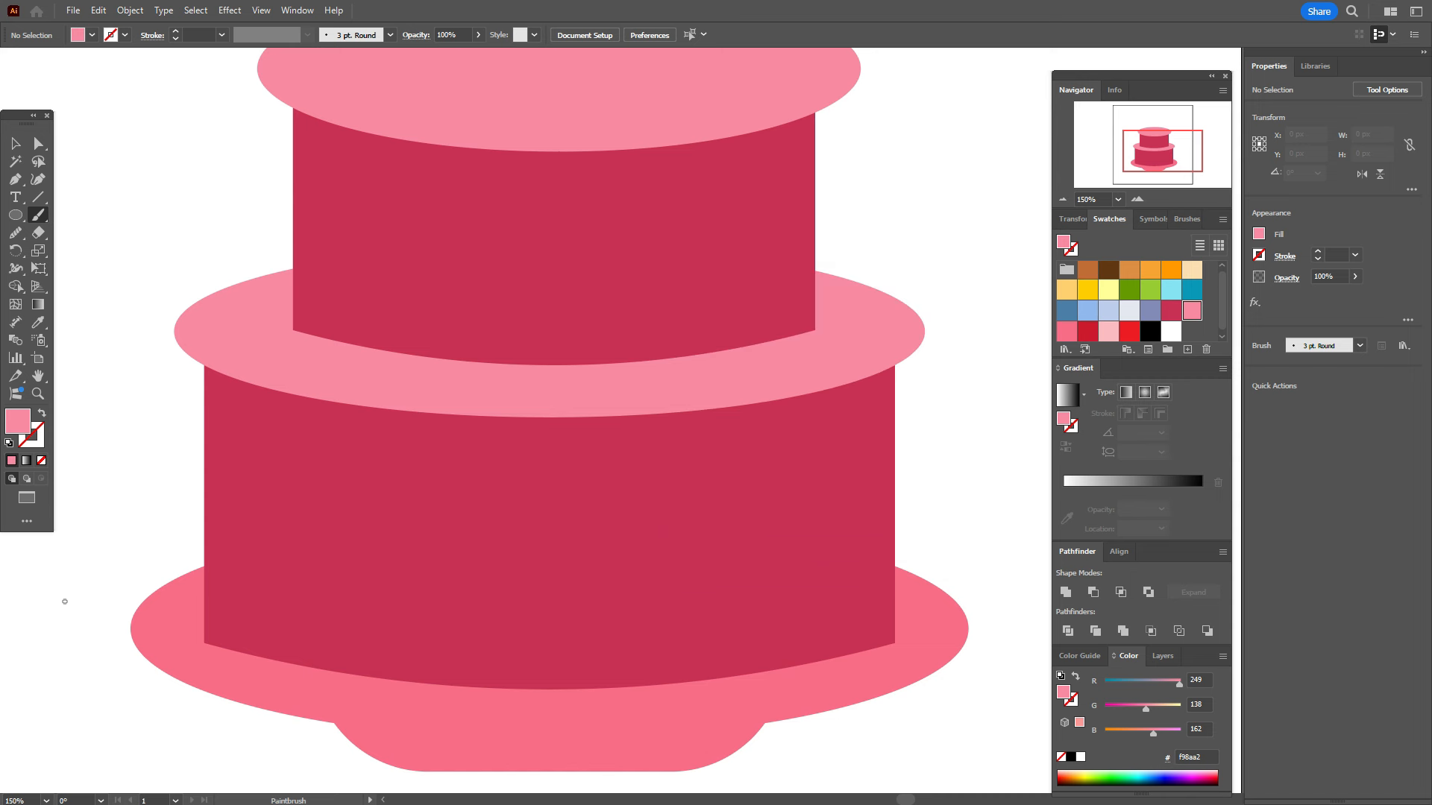
mouse_move(175, 331)
mouse_down()
mouse_move(191, 398)
mouse_move(179, 492)
mouse_move(222, 498)
mouse_move(235, 480)
mouse_move(220, 395)
mouse_move(270, 440)
mouse_move(315, 419)
mouse_move(337, 566)
mouse_move(378, 438)
mouse_move(473, 479)
mouse_move(492, 438)
mouse_move(547, 463)
mouse_move(565, 537)
mouse_move(585, 469)
mouse_move(614, 436)
mouse_move(666, 576)
mouse_move(743, 537)
mouse_move(757, 459)
mouse_move(790, 445)
mouse_move(827, 469)
mouse_move(842, 615)
mouse_move(855, 575)
mouse_move(838, 482)
mouse_move(851, 397)
mouse_move(880, 394)
mouse_move(921, 430)
mouse_move(915, 326)
mouse_up()
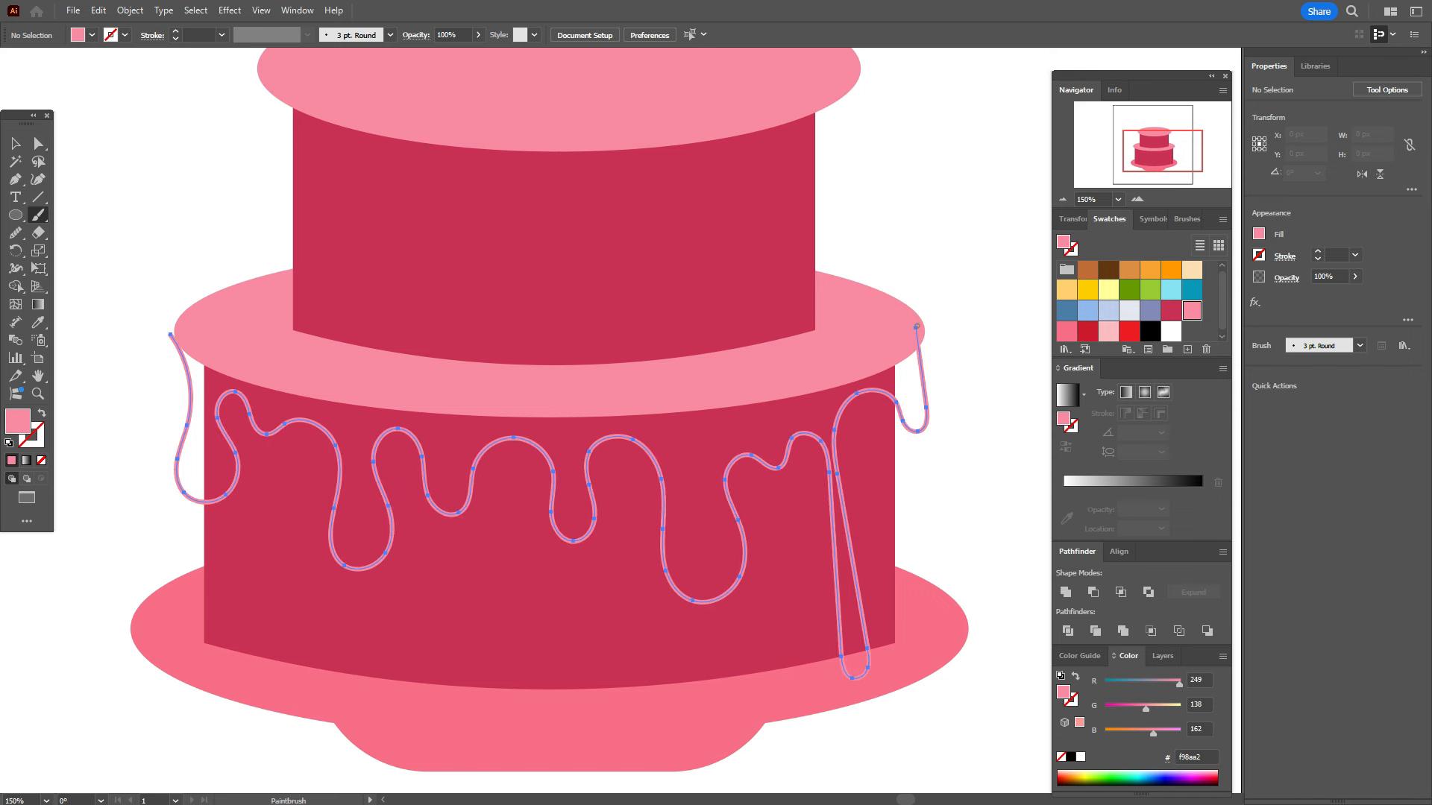
key(v)
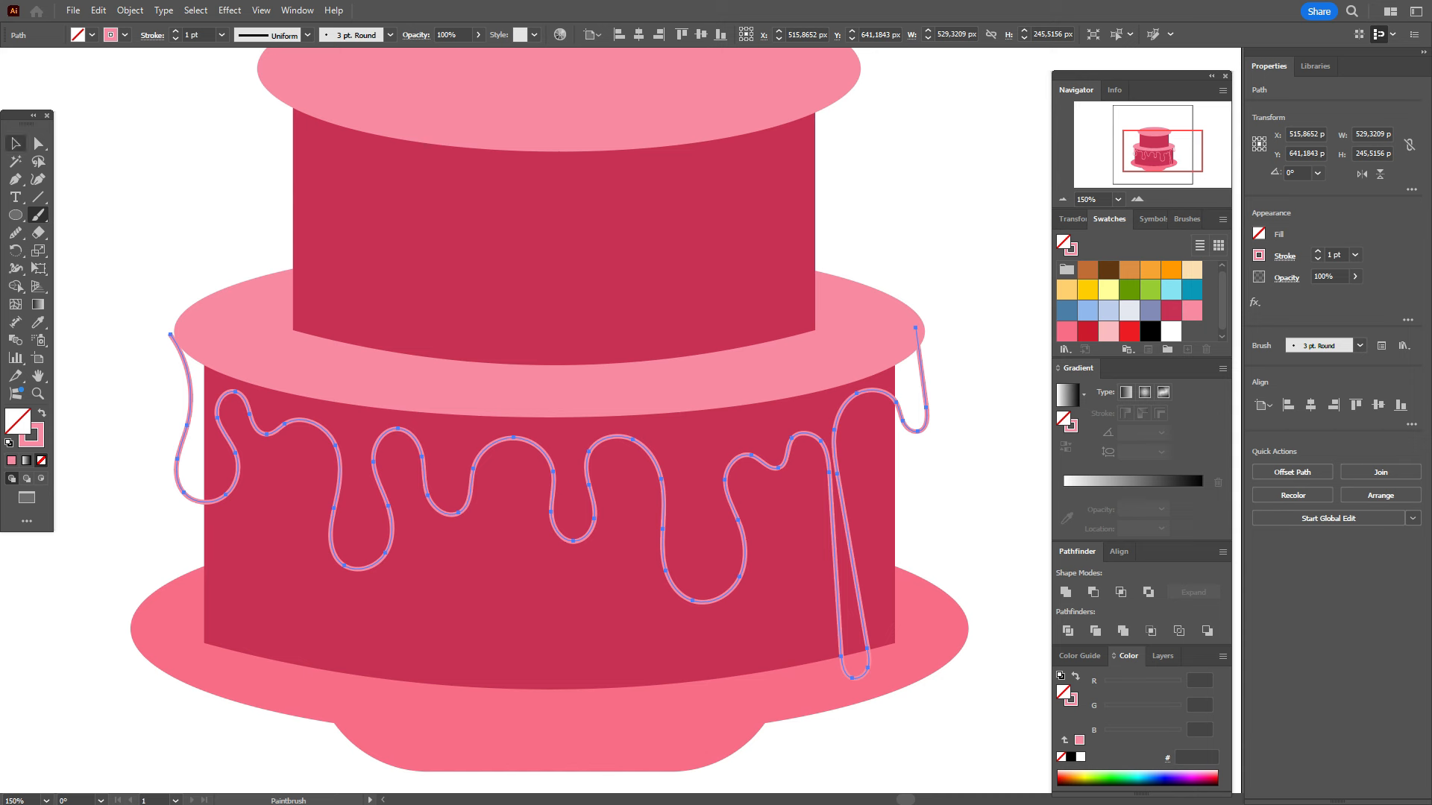
key(ctrl+shift+a)
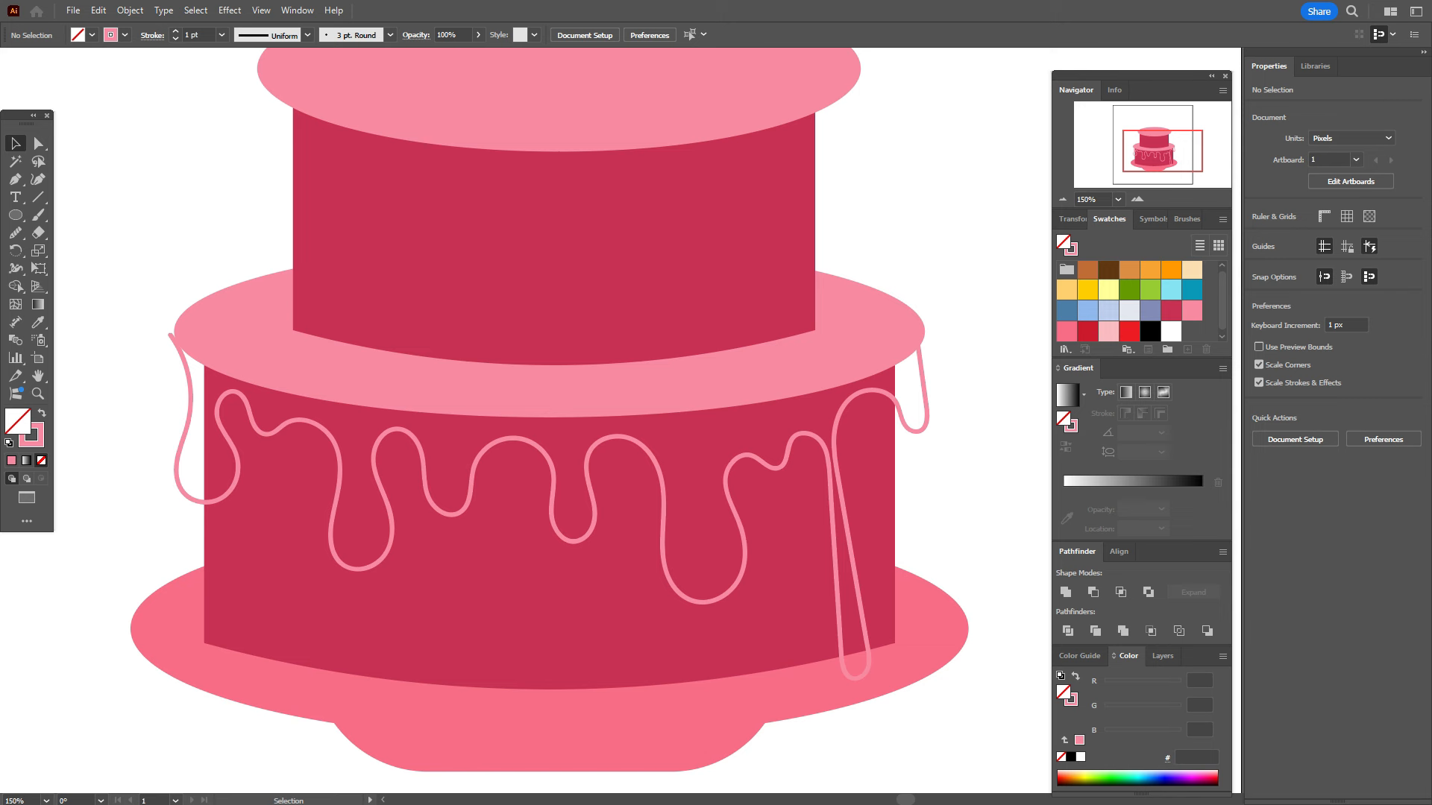
Step: Close the drip path with a straight segment between its ends and swap its stroke and fill to make it solid light pink
key(ctrl+z)
drag(15, 179, 60, 179)
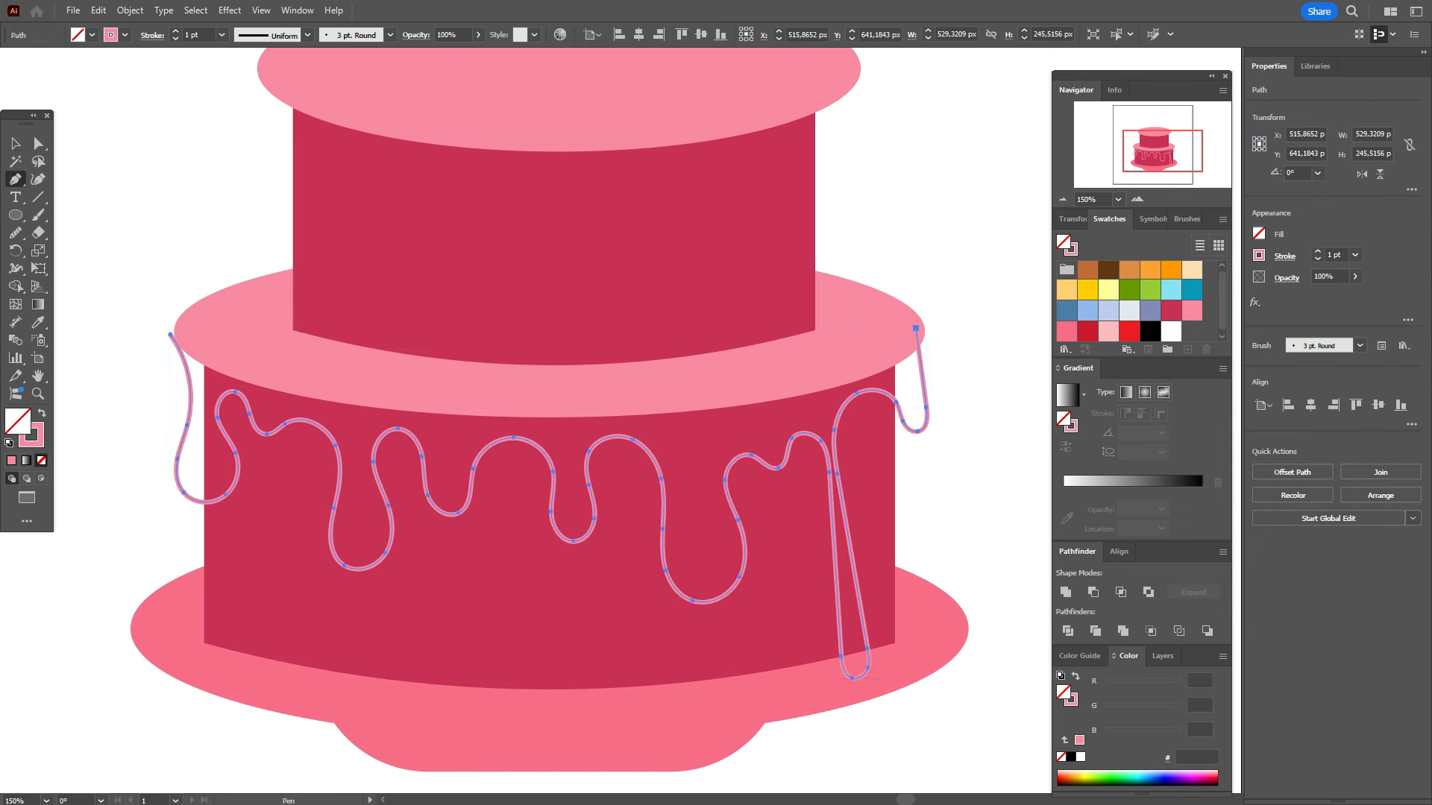
click(915, 327)
click(171, 335)
click(170, 334)
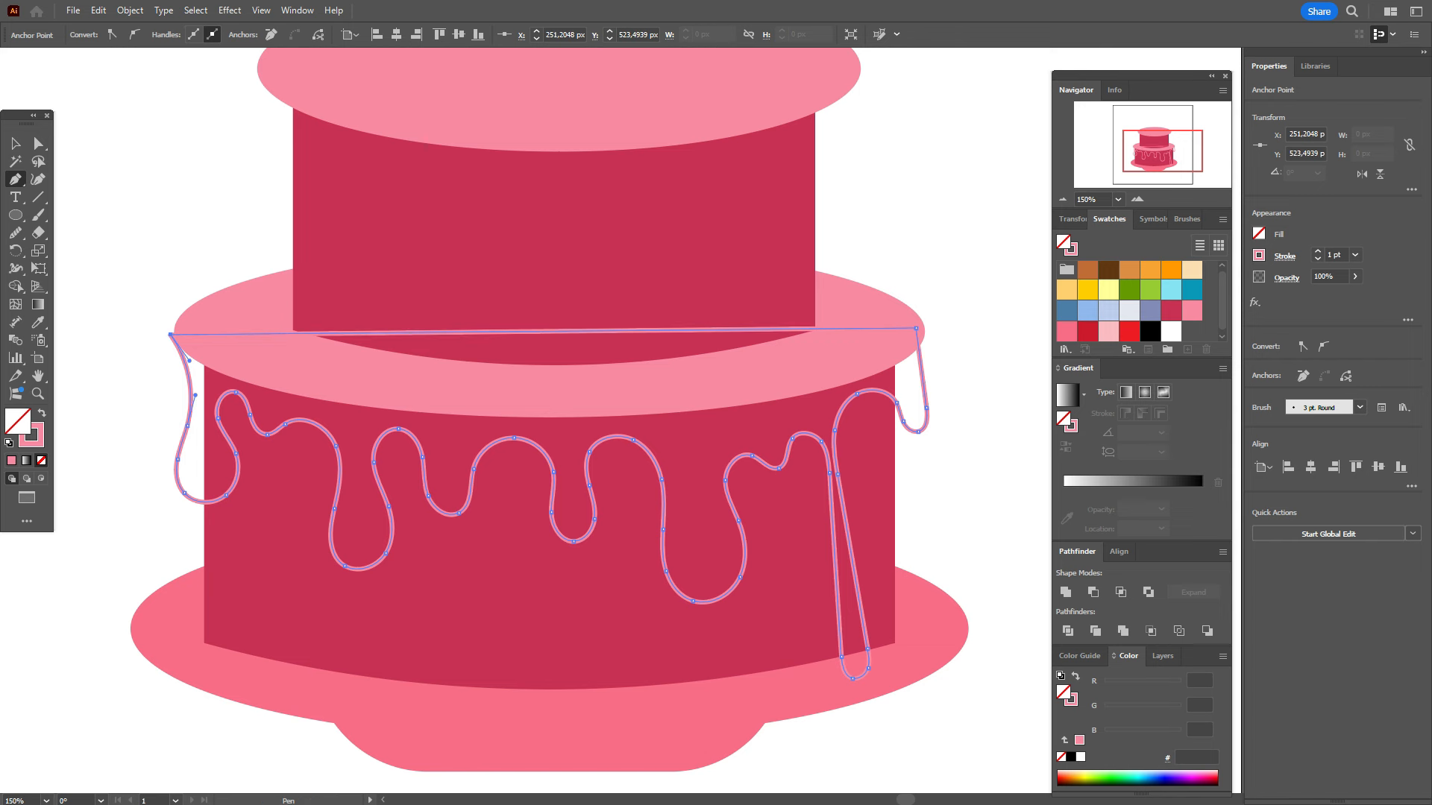
key(shift+x)
click(88, 403)
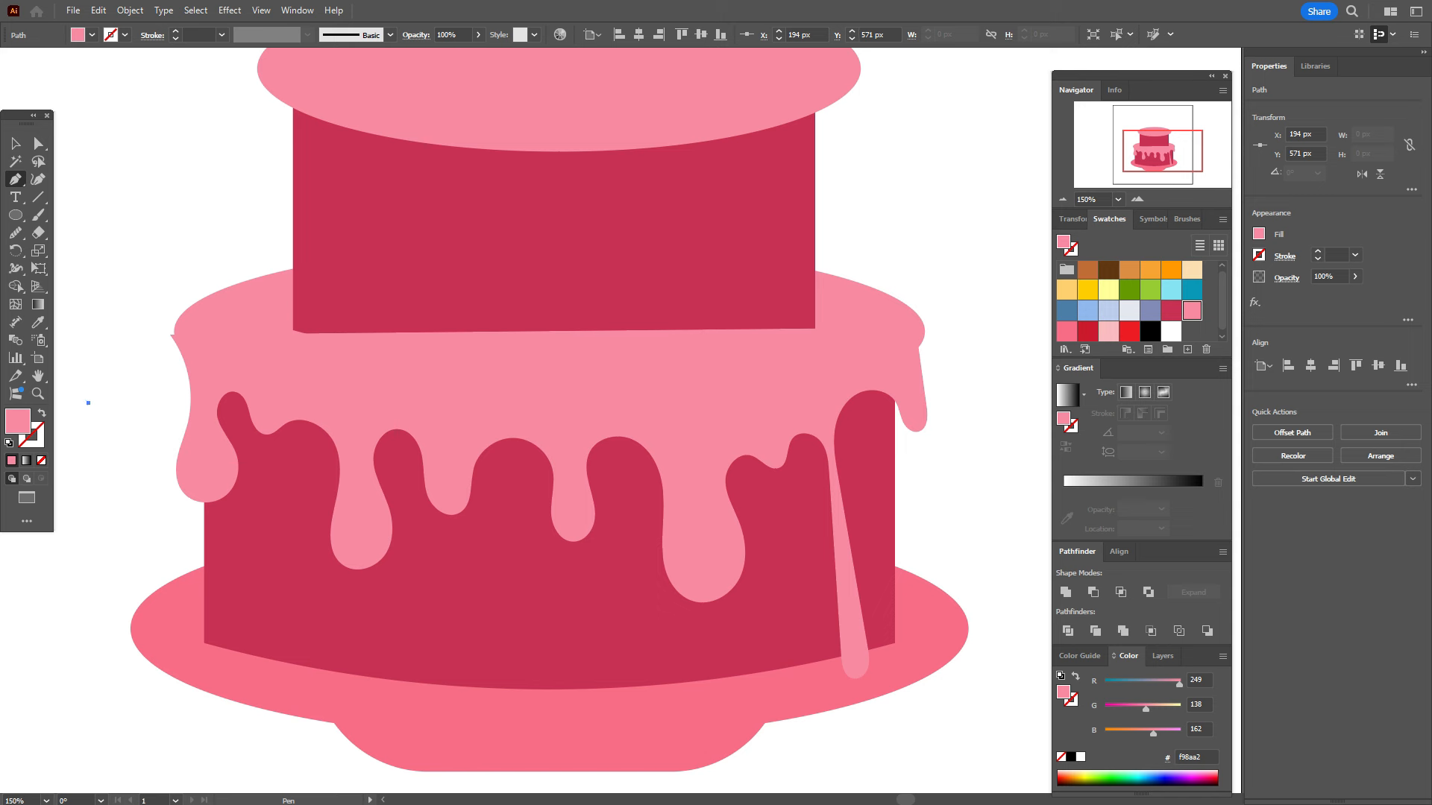
key(v)
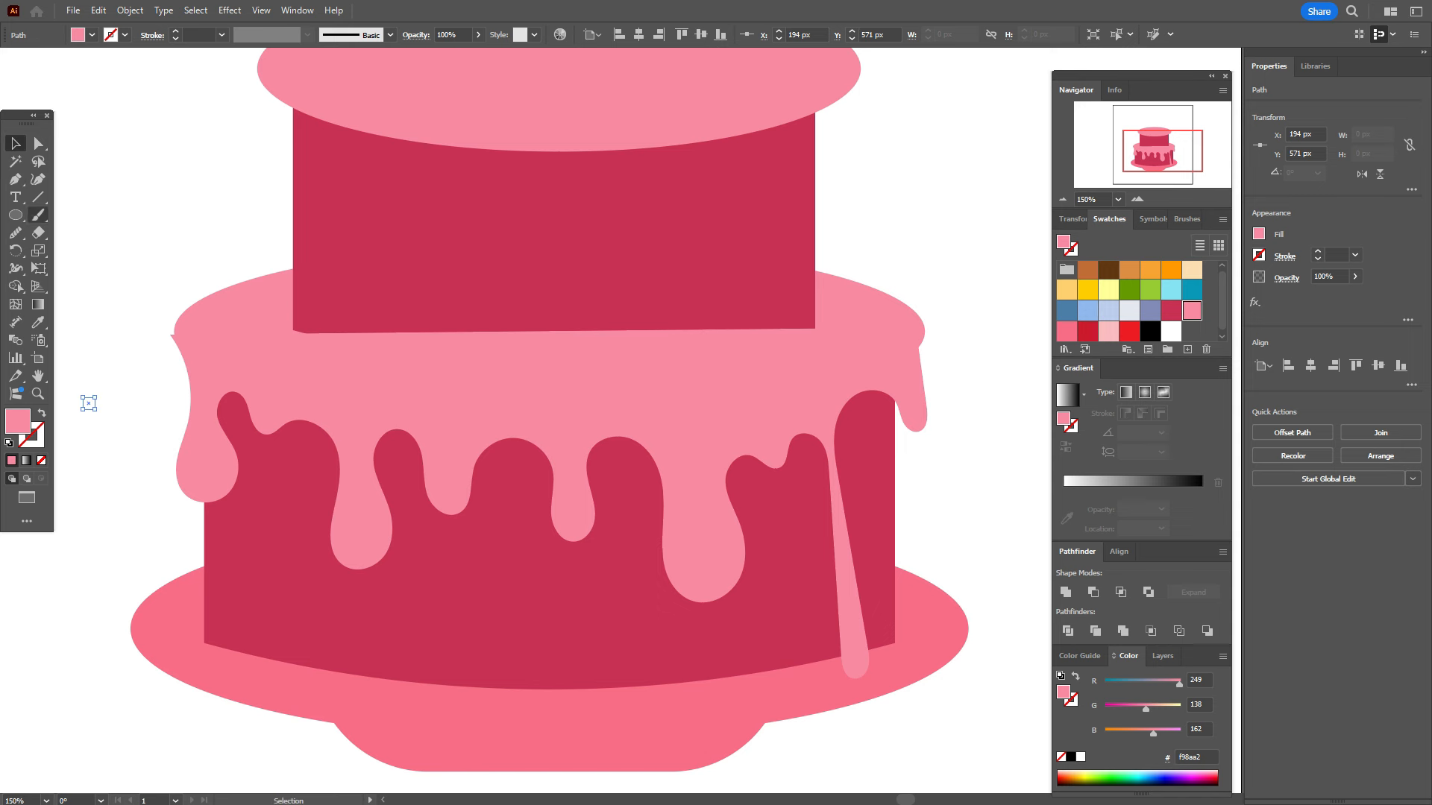
key(Delete)
Step: Nudge the drip shape's upper-left anchor point 4 px right and 4 px down onto the ellipse's edge
click(38, 143)
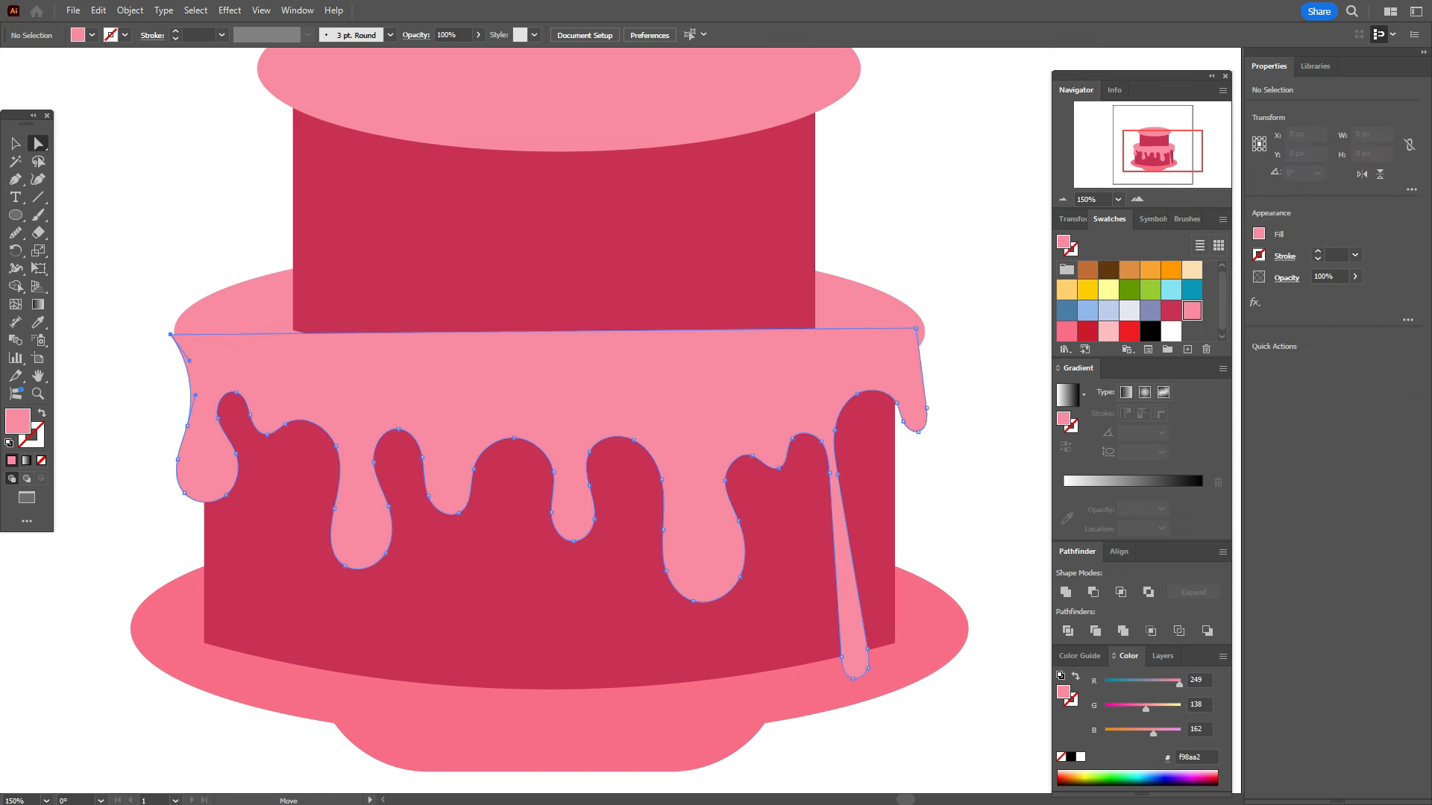
click(170, 335)
key(Right)
key(Right)
key(Right)
key(Right)
key(Down)
key(Down)
key(Down)
key(Right)
key(Down)
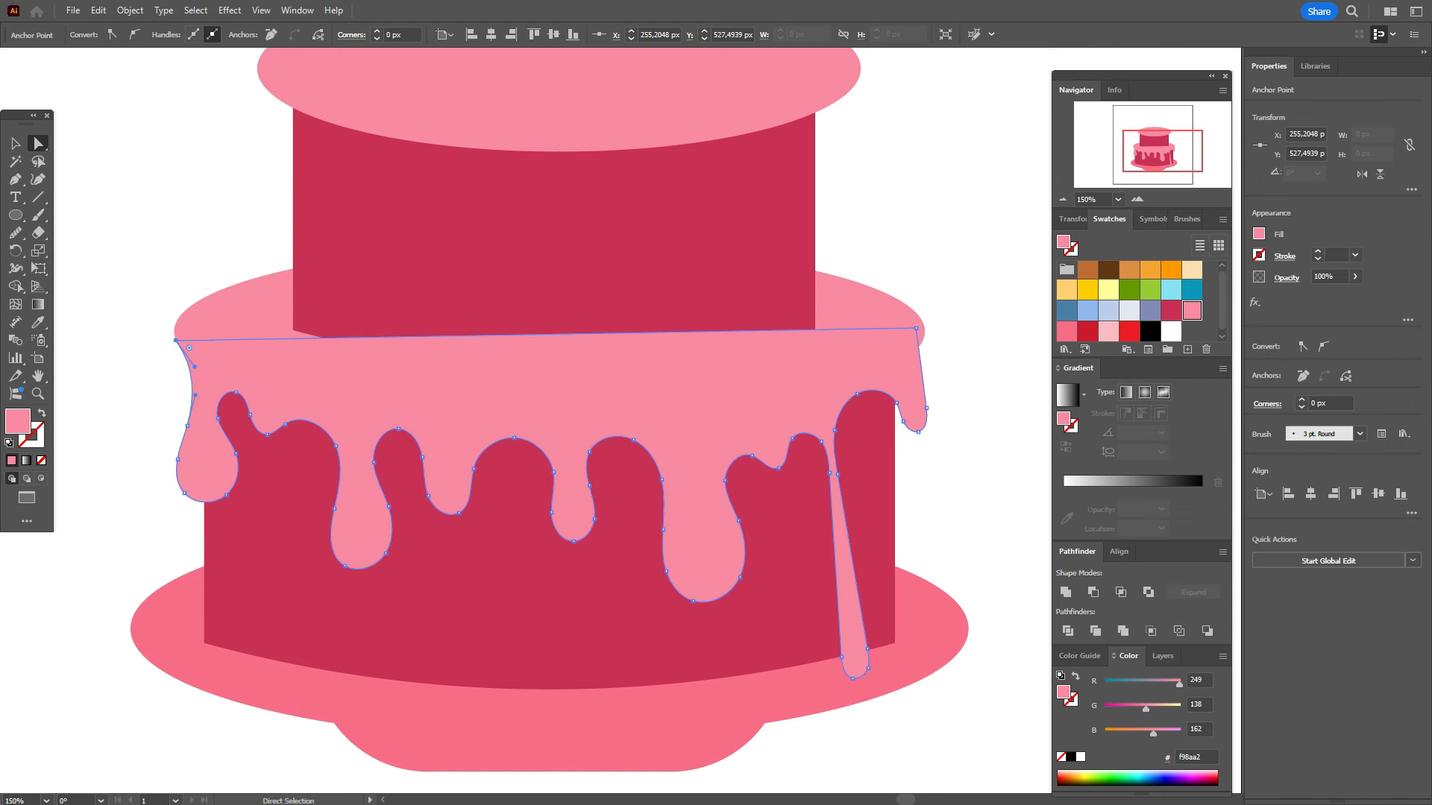
Step: Move the drip shape's upper-right anchor point slightly outward onto the ellipse's right edge
key(ctrl+shift+a)
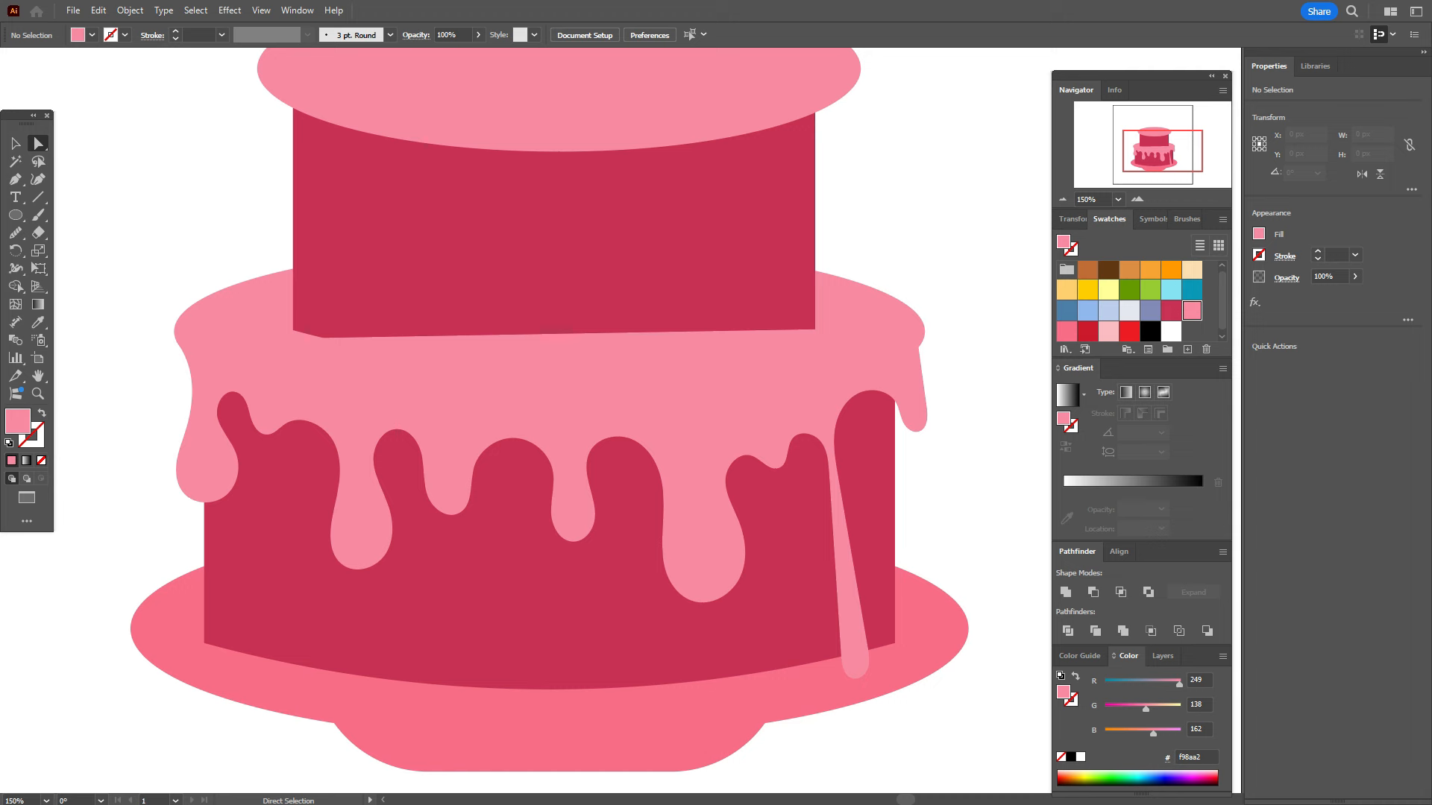
click(551, 380)
drag(916, 328, 924, 332)
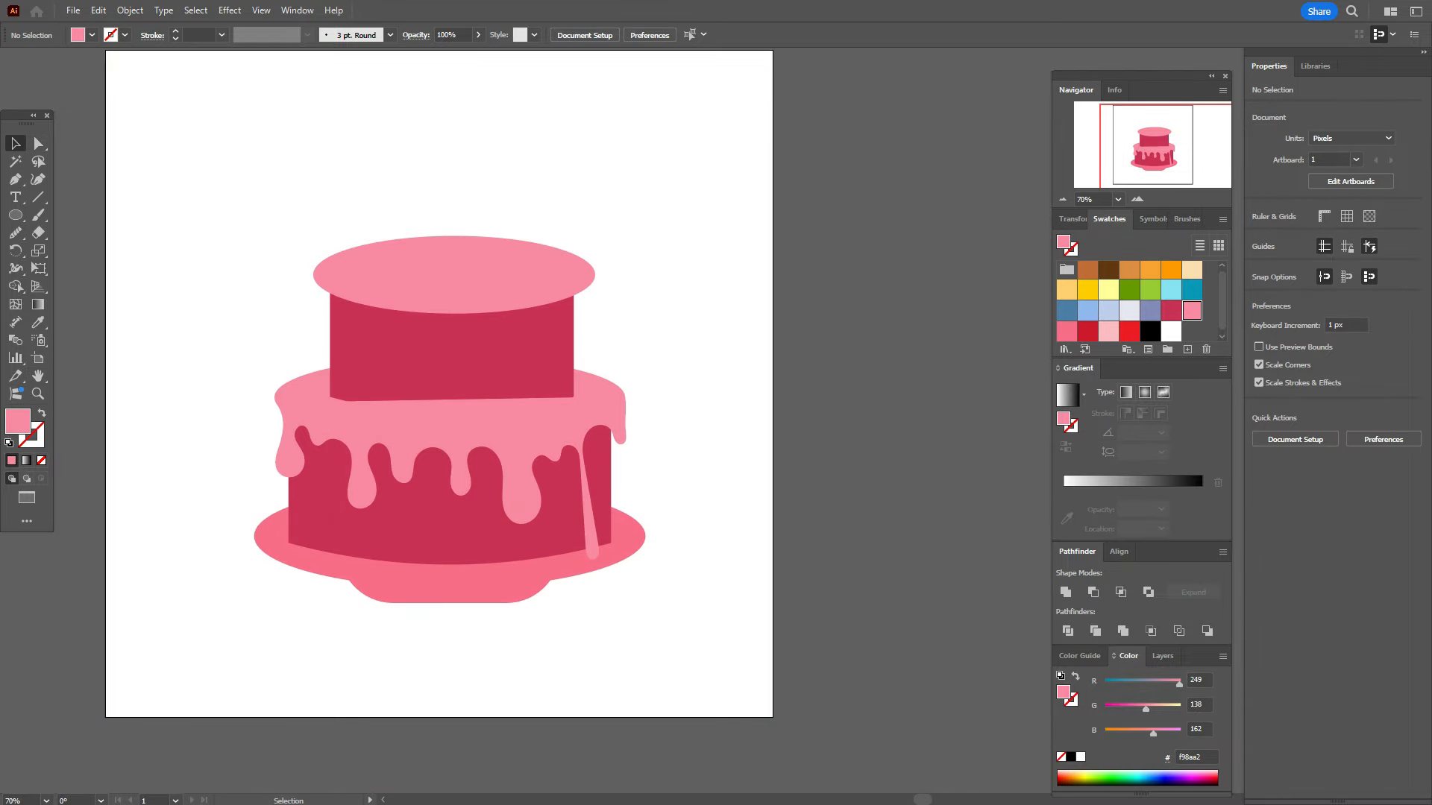
Step: Bring the upper tier's body and its top ellipse to the front of the stacking order
click(451, 351)
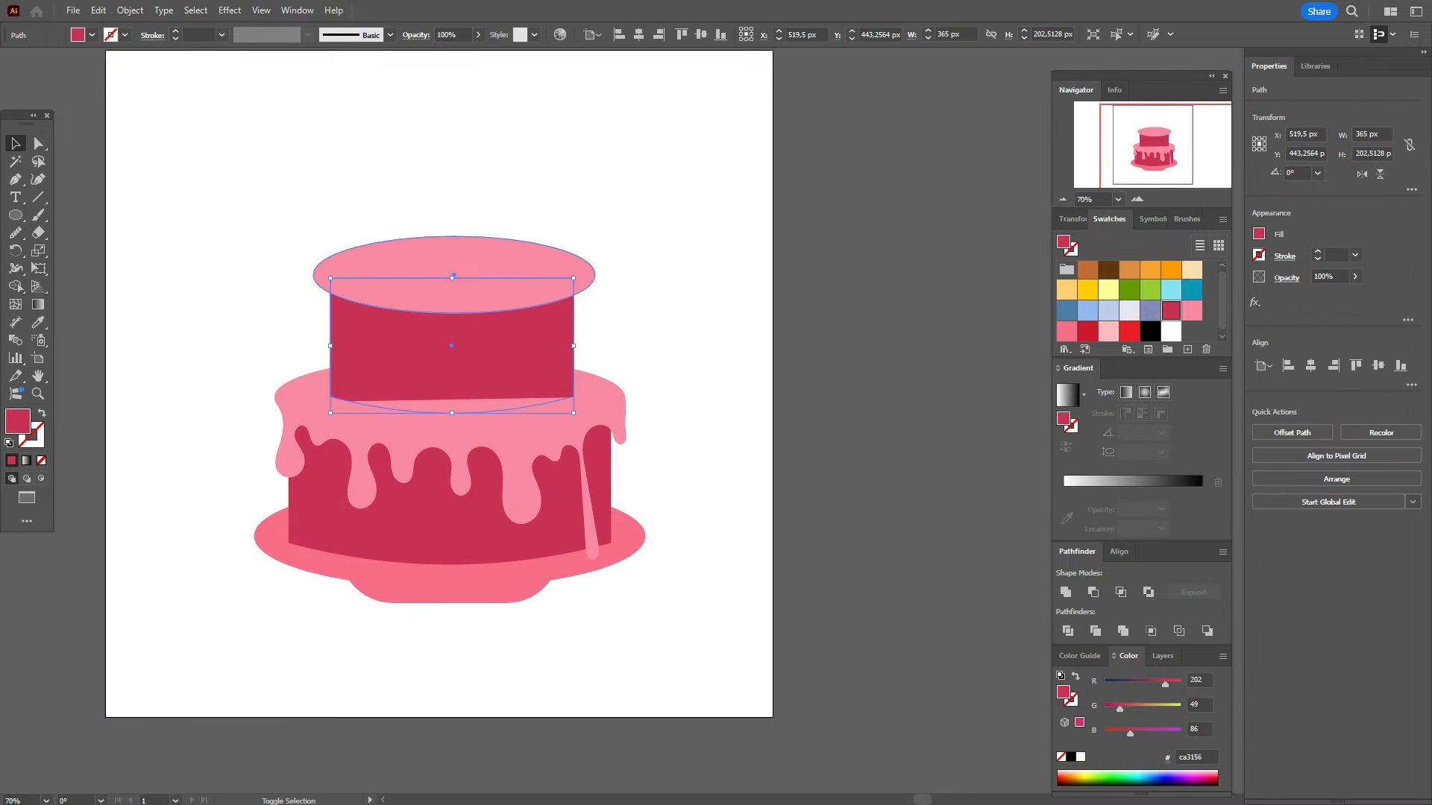
shift+click(510, 267)
right_click(509, 265)
mouse_move(671, 663)
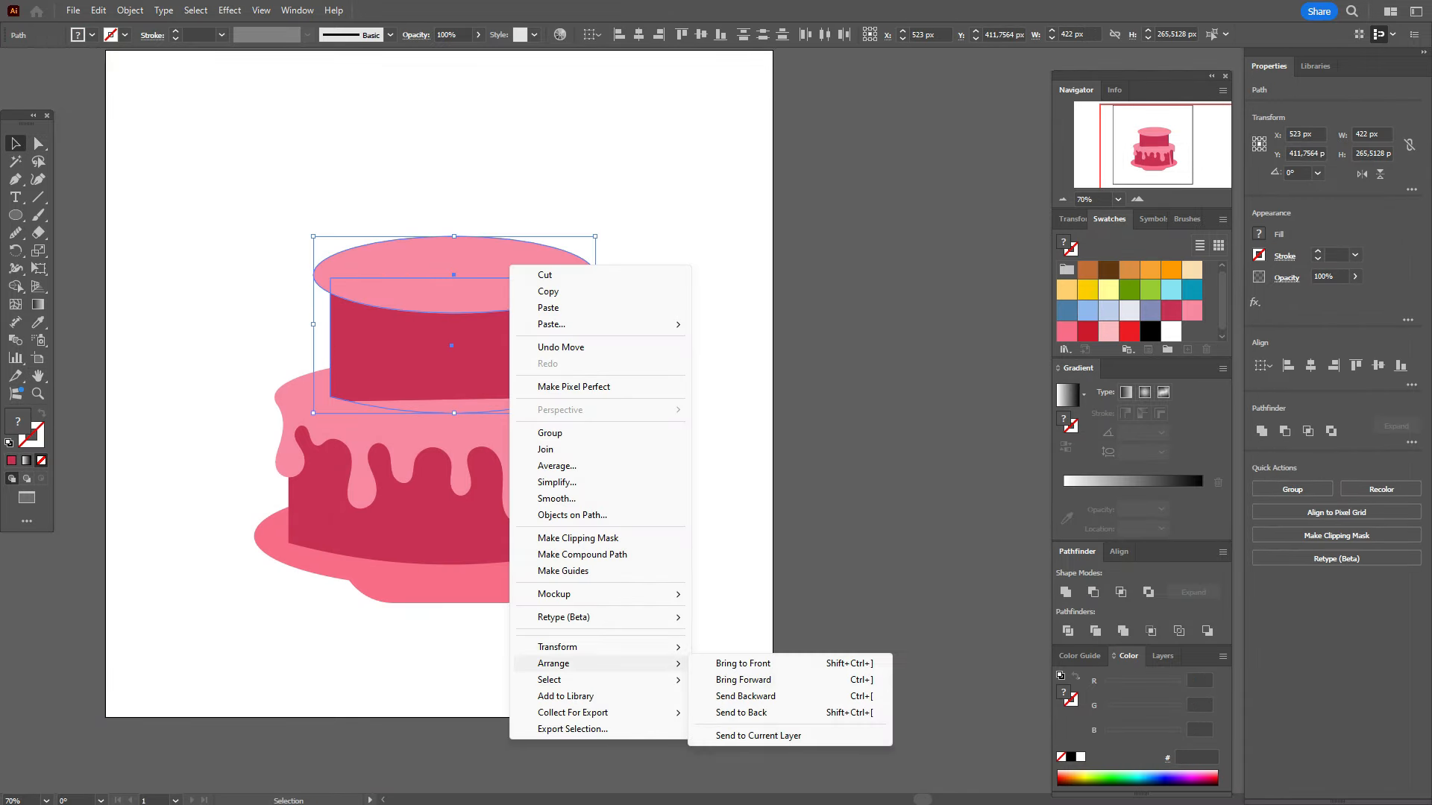
click(719, 662)
key(ctrl+shift+a)
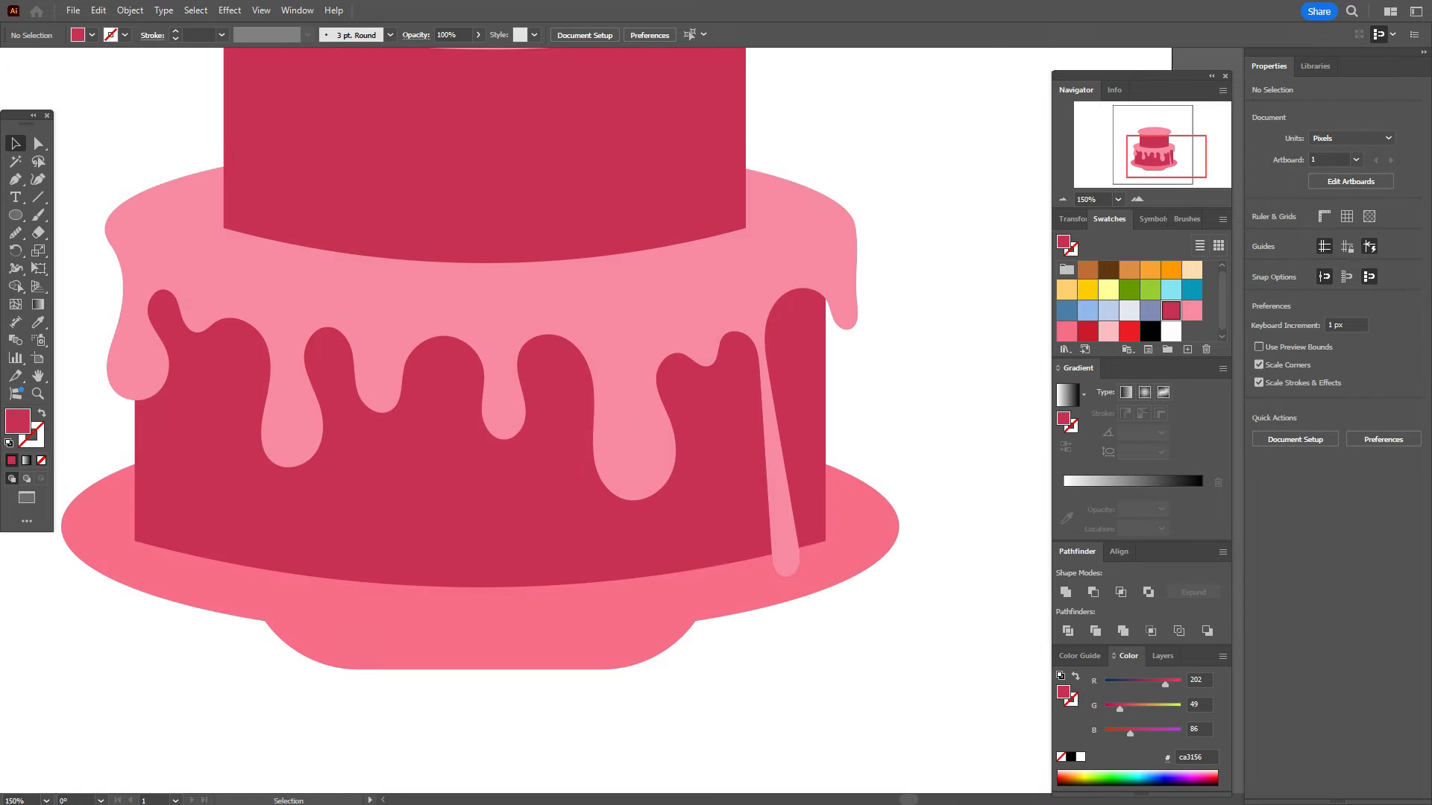
Step: Reshape the long narrow drip near the lower tier's right side into a smooth curve by adjusting its points with the Curvature tool
click(482, 298)
key(a)
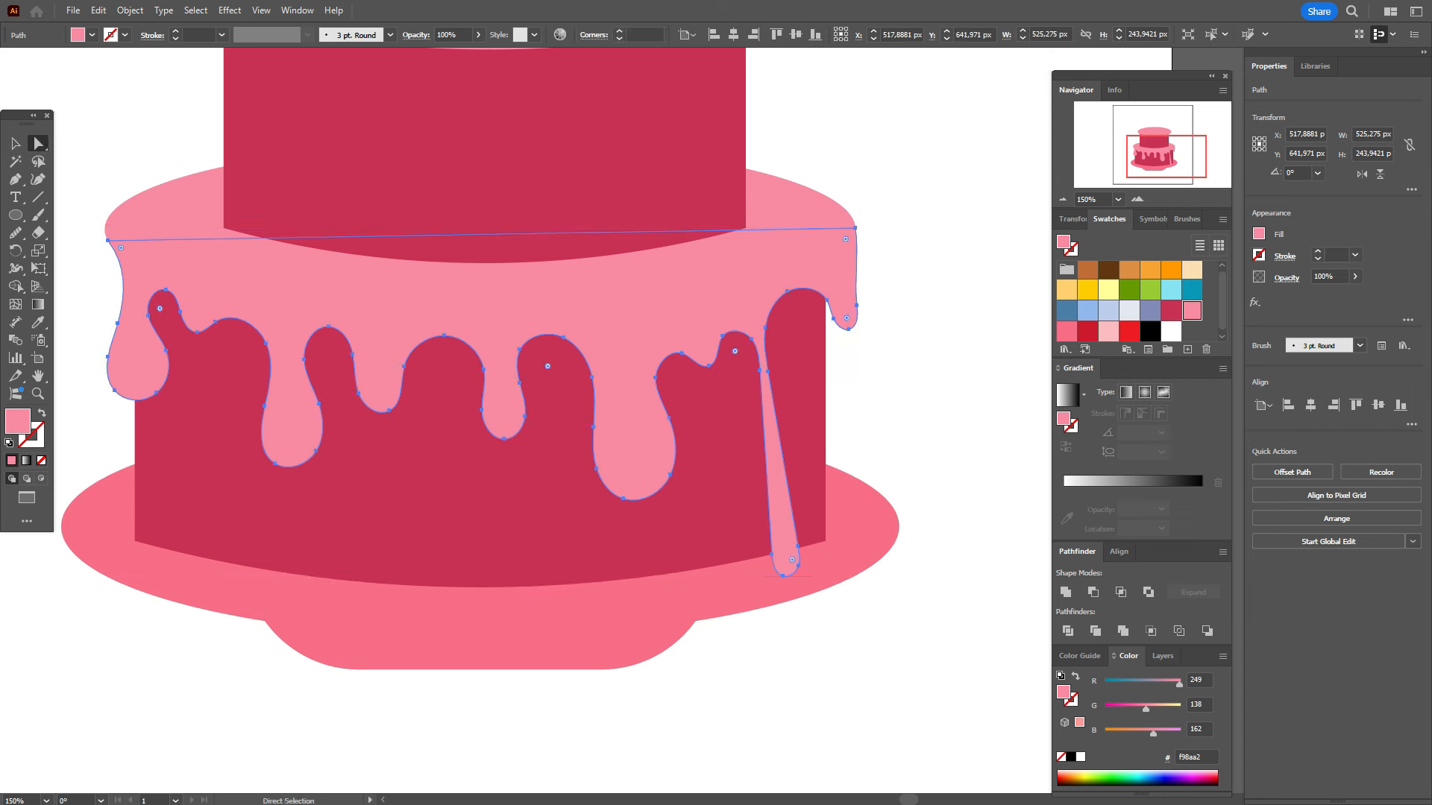
key(shift+grave)
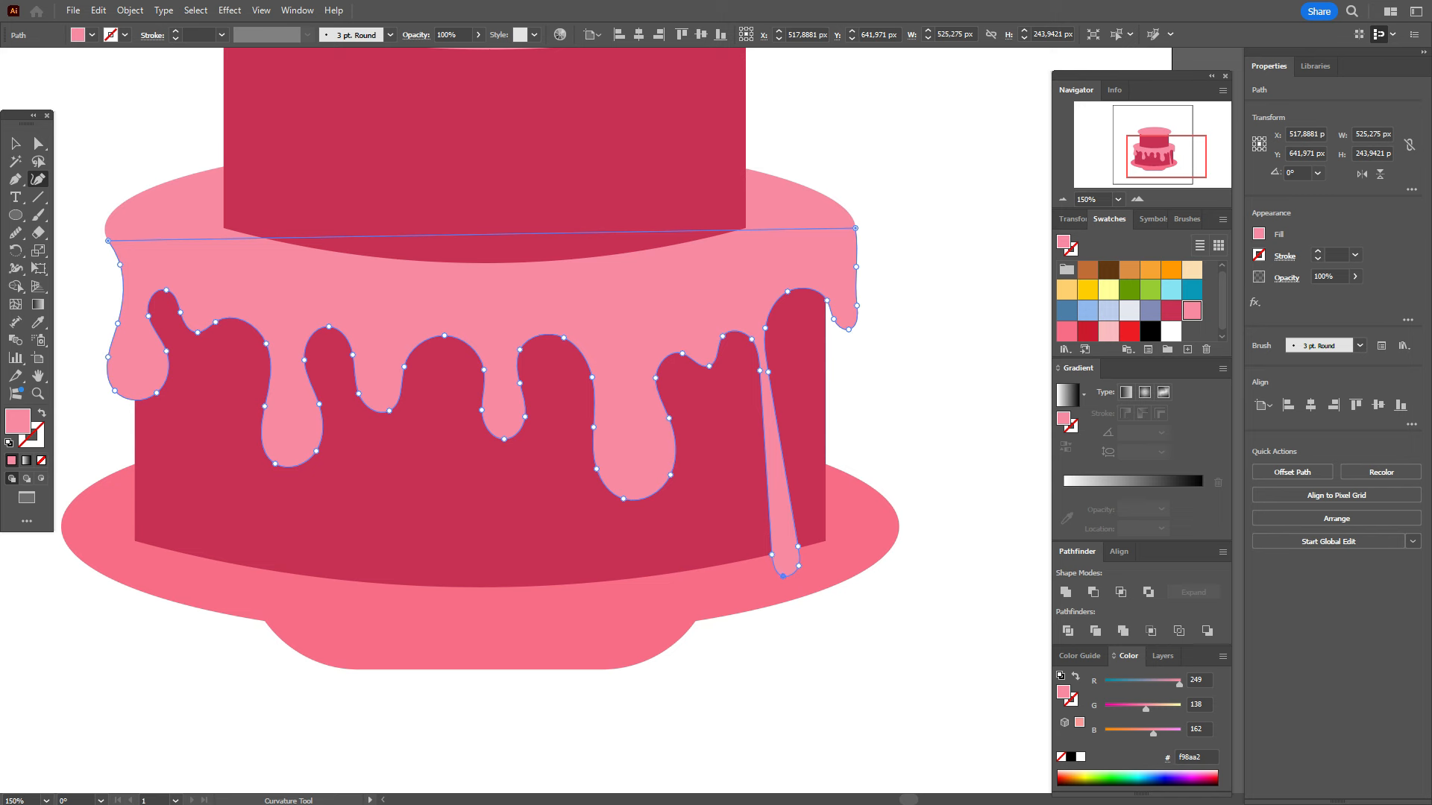
ctrl+click(799, 566)
drag(771, 554, 771, 573)
drag(760, 370, 773, 432)
click(780, 442)
drag(798, 547, 796, 545)
drag(752, 339, 768, 329)
drag(768, 373, 780, 386)
drag(779, 442, 788, 440)
mouse_move(773, 433)
mouse_down()
mouse_move(778, 387)
mouse_move(785, 440)
mouse_up()
key(v)
Step: Paint a wavy drip line across the upper tier between its ellipse's side edges, and close it straight as a solid light pink shape
click(15, 233)
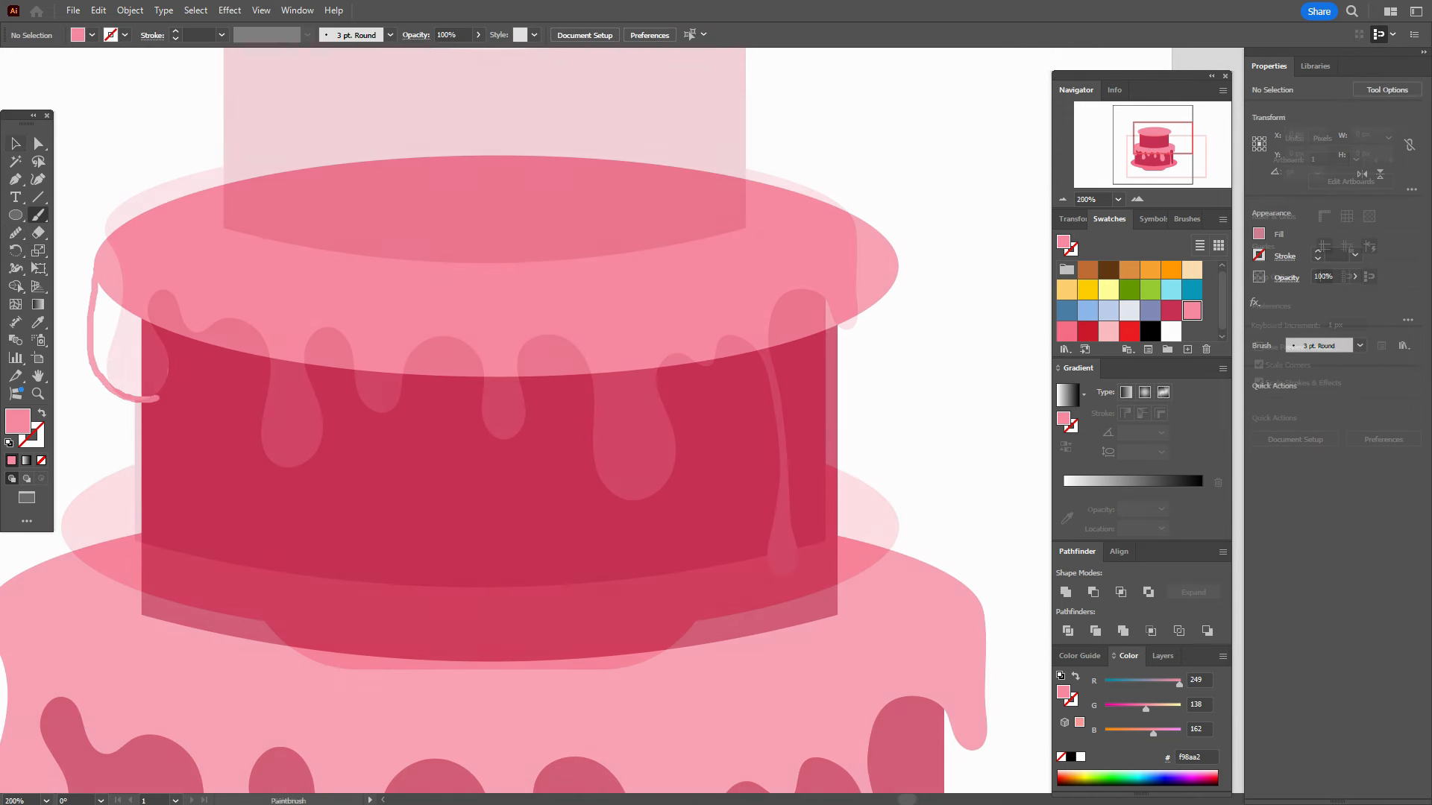
mouse_move(158, 398)
mouse_down()
mouse_move(220, 373)
mouse_move(287, 480)
mouse_move(307, 395)
mouse_move(410, 545)
mouse_move(393, 449)
mouse_move(403, 399)
mouse_move(475, 462)
mouse_move(538, 398)
mouse_move(560, 522)
mouse_move(631, 489)
mouse_move(611, 412)
mouse_move(696, 418)
mouse_move(777, 369)
mouse_move(806, 494)
mouse_move(857, 441)
mouse_move(839, 350)
mouse_move(892, 272)
mouse_up()
key(p)
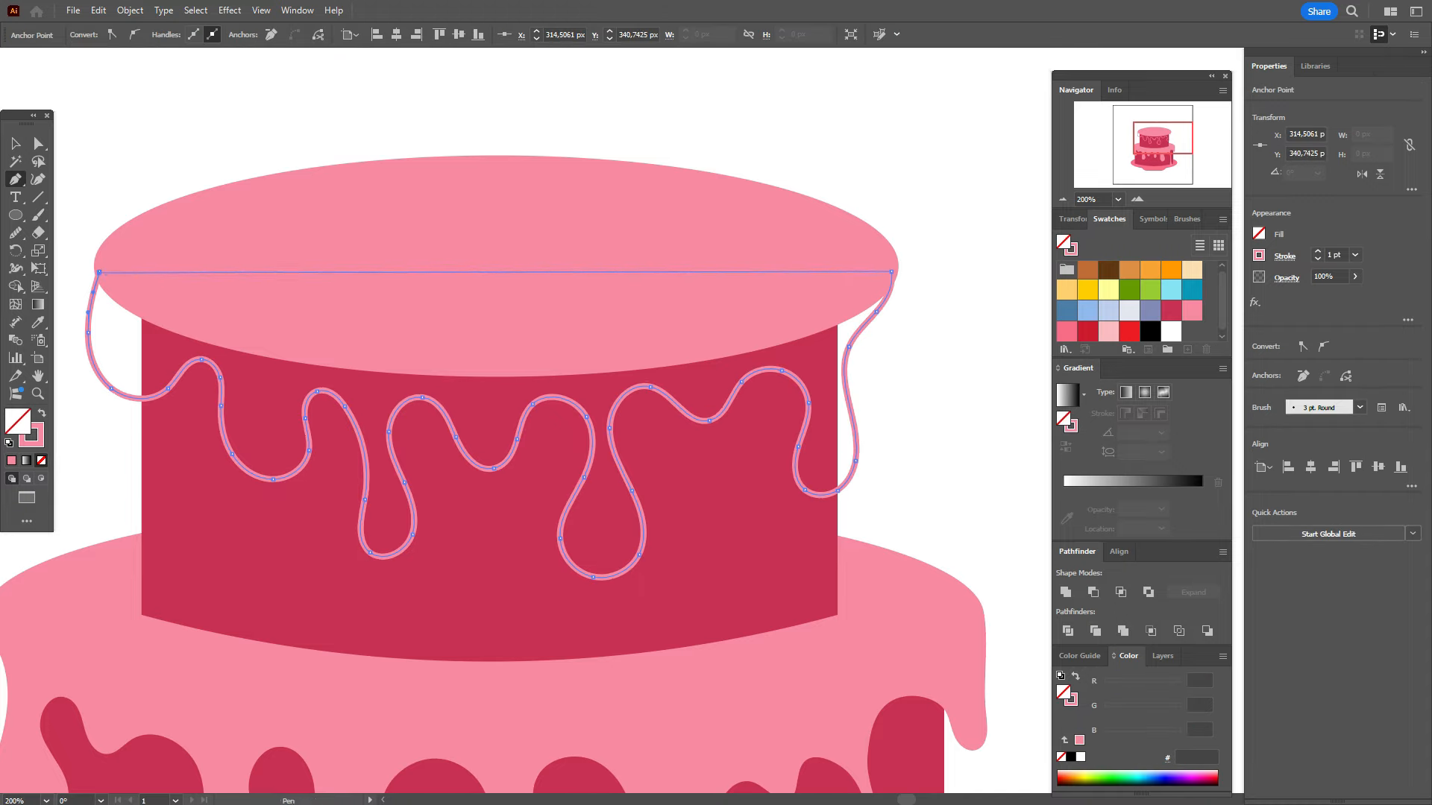
key(shift+x)
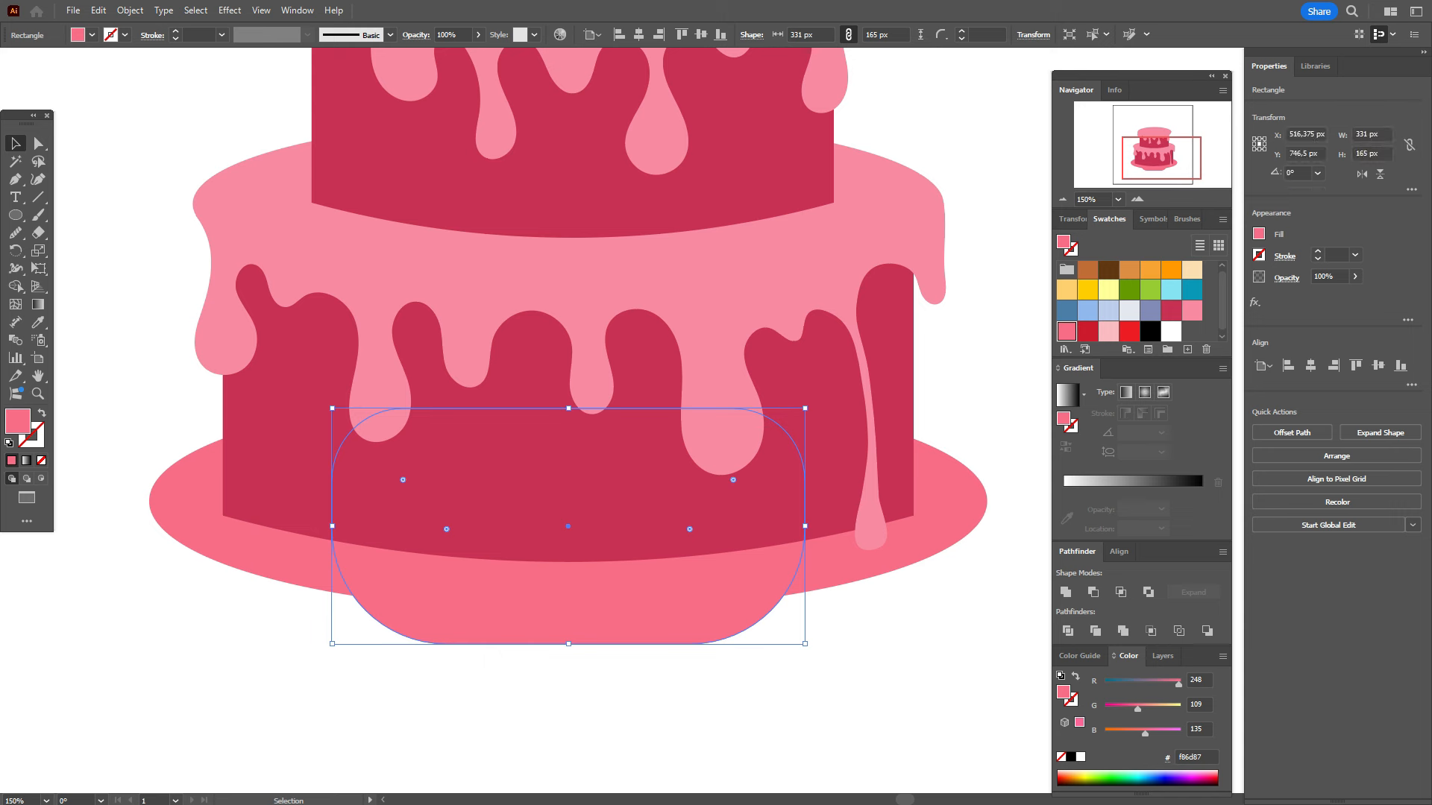
Step: Fill the rounded plate base with a linear gradient from the pale periwinkle swatch to light blue #90b8ee
click(1067, 394)
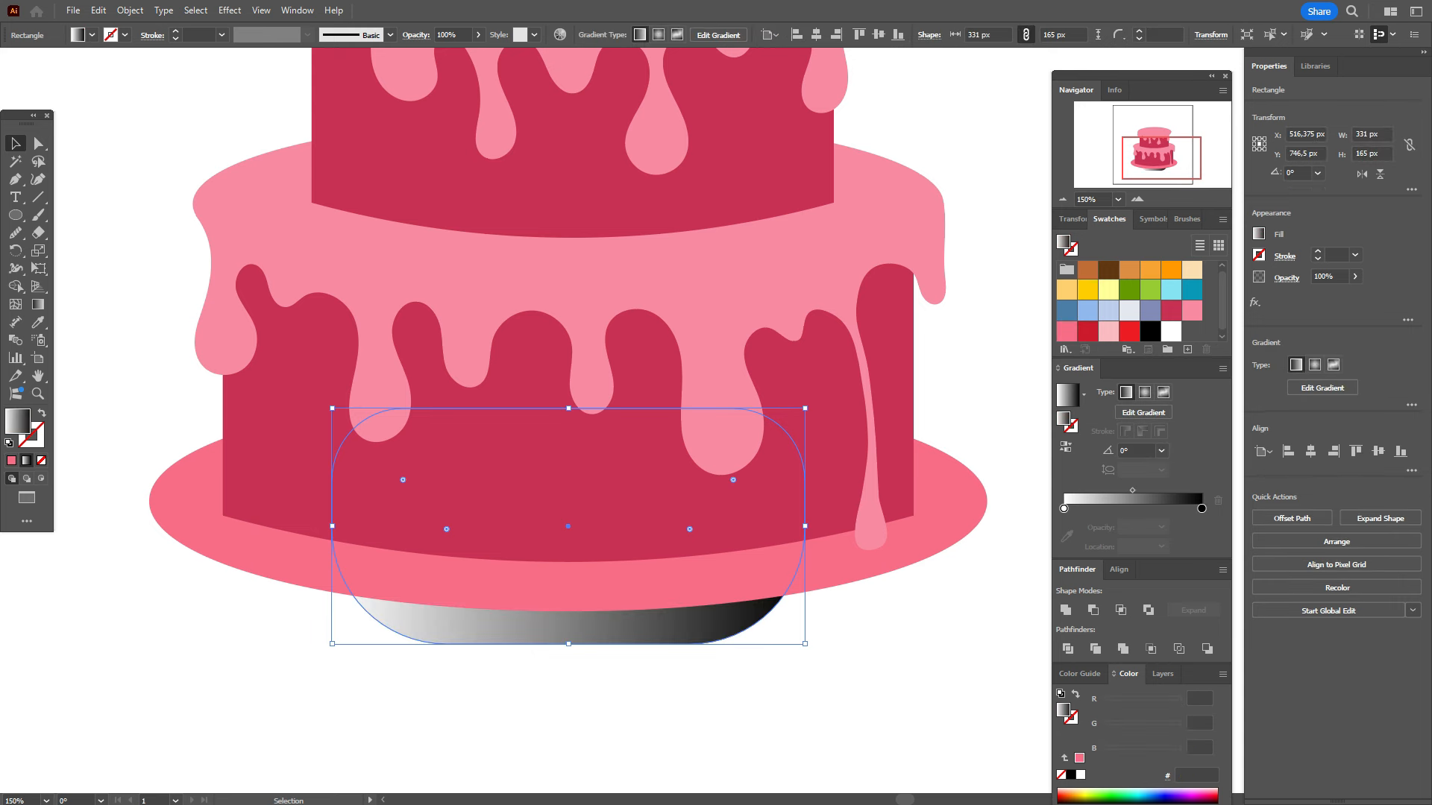
drag(1108, 311, 1064, 509)
drag(1087, 306, 1201, 509)
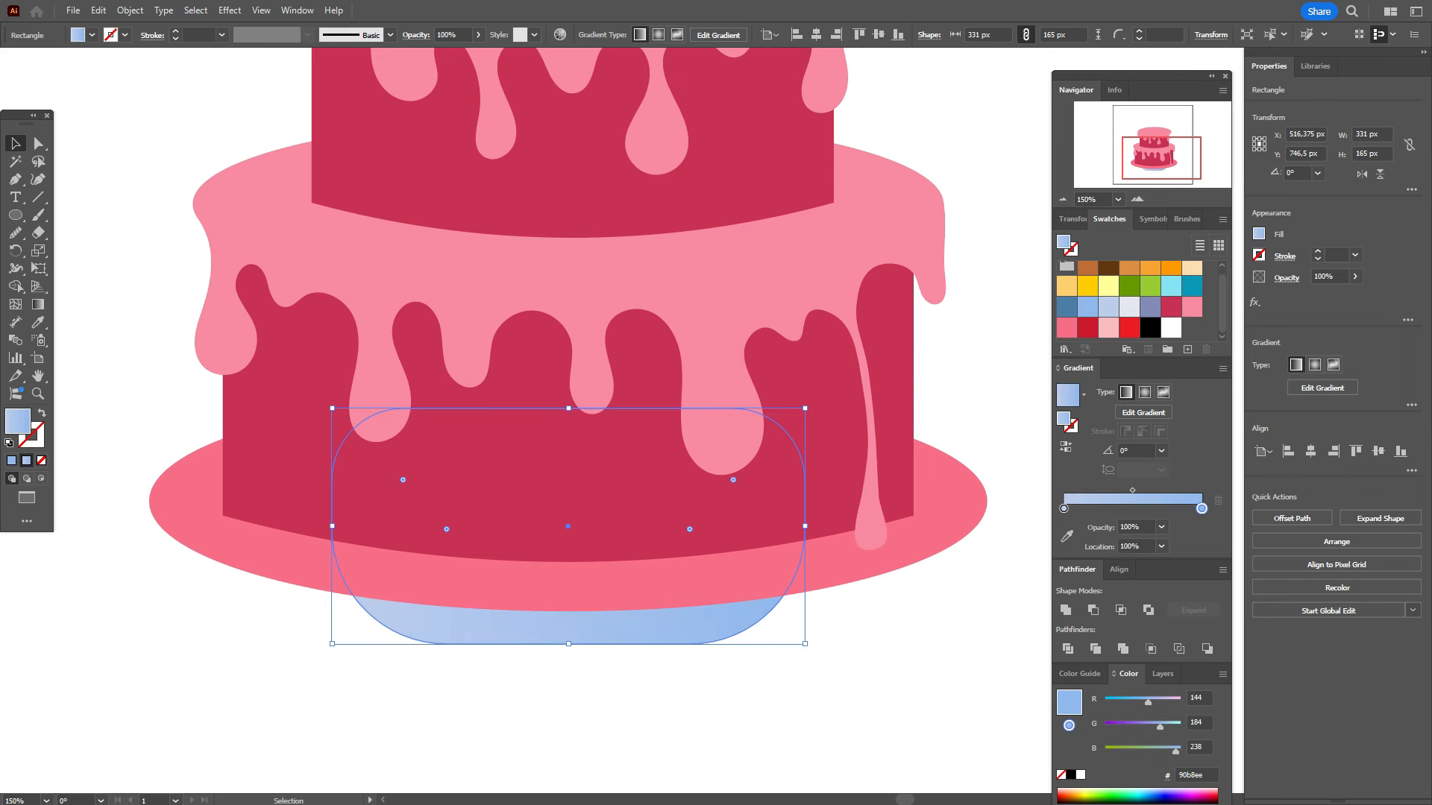
key(ctrl+shift+a)
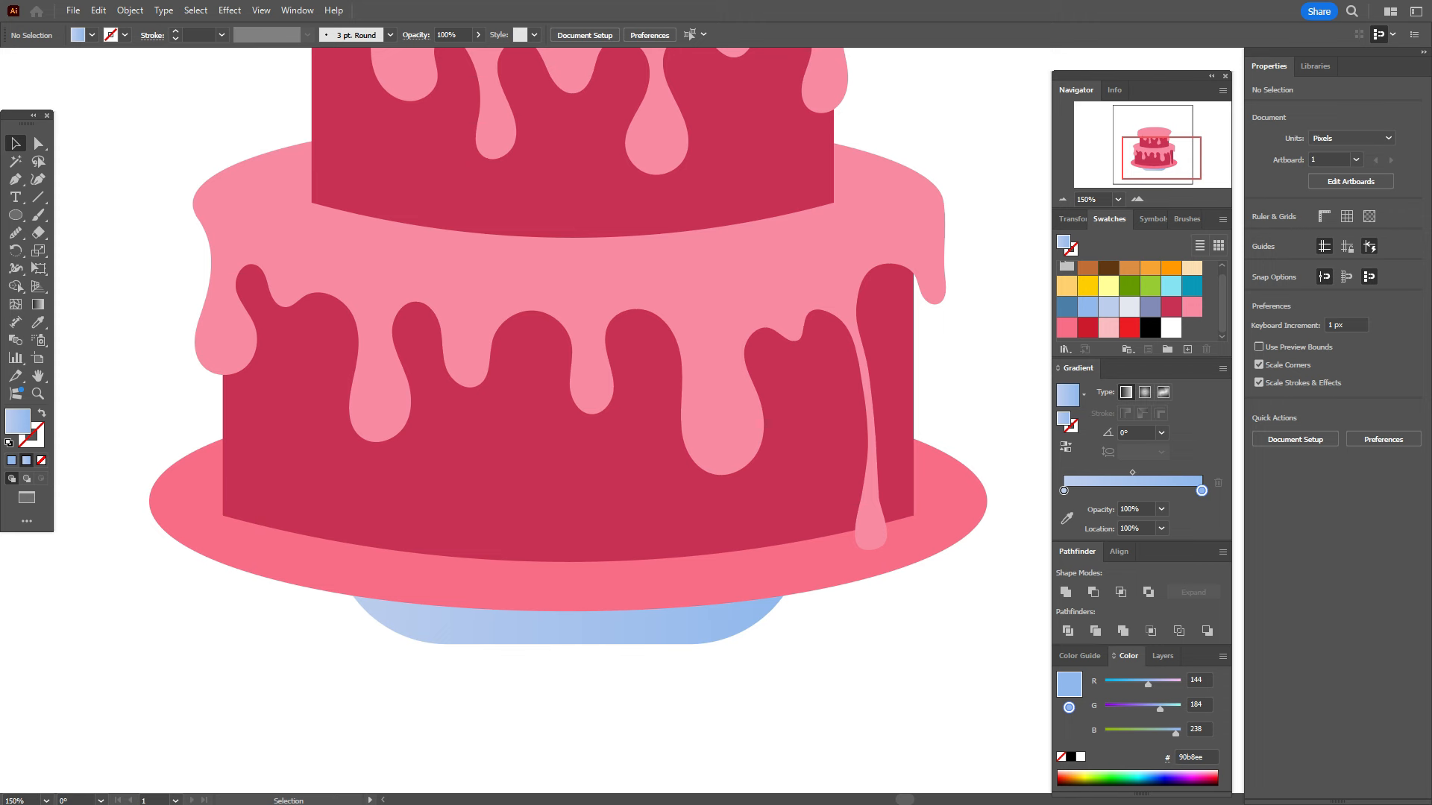
Step: Apply the plate base's blue gradient to the large plate ellipse by sampling it with the Eyedropper
click(283, 551)
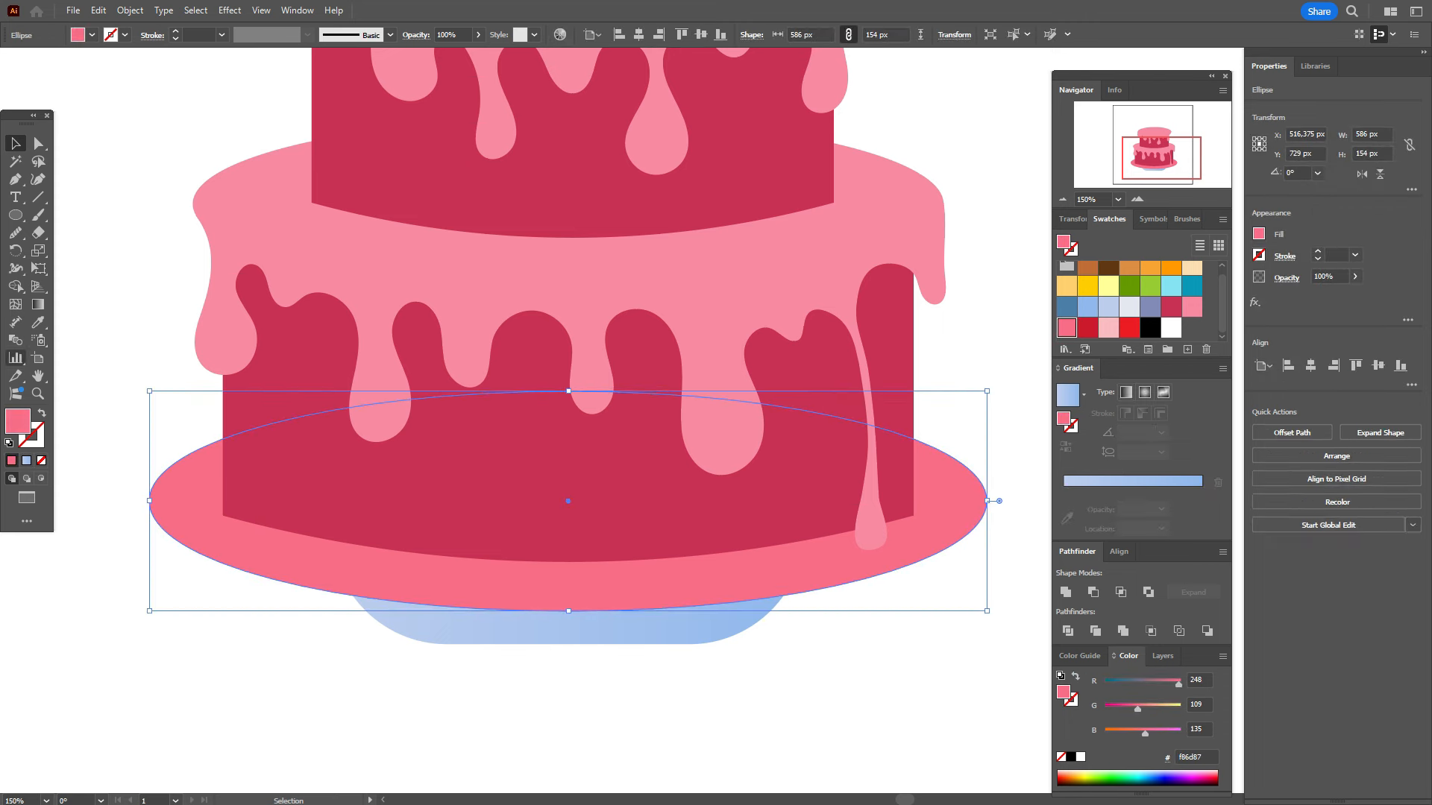
key(i)
click(462, 624)
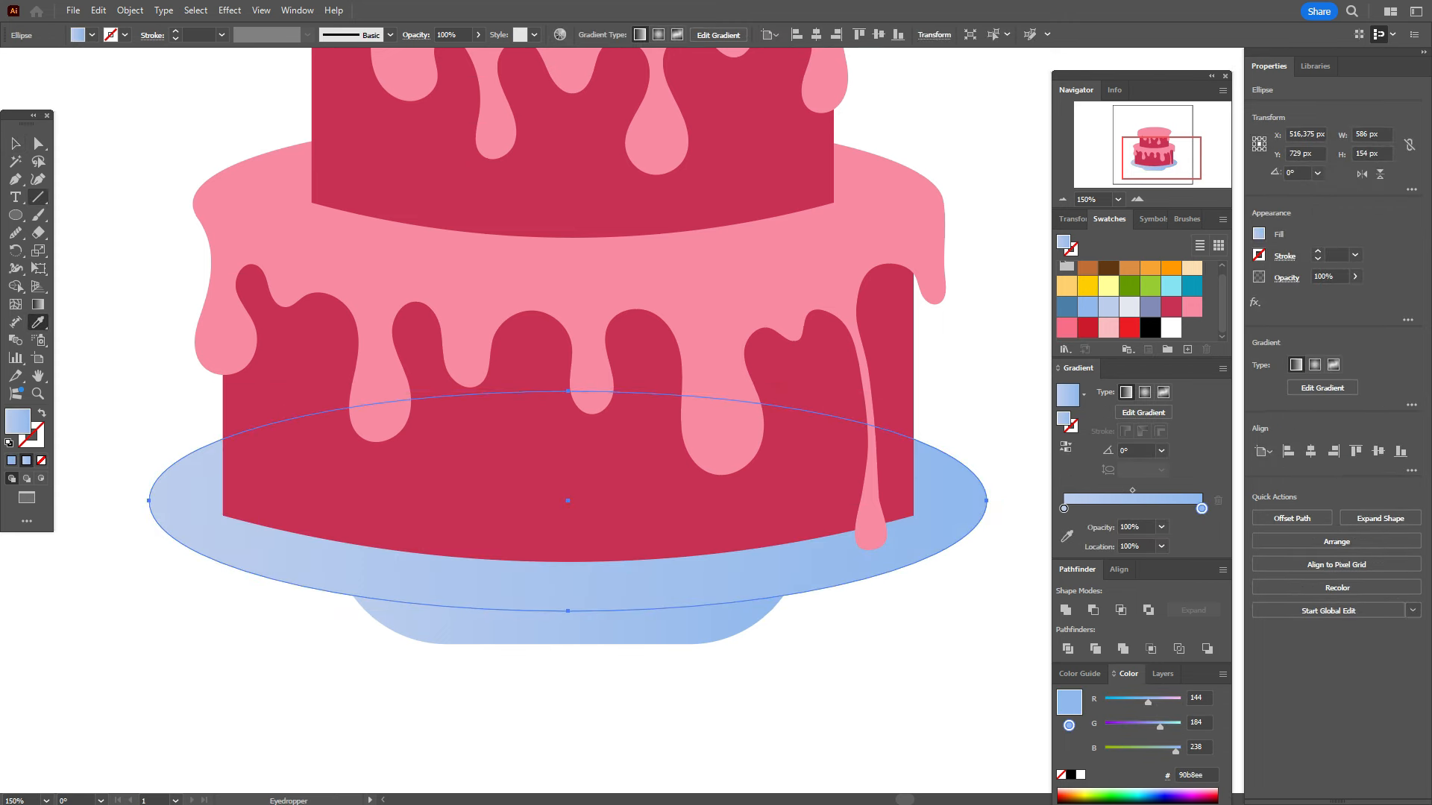
click(15, 143)
key(ctrl+shift+a)
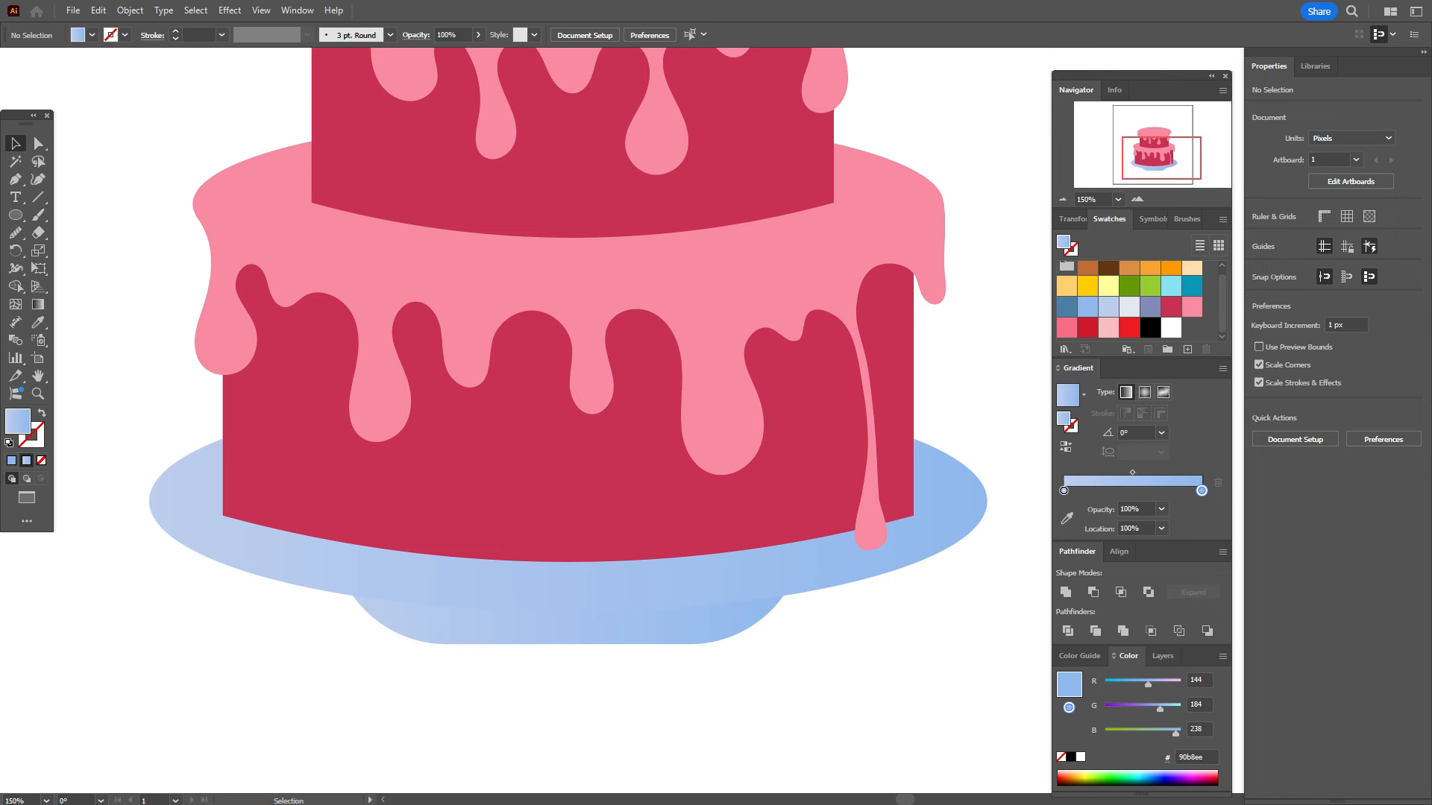
Step: Duplicate the plate ellipse in place and offset the copy behind it 6 px downward to form the plate's rim
key(ctrl+z)
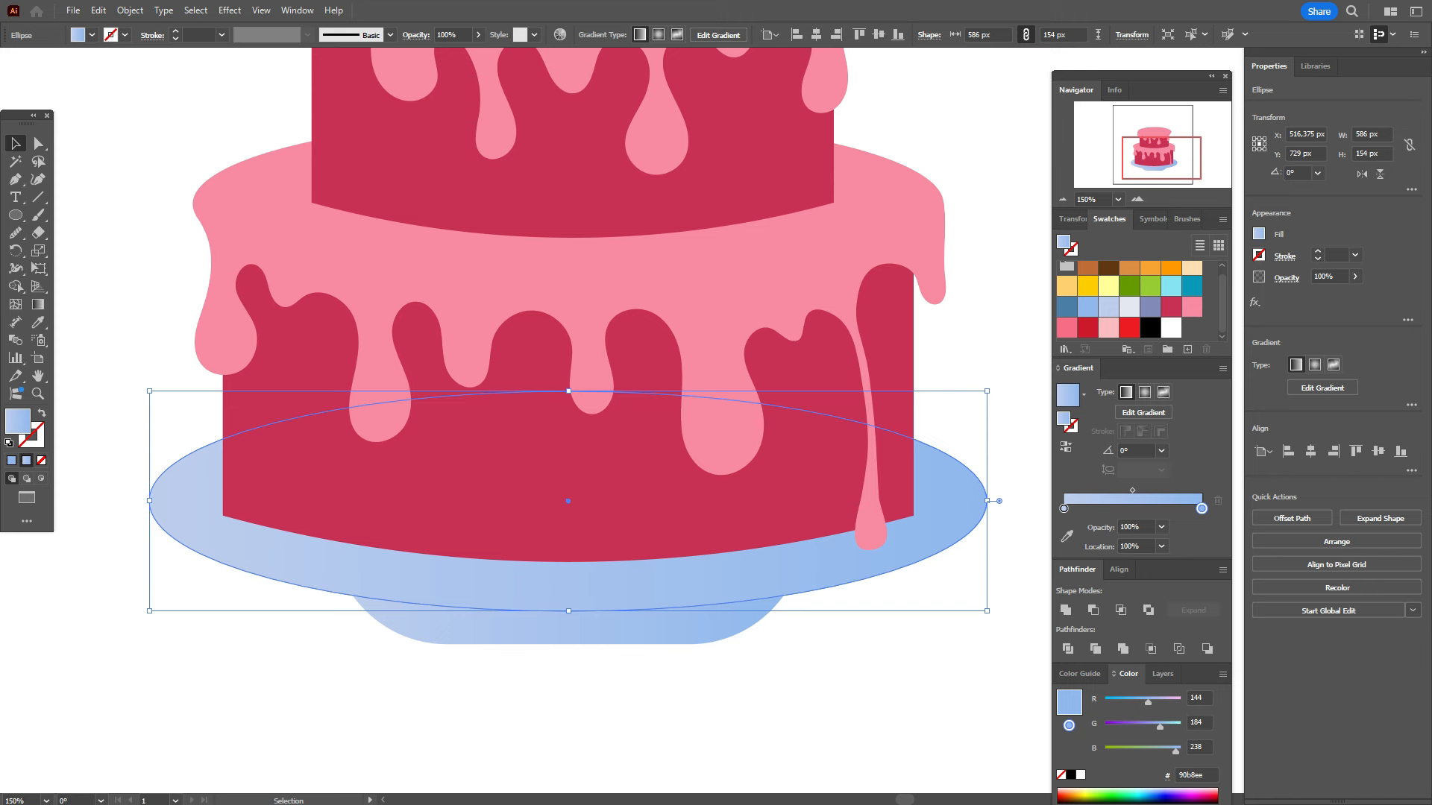
right_click(538, 85)
mouse_move(596, 490)
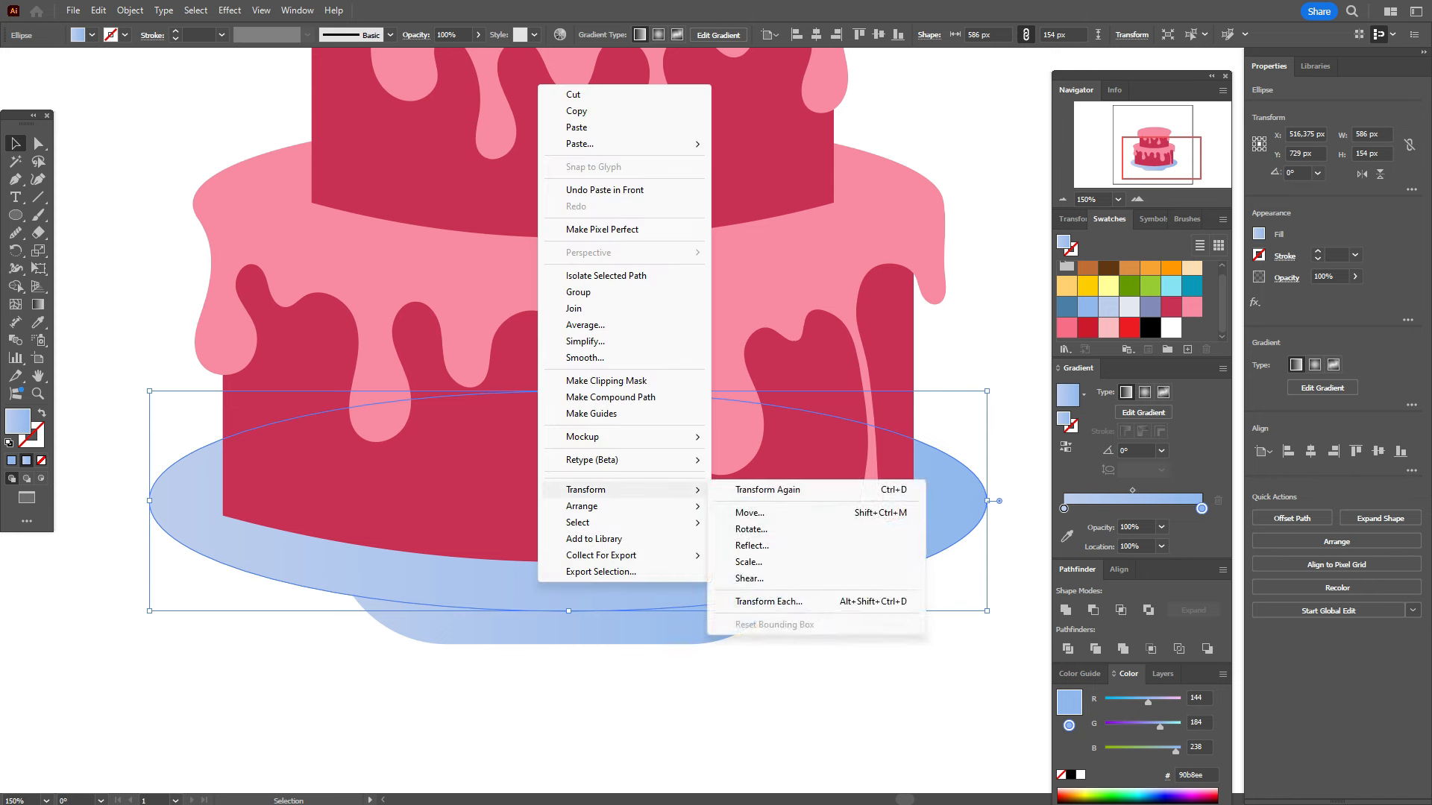
click(753, 539)
key(Down)
key(Down)
key(Down)
key(Down)
key(Down)
key(Down)
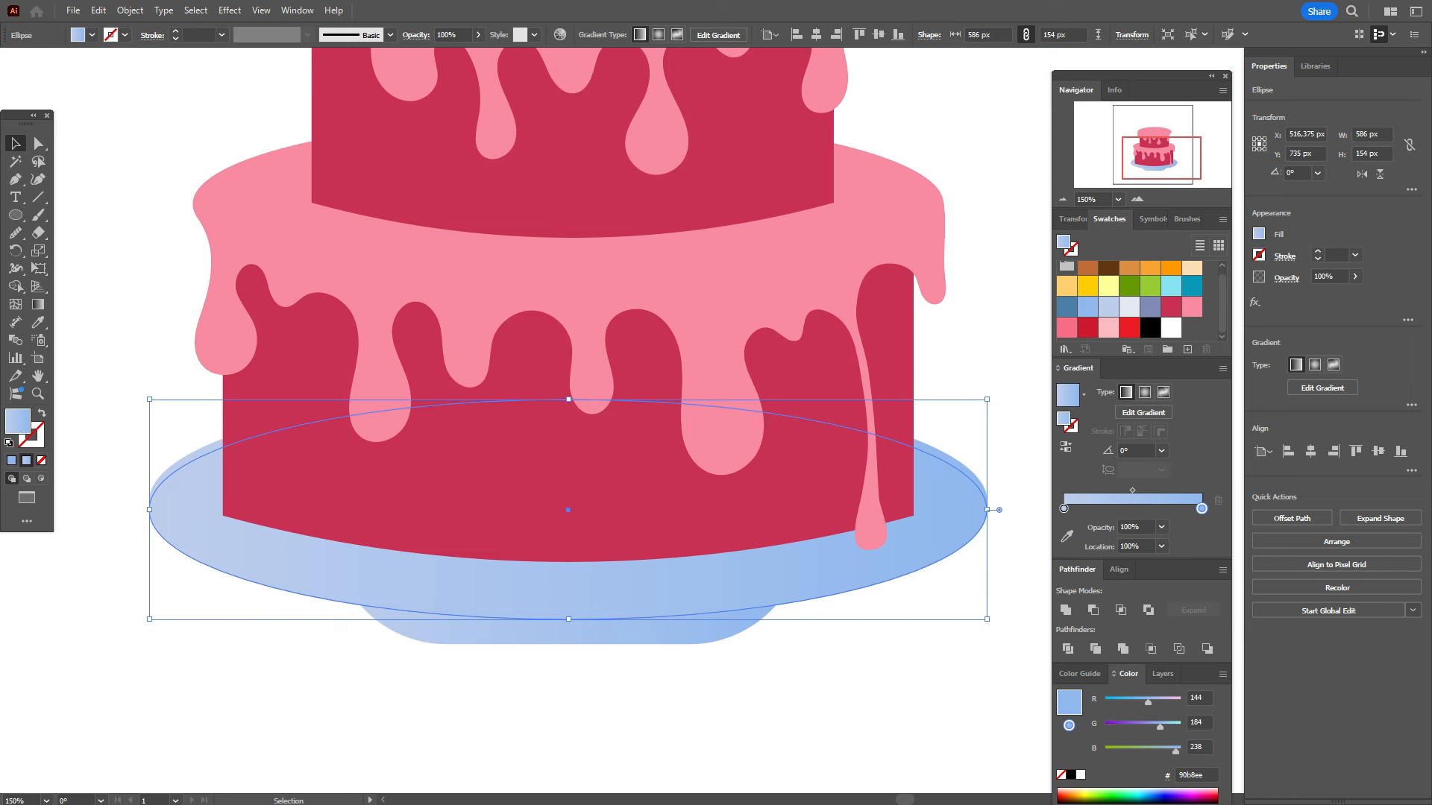
key(Up)
key(Up)
key(Up)
key(Up)
key(Up)
key(Up)
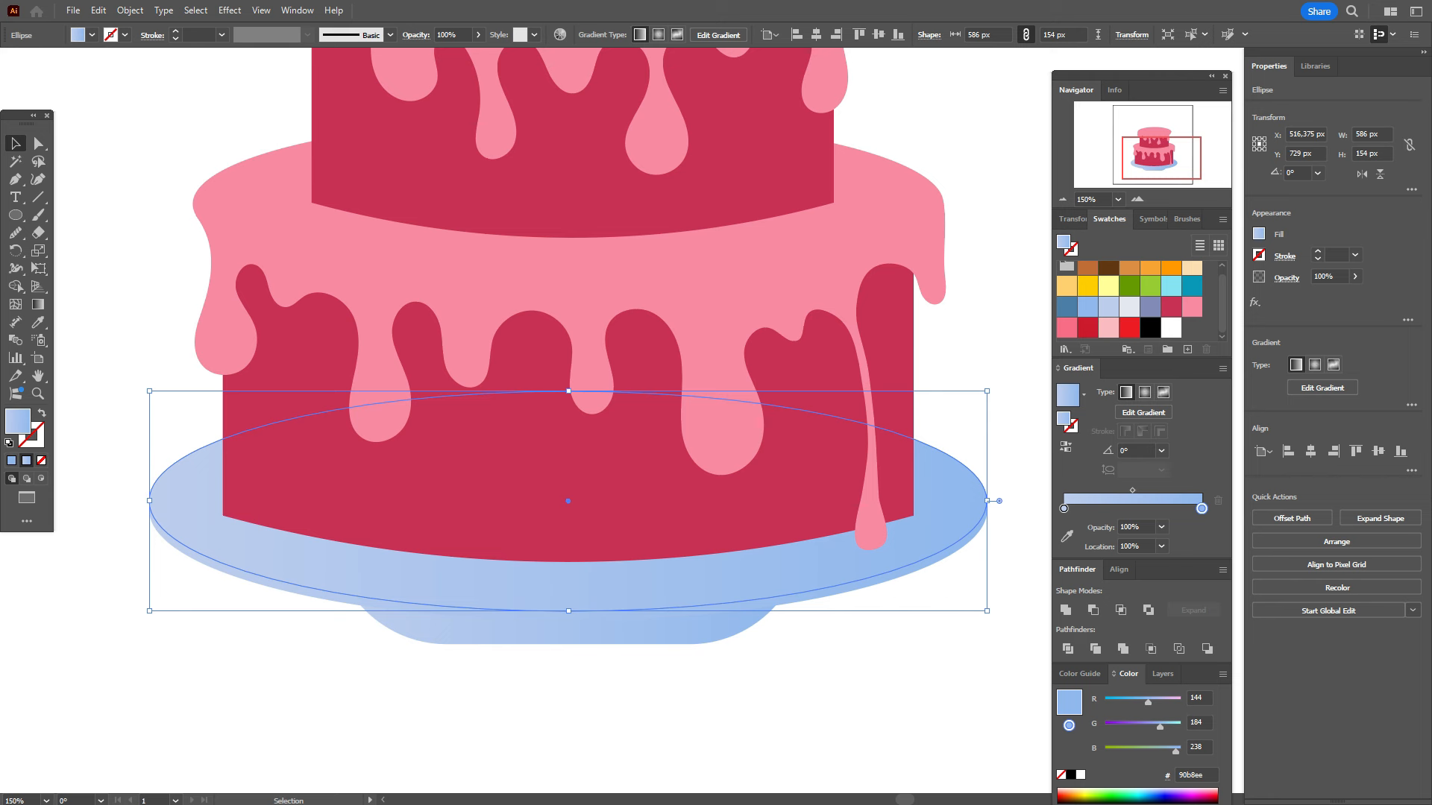
Step: Paste another copy of the plate ellipse in front and move it 16 px right and 6 px up
key(a)
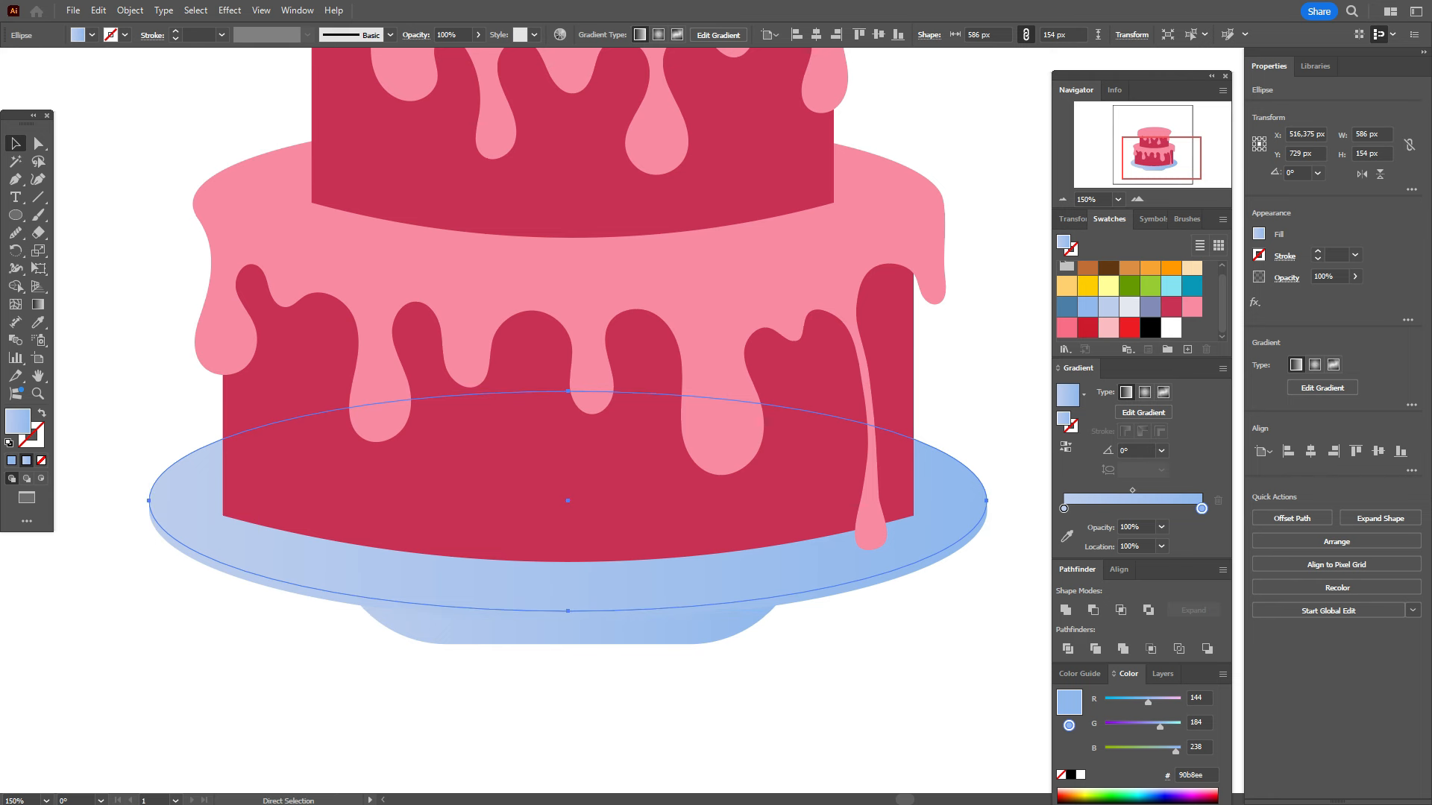
key(ctrl+f)
key(Right)
key(Right)
key(Right)
key(Right)
key(Right)
key(Right)
key(Right)
key(Right)
key(Right)
key(Right)
key(Right)
key(Right)
key(Right)
key(Right)
key(Right)
key(Right)
key(Right)
key(Right)
key(Right)
key(Right)
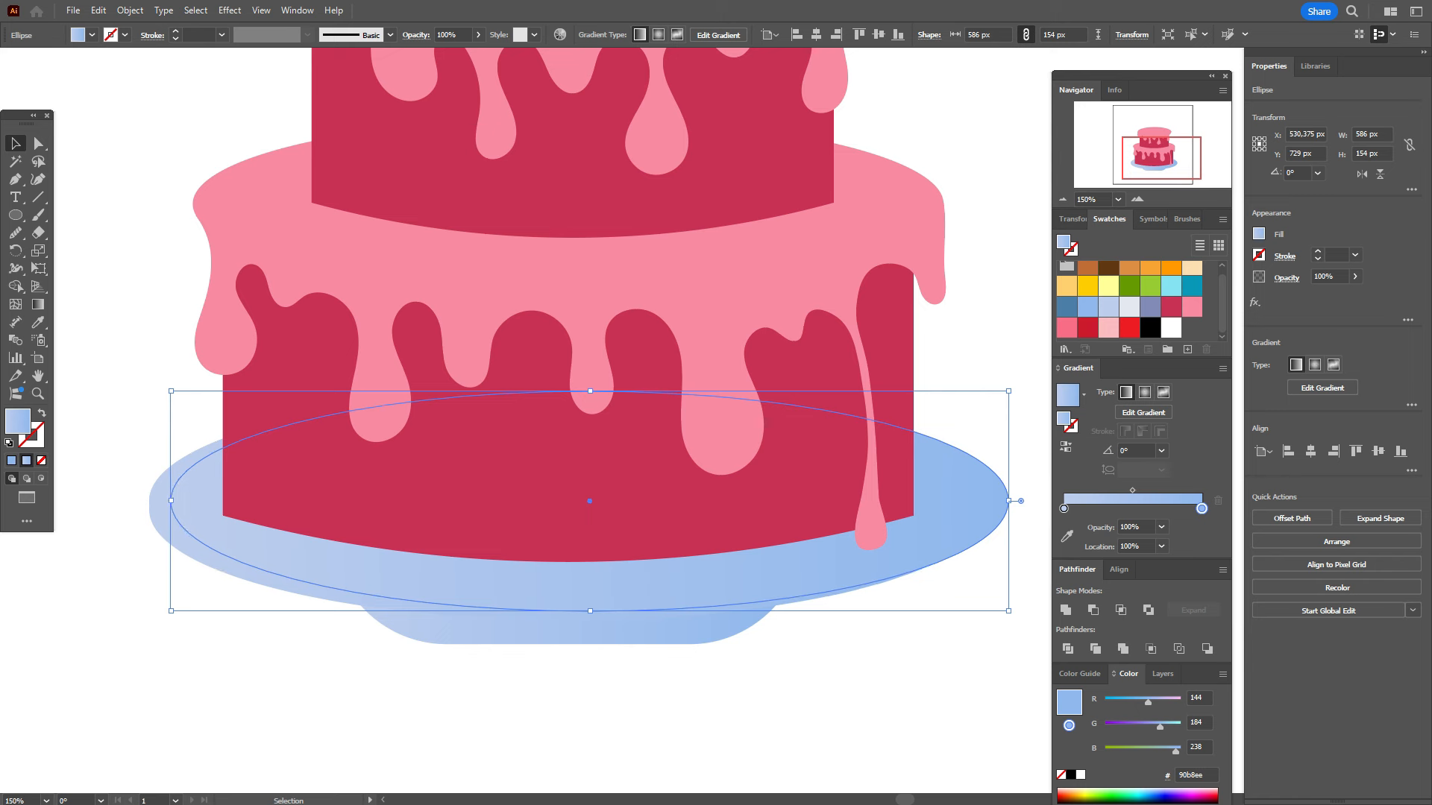
key(Up)
key(Up)
key(Up)
key(Up)
key(Up)
key(Up)
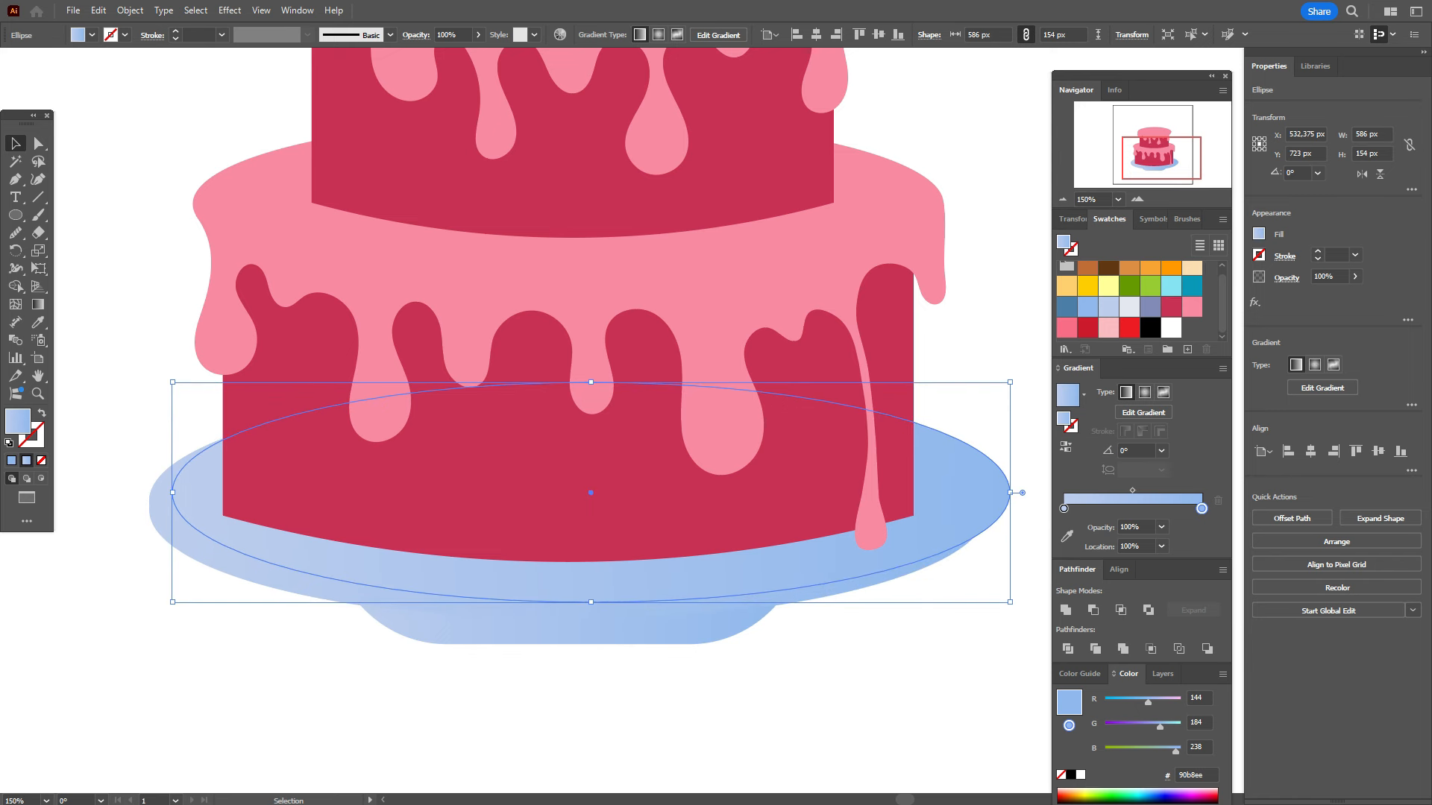
Step: Subtract the offset copy from the plate ellipse with Minus Front and fill the remaining crescent with pale grey #e4e8f1
shift+click(283, 575)
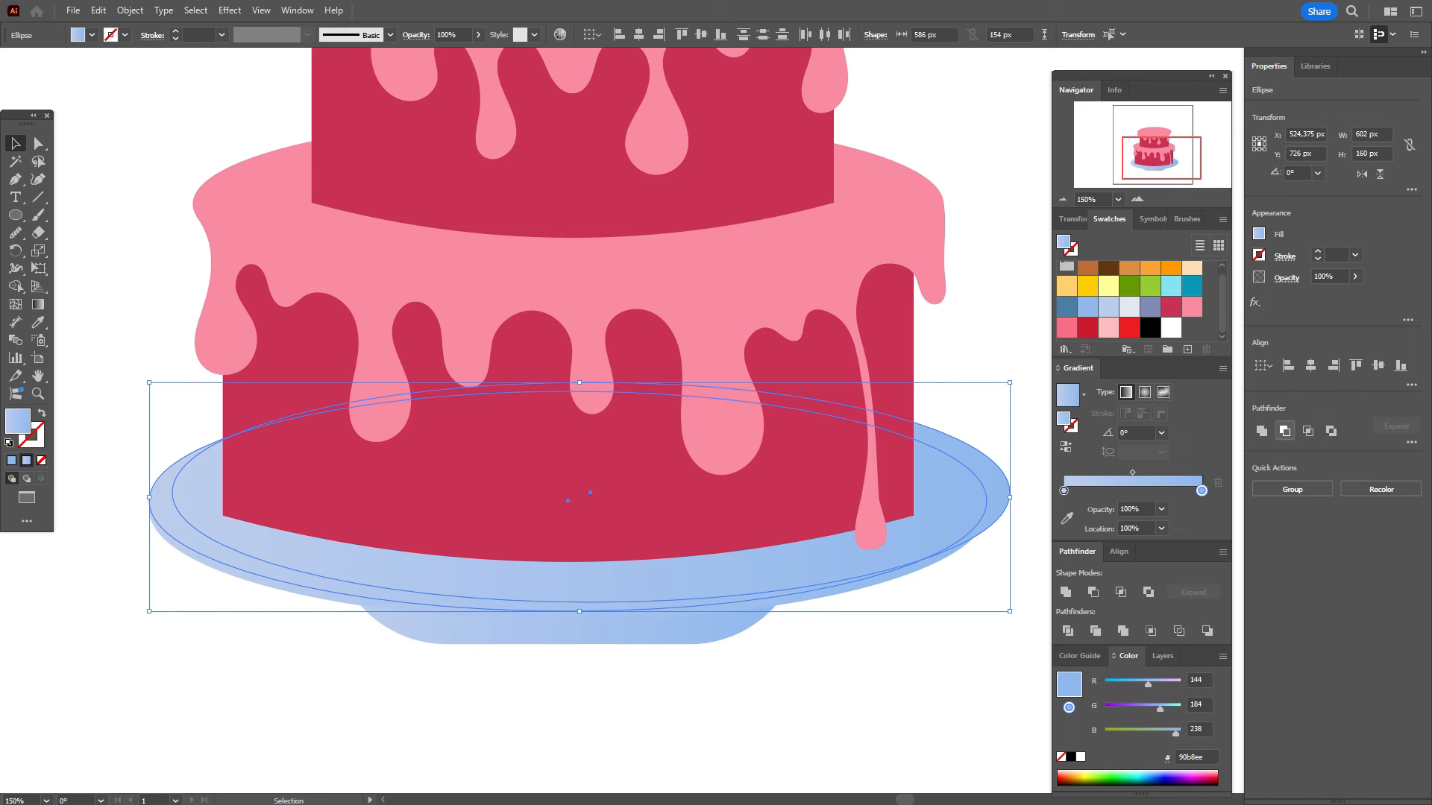
click(1283, 431)
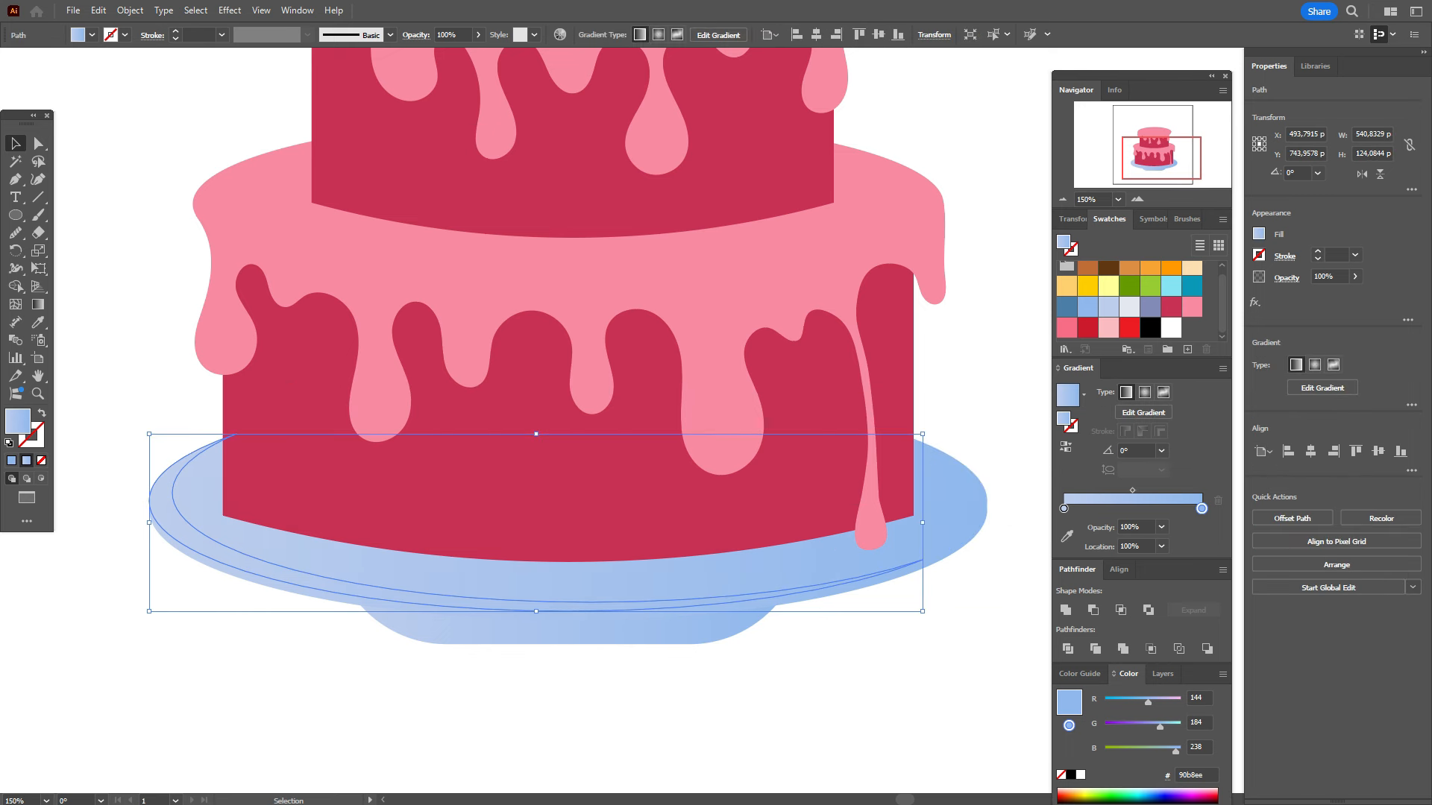
click(1129, 306)
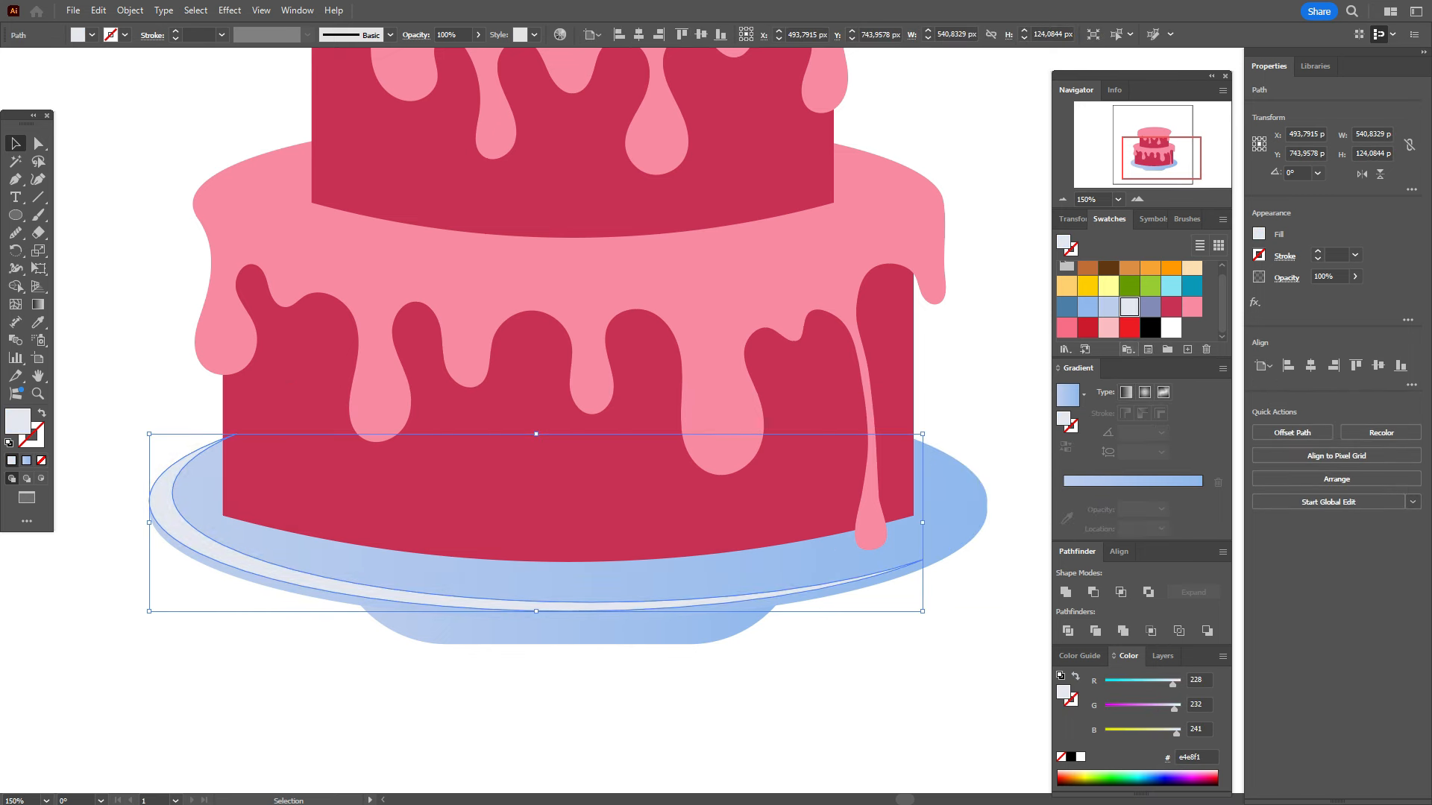
key(ctrl+shift+a)
Step: Fill the lower ellipse that forms the plate's rim with dark blue #4d7ea8
click(568, 614)
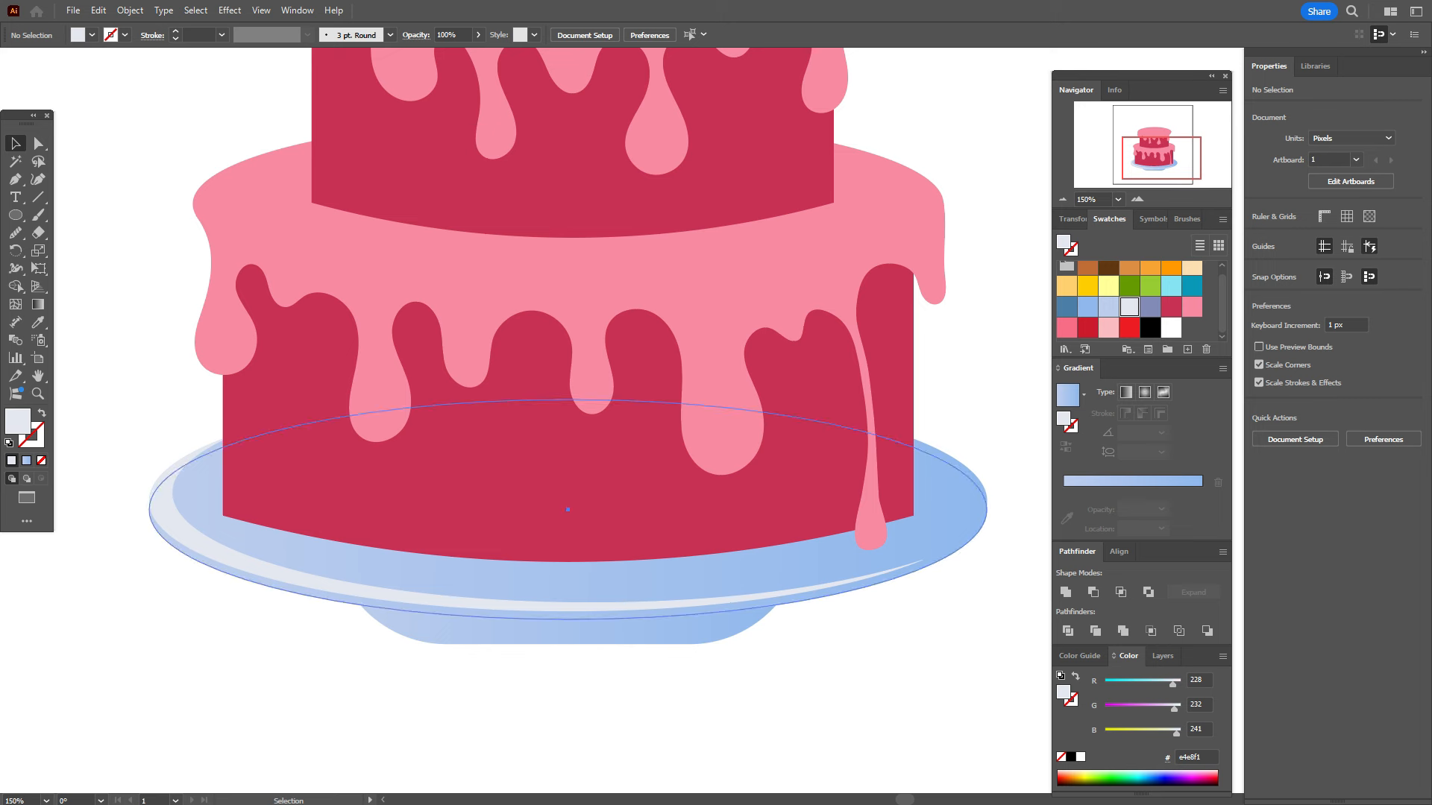
click(1067, 306)
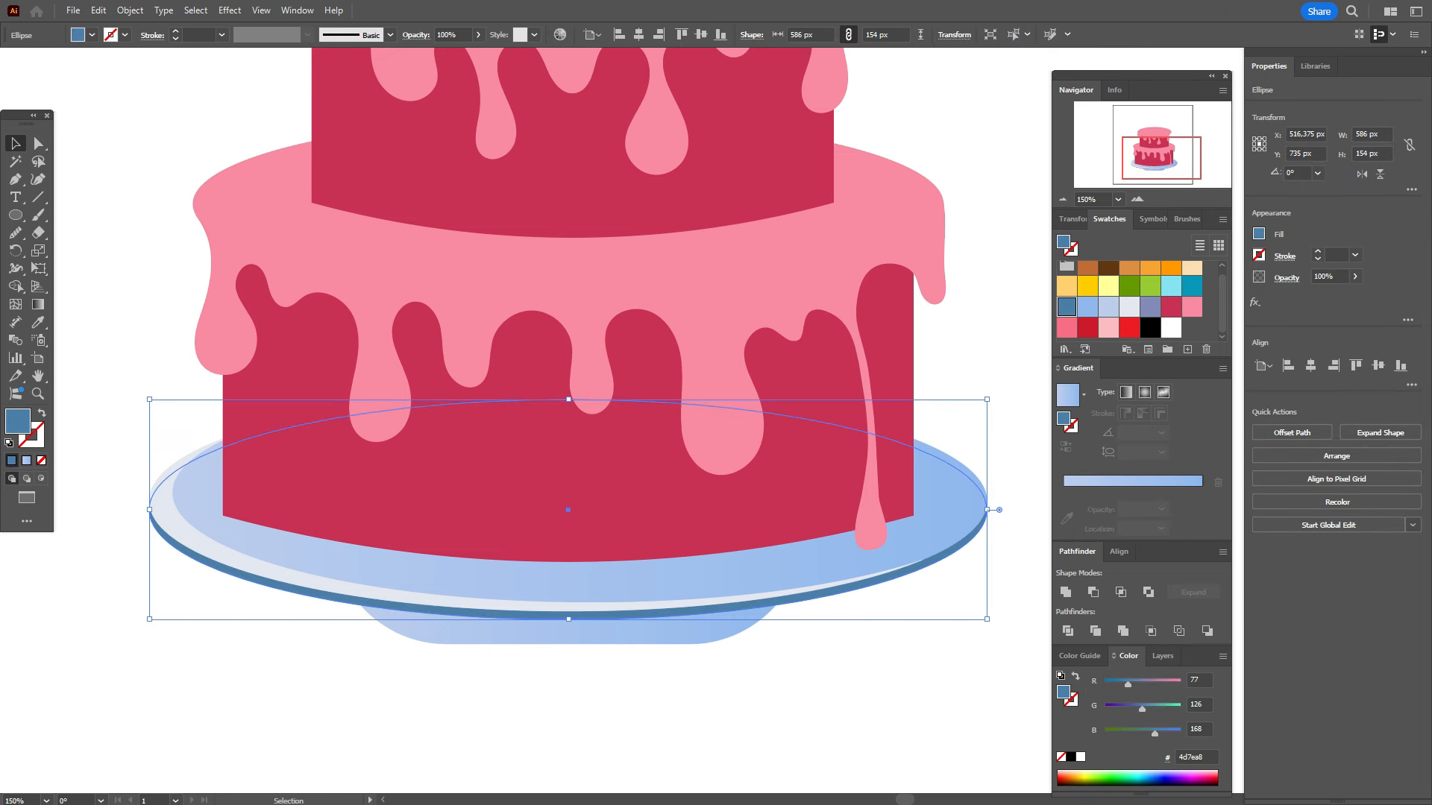
key(ctrl+shift+a)
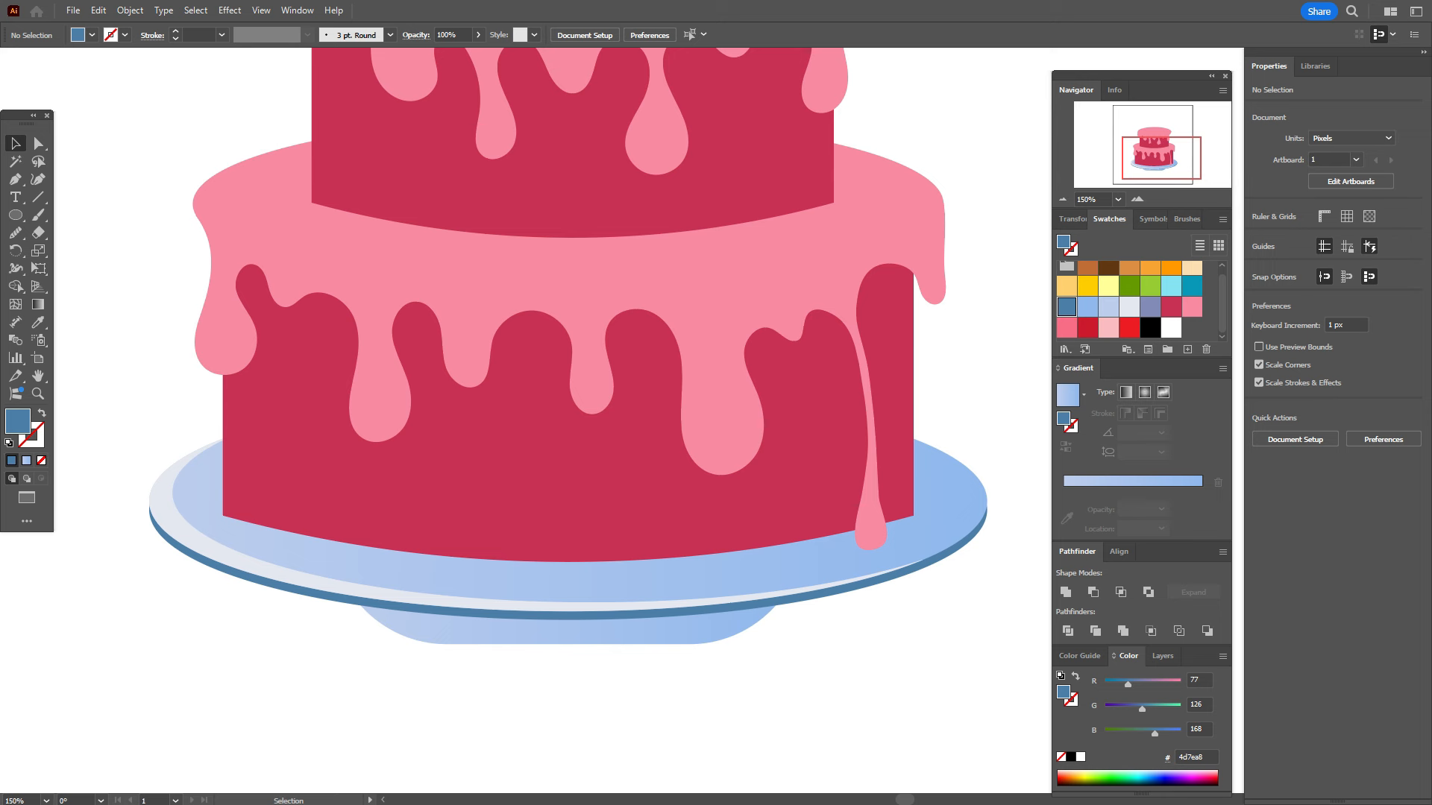
Step: Draw a dark blue rectangle about 450 by 148 px over the plate, rotate it about 8.5° and shift it 10 px right
drag(16, 215, 79, 214)
drag(219, 471, 863, 683)
key(v)
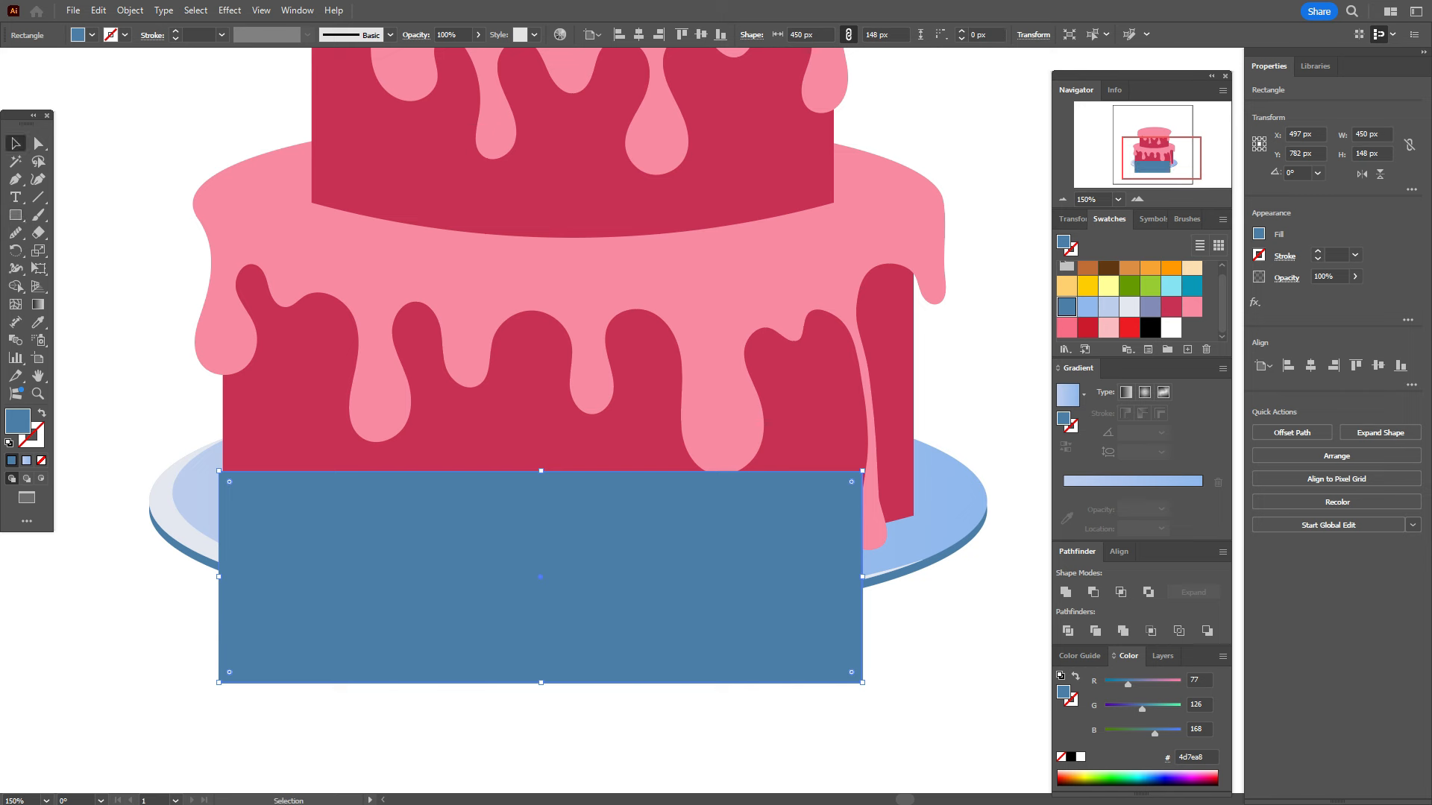
drag(883, 578, 890, 524)
mouse_move(540, 577)
mouse_down()
mouse_move(564, 560)
mouse_move(555, 577)
mouse_up()
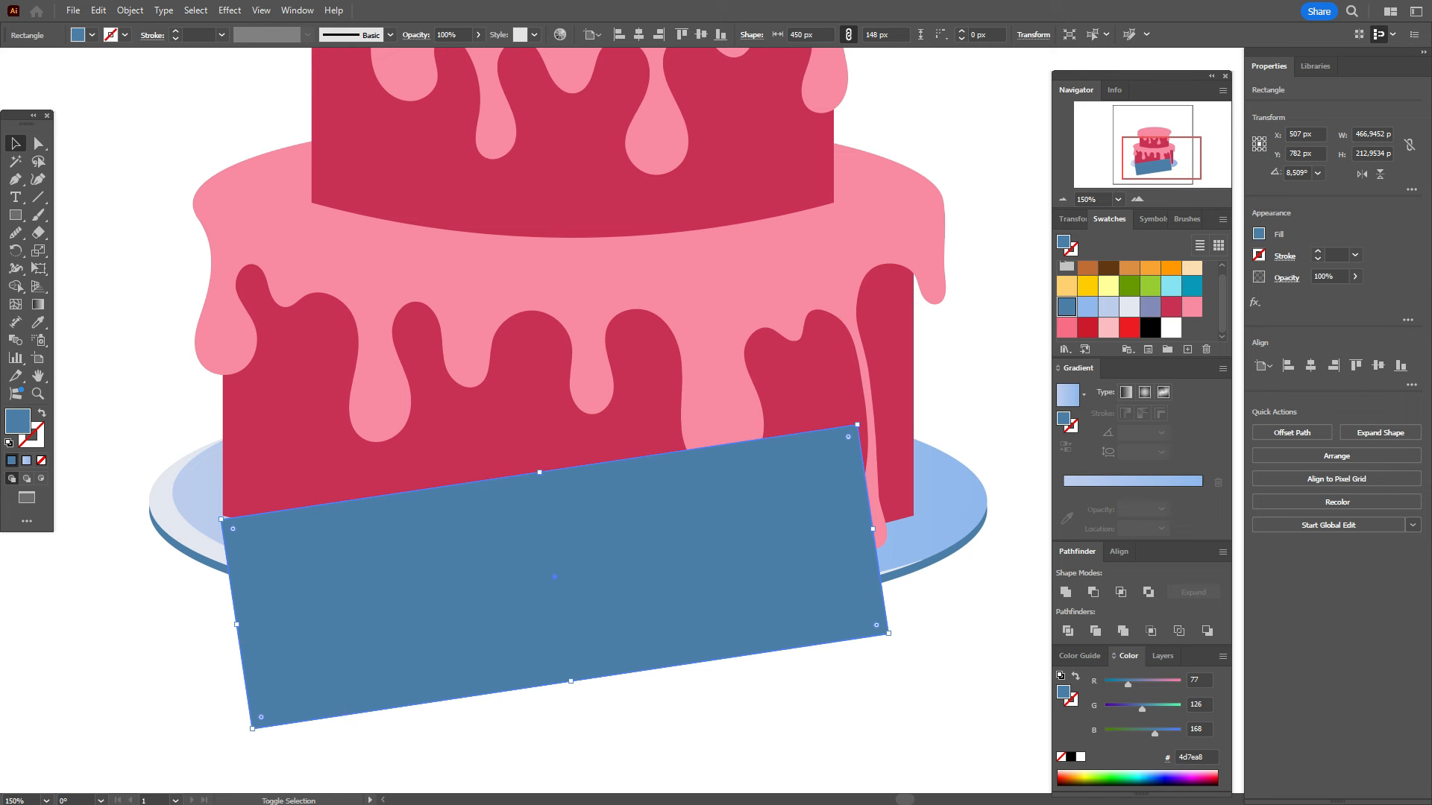
Step: Intersect the tilted dark blue rectangle with a copy of the lower plate ellipse
click(925, 564)
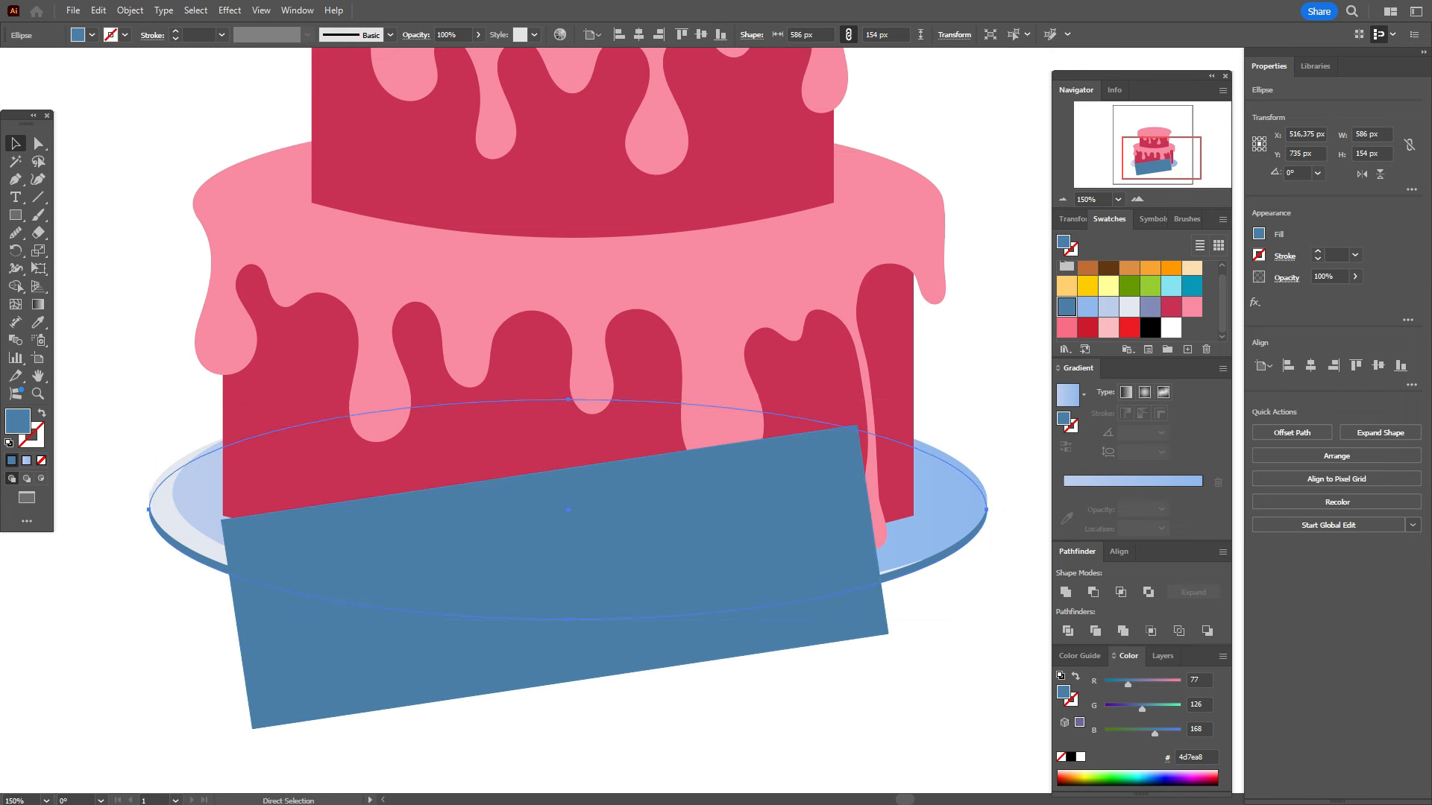
shift+click(554, 657)
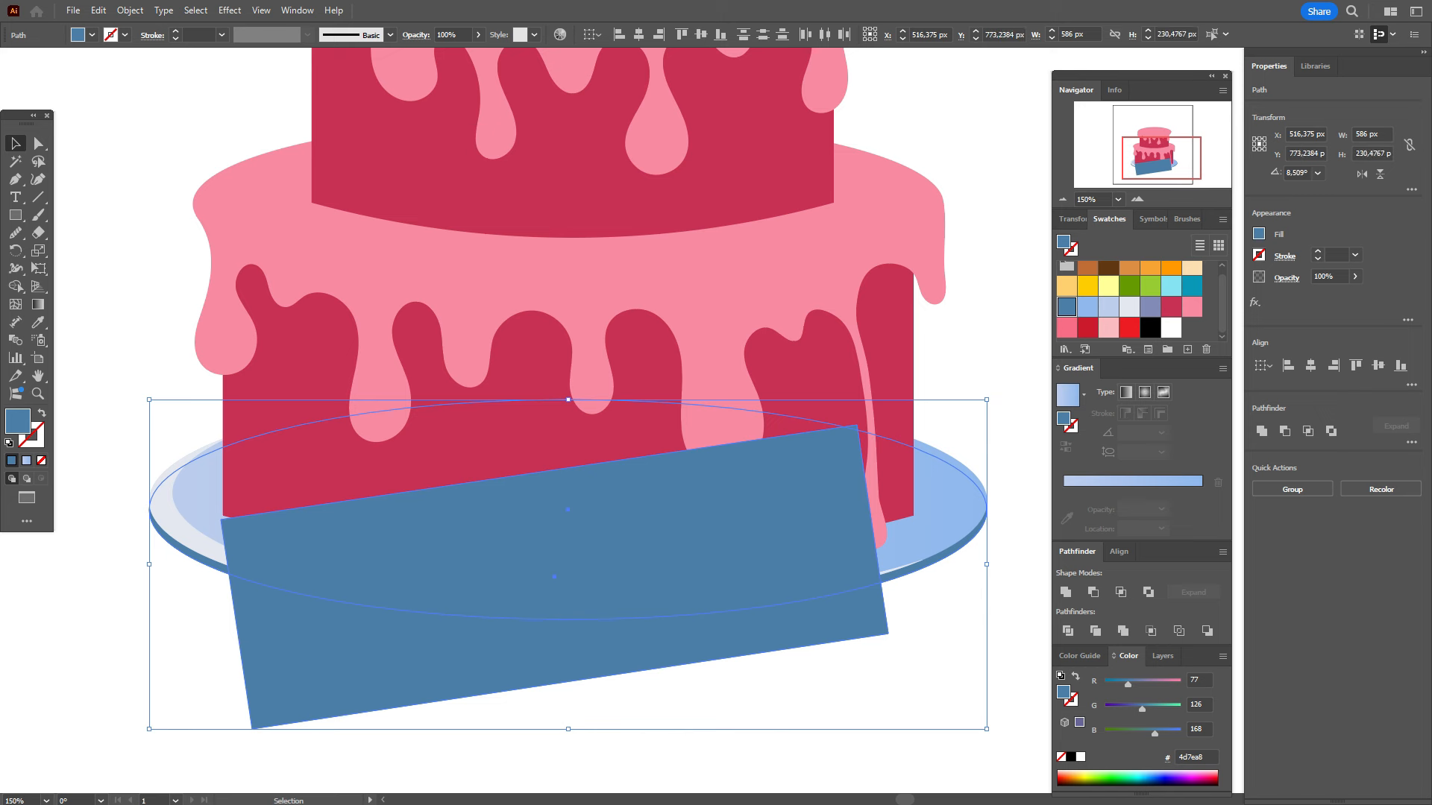
click(1308, 431)
key(ctrl+shift+a)
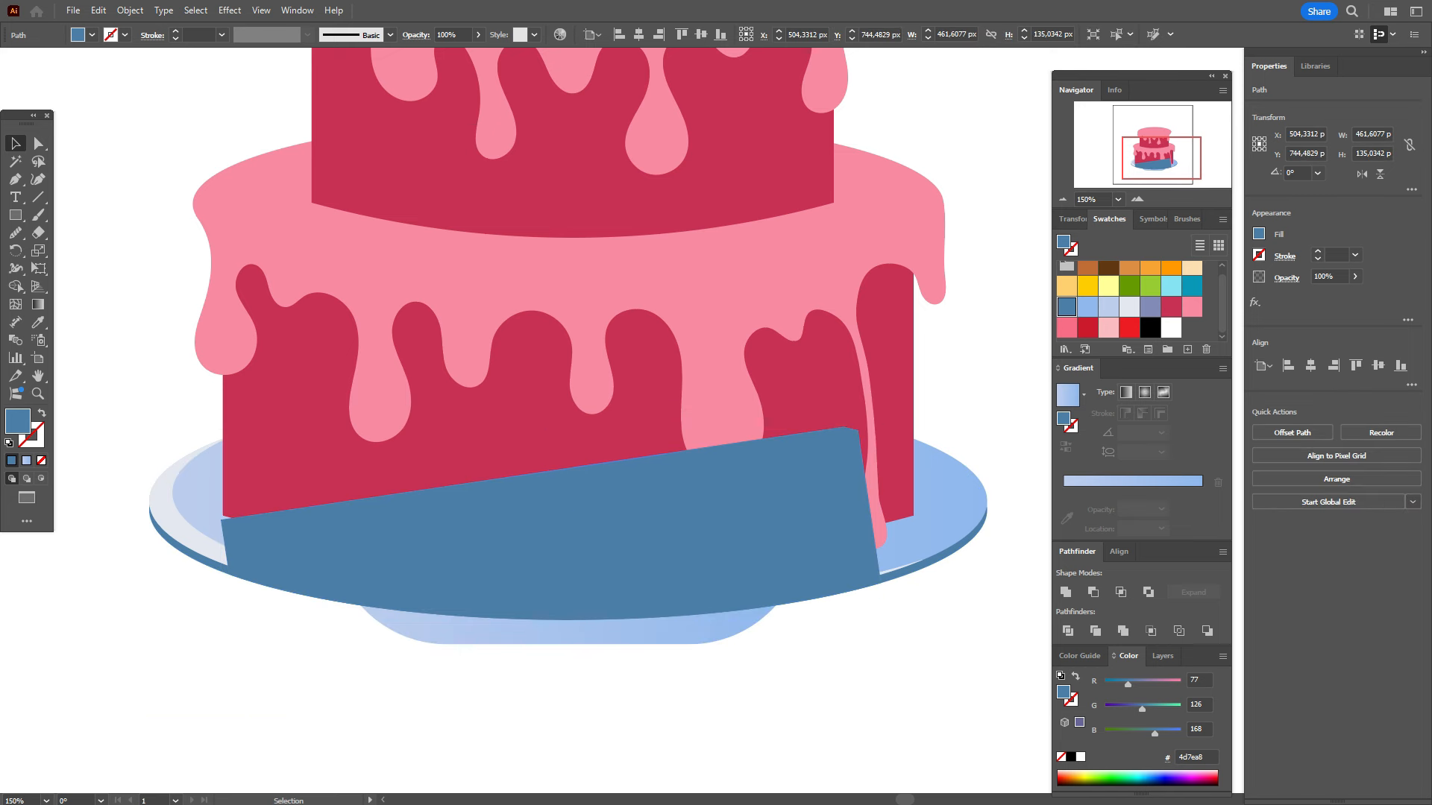
Step: Send the intersected dark blue shape and the rounded plate base together to the back
click(550, 536)
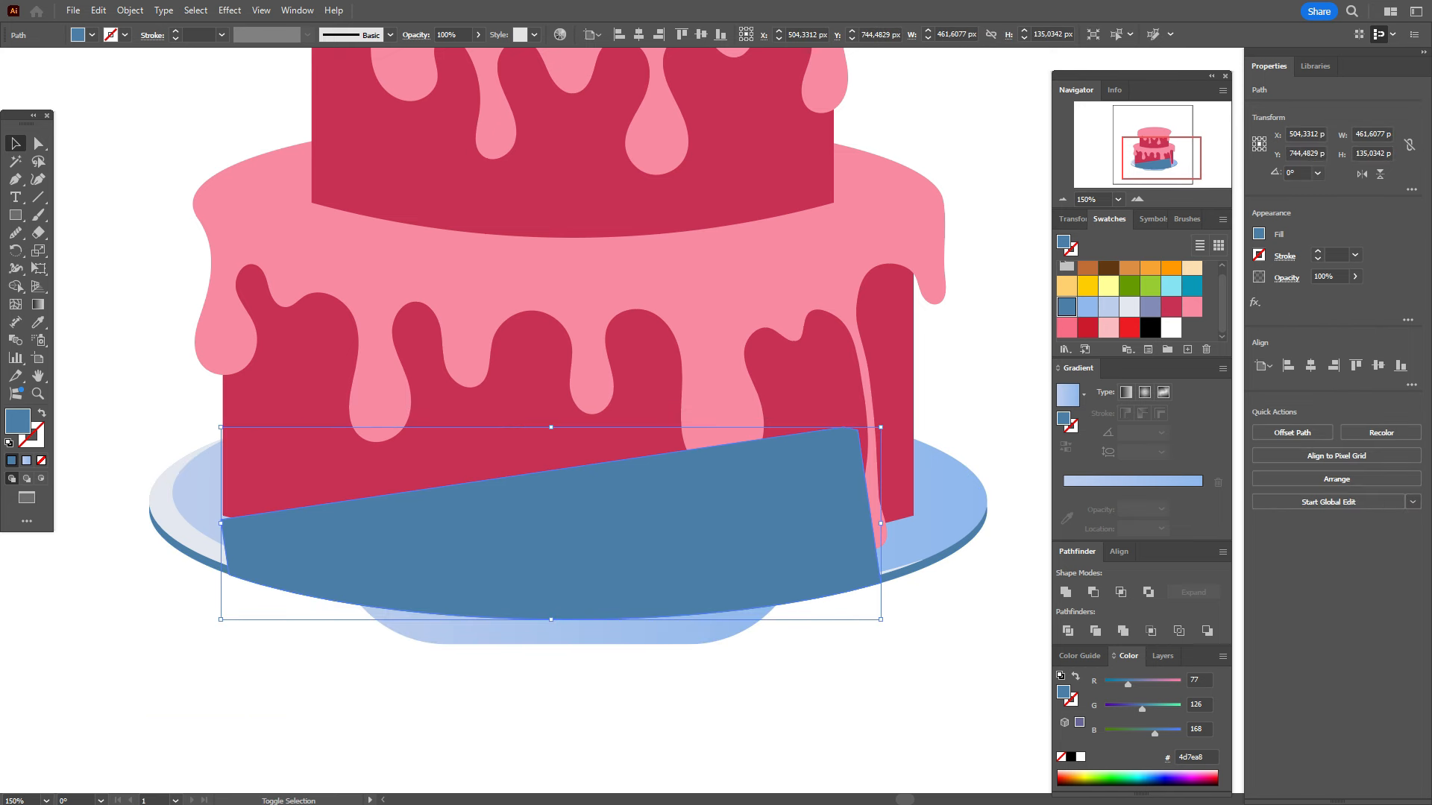
shift+click(745, 632)
right_click(748, 634)
mouse_move(842, 551)
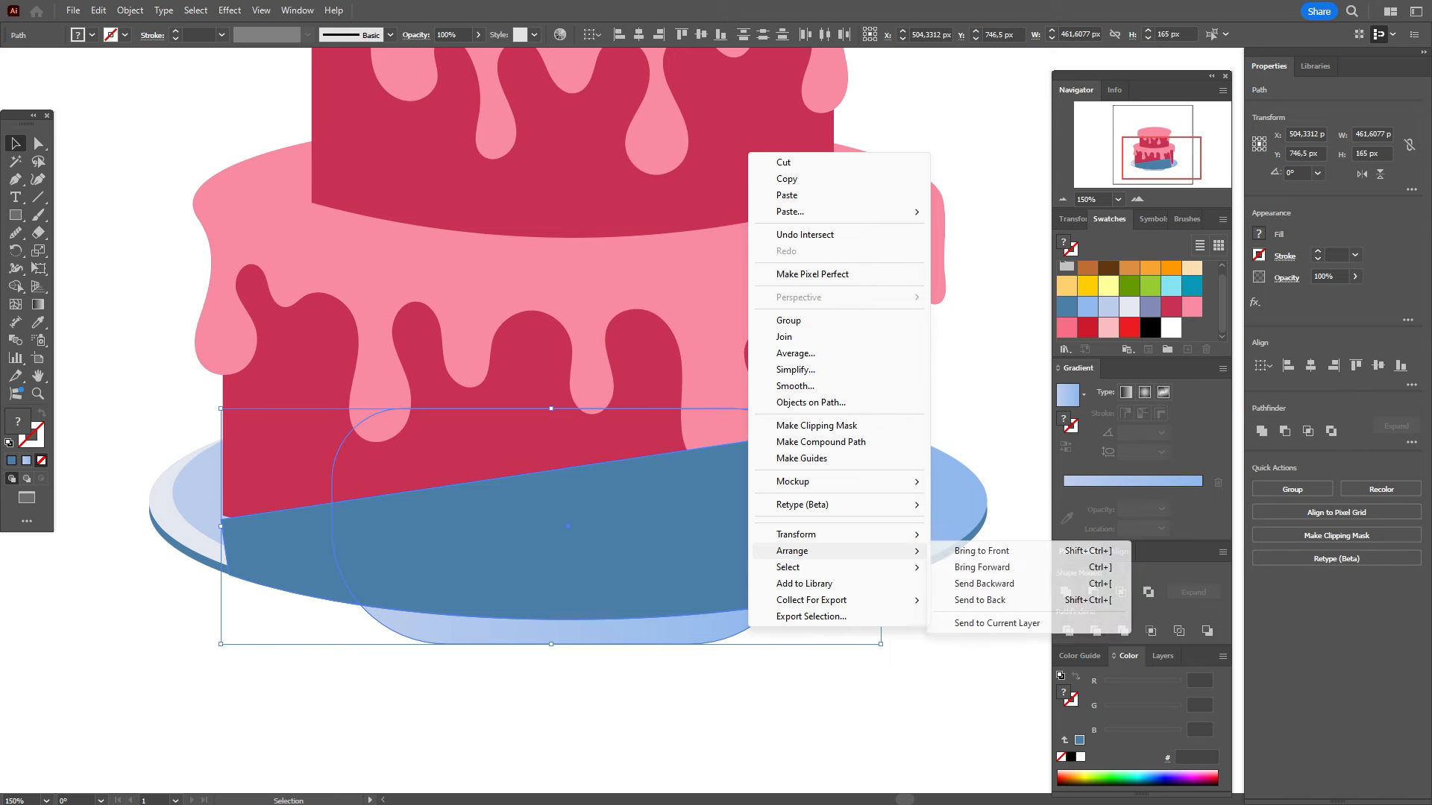
click(980, 600)
key(ctrl+shift+a)
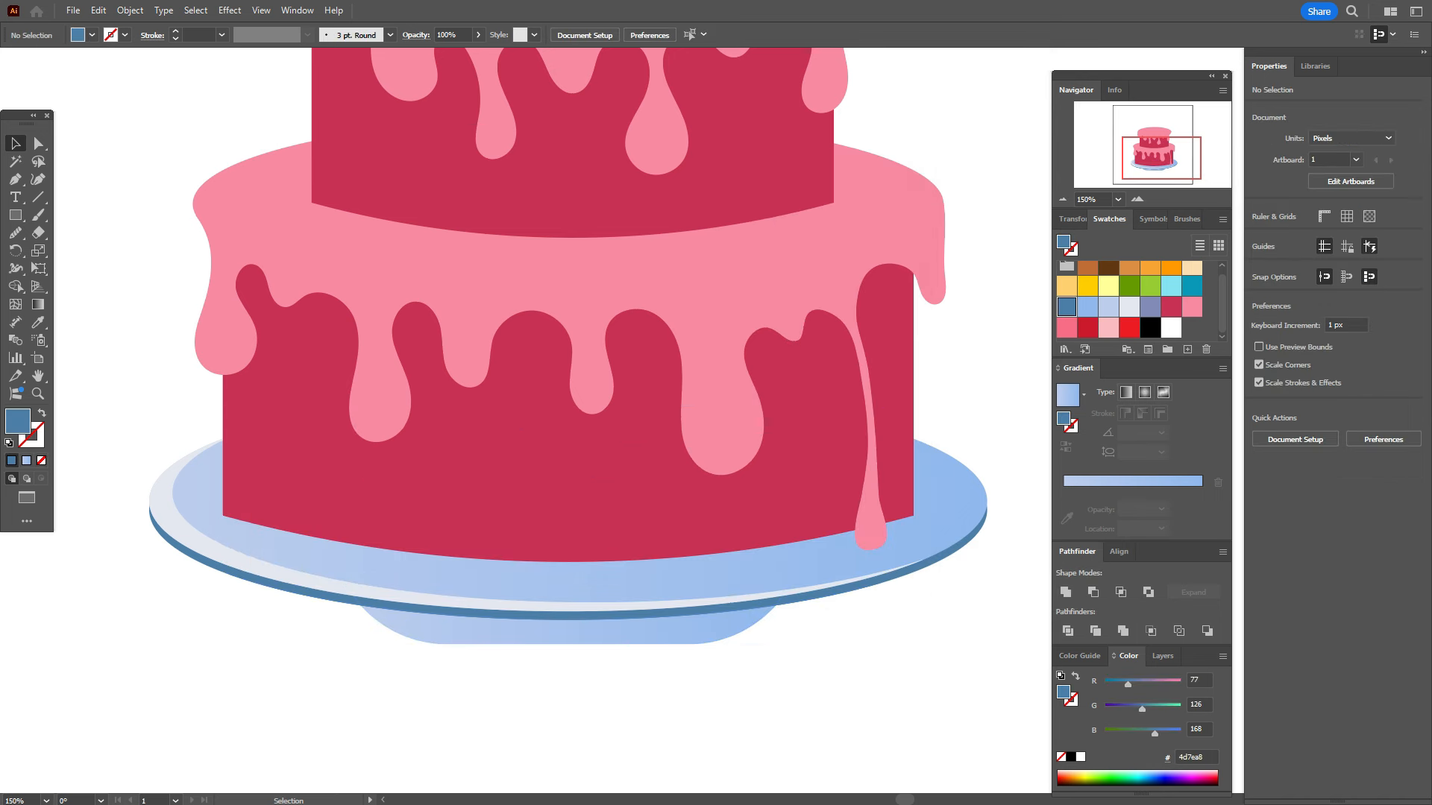
Step: Undo the accidental shift of the dark blue rim ellipse and send it to the back together with the rounded plate base
click(568, 616)
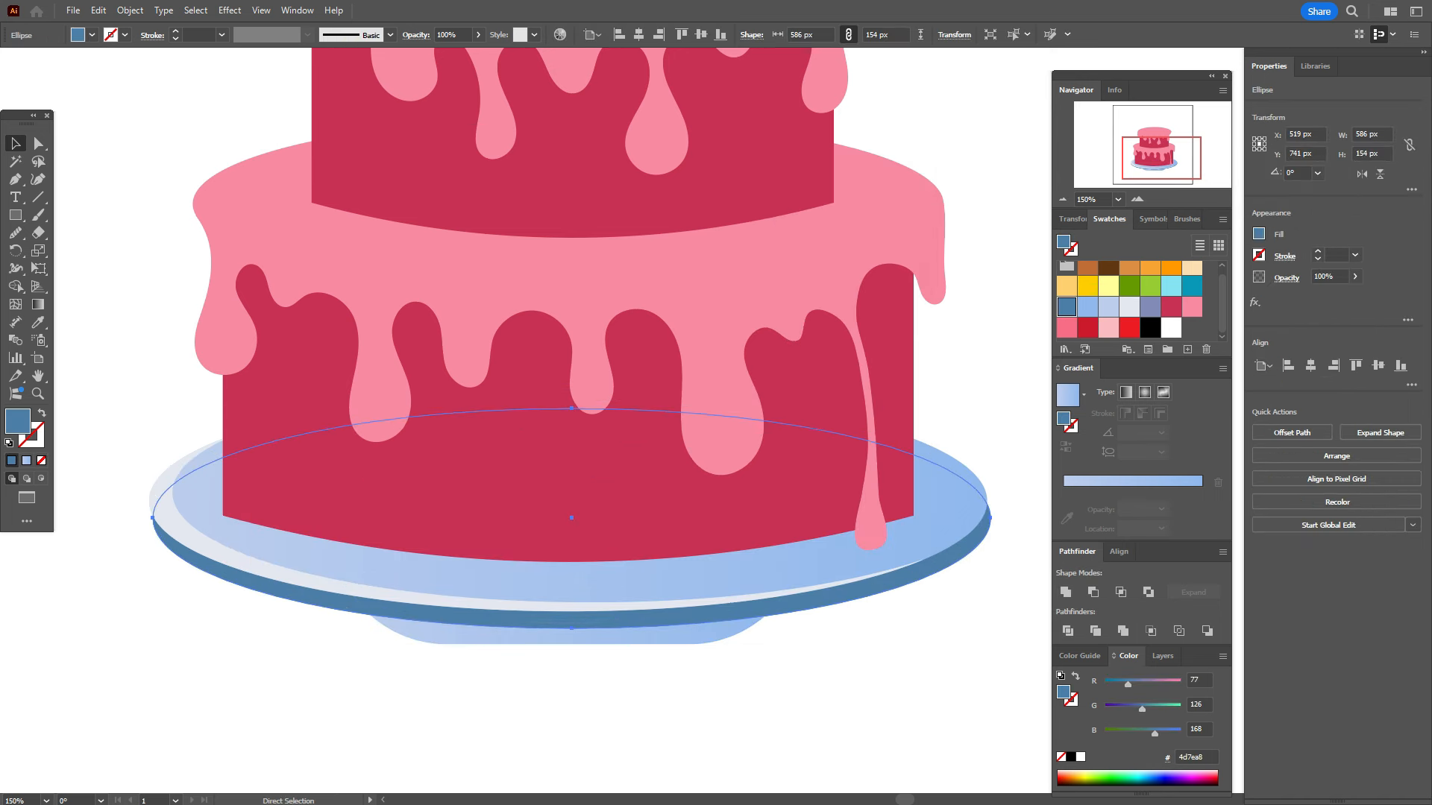
key(ctrl+z)
shift+click(607, 634)
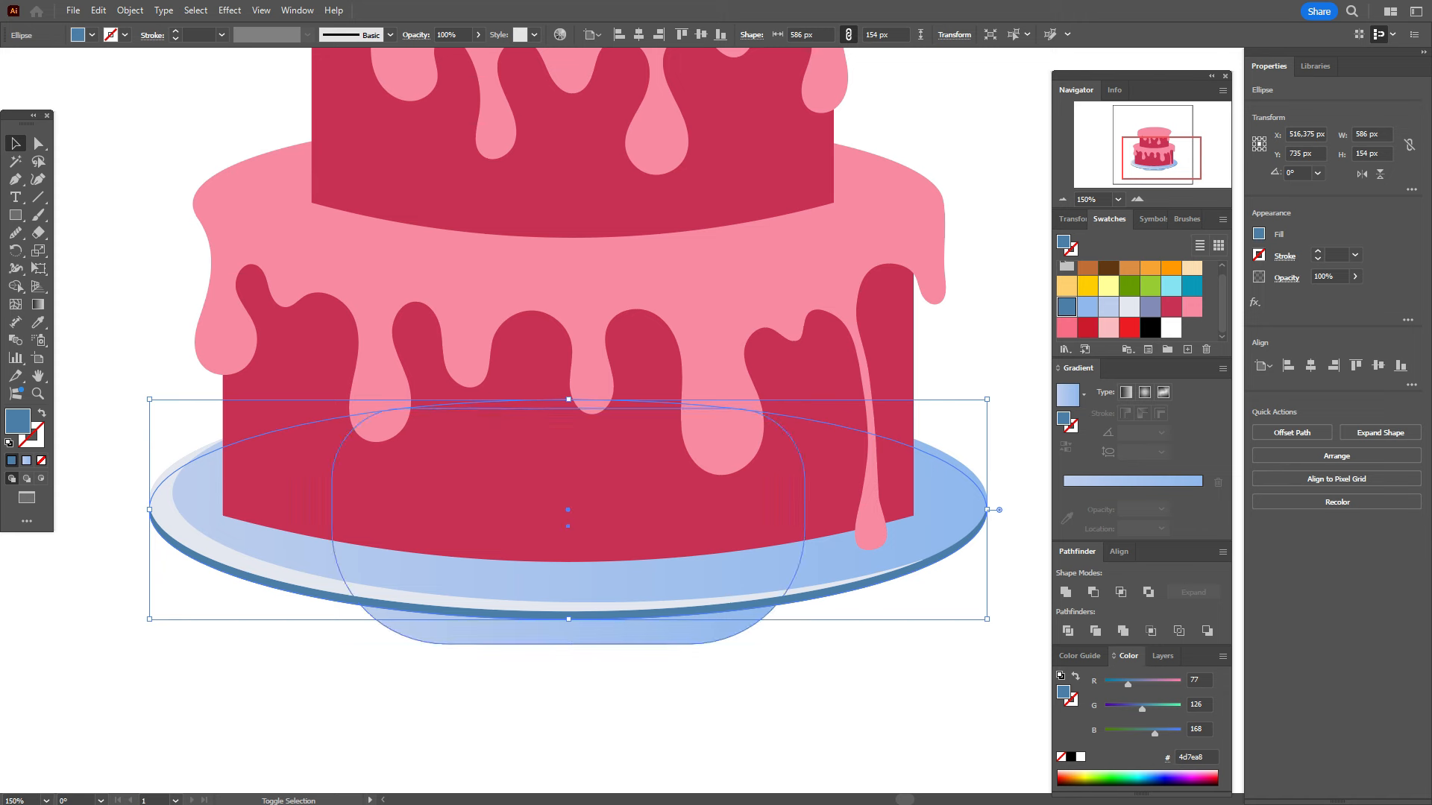
right_click(608, 635)
mouse_move(651, 559)
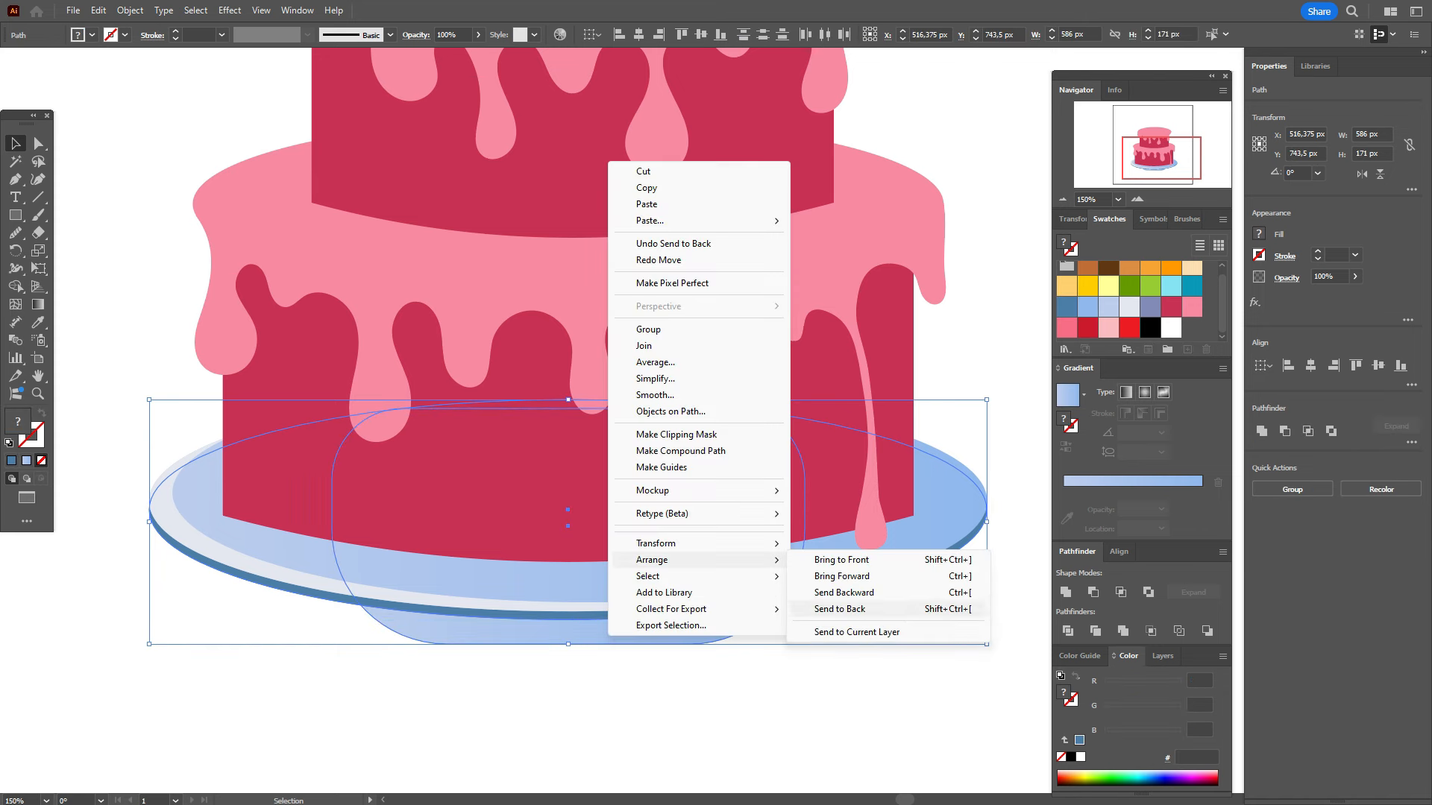
click(839, 609)
key(ctrl+shift+a)
Step: Apply the rounded plate base's light blue gradient to the intersected dark blue shape on the rim
click(608, 616)
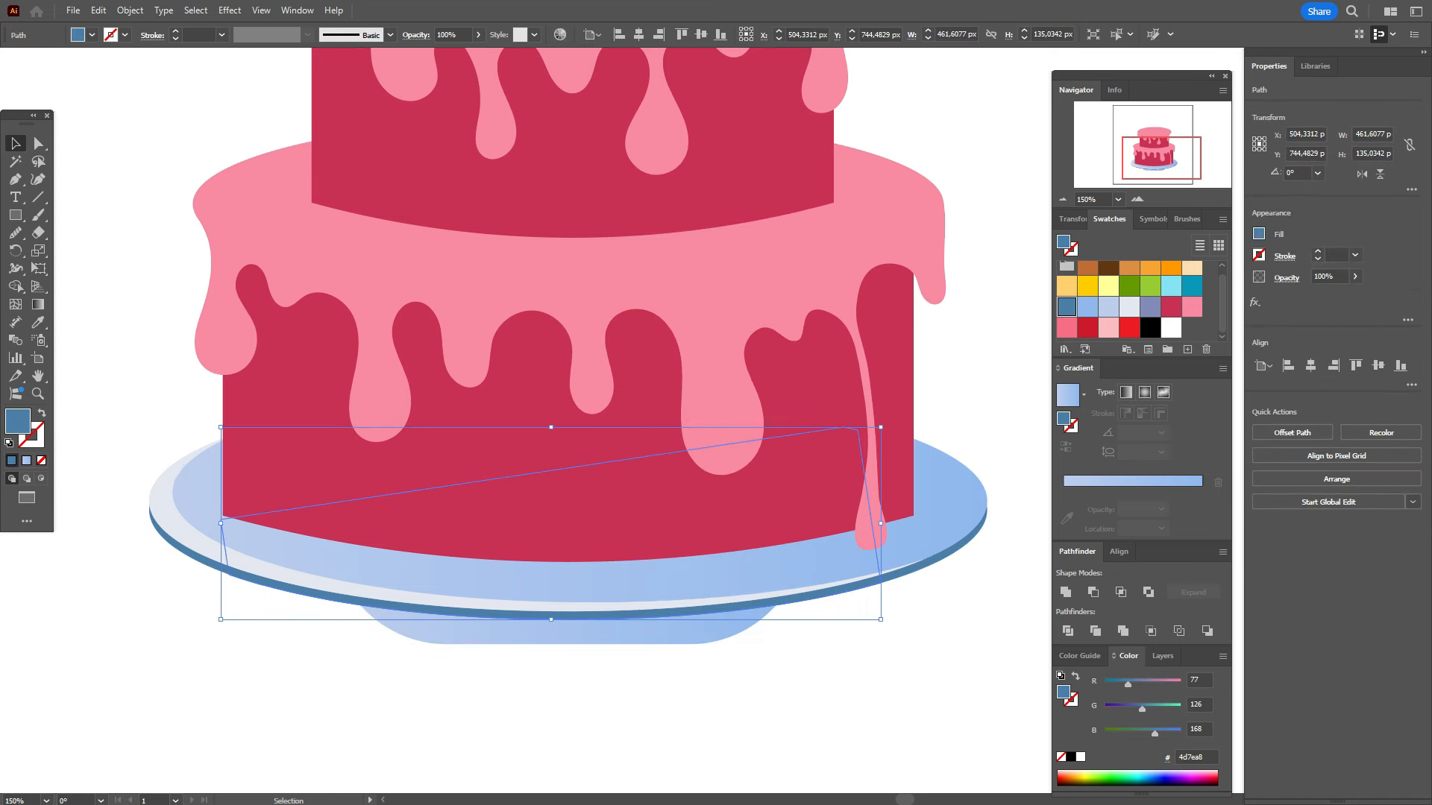
key(i)
click(507, 634)
key(v)
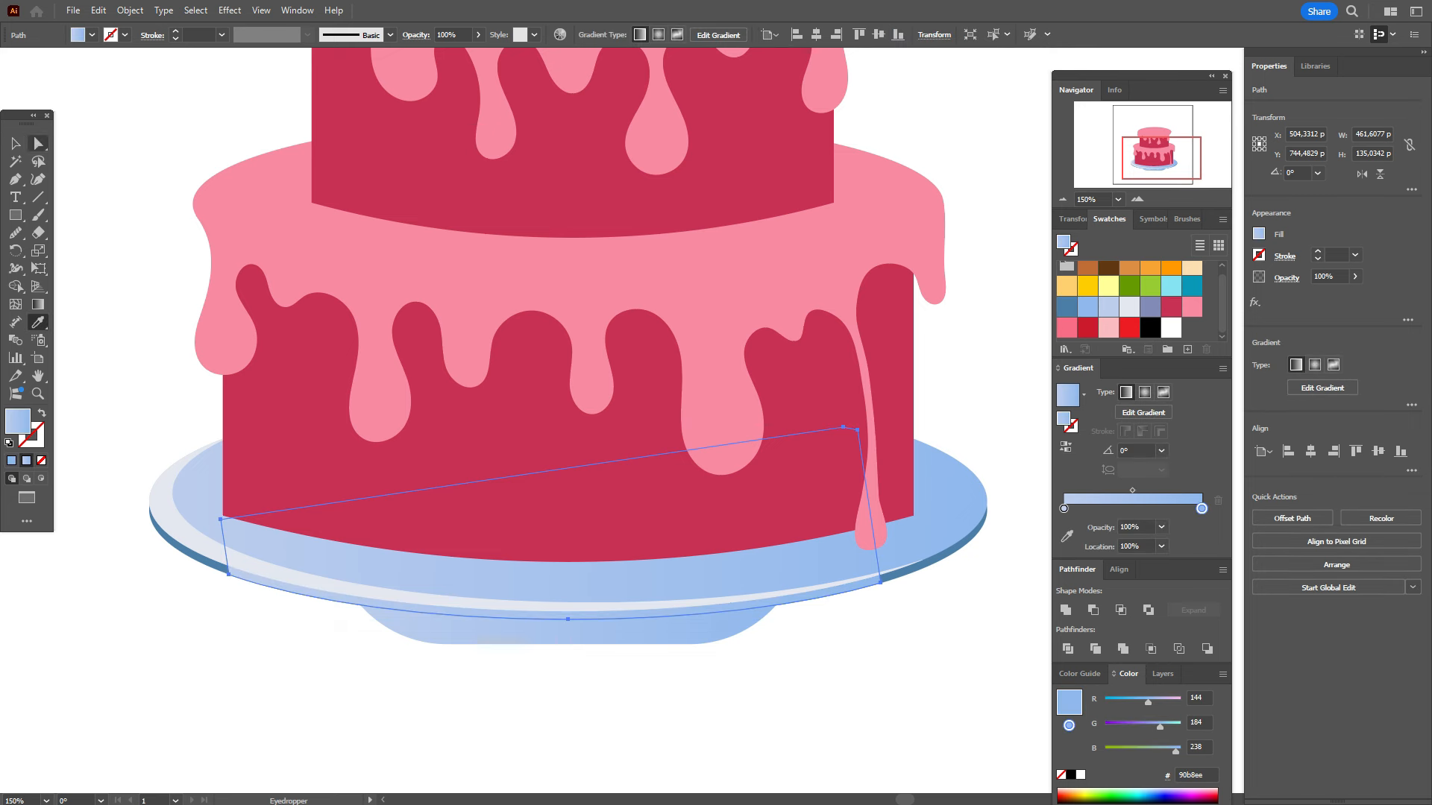
key(ctrl+shift+a)
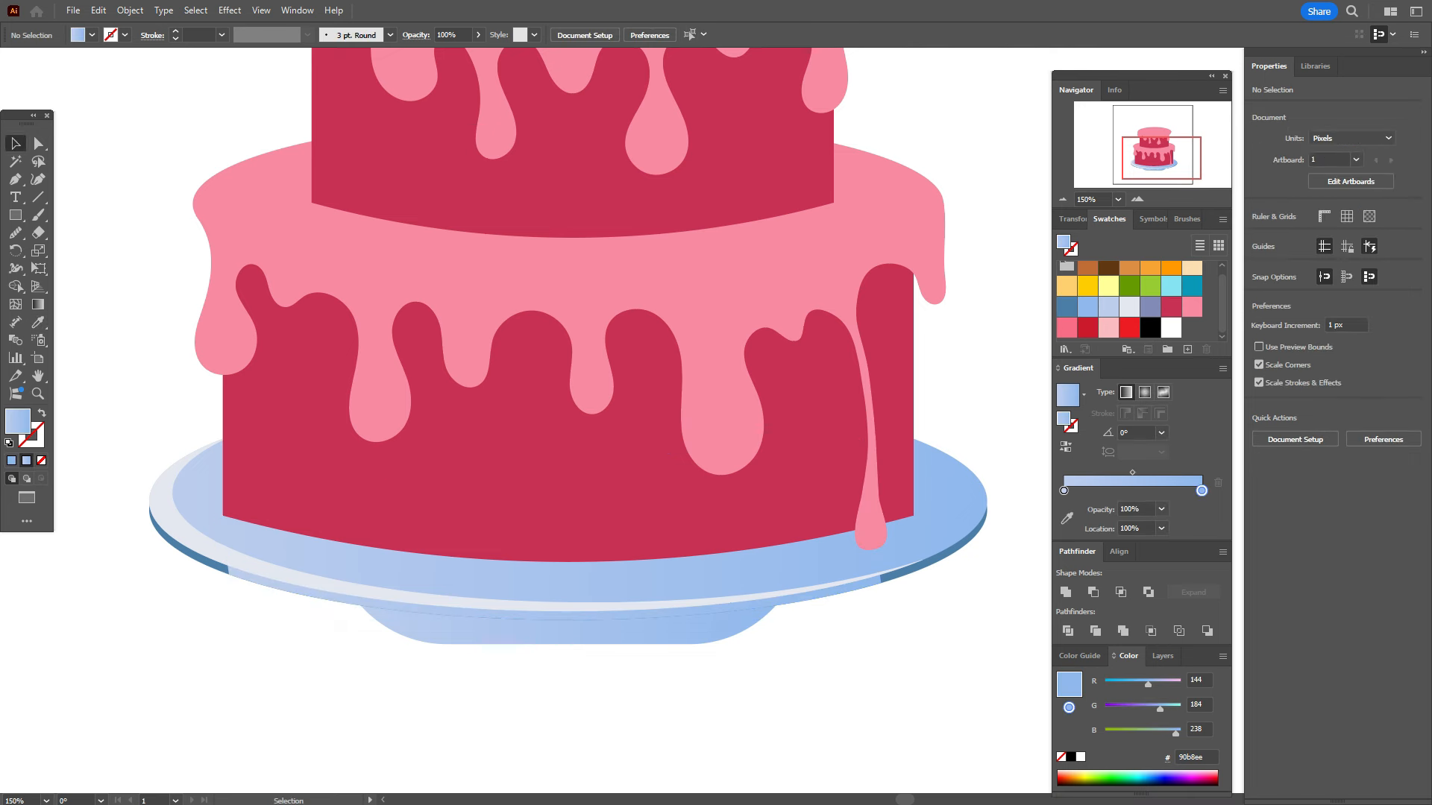
Step: Duplicate the upper plate ellipse in place and move the front copy 9 px down
click(568, 585)
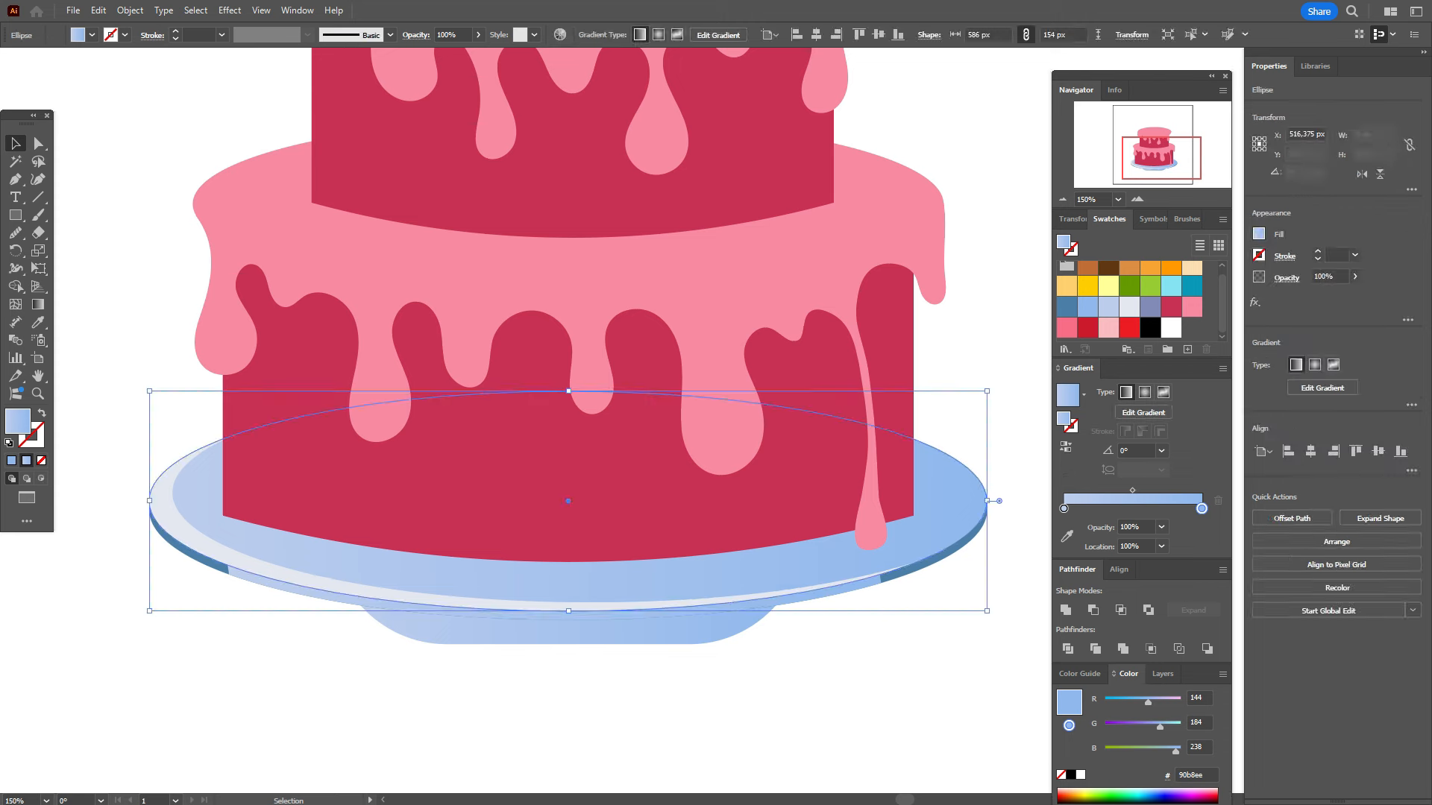
key(a)
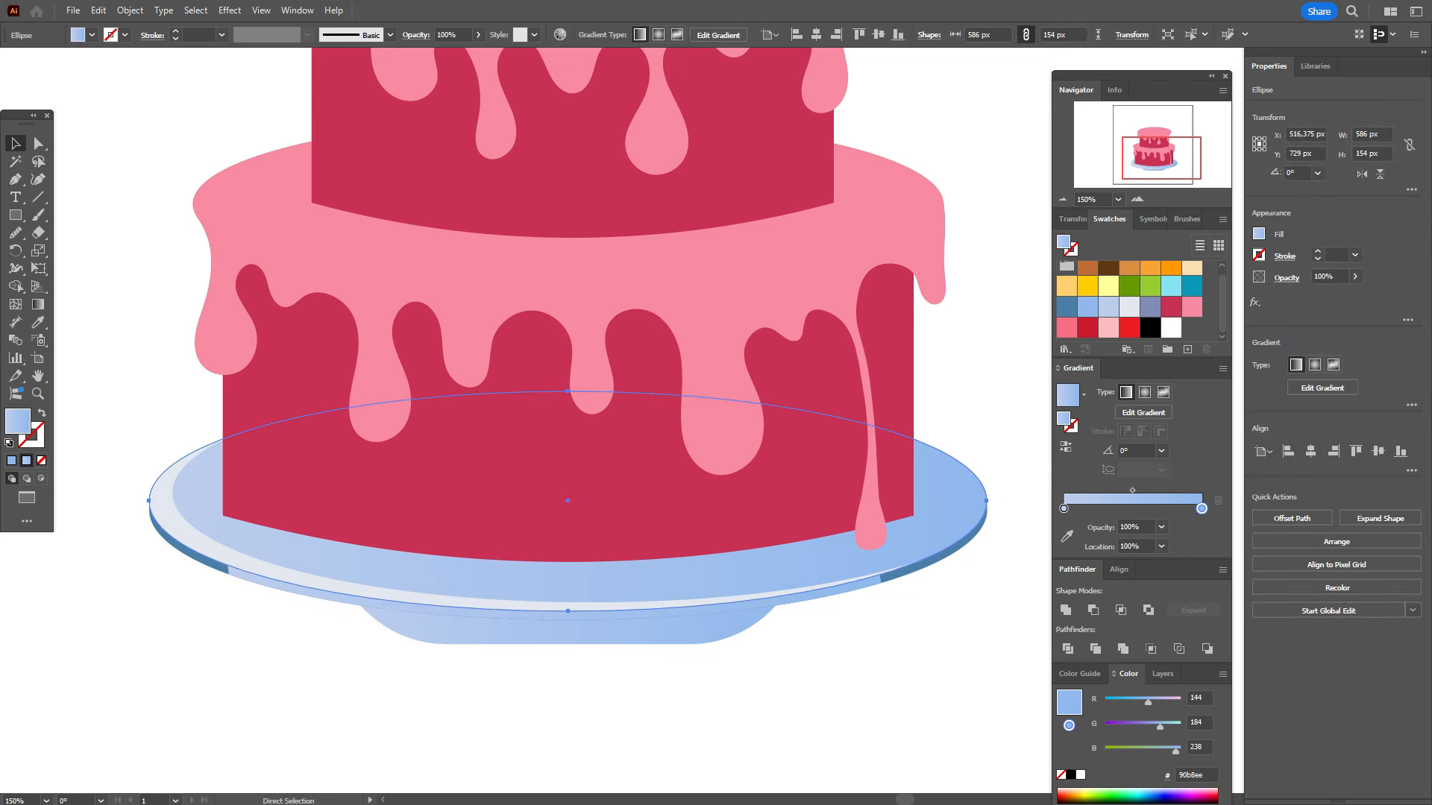
key(v)
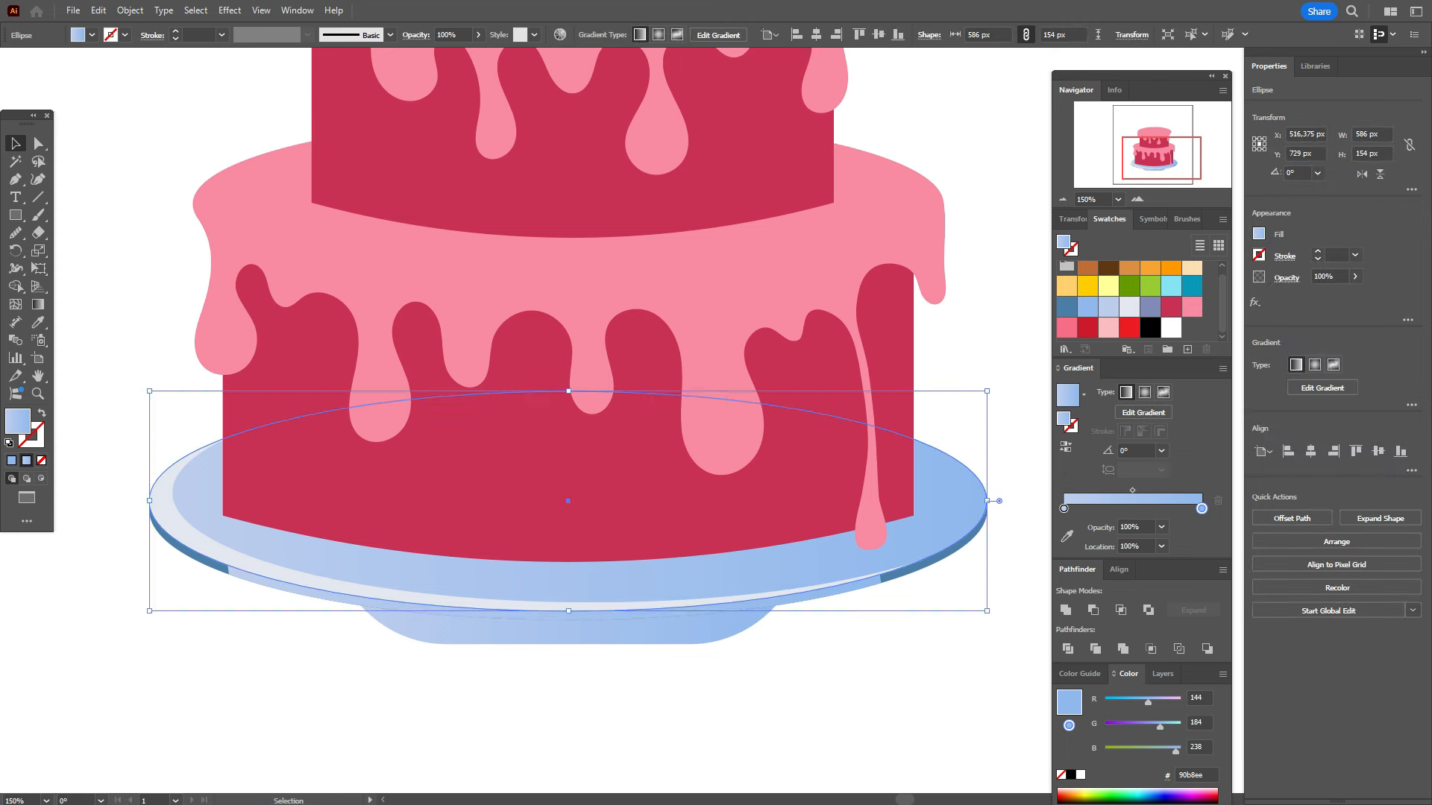
key(Down)
key(Down)
key(Down)
key(Down)
key(Down)
key(Down)
key(Down)
key(Down)
key(Down)
key(Down)
key(Down)
key(Down)
key(Down)
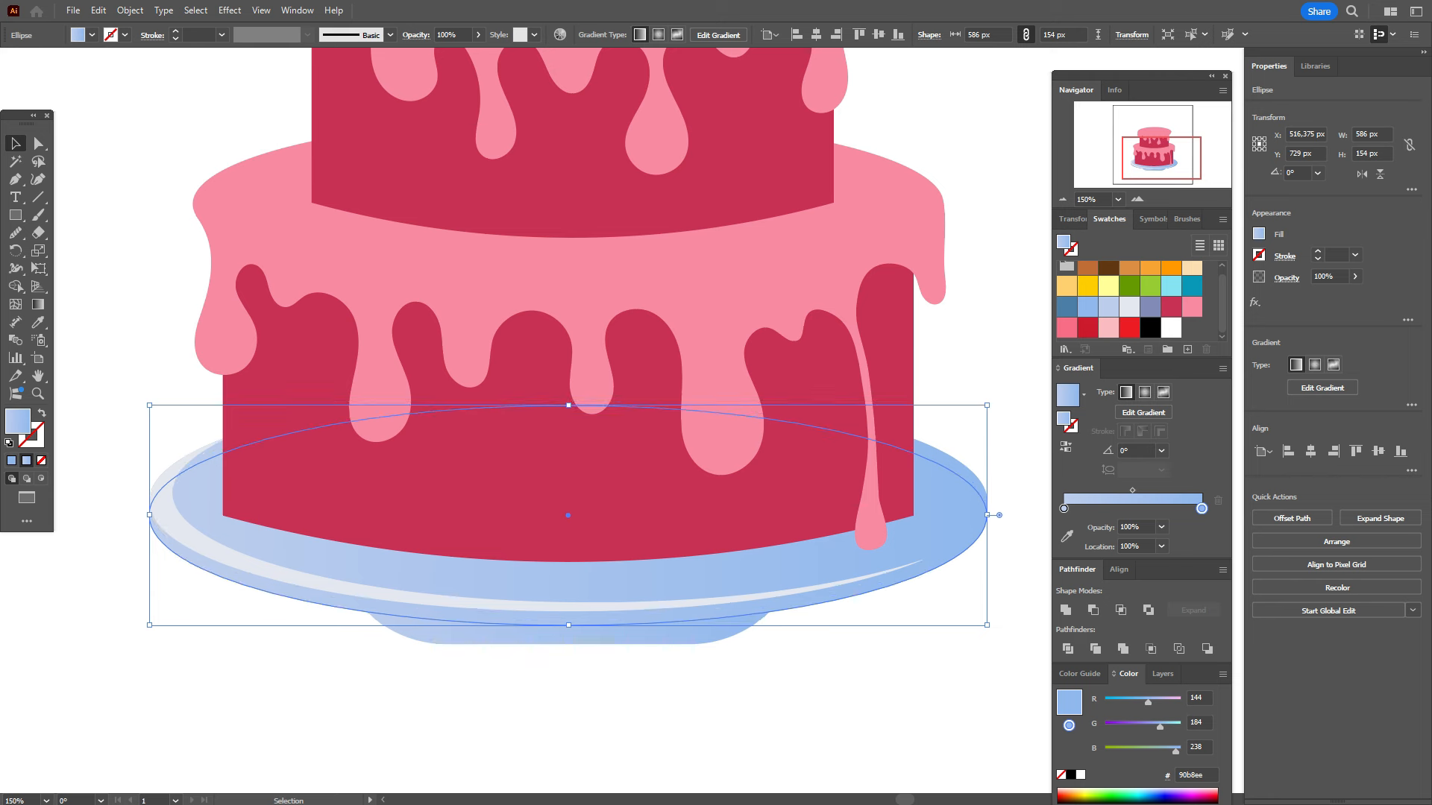
key(Up)
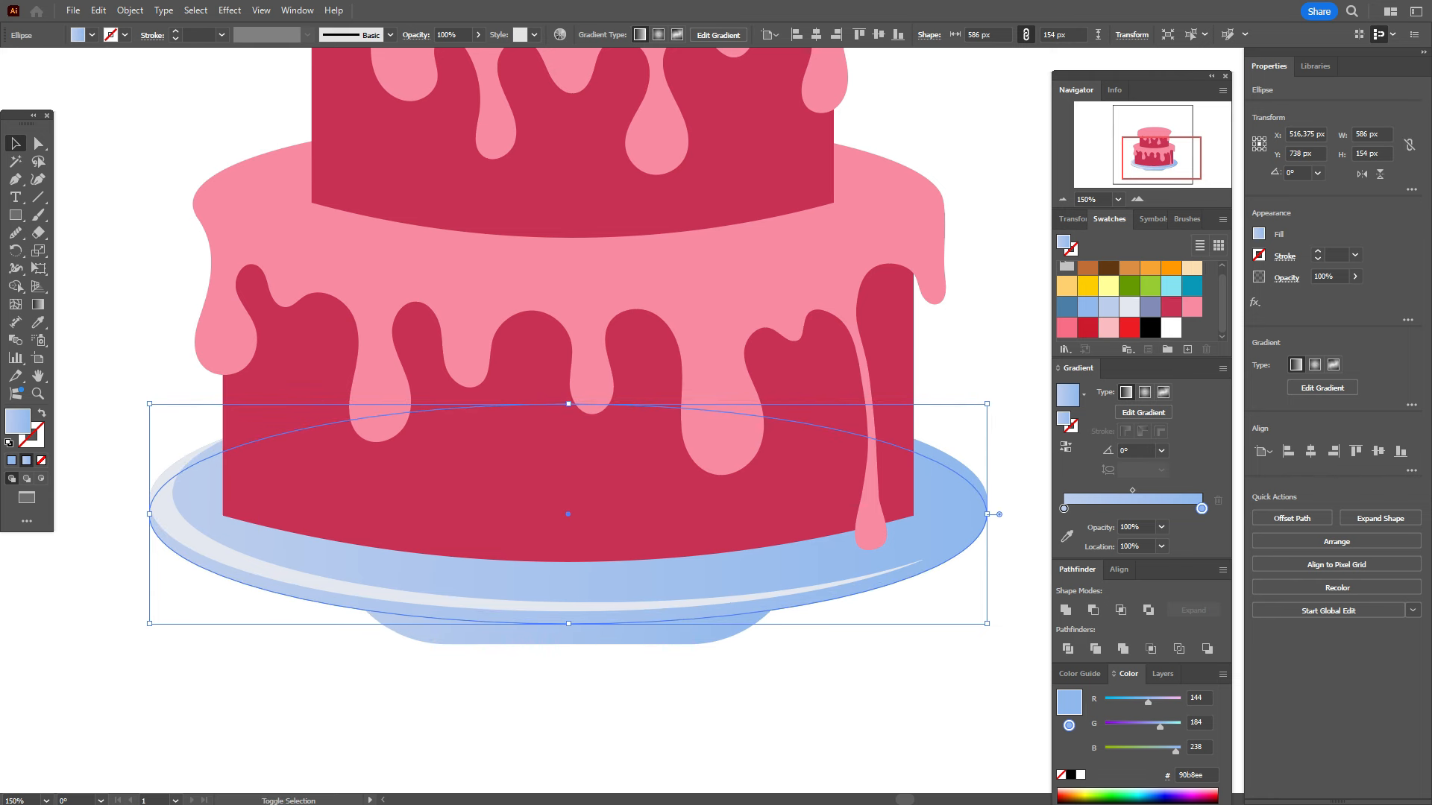
Step: Subtract the lowered ellipse copy from the upper one and fill the remaining crescent with dark blue #4d7ea8
shift+click(954, 477)
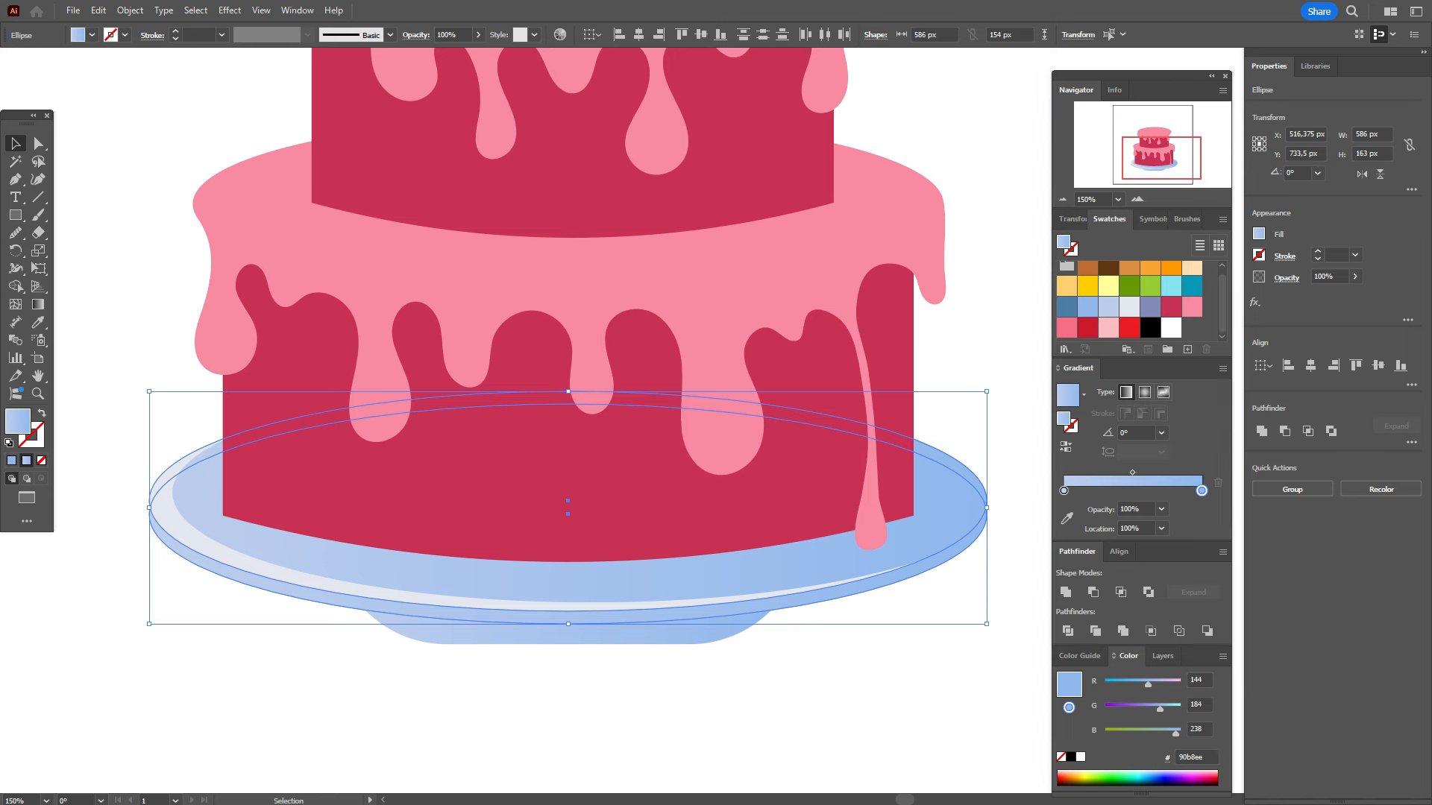
click(1284, 431)
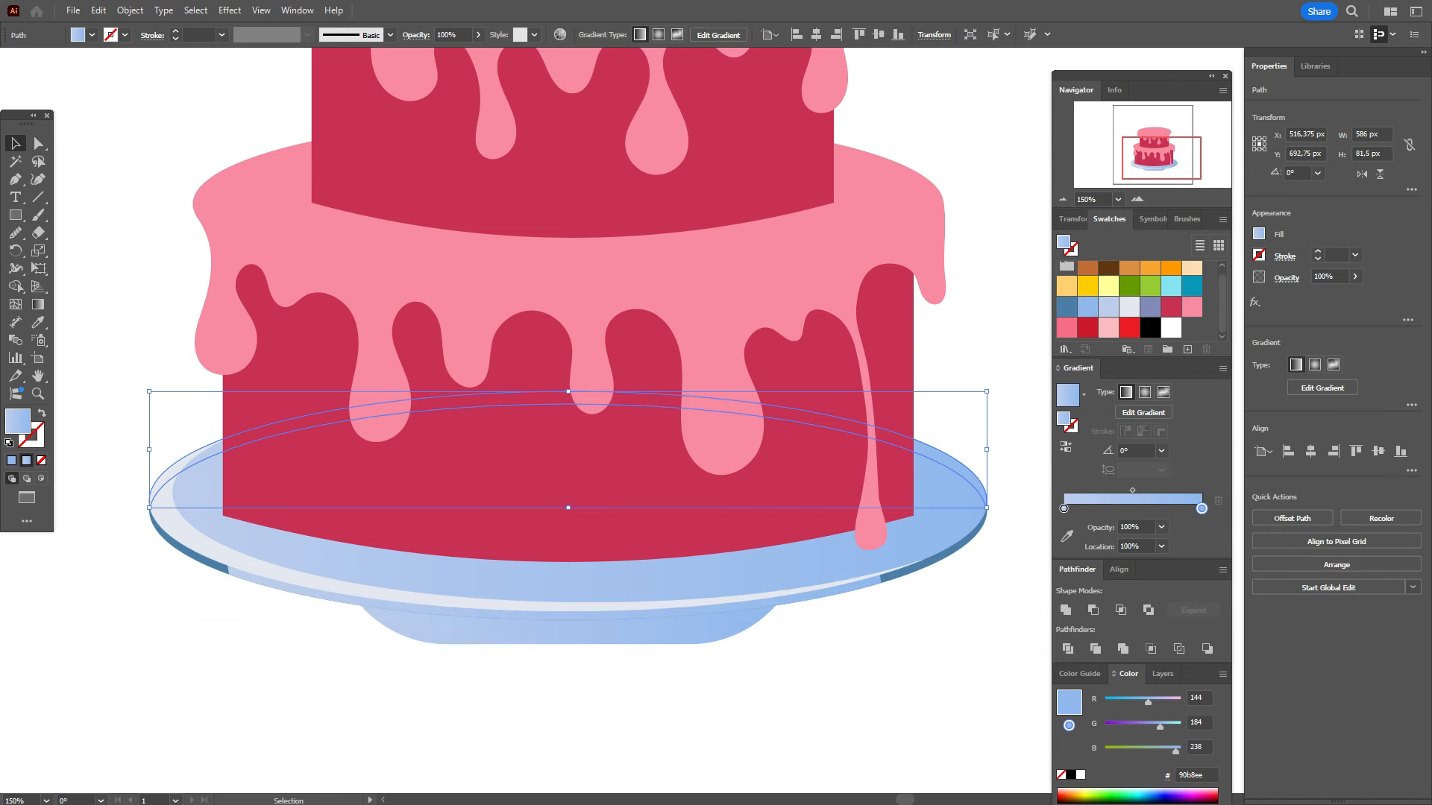
click(1066, 306)
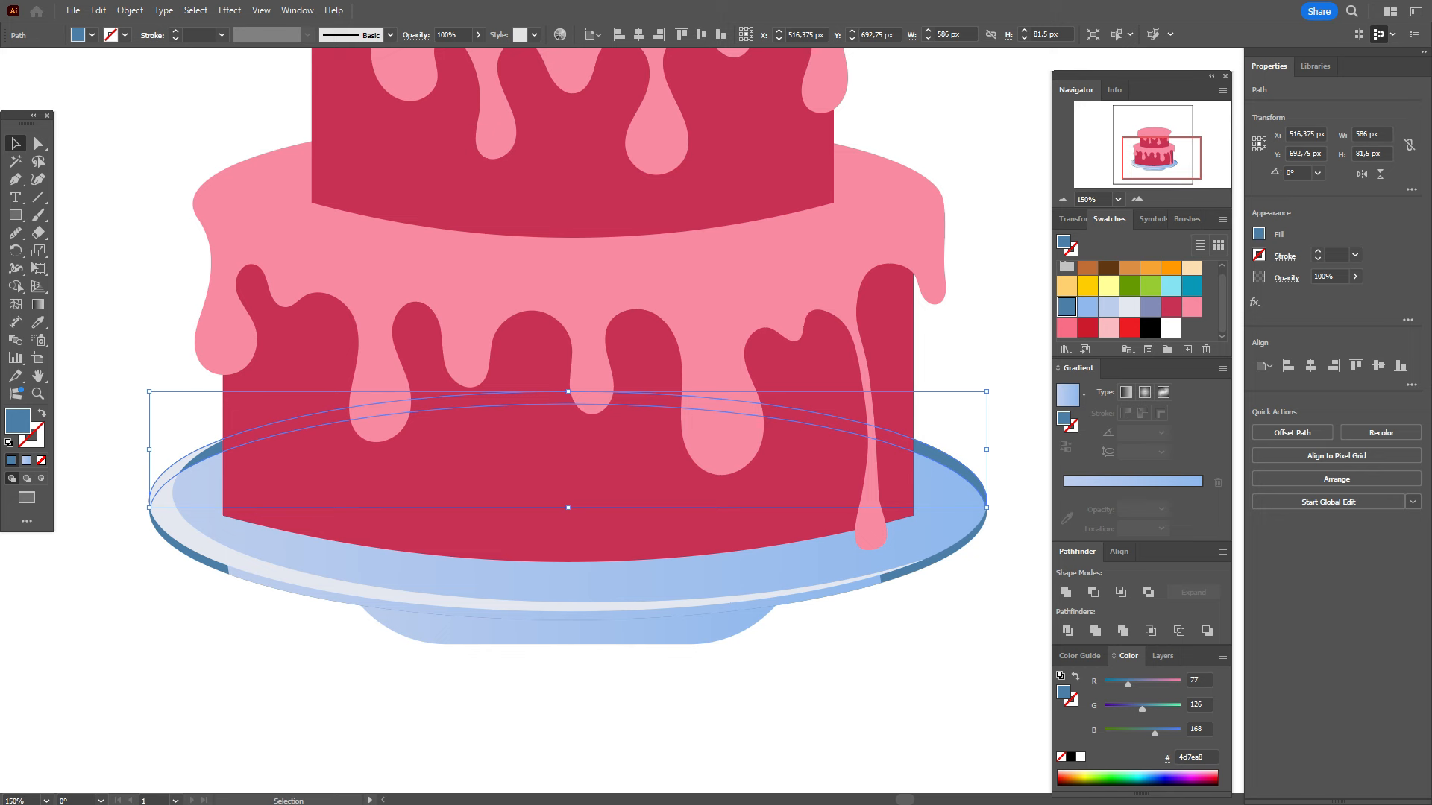
Step: Scale the dark blue crescent down proportionally from both sides so it fits inside the plate's rim
shift+drag(149, 450, 176, 450)
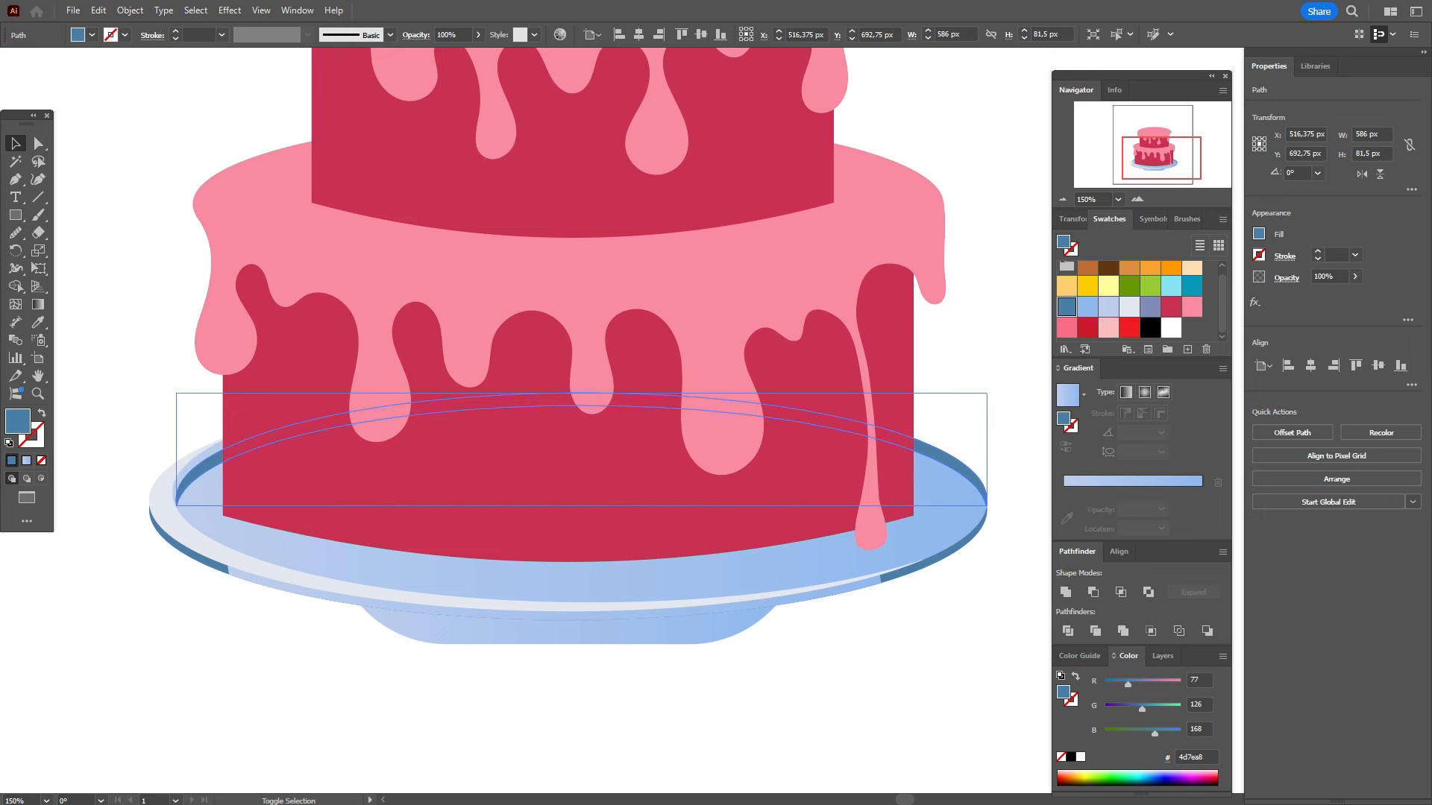
shift+drag(986, 449, 967, 450)
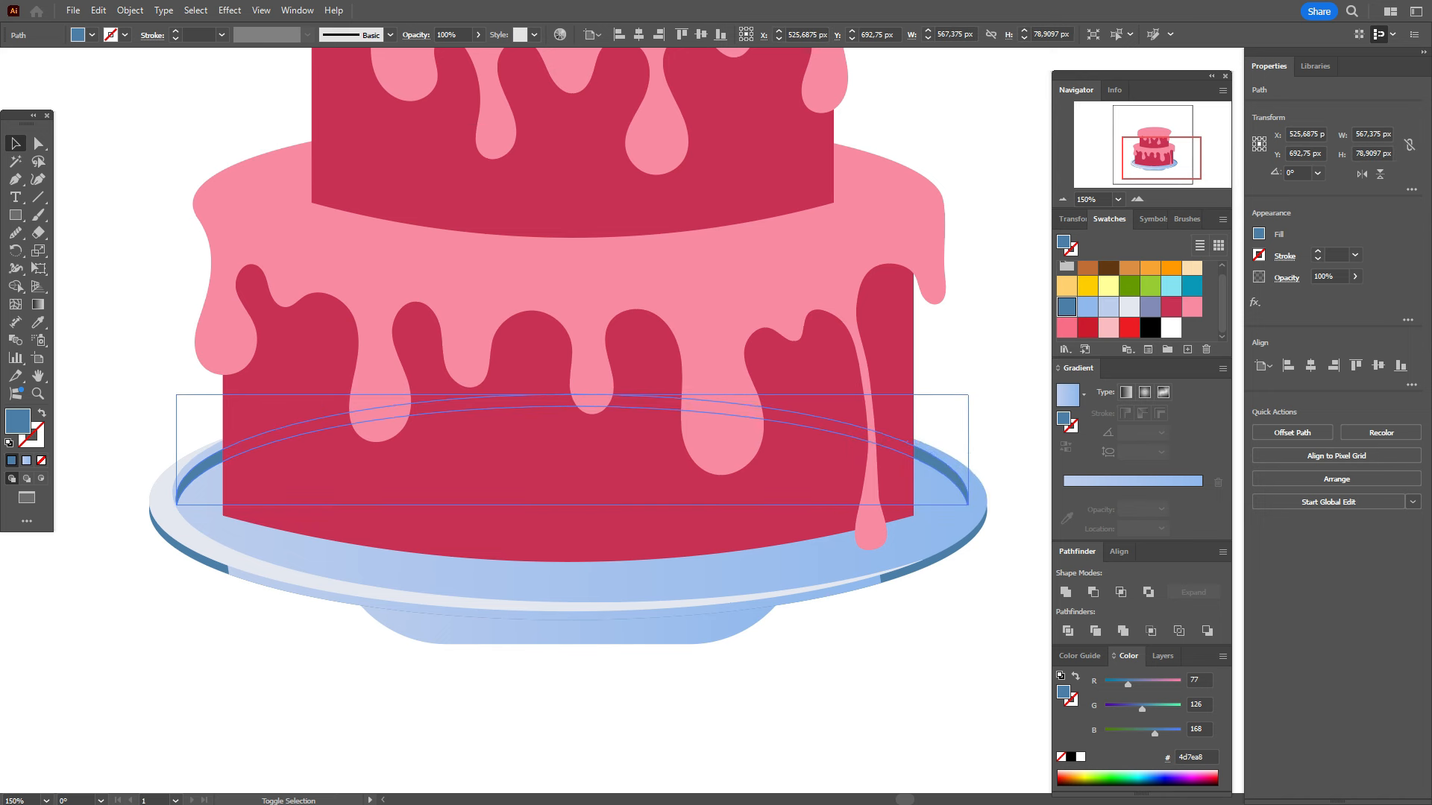
key(ctrl+shift+a)
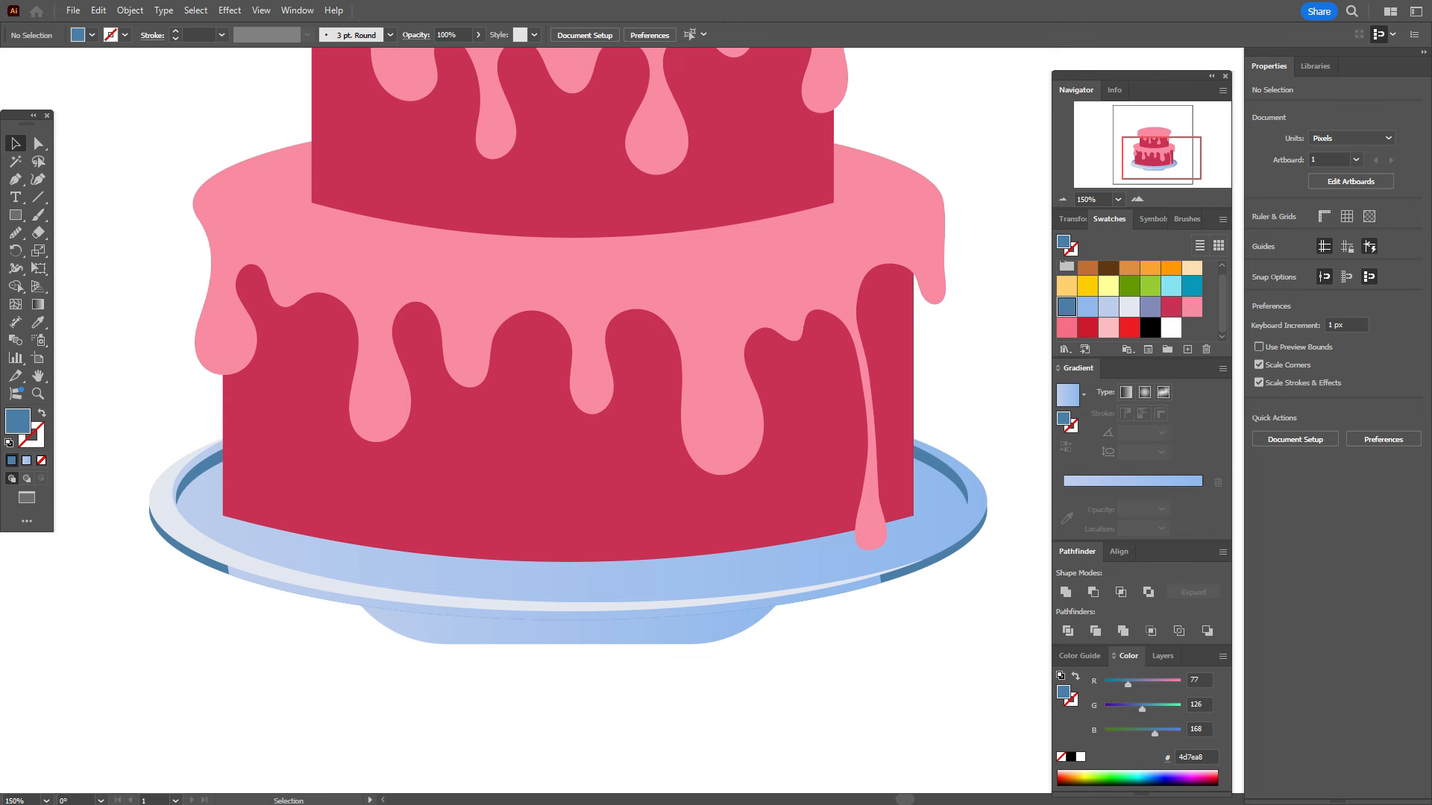
Step: Give the plate base a three-stop gradient with blue at both ends and the light stop #beceee at about 37%
click(569, 630)
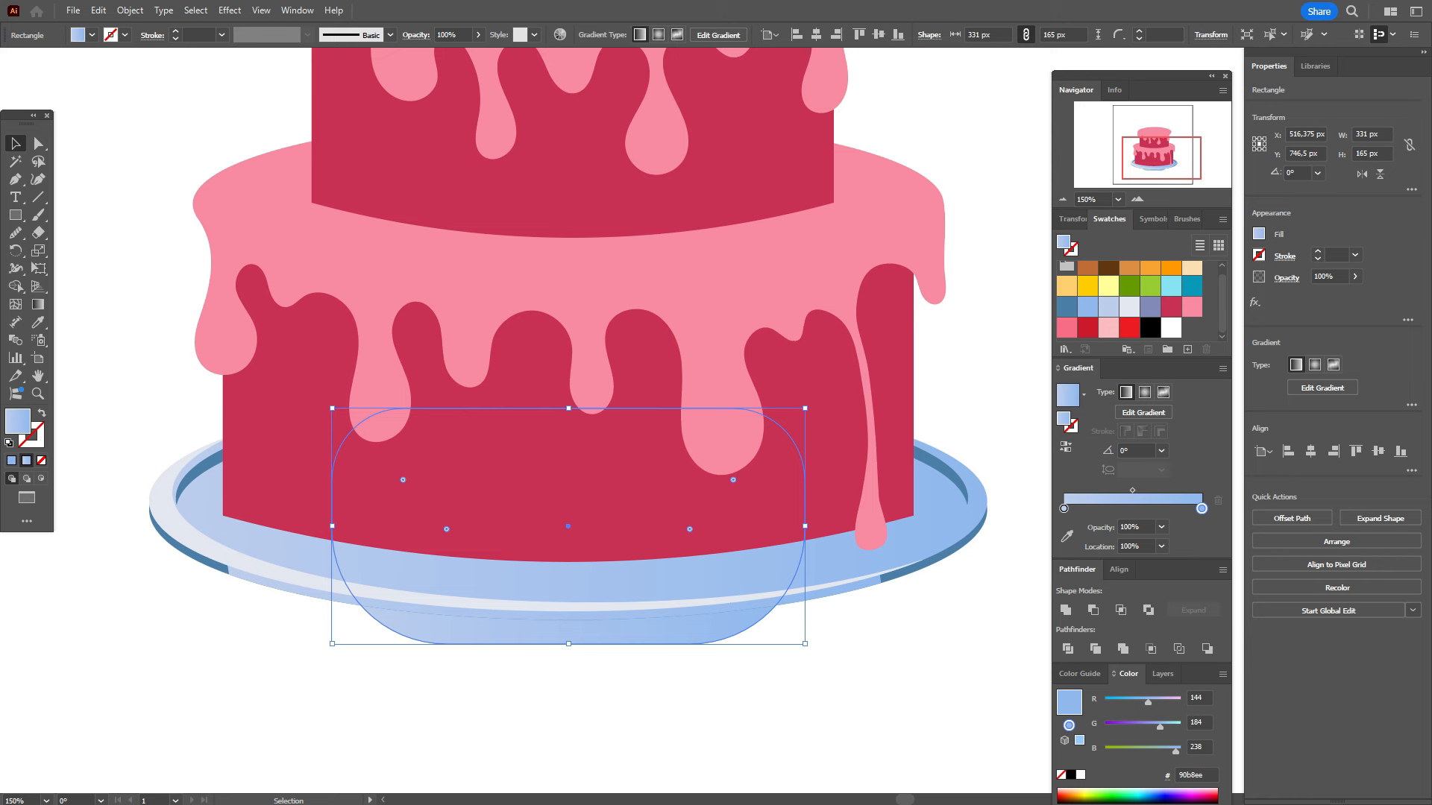
drag(1063, 508, 1127, 509)
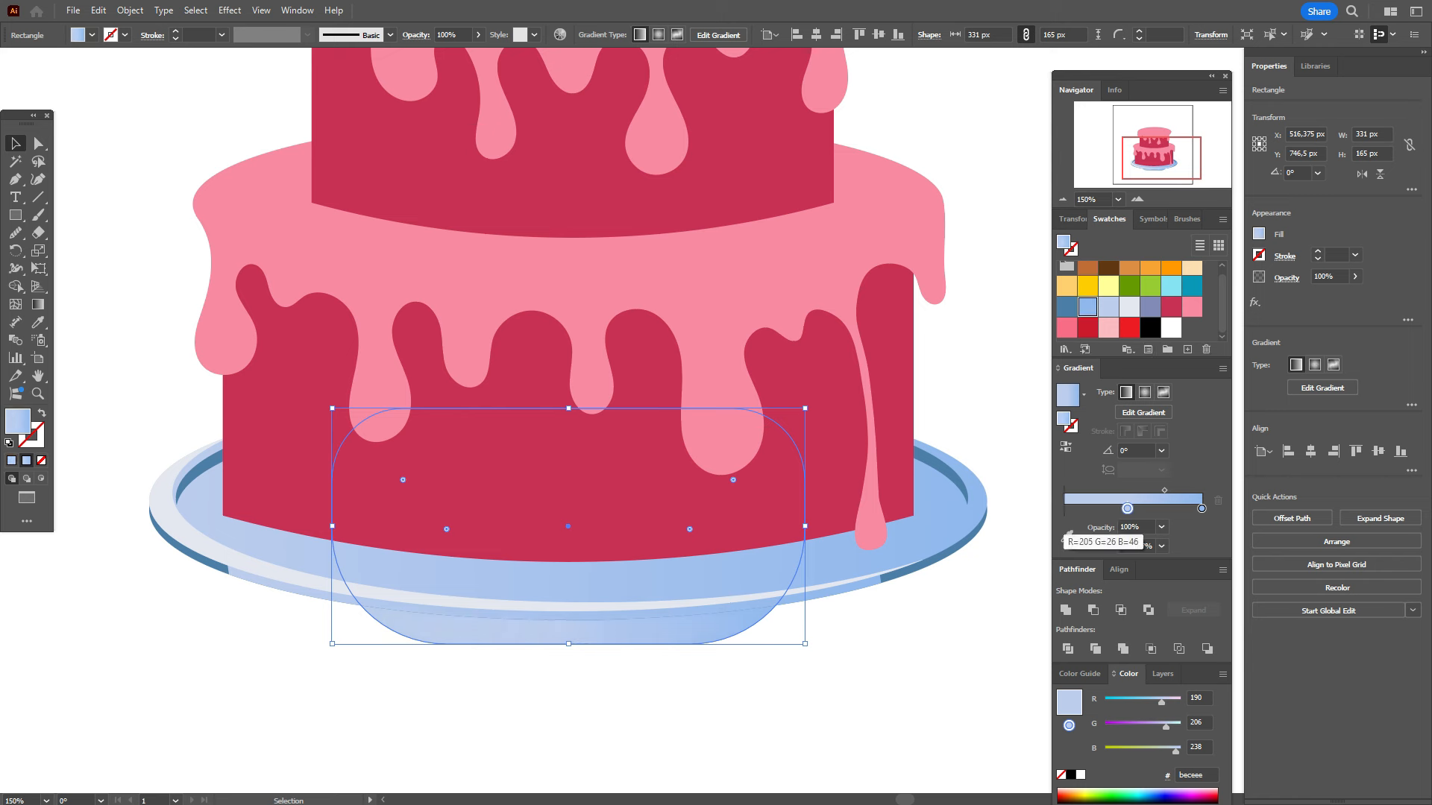
click(1064, 510)
drag(1164, 490, 1115, 508)
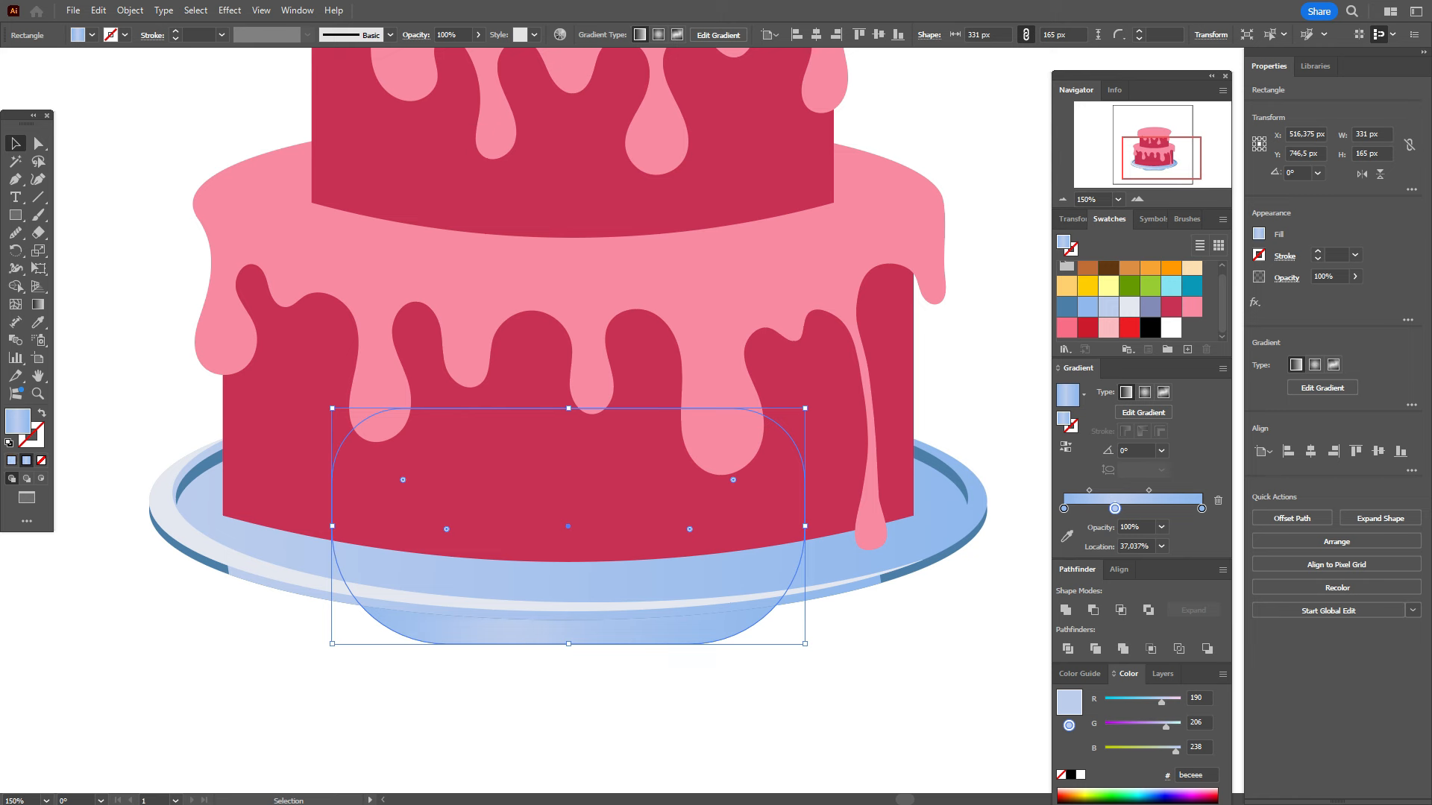
key(ctrl+shift+a)
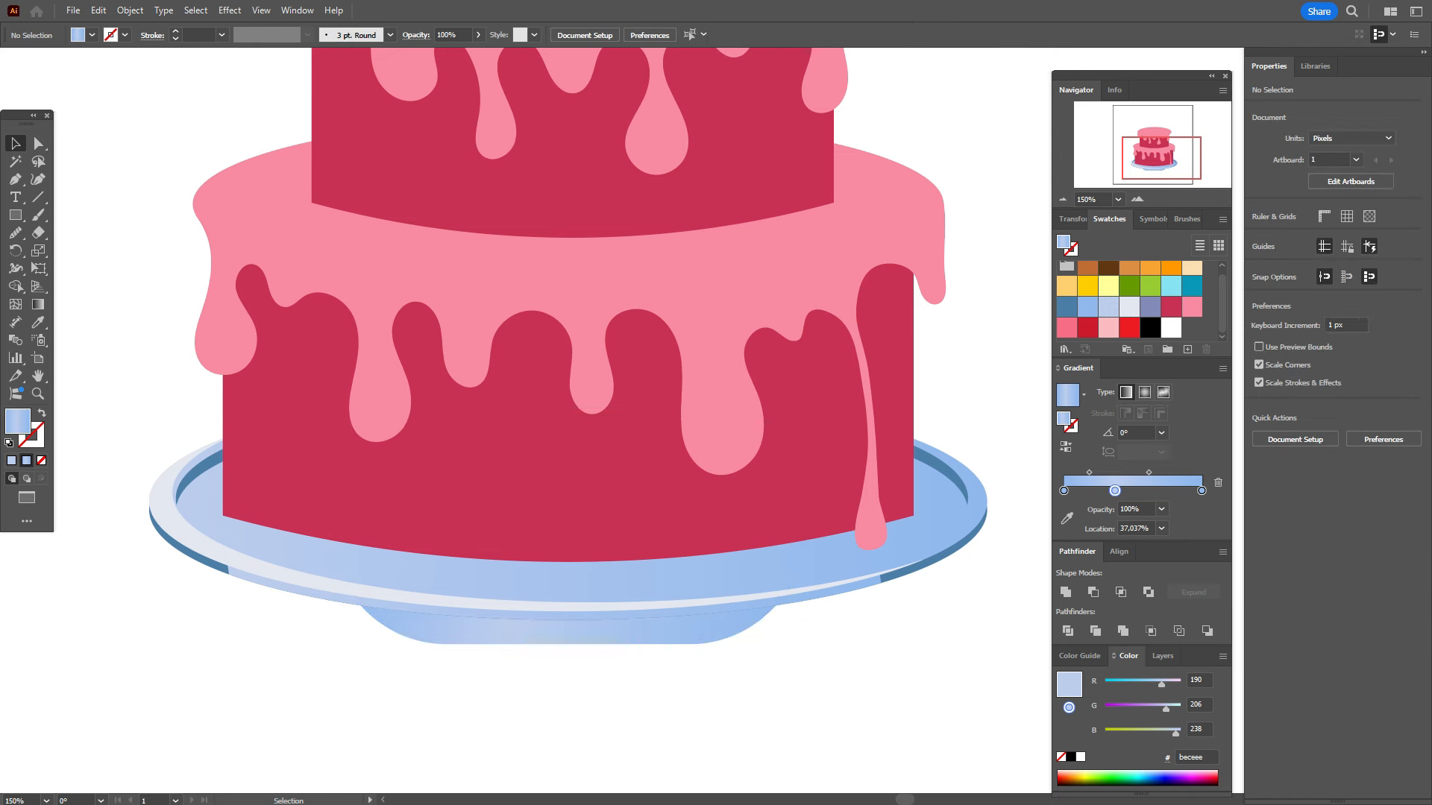
Step: Duplicate the dark blue rim ellipse in place, send the copy one level backward and move it 5 px down
click(917, 569)
key(a)
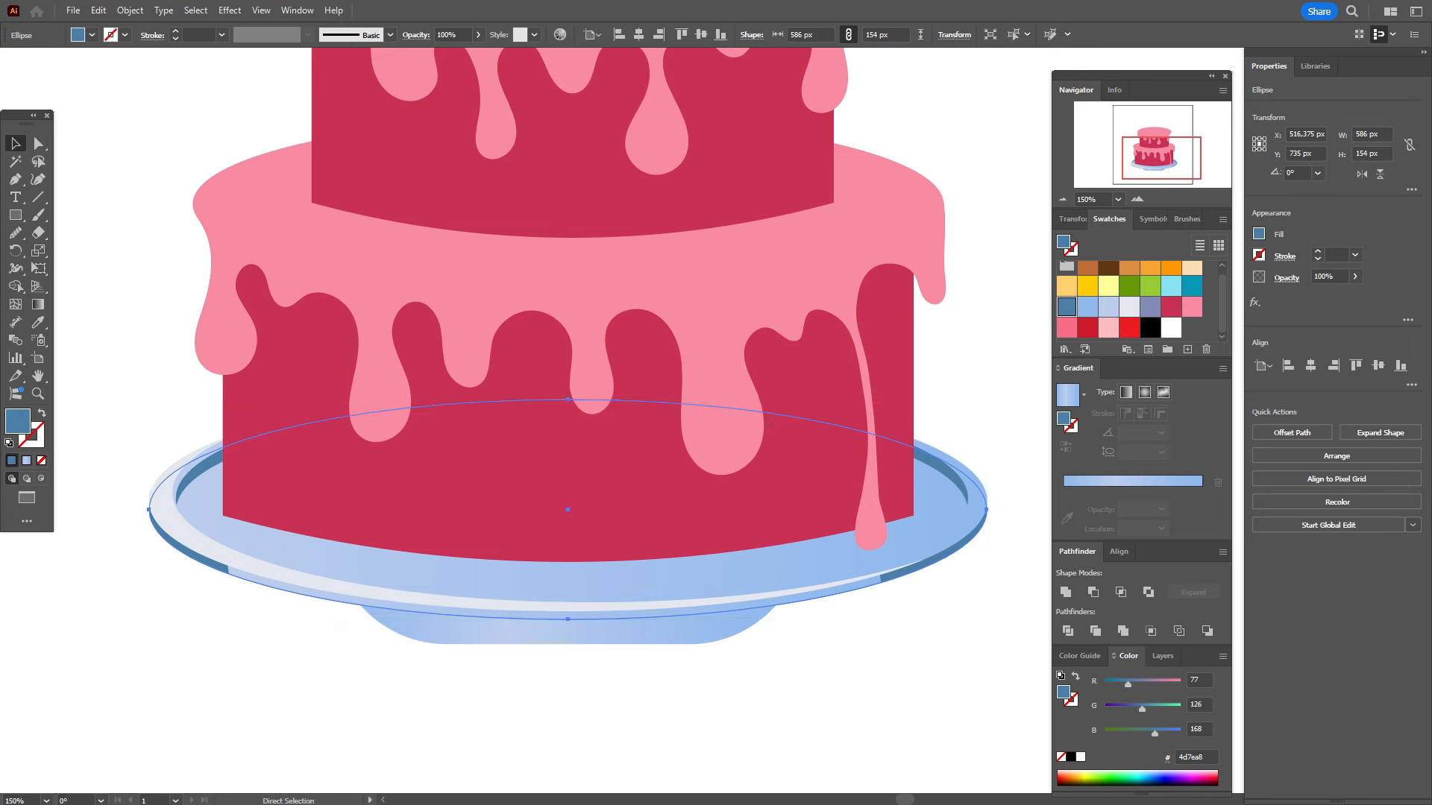
key(v)
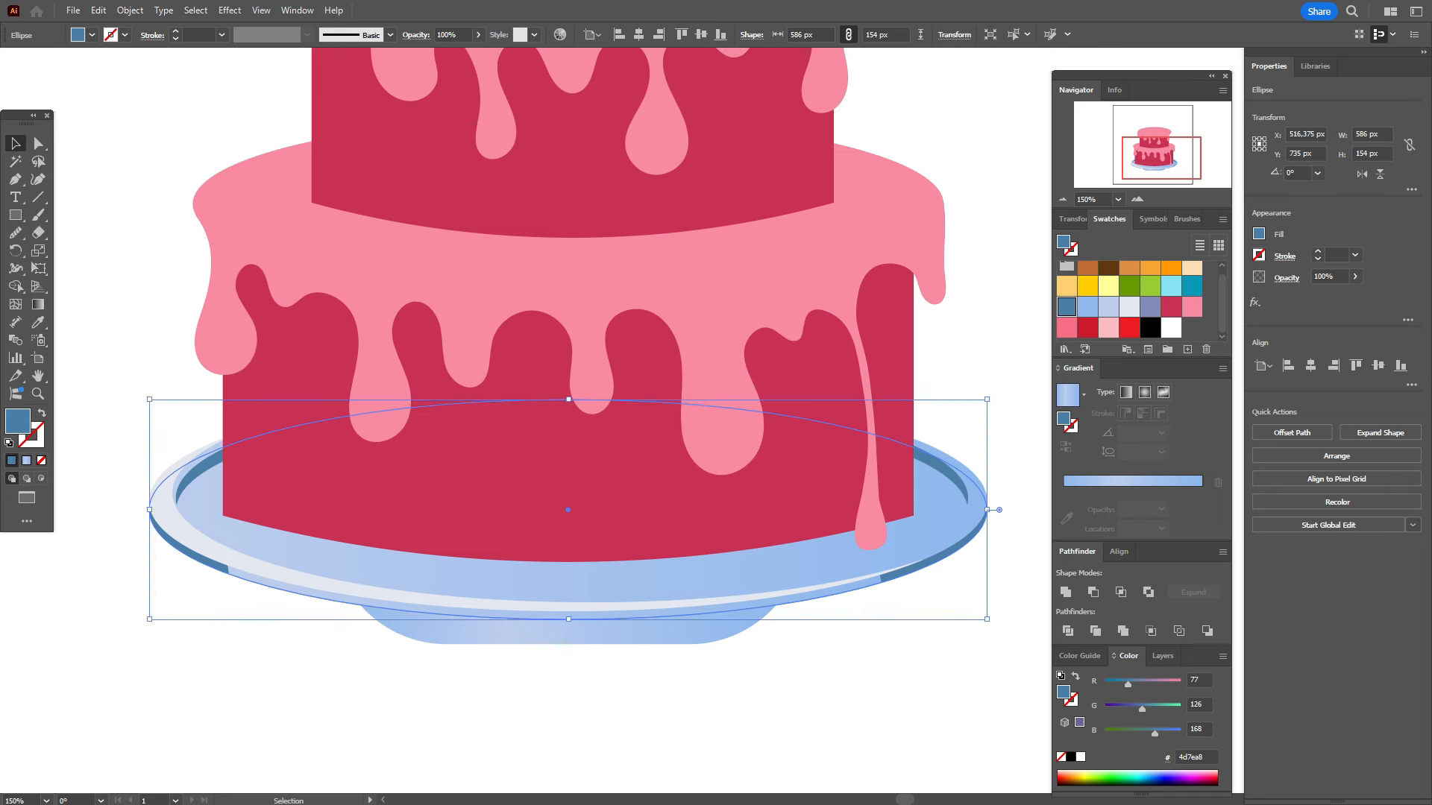
right_click(913, 569)
mouse_move(956, 493)
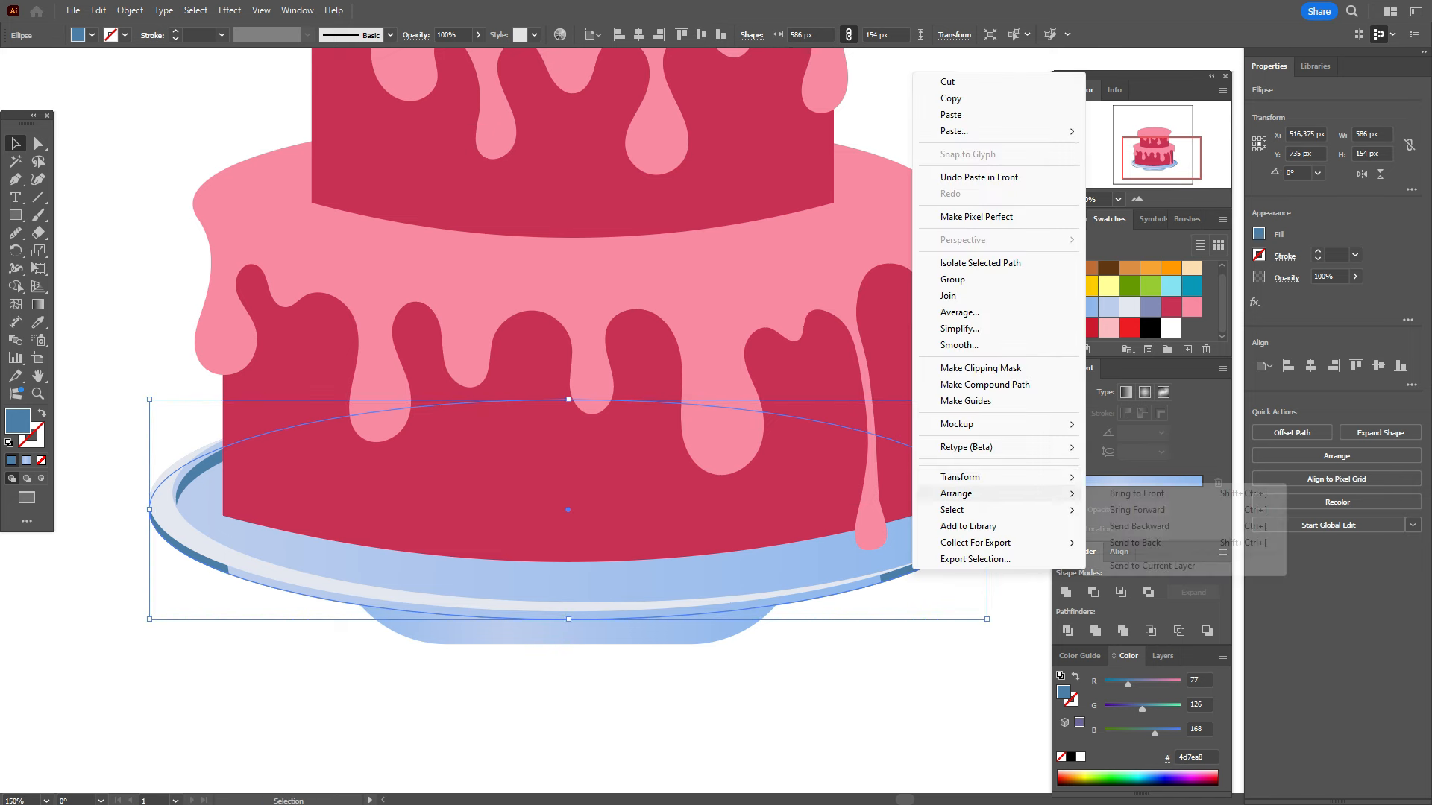
click(1138, 526)
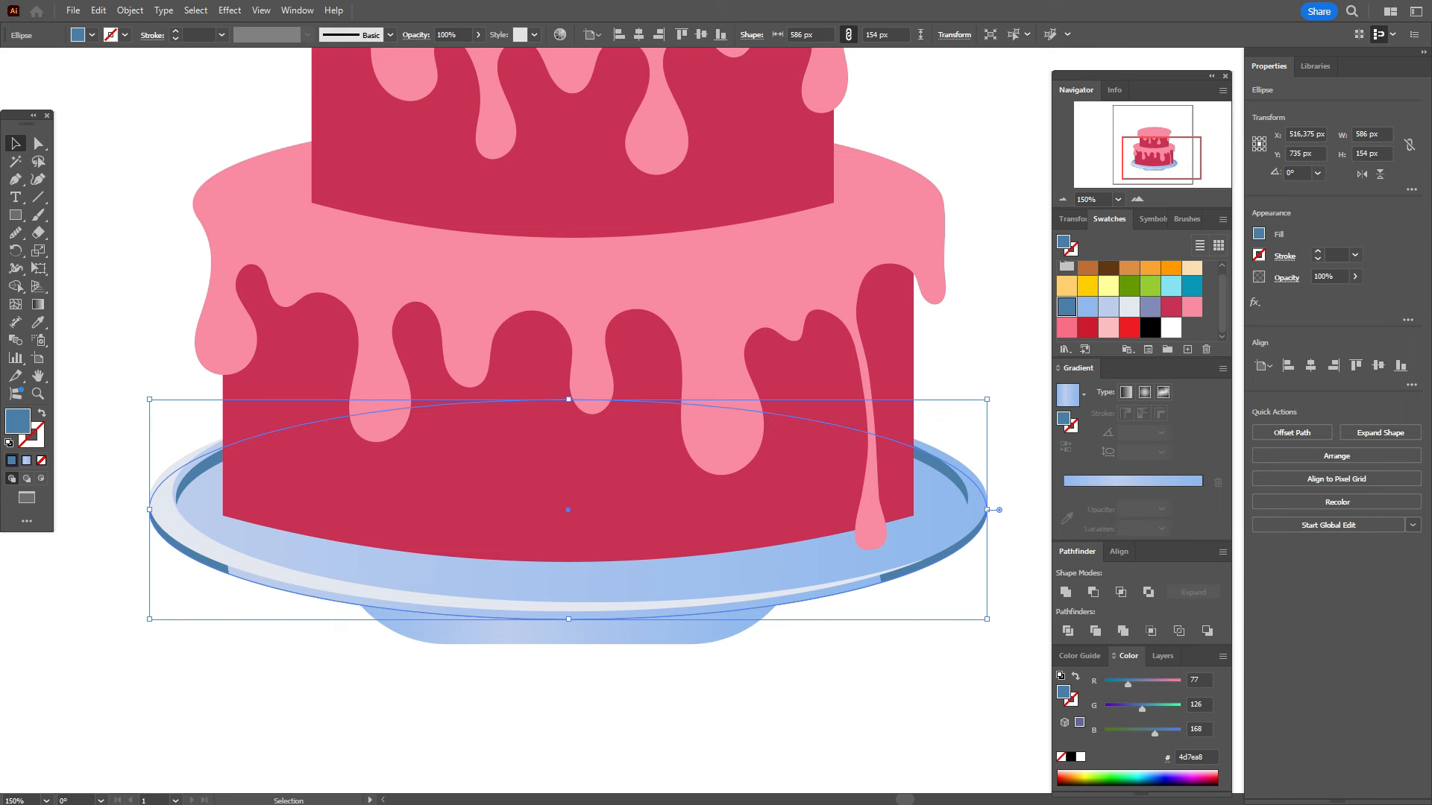
key(Down)
key(Down)
key(Down)
key(Down)
key(Down)
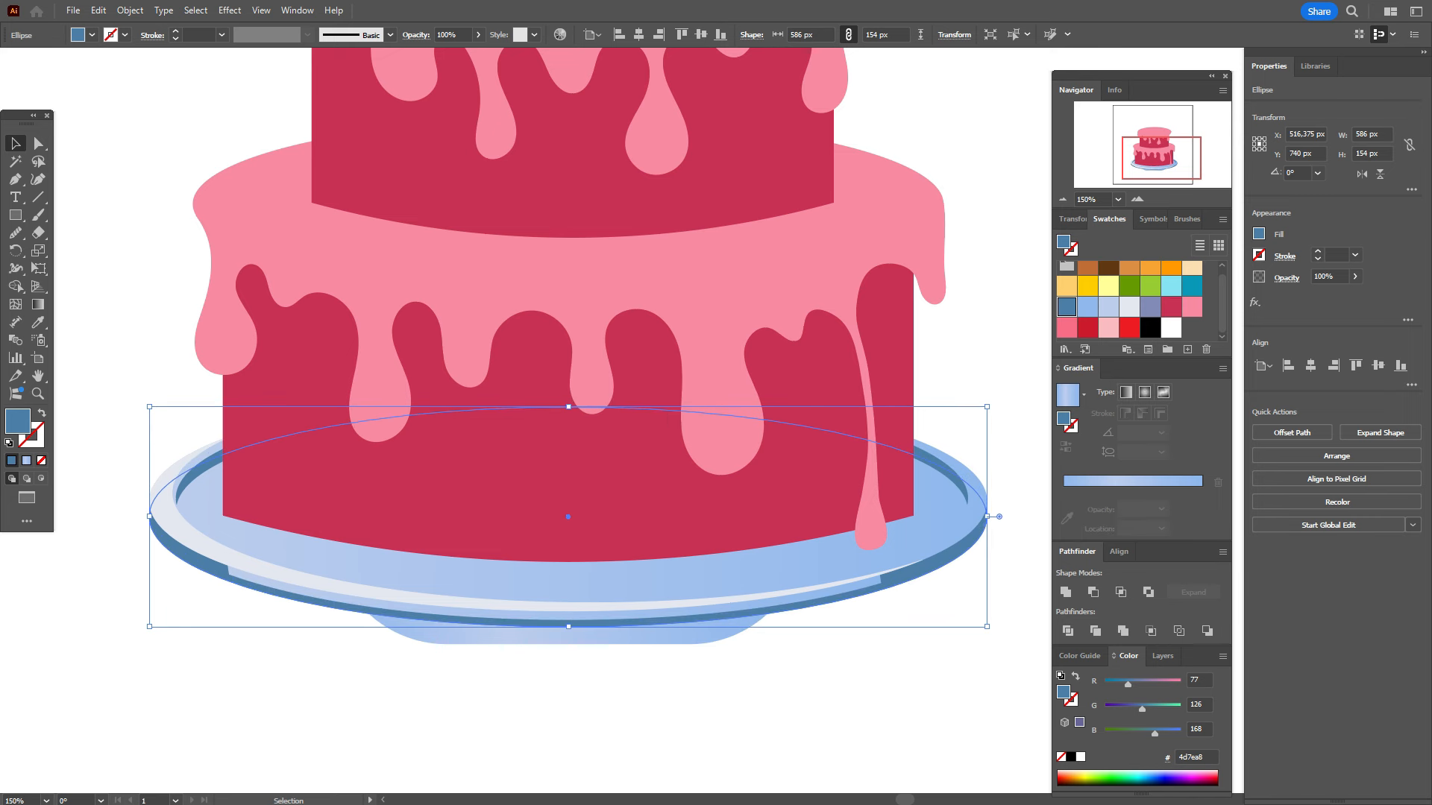
Step: Trim the parts of the lowered dark blue ellipse outside the plate base with the Shape Builder
shift+click(568, 635)
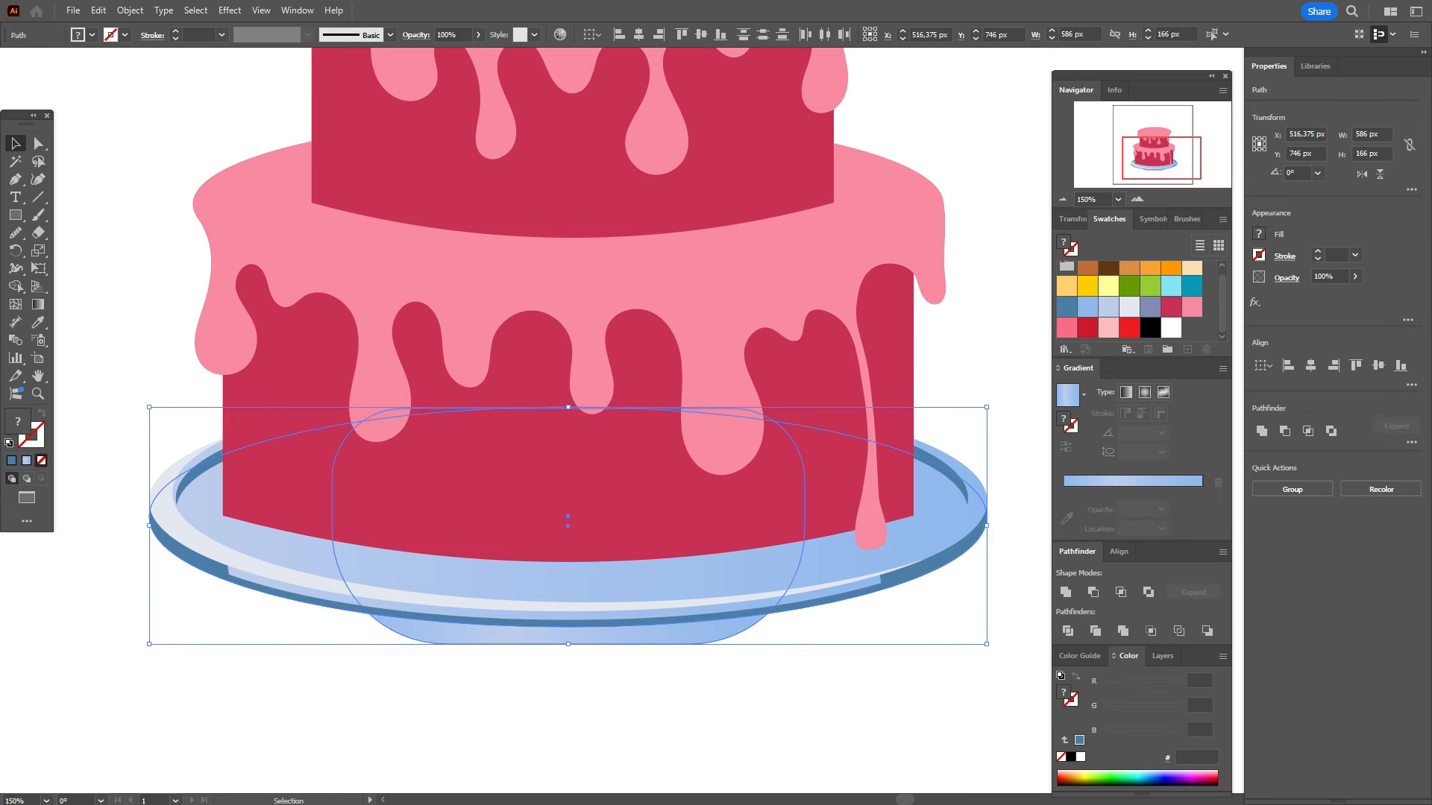
click(15, 286)
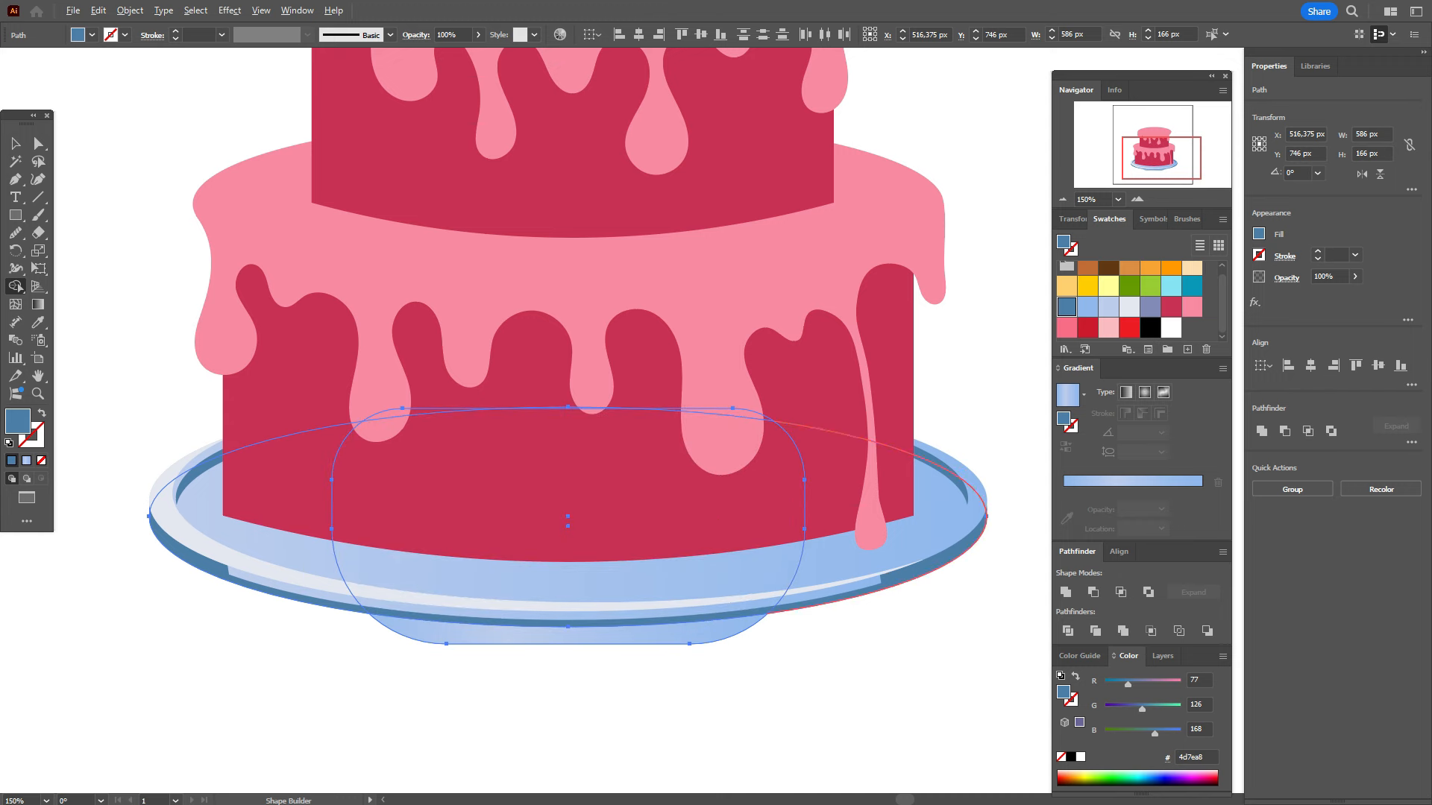
alt+click(932, 522)
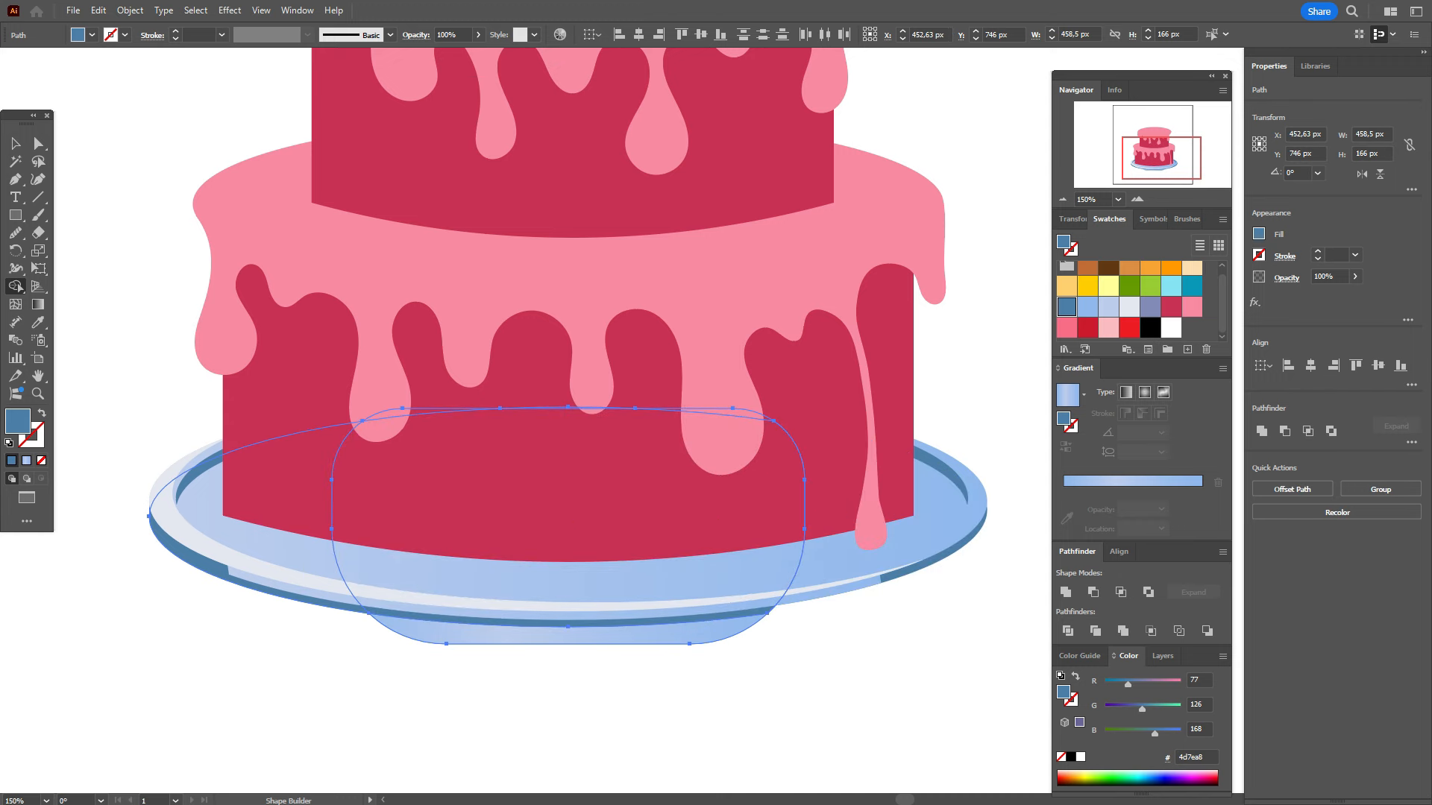
alt+click(201, 522)
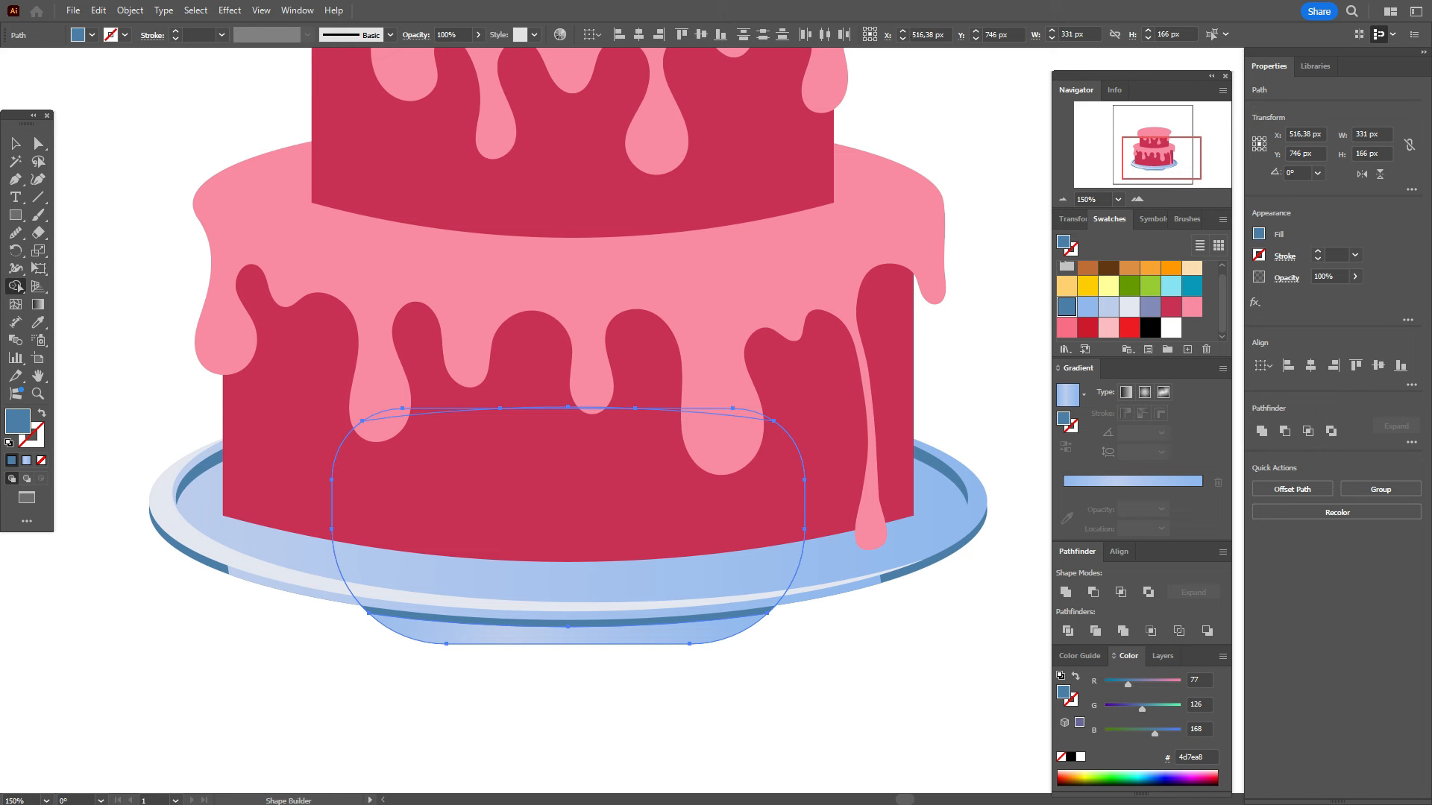
key(v)
key(ctrl+shift+a)
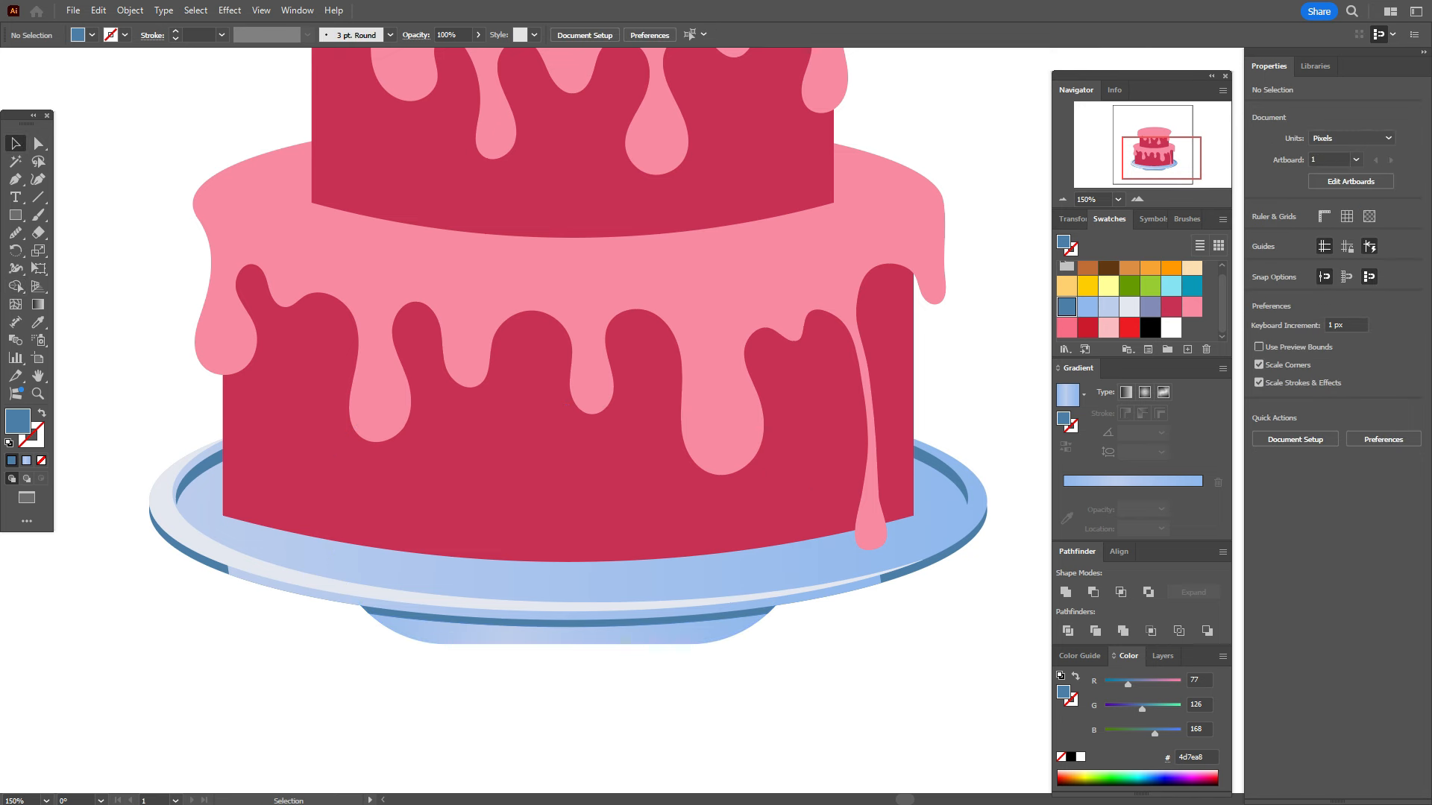
Step: Fill the trimmed shadow on the plate base with light blue #90b8ee and set its blending mode to Multiply
click(568, 623)
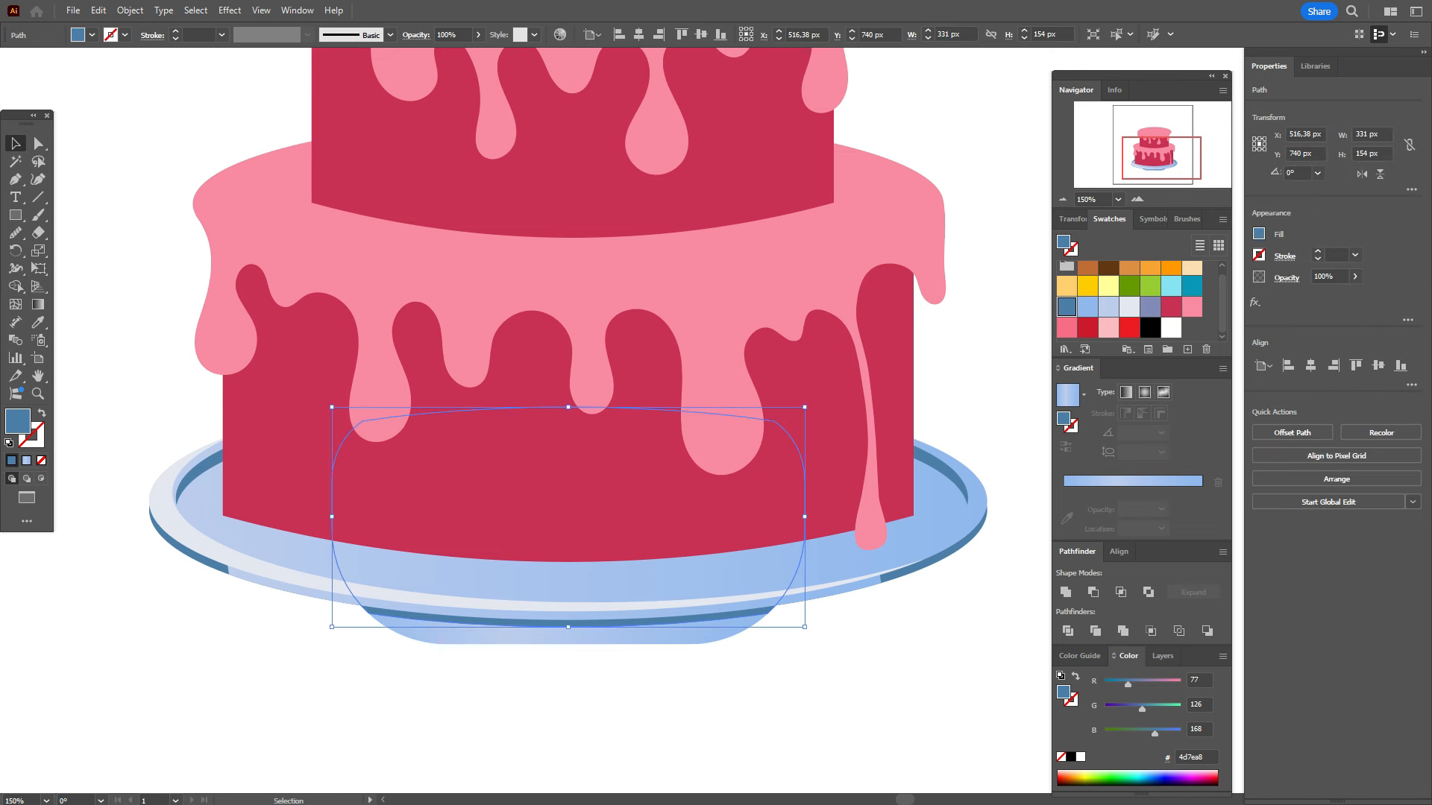
click(1087, 306)
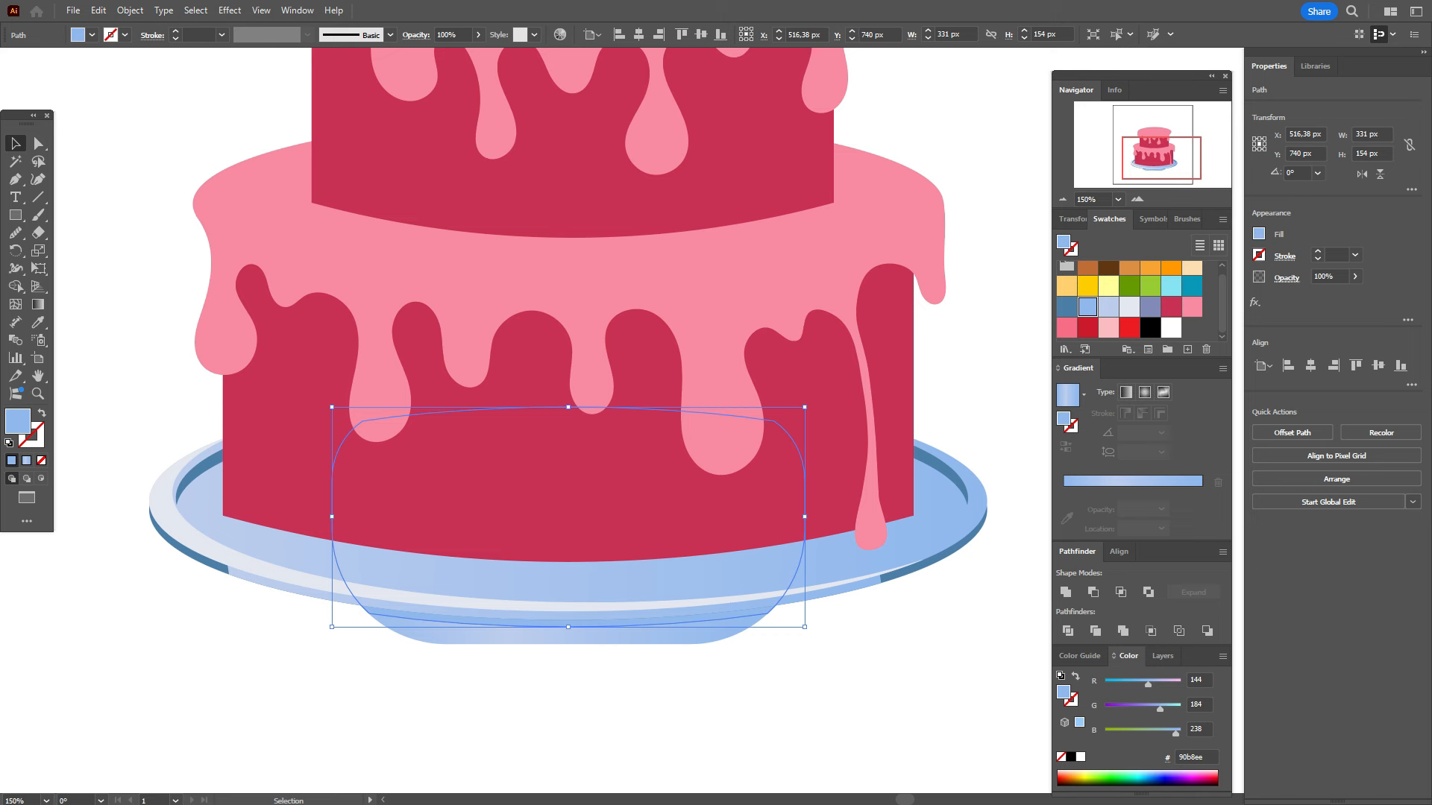
click(1286, 278)
click(1167, 305)
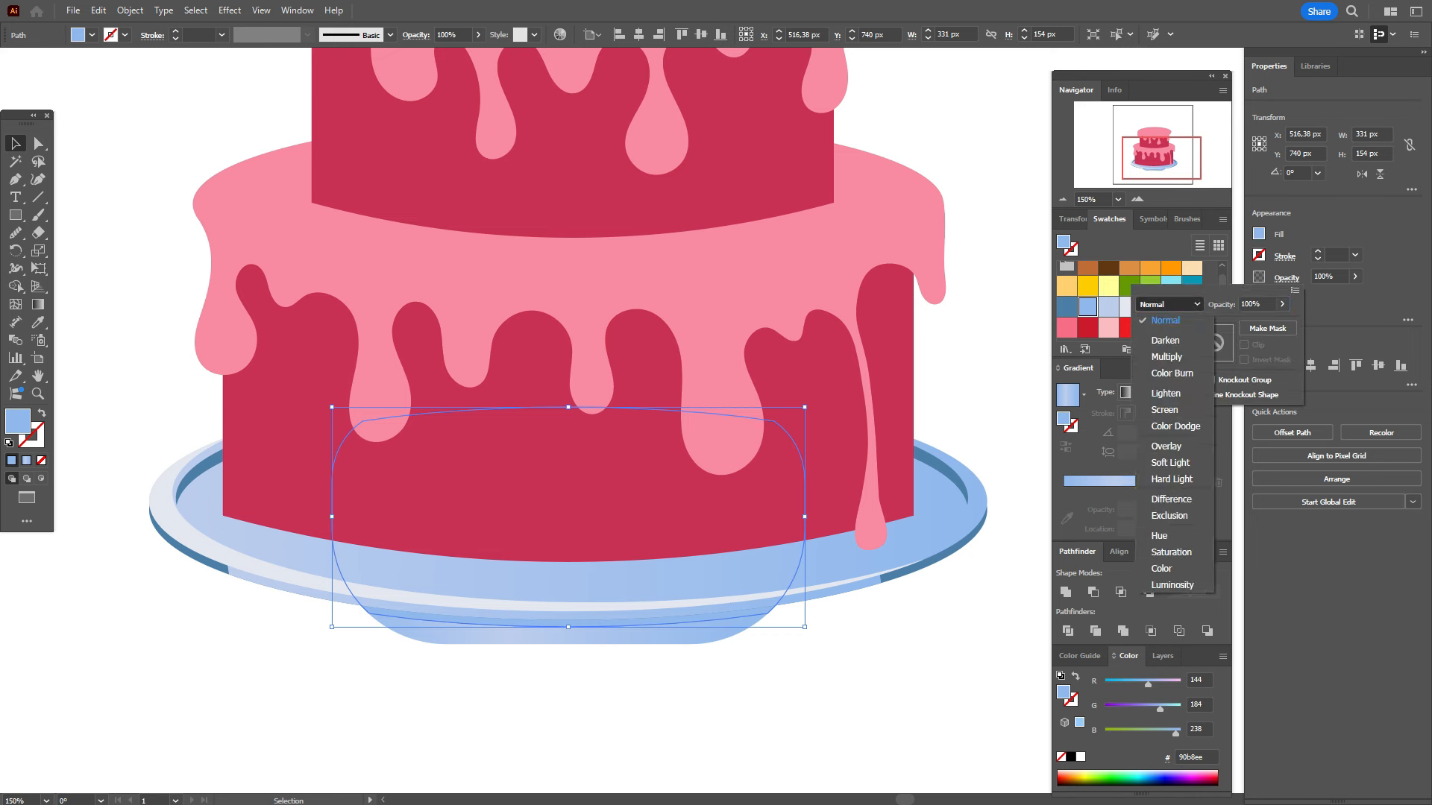
click(1156, 357)
key(Escape)
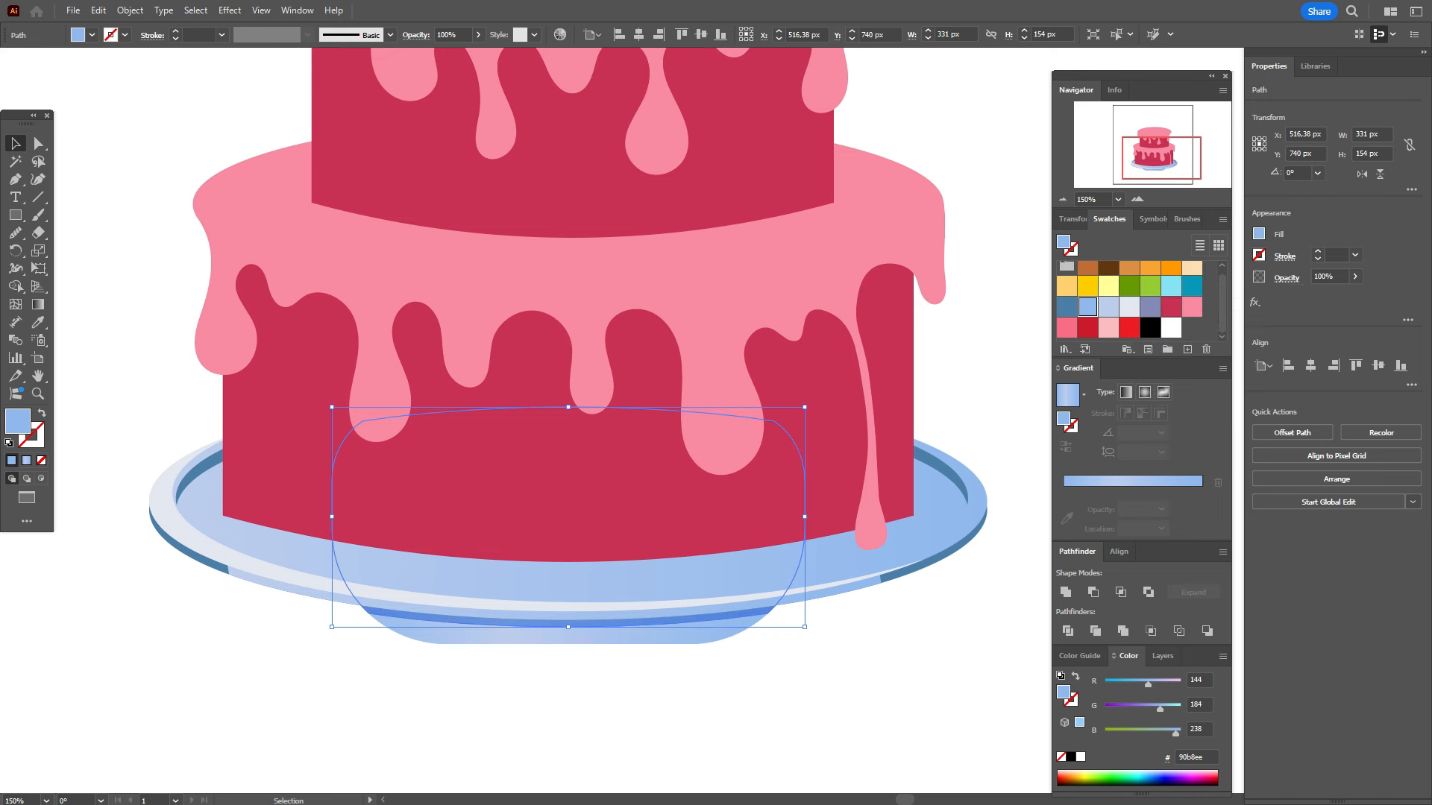
Step: Duplicate the plate base in place and move the copy 3 px up and 4 px to the left
key(ctrl+shift+a)
click(568, 635)
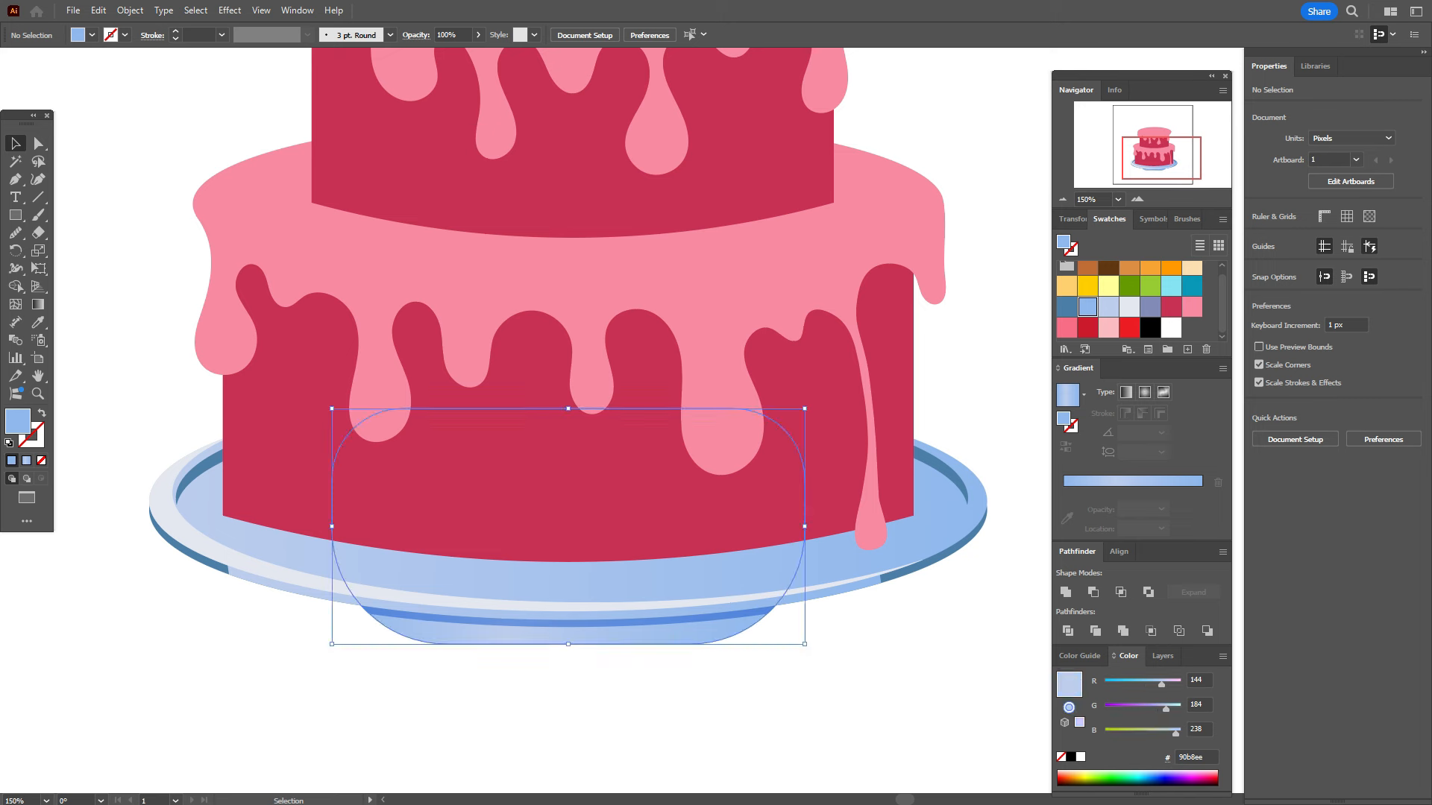
key(Down)
key(Up)
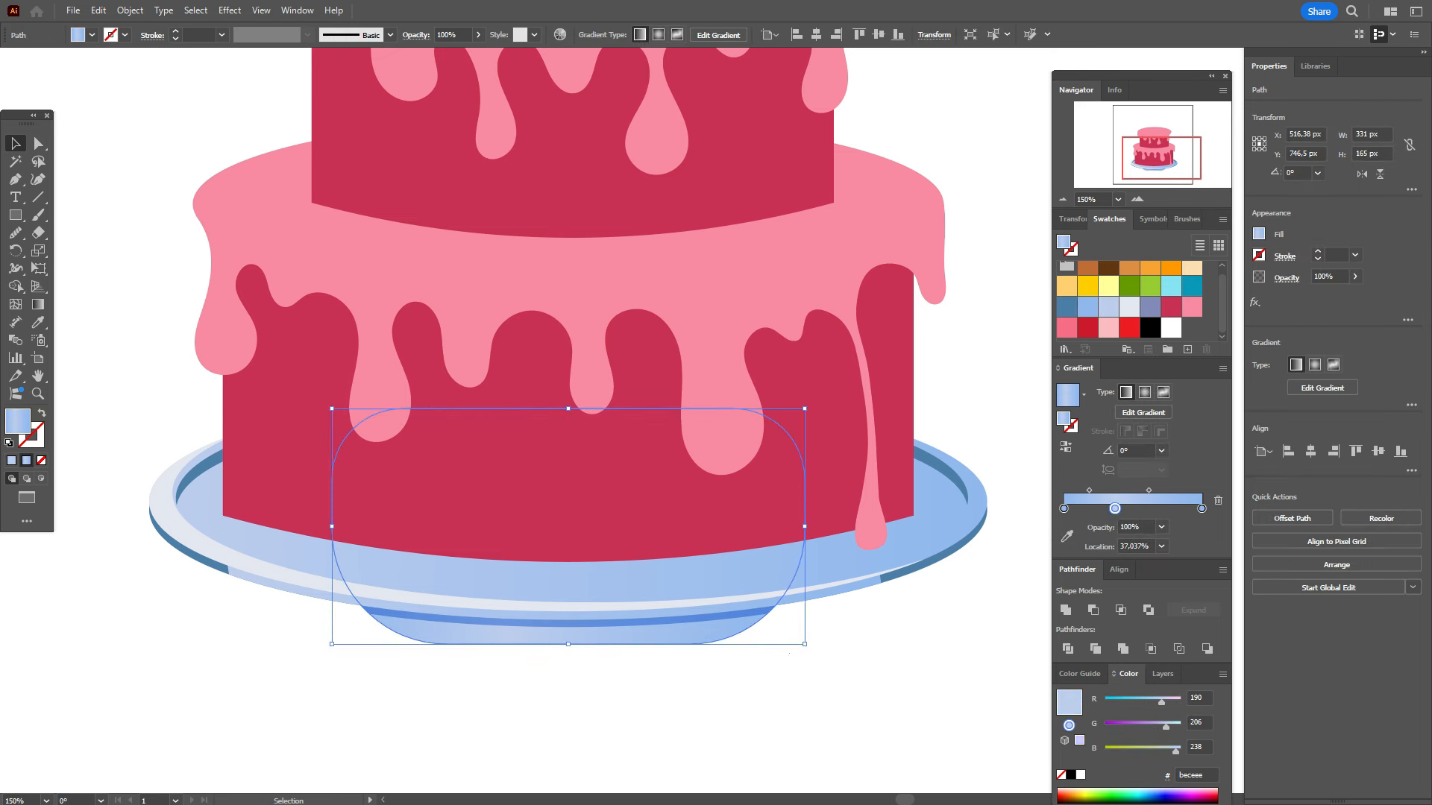
key(a)
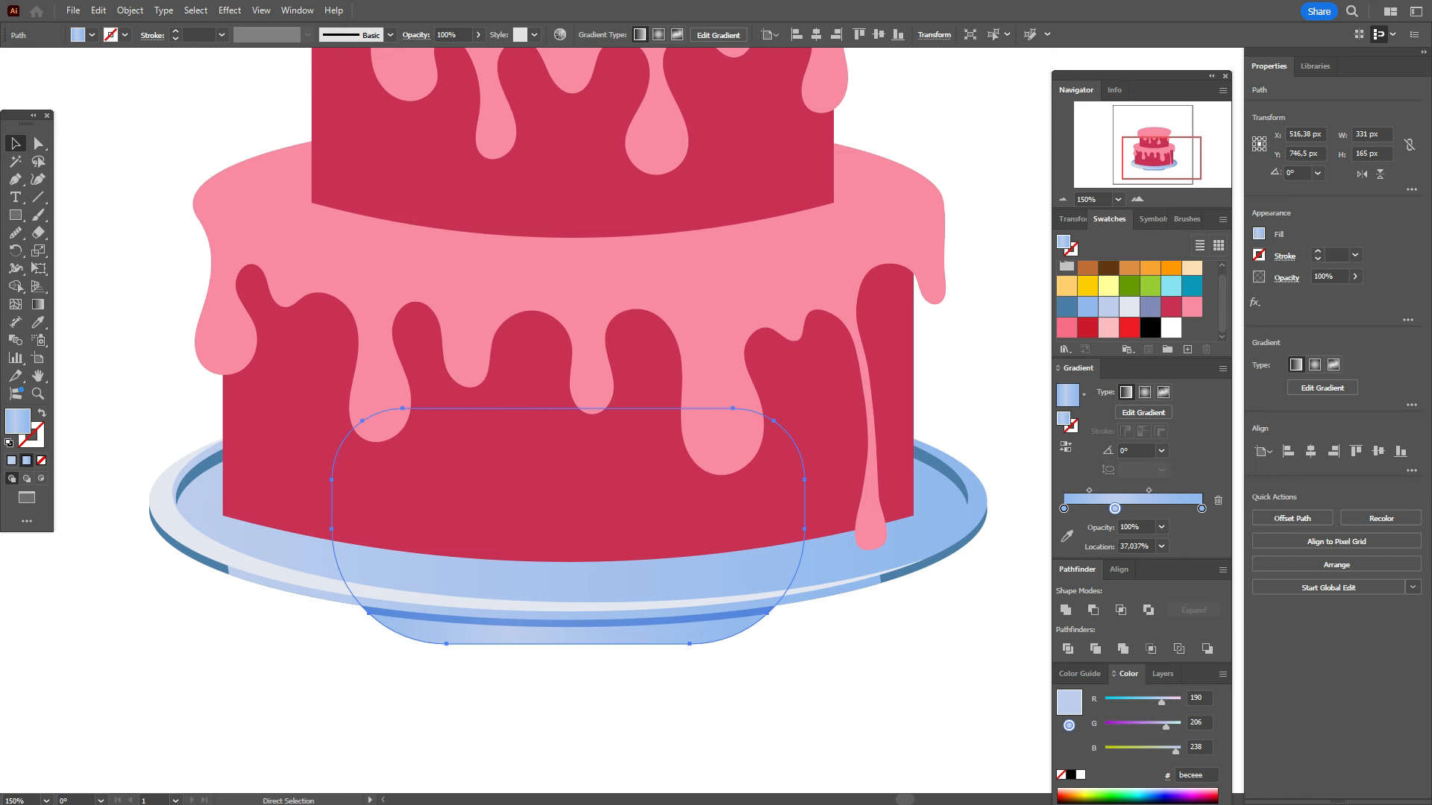
key(v)
key(Up)
key(Up)
key(Up)
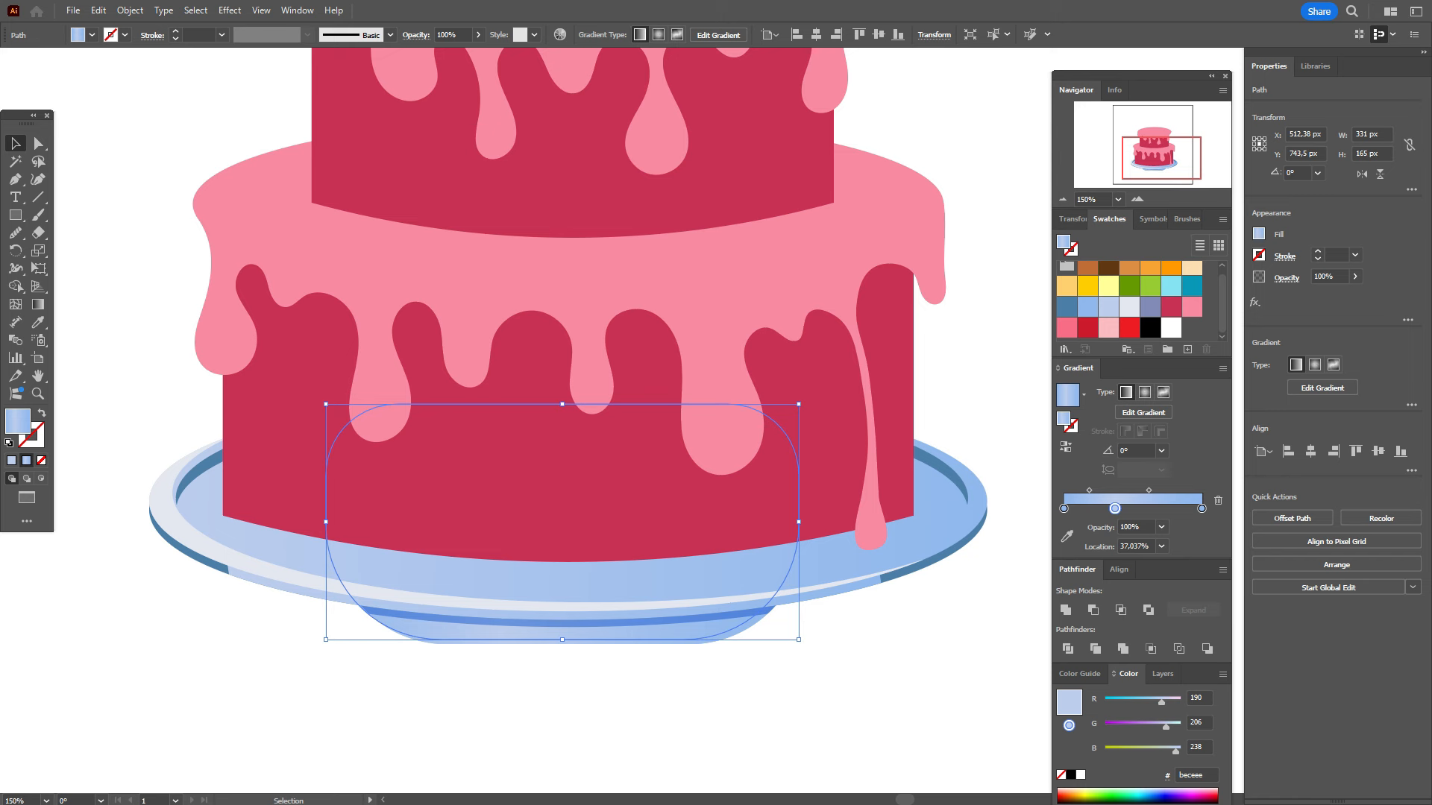
Step: Subtract the shifted copy from a duplicate of the plate base to leave a crescent along its lower right edge
click(562, 642)
shift+click(562, 632)
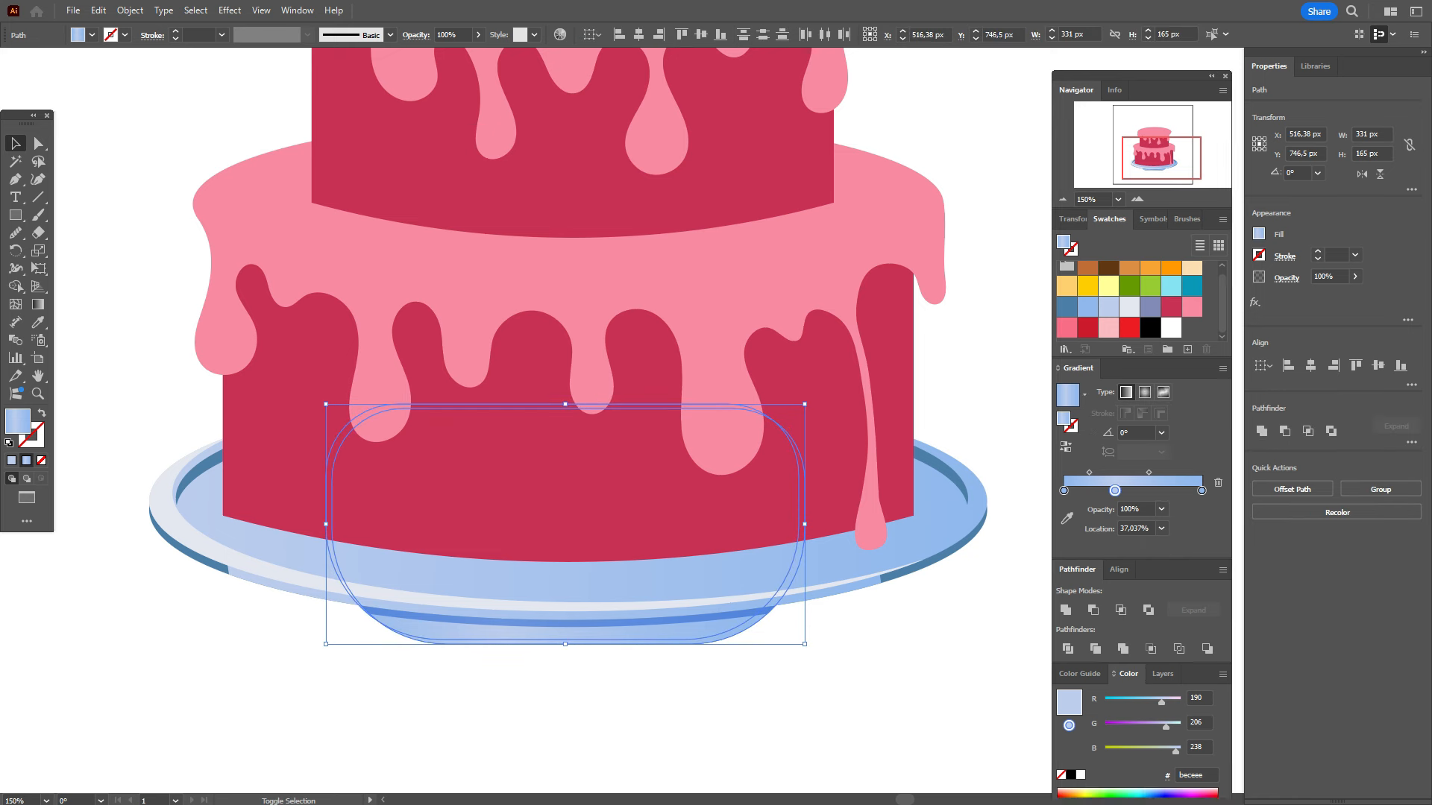
click(1307, 431)
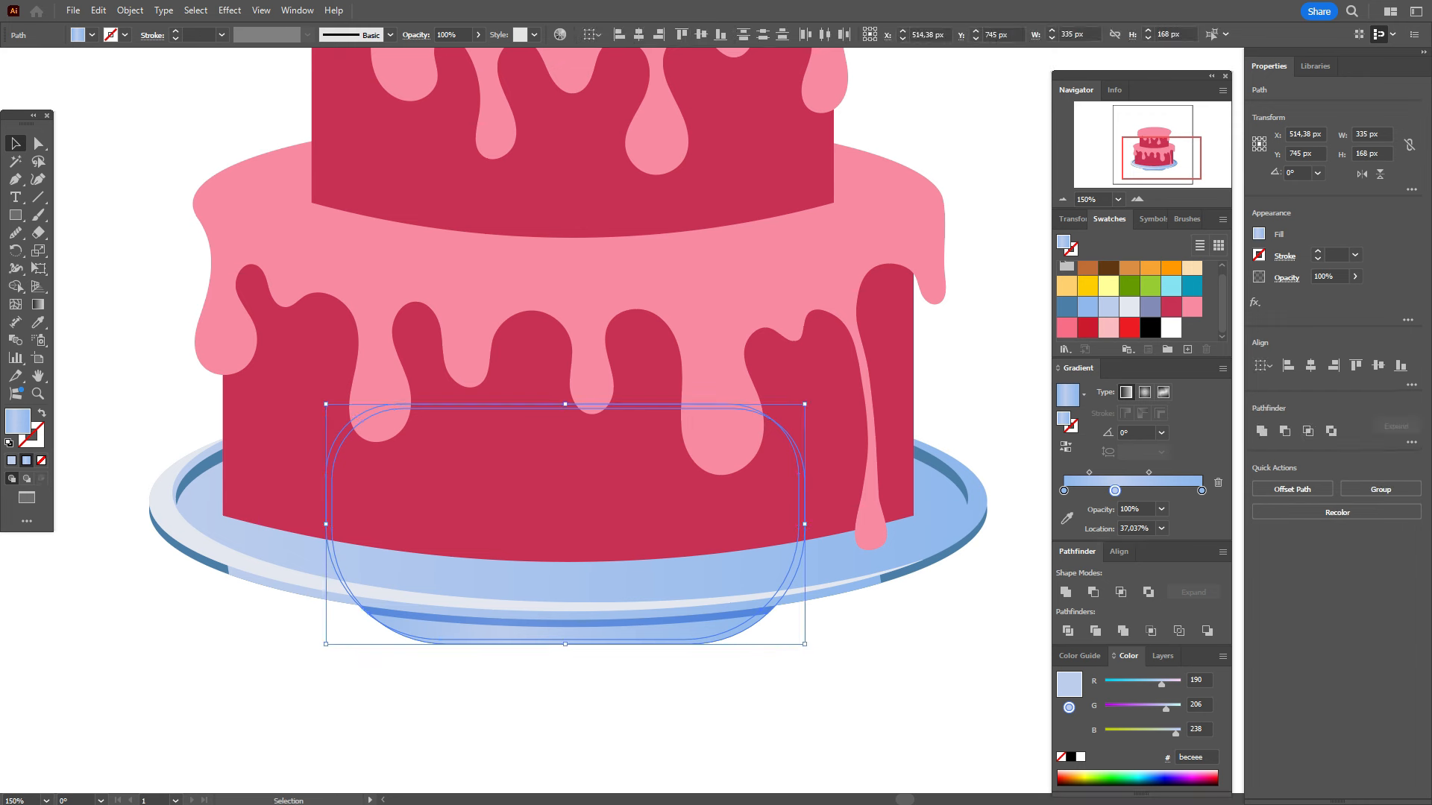
key(ctrl+z)
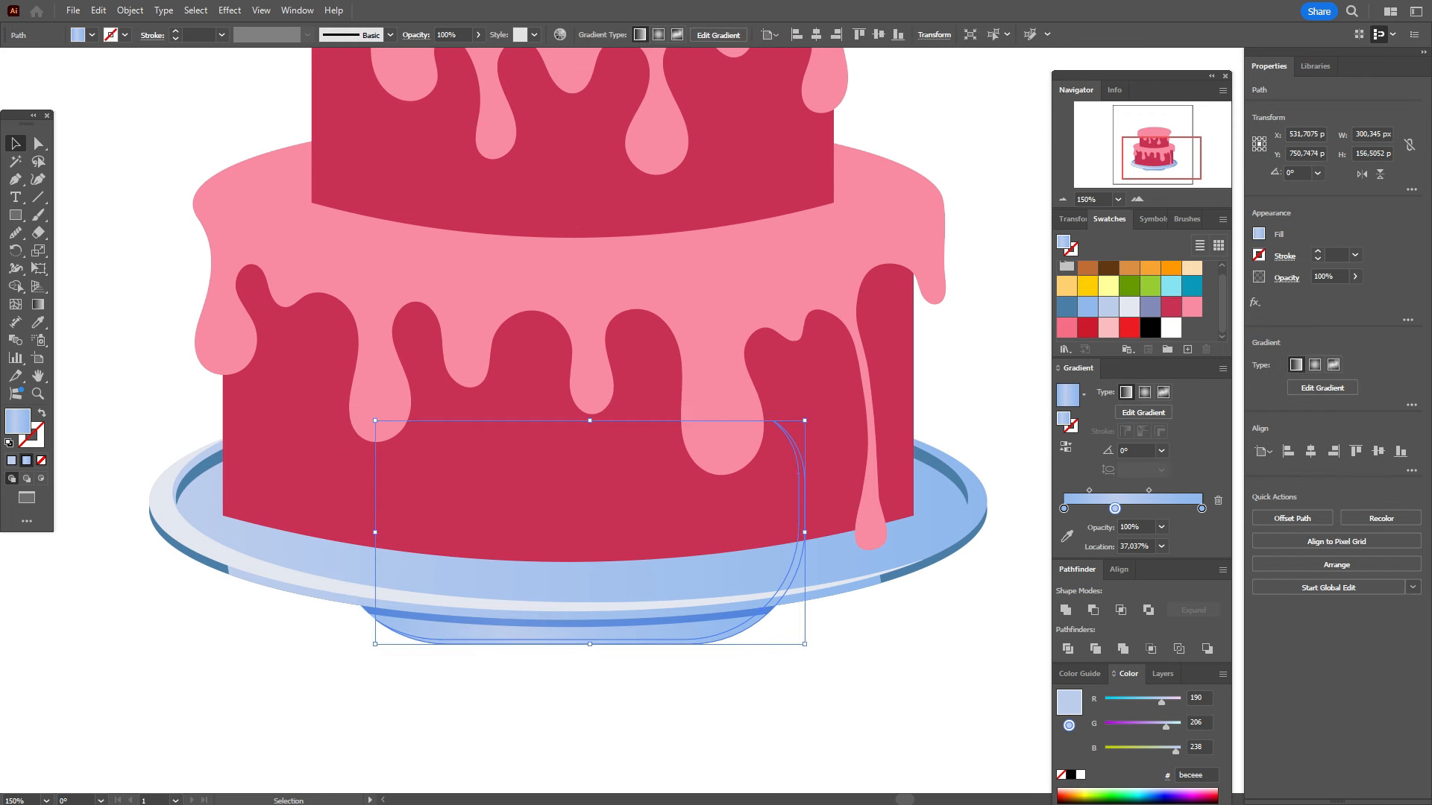
Step: Fill the crescent on the plate base with light blue #90b8ee and set its blending mode to Multiply
click(1088, 306)
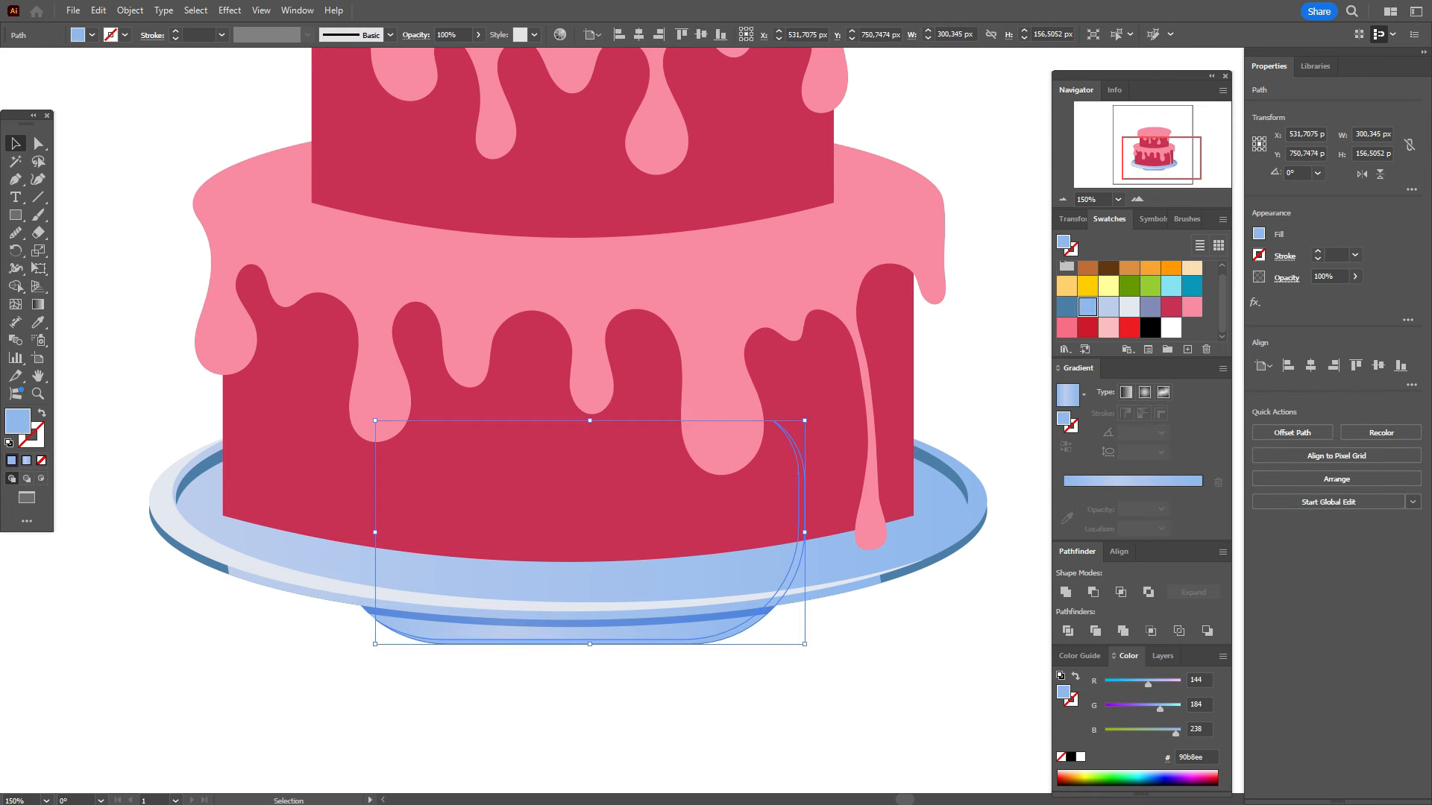
click(1286, 277)
click(1169, 304)
click(1154, 358)
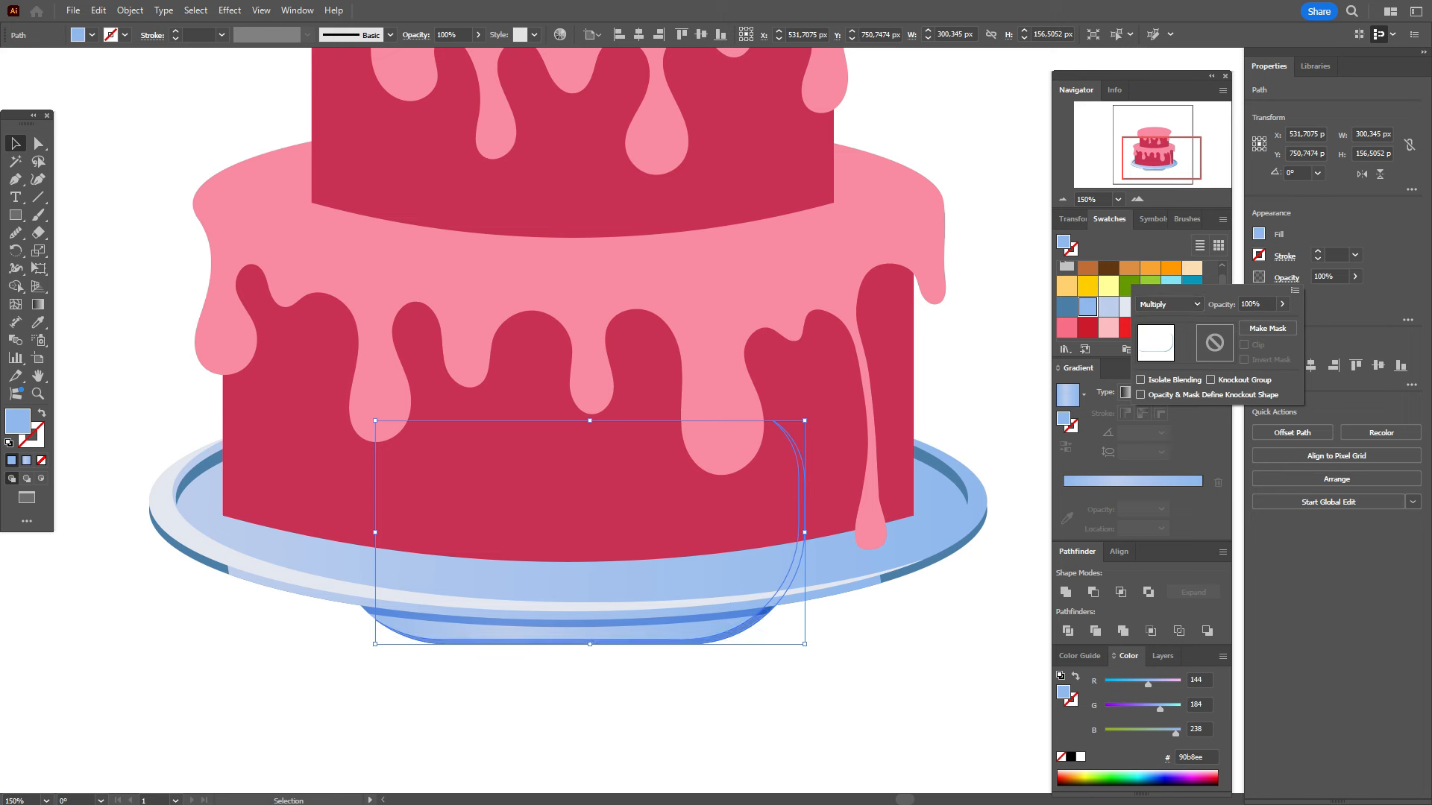
key(Escape)
key(ctrl+shift+a)
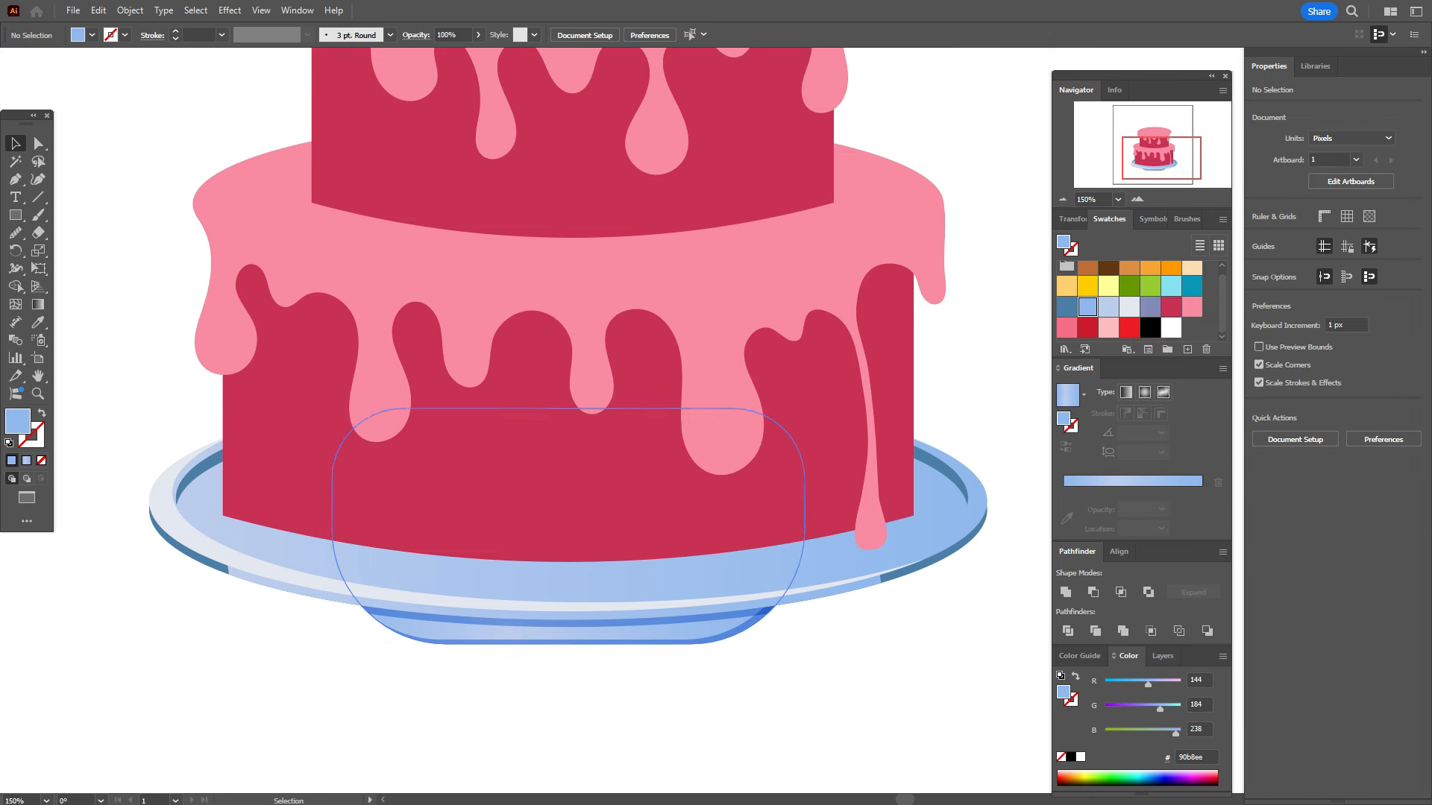
Step: Duplicate the gradient plate base in place and set the copy's blending mode to Multiply
click(566, 632)
key(ctrl+c)
key(ctrl+f)
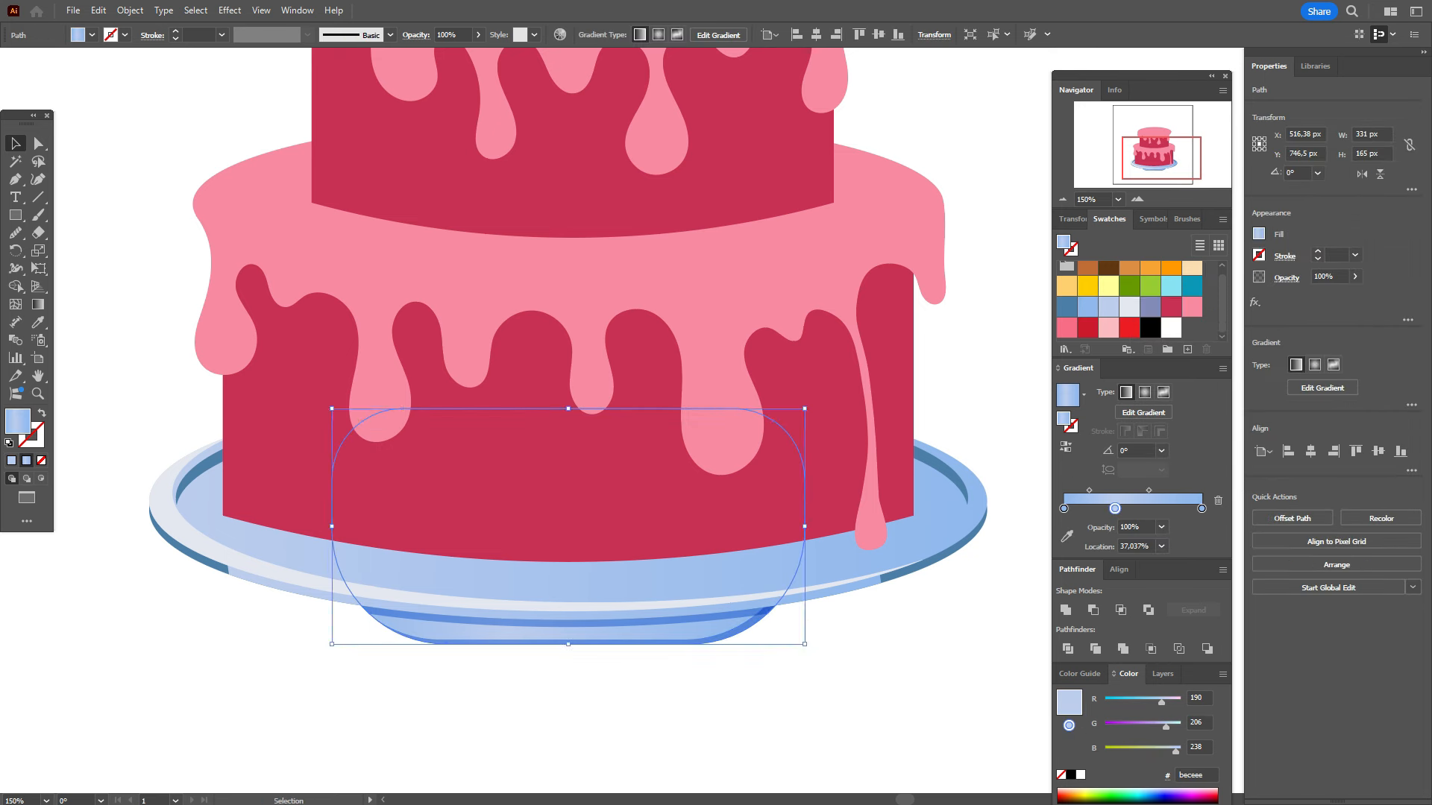
click(1286, 277)
click(1167, 304)
click(1163, 370)
key(Escape)
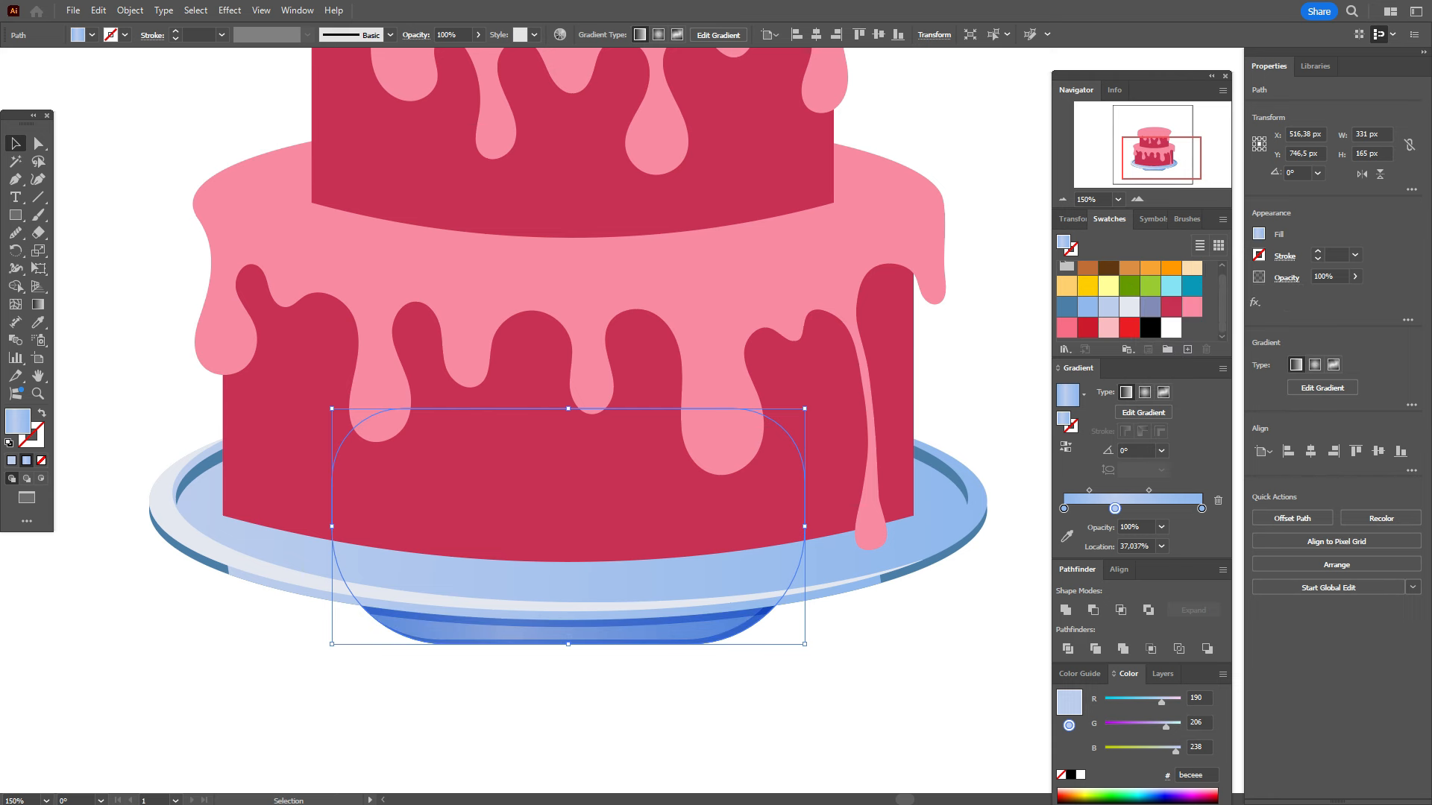
key(ctrl+shift+a)
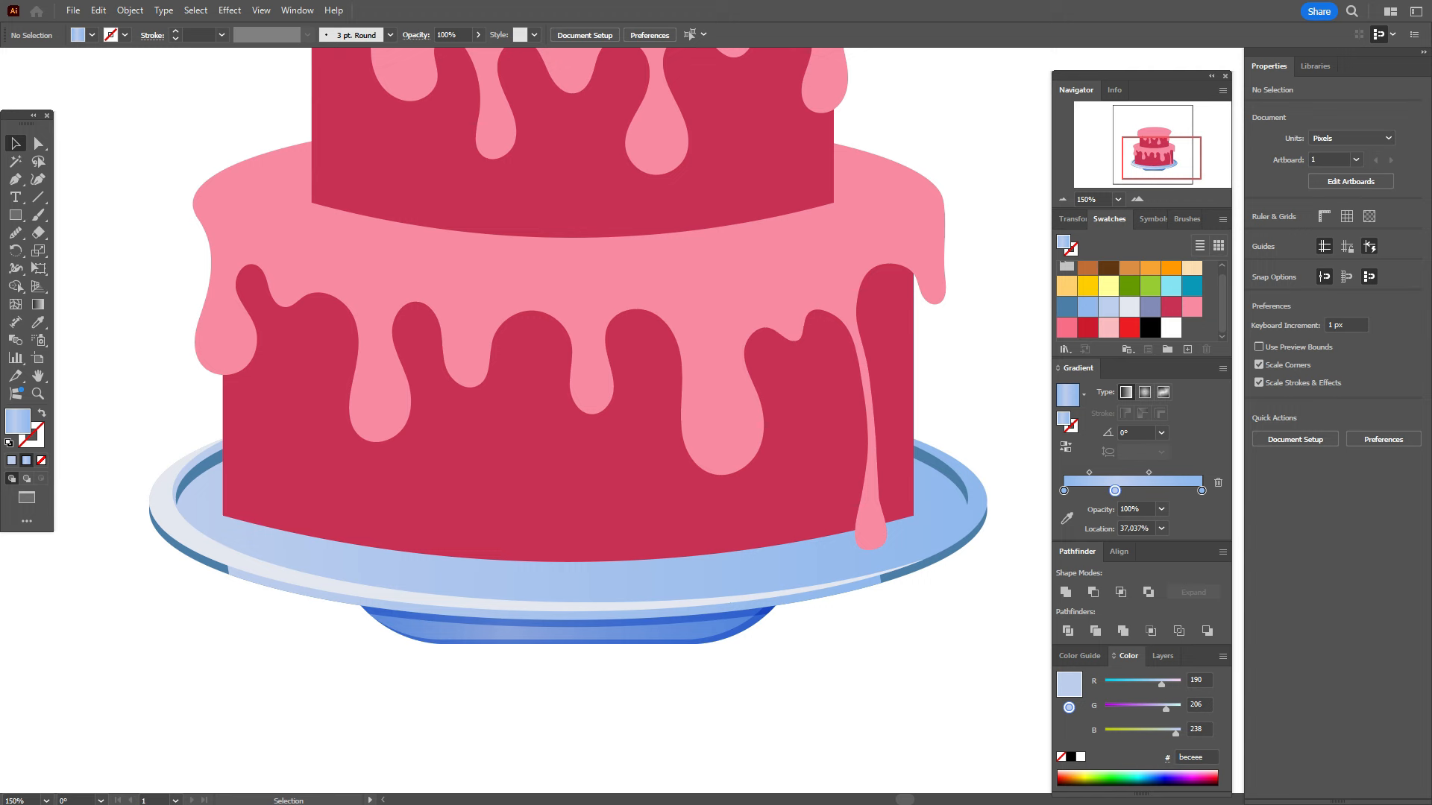
Step: Move the corner anchors of the shadow beneath the plate outward to the base's edges and adjust its lower curve
click(568, 623)
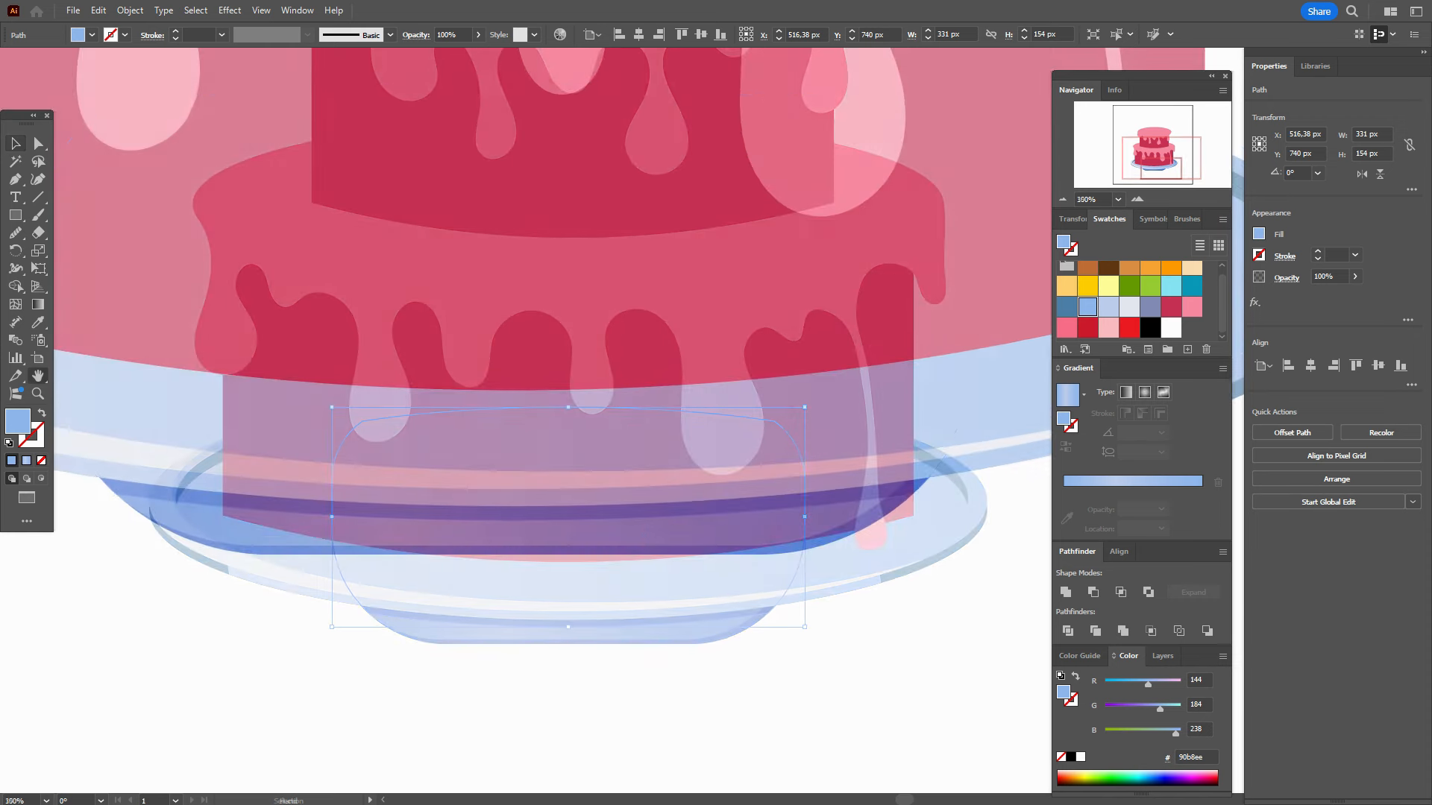
key(a)
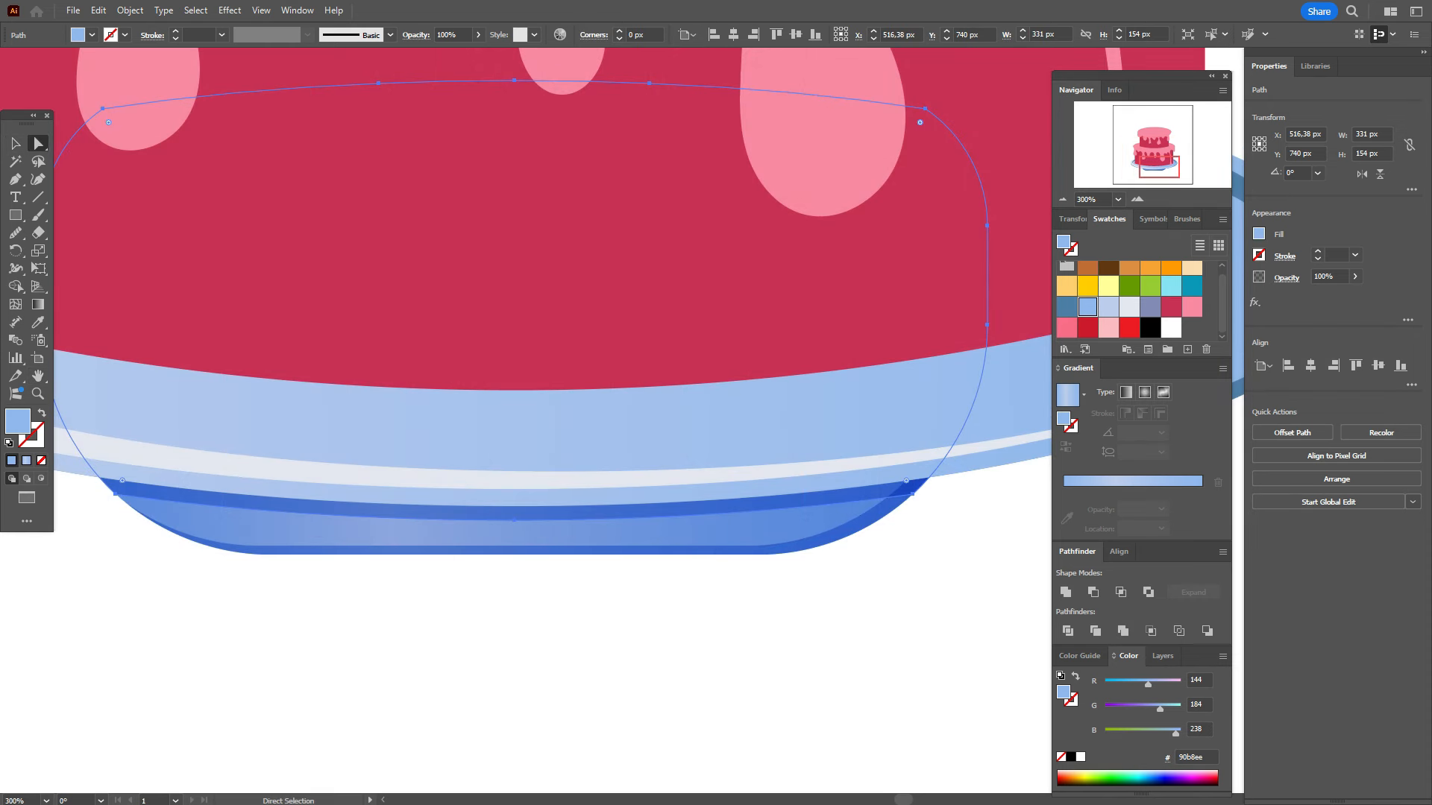
drag(116, 494, 100, 482)
drag(912, 494, 926, 479)
click(38, 179)
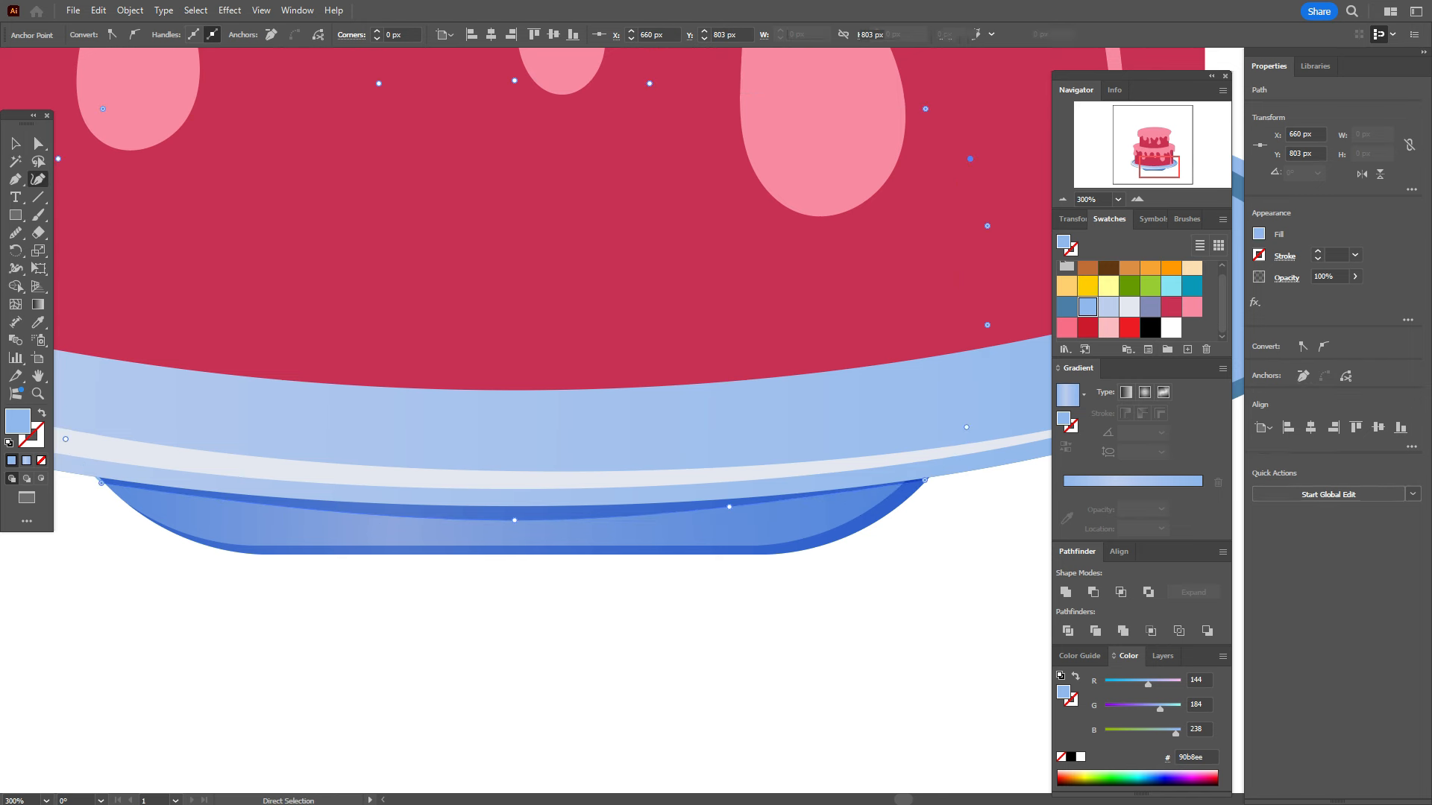
drag(514, 520, 513, 520)
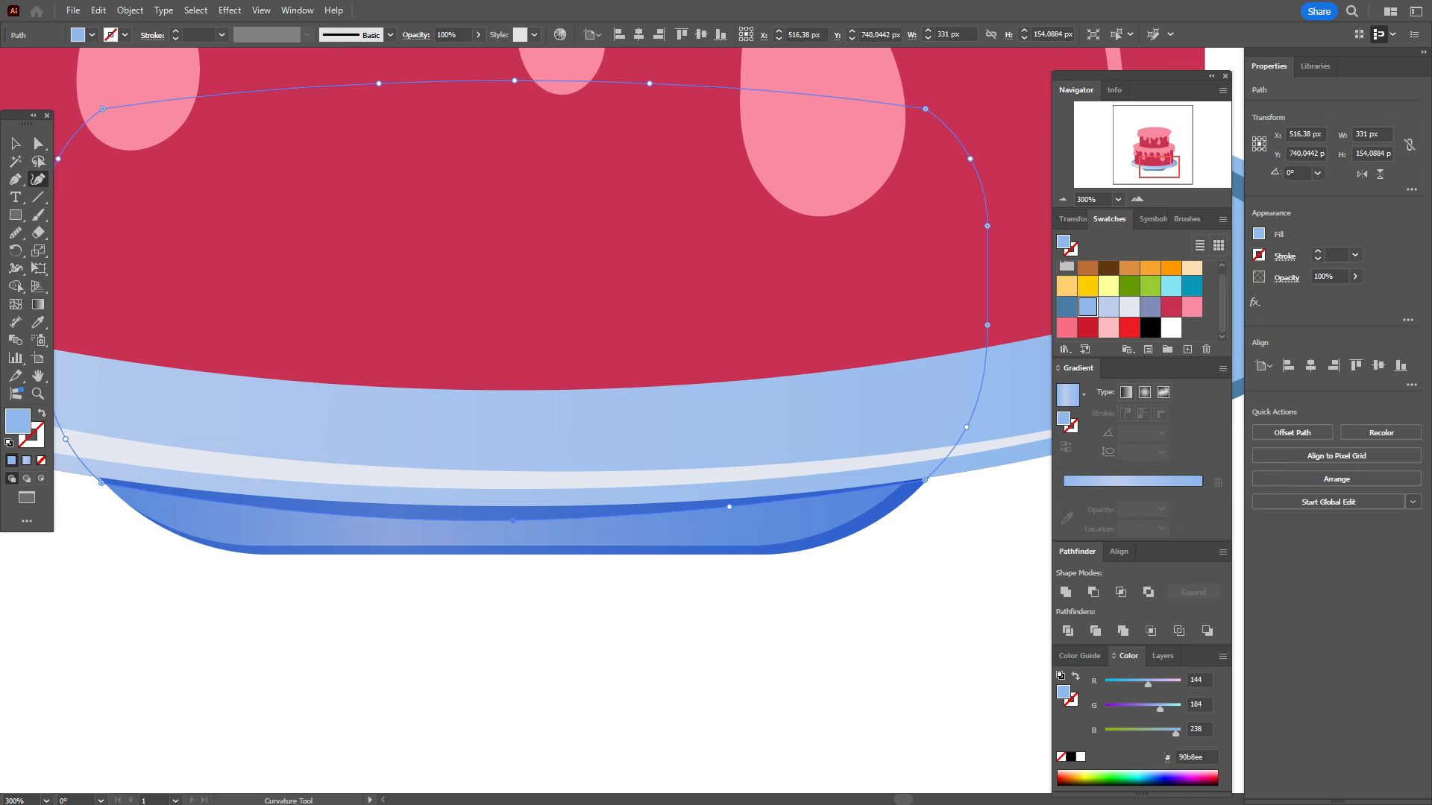
Step: Examine both ends of the shadow beneath the plate where they meet the edge of the base
key(v)
key(ctrl+shift+a)
click(513, 535)
shift+click(513, 513)
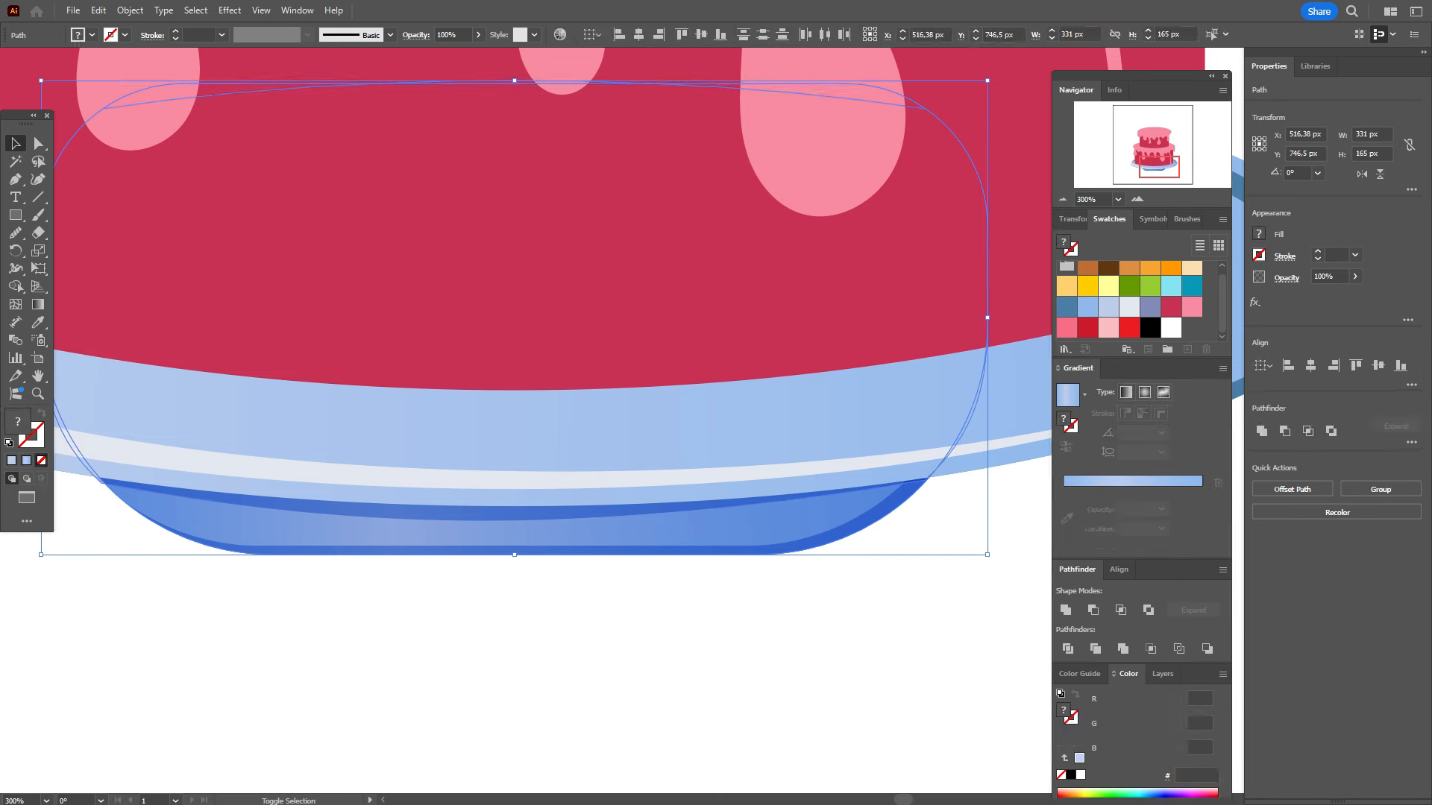
key(z)
click(179, 506)
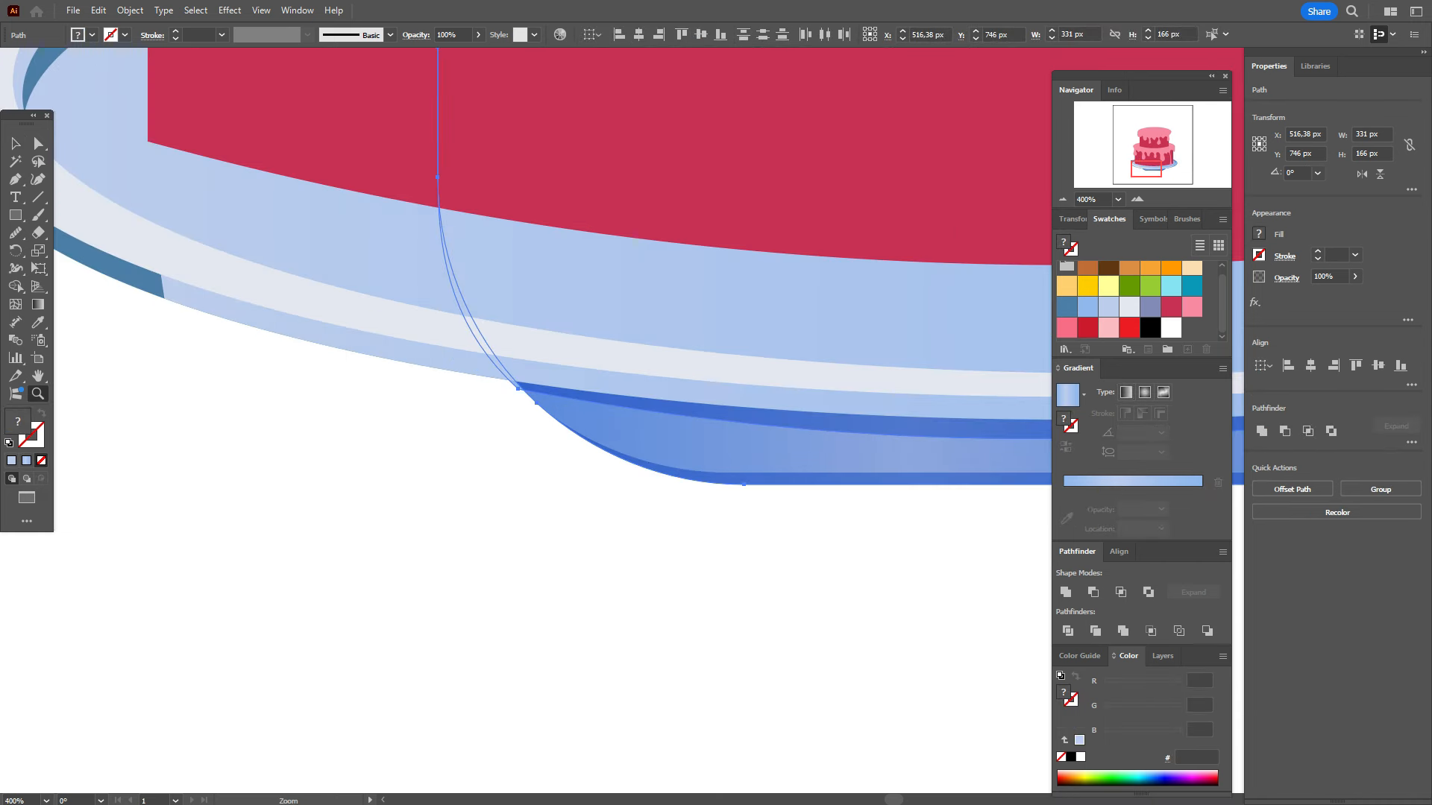
click(612, 435)
click(594, 385)
click(593, 385)
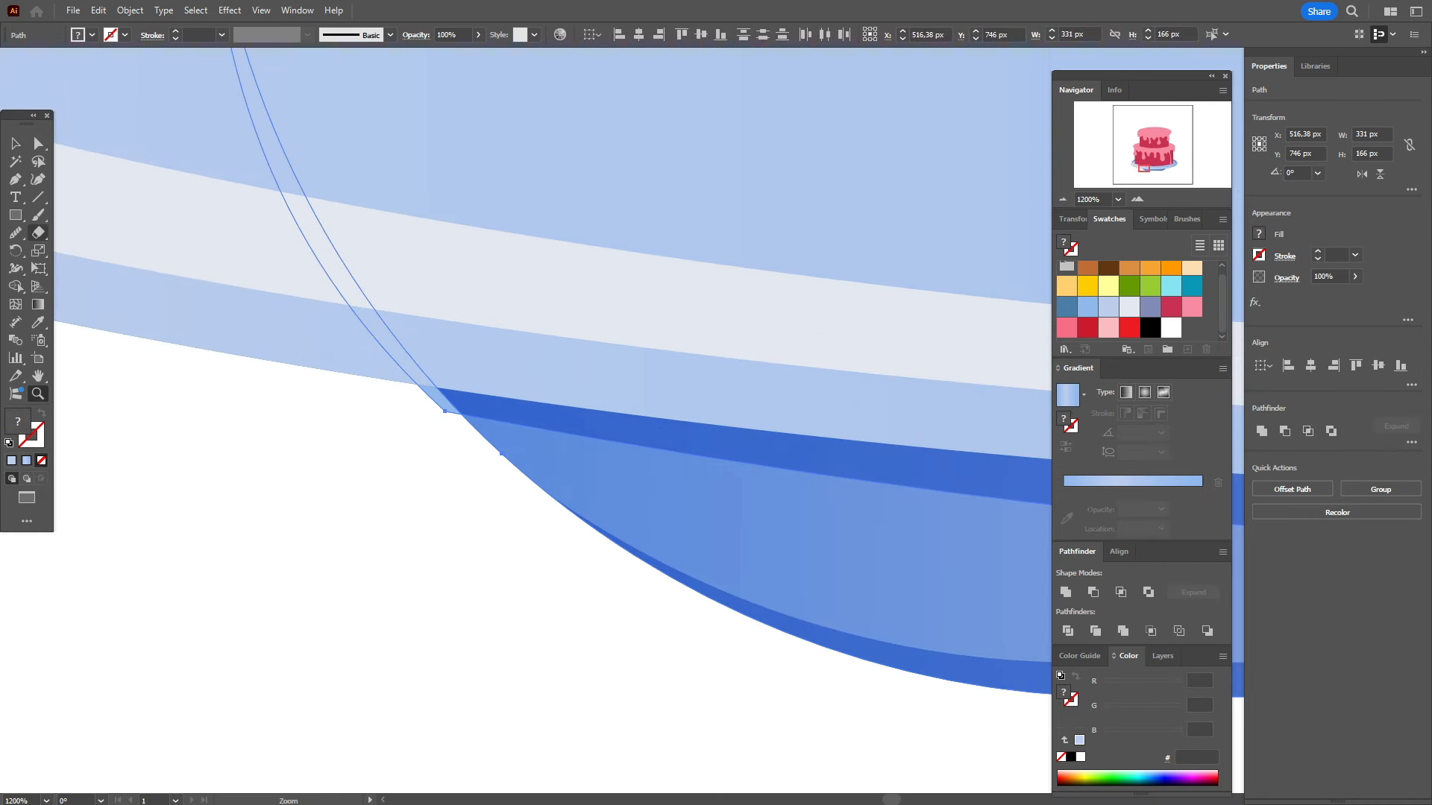
click(16, 286)
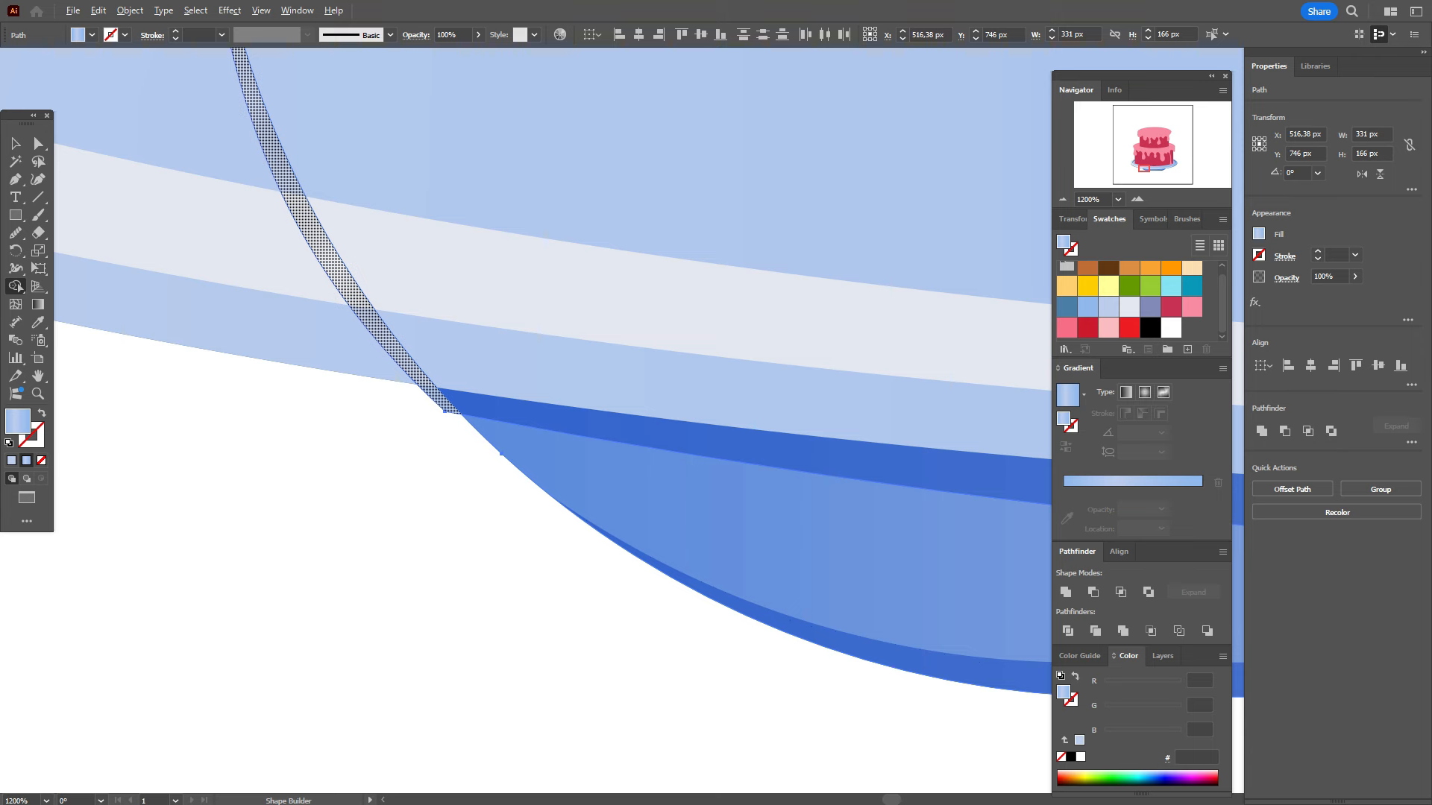
key(space)
drag(970, 448, 261, 447)
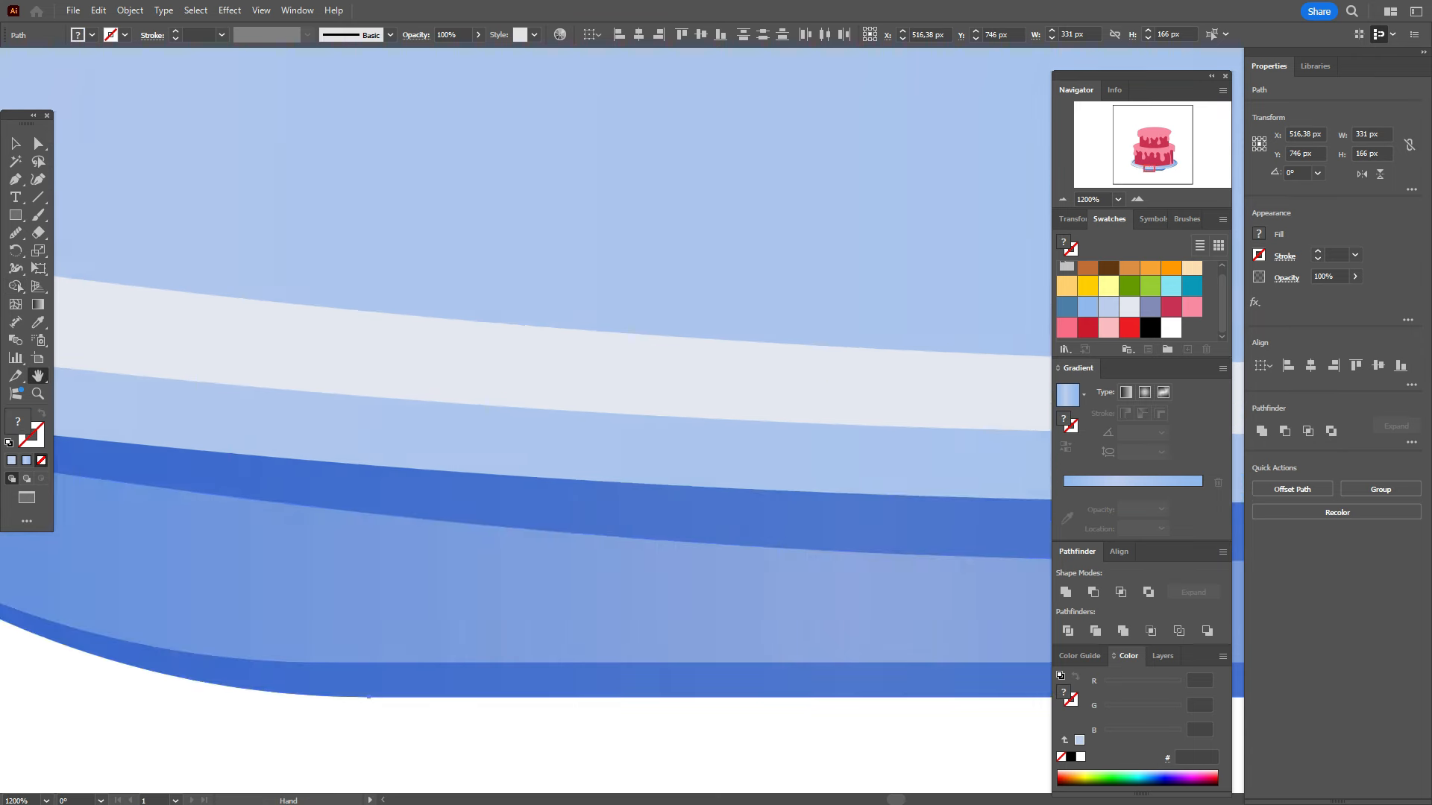
drag(820, 448, 299, 377)
drag(820, 417, 298, 446)
drag(746, 417, 283, 469)
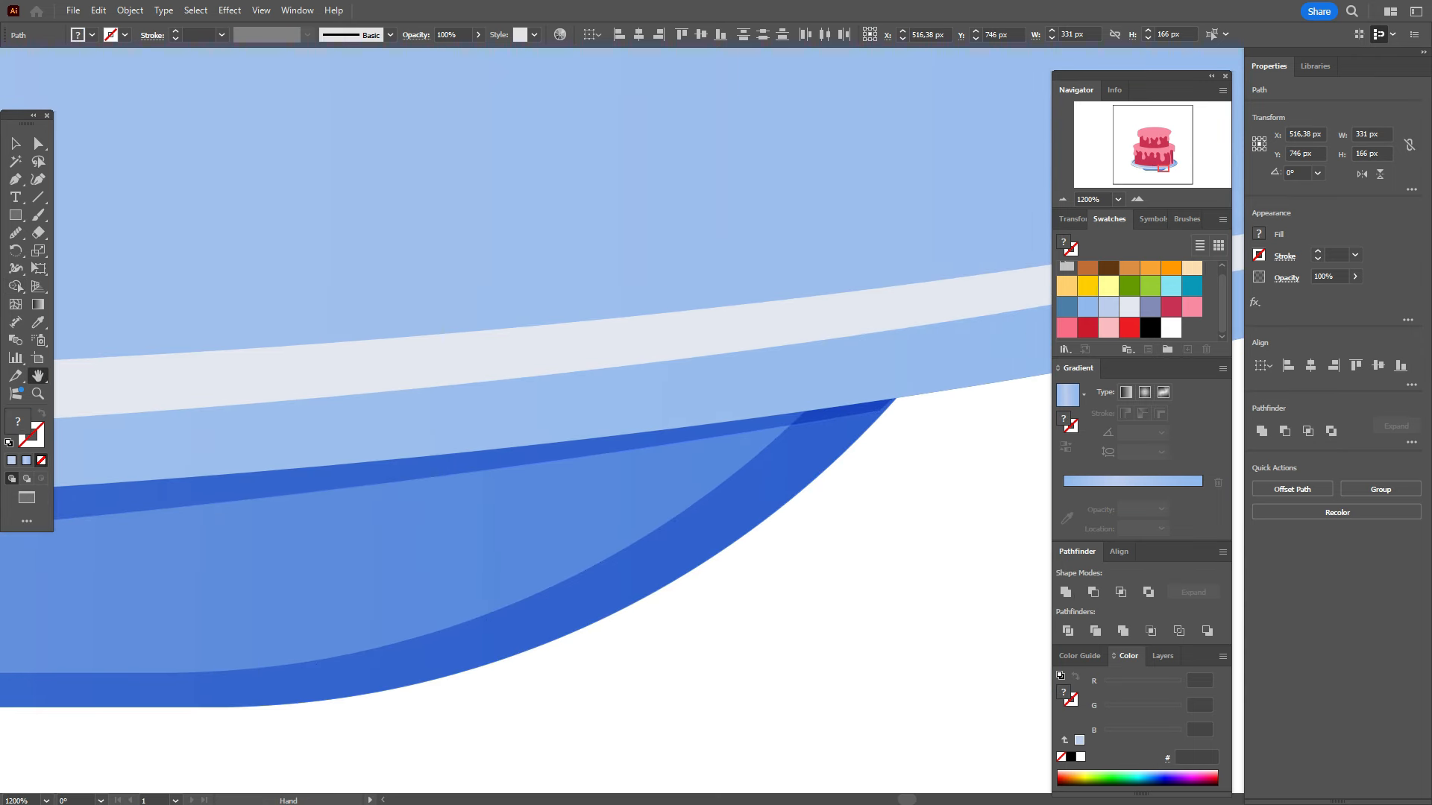
Step: Move the shadow's right corner anchor 1 px outward and trim the excess outside the plate base with the Shape Builder
click(38, 143)
key(ctrl+shift+a)
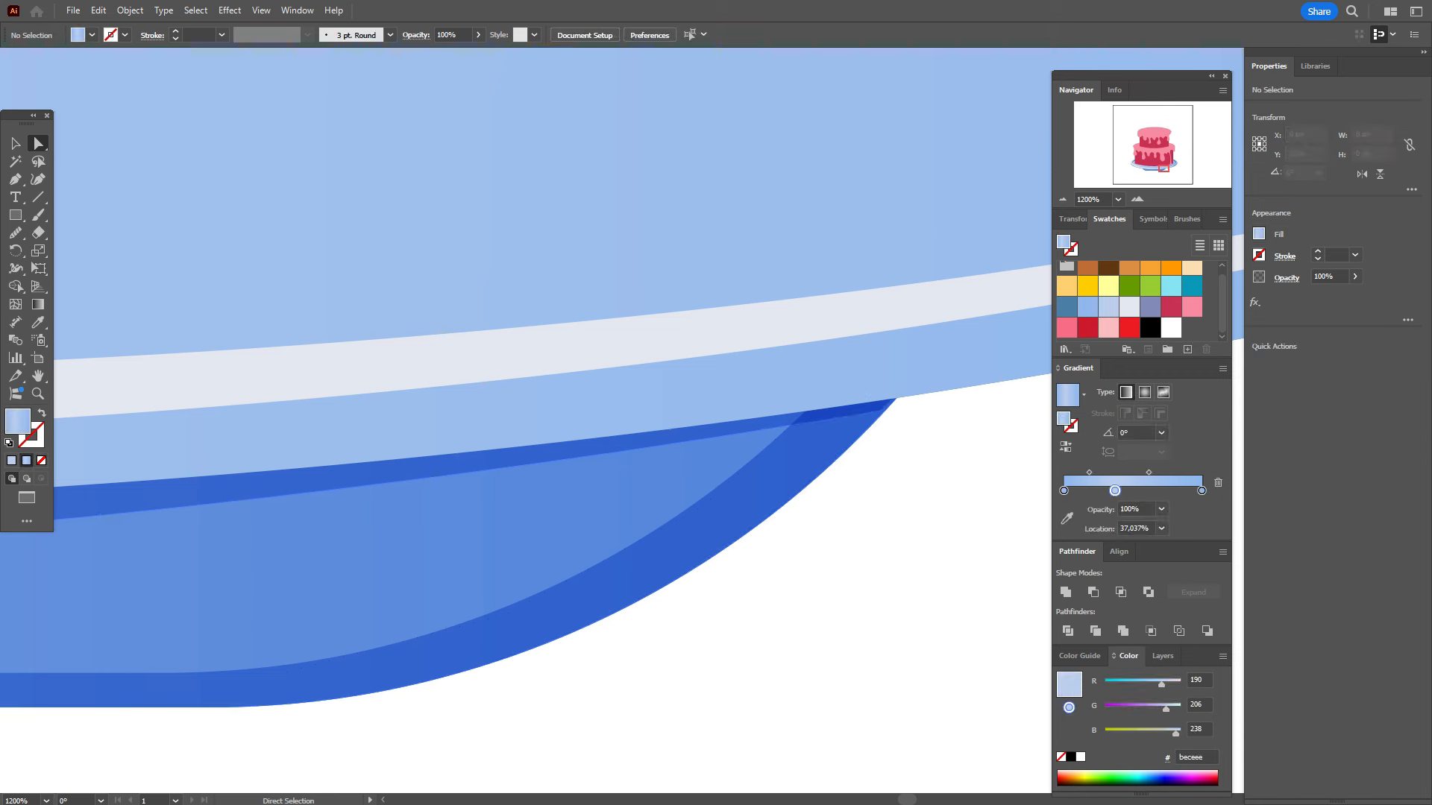
click(880, 410)
drag(879, 410, 891, 410)
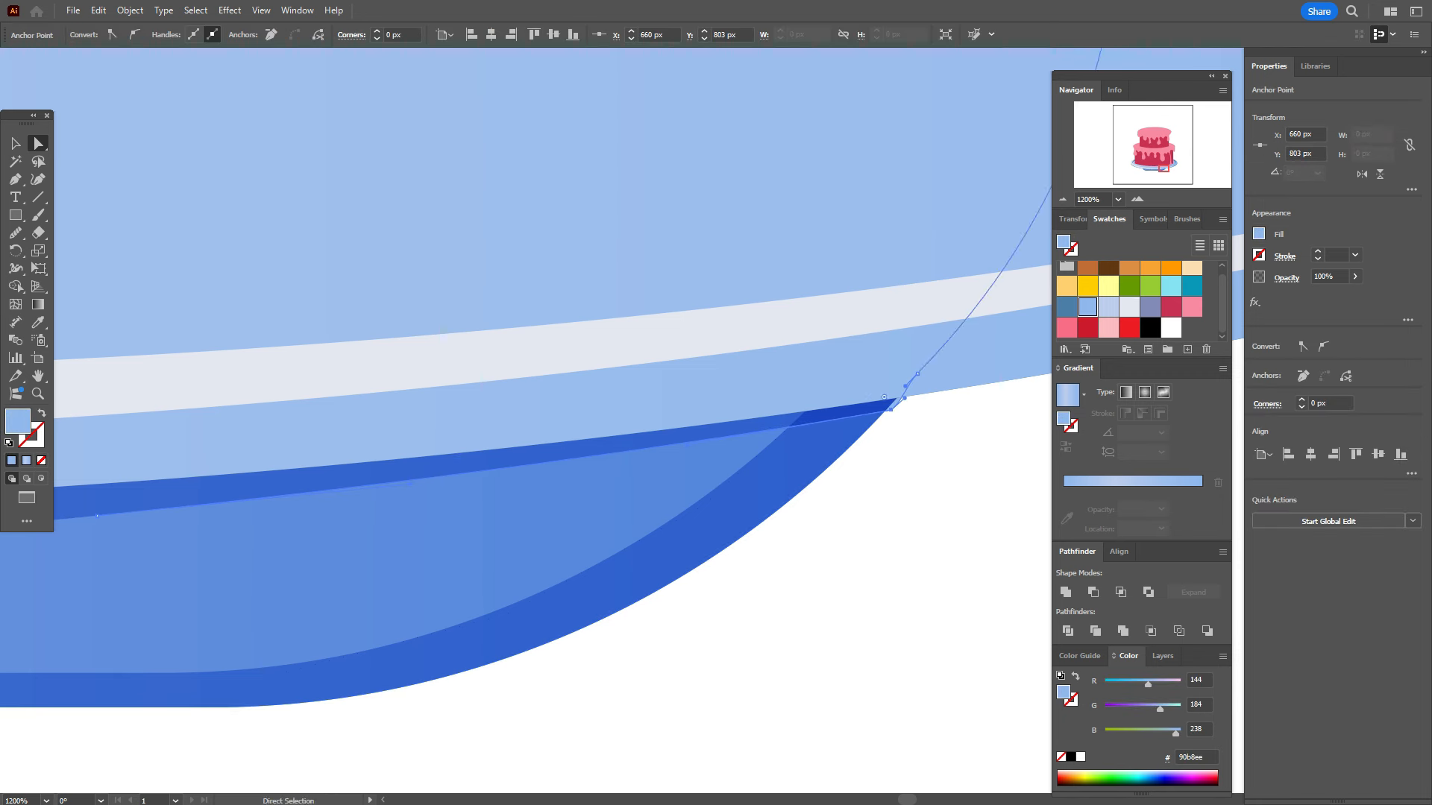
key(v)
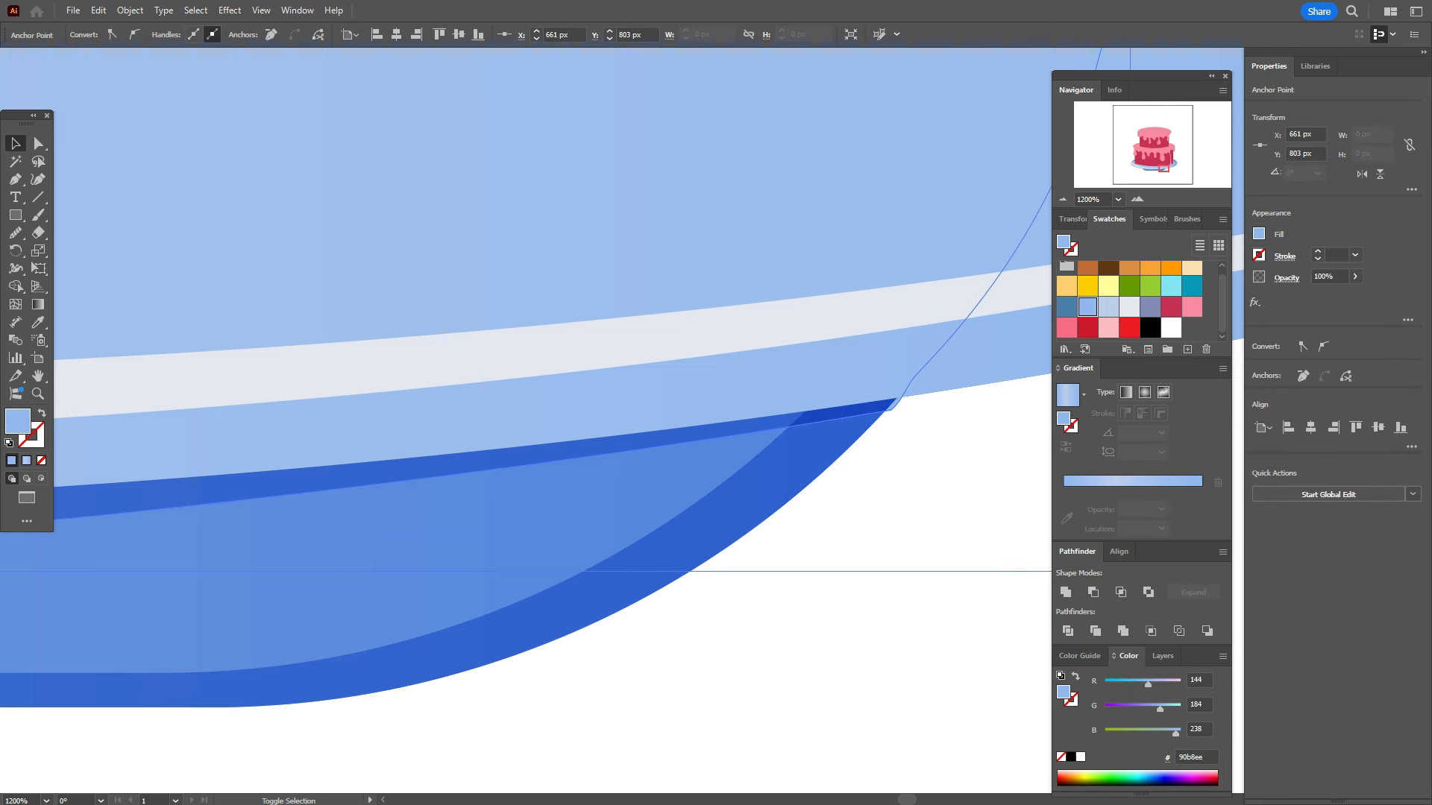
shift+click(671, 552)
click(15, 286)
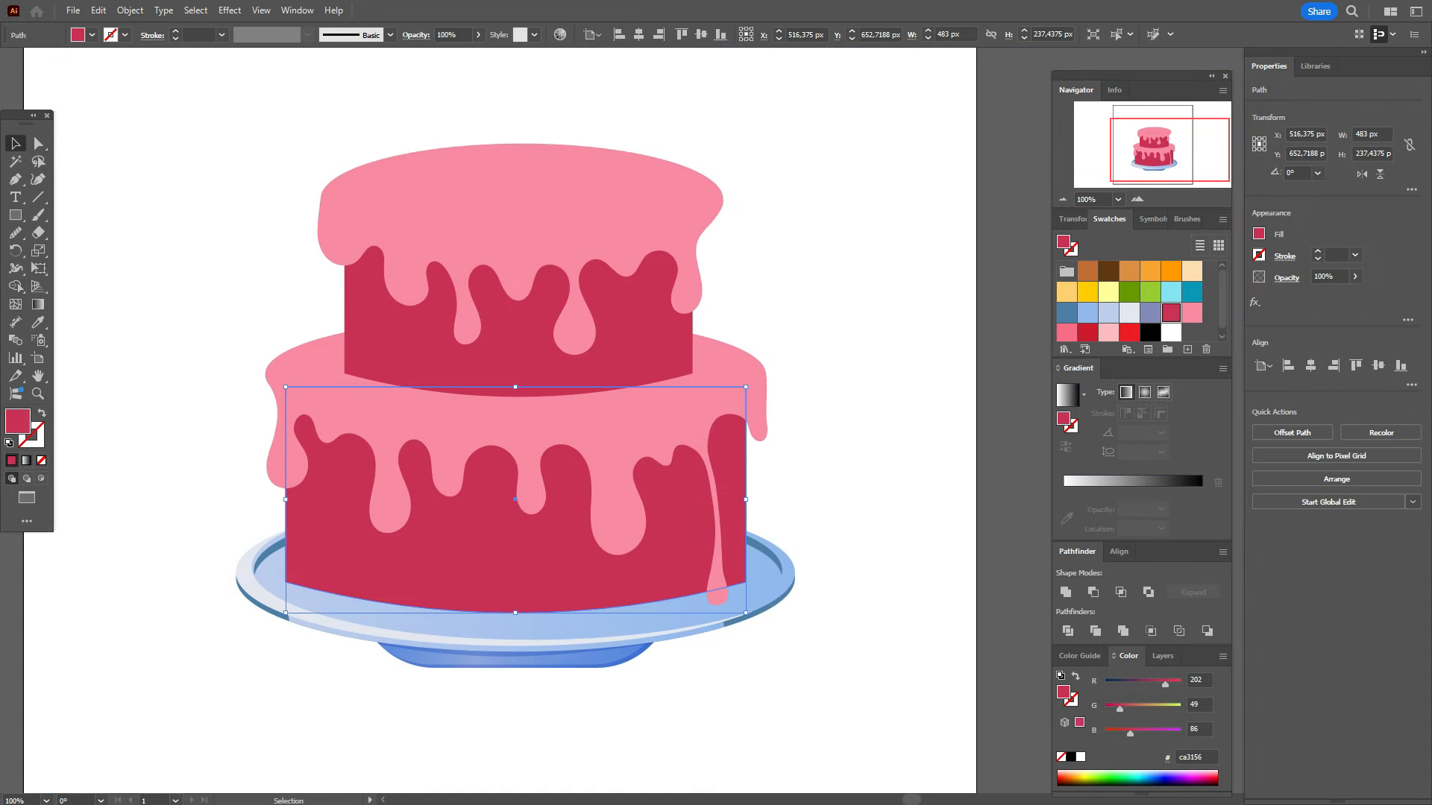
Step: Apply a linear gradient to the lower cake tier, starting with yellow #fed071 and adding a cream #fcdfb3 stop at about 19%
click(1126, 392)
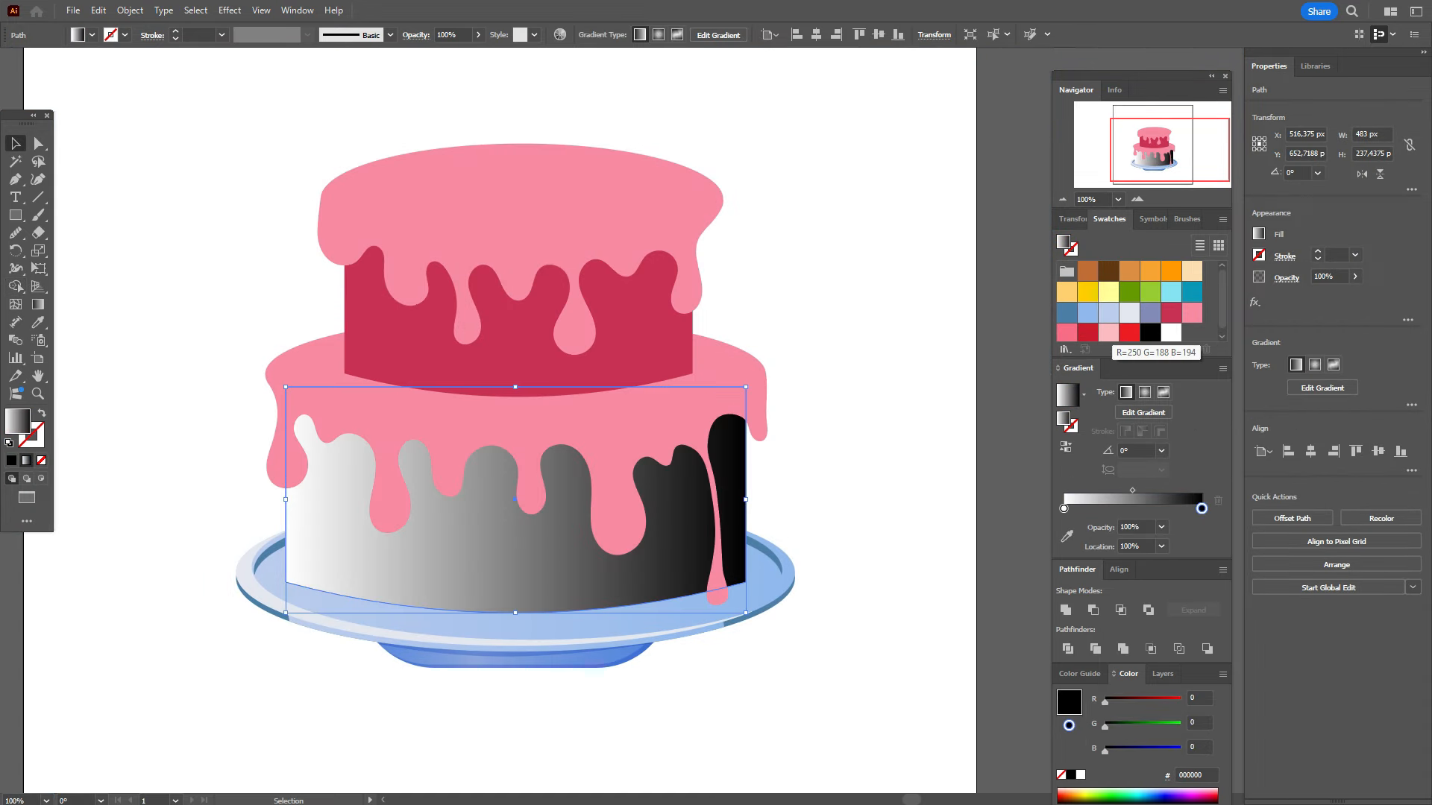
drag(1066, 292, 1064, 508)
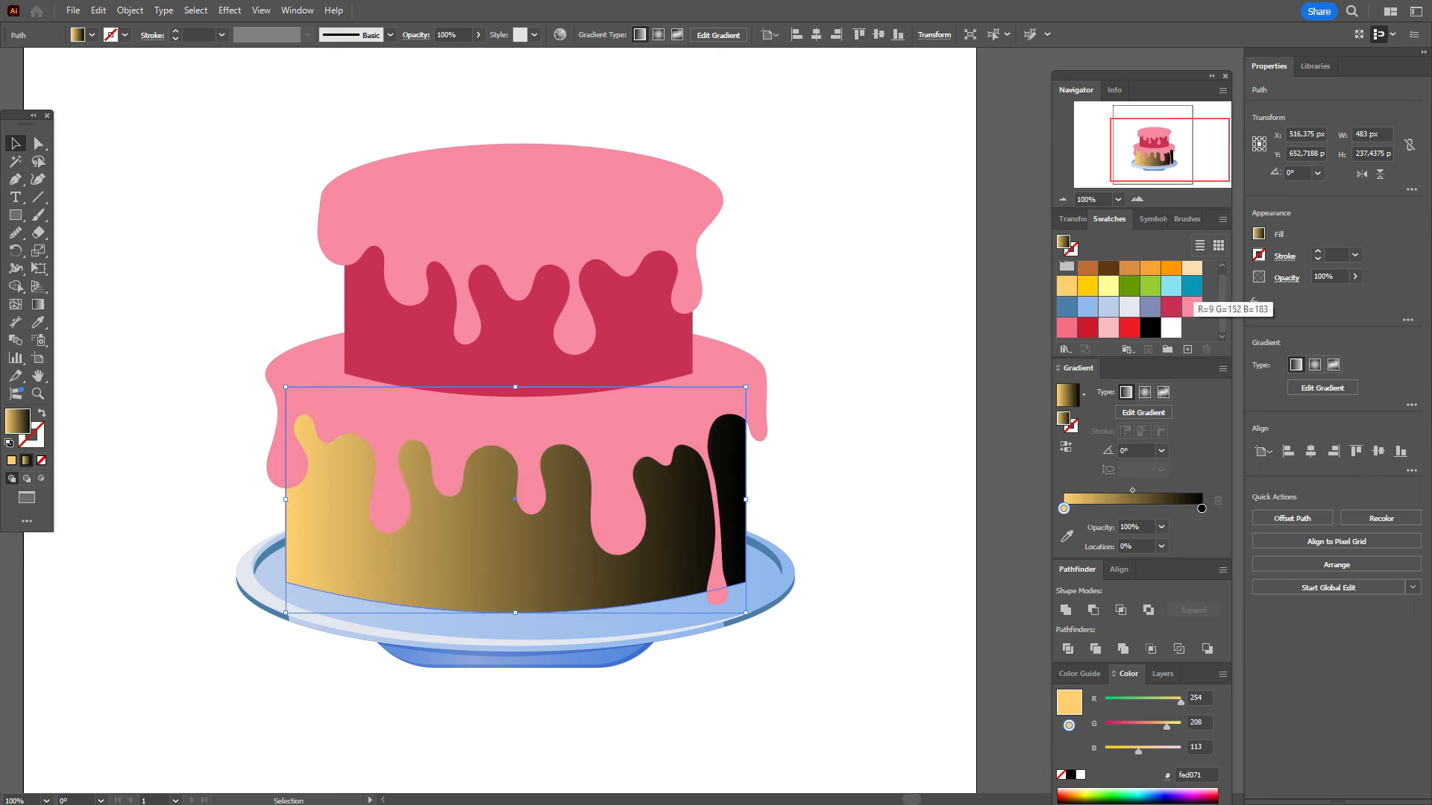
click(1192, 267)
drag(1192, 267, 1096, 501)
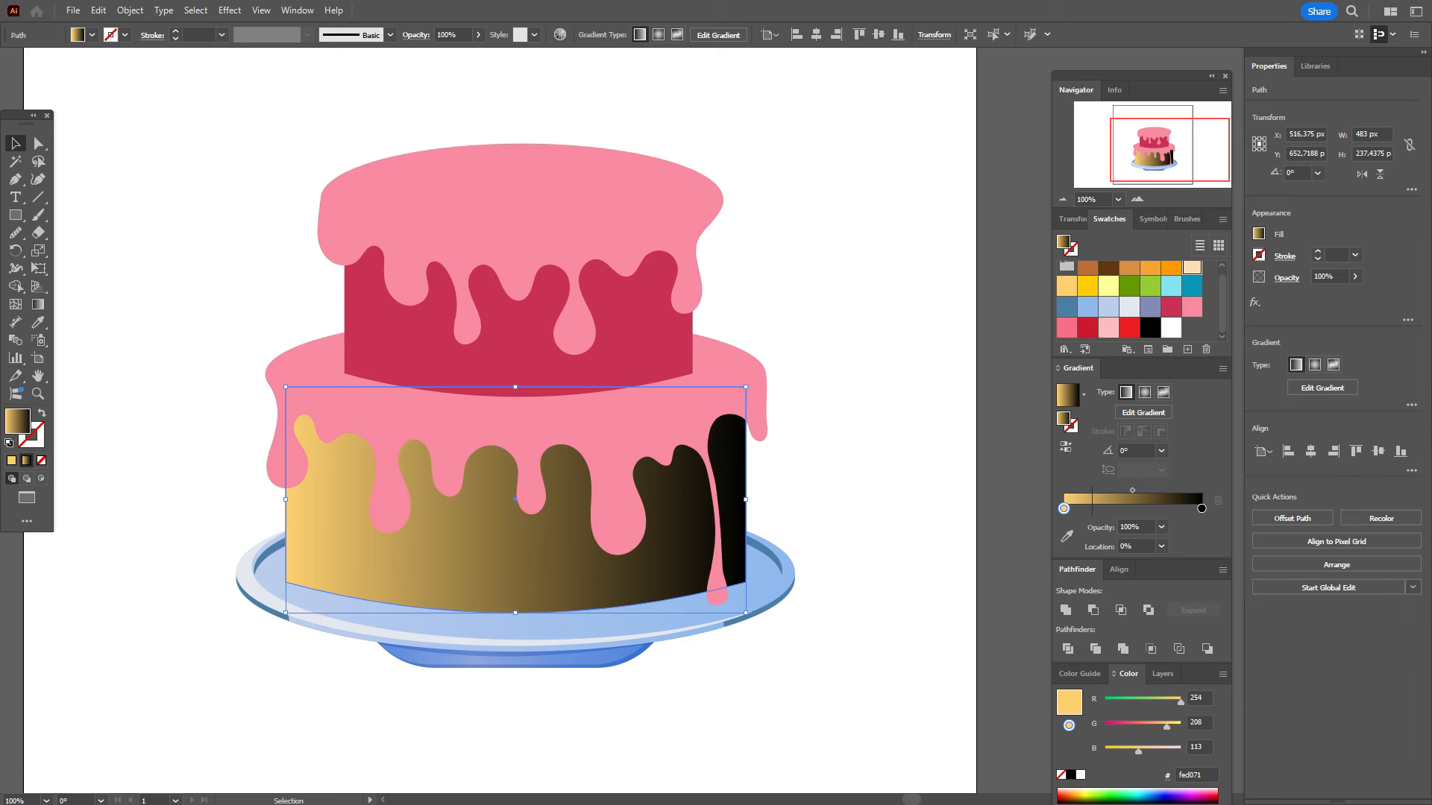
click(1090, 507)
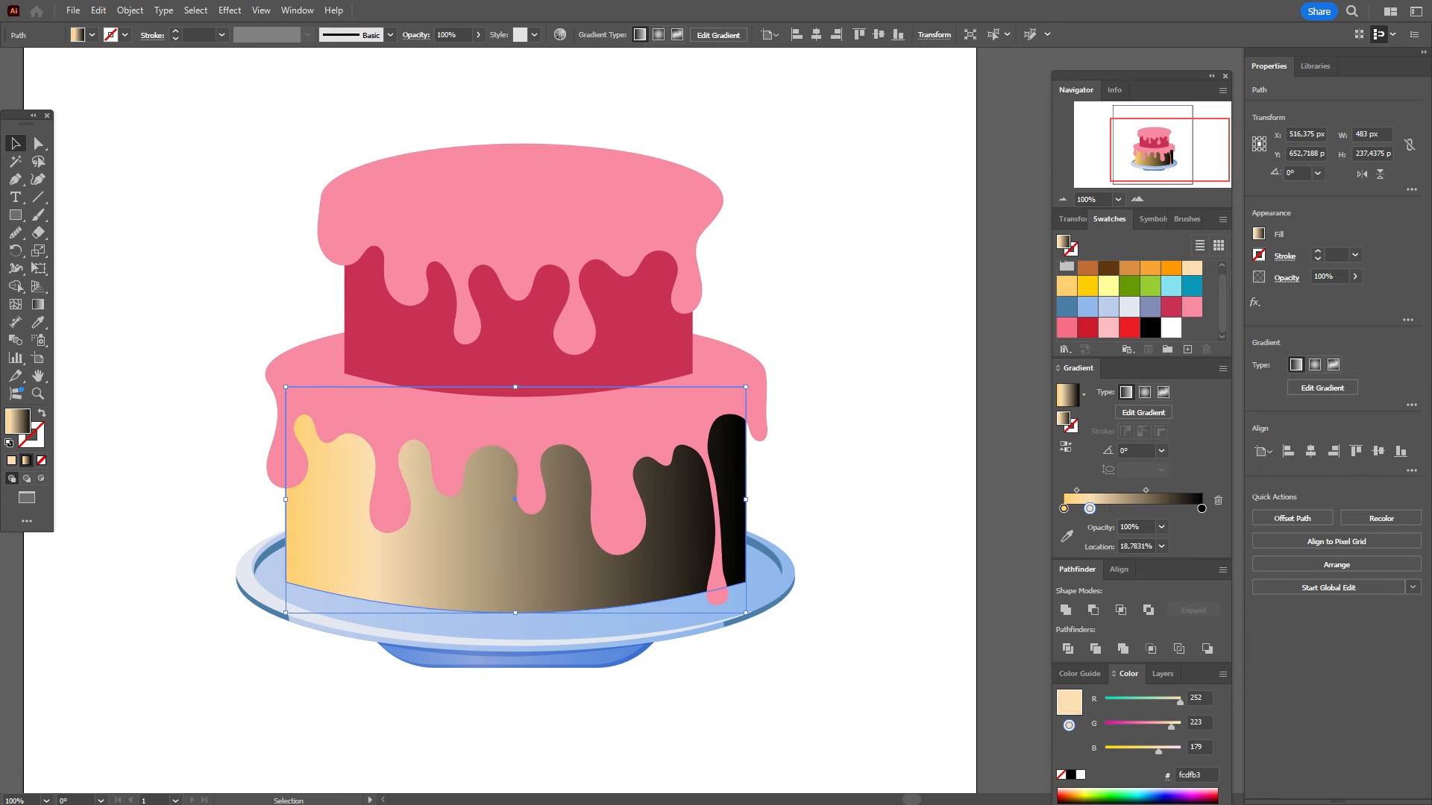
Step: Add an orange #dd8e43 stop at about 66% and a brown #c06c34 stop at about 82% to the lower tier's gradient
scroll(1129, 301, up, 1)
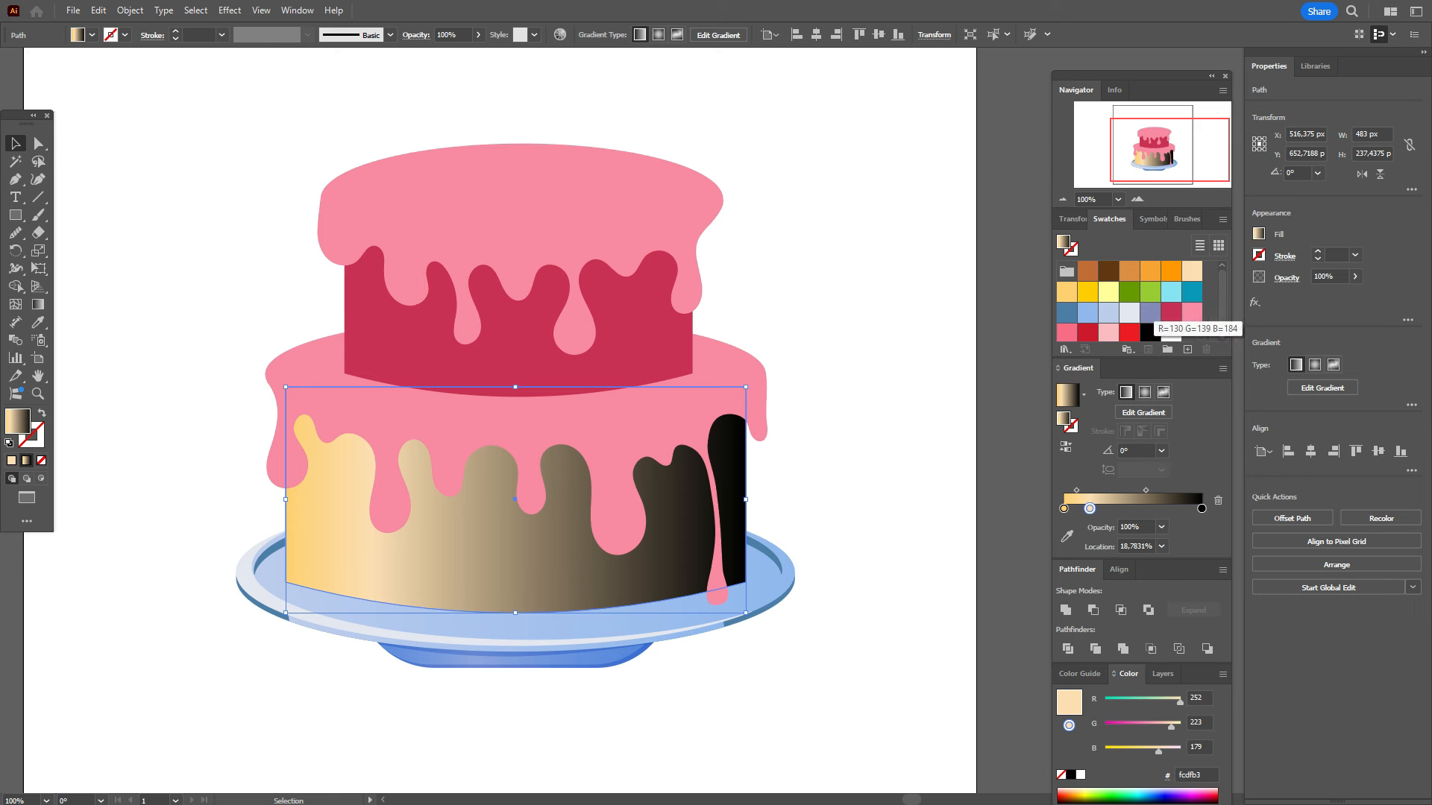
click(1129, 272)
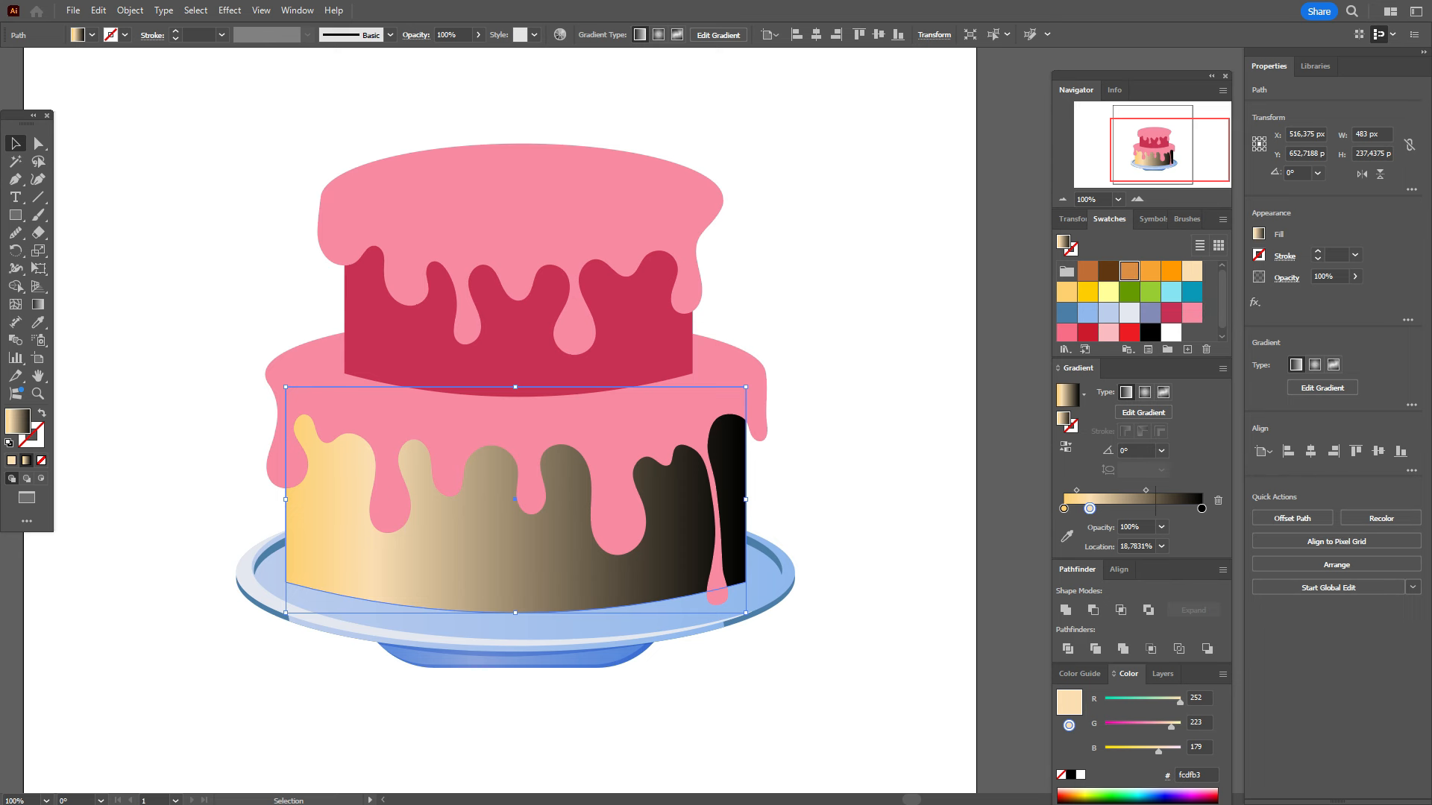
click(1155, 508)
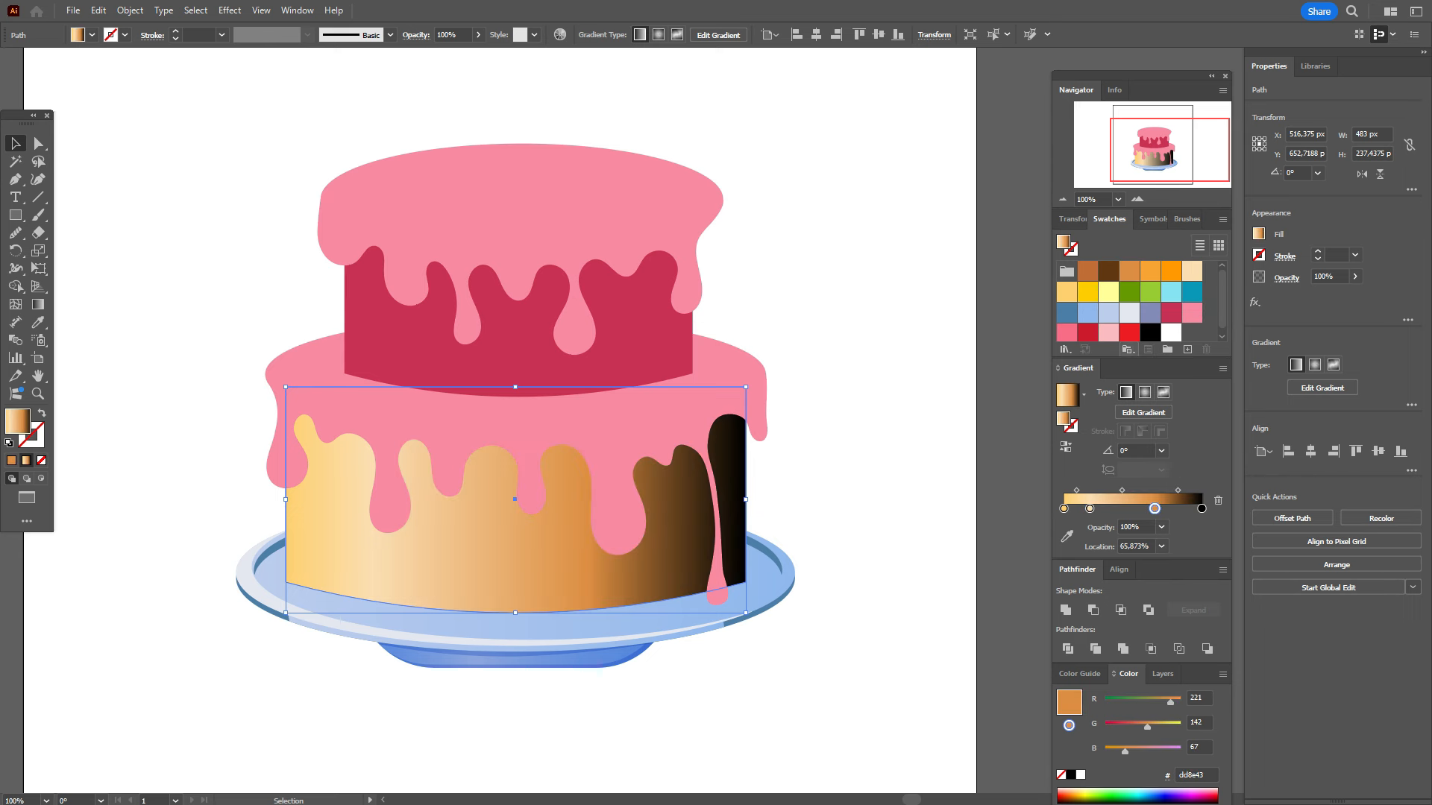
click(1177, 509)
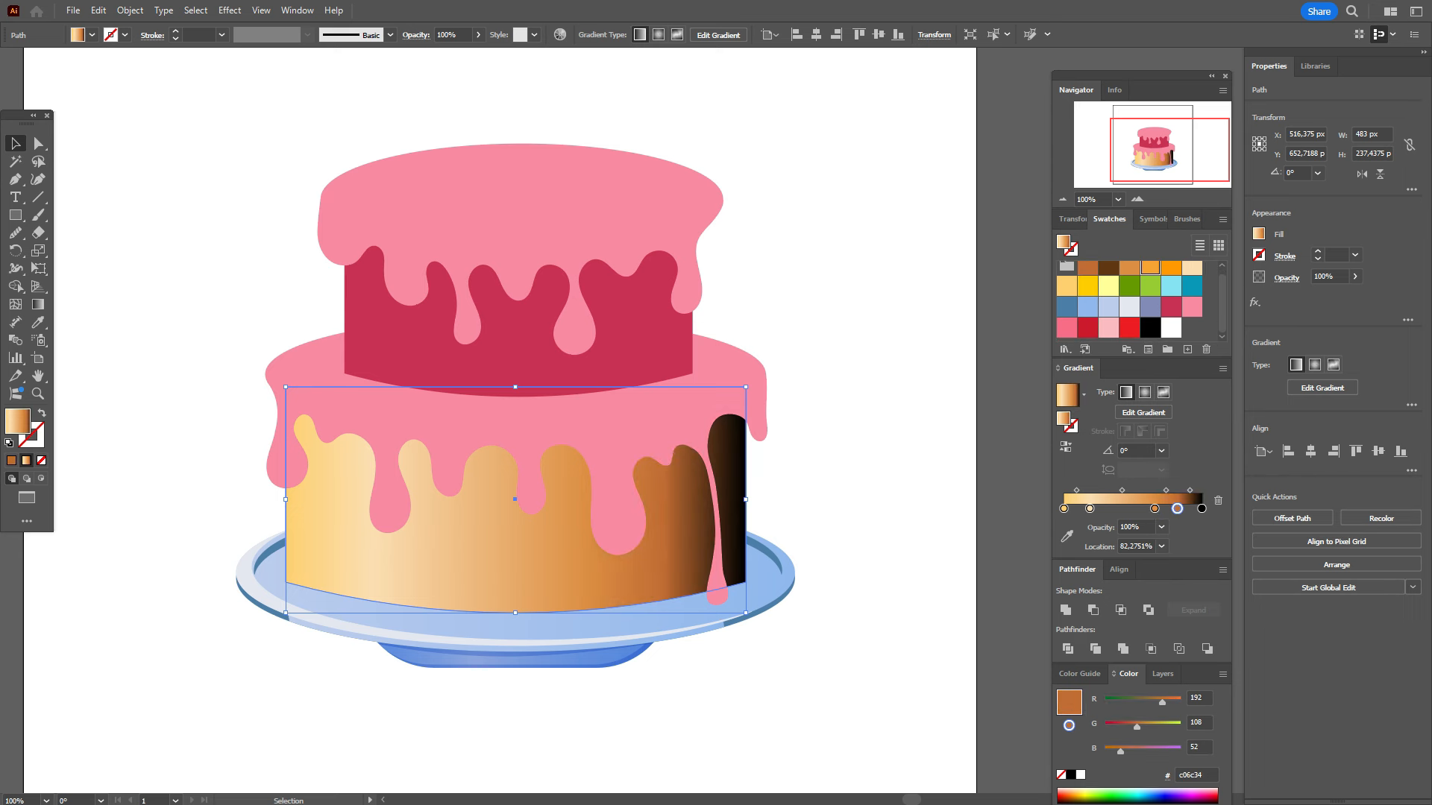
Step: Set the lower tier gradient's end stop to orange #f8a435, the brown stop to about 85% and the midpoint between them to about 61%
drag(1150, 267, 1201, 508)
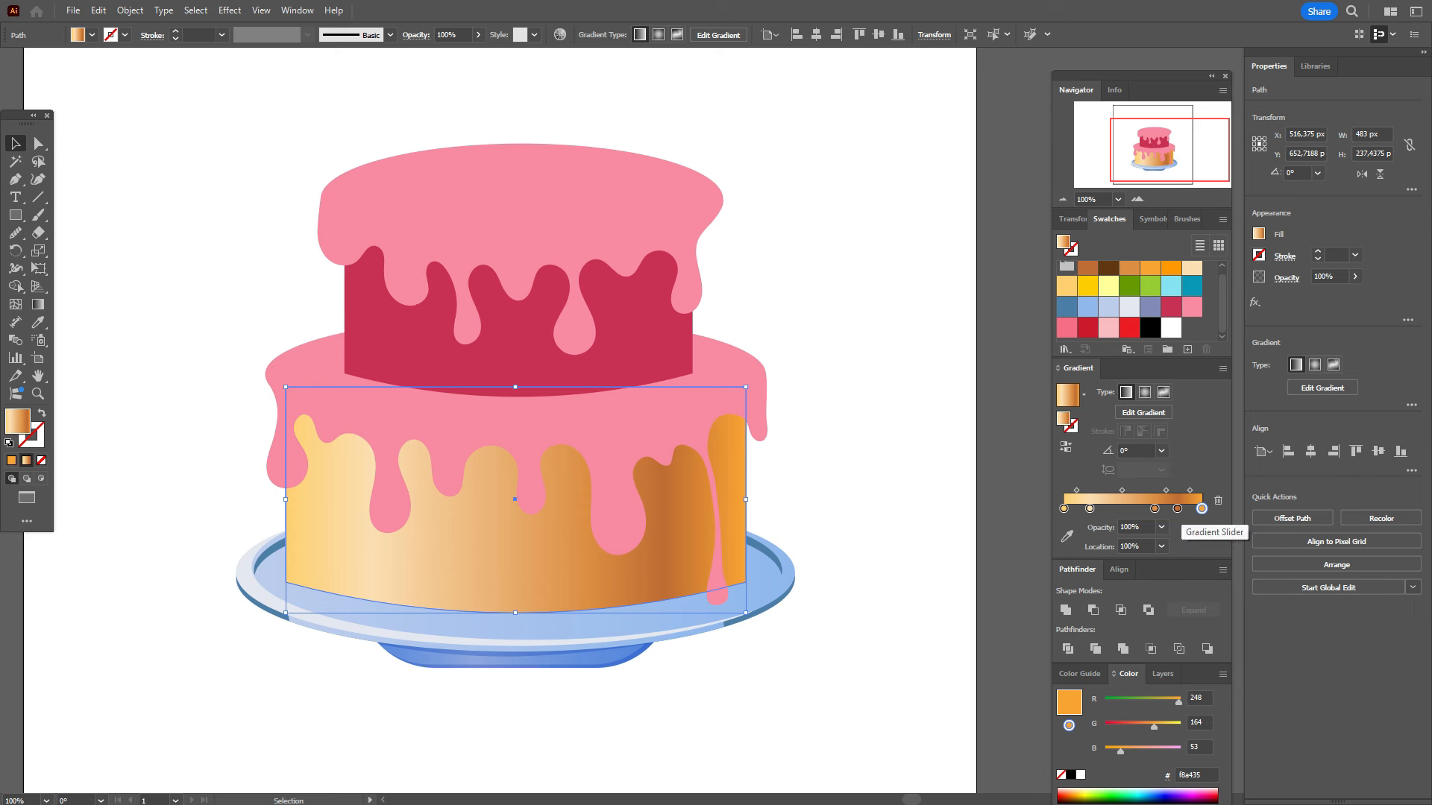
drag(1177, 509, 1181, 508)
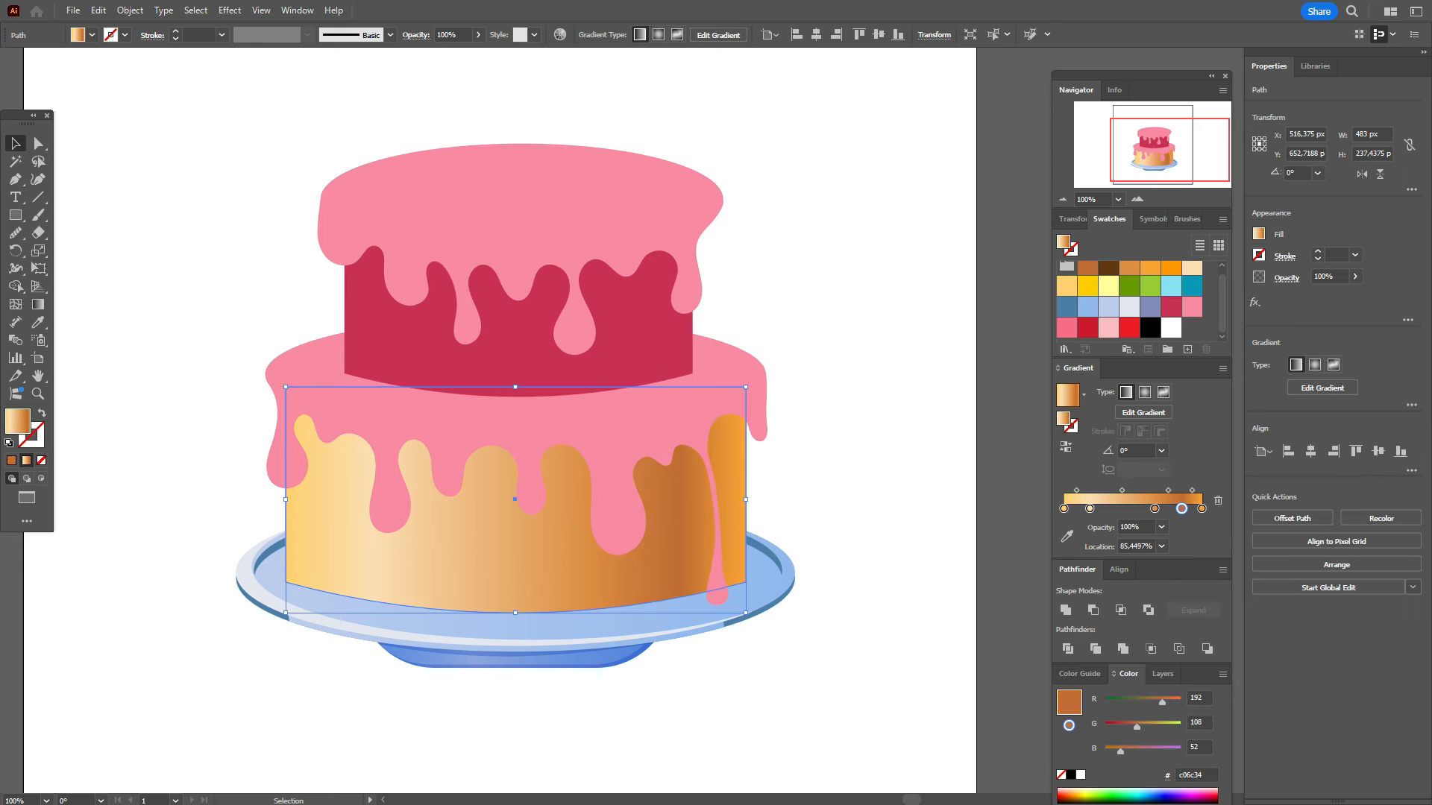
drag(1191, 490, 1193, 490)
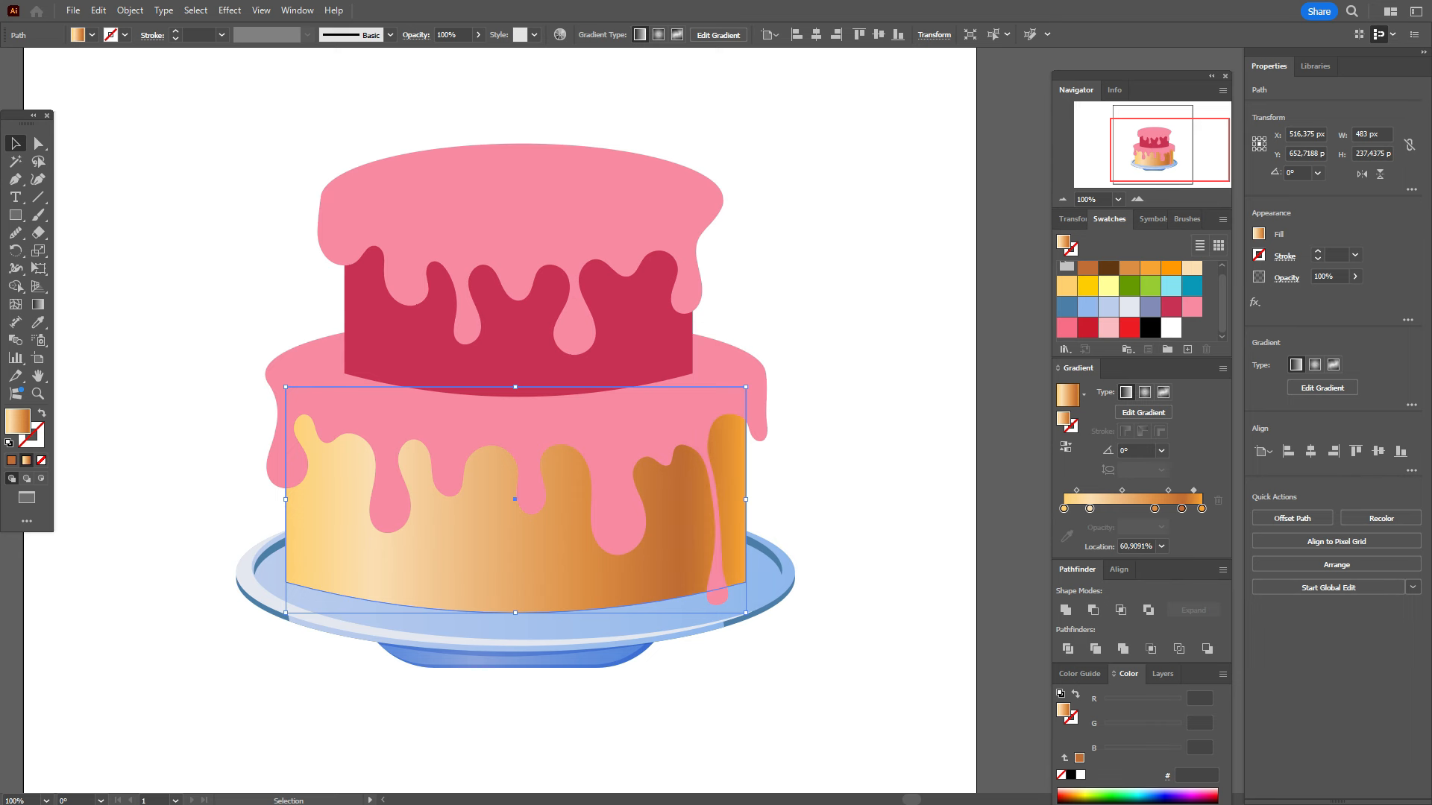
Step: Move the lower tier's #dd8e43 stop to about 70% and the midpoint between it and the cream stop to about 38%
click(1160, 509)
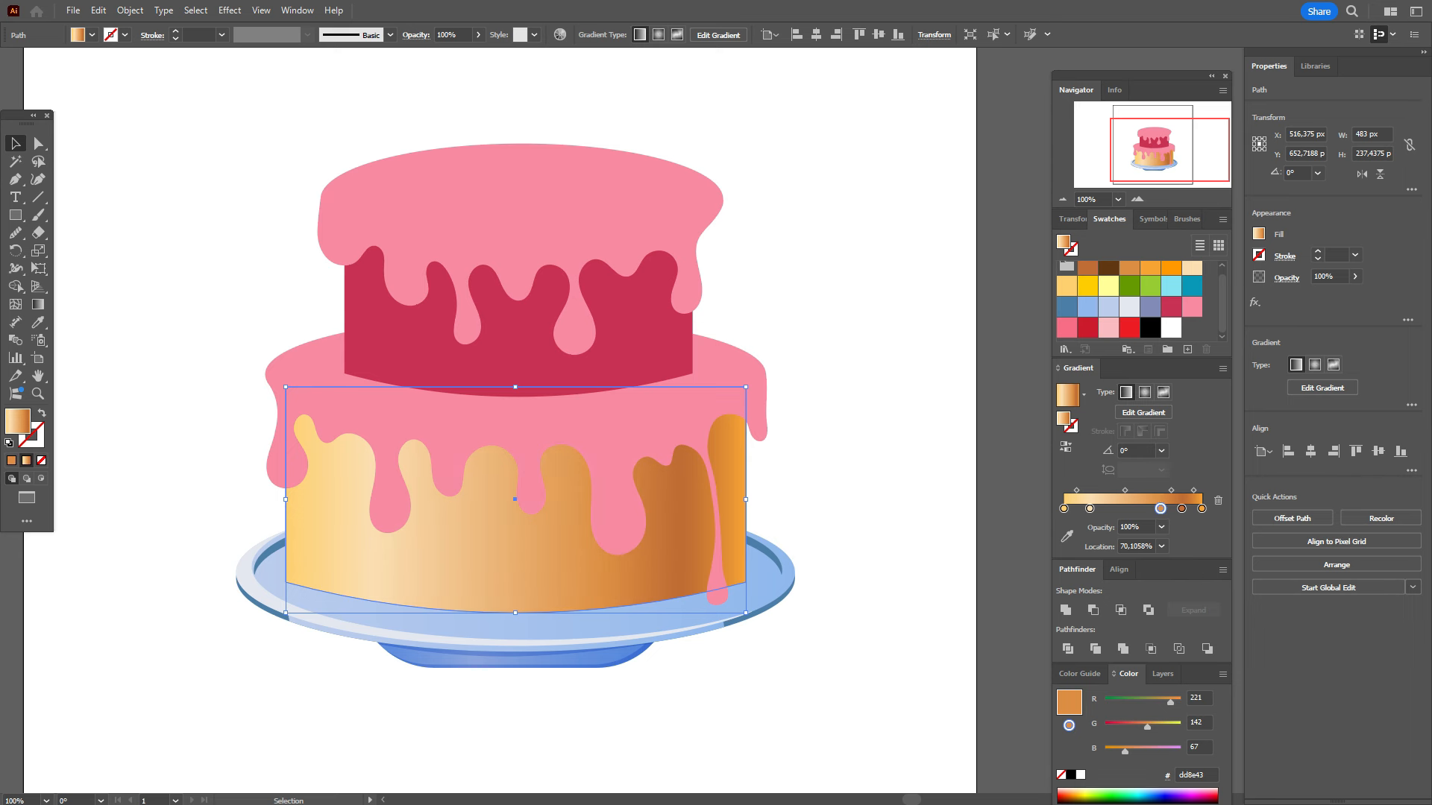
drag(1124, 490, 1116, 489)
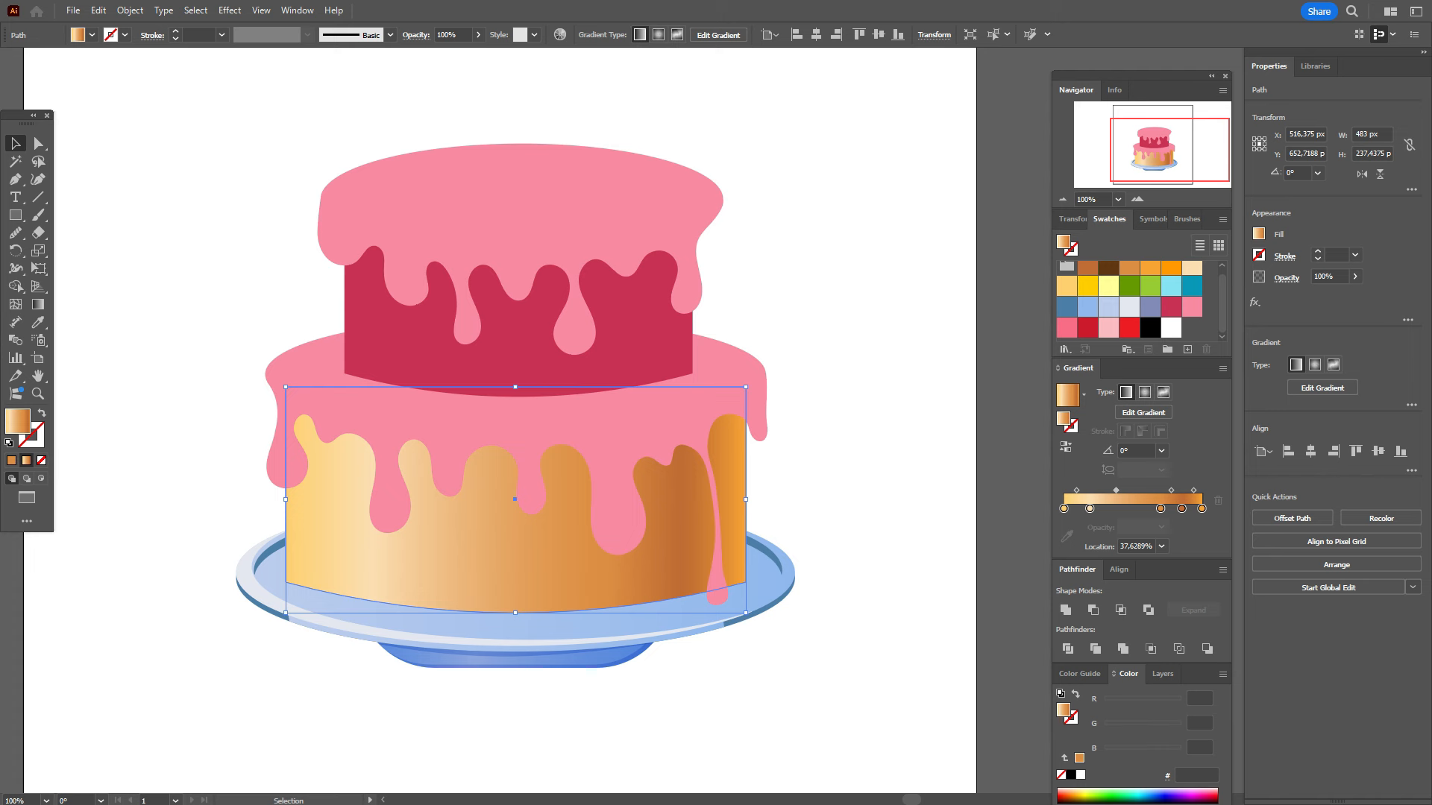
key(ctrl+shift+a)
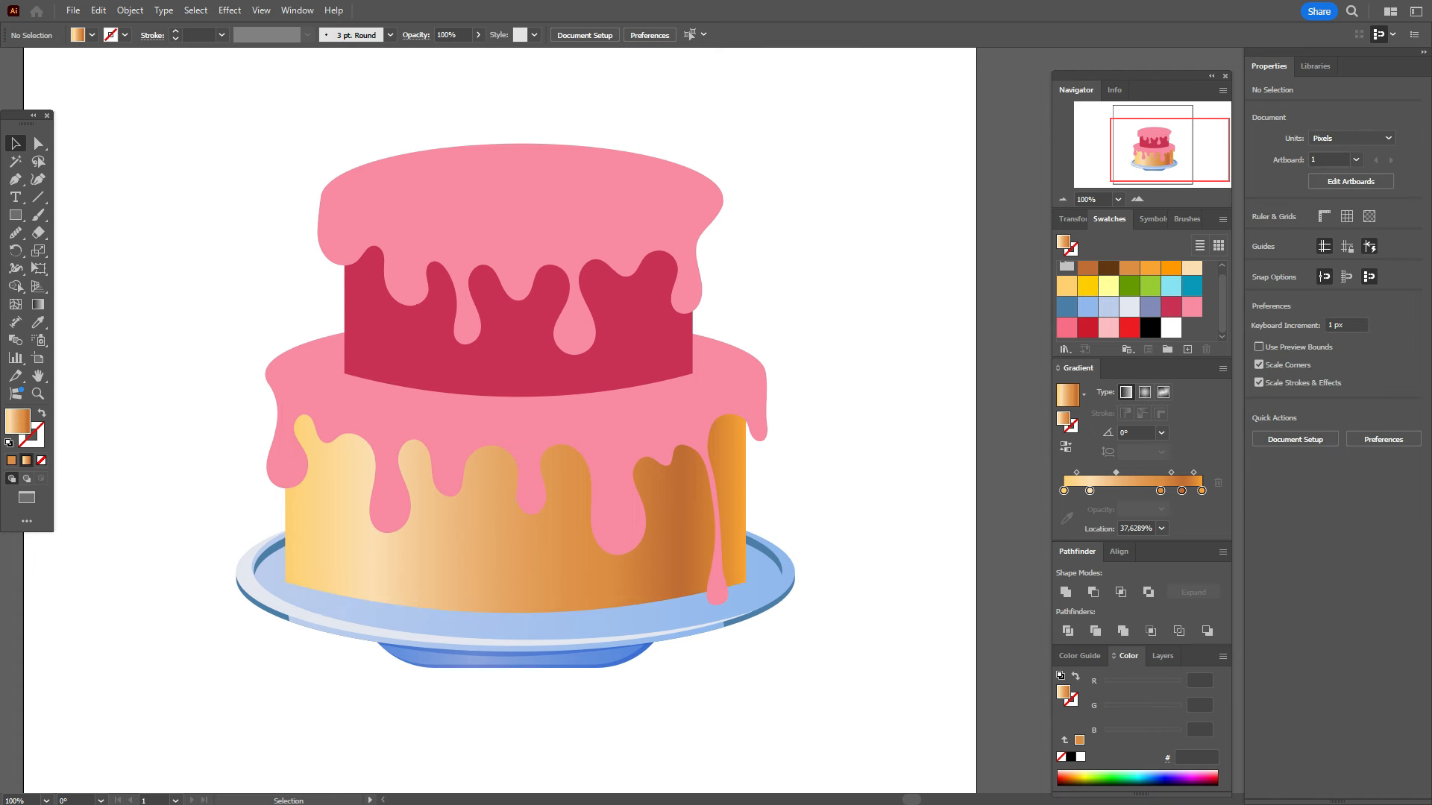
Step: Copy the lower tier's gradient onto the crimson upper tier with the Eyedropper
click(517, 358)
click(38, 322)
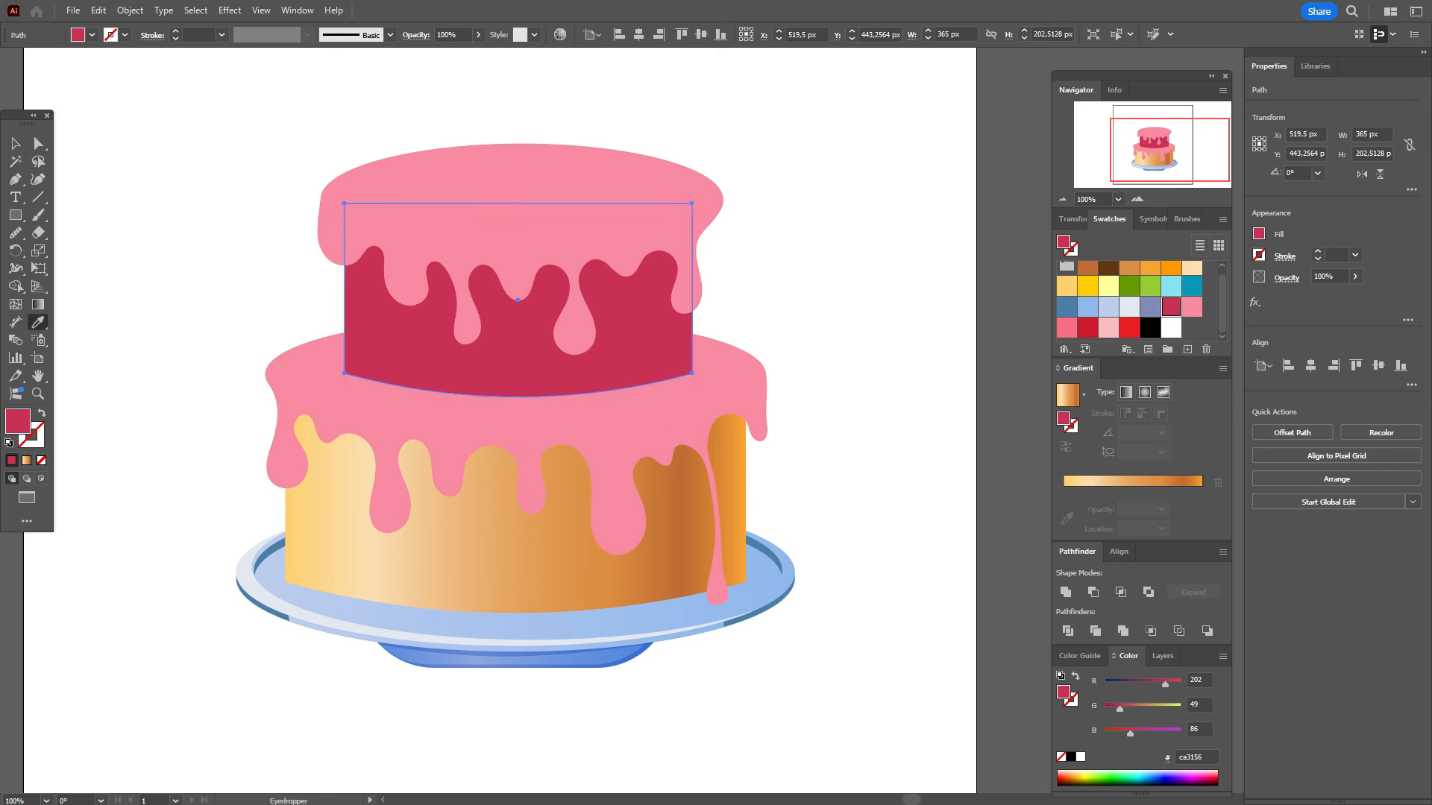
click(522, 559)
key(v)
key(ctrl+shift+a)
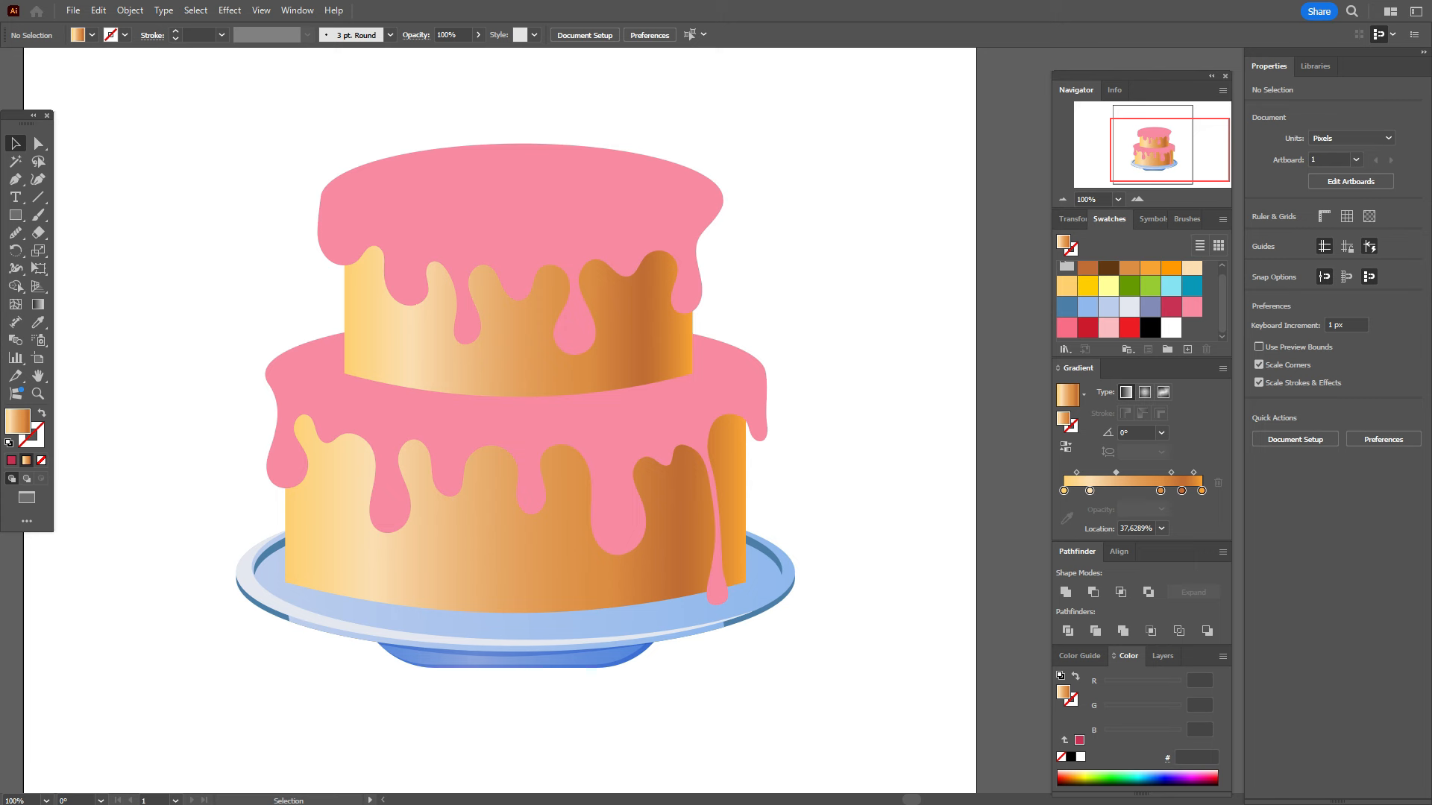
Step: Draw a 108 × 258 px rectangle over the left part of the lower tier with a gradient reduced to cream and black
click(522, 559)
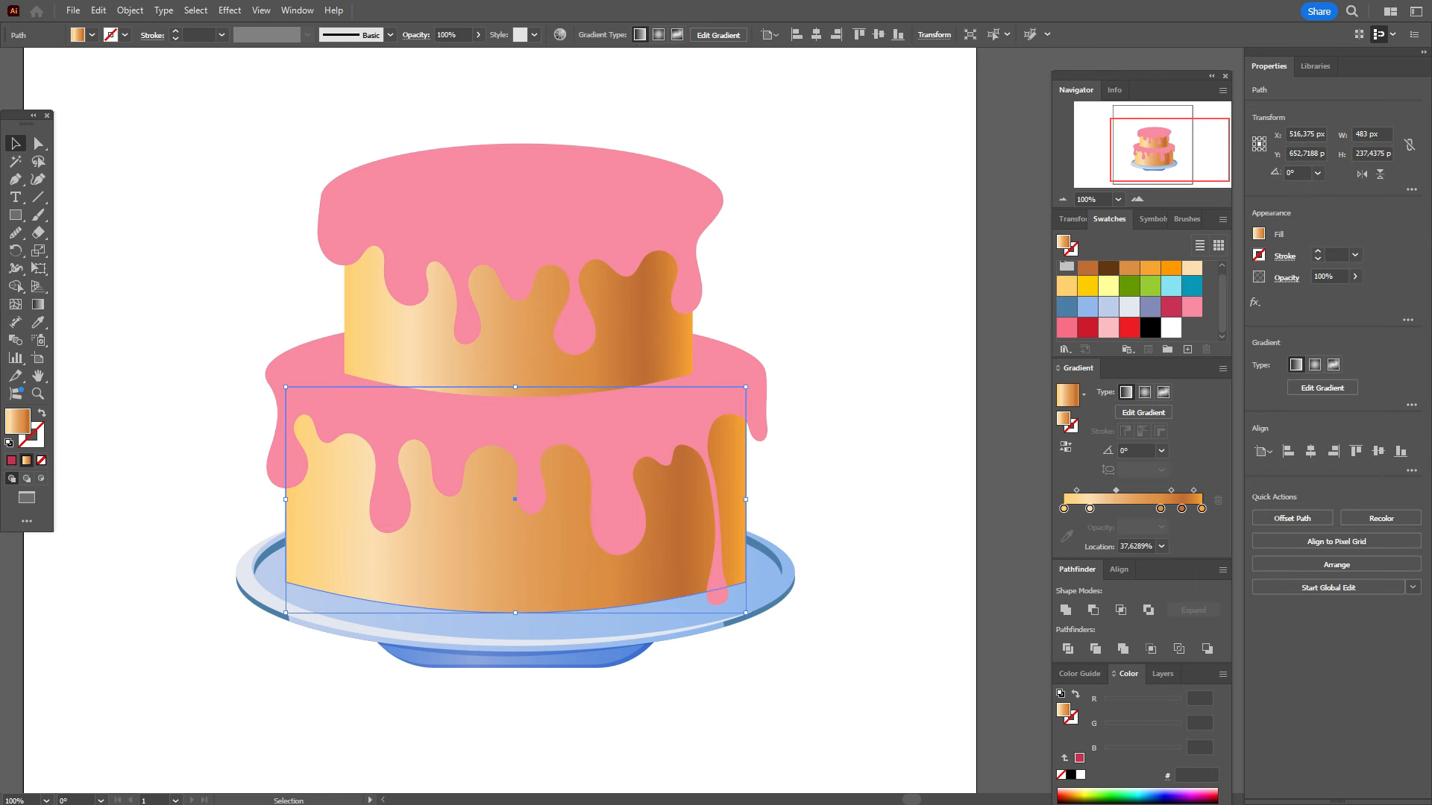
key(m)
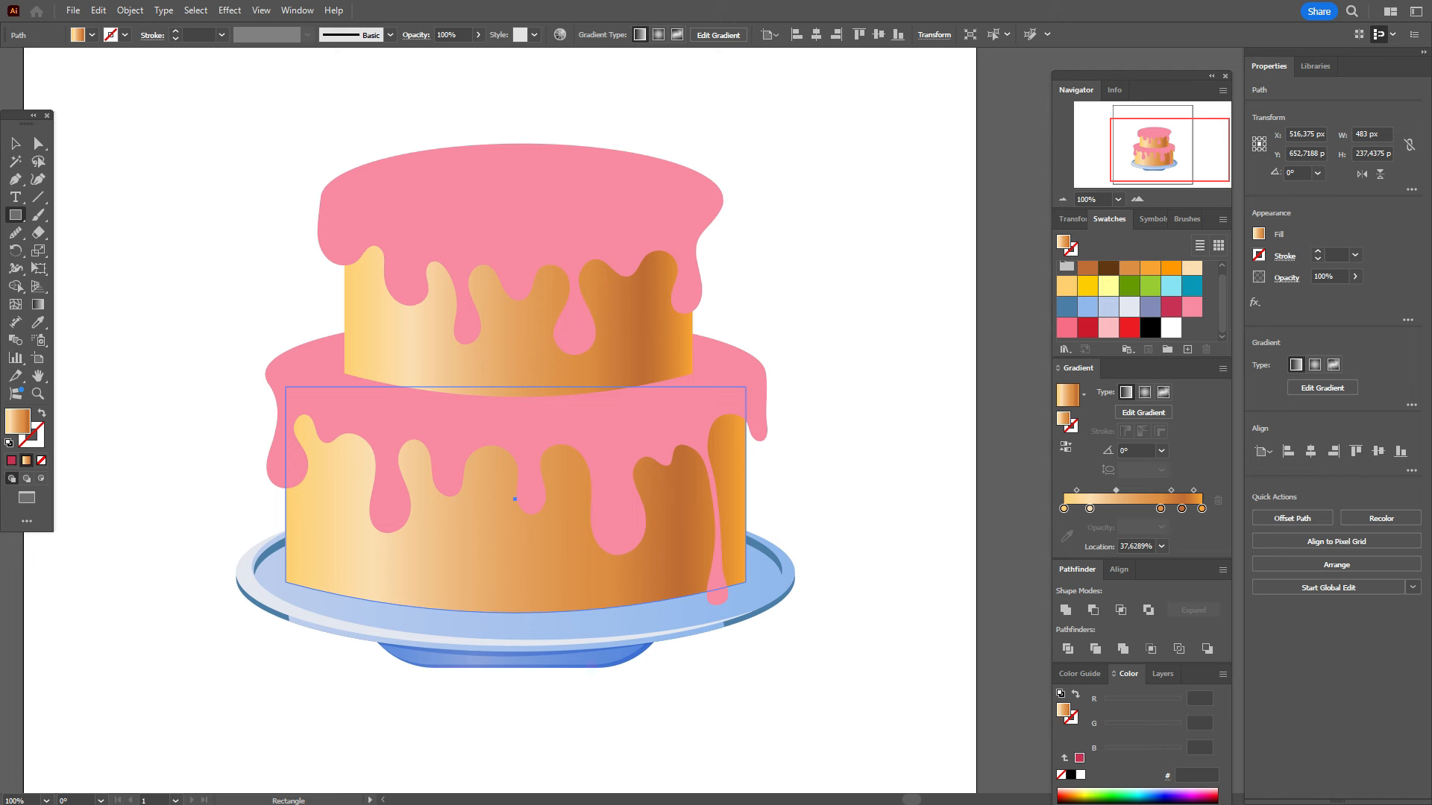
drag(325, 378, 428, 624)
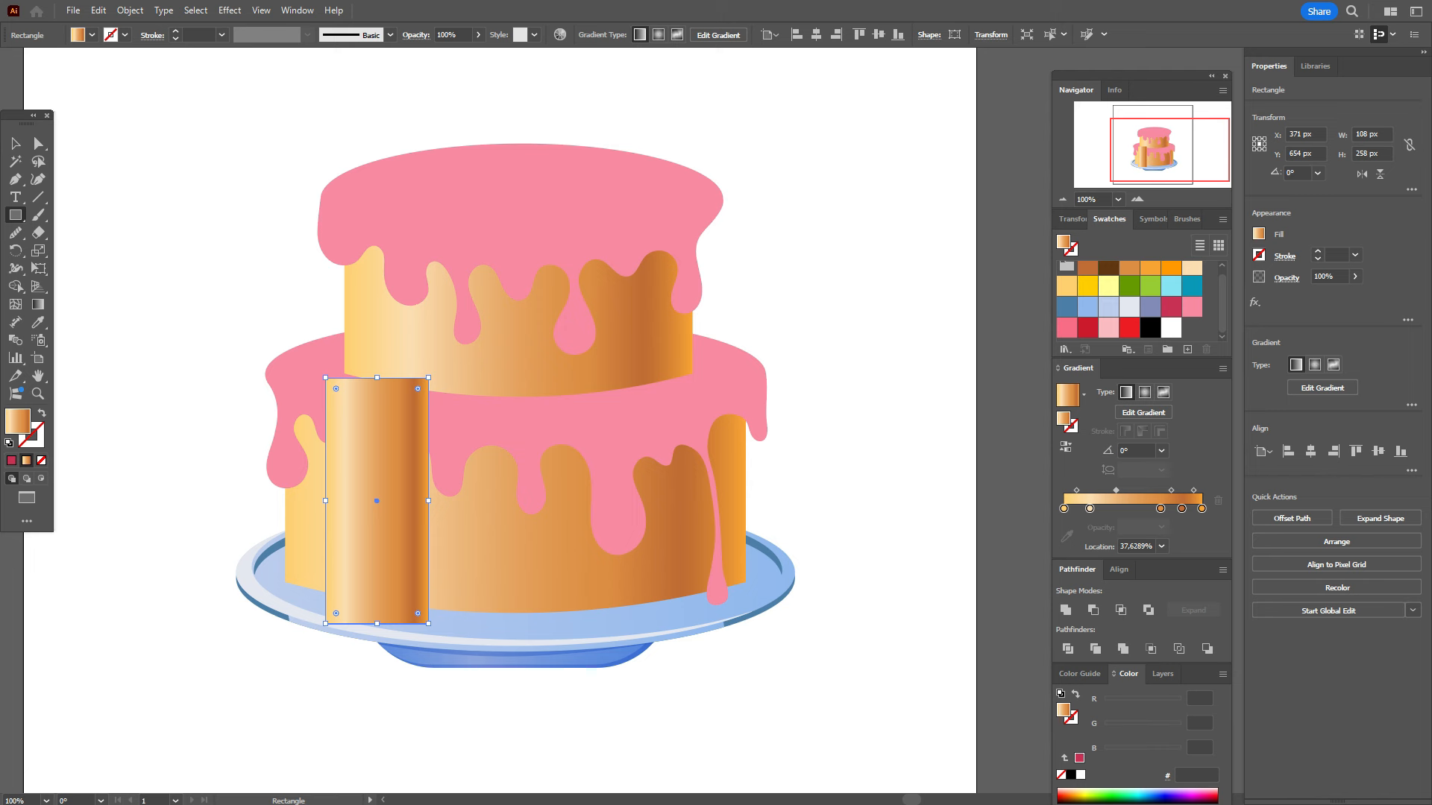
drag(1063, 509, 1067, 540)
drag(1160, 509, 1181, 541)
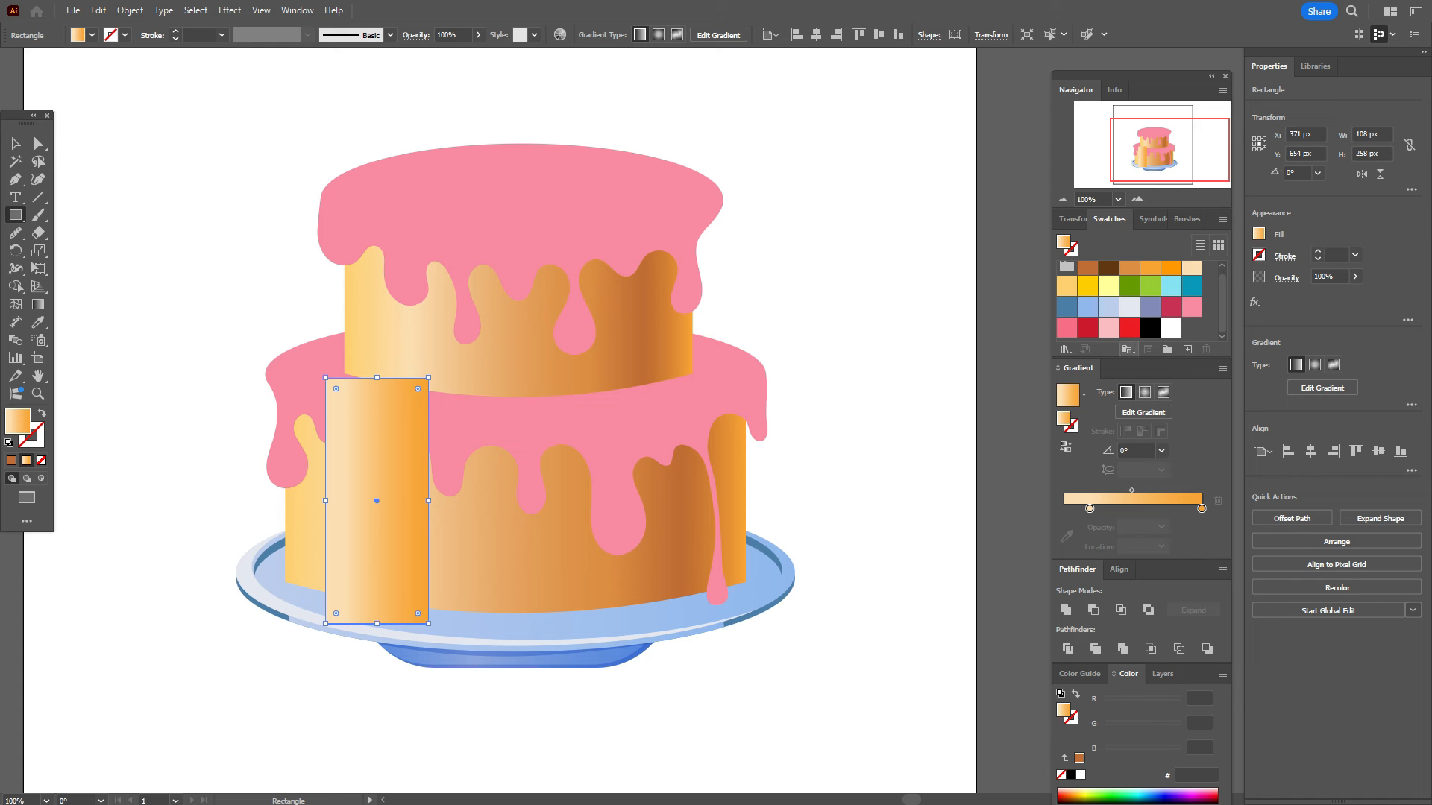
click(1202, 509)
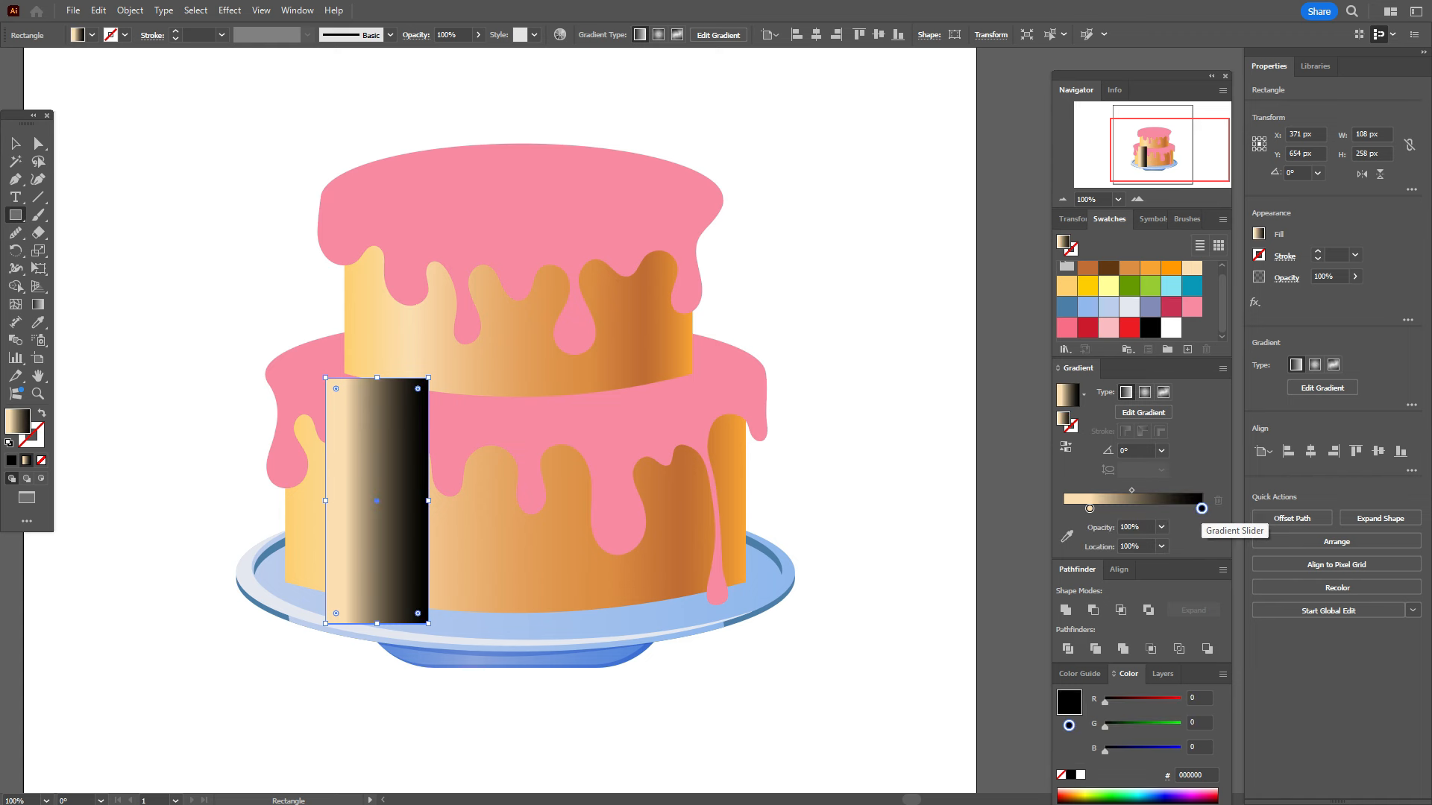
Step: Set the rectangle's blend mode to Color Dodge and shift it about 9 px to the left
click(1286, 278)
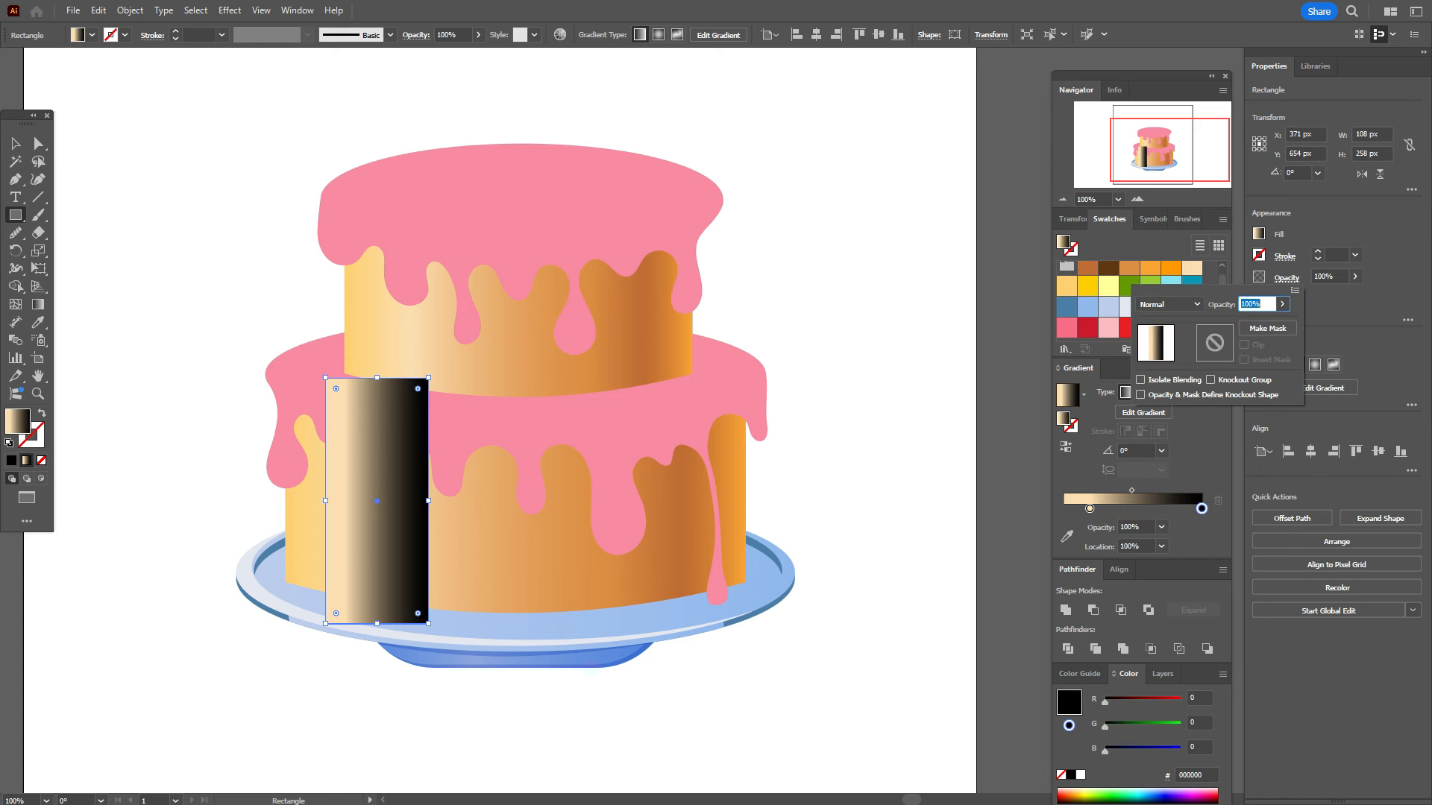
click(1167, 304)
click(1155, 409)
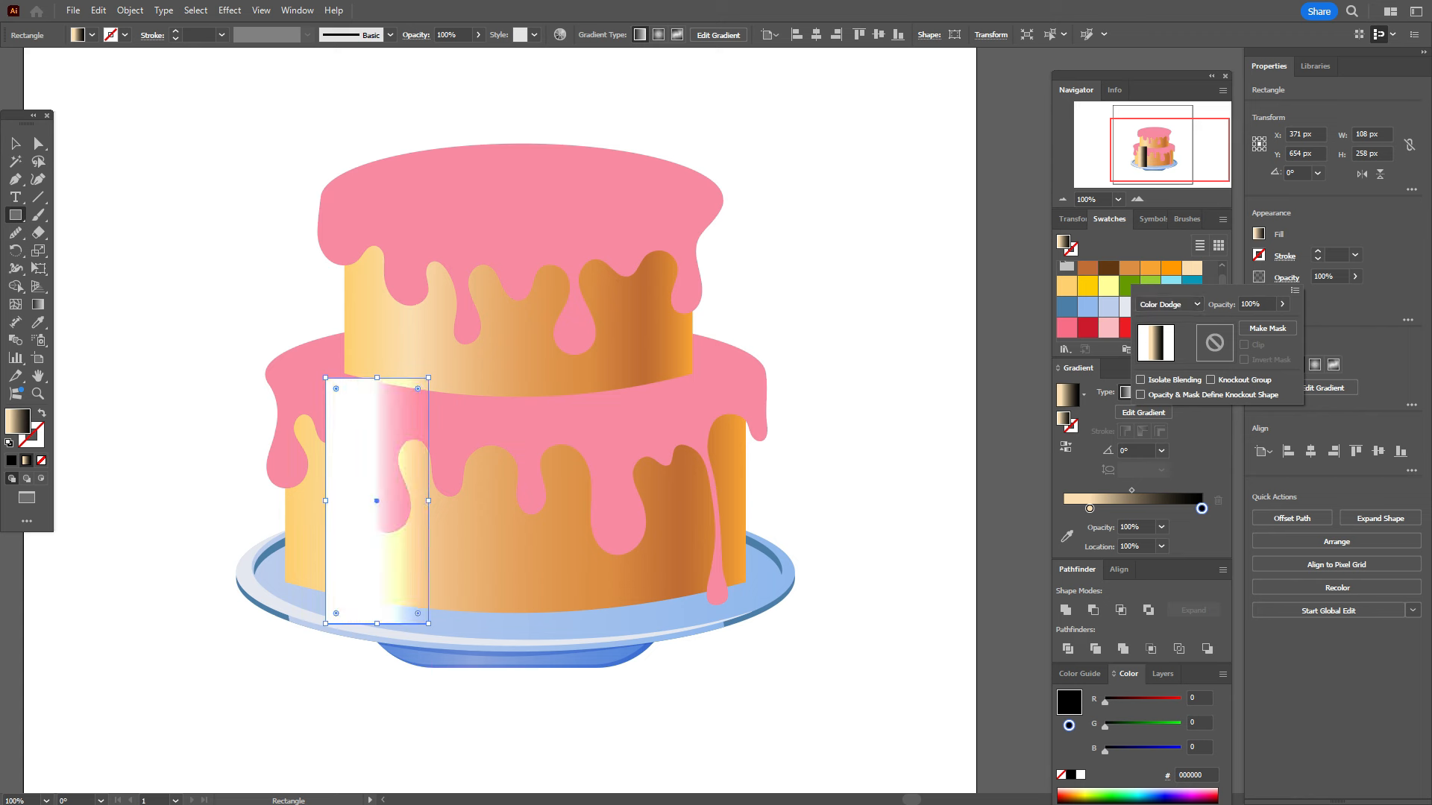
click(15, 143)
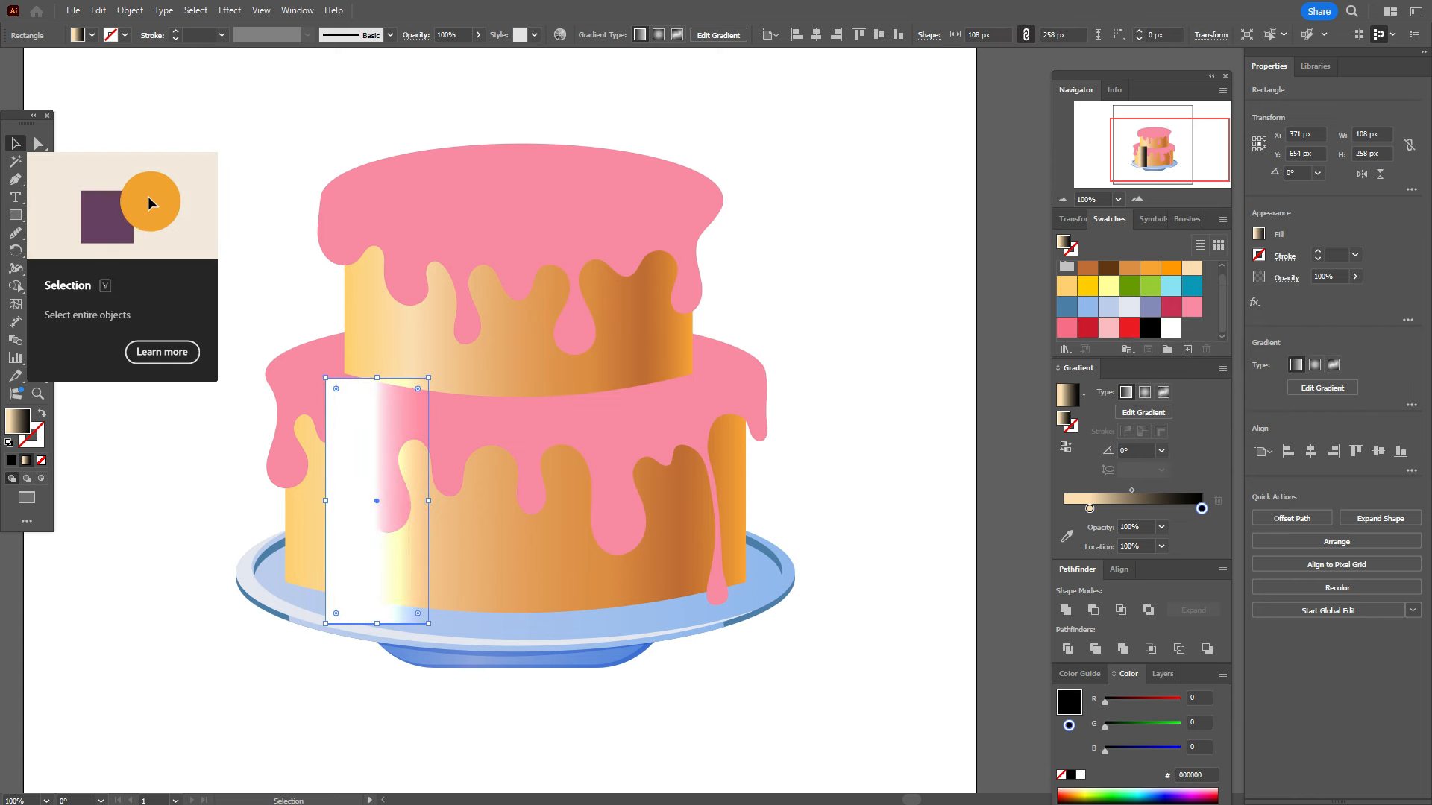
click(179, 313)
drag(351, 499, 343, 501)
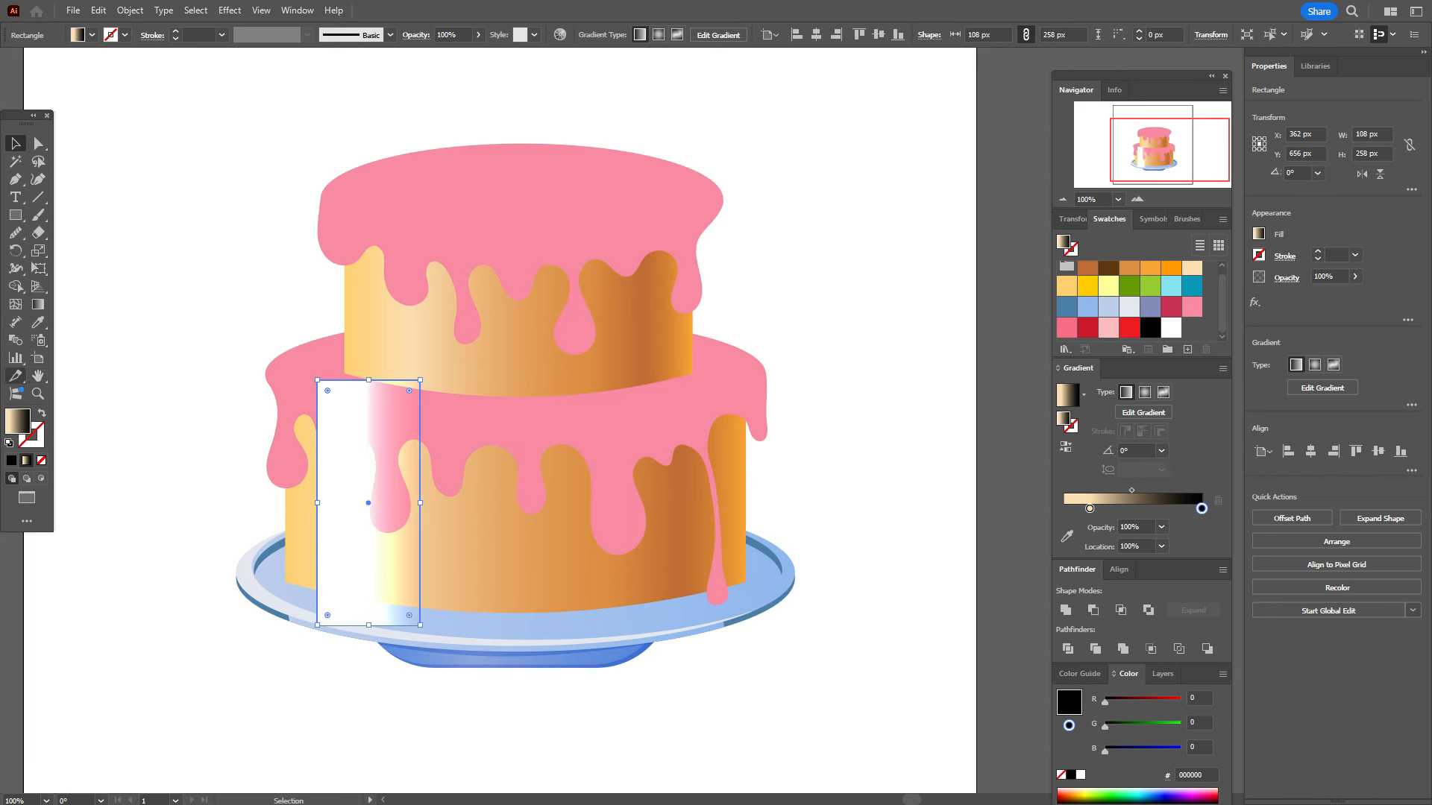
Step: Angle the rectangle's gradient to about 112° with the Gradient tool
click(37, 304)
mouse_move(298, 398)
mouse_down()
mouse_move(413, 645)
mouse_move(300, 368)
mouse_move(311, 364)
mouse_up()
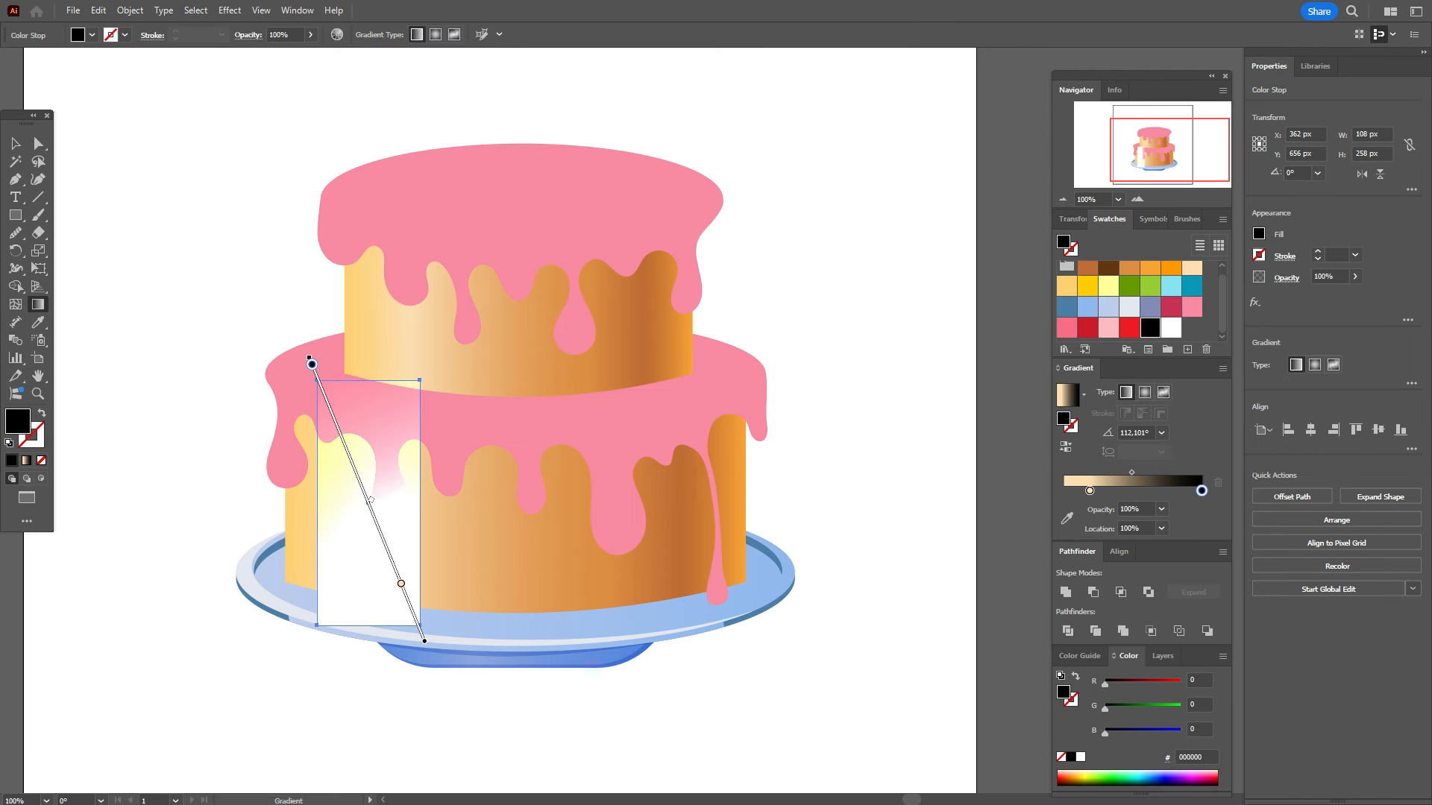
key(v)
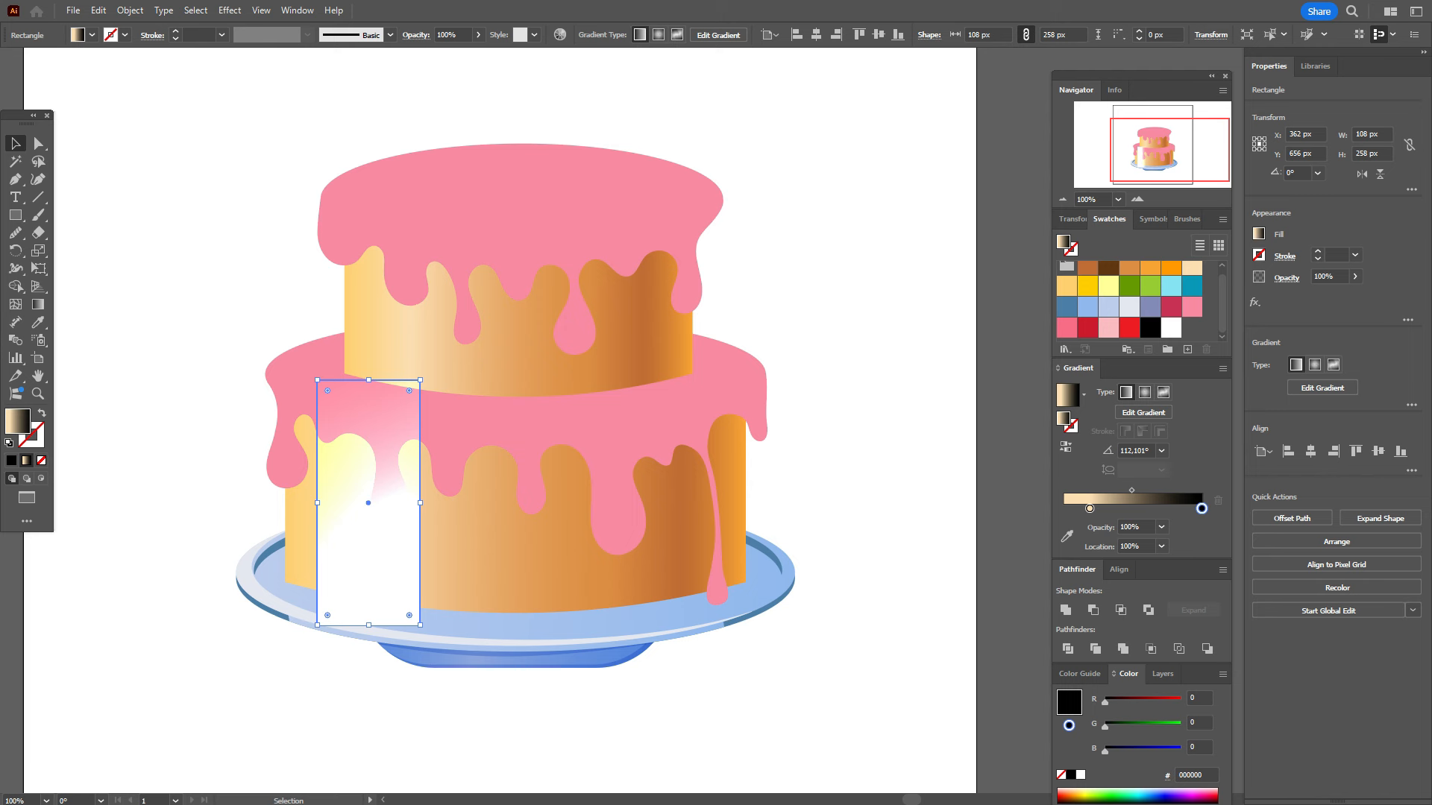
Step: Move the gradient rectangle off the cake to the blank area on its right
key(ctrl+shift+a)
drag(368, 503, 939, 462)
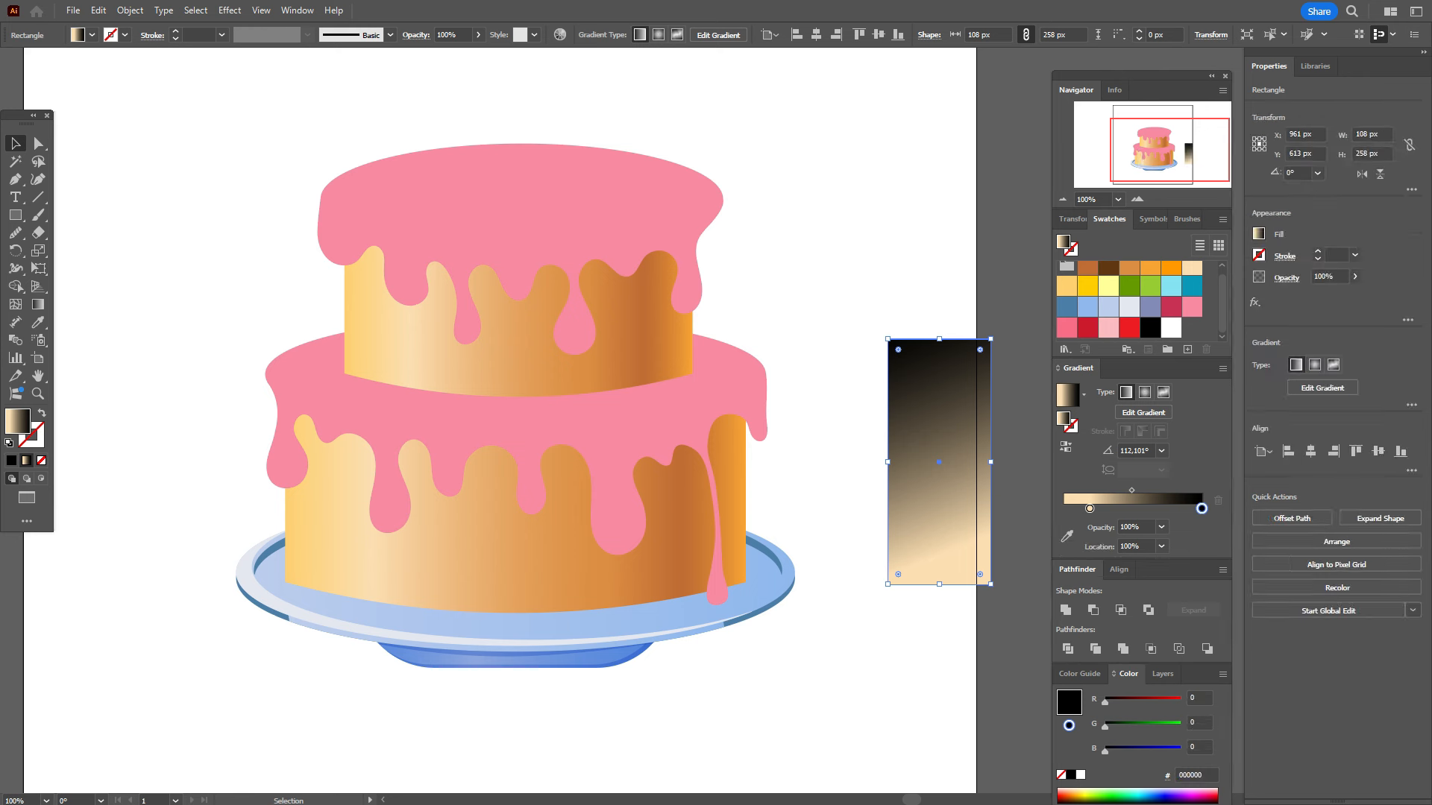
key(ctrl+shift+a)
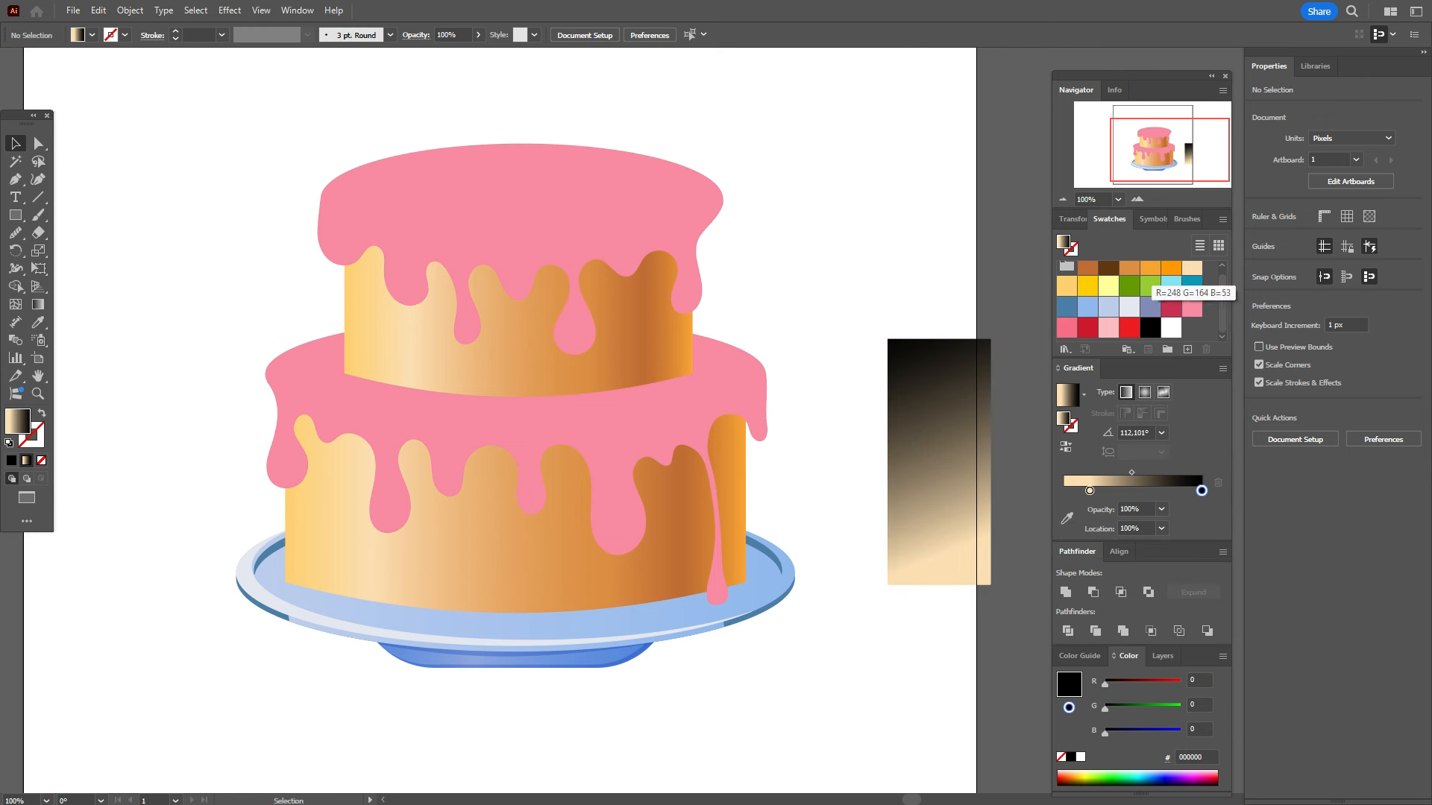
Step: Scatter small orange #f8a435 circles of varied size across the lower cake tier
click(1151, 269)
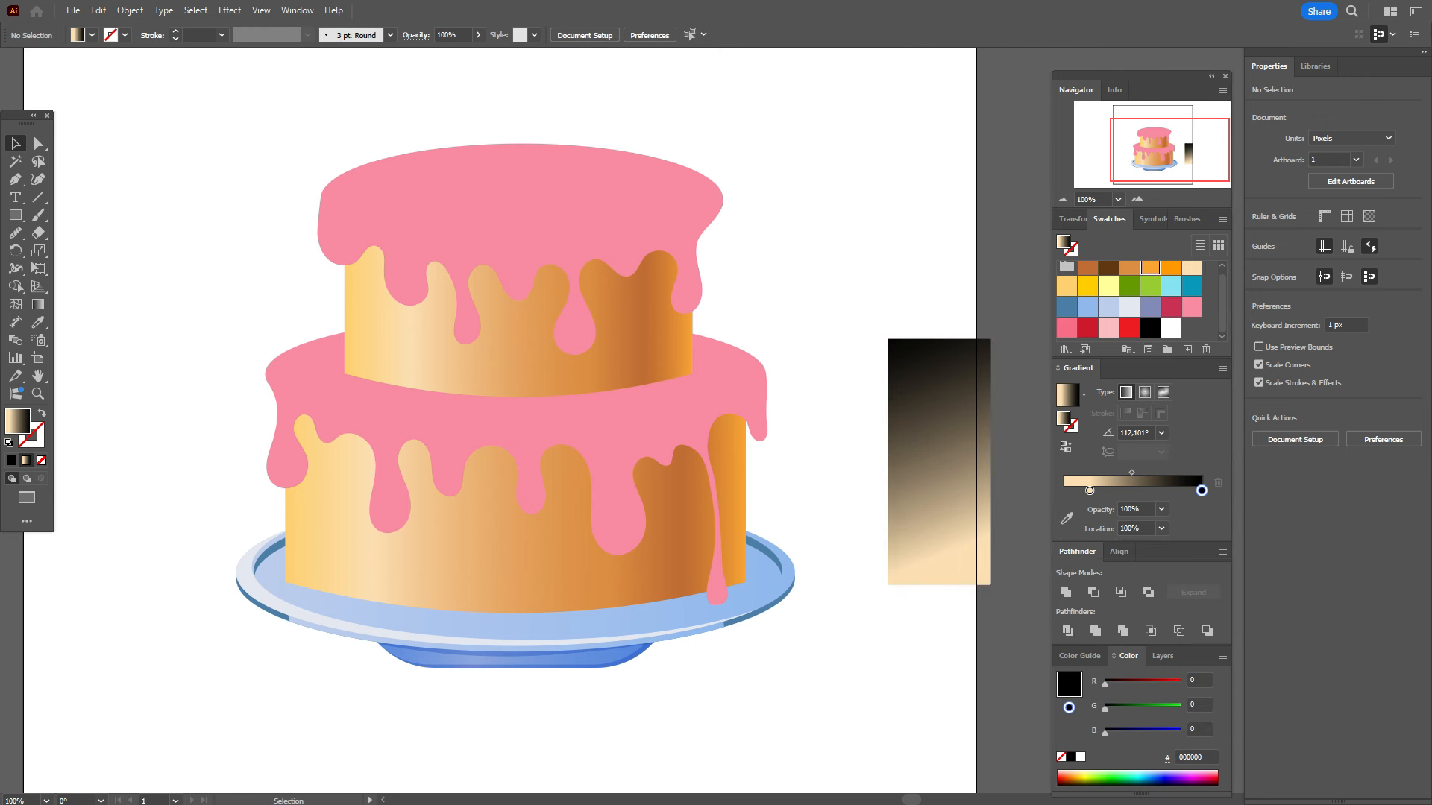
drag(15, 215, 74, 251)
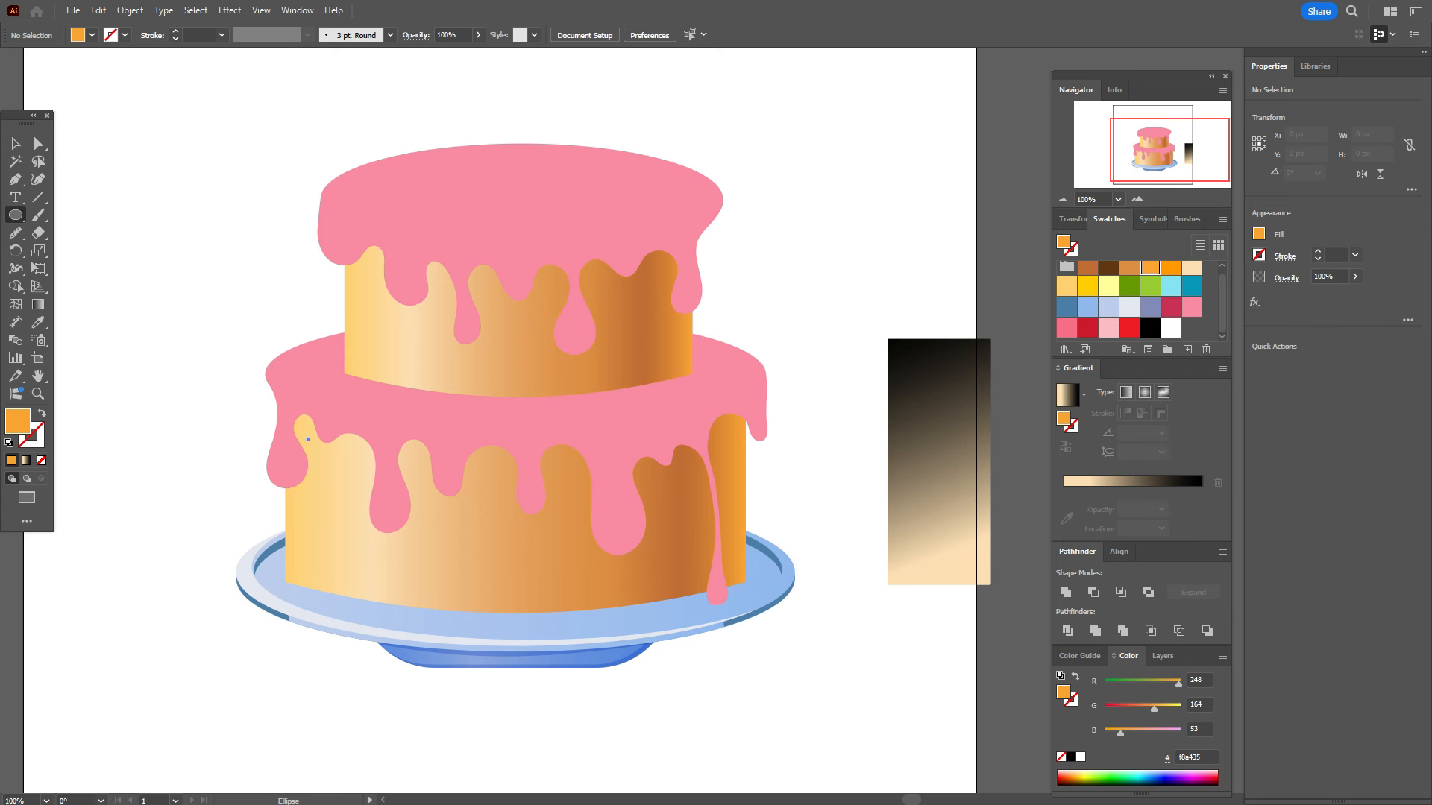
mouse_move(313, 445)
mouse_down()
mouse_move(319, 473)
mouse_move(330, 465)
mouse_up()
drag(295, 567, 304, 575)
drag(727, 434, 670, 501)
drag(455, 527, 461, 533)
drag(498, 489, 502, 493)
drag(681, 581, 685, 585)
Step: Scatter more small orange circles across the upper cake tier, including one of 8 px near its lower right corner
drag(354, 285, 358, 290)
drag(444, 285, 491, 301)
drag(544, 294, 624, 297)
drag(353, 364, 360, 371)
drag(666, 362, 673, 369)
Step: Apply a darkening blend mode to two dots on the upper tier and two on the lower tier
click(16, 143)
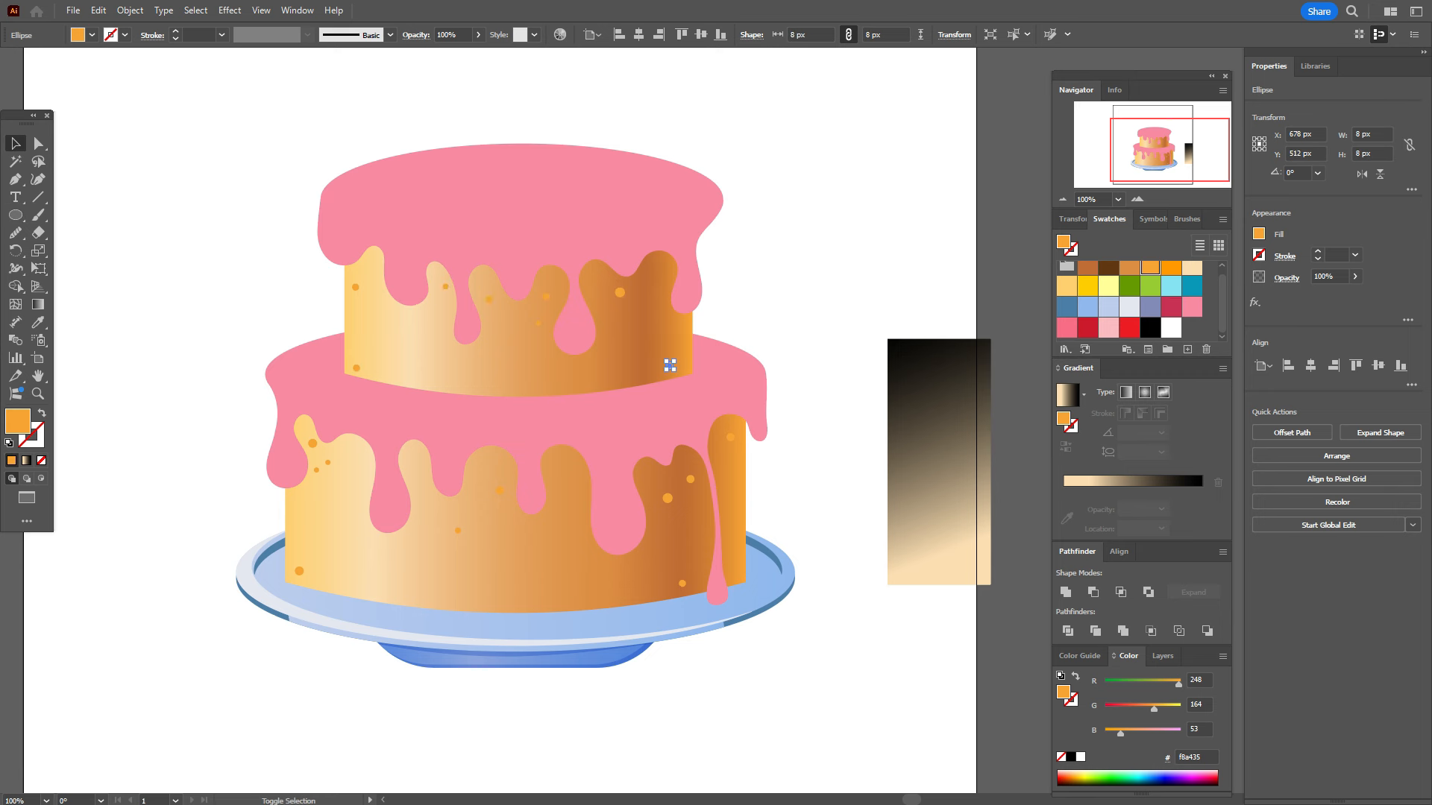
shift+click(538, 324)
shift+click(457, 530)
shift+click(667, 498)
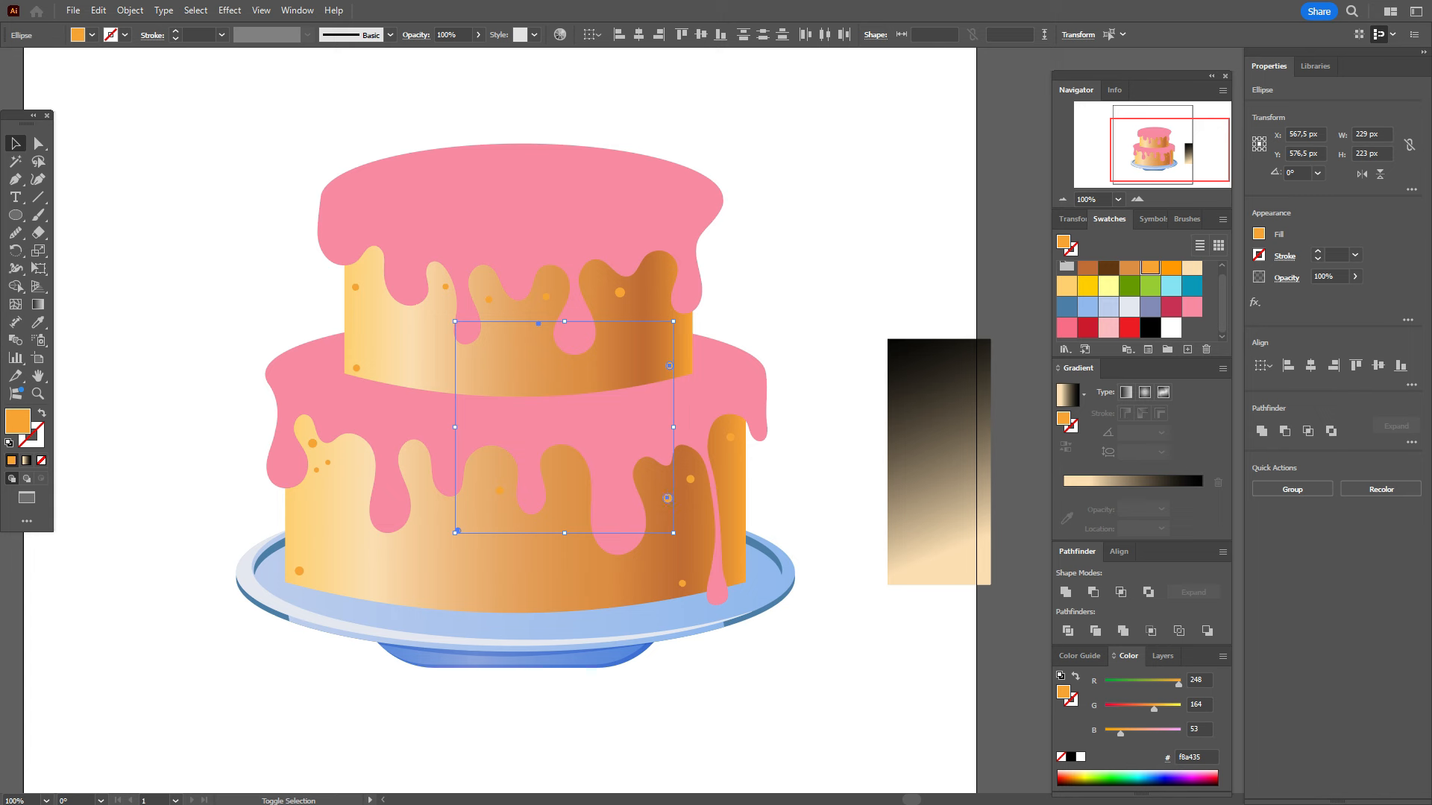
click(1286, 278)
click(1169, 304)
click(1160, 350)
key(Escape)
key(ctrl+shift+a)
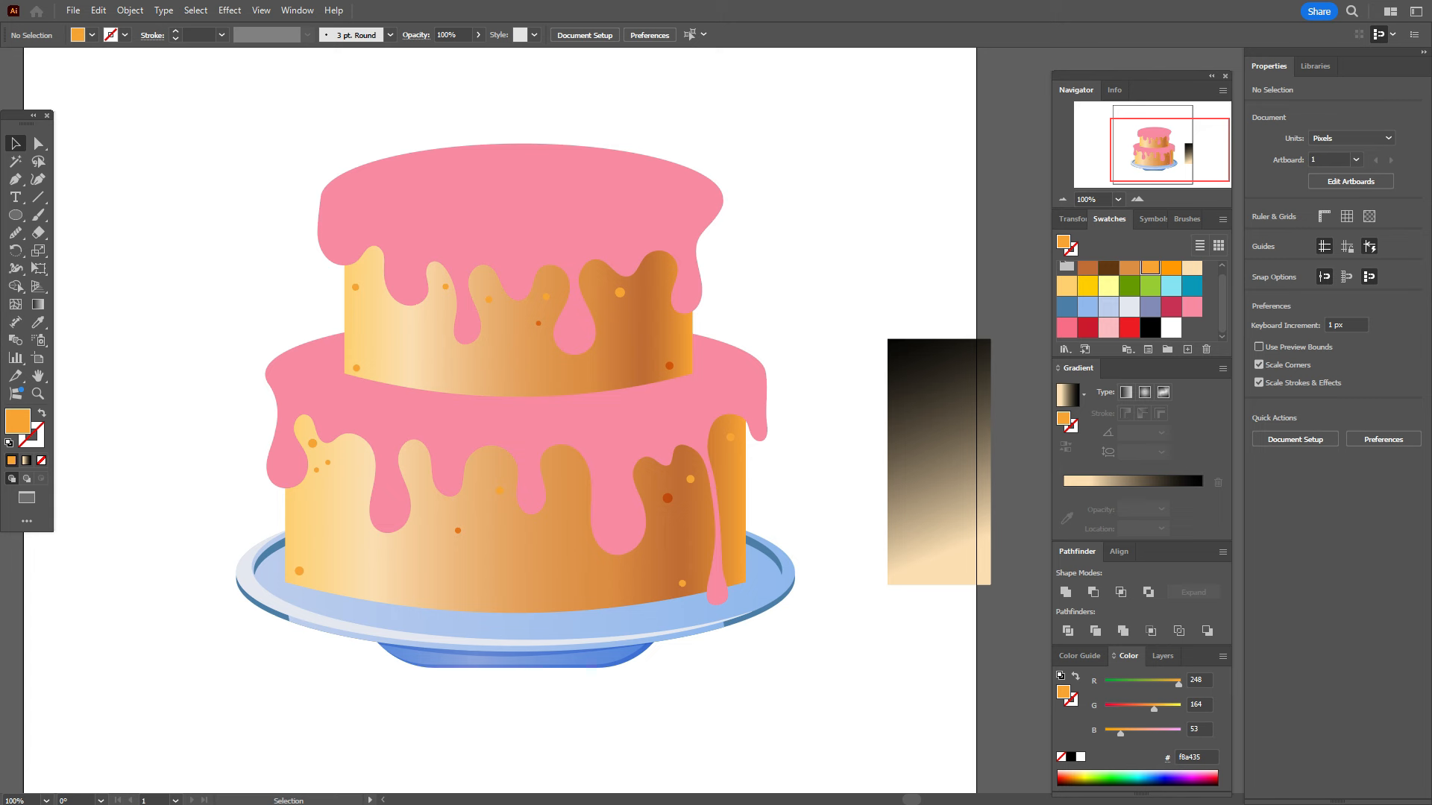
Step: Recolour two dots on the upper tier, below the icing, to orange #dd8e43
shift+click(488, 299)
shift+click(620, 292)
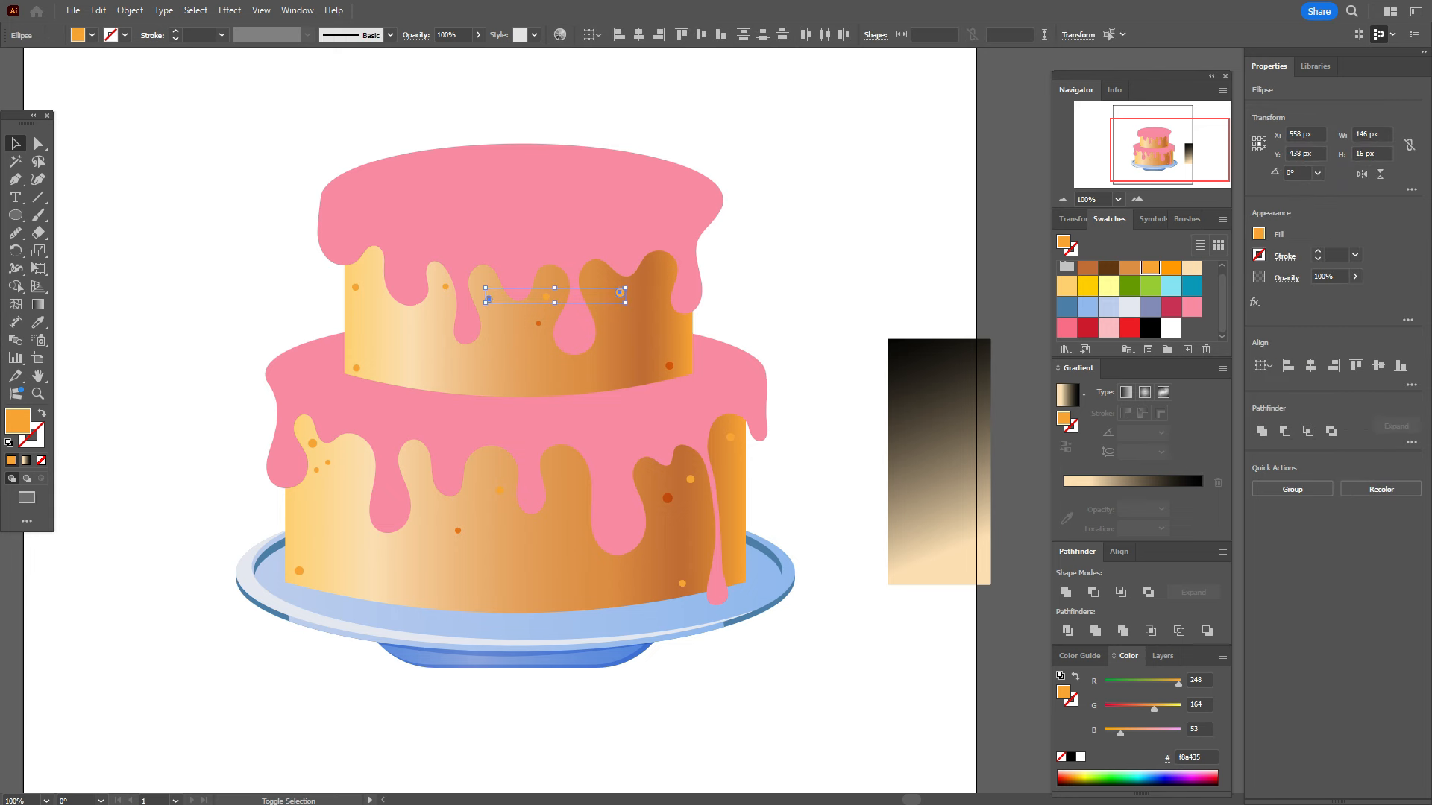
click(1129, 268)
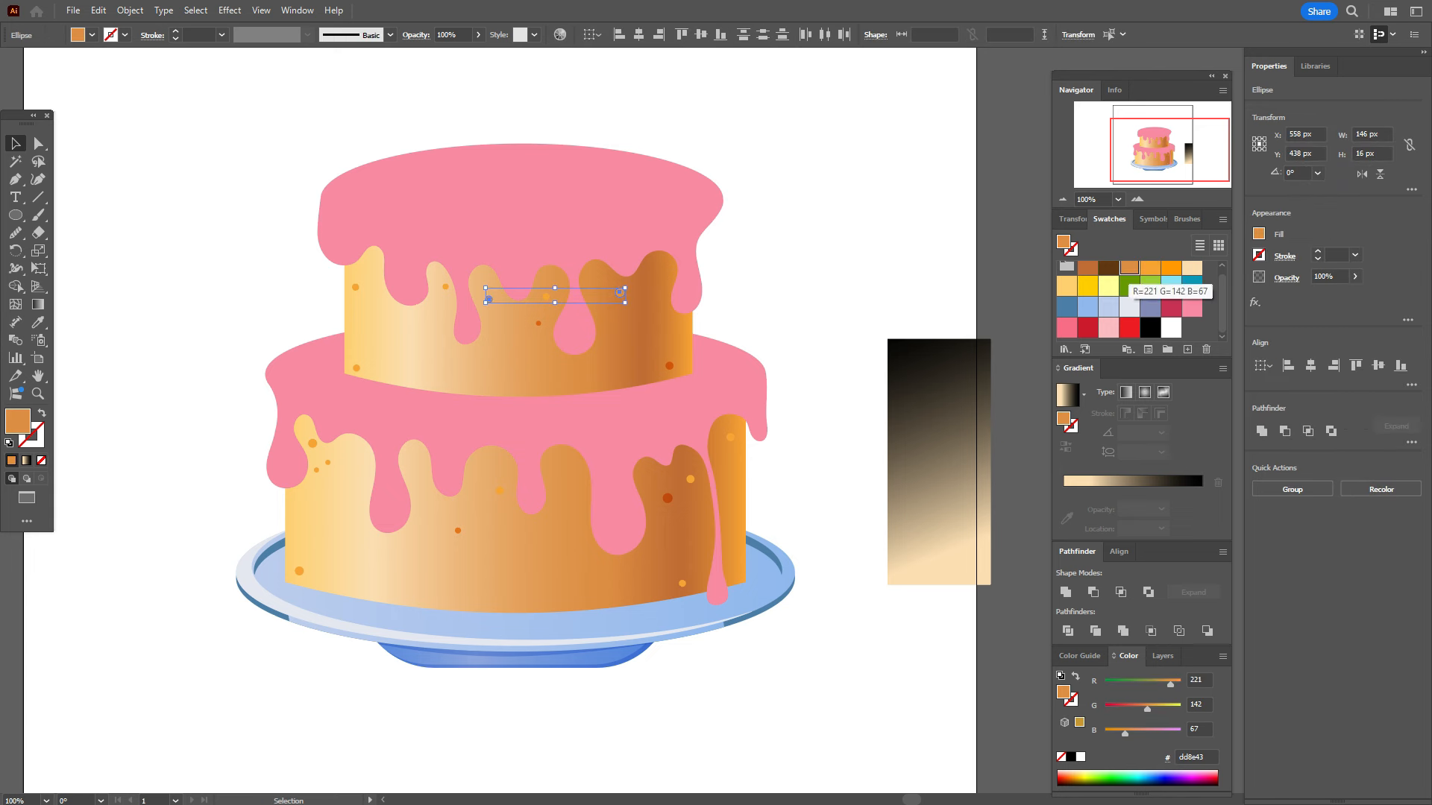
key(ctrl+shift+a)
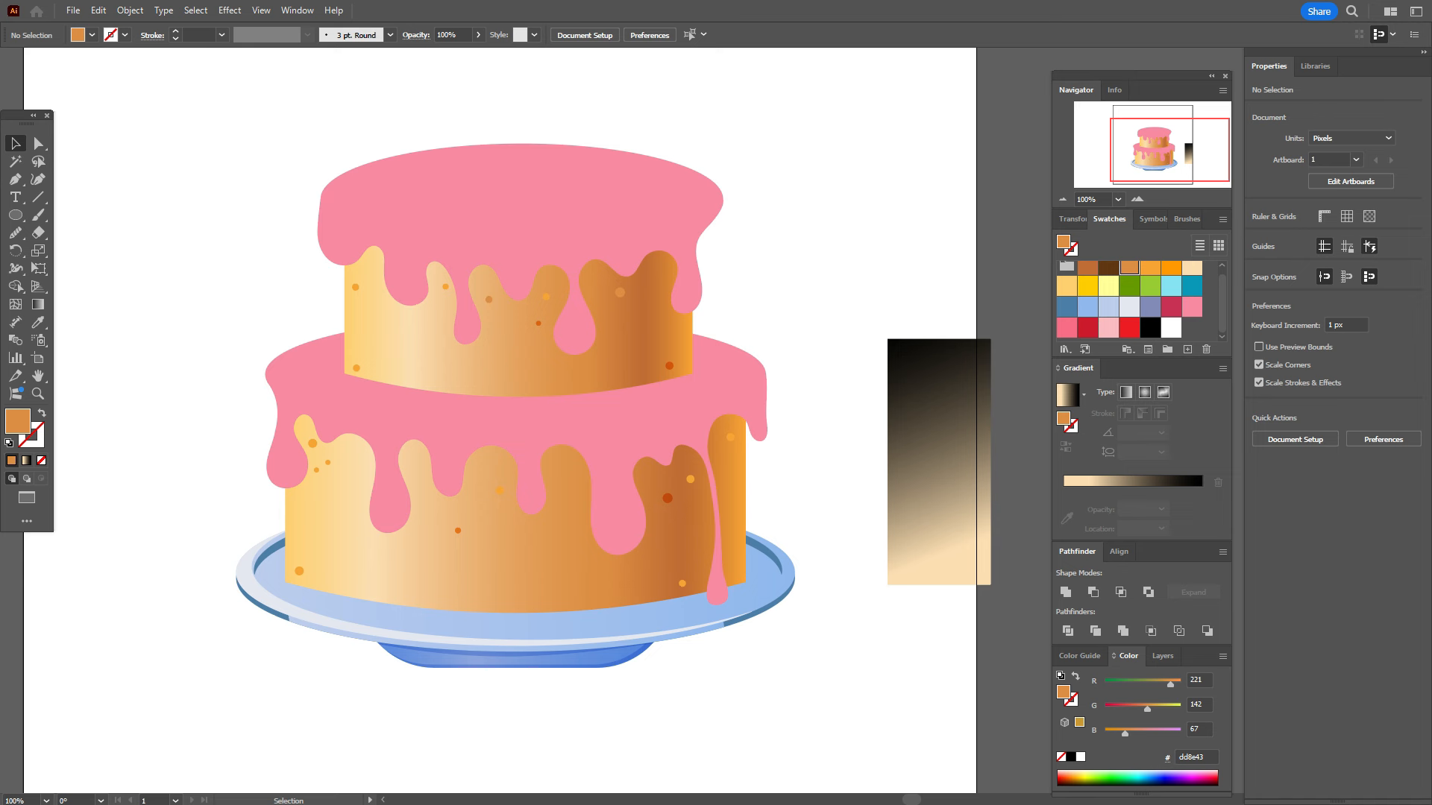
Step: Move the gradient rectangle back over the left part of the lower tier and set its gradient angle to -90°
drag(939, 462, 366, 515)
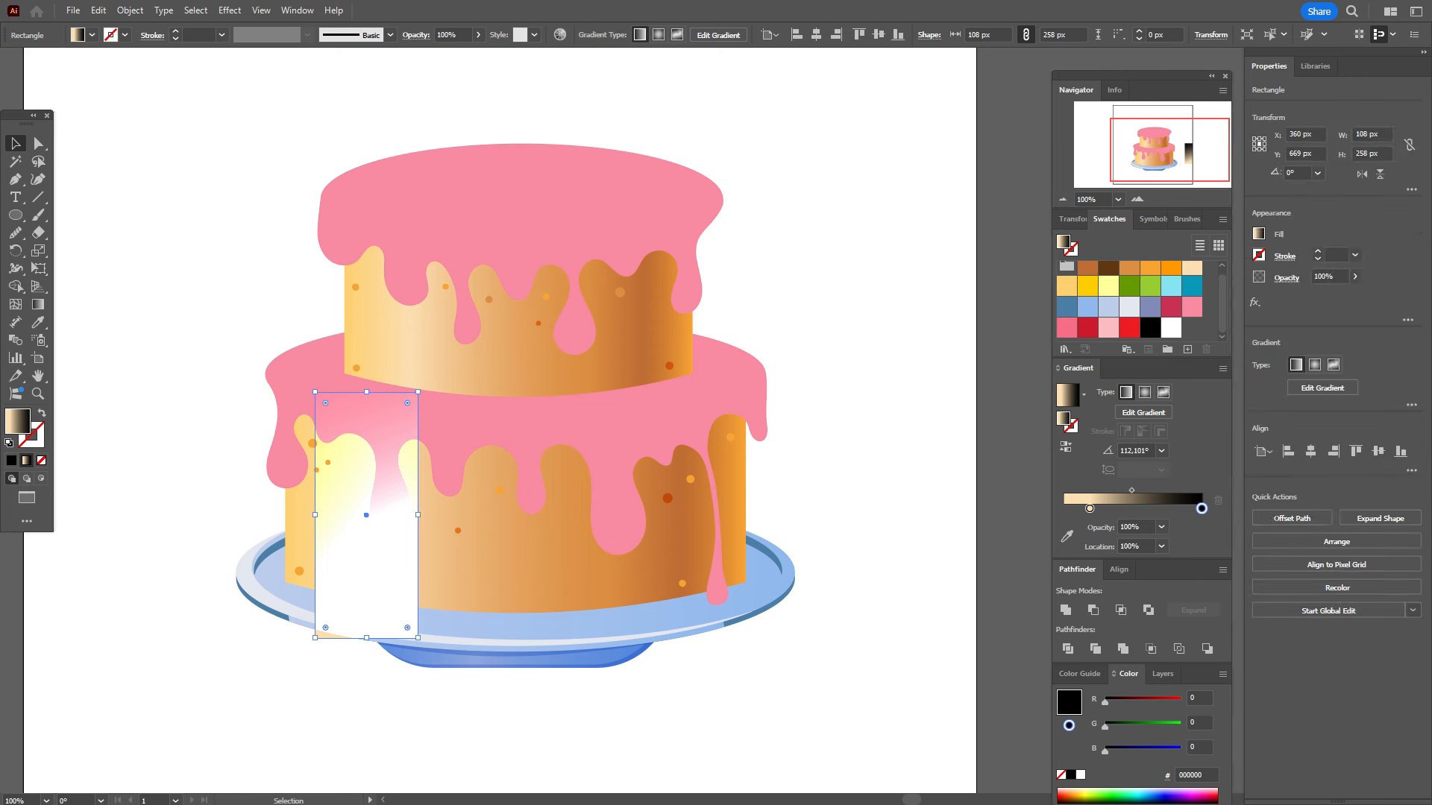
click(37, 304)
click(311, 376)
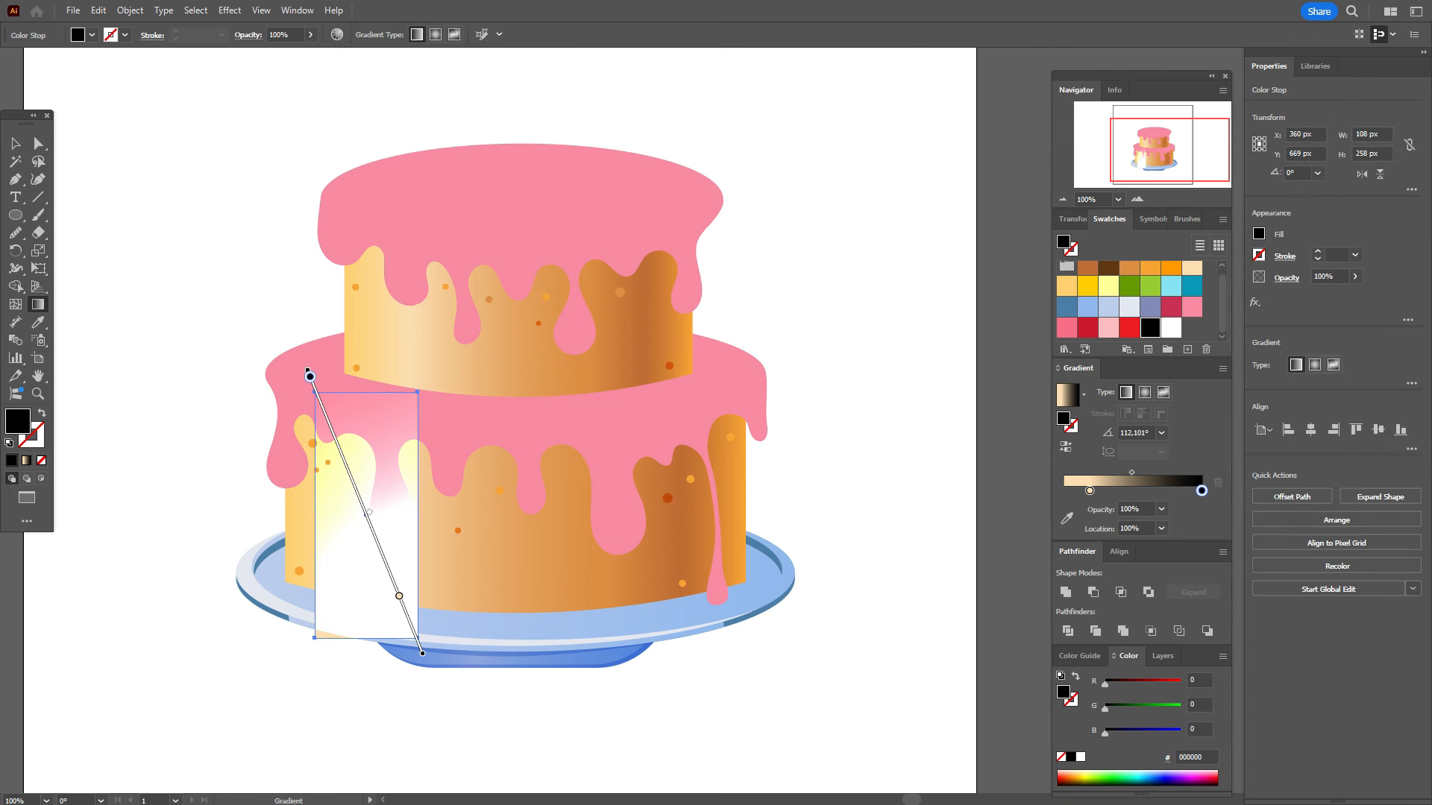
double_click(1134, 433)
text(90)
key(Return)
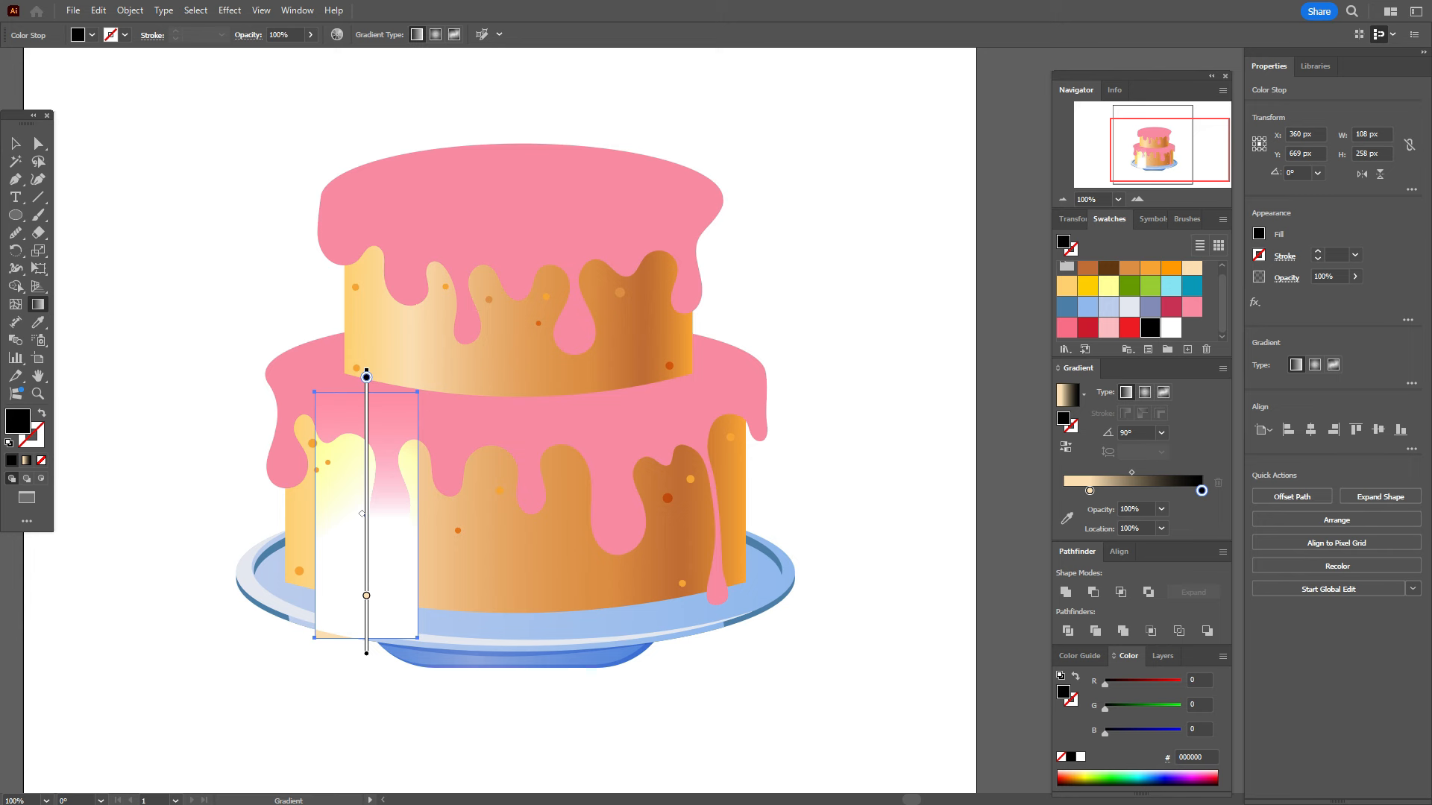
double_click(1135, 432)
text(-90)
key(Return)
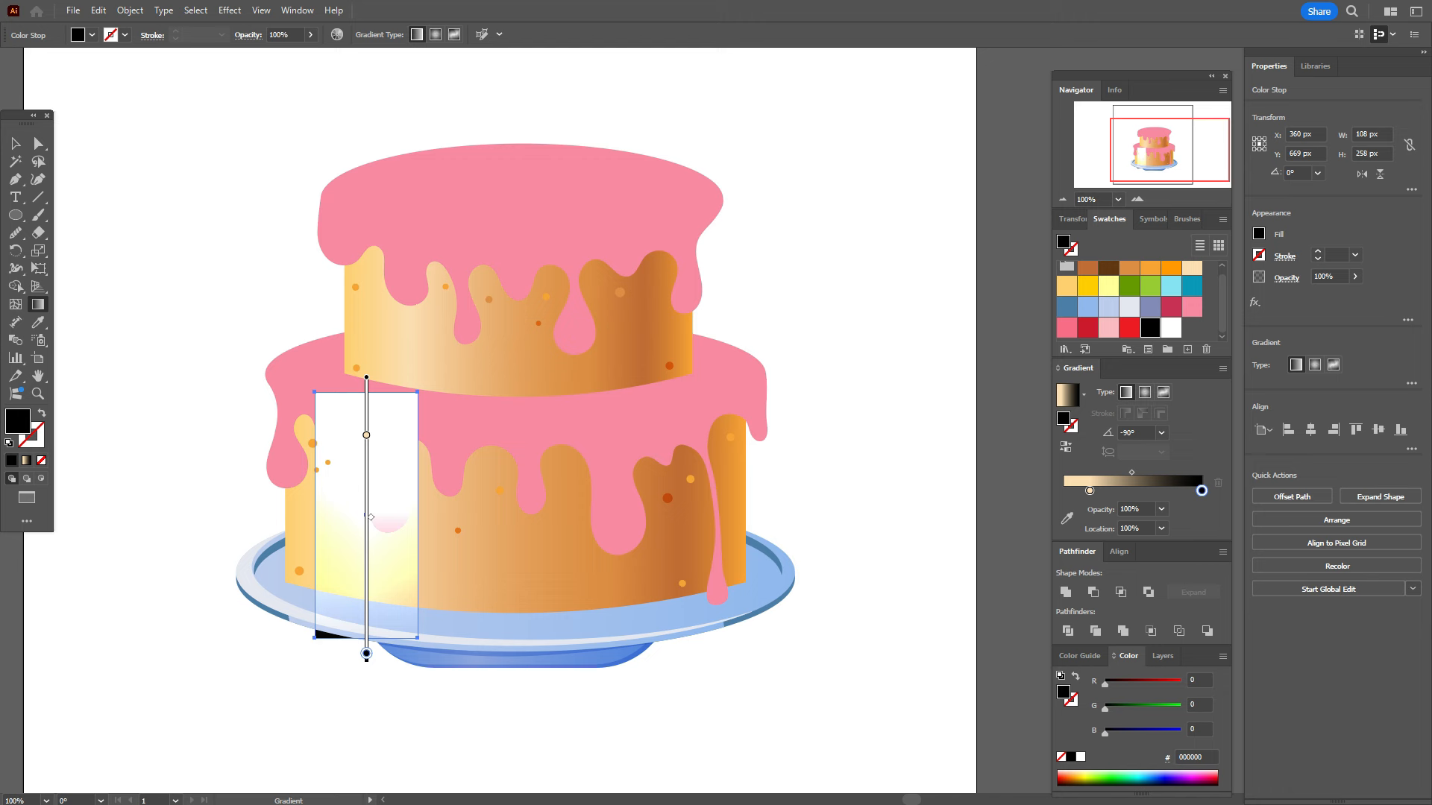
Step: Bring the pink icing shapes of both tiers and the upper tier's orange dots to the front
key(y)
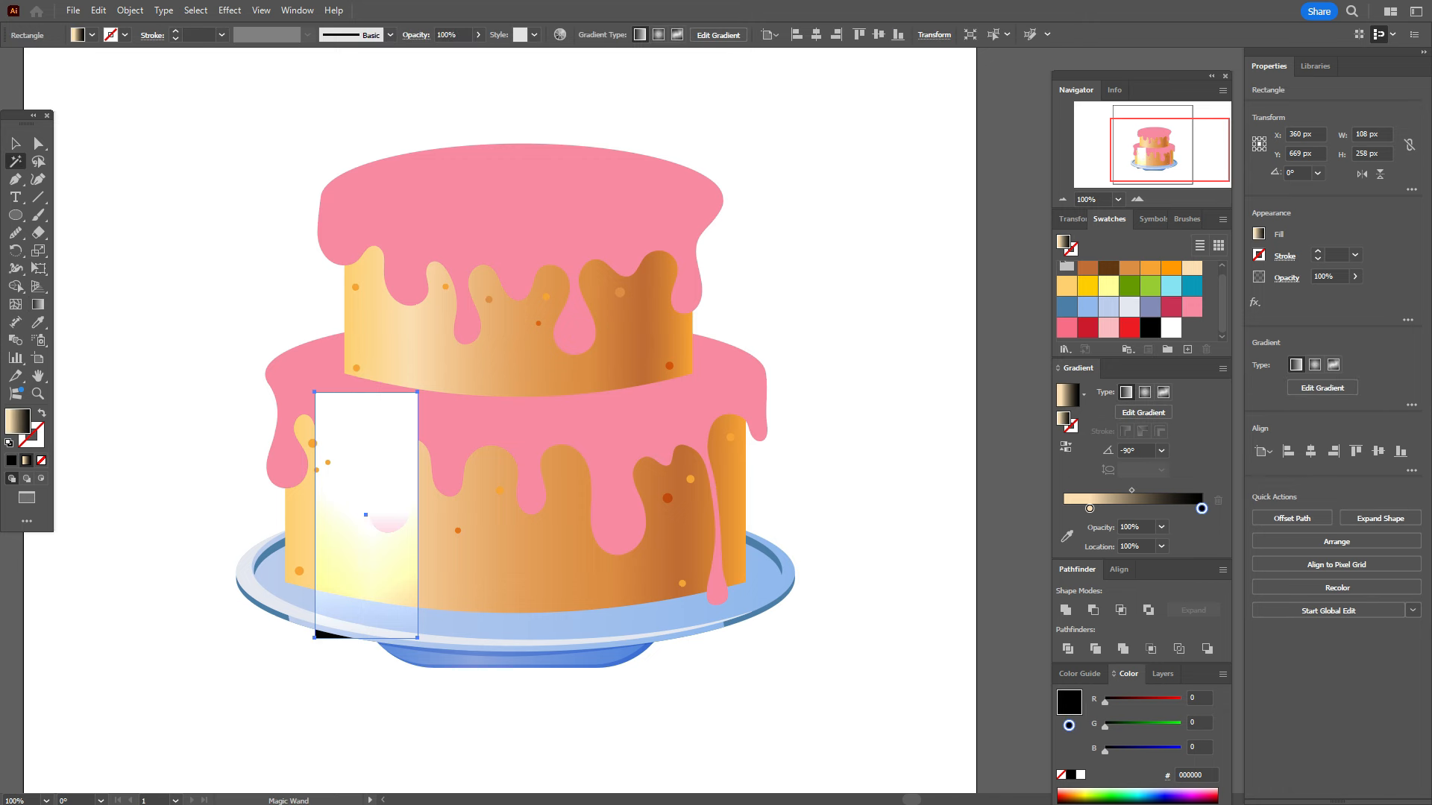
key(v)
click(507, 425)
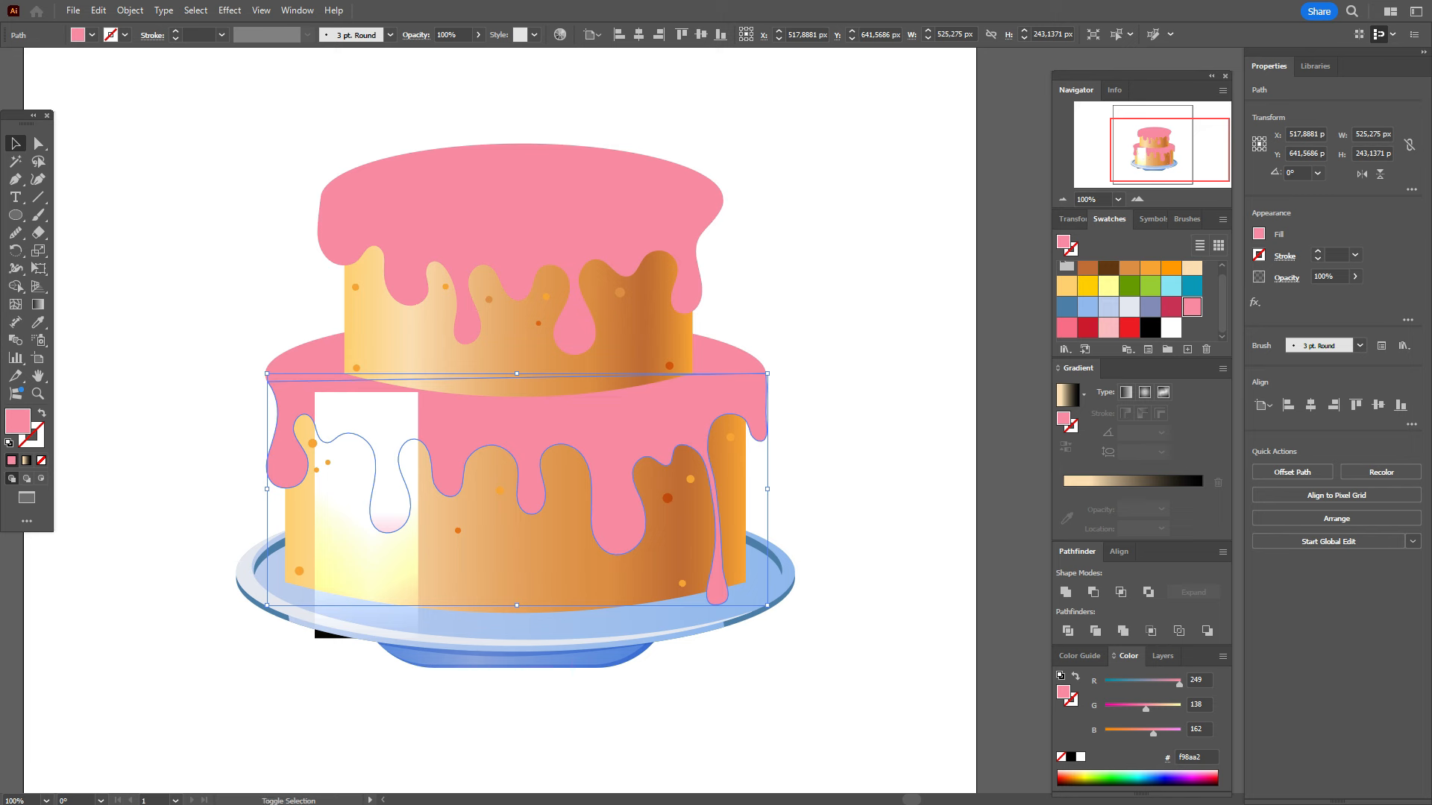
shift+click(298, 357)
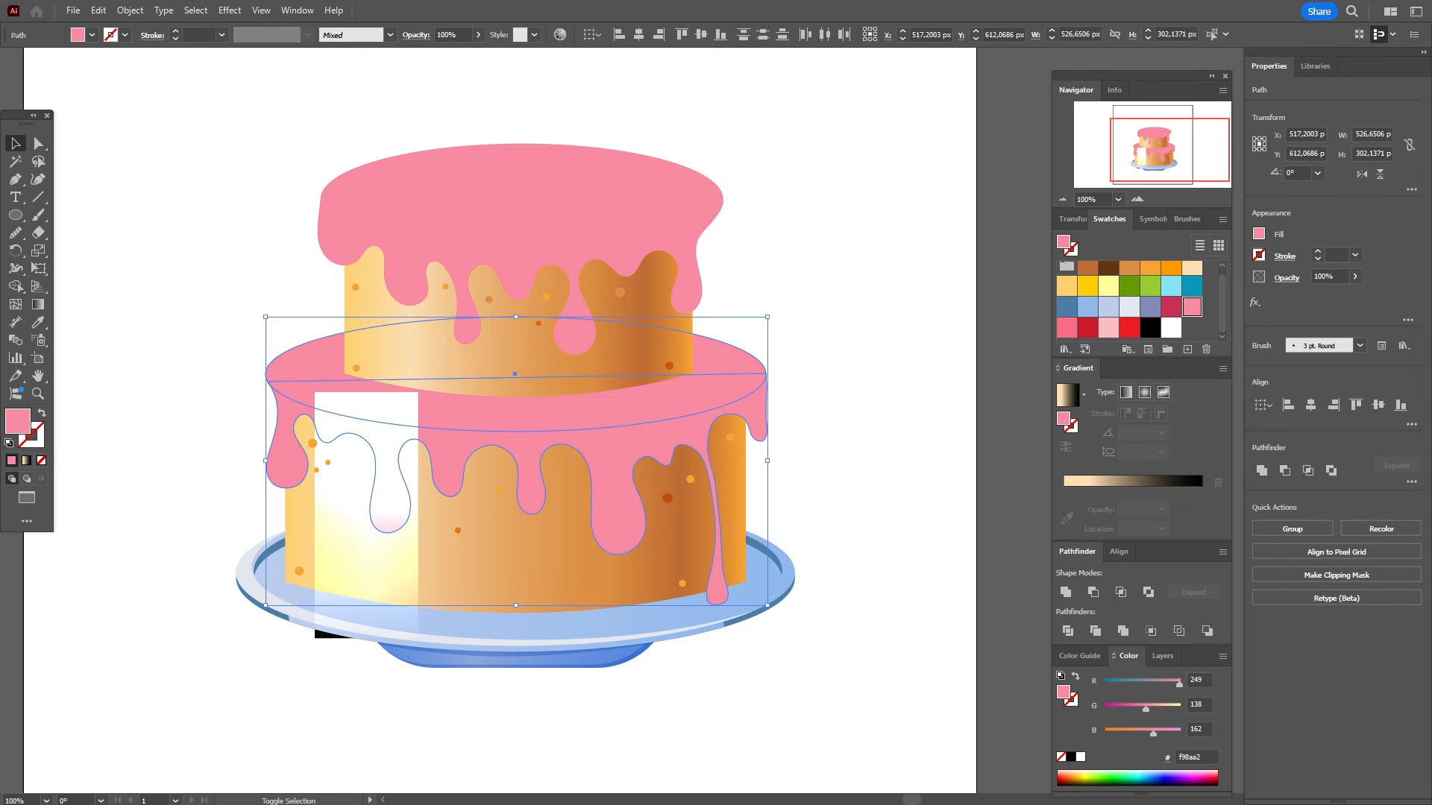
shift+click(357, 368)
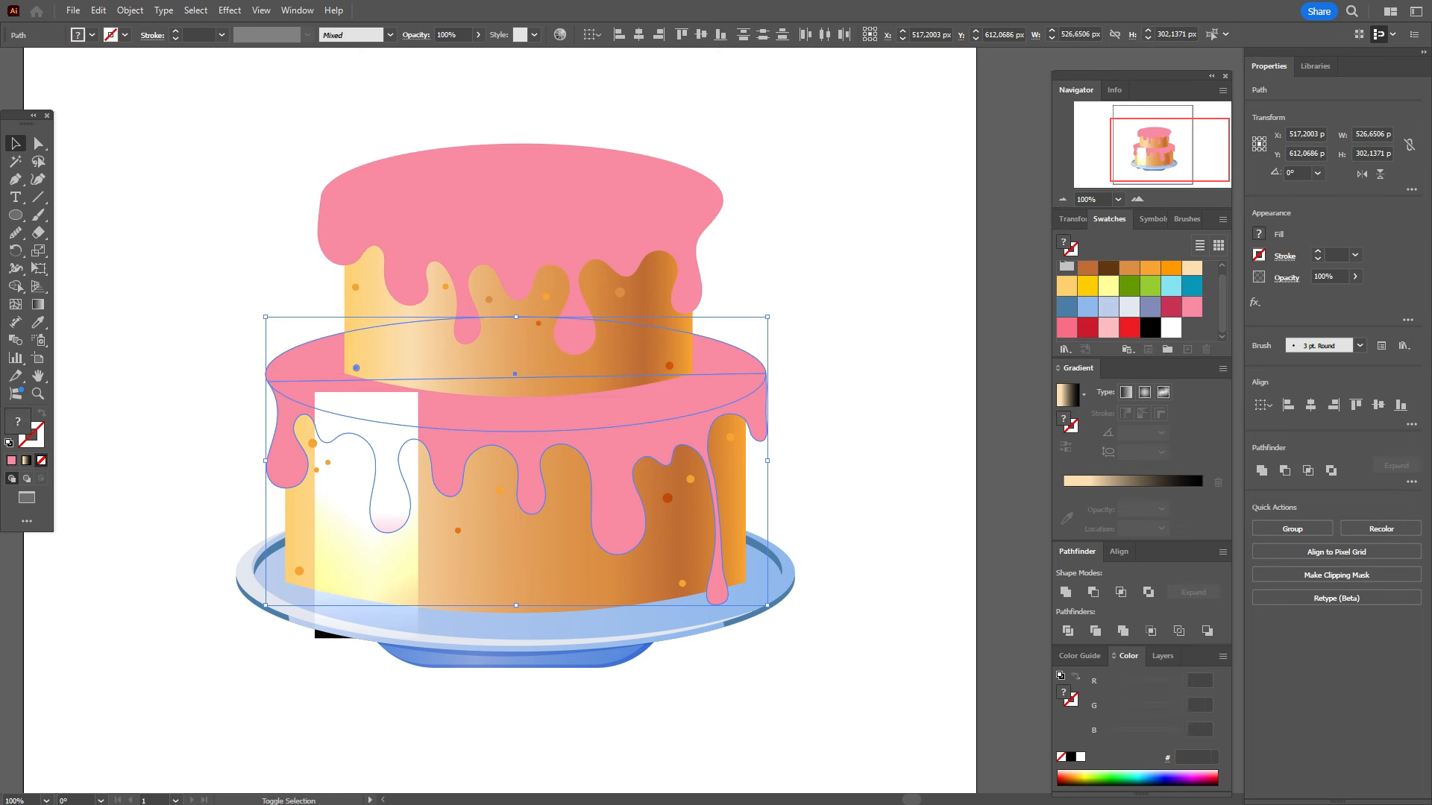
shift+click(355, 288)
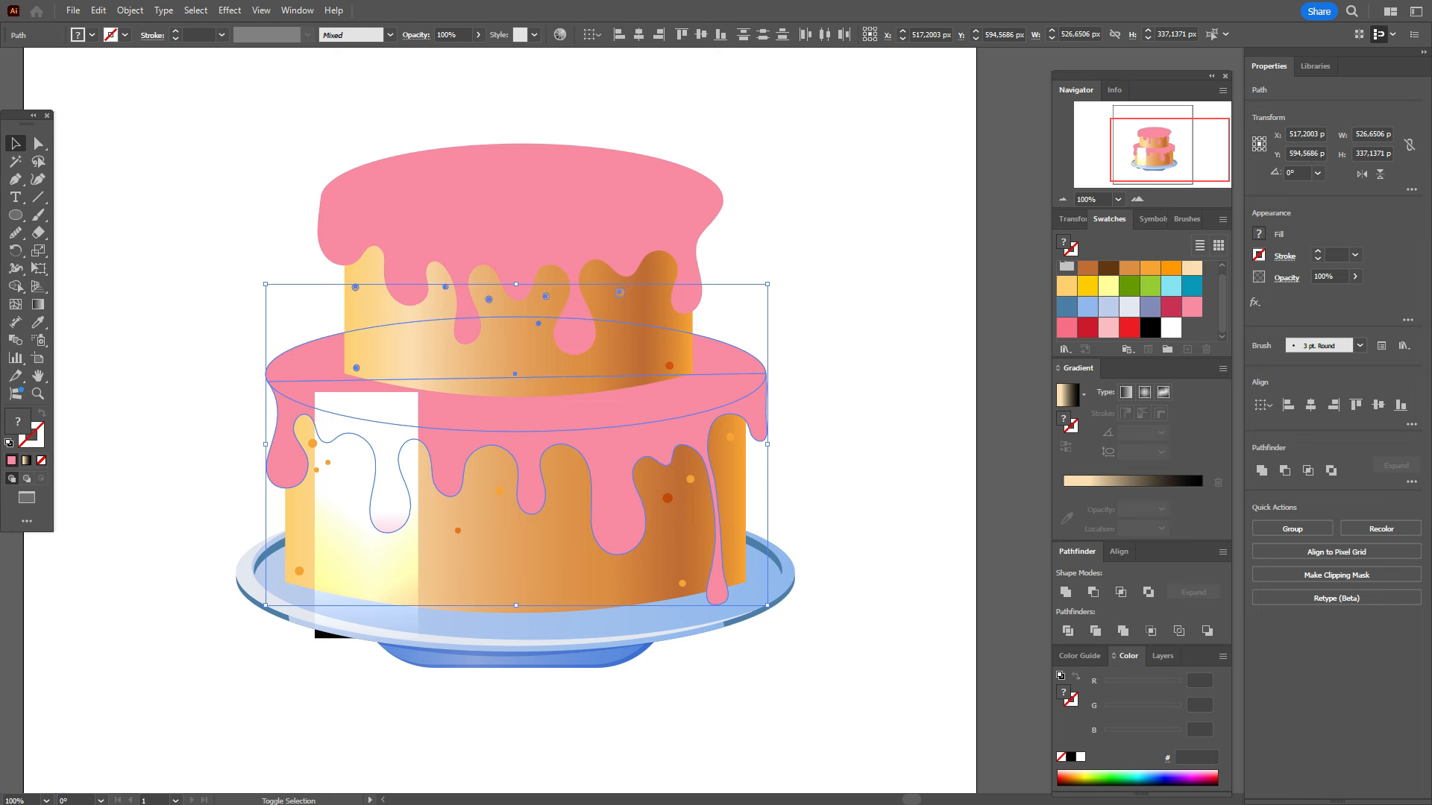
shift+click(686, 246)
shift+click(674, 214)
right_click(681, 221)
mouse_move(771, 621)
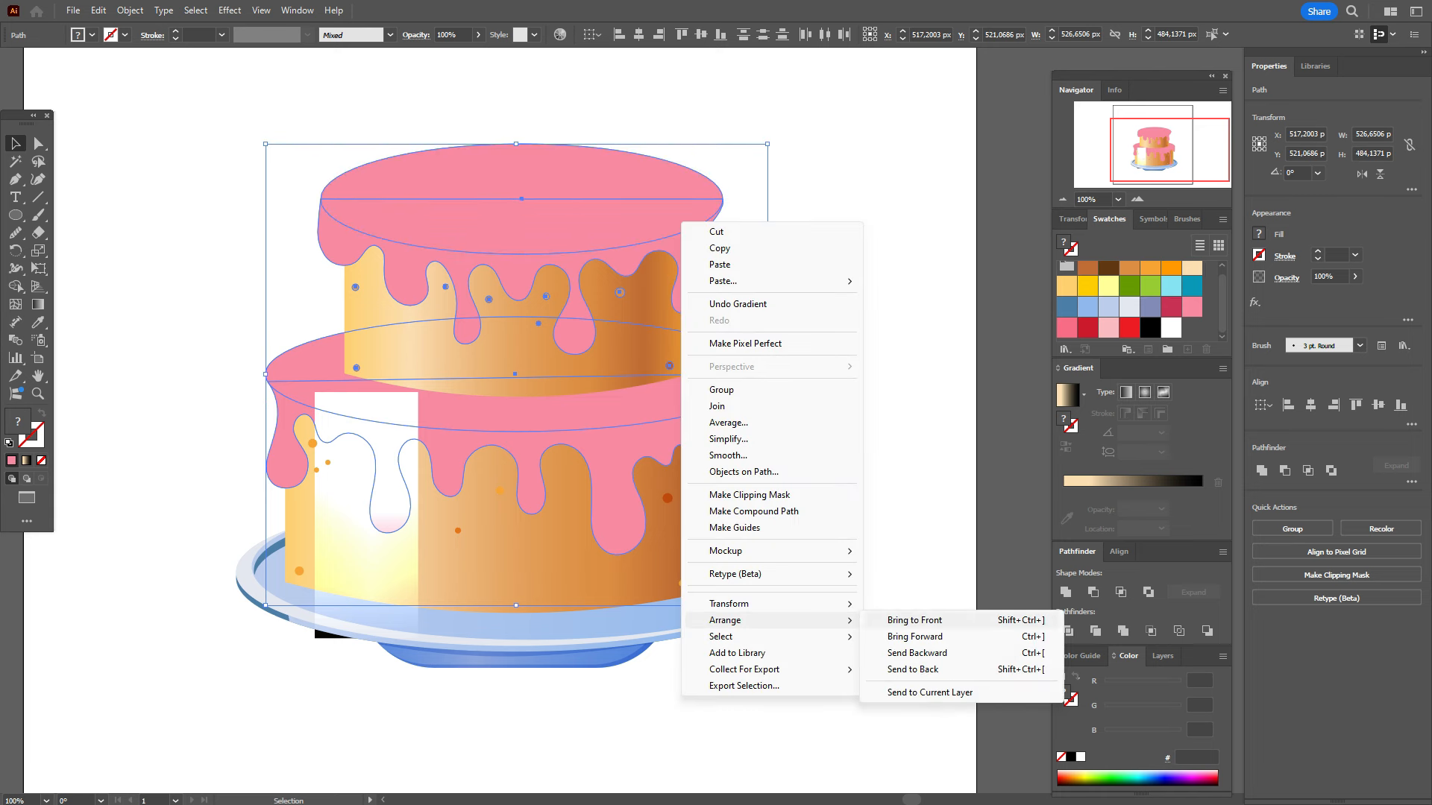
click(917, 620)
click(917, 621)
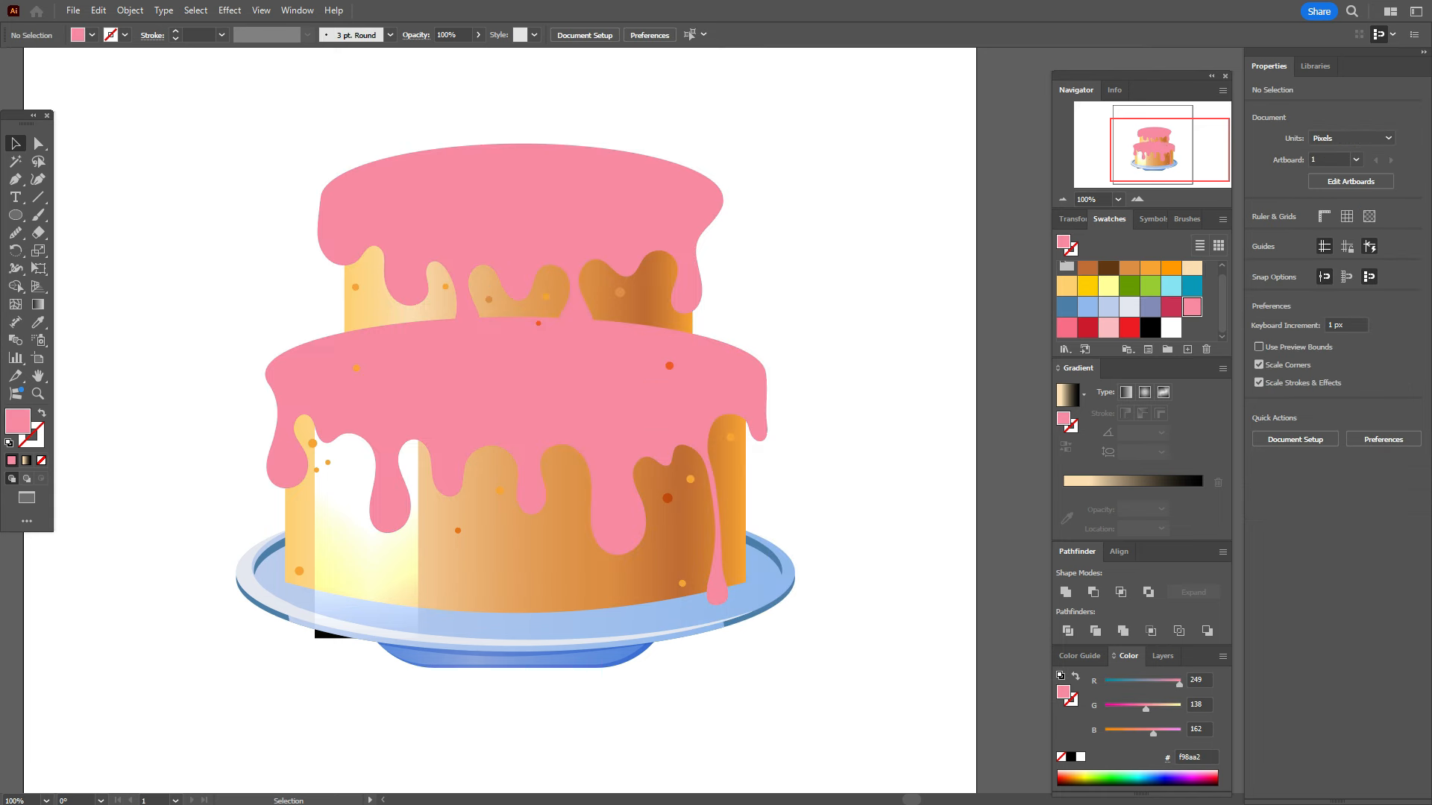
Step: Tilt and shift the gradient of the rectangle on the lower tier to an angle of about -67.5°
click(344, 559)
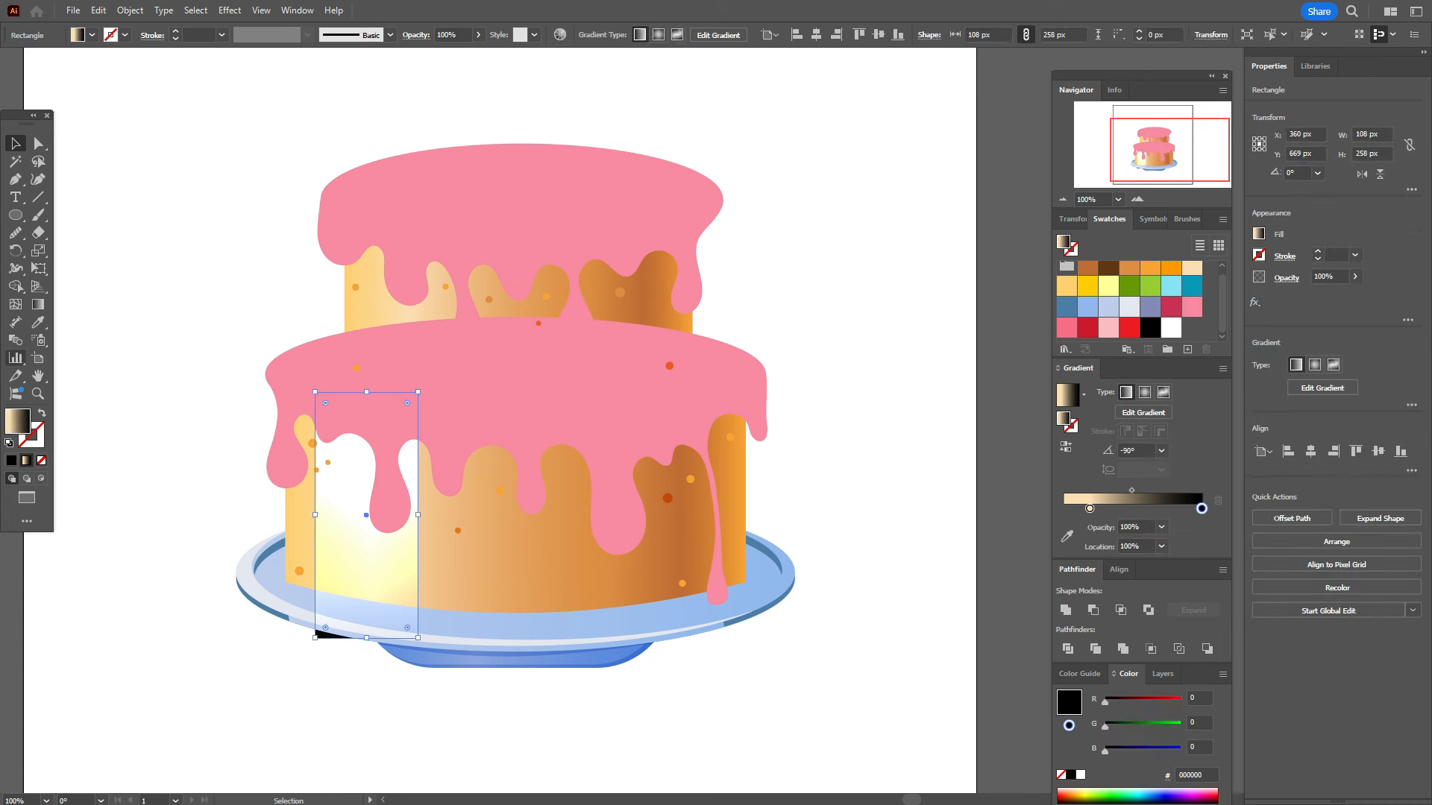
click(38, 304)
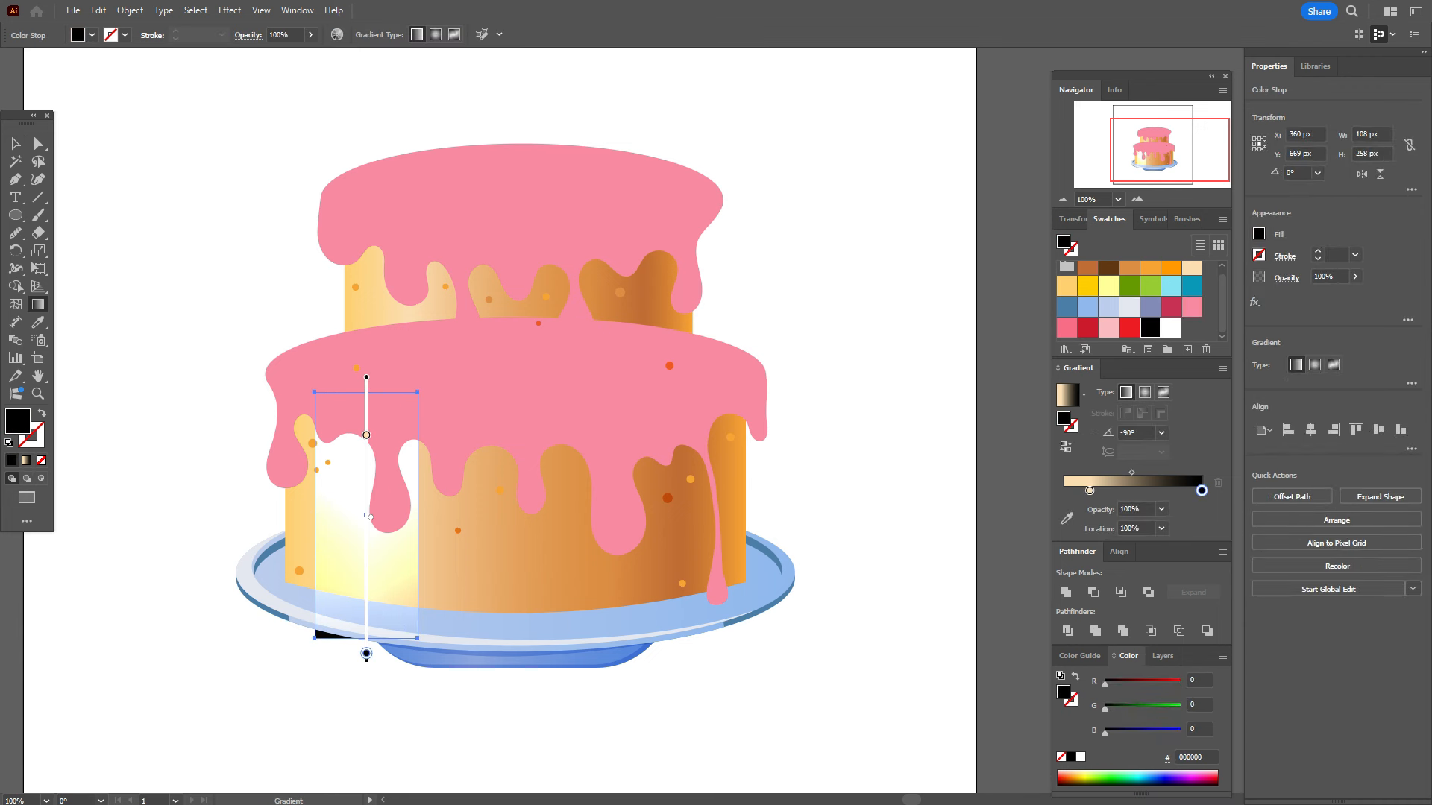
mouse_move(418, 686)
mouse_down()
mouse_move(323, 425)
mouse_move(322, 342)
mouse_move(408, 559)
mouse_move(387, 550)
mouse_move(418, 535)
mouse_move(432, 561)
mouse_move(409, 544)
mouse_move(388, 568)
mouse_up()
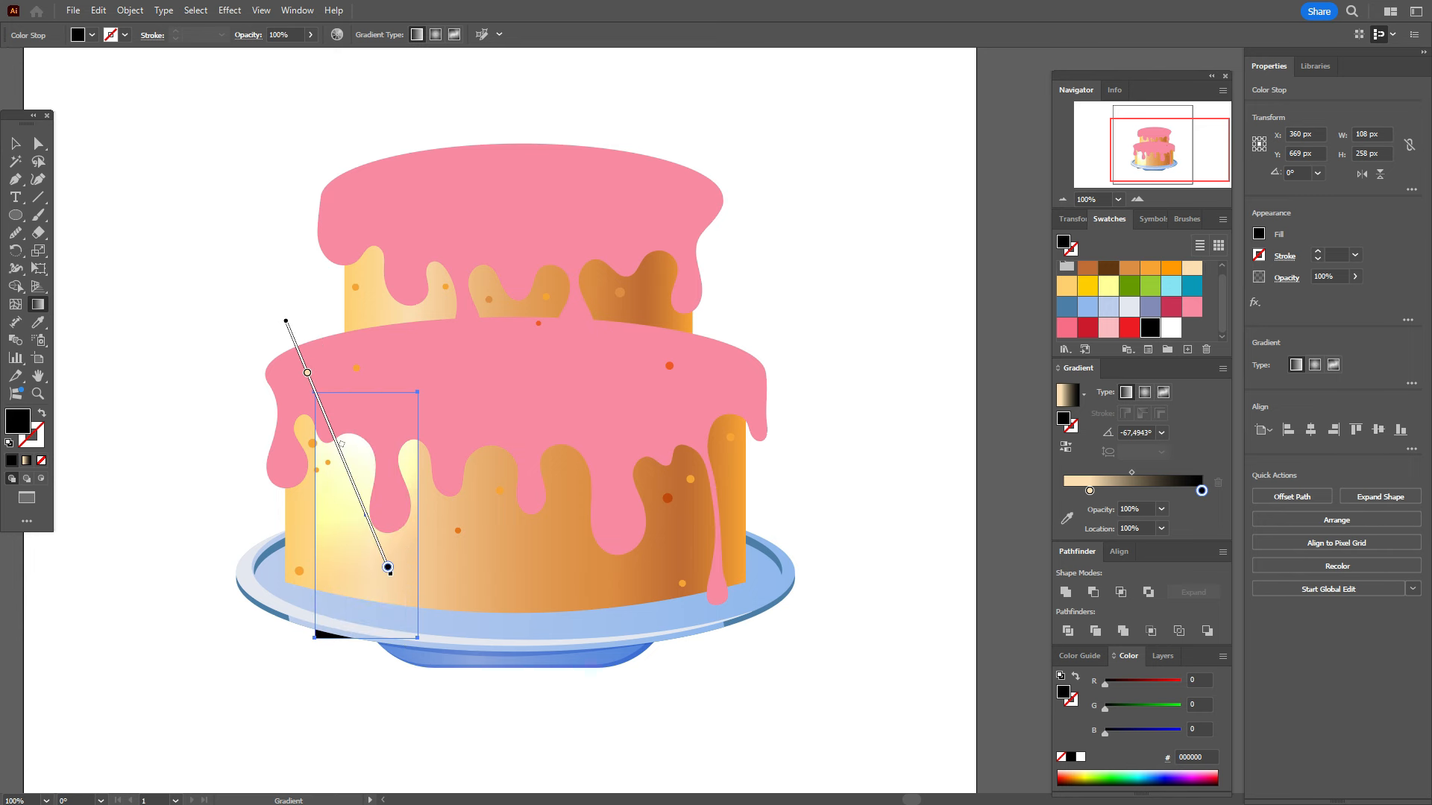
click(15, 144)
key(ctrl+shift+a)
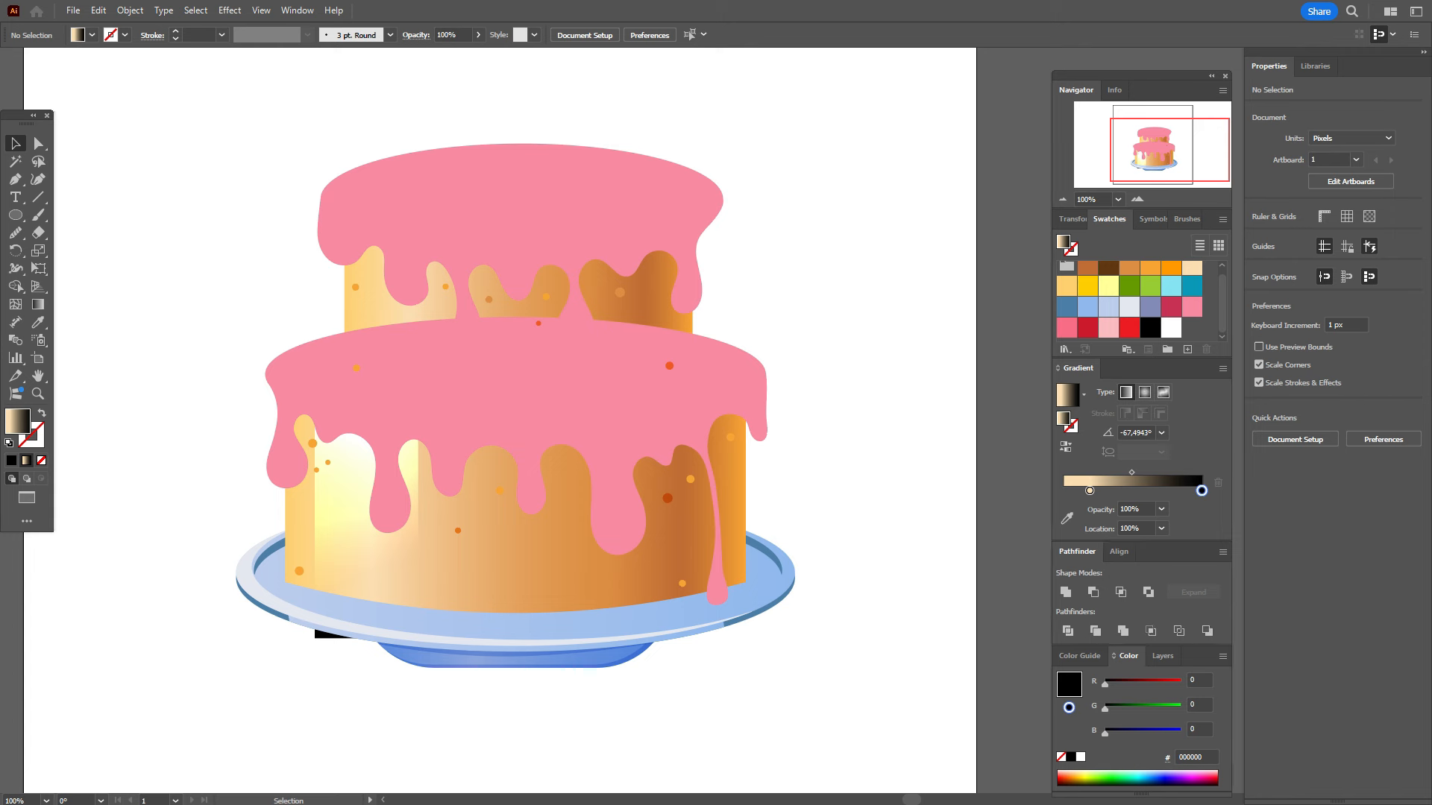
Step: Duplicate the gradient rectangle over the middle and the right part of the lower tier
click(347, 492)
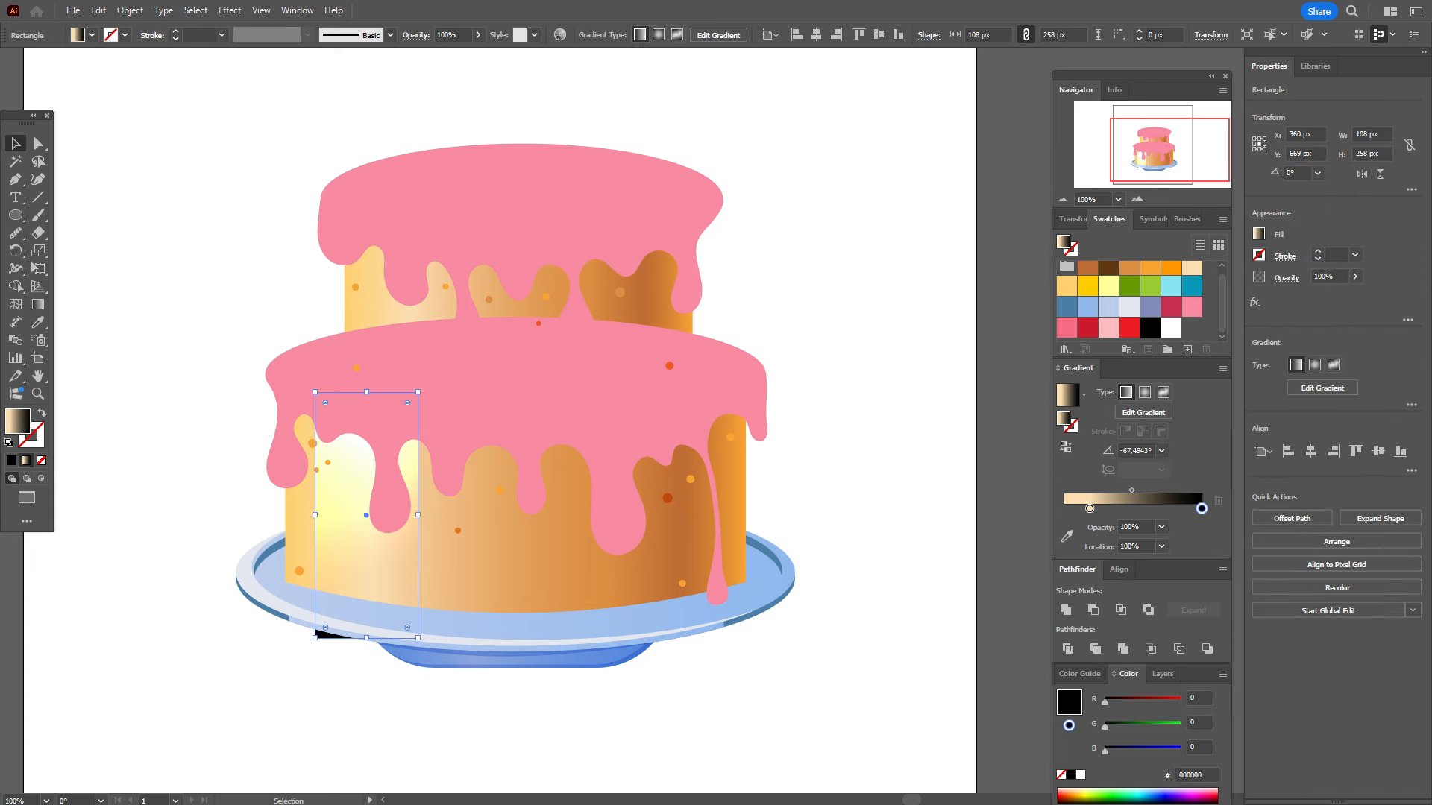
alt+drag(346, 492, 658, 486)
drag(533, 507, 516, 507)
click(346, 498)
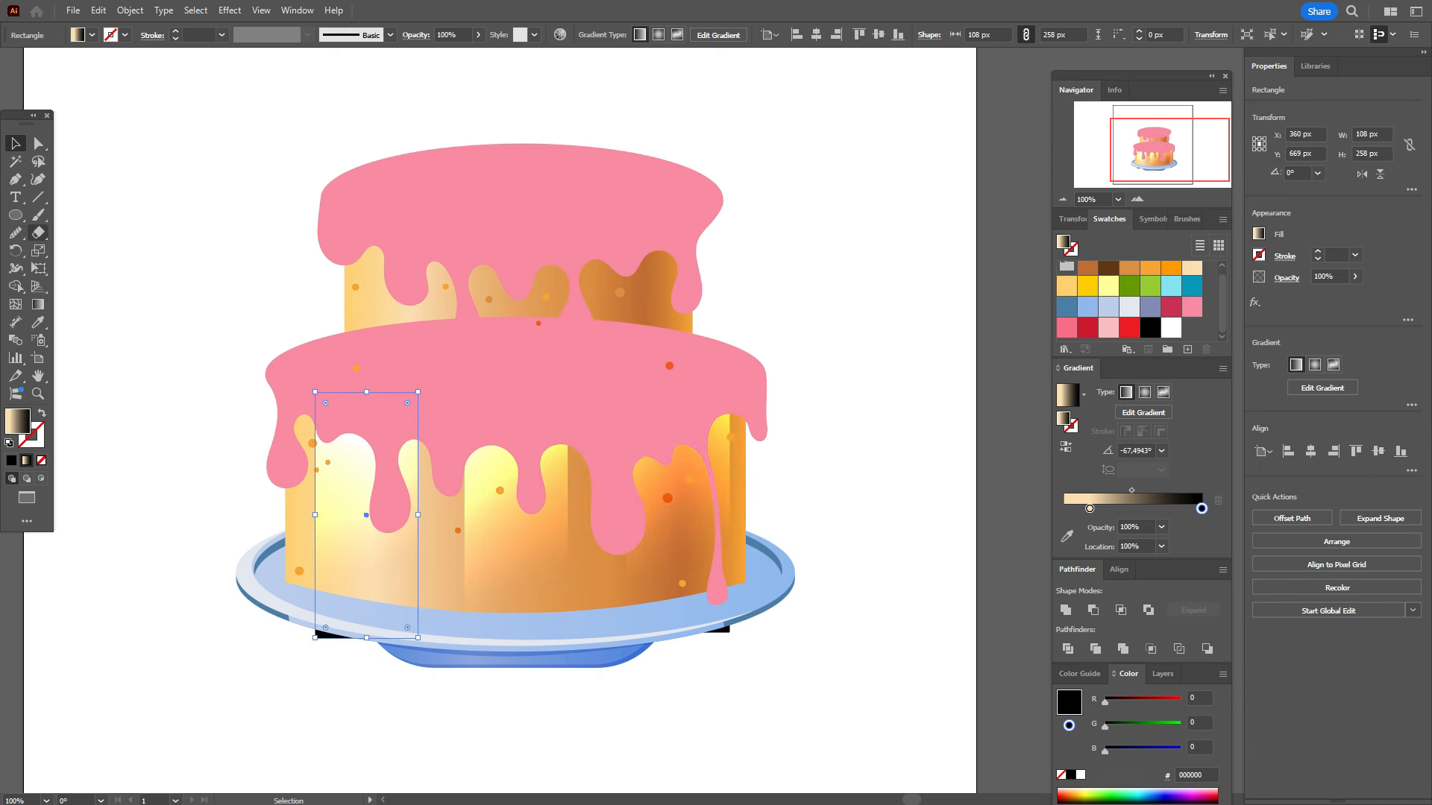
Step: Bow both long sides of the left gradient rectangle slightly outward with the Curvature tool, undoing the stray point
click(37, 179)
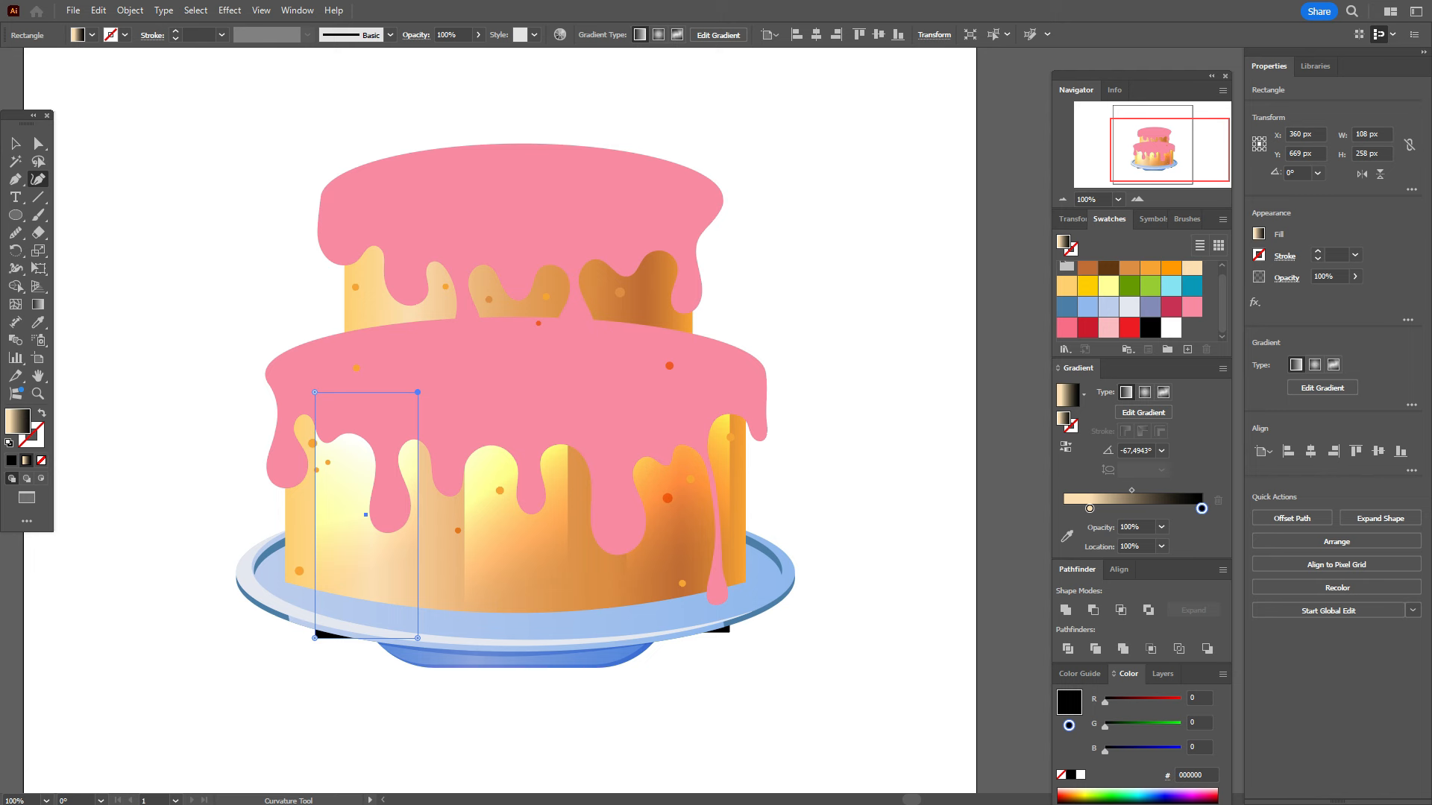
drag(314, 516, 306, 515)
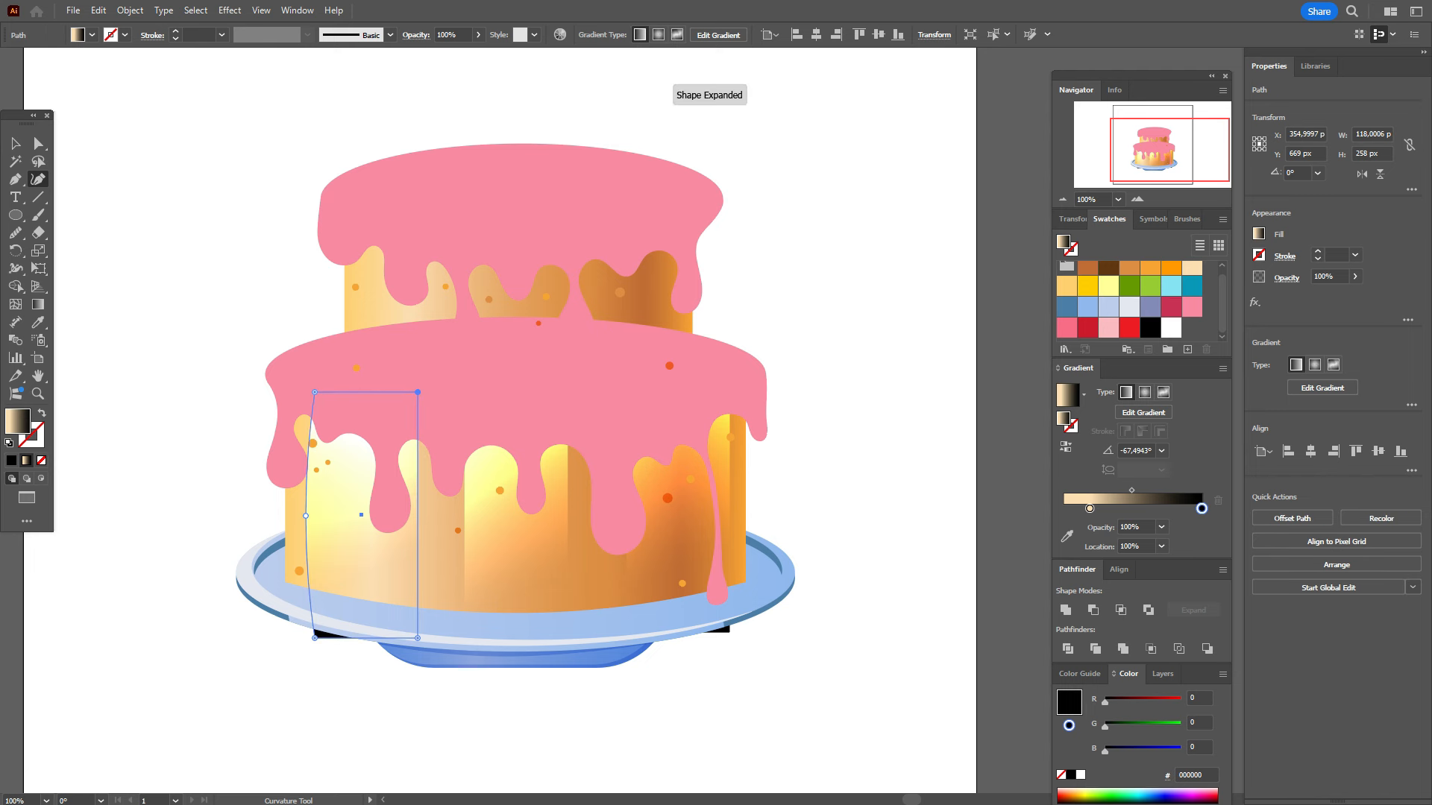
click(477, 522)
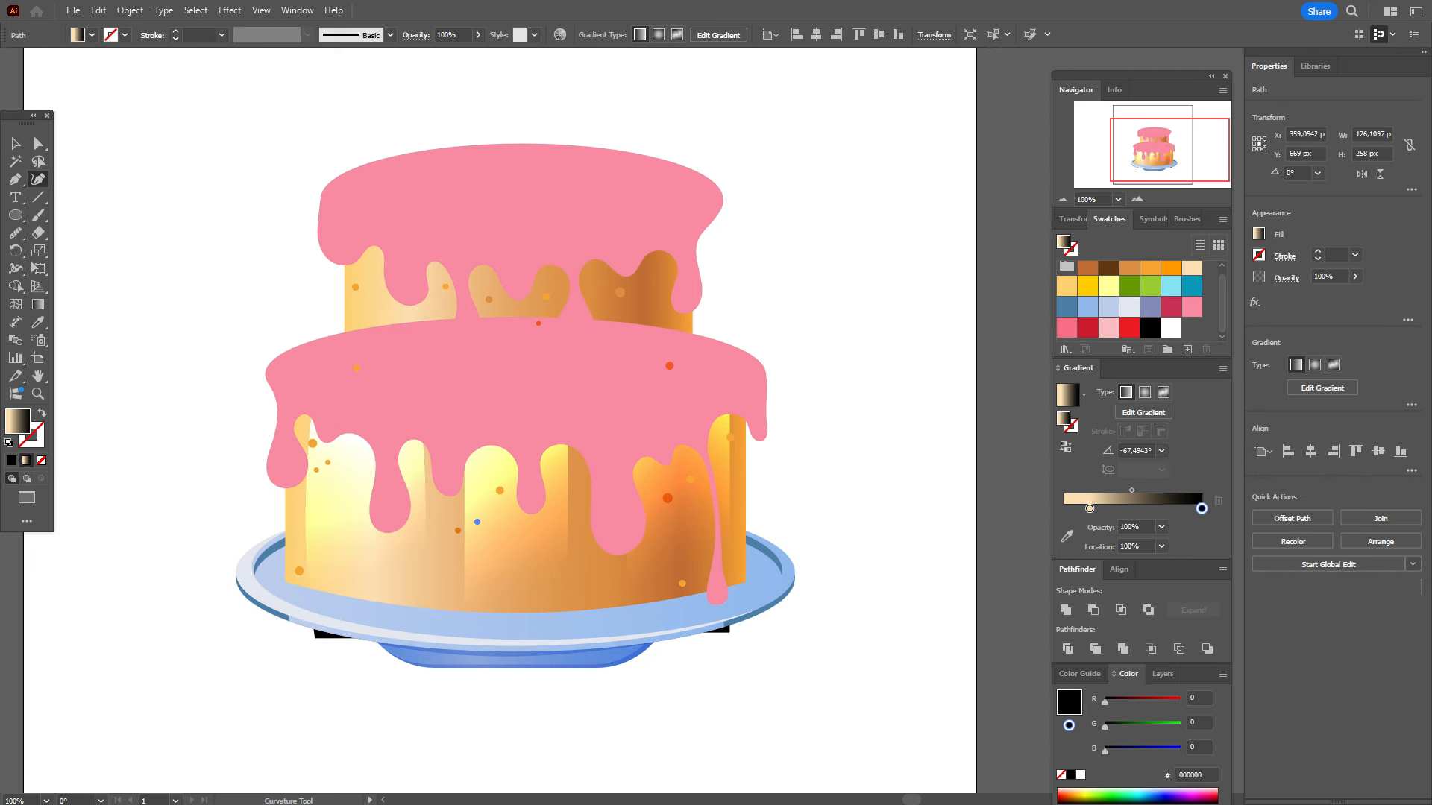
key(ctrl+z)
key(ctrl+z)
key(ctrl+z)
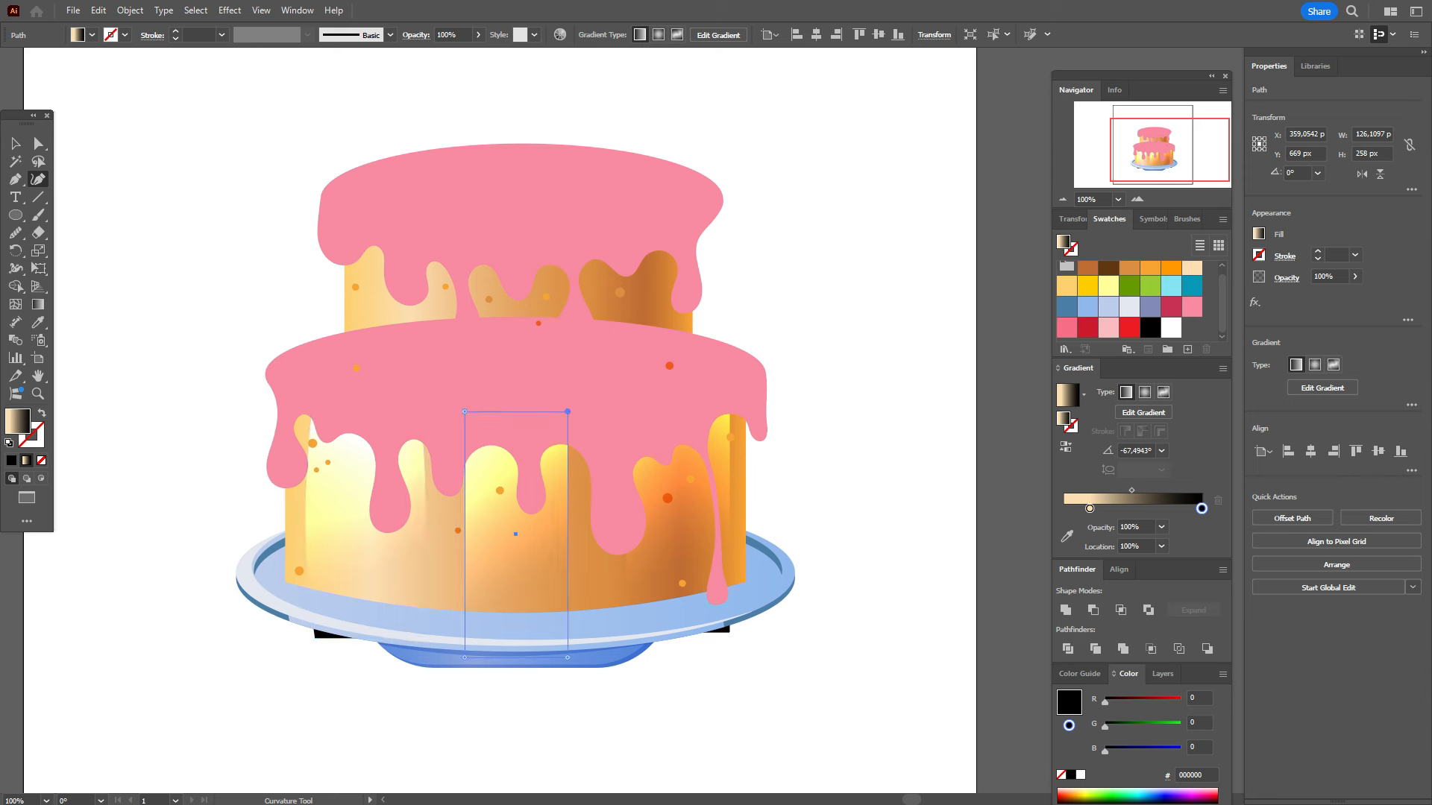
Step: Bow the long sides of the middle and right gradient rectangles slightly outward
drag(464, 520, 458, 521)
drag(568, 529, 576, 529)
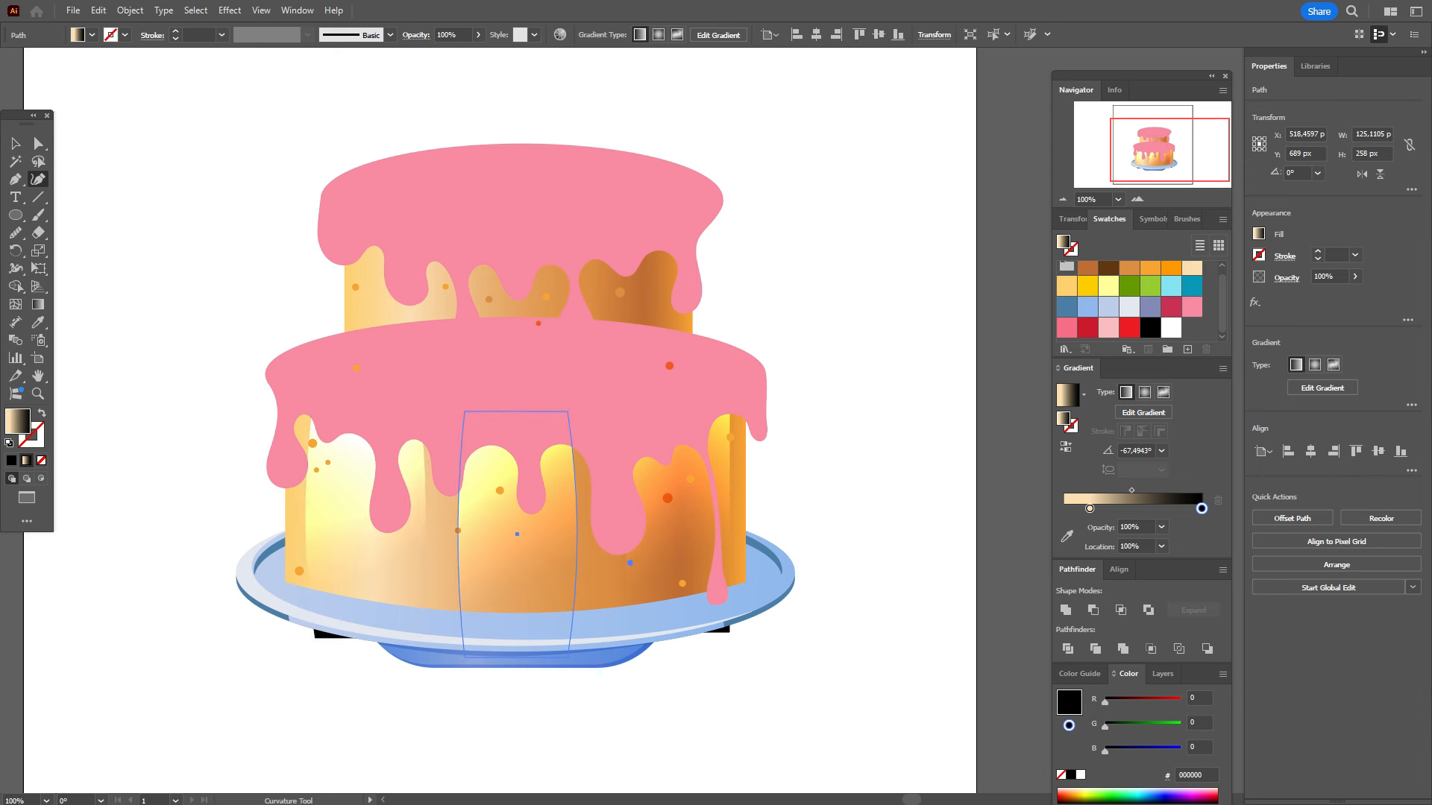
ctrl+click(677, 509)
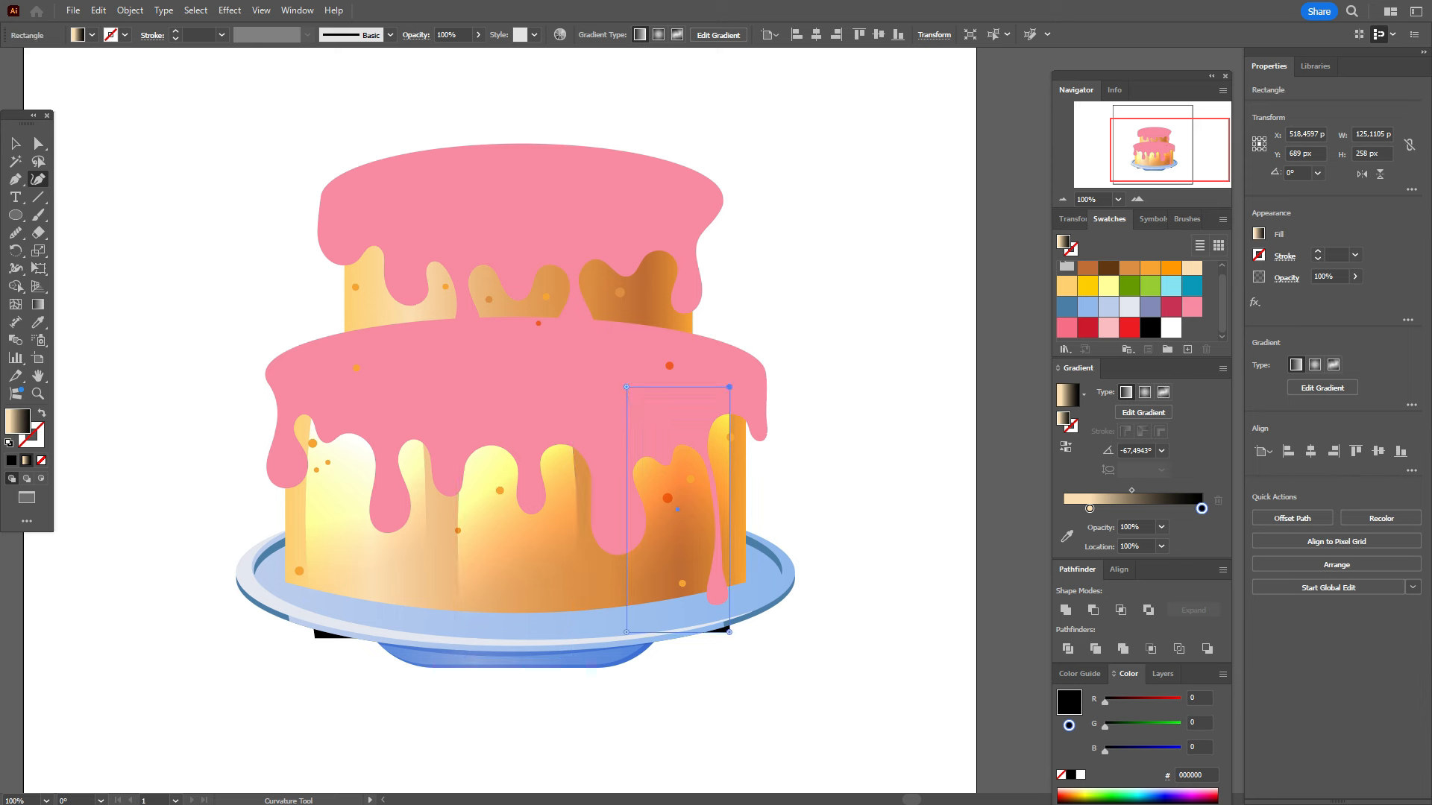
drag(626, 559, 621, 559)
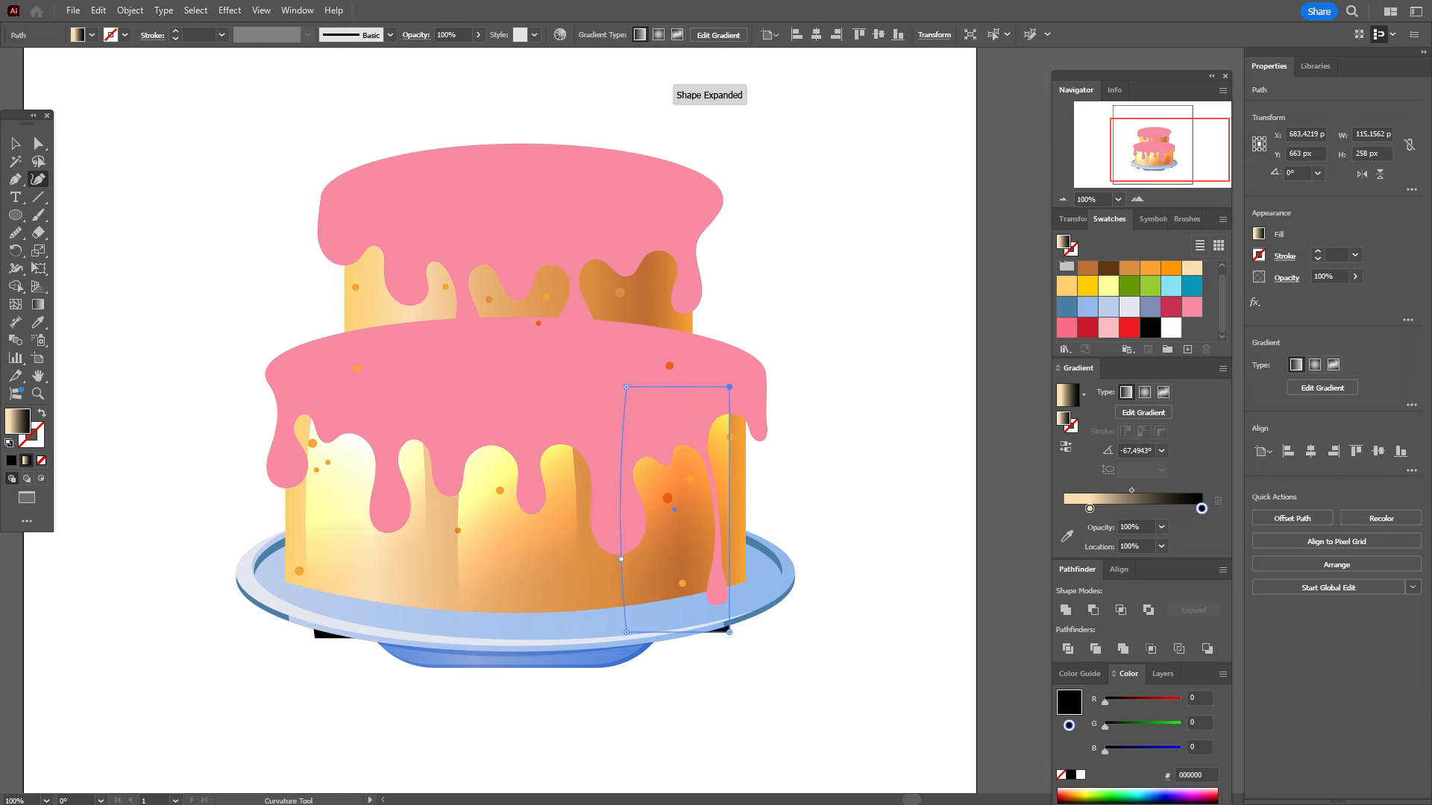
drag(730, 514, 734, 515)
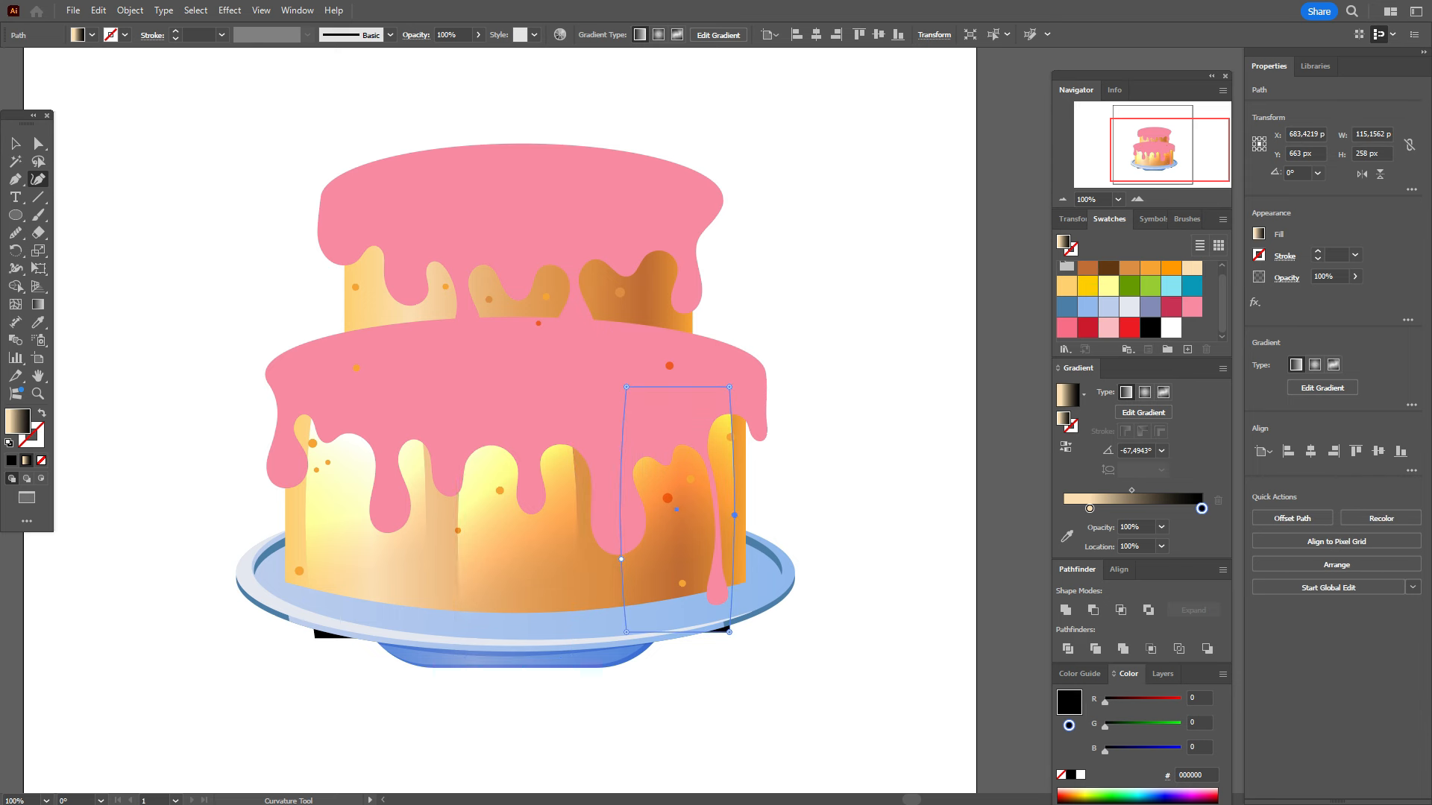
Step: Set the opacity of the left highlight on the lower tier to 70% and the middle one to 65%
key(v)
key(ctrl+shift+a)
click(325, 634)
click(1329, 276)
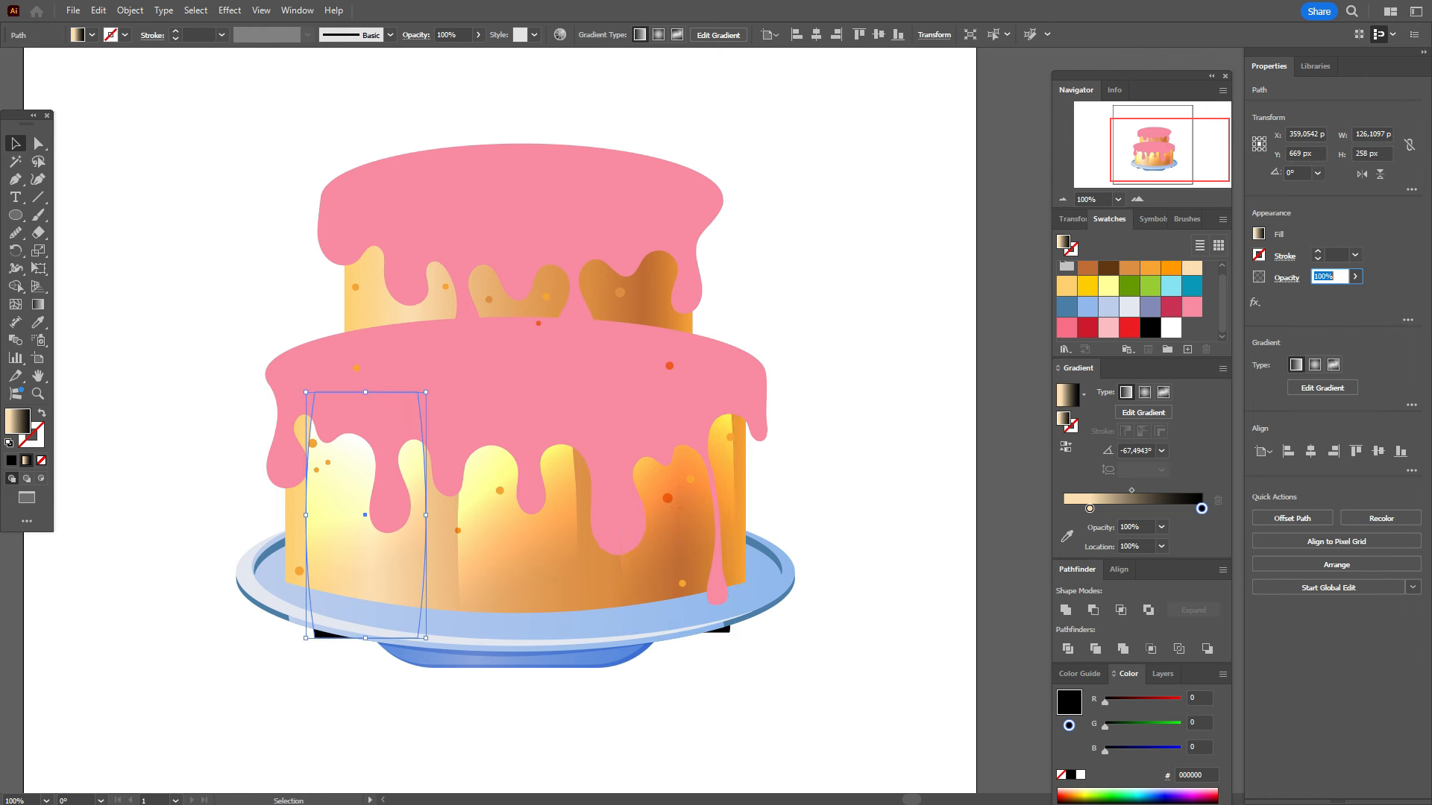
text(70)
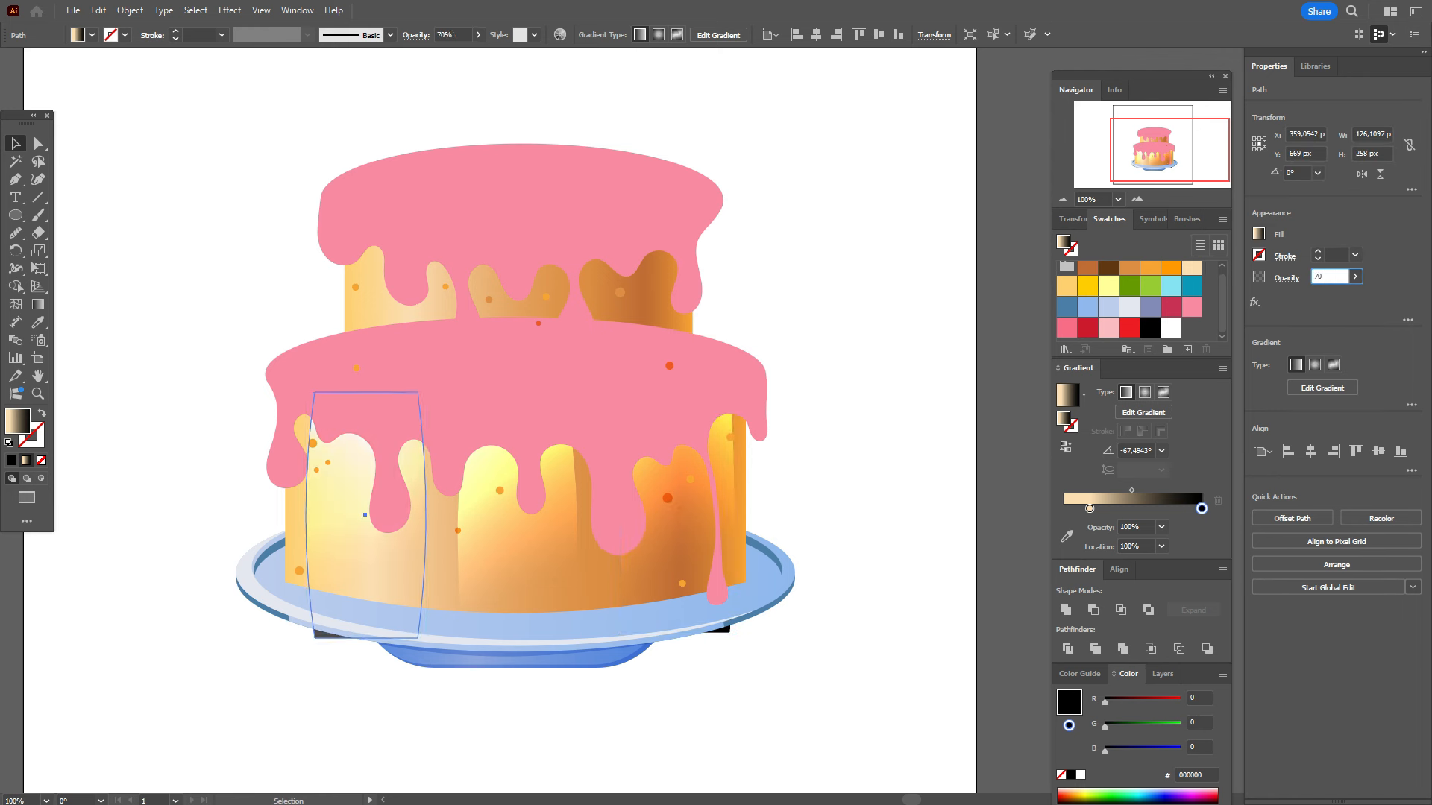
click(518, 535)
click(1329, 276)
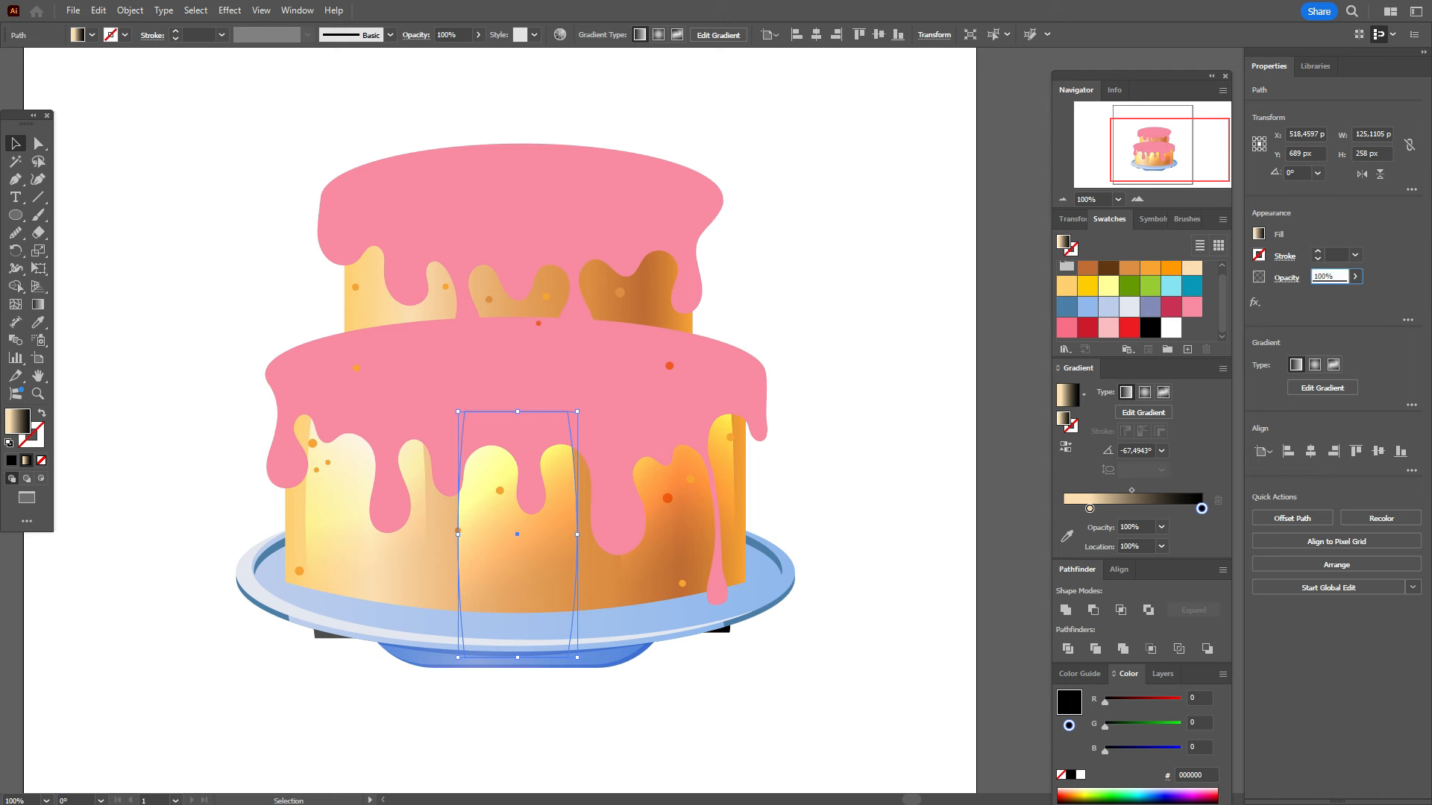
text(65)
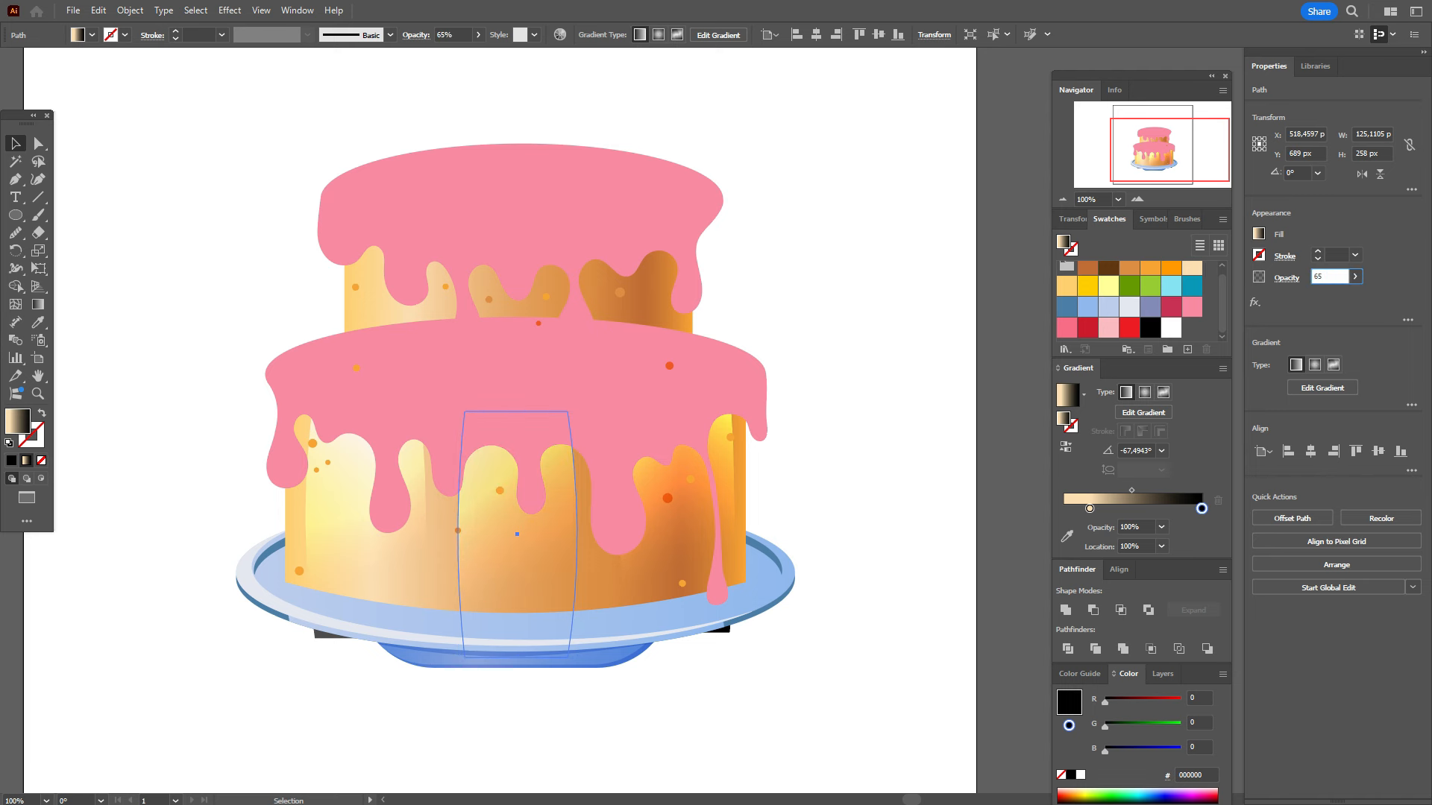
Step: Set the opacity of the right highlight on the lower tier to 50%
click(617, 522)
click(677, 522)
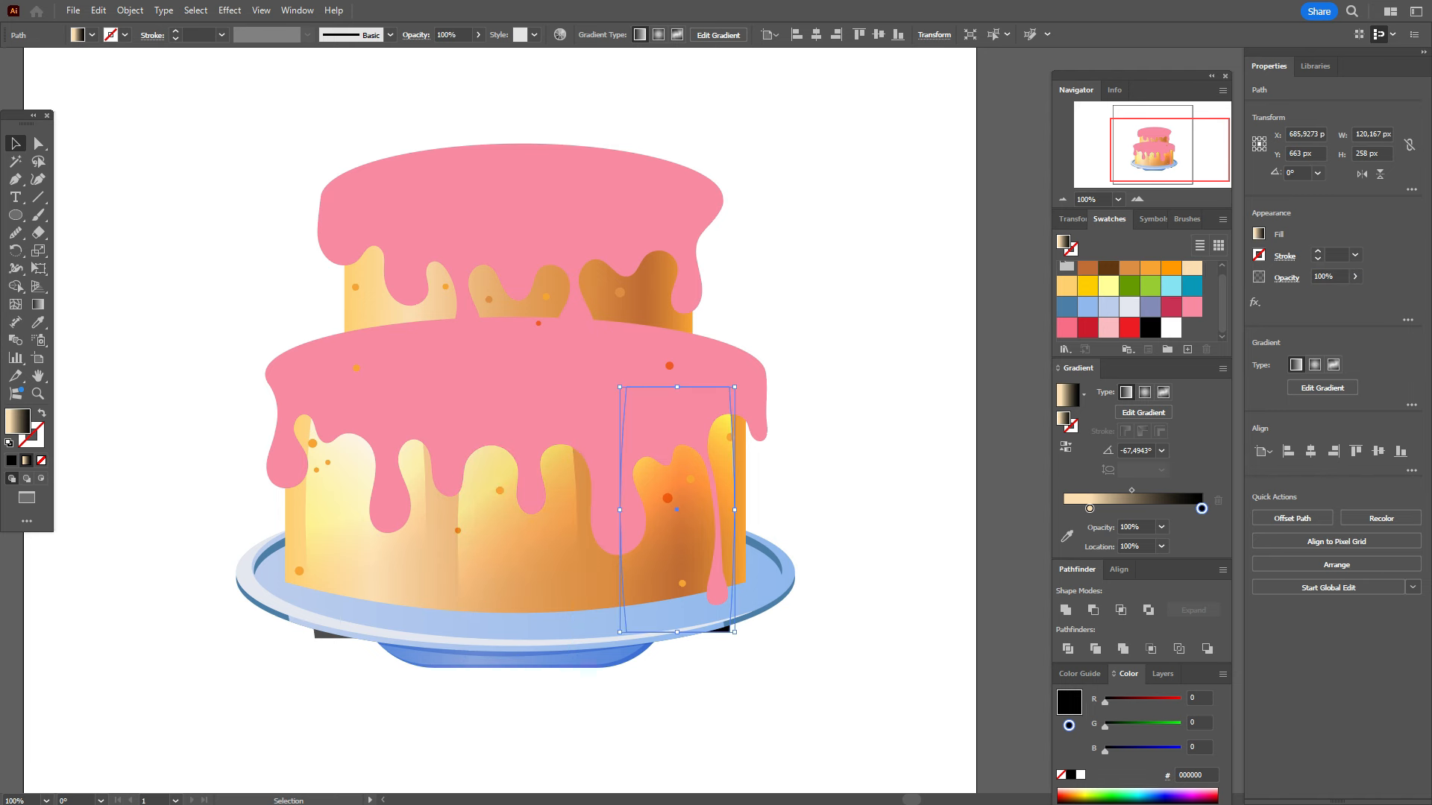
click(1329, 276)
text(50)
click(759, 496)
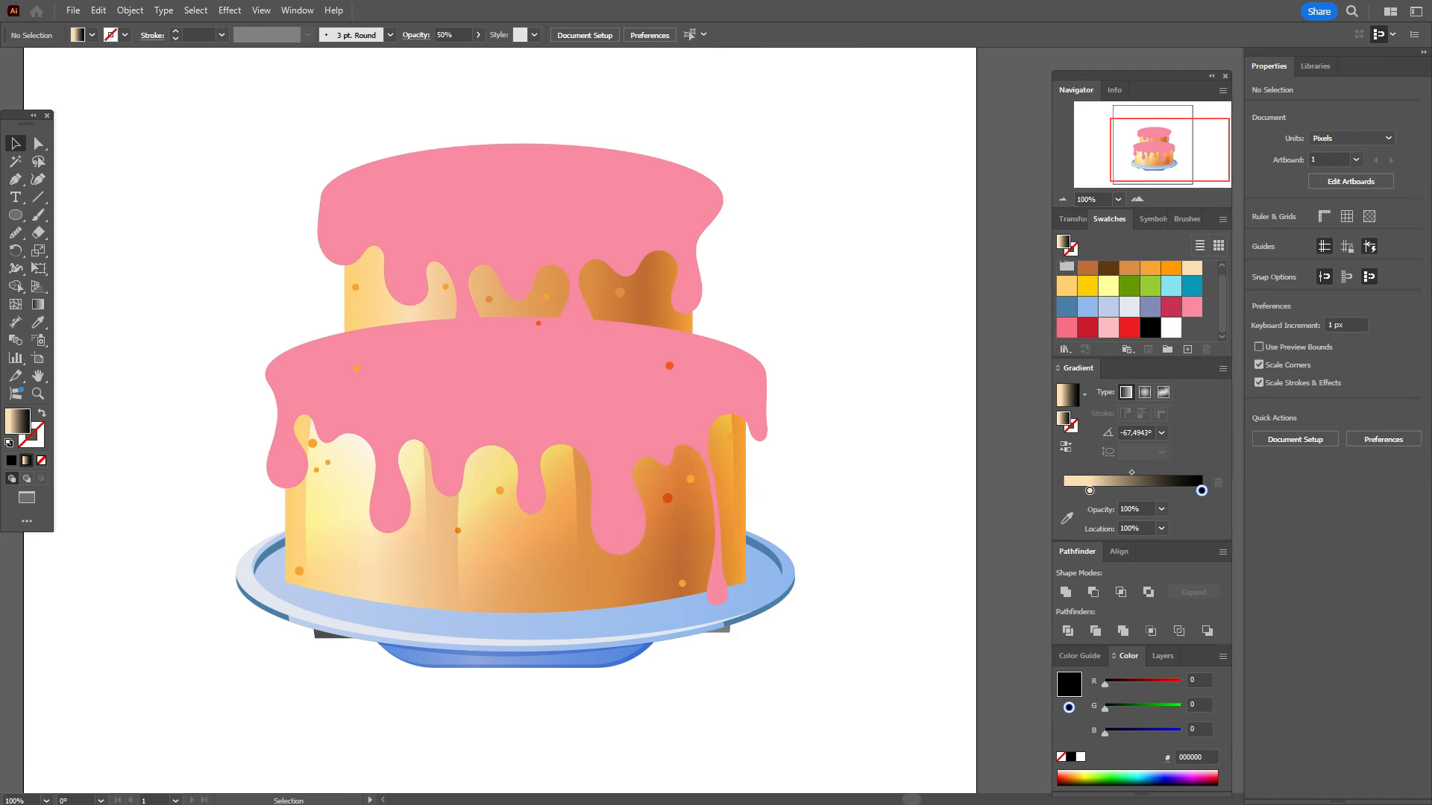
Step: Duplicate the lower tier's gradient body behind it and move the copy up 42 px
click(736, 505)
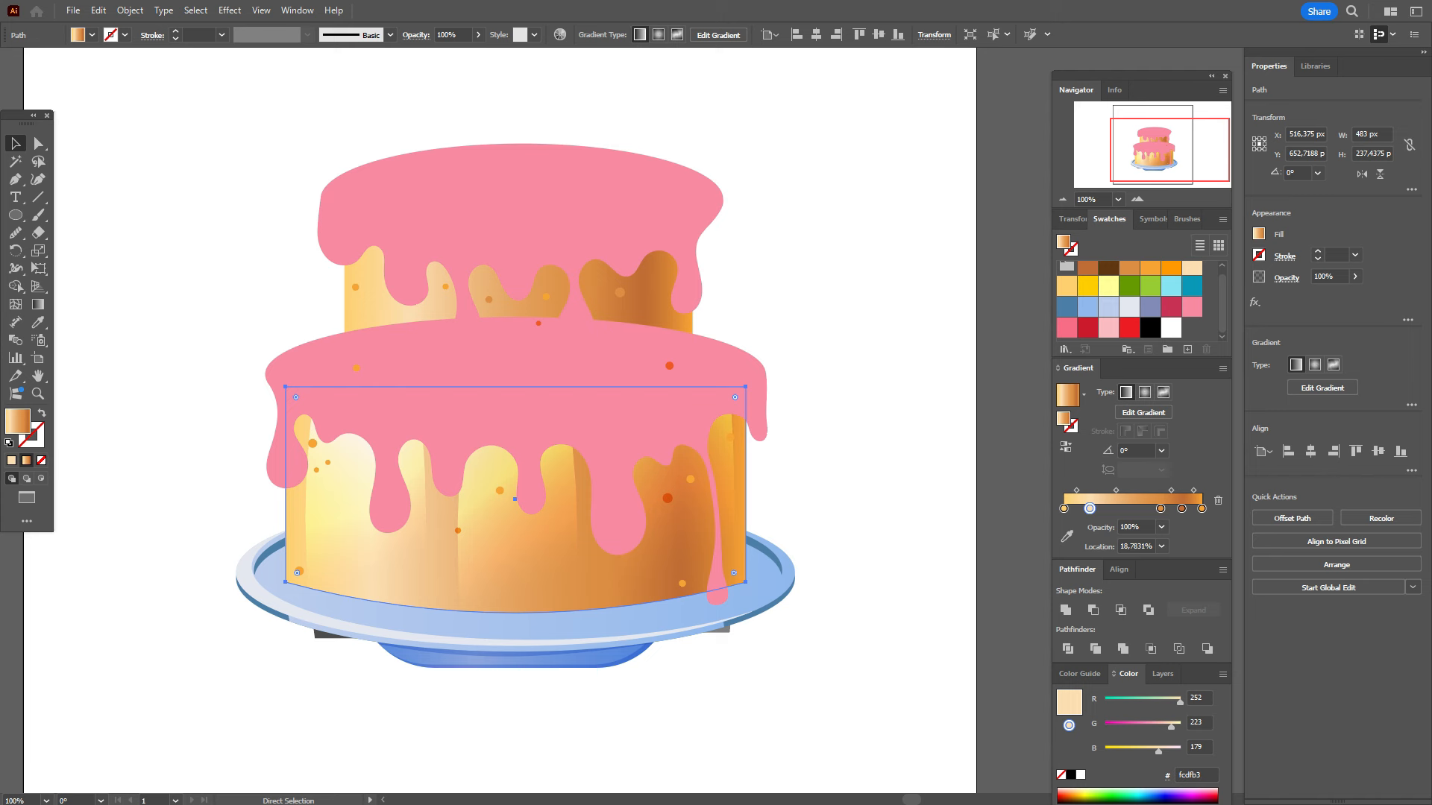
key(v)
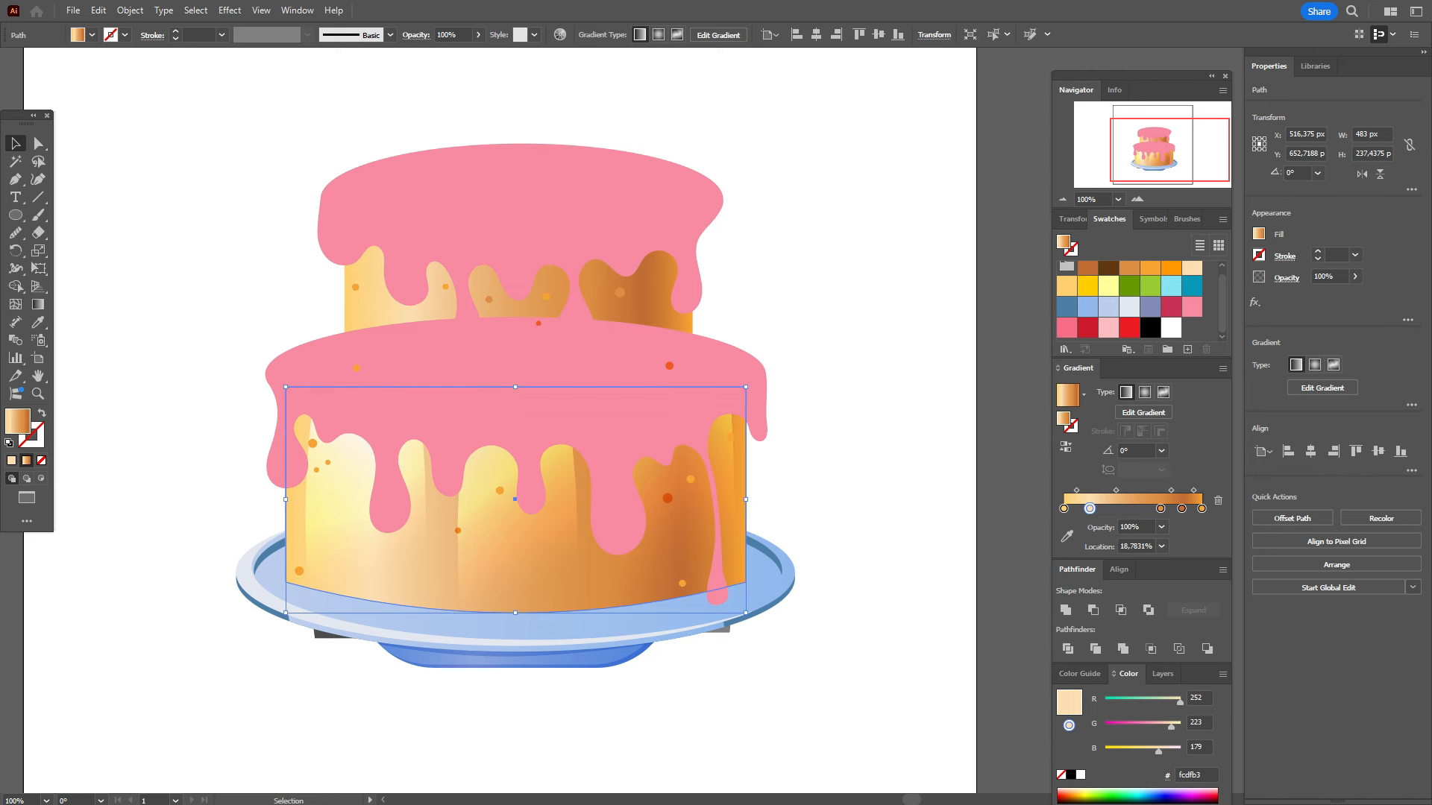
key(Up)
key(Up)
key(Up)
key(Up)
key(Up)
key(Up)
key(Up)
key(Up)
key(Up)
key(Up)
key(Up)
key(Up)
key(Up)
key(Up)
key(Up)
key(Up)
key(Up)
key(Up)
key(Up)
key(Up)
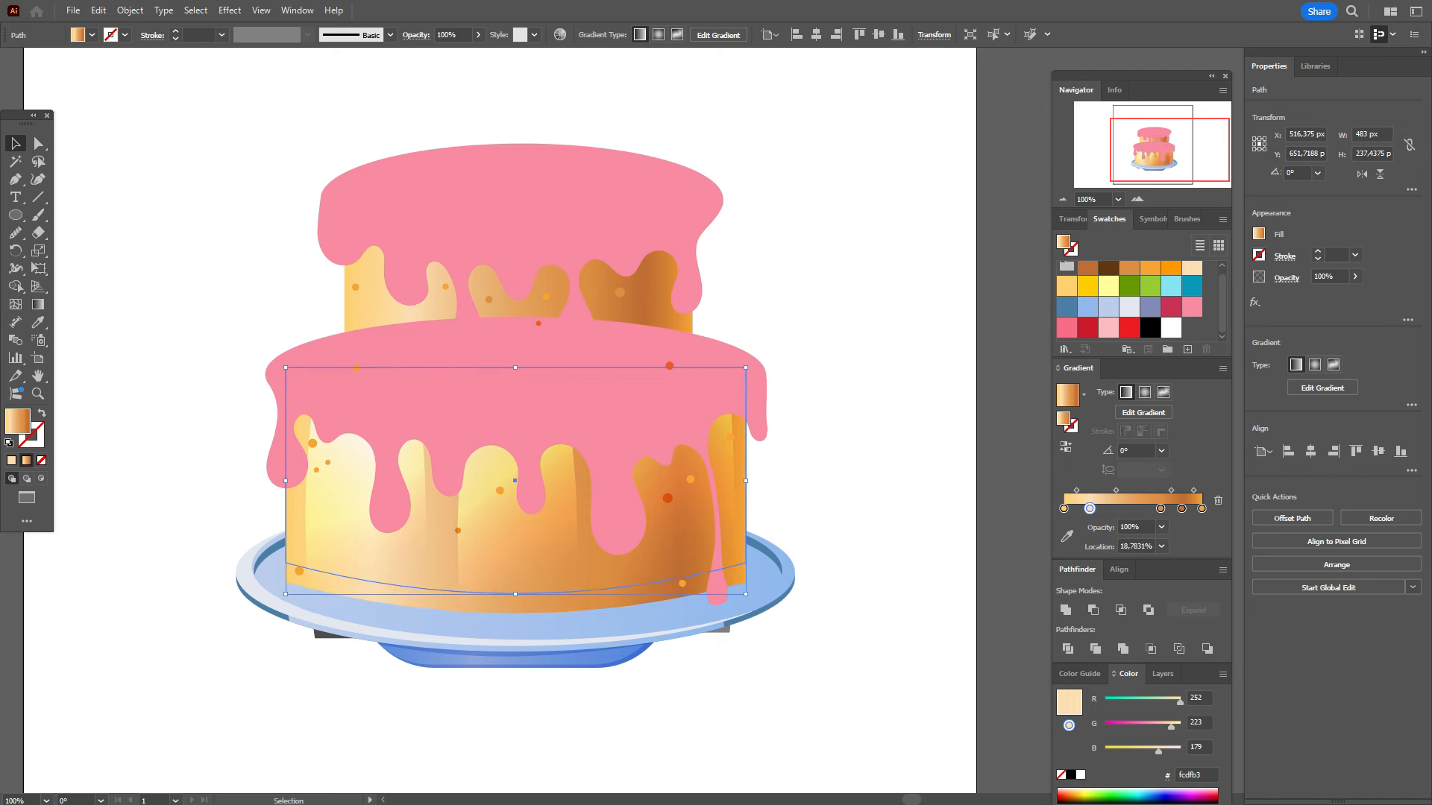
key(Up)
key(Up)
key(Up)
key(Up)
key(Up)
key(Up)
key(Up)
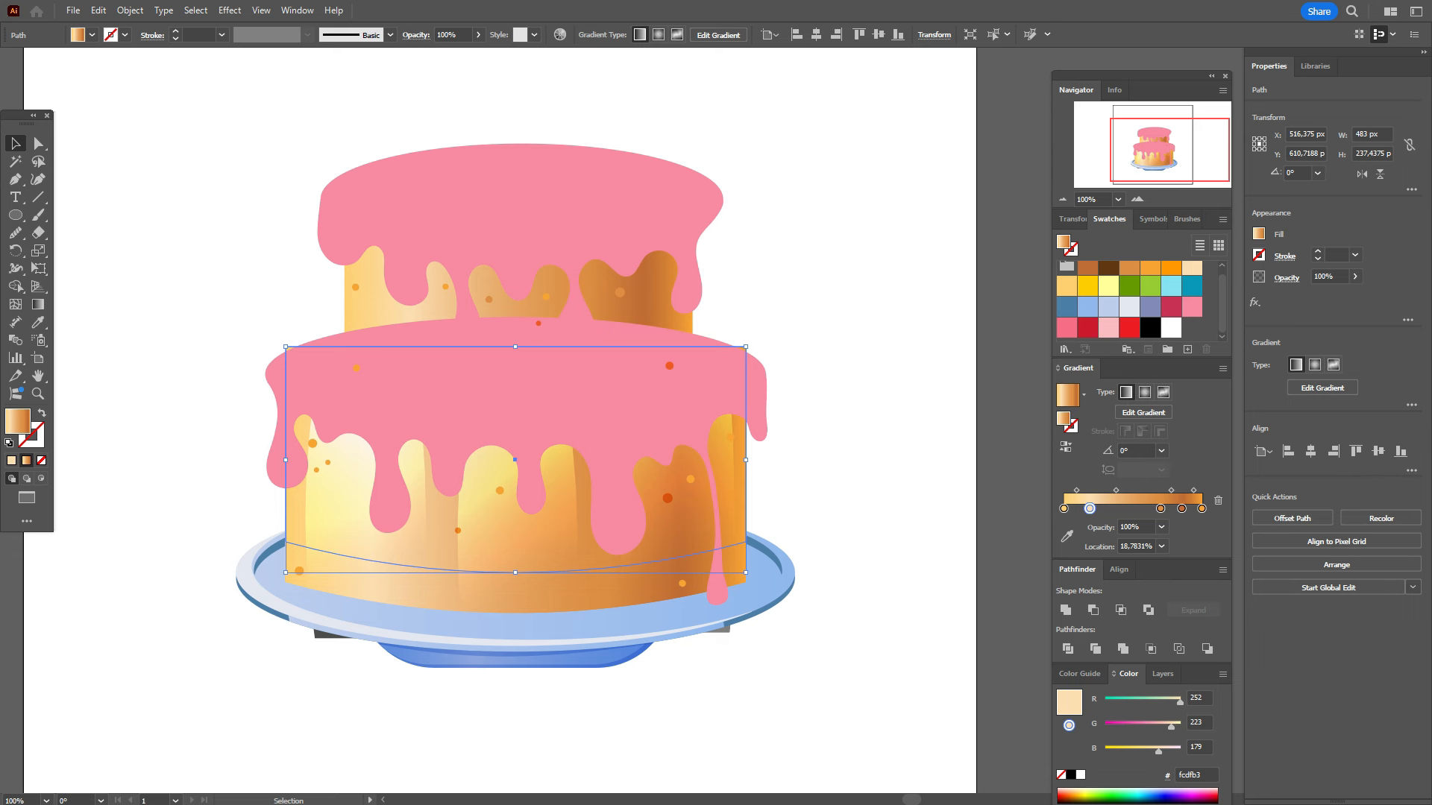
Step: Widen the raised copy on both sides to 497 px, nudge it up 4 px and select the original tier body
drag(286, 460, 280, 459)
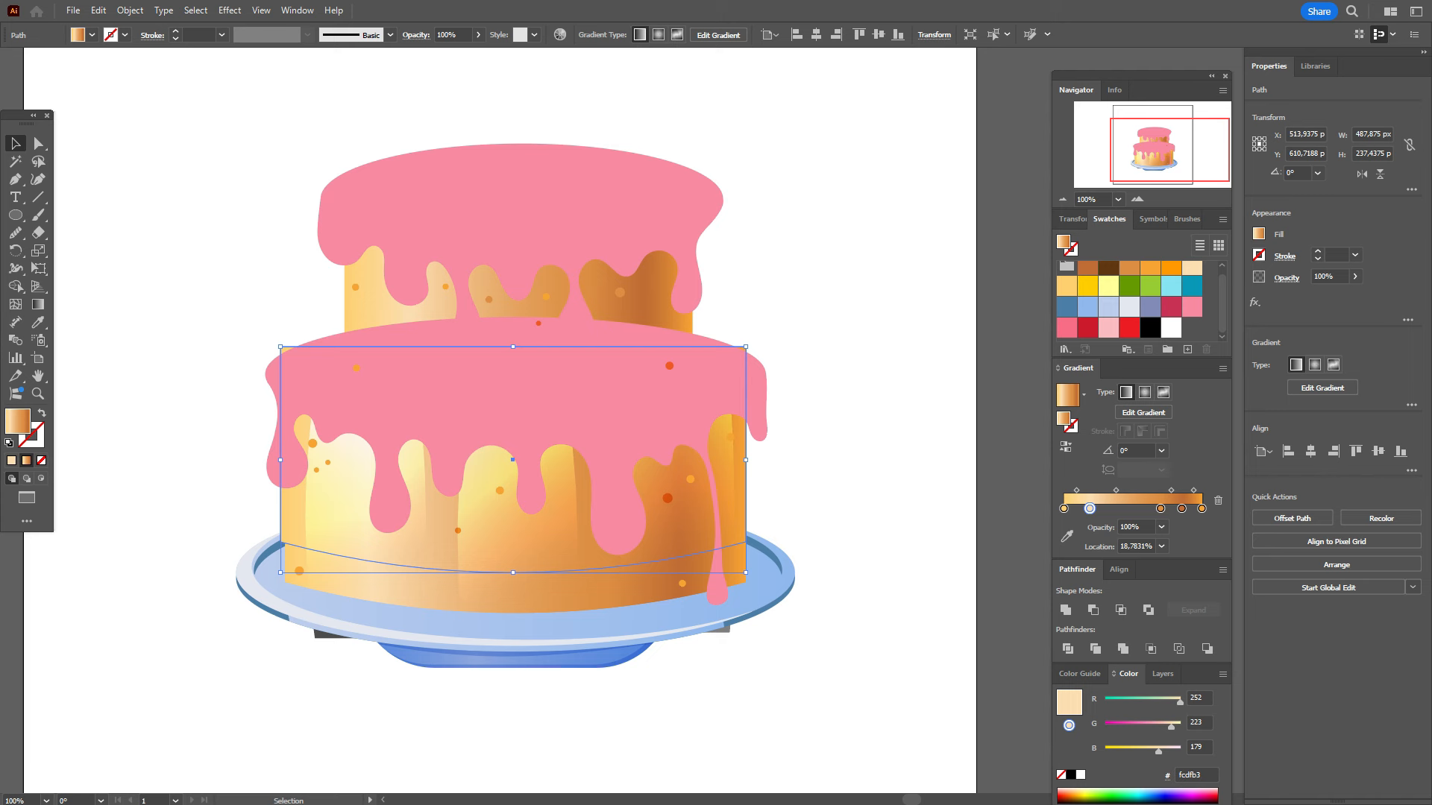
drag(745, 459, 754, 460)
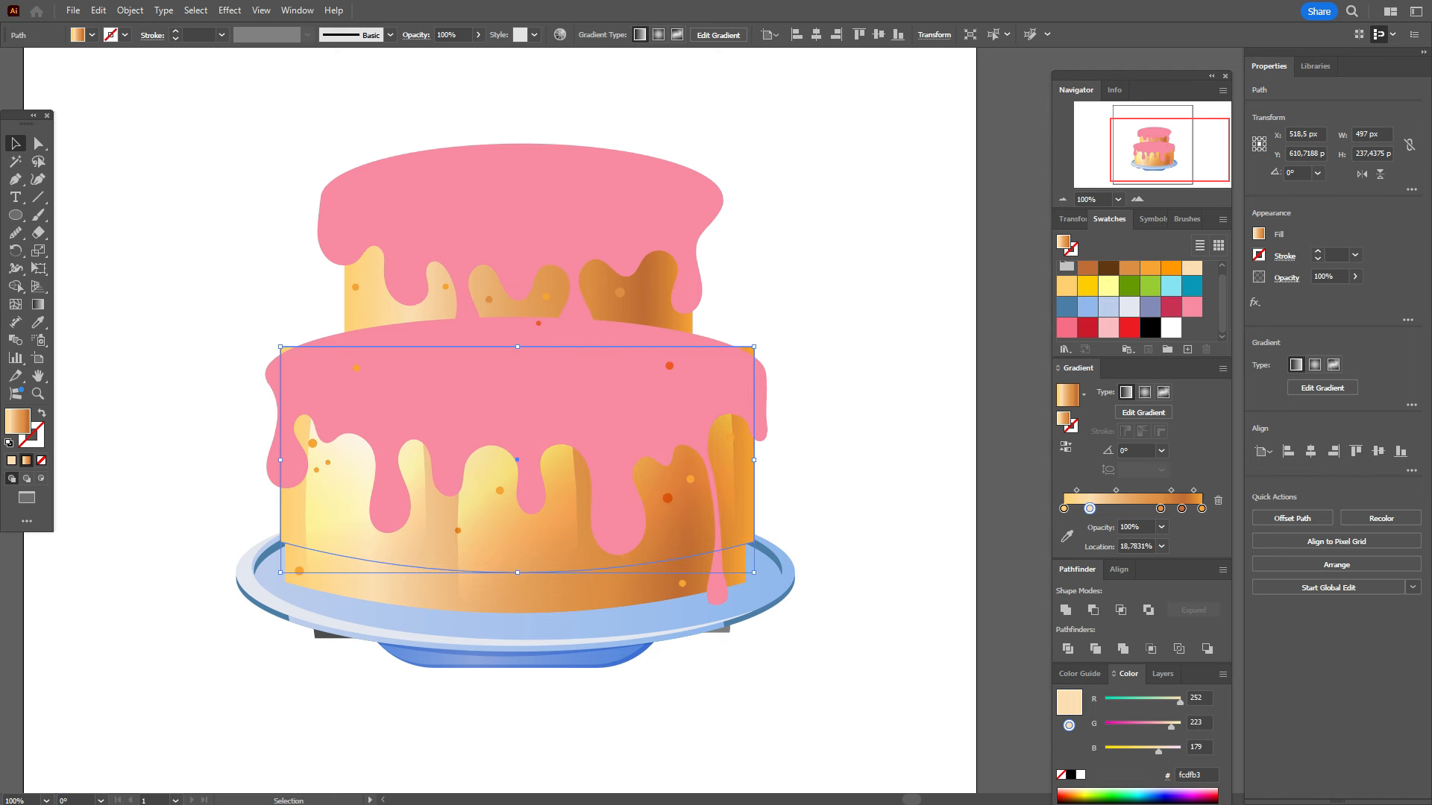
key(Up)
key(Up)
key(Up)
key(Up)
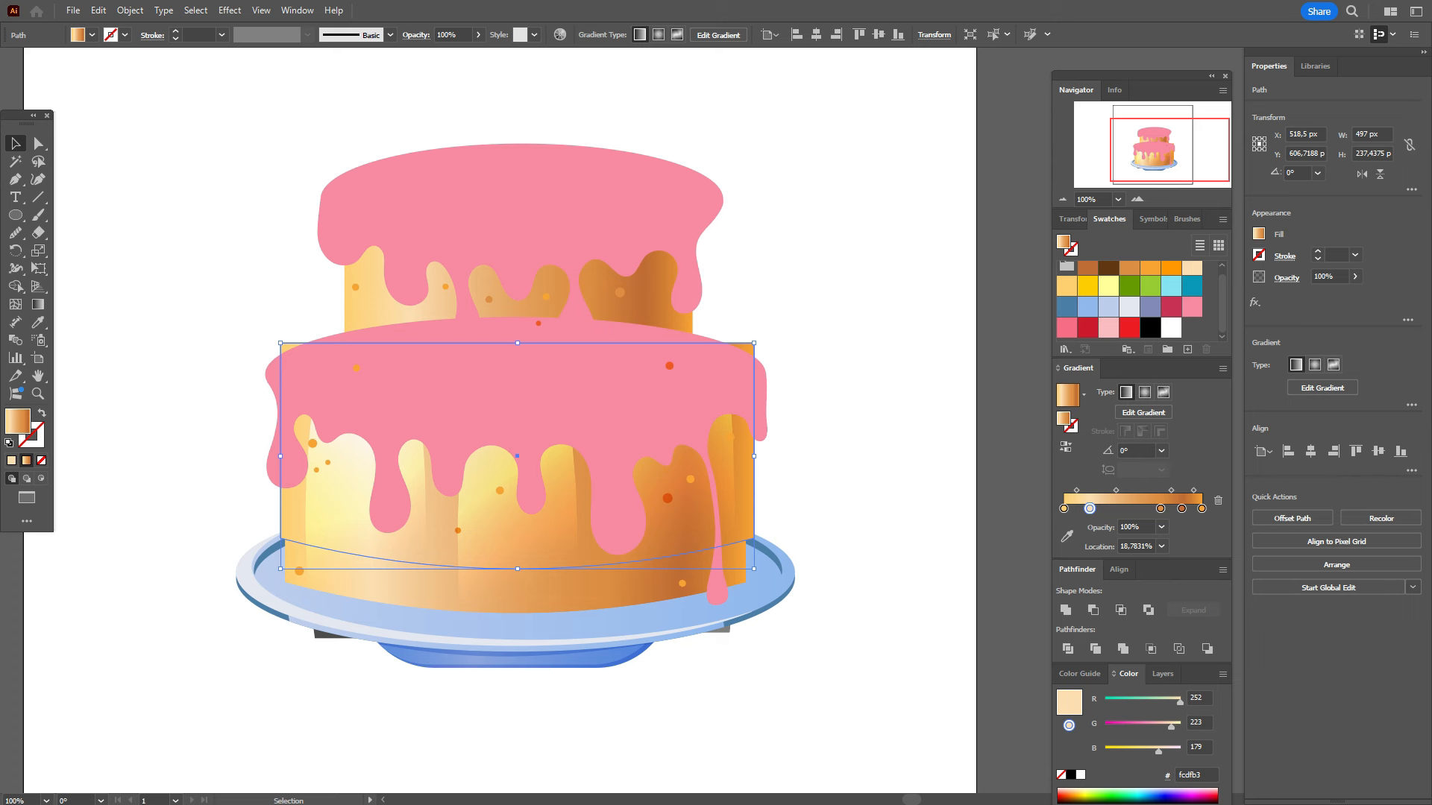
click(514, 593)
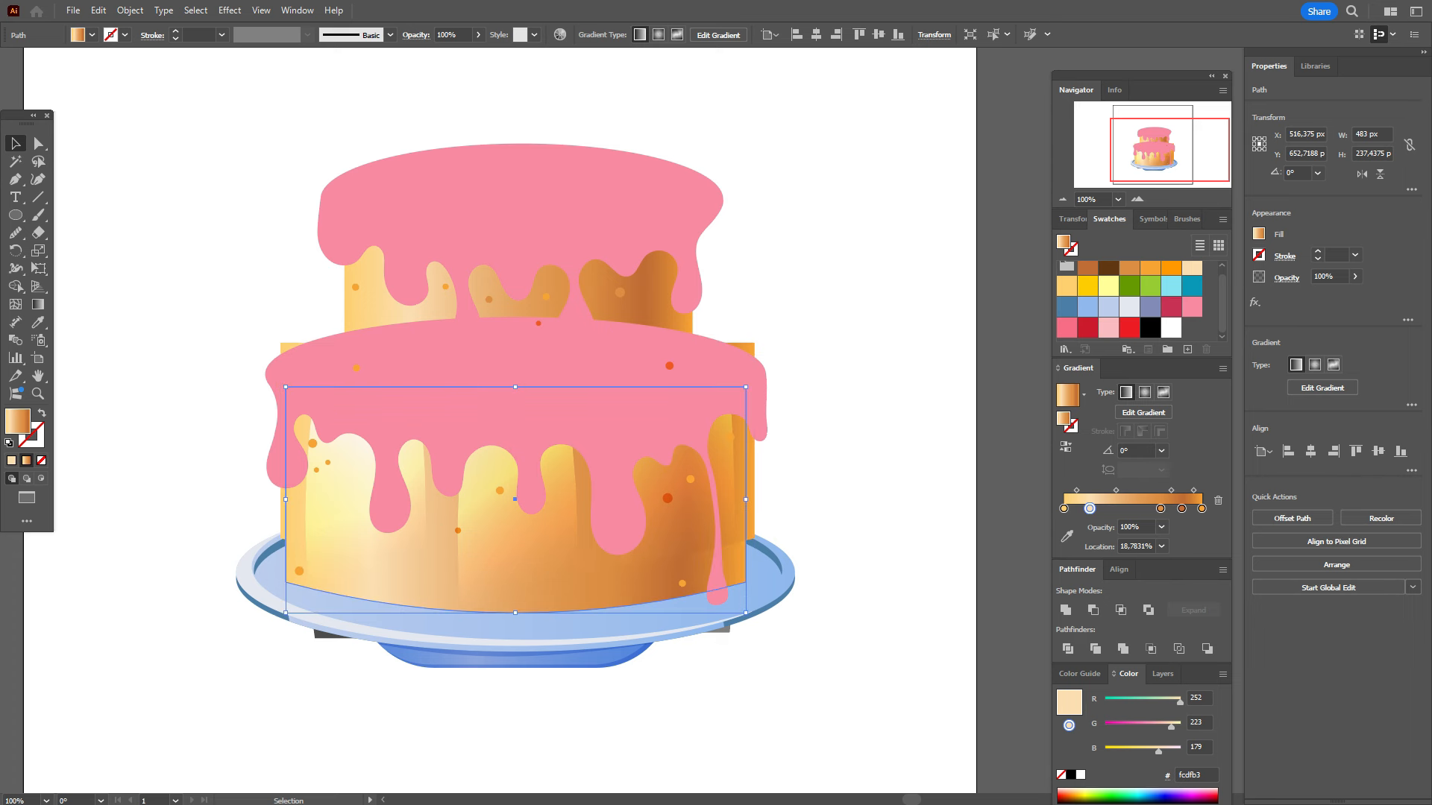
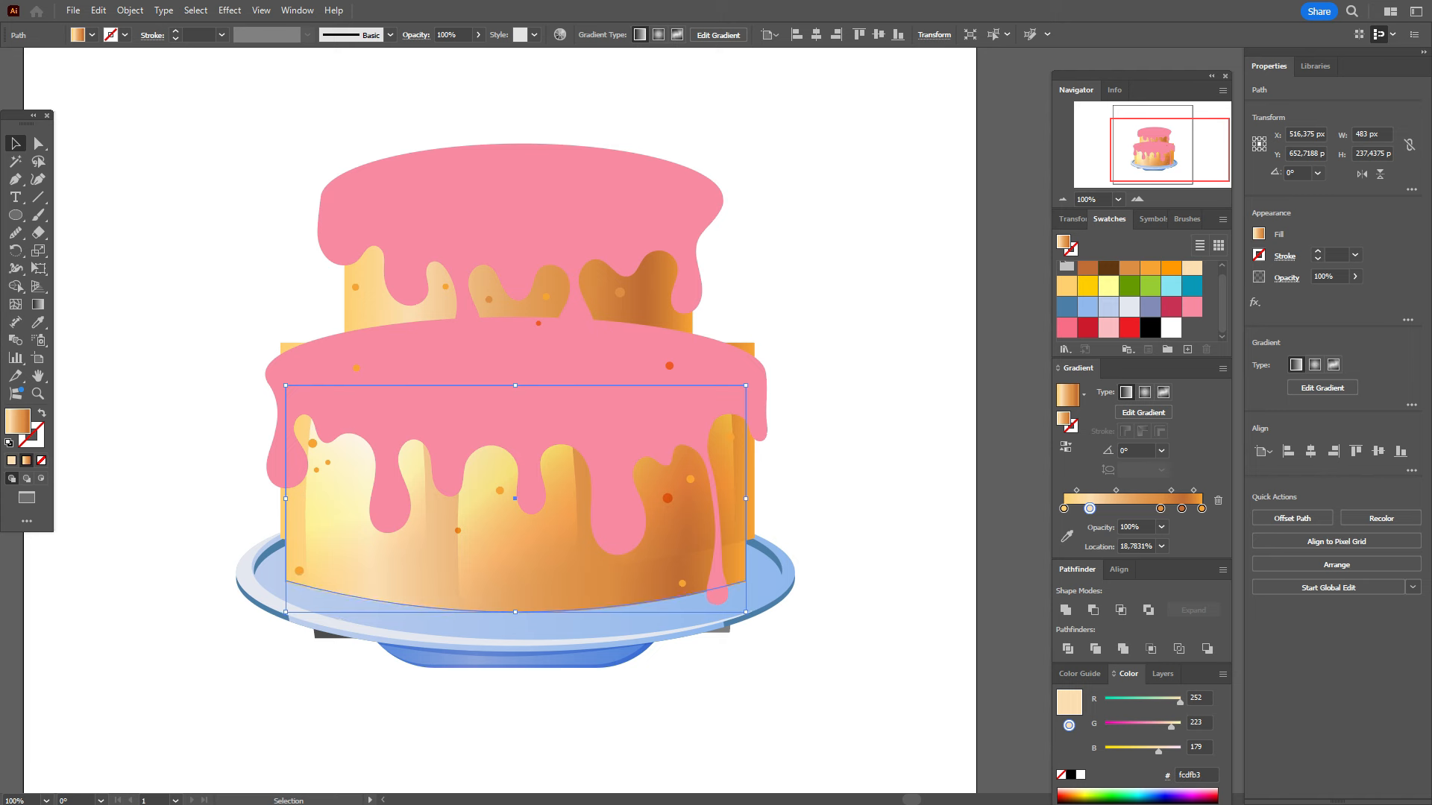
Step: Duplicate the lower tier's gradient body in place and move the copy up 24 px
key(Up)
key(Up)
key(Up)
key(Up)
key(Up)
key(Up)
key(Up)
key(Up)
key(Up)
key(Up)
key(Up)
key(Up)
key(Up)
key(Up)
key(Up)
key(Up)
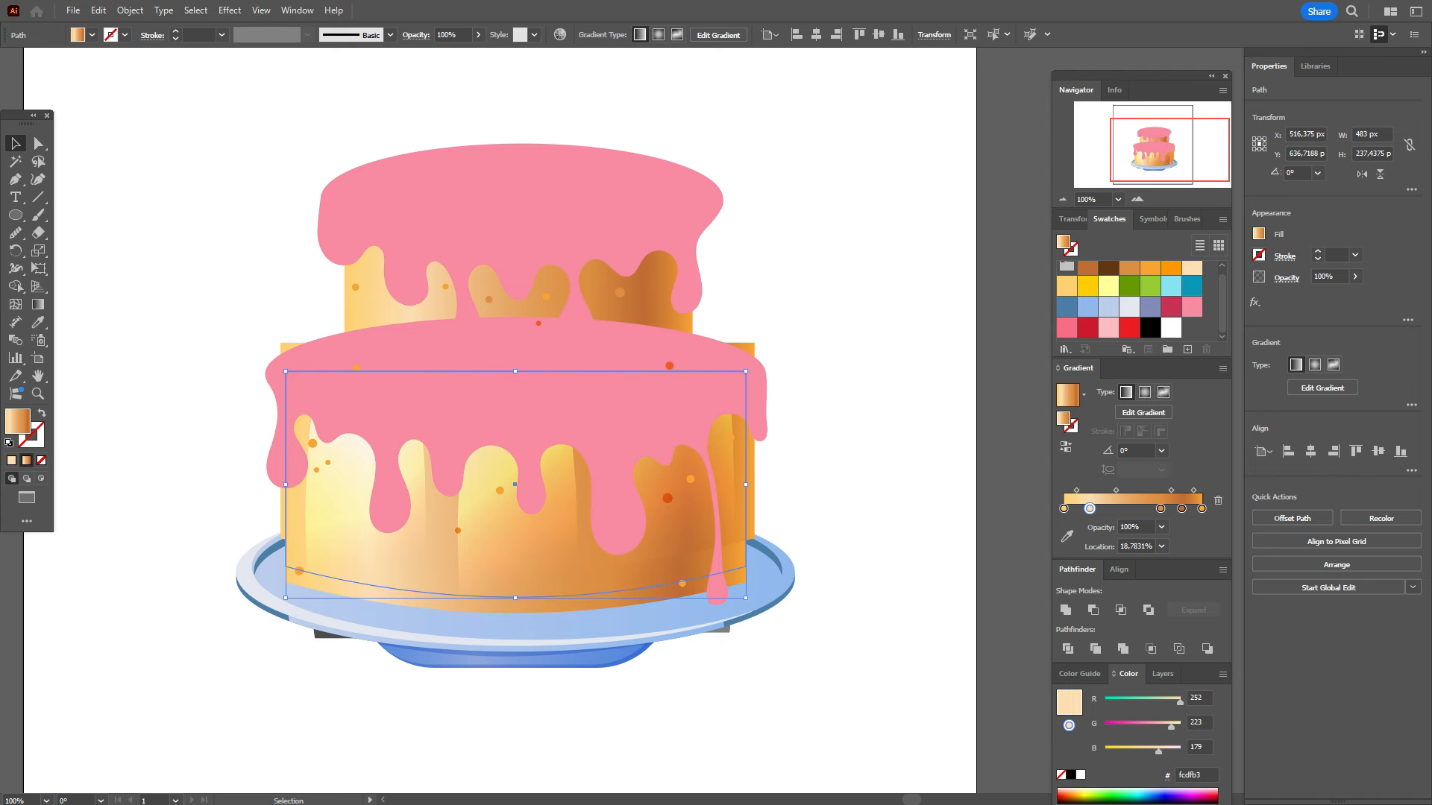
key(Up)
key(Up)
key(Up)
key(Up)
key(Up)
key(Up)
key(Up)
key(Up)
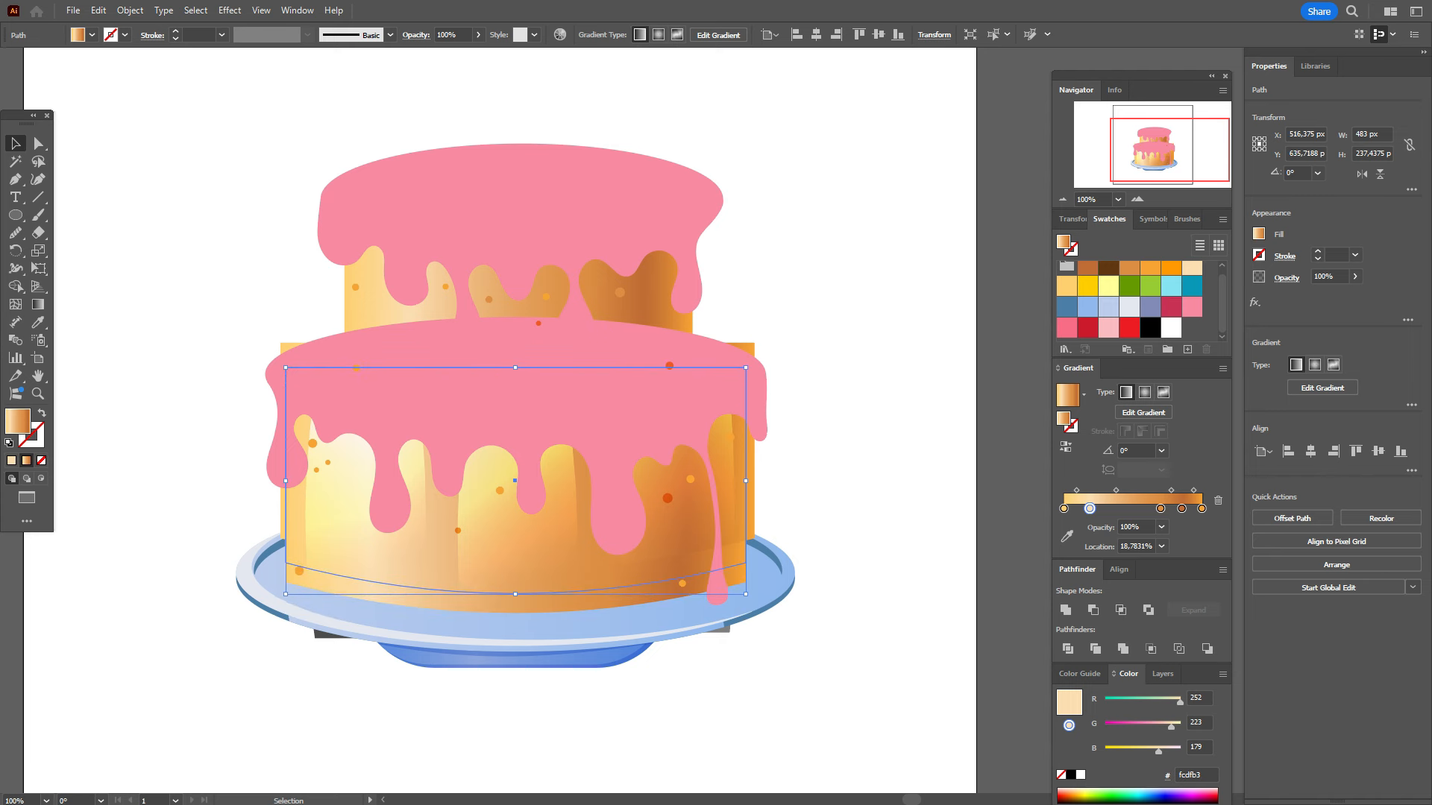
Step: Move the wider raised copy of the lower tier body up to a Y position of 598.72 px
click(738, 348)
key(Up)
key(Up)
key(Up)
key(Up)
key(Up)
key(Up)
key(Up)
key(Up)
key(Up)
key(Up)
key(Up)
key(Up)
key(Up)
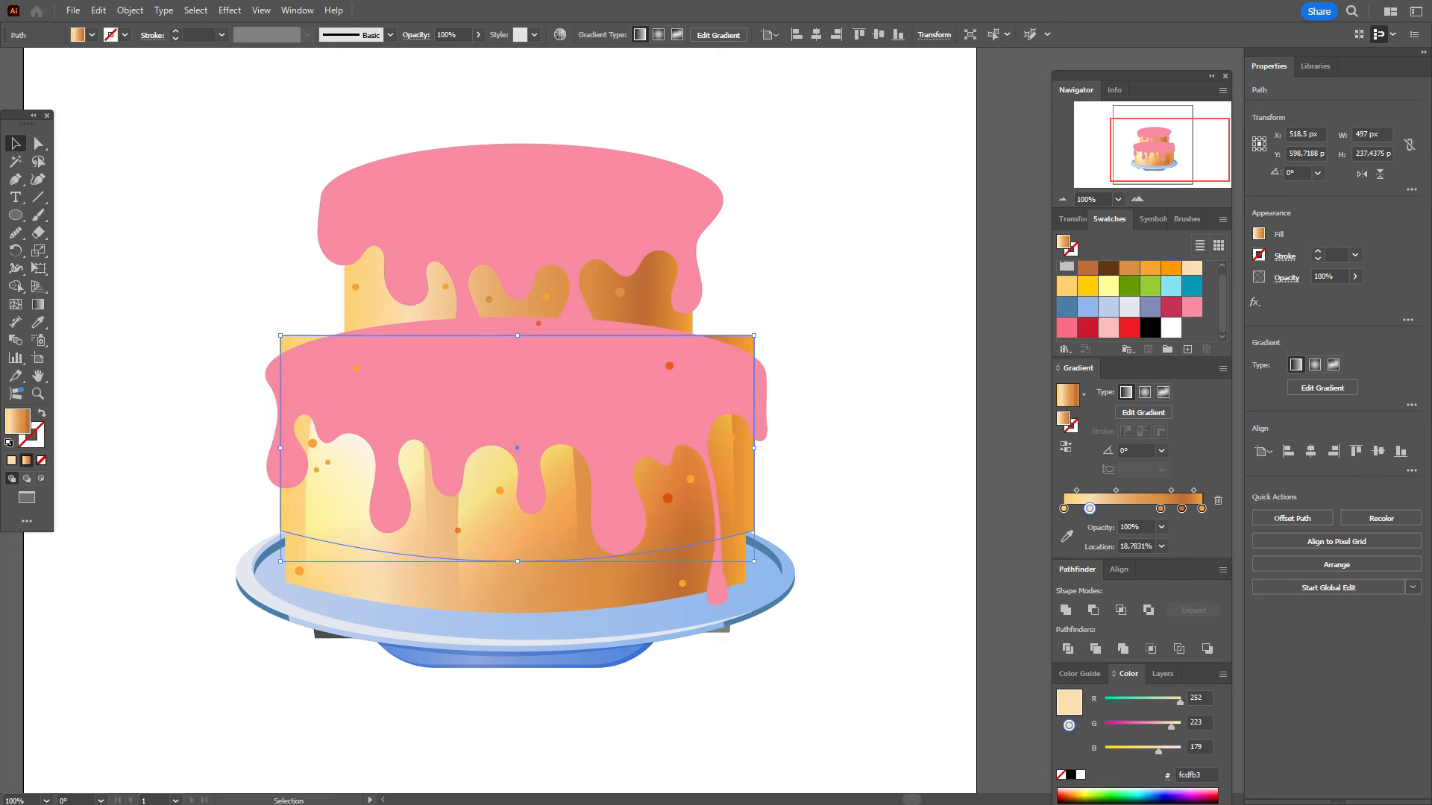
Step: Widen the narrower raised copy of the lower tier body on both sides to 493 px
click(364, 566)
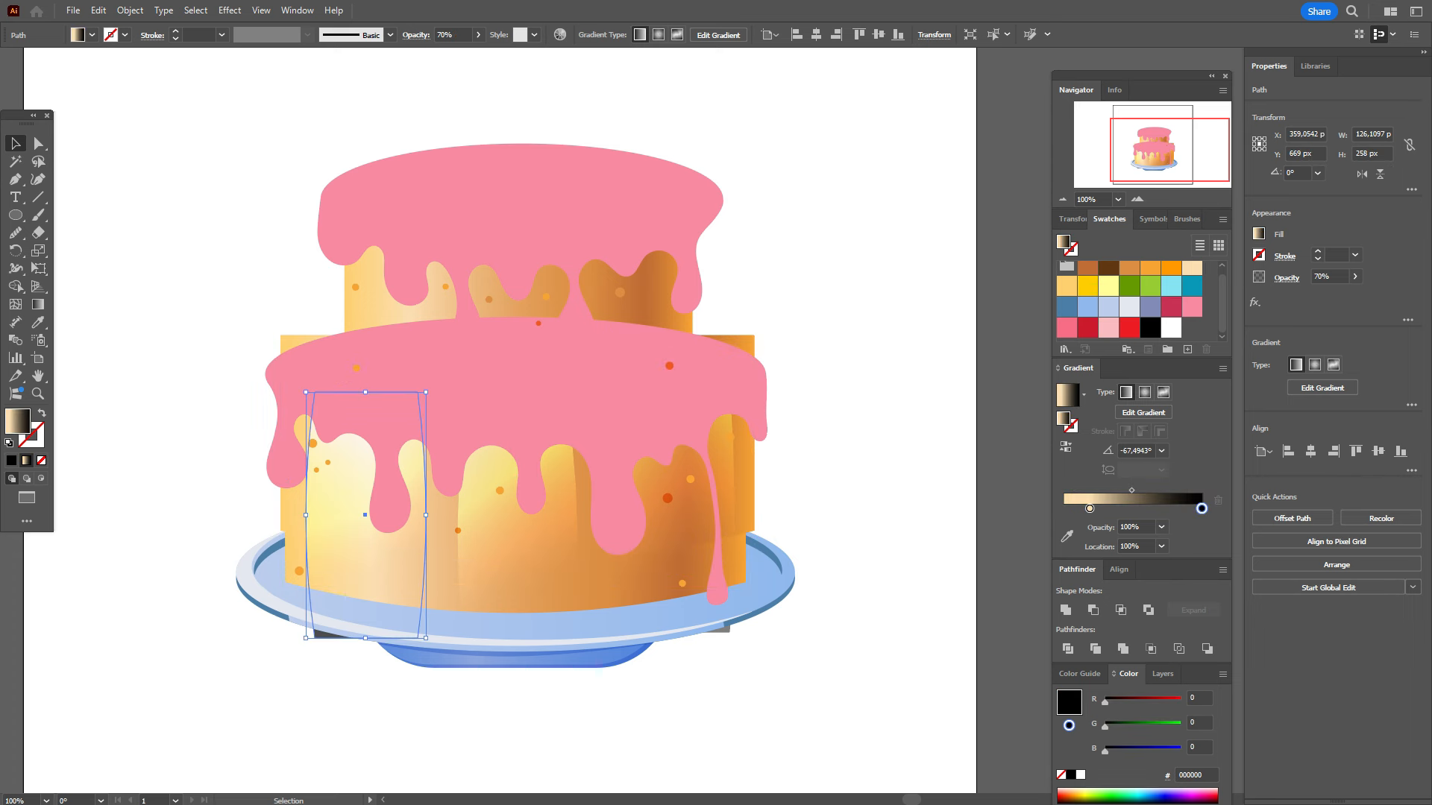
click(440, 575)
drag(286, 476, 282, 476)
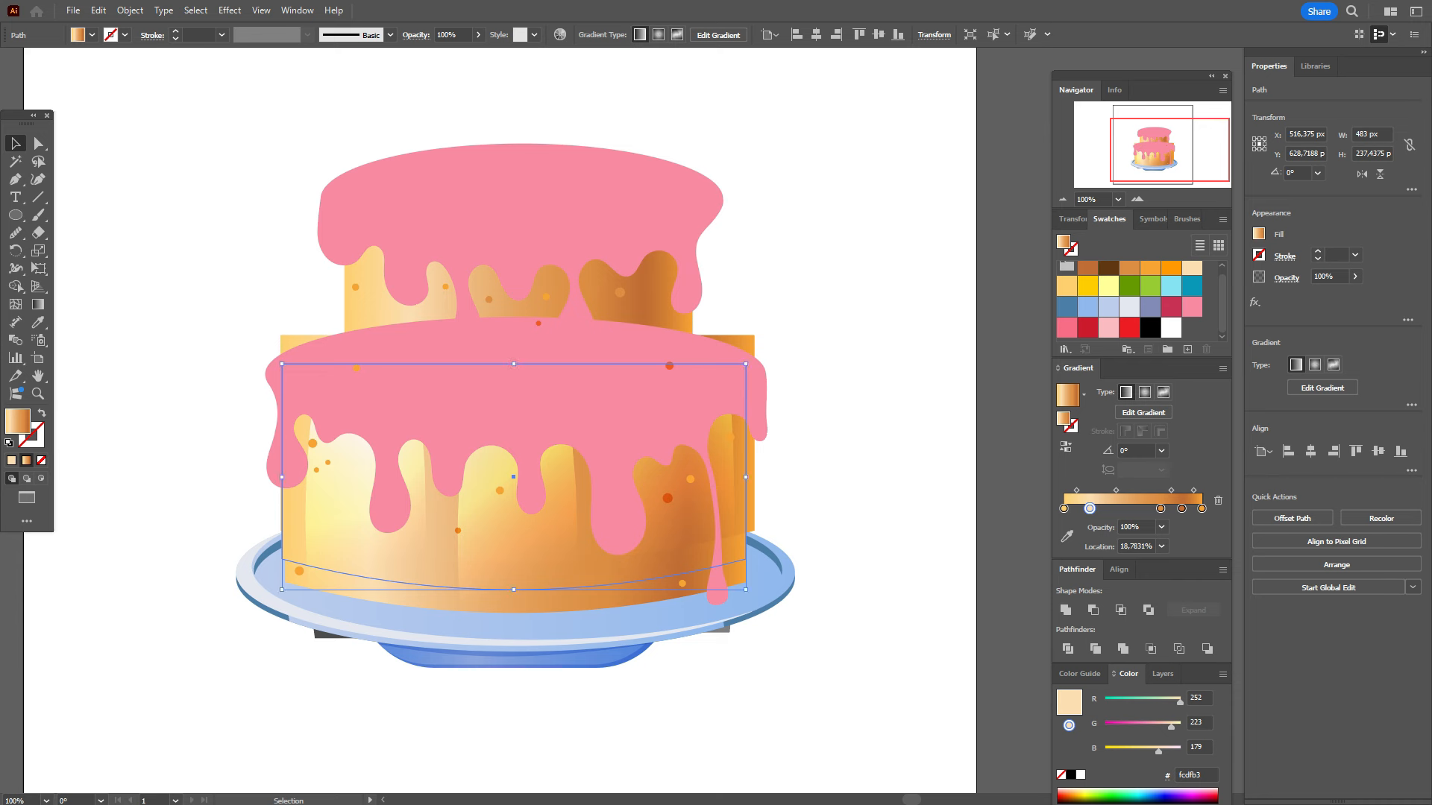
drag(745, 476, 752, 476)
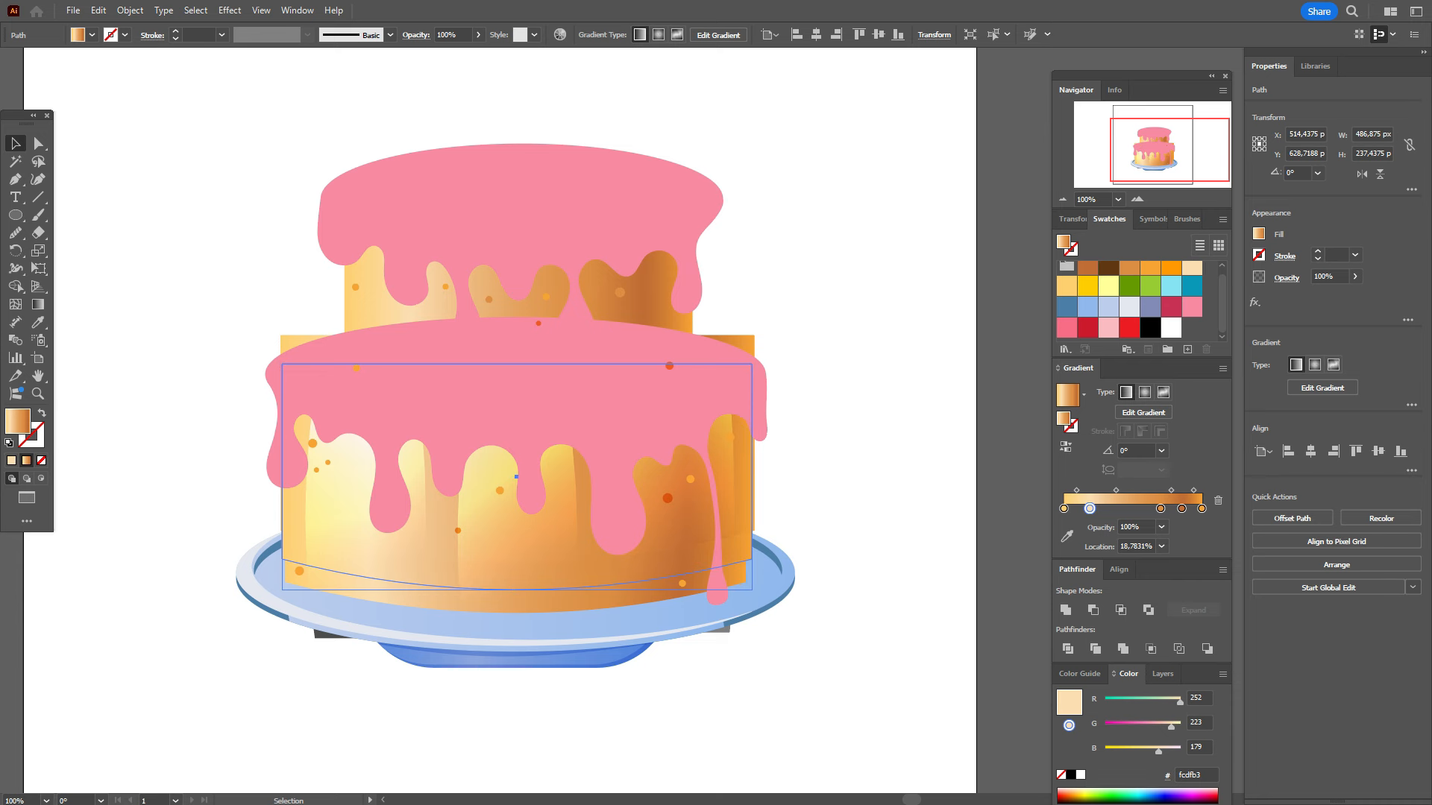
Step: Subtract the higher copy from the lower one, leaving a curved band across the base of the lower tier
shift+click(738, 343)
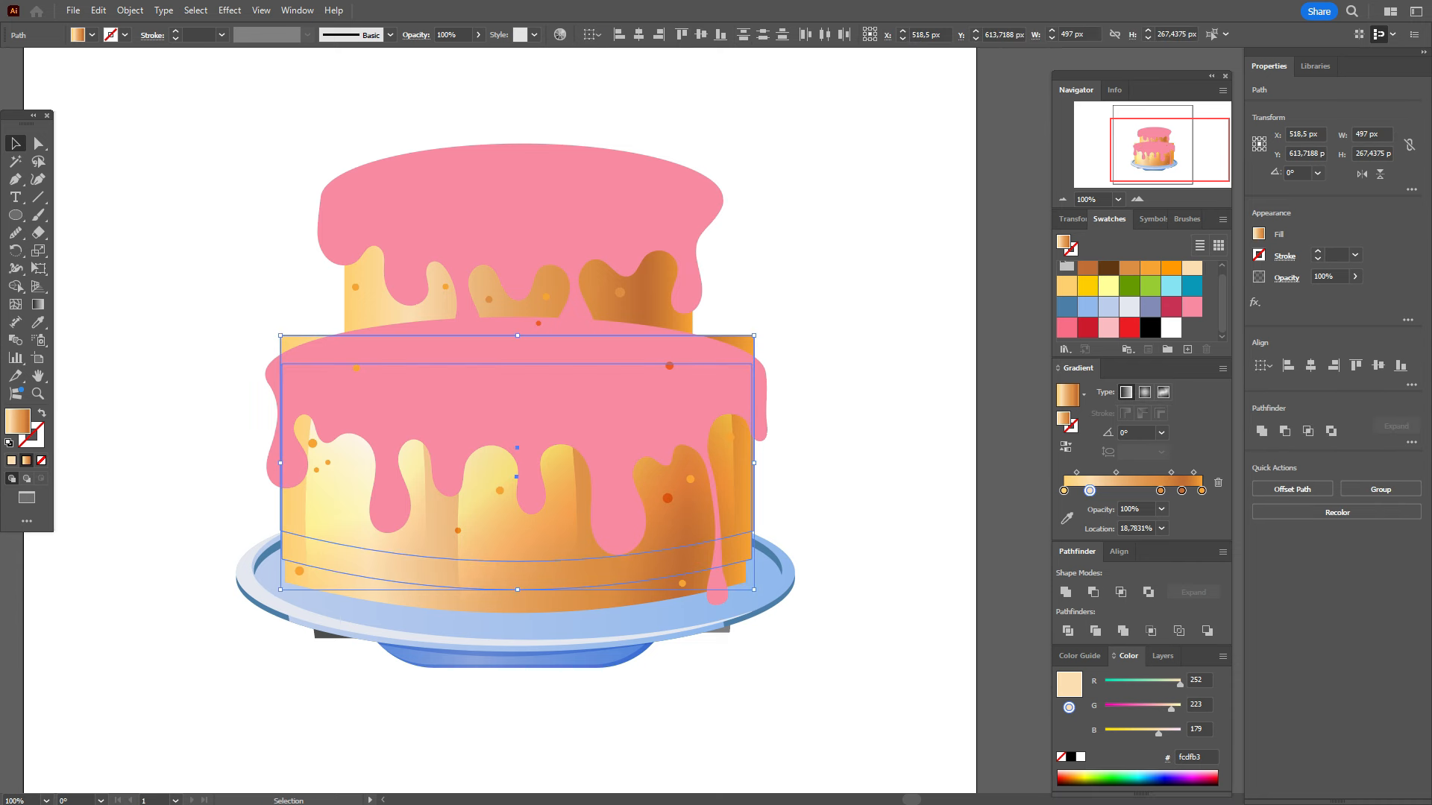
click(1307, 431)
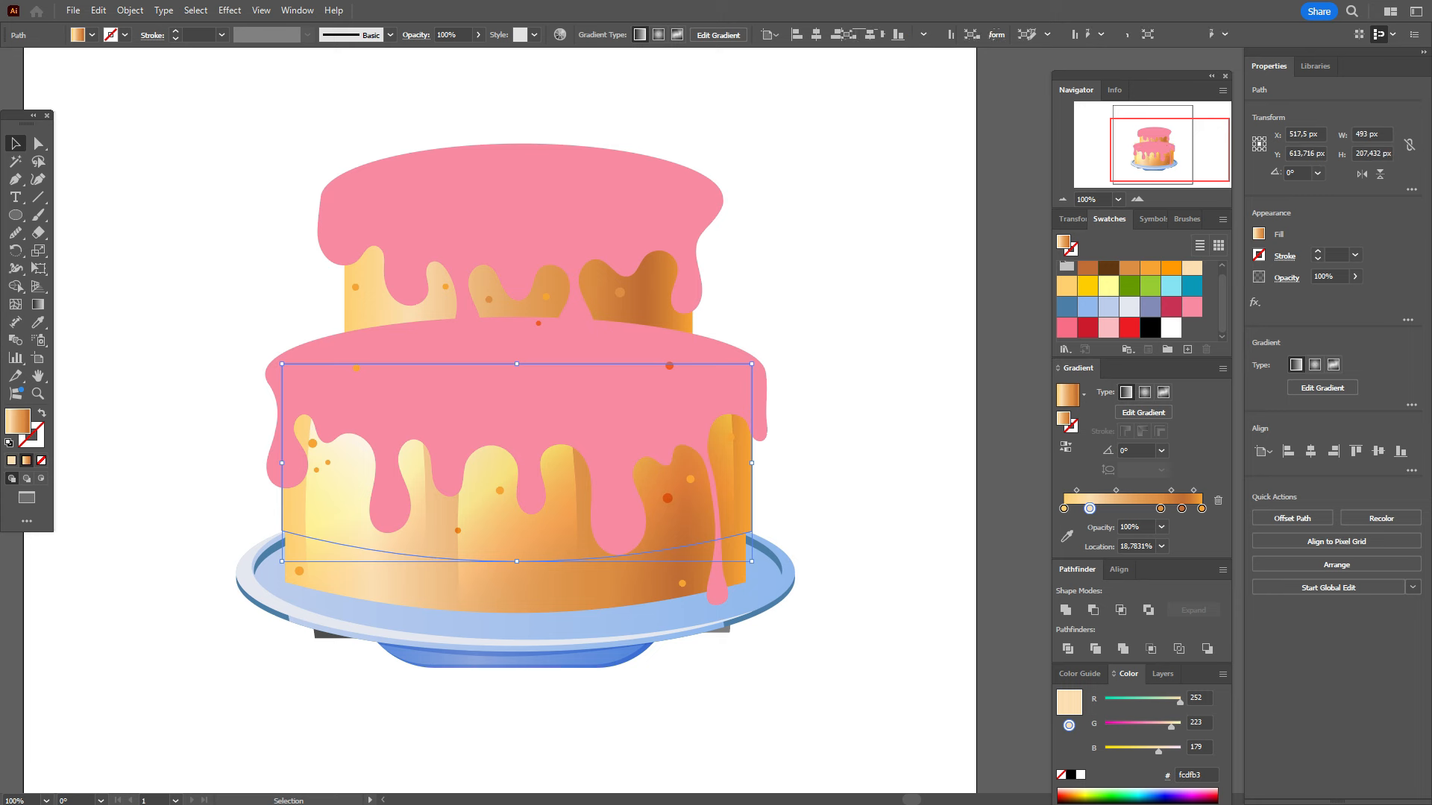
key(ctrl+z)
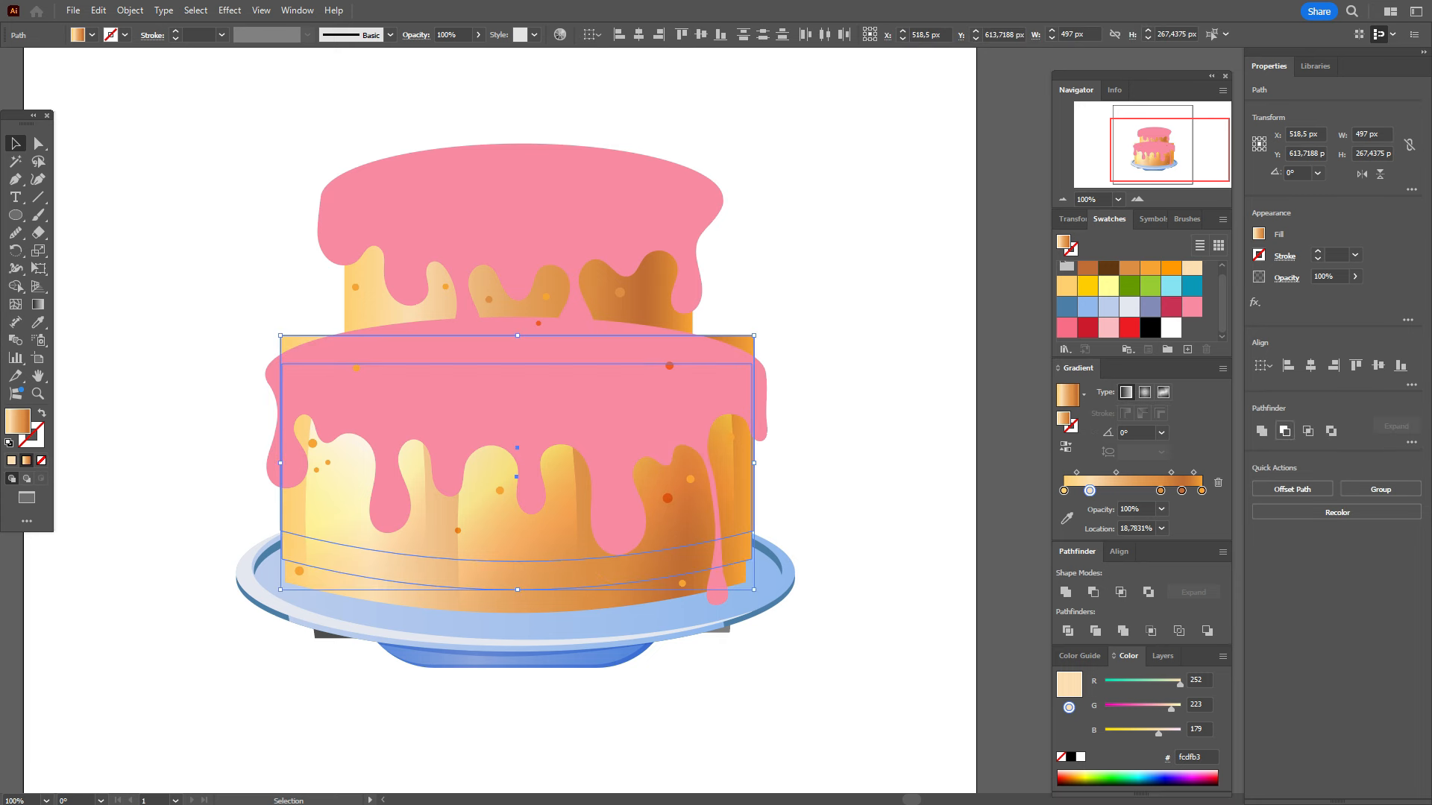
key(ctrl+z)
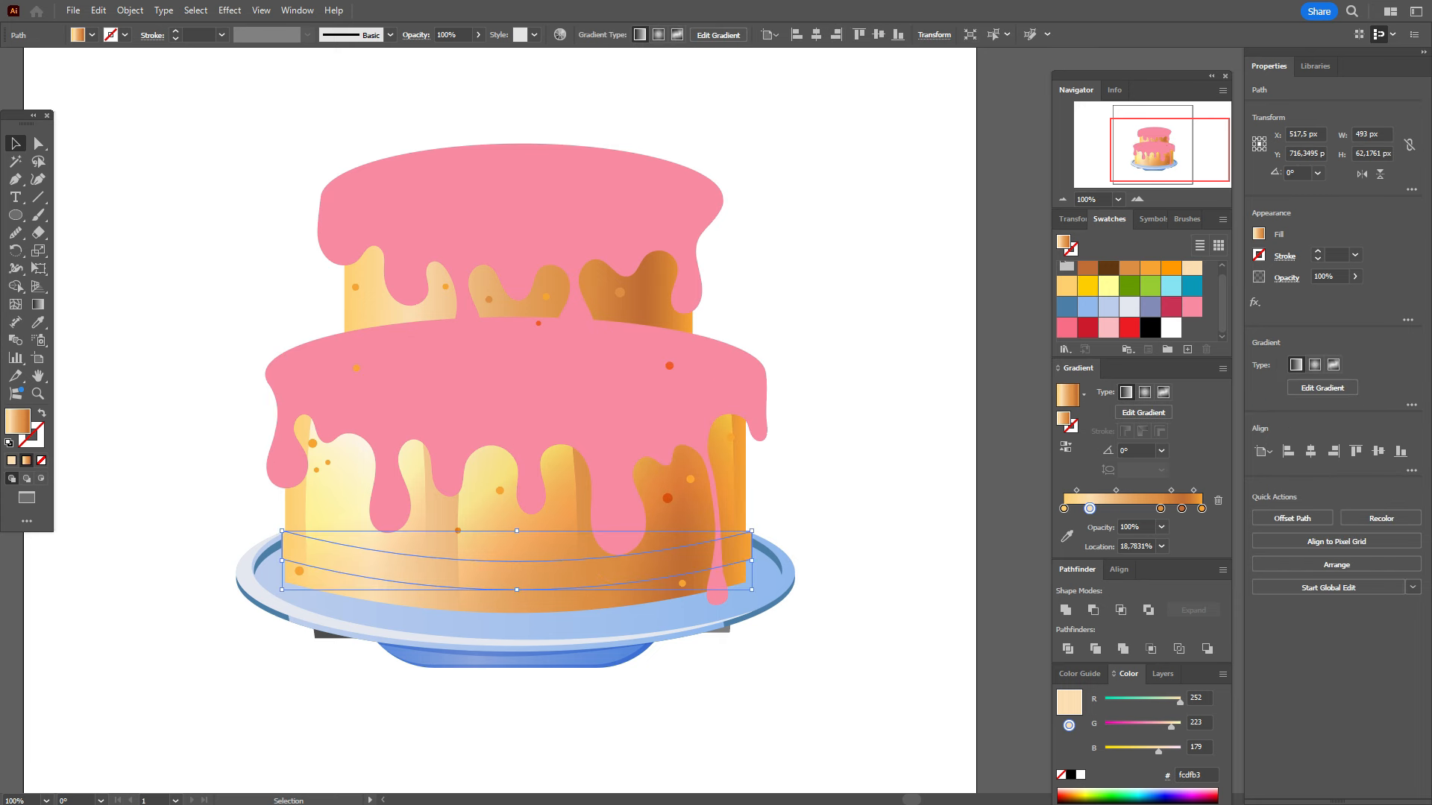
Step: Trim the curved band's overhanging ends to the lower tier's sides with Shape Builder and select the trimmed band
shift+click(516, 600)
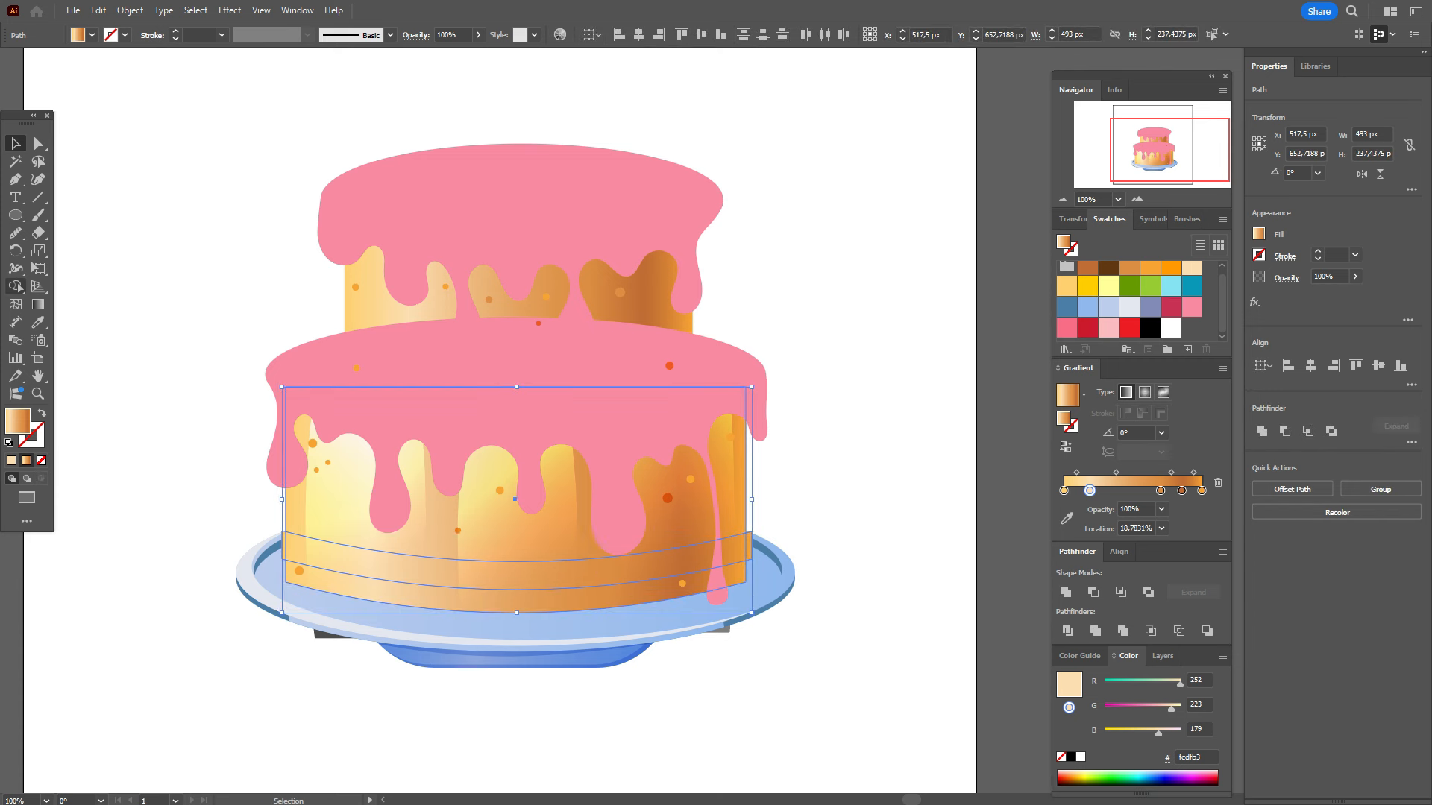
click(15, 286)
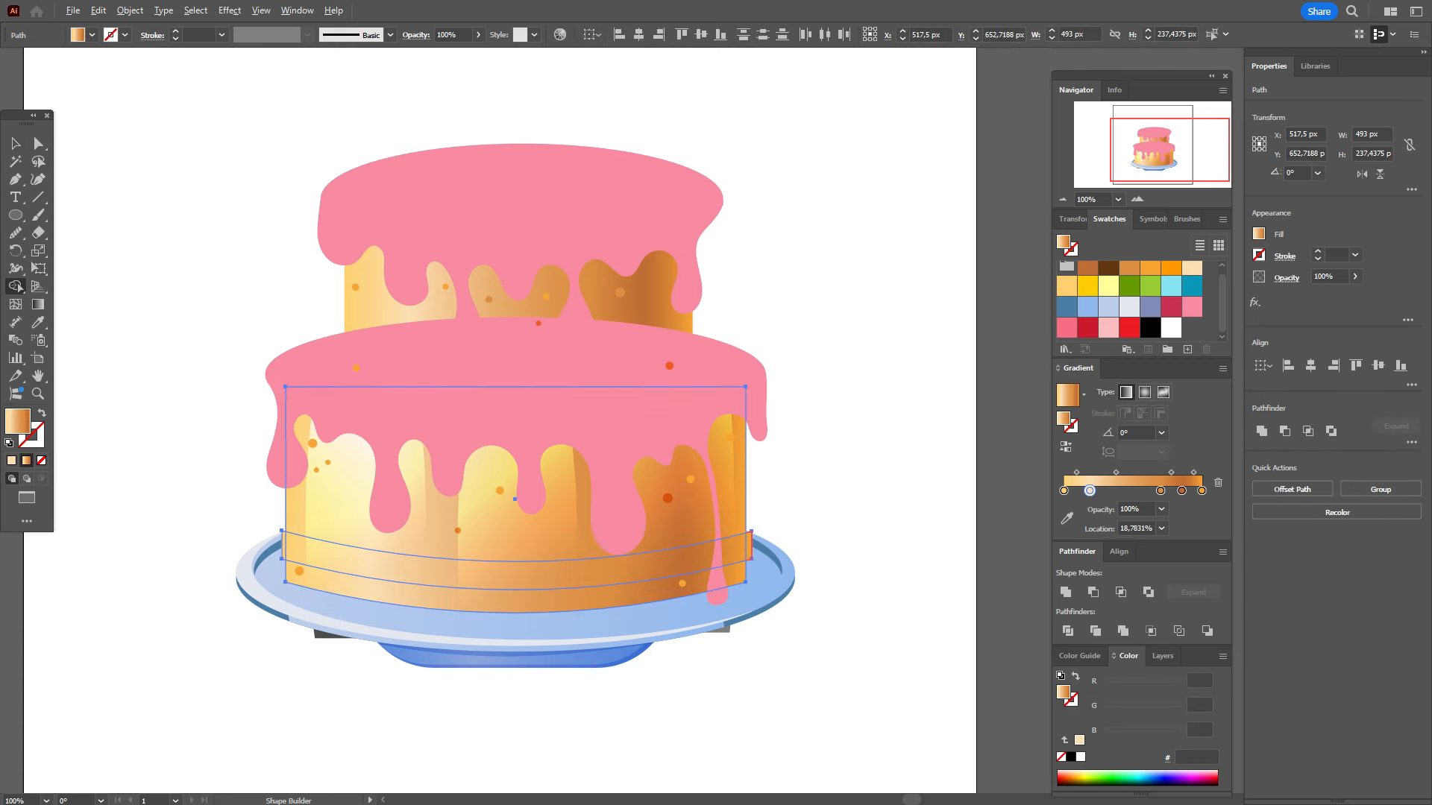
alt+click(748, 545)
alt+click(283, 545)
key(v)
key(ctrl+shift+a)
click(675, 515)
click(674, 563)
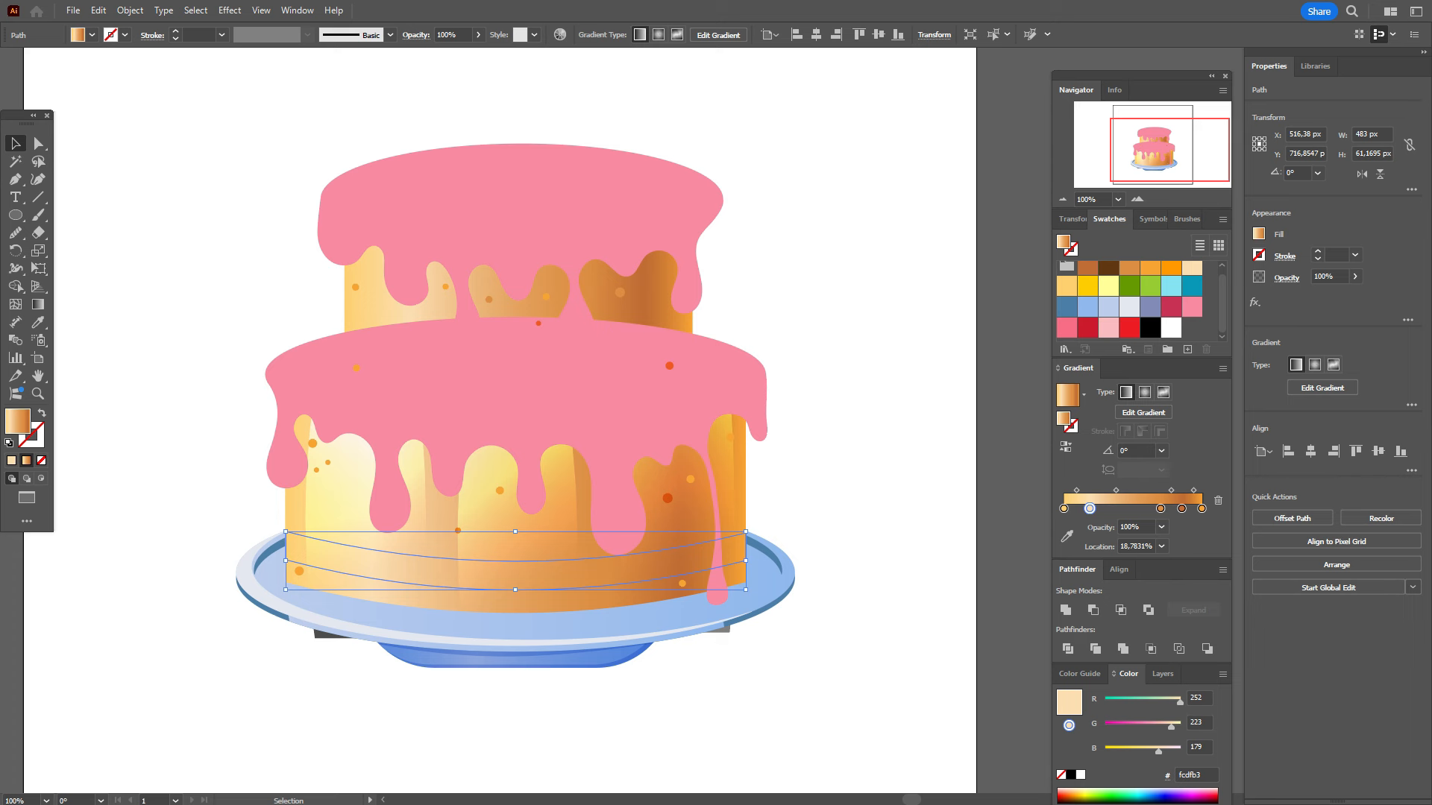
Step: Recolor the band's gradient with dark brown #603813 end stops and an orange-brown #c06c34 stop at 24.12%
scroll(1129, 298, up, 1)
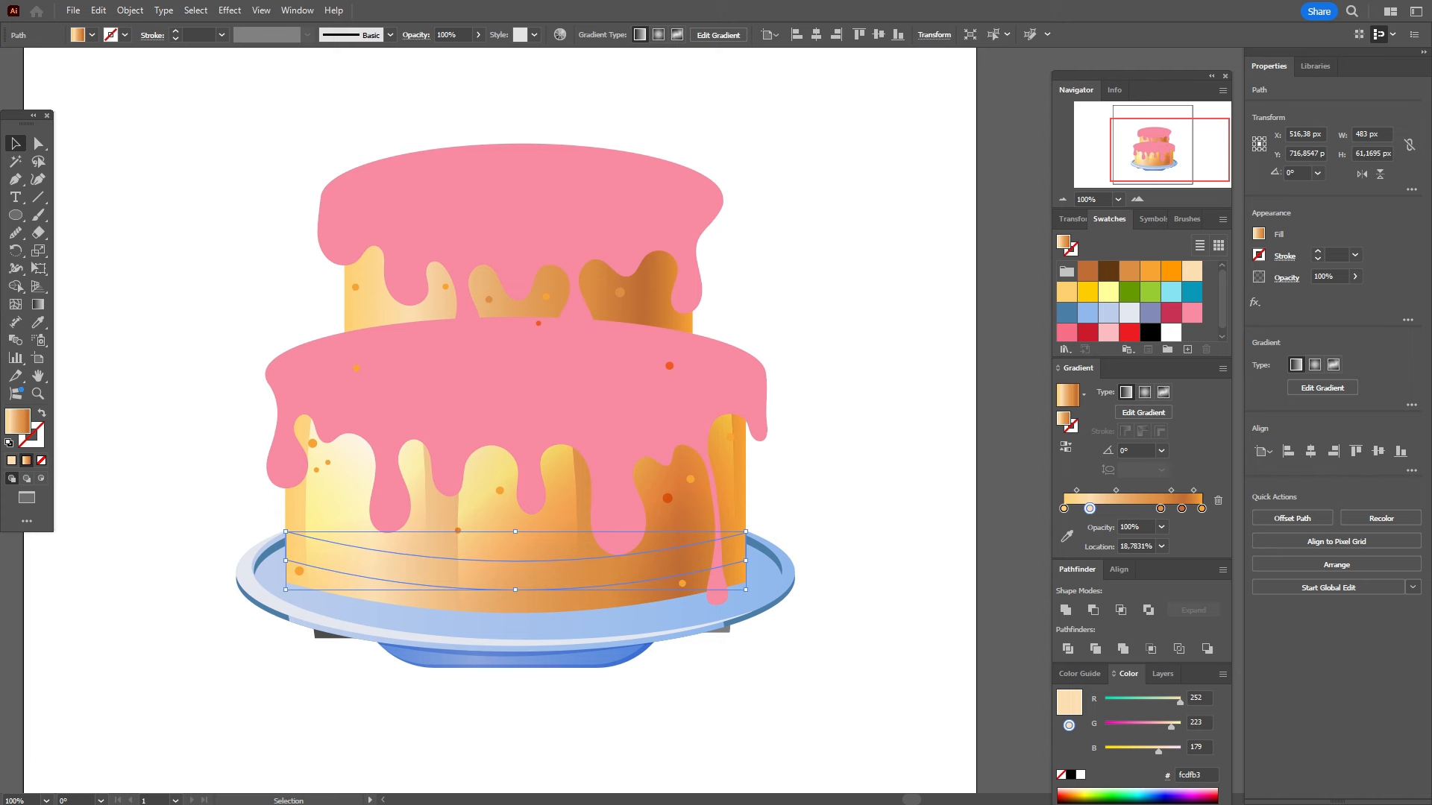
drag(1064, 508, 1065, 548)
mouse_move(1160, 509)
mouse_down()
mouse_move(1163, 544)
mouse_move(1179, 508)
mouse_move(1139, 508)
mouse_up()
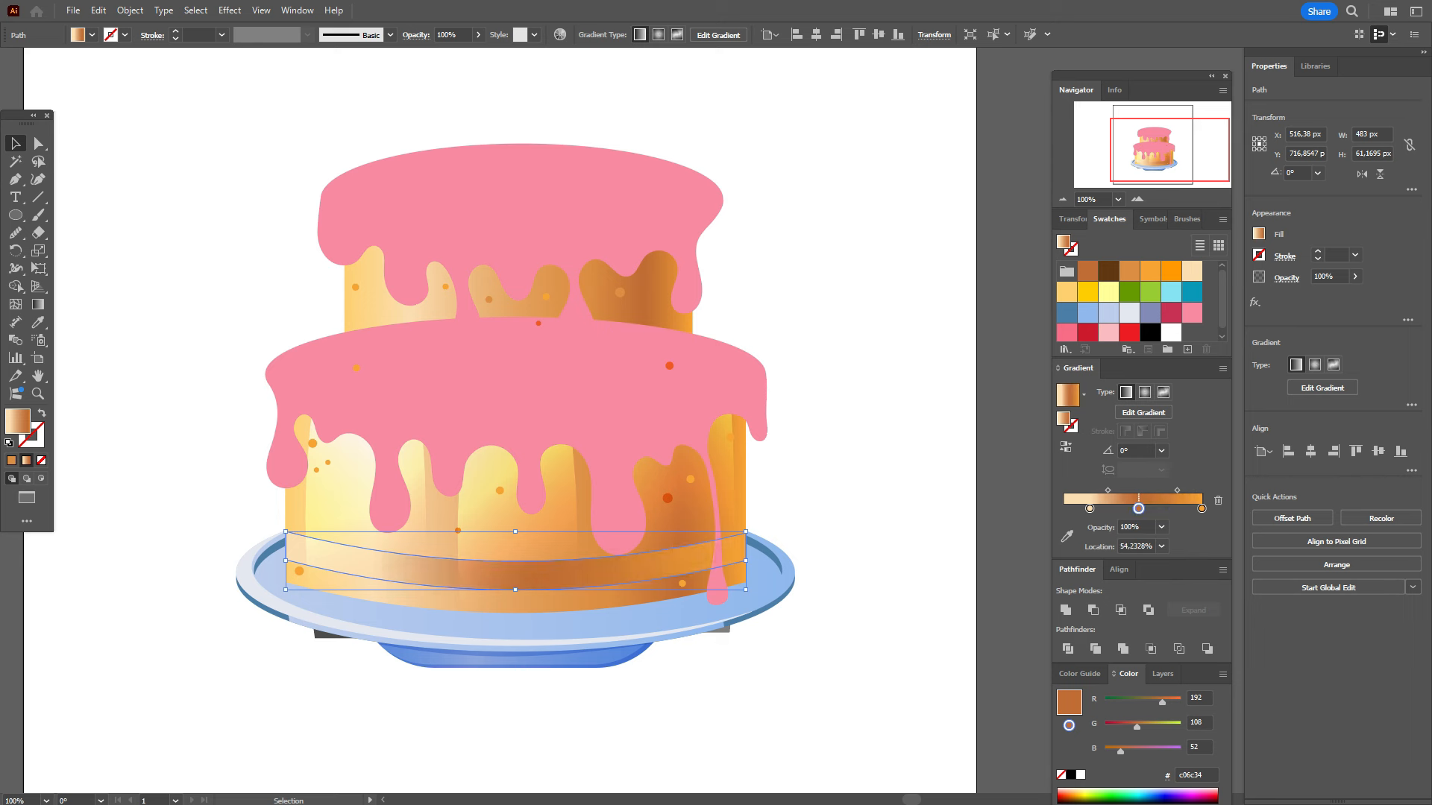
drag(1108, 270, 1089, 509)
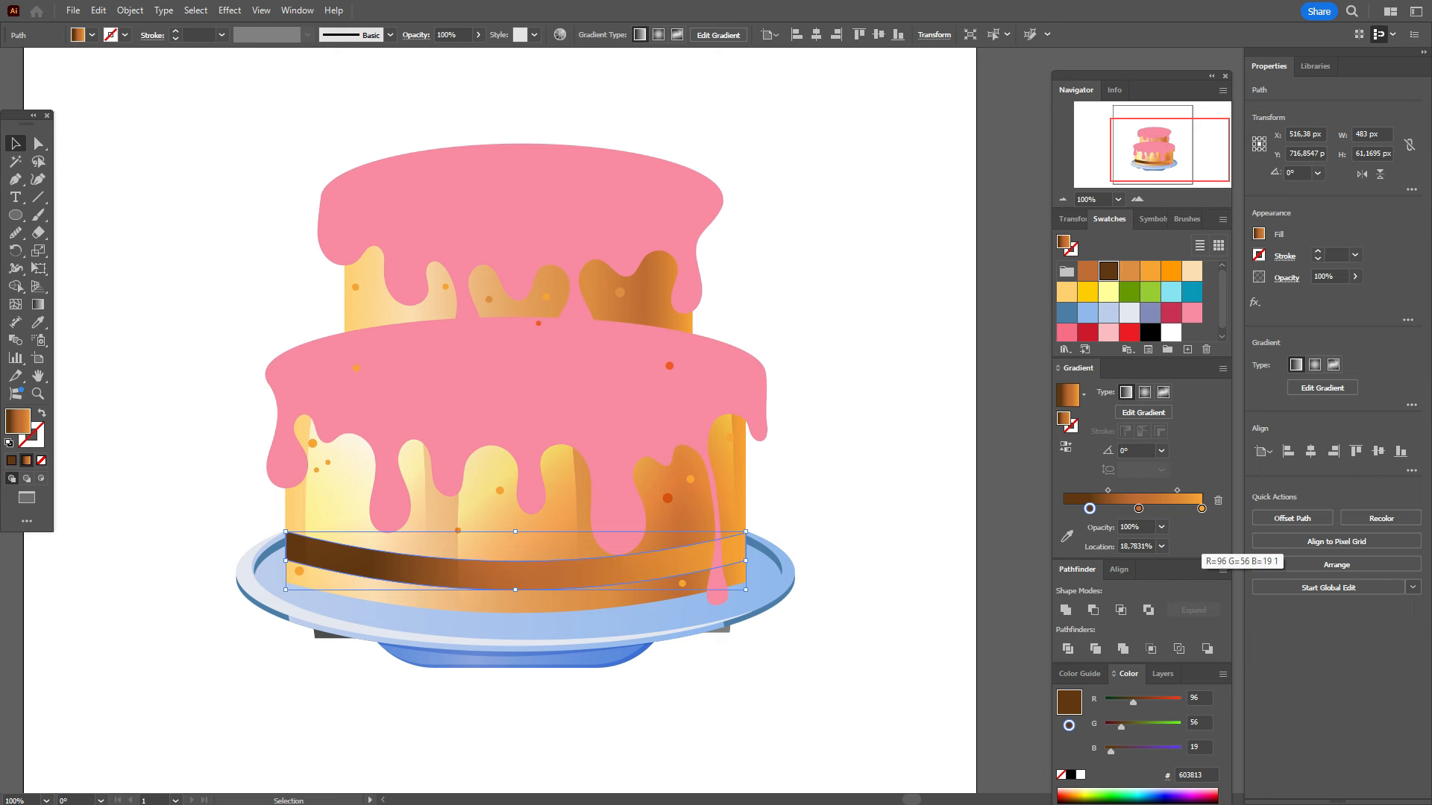
drag(1202, 539, 1201, 508)
drag(1090, 508, 1118, 489)
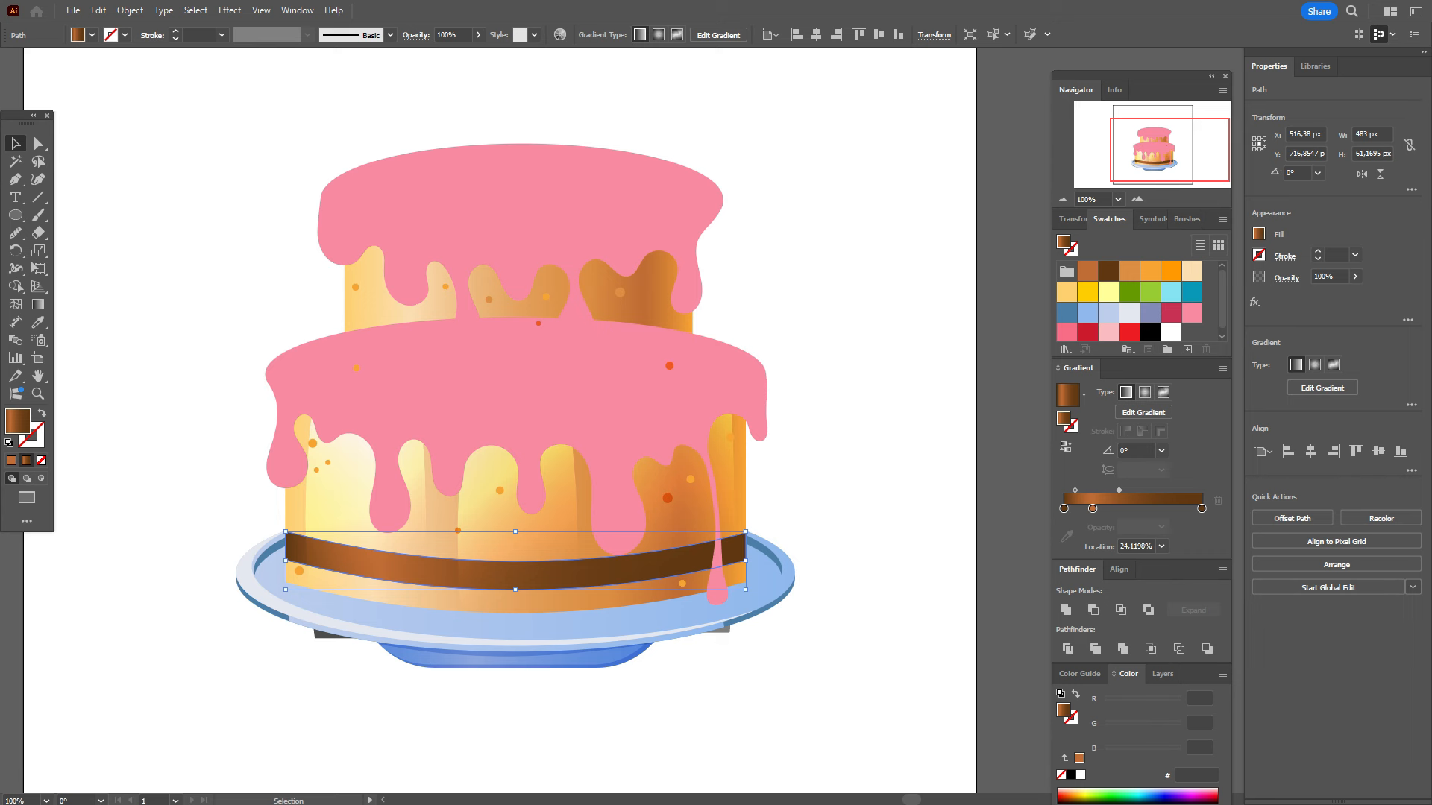
key(ctrl+shift+a)
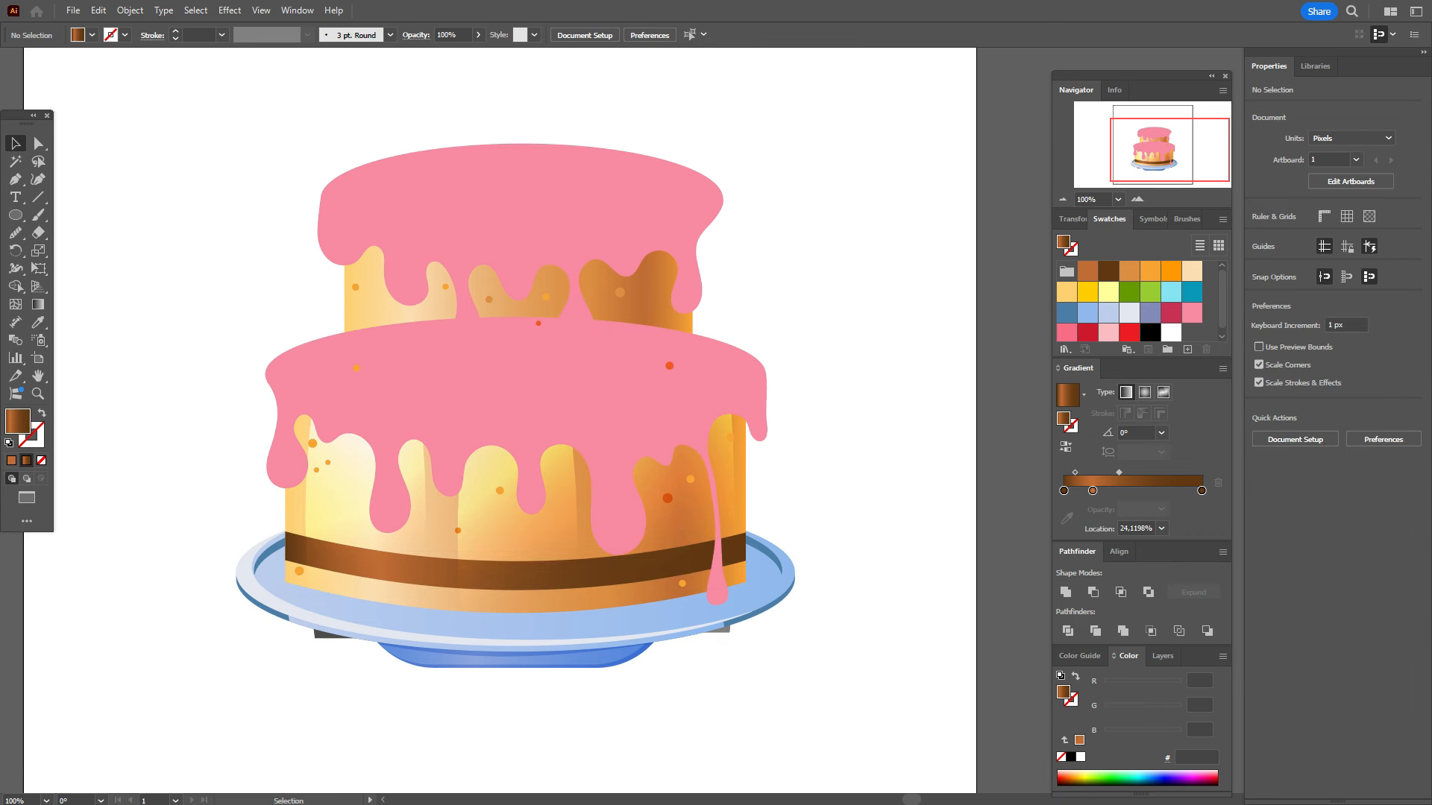
Step: Set the band gradient's midpoints to 65.48% before the orange-brown stop and 13% after it
click(534, 570)
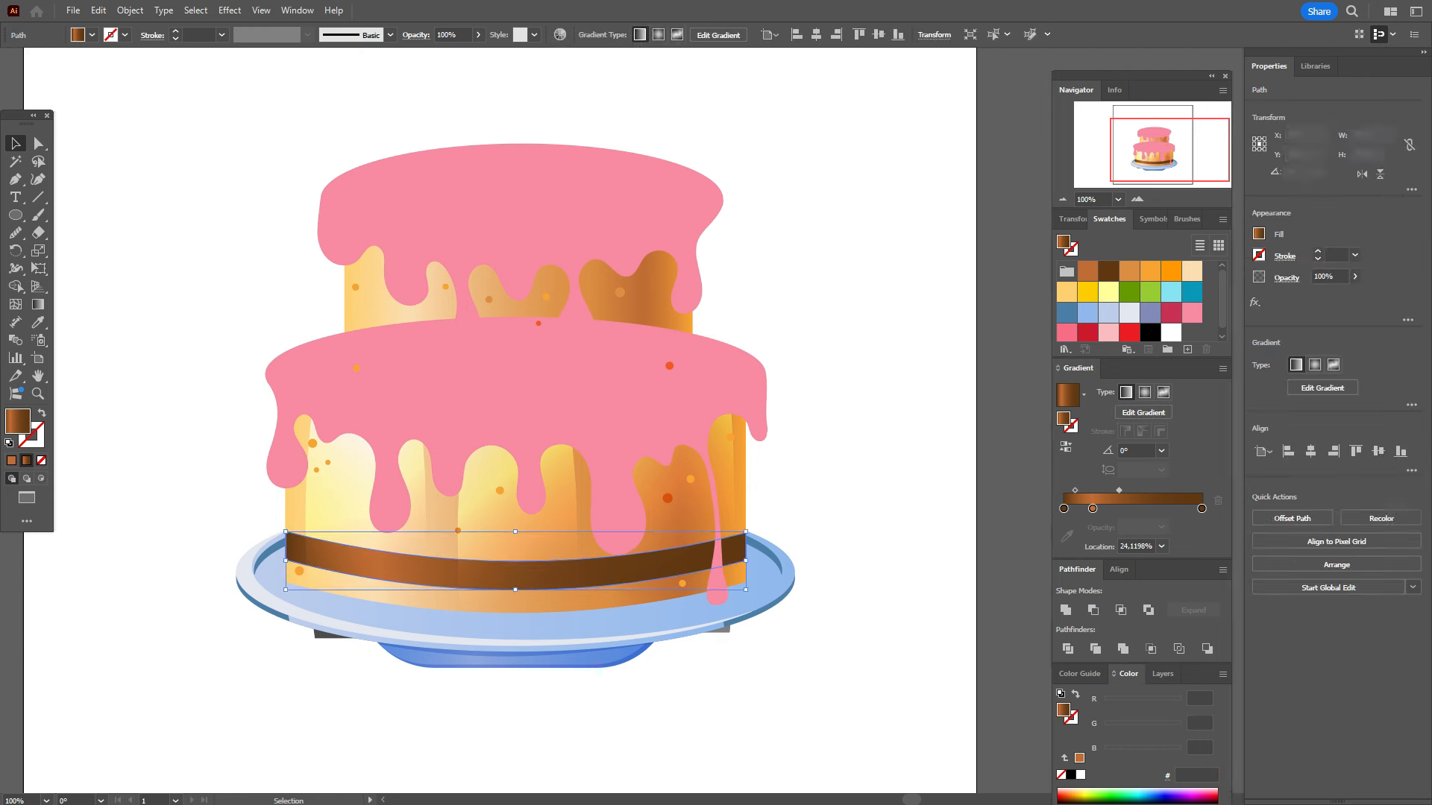
drag(1118, 489, 1082, 489)
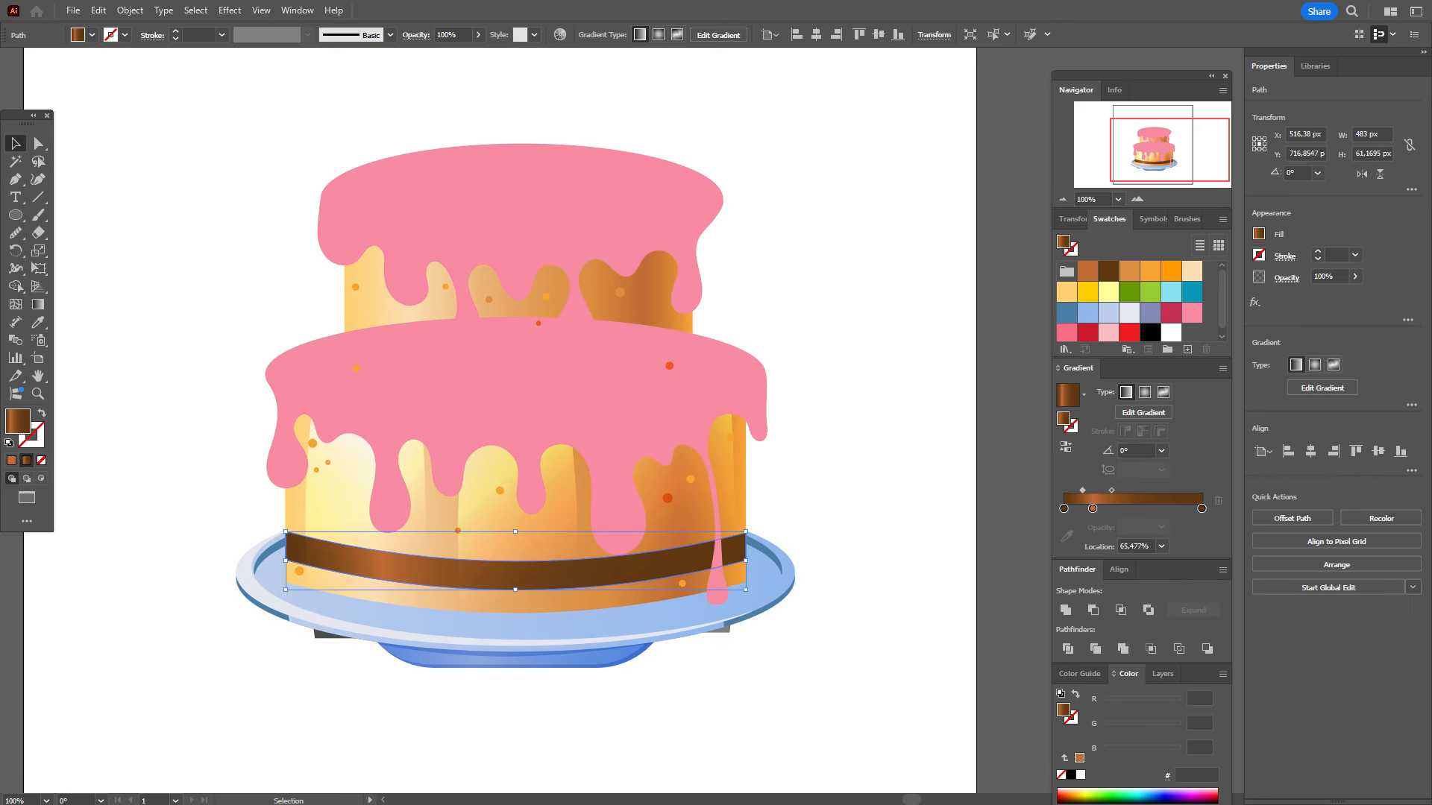
drag(1111, 490, 1106, 490)
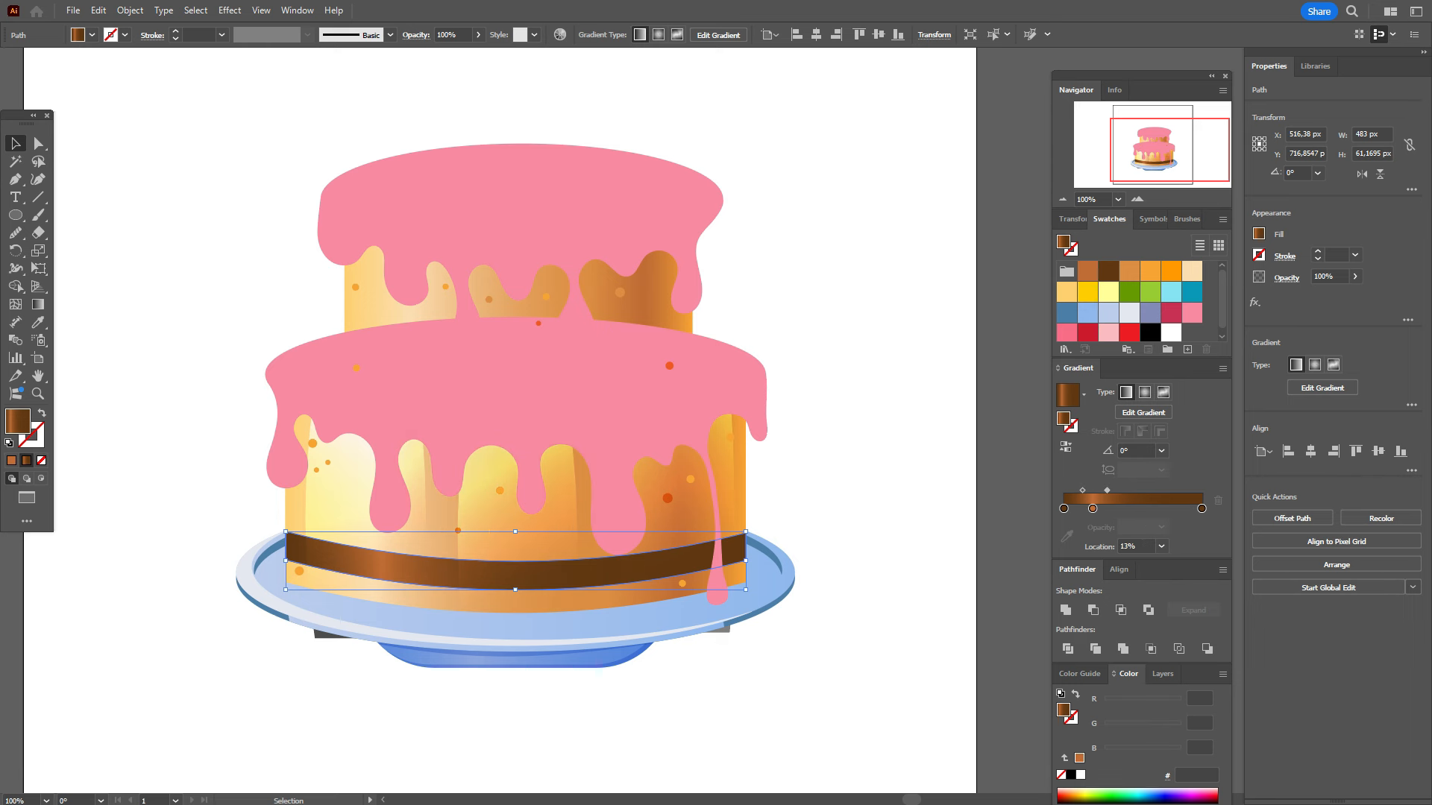
Step: Offset the brown band's path outward by 5 px and fill the offset shape with cream #fcdfb3
click(130, 10)
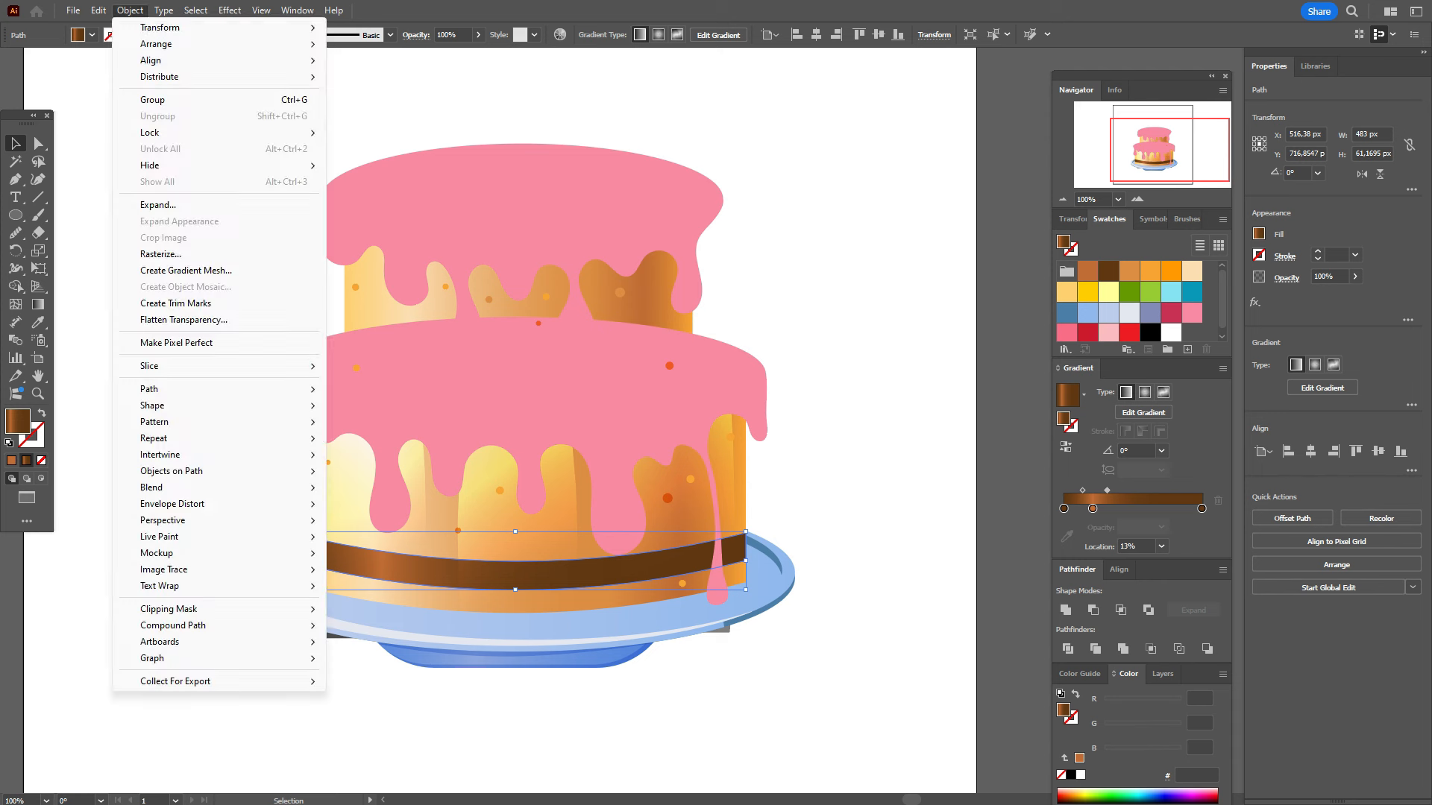
mouse_move(149, 389)
click(376, 445)
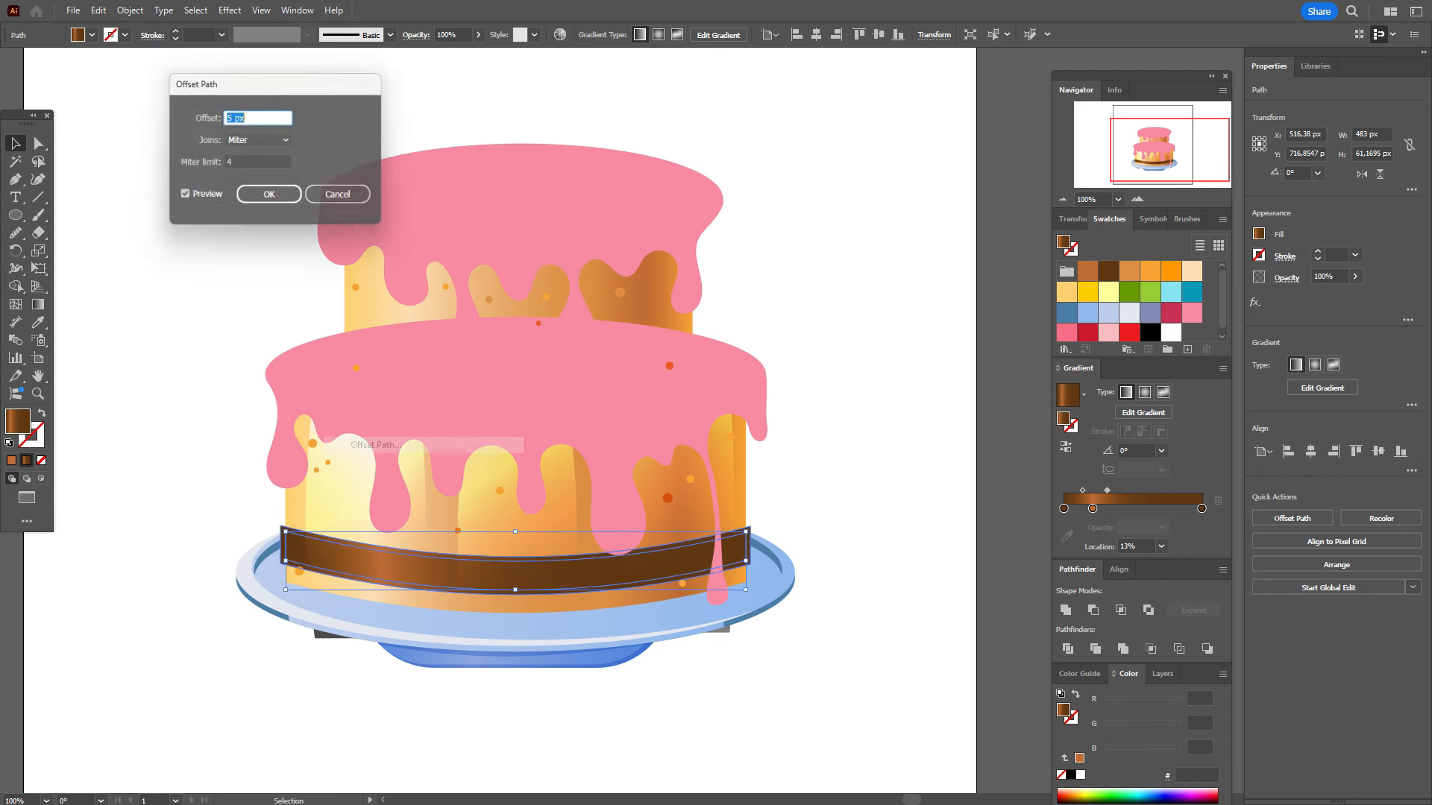
click(270, 197)
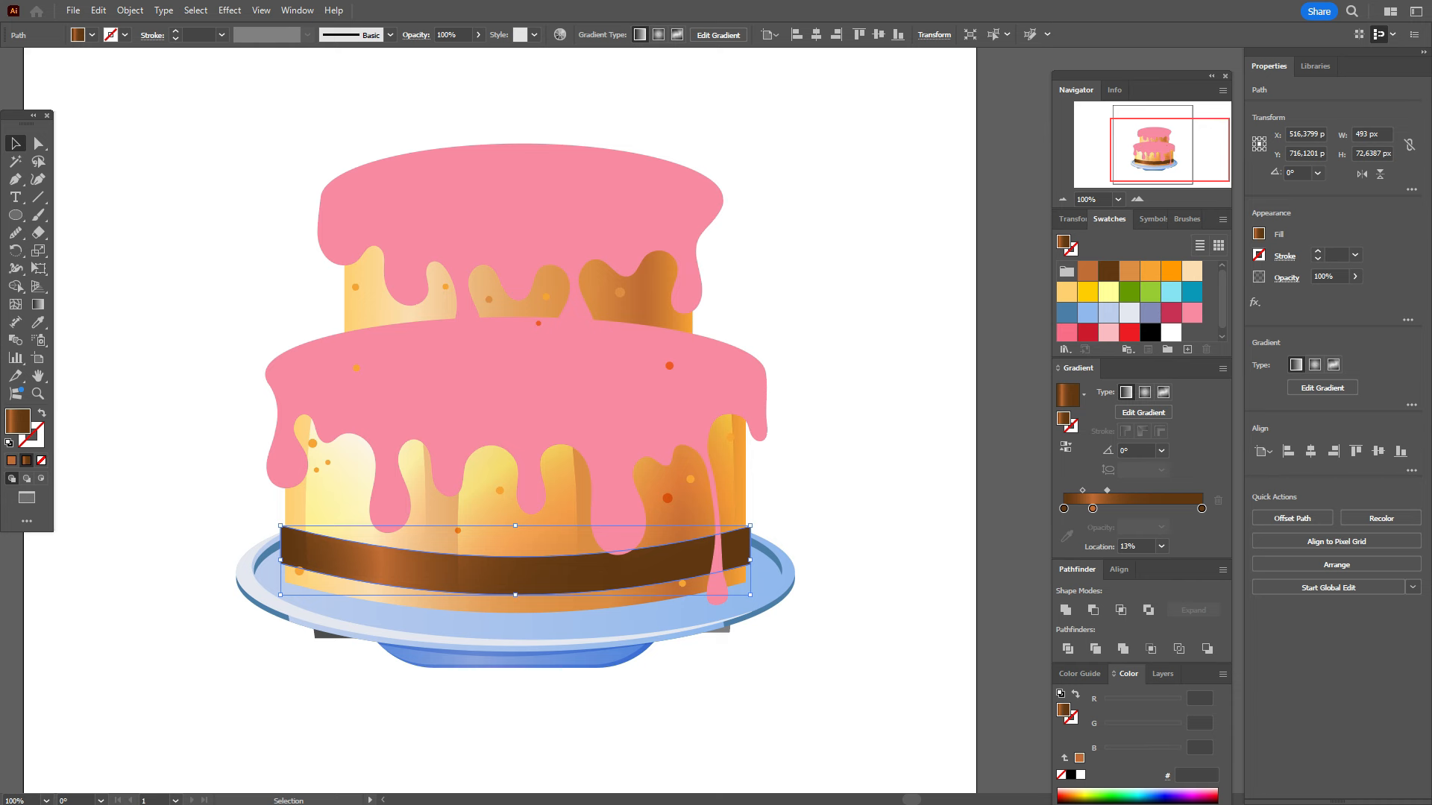
click(1192, 271)
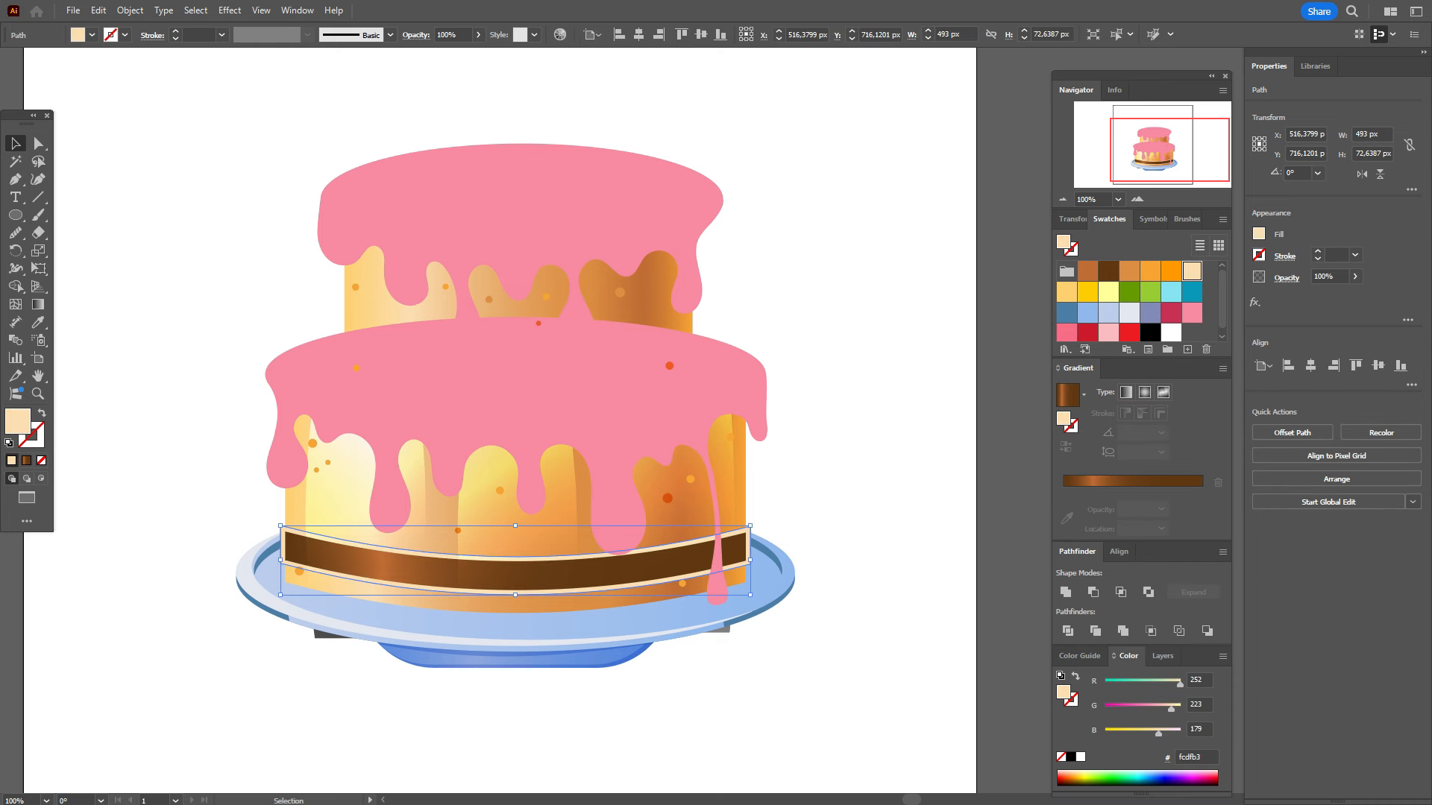
key(ctrl+shift+a)
Step: Trim the cream band's ends that overhang the lower tier's sides with Shape Builder
key(z)
click(530, 524)
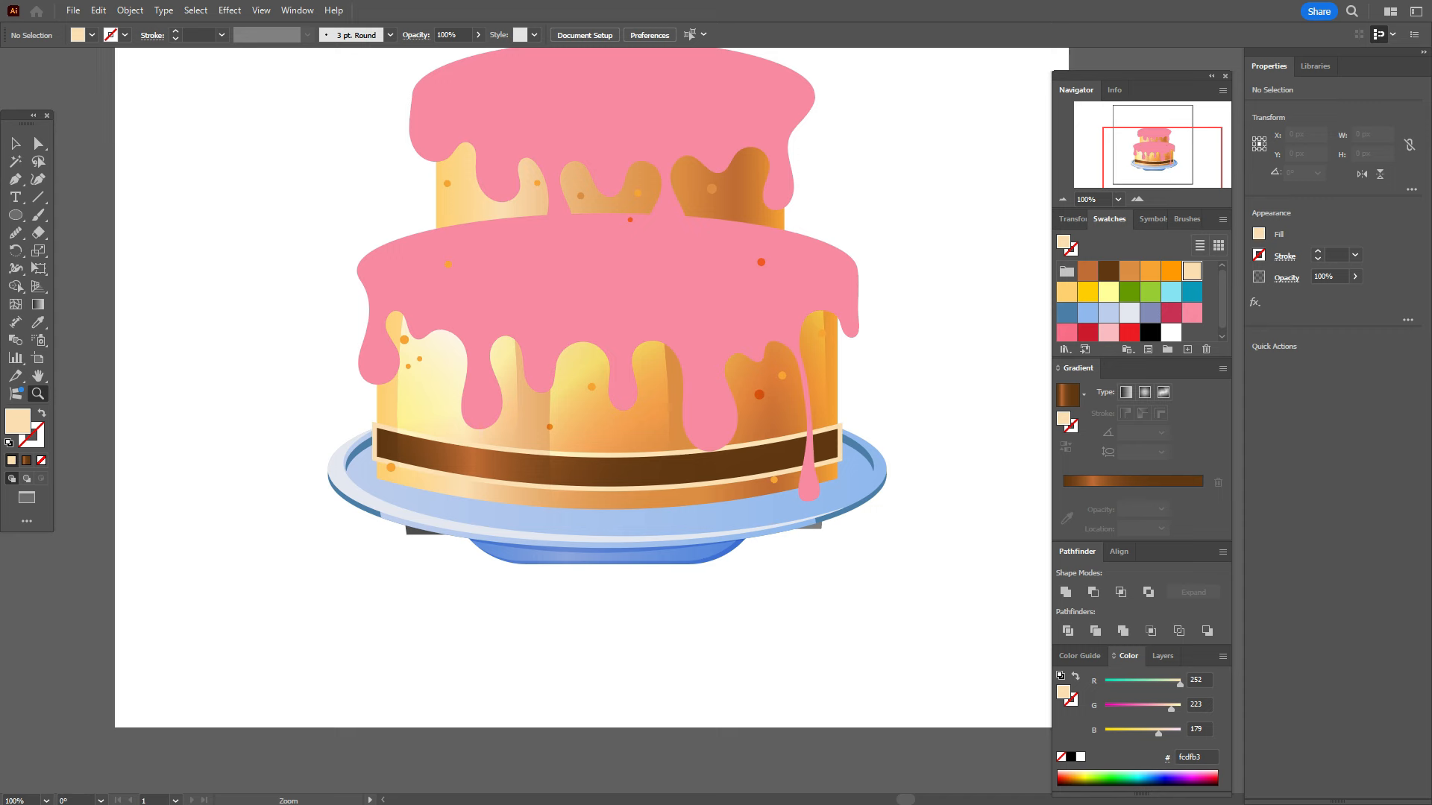
click(668, 210)
key(v)
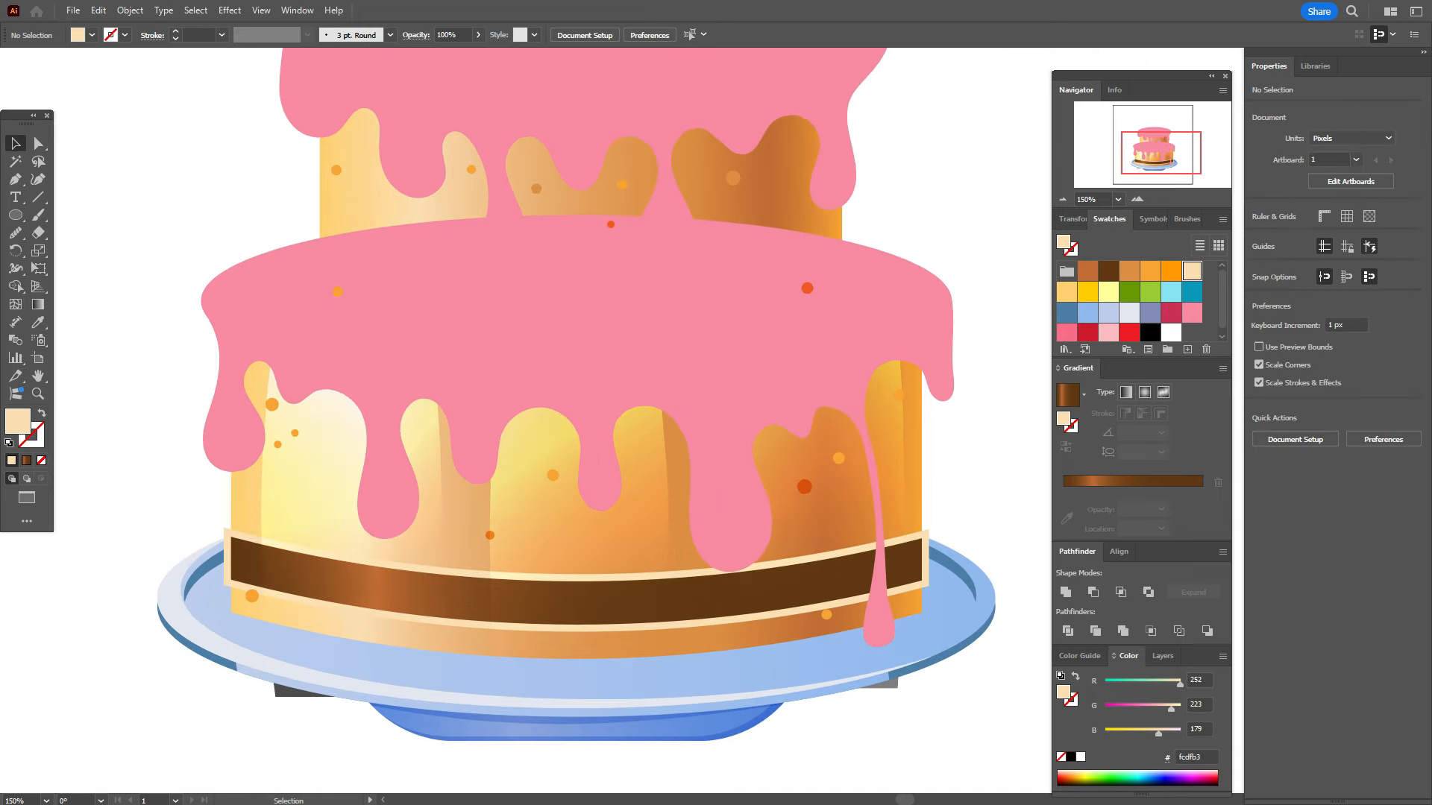
click(313, 507)
click(350, 560)
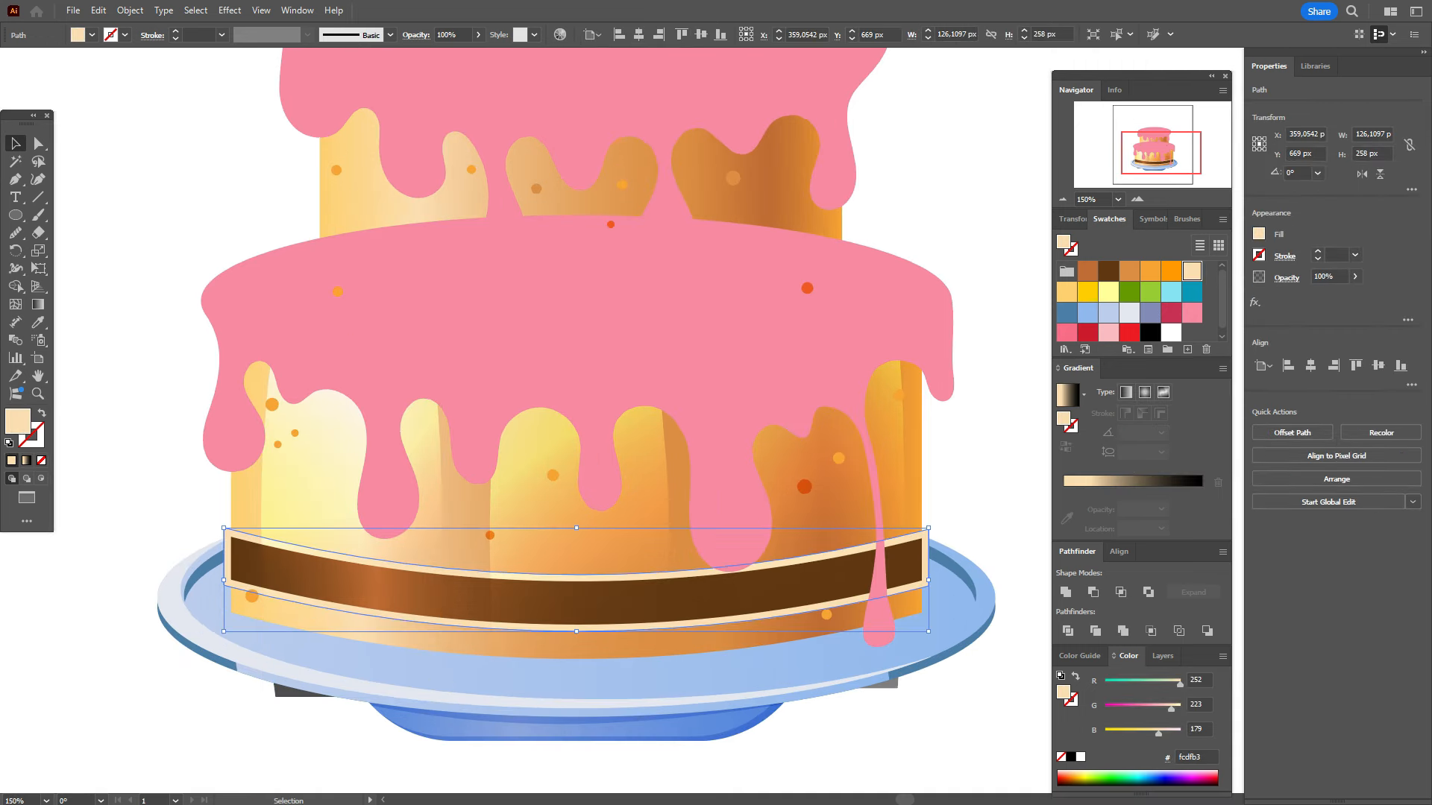
shift+click(351, 626)
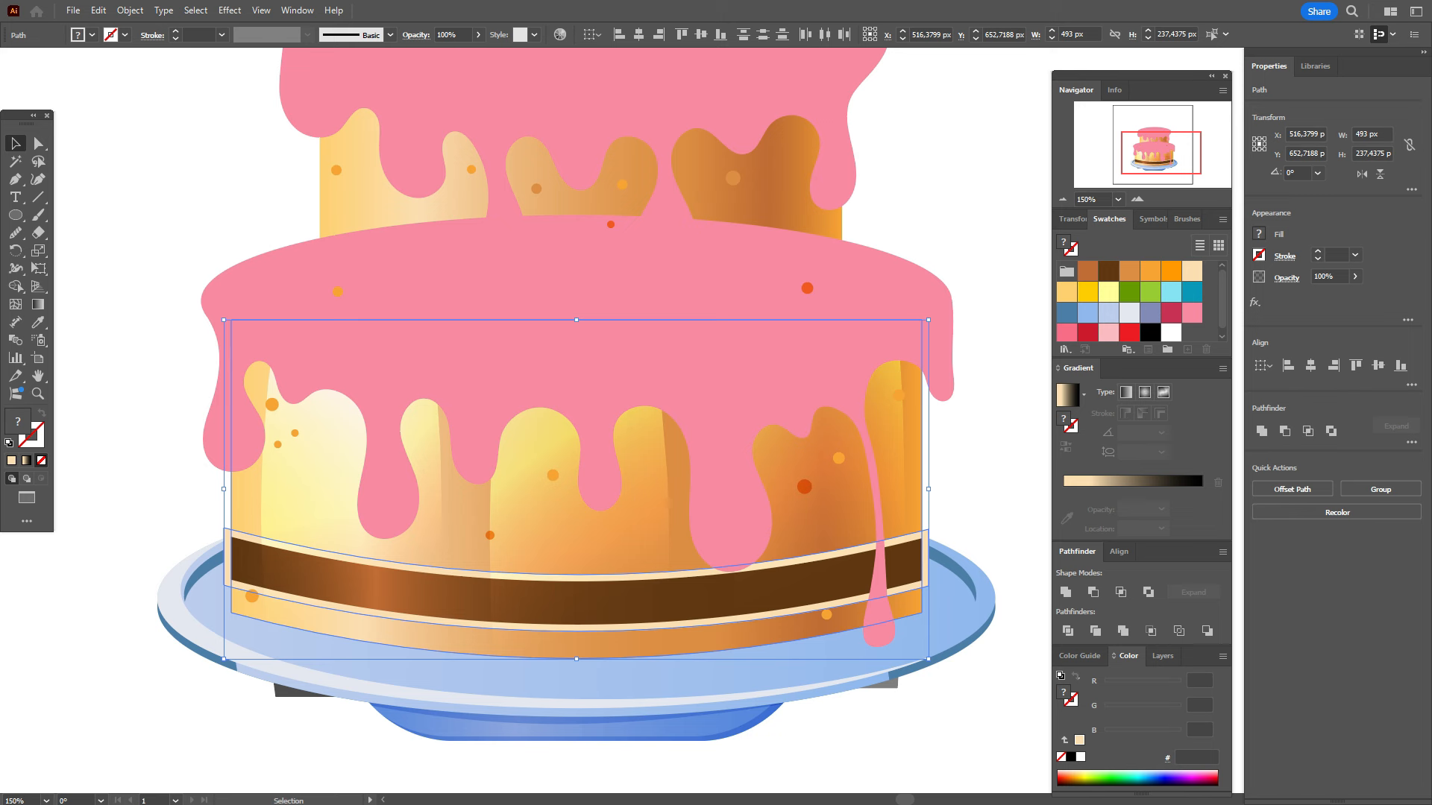
click(15, 287)
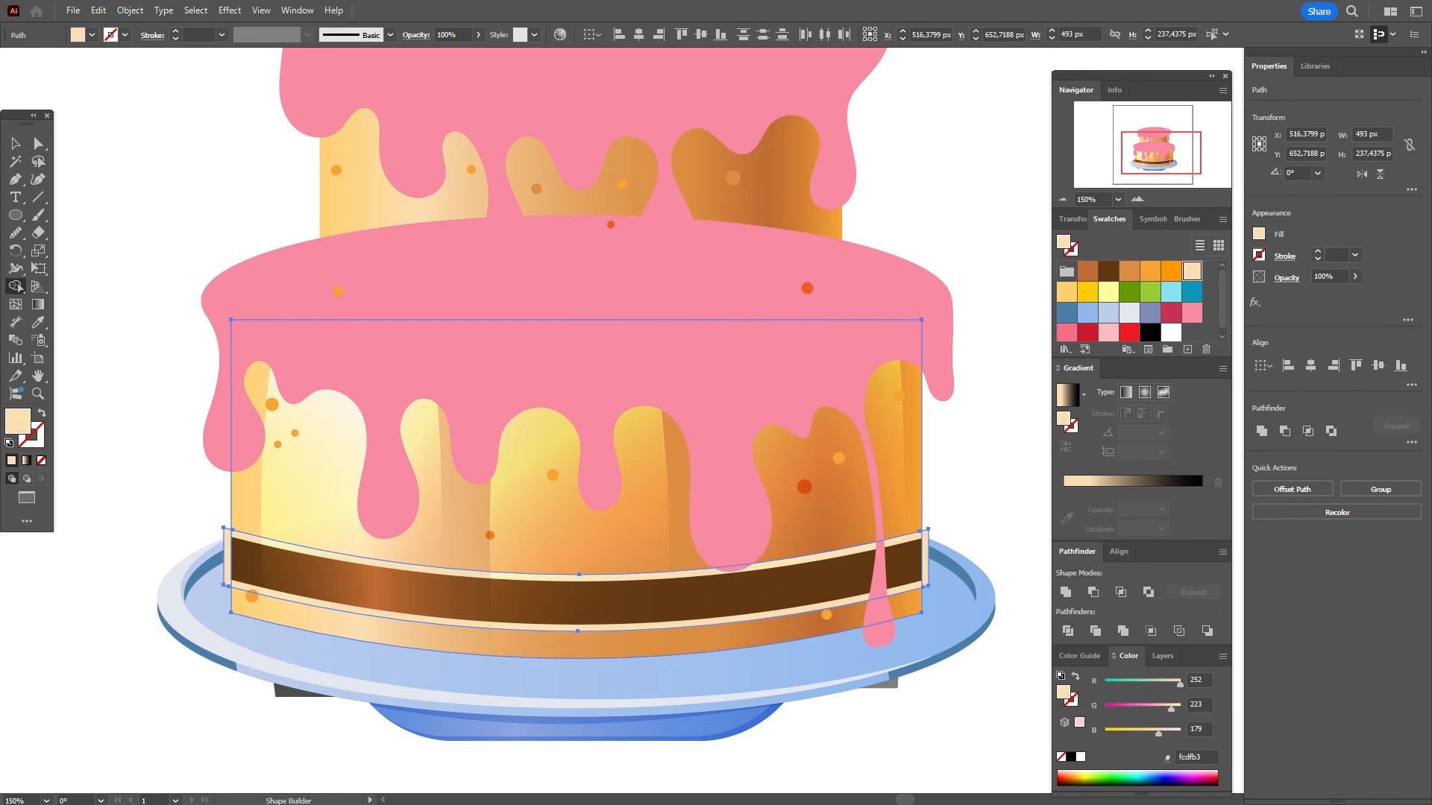
alt+click(227, 555)
alt+click(926, 558)
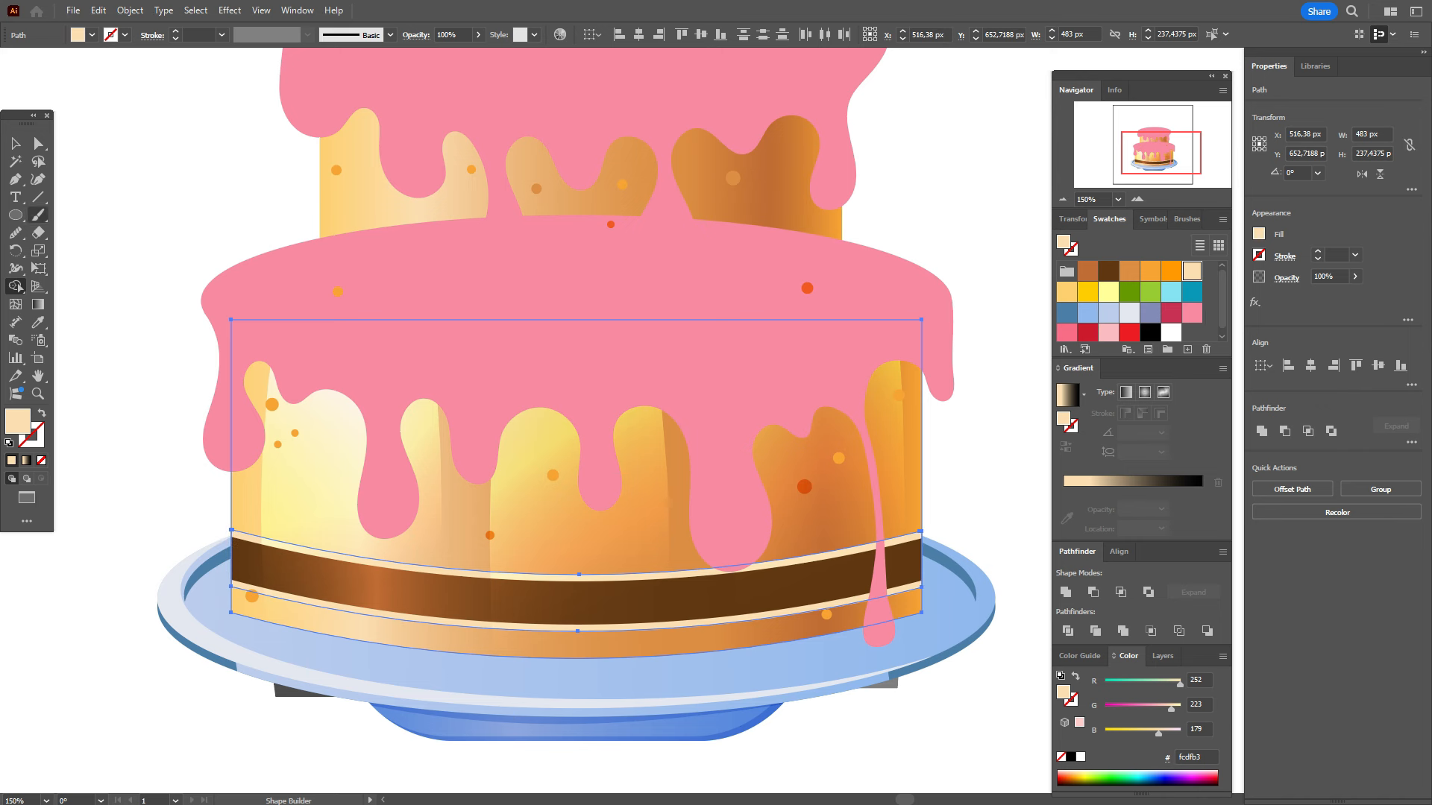
click(14, 144)
click(134, 462)
Step: Duplicate the brown band in place and move the copy up 19 px
click(306, 581)
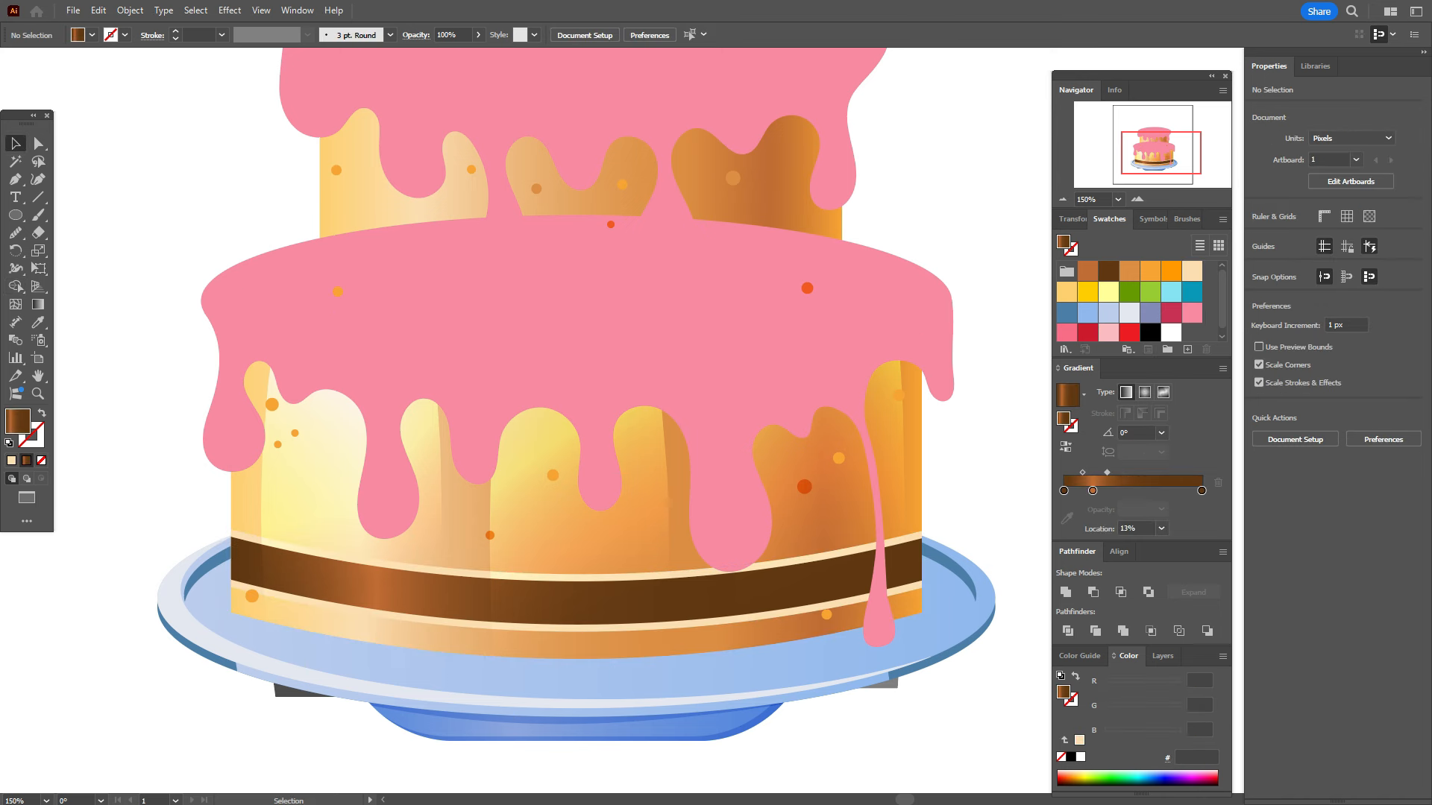
key(a)
key(v)
key(Up)
key(Up)
key(Up)
key(Up)
key(Up)
key(Up)
key(Up)
key(Up)
key(Up)
key(Up)
key(Up)
key(Up)
key(Up)
key(Up)
key(Up)
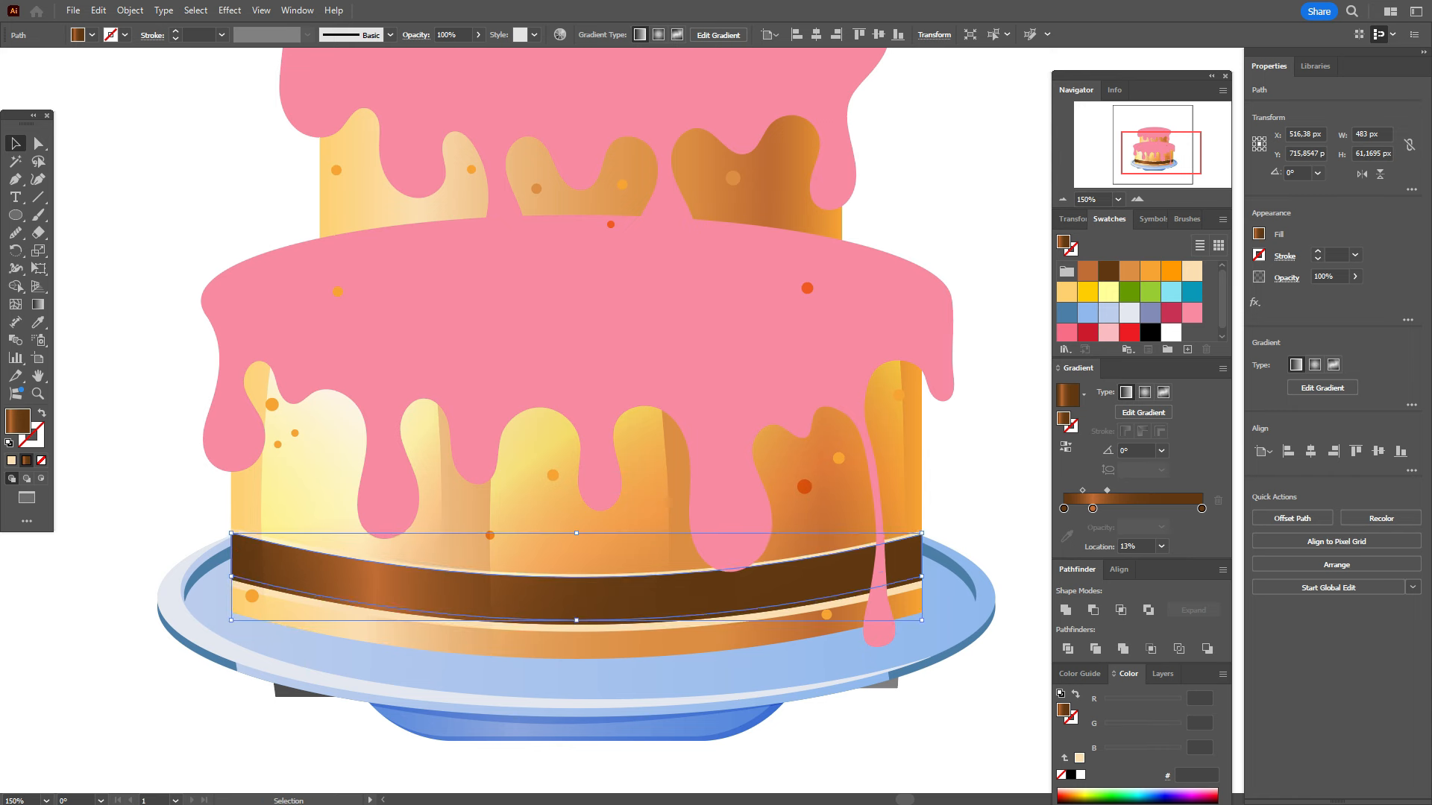
key(Up)
key(Up)
key(Up)
key(Up)
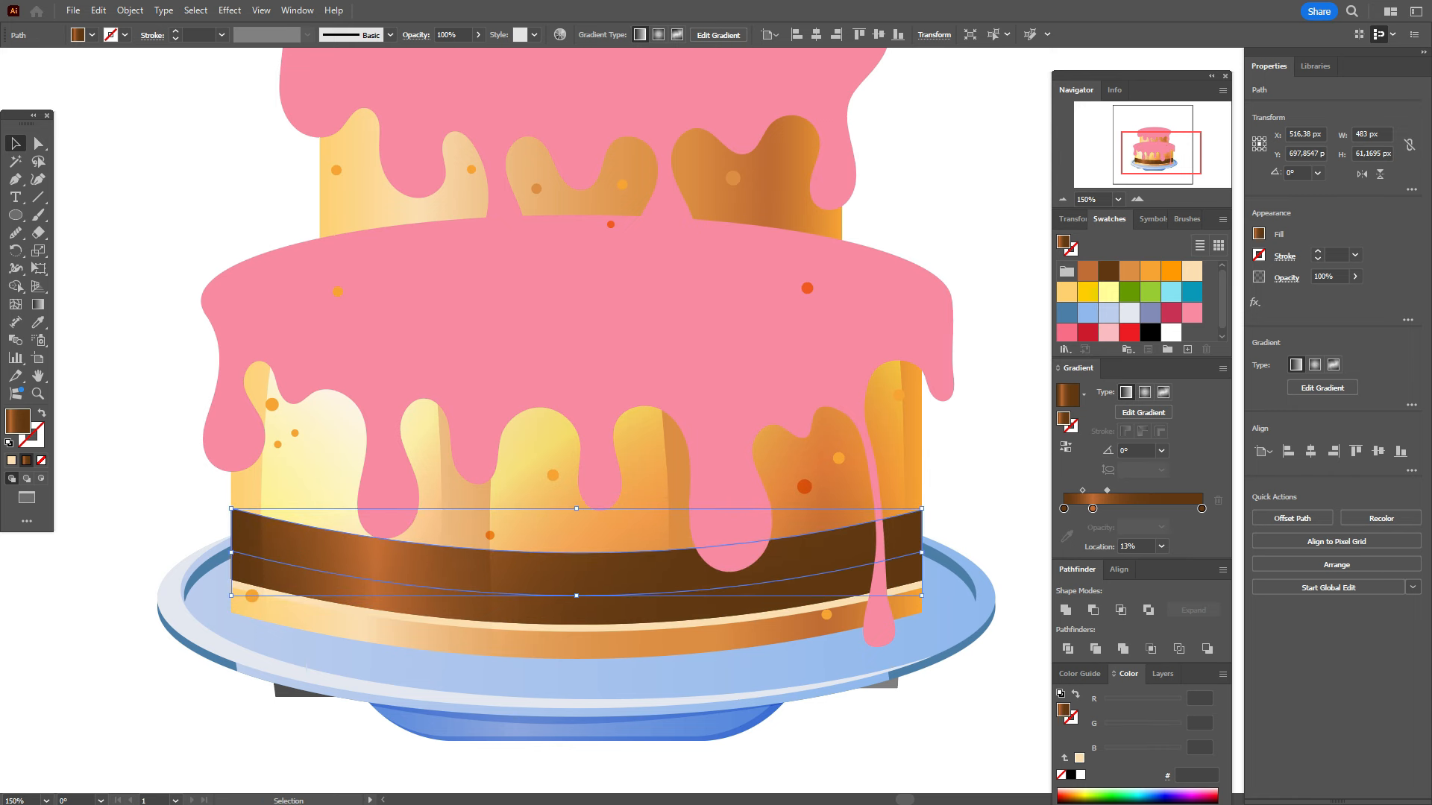
Step: Duplicate the original brown band in place again and move this second copy up 17 px
key(ctrl+z)
key(Up)
key(Up)
key(Up)
key(Up)
key(Up)
key(Up)
key(Up)
key(Up)
key(Up)
key(Up)
key(Up)
key(Up)
key(Up)
key(Up)
key(Up)
key(Up)
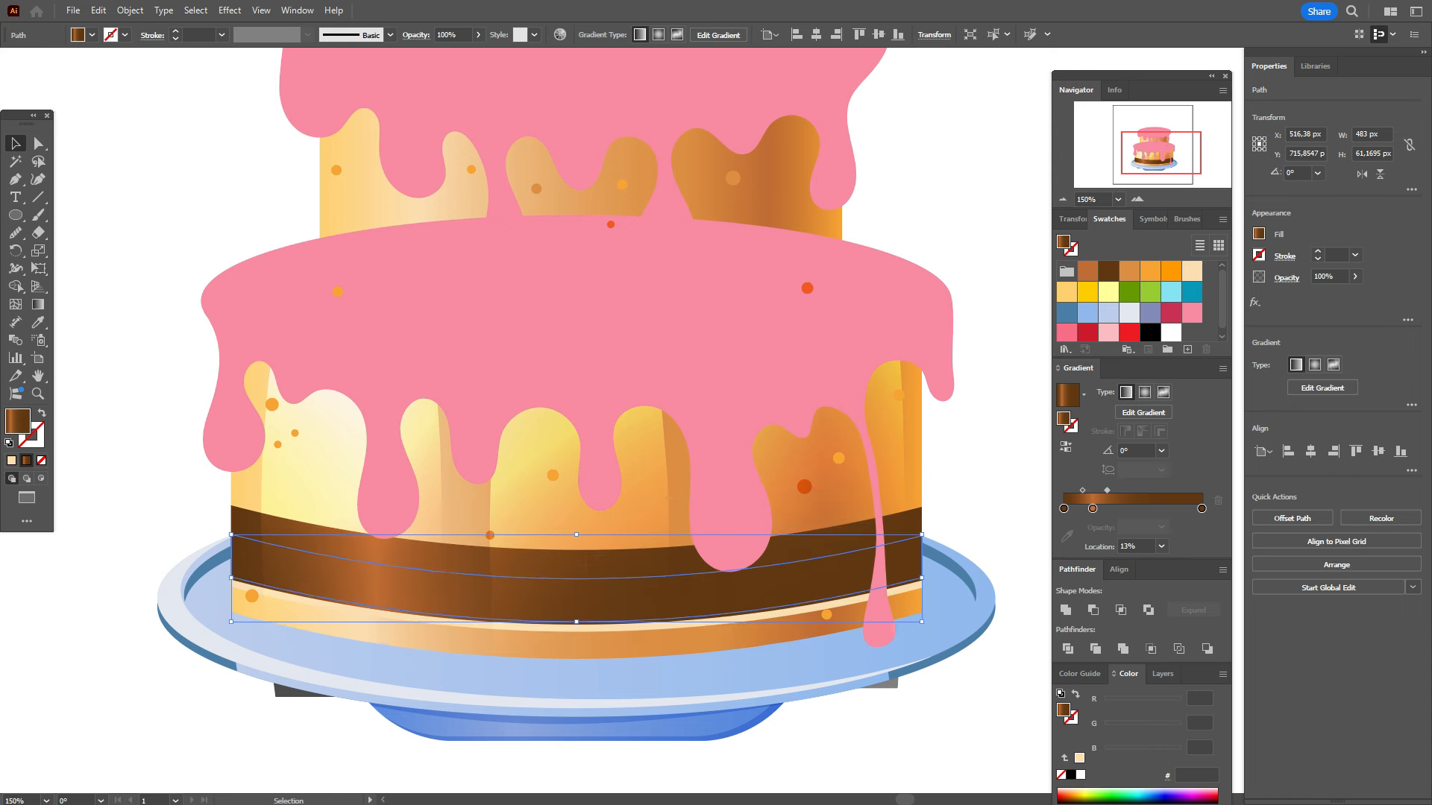
key(Up)
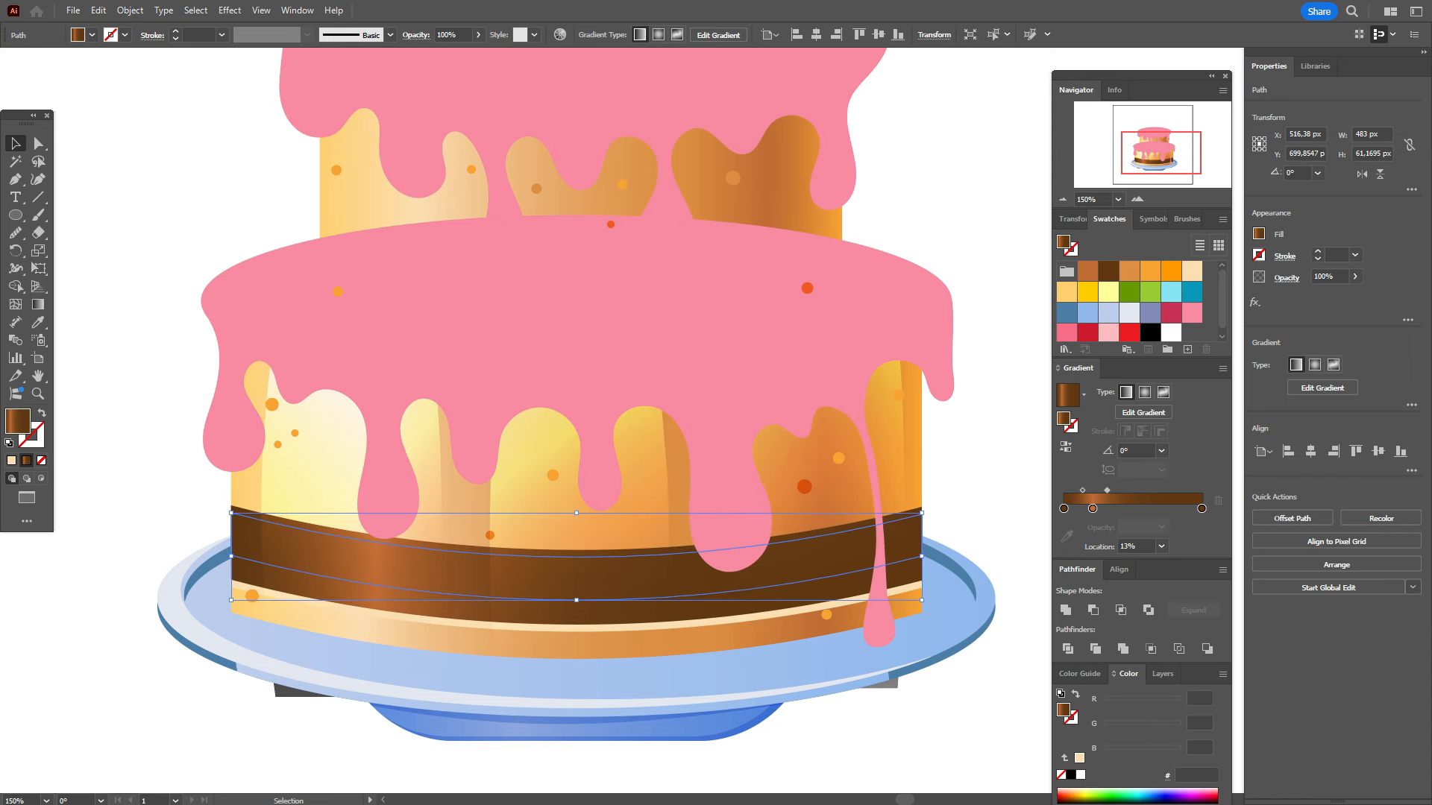
Step: Subtract the higher brown band copy from the lower one with Minus Front and move the leftover strip down 5 px
shift+click(576, 553)
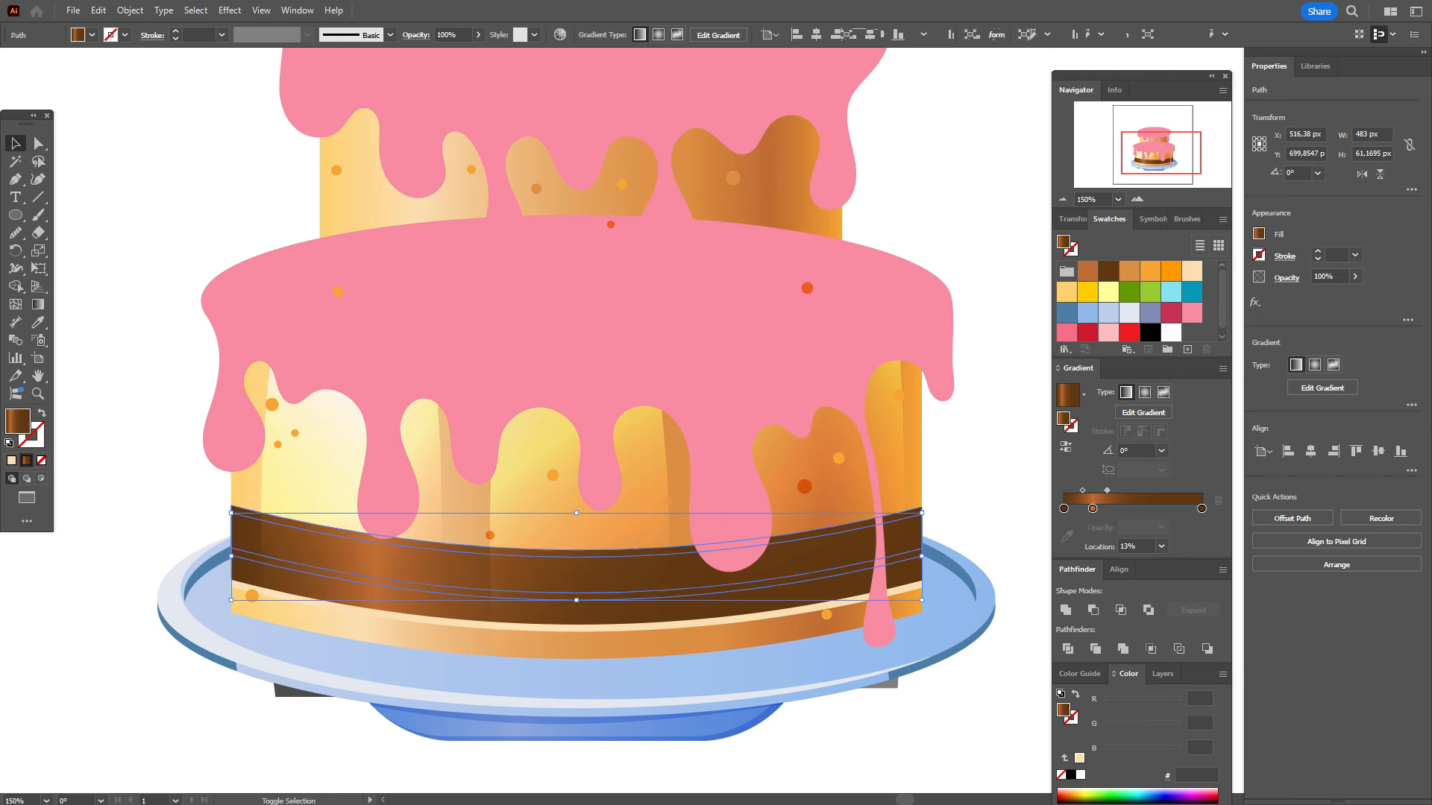
click(1284, 430)
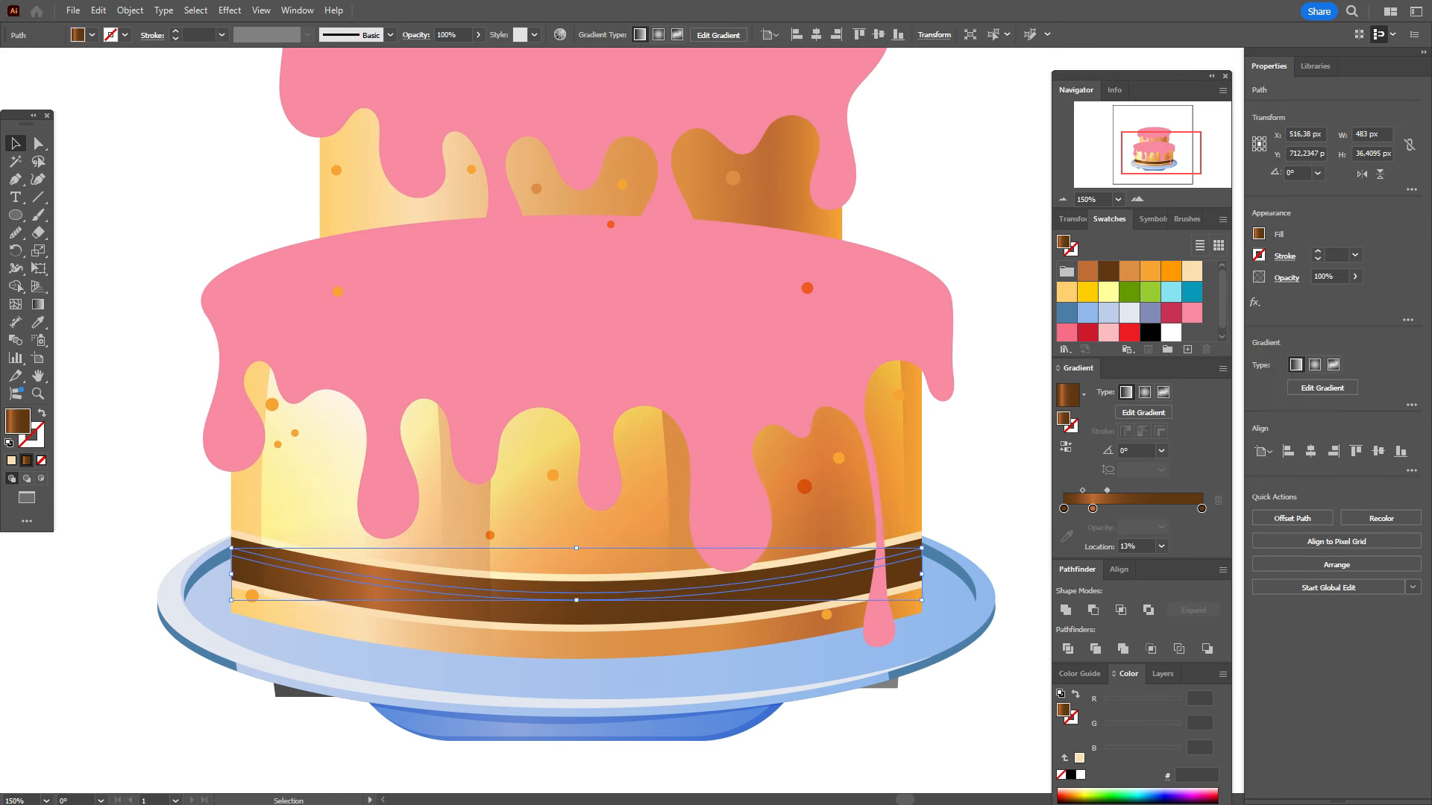
key(Down)
key(Down)
key(Down)
key(Down)
key(Down)
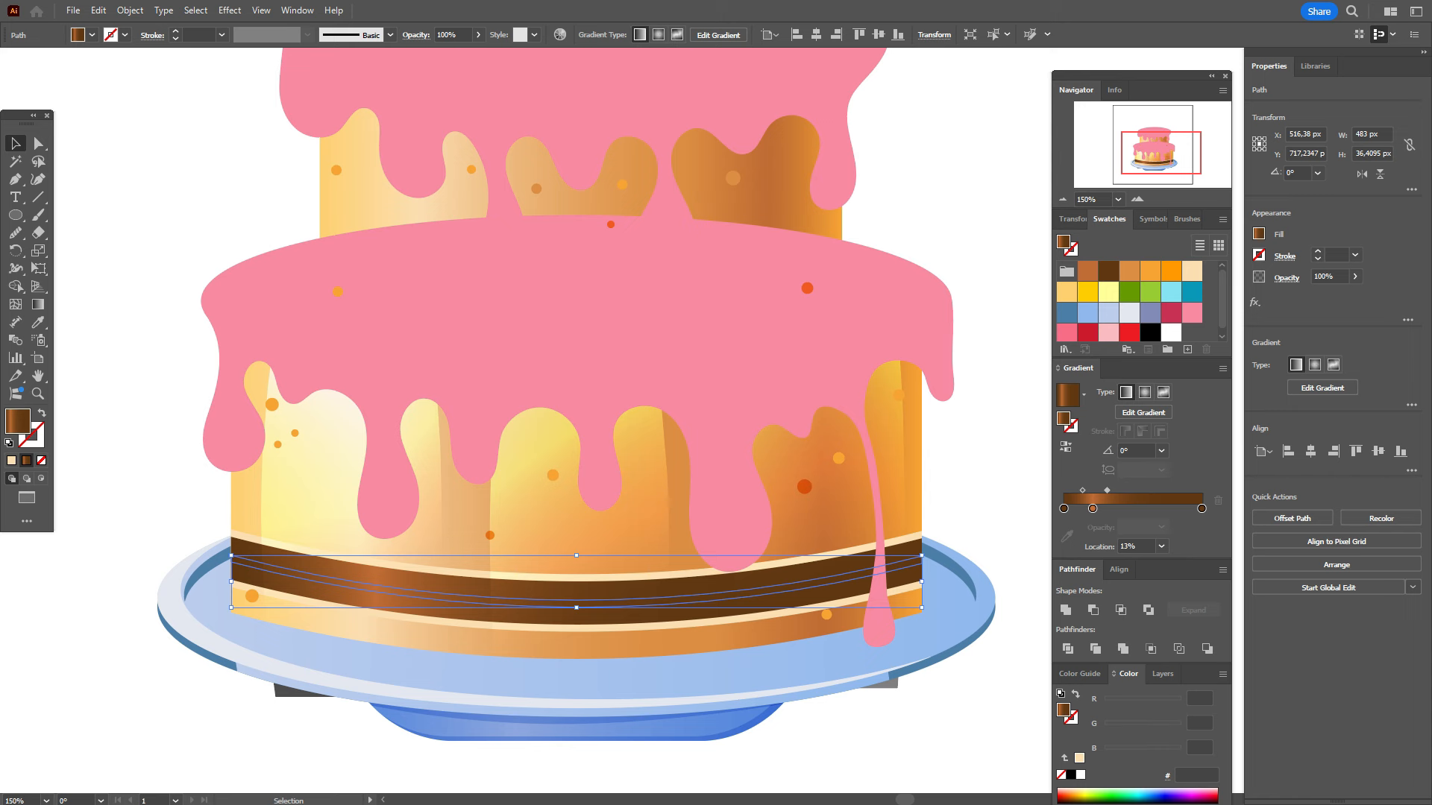
Step: Fill the thin strip running through the brown band with cream #fcdfb3, sampled from the artwork
key(i)
key(comma)
key(v)
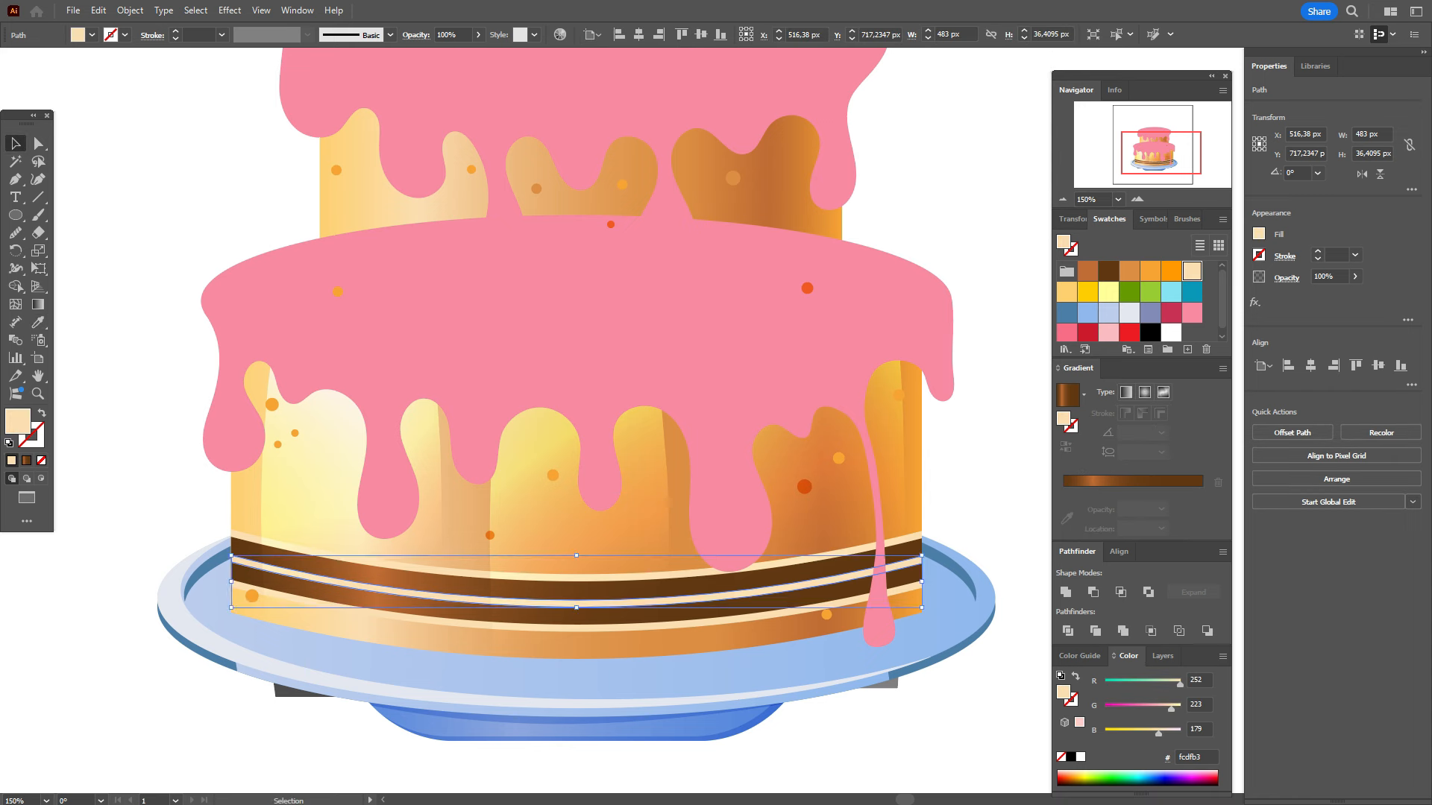
key(ctrl+shift+a)
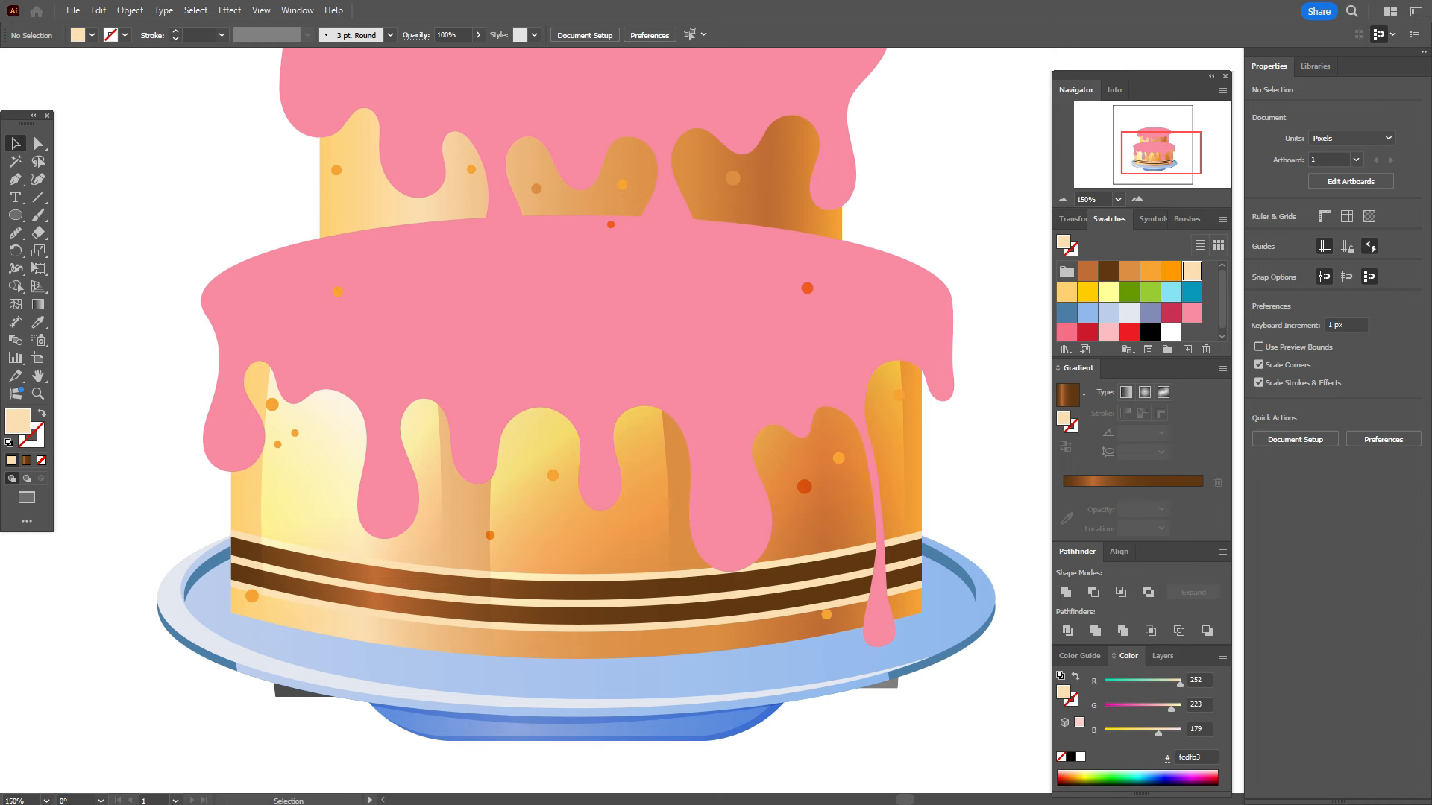
Step: Bring the whole upper tier, with its icing and dots, to the front of the lower tier's icing
scroll(576, 403, up, 2)
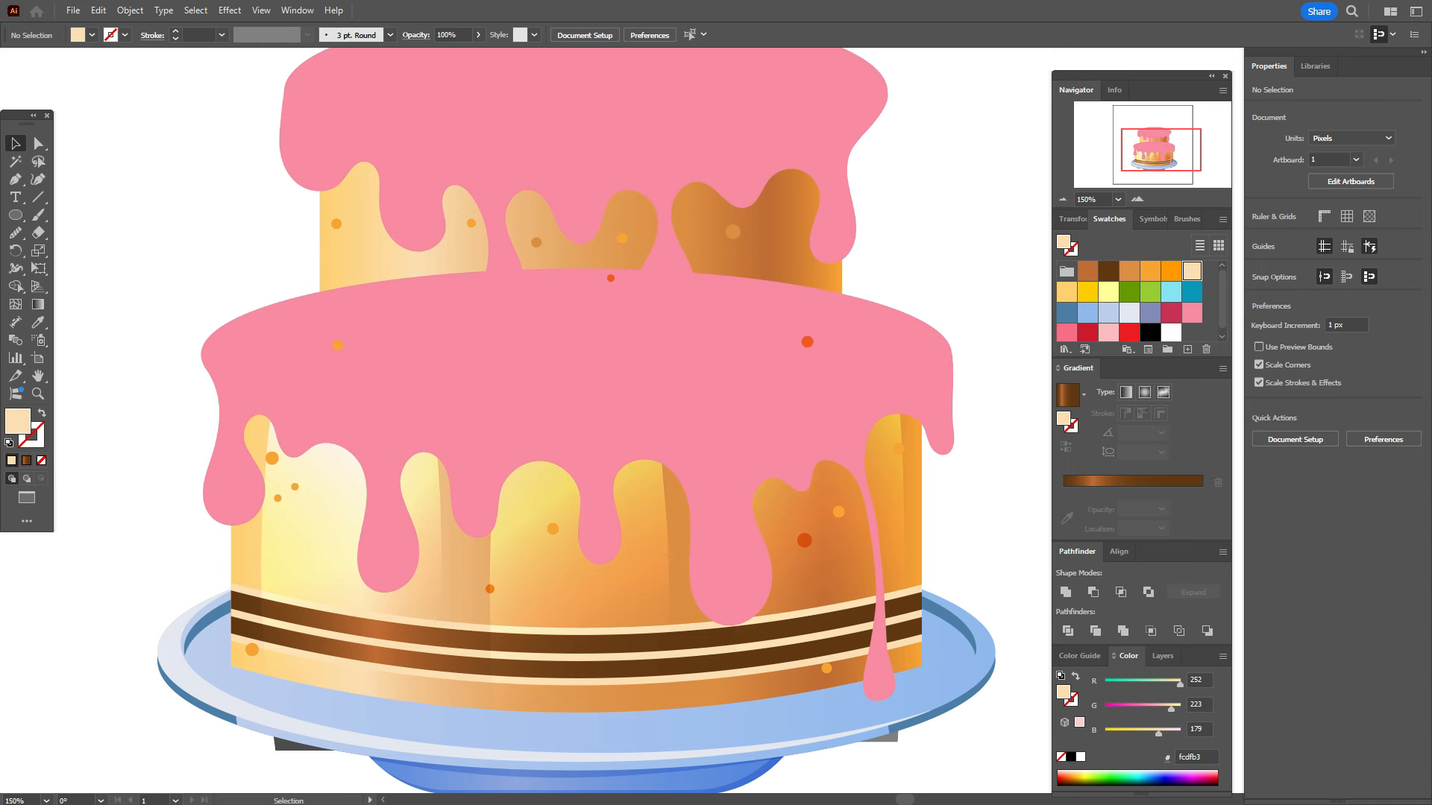
click(576, 354)
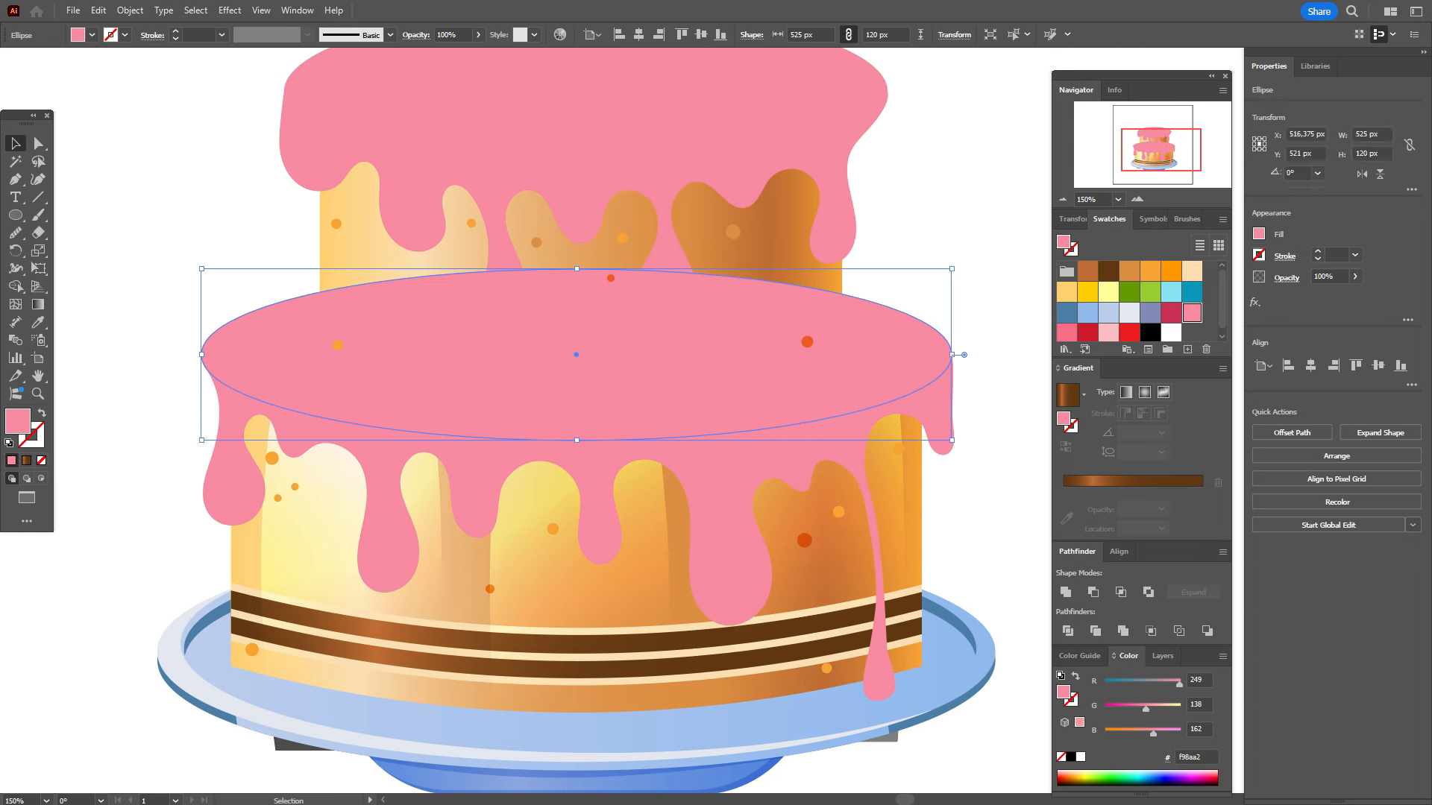
scroll(576, 418, up, 5)
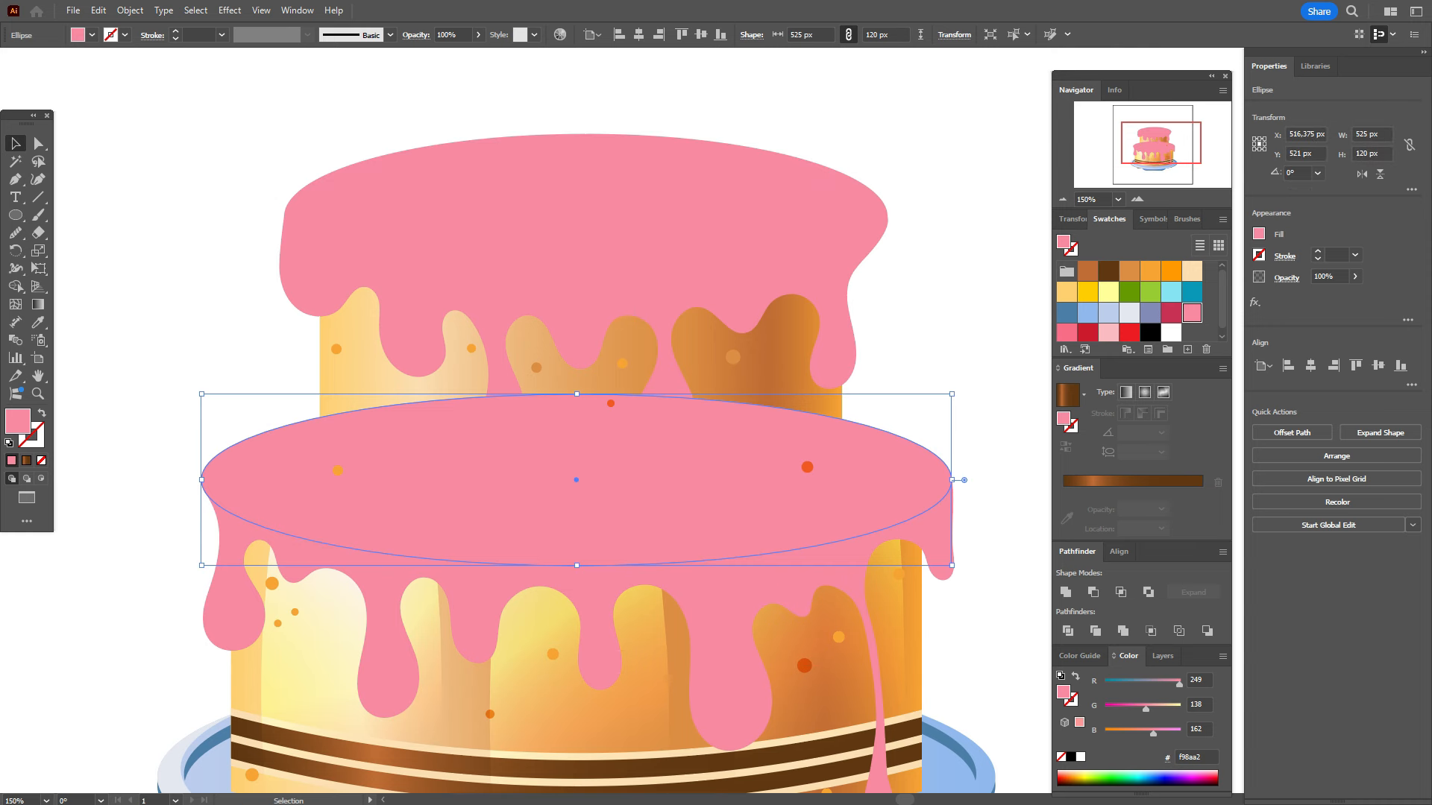
drag(248, 168, 865, 378)
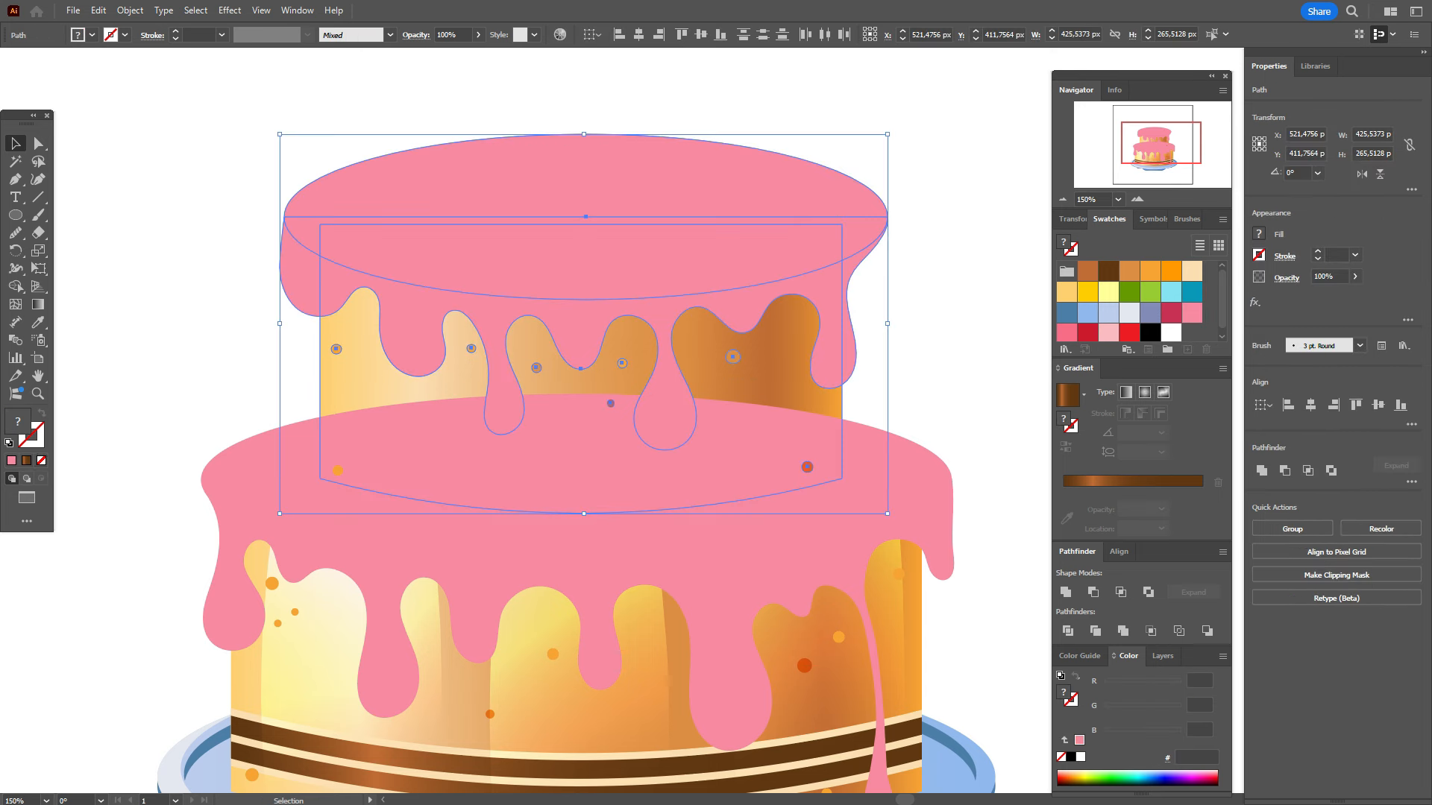
right_click(812, 294)
mouse_move(895, 694)
click(1058, 693)
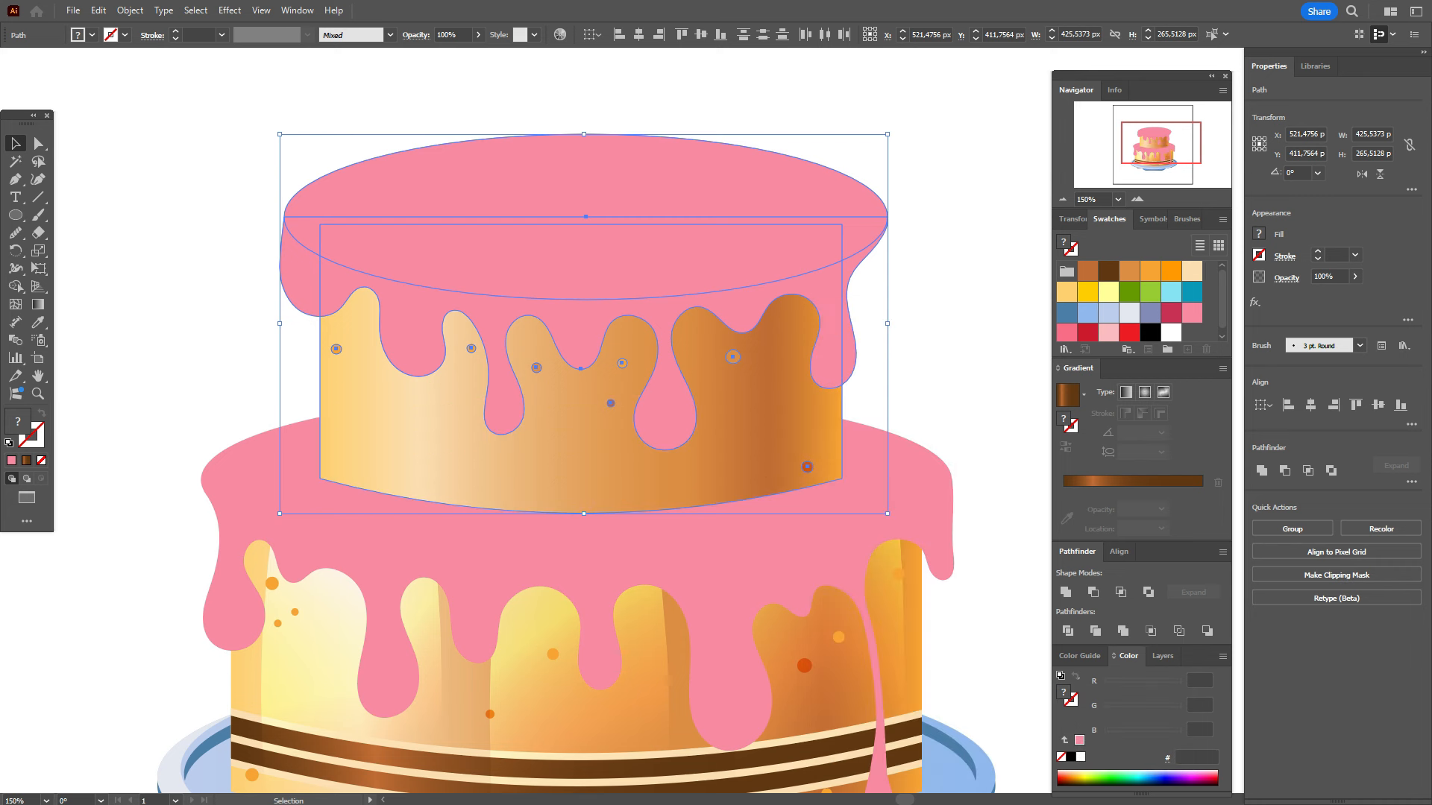
key(ctrl+shift+a)
Step: Apply a radial gradient to the ellipse forming the top surface of the lower tier's icing
scroll(575, 454, down, 5)
scroll(576, 420, up, 2)
scroll(576, 421, down, 6)
scroll(576, 420, down, 1)
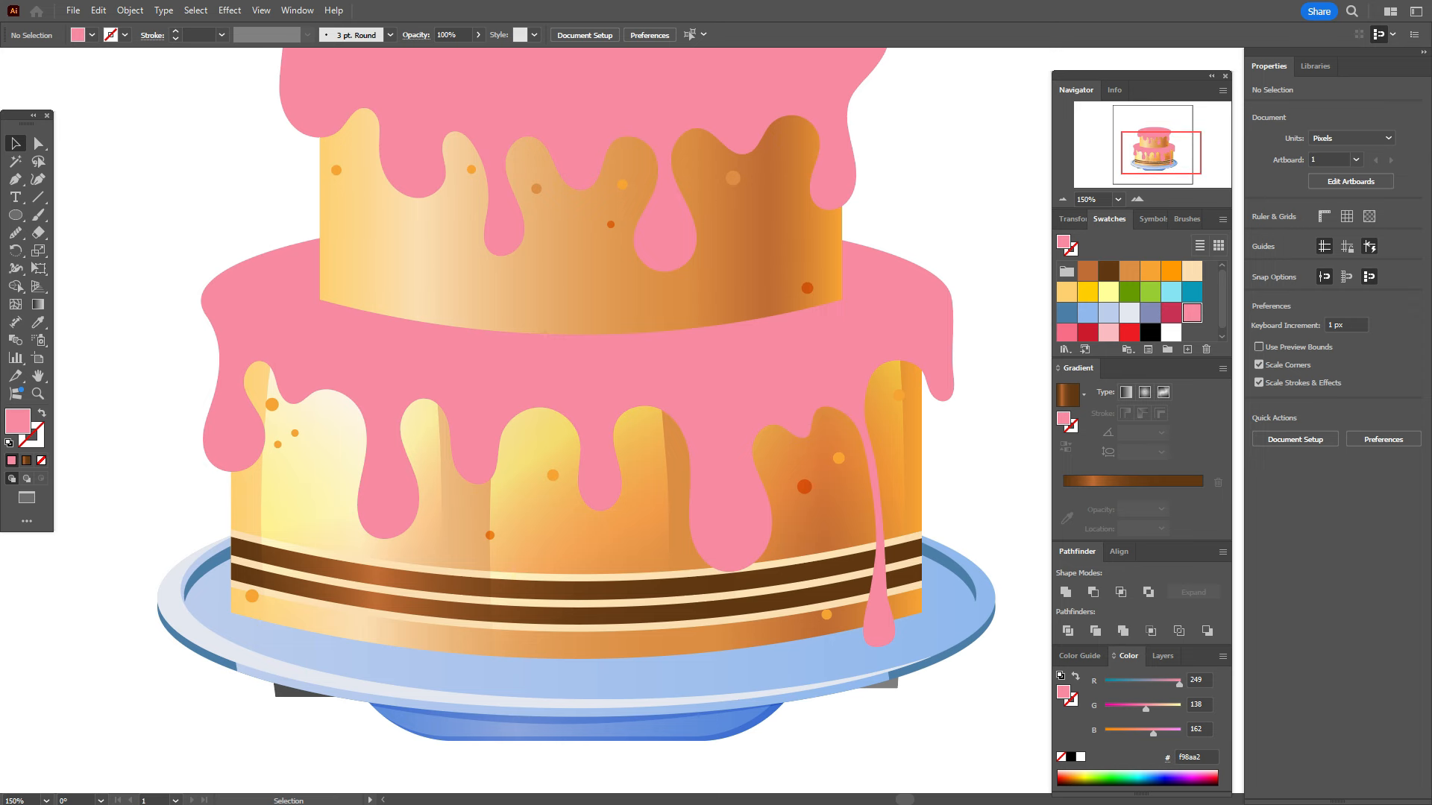
click(567, 373)
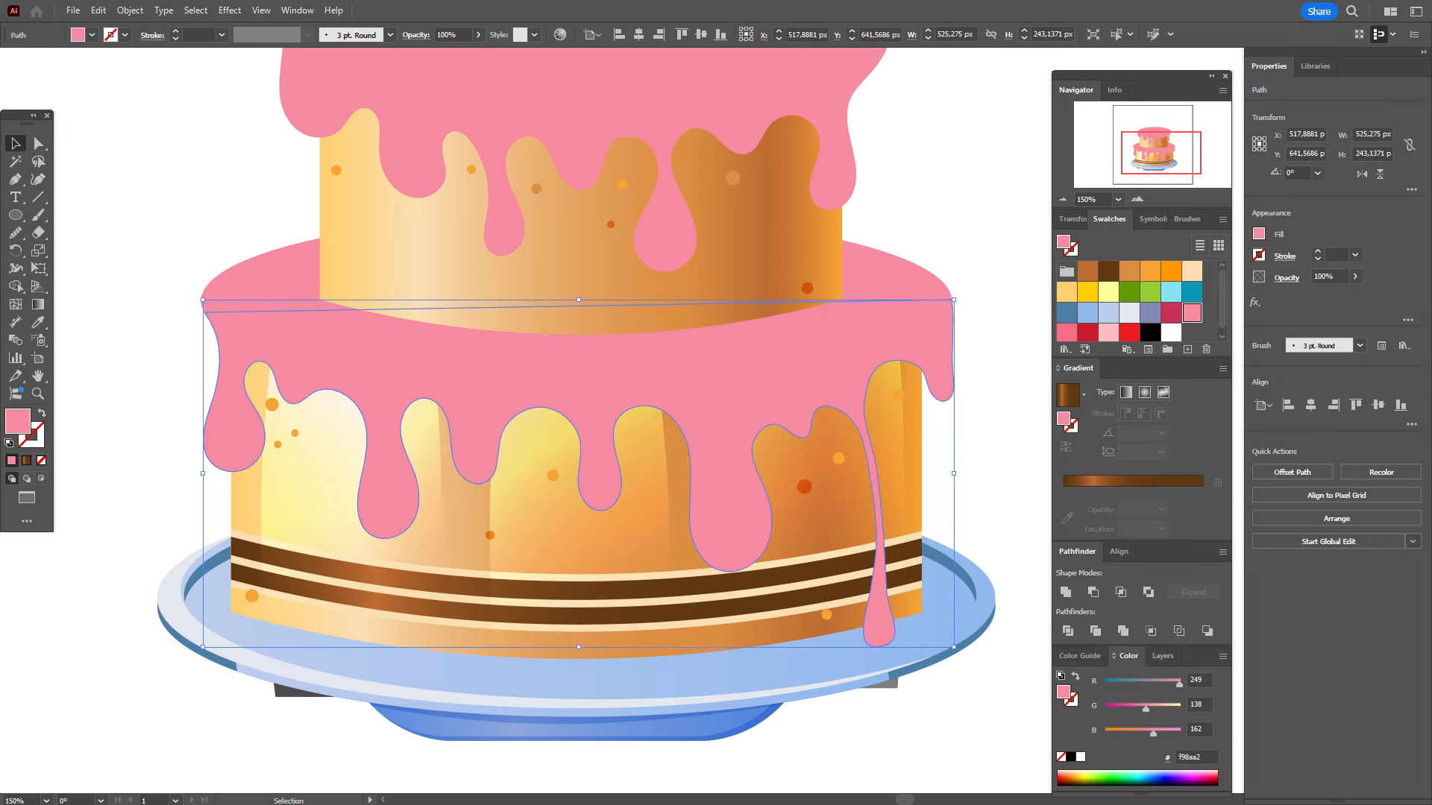
key(ctrl+shift+a)
click(253, 279)
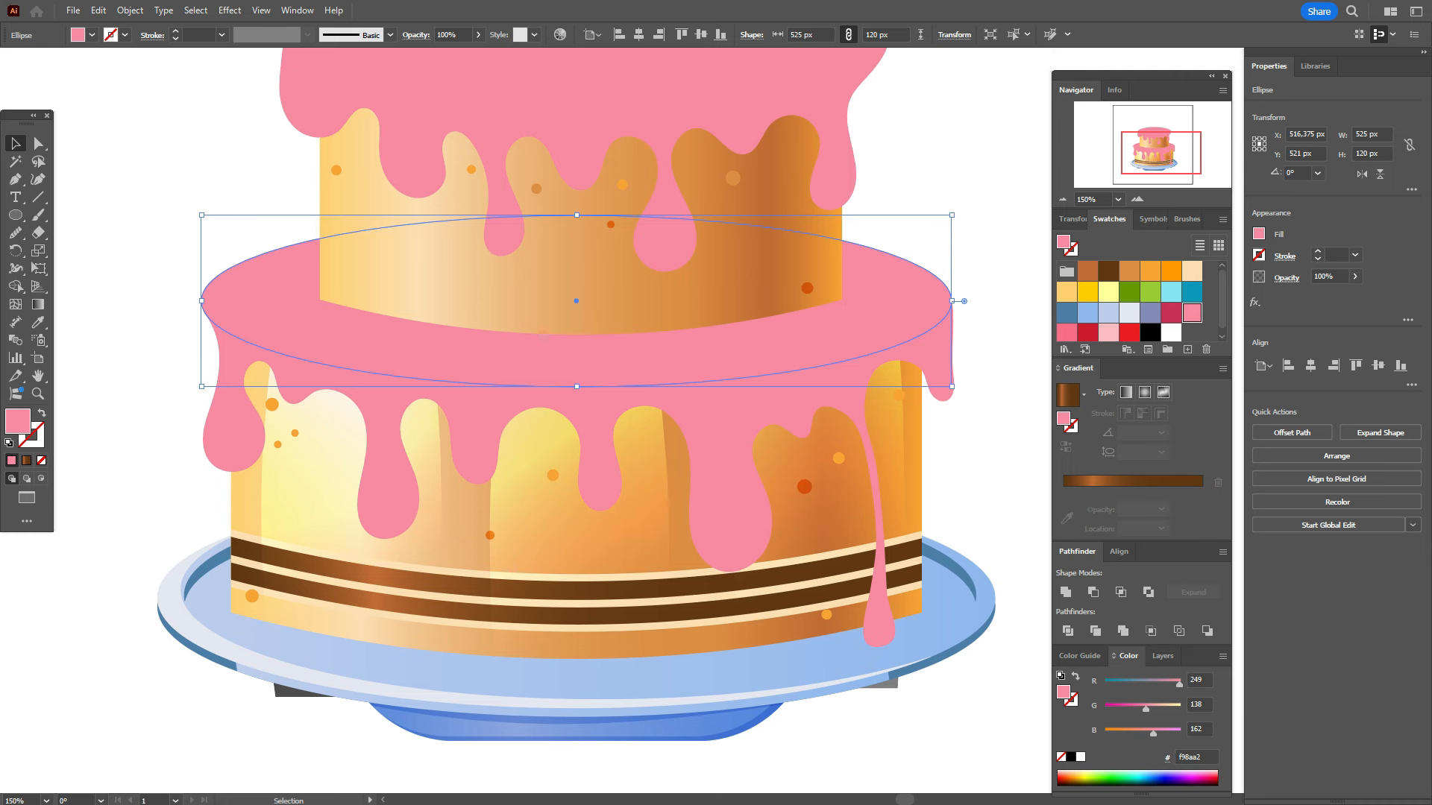
scroll(576, 403, up, 1)
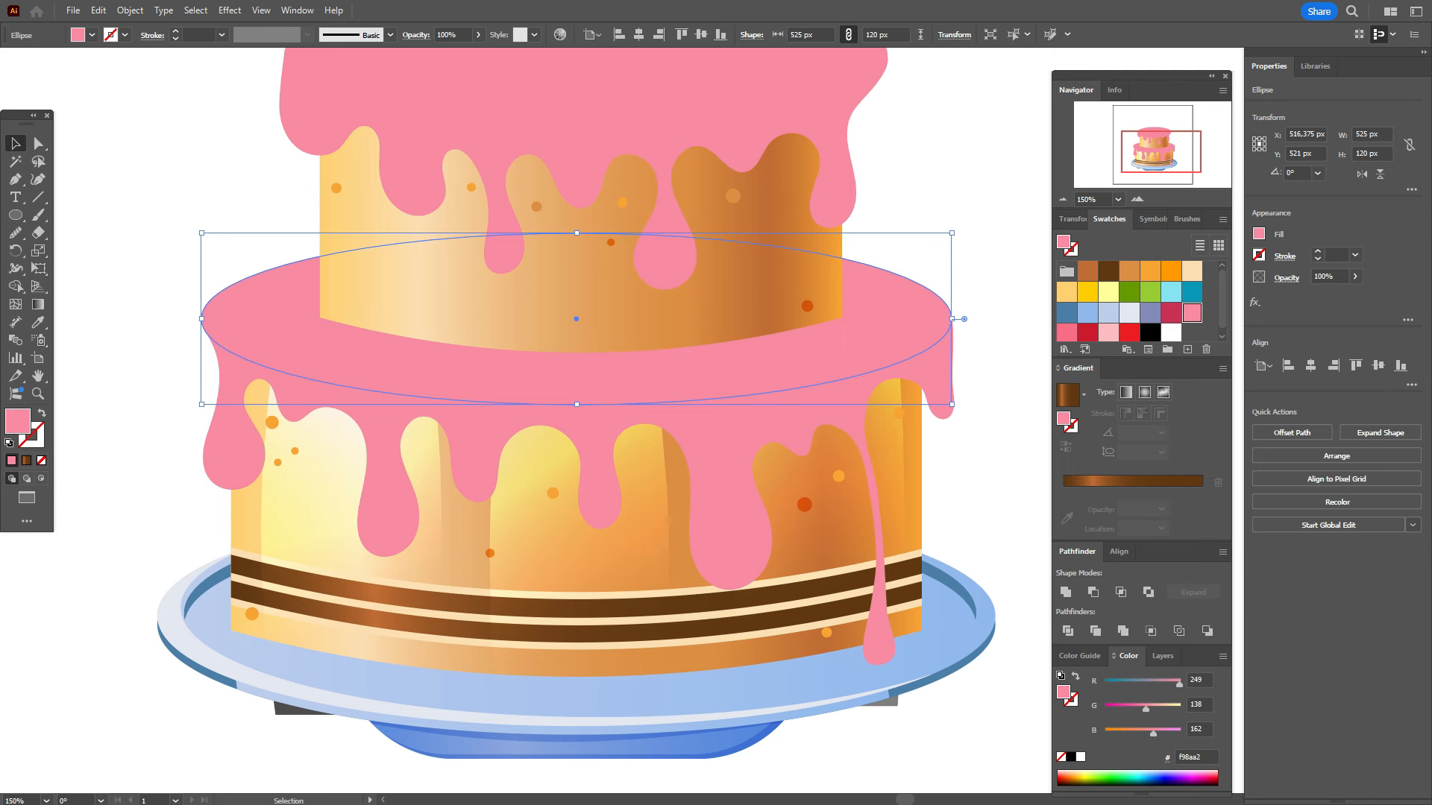
click(1144, 392)
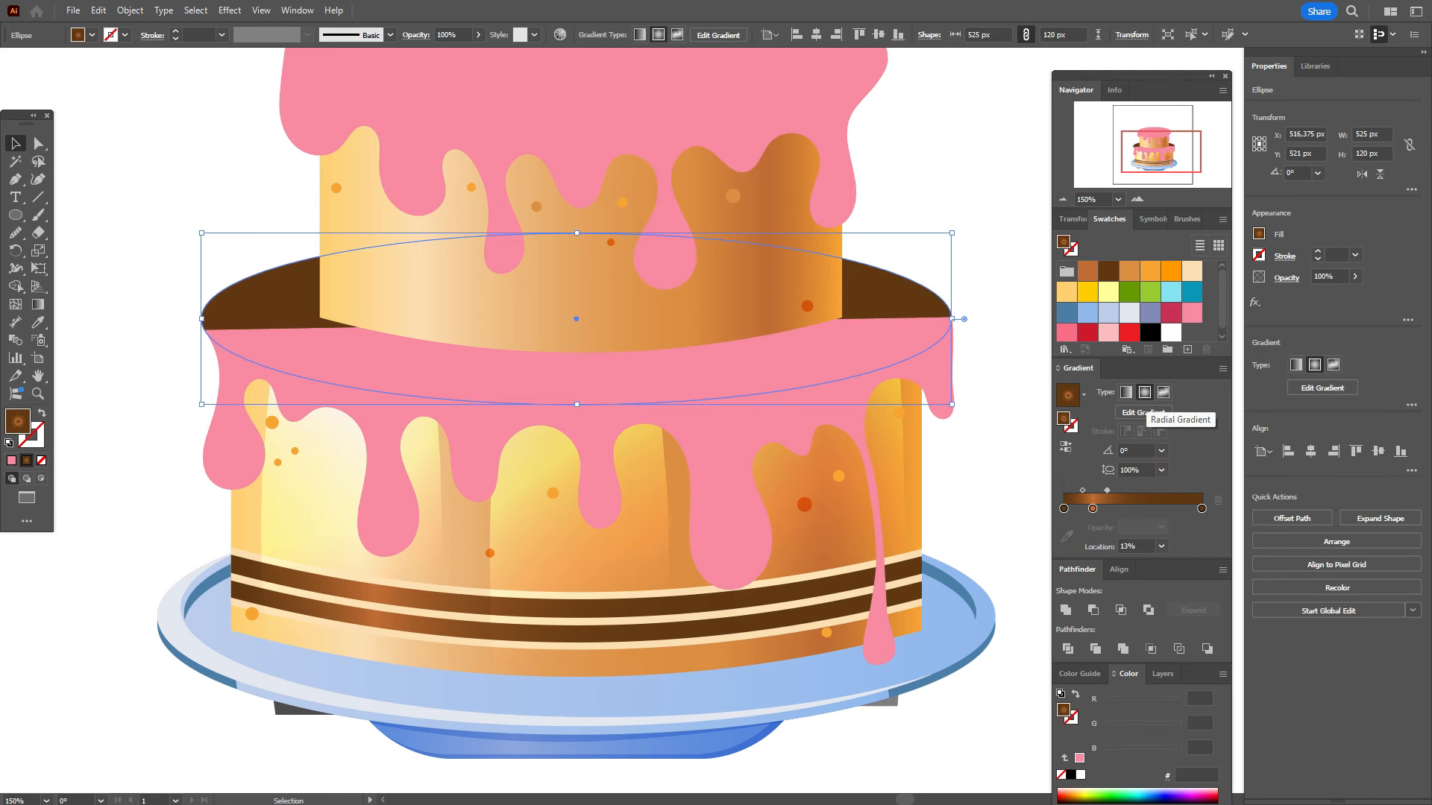
scroll(575, 402, up, 7)
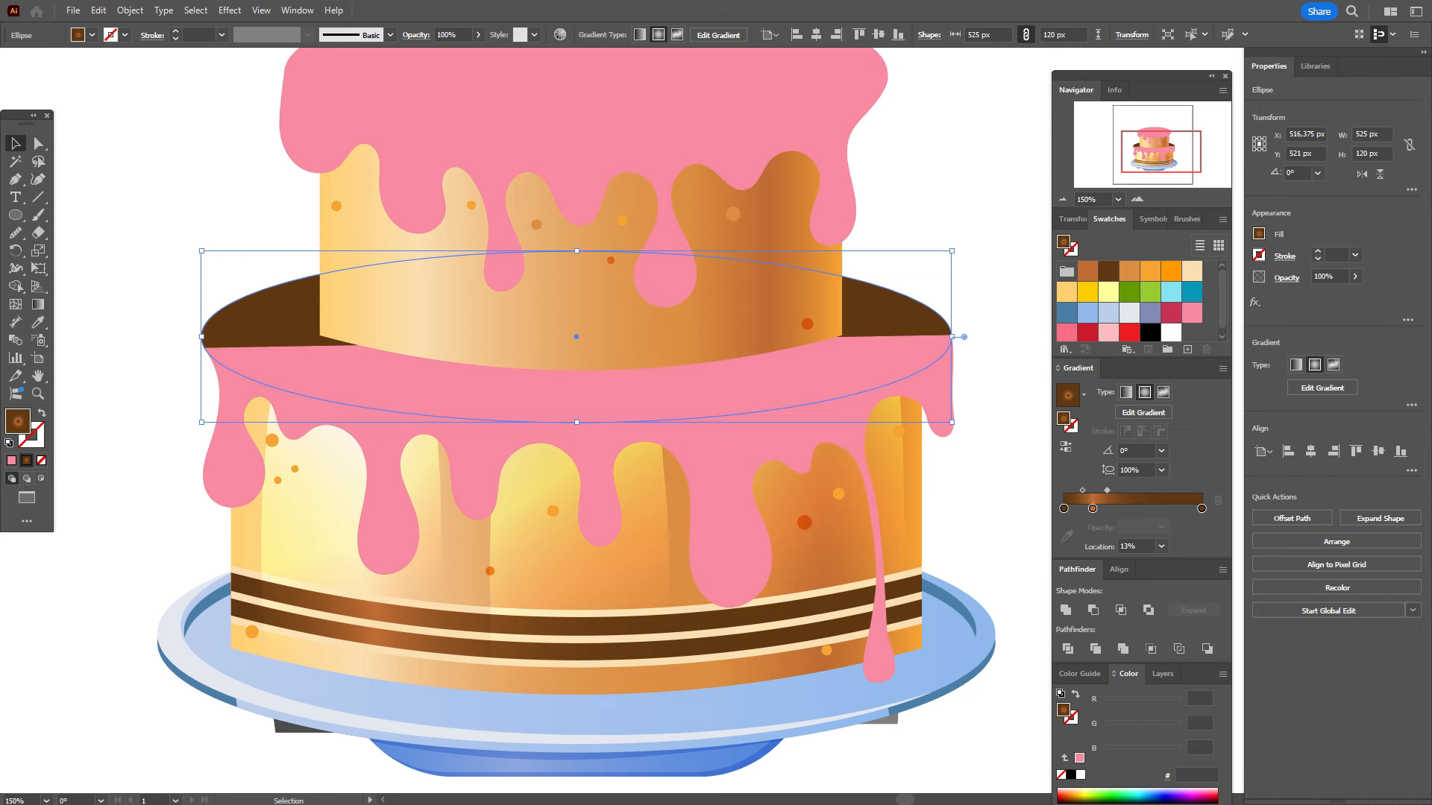
Step: Bring the lower tier's top ellipse together with the whole upper tier and its dots to the front
key(ctrl+shift+a)
drag(223, 130, 908, 418)
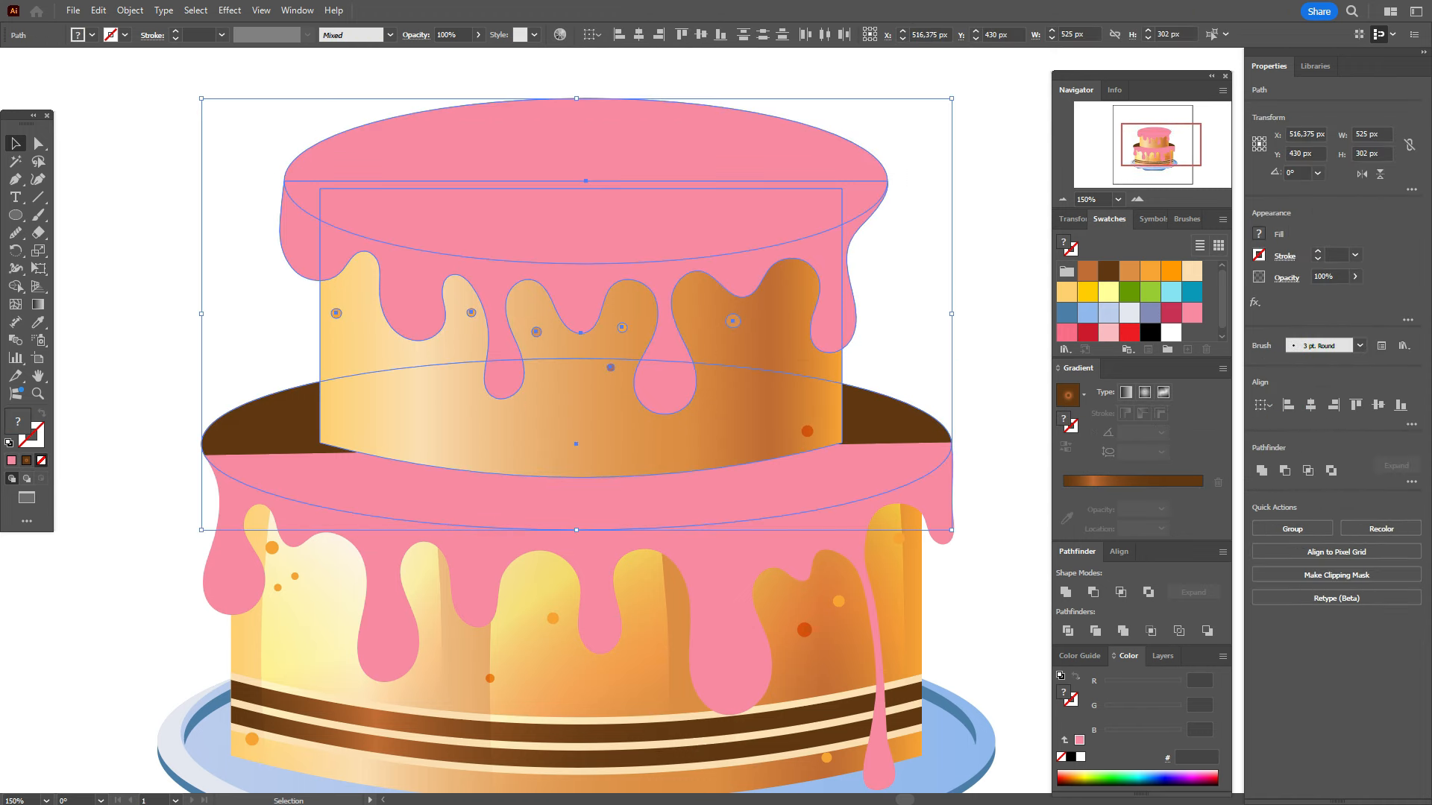
shift+click(806, 431)
right_click(852, 433)
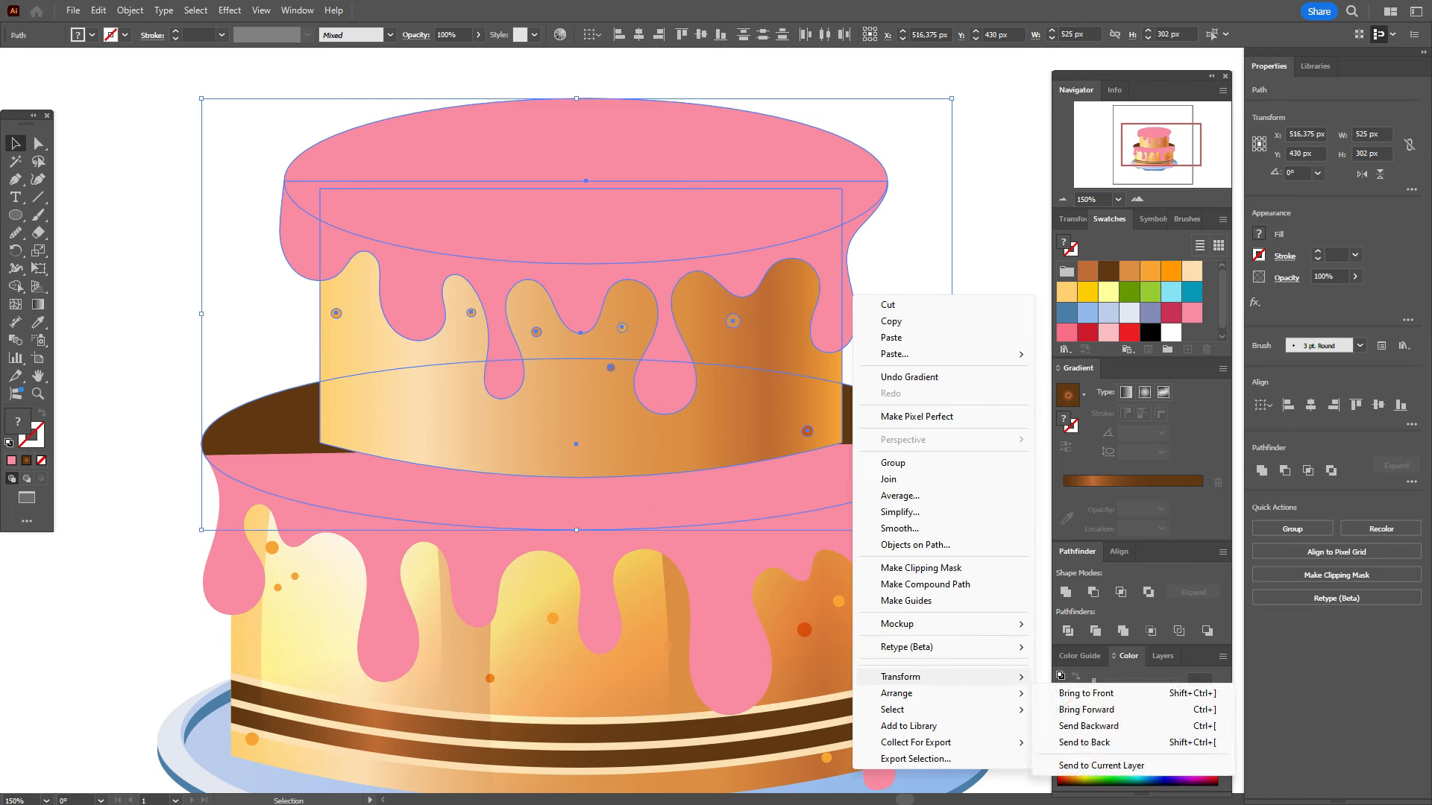
key(Escape)
right_click(917, 295)
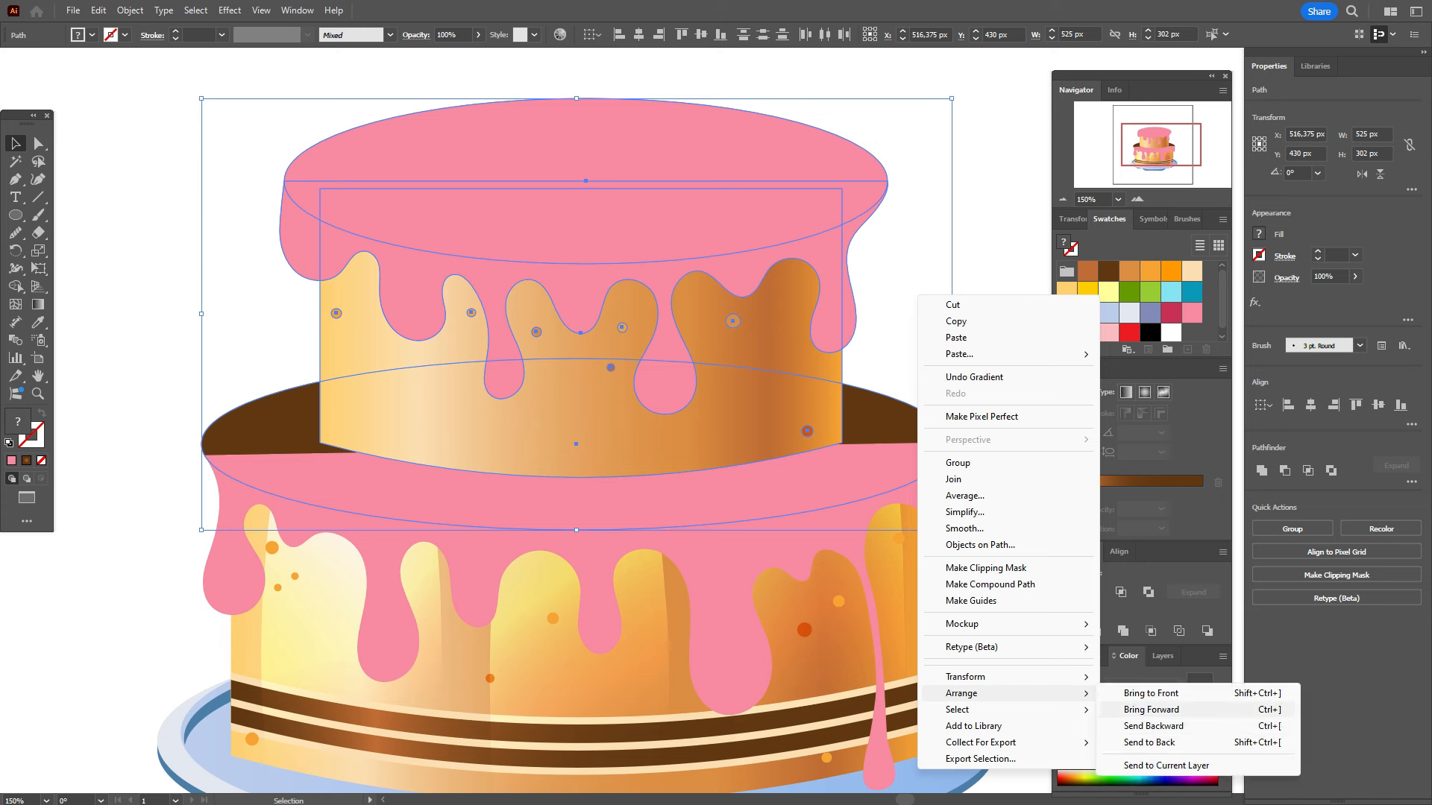
click(1200, 693)
key(ctrl+shift+a)
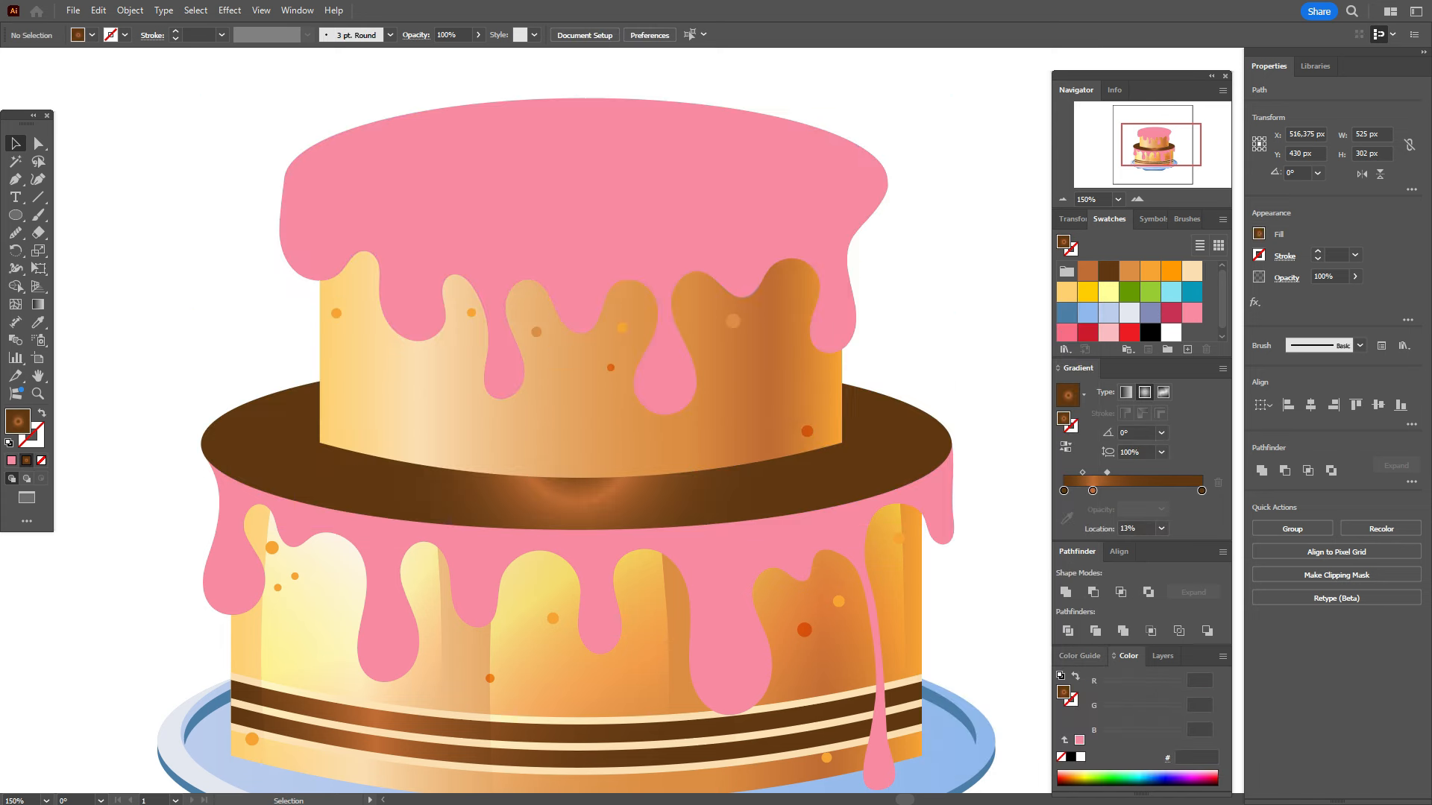
Step: Remove the orange-brown middle stop from the radial gradient of the lower tier's top ellipse
scroll(575, 420, down, 3)
click(576, 414)
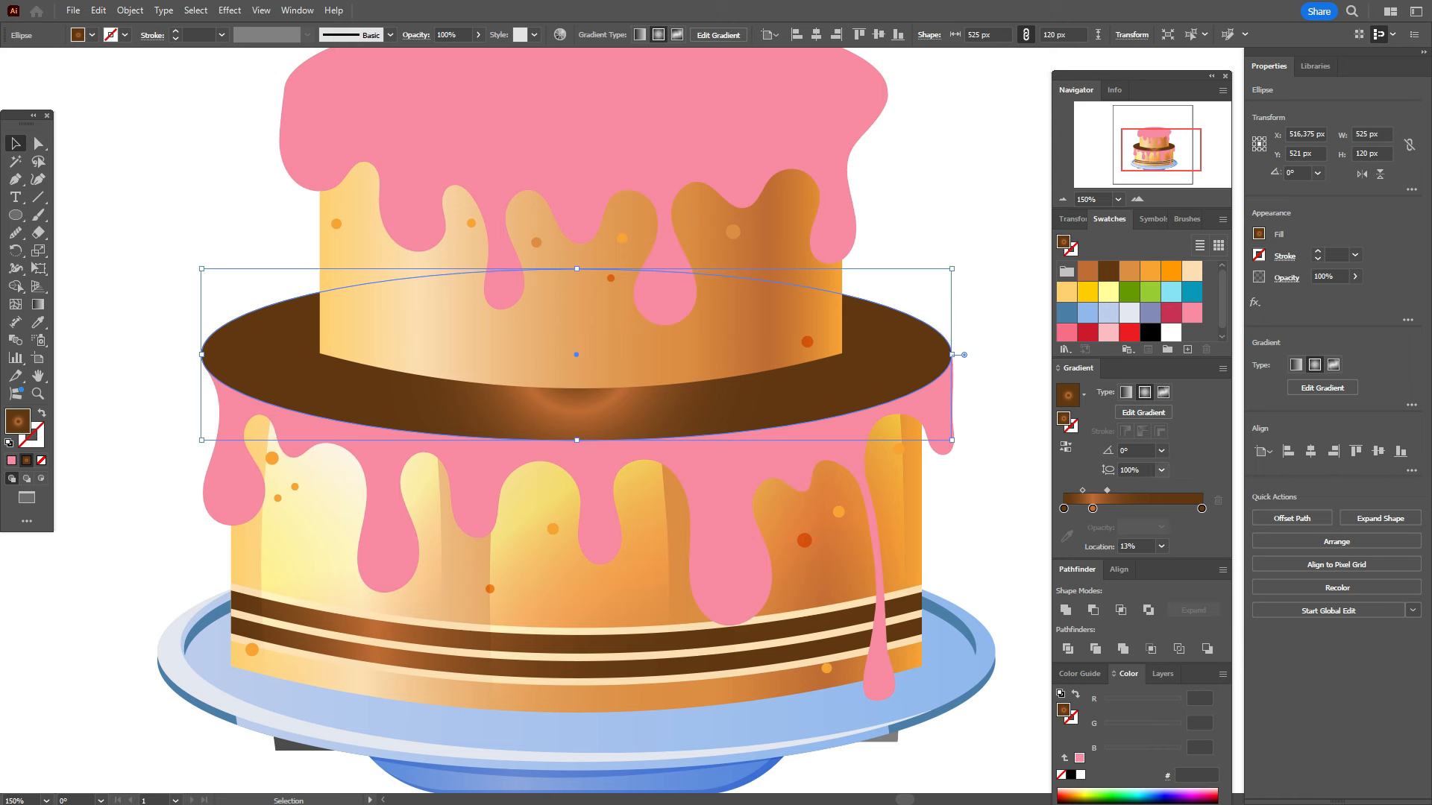
click(1093, 509)
drag(1092, 509, 1092, 548)
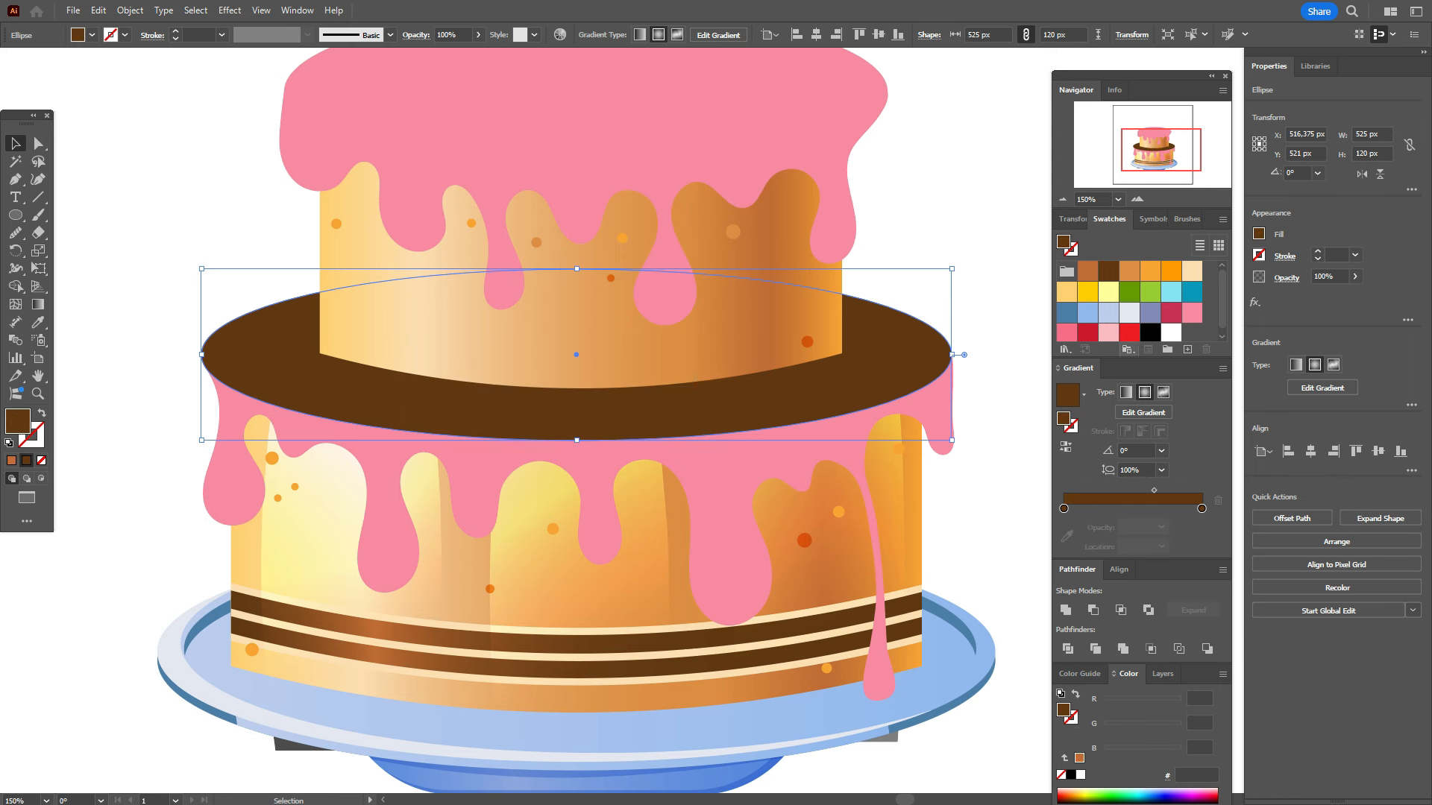
Step: Recolor the ellipse's radial gradient to run from light pink #f98aa2 in the centre to #f86d87 at the edge
drag(1066, 333, 1201, 508)
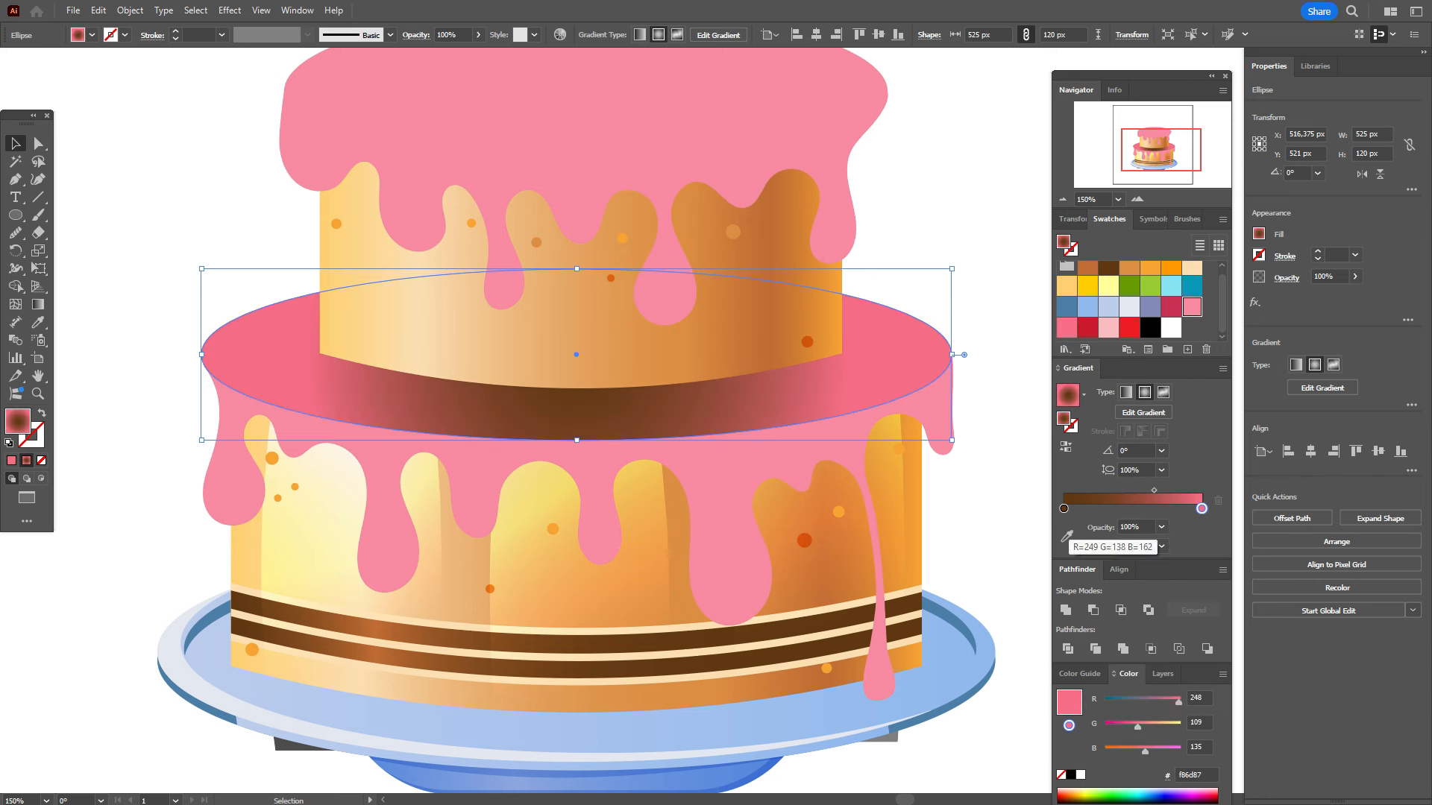
drag(1067, 539, 1064, 511)
click(37, 322)
Step: Flatten and widen the ellipse's radial gradient to follow its shape, with an aspect ratio of about 26.14%
key(g)
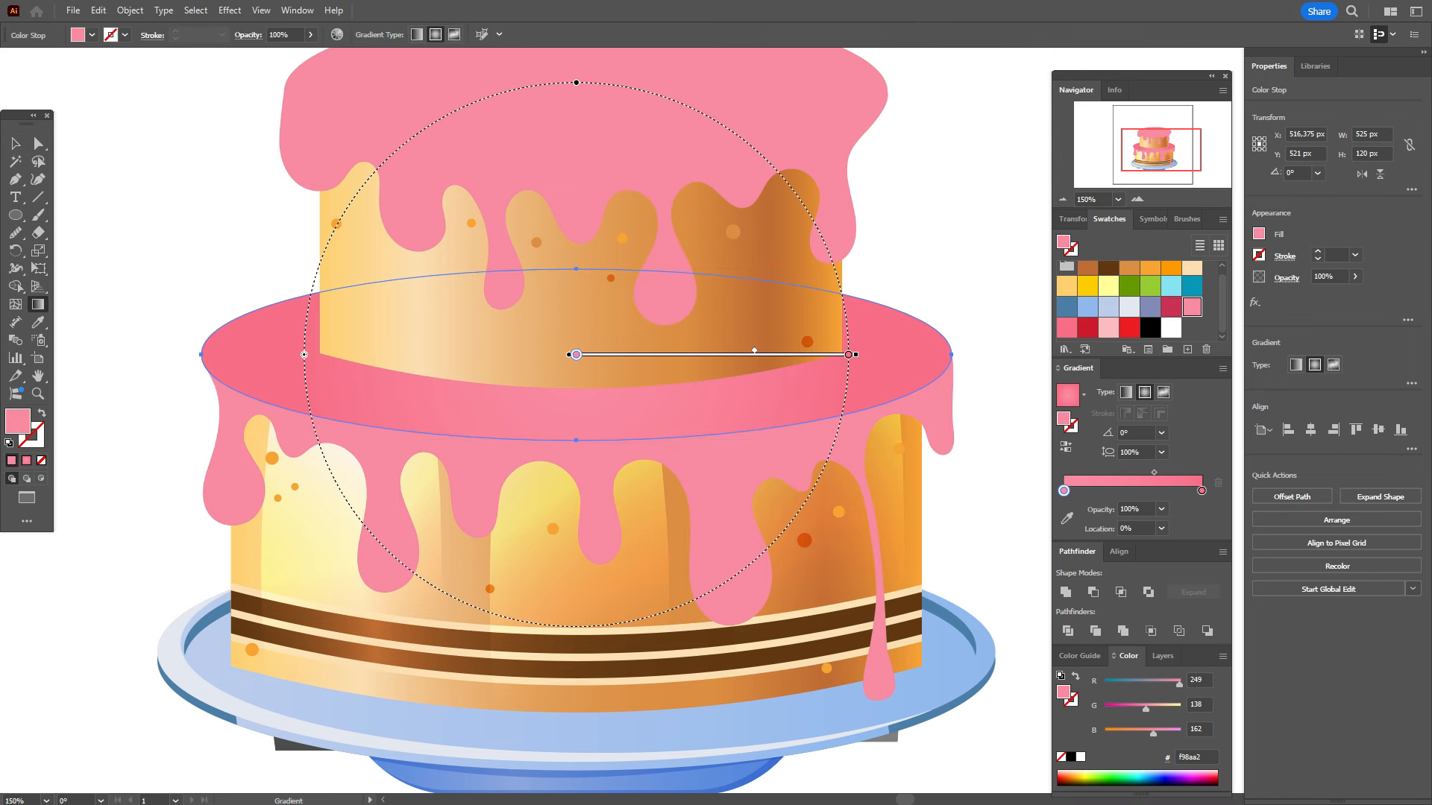
drag(576, 82, 576, 256)
drag(849, 354, 918, 355)
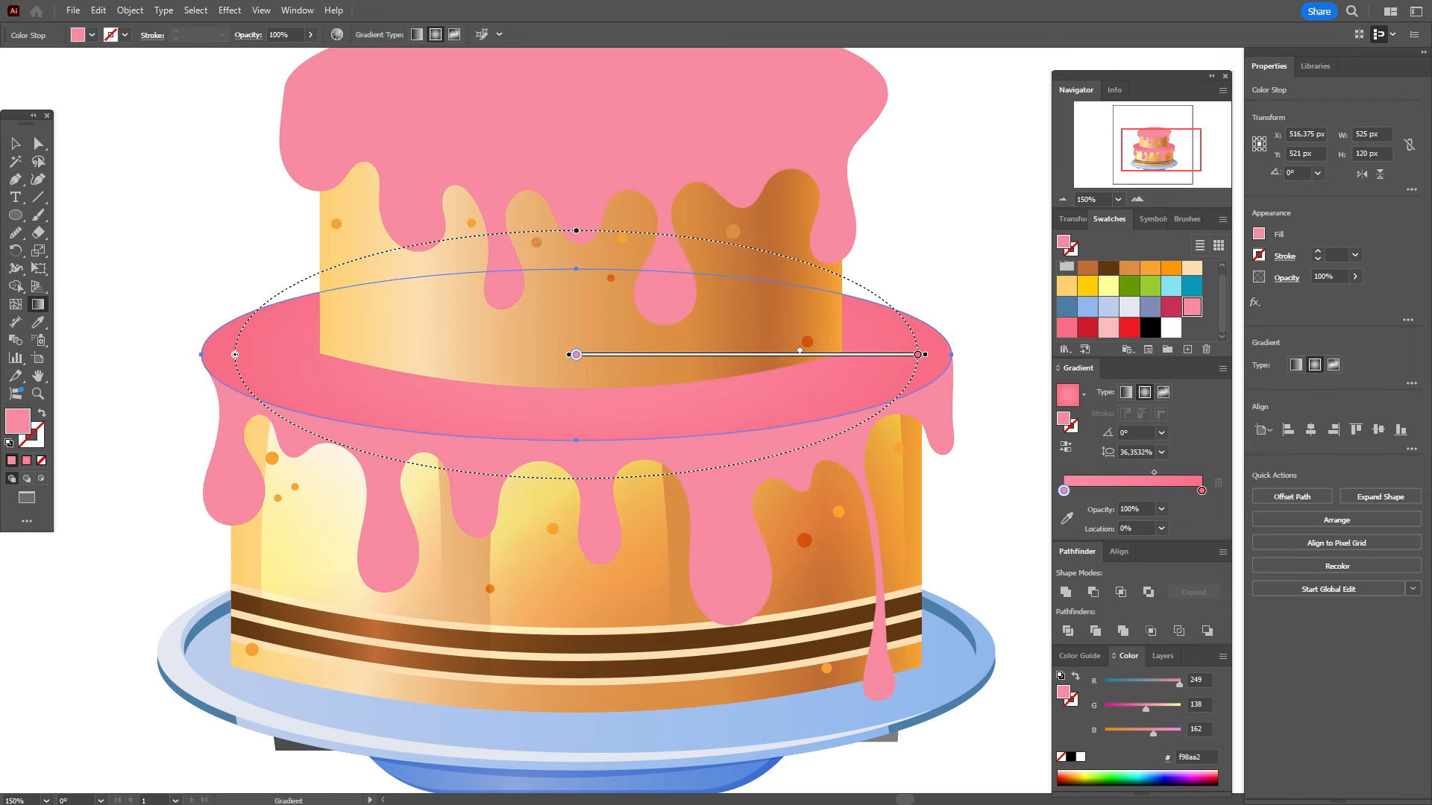
drag(577, 230, 576, 265)
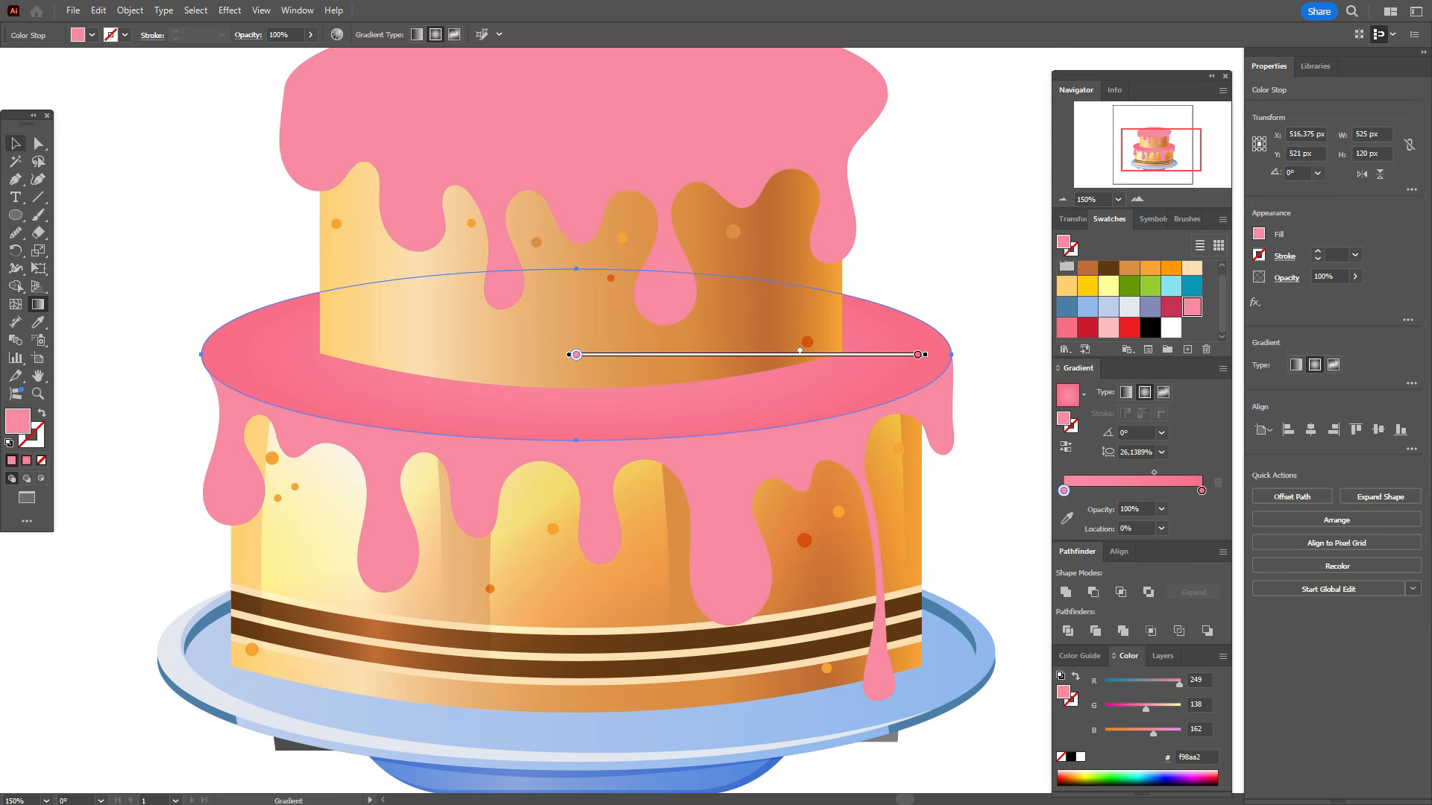
click(15, 143)
key(ctrl+shift+a)
Step: Give the lower tier's dripping icing the pink linear gradient and add a #f86f89 middle stop at about 53.17%
scroll(576, 421, down, 1)
scroll(576, 420, down, 2)
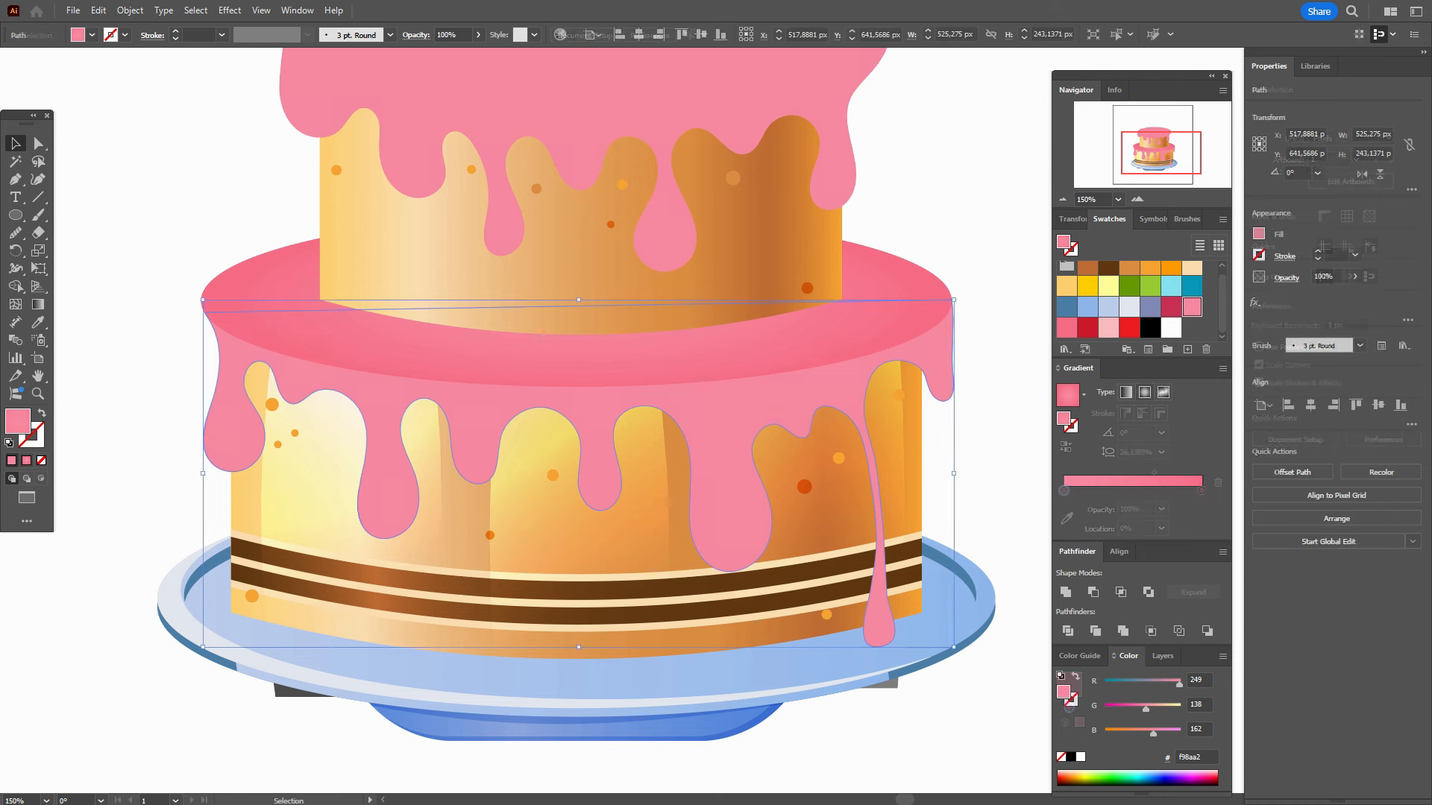
click(1125, 393)
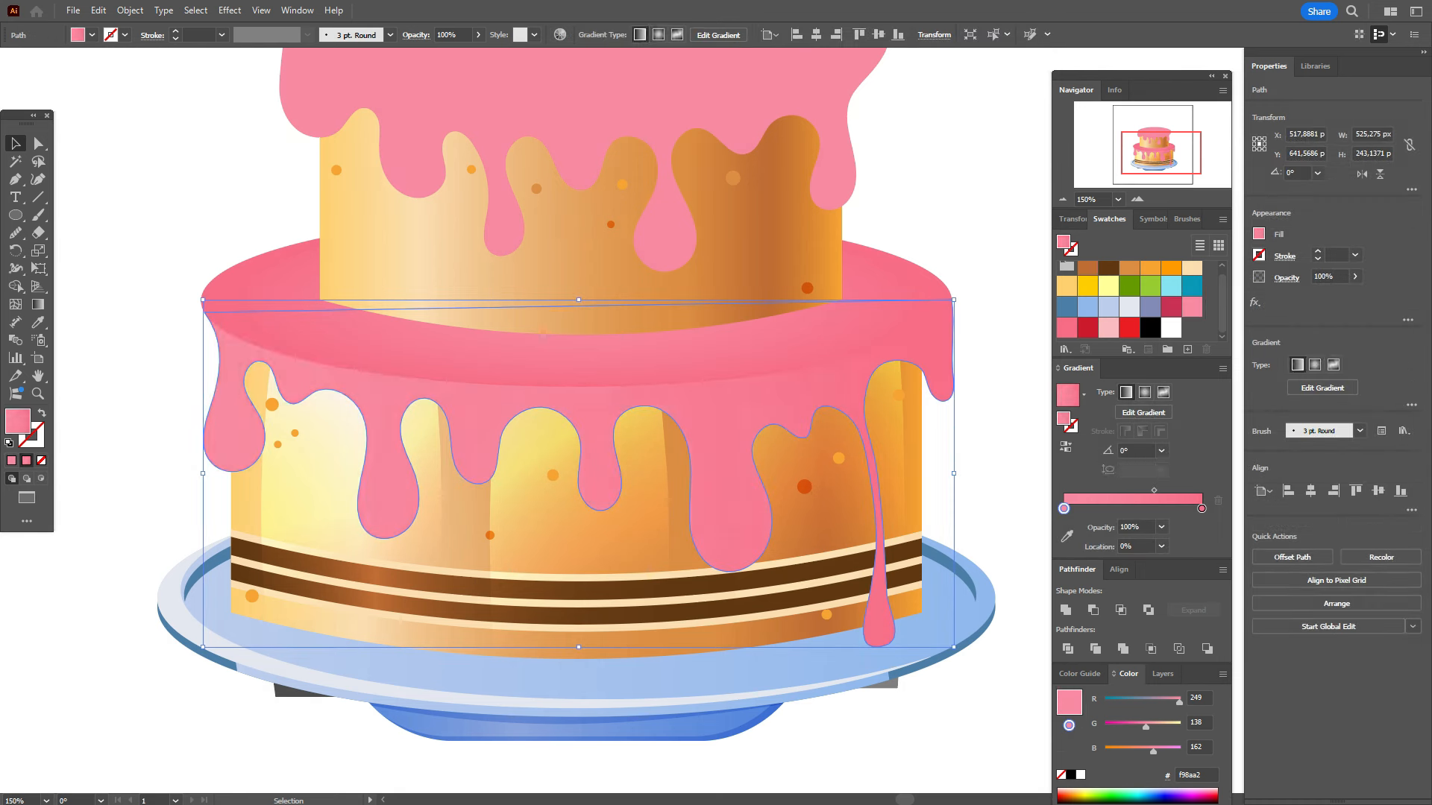
drag(1201, 509, 1137, 508)
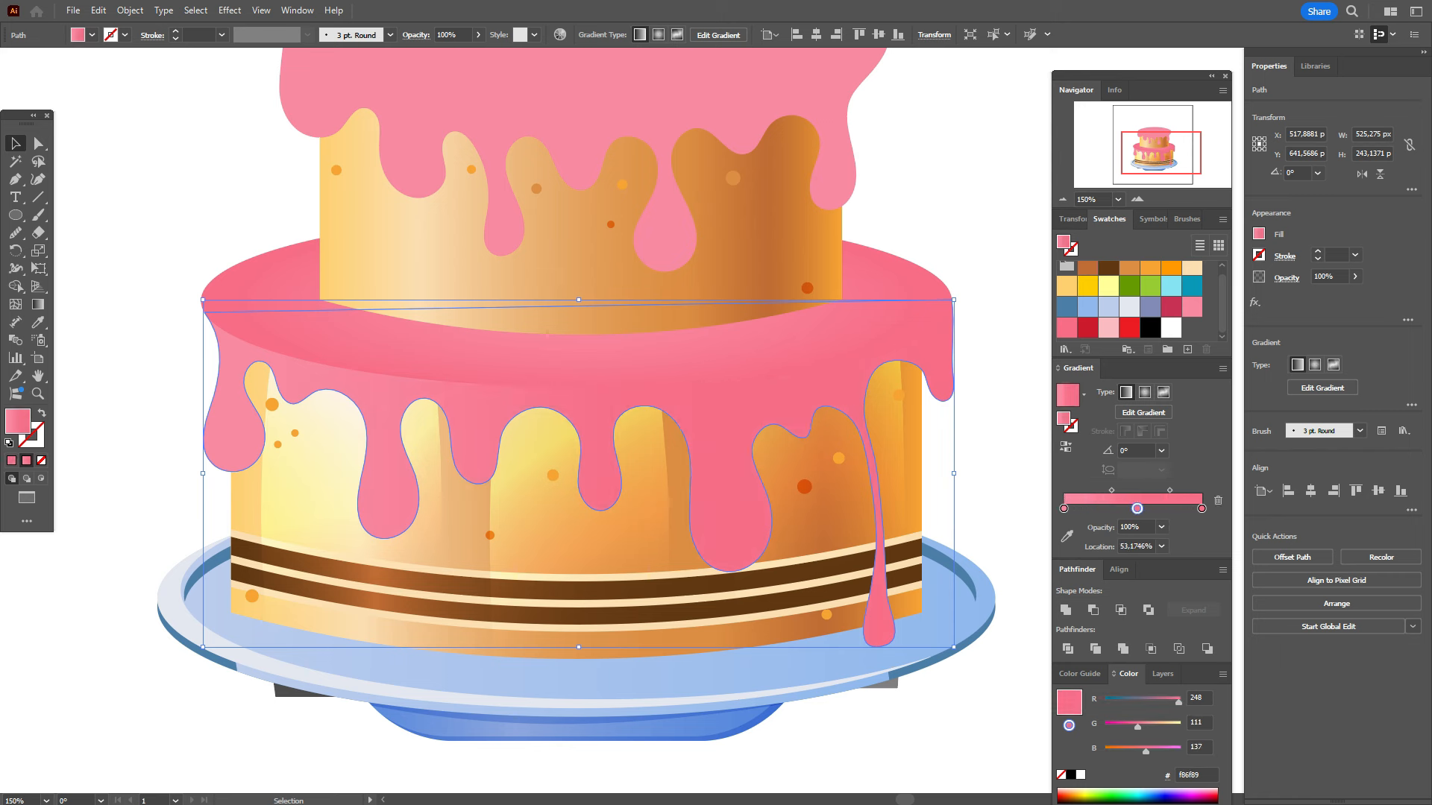
Step: Set the dripping icing gradient's end stop to dark pink #ca3156 and its angle to 90°
drag(1171, 306, 1201, 508)
click(1135, 450)
text(90)
key(Return)
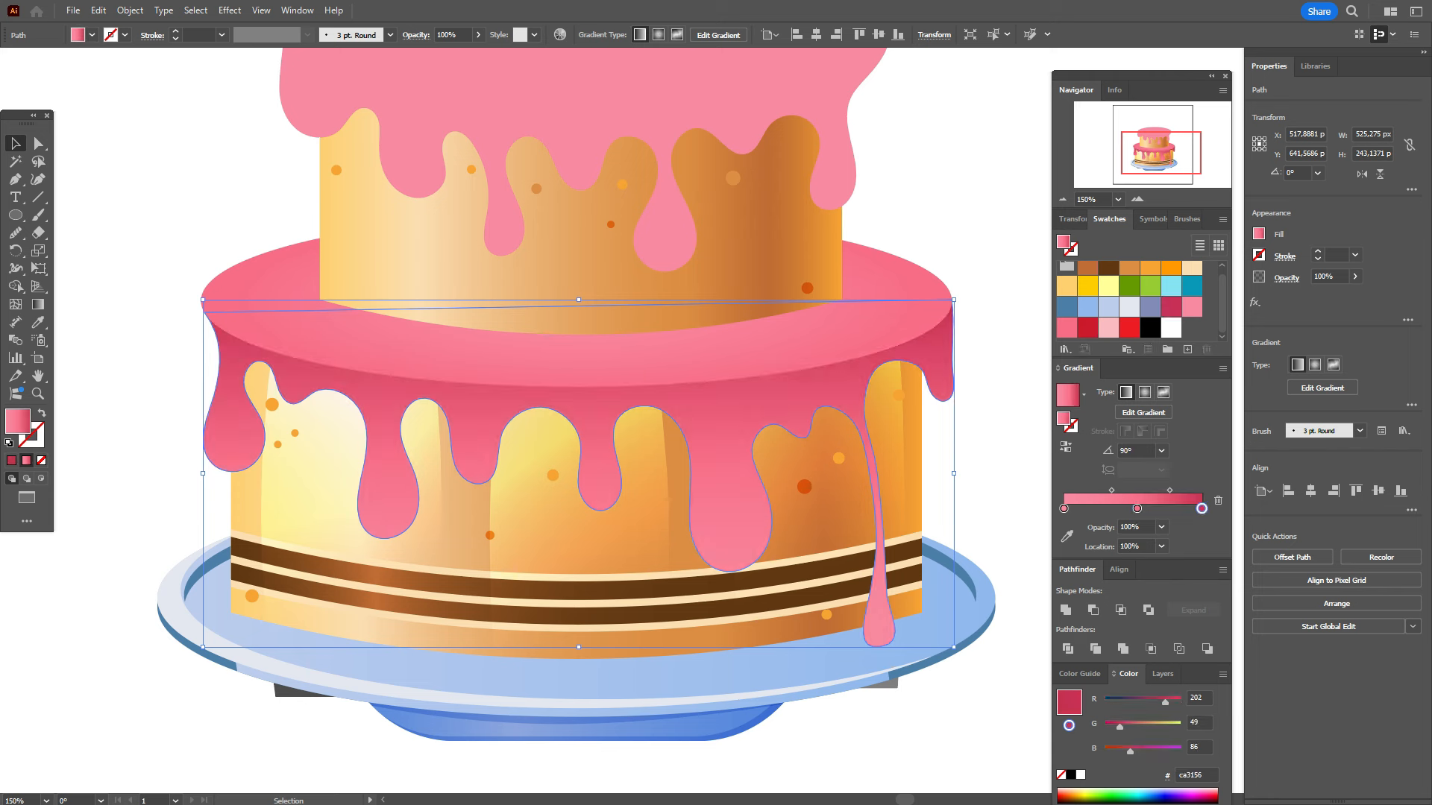
key(ctrl+shift+a)
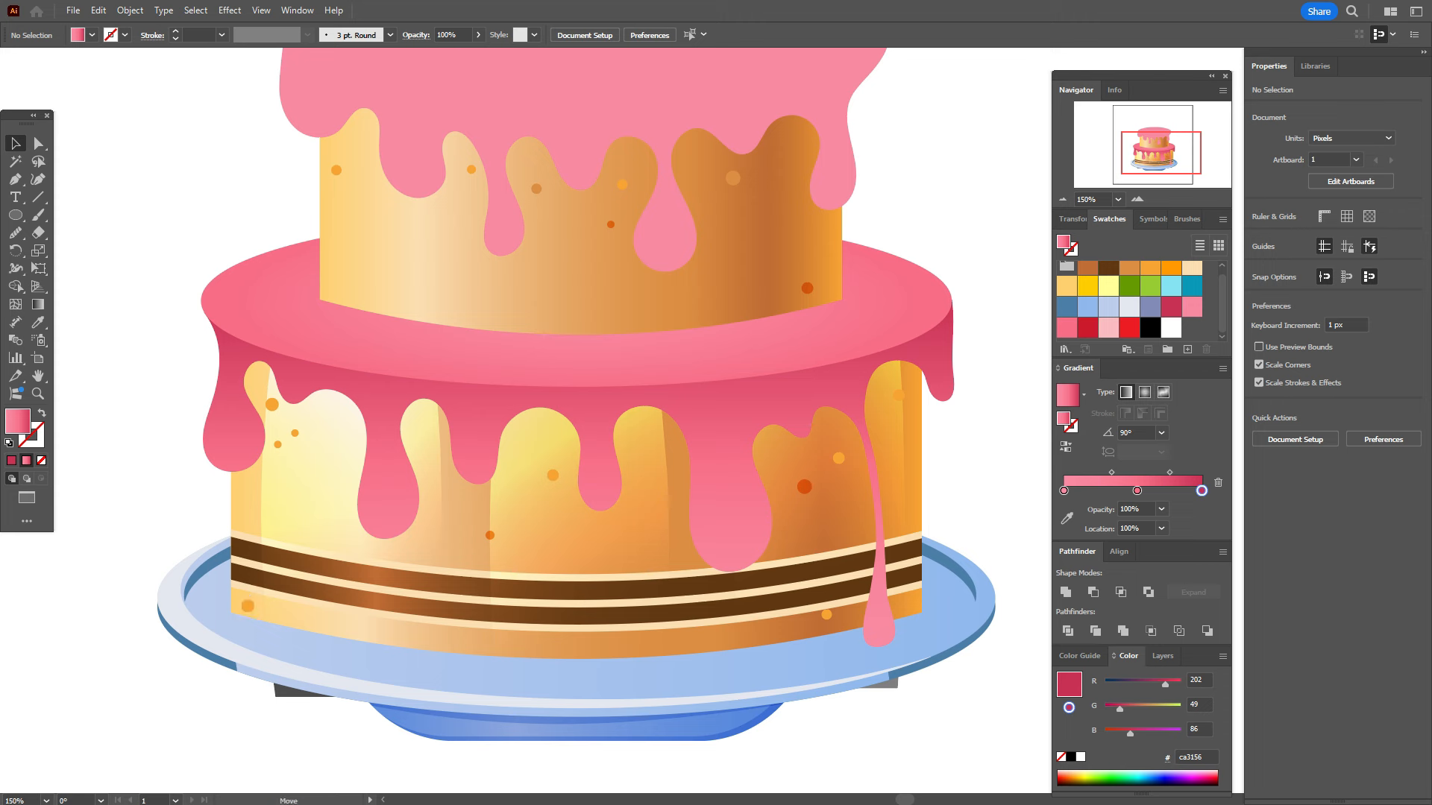
Step: Move the orange dots under the layer bands slightly down, clear of the lowest cream stripe
click(248, 604)
drag(826, 615, 828, 622)
key(ctrl+shift+a)
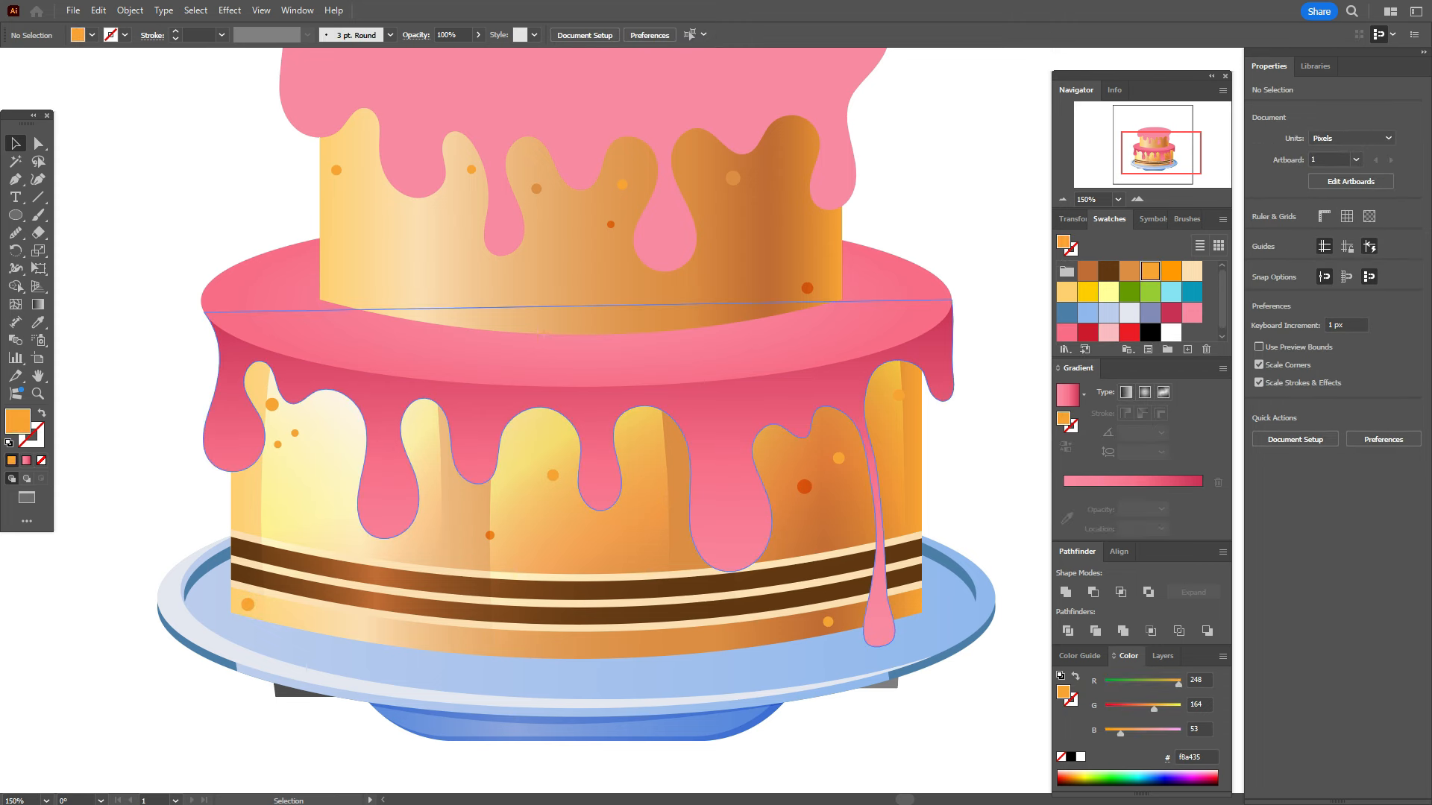
Step: Duplicate the lower tier's dripping icing in place and shift the copy up 7 px
click(388, 462)
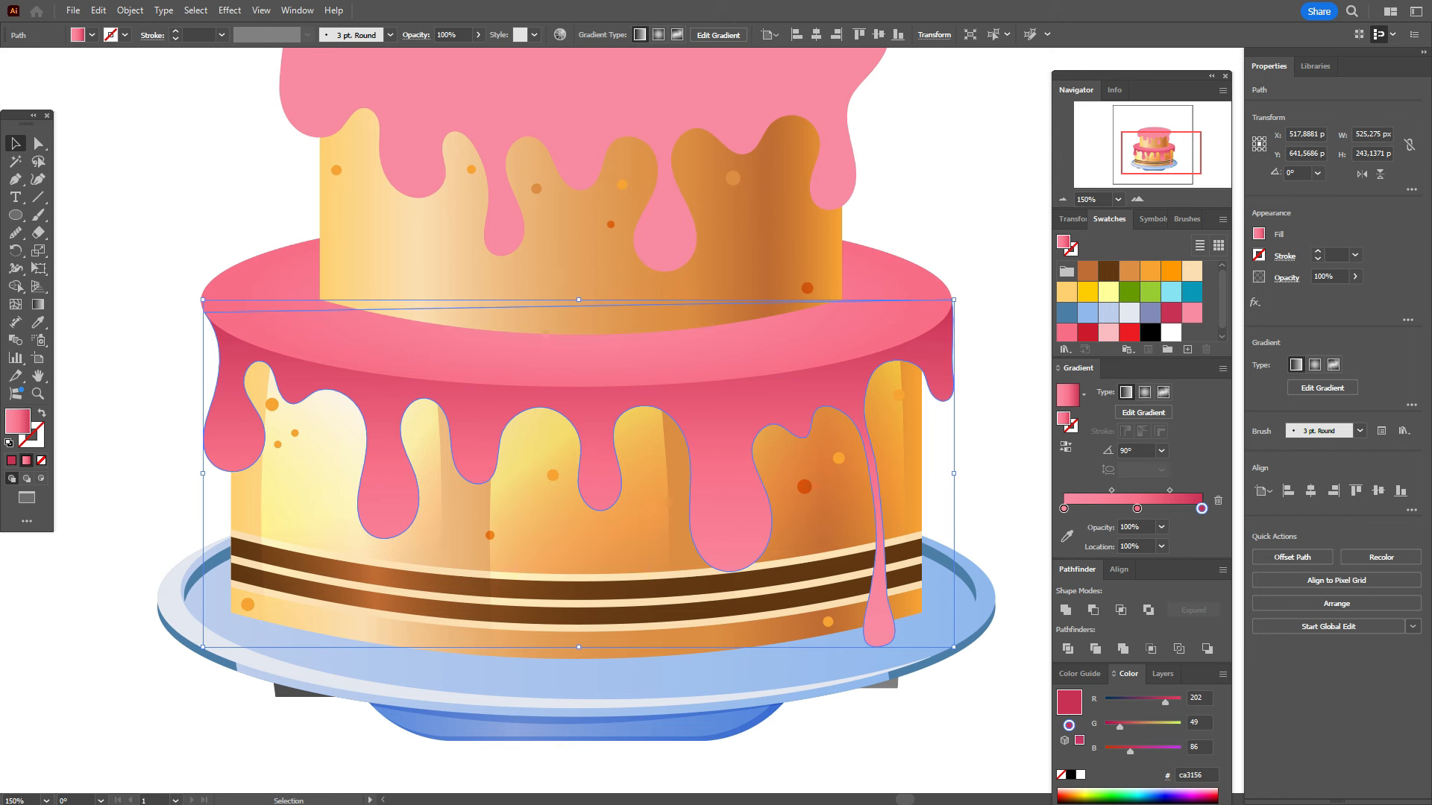
key(a)
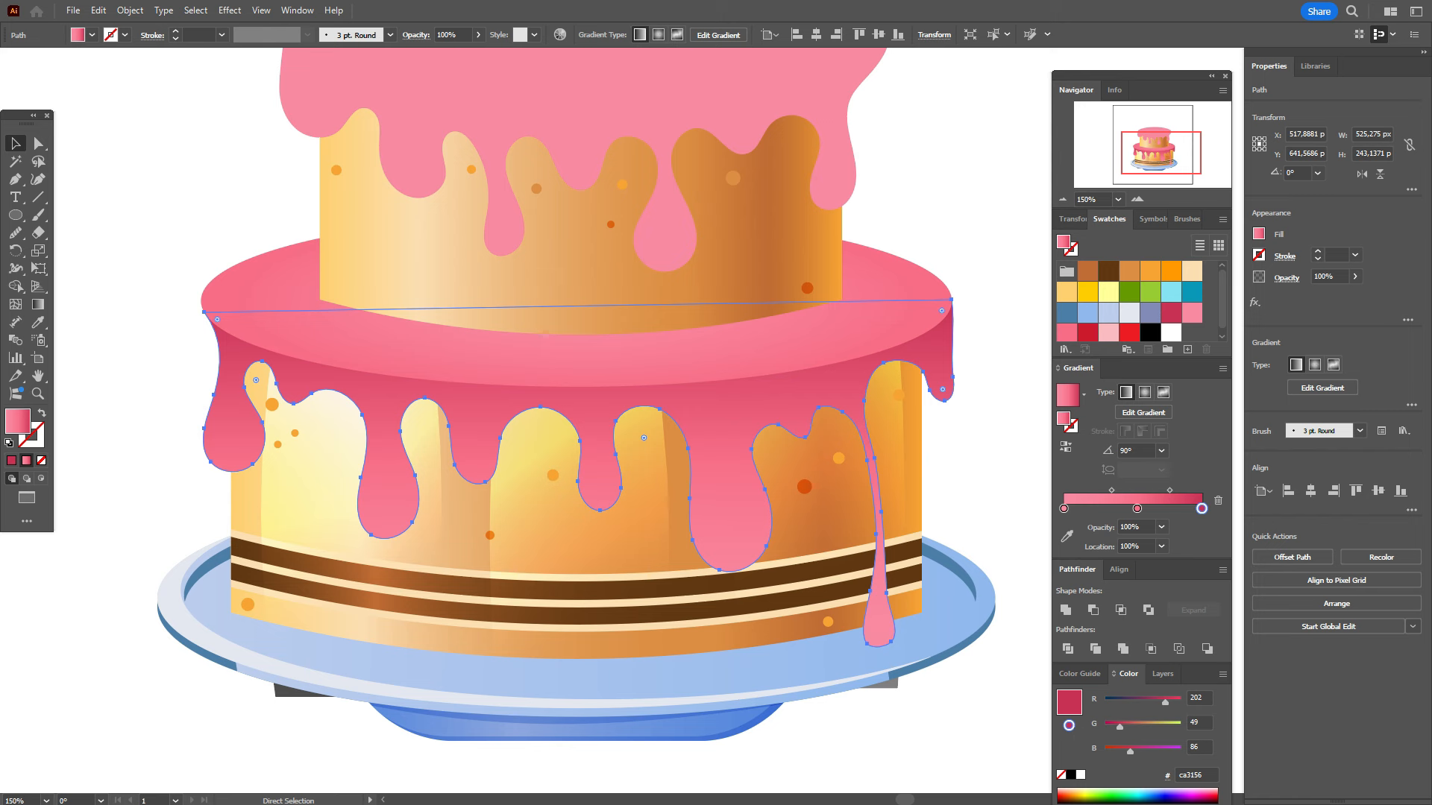
key(v)
key(Up)
key(Up)
key(Up)
key(Up)
key(Up)
key(Up)
key(Up)
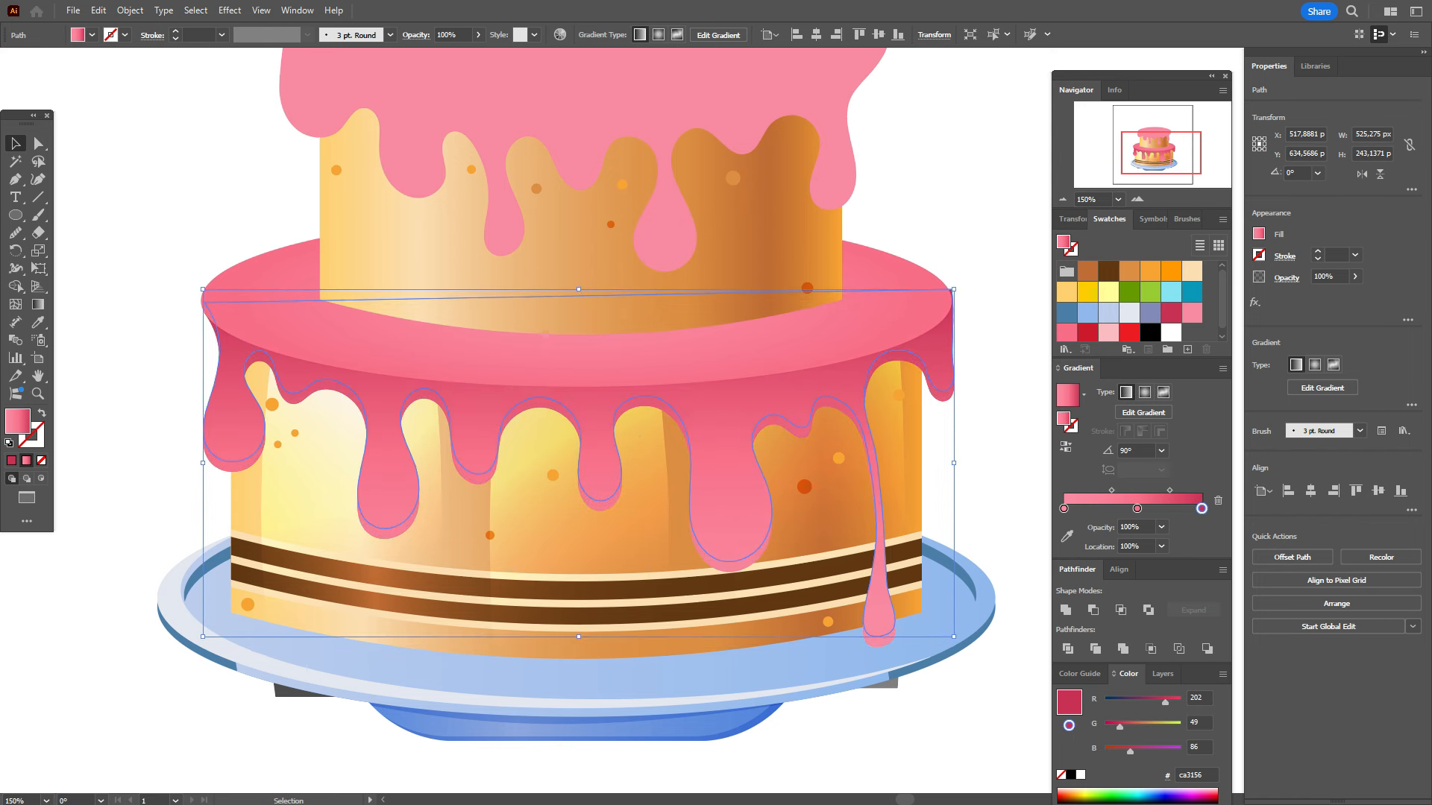
Step: Subtract the raised icing copy from the icing copy beneath it and fill the leftover drip edges with red #cd1a2e
shift+click(884, 640)
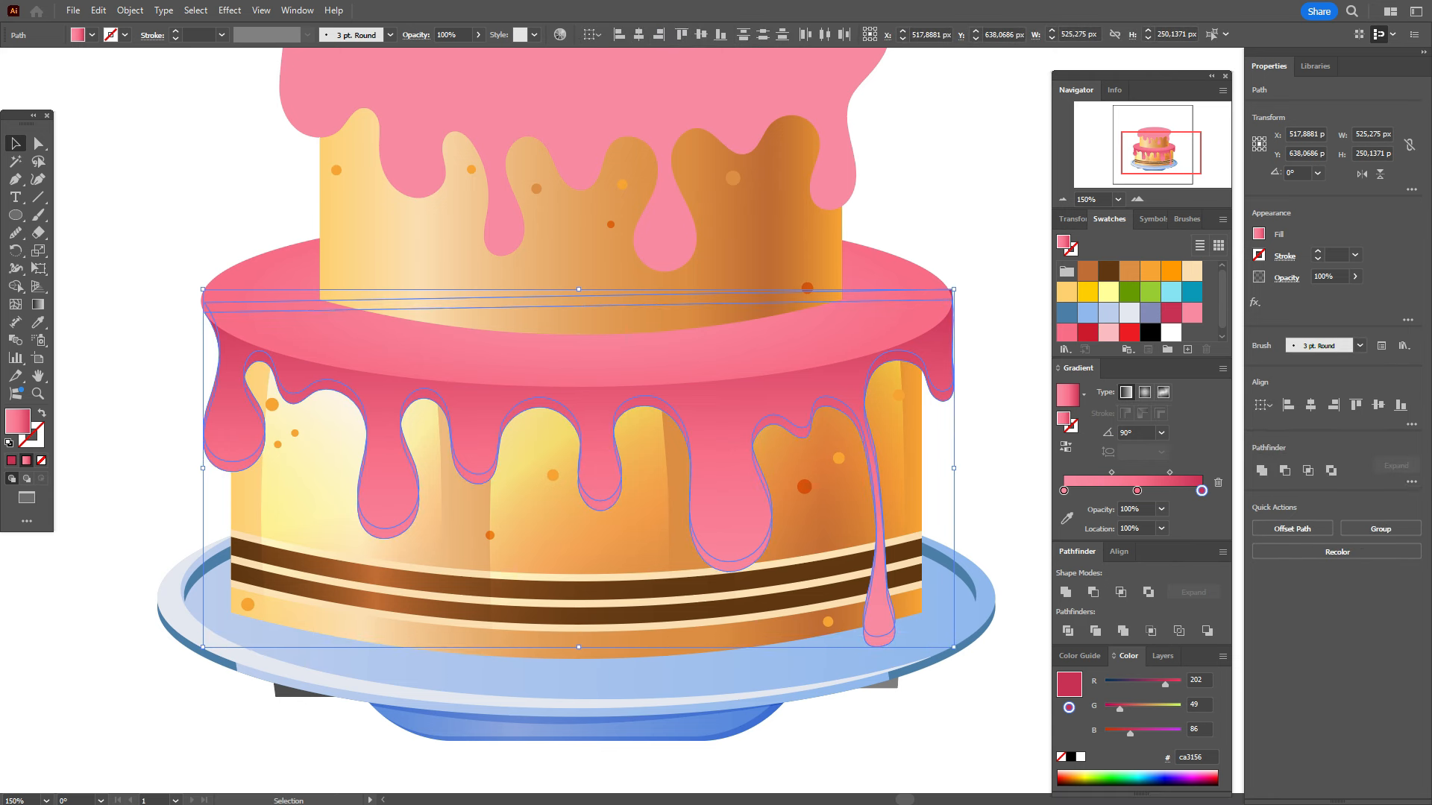
click(1284, 470)
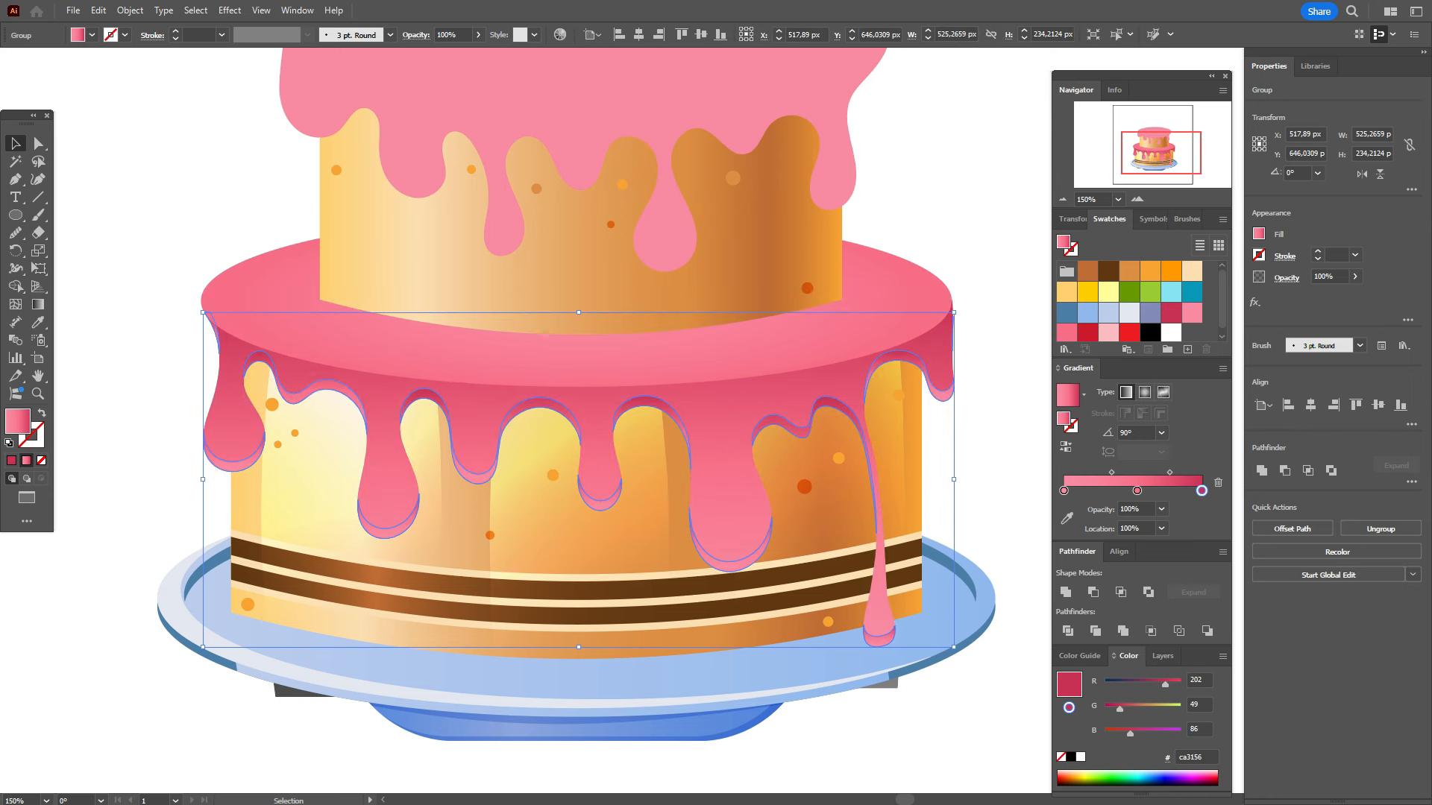
click(1087, 332)
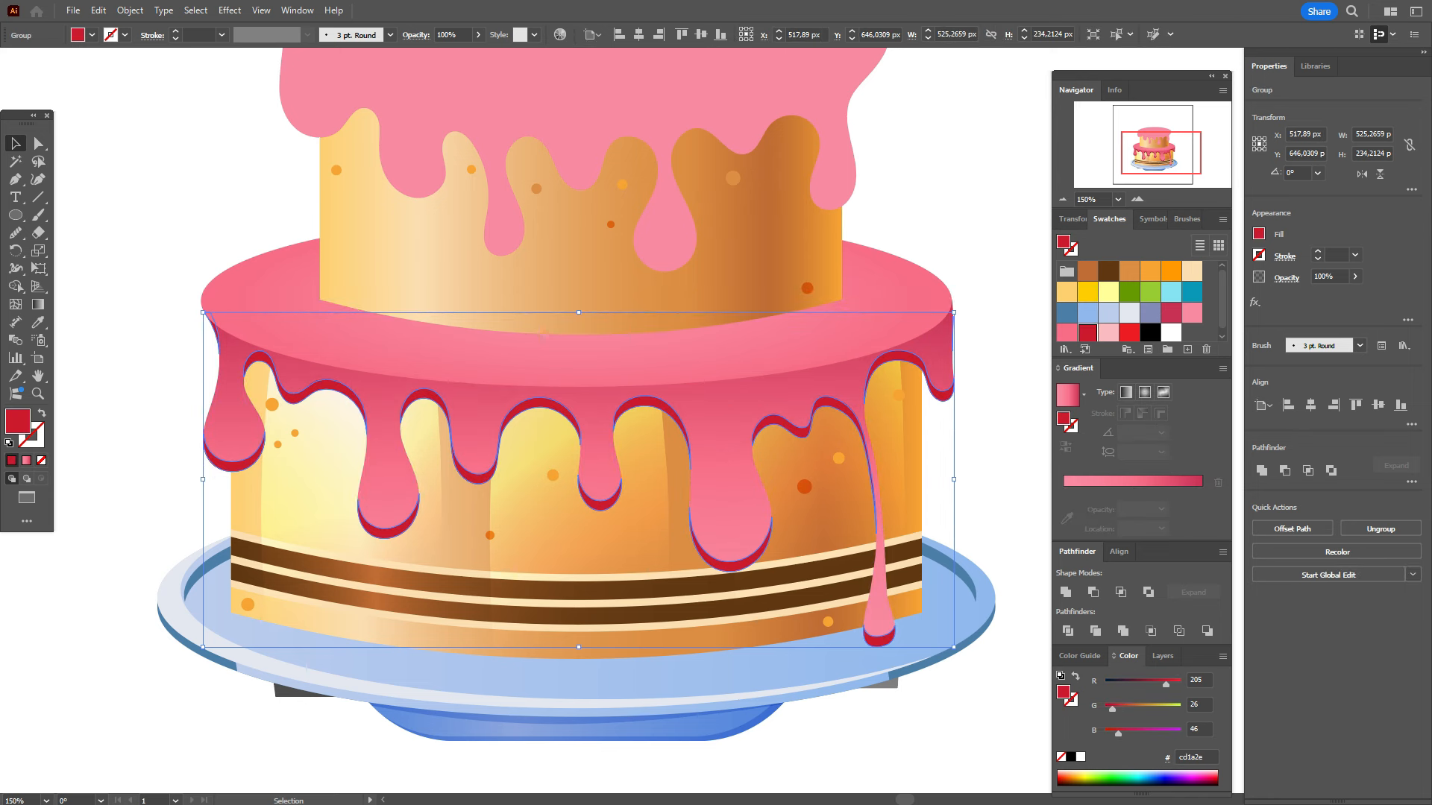
key(ctrl+shift+a)
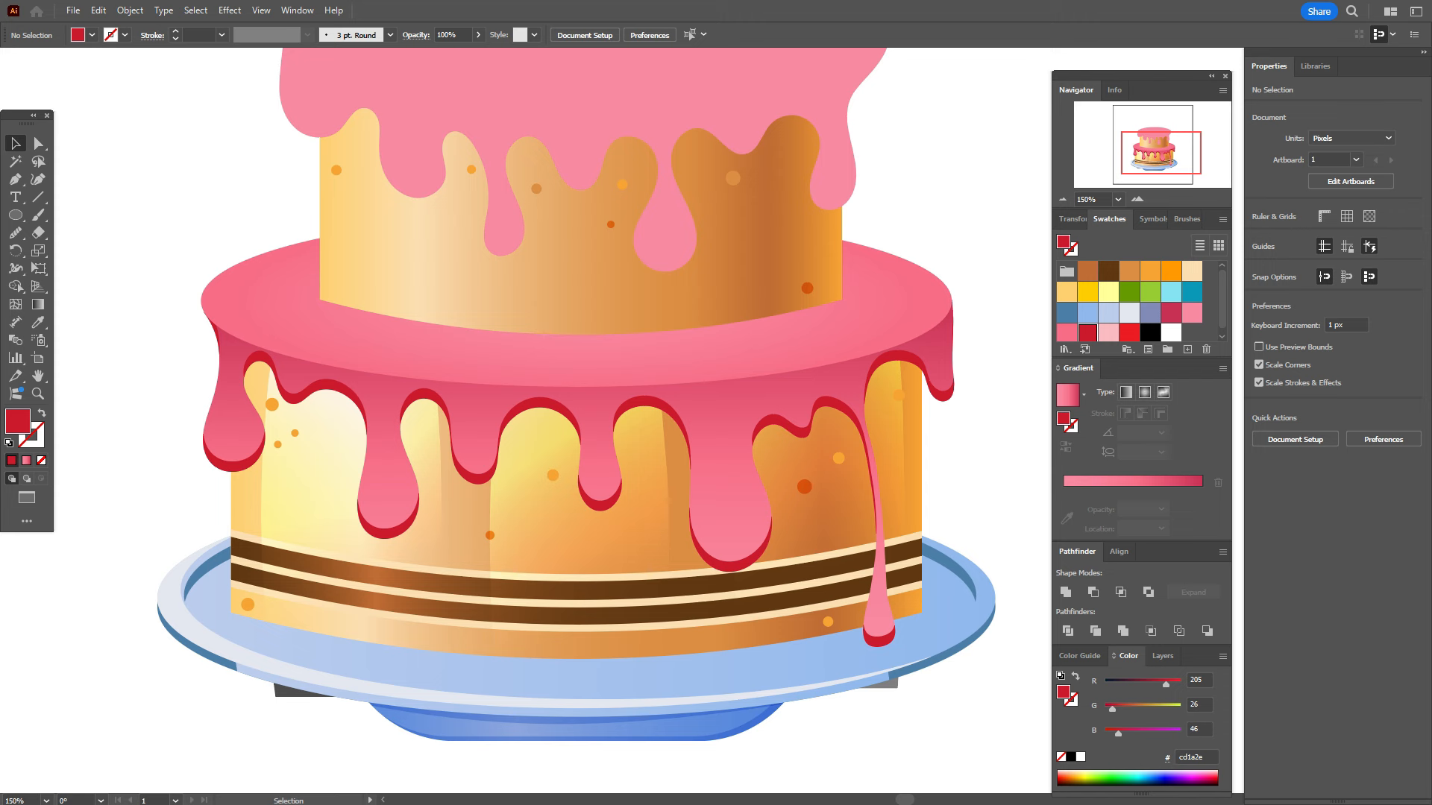
Step: Duplicate the lower tier's dripping icing, send the copy backward, and offset it 8 px right and 7 px down as a shadow
click(727, 477)
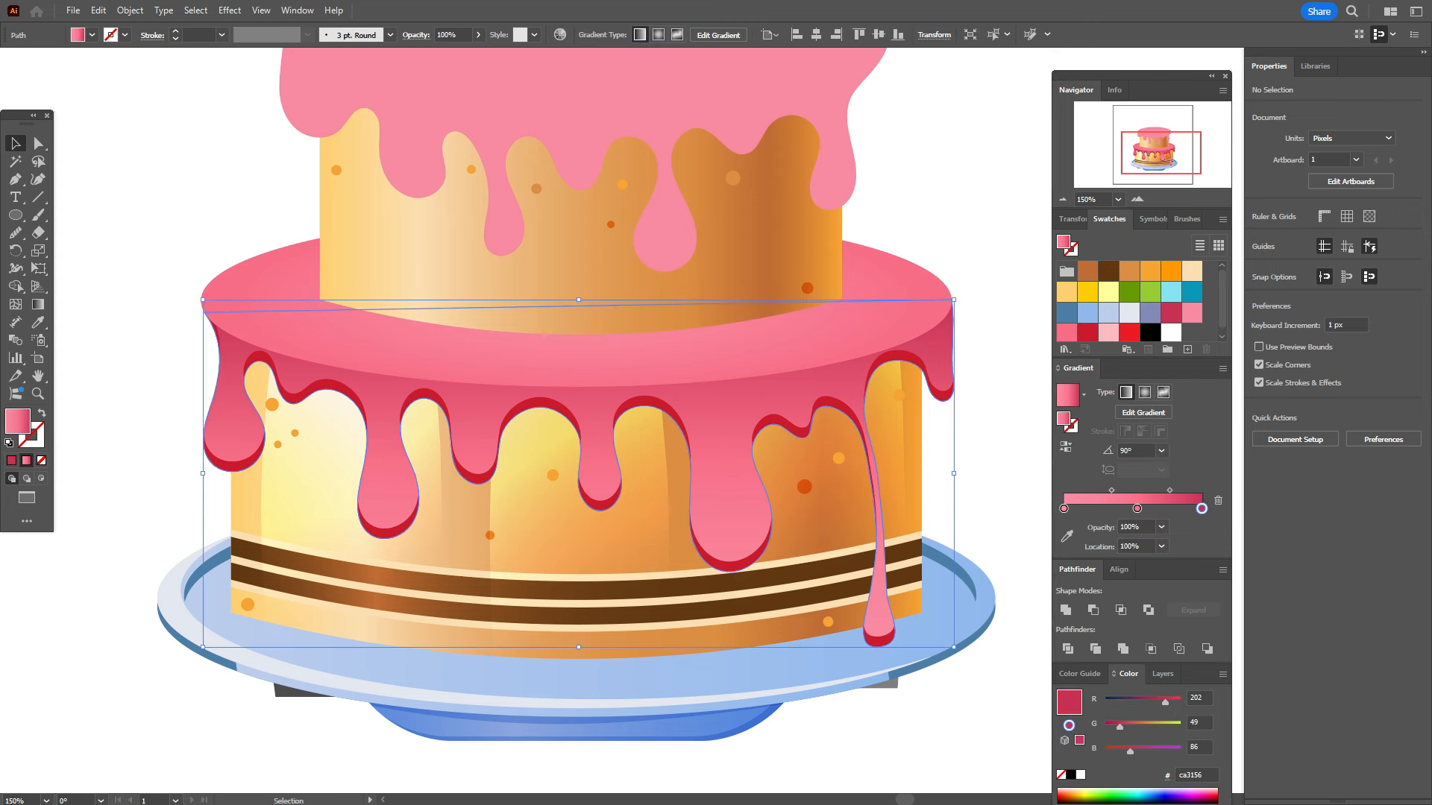
key(a)
key(v)
right_click(724, 271)
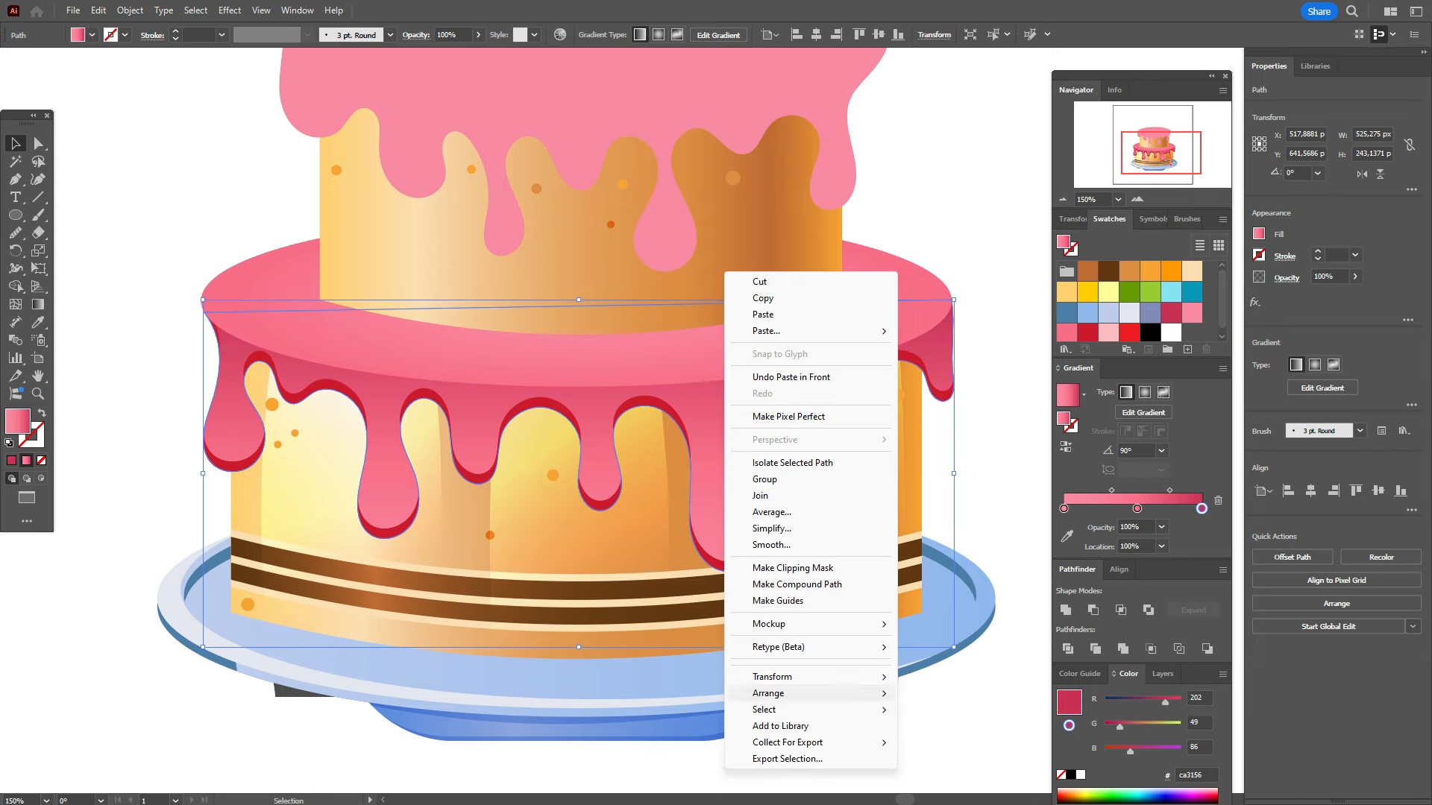
mouse_move(812, 692)
click(952, 725)
key(Right)
key(Right)
key(Right)
key(Right)
key(Right)
key(Right)
key(Right)
key(Right)
key(Down)
key(Down)
key(Down)
key(Down)
key(Down)
key(Down)
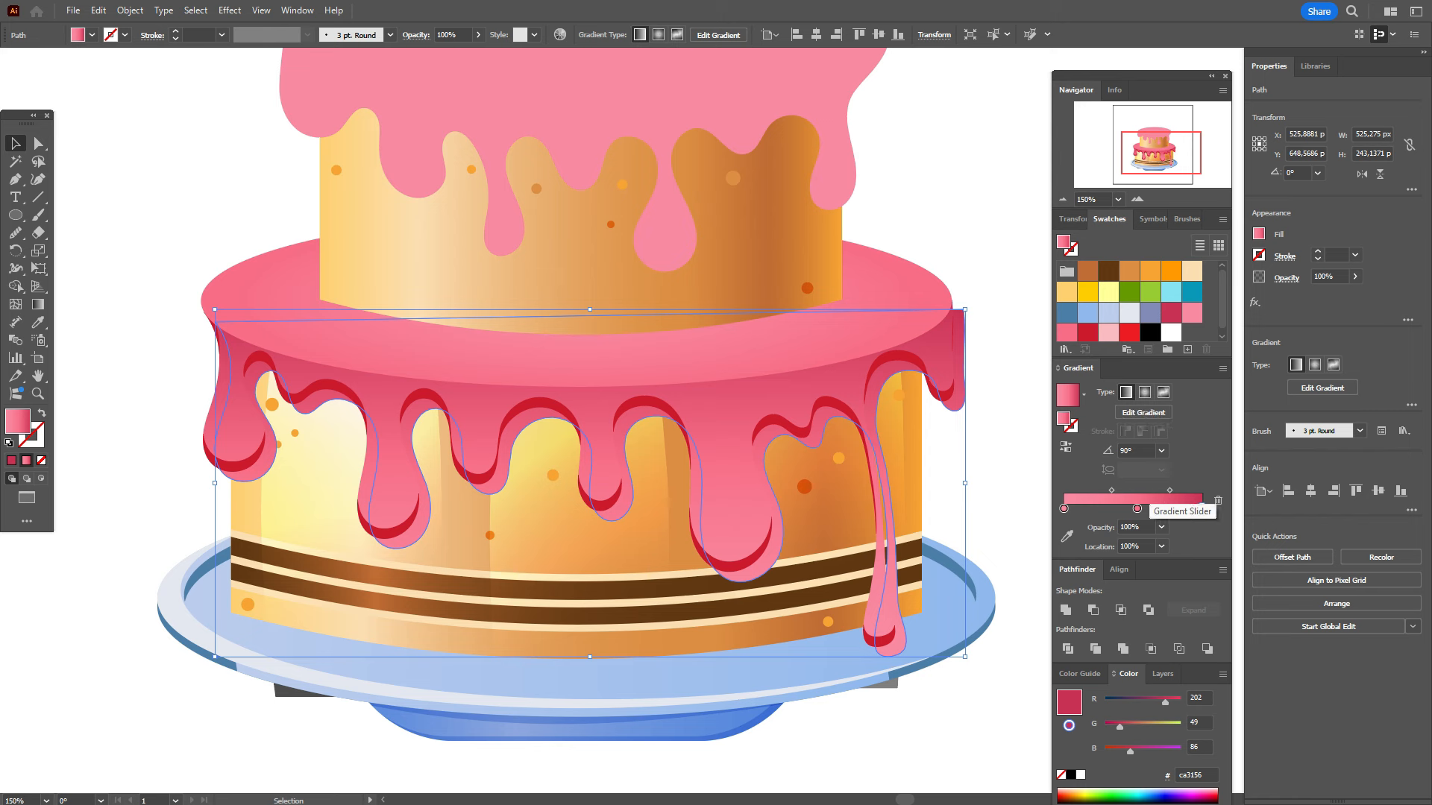
Step: Remove the middle stop of the shadow copy's gradient and set its stops to orange #dd8e43 at the start and white at the end
drag(1137, 508, 1137, 538)
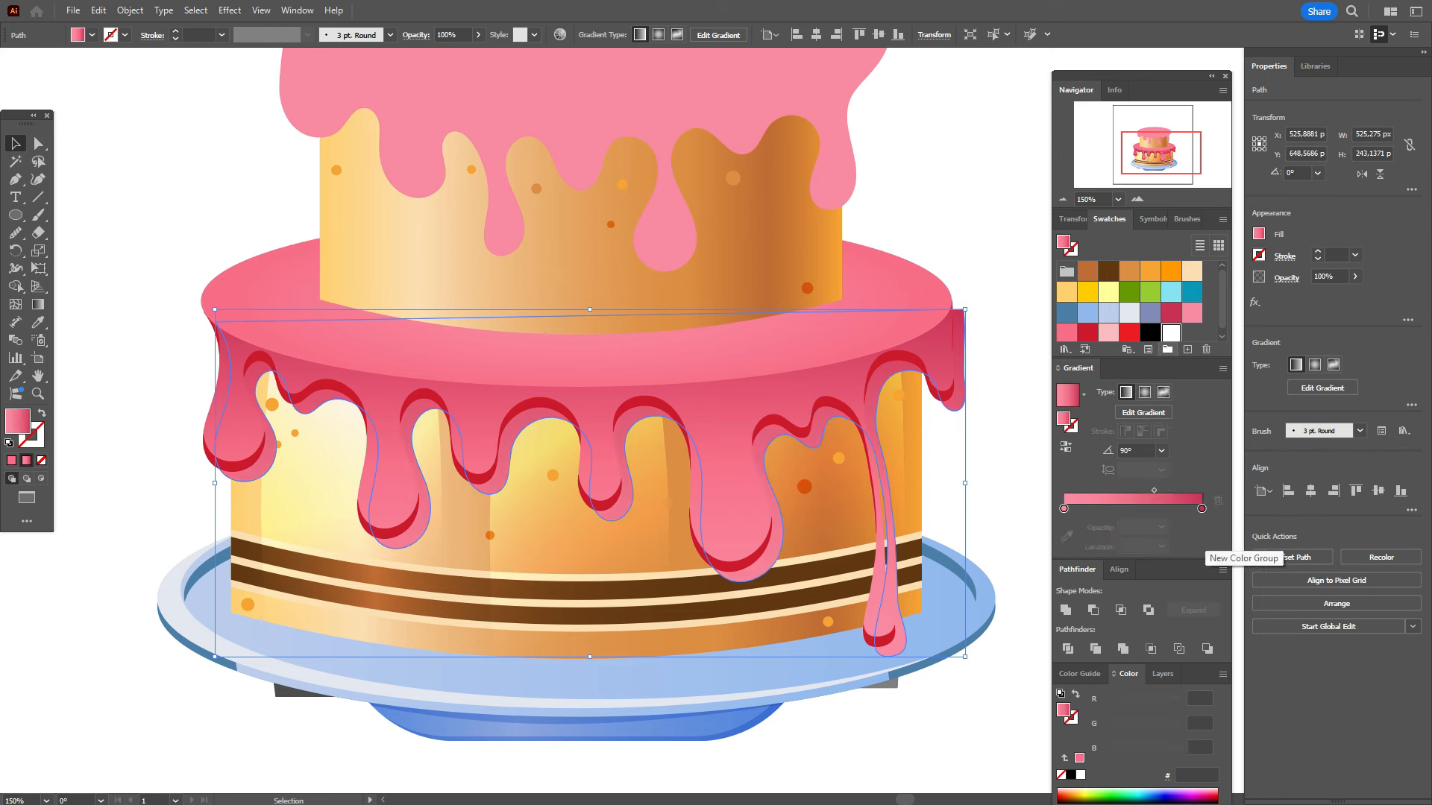
drag(1171, 333, 1201, 509)
scroll(1129, 280, down, 1)
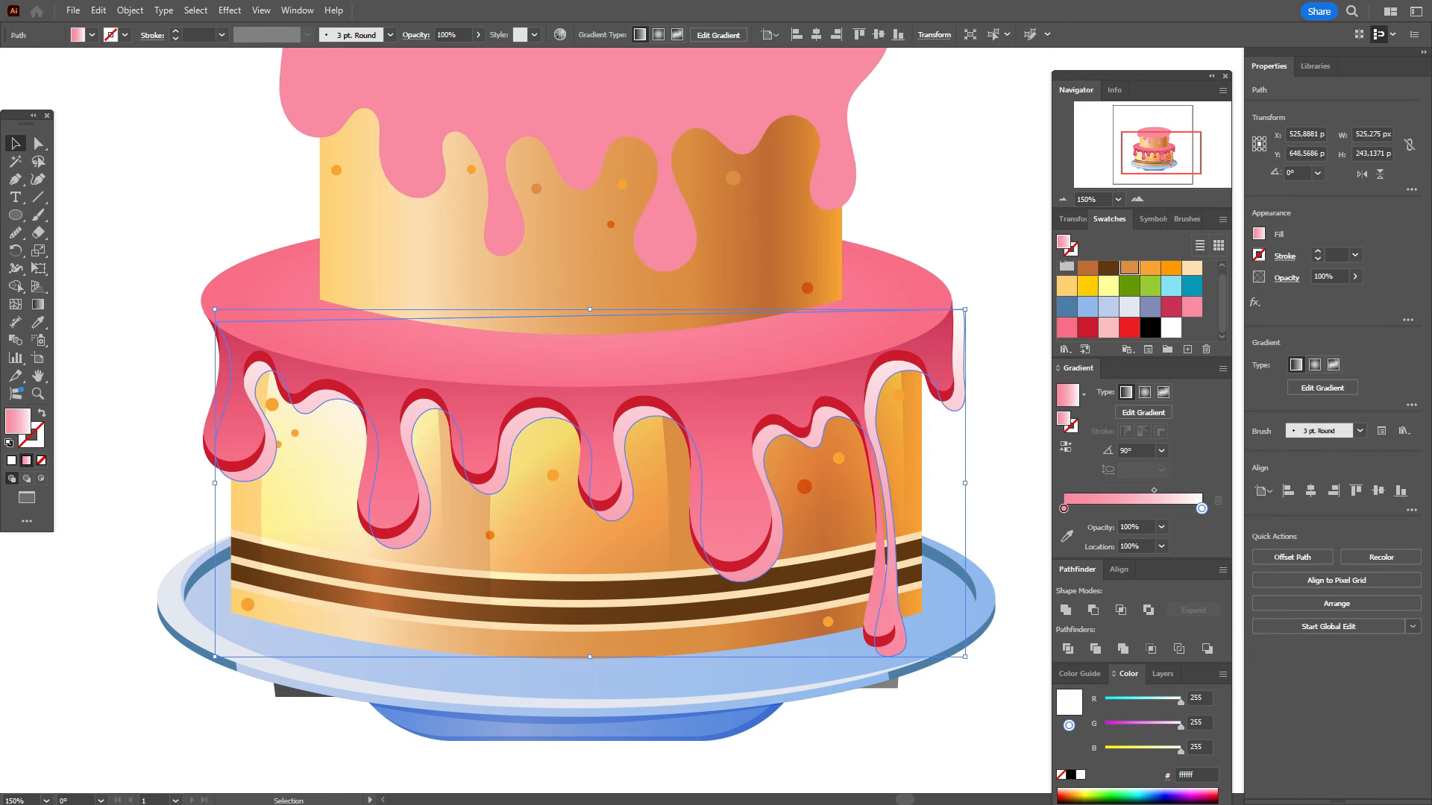
drag(1128, 267, 1063, 508)
Step: Set the icing shadow's blend mode to Multiply
click(1287, 278)
click(1167, 304)
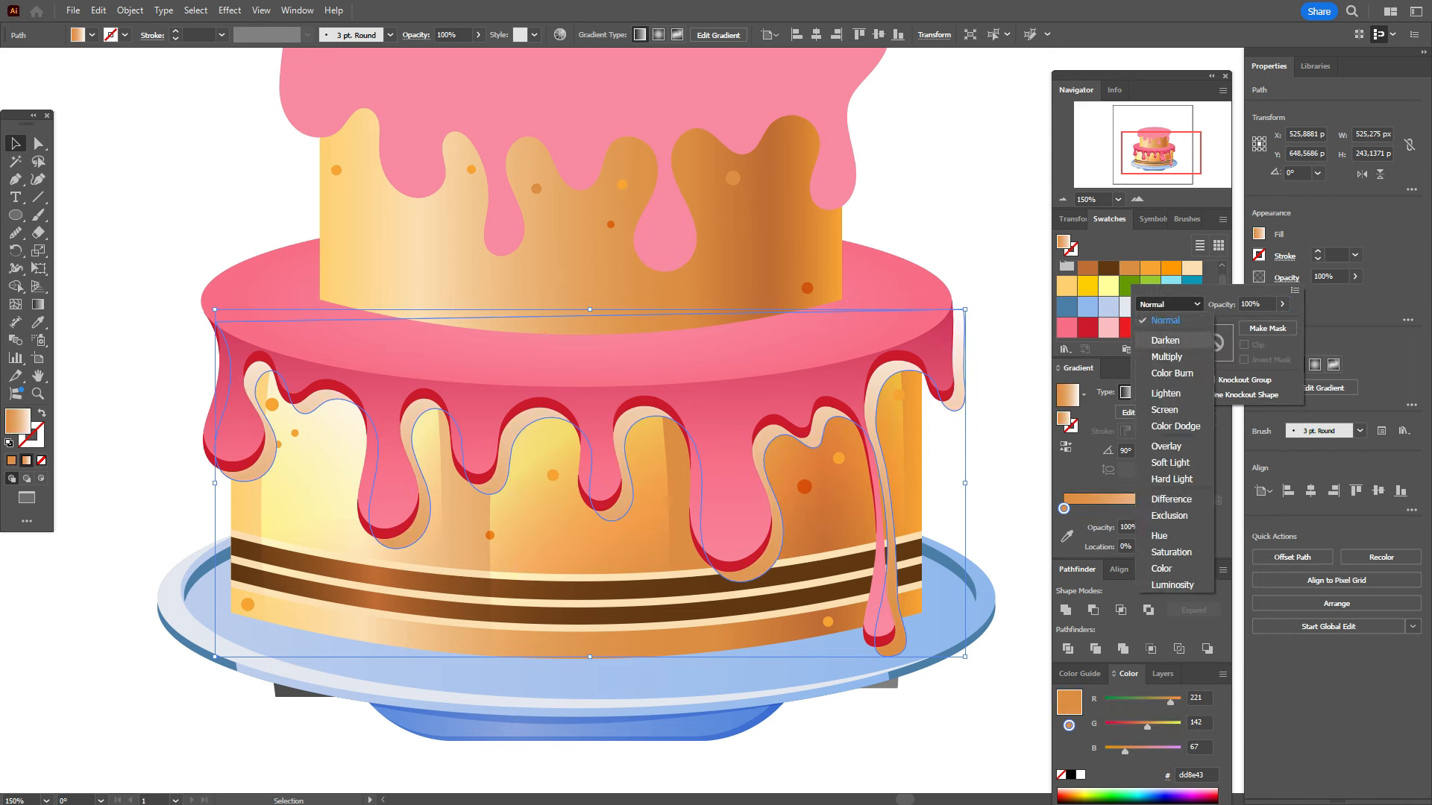
click(1158, 351)
key(Escape)
key(ctrl+shift+a)
Step: Redirect the icing shadow's linear gradient diagonally across the lower tier, at an angle of about 160.26°, with the orange end toward the right side
click(253, 471)
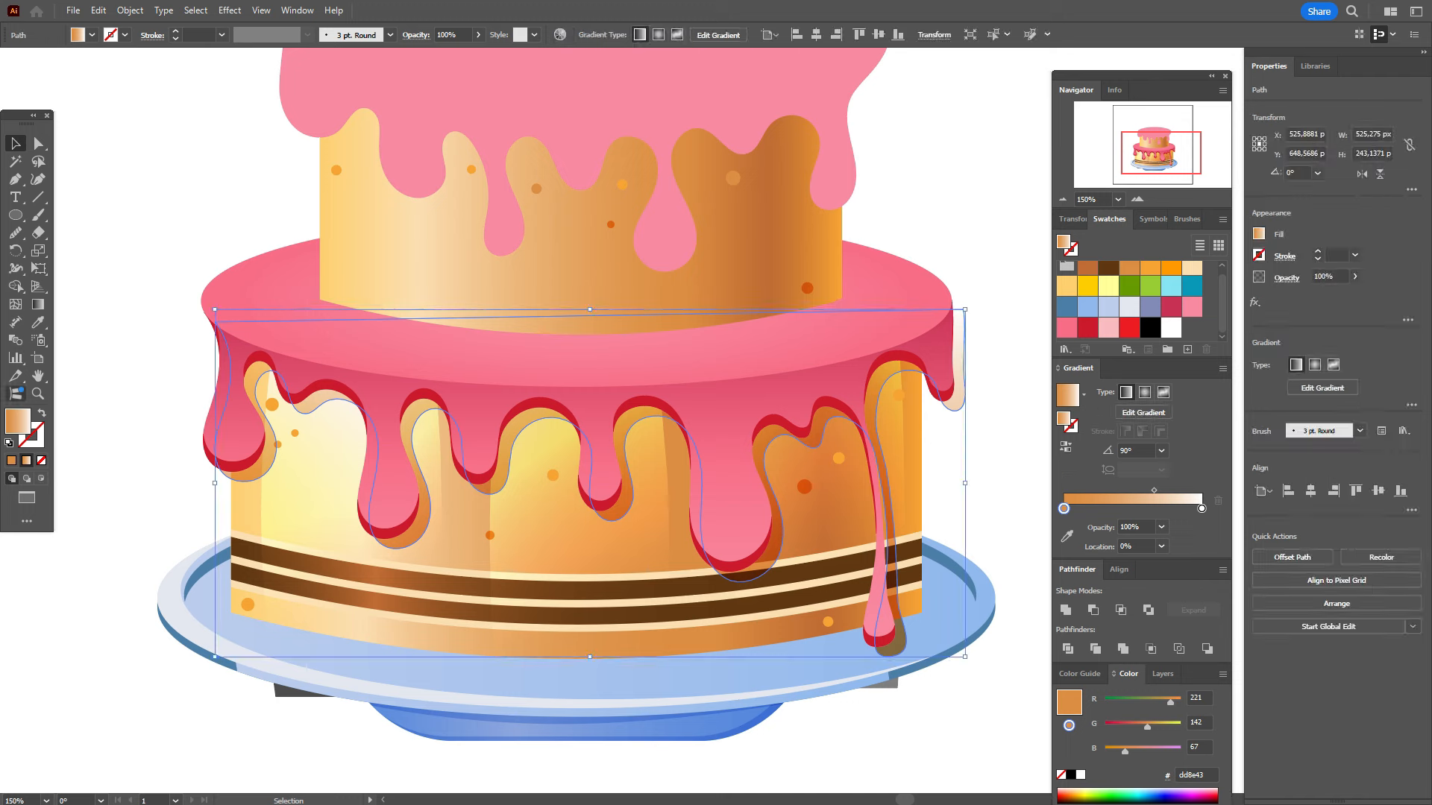
click(37, 304)
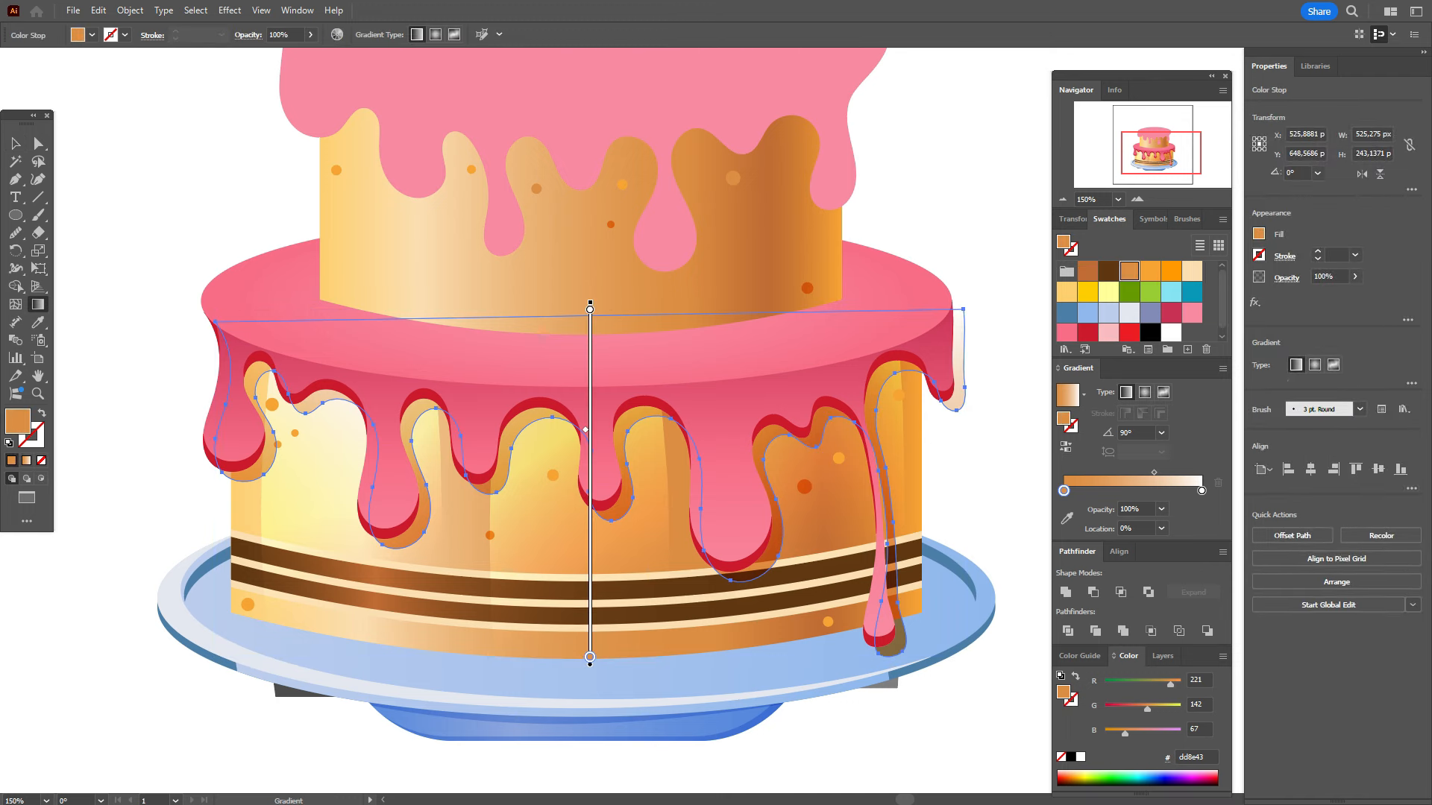
mouse_move(349, 206)
mouse_down()
mouse_move(462, 320)
mouse_move(521, 335)
mouse_up()
mouse_move(956, 528)
mouse_down()
mouse_move(478, 417)
mouse_move(269, 335)
mouse_move(290, 290)
mouse_up()
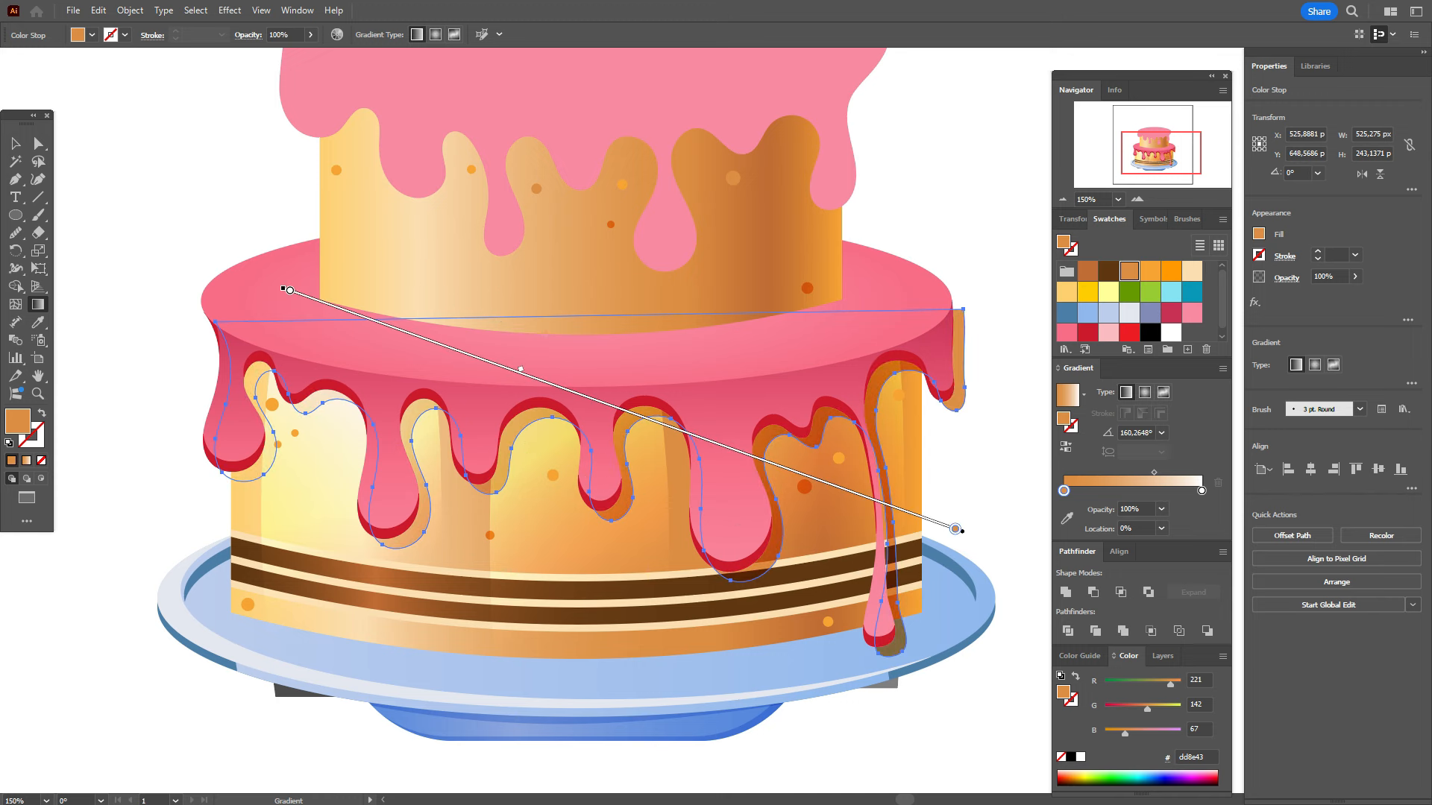
drag(961, 530, 861, 495)
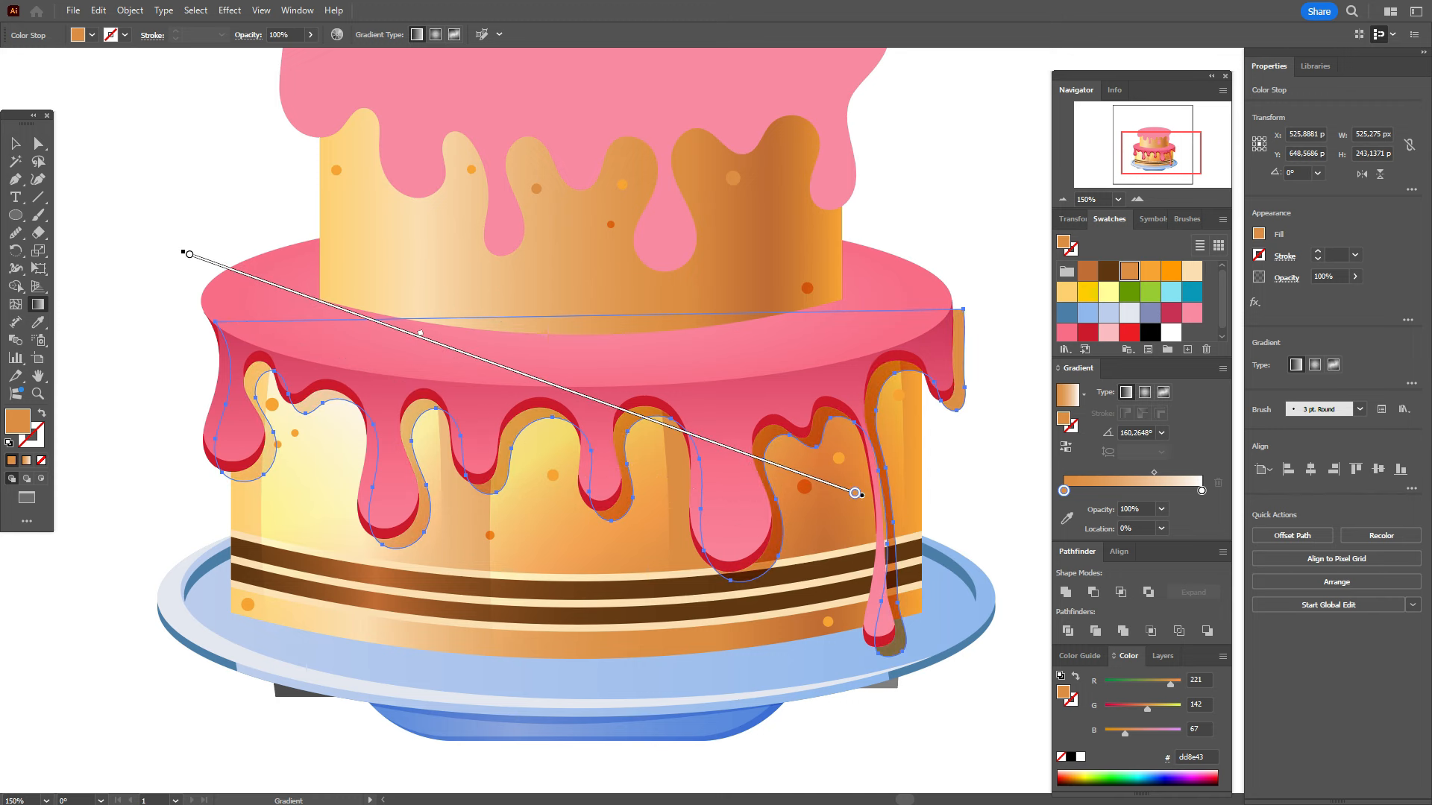
key(v)
key(ctrl+shift+a)
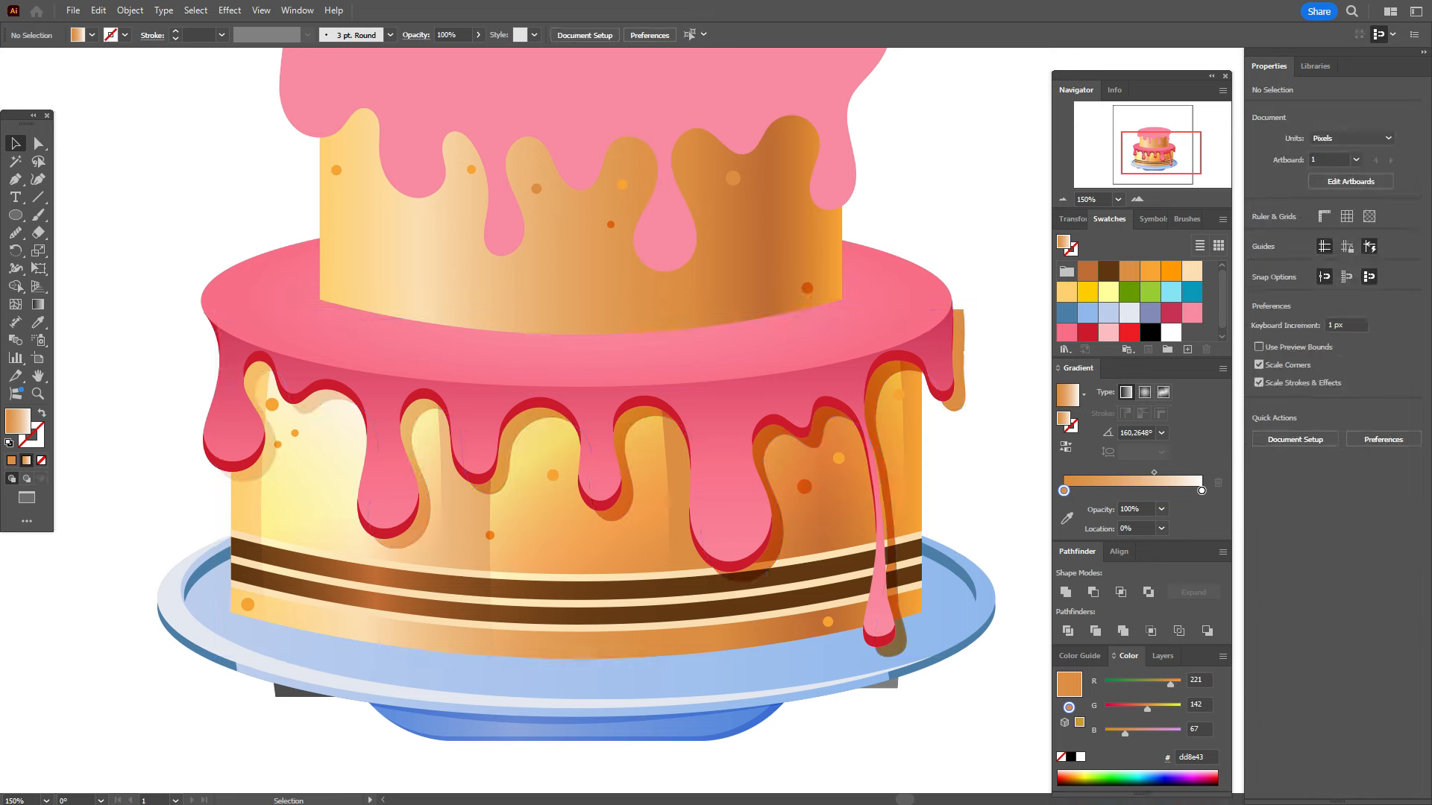
Step: Trim away the part of the icing shadow overhanging the lower tier's right side with Shape Builder
click(791, 628)
key(ctrl+2)
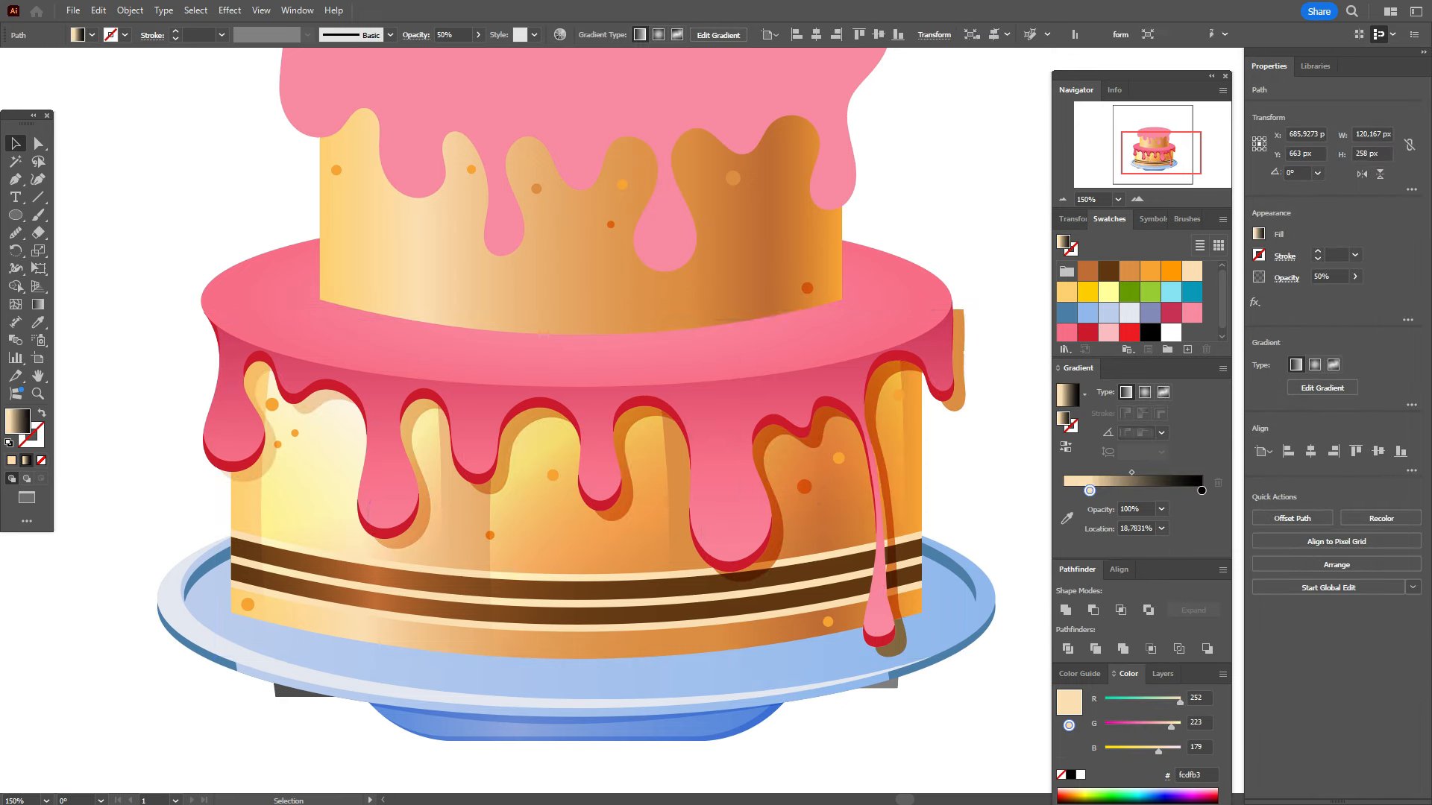
click(791, 627)
shift+click(895, 642)
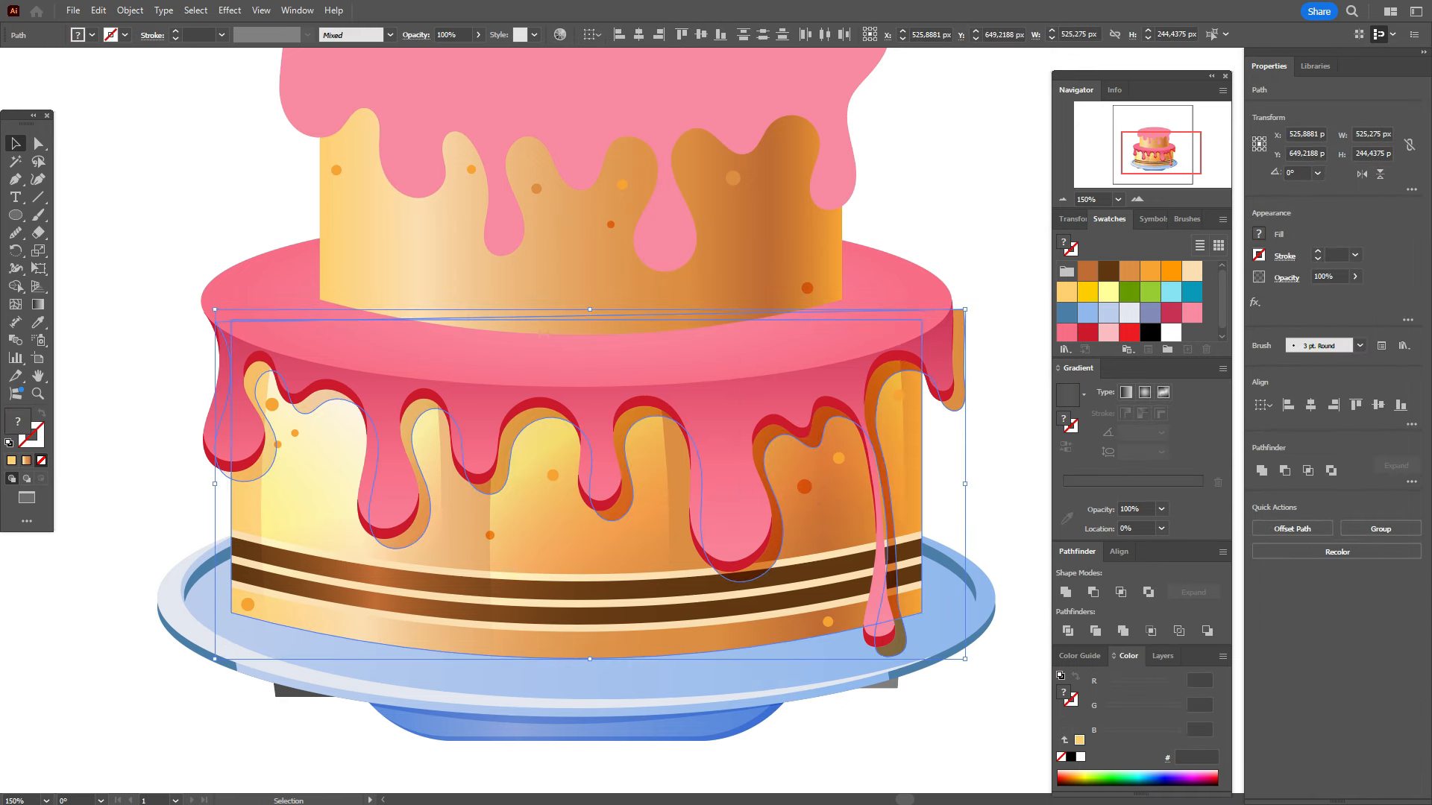
click(15, 286)
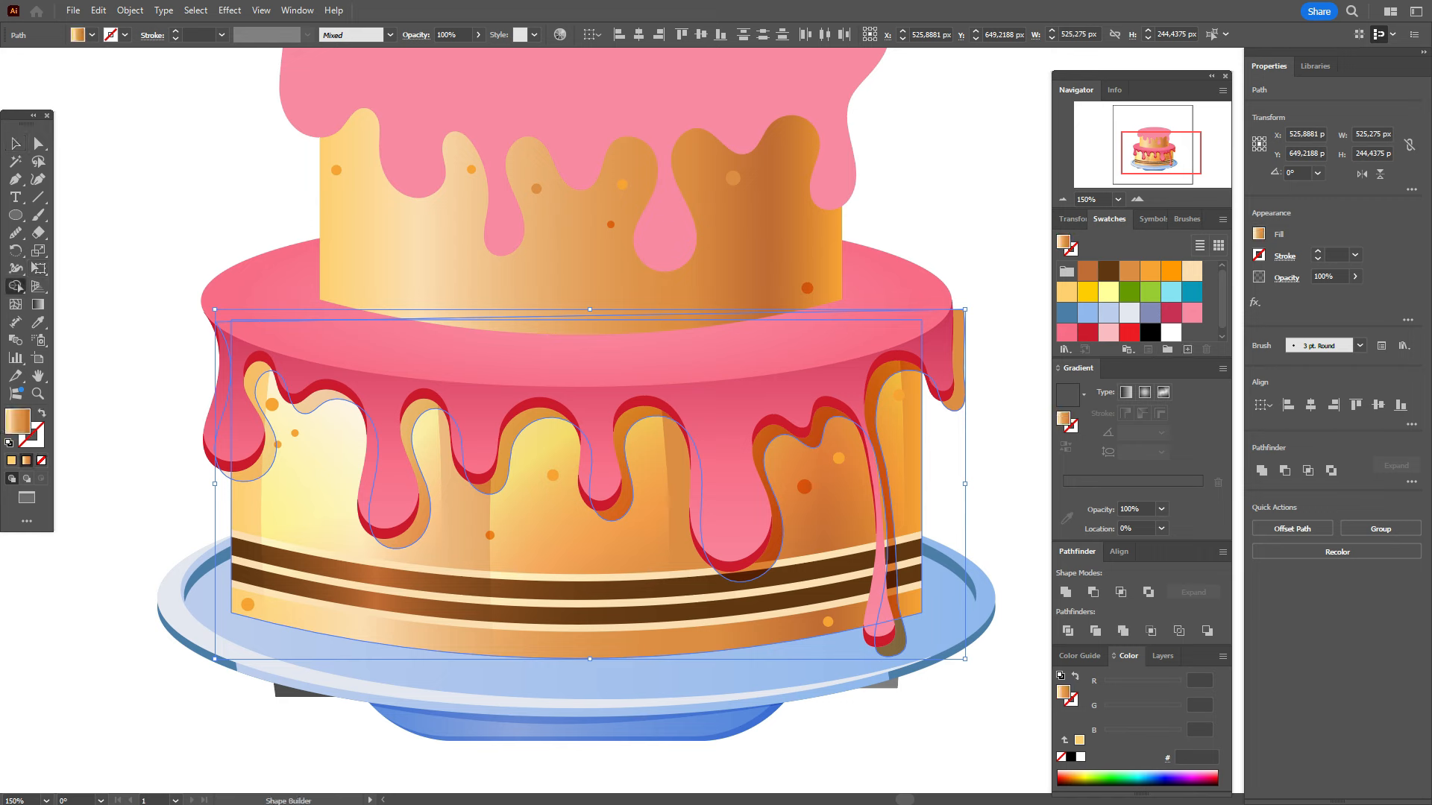
alt+click(958, 356)
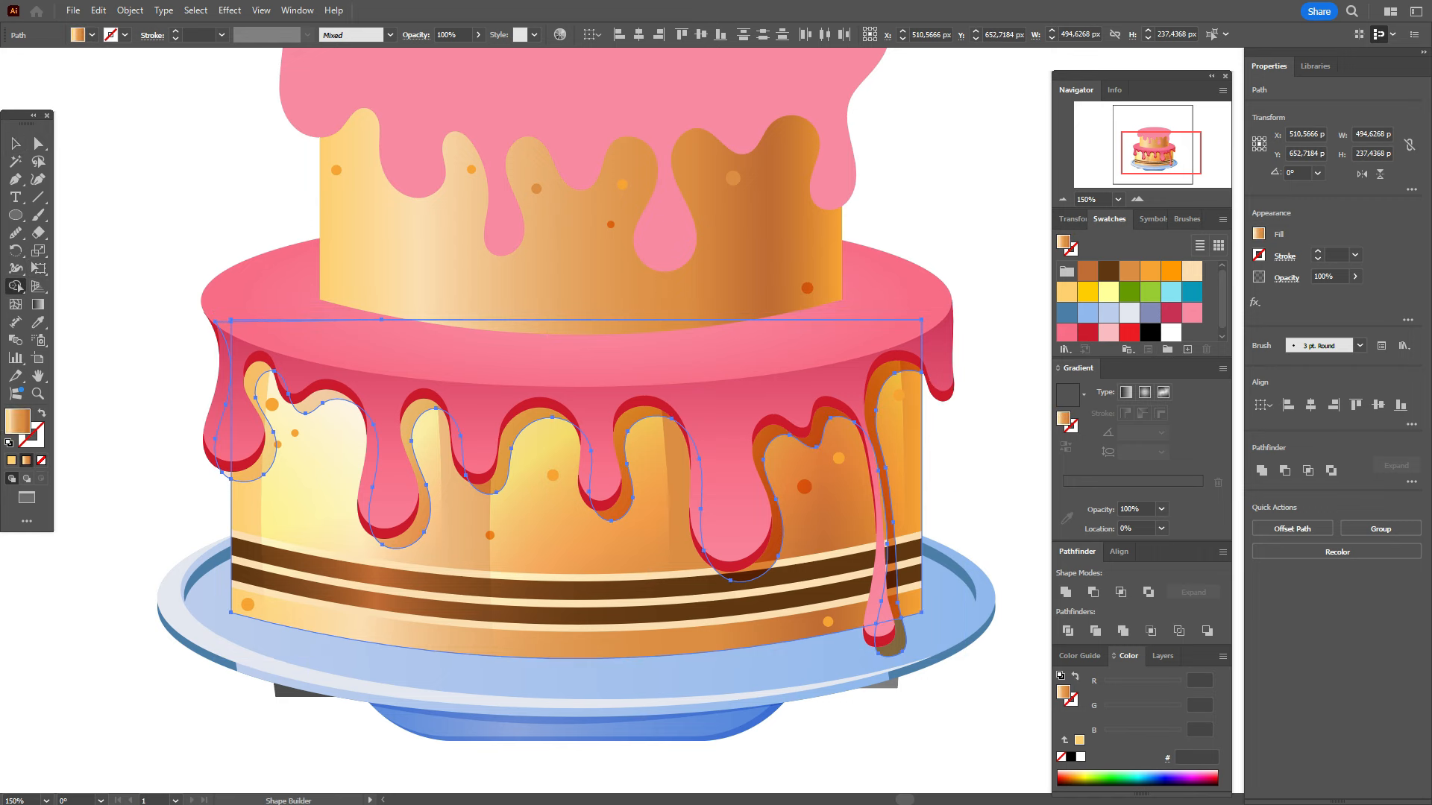
click(15, 143)
key(ctrl+shift+a)
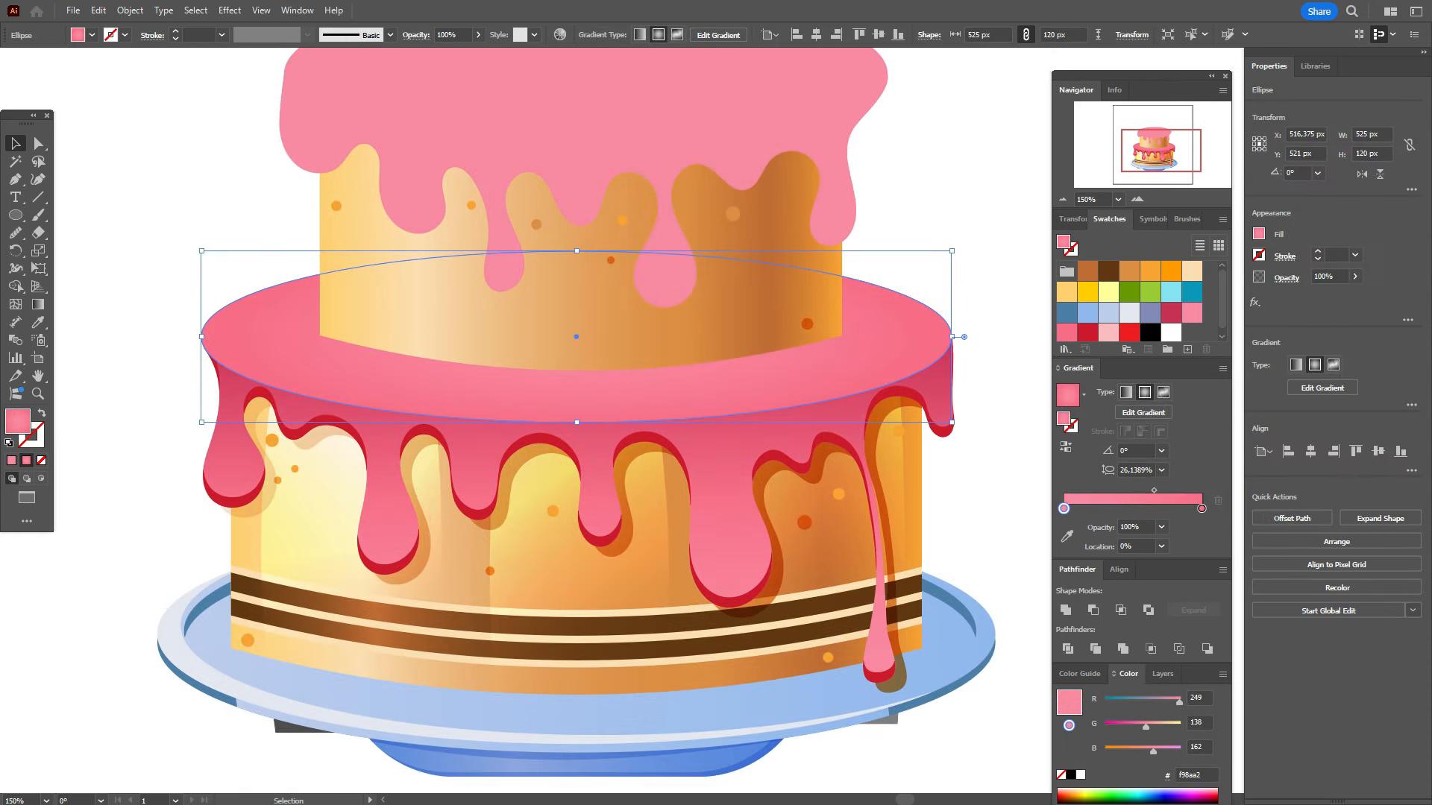
Step: Carve a crescent from the lower tier's icing ellipse by subtracting a copy offset about 32 px right and 10 px up and 115 px high
key(a)
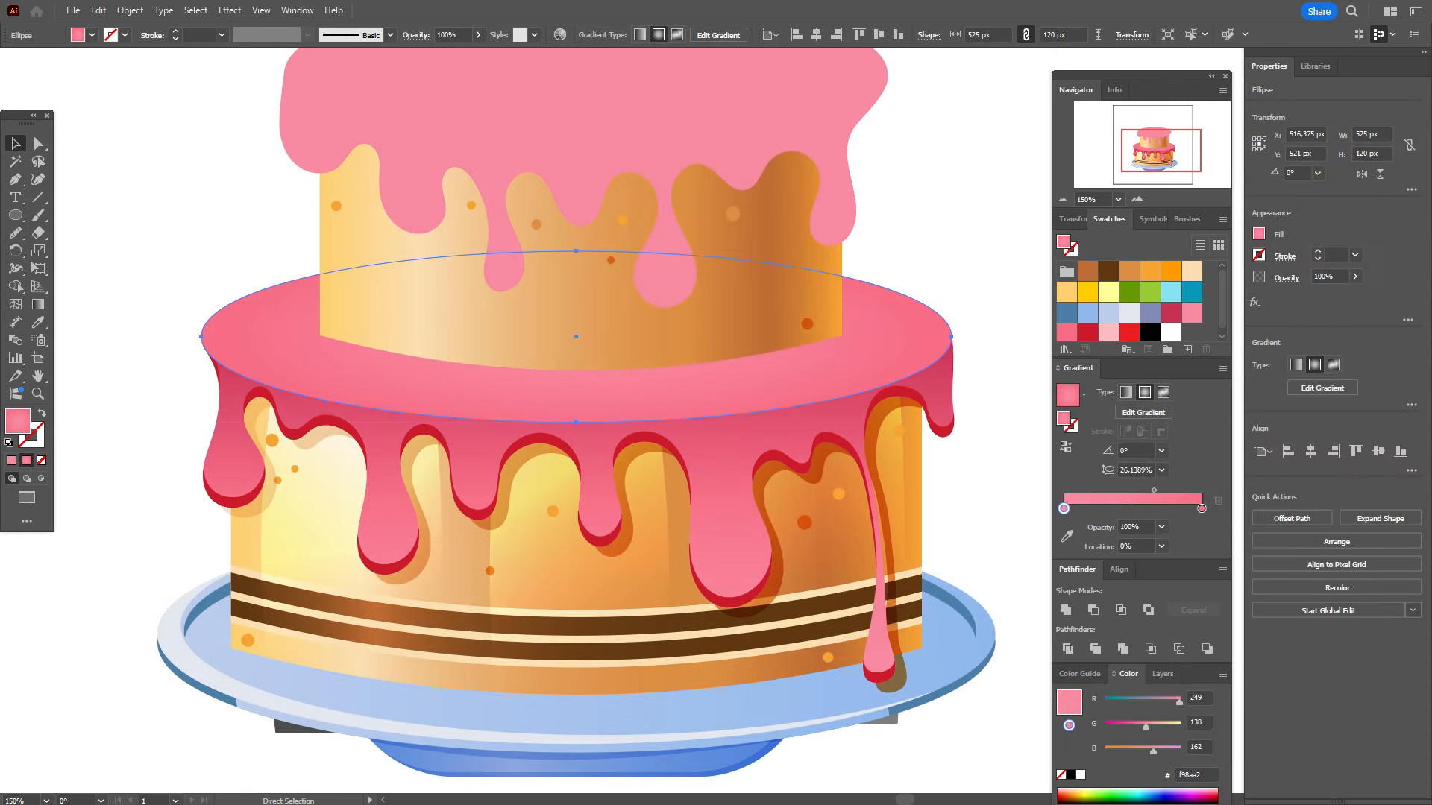
key(ctrl+f)
drag(895, 328, 941, 314)
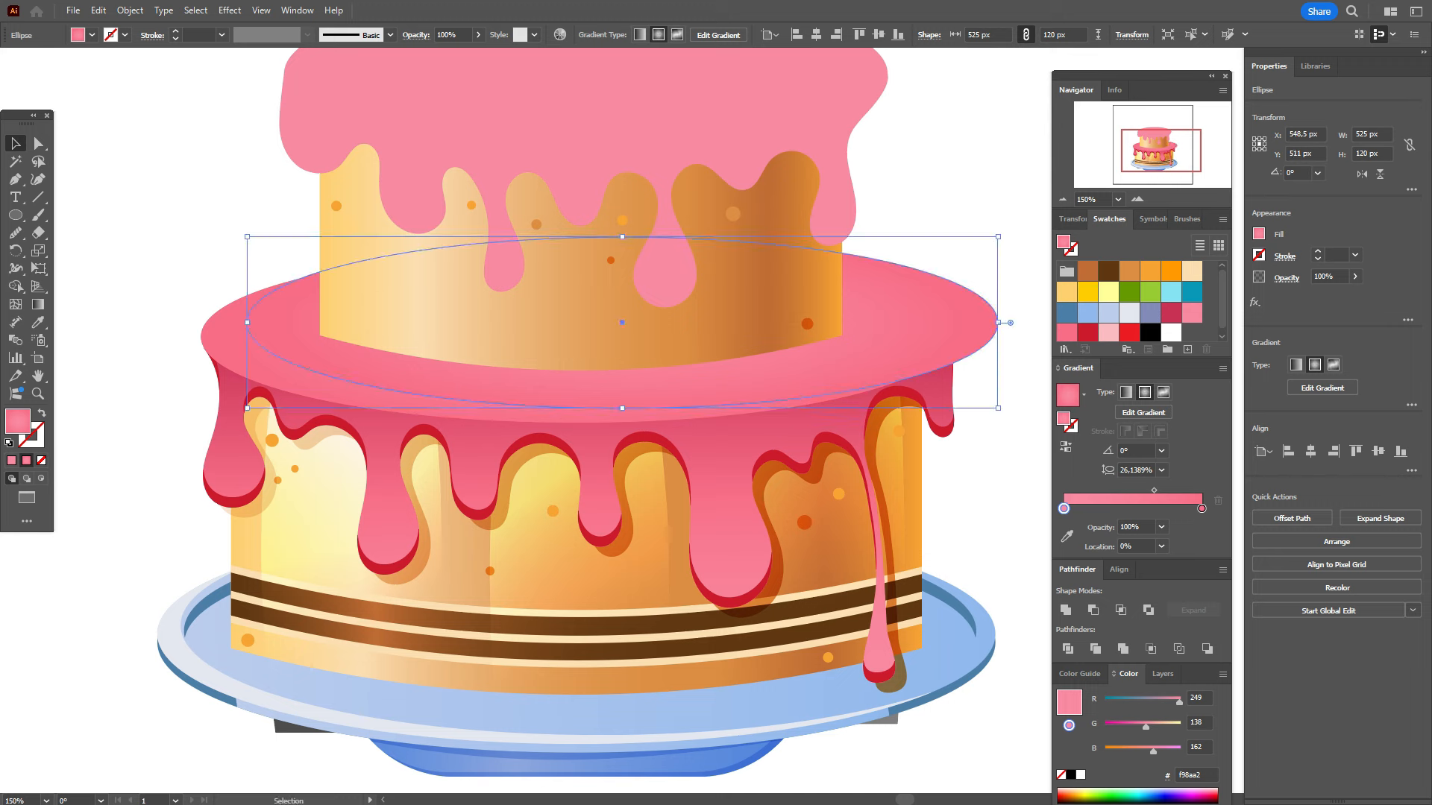
drag(622, 236, 622, 244)
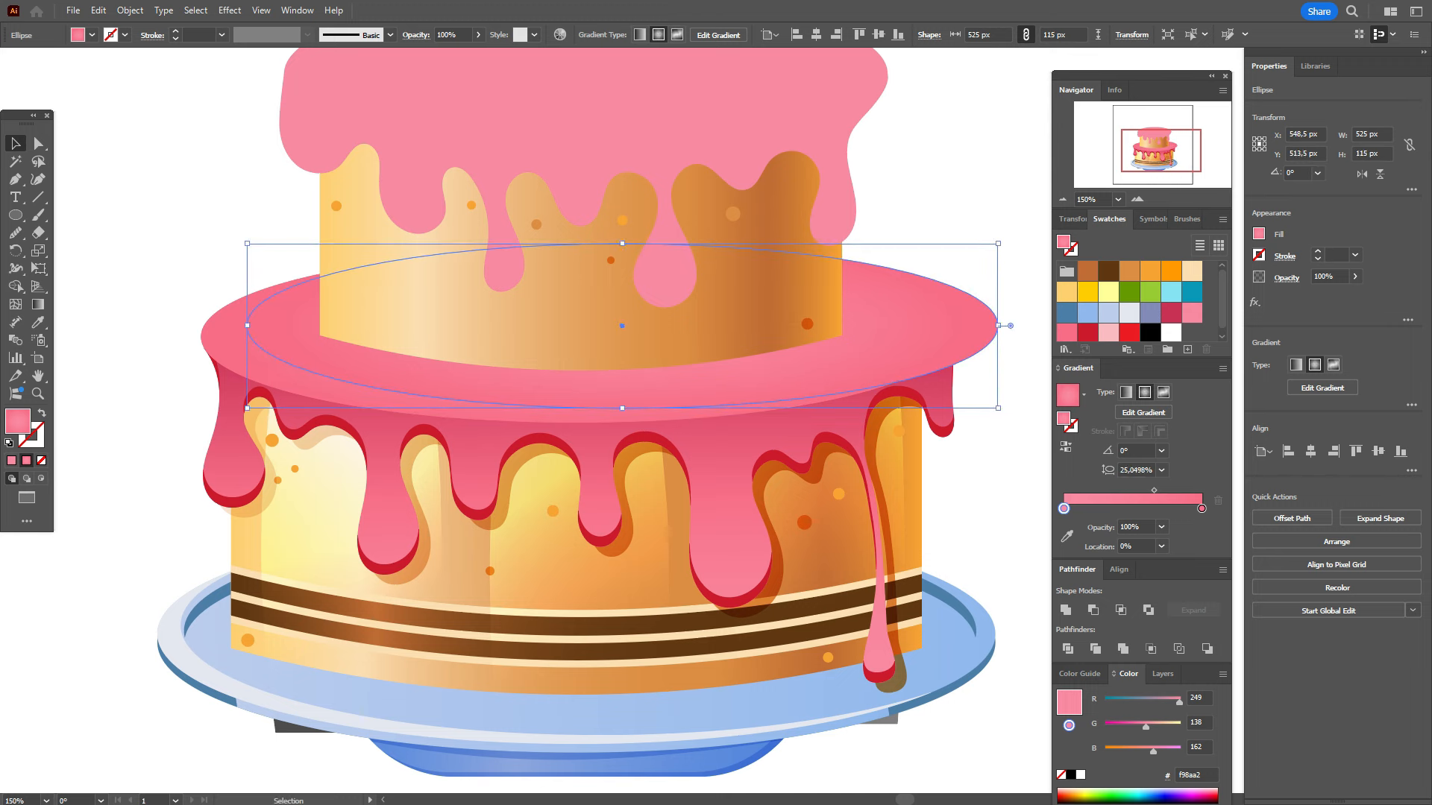
shift+click(599, 415)
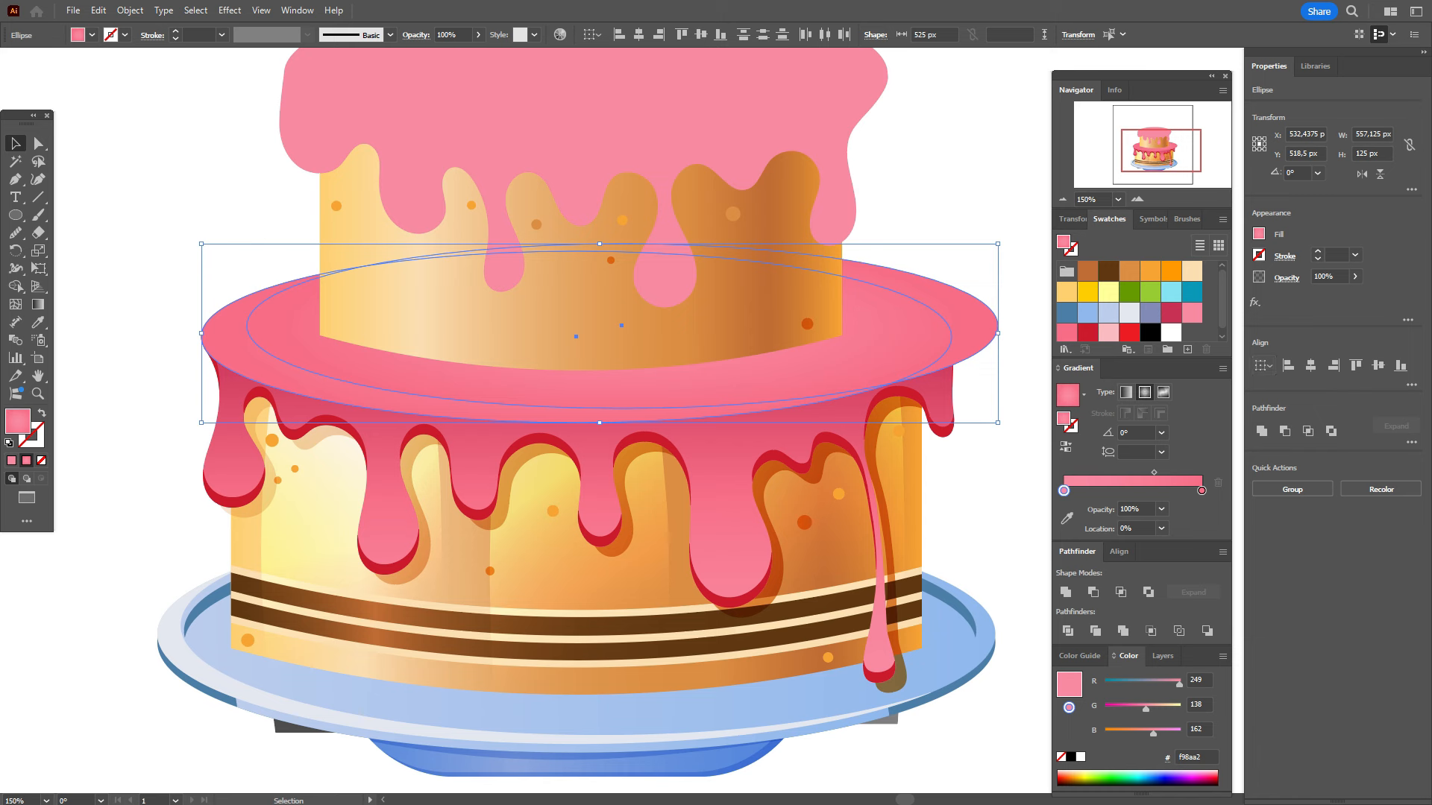
click(1284, 431)
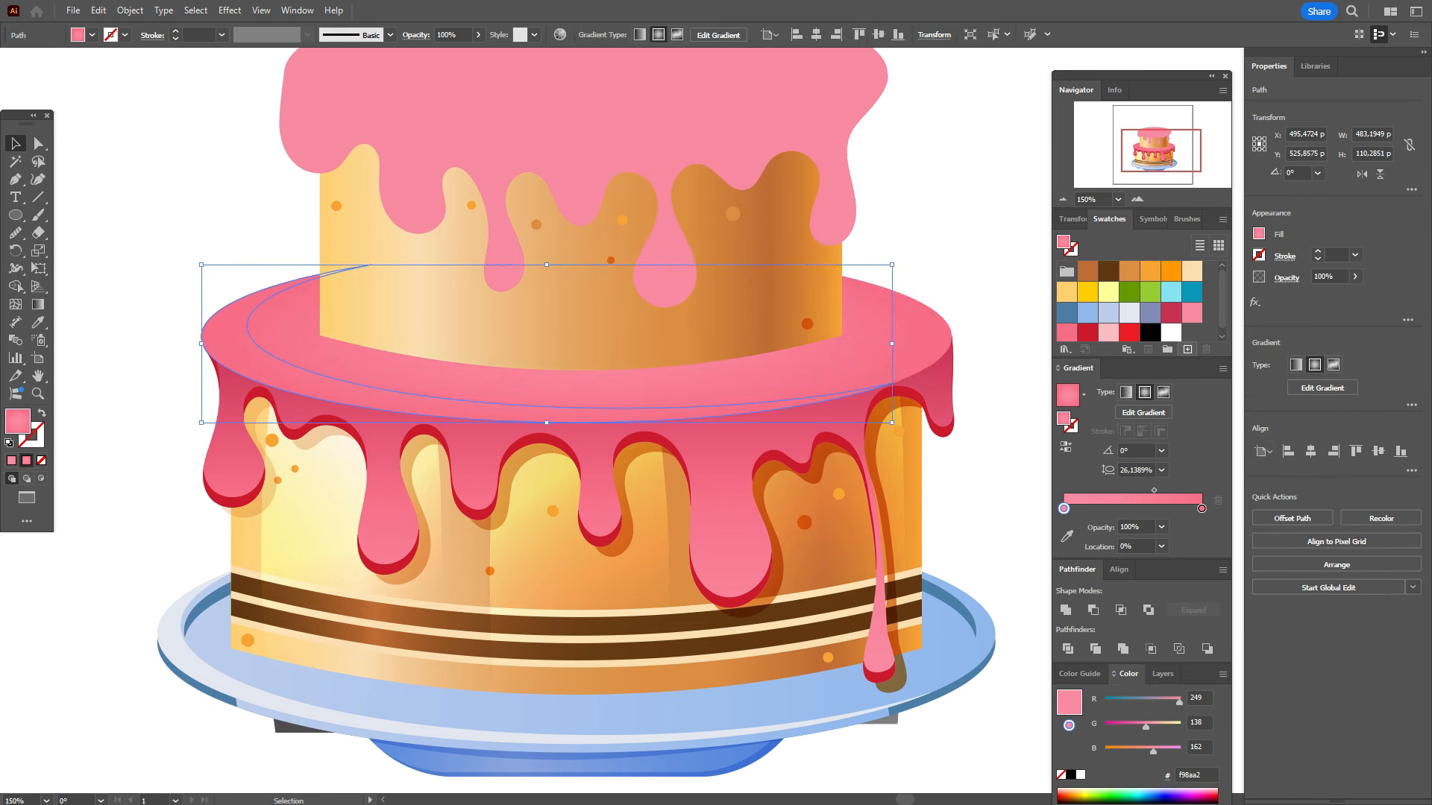
Step: Fill the crescent on the lower tier's icing with light pink #fabcc2 and set its opacity to 40%
drag(1108, 333, 1108, 333)
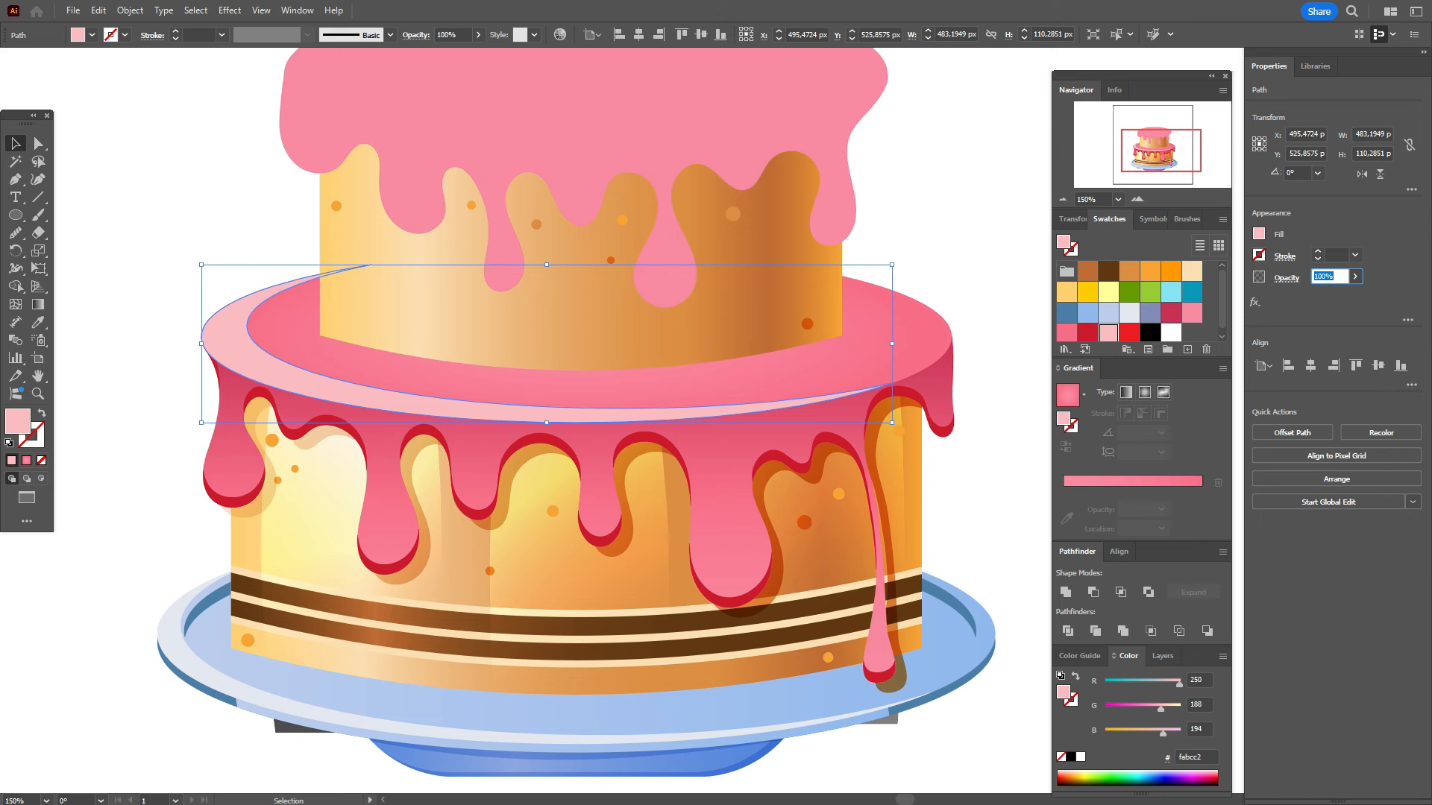
text(40)
key(Return)
key(ctrl+shift+a)
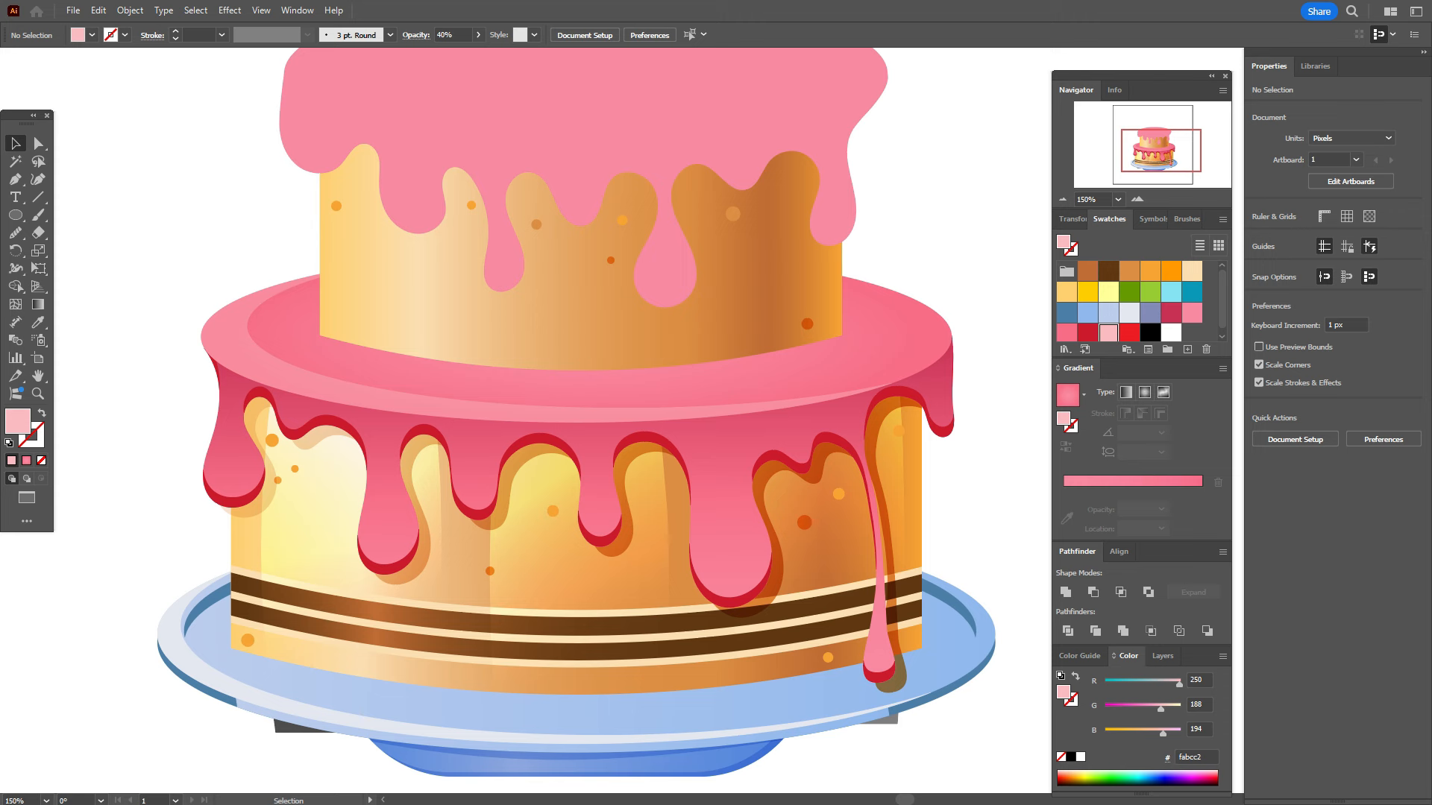
Step: Duplicate the light pink crescent in place and offset the copy 14 px right and 3 px up
click(231, 339)
key(ctrl+f)
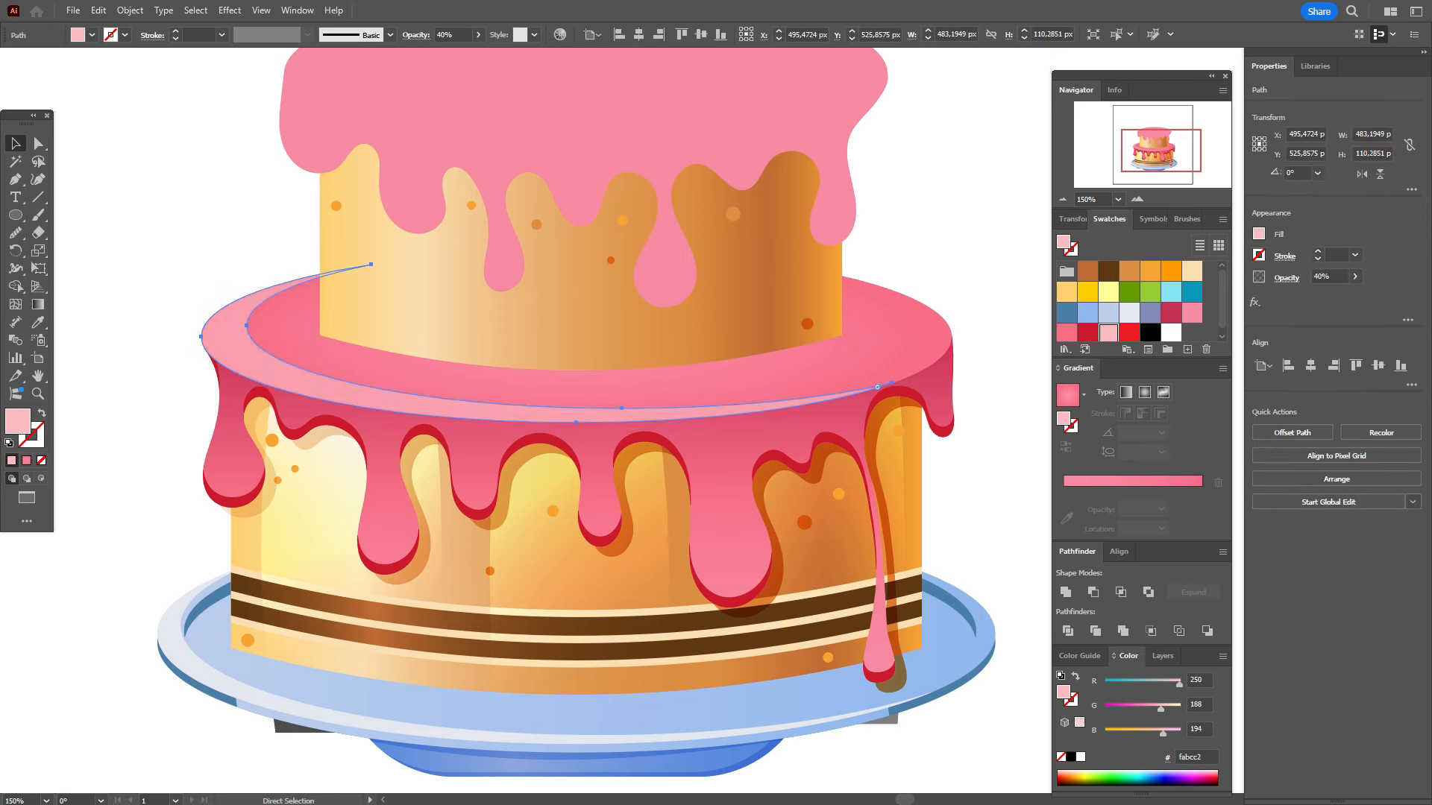
key(Right)
key(Right)
key(Right)
key(Right)
key(Right)
key(Right)
key(Right)
key(Right)
key(Right)
key(Right)
key(Right)
key(Right)
key(Up)
key(Up)
key(Up)
key(Left)
key(Right)
key(Right)
key(Right)
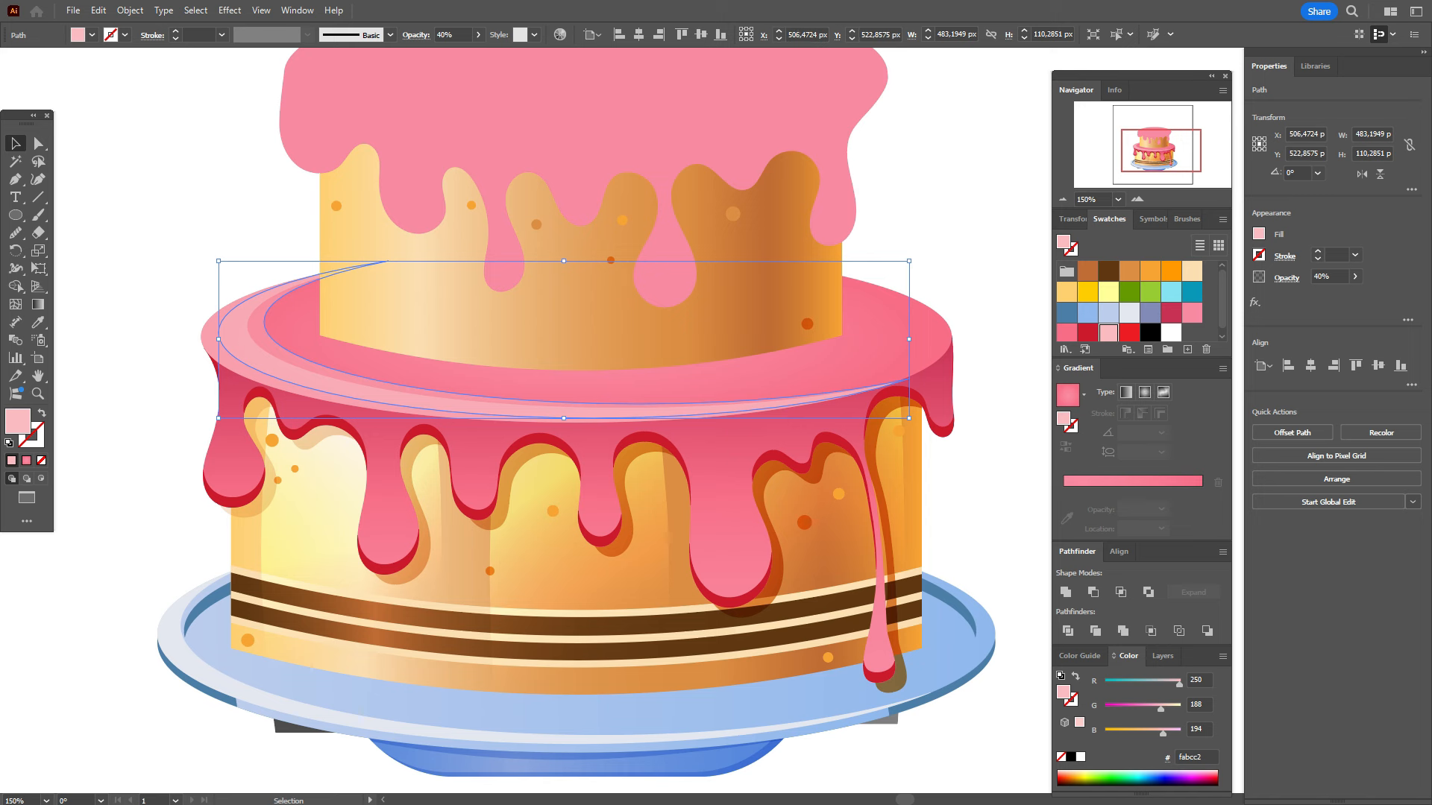
Step: Subtract the offset crescent from the copy beneath it and move the resulting thin highlight about 8 px right, inward from the icing edge
shift+click(212, 339)
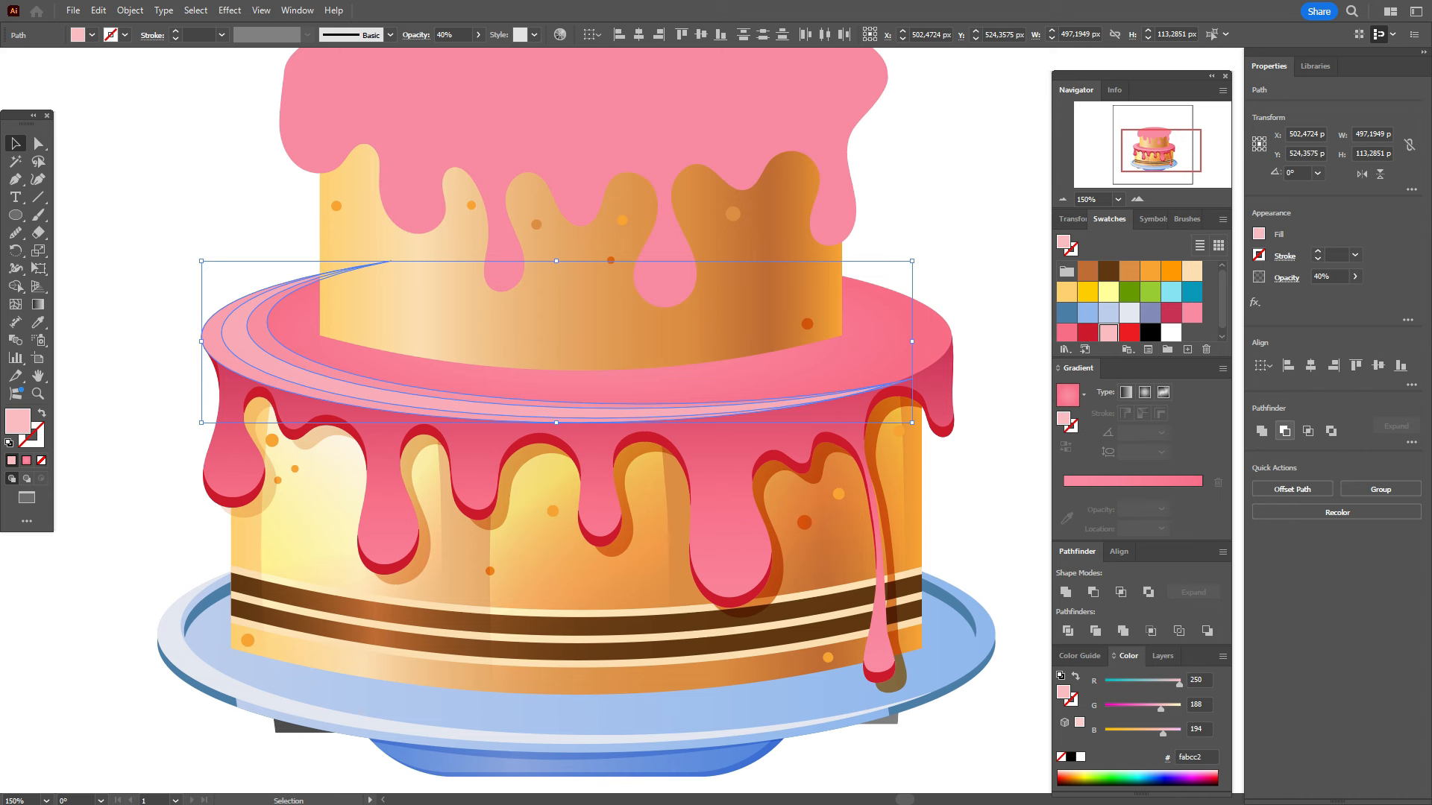
click(1284, 430)
drag(201, 344, 213, 343)
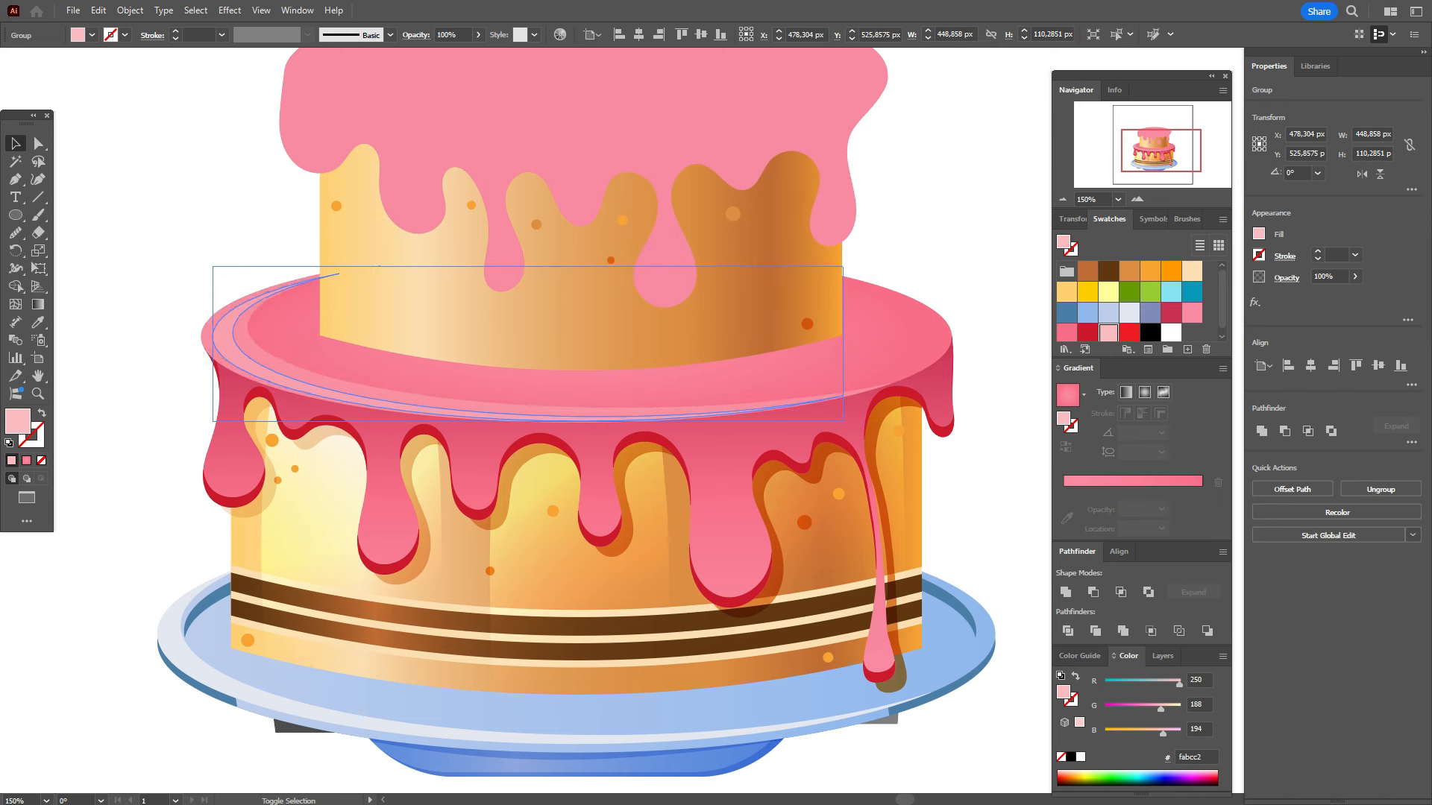
key(ctrl+shift+a)
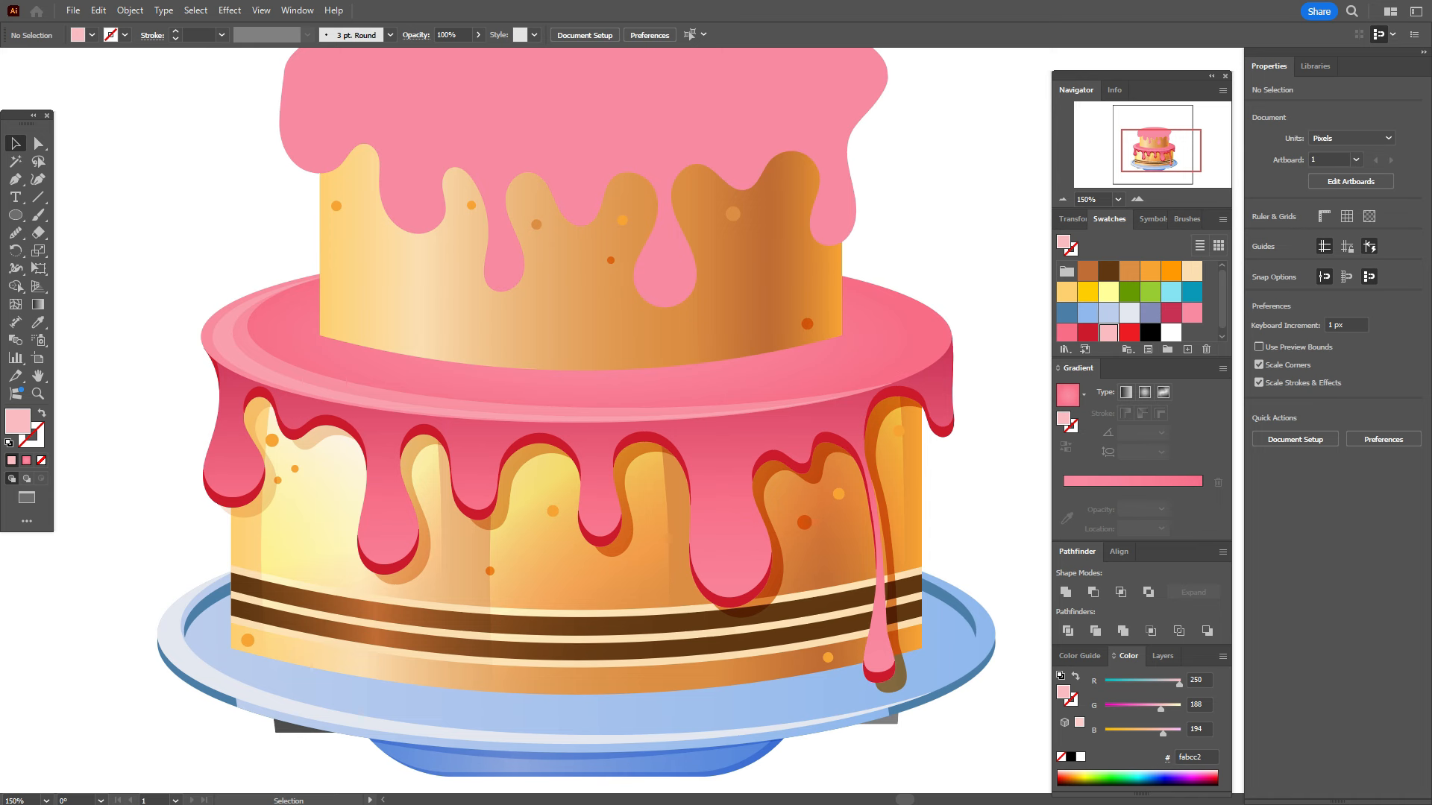
Step: Draw a thin white crescent highlight along the left rim of the lower tier's icing, its tips about 87 px apart horizontally and 65 px vertically
click(1171, 332)
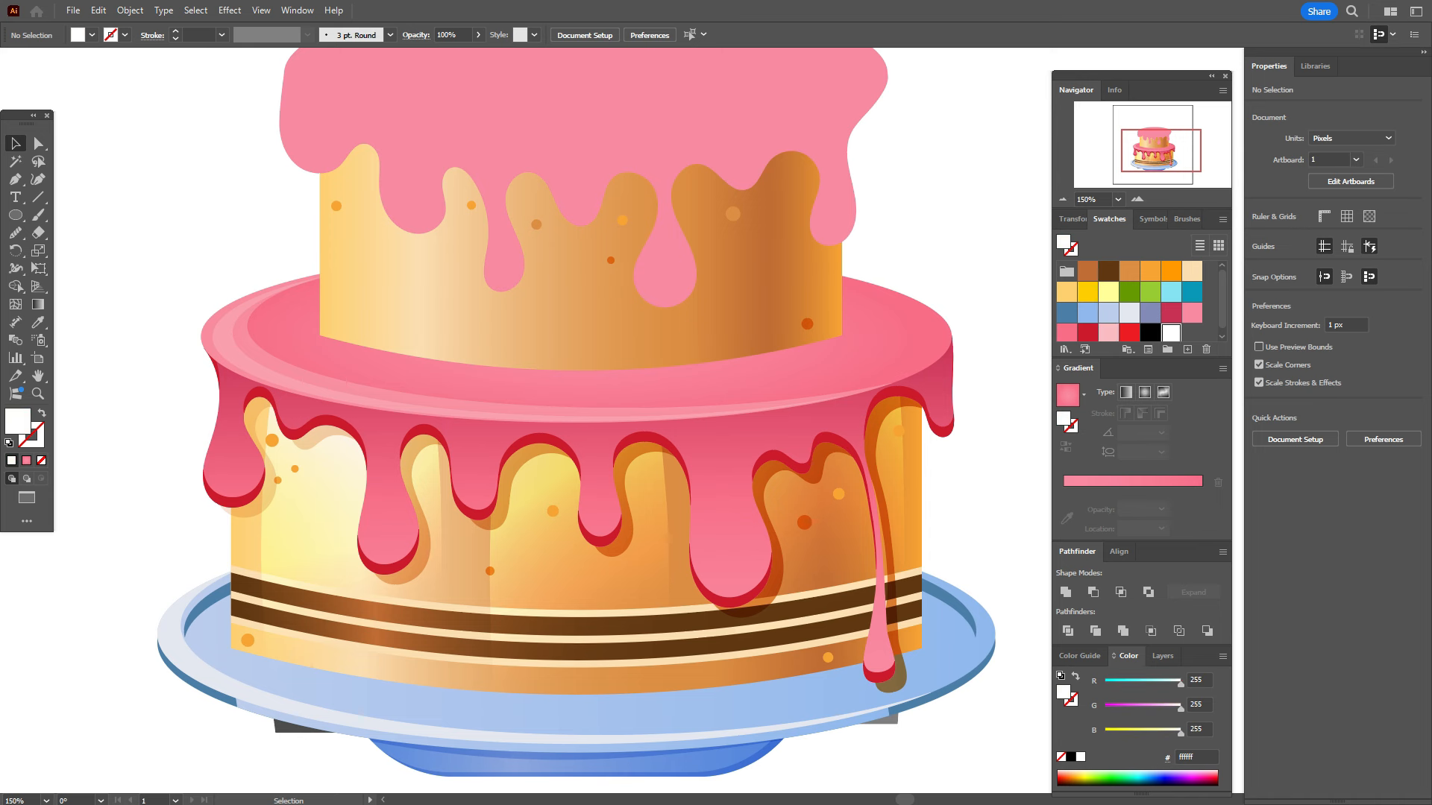
key(p)
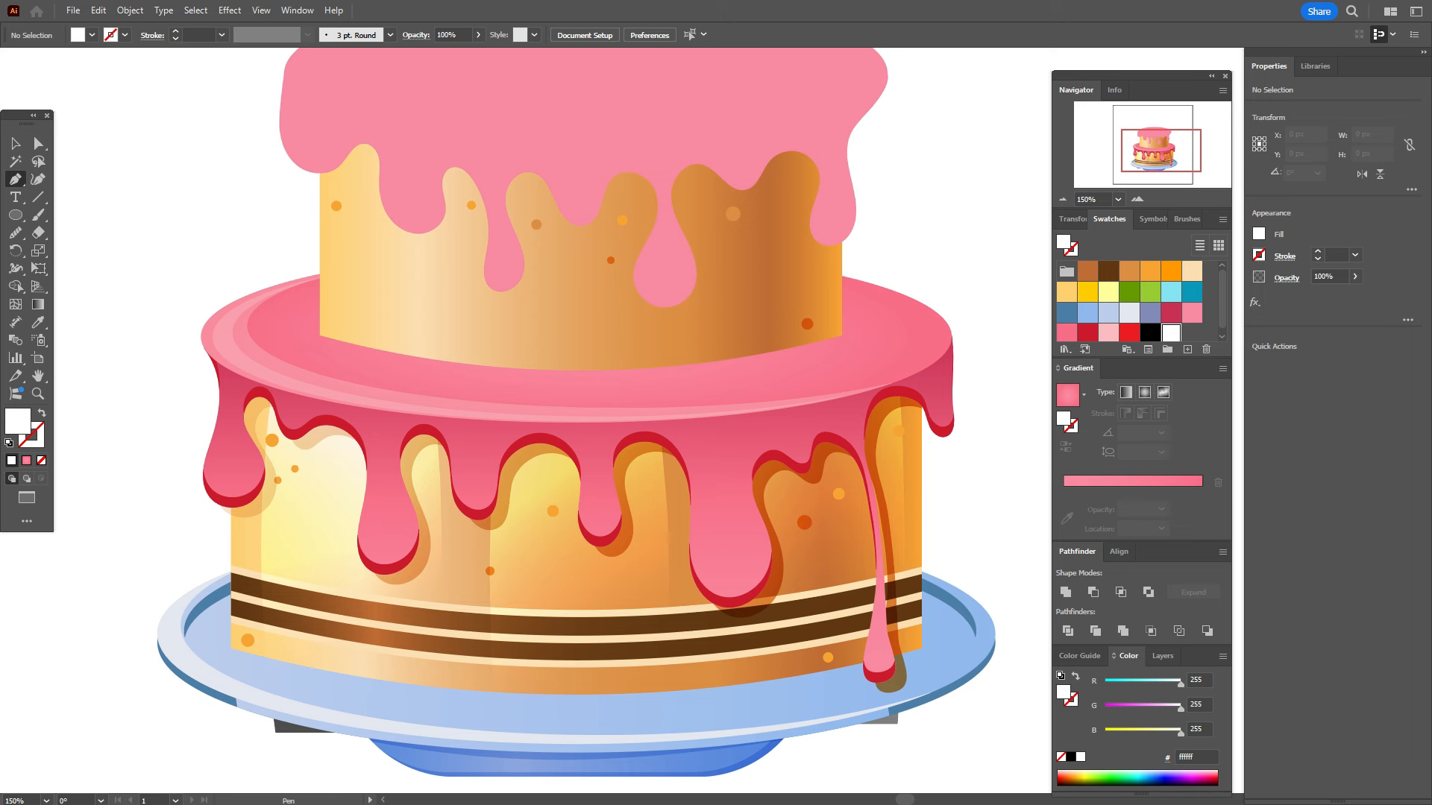
click(232, 307)
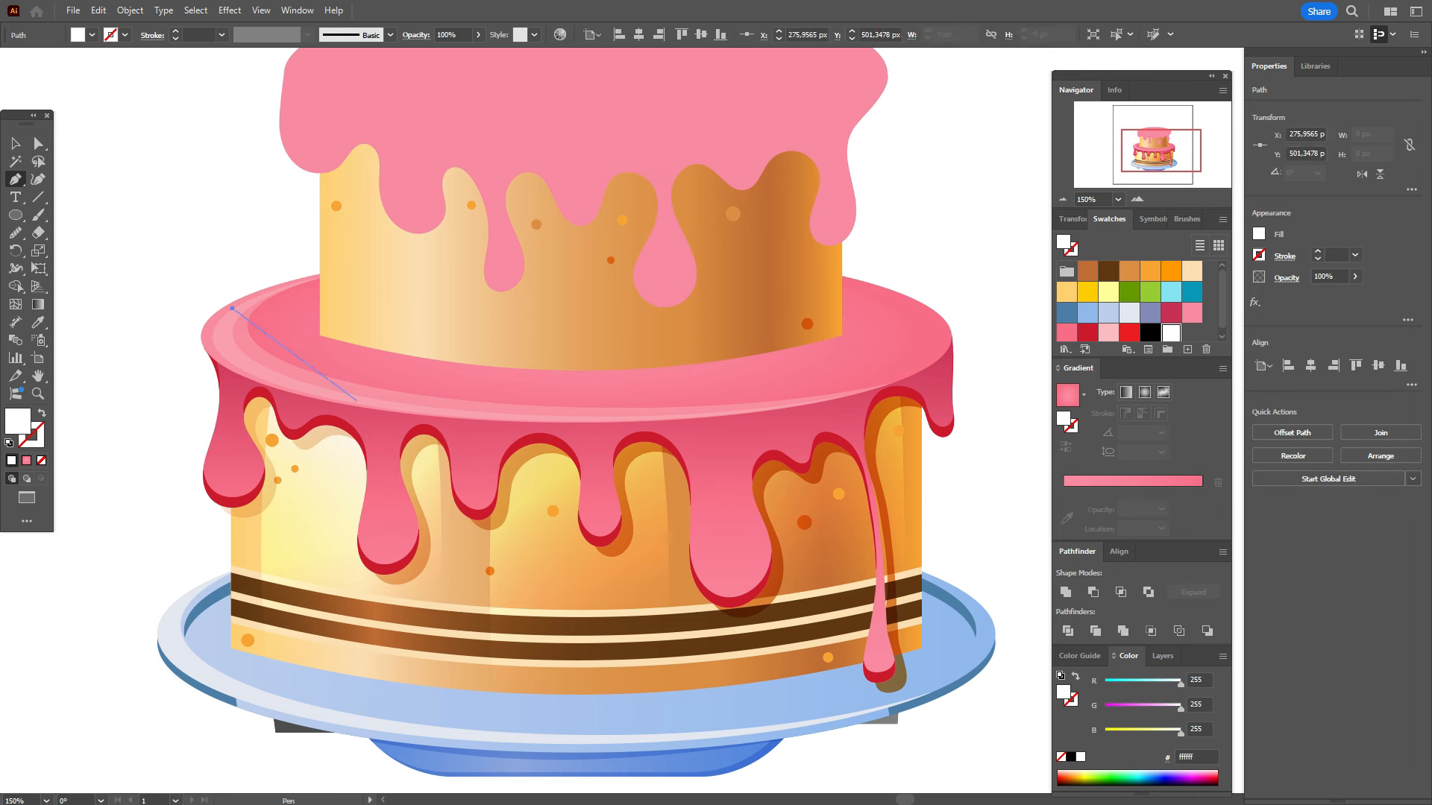
drag(390, 406, 571, 434)
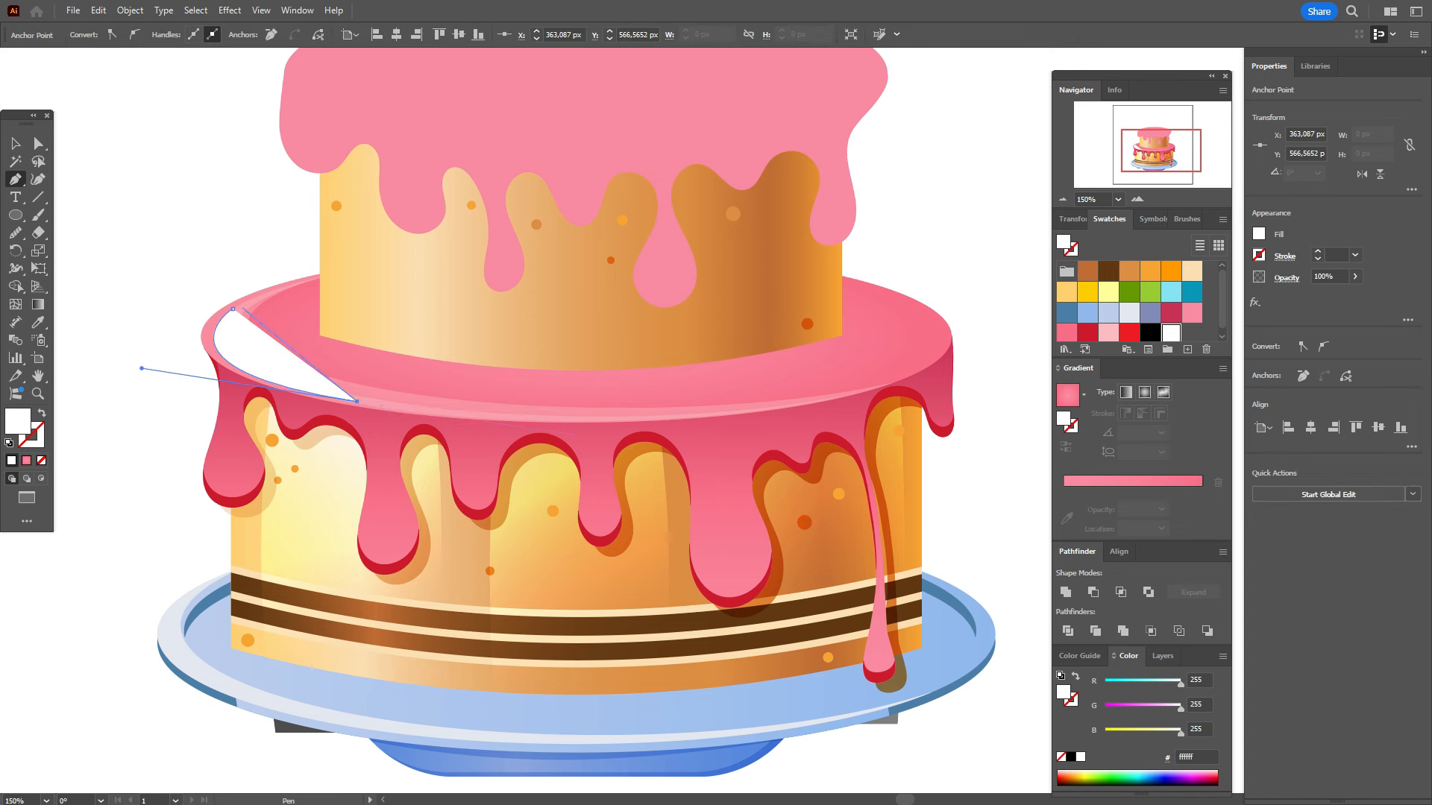
drag(232, 309, 276, 252)
drag(189, 364, 185, 371)
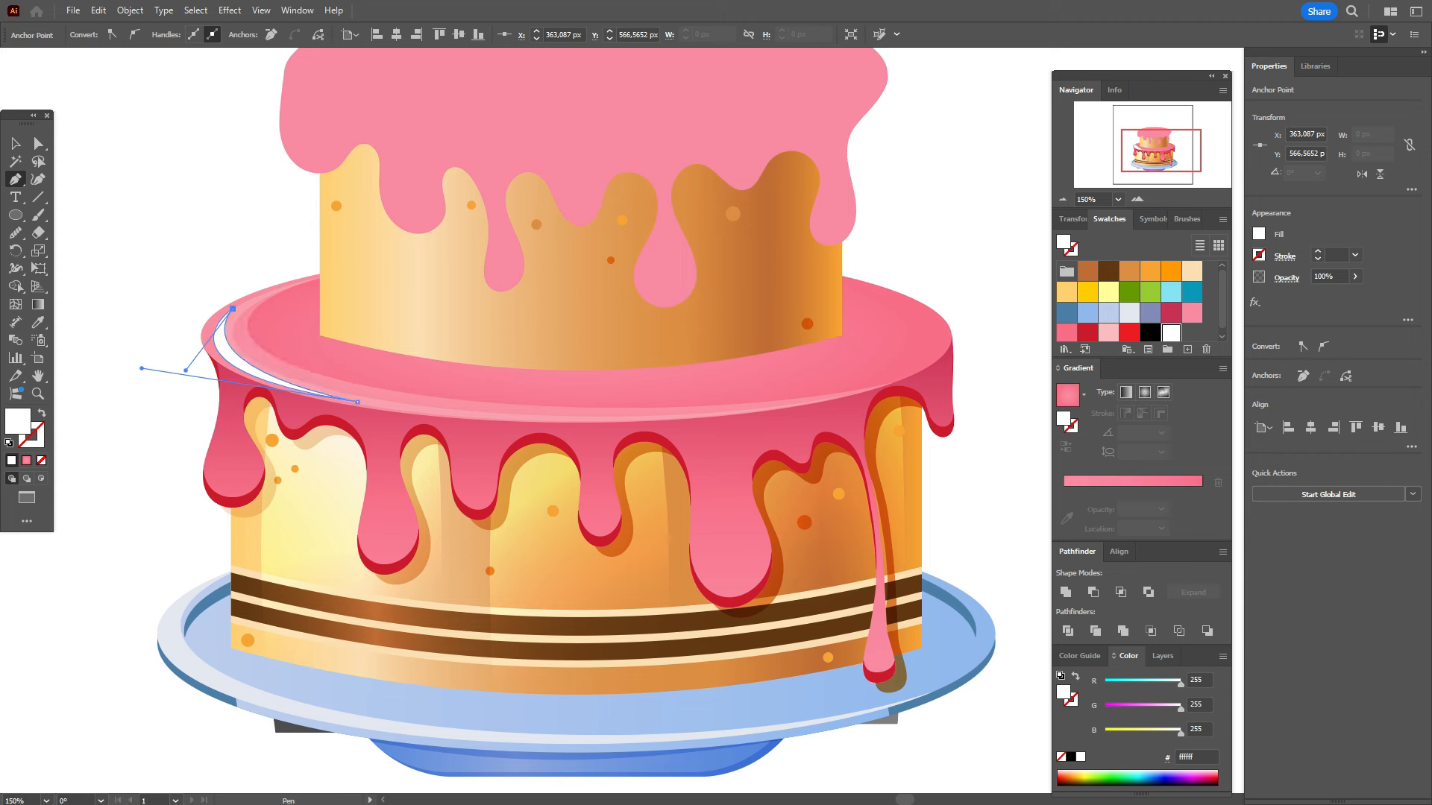
key(v)
key(ctrl+shift+a)
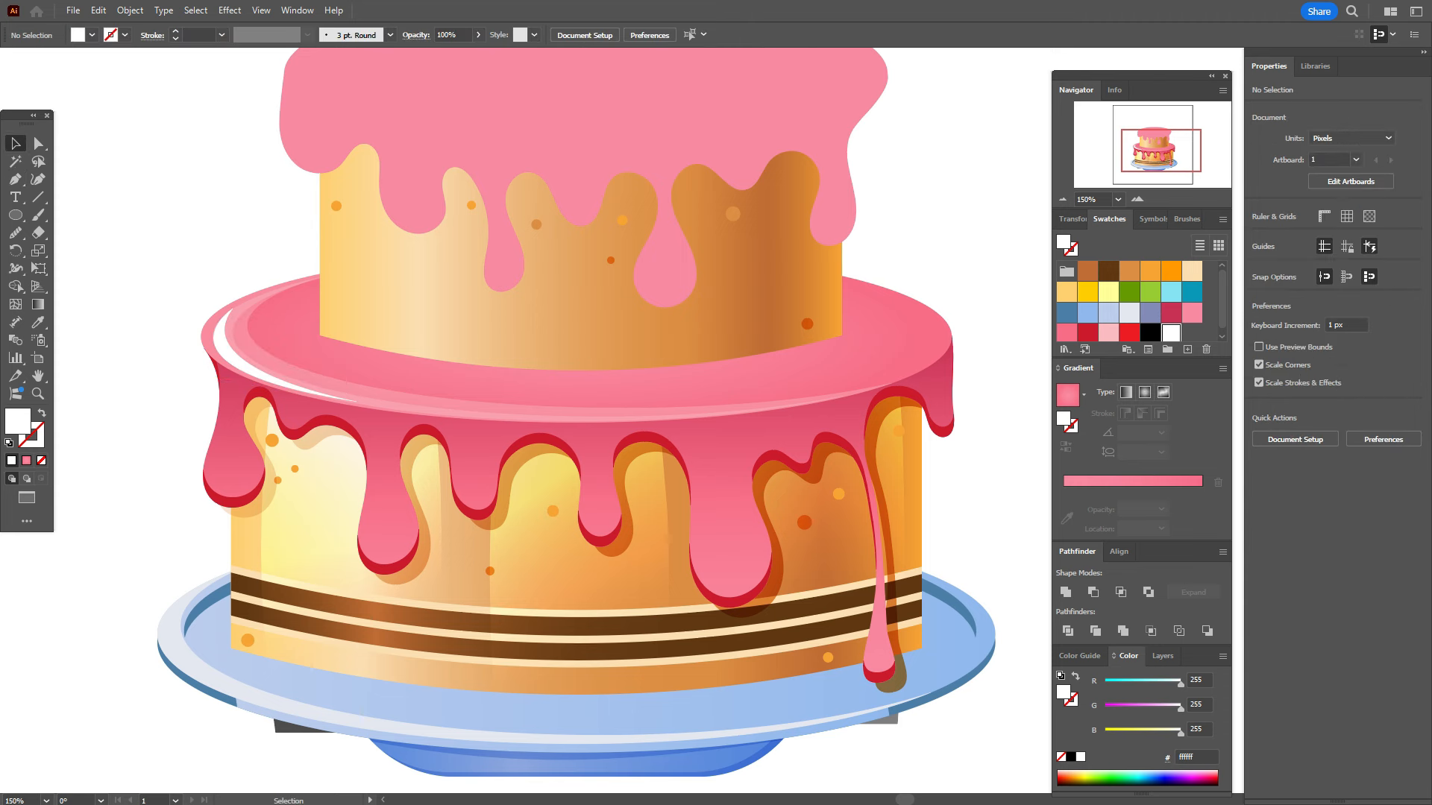
Step: Select the thin light pink highlight group on the lower tier's icing and activate the Pen tool
click(228, 332)
click(15, 179)
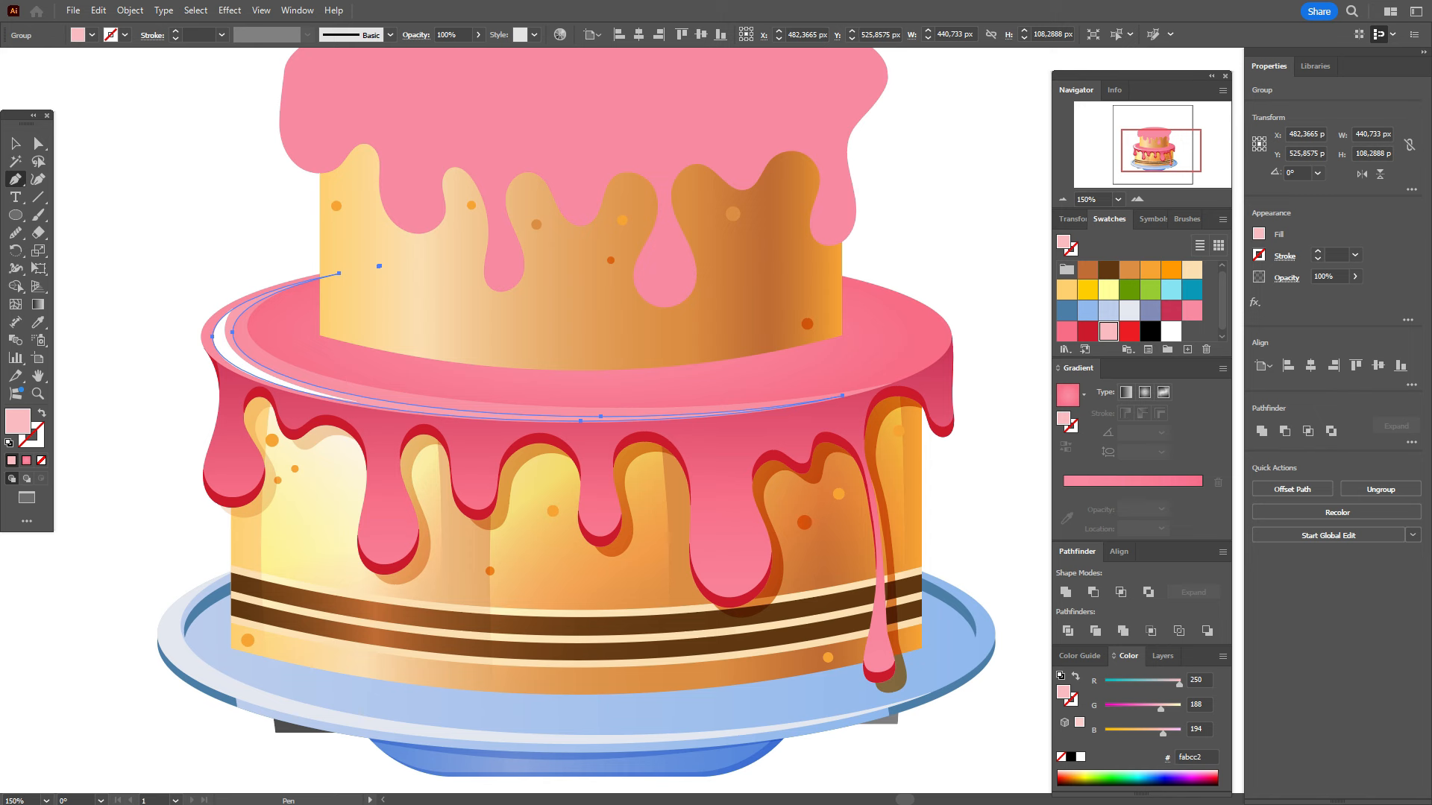
Step: Draw a thin light-pink crescent highlight, about 54 × 43 px, along the right rim of the lower tier's icing top
click(865, 288)
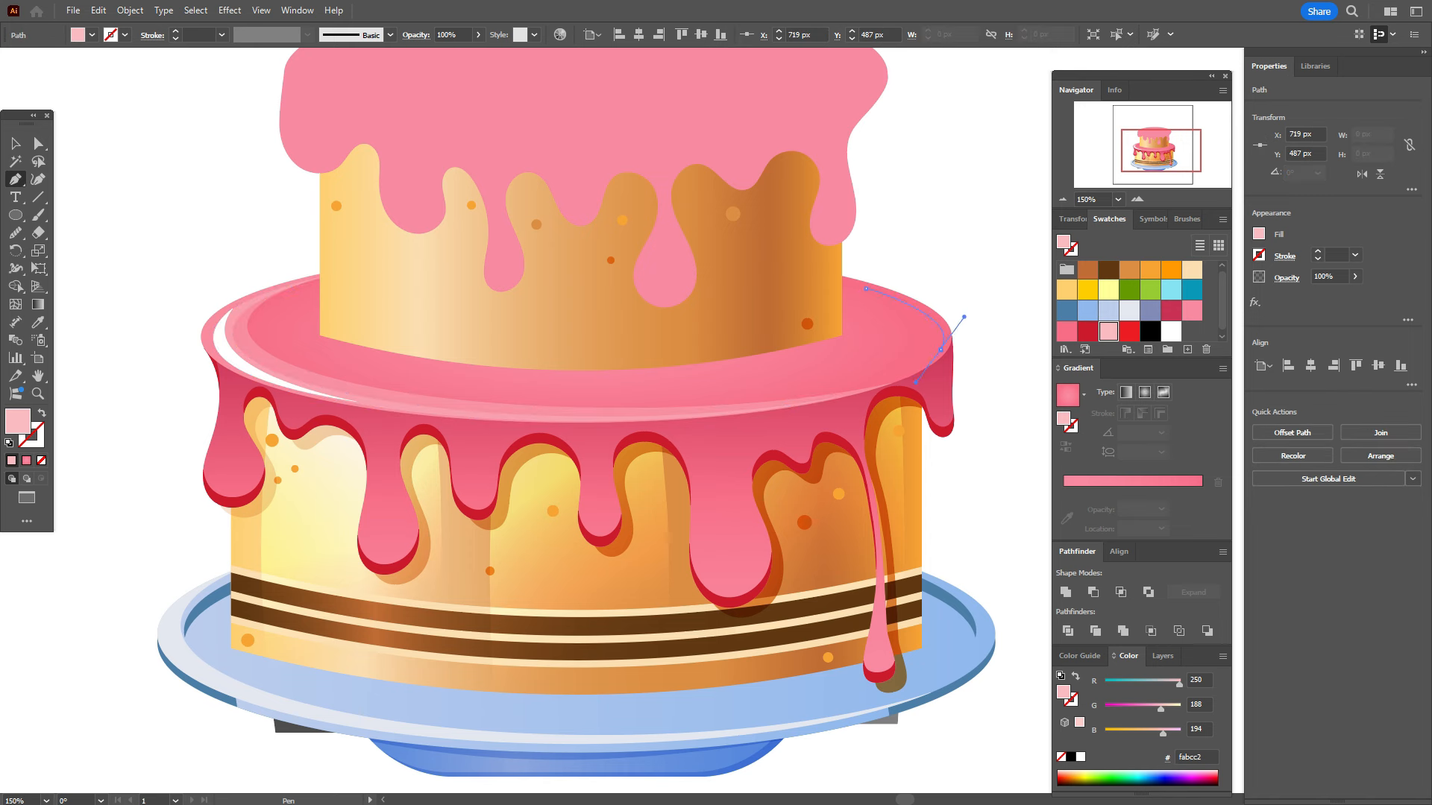
drag(940, 349, 917, 388)
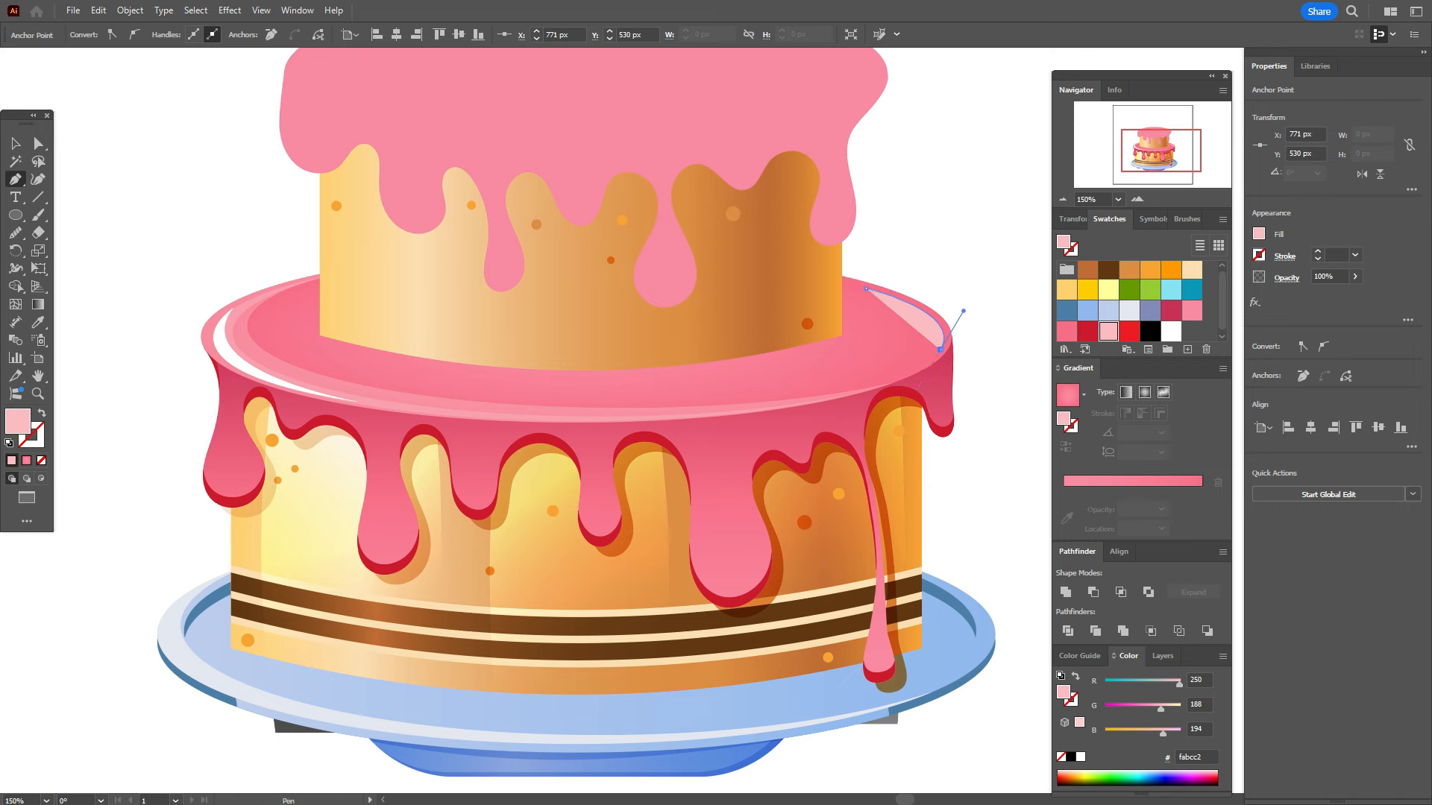
drag(903, 296, 933, 314)
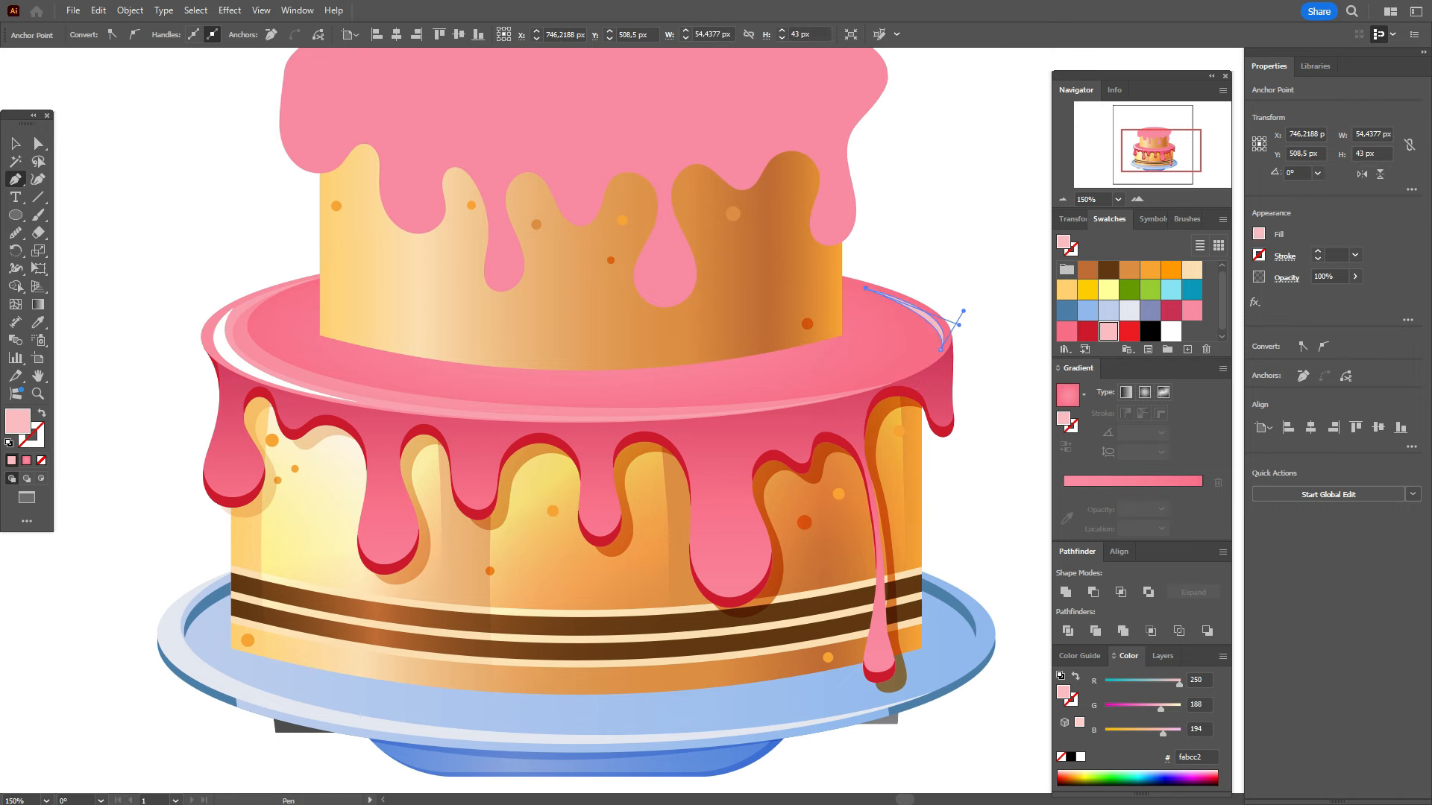
Step: Send the selected icing-top ellipse backward in the stacking order and move it 3 px down
key(ctrl+plus)
key(ctrl+plus)
key(ctrl+plus)
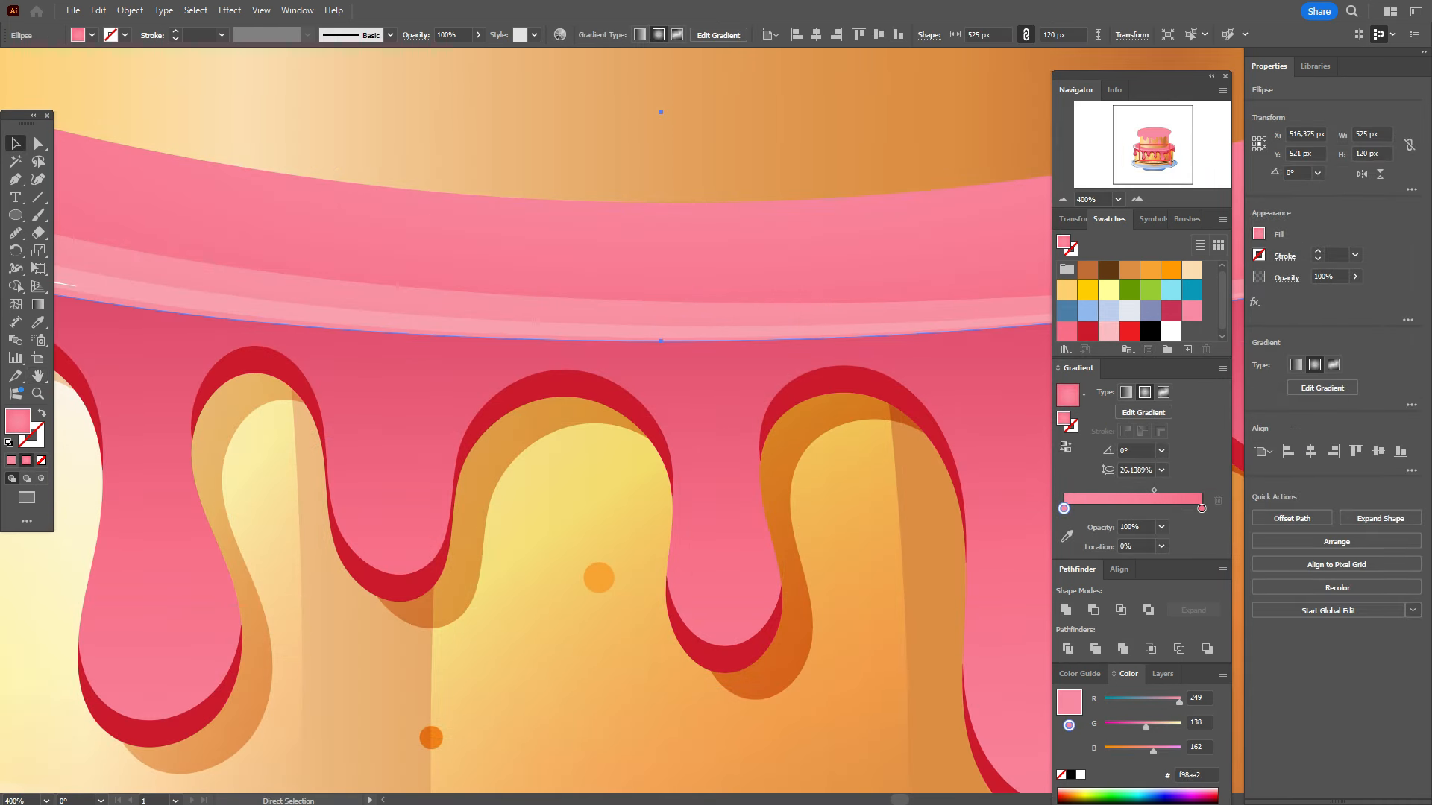
right_click(358, 250)
mouse_move(417, 670)
click(584, 703)
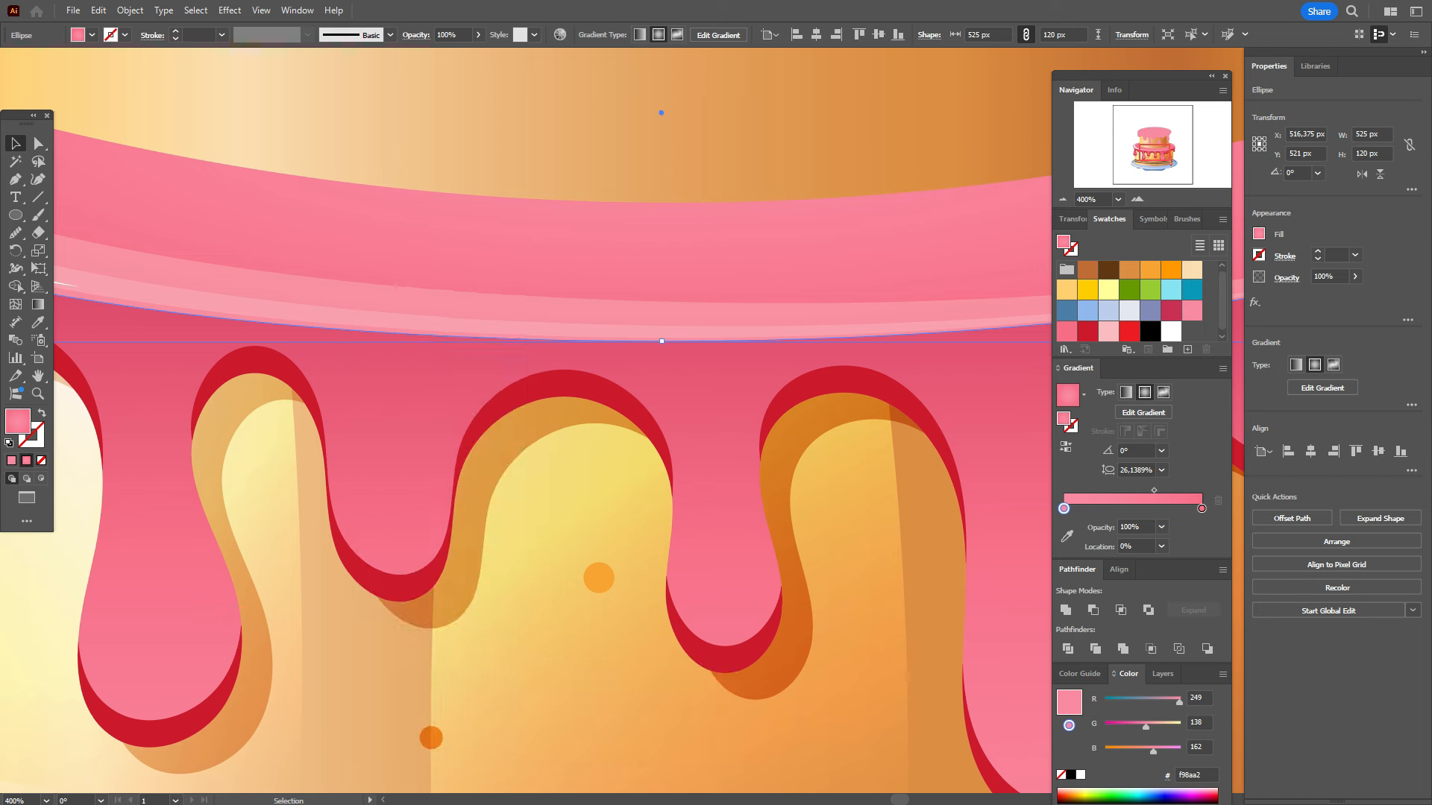
key(Down)
key(Down)
key(Down)
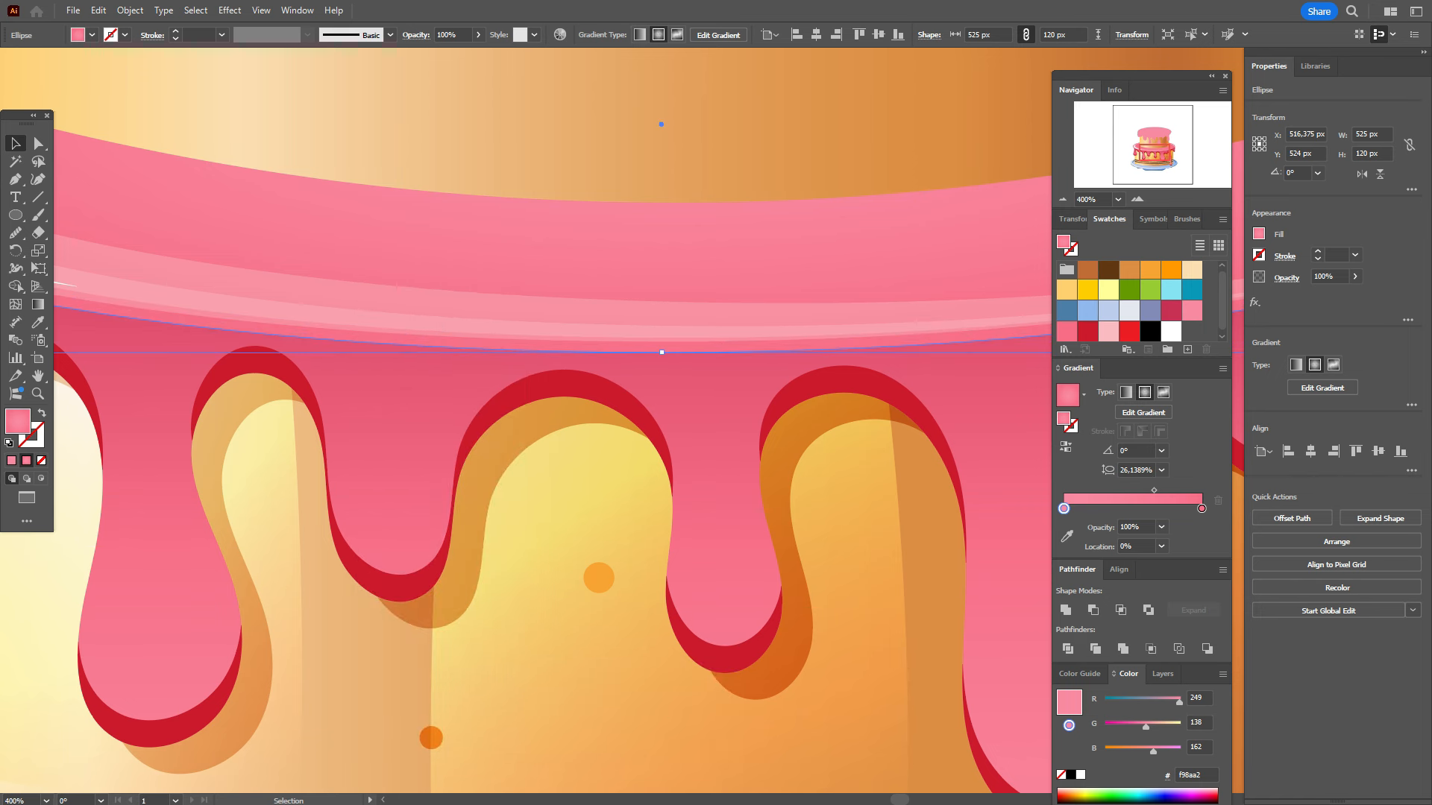
Step: Set the offset ellipse's blending mode to Multiply and its opacity to 50%
click(1286, 276)
click(1170, 305)
click(1167, 357)
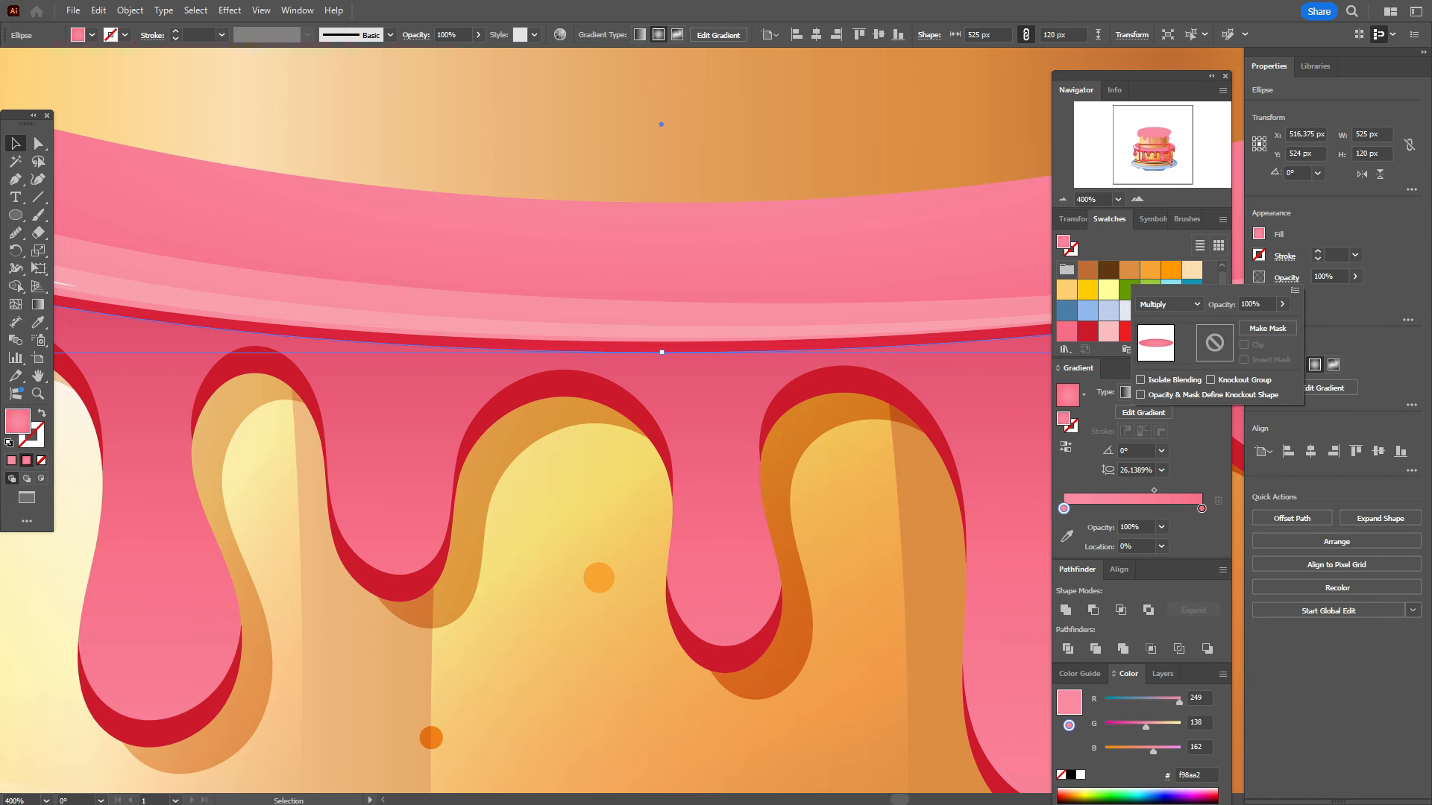
key(Escape)
click(1329, 276)
text(50)
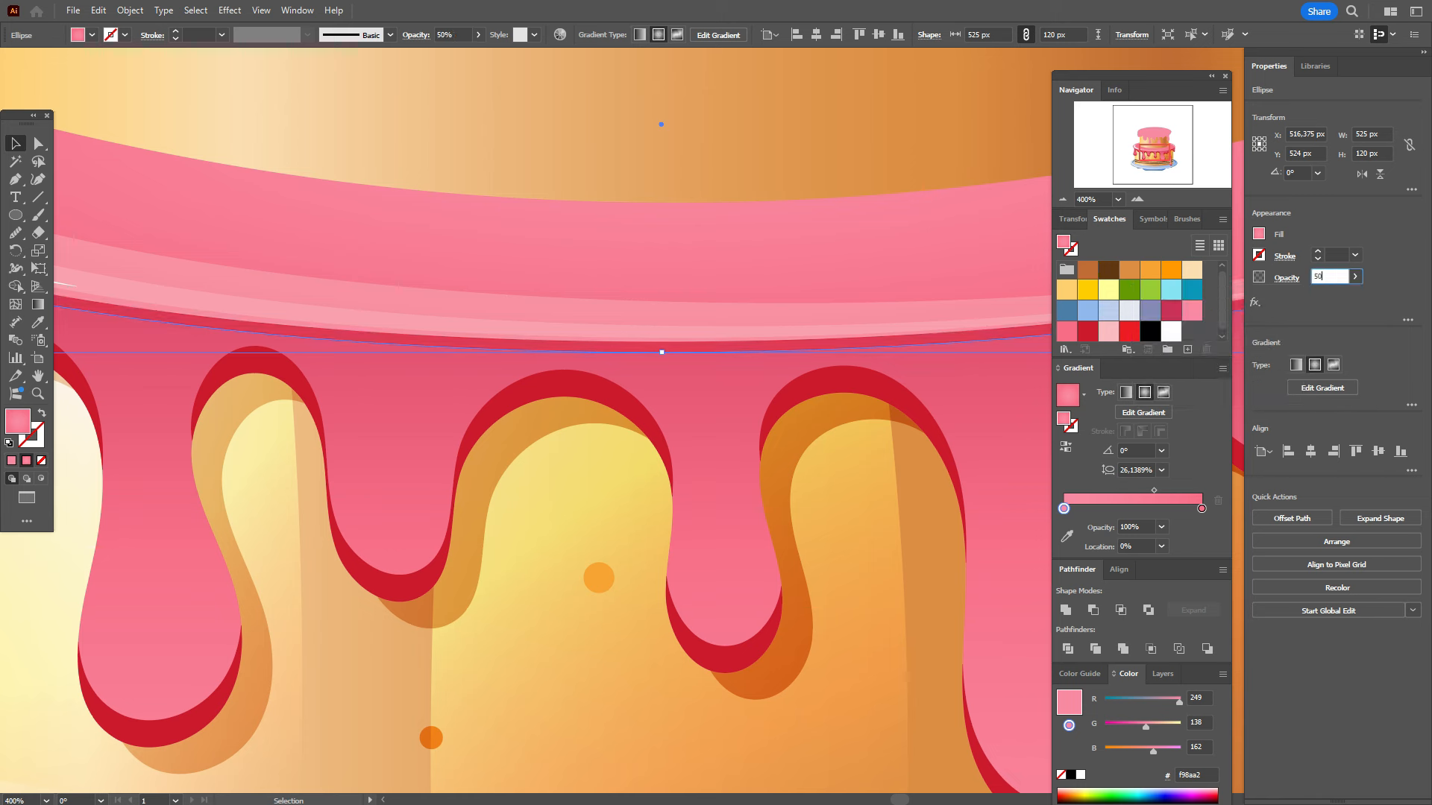
Step: Trim the Multiply ellipse against the dripping icing with Shape Builder, removing the region above the drip shape's upper edge, and deselect
click(38, 375)
drag(358, 373, 918, 426)
click(15, 143)
click(150, 224)
click(313, 447)
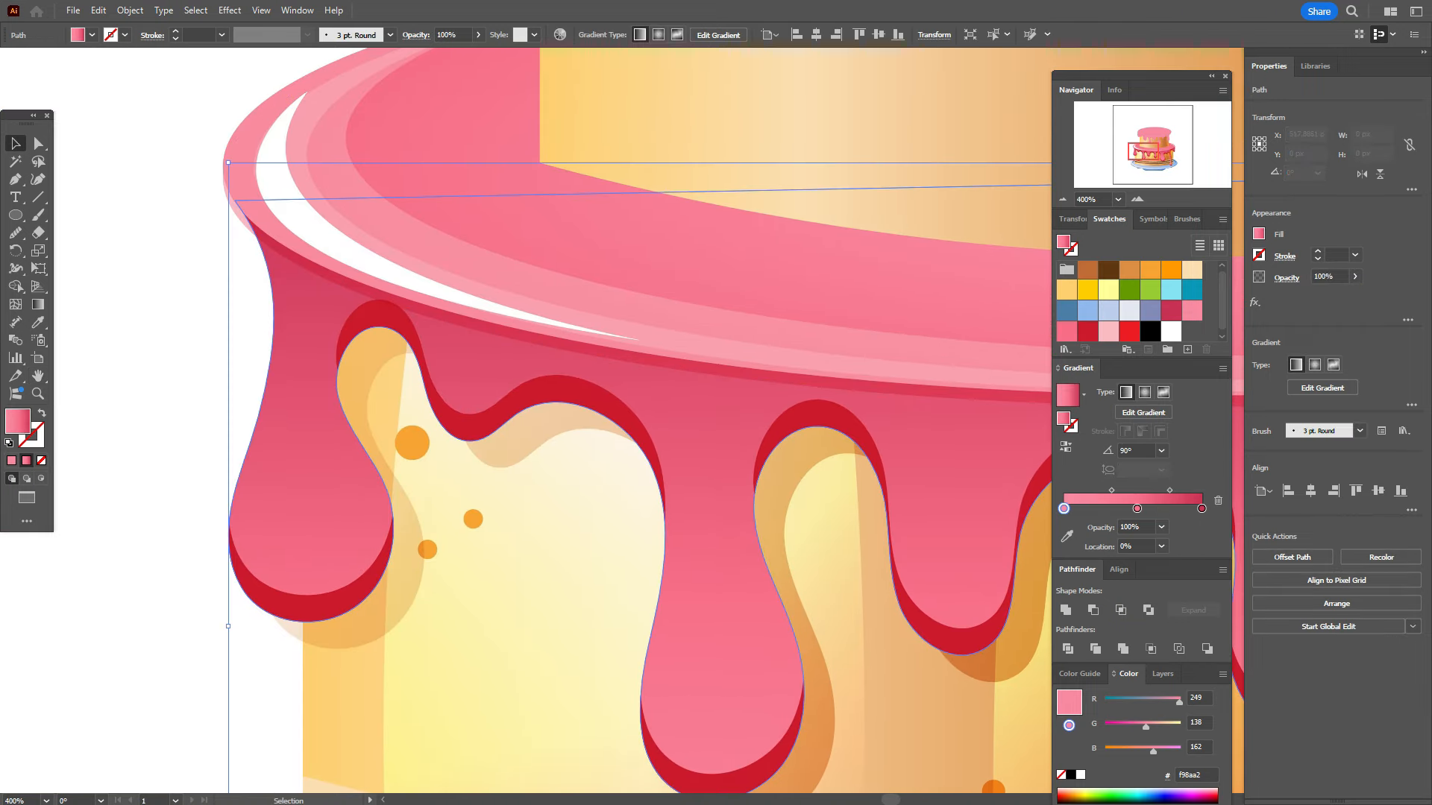
shift+click(336, 277)
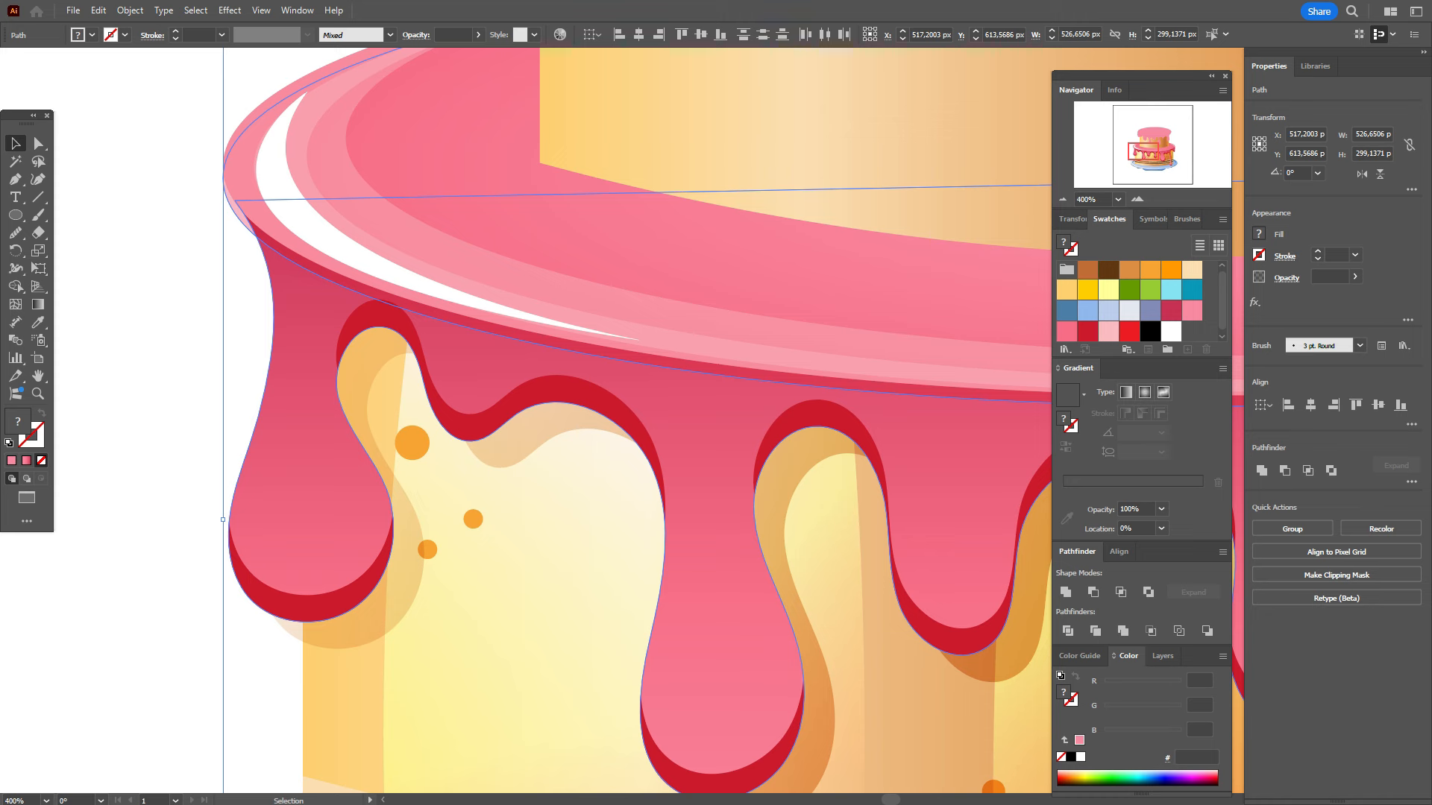
click(15, 287)
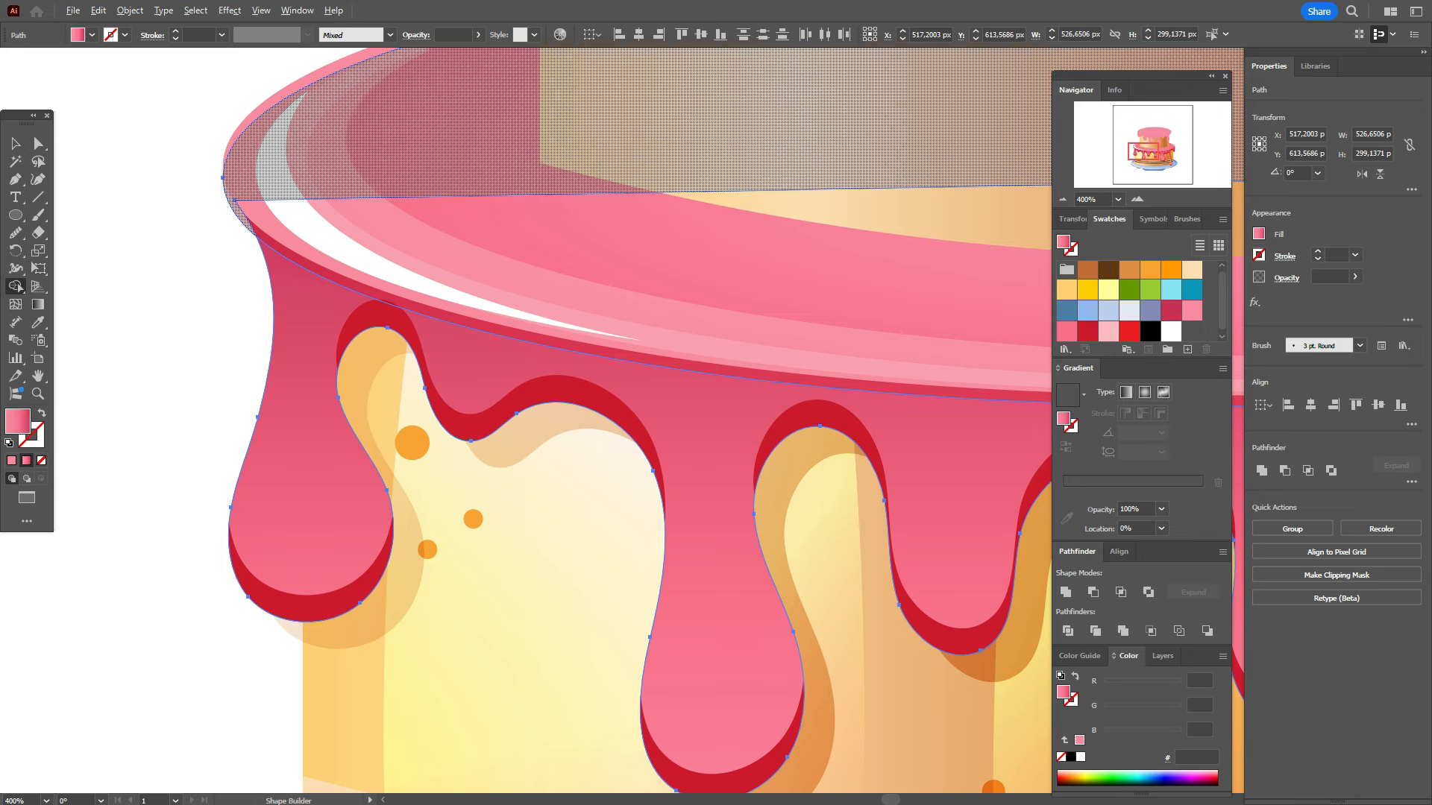
alt+click(447, 123)
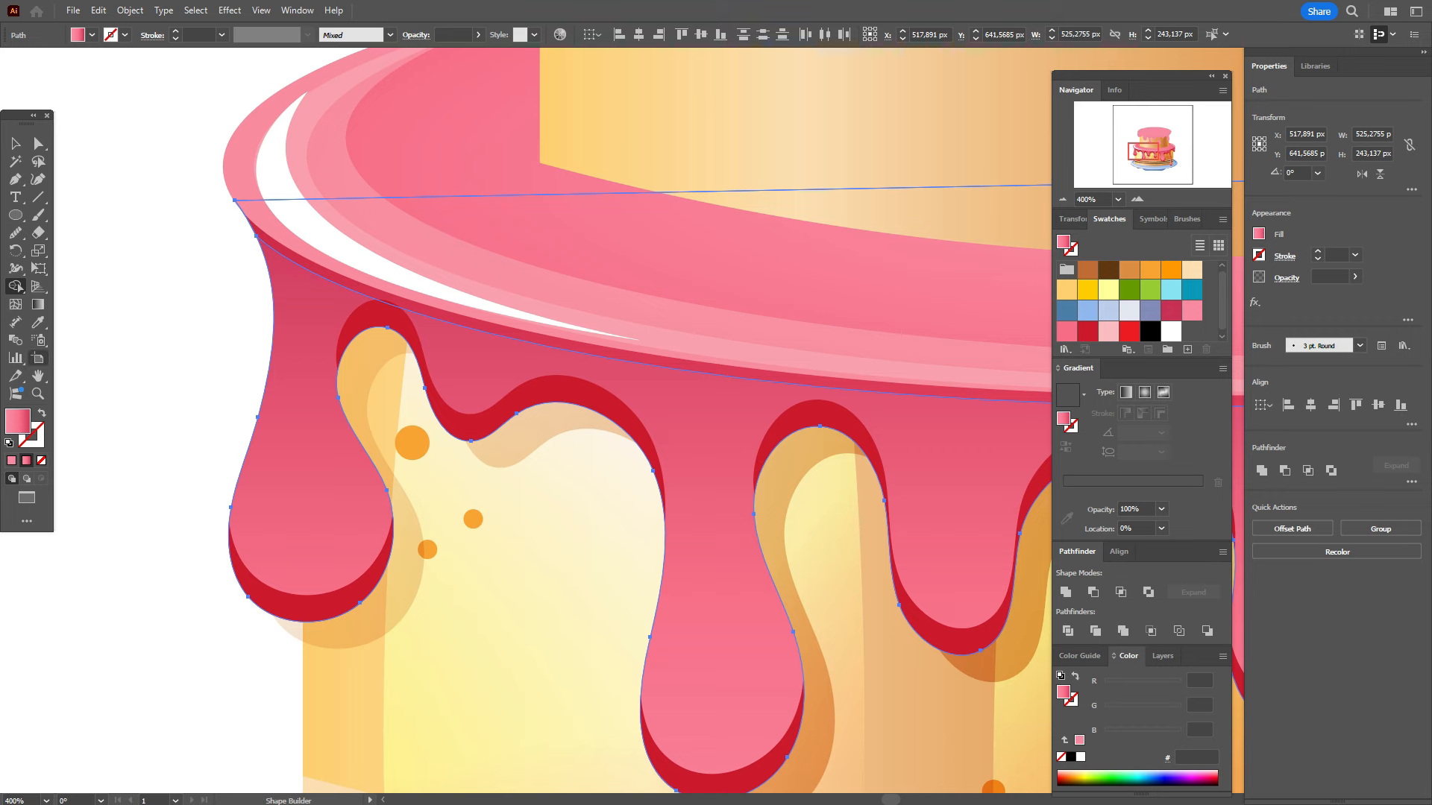
click(38, 375)
drag(1037, 373, 3, 393)
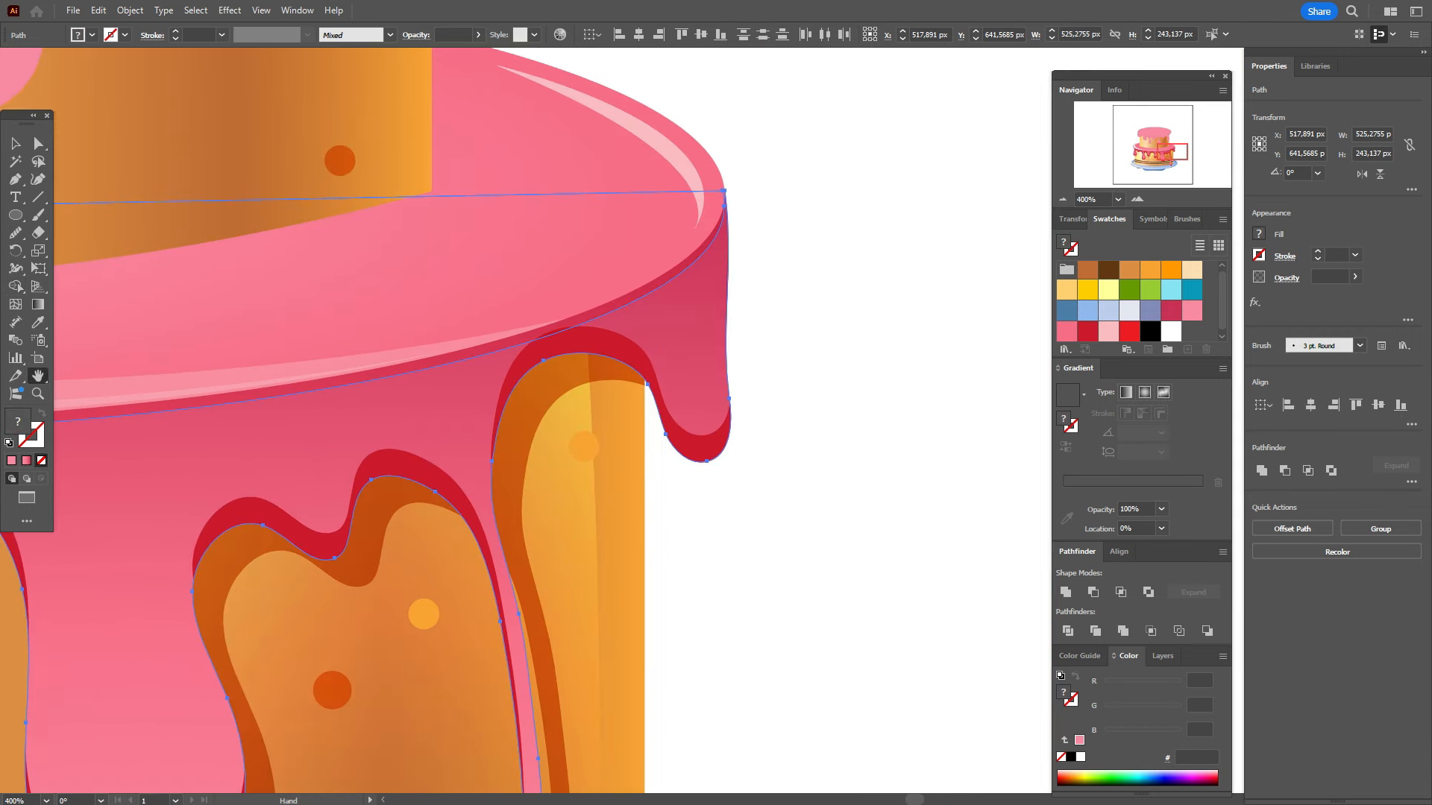
drag(224, 388, 704, 353)
drag(22, 403, 1038, 383)
key(v)
key(ctrl+shift+a)
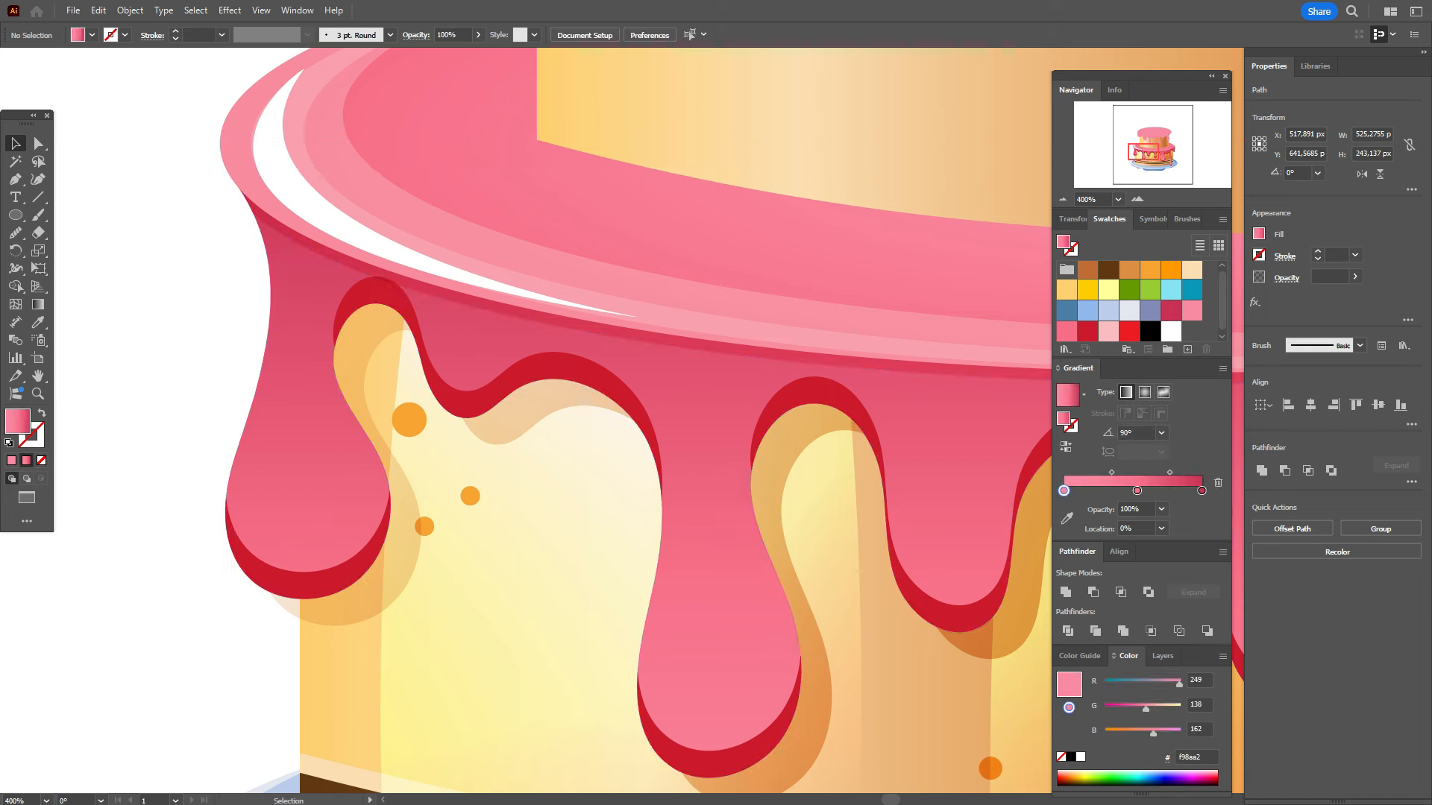
Step: Draw a small curved highlight, about 22 × 12 px, with the light-pink swatch below the rim at the leftmost drip
click(1108, 331)
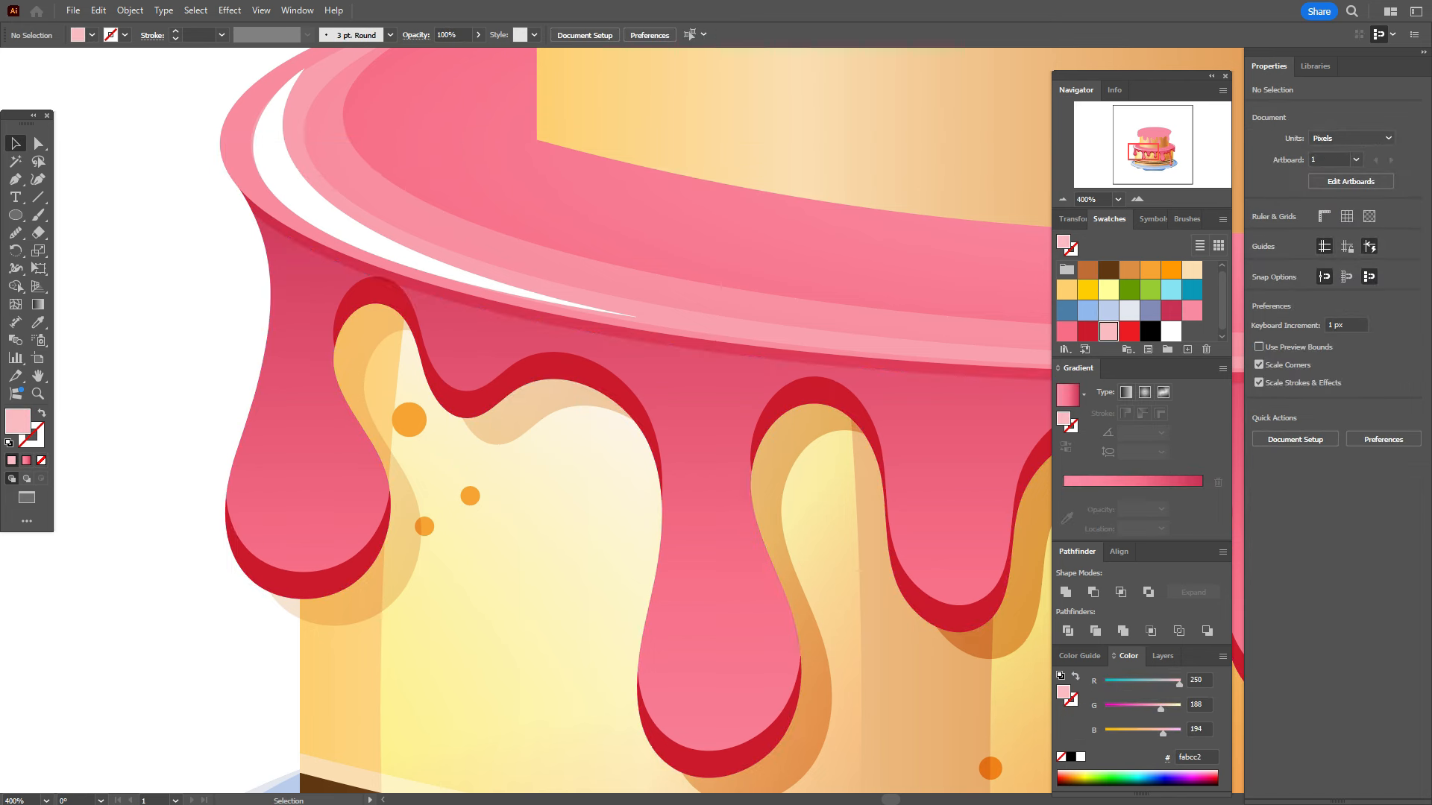
click(37, 394)
click(441, 434)
click(497, 452)
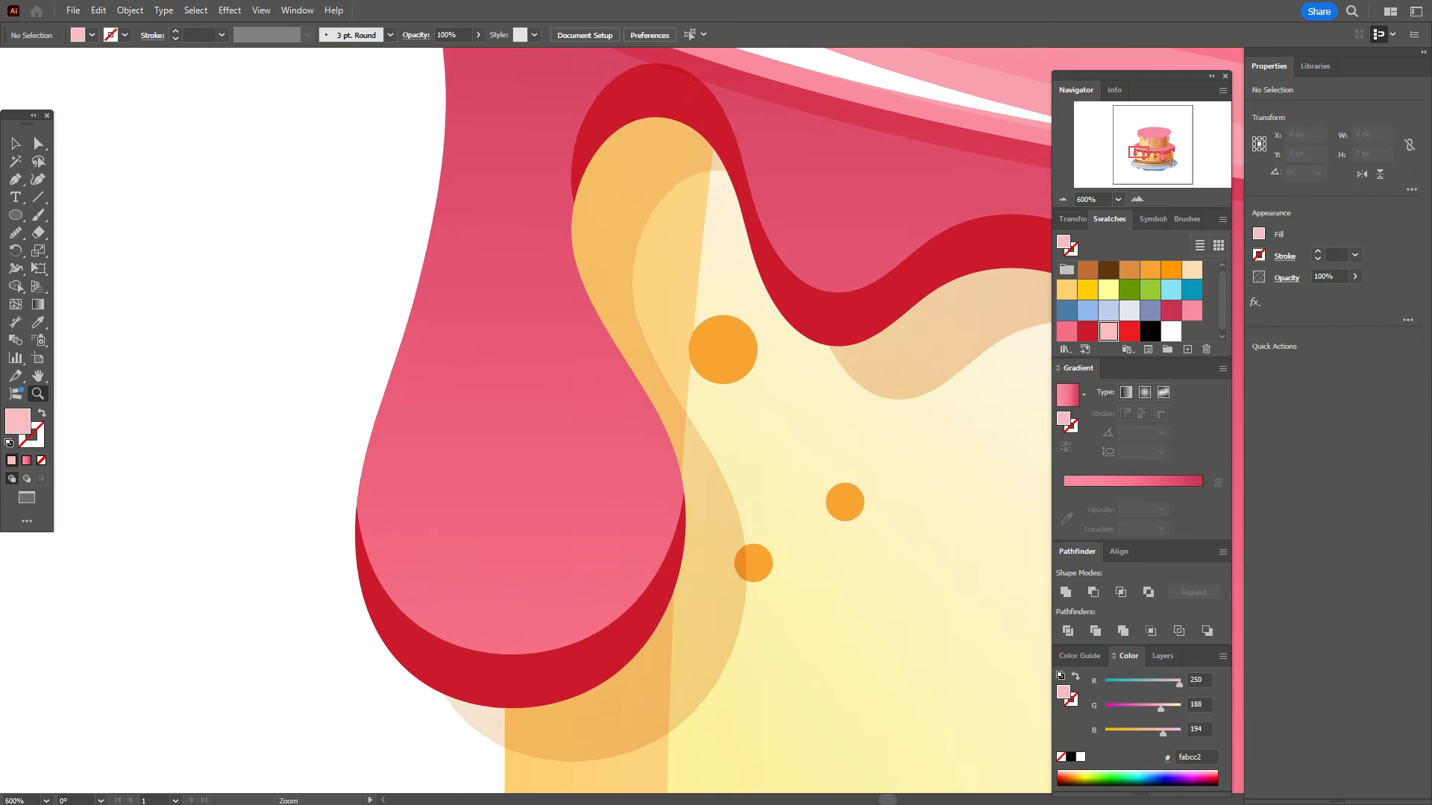
key(space)
drag(498, 453, 268, 574)
key(p)
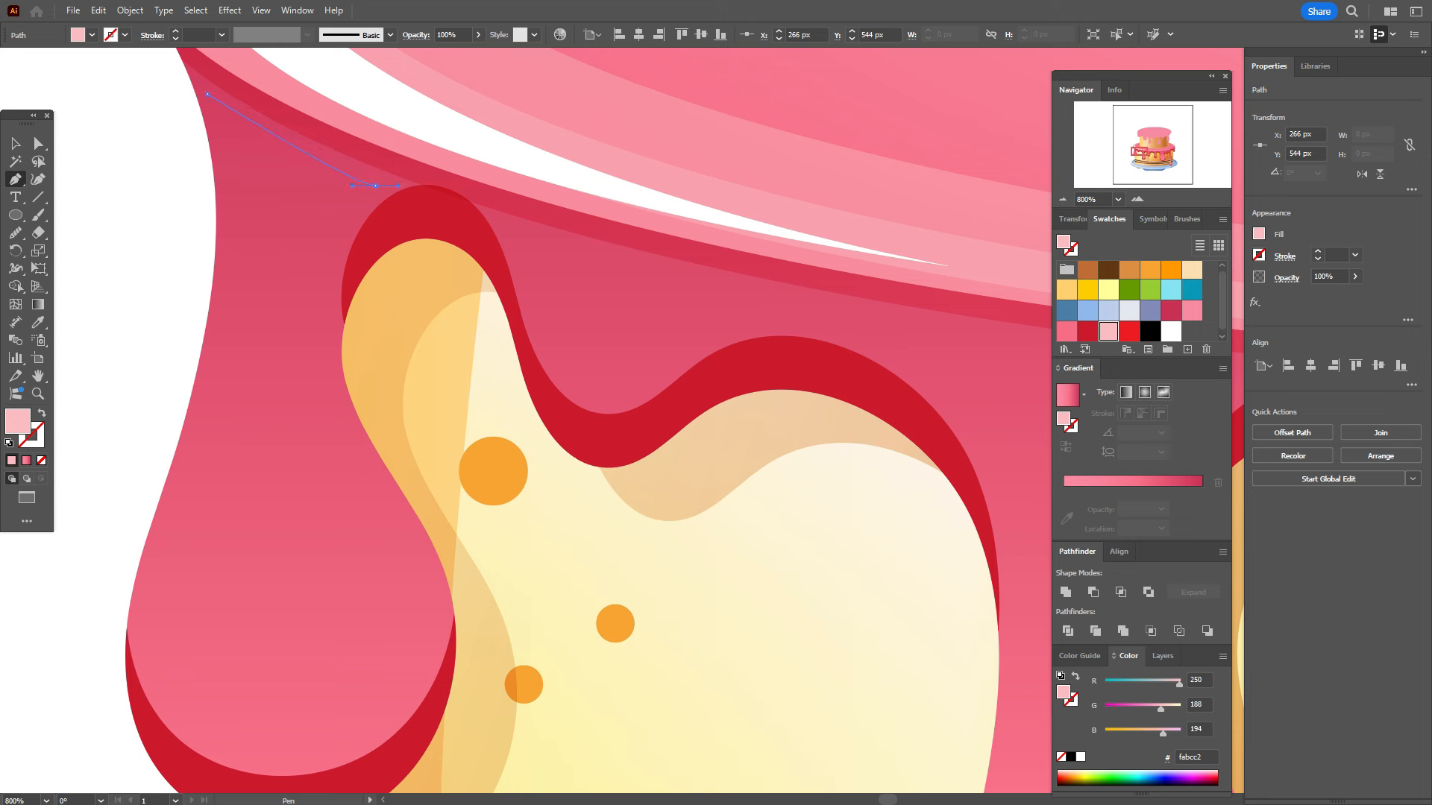
drag(460, 201, 459, 201)
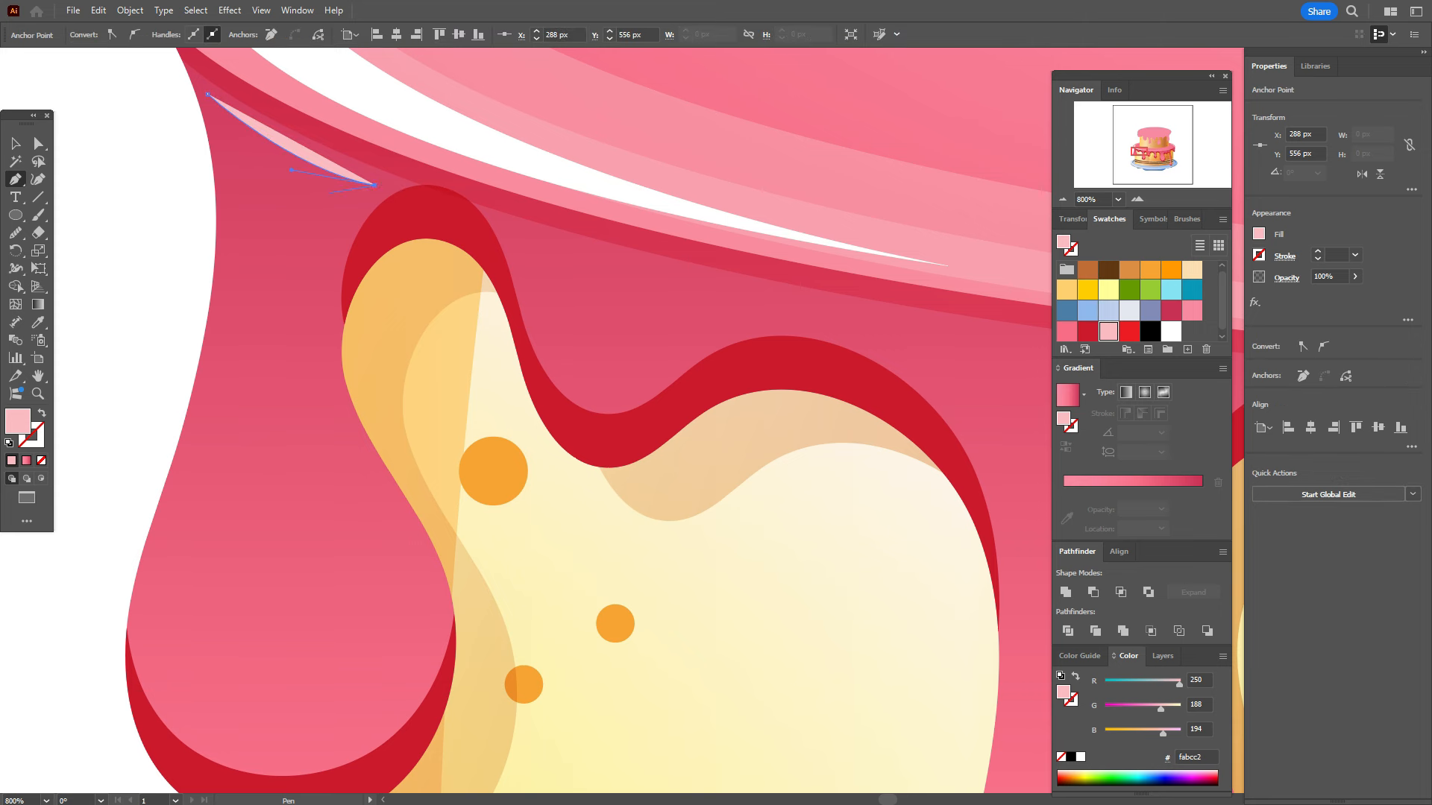
scroll(582, 417, up, 5)
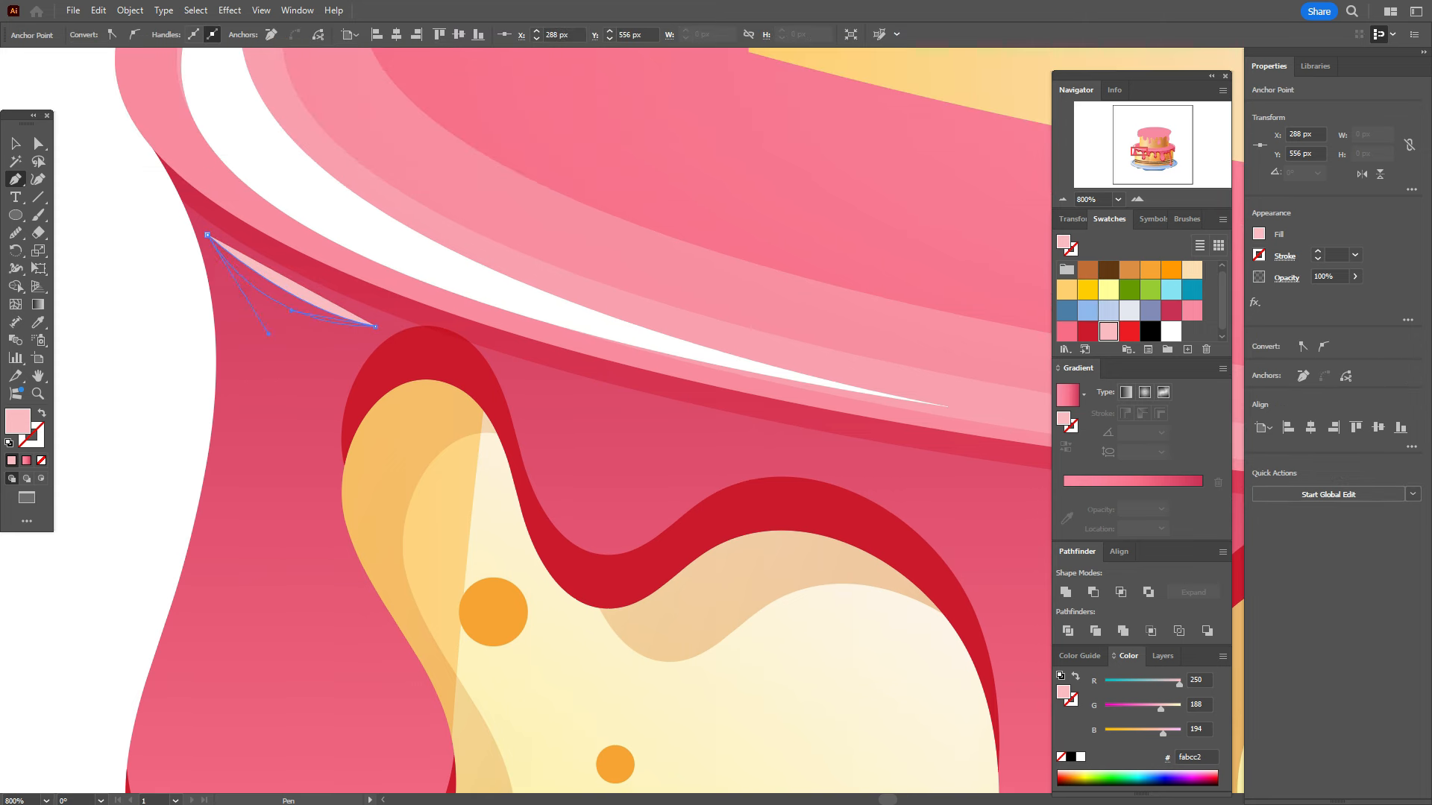
drag(292, 326, 283, 327)
Step: Draw a curved light-pink highlight down the left side and around the lower end of the leftmost drip
scroll(581, 417, down, 8)
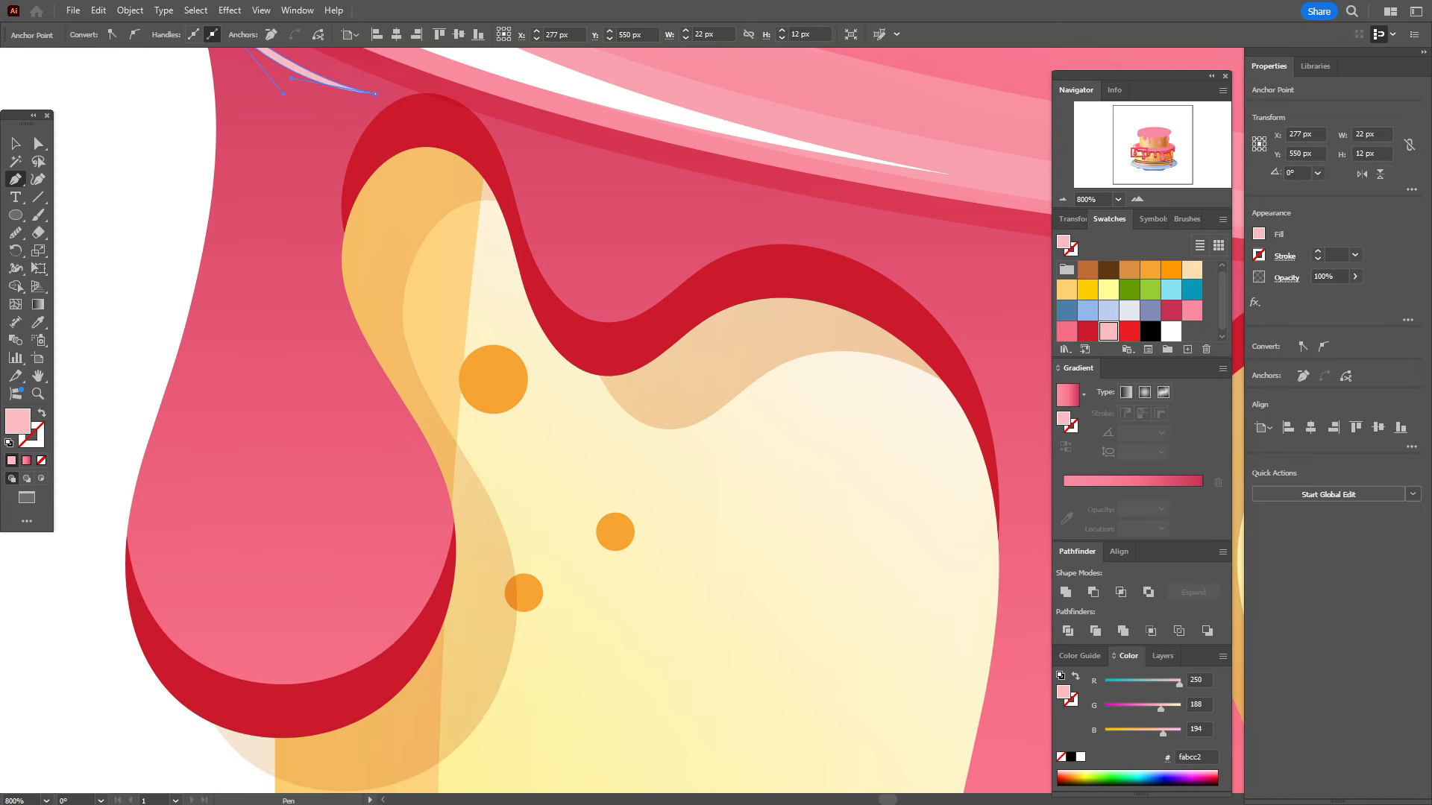
click(229, 253)
drag(199, 619, 201, 620)
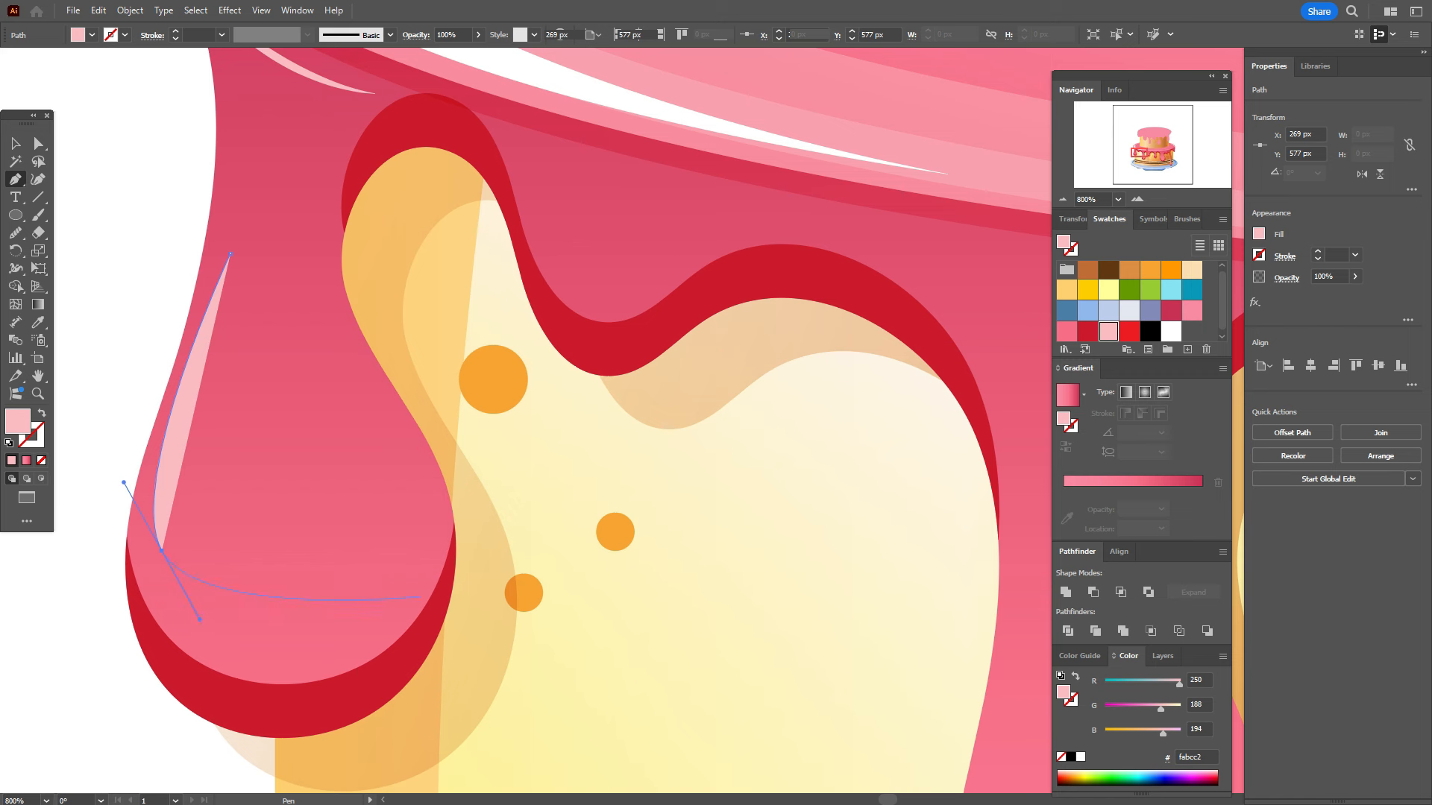
drag(414, 580, 543, 437)
click(413, 582)
drag(176, 513, 131, 300)
click(177, 513)
drag(230, 254, 268, 178)
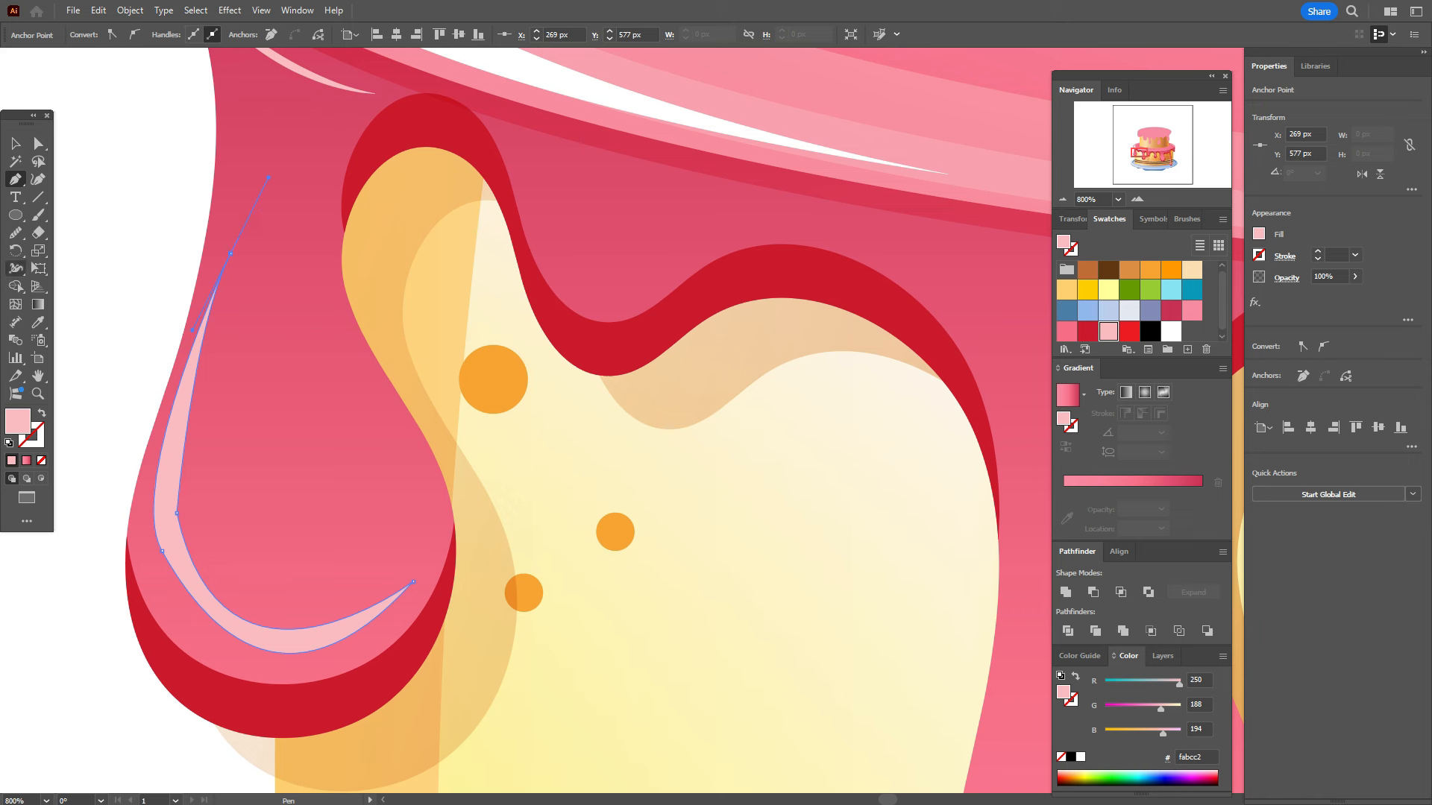
Step: Smooth the leftmost drip's long highlight to about 34 × 51 px and deselect it
click(16, 232)
drag(217, 291, 216, 592)
mouse_move(201, 313)
mouse_down()
mouse_move(246, 641)
mouse_move(387, 607)
mouse_up()
key(v)
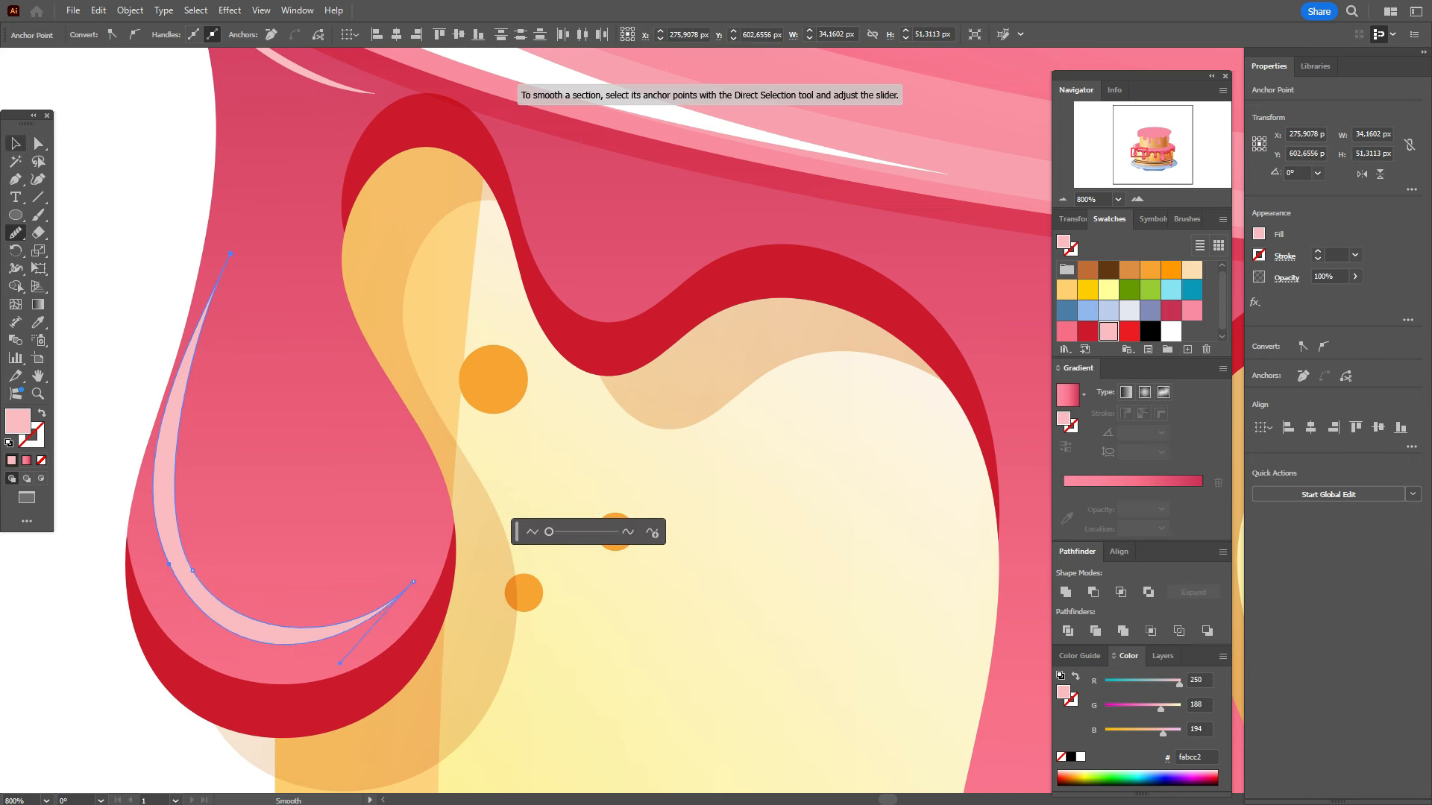
key(ctrl+shift+a)
Step: Draw a thin light-pink highlight along the shallow dip between the first and second long drips
click(38, 376)
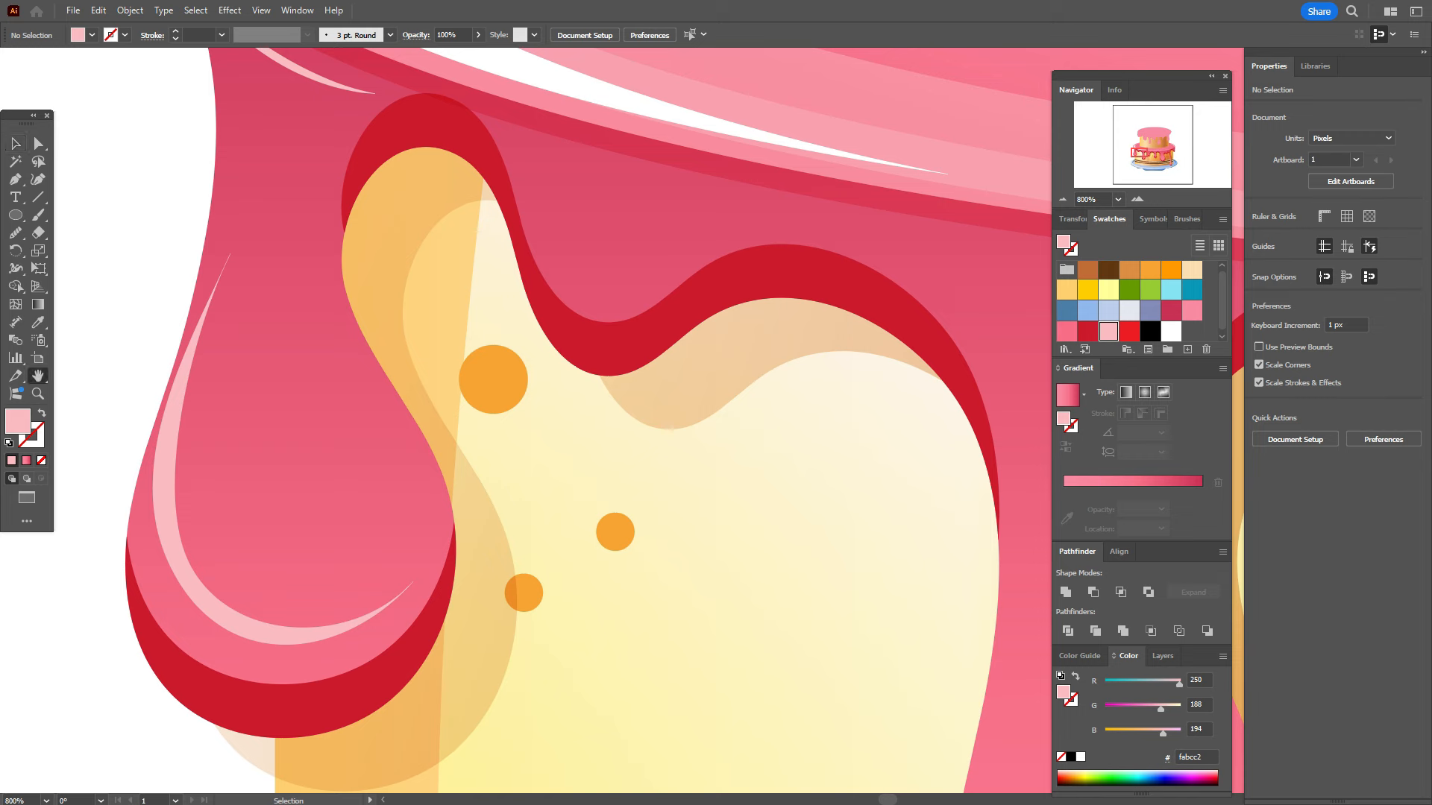
drag(715, 336, 402, 463)
click(15, 179)
drag(198, 274, 231, 384)
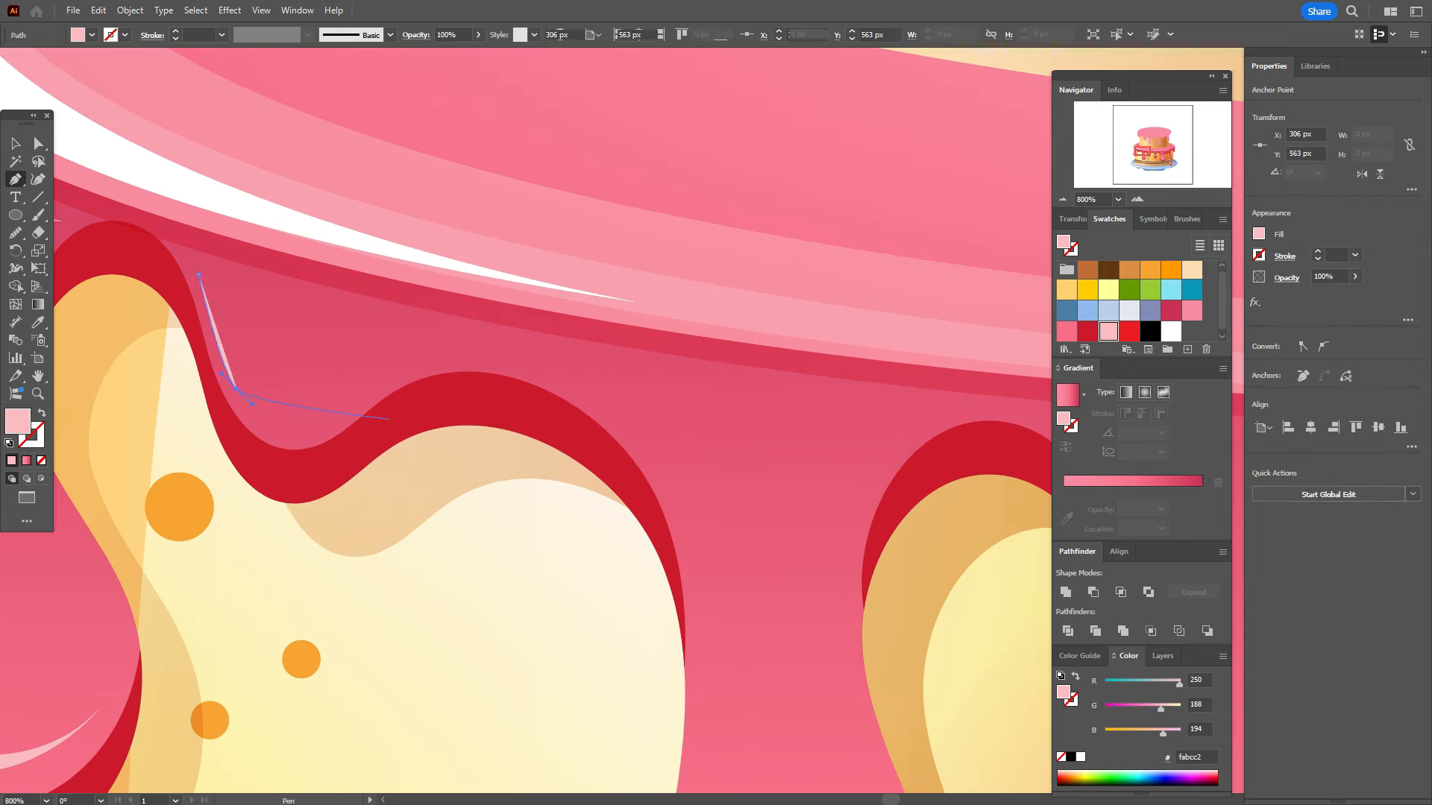
drag(373, 396, 471, 316)
click(373, 397)
drag(252, 373, 223, 328)
click(198, 274)
click(15, 232)
Step: Trace the outer edge of a light-pink highlight down the second long drip and around its rounded end
click(38, 376)
drag(821, 596, 429, 219)
click(18, 800)
text(600)
key(Return)
drag(969, 597, 237, 242)
click(15, 179)
click(214, 88)
drag(300, 278, 294, 415)
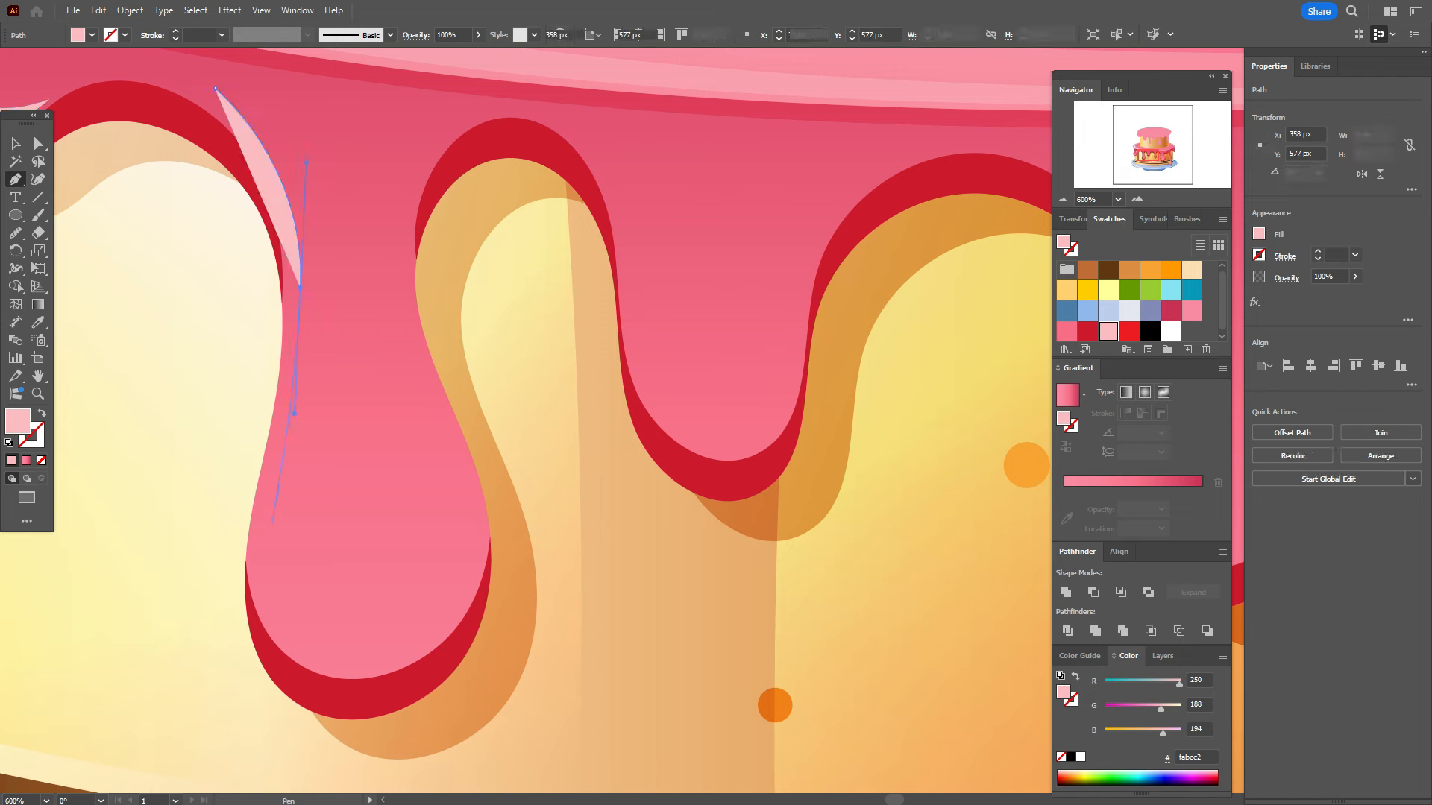
drag(264, 522, 265, 619)
drag(460, 609, 582, 505)
click(461, 609)
Step: Close the second long drip's highlight with an inner edge, smooth the shape and deselect it
drag(290, 534, 293, 359)
drag(318, 356, 346, 294)
drag(215, 88, 168, 44)
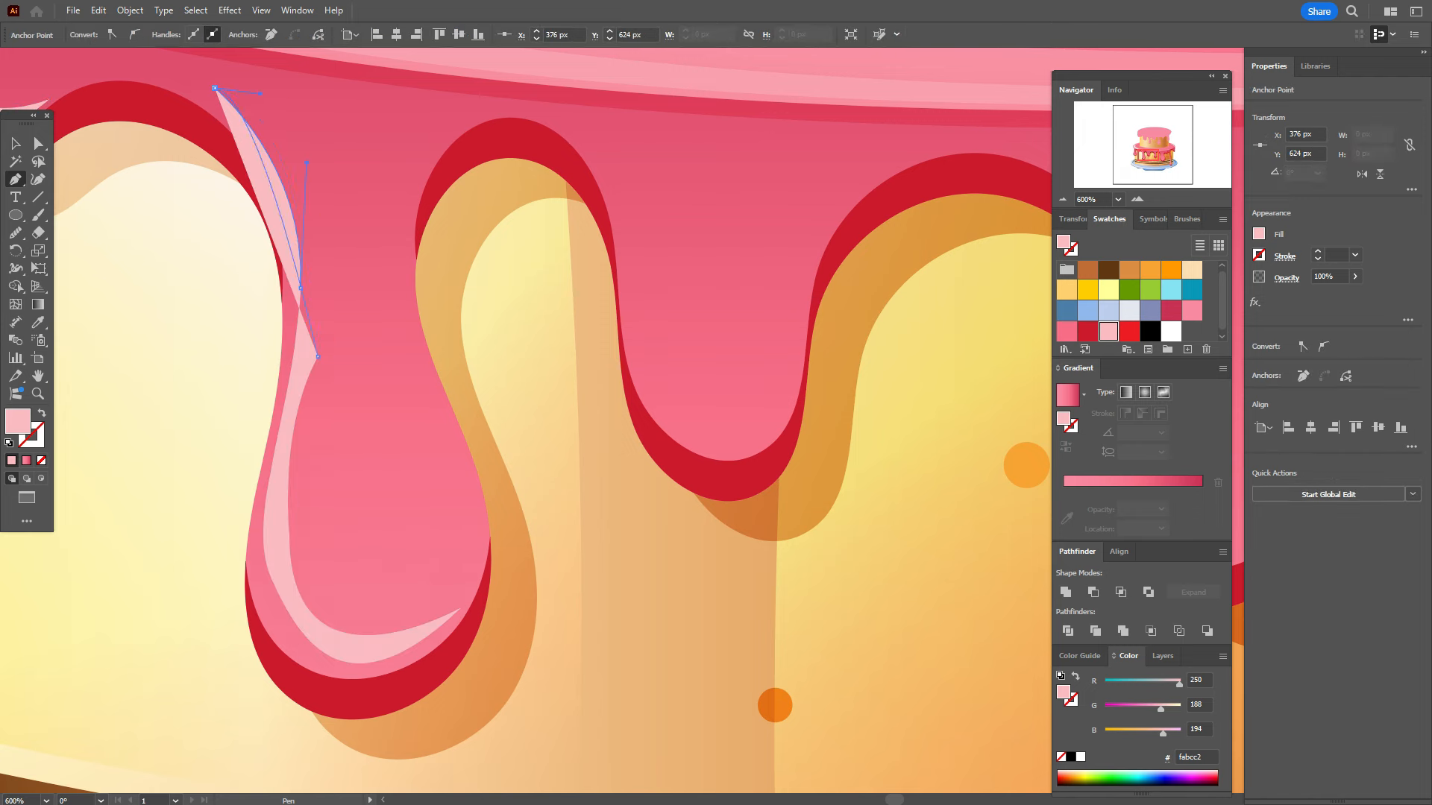
scroll(552, 417, up, 5)
scroll(552, 418, down, 2)
click(15, 232)
drag(283, 246, 305, 470)
key(v)
click(529, 388)
Step: Draw a tapered light-pink highlight down the left side and along the bottom curve of the third drip
click(37, 376)
drag(529, 388, 328, 417)
ctrl+click(99, 418)
drag(596, 418, 432, 414)
click(15, 179)
click(231, 286)
drag(270, 438, 269, 484)
drag(419, 542, 544, 457)
click(419, 542)
drag(287, 432, 192, 230)
Step: Smooth the third drip's highlight and round its inner-edge corners to about 44 px
click(15, 232)
key(a)
click(287, 433)
drag(273, 434, 224, 440)
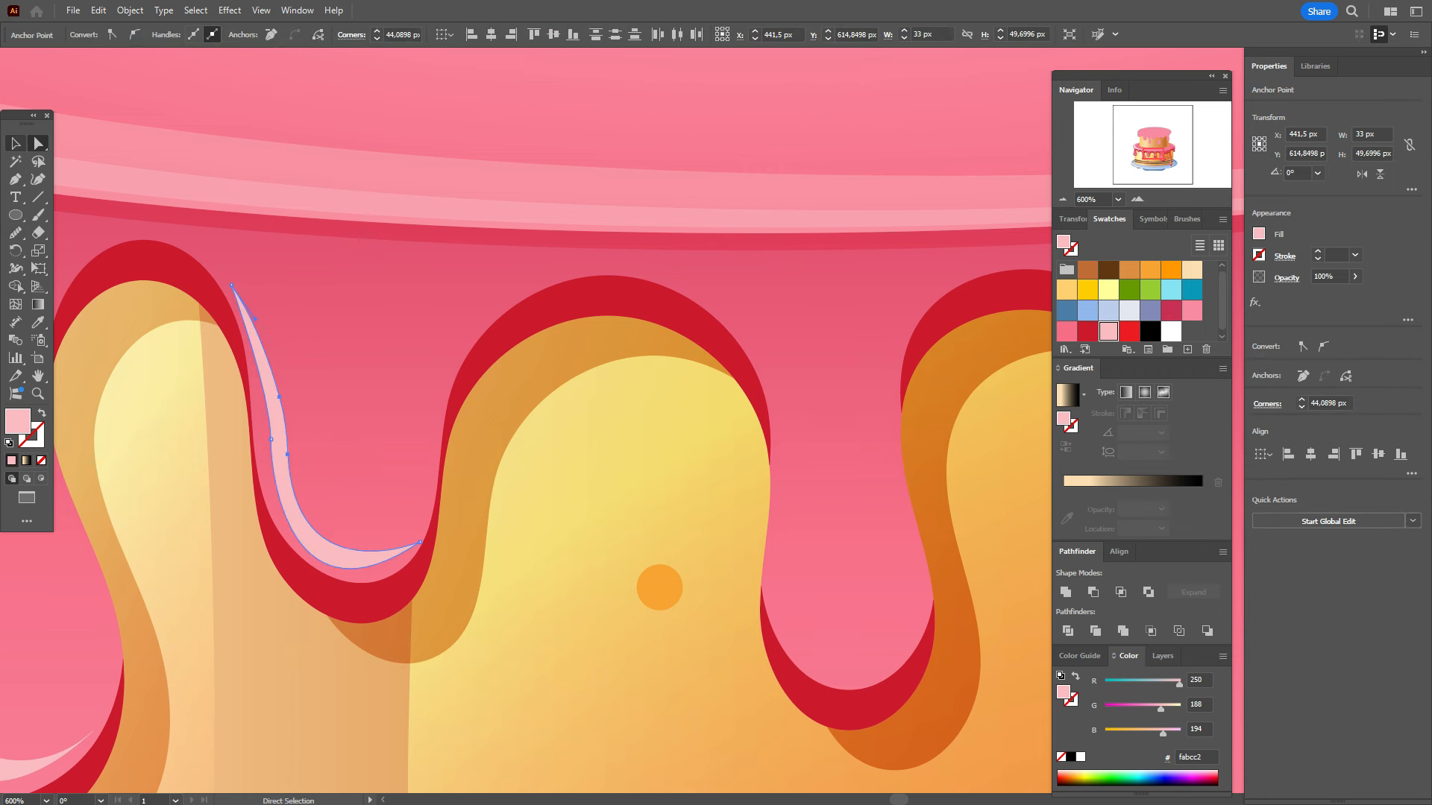
key(v)
Step: Draw a long, thin light-pink highlight just below the rim's shadow above the middle drips
key(space)
key(p)
click(924, 262)
mouse_move(197, 233)
mouse_down()
mouse_move(488, 302)
mouse_move(397, 233)
mouse_up()
click(197, 234)
Step: Trace the outer edge of a light-pink highlight down the fourth drip and up its right side
key(space)
key(space)
mouse_move(1022, 281)
mouse_down()
mouse_move(941, 290)
mouse_move(396, 230)
mouse_up()
click(350, 230)
drag(448, 362, 448, 458)
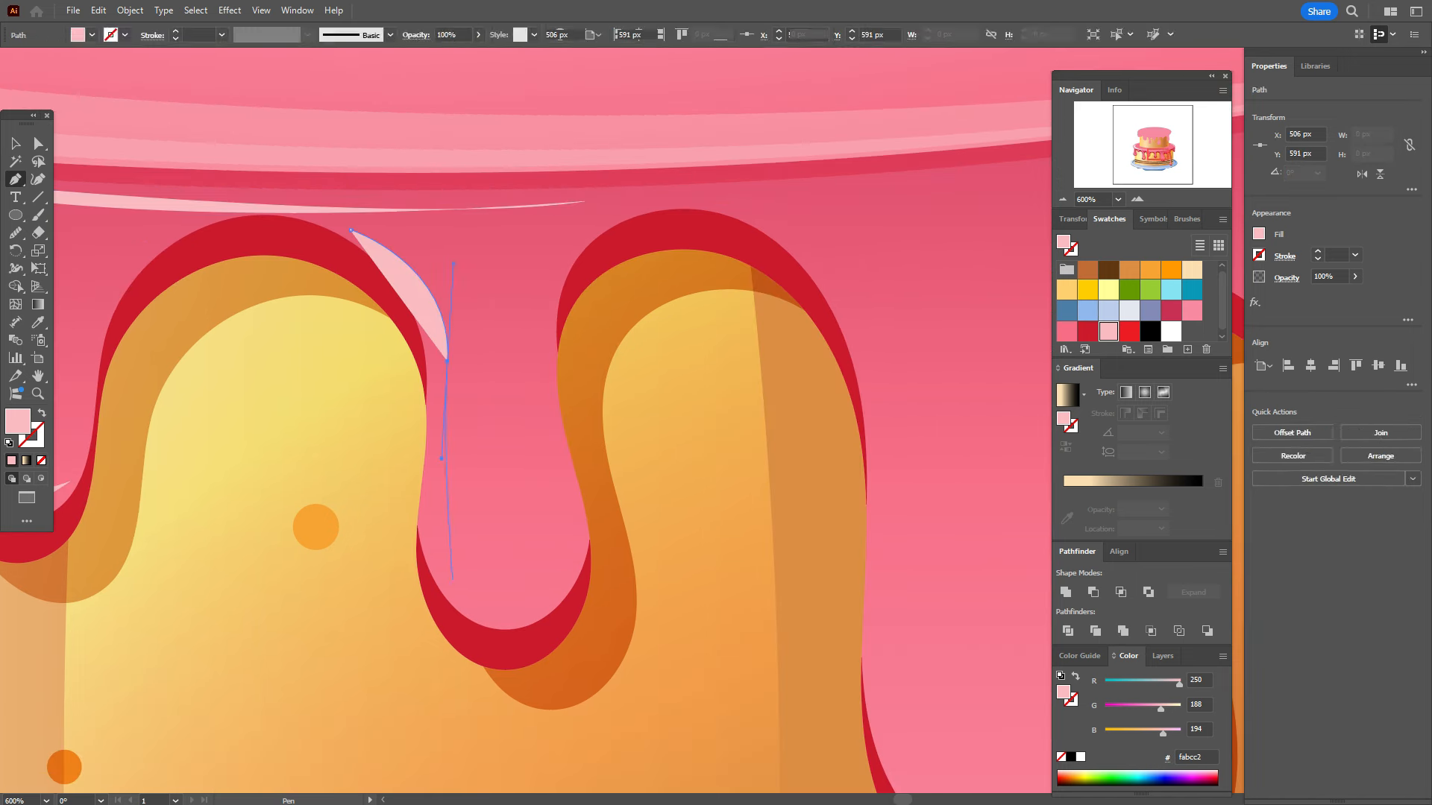
drag(447, 567, 475, 602)
drag(577, 556, 635, 457)
click(578, 555)
click(563, 466)
Step: Close the fourth drip's highlight with an inner edge back to its upper tip and smooth the shape
drag(539, 580, 498, 595)
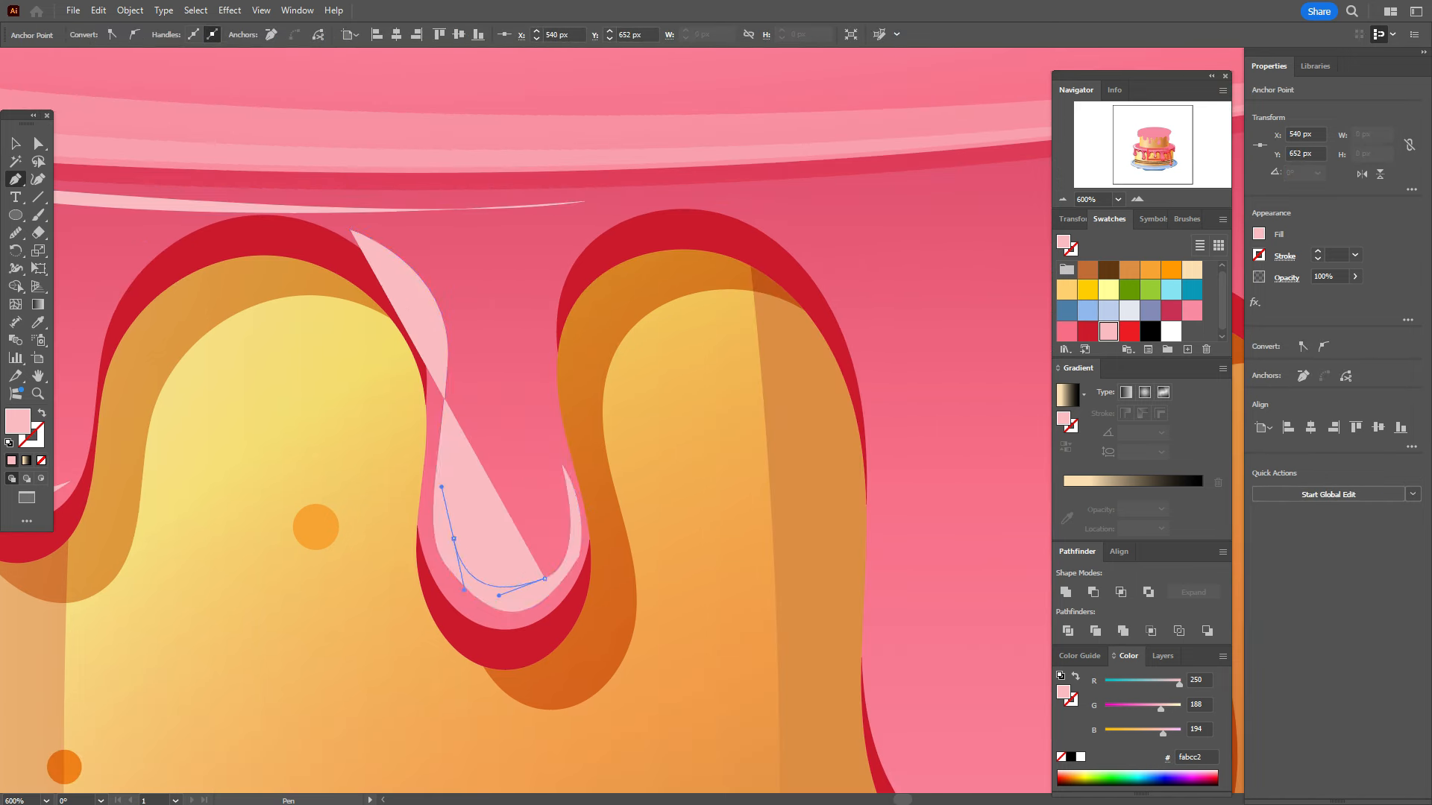
drag(451, 534, 446, 488)
click(459, 367)
drag(350, 229, 276, 241)
click(16, 233)
drag(546, 532, 552, 532)
Step: Trace the outer edge of a light-pink highlight down the wide fifth drip and around its rounded end
key(space)
drag(916, 384, 425, 289)
click(213, 108)
drag(379, 221, 397, 354)
drag(401, 536, 403, 627)
drag(493, 753, 588, 741)
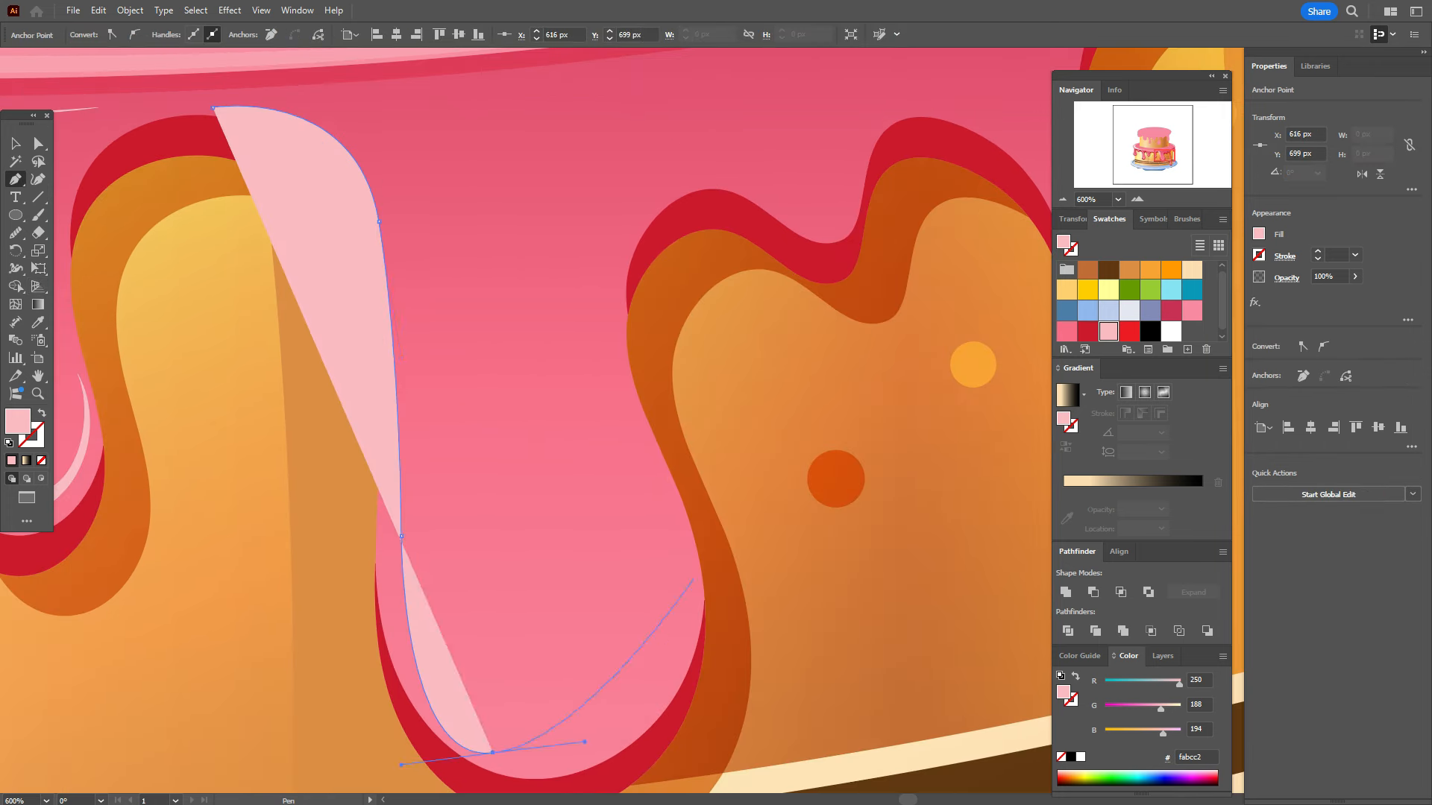
drag(687, 572, 704, 402)
click(687, 573)
Step: Close the wide fifth drip's highlight with an inner edge and smooth the shape
drag(602, 713, 550, 696)
drag(458, 690, 419, 587)
drag(406, 349, 382, 269)
click(213, 107)
click(15, 233)
drag(549, 532, 554, 532)
mouse_move(410, 384)
mouse_down()
mouse_move(443, 647)
mouse_move(633, 689)
mouse_up()
Step: Trace the lower edge of a light-pink highlight above the double-humped arch between the wide drip and the thin drip
key(space)
drag(820, 313, 432, 520)
key(p)
click(208, 486)
drag(337, 374, 383, 385)
key(ctrl+z)
drag(288, 373, 346, 360)
click(420, 407)
mouse_move(488, 315)
mouse_down()
mouse_move(516, 254)
mouse_move(502, 261)
mouse_up()
drag(671, 378, 706, 439)
click(671, 378)
Step: Close the double-humped highlight with an upper edge that tapers at both ends and smooth the shape
mouse_move(458, 287)
mouse_down()
mouse_move(232, 299)
mouse_move(437, 361)
mouse_move(377, 362)
mouse_up()
drag(291, 351, 252, 369)
click(208, 486)
click(16, 233)
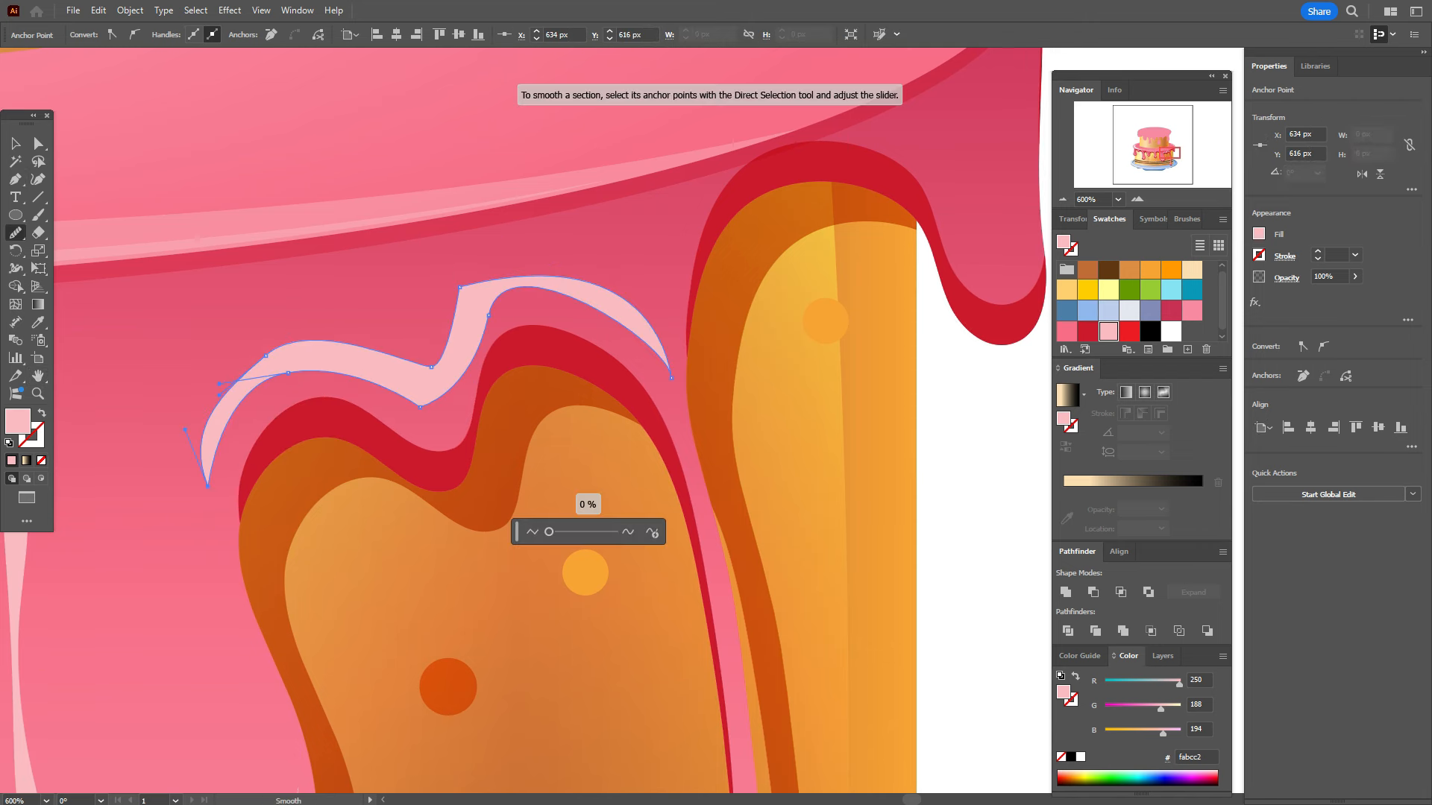
drag(546, 532, 552, 531)
Step: Reshape the top curve of the red edge shape over the rightmost arch so it sits slightly lower
key(space)
drag(820, 313, 413, 480)
click(581, 488)
drag(413, 308, 425, 319)
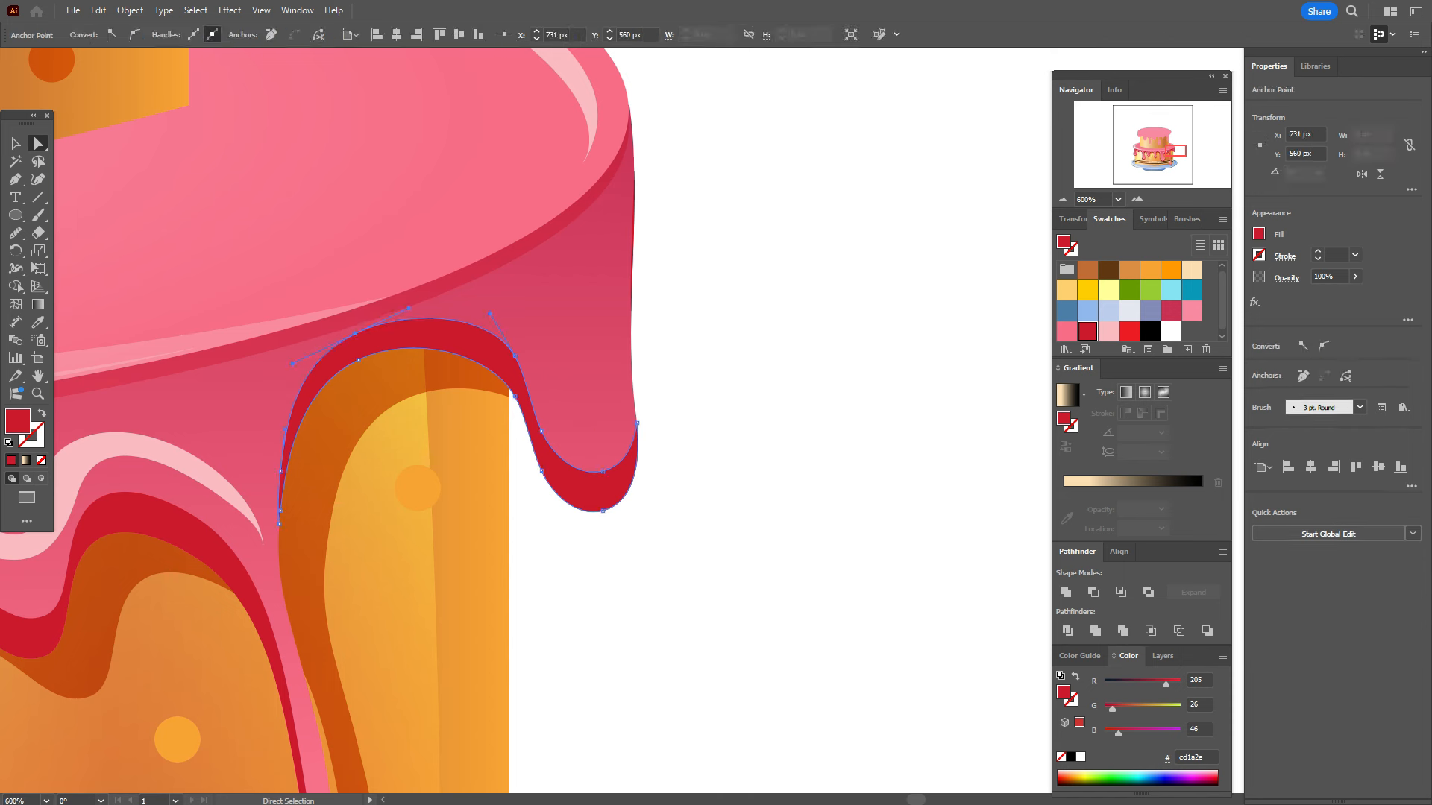
Step: Draw a curved light-pink (fabcc2) highlight with tapered ends inside the rightmost drip, following its rounded tip
click(187, 462)
key(p)
click(617, 259)
drag(618, 437, 606, 455)
click(527, 356)
click(617, 260)
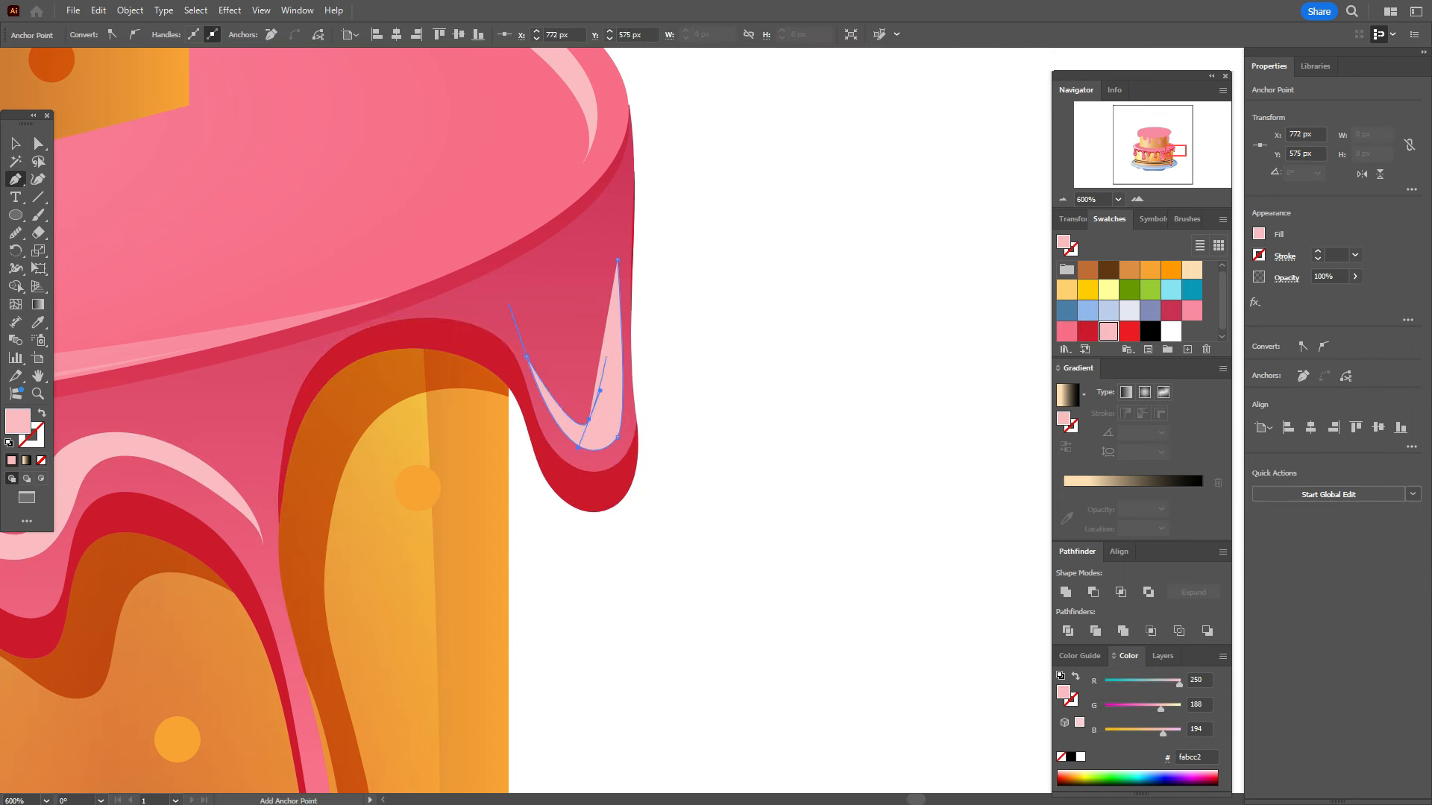
click(527, 357)
drag(604, 368, 622, 263)
click(618, 259)
click(16, 233)
key(v)
key(ctrl+shift+a)
key(ctrl+z)
key(ctrl+z)
Step: Draw a thin light-pink highlight tapered at both ends along the icing rim above the rightmost arch, about 58 px wide
key(p)
click(190, 369)
drag(522, 256, 668, 162)
click(523, 256)
drag(190, 370, 58, 395)
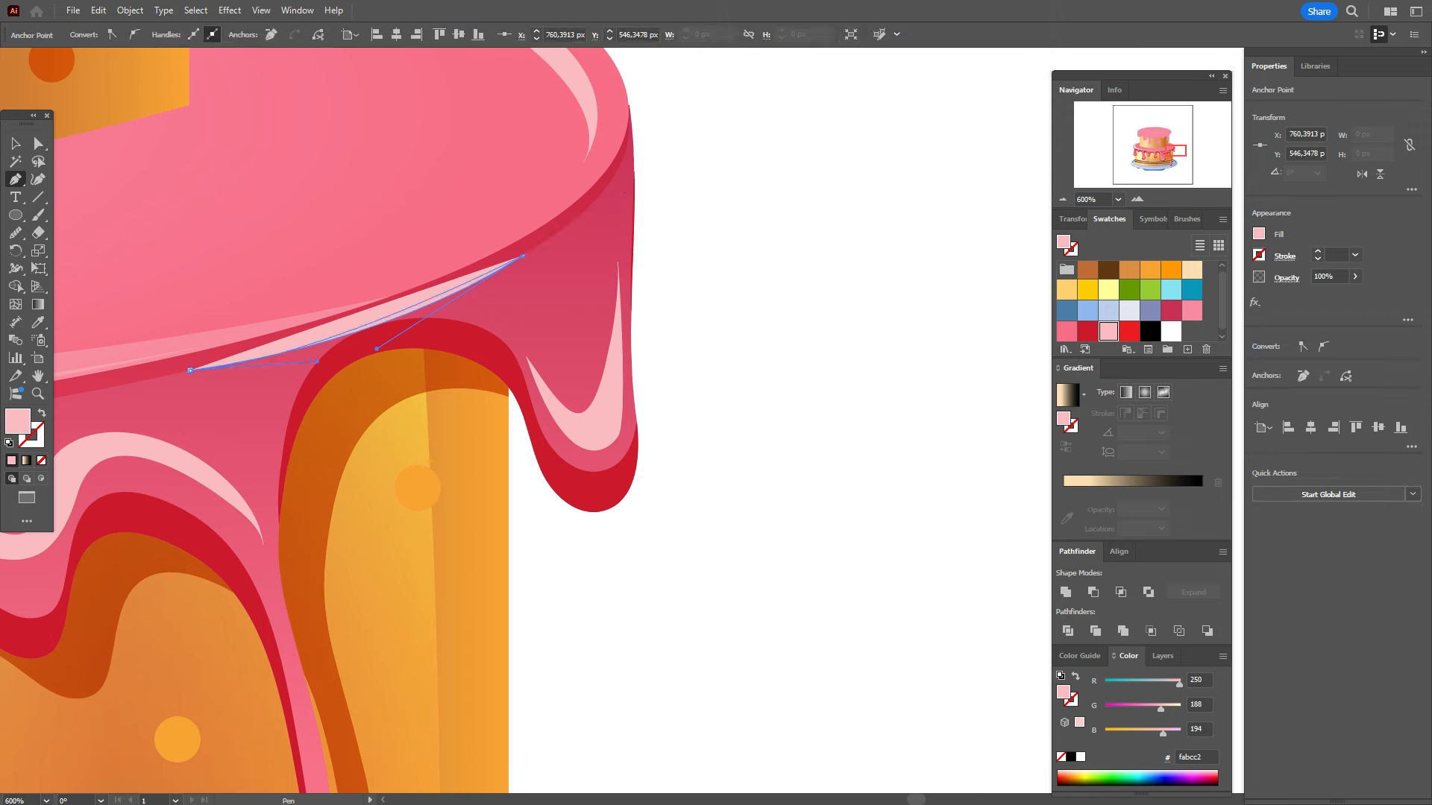
key(ctrl+minus)
key(Return)
key(v)
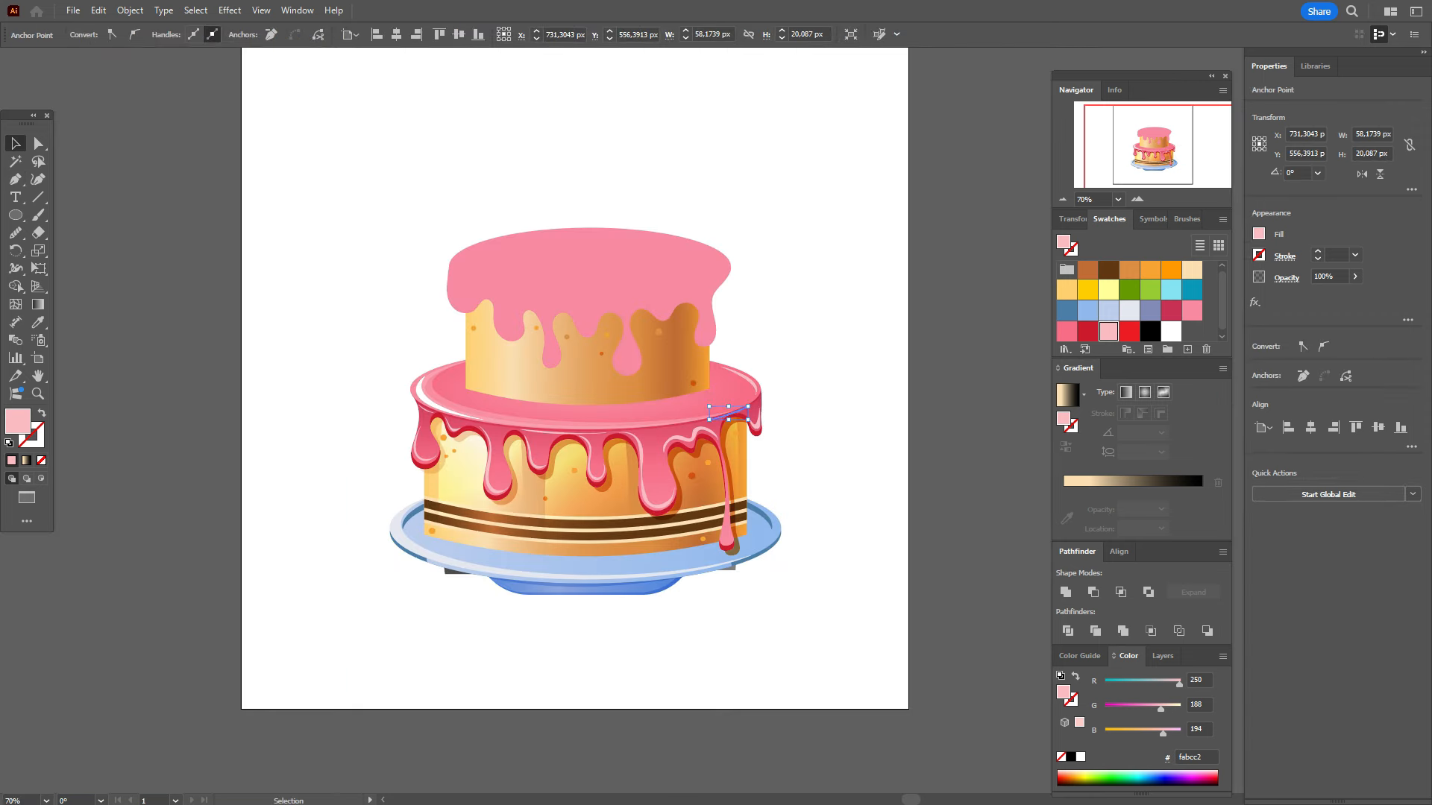
key(ctrl+shift+a)
Step: Draw a light-pink highlight down the long thin drip on the right, curling along the inside of its rounded tip
key(z)
drag(768, 538, 880, 538)
key(p)
click(581, 240)
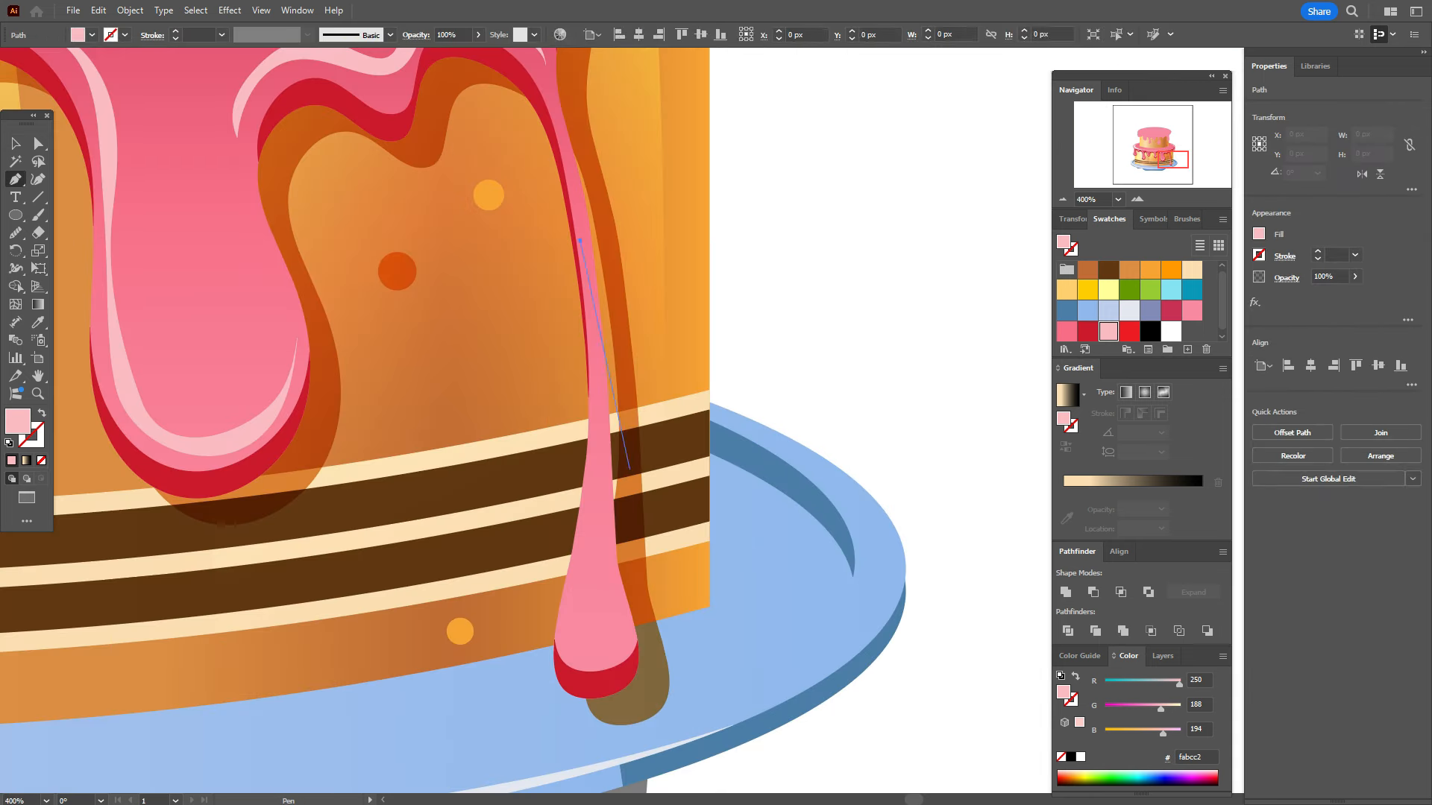
drag(592, 458, 580, 501)
drag(569, 595, 567, 627)
drag(625, 644, 698, 587)
click(625, 644)
click(580, 241)
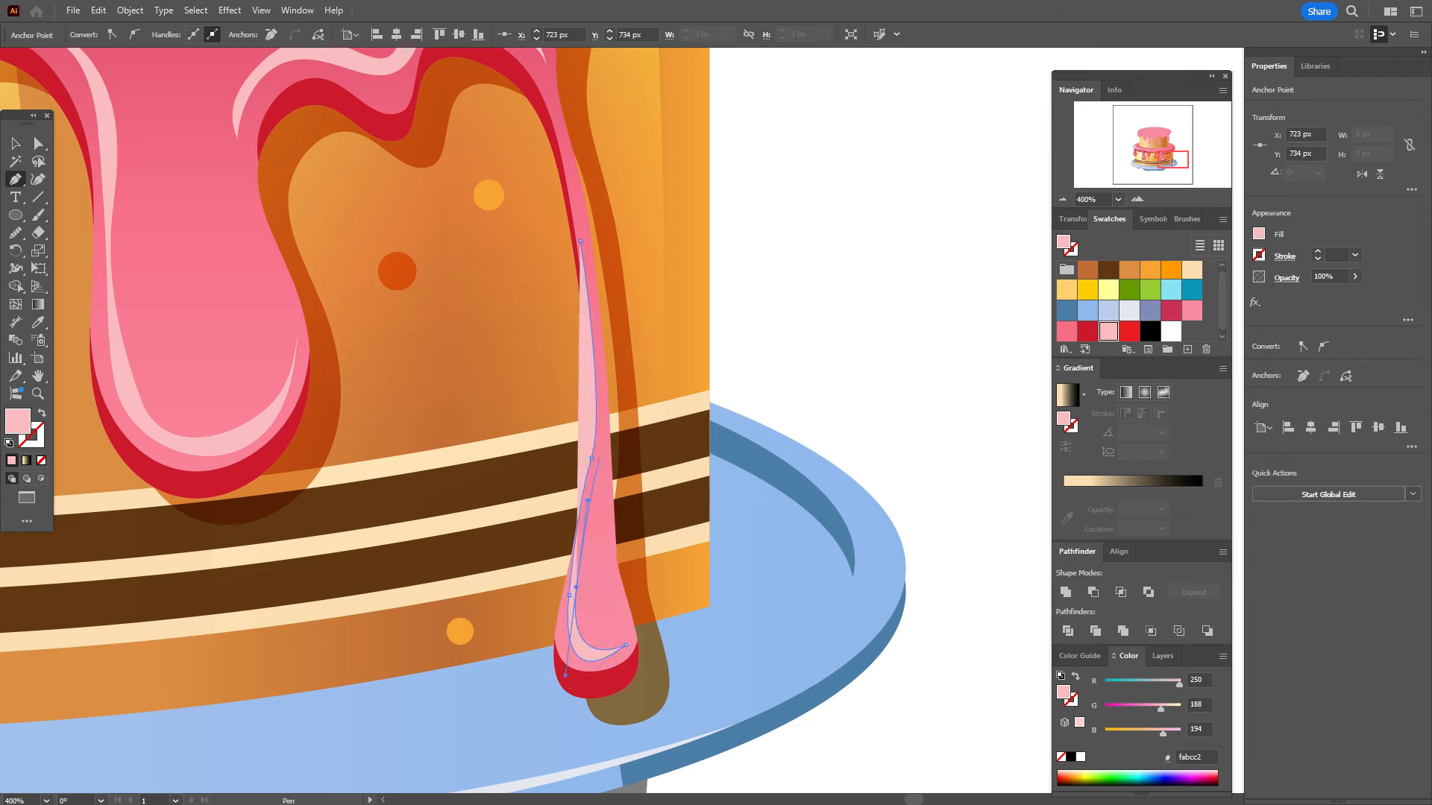
key(v)
key(ctrl+shift+a)
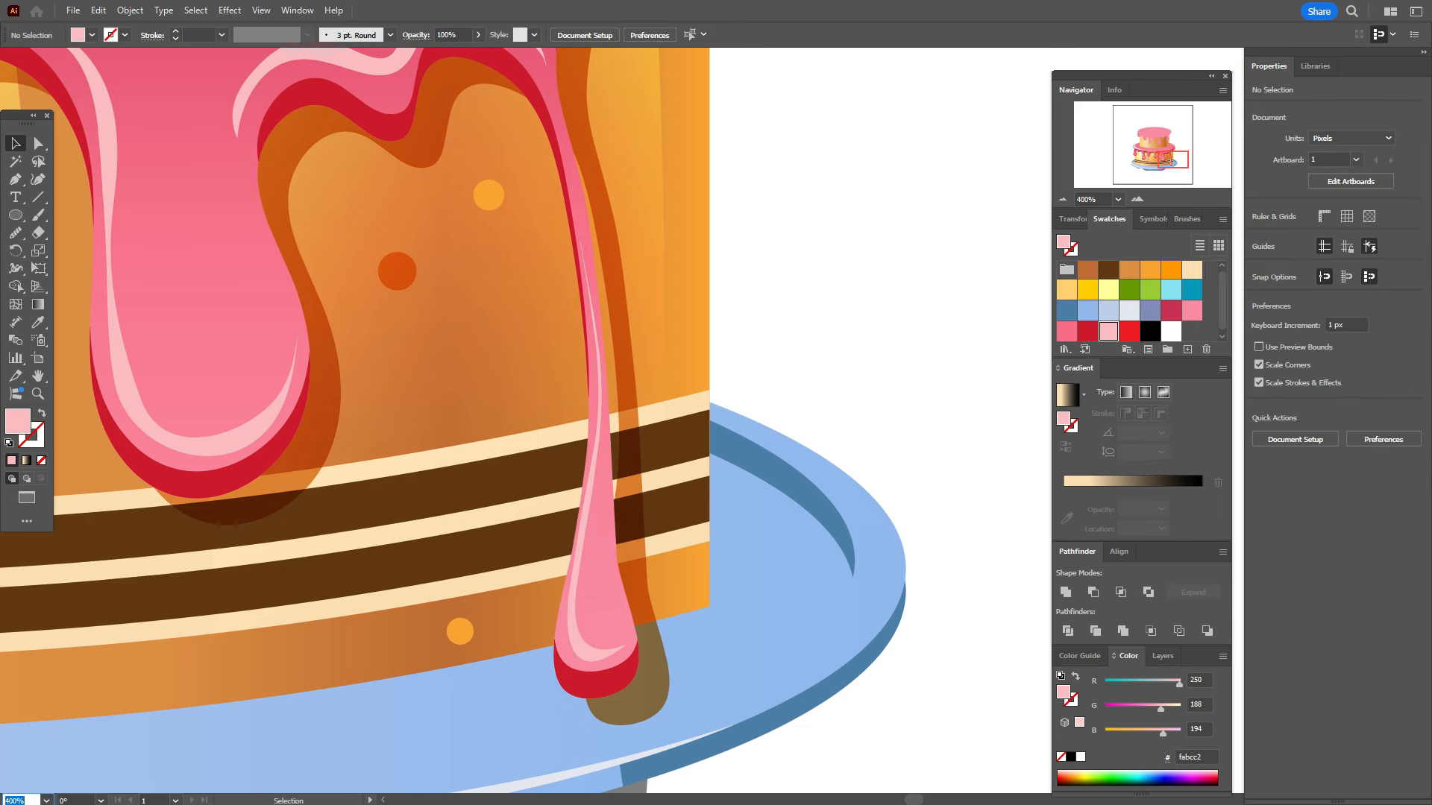
Step: Draw a 24 px circle on the blank area below the plate and give it a radial gradient fill
key(ctrl+0)
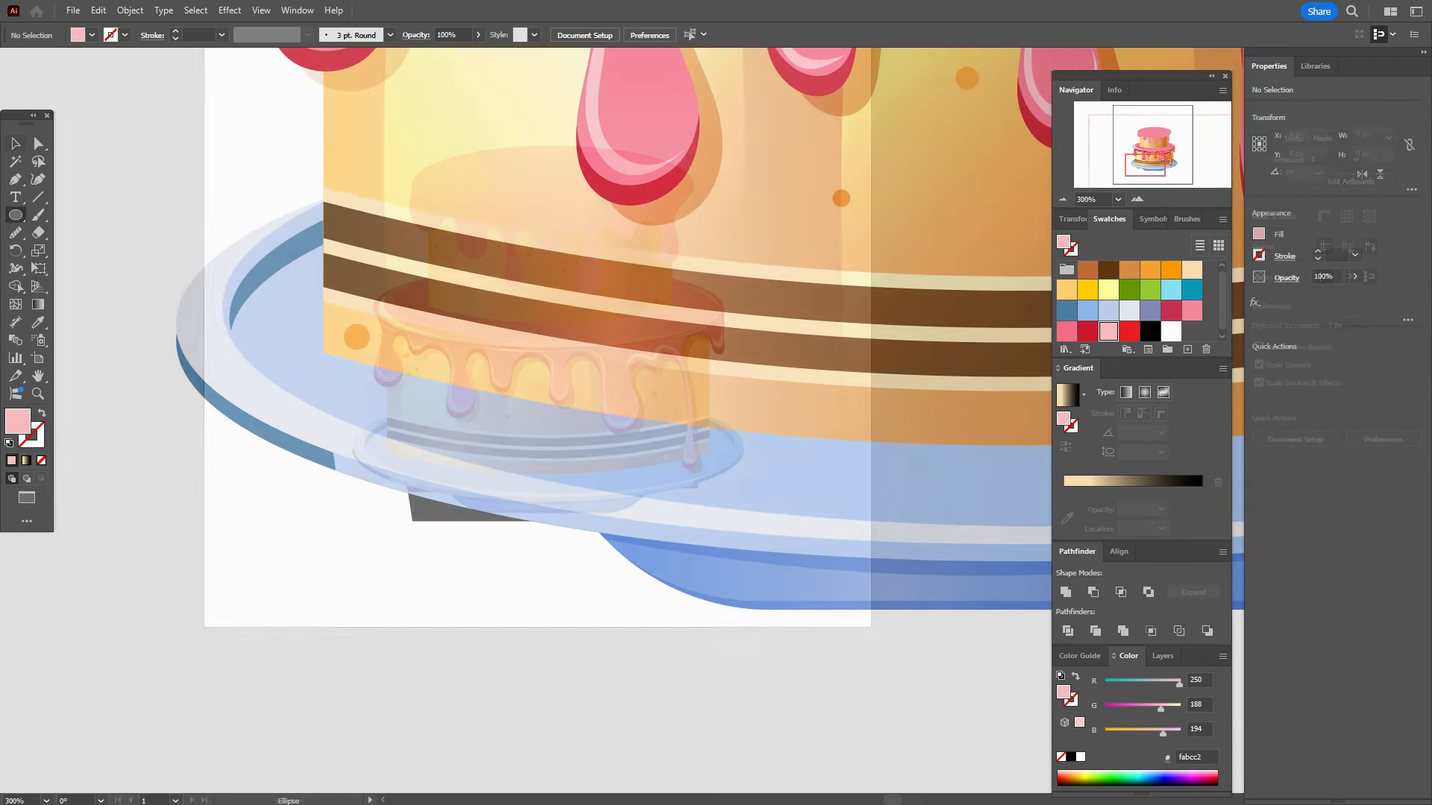
drag(284, 558, 352, 626)
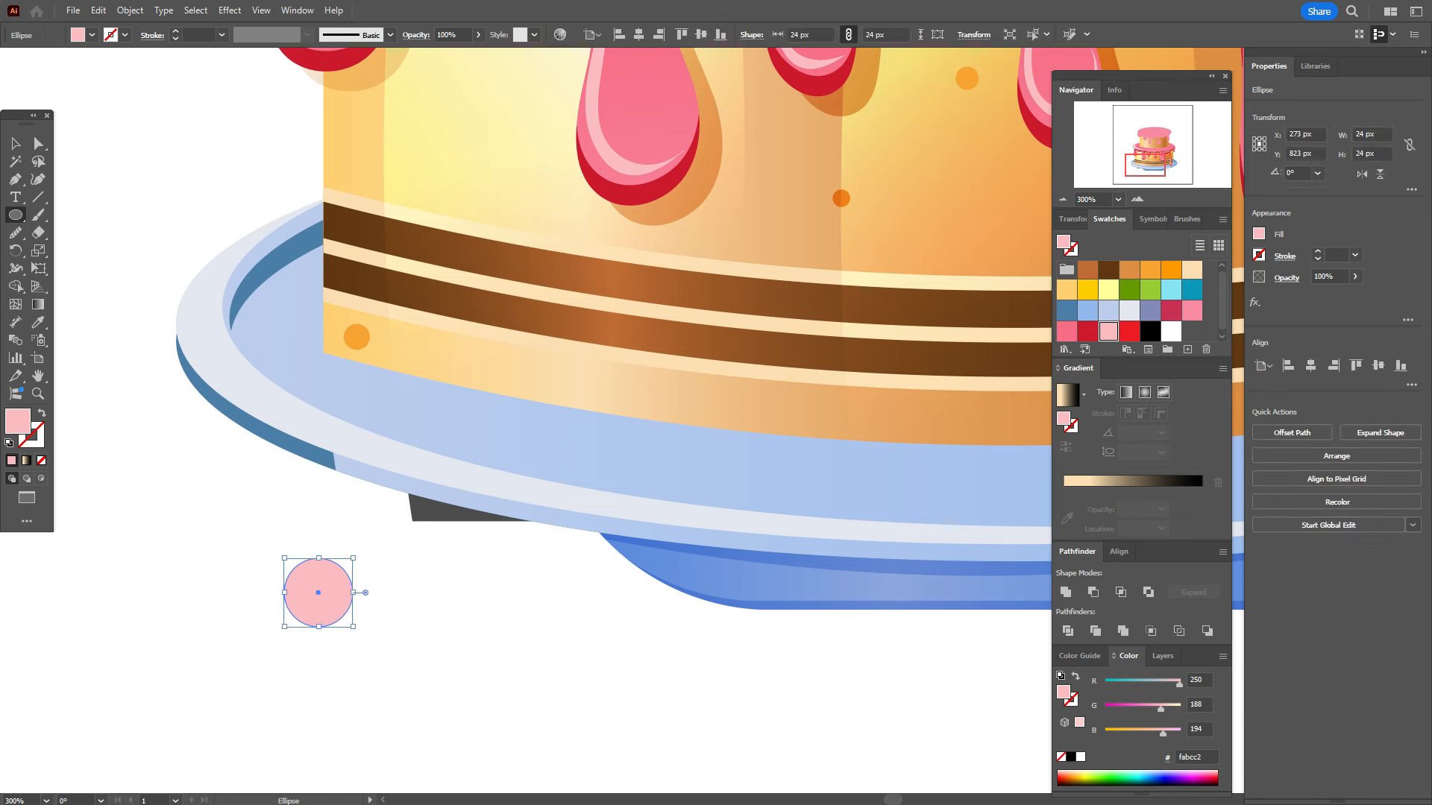
click(1144, 392)
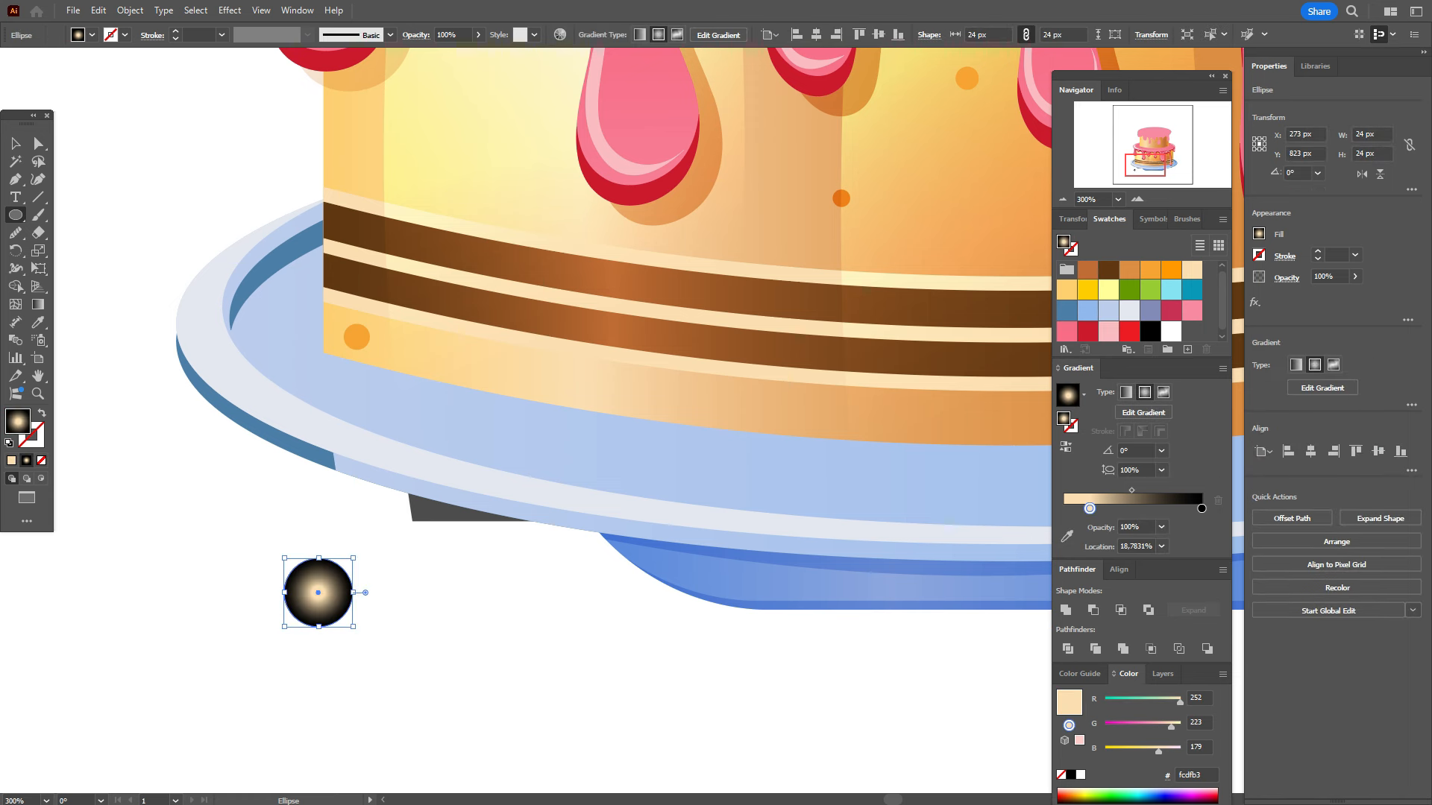
Step: Set the circle's gradient to pink R=249 G=138 B=162 at the centre and f86d87 at the edge, with the midpoint at about 82%
click(1066, 331)
drag(1066, 331, 1201, 509)
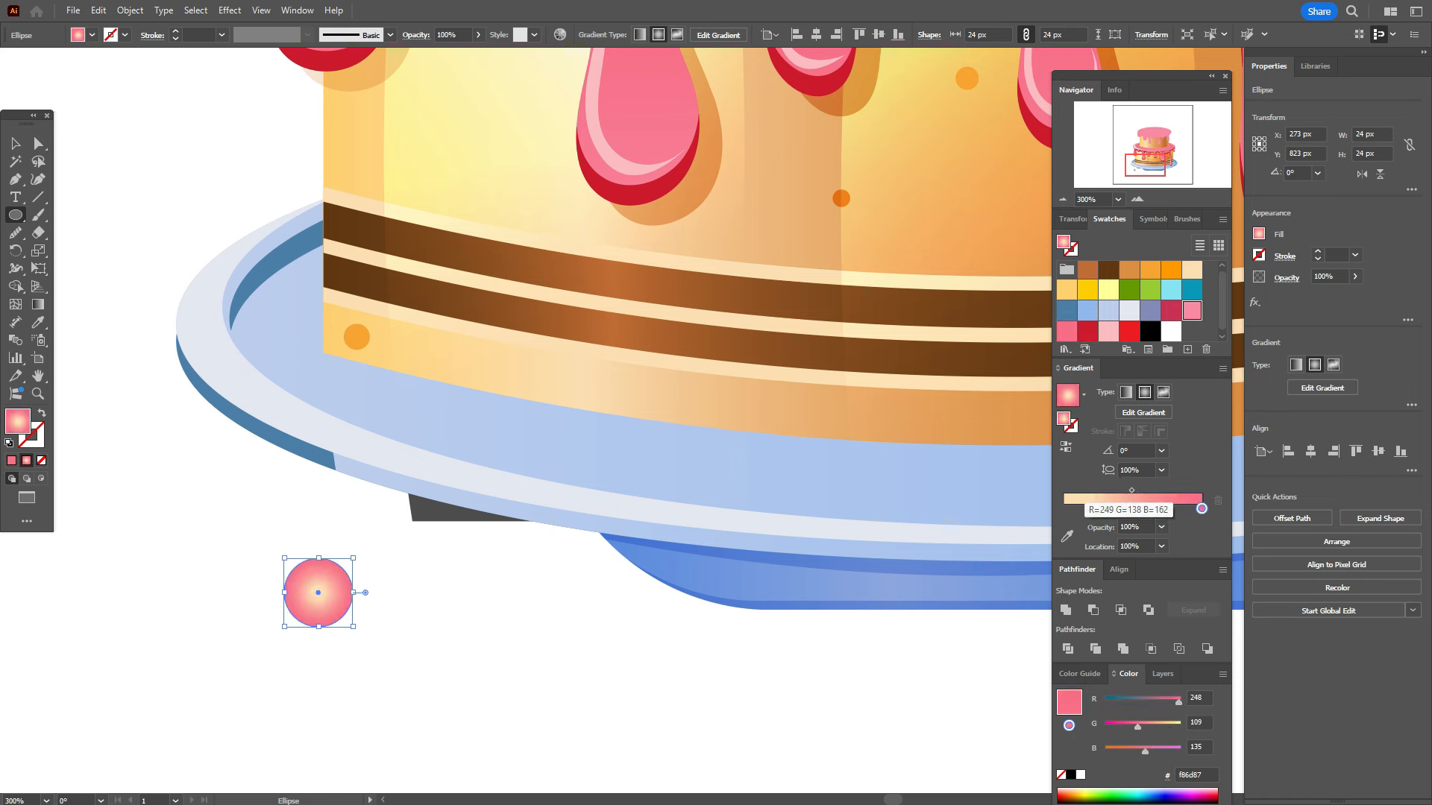
drag(1192, 310, 1161, 490)
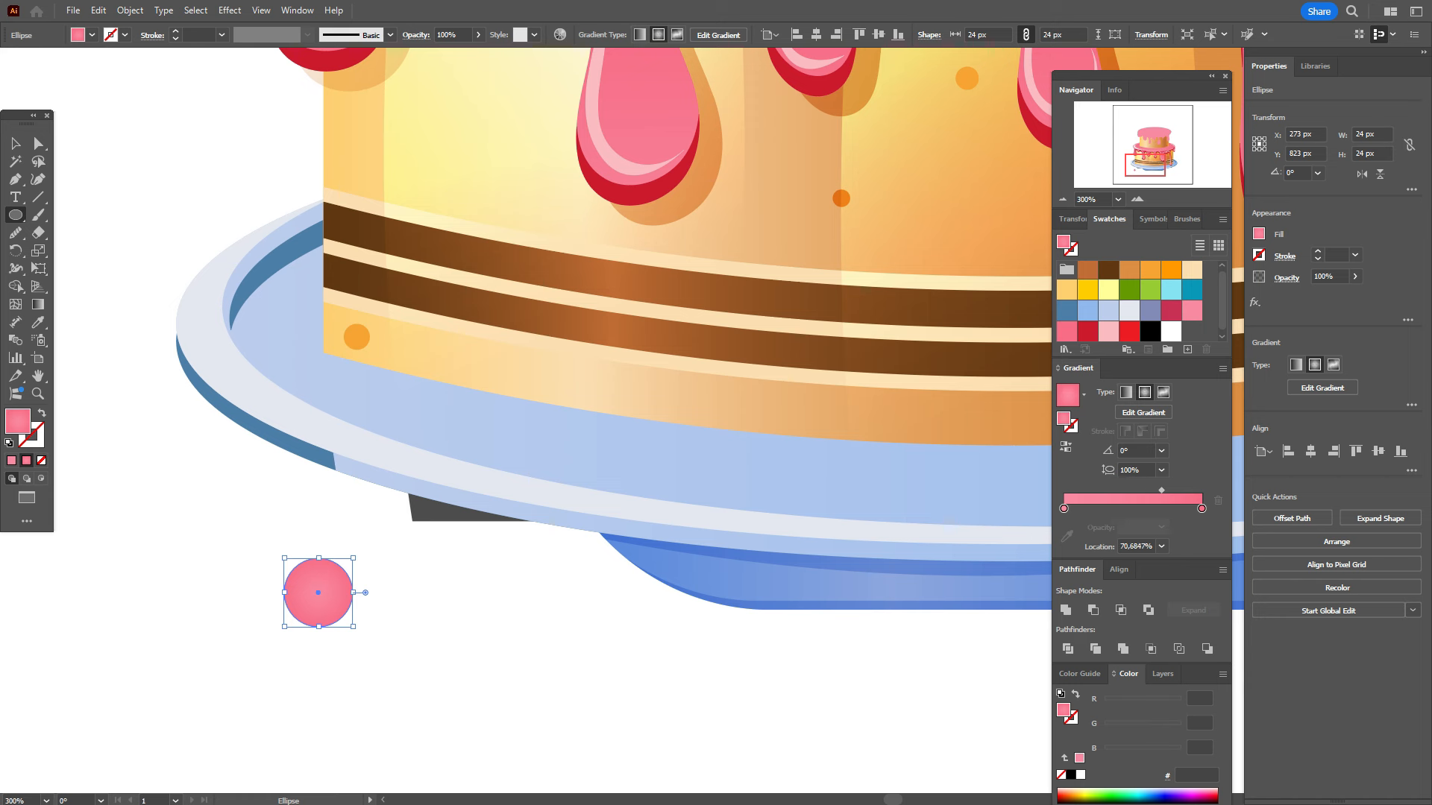
key(g)
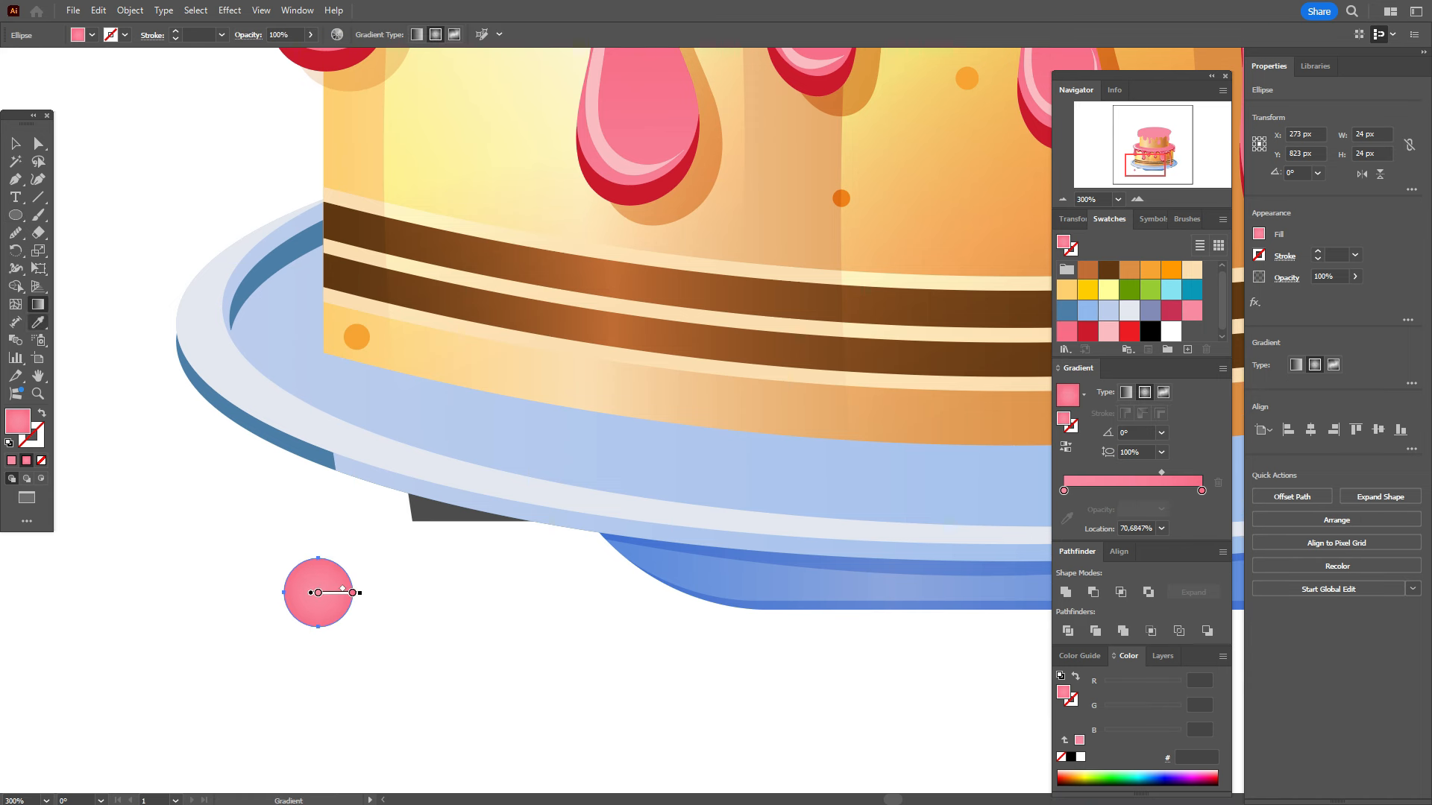
drag(343, 589, 348, 590)
key(v)
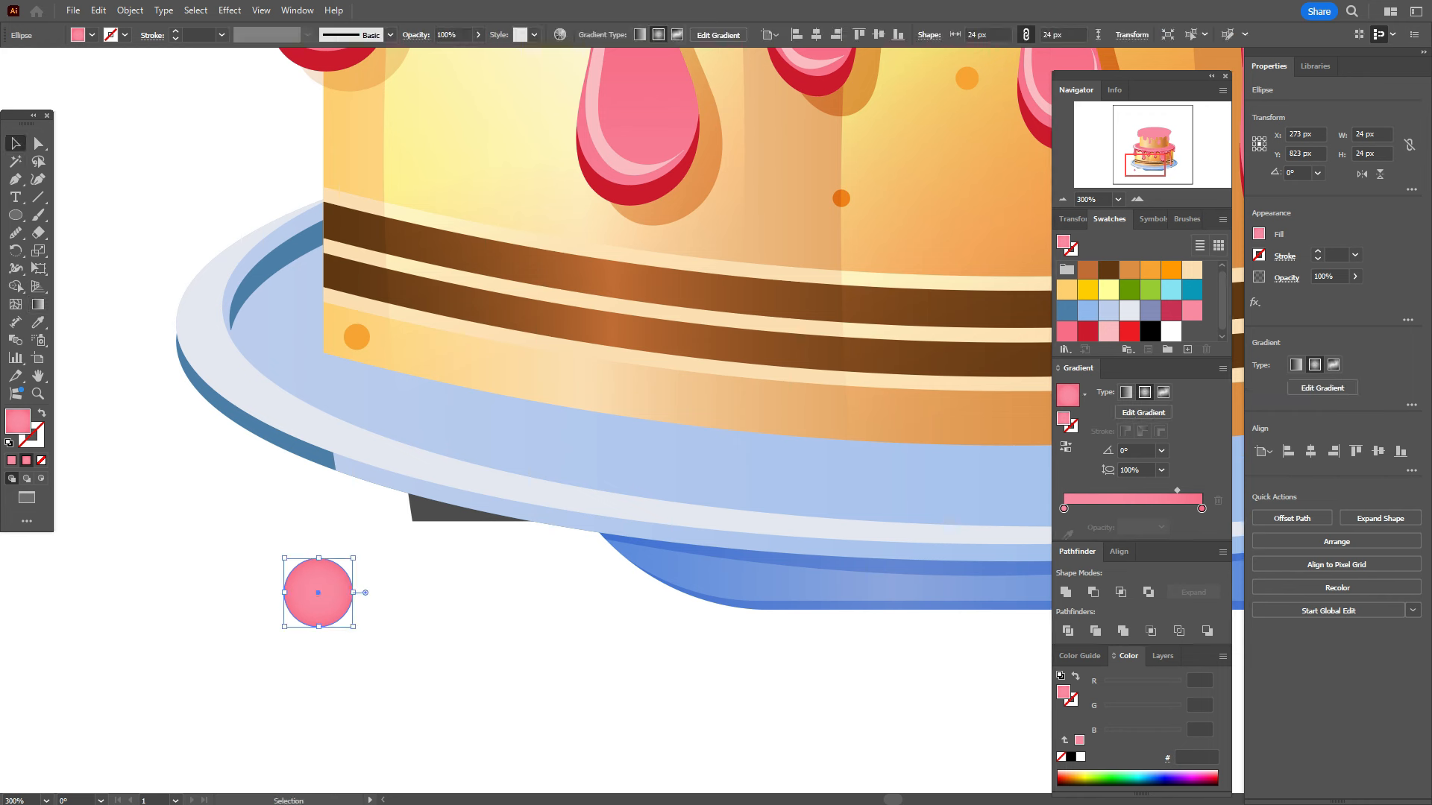
key(ctrl+shift+a)
Step: Duplicate the circle, offset the copy 4 px up and left, and subtract it to leave a crescent on the ball's lower right
click(318, 592)
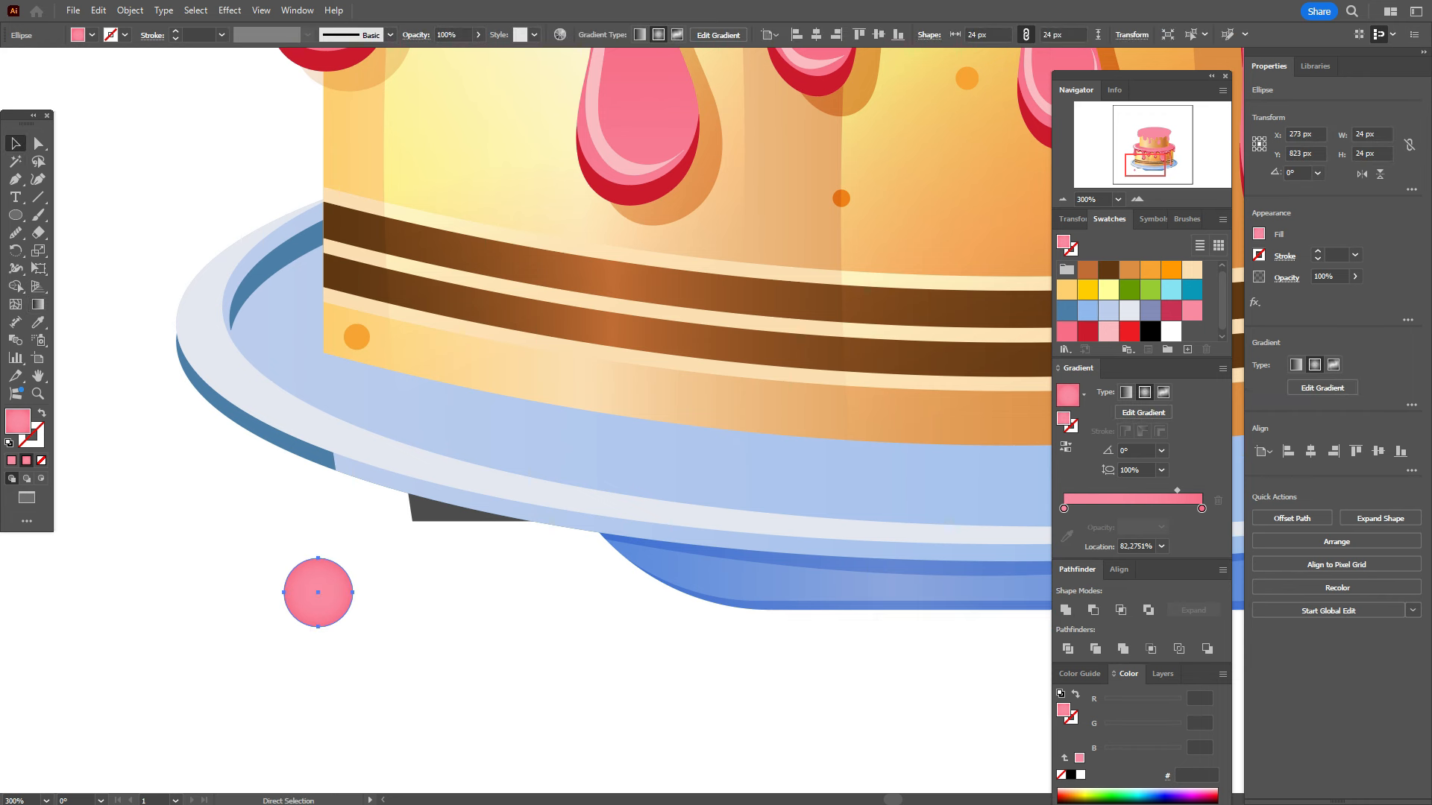
key(ctrl+c)
key(ctrl+f)
key(Left)
key(Left)
key(Up)
key(Up)
key(Left)
key(Left)
key(Up)
key(Up)
shift+click(338, 608)
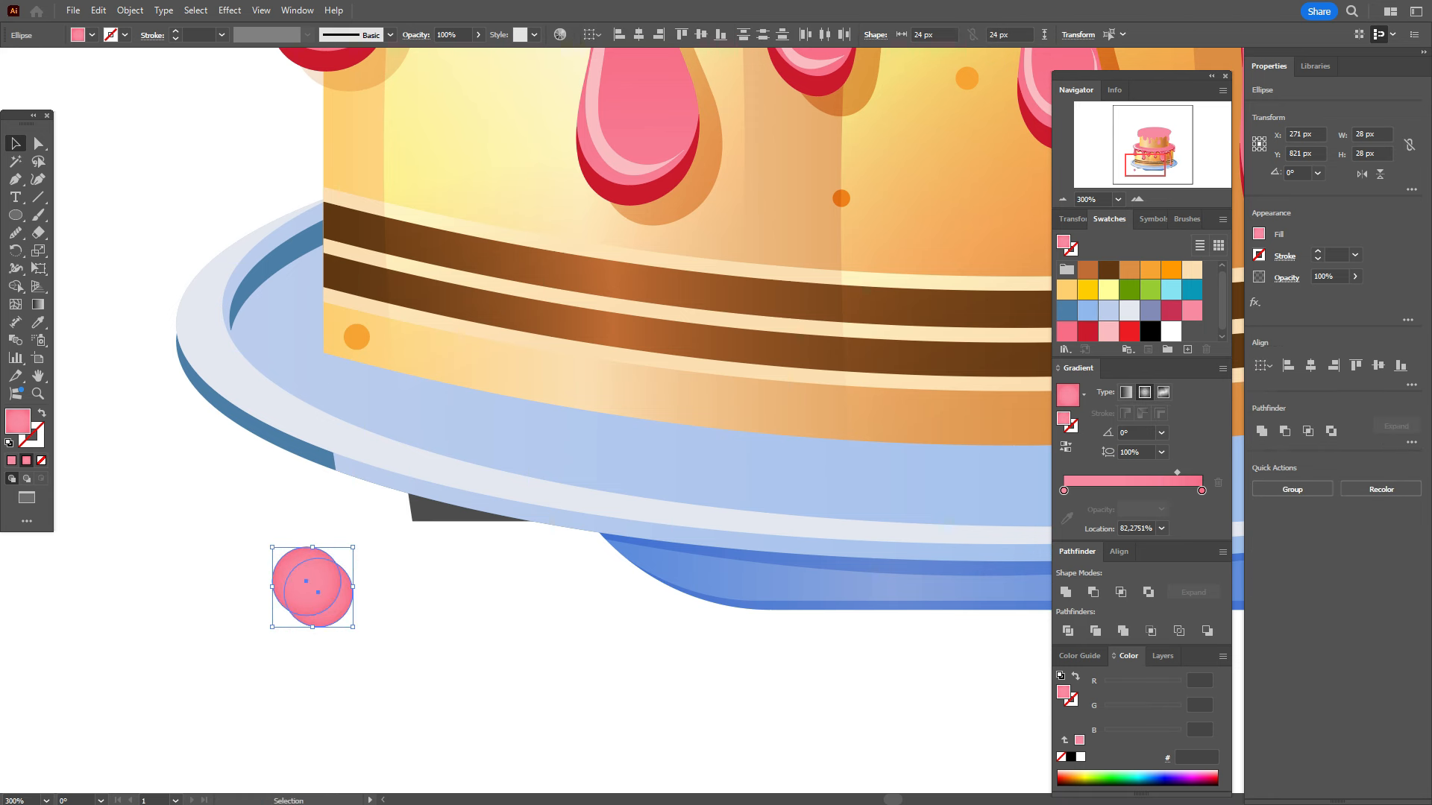
click(1284, 431)
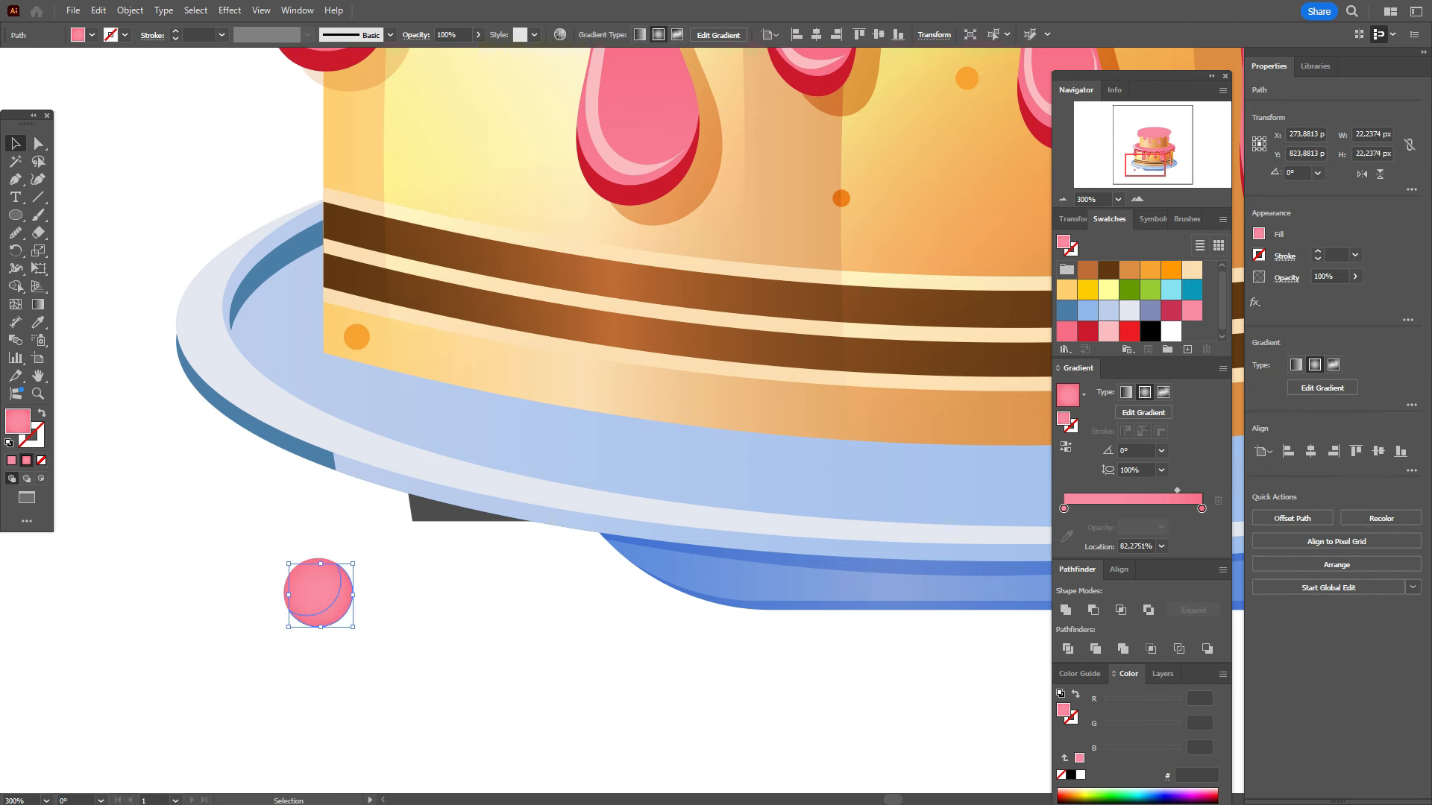
Step: Fill the crescent with pink f98aa2 and set its blending mode to Multiply
click(1191, 310)
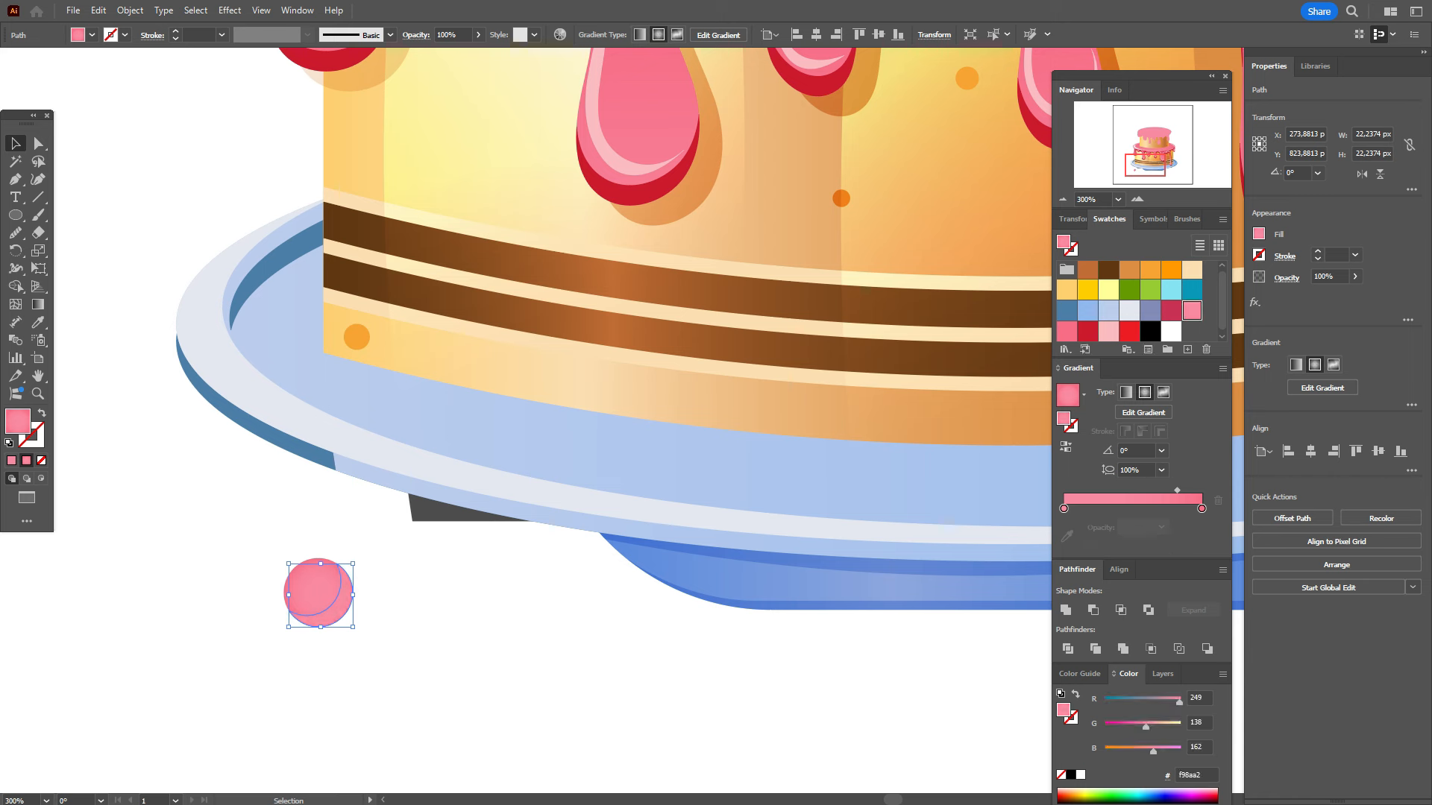
click(1286, 278)
click(1169, 304)
click(1171, 356)
key(Escape)
key(ctrl+shift+a)
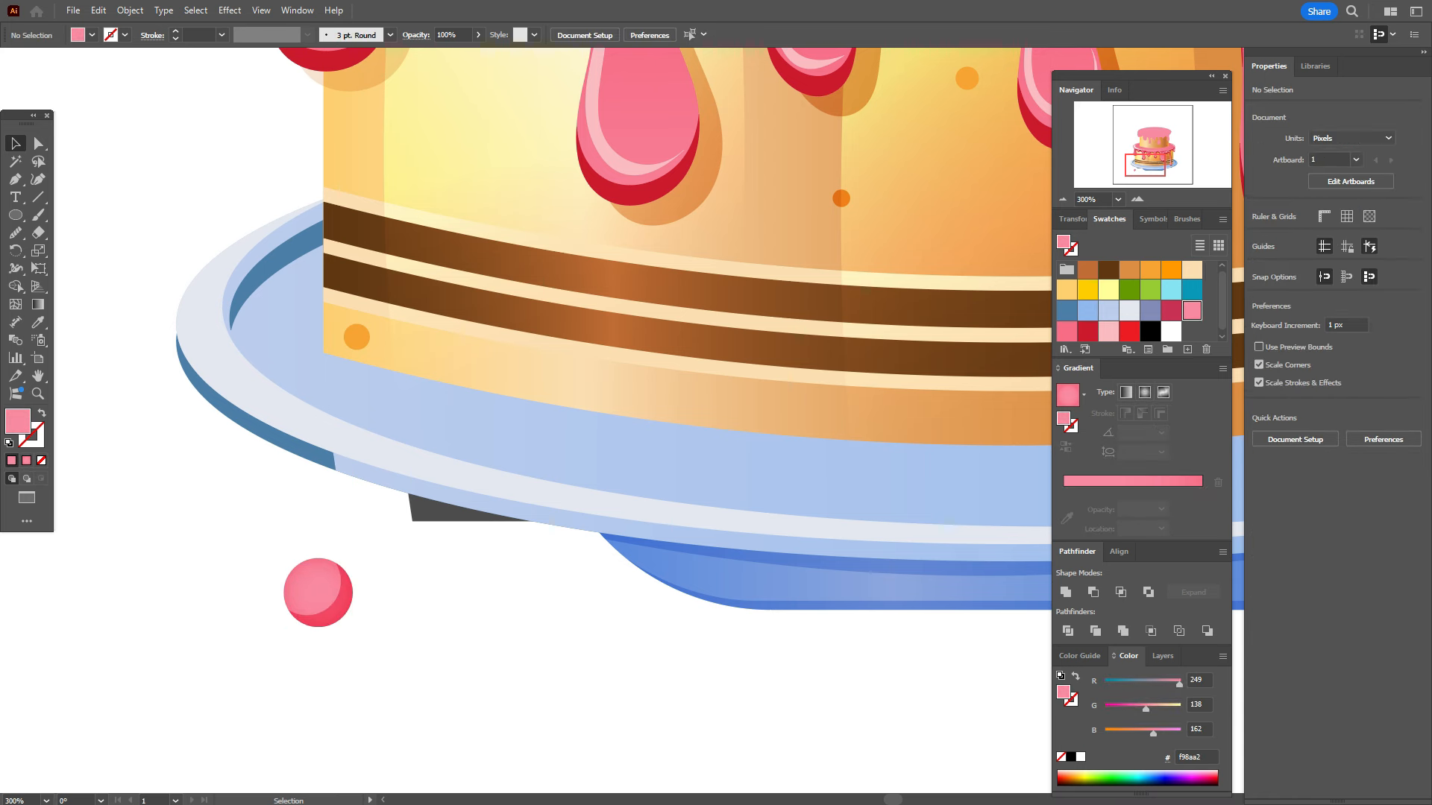
Step: Add a 7 px white circle near the ball's upper-left edge as a glint and set its blending mode to Soft Light
click(1171, 331)
click(15, 214)
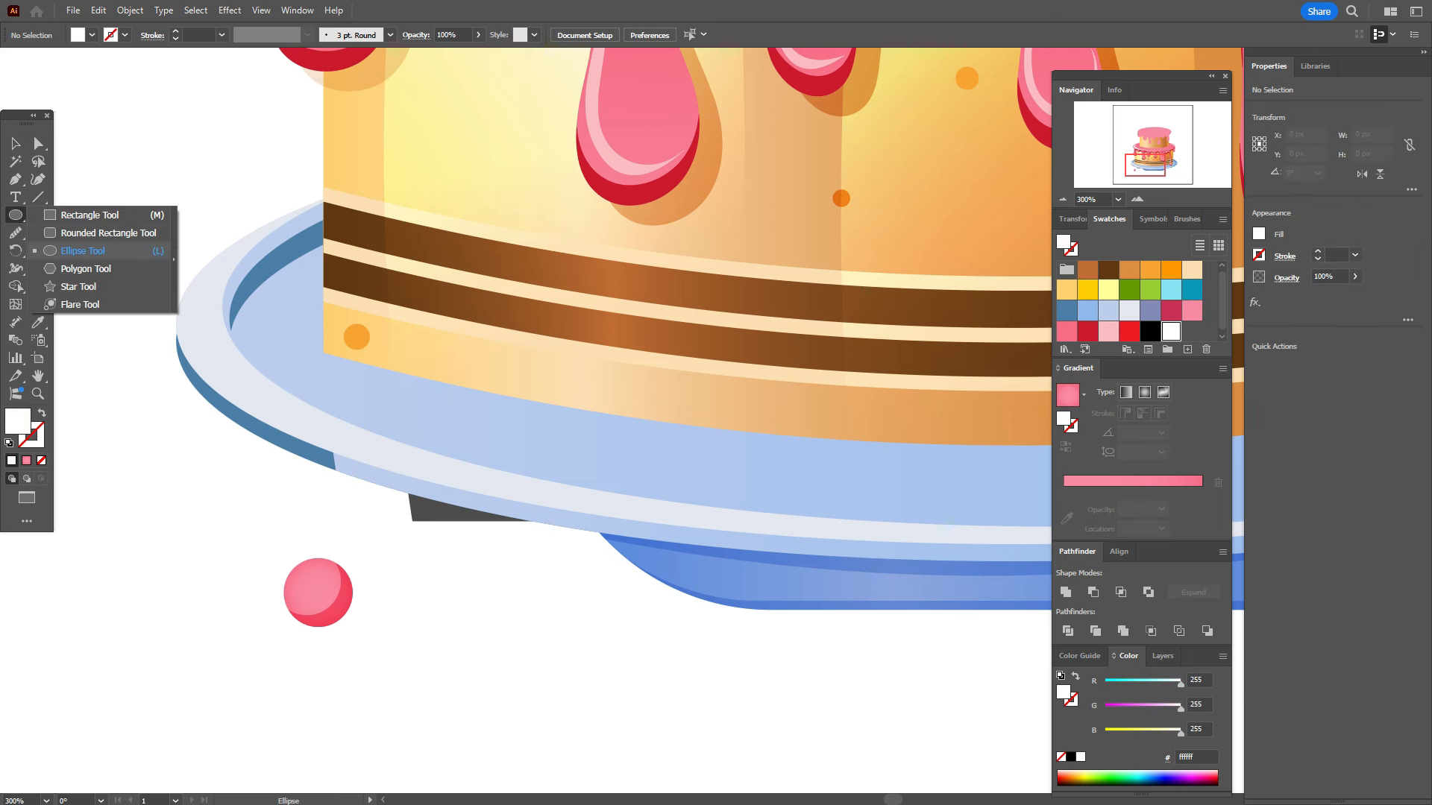
click(83, 251)
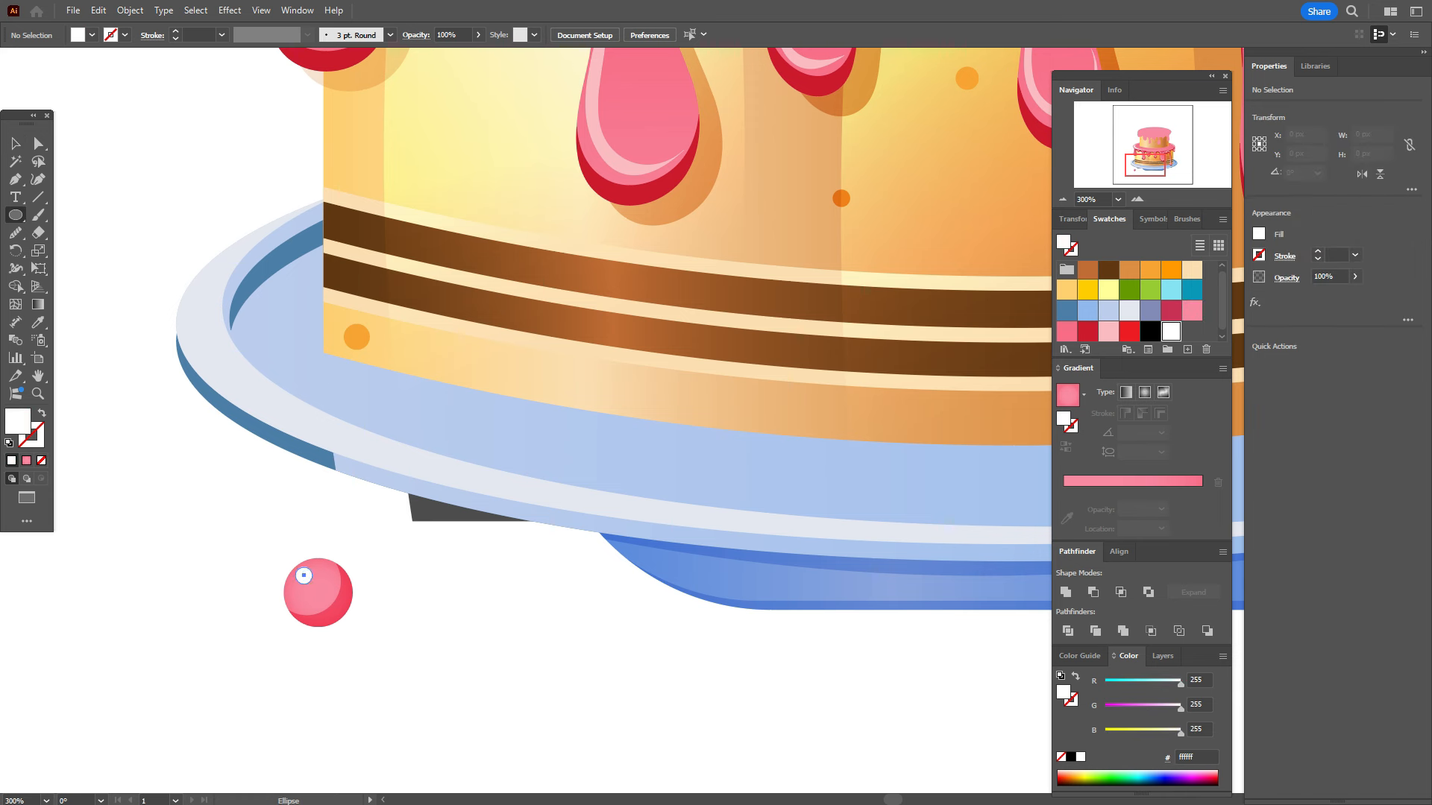
drag(298, 569, 313, 584)
click(1285, 277)
click(1168, 304)
click(1159, 462)
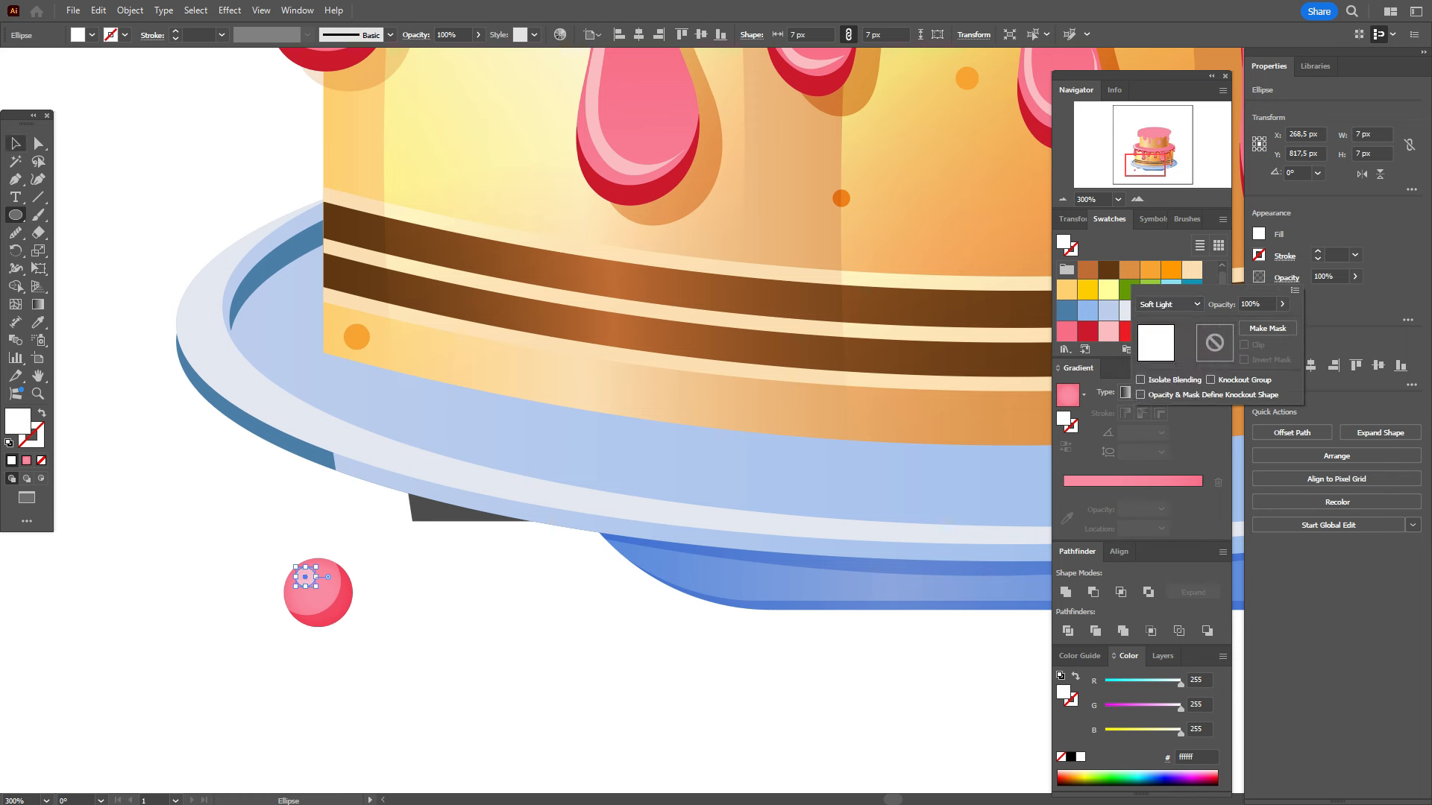
click(306, 579)
click(306, 579)
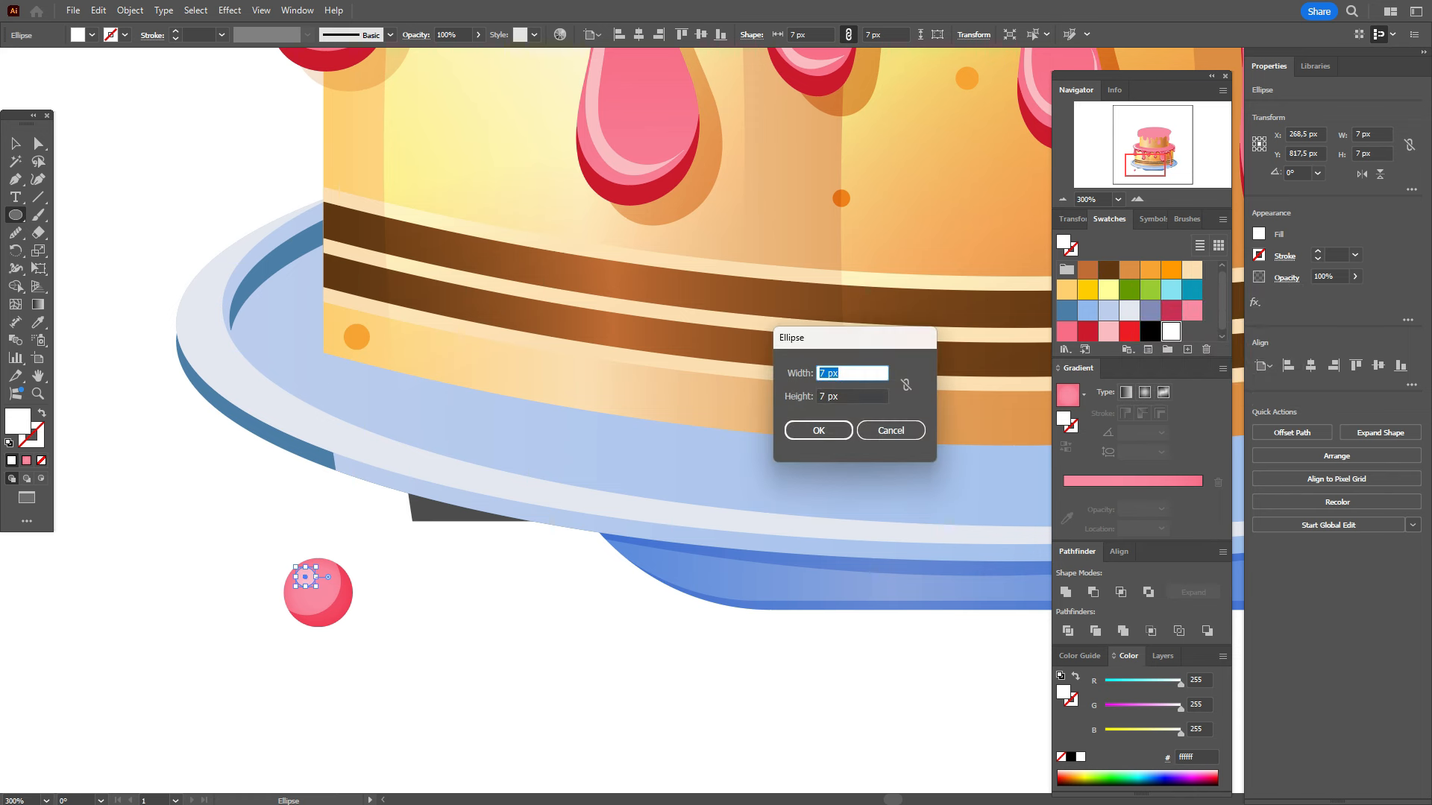
key(Escape)
key(y)
key(v)
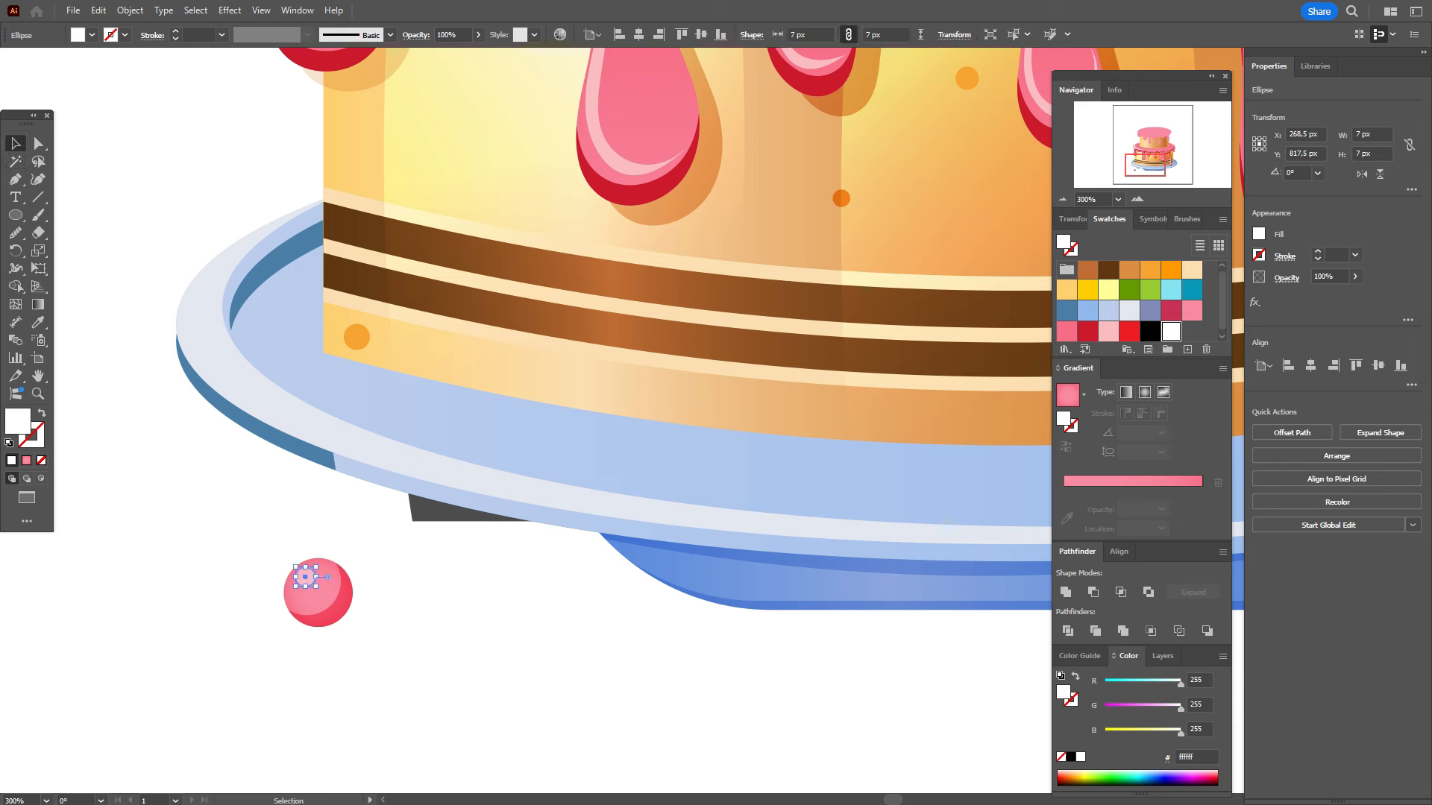
key(ctrl+shift+a)
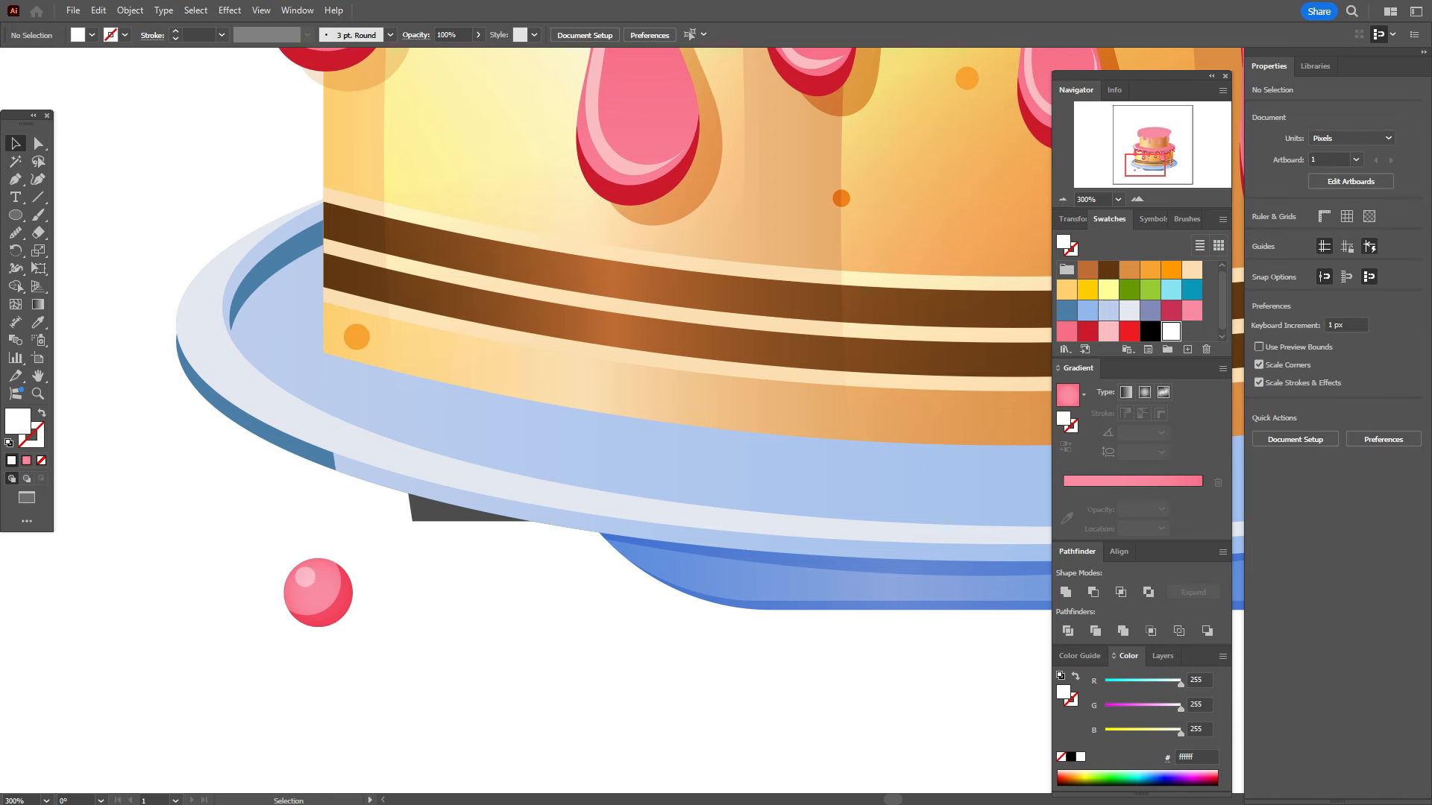
Step: Duplicate the finished pink ball three times in a descending row to its right
click(305, 575)
drag(315, 576, 626, 662)
key(ctrl+shift+a)
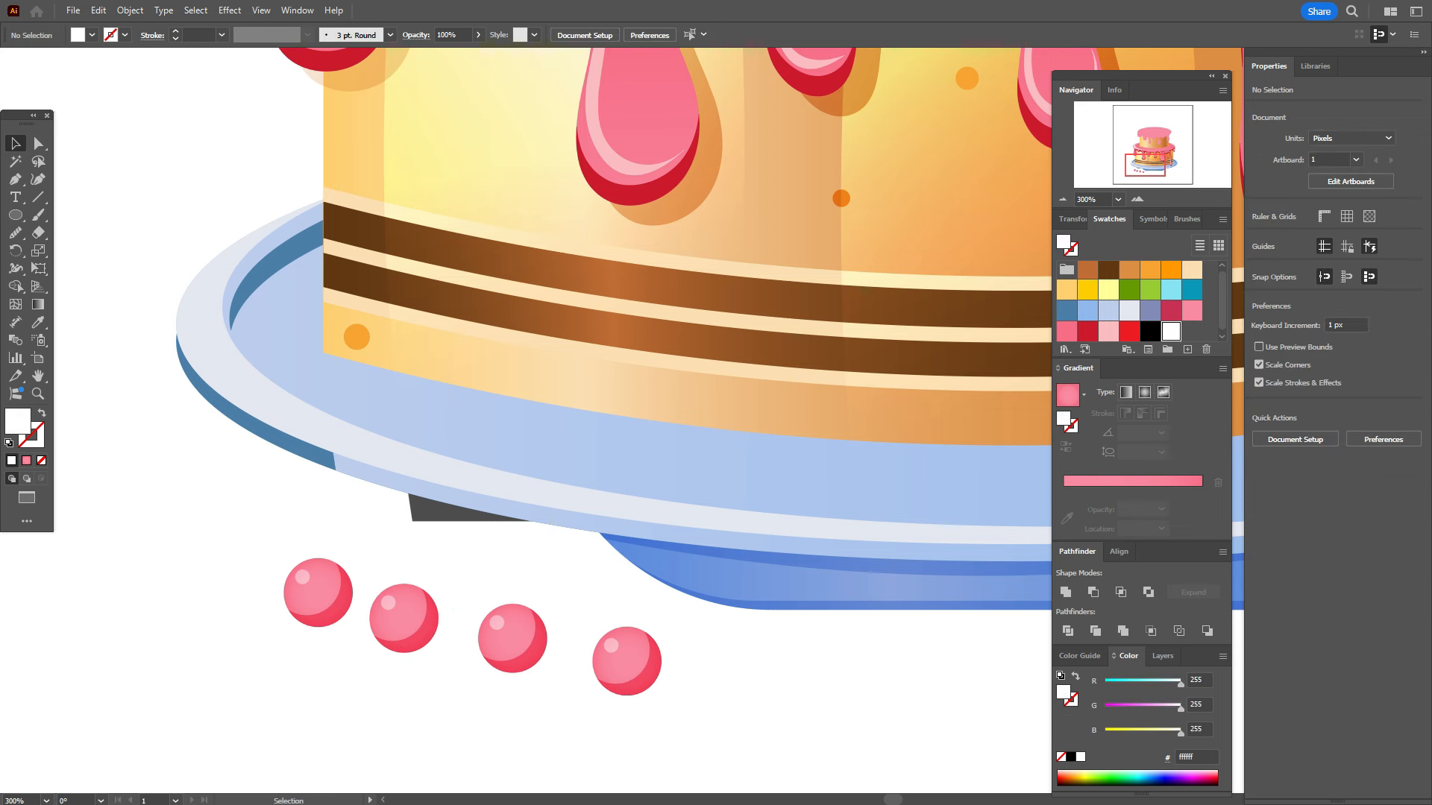
Step: Recolour the second ball with a gradient from light green at the centre to 669900 at the edge and fill its crescent with 99cc33
click(404, 619)
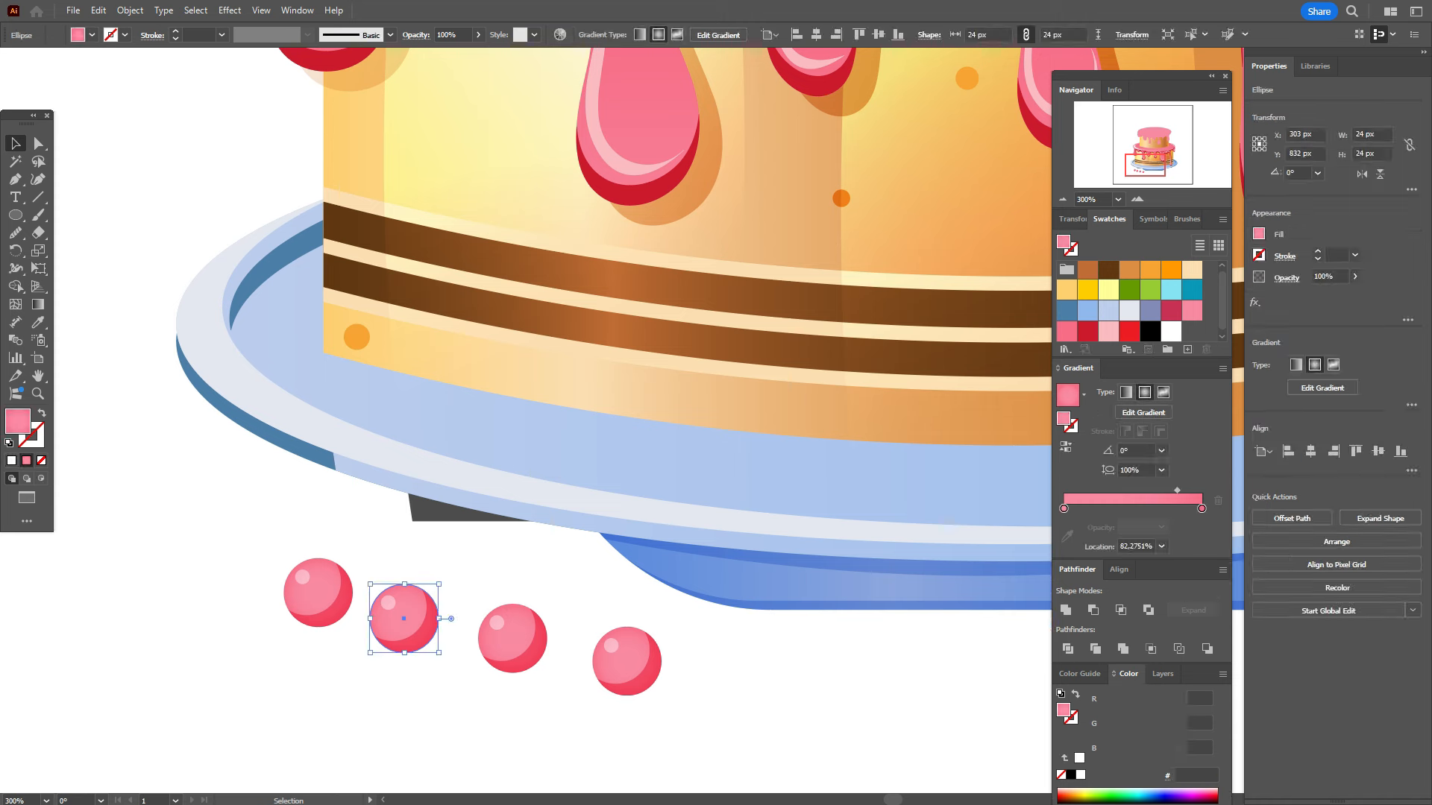
drag(1150, 290, 1064, 509)
drag(1129, 286, 1201, 508)
click(422, 636)
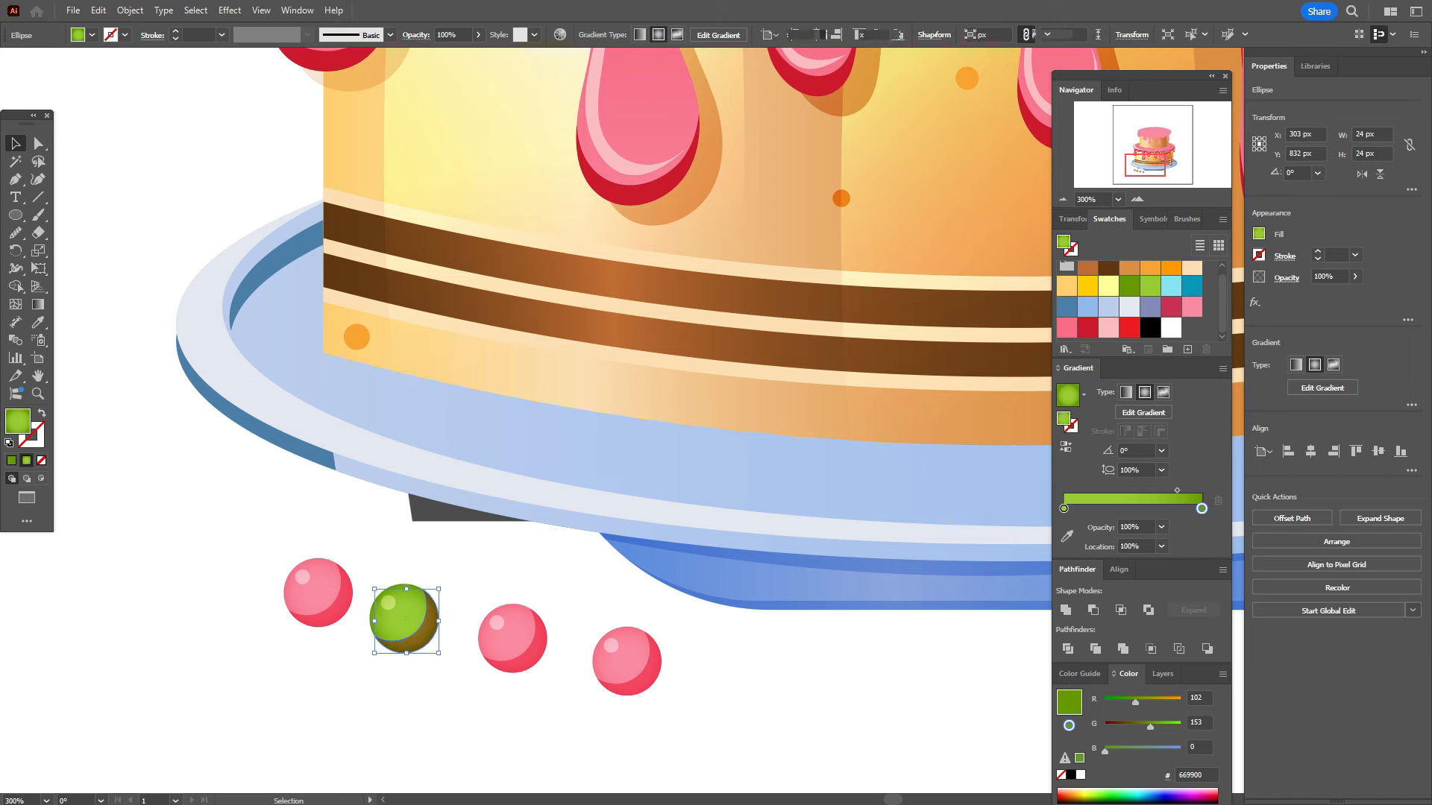
click(1150, 286)
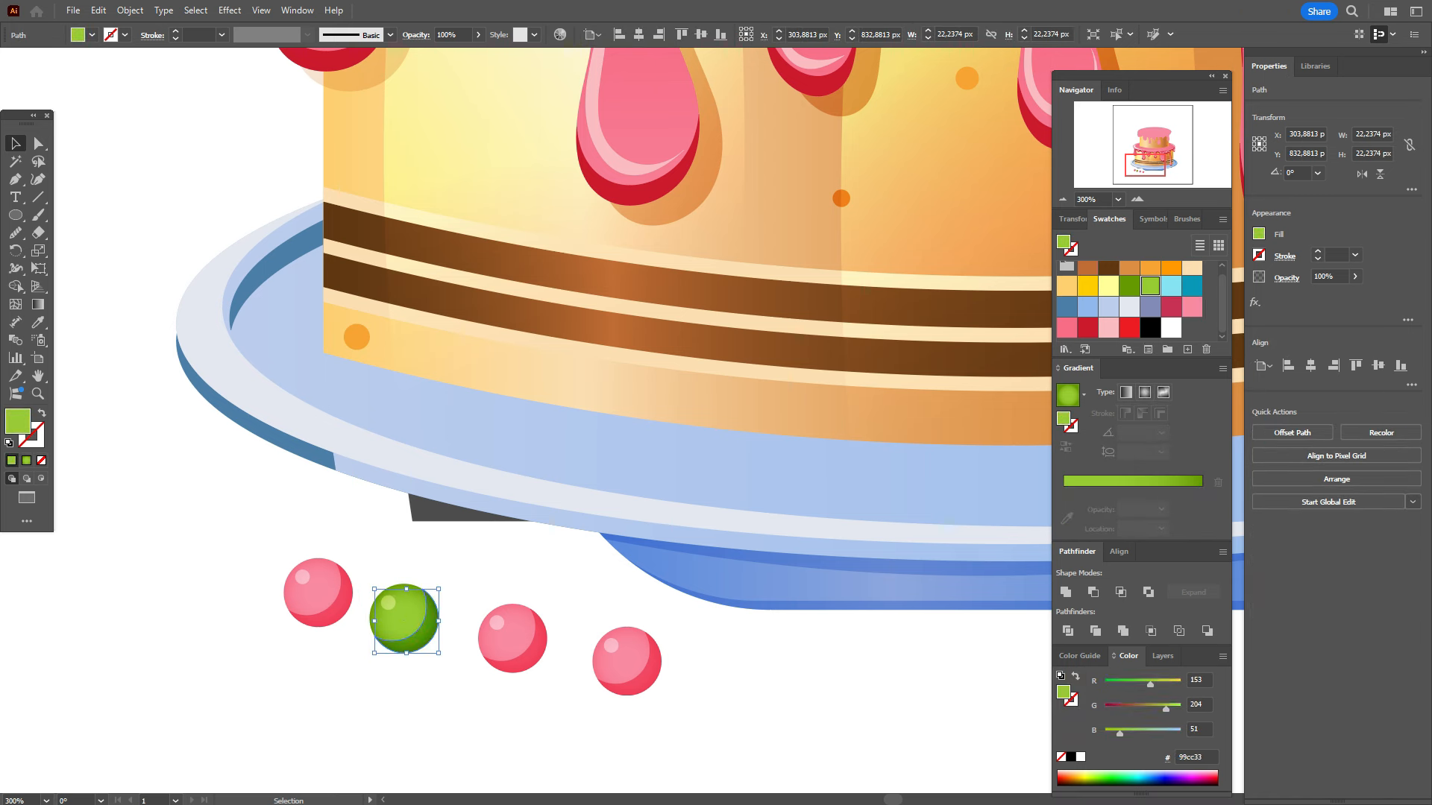
Step: Recolour the third ball with a gradient from light blue 86e3f2 to 0998b7 and fill its crescent with the light-blue swatch
click(512, 638)
drag(1170, 285, 1063, 508)
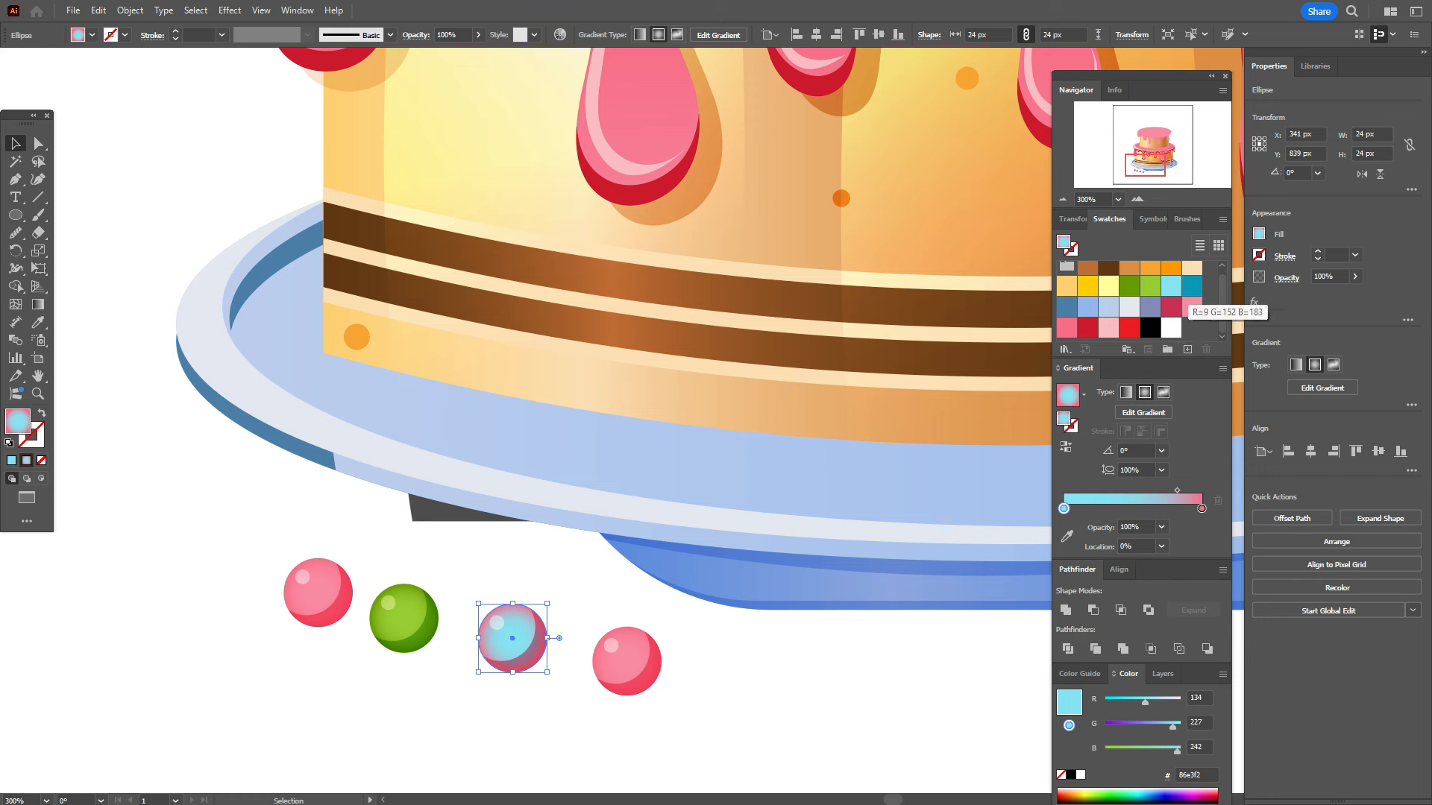
drag(1191, 285, 1202, 509)
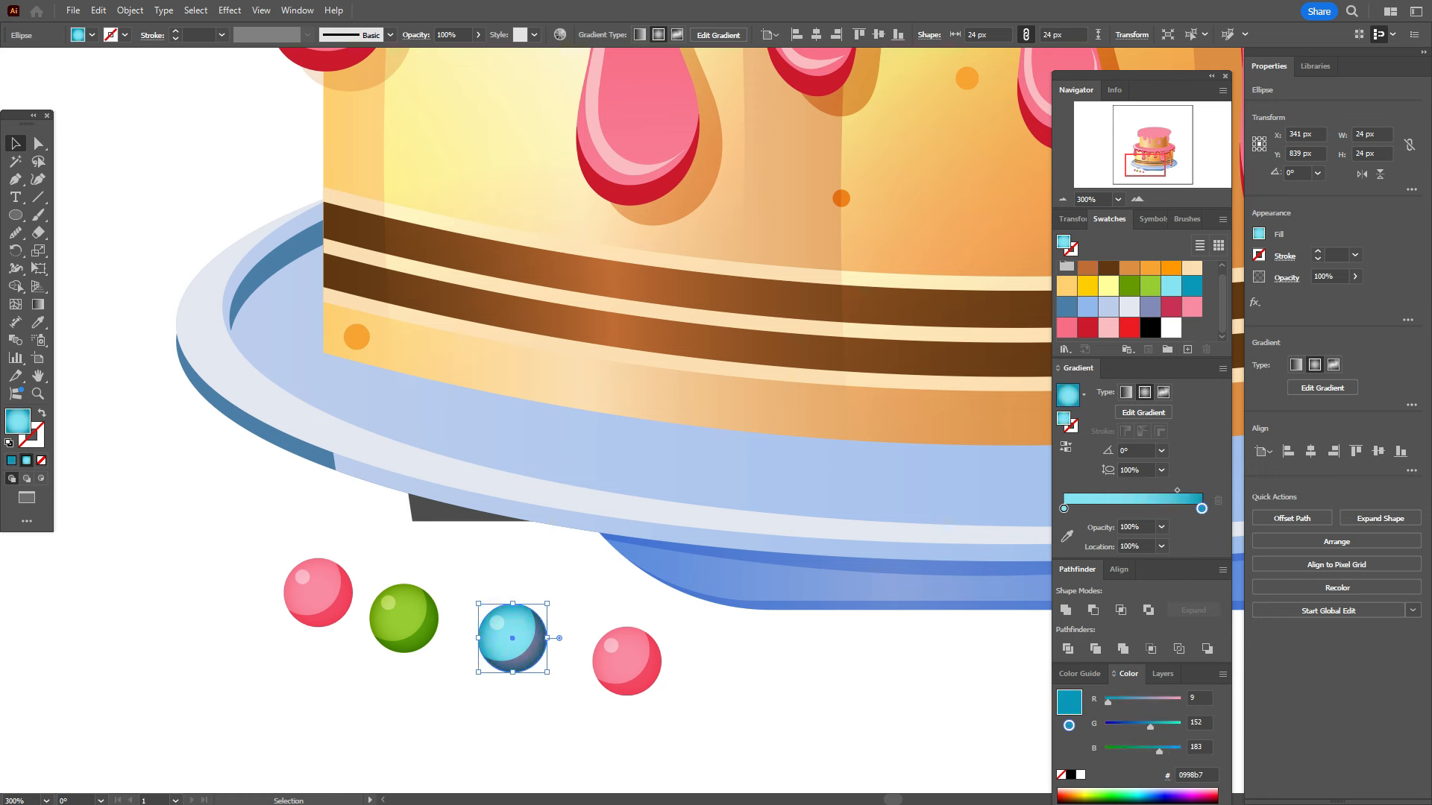
drag(1171, 286, 916, 559)
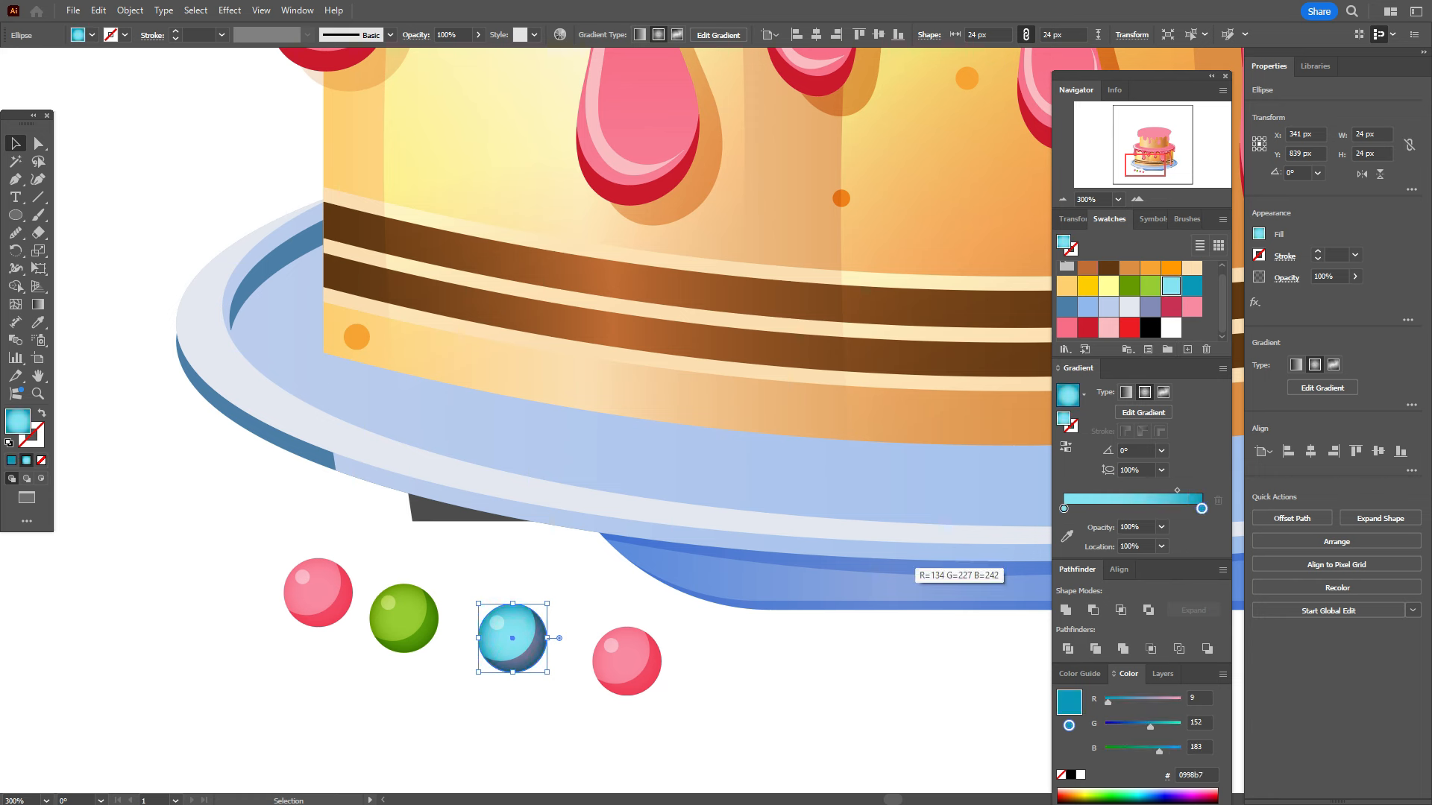
click(532, 655)
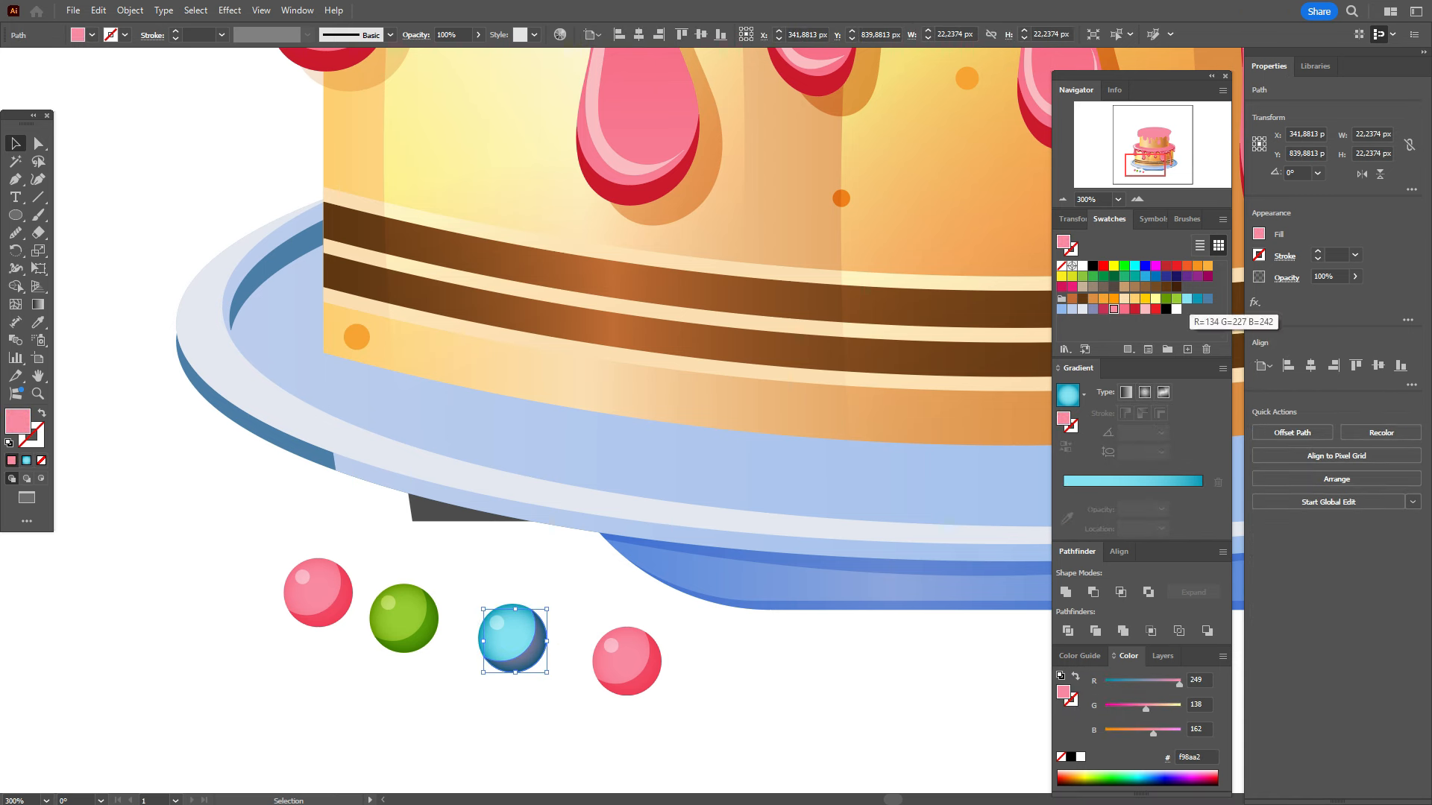
click(1128, 349)
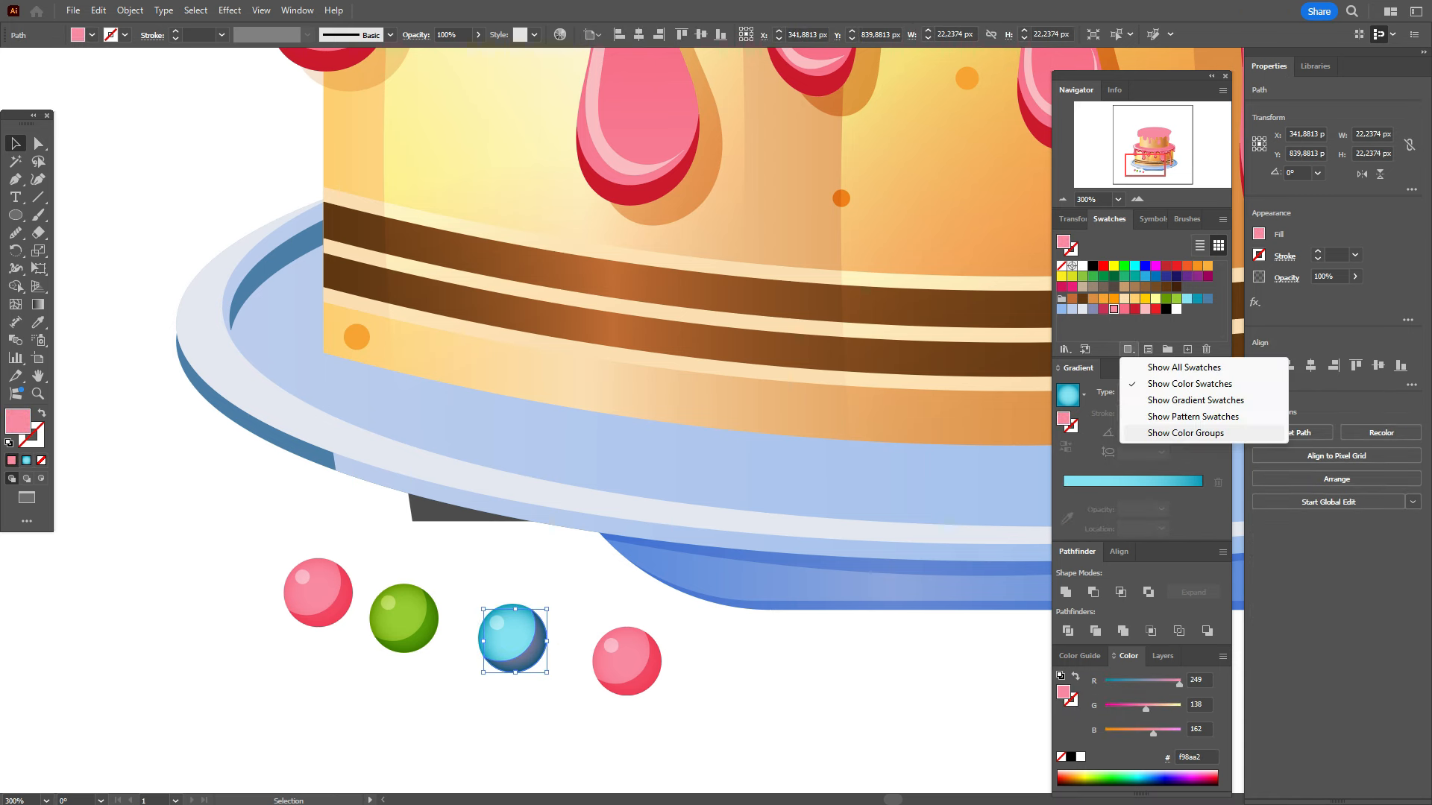
click(1185, 433)
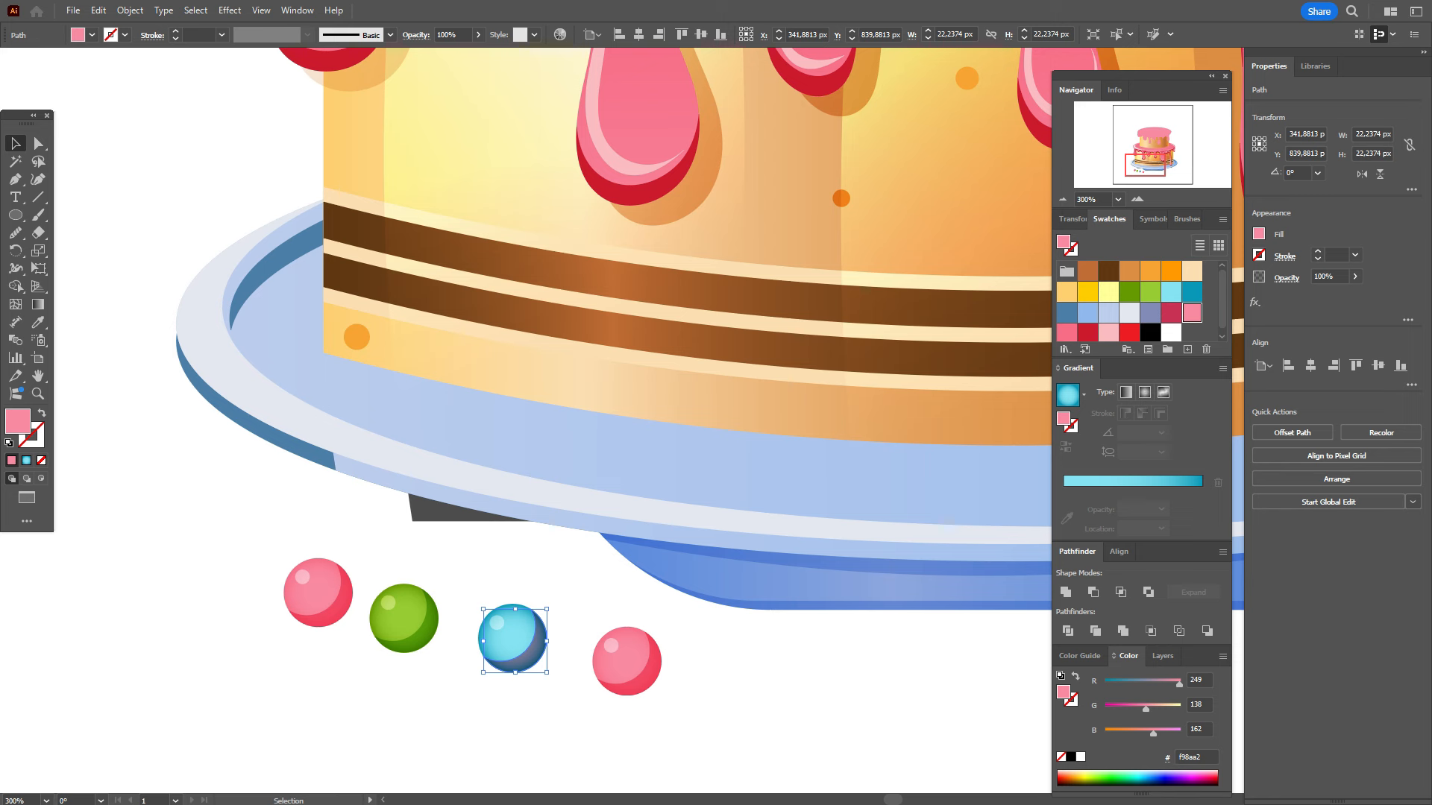
click(1170, 291)
Step: Recolour the fourth ball with a gradient from fed071 at the centre to ffcc00 at the edge and fill its crescent with ffcc00
click(627, 660)
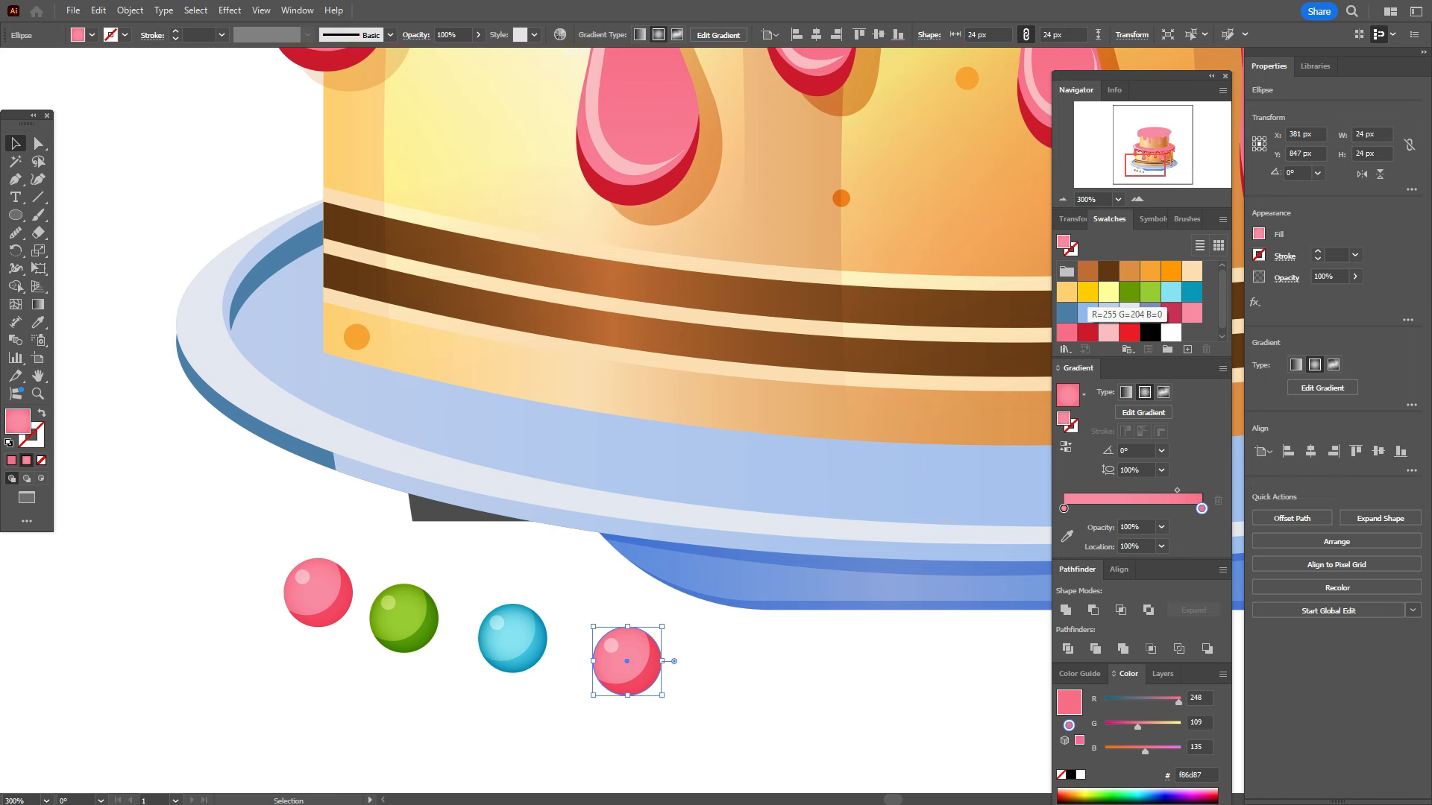
click(1087, 291)
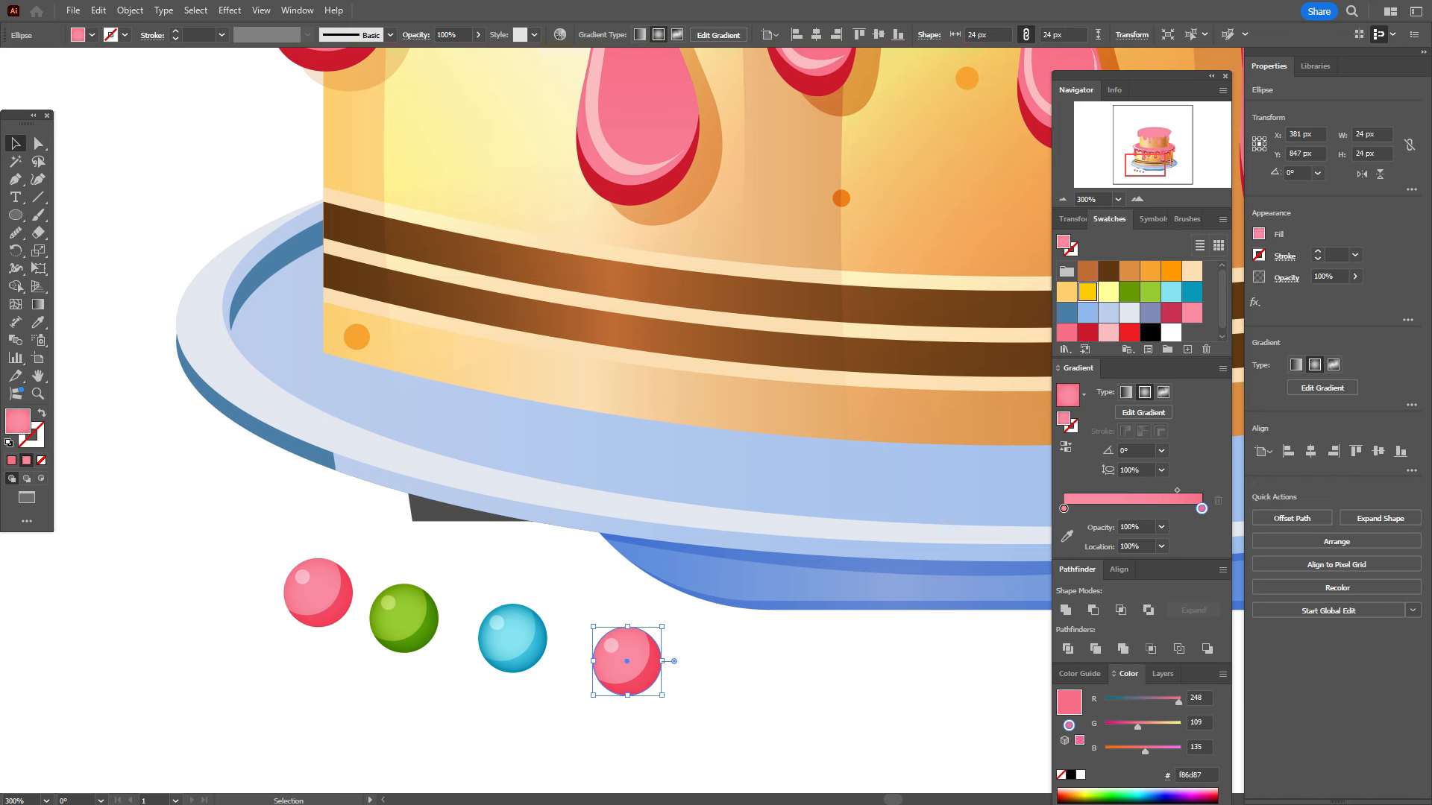
drag(1088, 292, 1201, 508)
drag(1066, 292, 1064, 508)
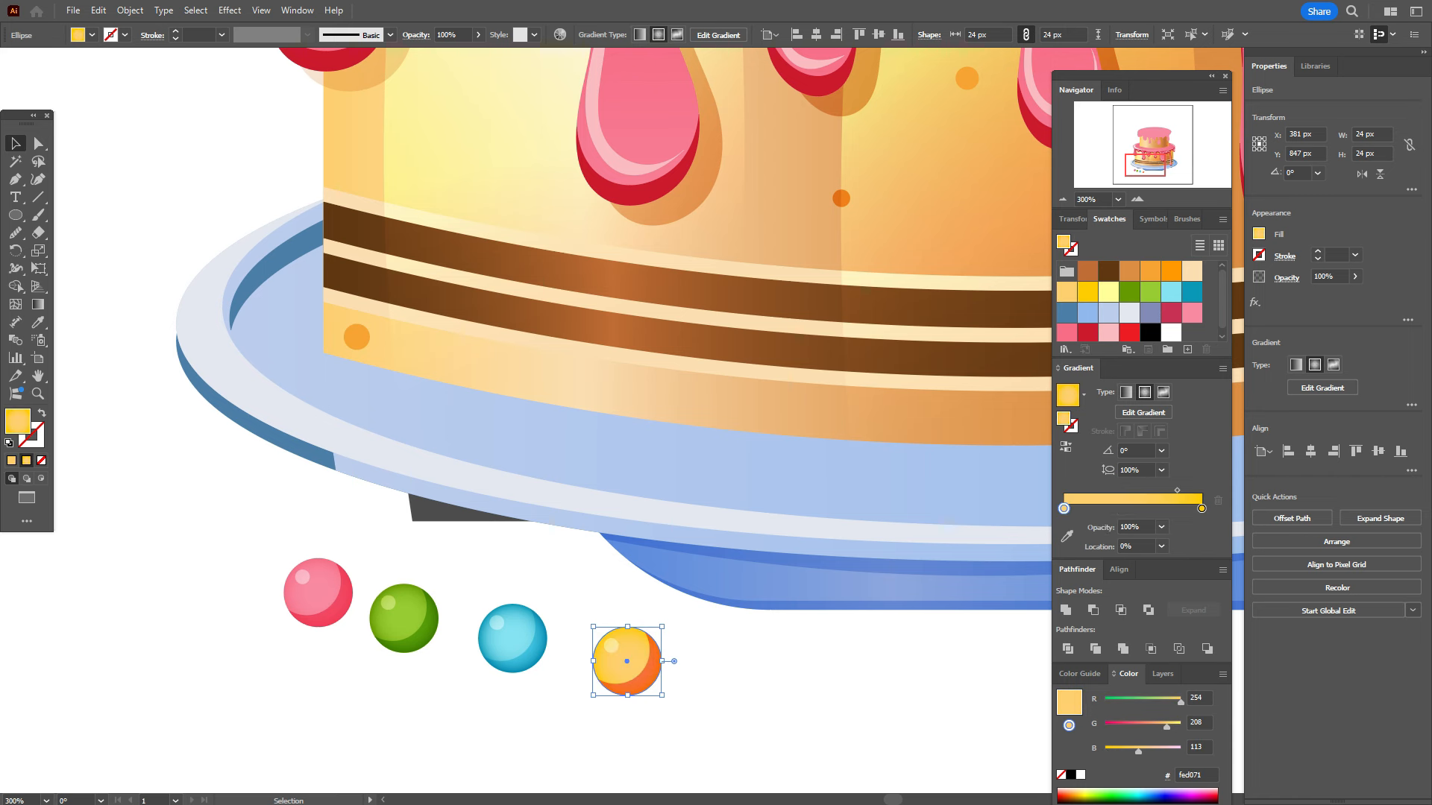
click(645, 679)
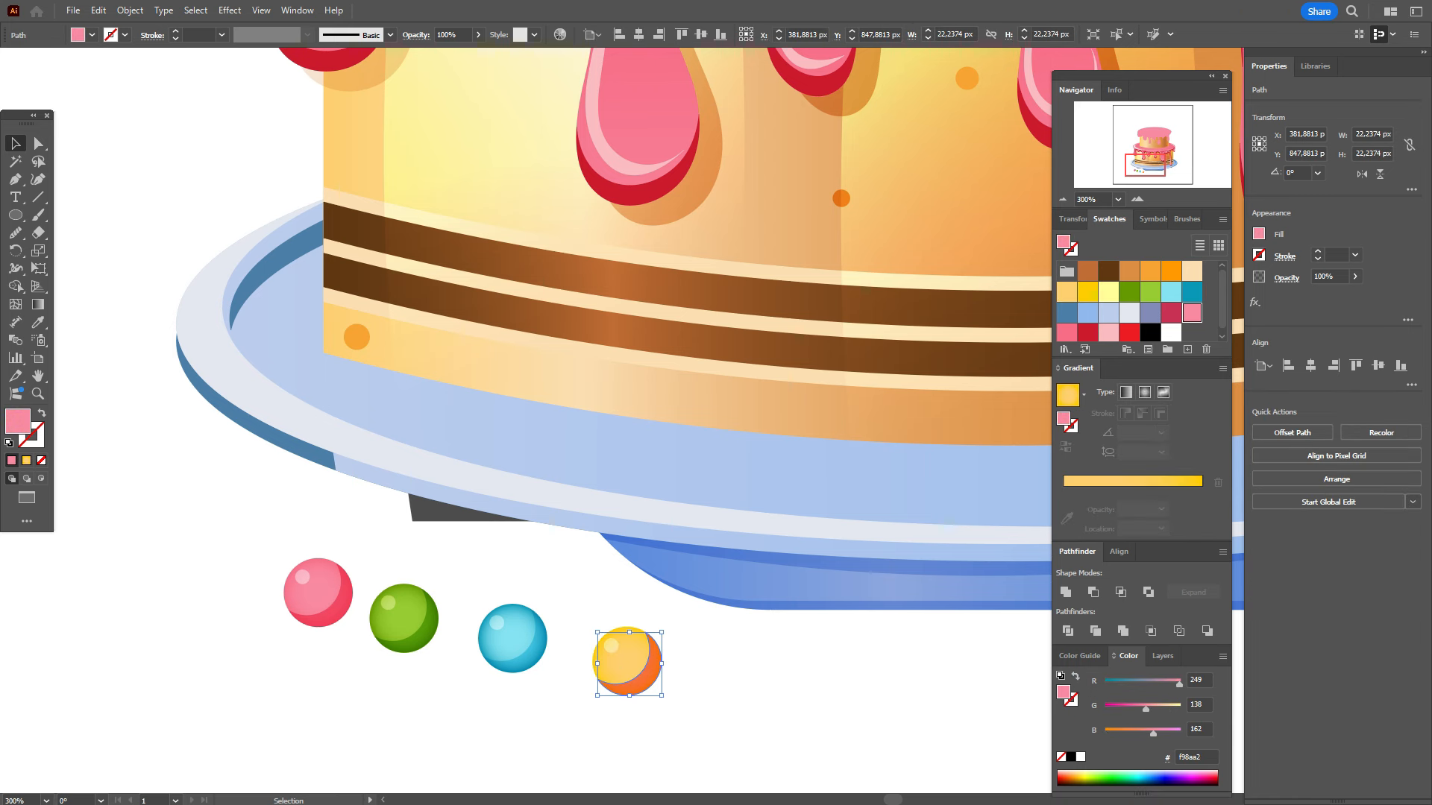
click(1087, 292)
key(ctrl+shift+a)
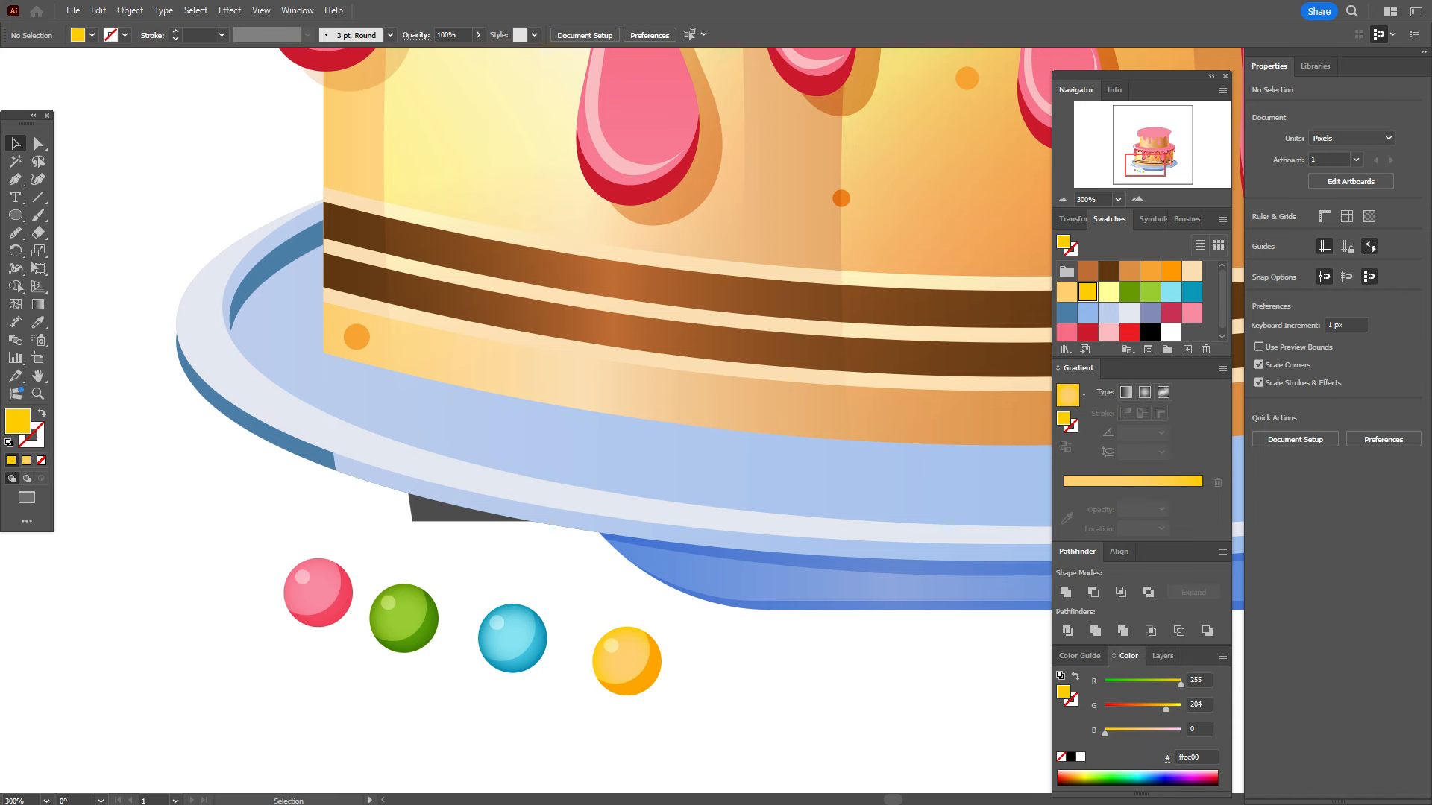
Step: Duplicate the pink ball's 24 px base circle, offset the copy slightly down and right, and send it behind the ball
click(318, 591)
key(a)
key(v)
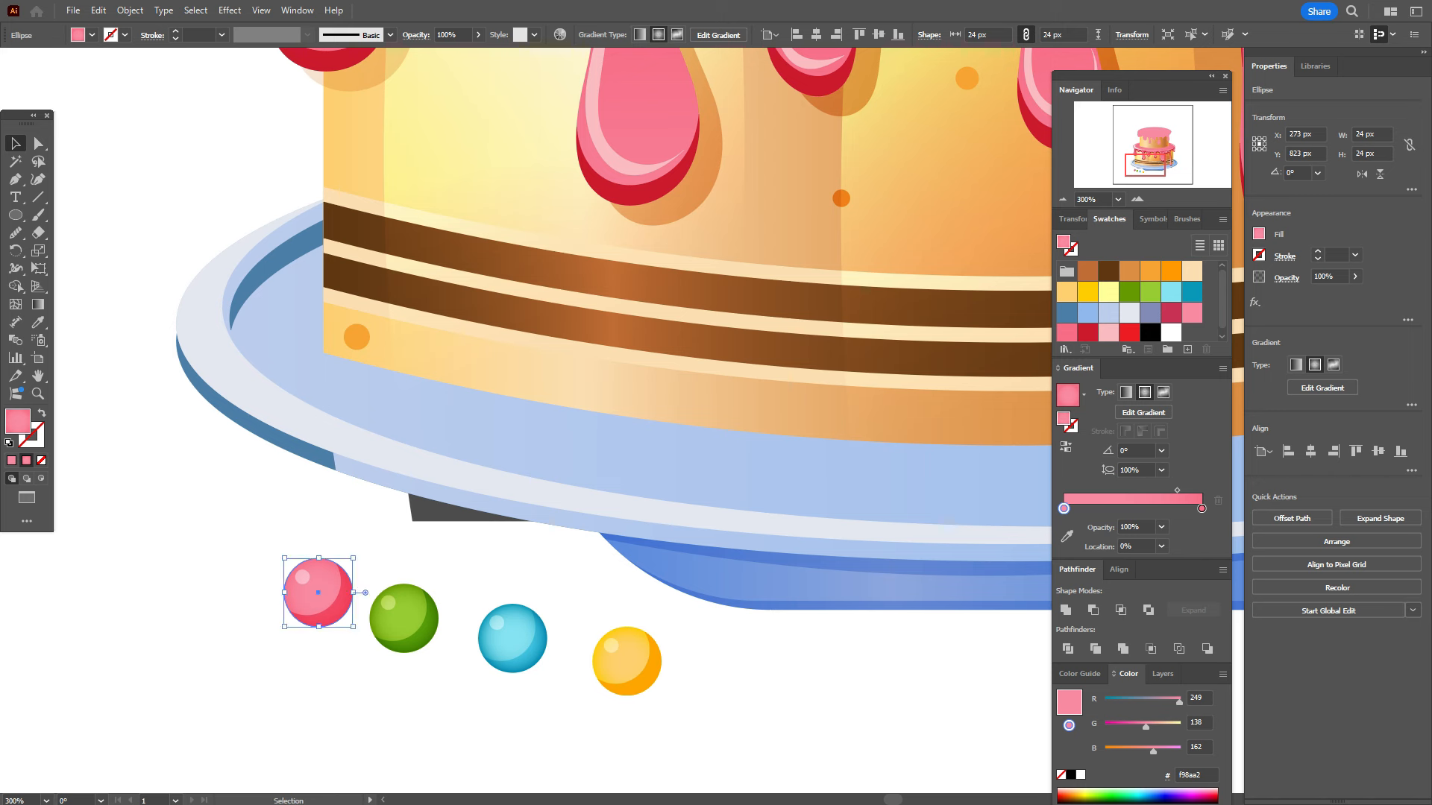
right_click(321, 593)
mouse_move(417, 517)
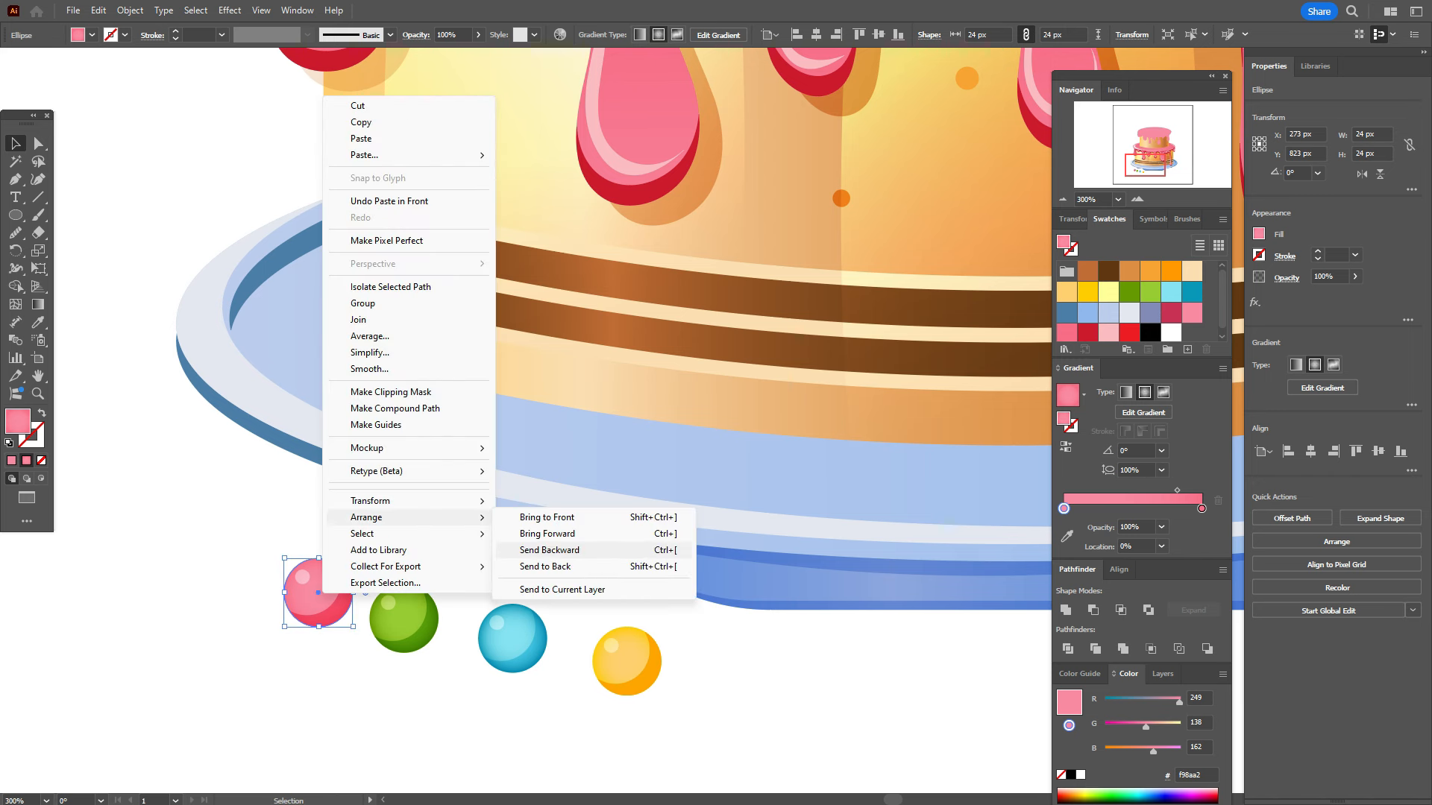
click(549, 549)
key(ctrl+s)
drag(318, 593, 323, 600)
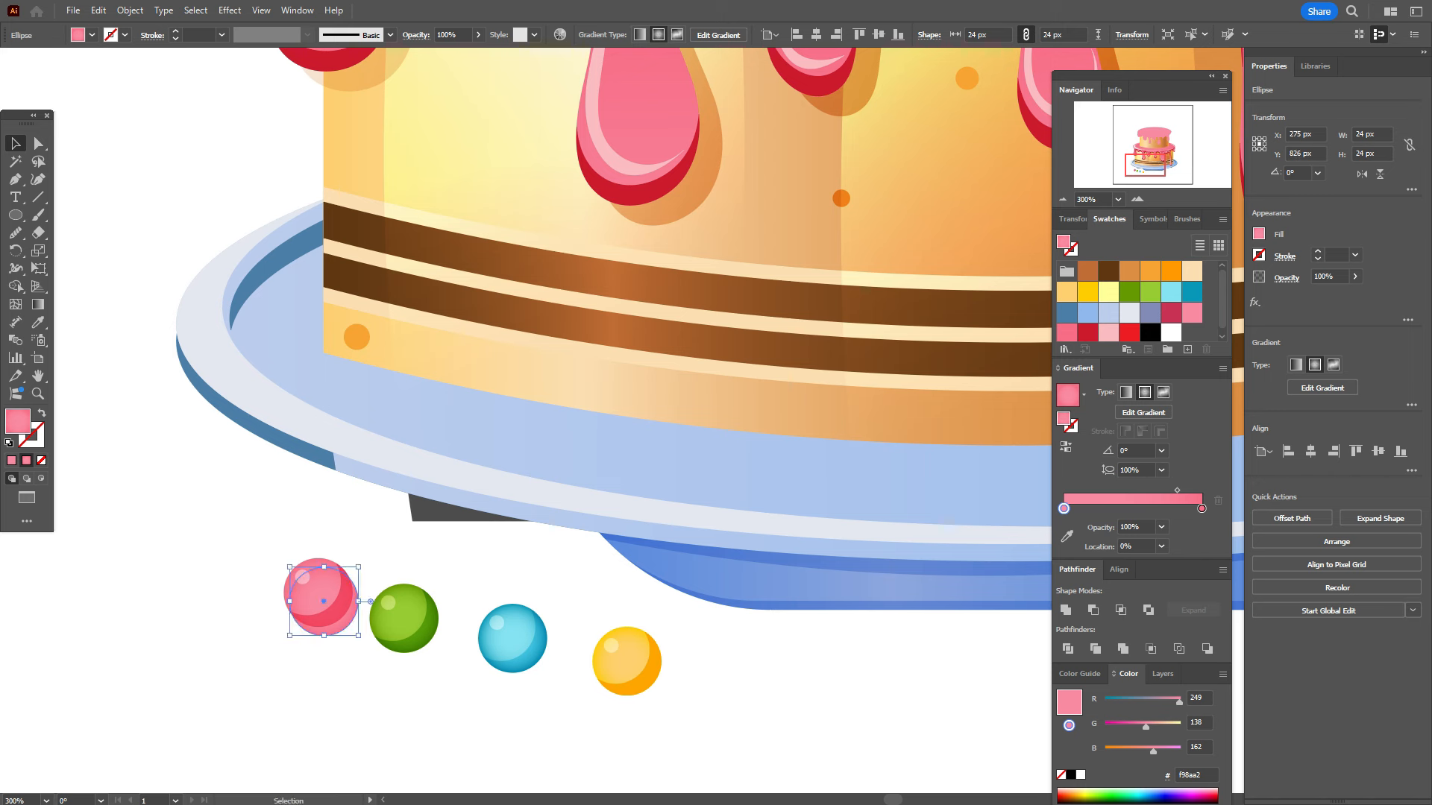
right_click(323, 600)
mouse_move(387, 547)
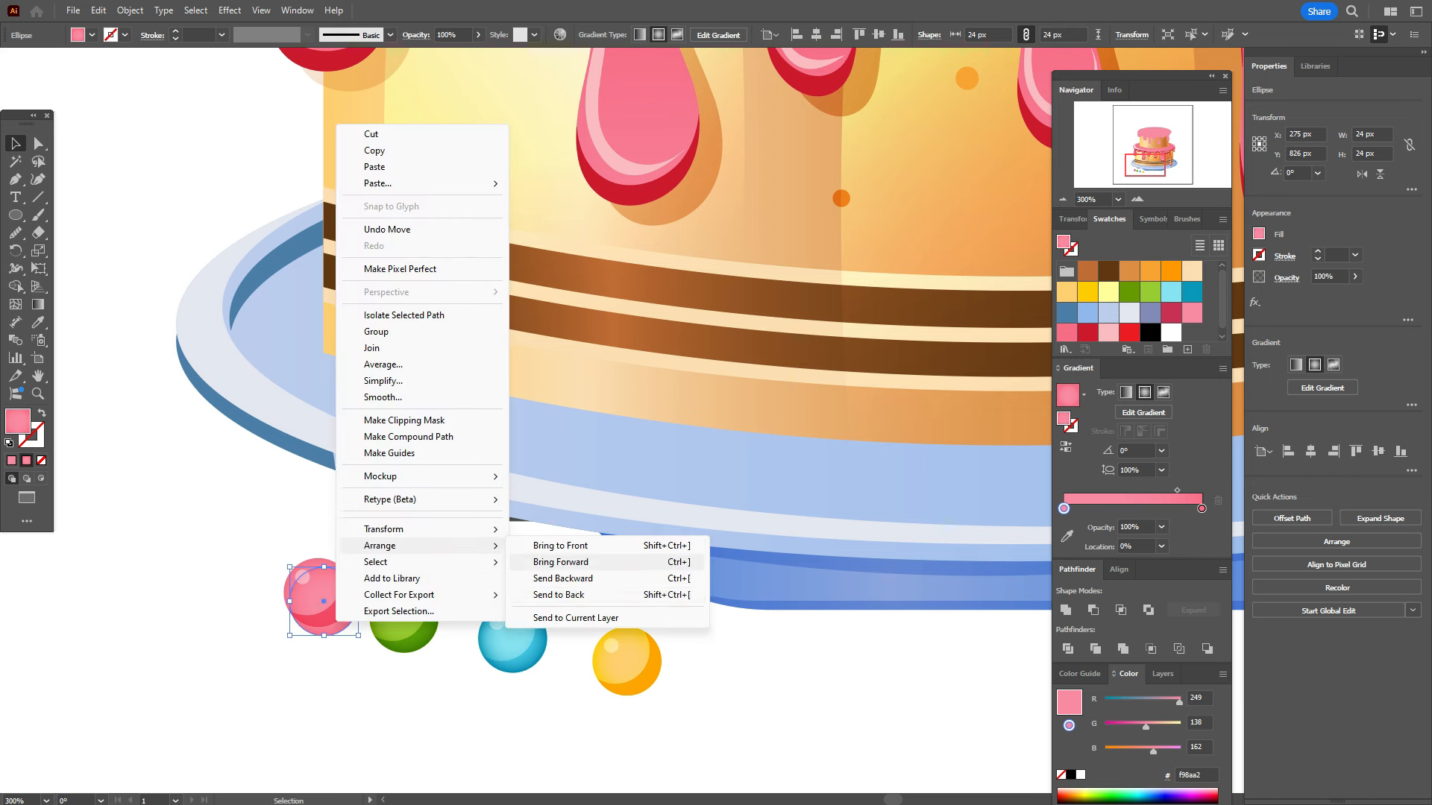
click(559, 594)
key(ctrl+shift+a)
click(333, 630)
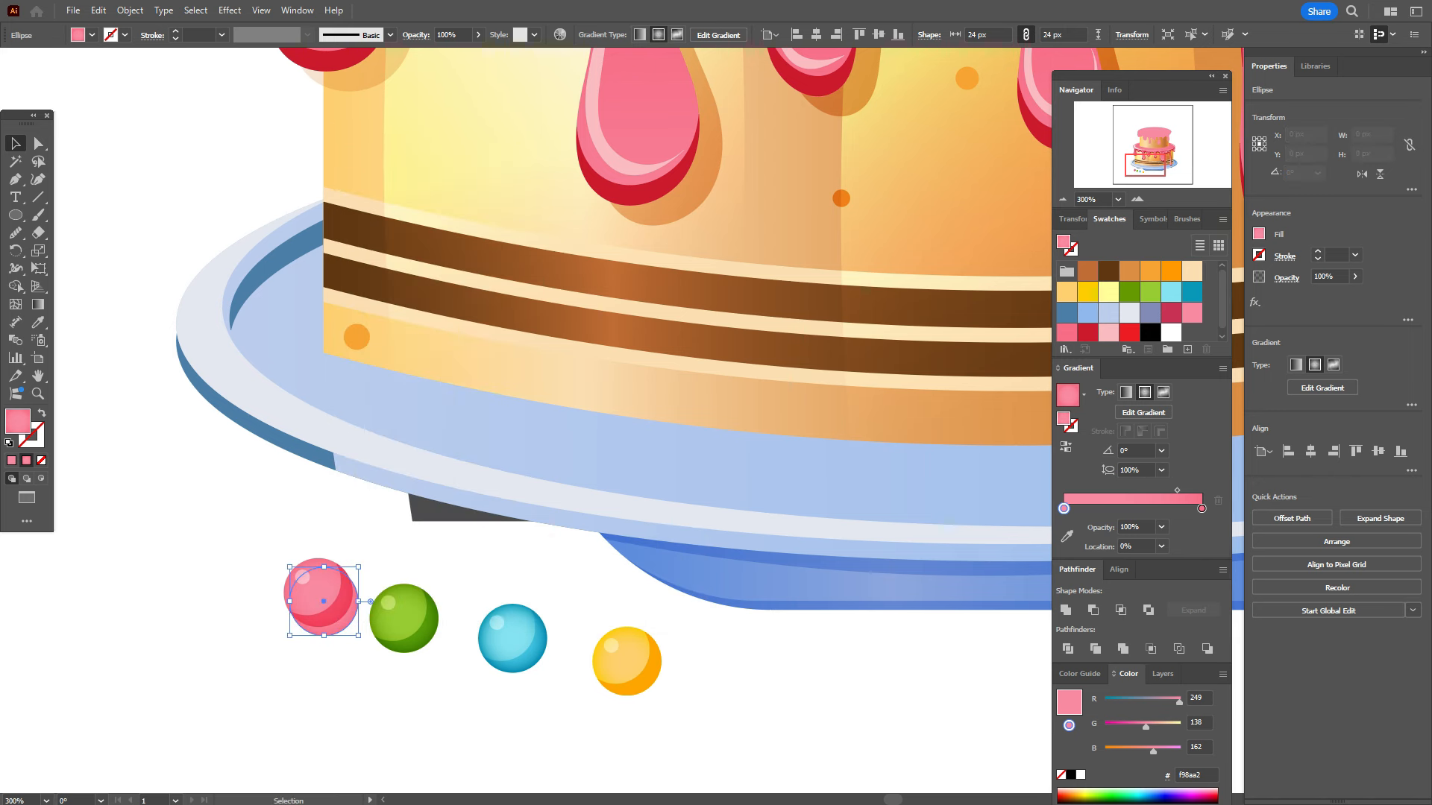
Step: Fill the offset circle behind the pink ball with a linear gradient from dd8e43 to white and adjust its blending mode
click(1126, 392)
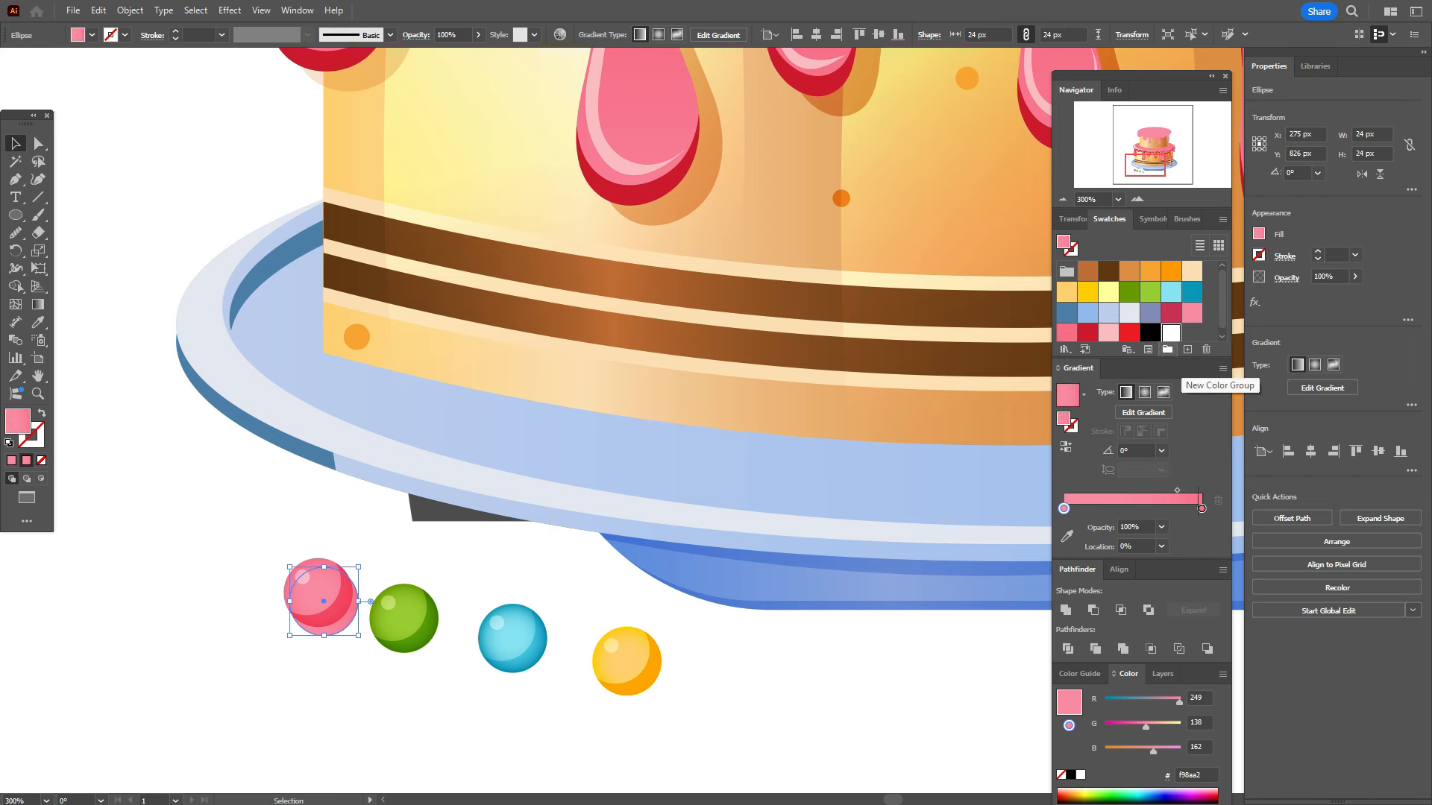
drag(1170, 334, 1201, 509)
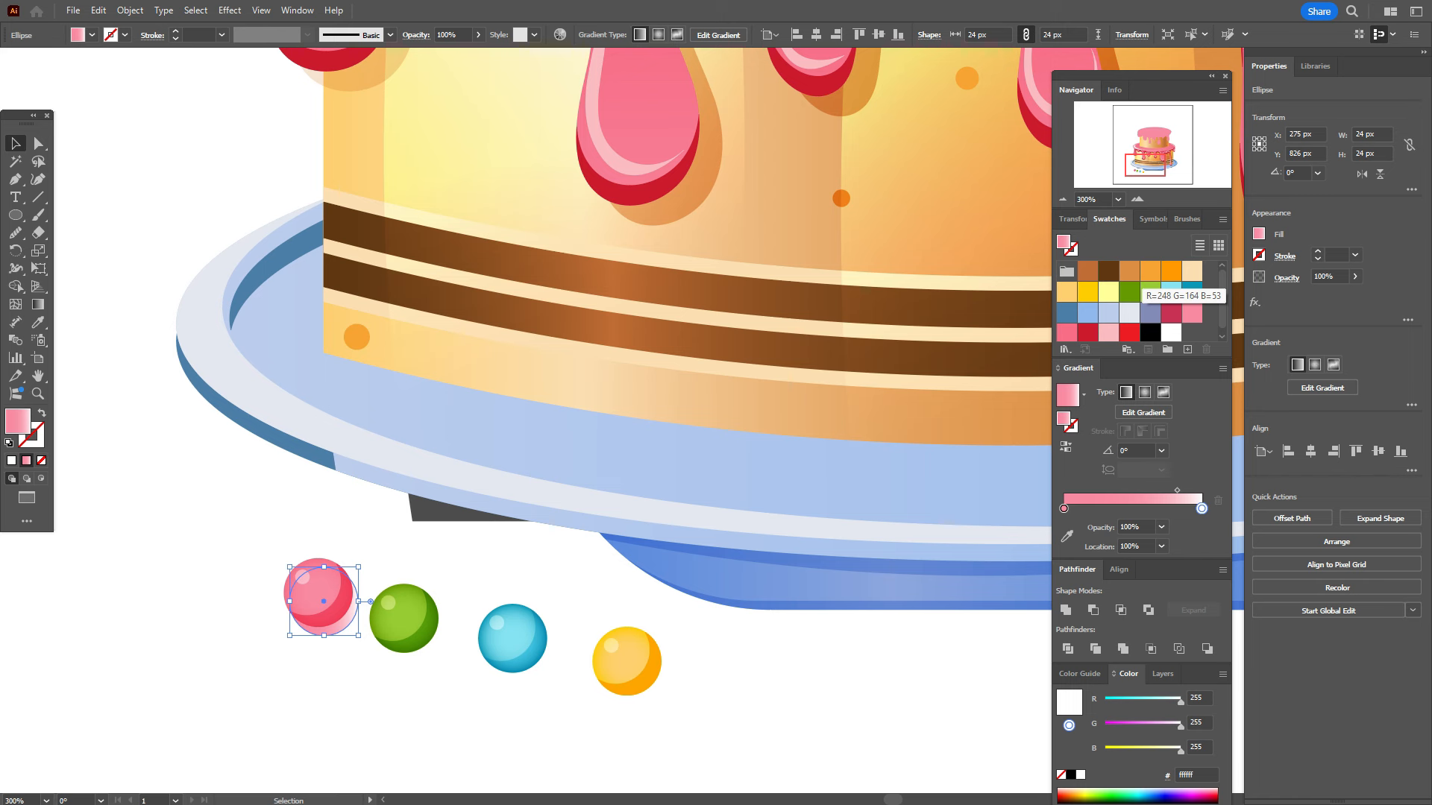
click(1129, 272)
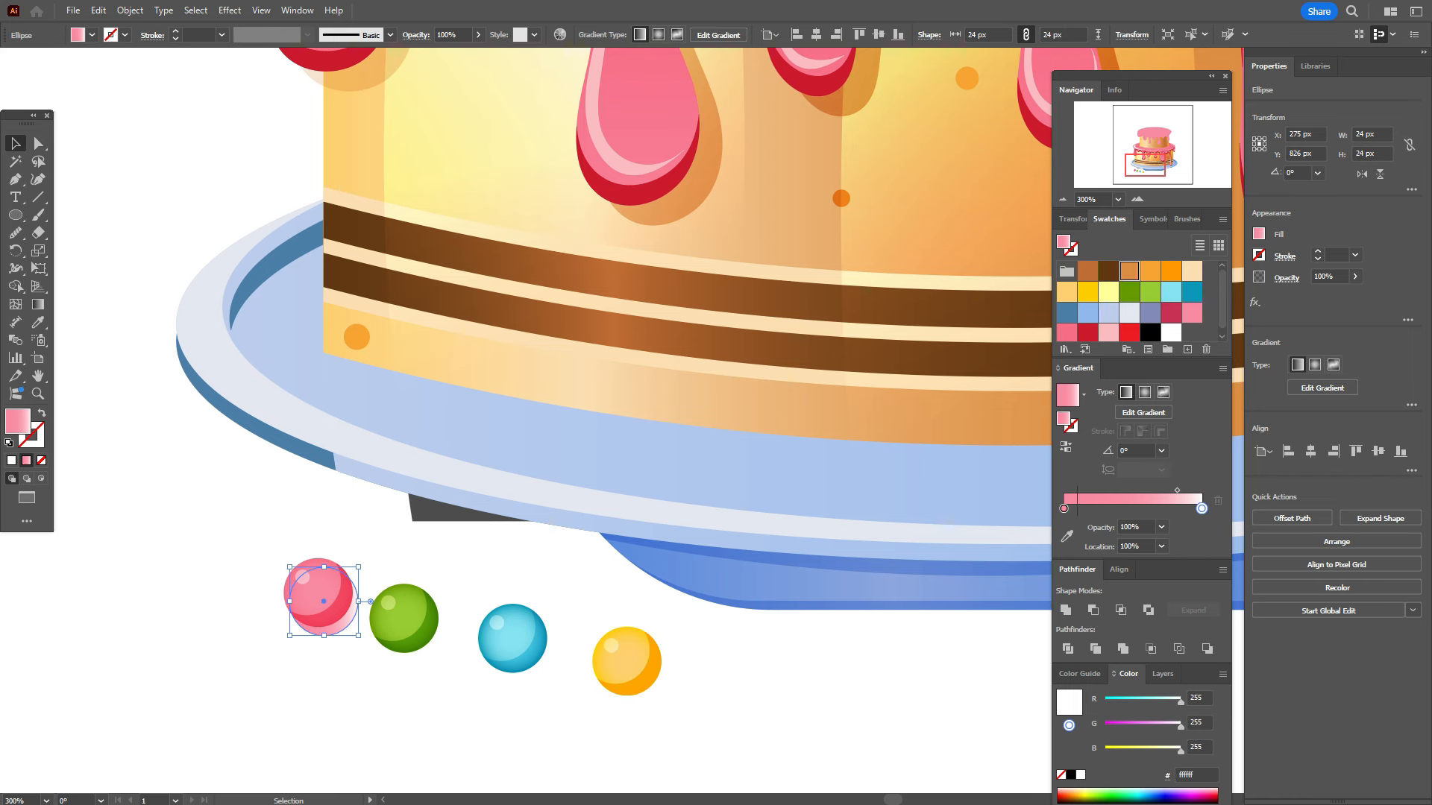
drag(1129, 271, 1064, 509)
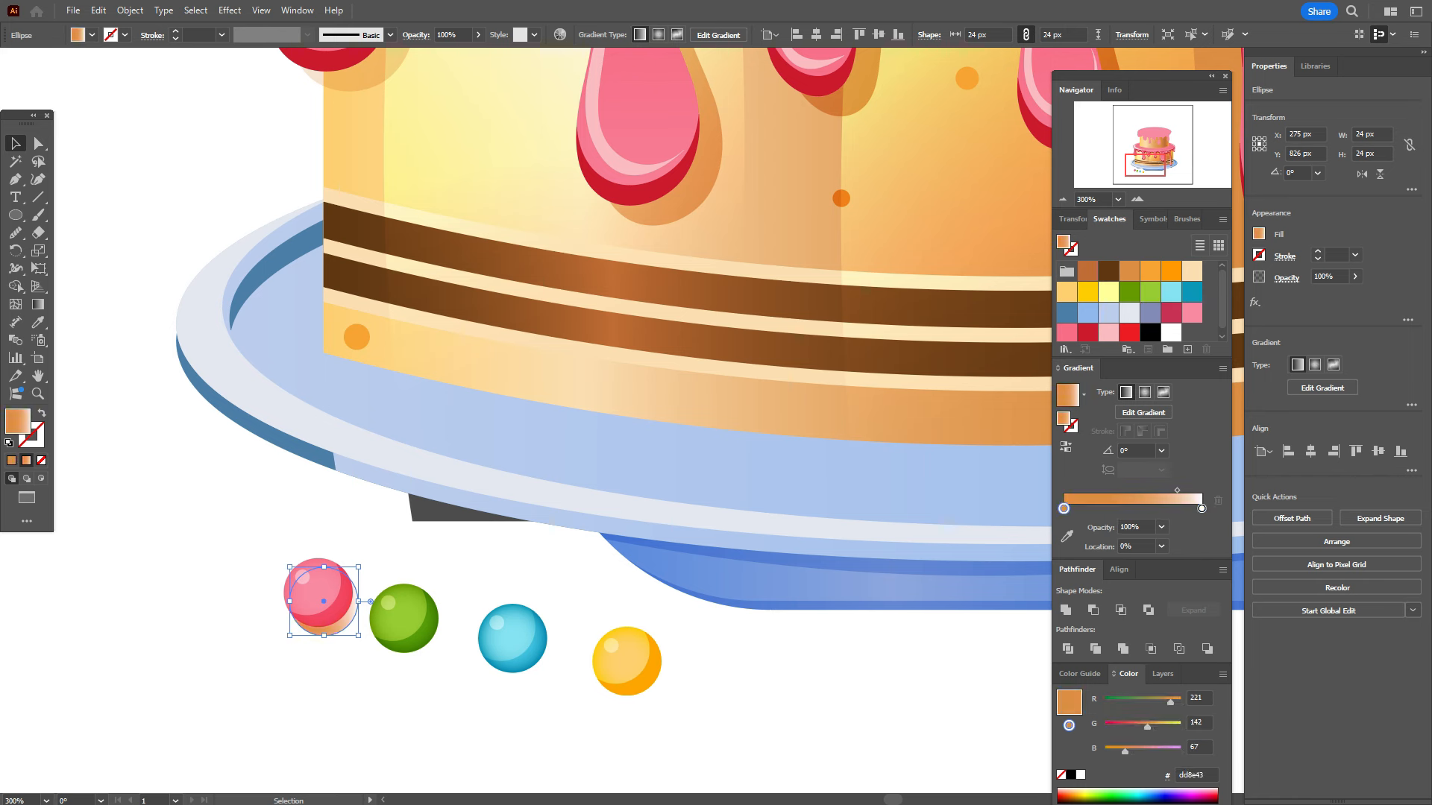
click(1286, 277)
click(1168, 304)
click(1163, 356)
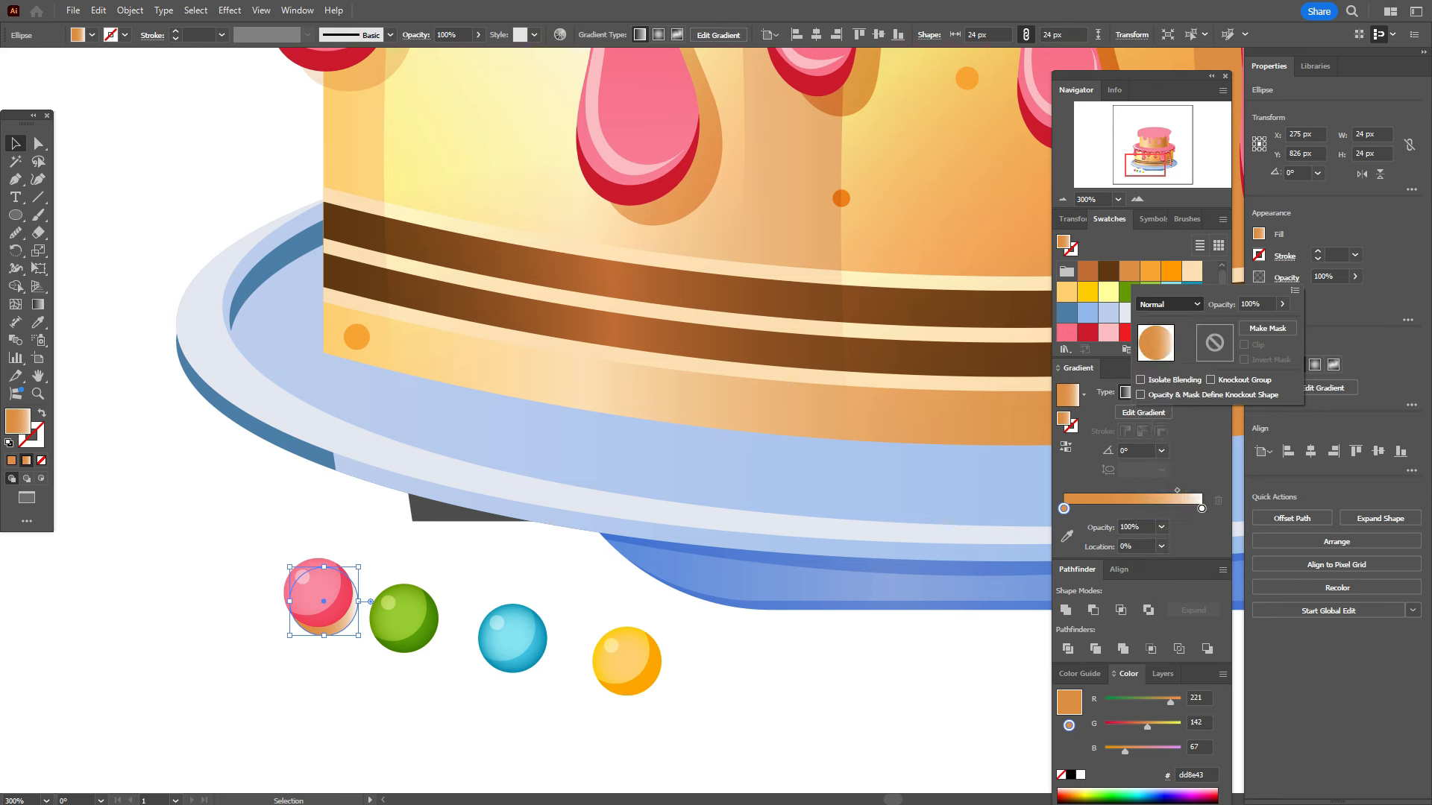
key(Escape)
key(ctrl+shift+a)
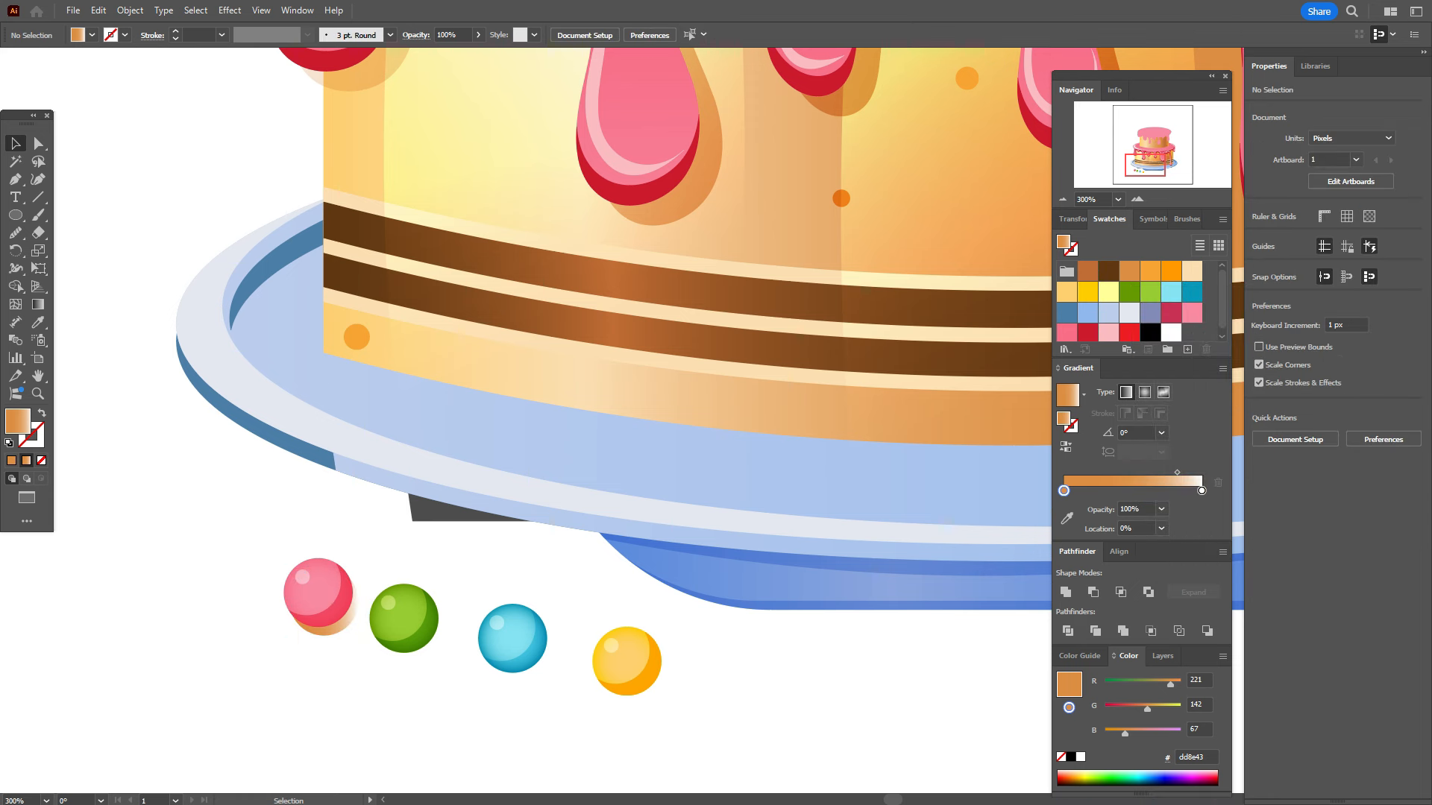
Step: Copy the pink ball's orange shadow circle beneath the green, blue and yellow balls
click(328, 630)
drag(328, 630, 641, 693)
key(ctrl+shift+a)
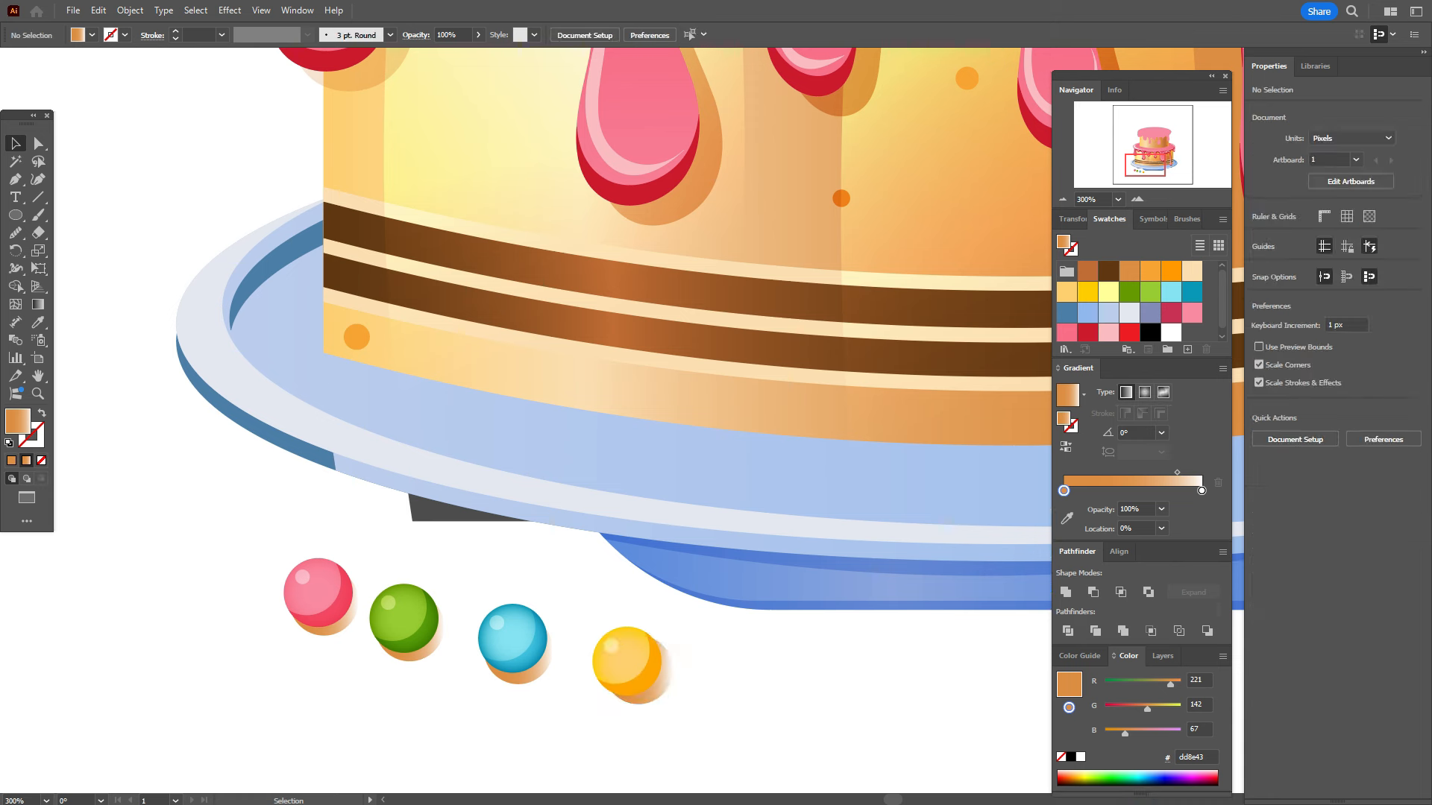
Step: Duplicate all four balls with their shadows as a second row below and to the left of the originals
click(336, 610)
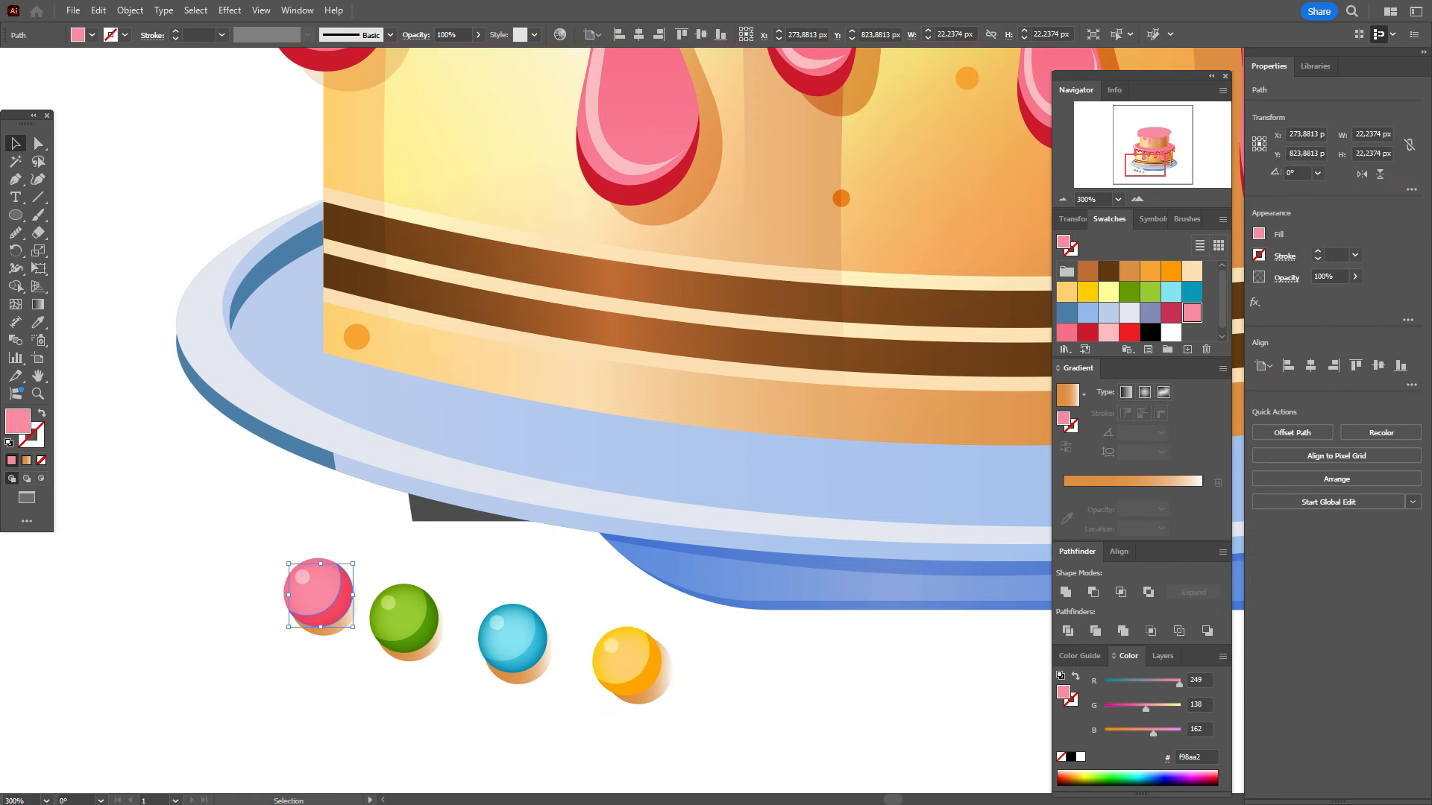
drag(260, 559, 392, 736)
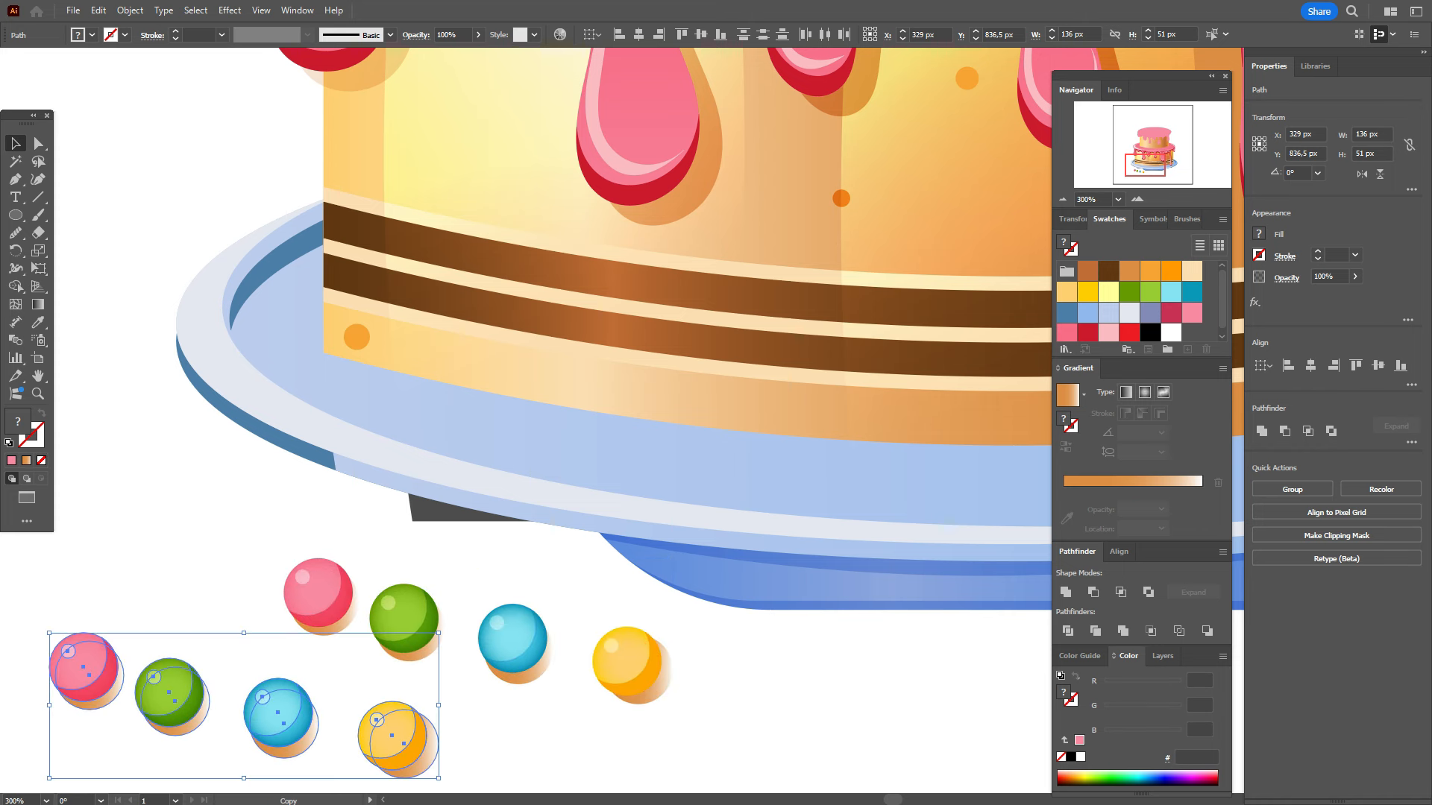
key(ctrl+shift+a)
Step: Delete the orange shadow circles from the four balls in the duplicated row
click(106, 698)
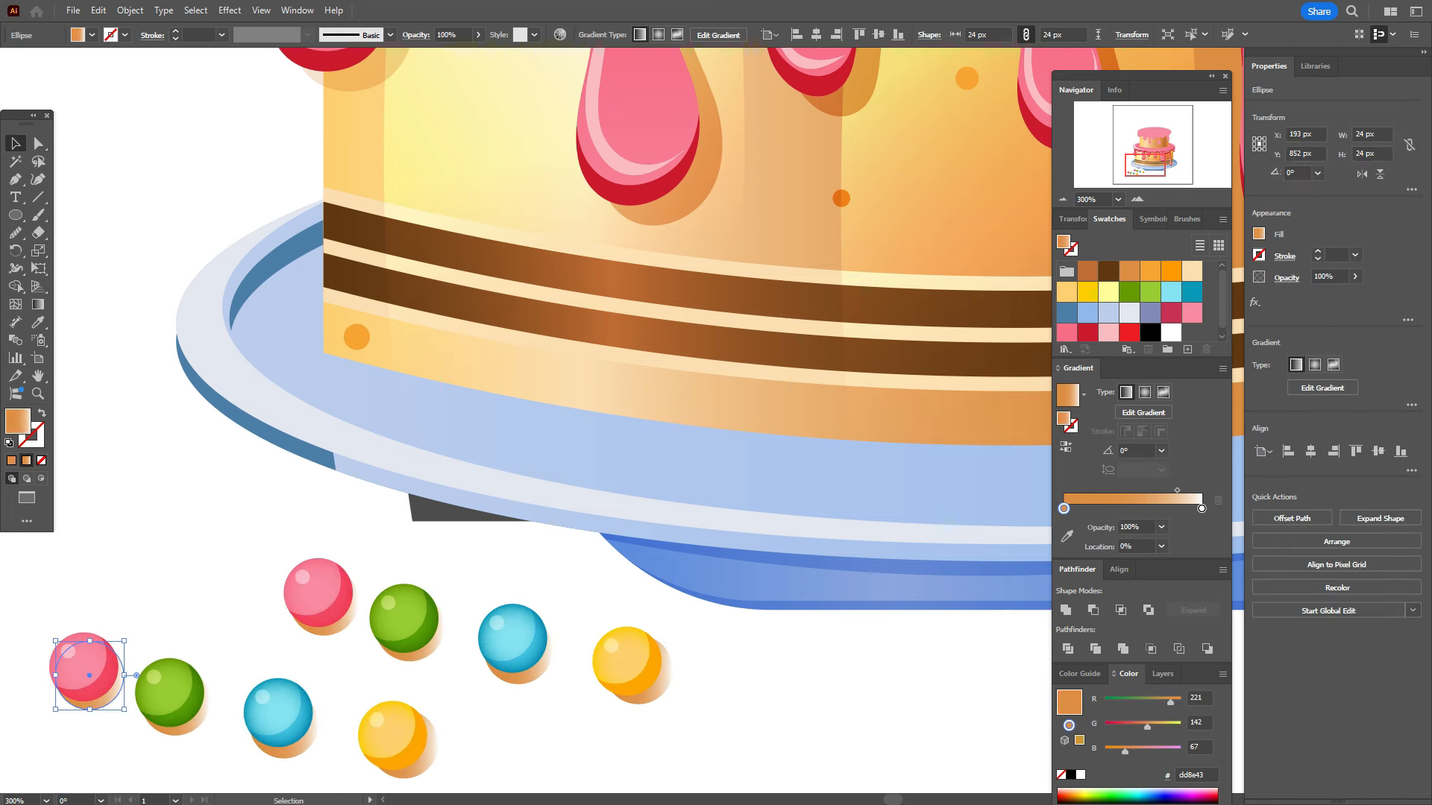
key(Delete)
click(180, 699)
key(Delete)
click(289, 720)
key(Delete)
click(403, 744)
key(Delete)
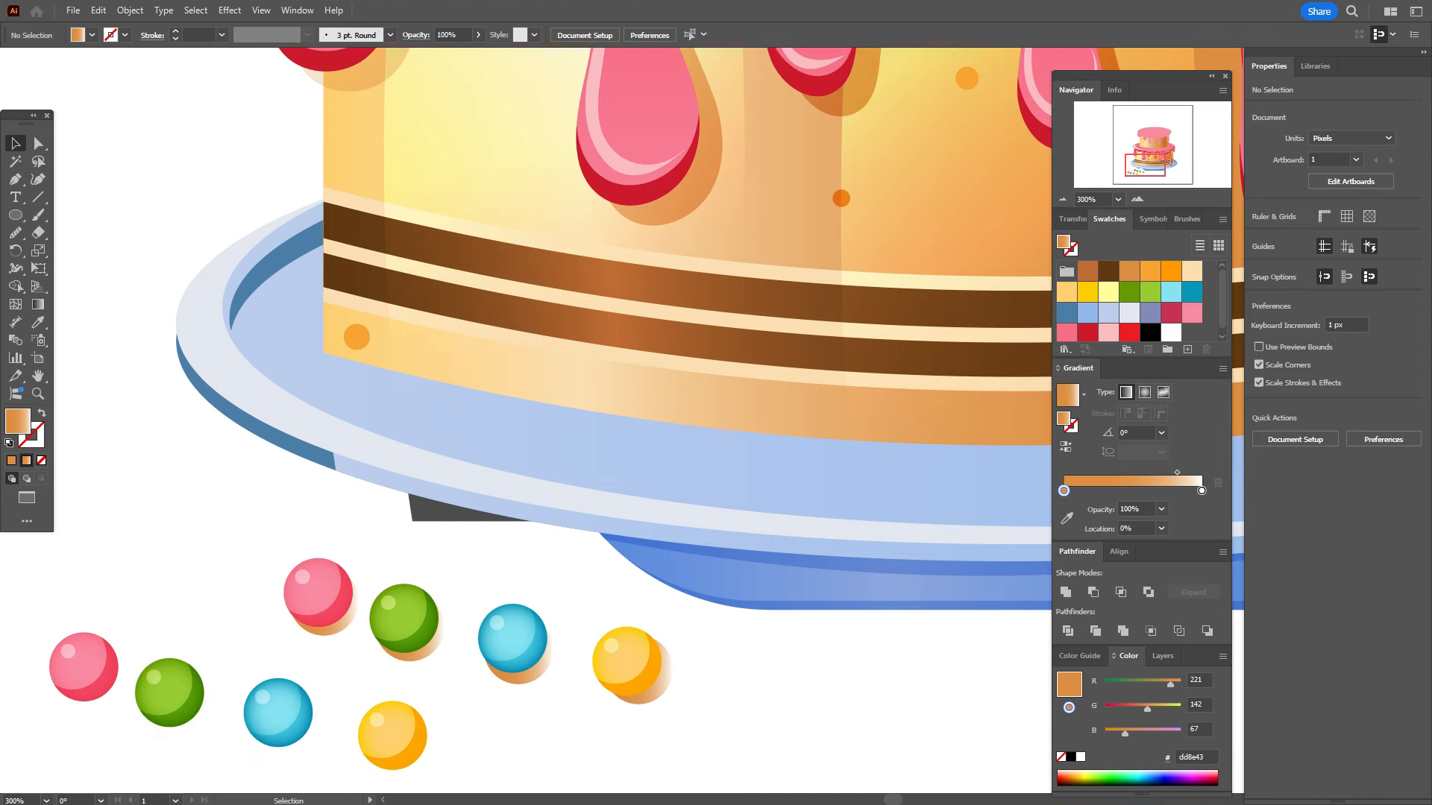
Step: Group each ball in the original row with its shadow and move the yellow one slightly closer to the blue one
drag(266, 557, 362, 640)
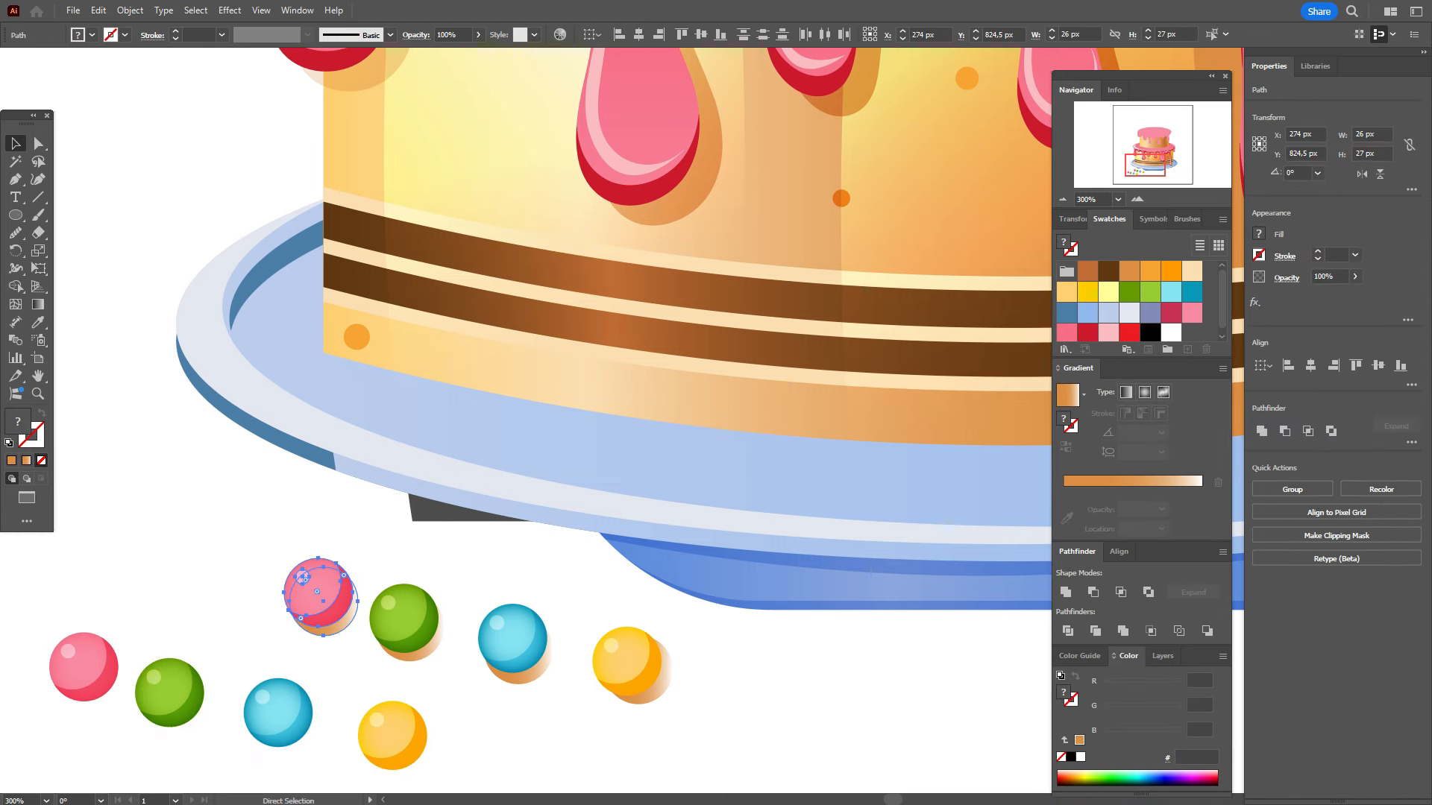
drag(378, 570, 438, 668)
key(ctrl+g)
drag(475, 592, 540, 689)
key(ctrl+g)
drag(581, 623, 603, 674)
key(ctrl+g)
key(ctrl+shift+a)
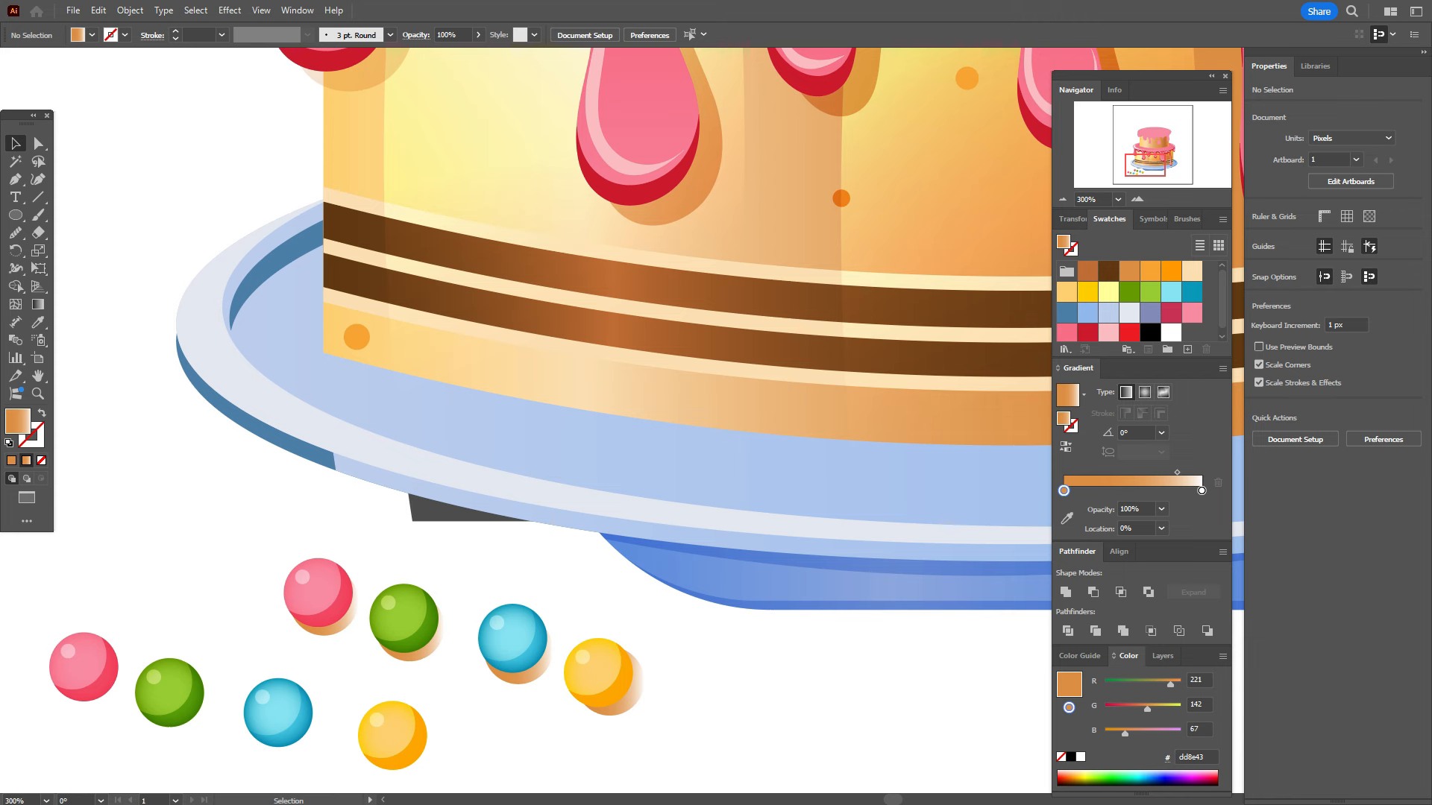
Step: Group the parts of each shadowless ball in the duplicated row into separate objects
drag(51, 613, 134, 709)
key(ctrl+g)
click(154, 707)
drag(136, 622, 212, 702)
key(ctrl+g)
click(277, 712)
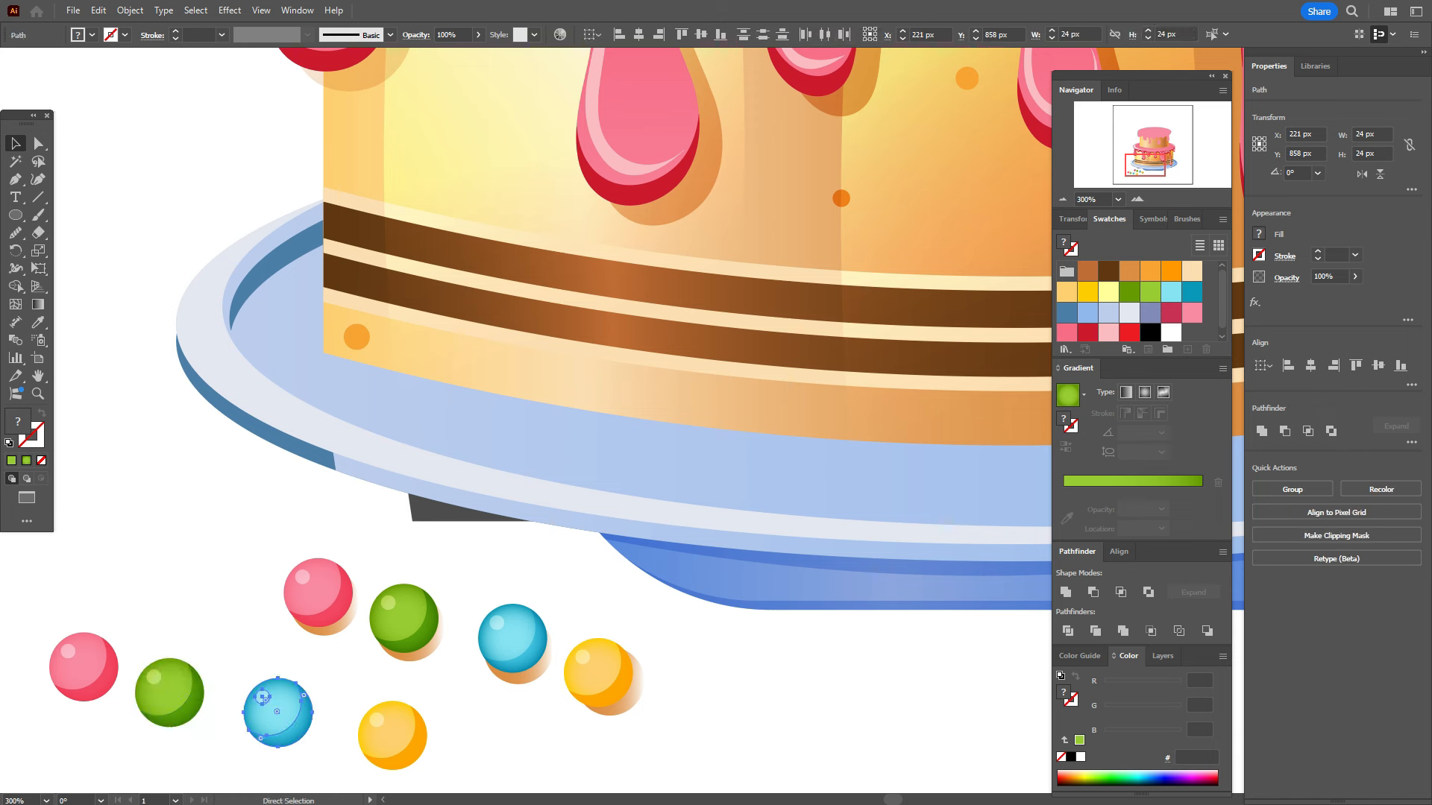
click(392, 734)
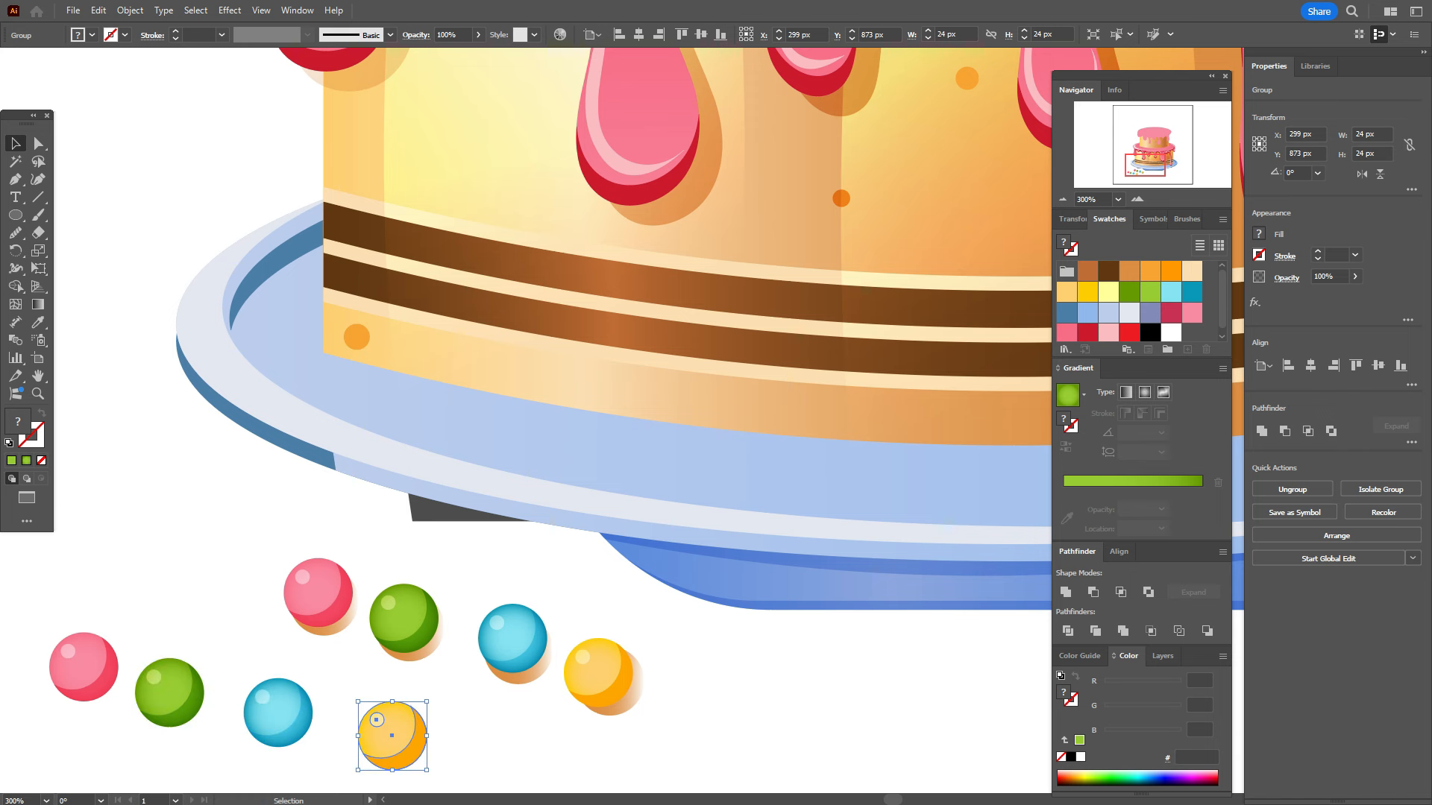
Step: Shorten the lower tier's left shading panel to 238 px high and trim its part below the cake's bottom edge with Shape Builder
click(569, 150)
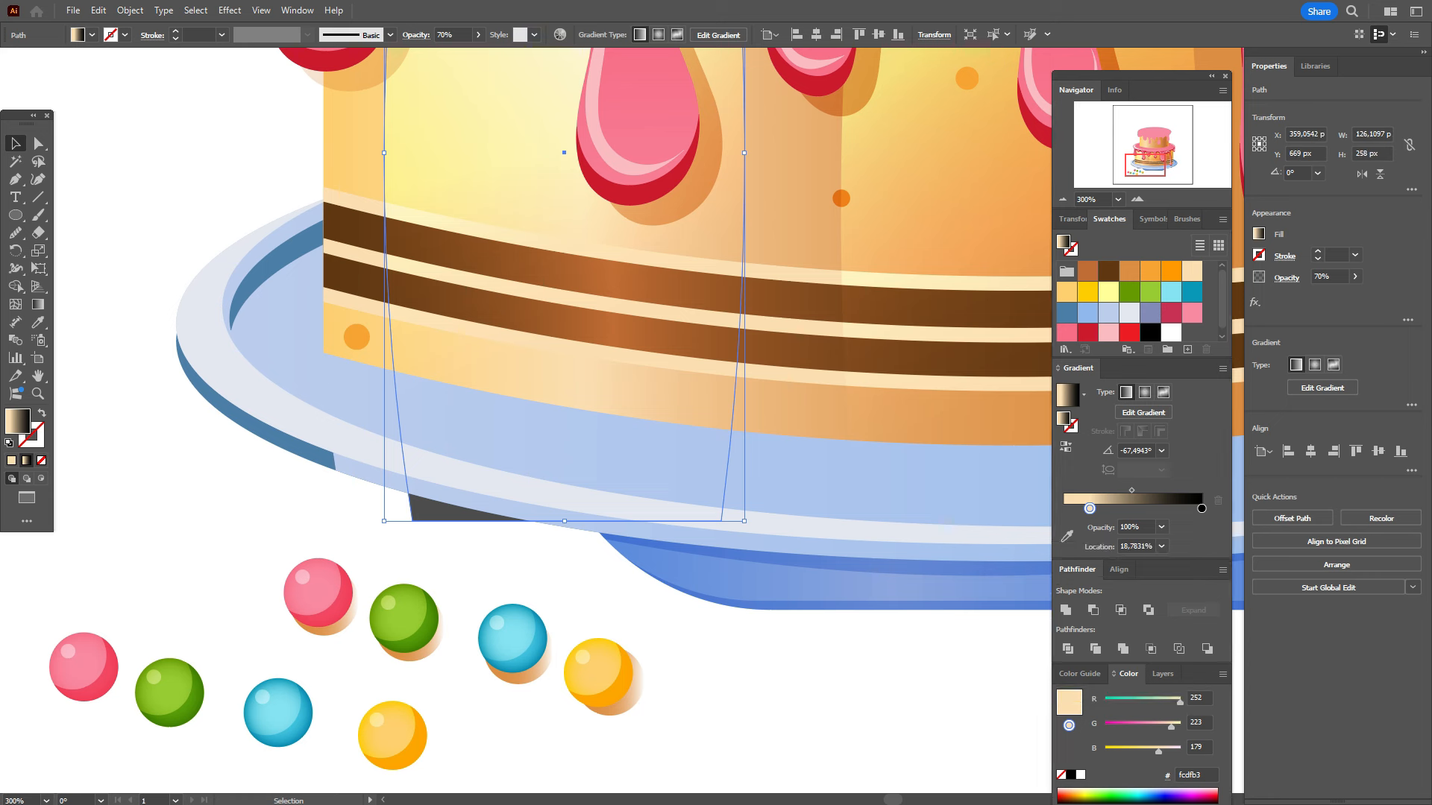
drag(565, 521, 564, 463)
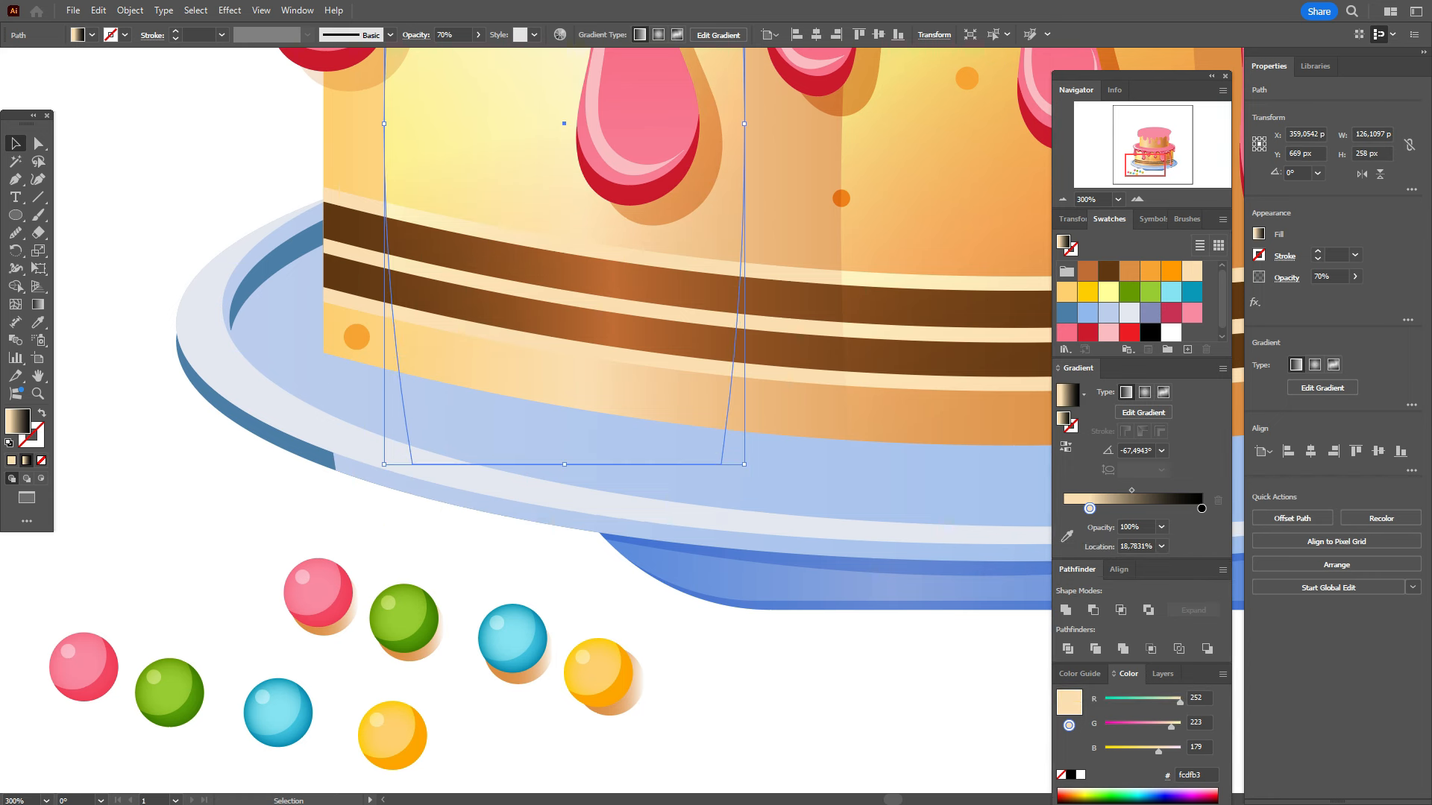
key(ctrl+shift+a)
click(568, 123)
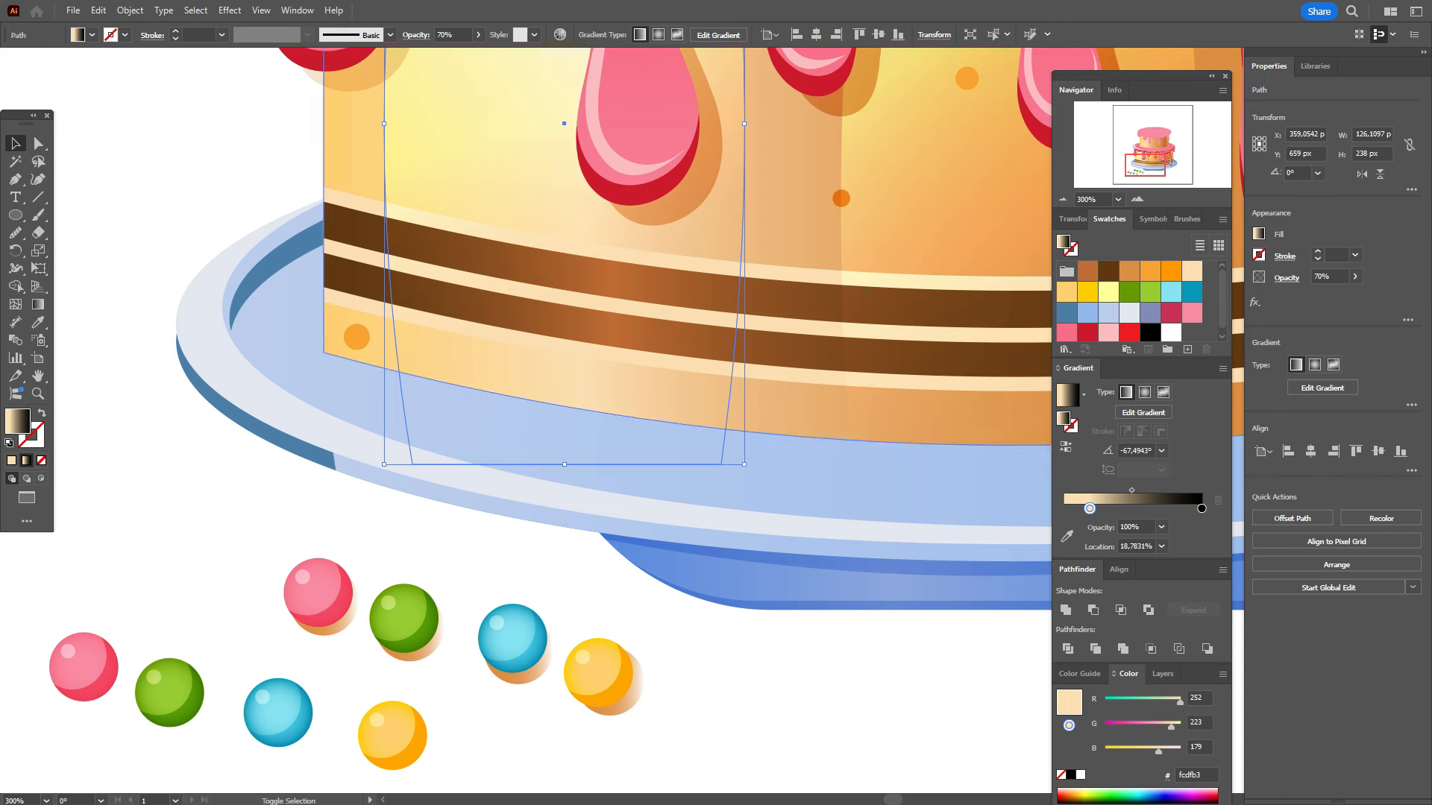
shift+click(895, 414)
click(16, 287)
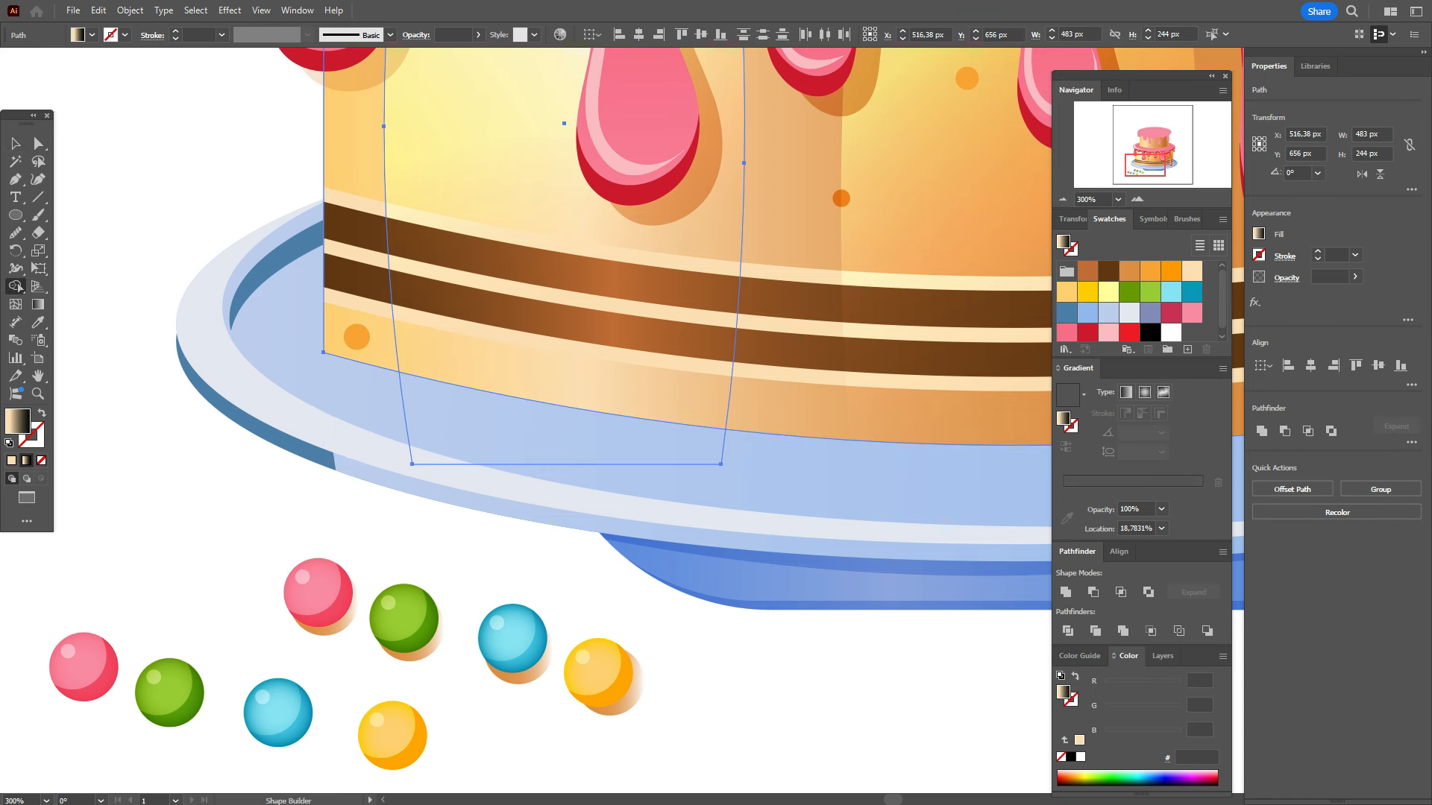
alt+click(561, 440)
click(16, 143)
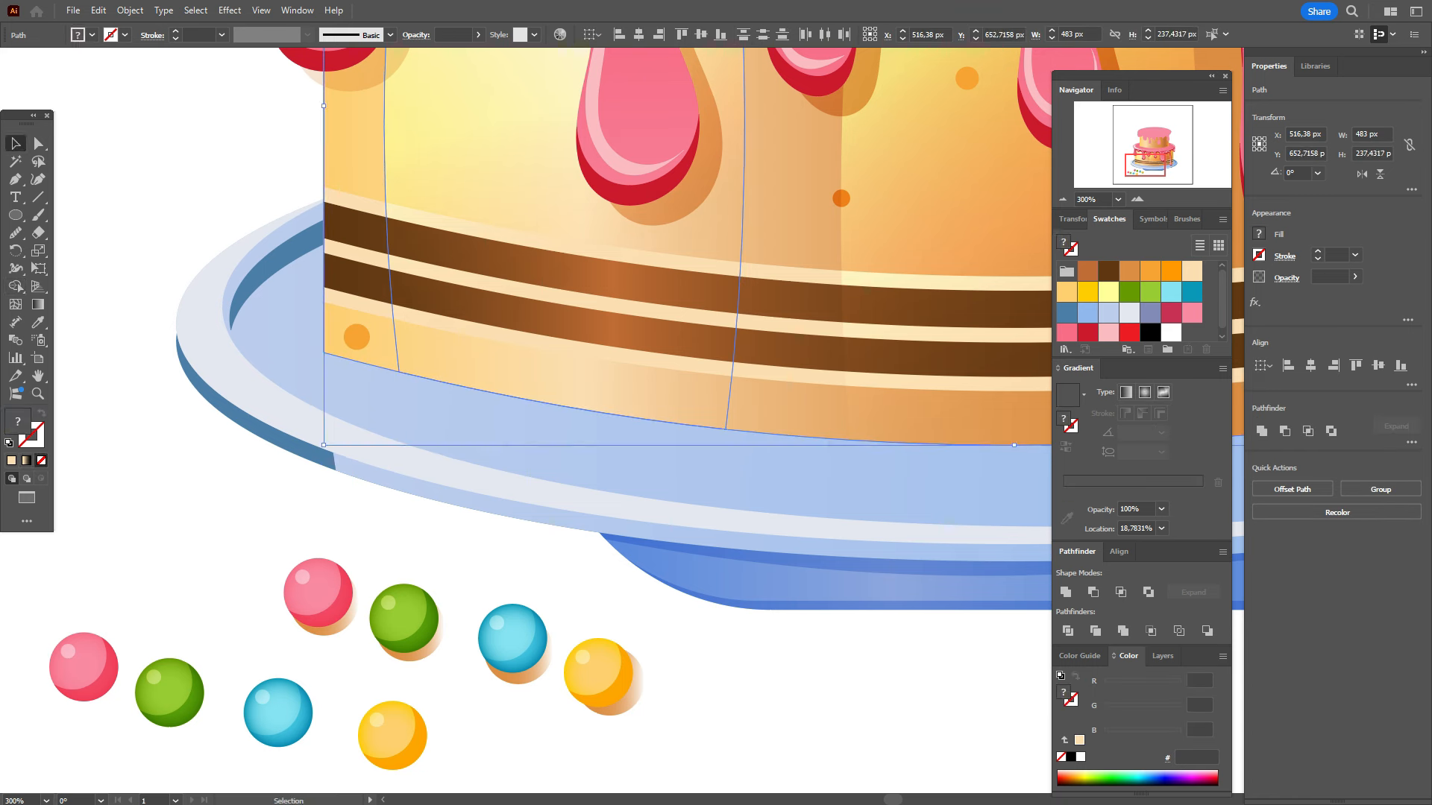
key(ctrl+shift+a)
Step: Trim the middle shading panel's overhang below the cake's bottom edge with the Shape Builder tool
click(38, 375)
drag(946, 520, 452, 553)
key(a)
click(525, 298)
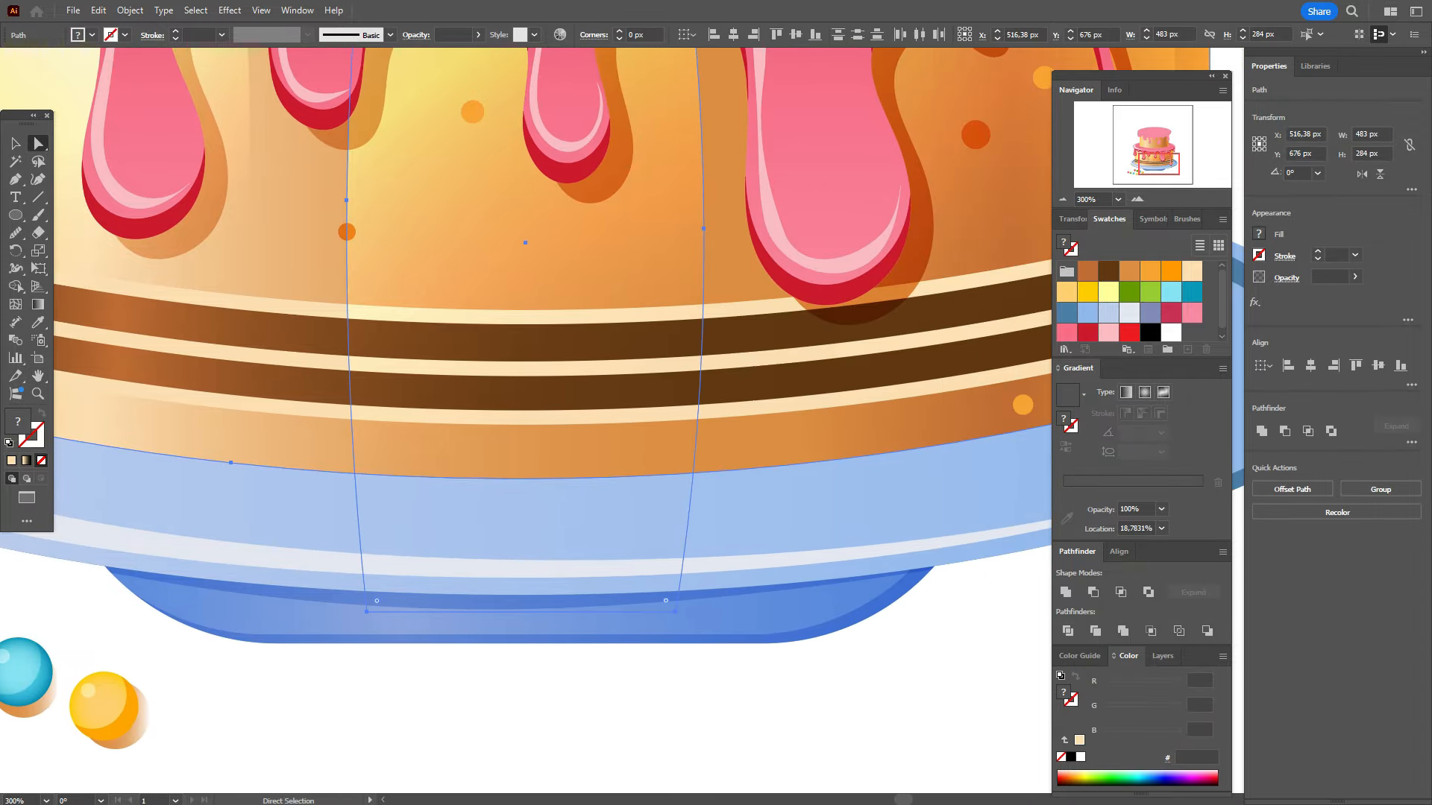
click(15, 286)
Step: Select the right shading panel with the cake body and remove the panel's overhang across the plate with Shape Builder
key(space)
mouse_move(895, 313)
mouse_down()
mouse_move(351, 413)
mouse_move(416, 412)
mouse_up()
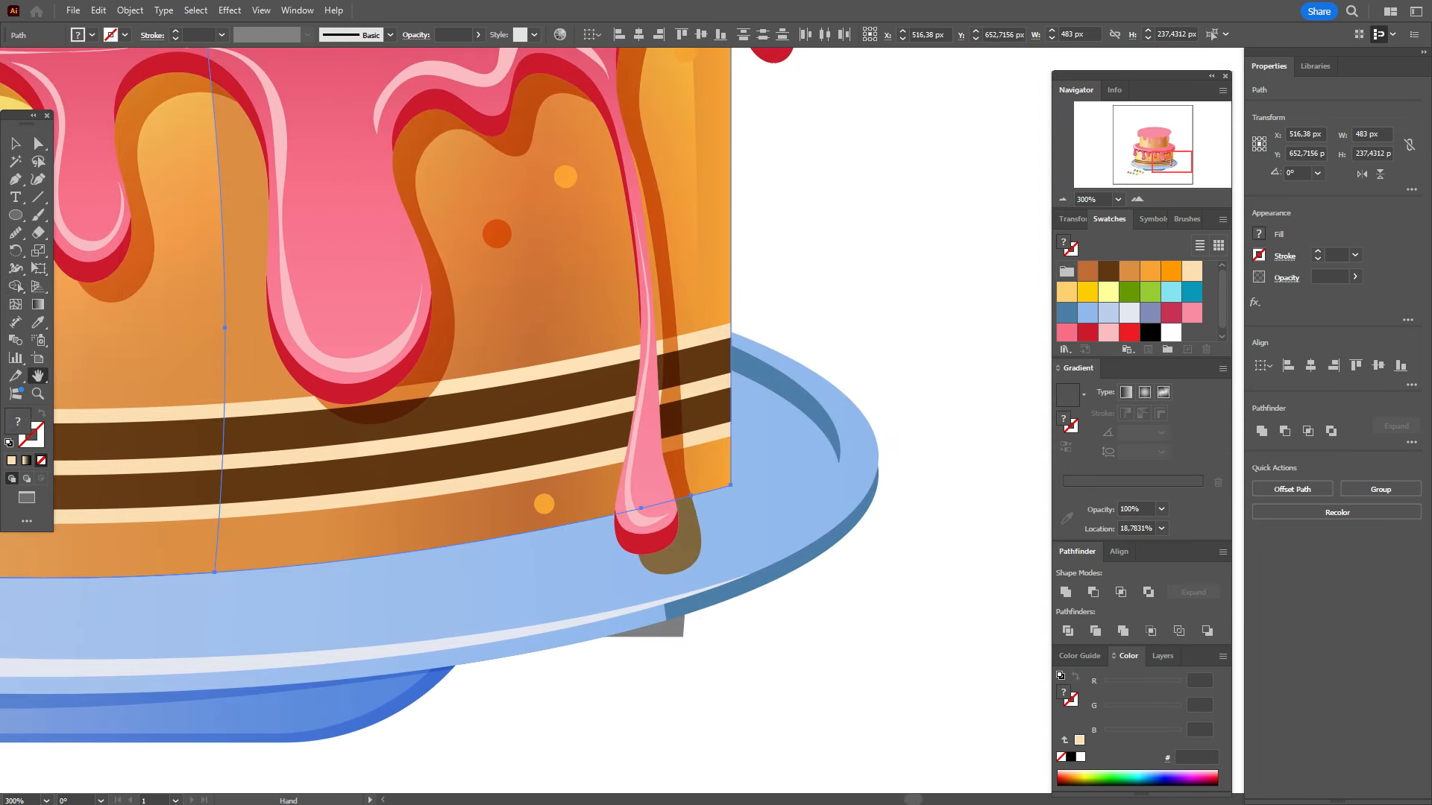
key(v)
click(646, 627)
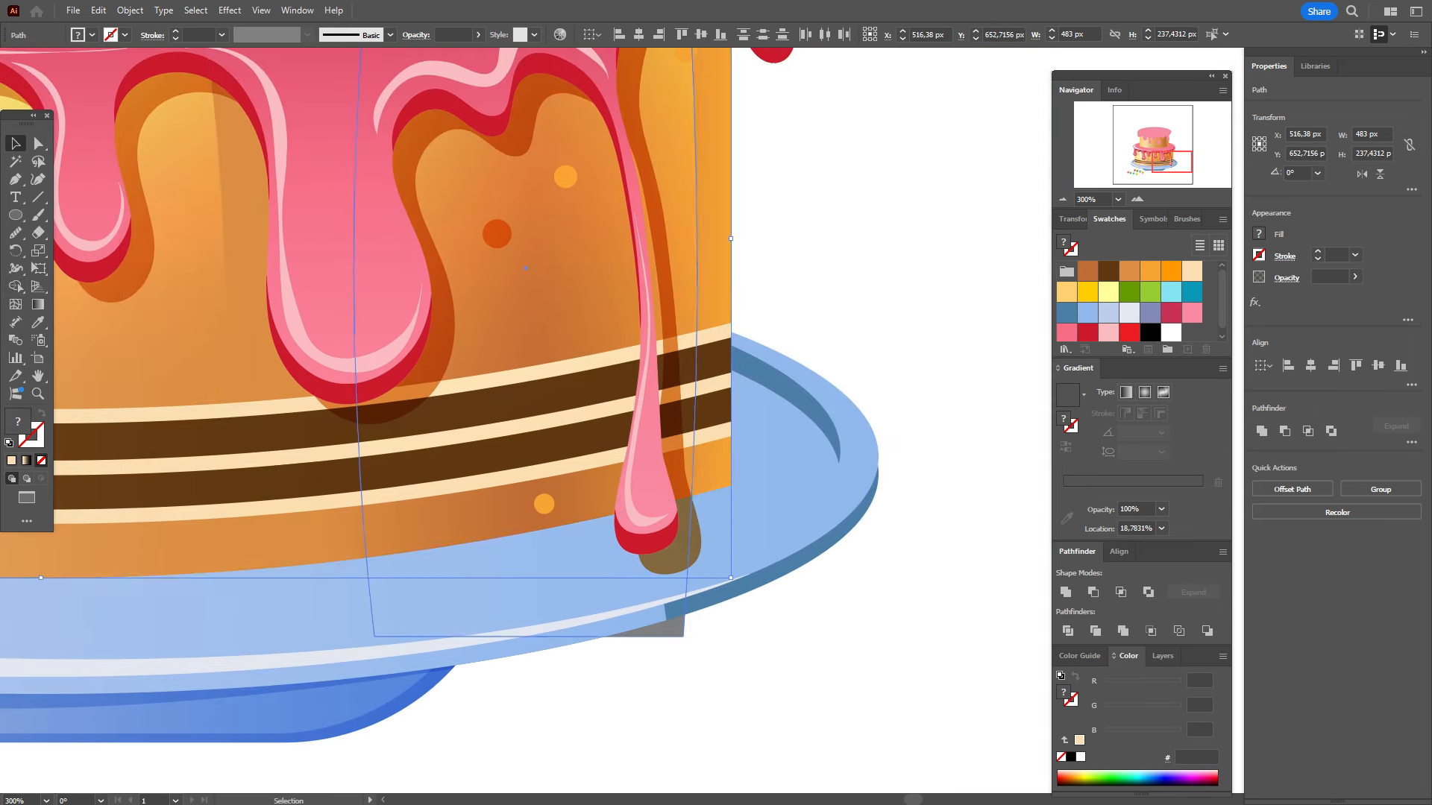
shift+click(298, 545)
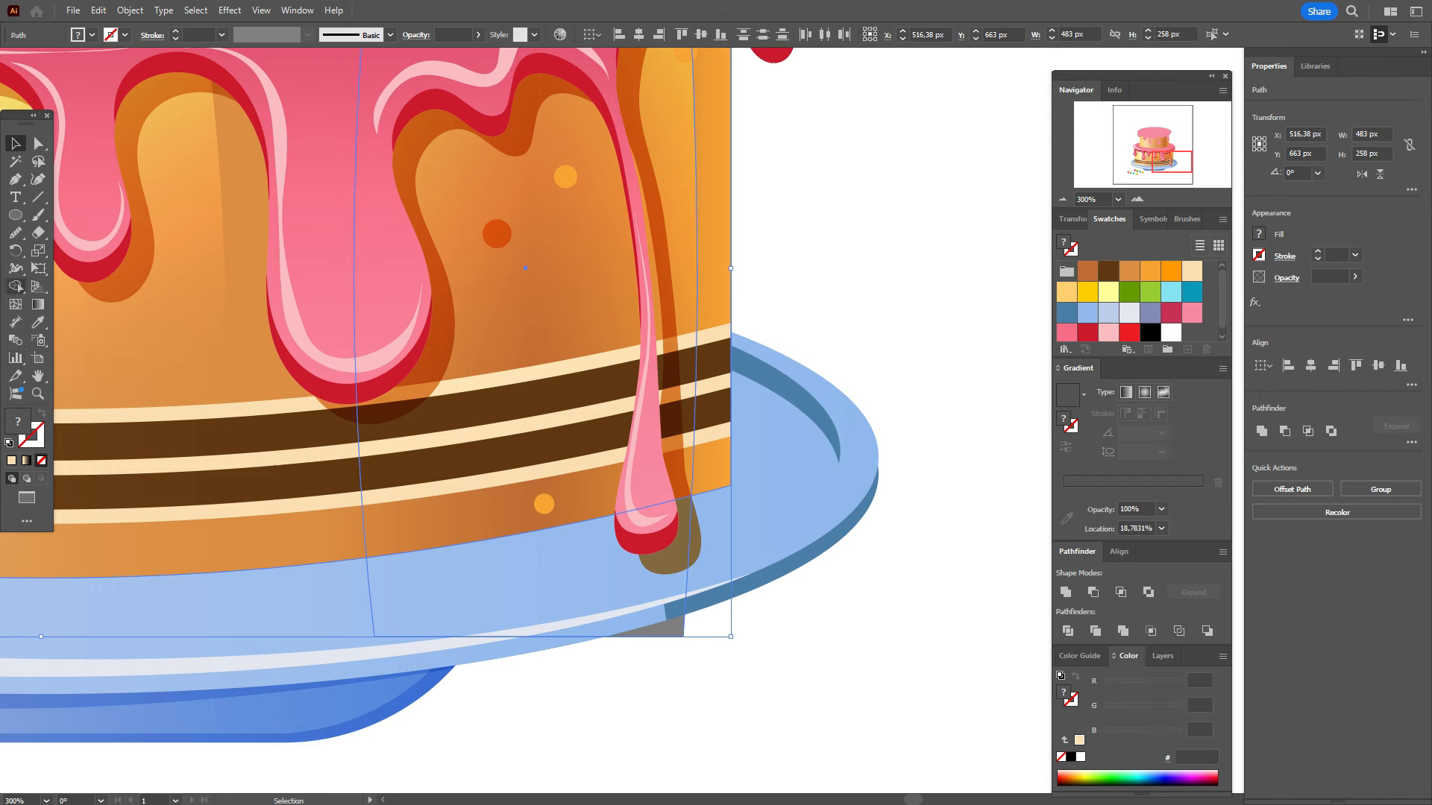
click(15, 286)
alt+click(525, 596)
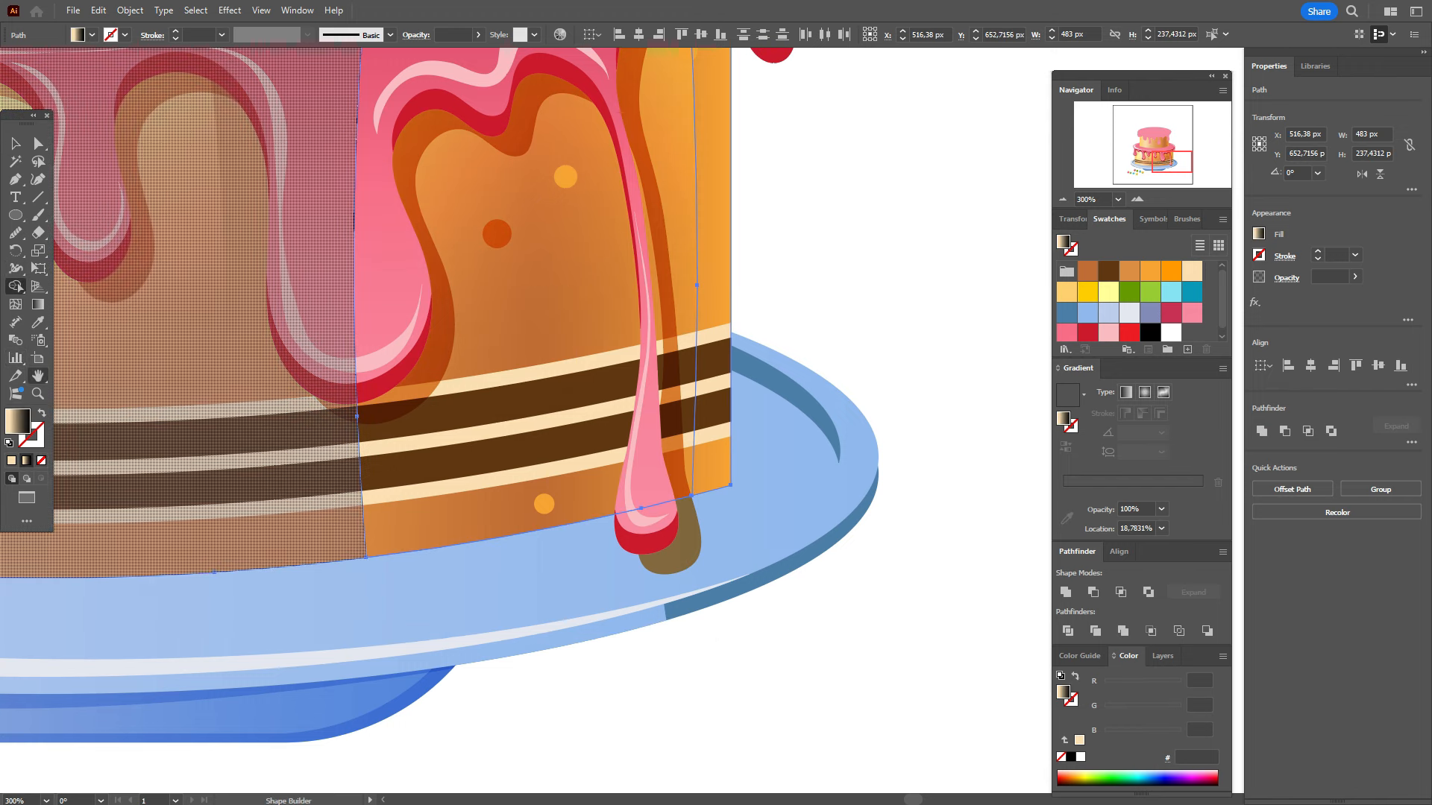
Step: Trim the long drip's shadow where it extends below the cake's bottom edge, using Shape Builder with the cake body
click(15, 143)
click(678, 552)
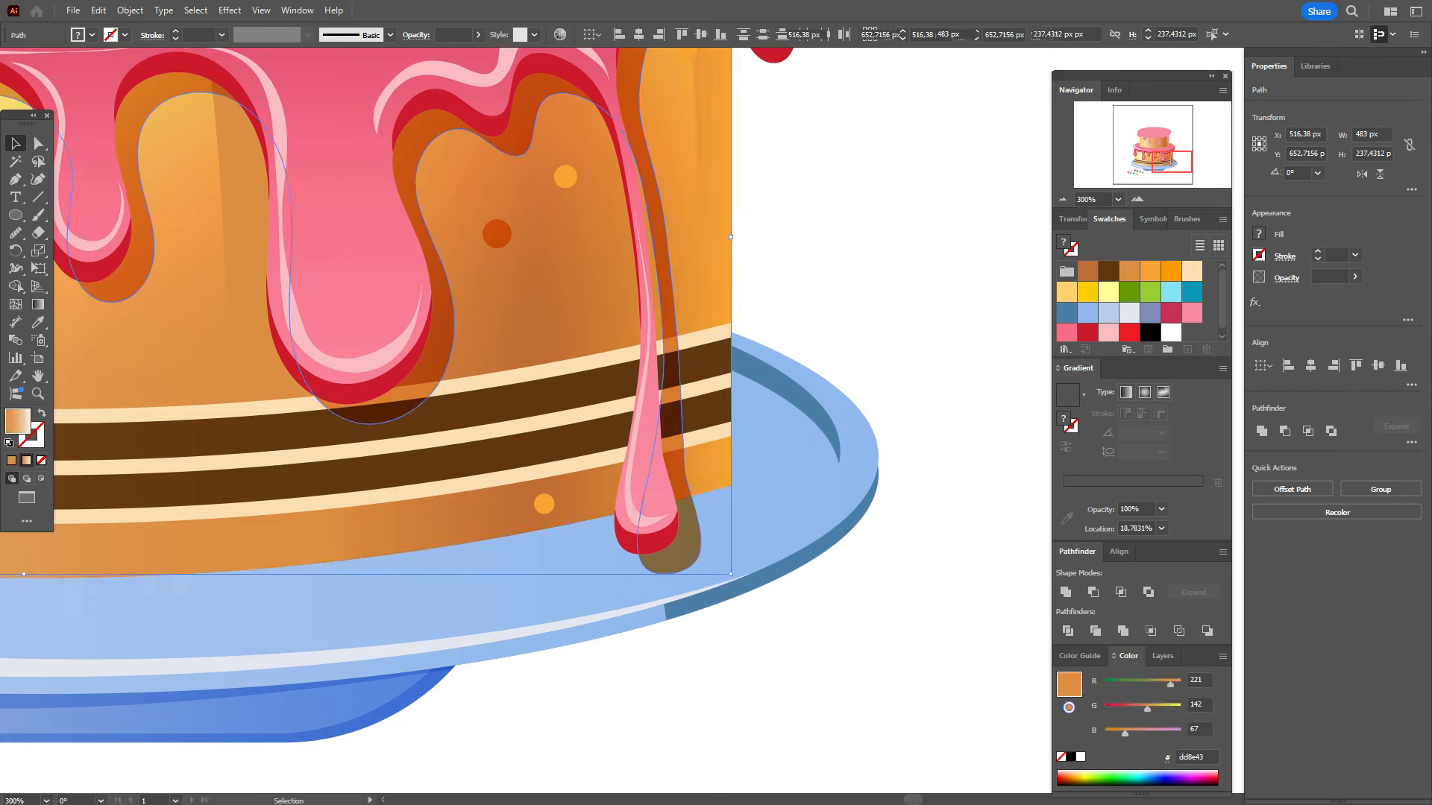
shift+click(478, 522)
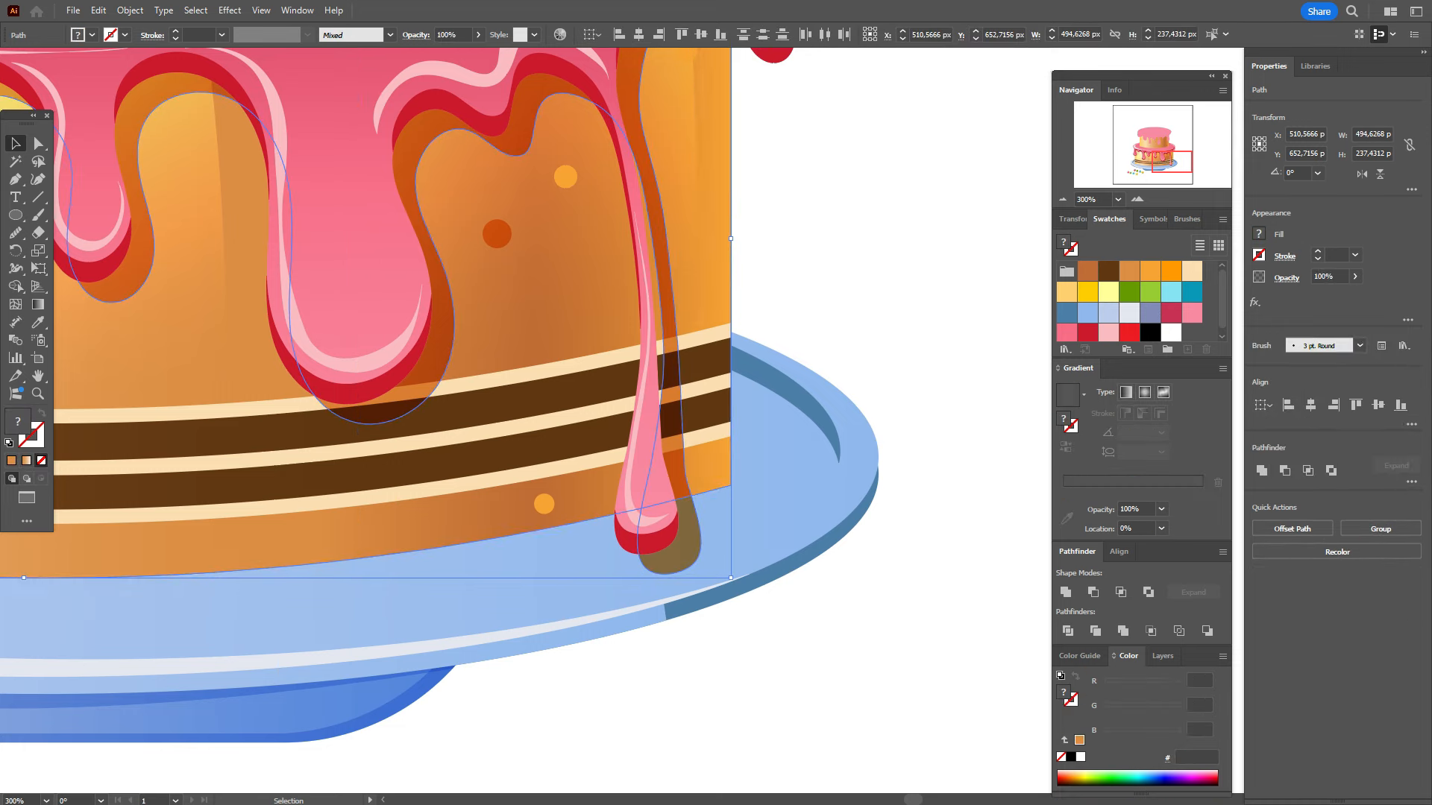
click(15, 285)
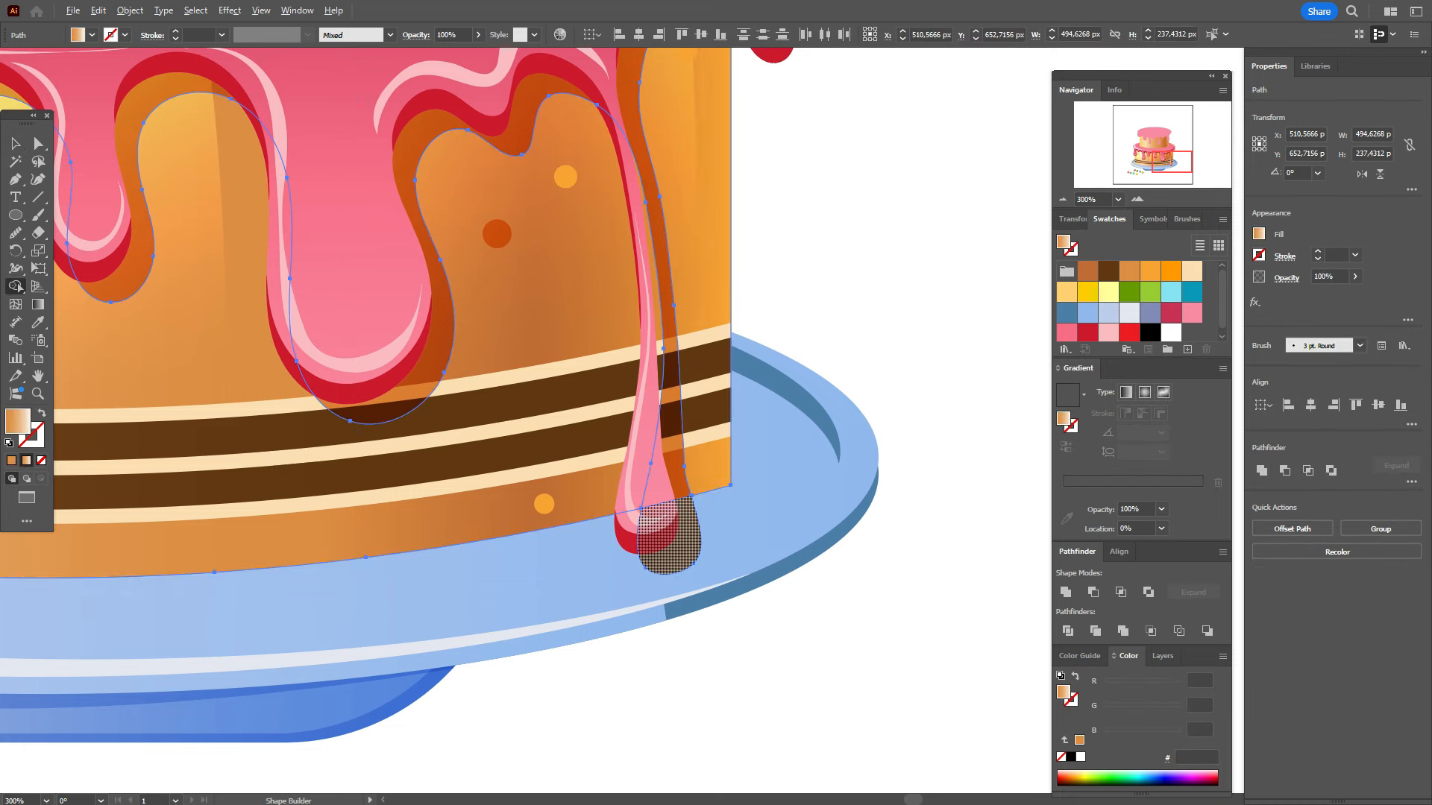
click(16, 143)
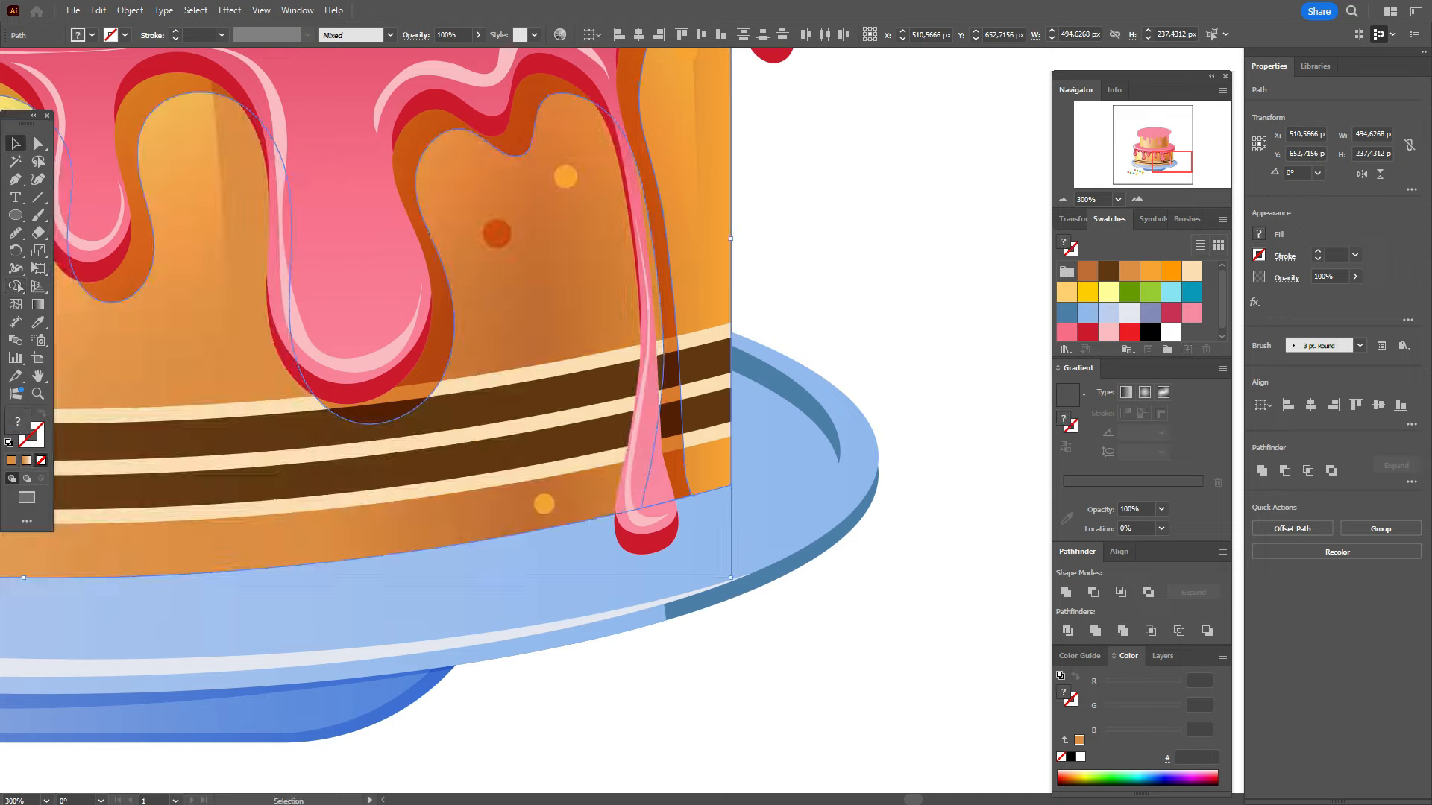
key(ctrl+shift+a)
Step: Move the shadowless pink ball onto the plate at the lower tier's bottom left edge
click(38, 375)
drag(111, 562, 698, 561)
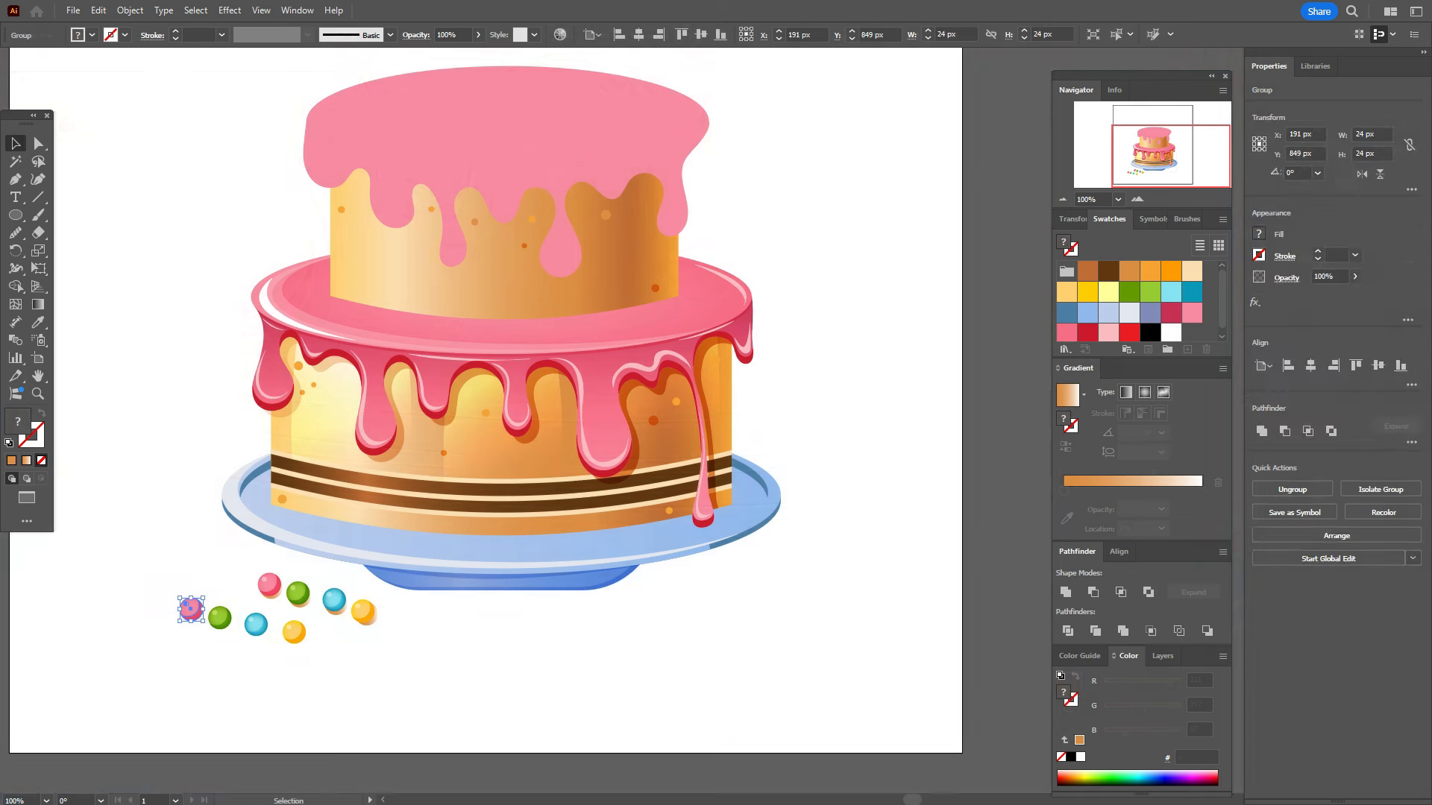
drag(191, 609, 266, 495)
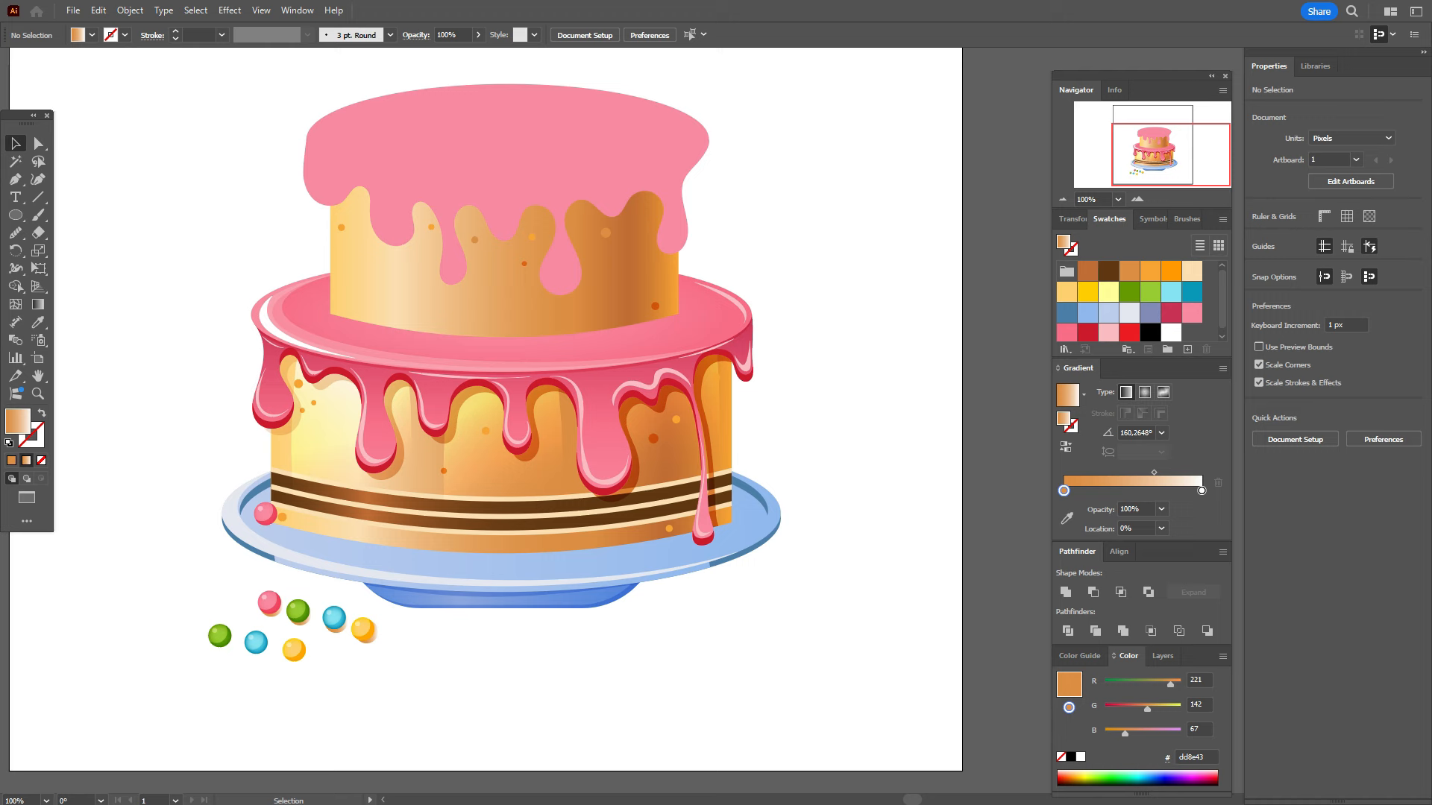
Step: Select the cake and icing parts without the ball or plate stand and bring them to the front
drag(246, 94, 750, 537)
drag(191, 476, 248, 522)
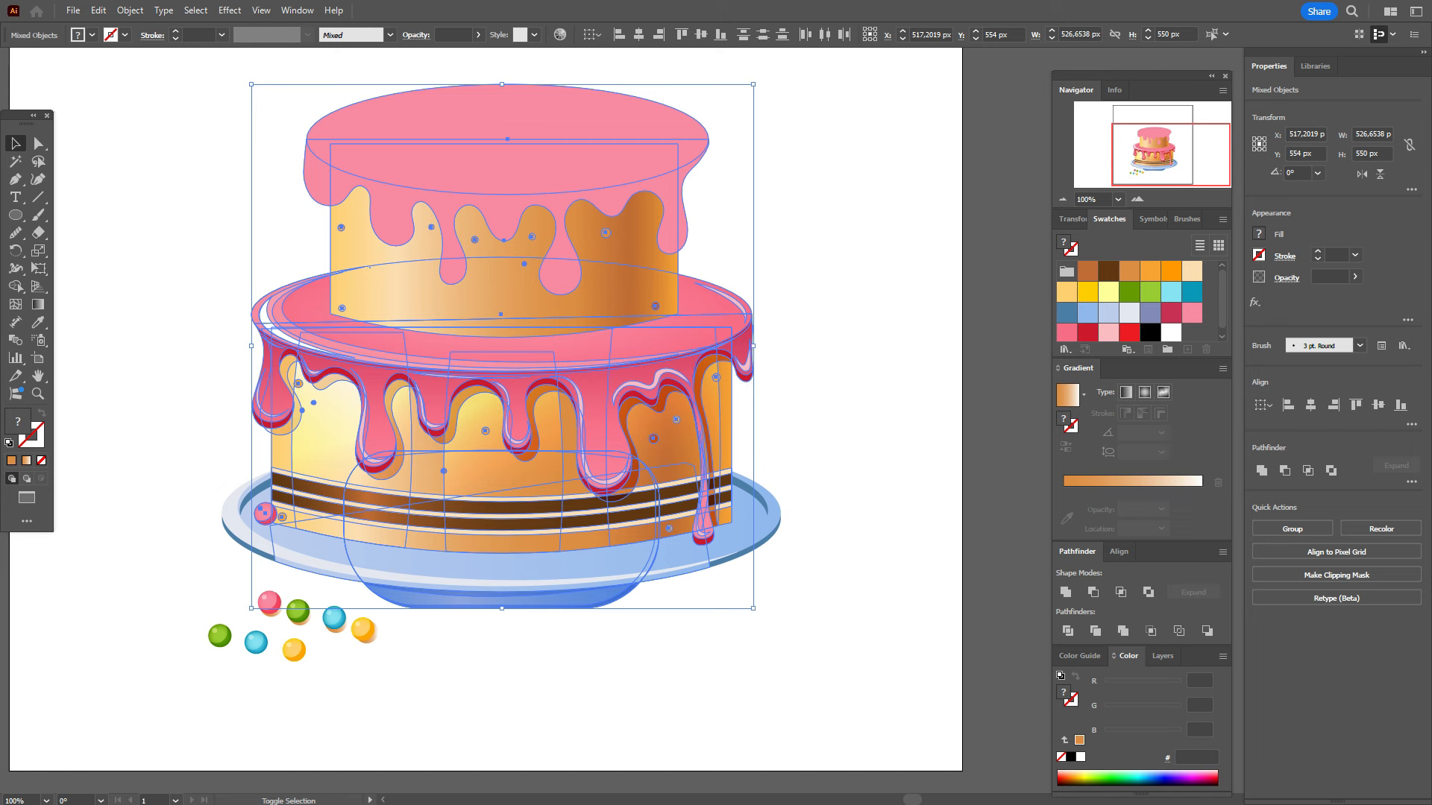
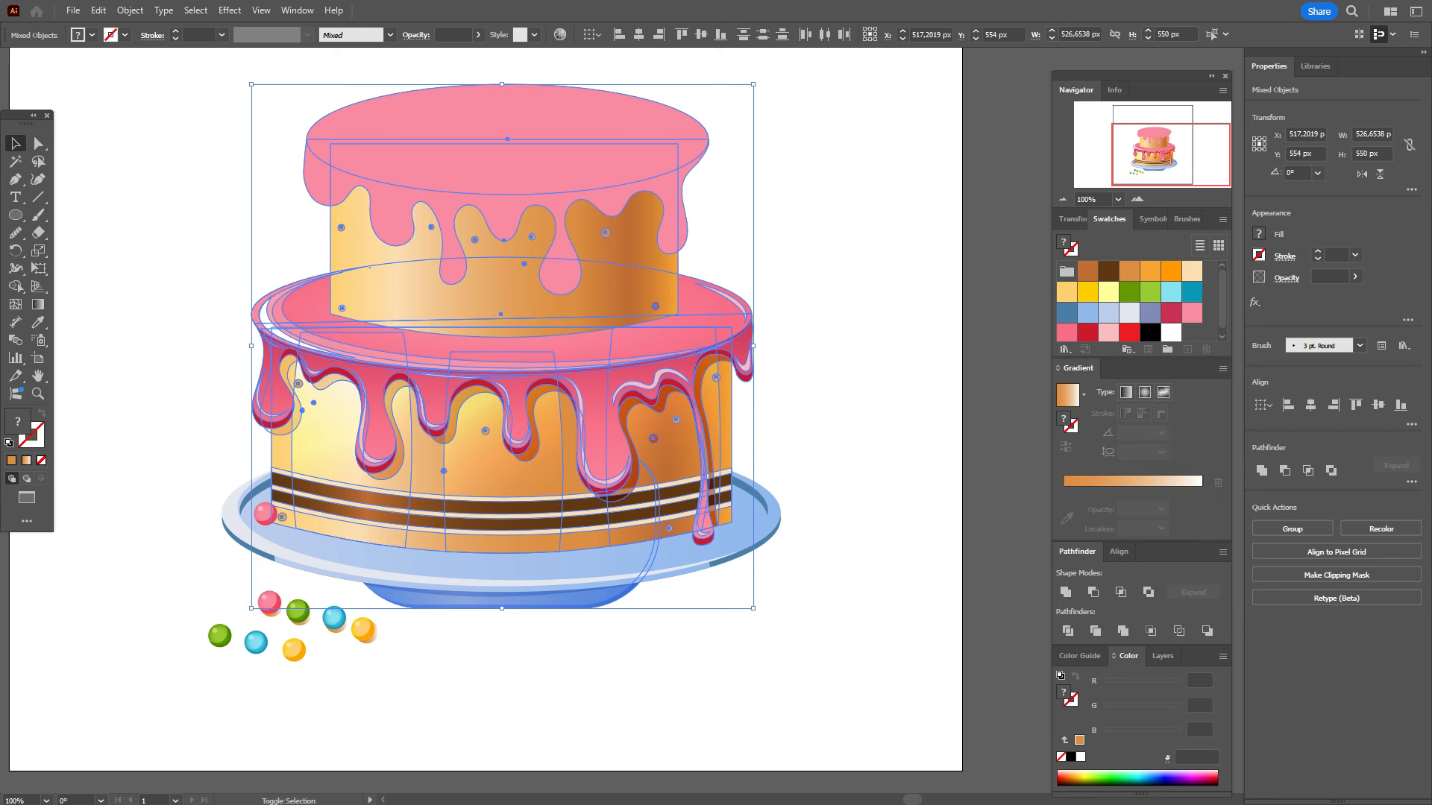
shift+click(501, 596)
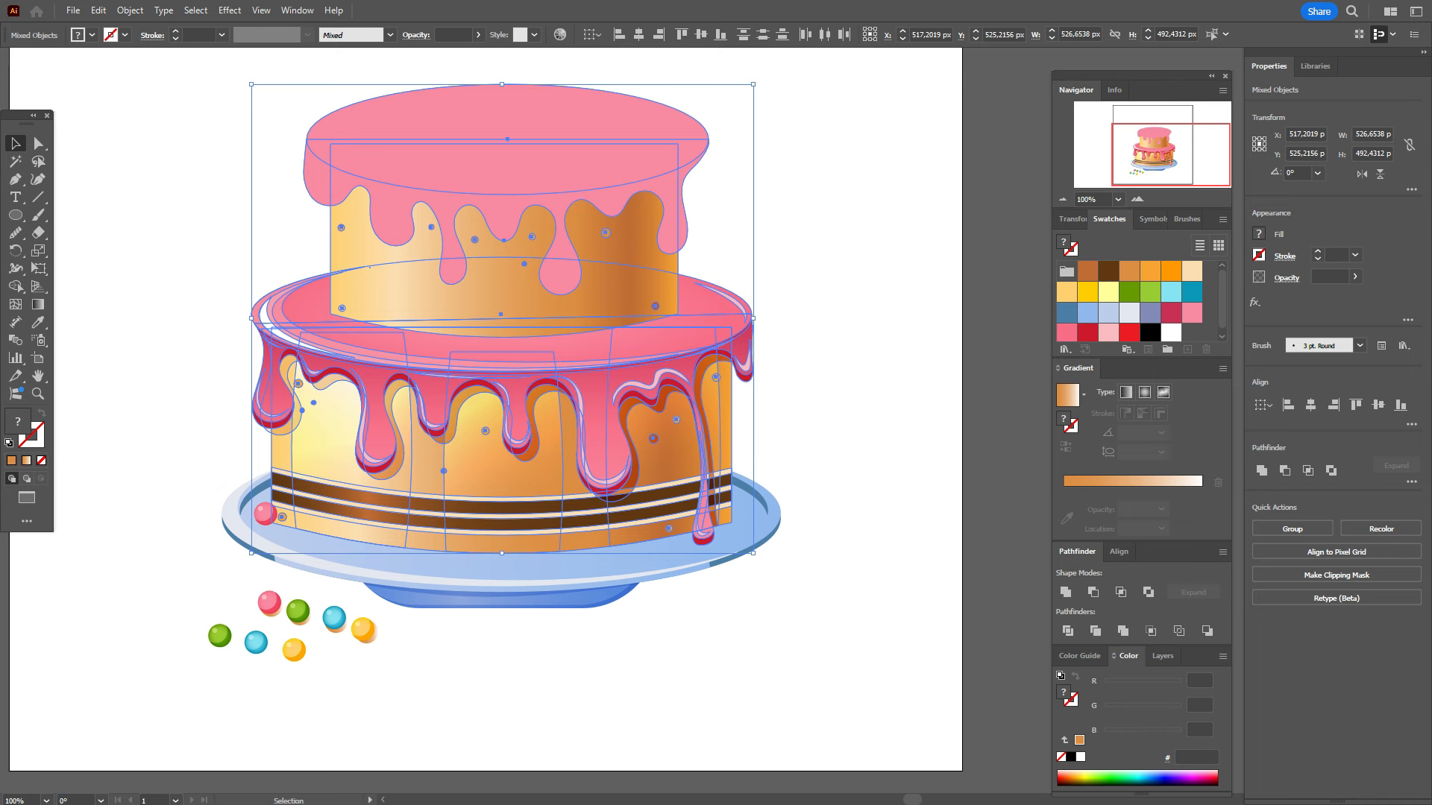
scroll(501, 358, up, 2)
right_click(777, 133)
mouse_move(820, 435)
click(979, 434)
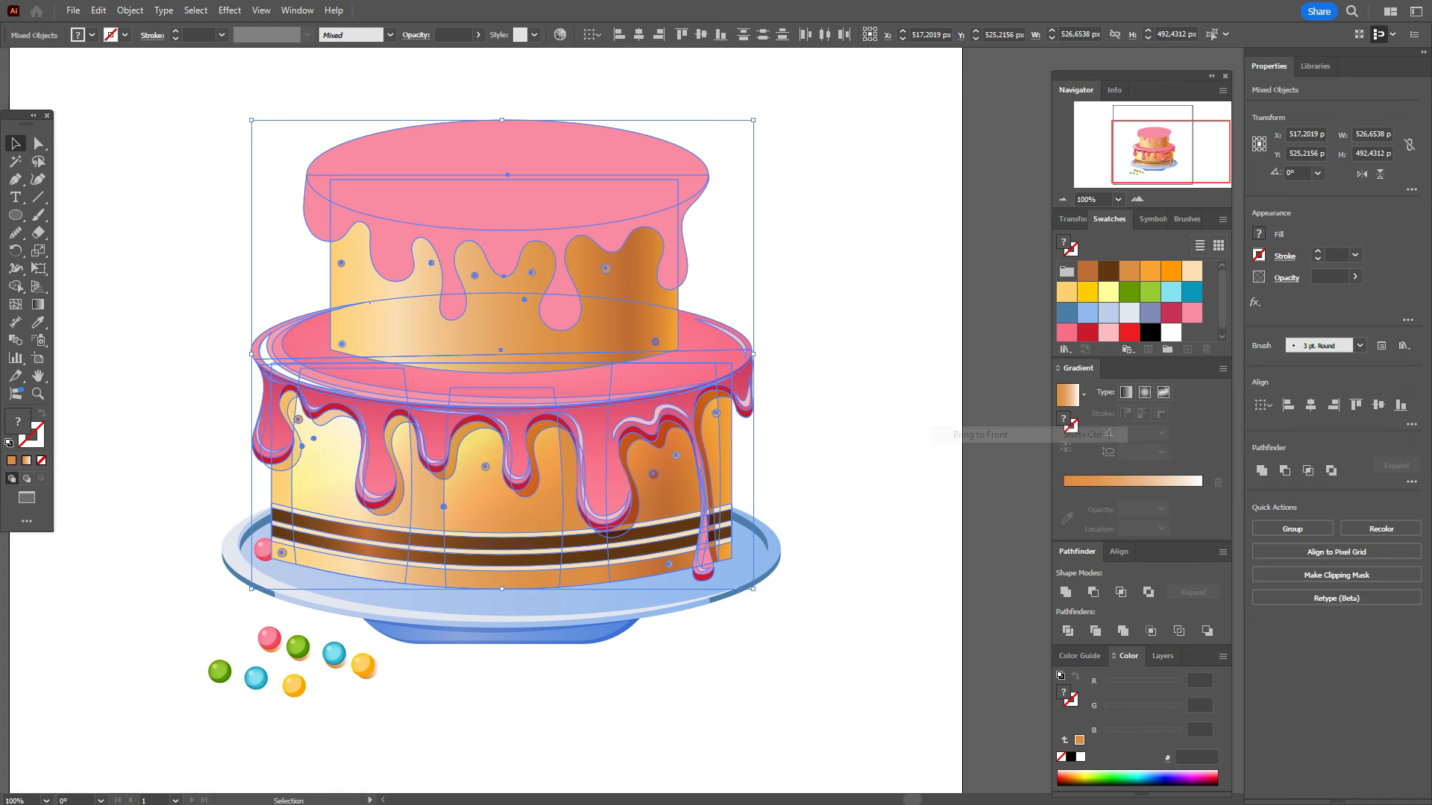
key(ctrl+shift+a)
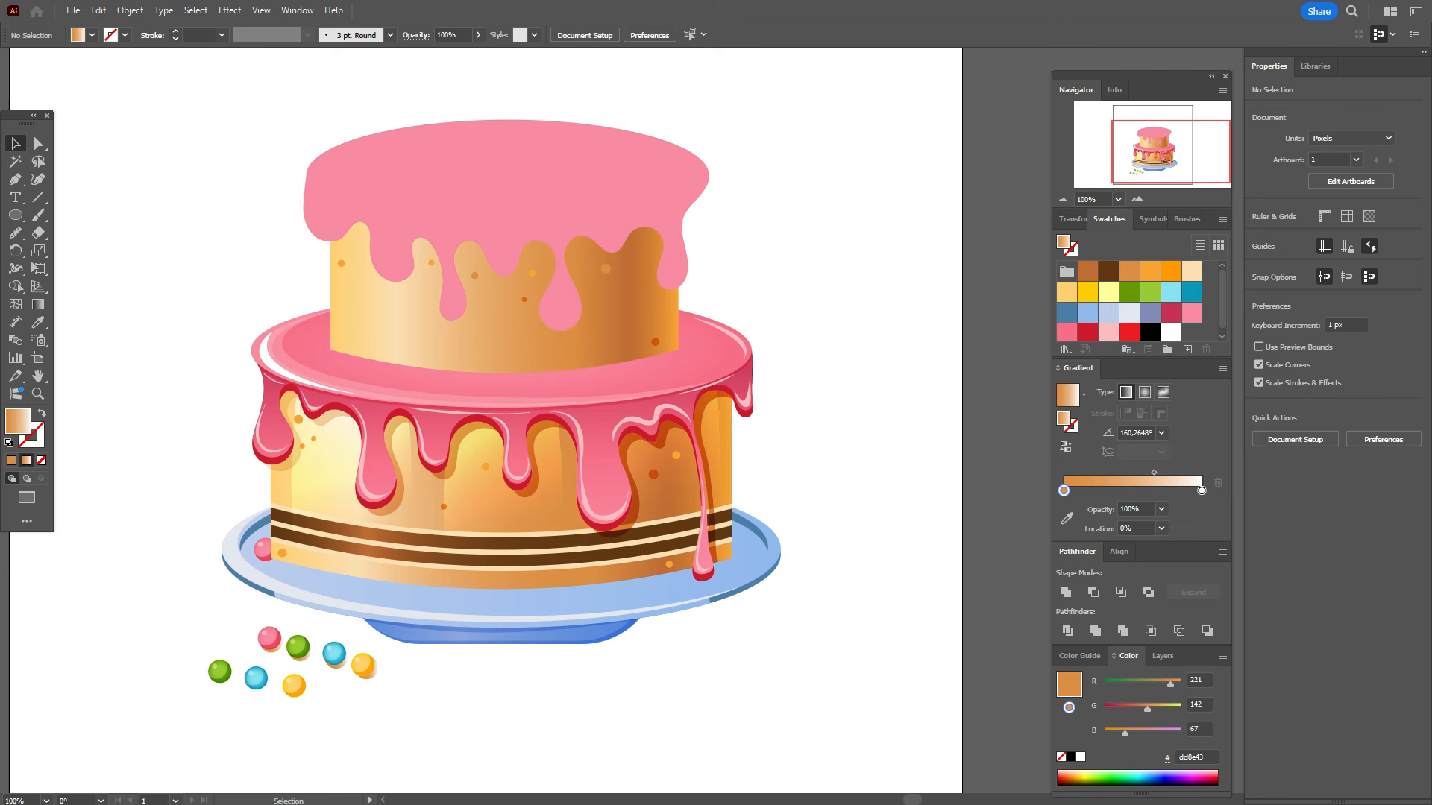
Step: Duplicate the pink ball behind the cake's left edge and place the copy at the cake's right edge
click(262, 549)
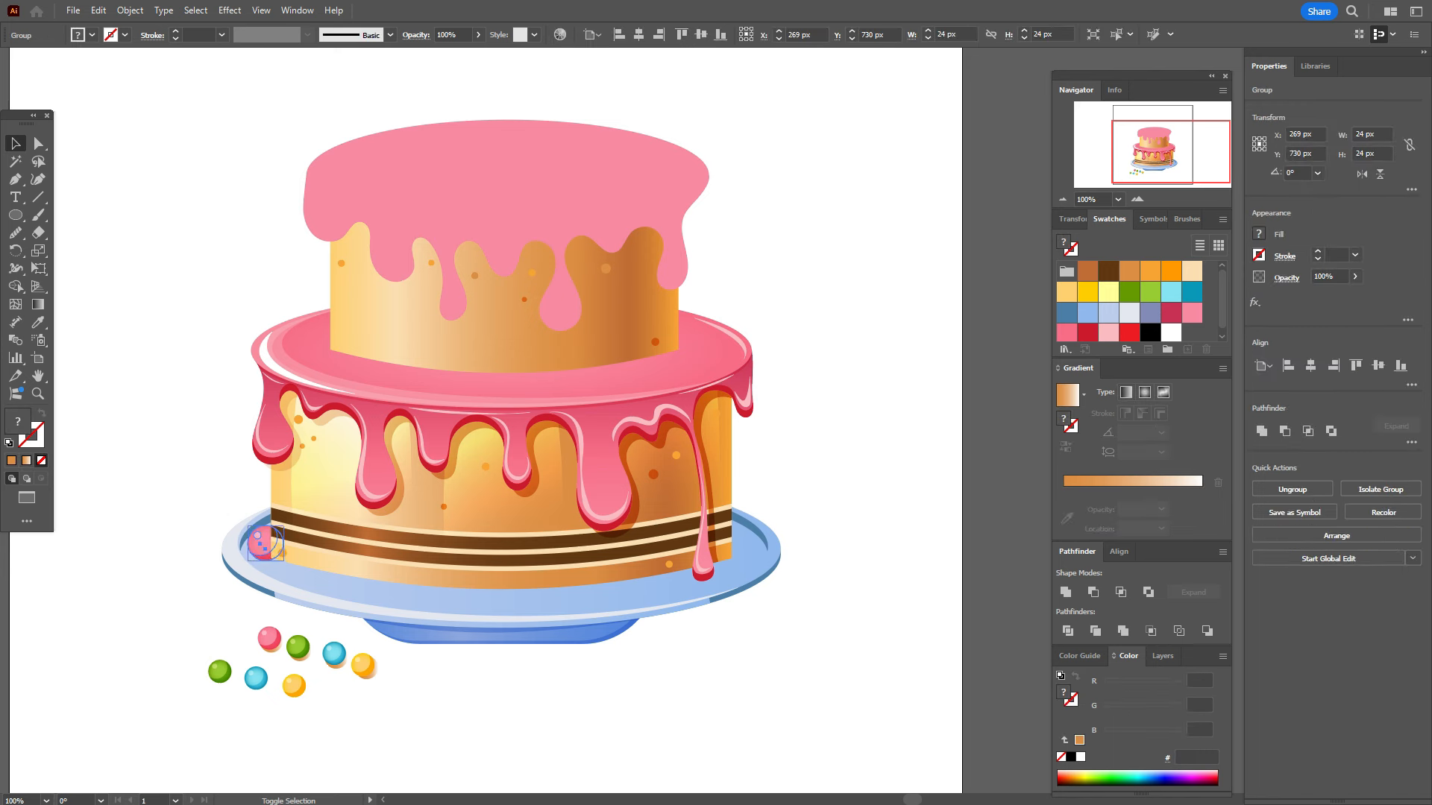
drag(266, 526, 766, 553)
drag(748, 539, 742, 545)
key(ctrl+shift+a)
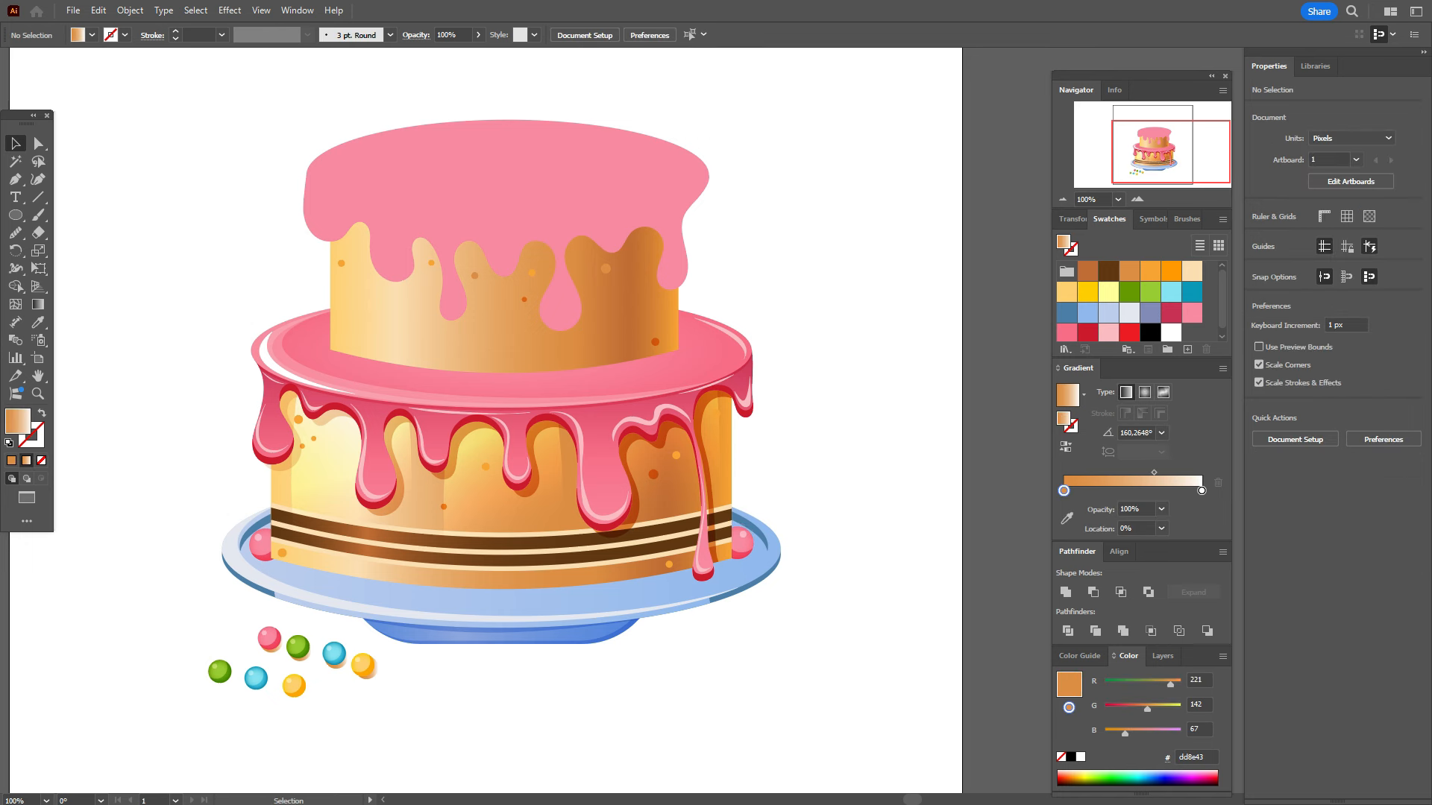
Step: Move the shadowless green ball to the cake's left base beside the pink one and bring it to the front
click(220, 671)
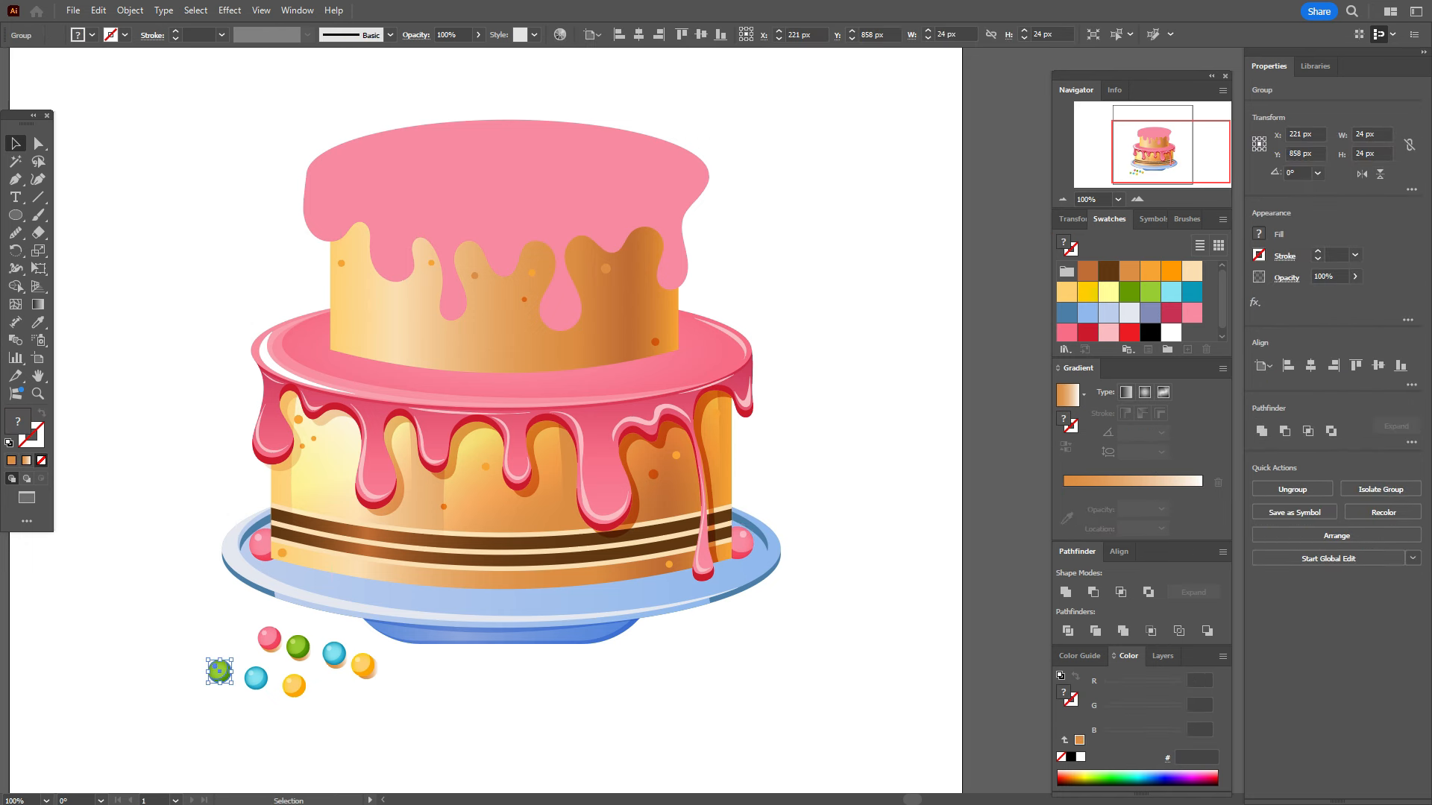
drag(219, 671, 281, 561)
right_click(279, 567)
mouse_move(335, 490)
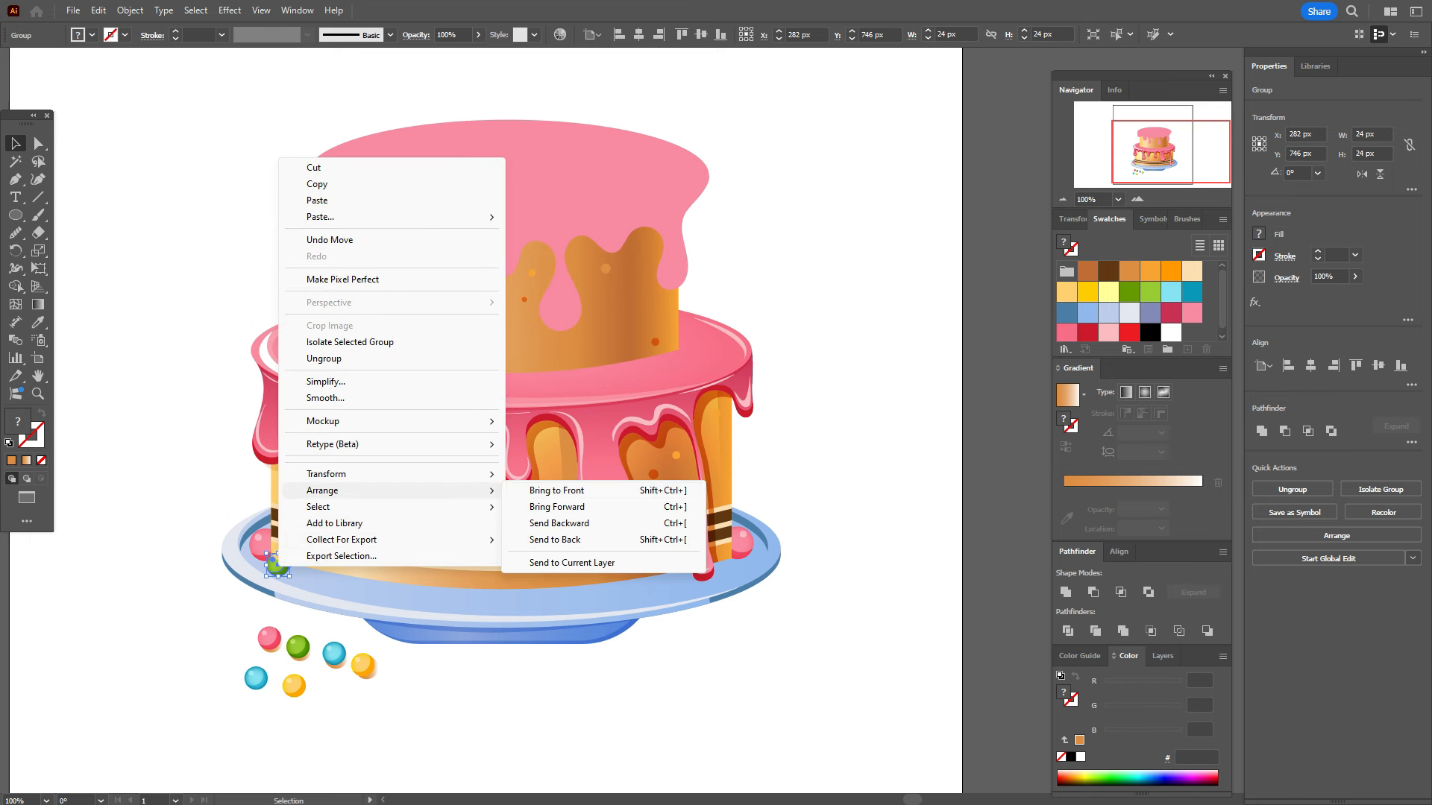
click(556, 490)
Step: Bring the remaining shadowless blue and yellow balls to the front
drag(230, 694, 294, 675)
right_click(338, 696)
mouse_move(383, 614)
click(544, 607)
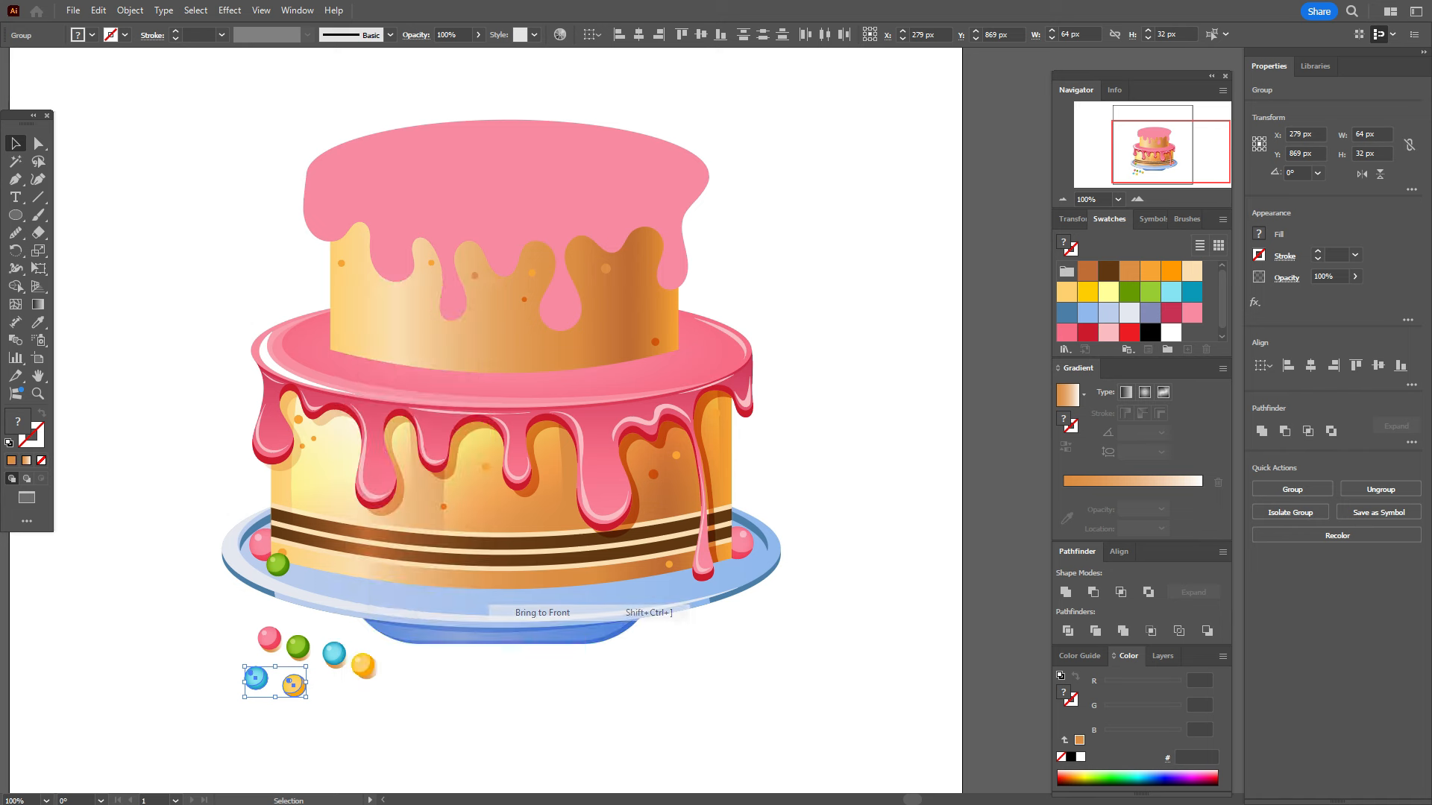
key(ctrl+shift+a)
Step: Place the blue and yellow balls beside the green one along the cake's front base, in front of the cake
drag(278, 564, 274, 559)
mouse_move(256, 679)
mouse_down()
mouse_move(305, 581)
mouse_move(292, 561)
mouse_move(319, 552)
mouse_up()
click(317, 539)
click(297, 557)
click(294, 685)
drag(294, 685, 447, 579)
right_click(223, 601)
click(515, 515)
Step: Duplicate the balls in mixed colours and sizes along the cake's front base up to a blue one at the long drip
key(ctrl+shift+a)
key(ctrl+shift+a)
drag(345, 568, 526, 583)
click(421, 576)
drag(421, 576, 600, 578)
key(ctrl+shift+a)
key(ctrl+shift+a)
drag(471, 581, 675, 567)
key(ctrl+shift+a)
key(ctrl+shift+a)
key(ctrl+shift+a)
drag(575, 577, 699, 559)
Step: Select the icing and upper tier without the lower tier's body, panels and dots, and bring them in front of the balls
drag(225, 132, 764, 467)
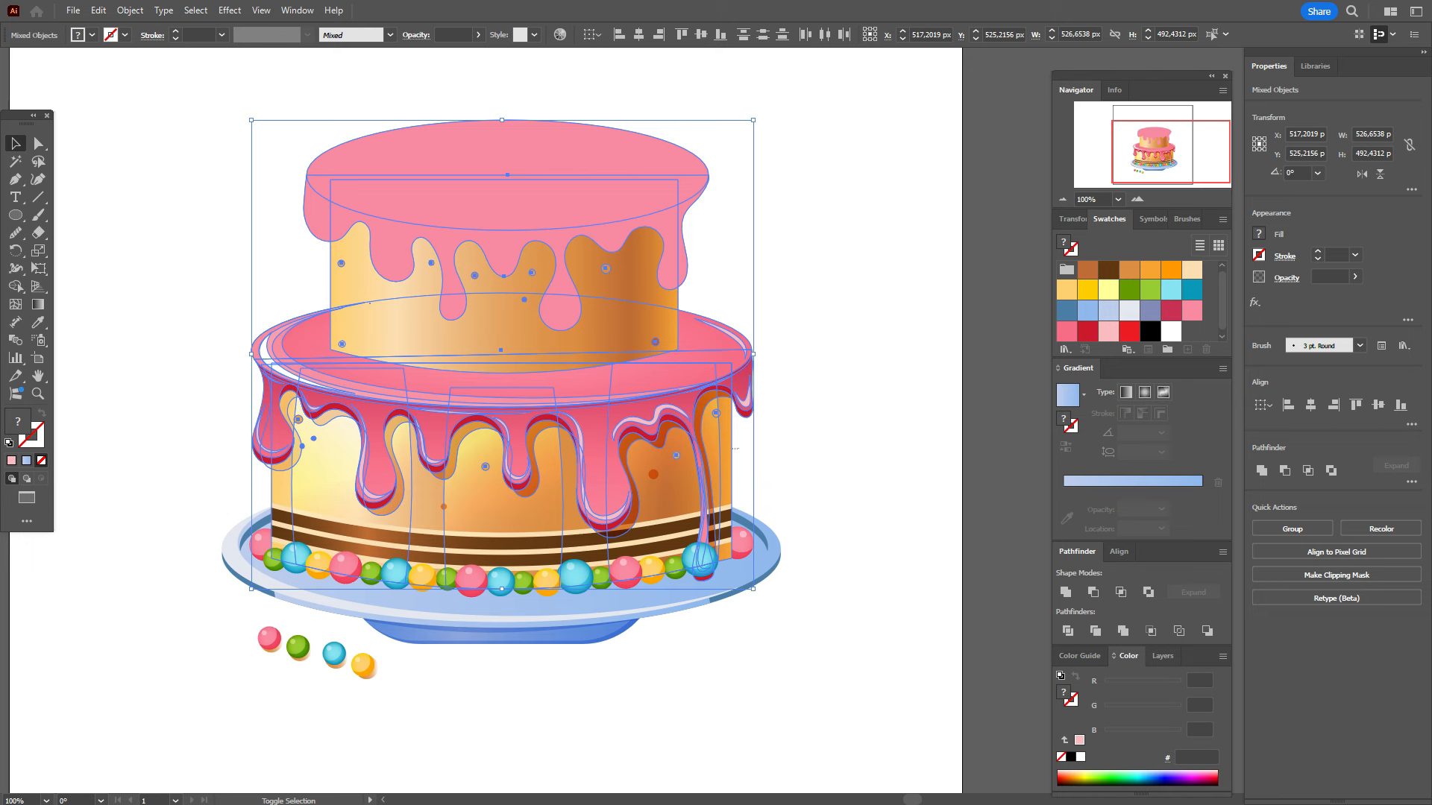
drag(738, 448, 717, 455)
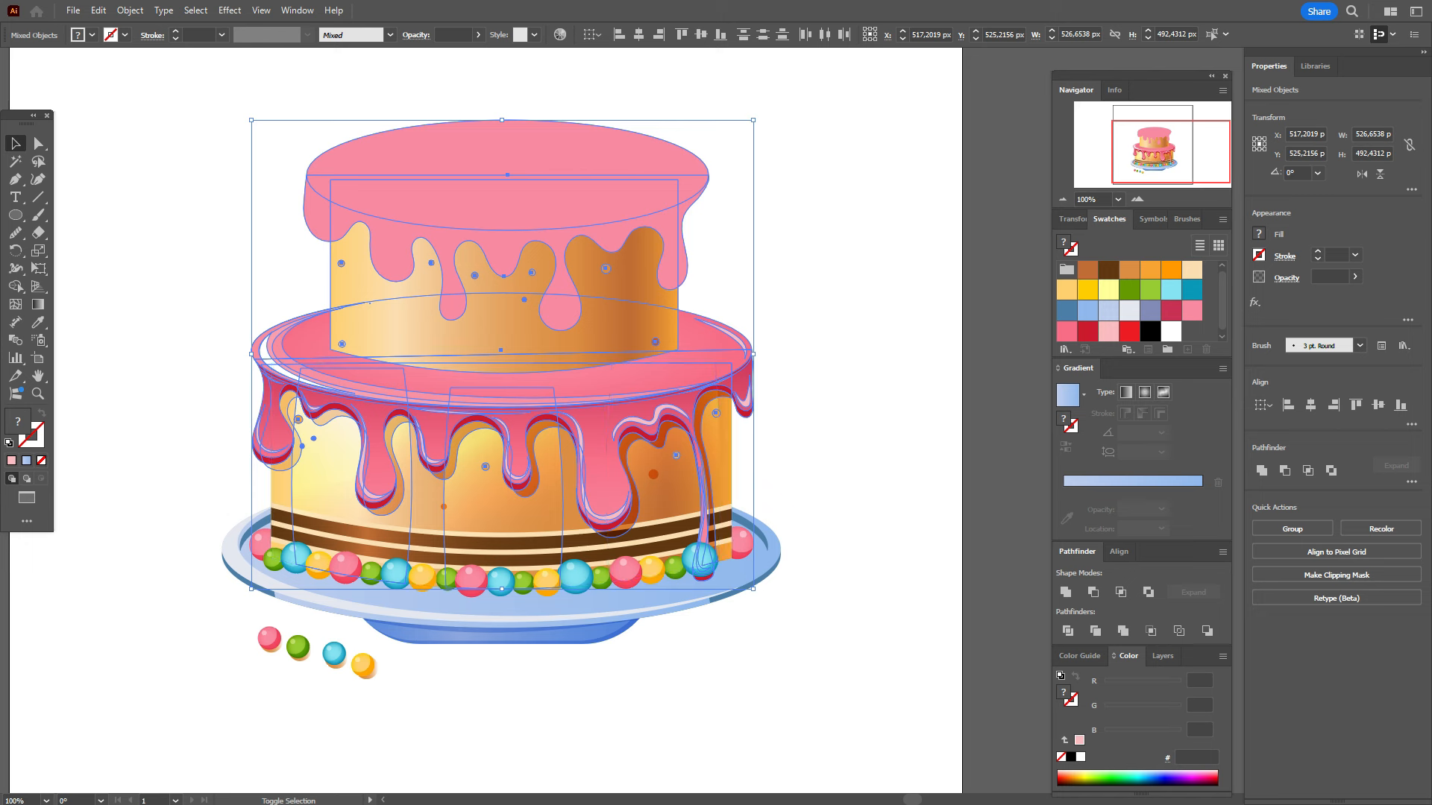
shift+click(676, 454)
shift+click(485, 466)
shift+click(332, 477)
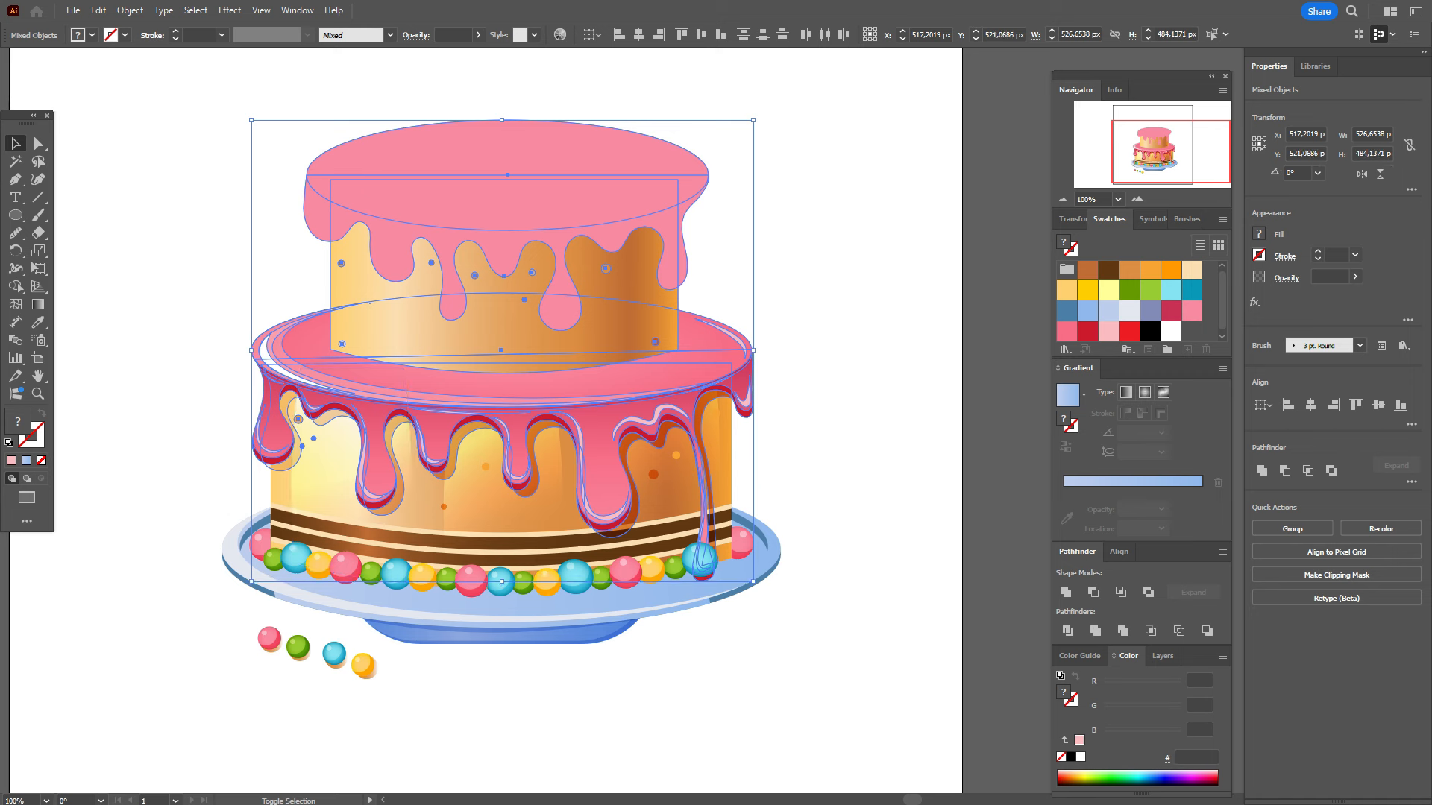
shift+click(298, 419)
shift+click(447, 471)
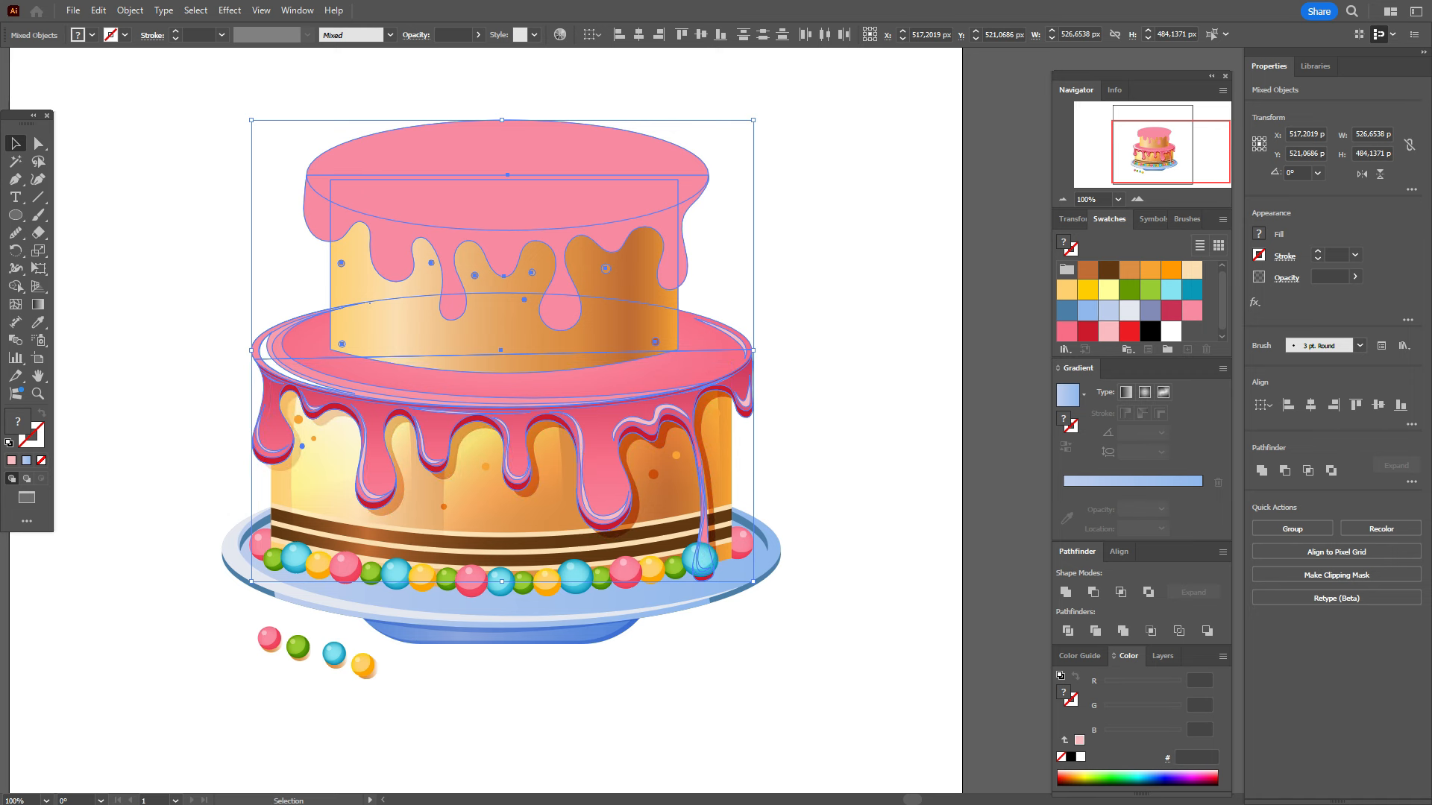
right_click(839, 65)
mouse_move(880, 367)
click(1048, 367)
key(ctrl+shift+a)
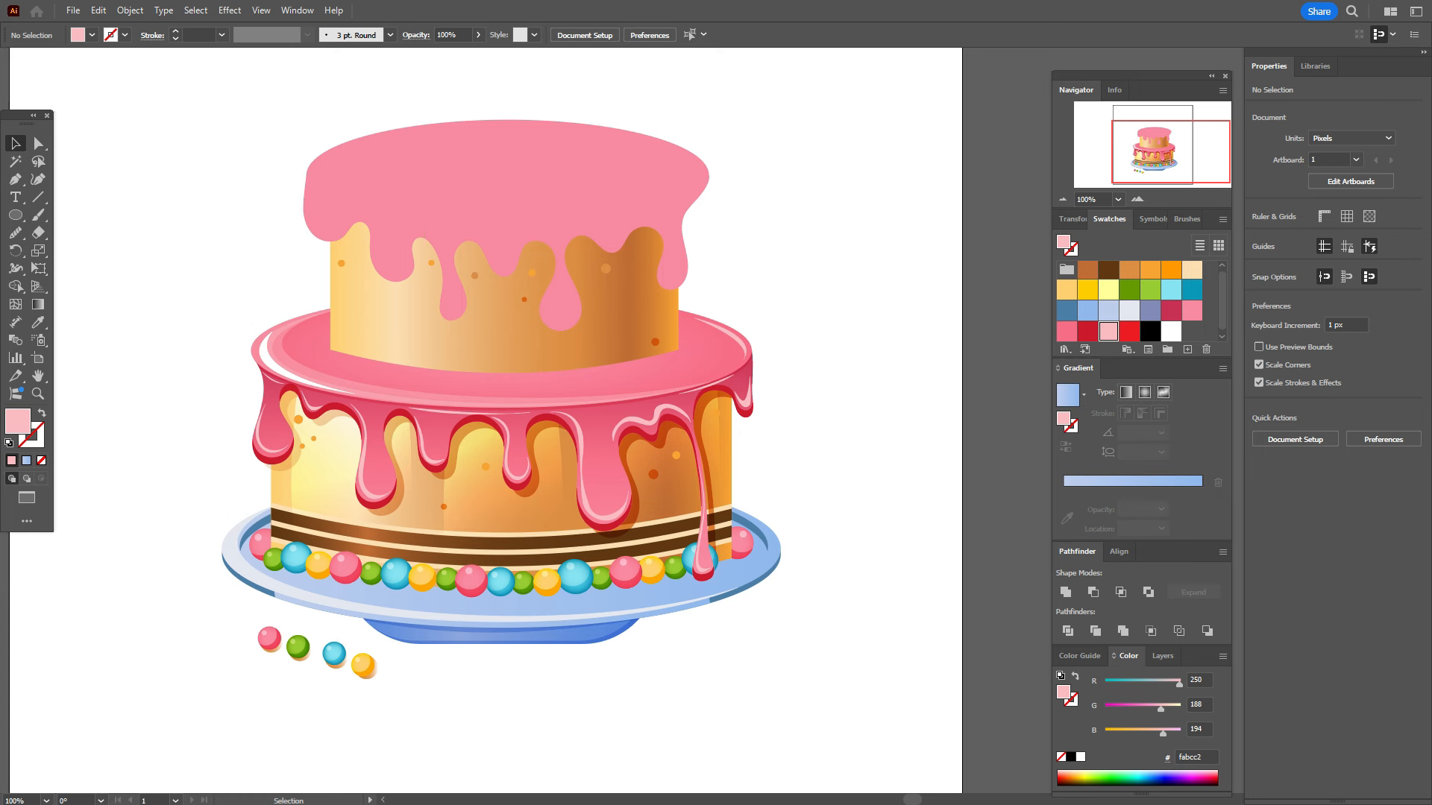
Step: Duplicate the last yellow ball of the row to the right of the long drip
drag(651, 569, 727, 553)
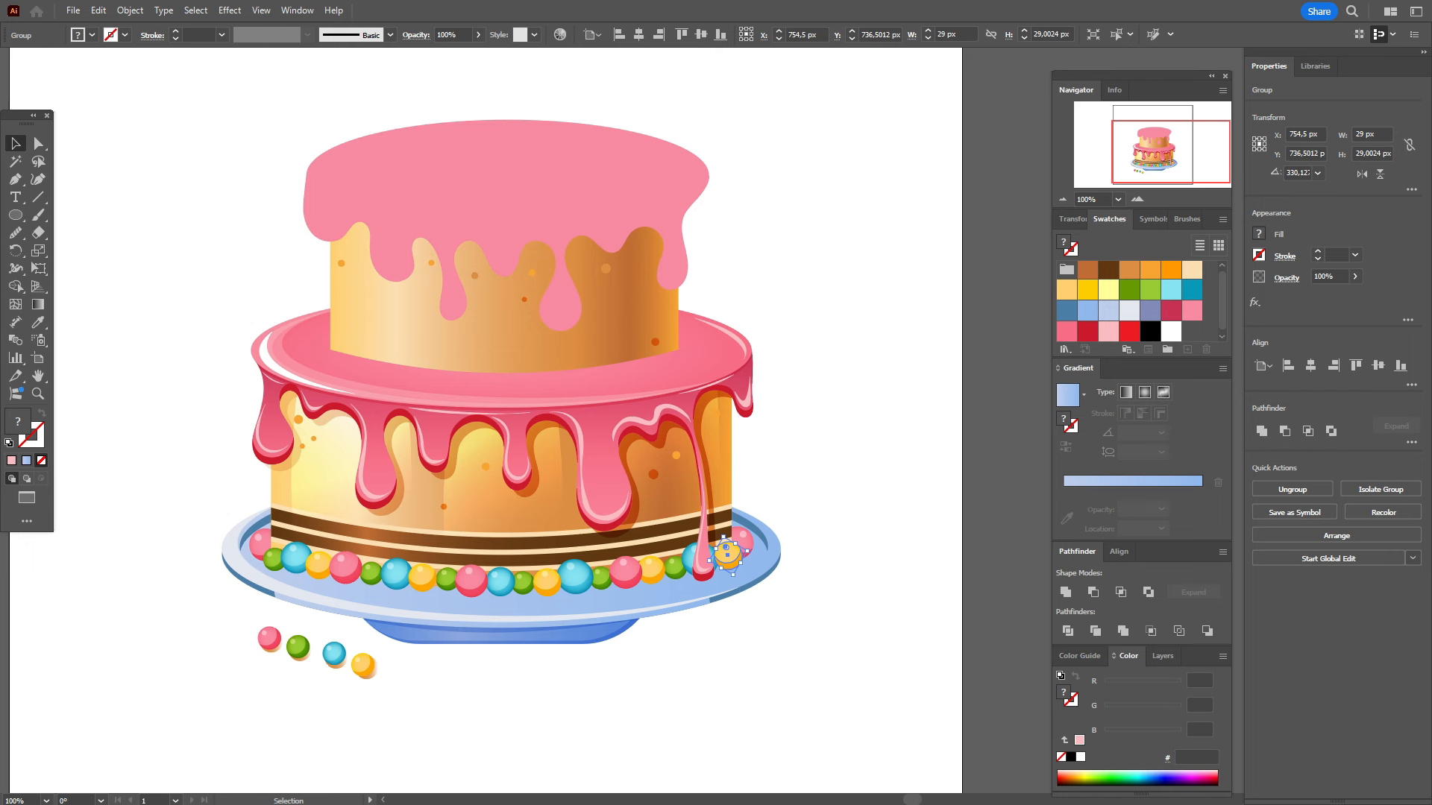
key(ctrl+shift+a)
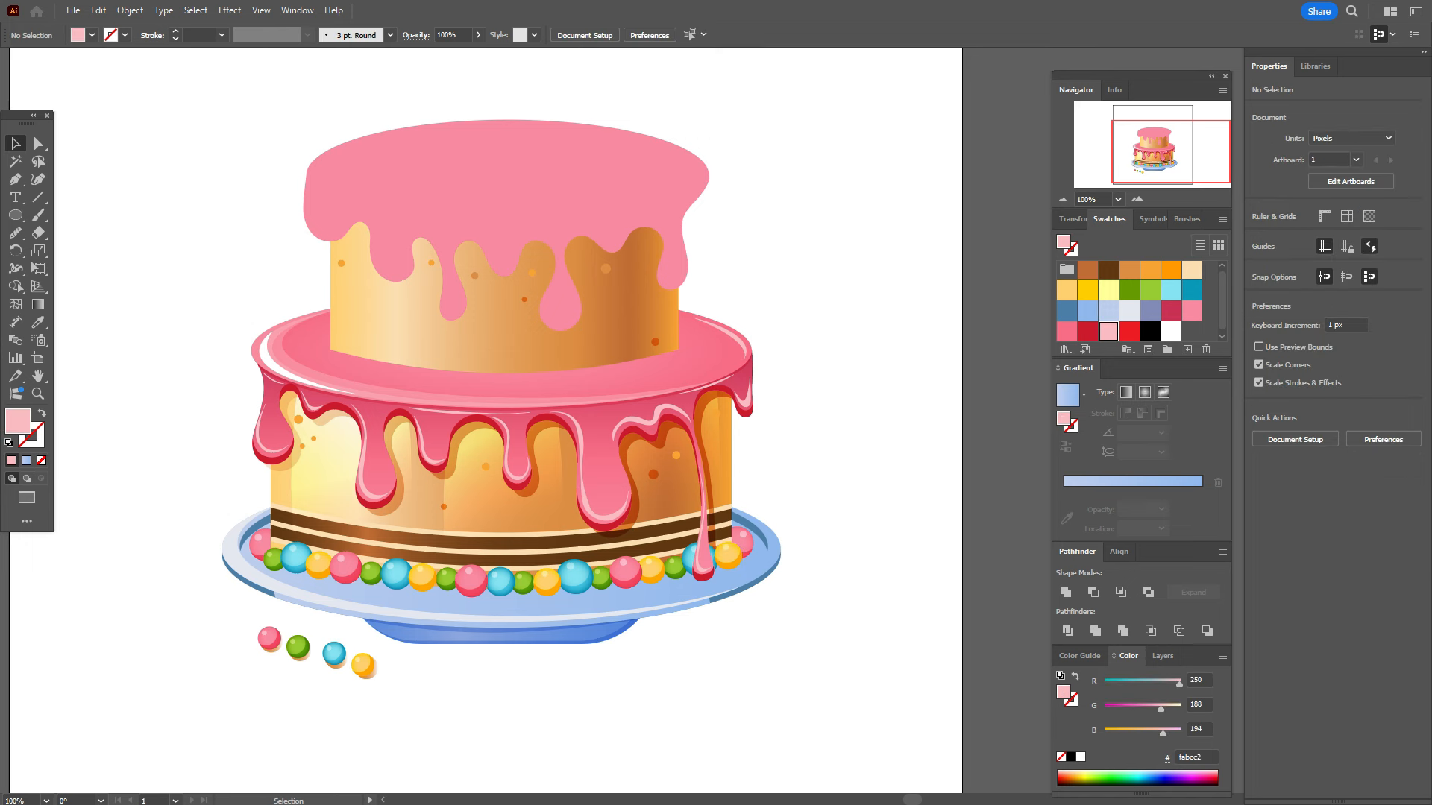
click(273, 557)
shift+click(318, 558)
shift+click(296, 557)
key(ctrl+shift+a)
Step: Select the row's balls from the leftmost green one to the green one before the long drip and group a copy of them
click(274, 559)
shift+click(296, 557)
shift+click(318, 564)
shift+click(345, 567)
shift+click(371, 573)
shift+click(422, 577)
shift+click(471, 580)
shift+click(499, 582)
shift+click(522, 581)
shift+click(546, 582)
shift+click(574, 576)
shift+click(601, 578)
shift+click(625, 571)
shift+click(651, 569)
shift+click(674, 567)
key(ctrl)
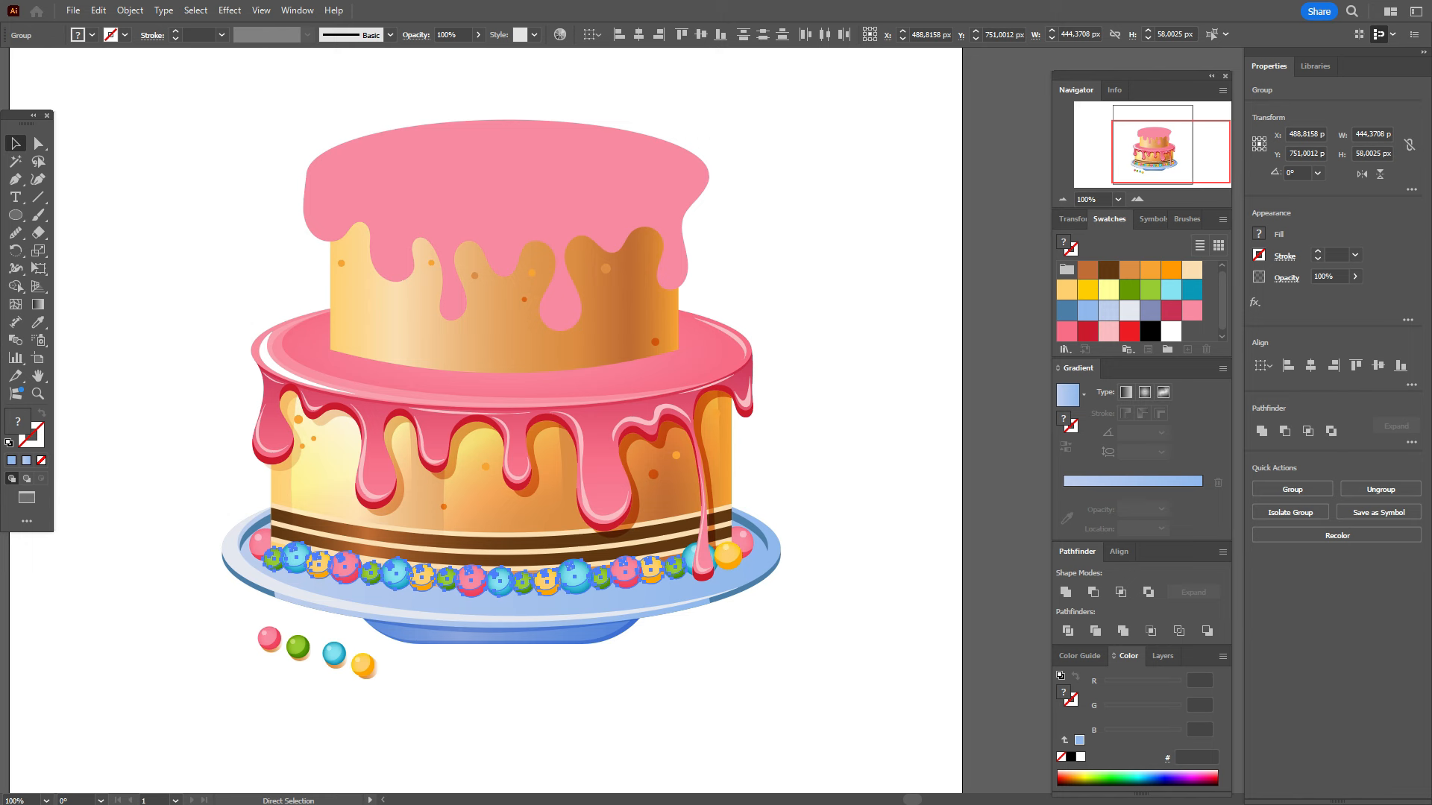
key(ctrl+g)
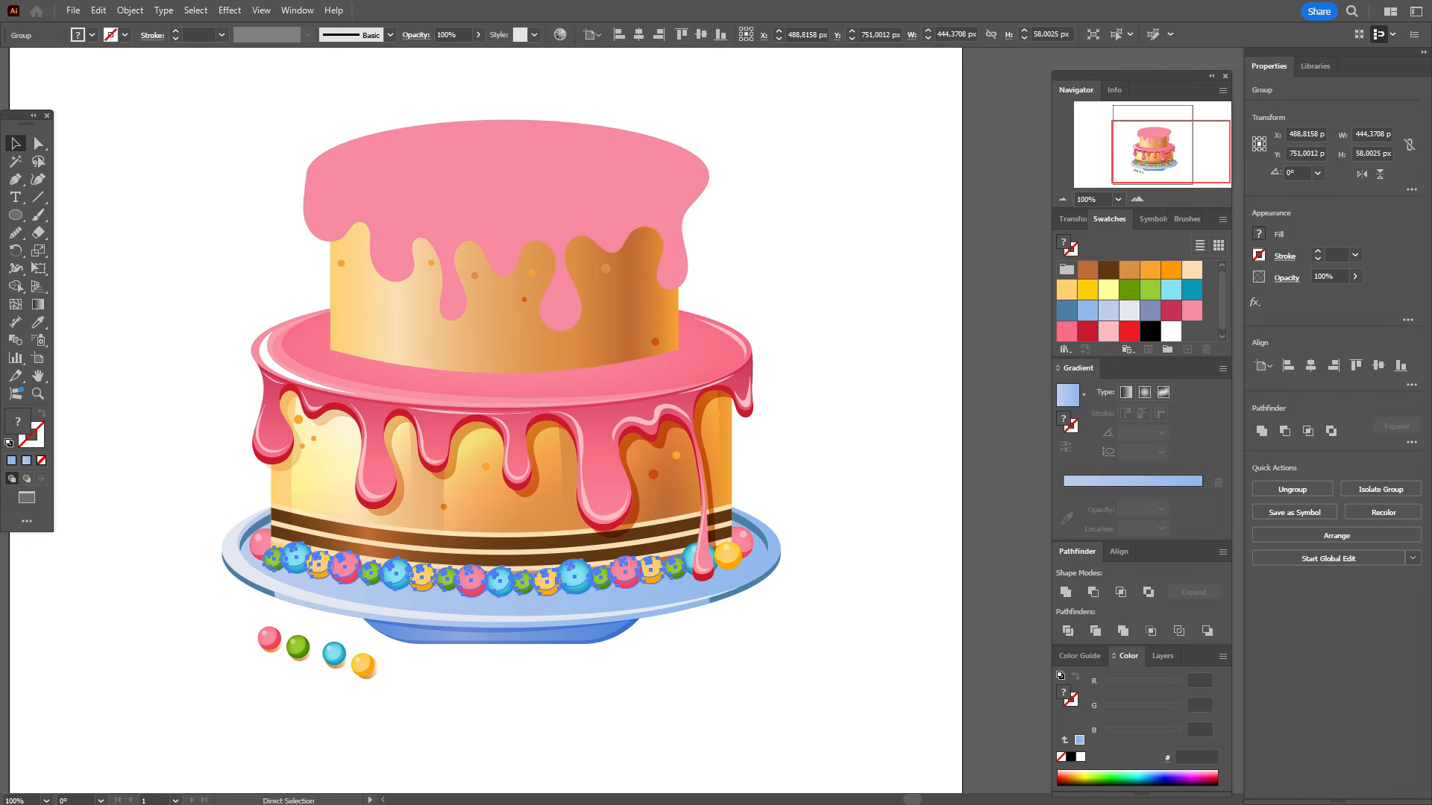
Step: Unite the grouped ball copies into one shape, send it behind the balls and shift it 5 px down
key(ctrl)
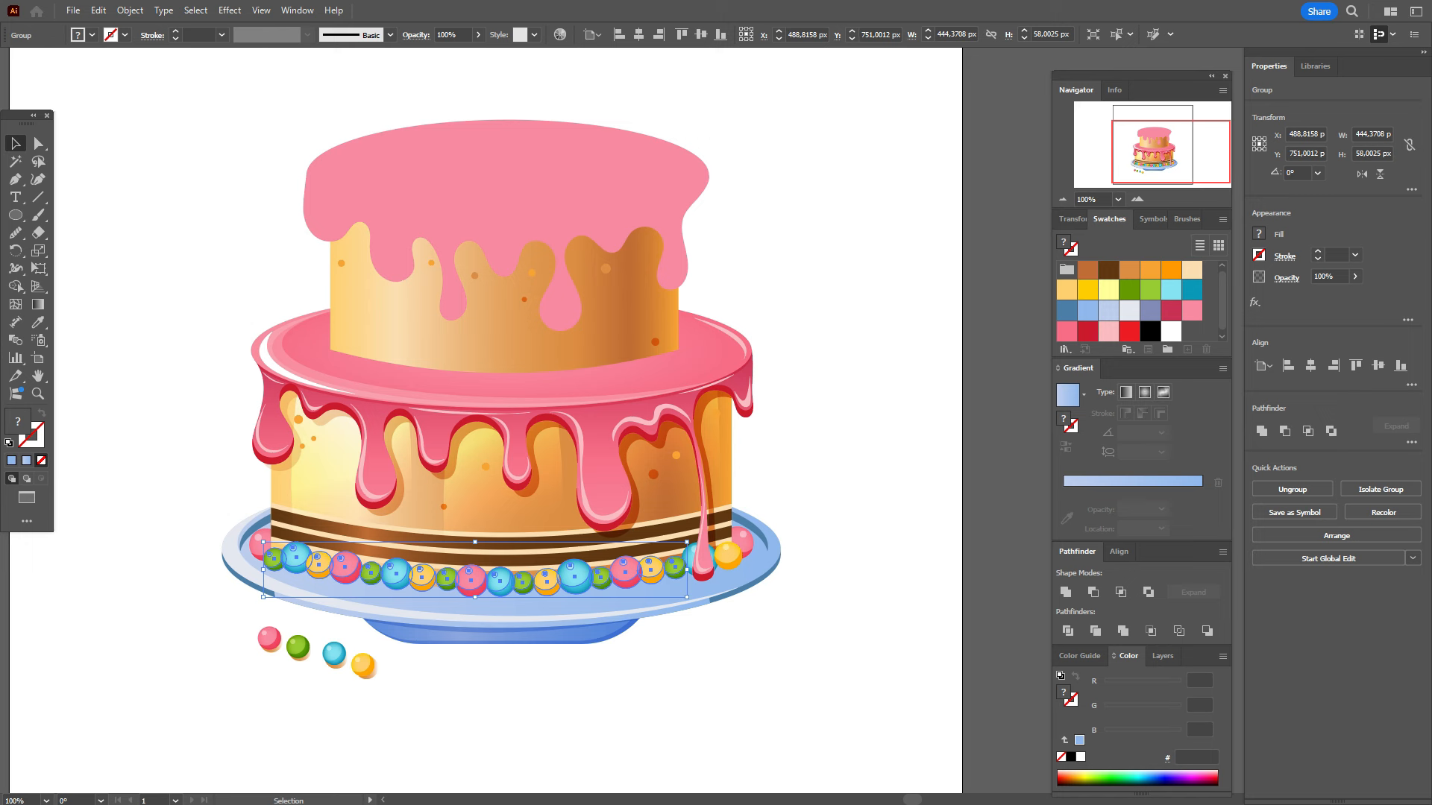
click(1262, 431)
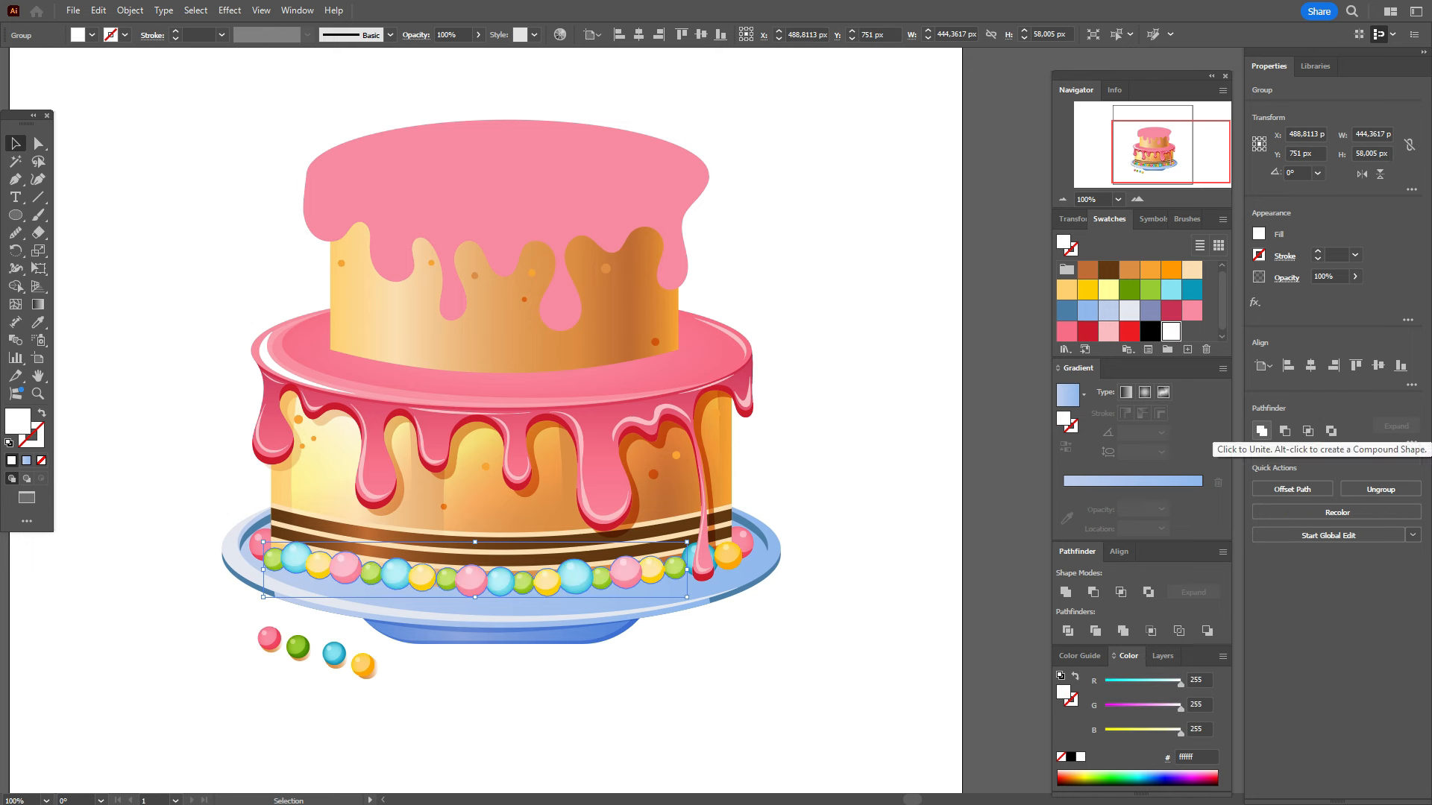
right_click(629, 168)
mouse_move(820, 501)
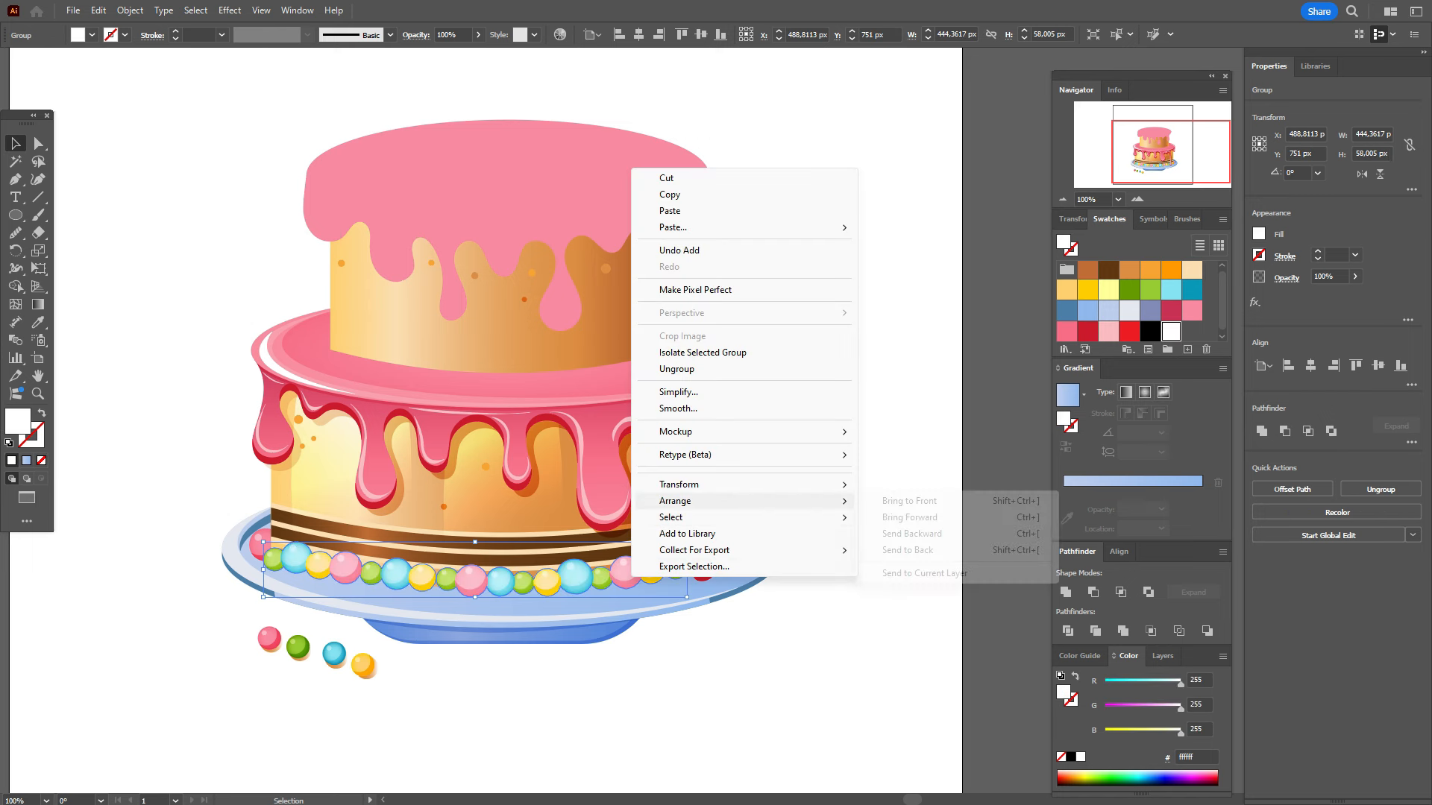
click(910, 534)
key(Down)
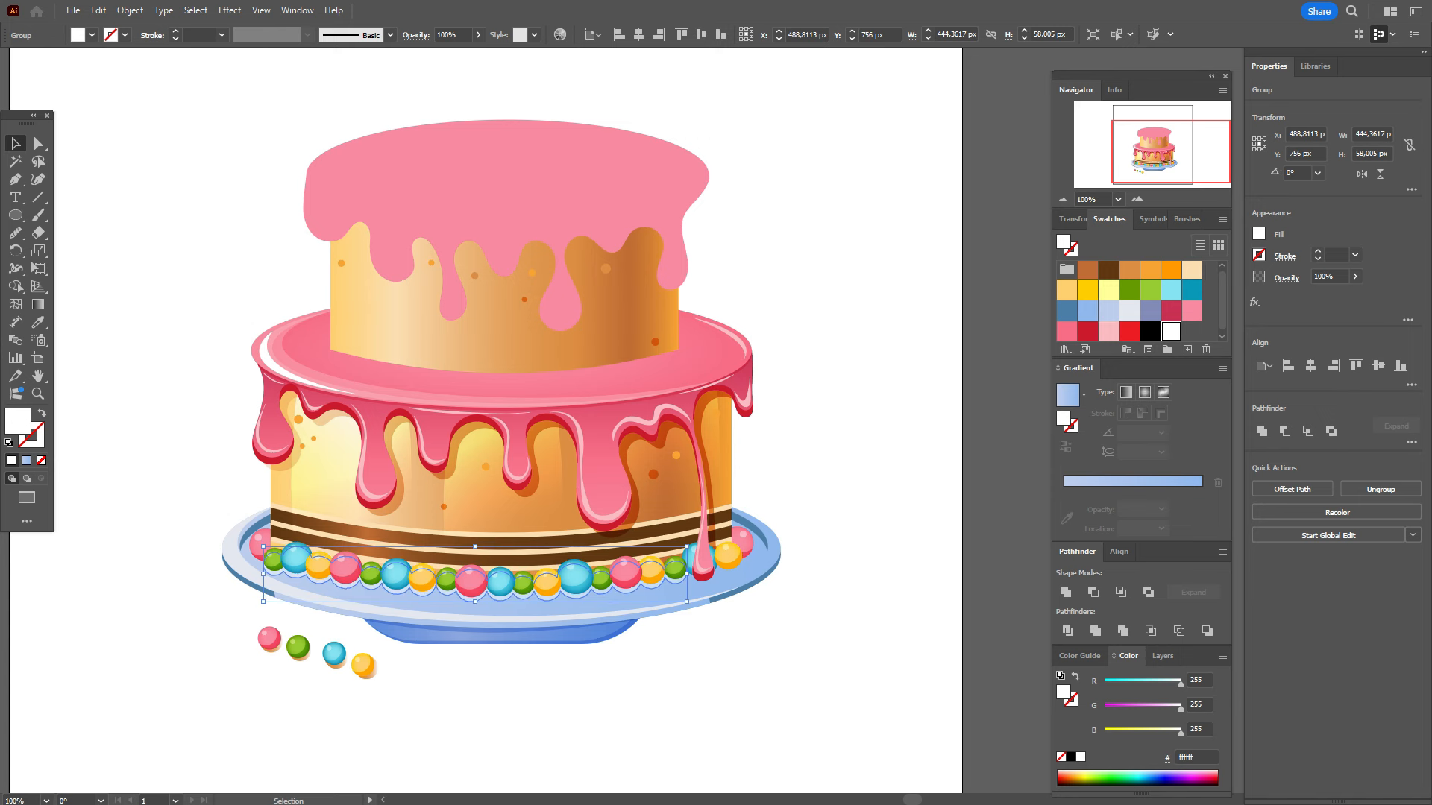
Step: Fill the united shape with pale blue becees and adjust its blending to make a shadow under the balls
click(1108, 311)
click(1287, 277)
click(1169, 304)
click(1169, 357)
key(Escape)
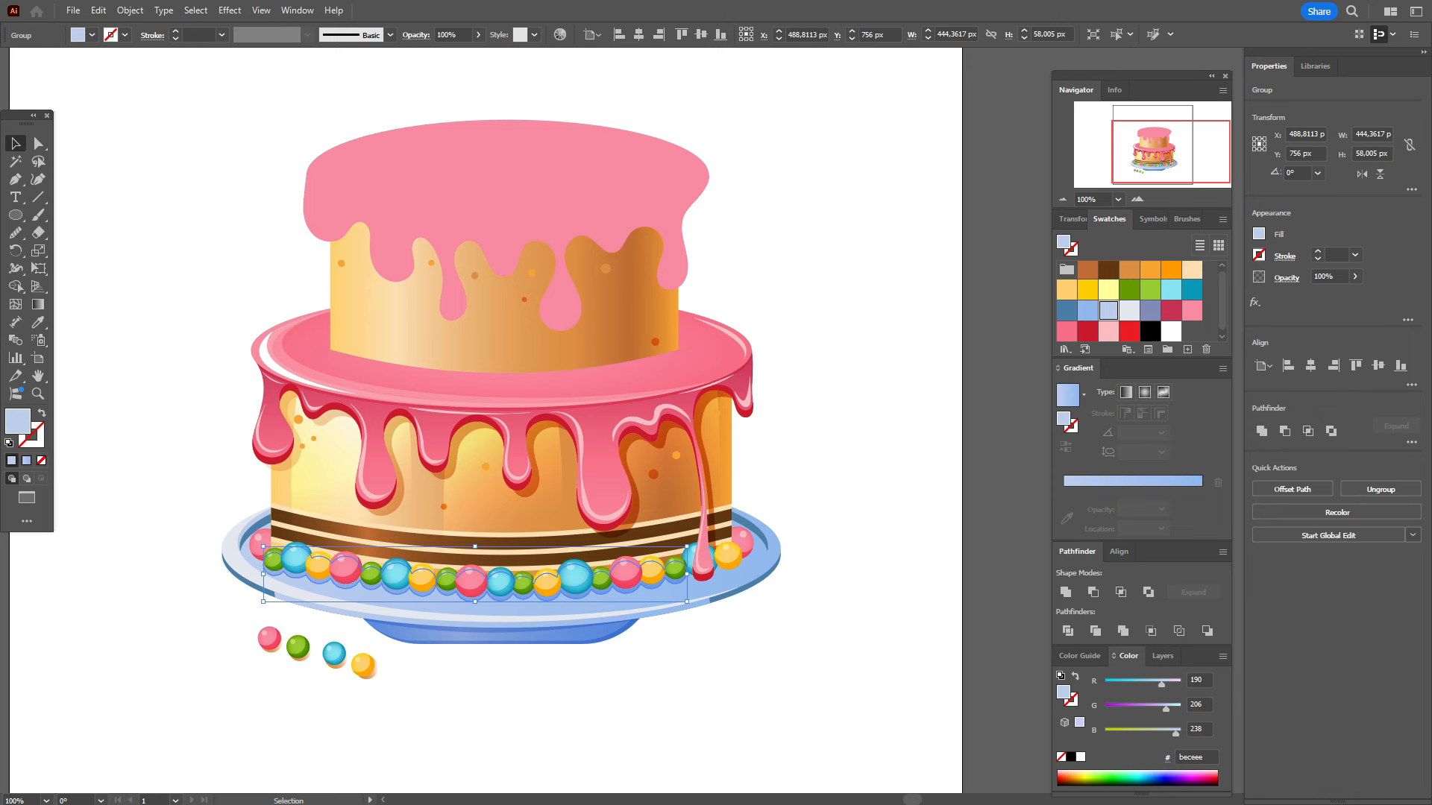
key(ctrl+shift+a)
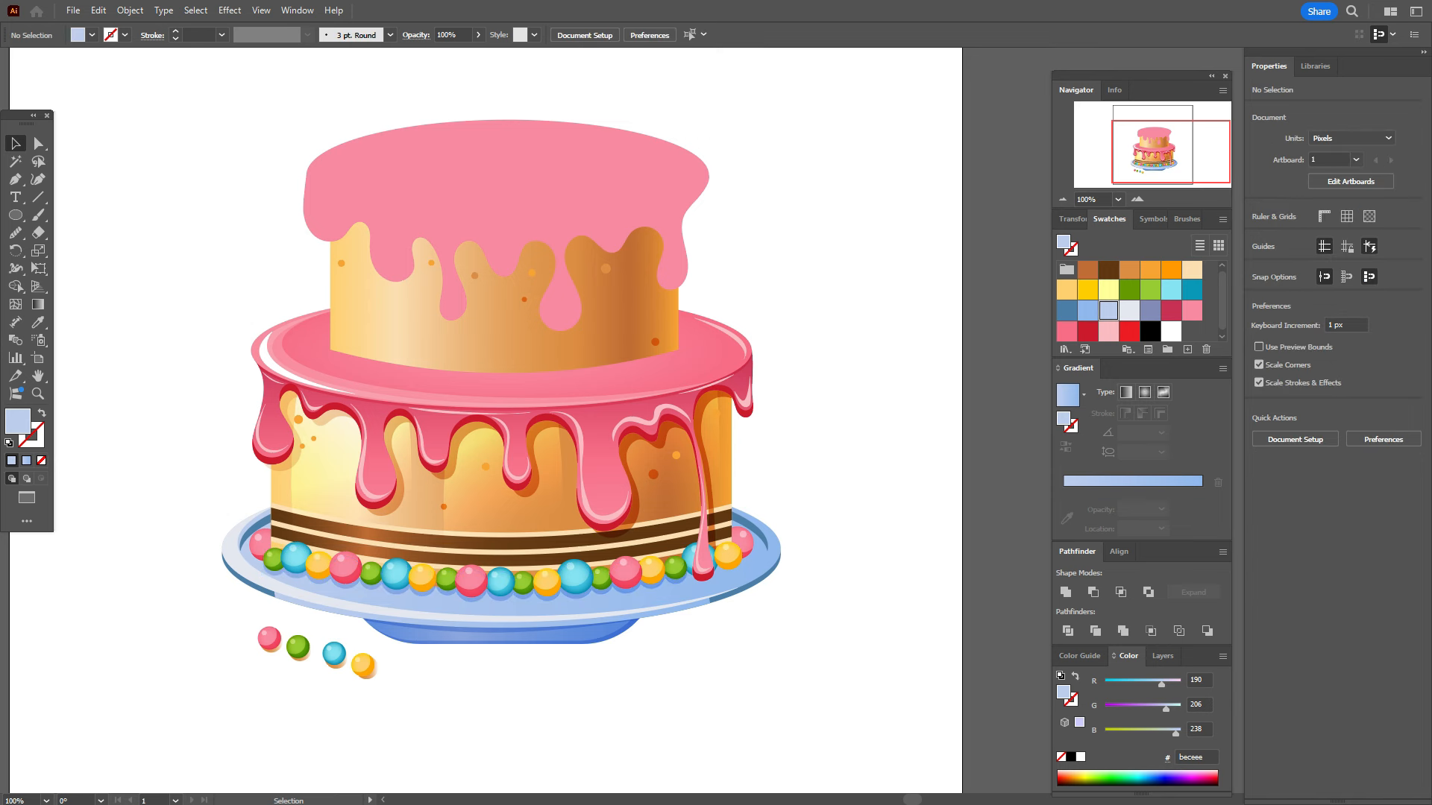
Step: Copy the blue ball behind the long drip in place, send the copy backward and nudge it down
click(736, 542)
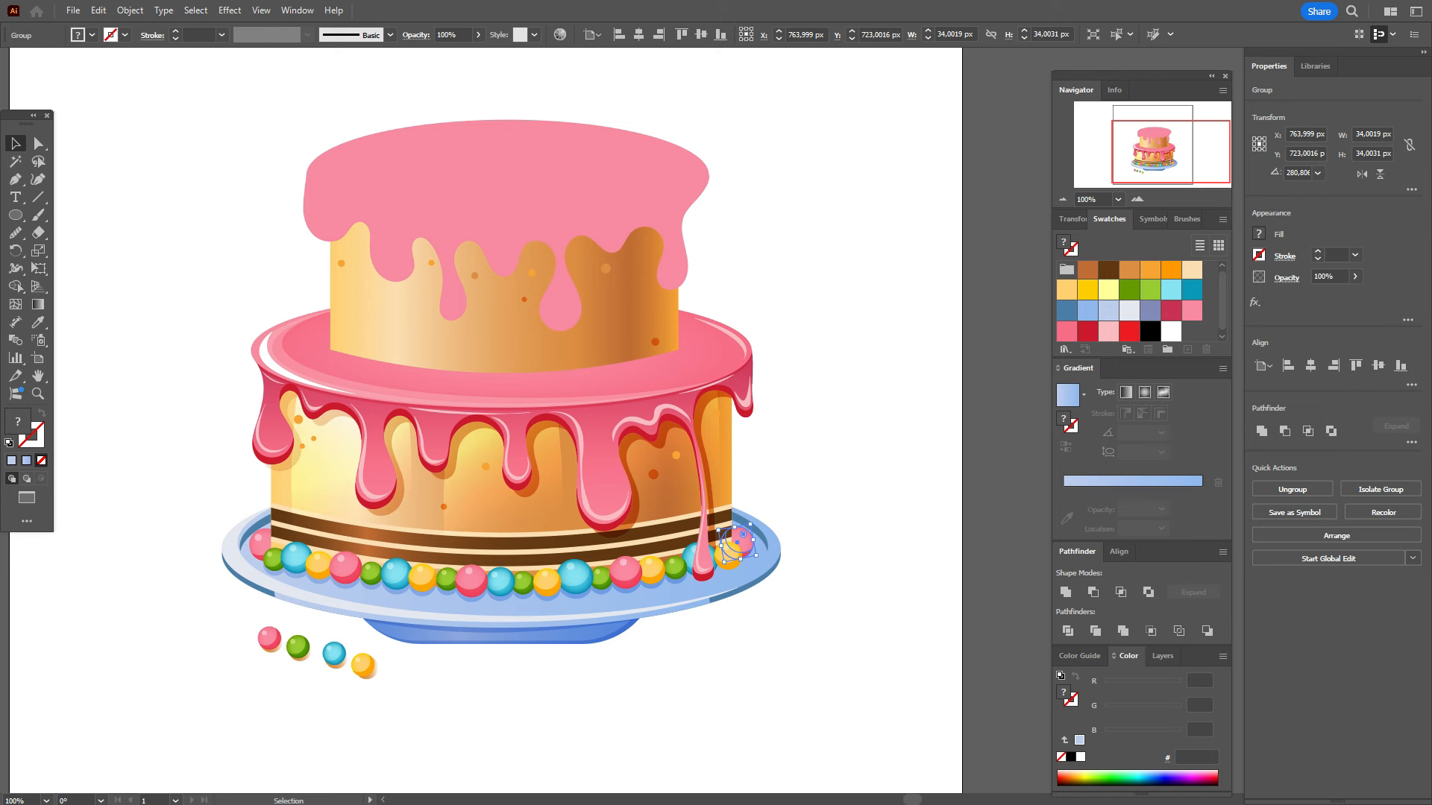
drag(738, 542, 701, 559)
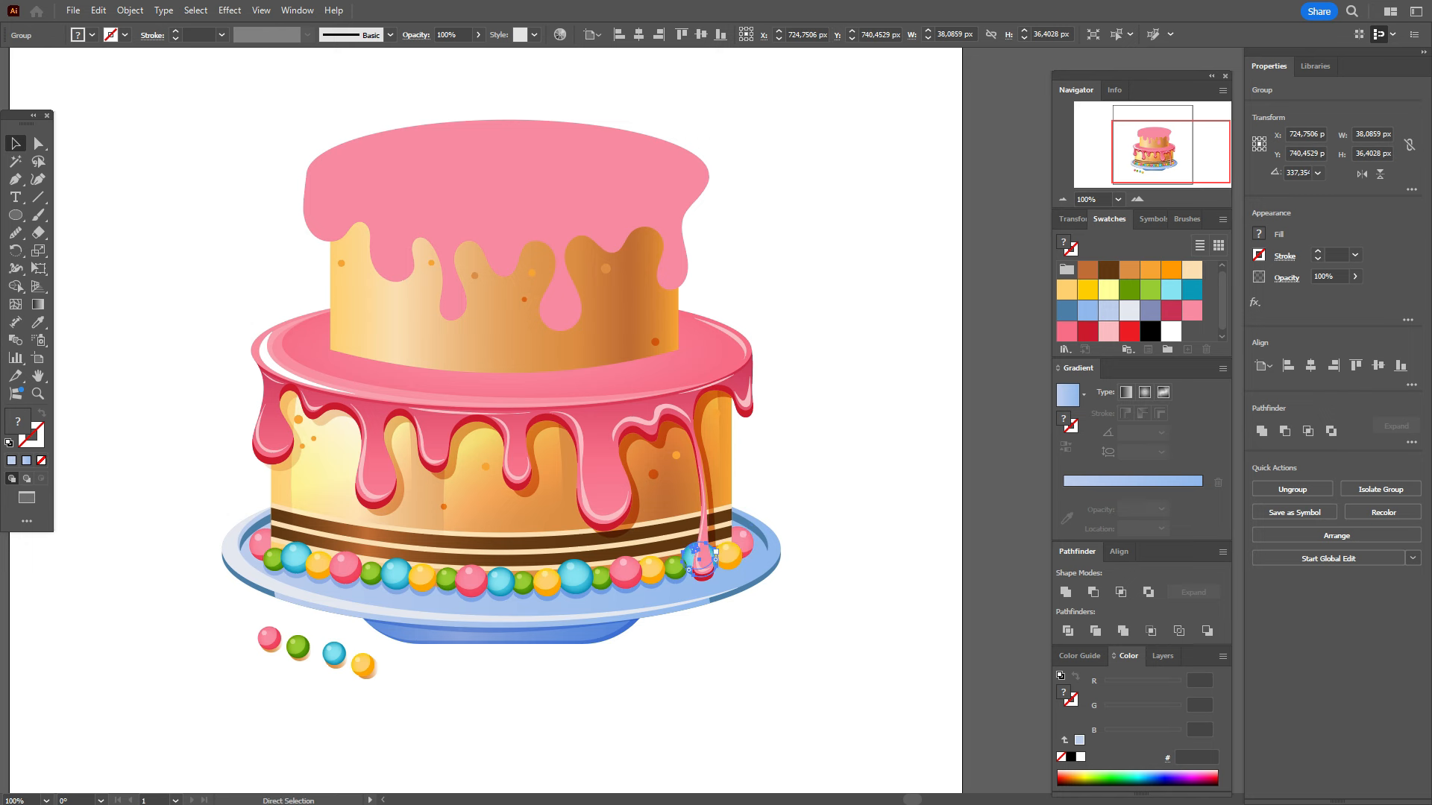
right_click(777, 561)
mouse_move(820, 477)
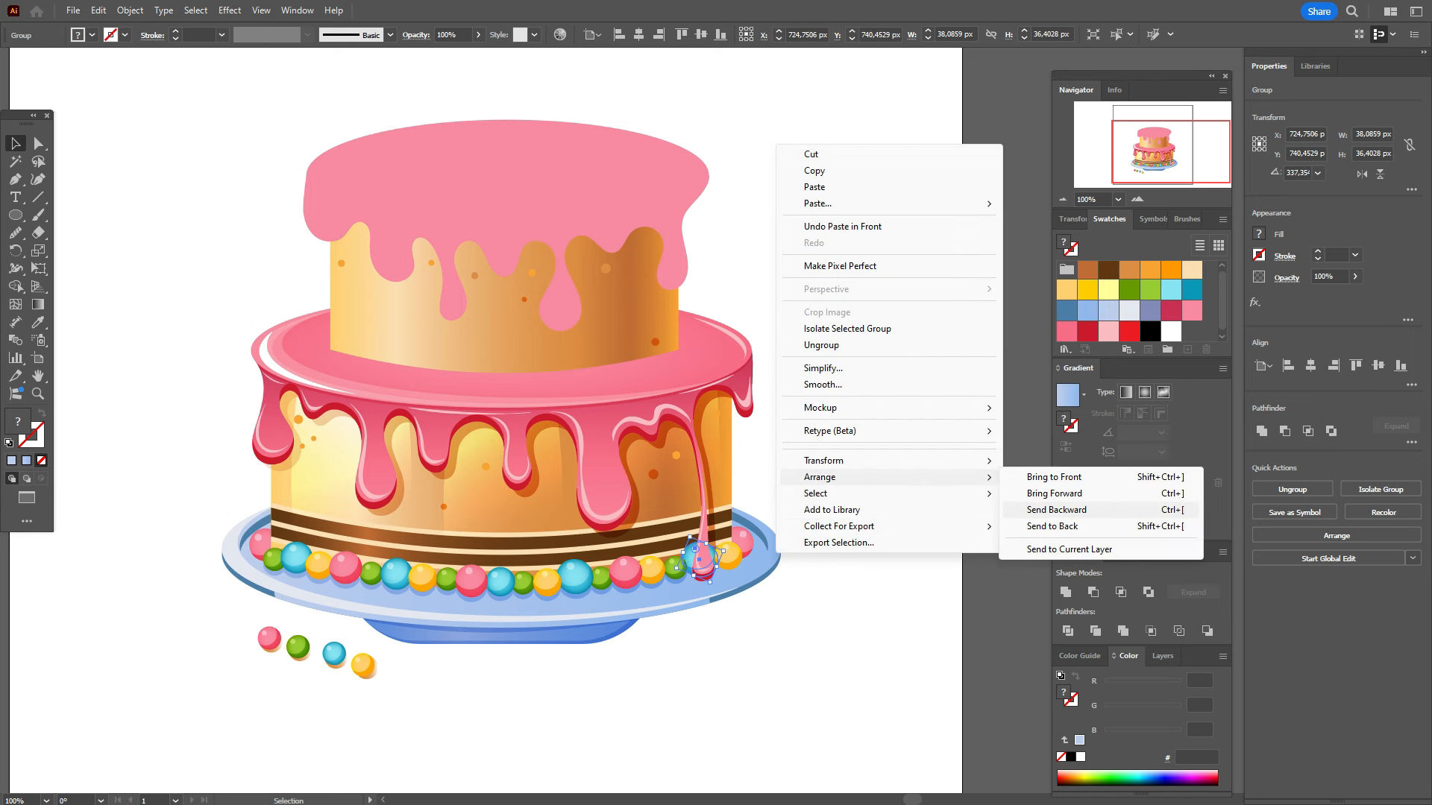
click(1056, 510)
key(Down)
key(Down)
key(Down)
key(Down)
key(Down)
key(Down)
Step: Give the blue ball's lowered copy the row shadow's pale blue fill and the same blending
key(i)
click(673, 583)
click(1285, 277)
click(1169, 304)
click(1166, 357)
Step: Make a matching pale blue shadow behind the yellow ball to the right of the long drip
key(v)
click(728, 555)
right_click(735, 556)
click(1015, 517)
key(i)
click(1286, 277)
click(1166, 356)
Step: Make a matching pale blue shadow behind the pink ball at the cake's right edge
click(738, 542)
right_click(737, 558)
click(1014, 519)
key(i)
click(751, 568)
click(1286, 278)
key(a)
key(ctrl+shift+a)
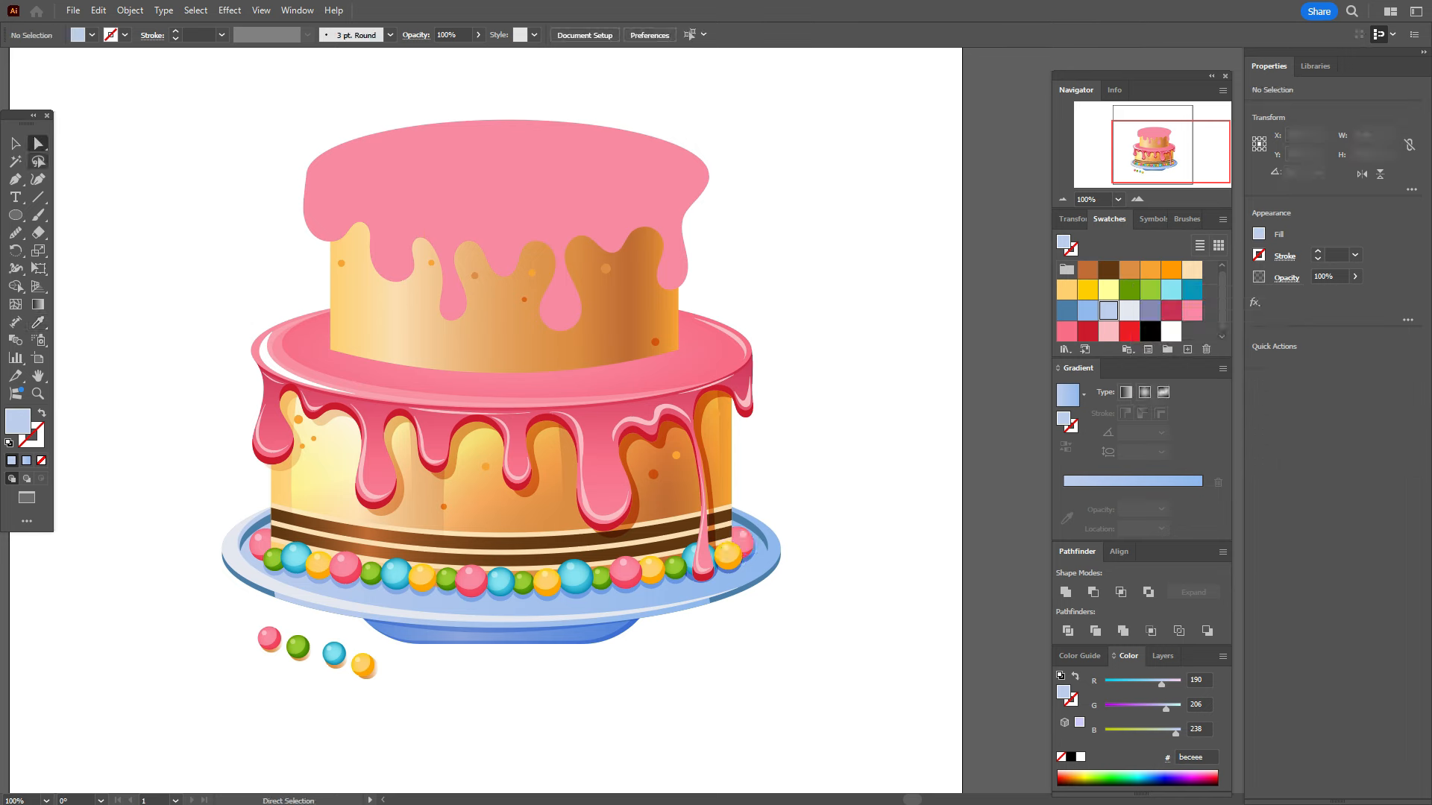
Step: Select the four spare candy balls below the plate, bring them to the front and deselect them
key(v)
right_click(302, 127)
key(Escape)
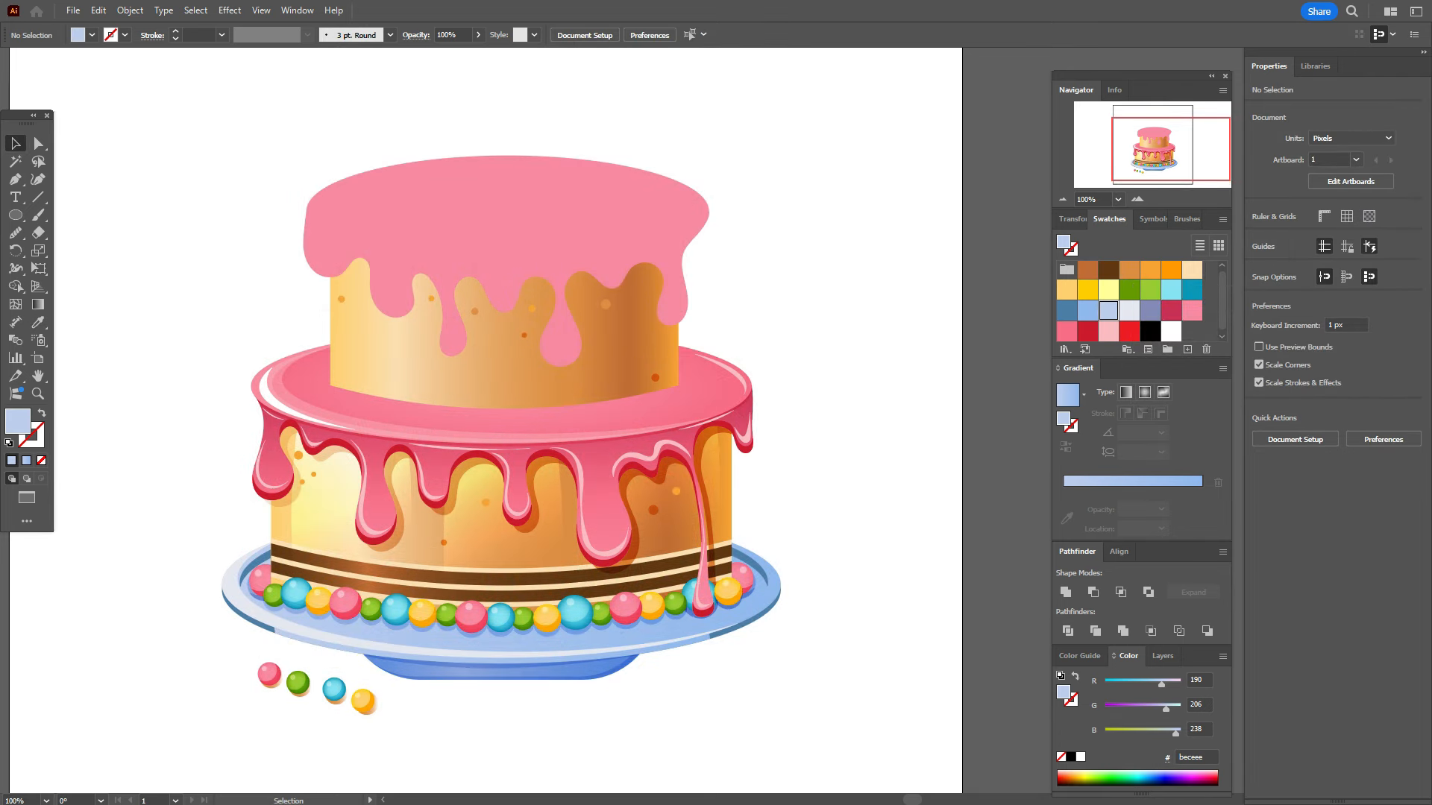
drag(246, 663, 376, 714)
right_click(375, 712)
mouse_move(448, 634)
click(586, 633)
key(ctrl+shift+a)
Step: Scatter green, blue, yellow and pink candy balls in varied sizes across the side of the lower tier
drag(298, 682, 471, 521)
drag(334, 689, 675, 521)
drag(663, 536, 714, 464)
drag(363, 701, 546, 542)
click(326, 504)
drag(326, 504, 556, 494)
drag(573, 511, 567, 504)
scroll(557, 493, up, 2)
drag(714, 500, 788, 544)
drag(780, 537, 348, 508)
drag(546, 578, 146, 565)
drag(161, 580, 302, 563)
drag(714, 499, 501, 583)
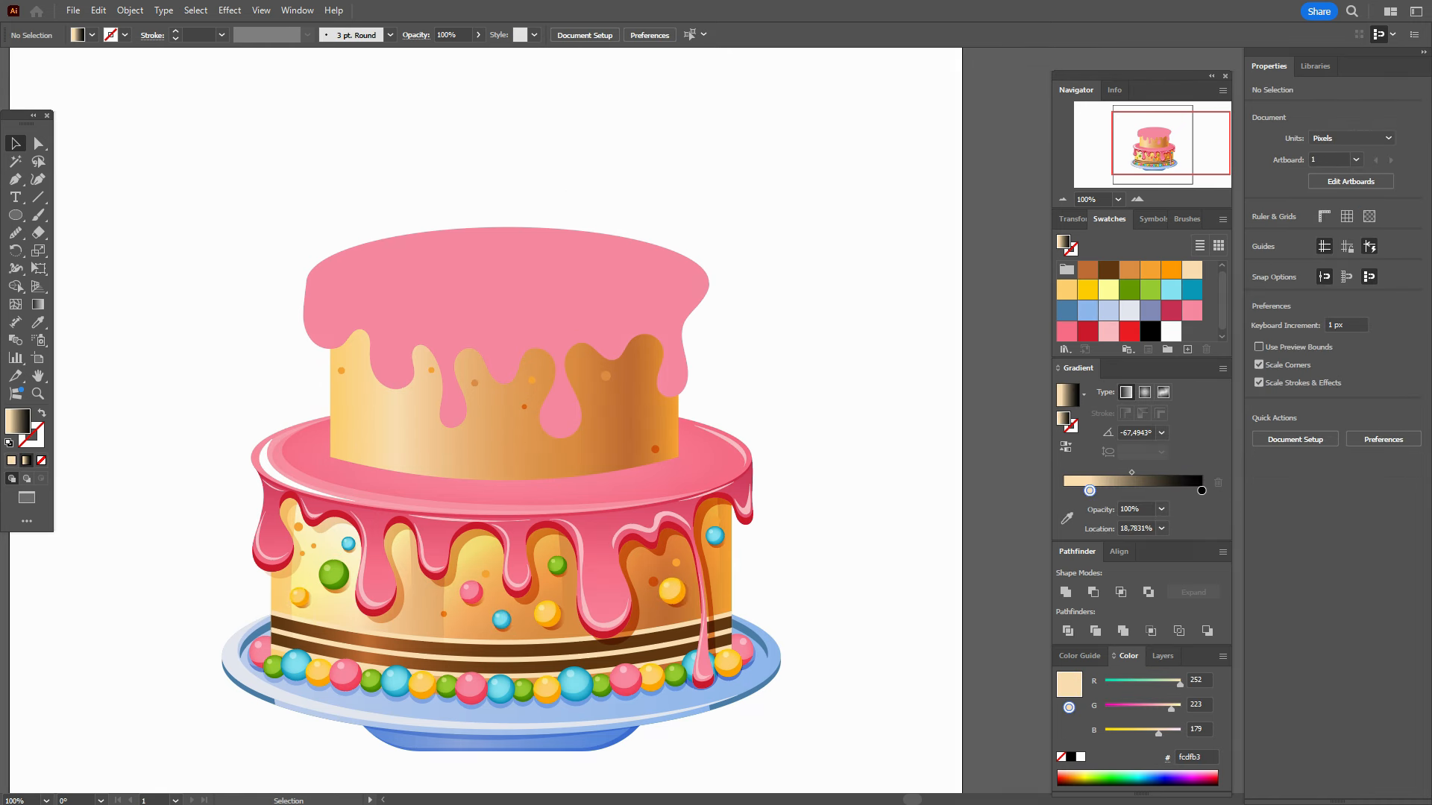
Step: Copy a green ball beside the upper tier and bring the upper tier's body, spots and icing to the front
drag(272, 666, 241, 397)
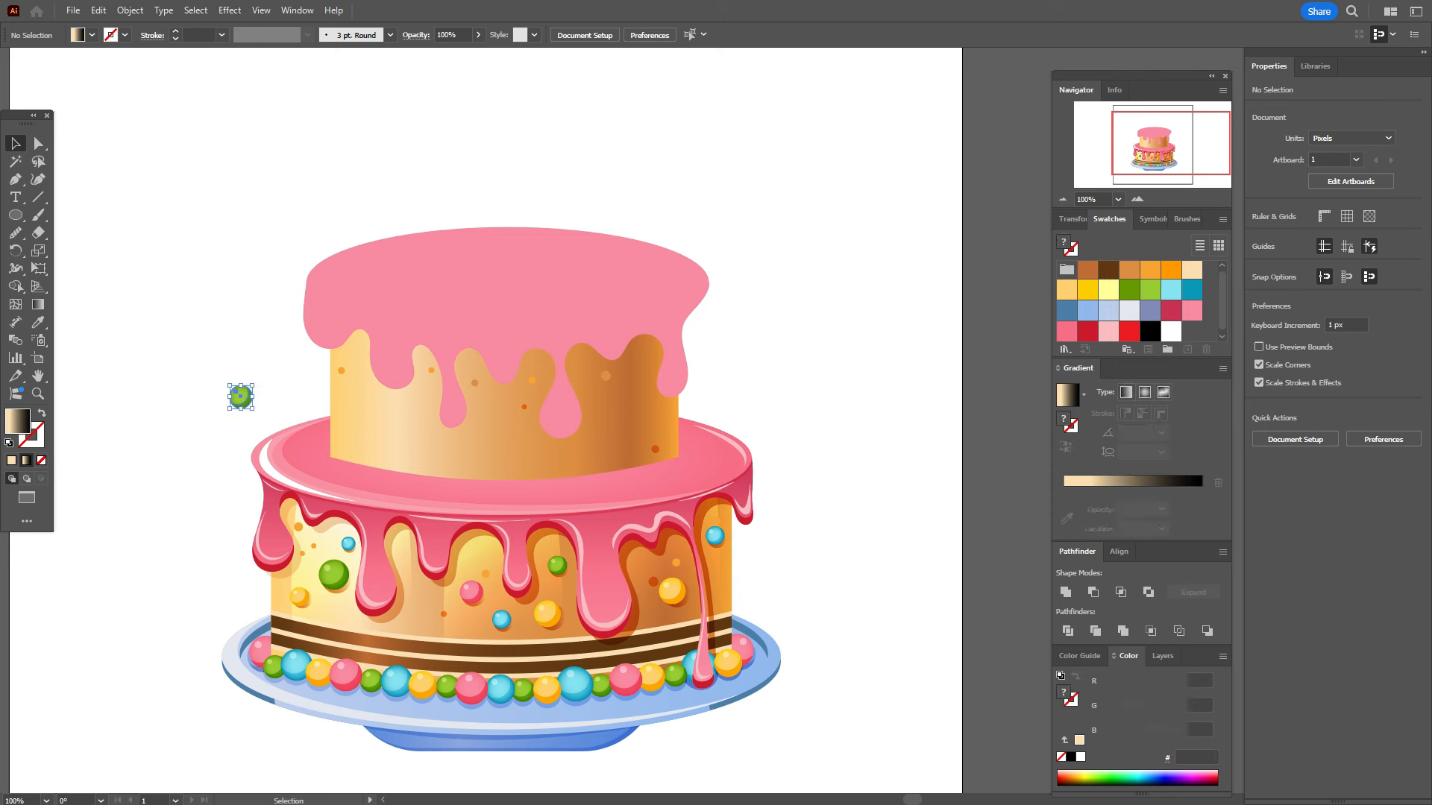
drag(302, 217, 699, 403)
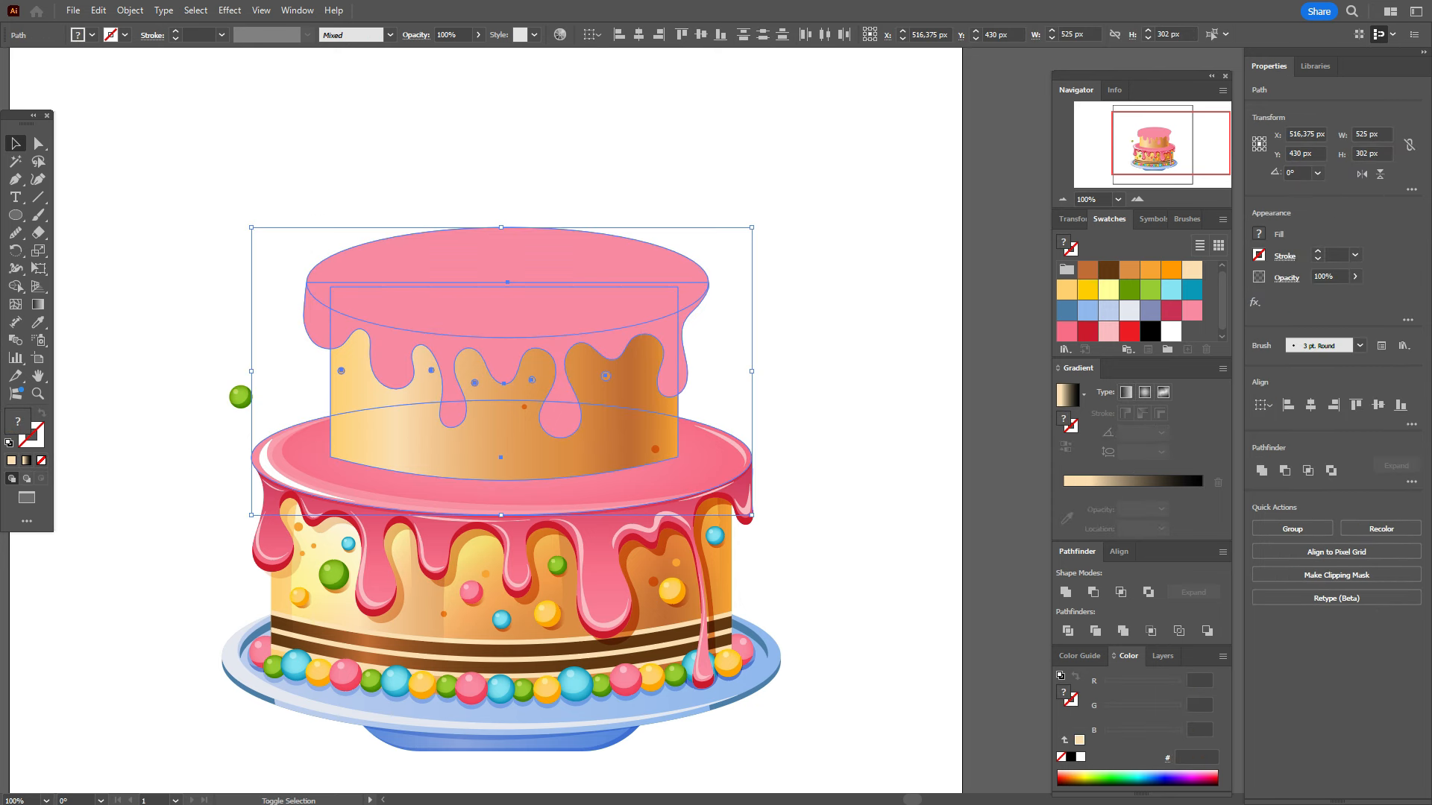
shift+click(712, 447)
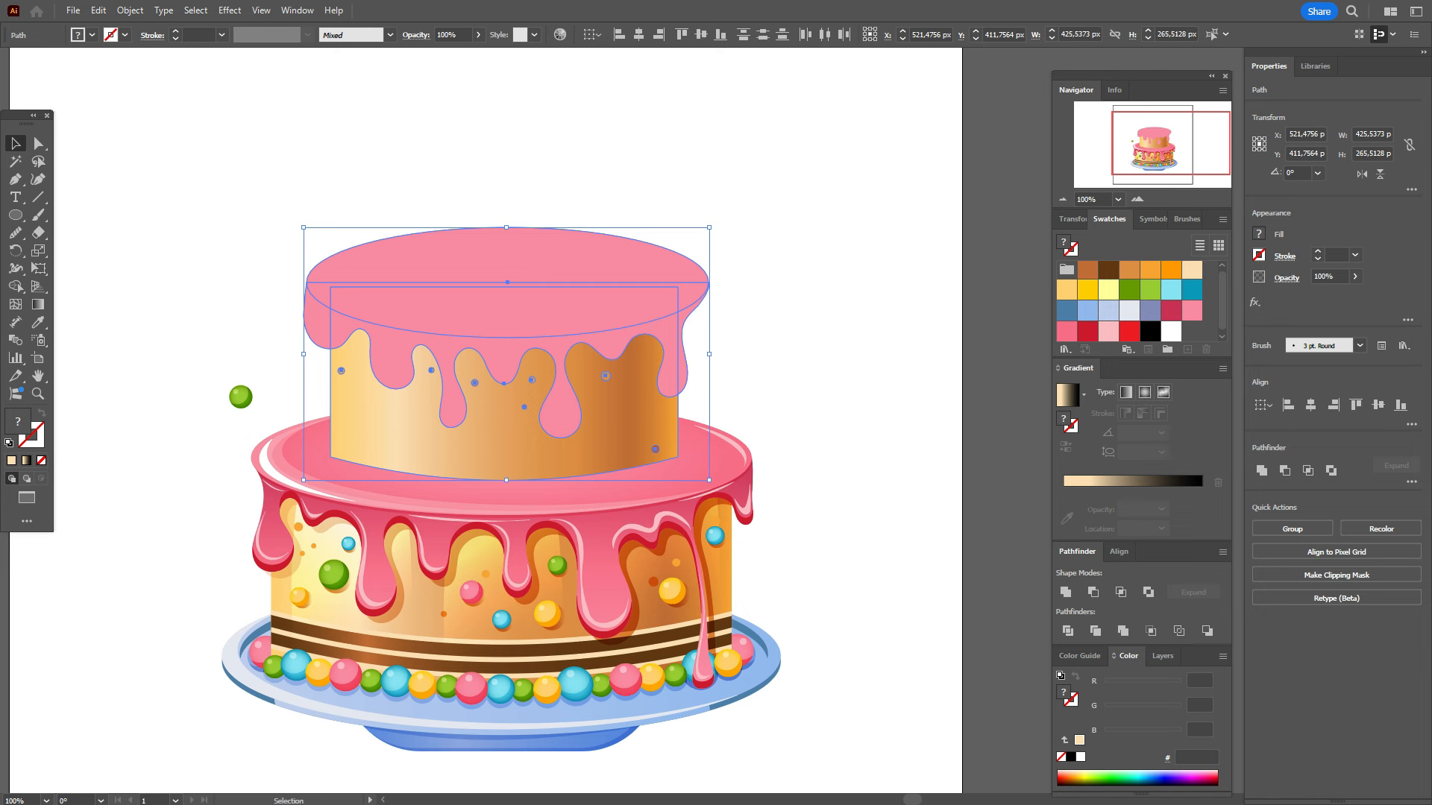
right_click(703, 296)
mouse_move(745, 693)
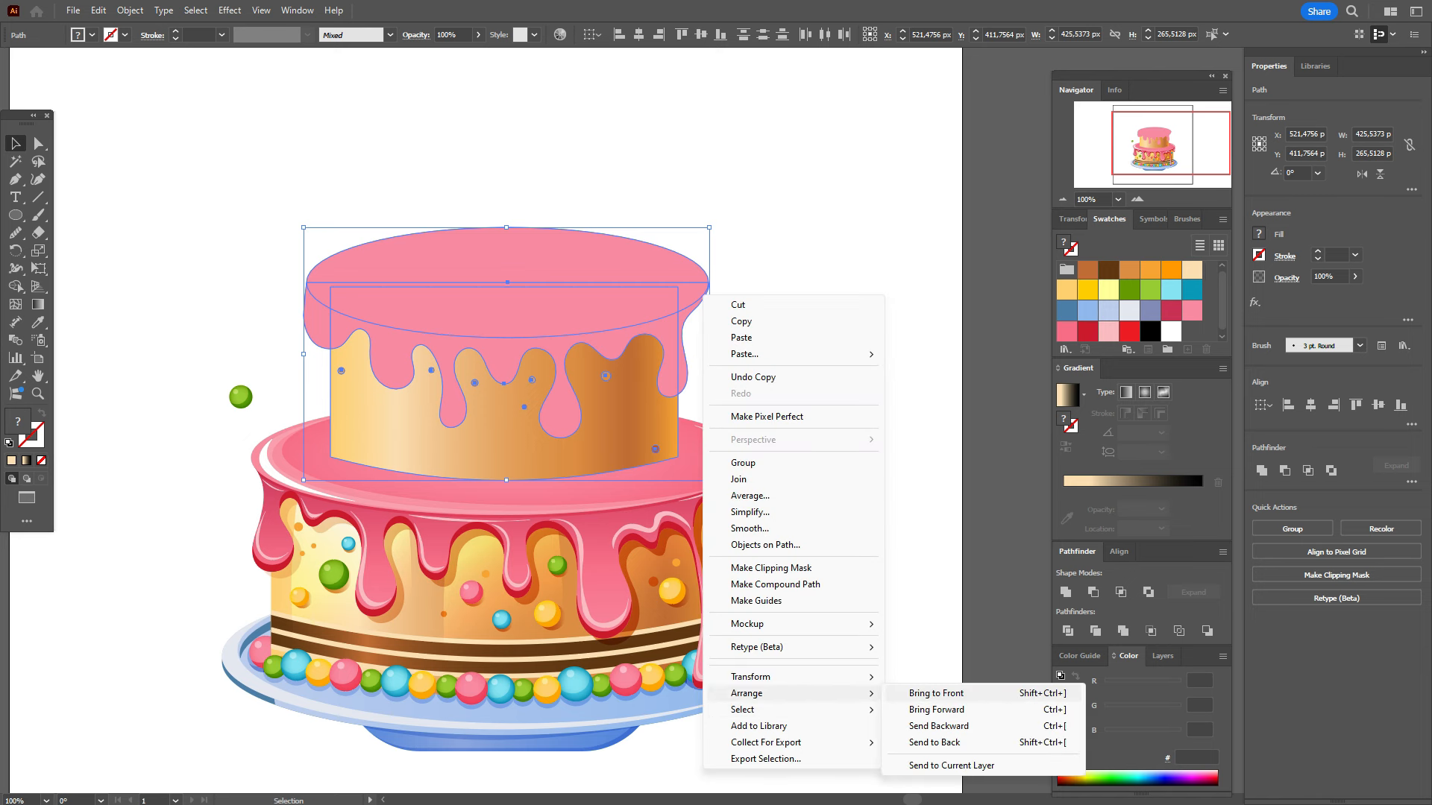
click(936, 692)
click(880, 596)
Step: Move the green ball closer to the upper tier and stack it in front of the lower tier but behind the upper tier's shapes
drag(240, 397, 279, 381)
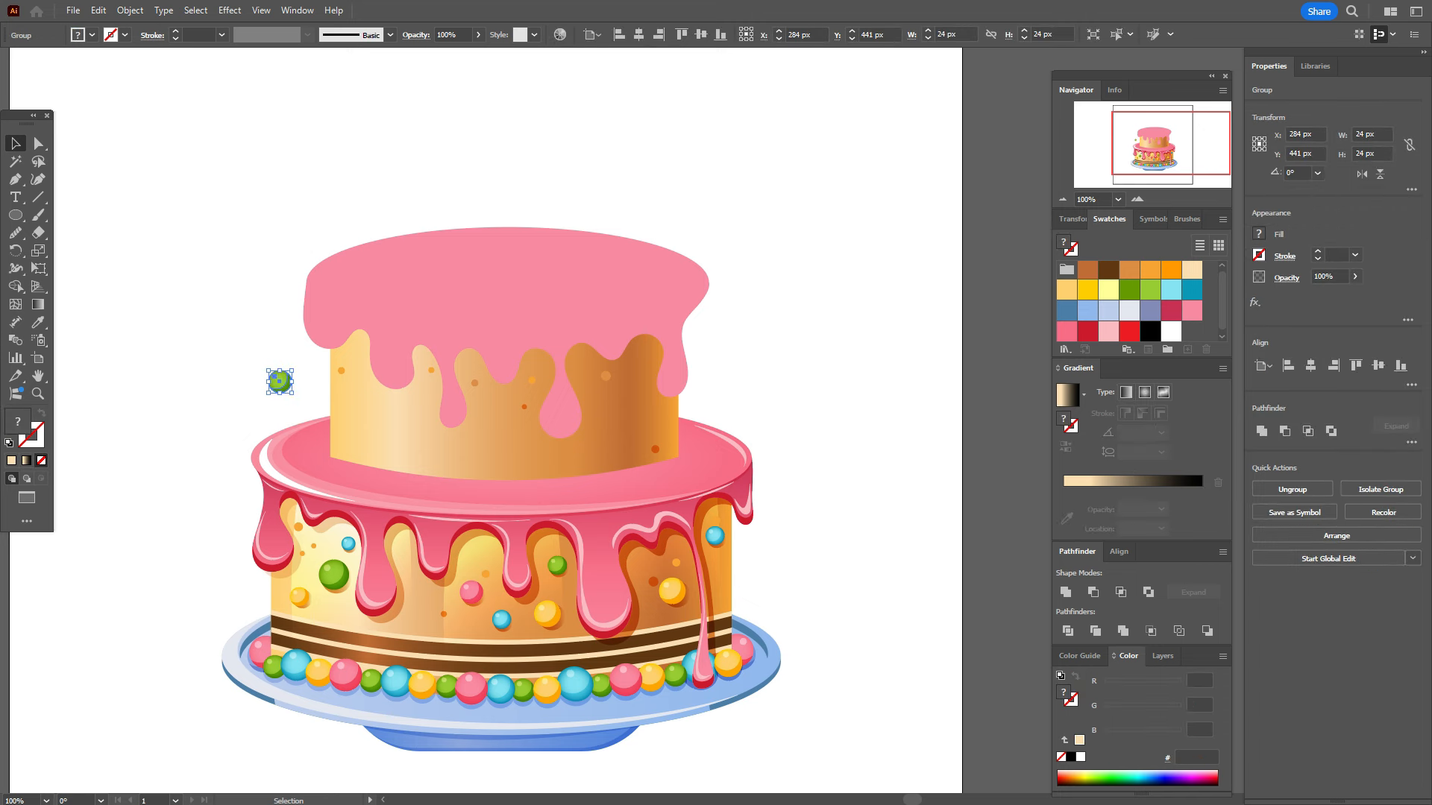
drag(319, 198, 549, 346)
drag(651, 384, 683, 403)
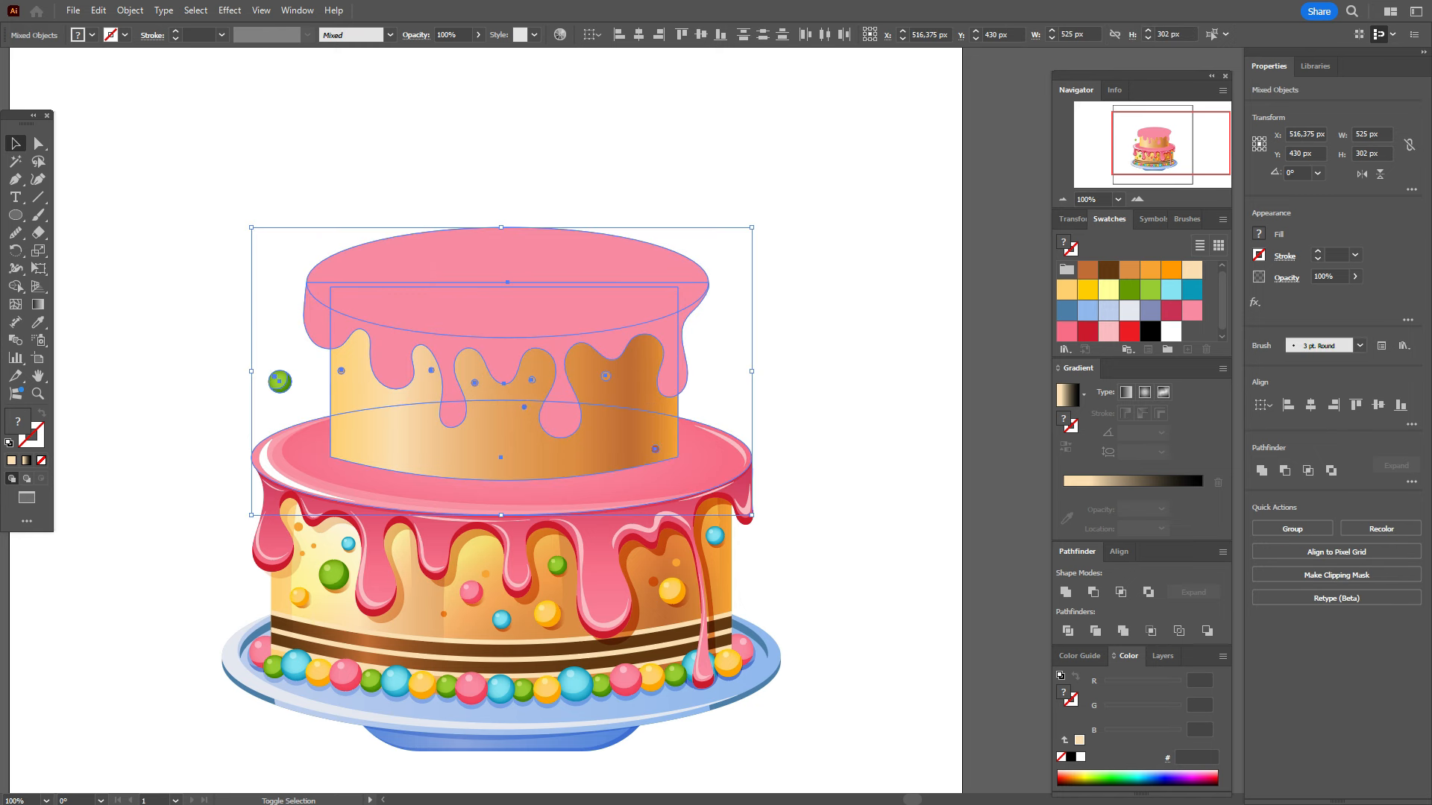
shift+click(722, 446)
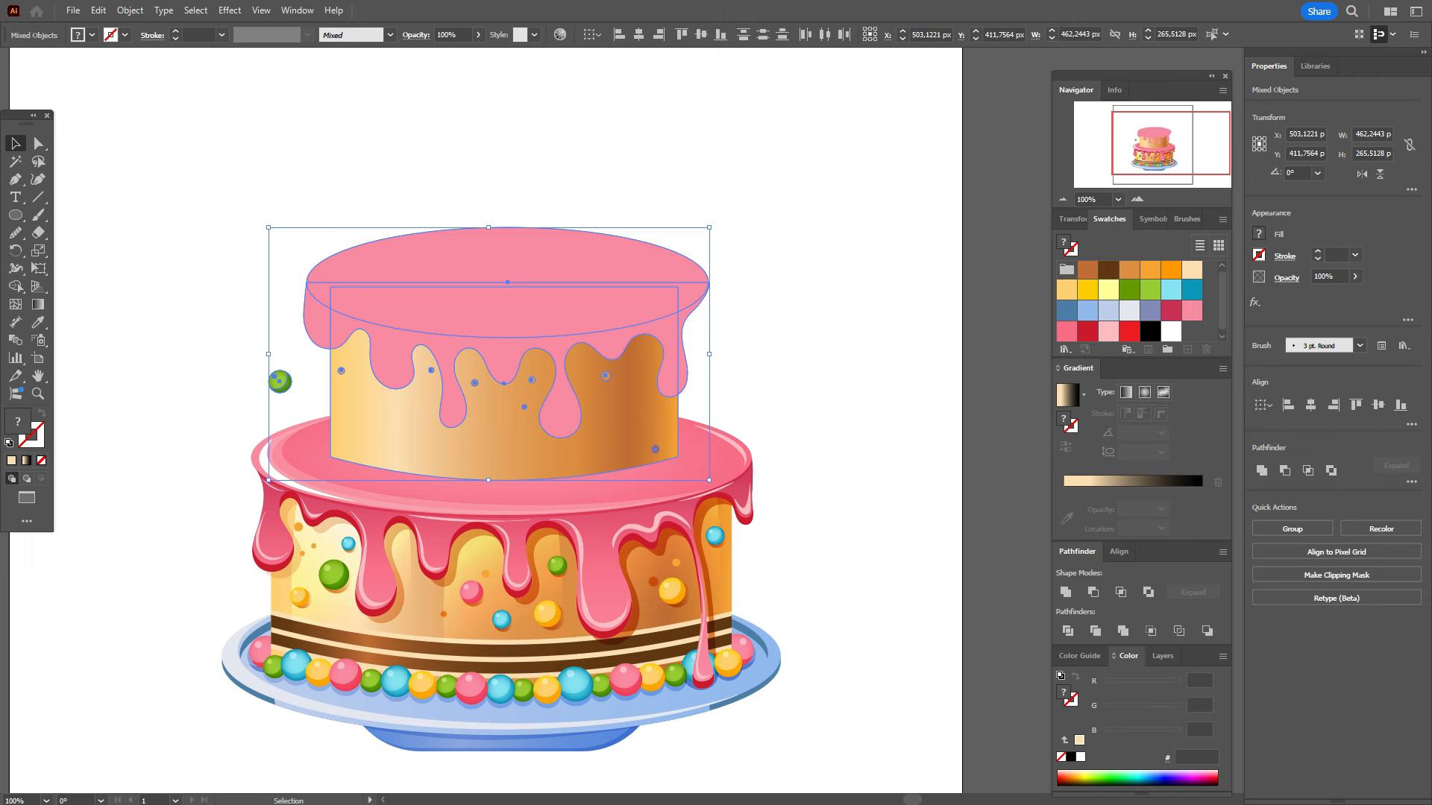
right_click(538, 375)
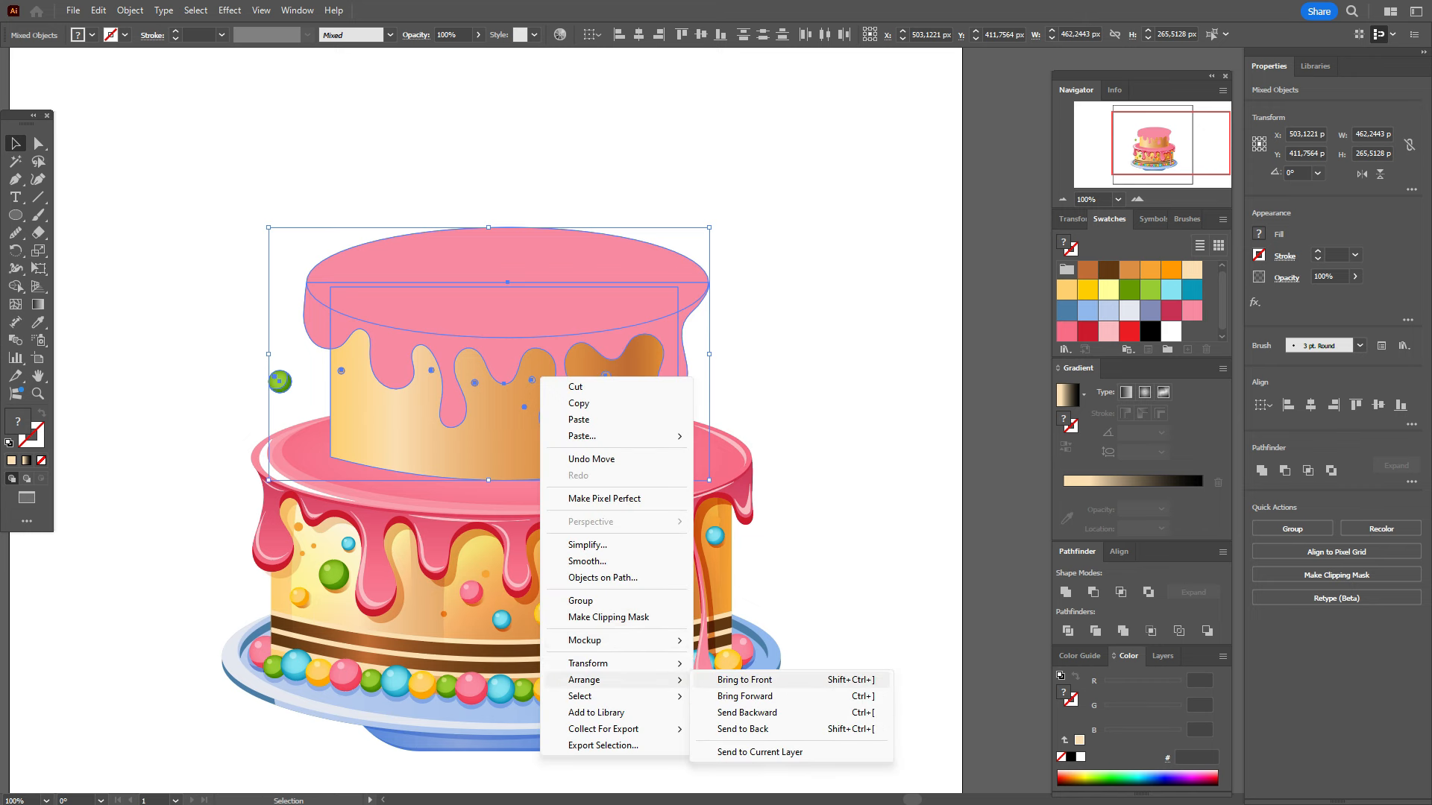
click(738, 679)
shift+click(280, 381)
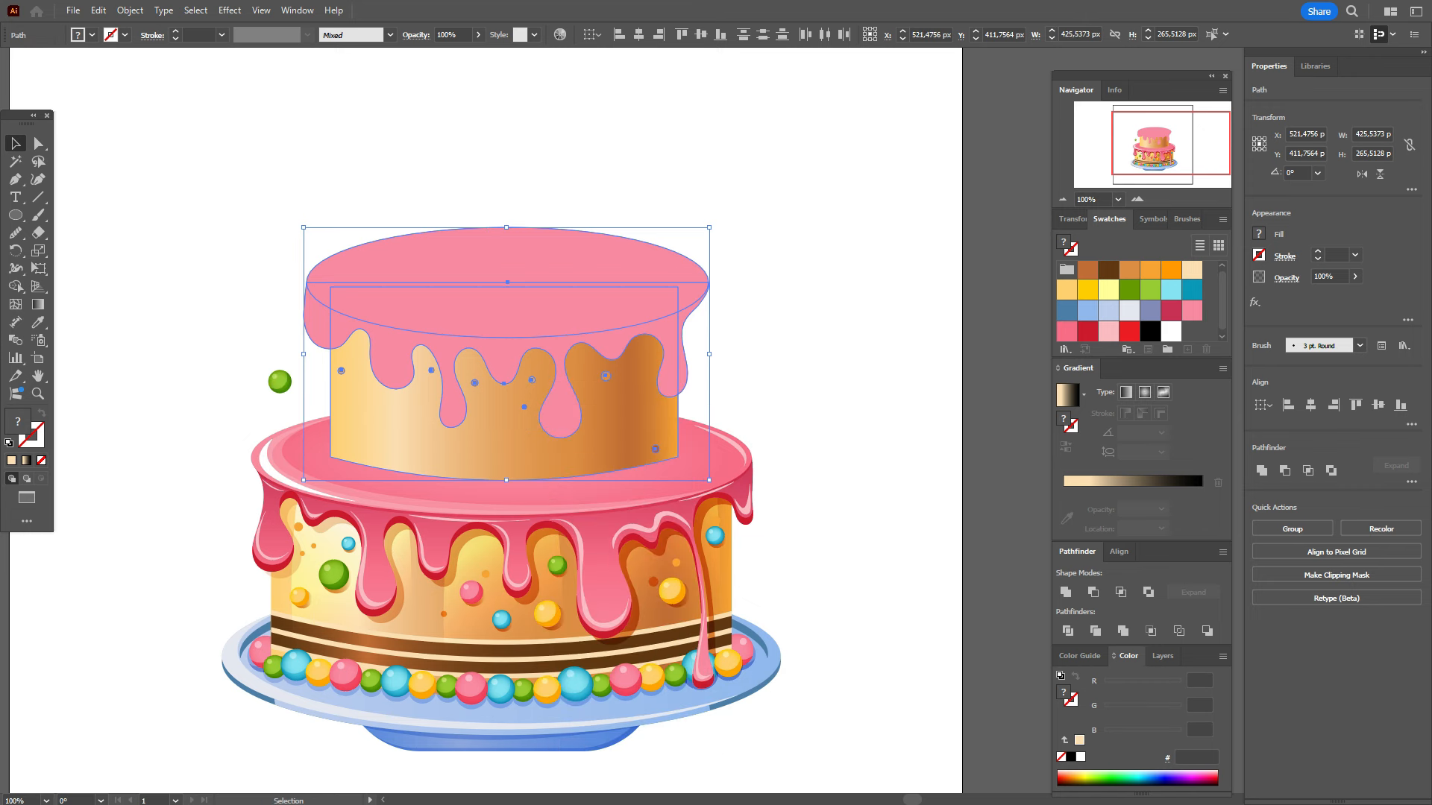
right_click(283, 381)
mouse_move(387, 694)
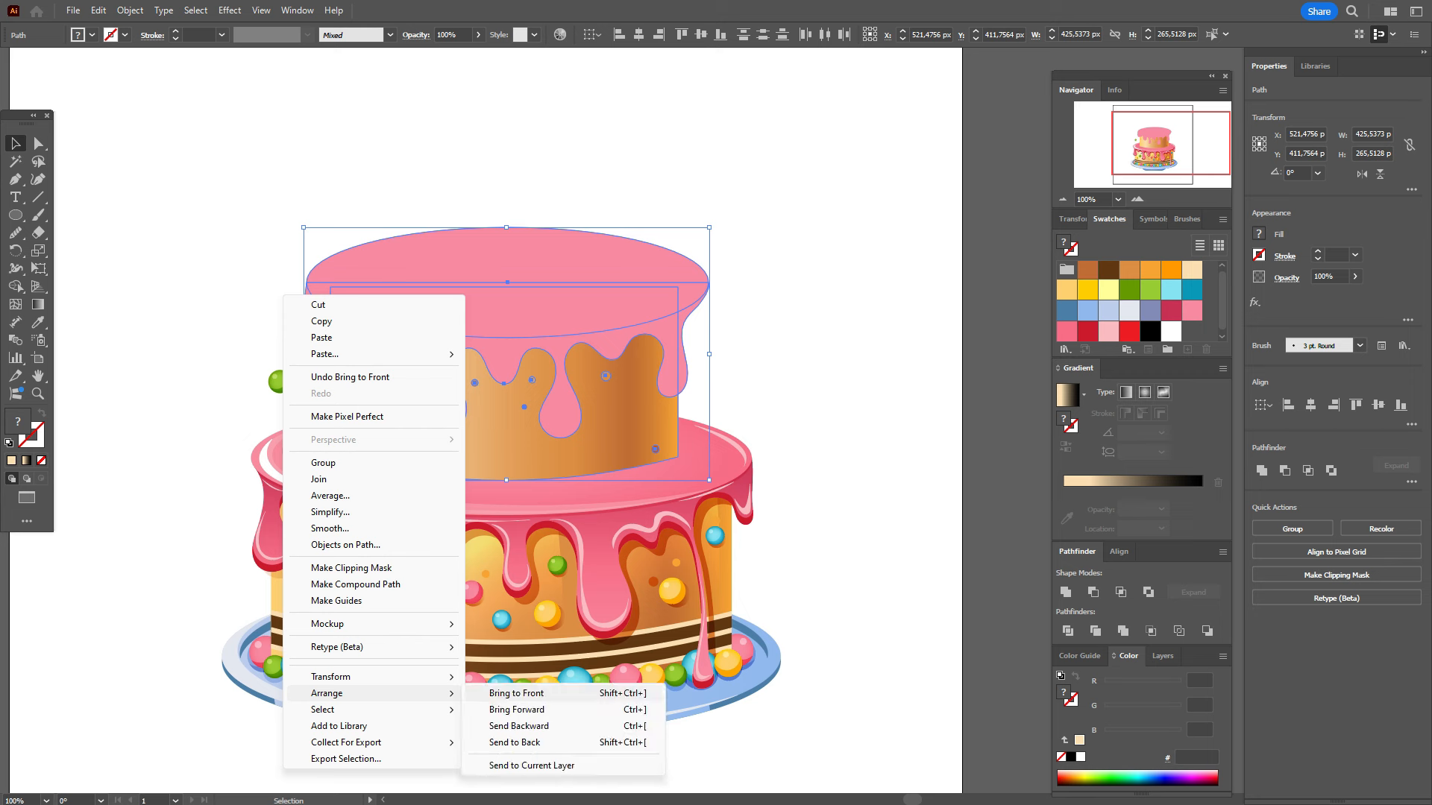
click(516, 693)
Step: Line the base of the upper tier with a row of coloured balls, tucking the green end balls behind the tier
click(223, 373)
drag(280, 381, 325, 450)
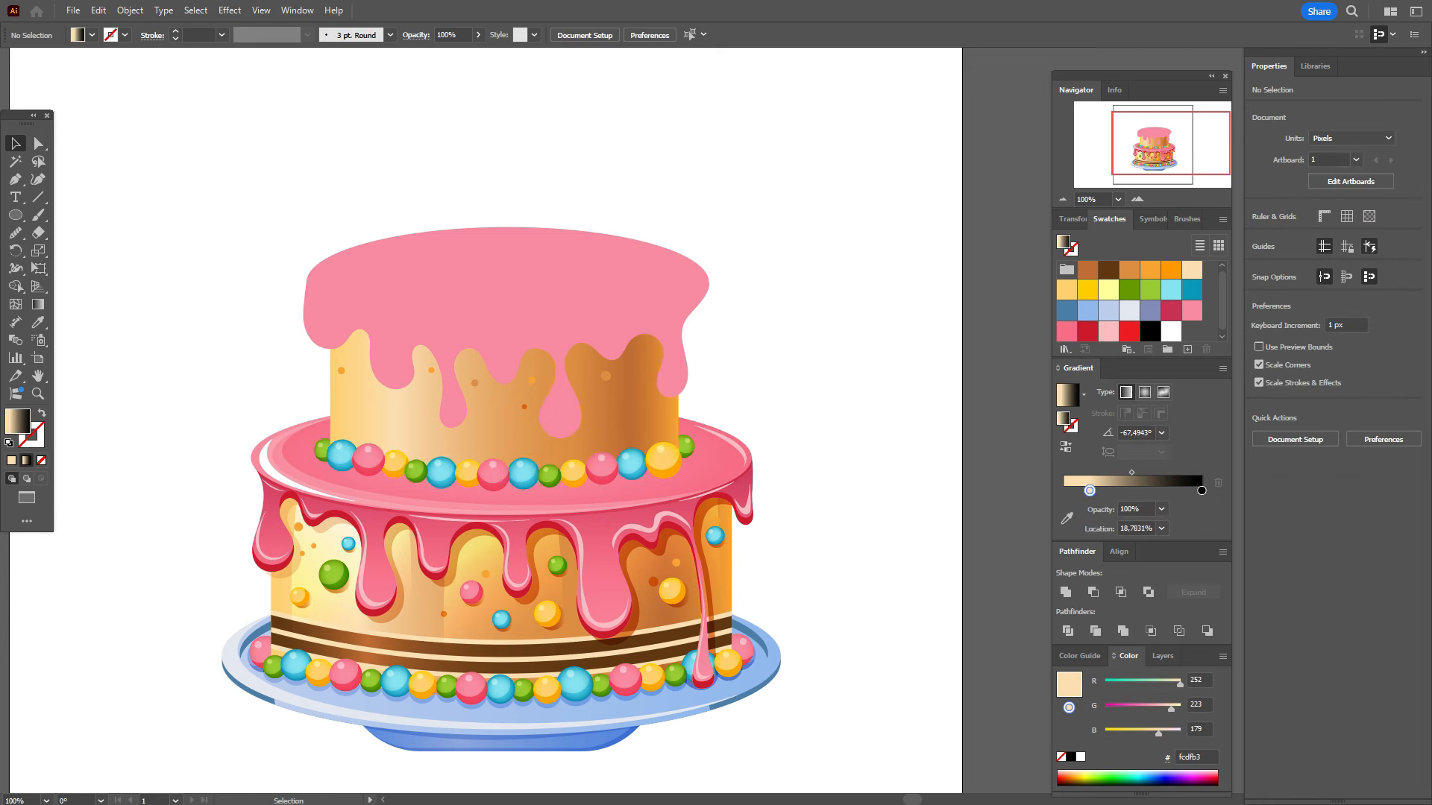
Step: Group the front balls of the upper row and make a lowered pink copy behind them as their shadow
click(343, 455)
shift+click(394, 463)
shift+click(663, 460)
key(ctrl+g)
key(ctrl+c)
key(ctrl+b)
key(Down)
key(Down)
key(Down)
key(Down)
key(Down)
click(1190, 310)
Step: Make a lowered pink shadow copy behind the green ball at the upper row's right end with 50% opacity
click(683, 447)
key(ctrl+c)
key(ctrl+f)
key(Down)
key(Down)
key(Down)
key(Down)
key(Down)
right_click(691, 447)
click(969, 398)
click(1192, 310)
click(1329, 277)
text(50)
Step: Make a matching shadow behind the green ball at the upper row's left end and recolour it deeper pink
click(320, 448)
key(ctrl+c)
key(ctrl+f)
right_click(314, 447)
click(589, 407)
click(1191, 310)
key(ctrl+shift+a)
click(320, 459)
click(1066, 331)
key(ctrl+shift+a)
Step: Create a curved band across the upper tier's body and give it the brown gradient of the lower tier's stripe
scroll(485, 395, up, 1)
click(485, 395)
drag(677, 341, 683, 341)
drag(648, 252, 649, 286)
key(i)
click(403, 660)
shift+click(567, 474)
Step: Add a slightly taller cream band behind the upper tier's brown stripe and select the band shapes
key(z)
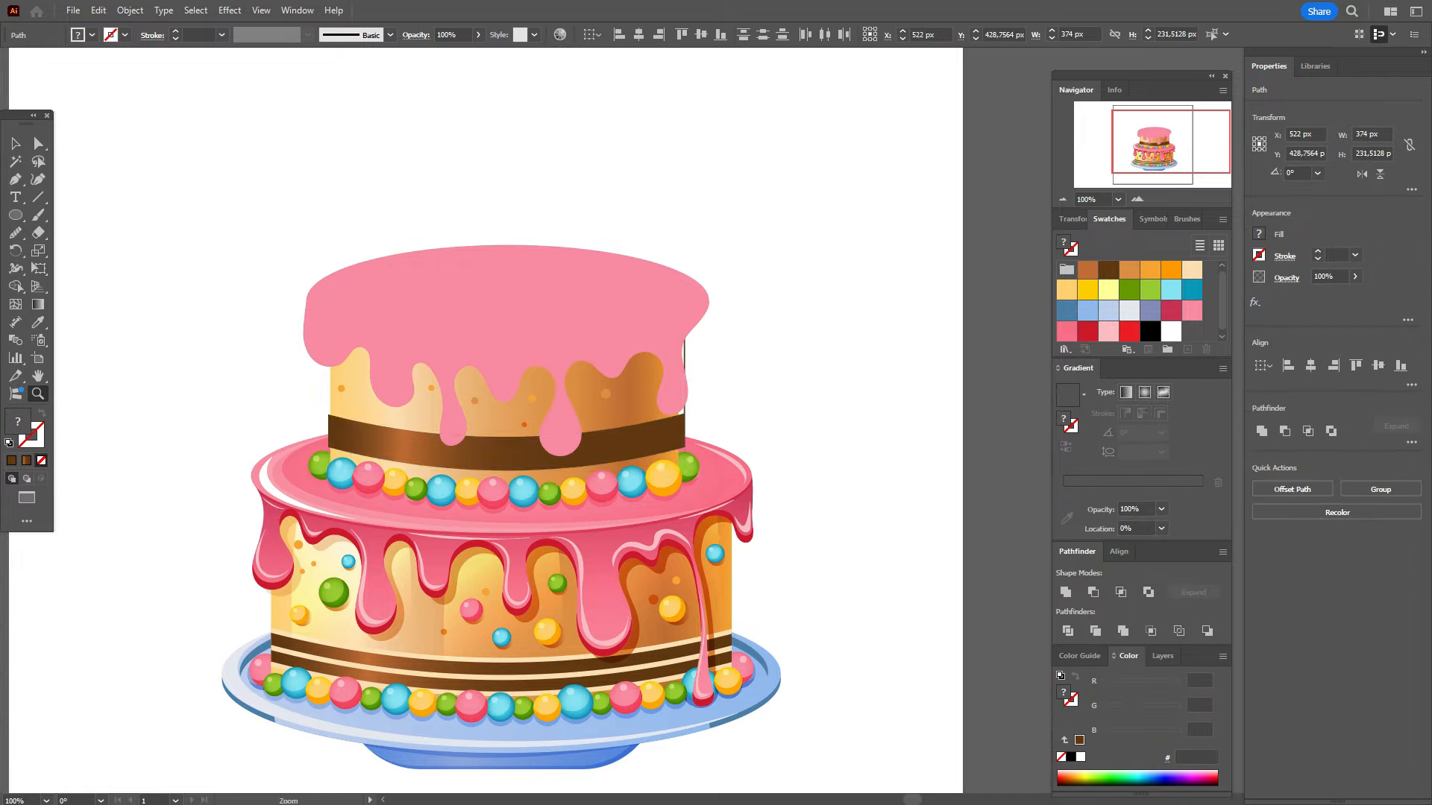
drag(294, 443, 417, 444)
key(i)
drag(567, 746, 485, 60)
click(529, 640)
drag(447, 298, 508, 458)
drag(522, 186, 388, 659)
key(v)
shift+click(574, 388)
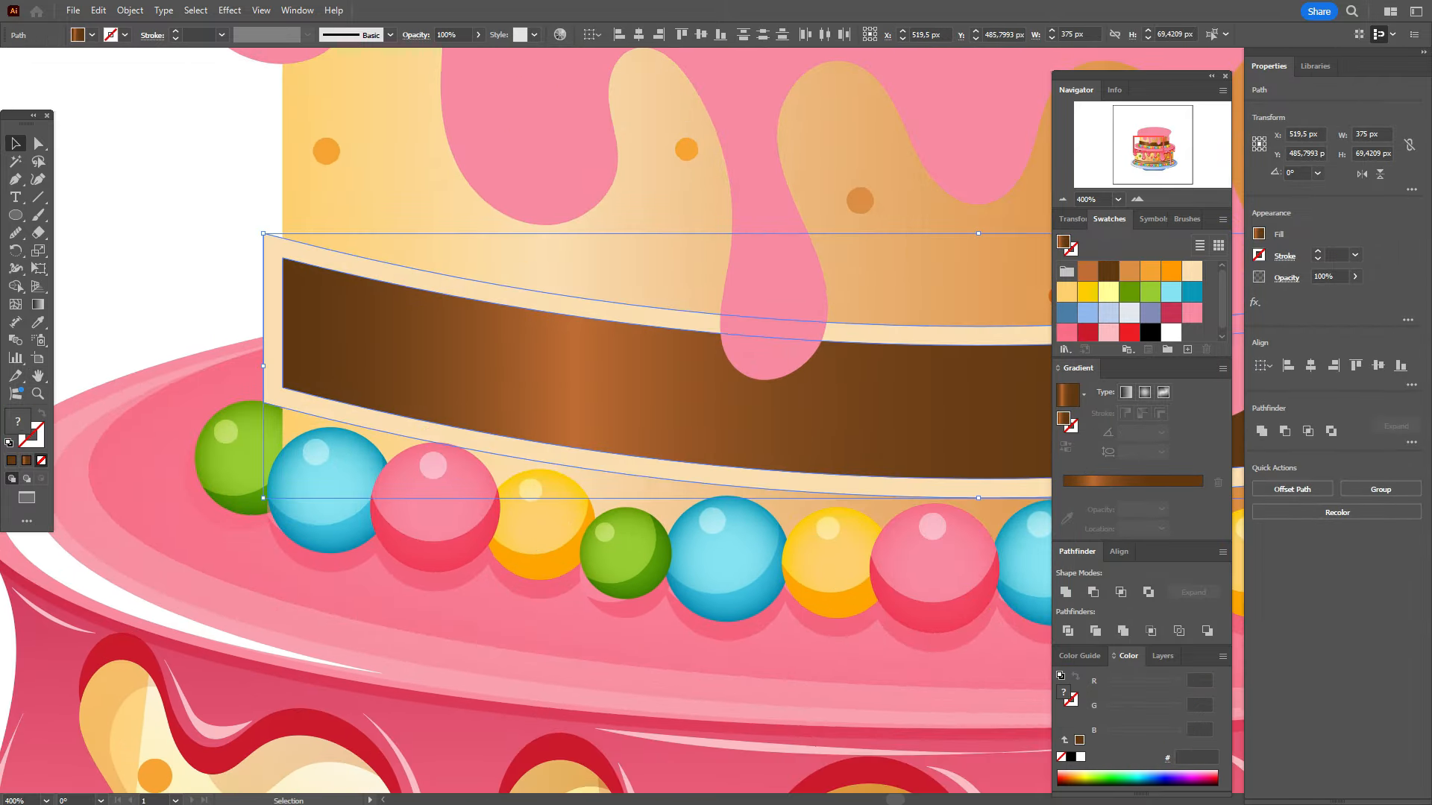
Step: Trim the band parts that stick out past the upper tier's sides with the Shape Builder
drag(1208, 402, 60, 415)
click(448, 272)
shift+click(447, 187)
key(shift+m)
alt+click(531, 329)
key(v)
Step: Cut a thin curved line through the middle of the upper brown band with Minus Front and fill it cream
scroll(710, 421, down, 5)
key(z)
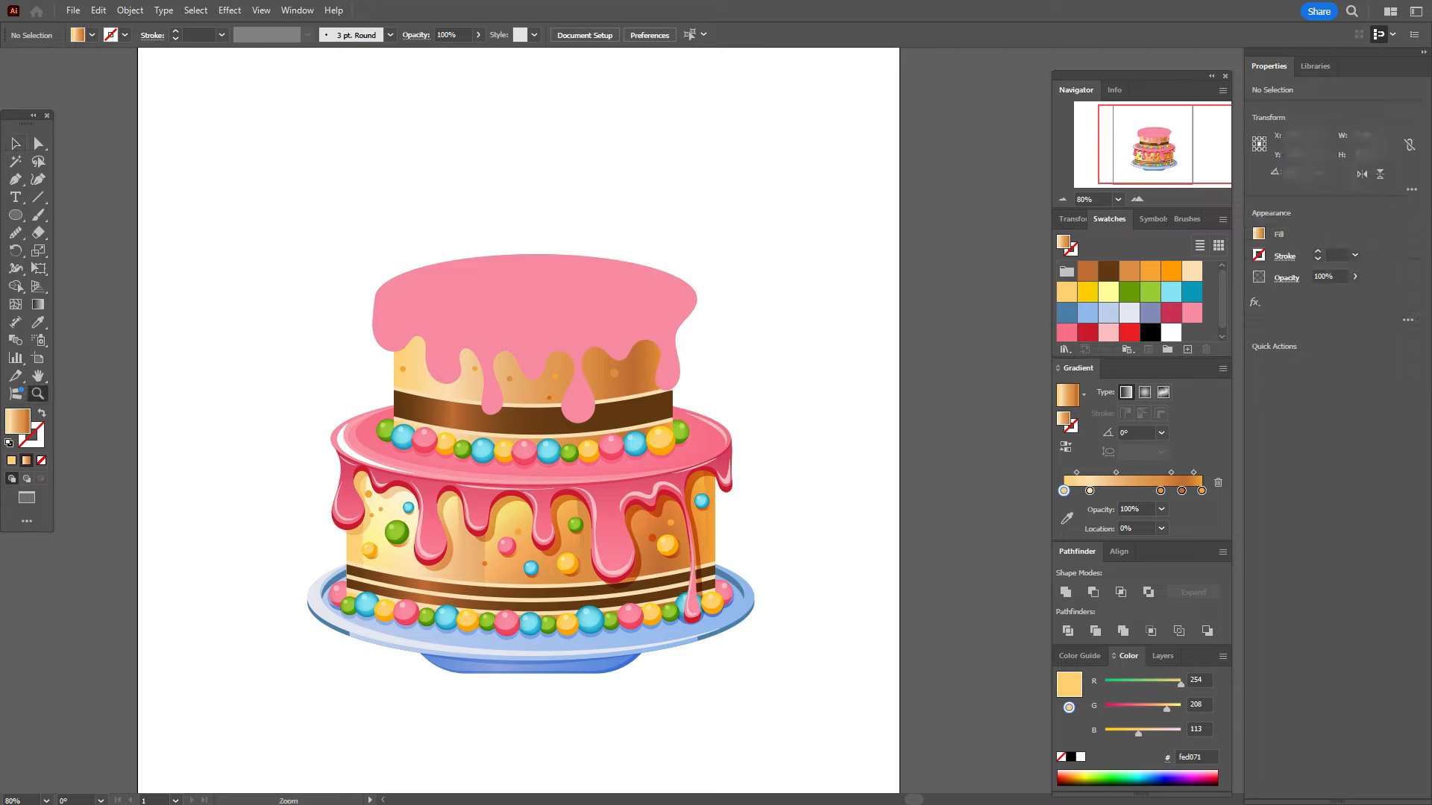
click(570, 524)
click(571, 524)
key(v)
drag(501, 335, 500, 311)
click(1093, 591)
click(1190, 271)
click(895, 283)
scroll(590, 388, up, 2)
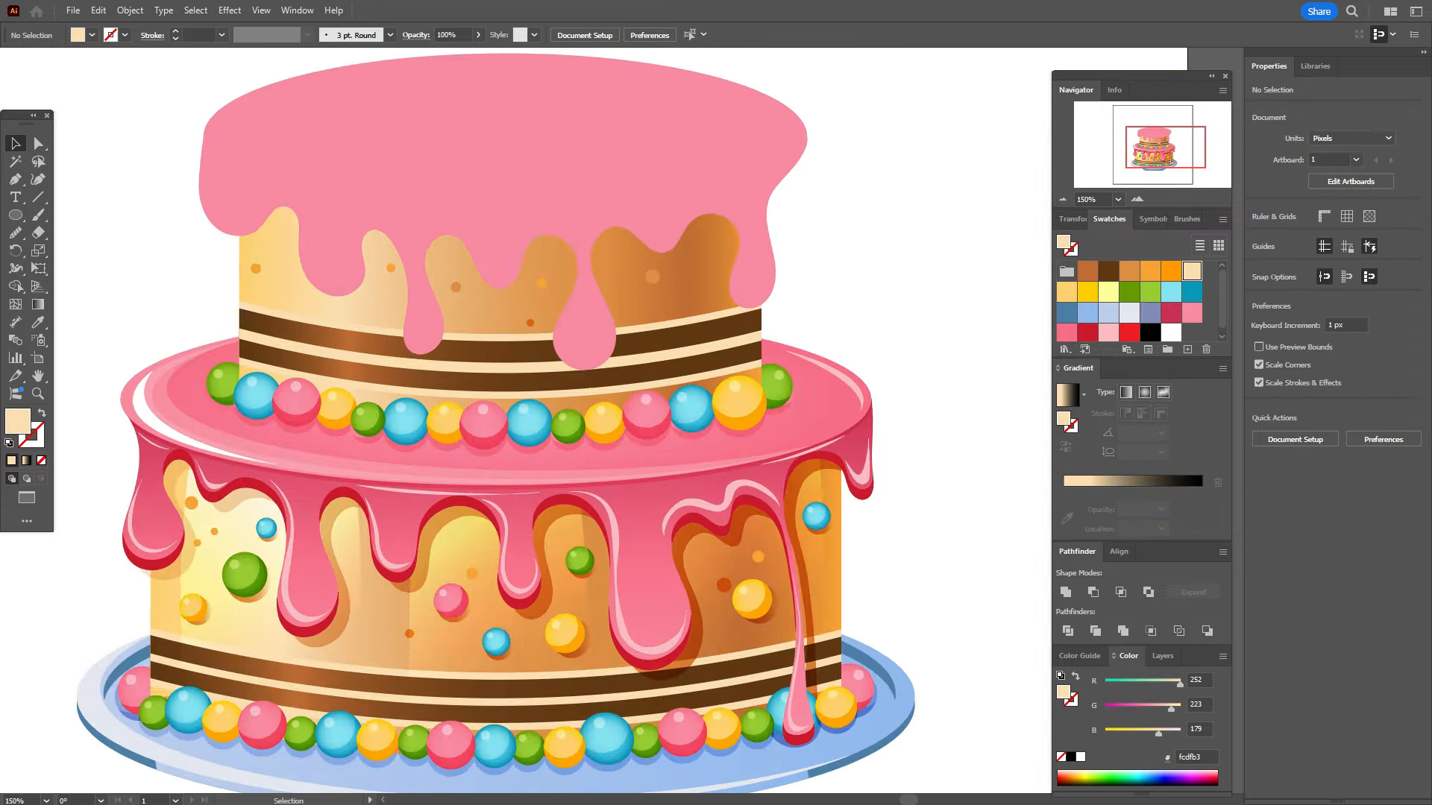
Step: Bring the upper icing to the front and add pale yellow gradient highlights to the tier's side, trimmed to its body with the Shape Builder
click(223, 515)
drag(223, 514, 58, 141)
click(500, 186)
key(ctrl+shift+])
drag(105, 201, 350, 297)
drag(350, 296, 633, 297)
key(g)
drag(694, 361, 590, 173)
key(v)
shift+click(350, 297)
key(shift+m)
alt+click(350, 425)
key(v)
Step: Fill the upper icing's top ellipse with a radial gradient from light pink to deeper pink
scroll(590, 387, up, 5)
click(505, 207)
key(g)
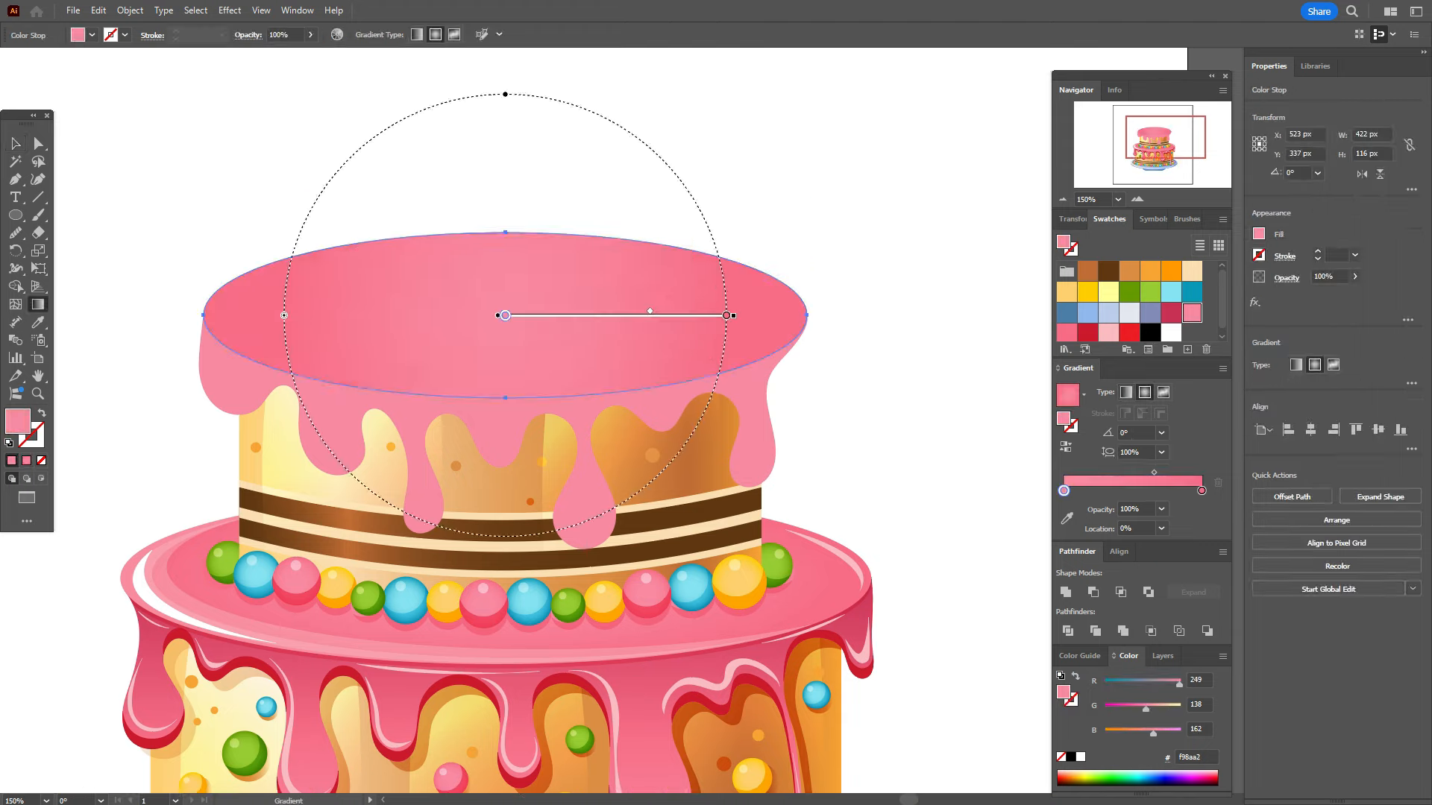
key(v)
key(ctrl+shift+a)
Step: Build pale pink and white crescent highlights along the left edge of the upper icing's top using Minus Front
scroll(590, 388, down, 3)
drag(505, 206, 553, 196)
click(1092, 592)
click(1108, 331)
click(1092, 591)
drag(231, 206, 370, 134)
Step: Apply the lower icing's pink gradient to the upper tier's icing drips and refine their left side
click(336, 336)
key(i)
click(314, 597)
key(v)
key(ctrl+shift+a)
key(p)
click(351, 275)
click(352, 276)
key(v)
key(ctrl+shift+a)
Step: Offset a copy of the upper icing drips, fill the underlying shape crimson as a dark rim and send it backward
click(336, 336)
drag(336, 336, 335, 325)
click(583, 436)
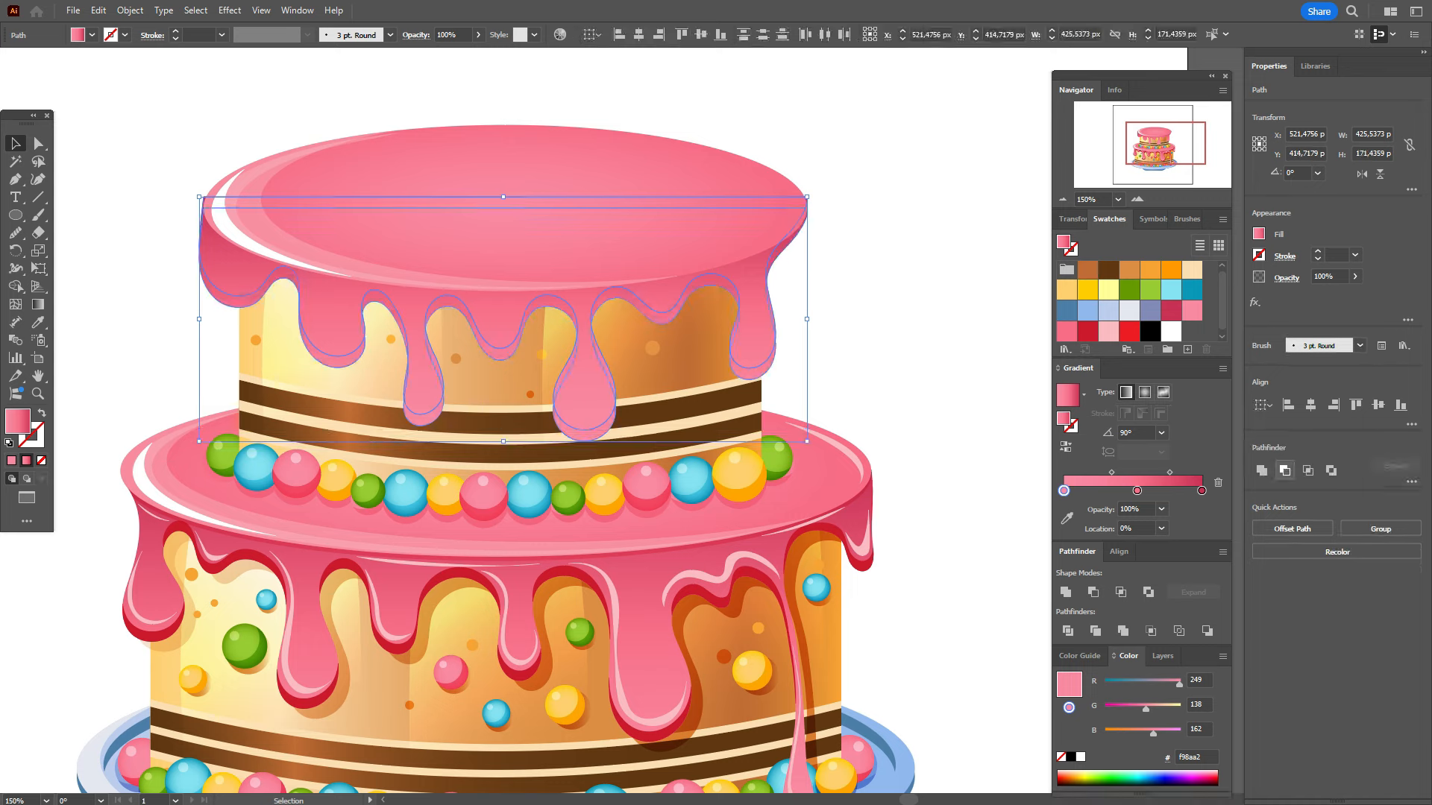
click(1087, 331)
right_click(610, 276)
click(814, 727)
Step: Offset a copy of the upper icing drips diagonally as a cast shadow and trim its excess beyond the cake side with Shape Builder
drag(583, 437, 591, 449)
key(g)
key(v)
click(671, 351)
key(shift+m)
alt+click(792, 261)
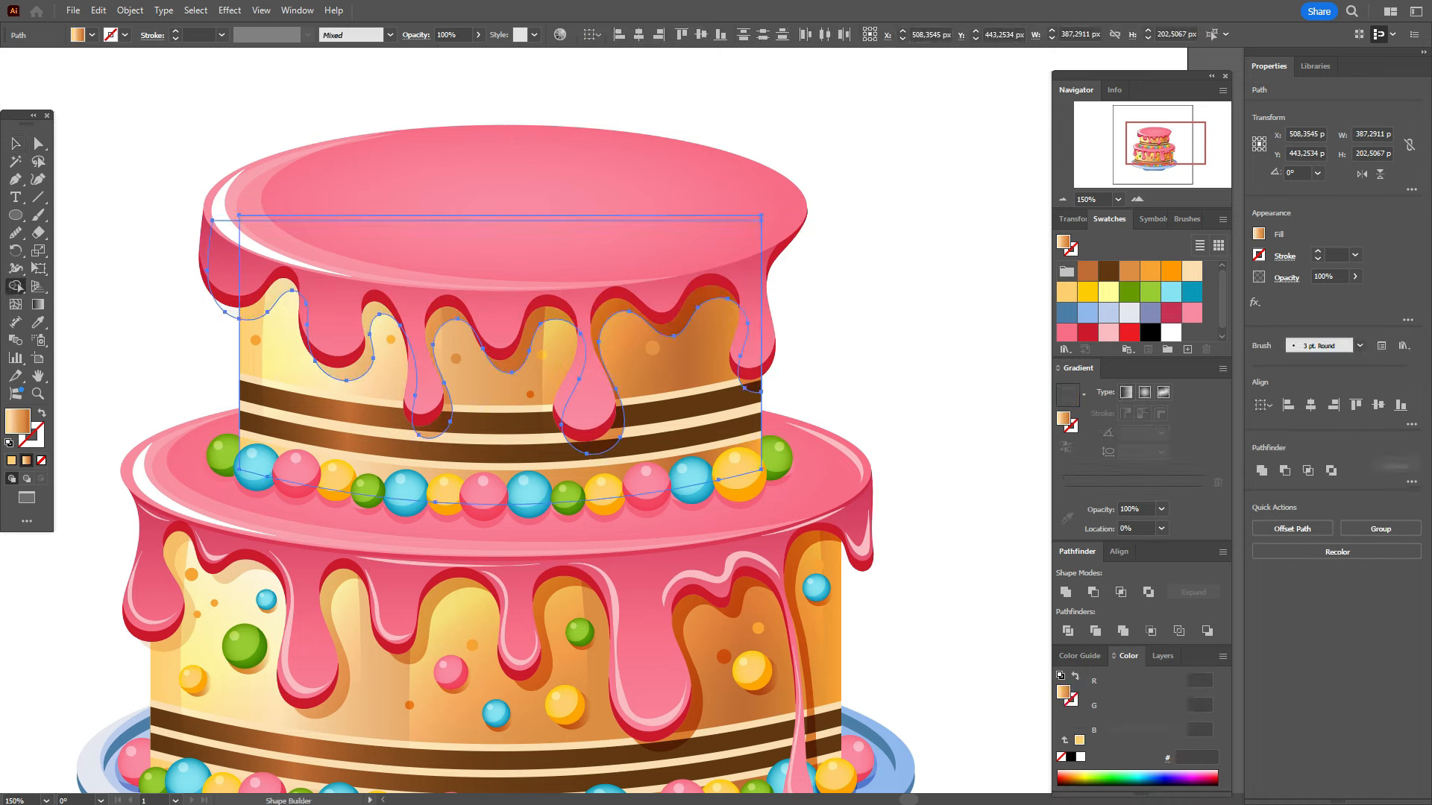
Step: Draw pale pink curved highlights along the lower edges of the first two drips on the upper icing
key(ctrl+shift+a)
scroll(129, 217, up, 3)
key(p)
click(1108, 332)
click(329, 266)
drag(450, 421, 591, 403)
drag(329, 266, 320, 194)
drag(745, 373, 407, 272)
click(246, 303)
drag(393, 470, 485, 417)
drag(246, 303, 228, 231)
mouse_move(522, 372)
mouse_down()
mouse_move(318, 337)
mouse_move(317, 350)
mouse_up()
Step: Draw a pale pink looping highlight following both edges of the narrow upper drip, replacing the first version with a redrawn one
click(243, 272)
drag(385, 306, 455, 271)
key(shift+x)
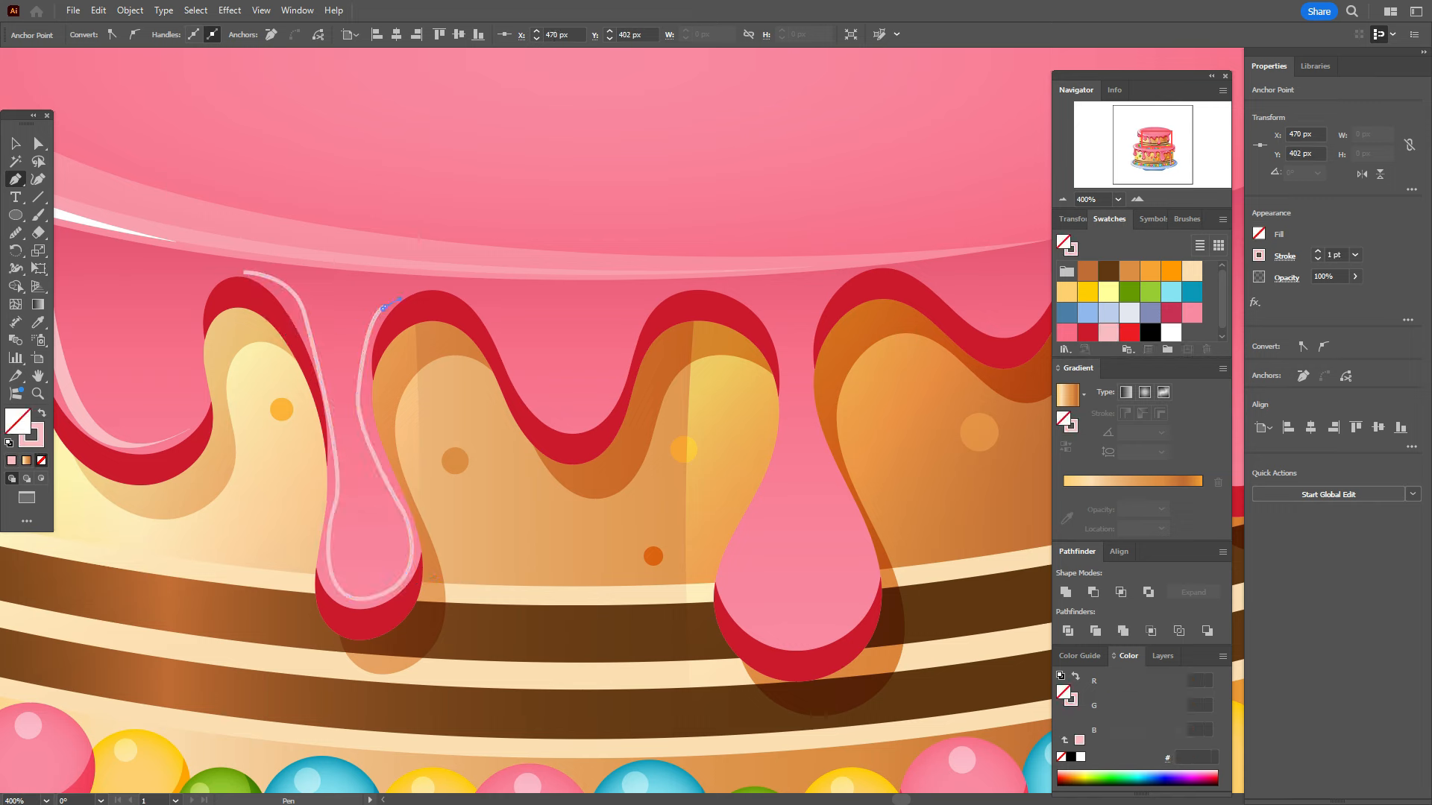
drag(352, 423, 358, 455)
drag(389, 540, 387, 563)
drag(342, 532, 337, 500)
drag(244, 272, 150, 280)
key(shift+x)
click(15, 233)
key(Delete)
key(p)
click(236, 272)
click(395, 288)
drag(361, 599, 314, 537)
drag(237, 272, 157, 275)
click(15, 232)
Step: Add a pale pink curved highlight along the lower edge of the short middle drip of the upper icing
drag(671, 372, 409, 397)
key(p)
drag(304, 451, 346, 443)
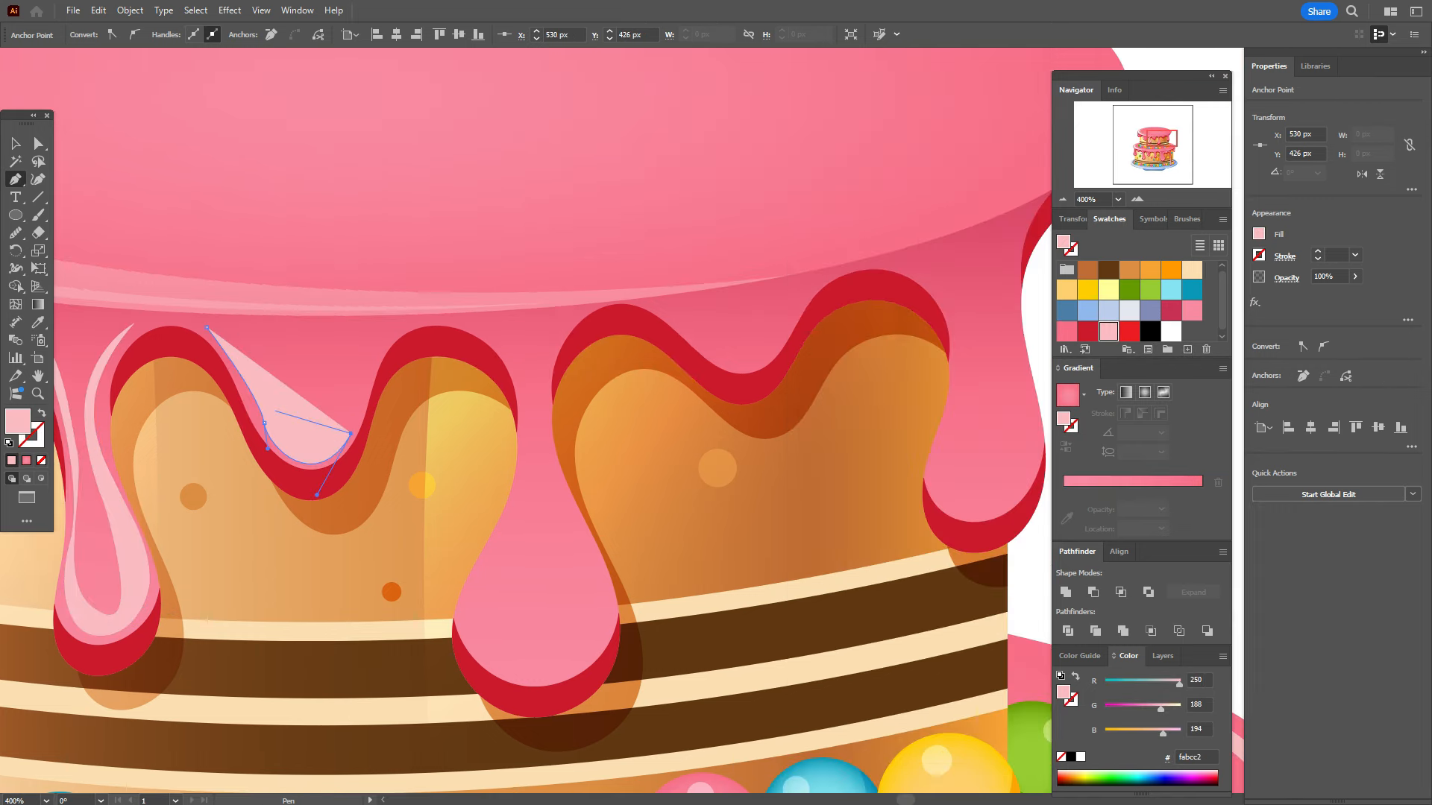
click(16, 233)
drag(522, 373, 338, 367)
Step: Add pale pink highlights along the edges of the wide drip and the far right drip of the upper icing
key(p)
click(283, 305)
drag(339, 423, 329, 534)
click(409, 634)
mouse_move(293, 598)
mouse_down()
mouse_move(302, 648)
mouse_move(322, 536)
mouse_up()
drag(283, 306, 160, 287)
click(16, 232)
drag(353, 403, 319, 551)
key(p)
click(477, 289)
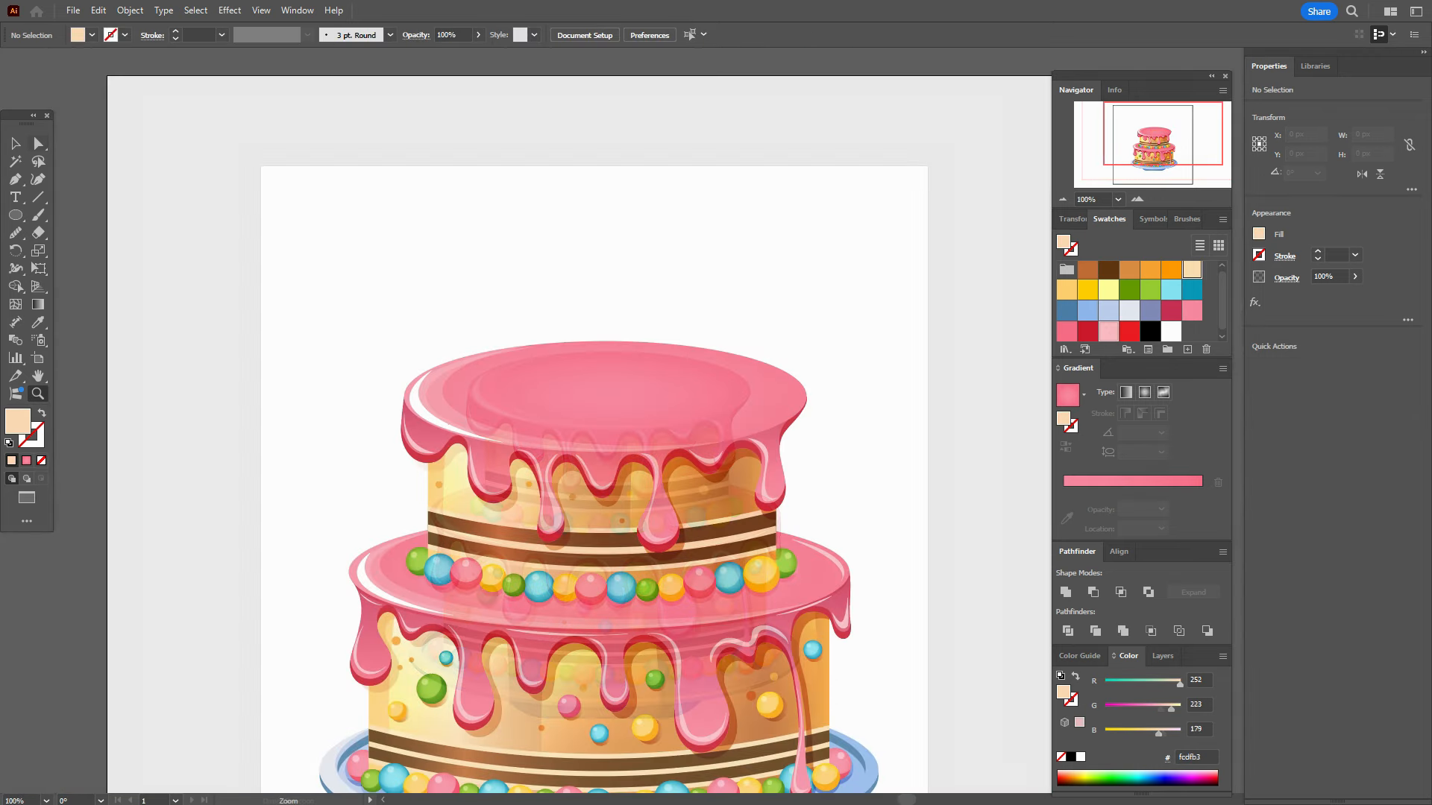
Step: Draw a cream ellipse 234 × 69 px in the middle of the upper icing's top and shift its upper and lower anchors to skew it
key(l)
mouse_move(521, 365)
mouse_down()
mouse_move(714, 405)
mouse_move(745, 429)
mouse_up()
key(v)
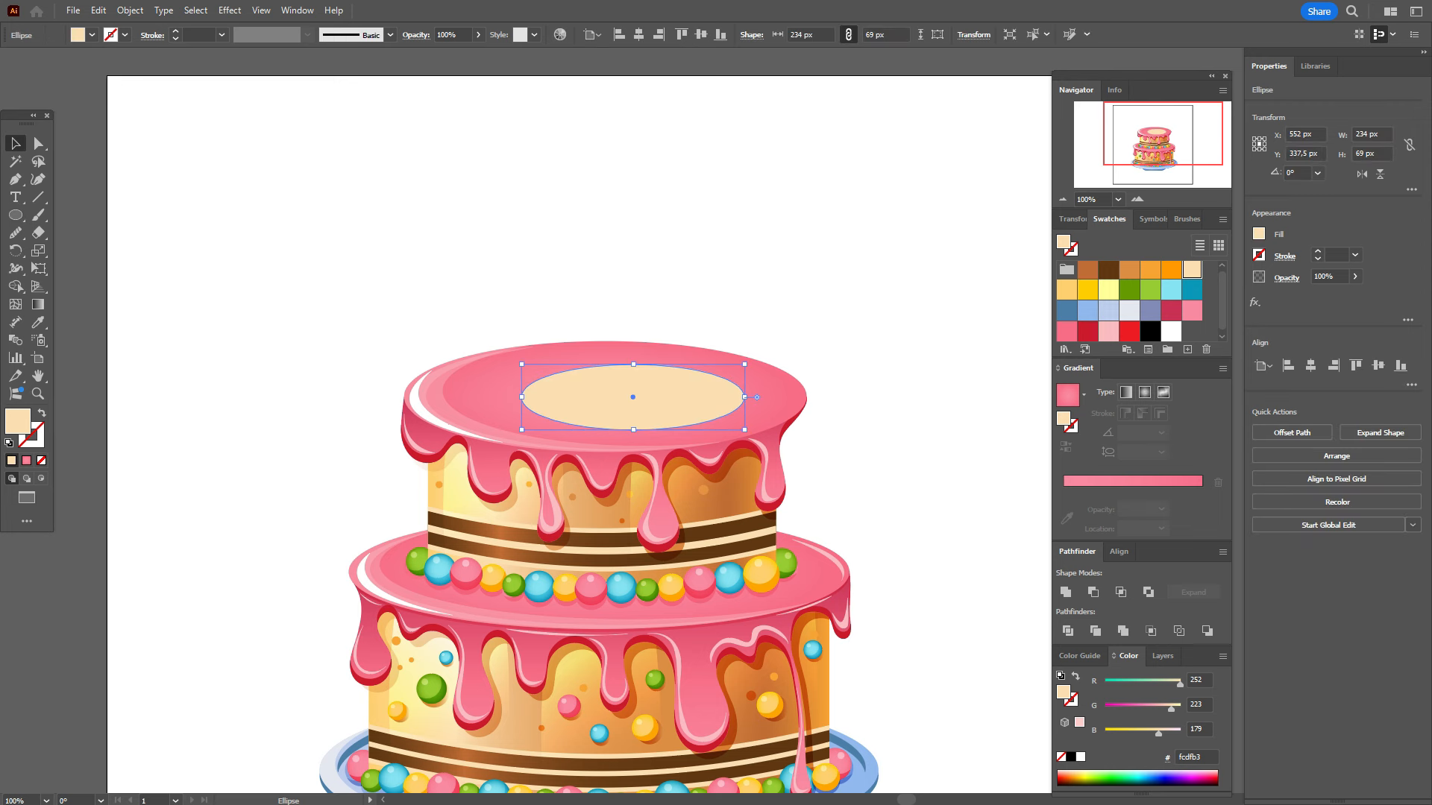
drag(633, 397, 610, 393)
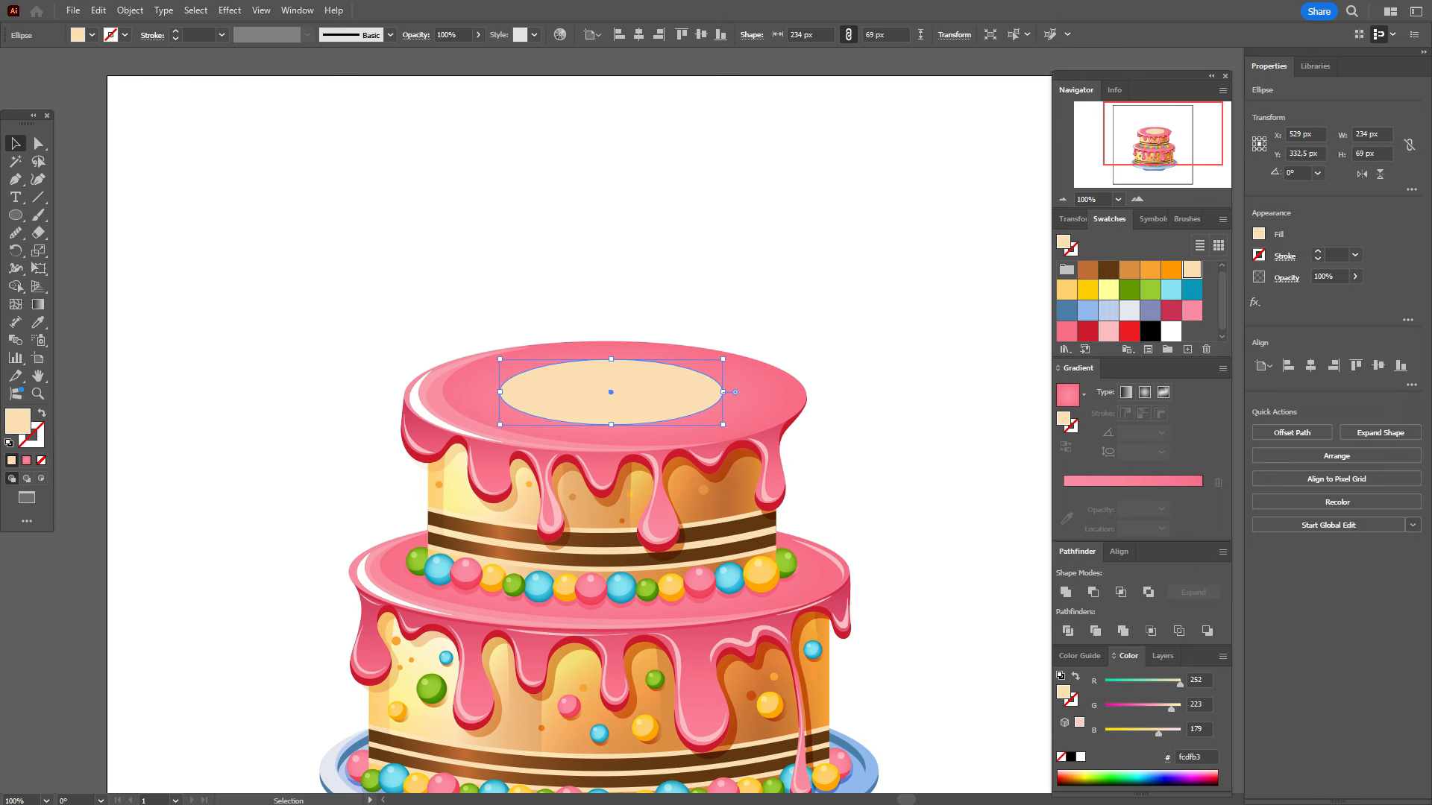
key(a)
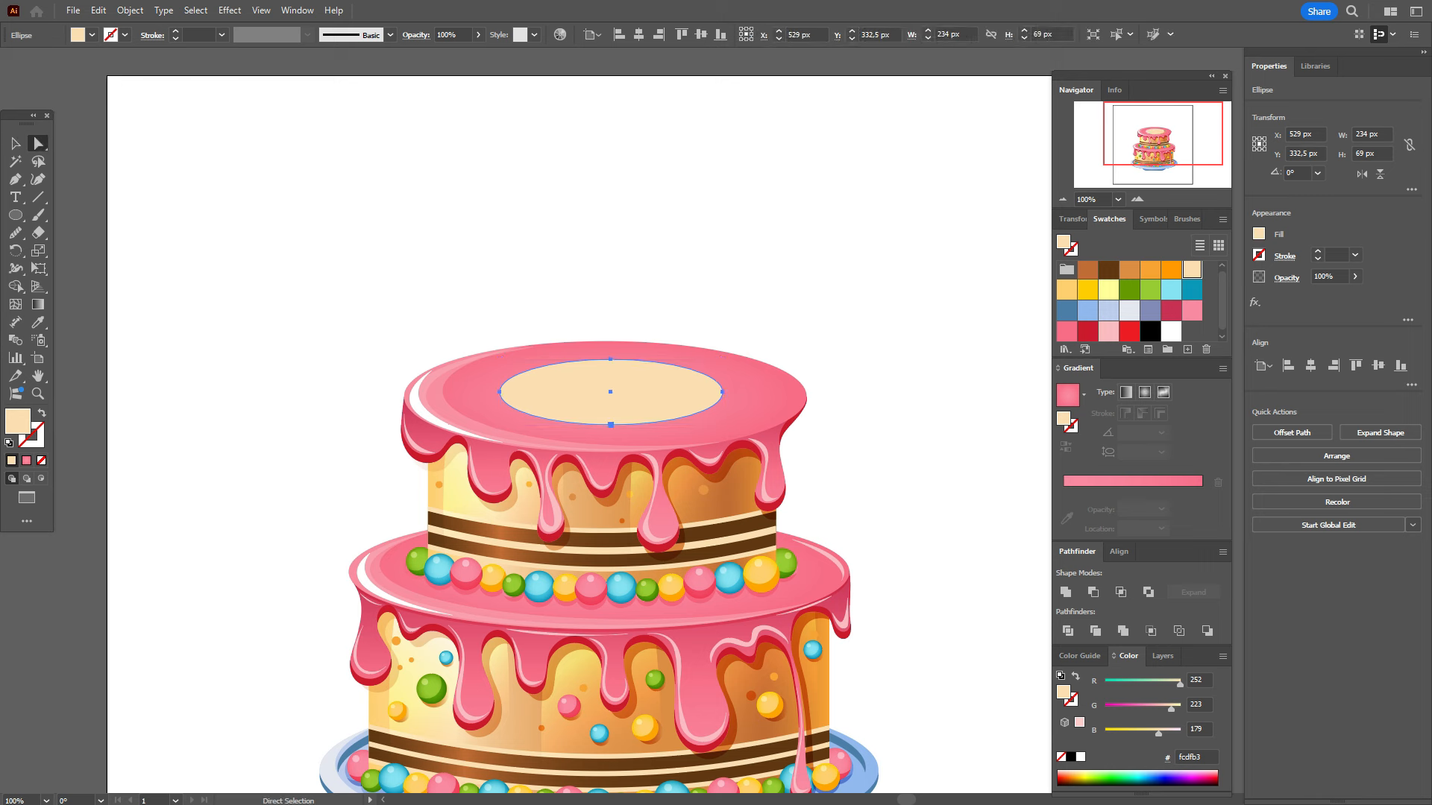
click(1380, 433)
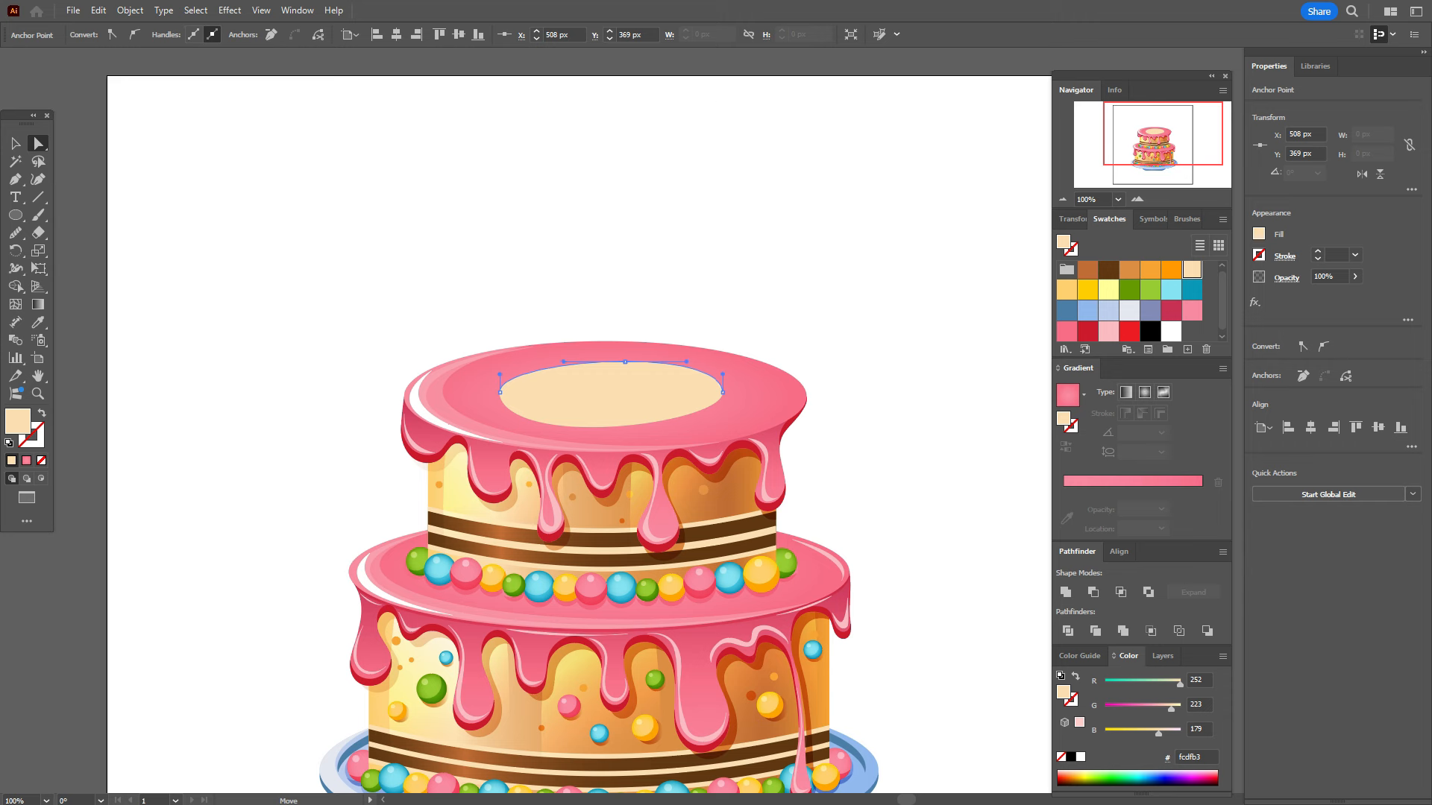
key(v)
key(ctrl+shift+a)
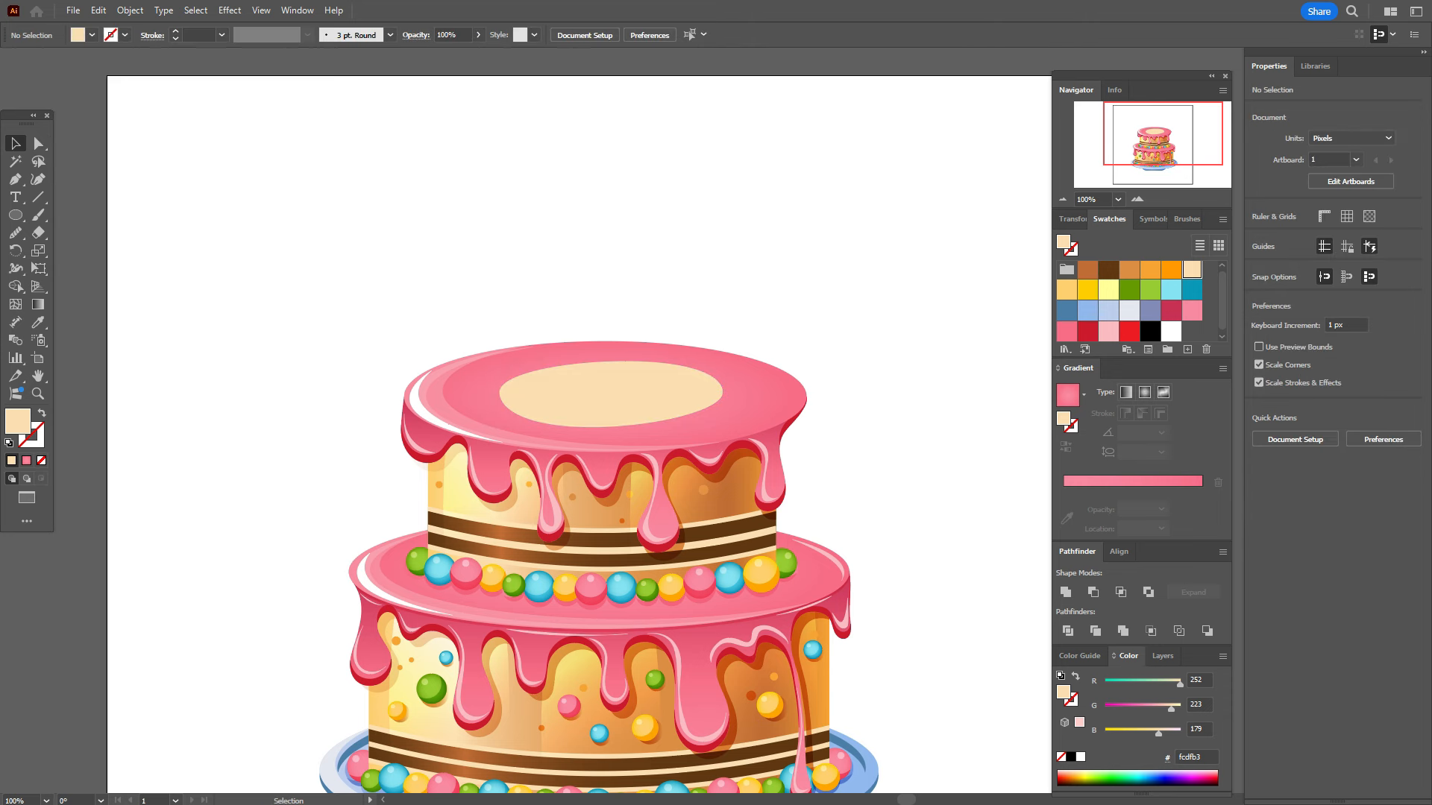
Step: Draw a pink (f98aa2) rectangle 66 × 267 px beside the cake as the candle body
scroll(583, 425, down, 3)
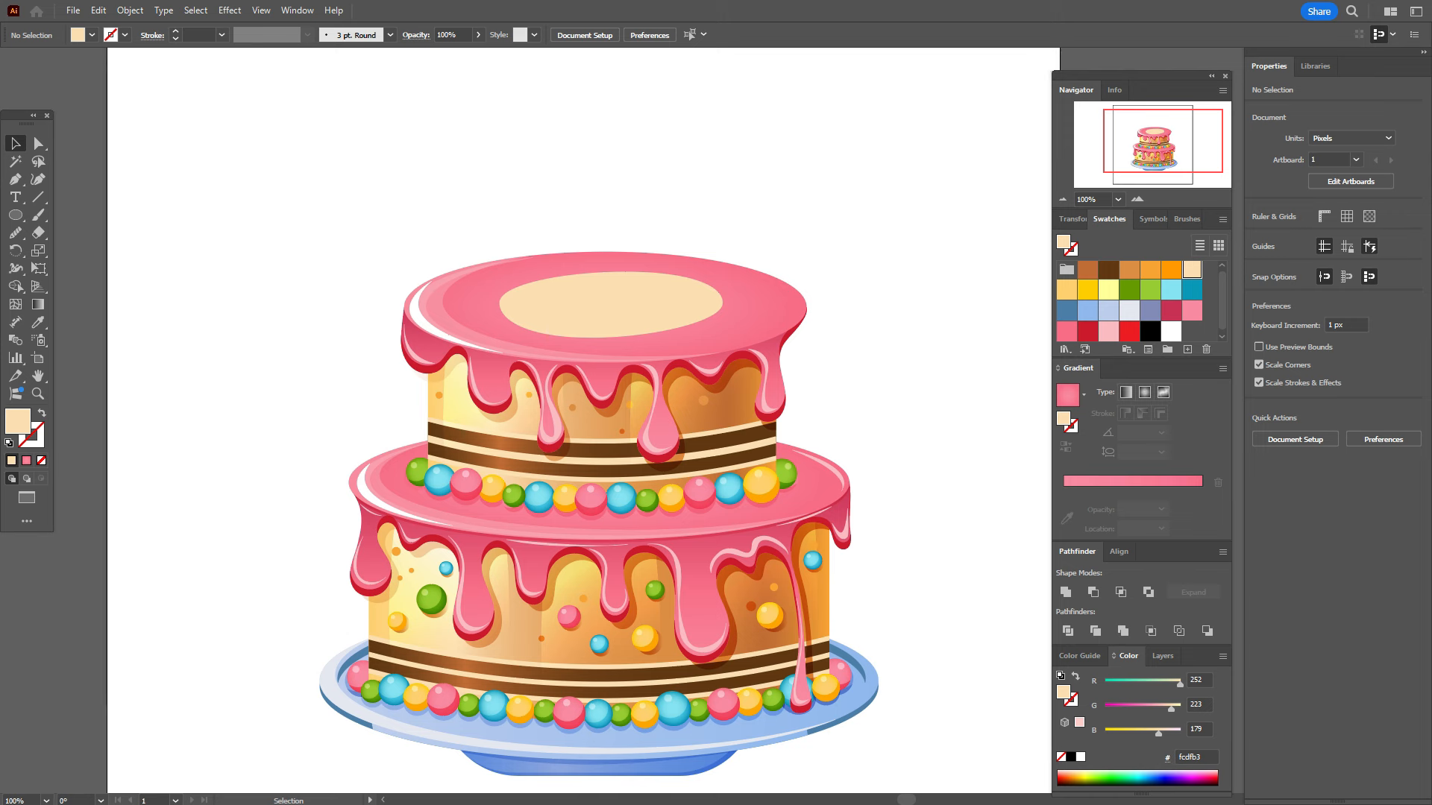
scroll(583, 425, up, 5)
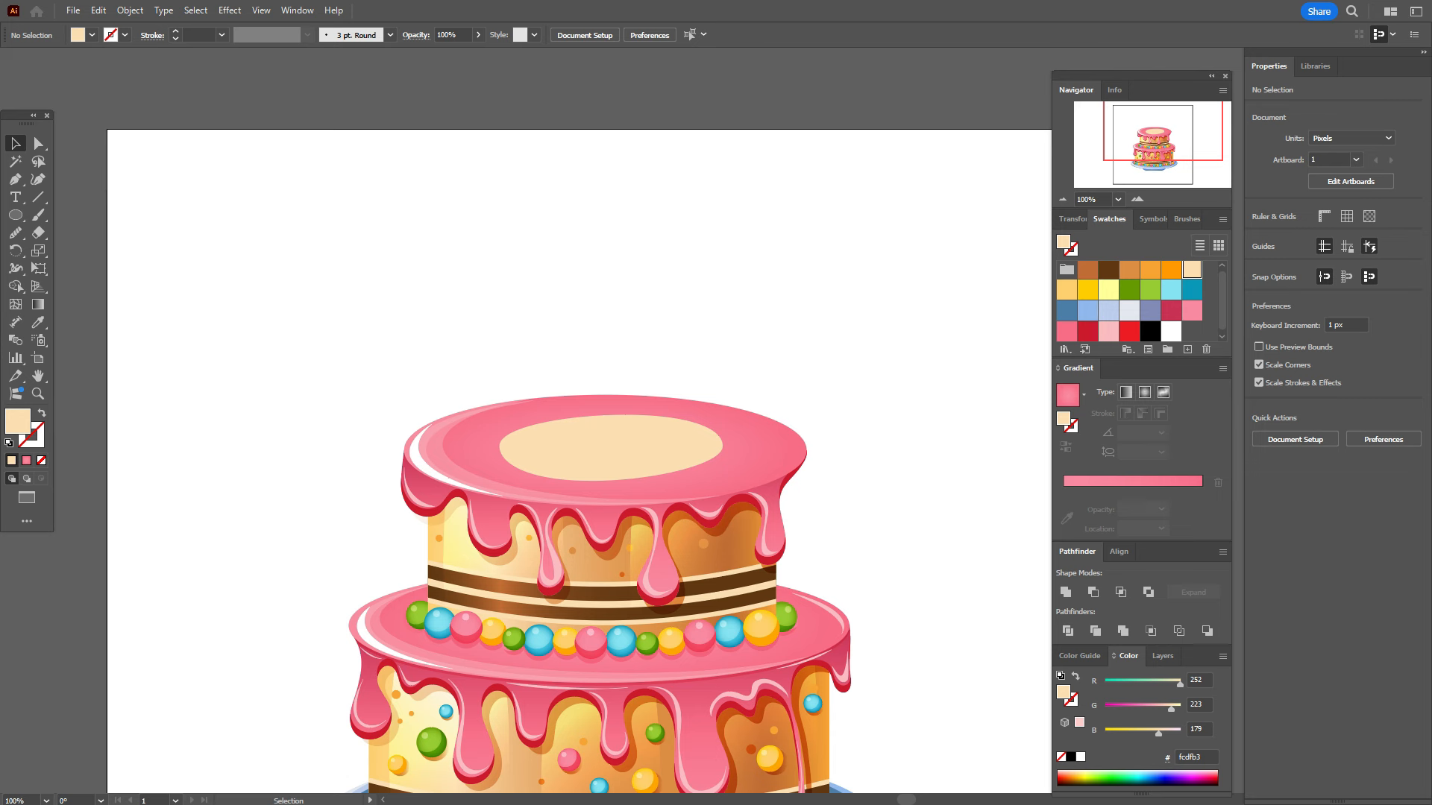
click(1191, 311)
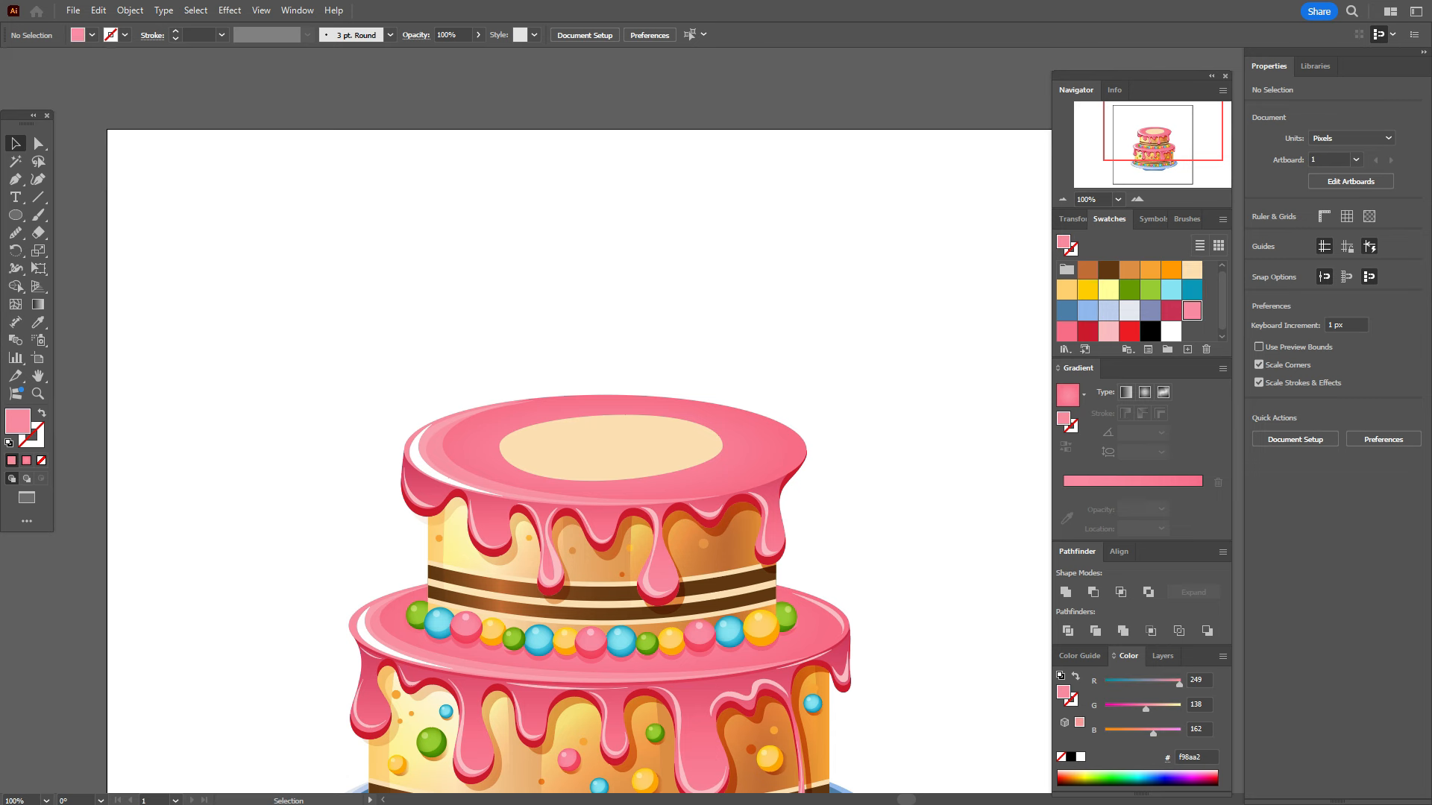
click(15, 215)
drag(219, 280, 283, 534)
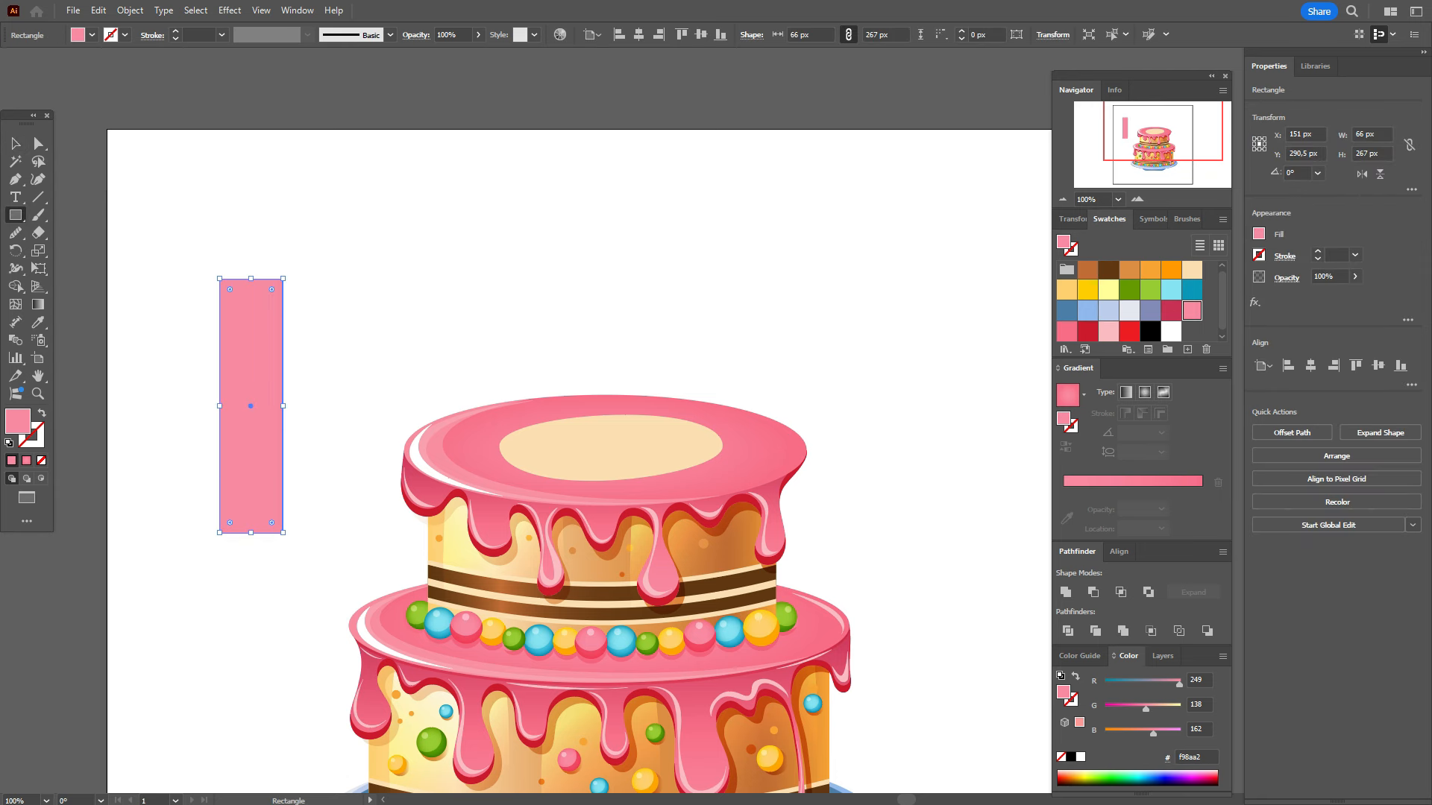
Step: Taper the candle body symmetrically toward its base with Free Transform's perspective distortion
key(e)
click(147, 97)
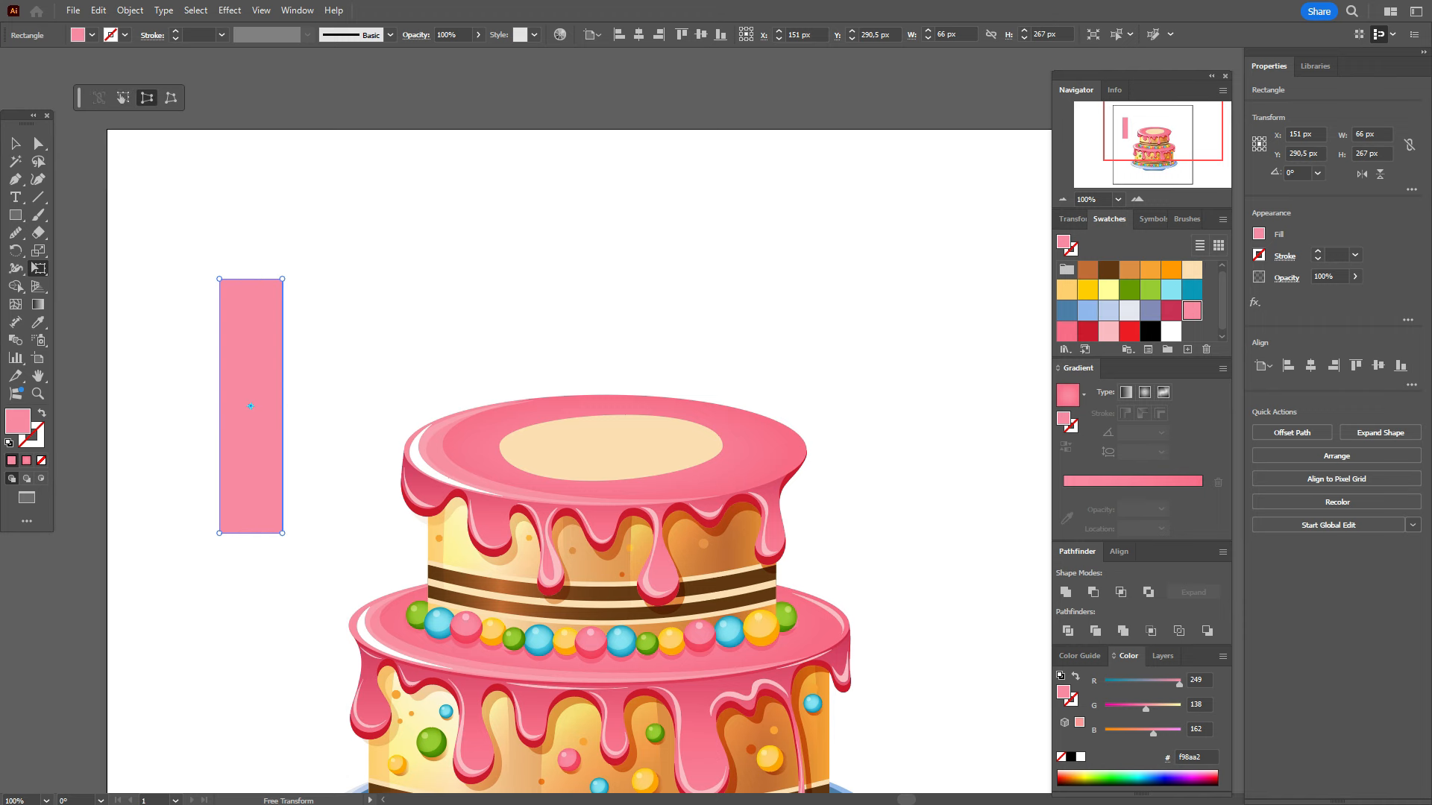
drag(219, 533, 231, 533)
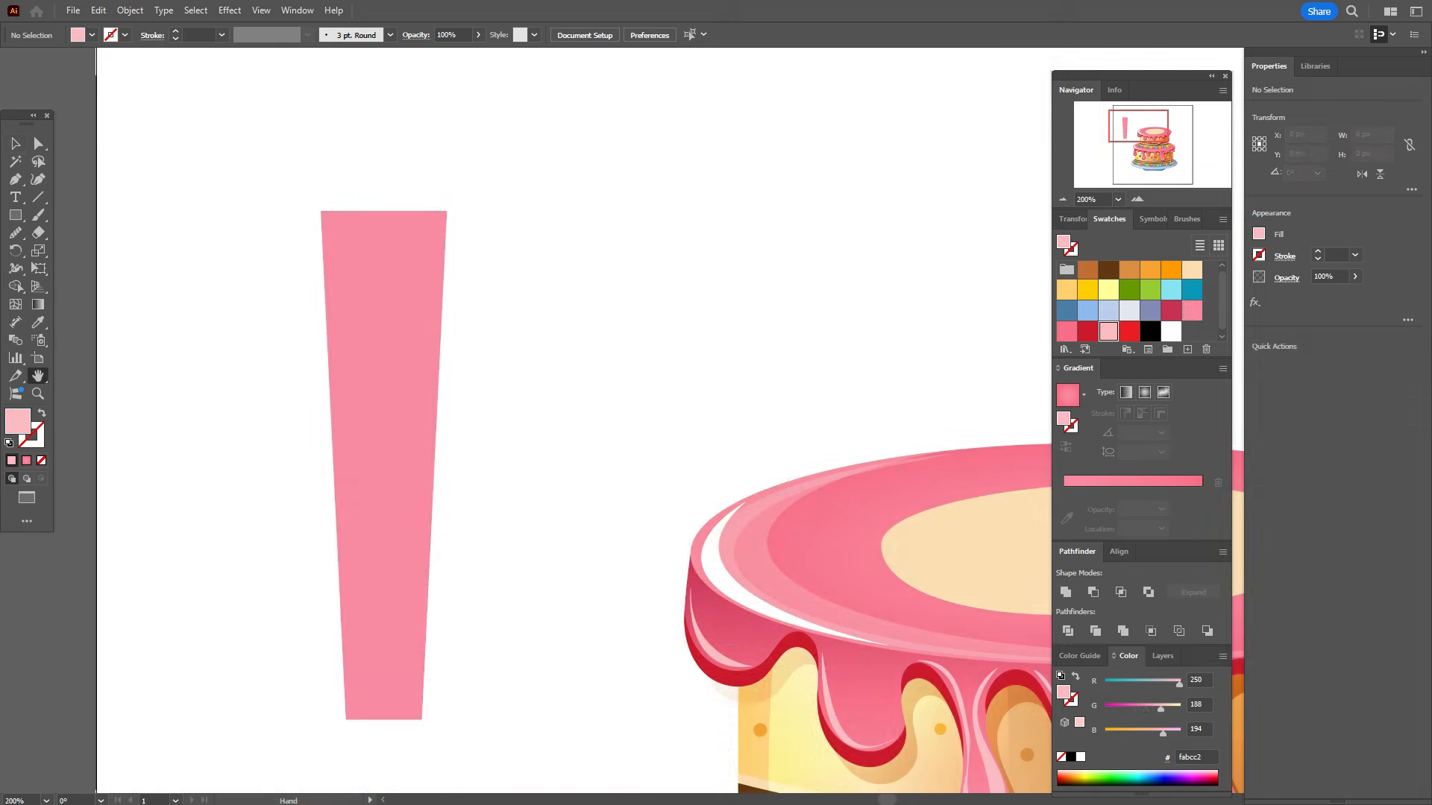
Step: Draw a pale pink (fabcc2) ellipse 67 × 24 px across the candle's upper end
drag(15, 214, 75, 251)
drag(320, 189, 447, 236)
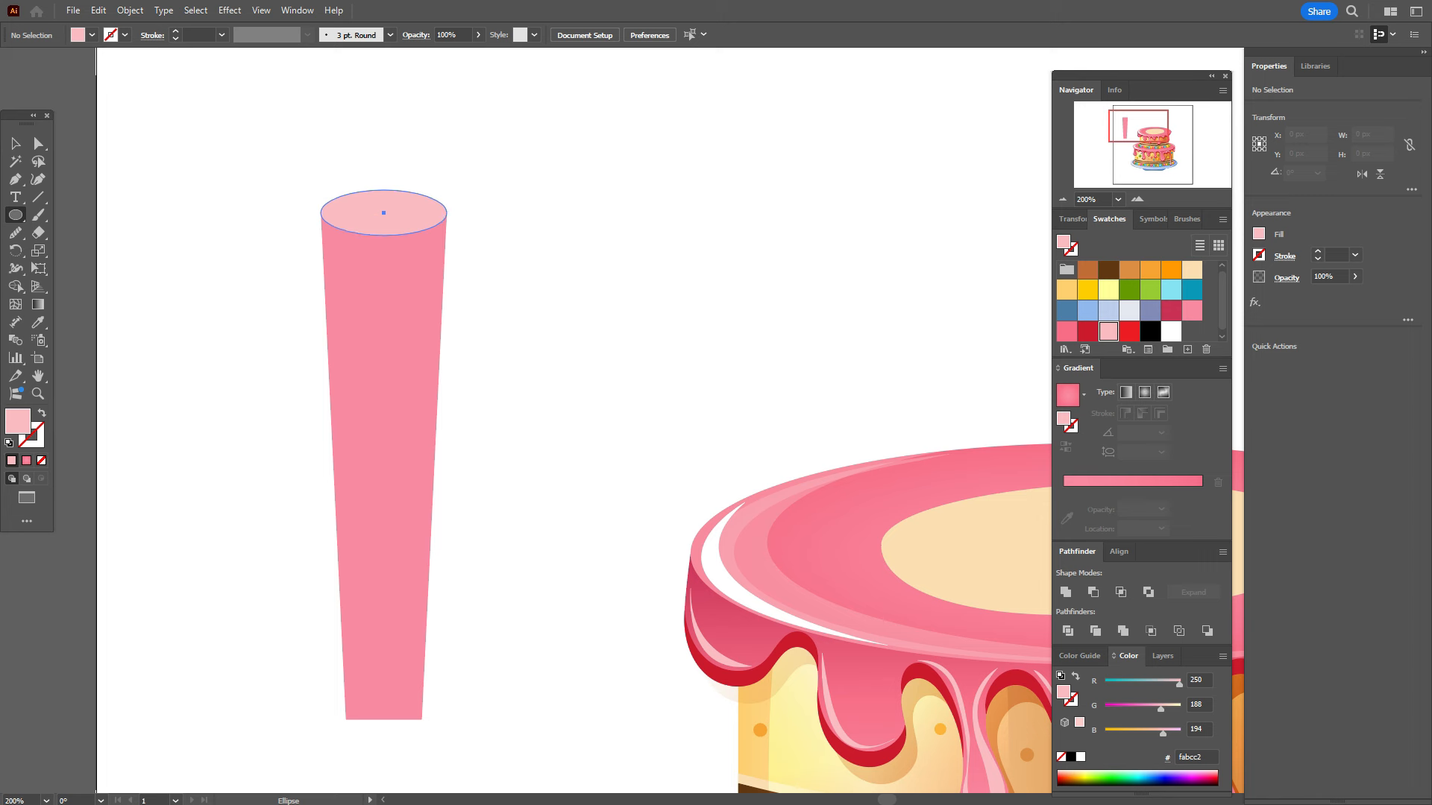
key(v)
Step: Cut a crescent along the right edge of the candle's top ellipse with Minus Front and fill it with fcebed
drag(336, 150, 441, 228)
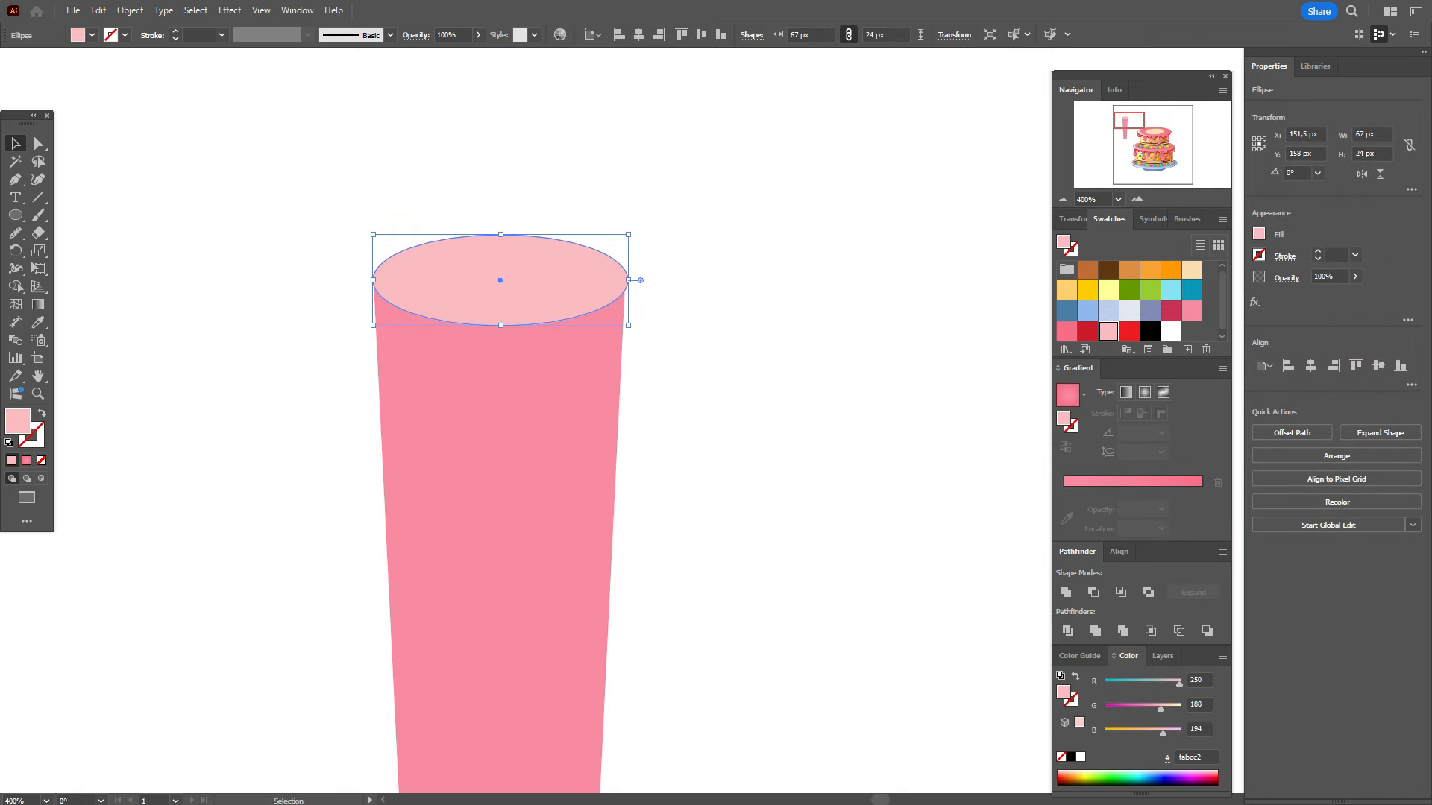
drag(500, 280, 476, 273)
shift+click(616, 290)
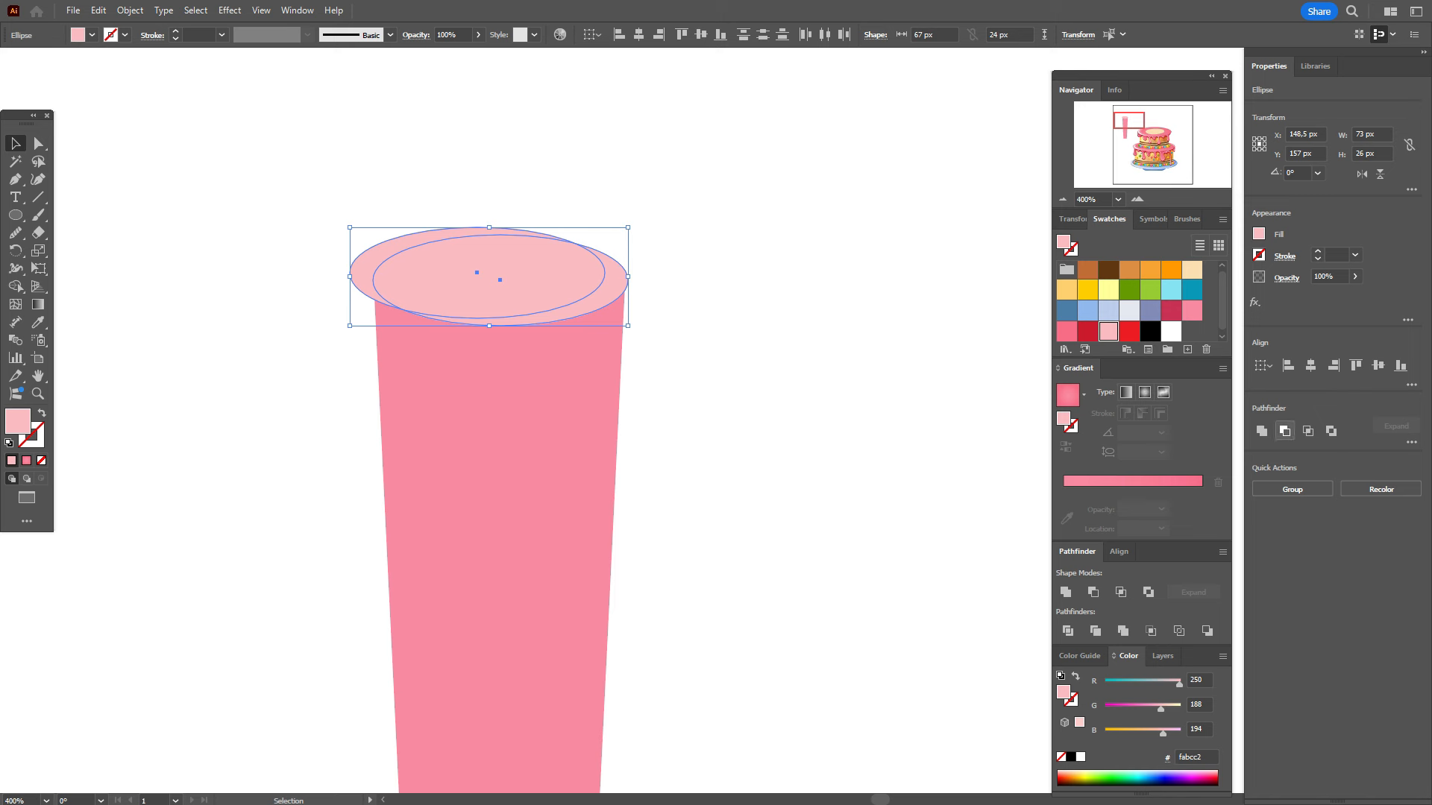
click(1284, 431)
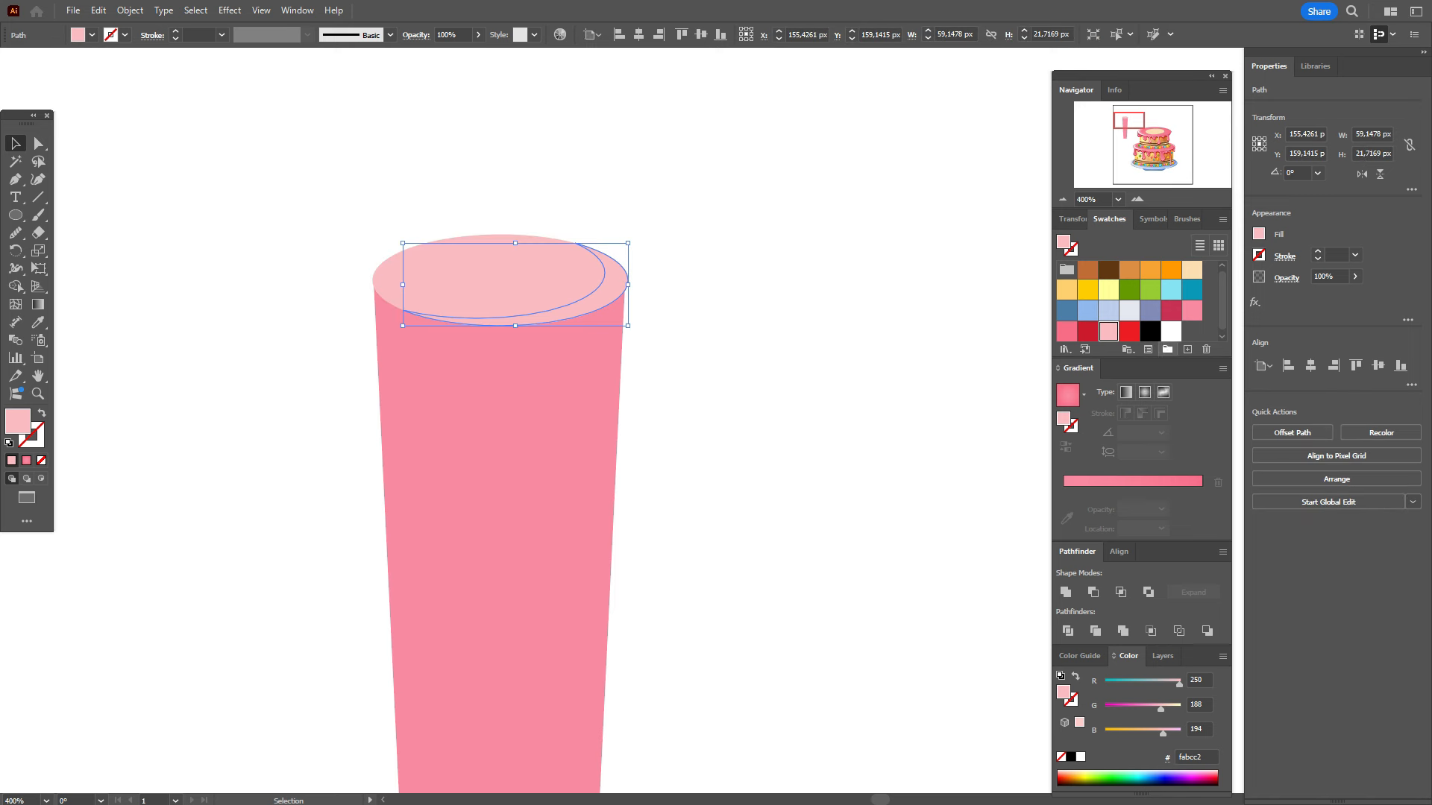
double_click(1063, 692)
text(fcebed)
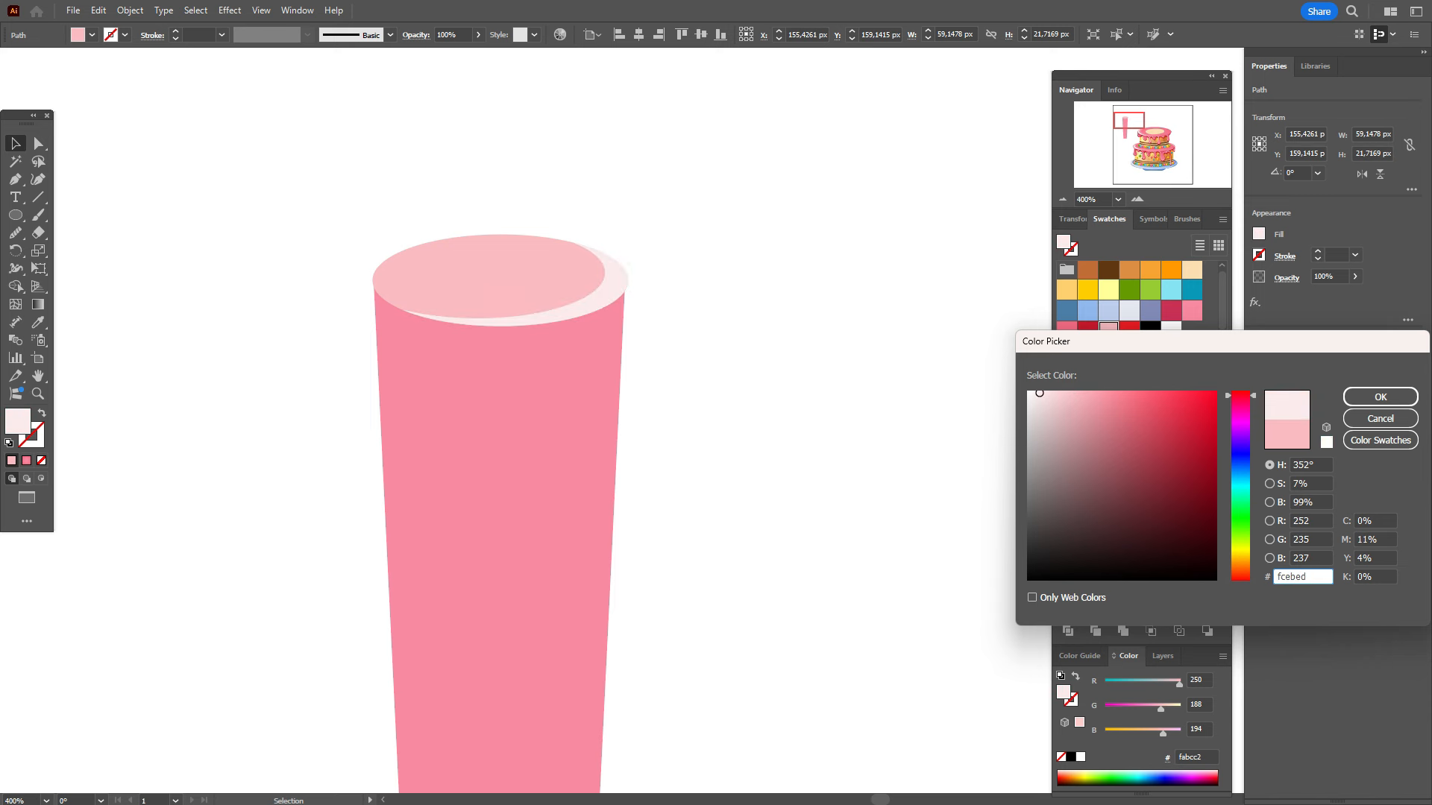
click(1380, 397)
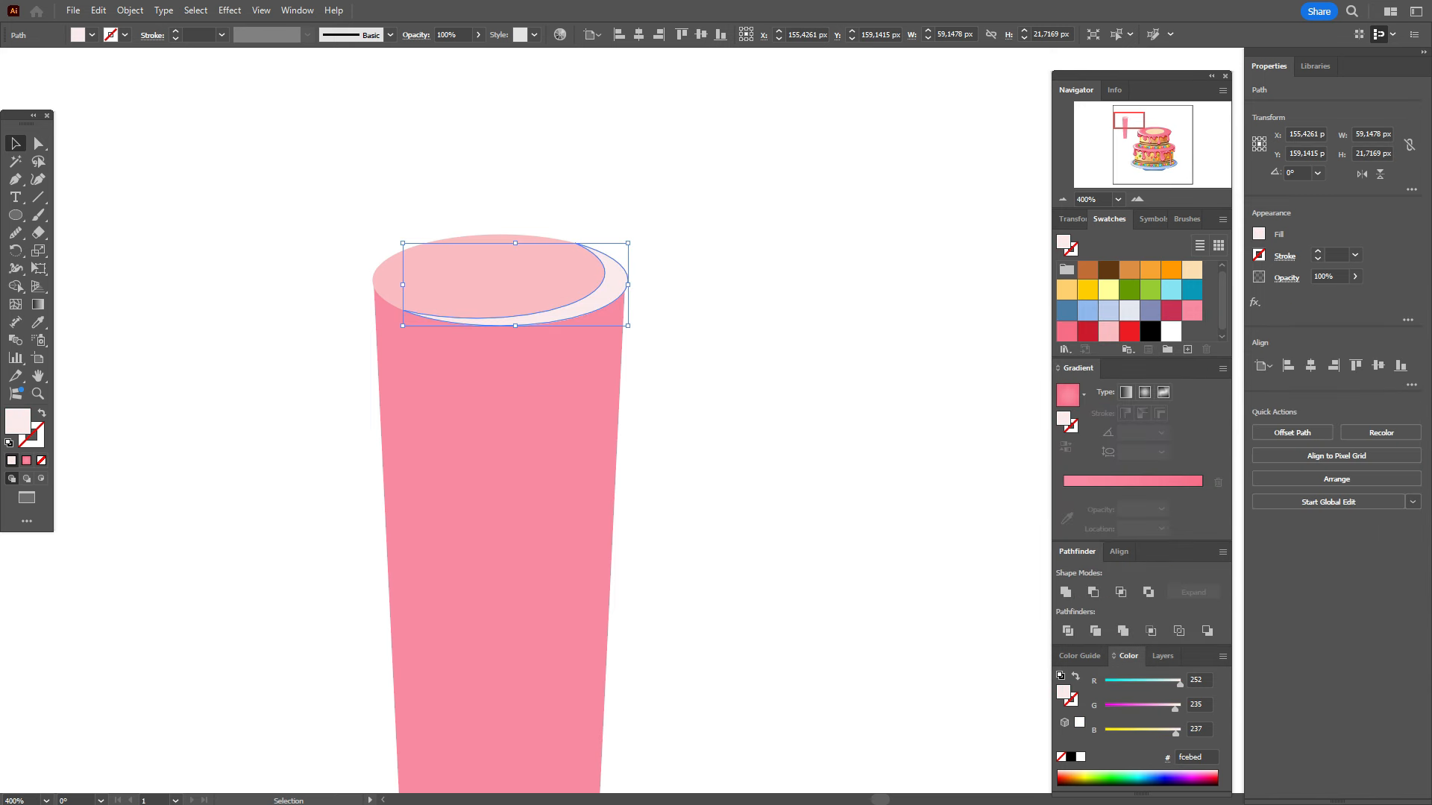
key(ctrl+shift+a)
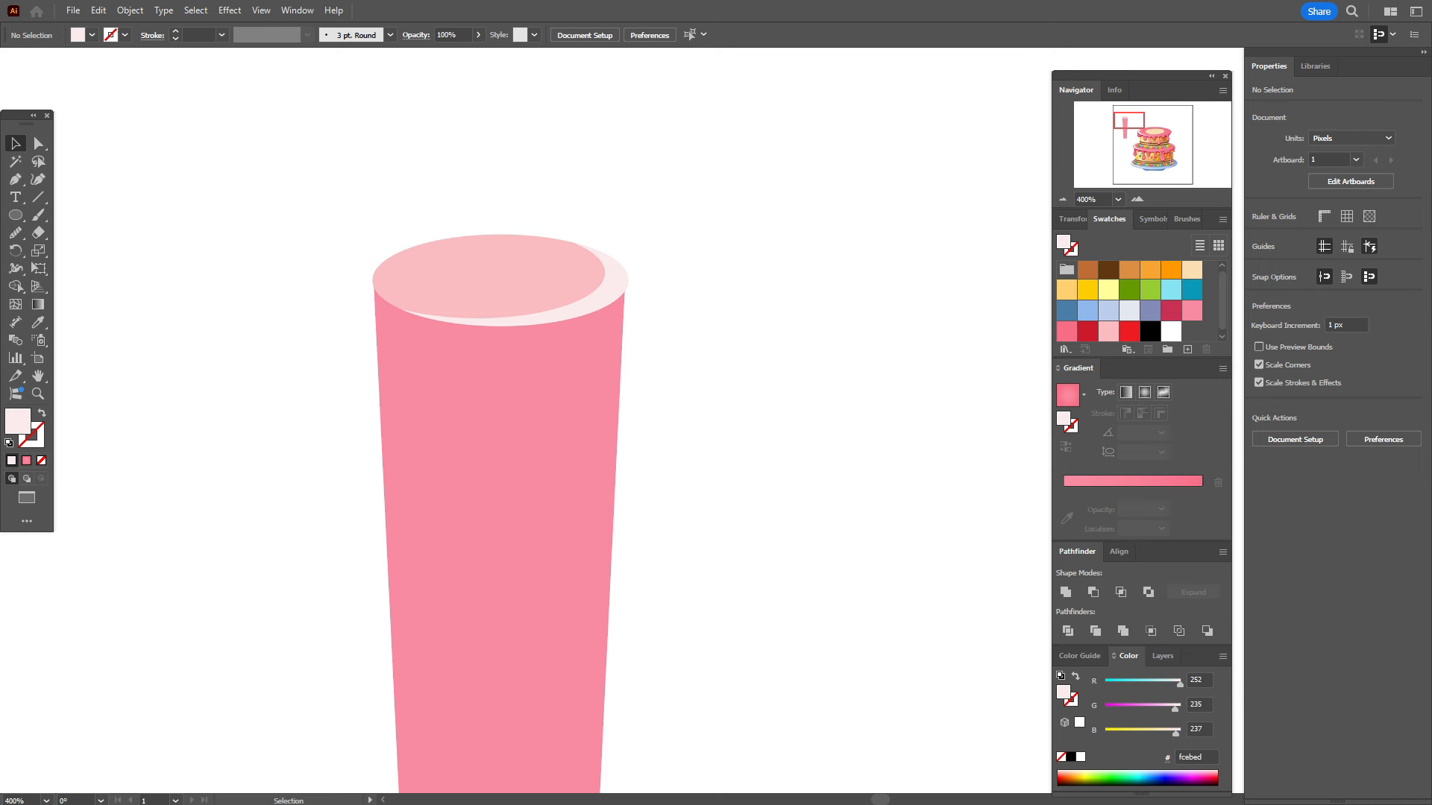
Step: Draw a small pink (f98aa2) ellipse 31 × 10 px as the hollow in the candle's top
click(15, 215)
click(1192, 311)
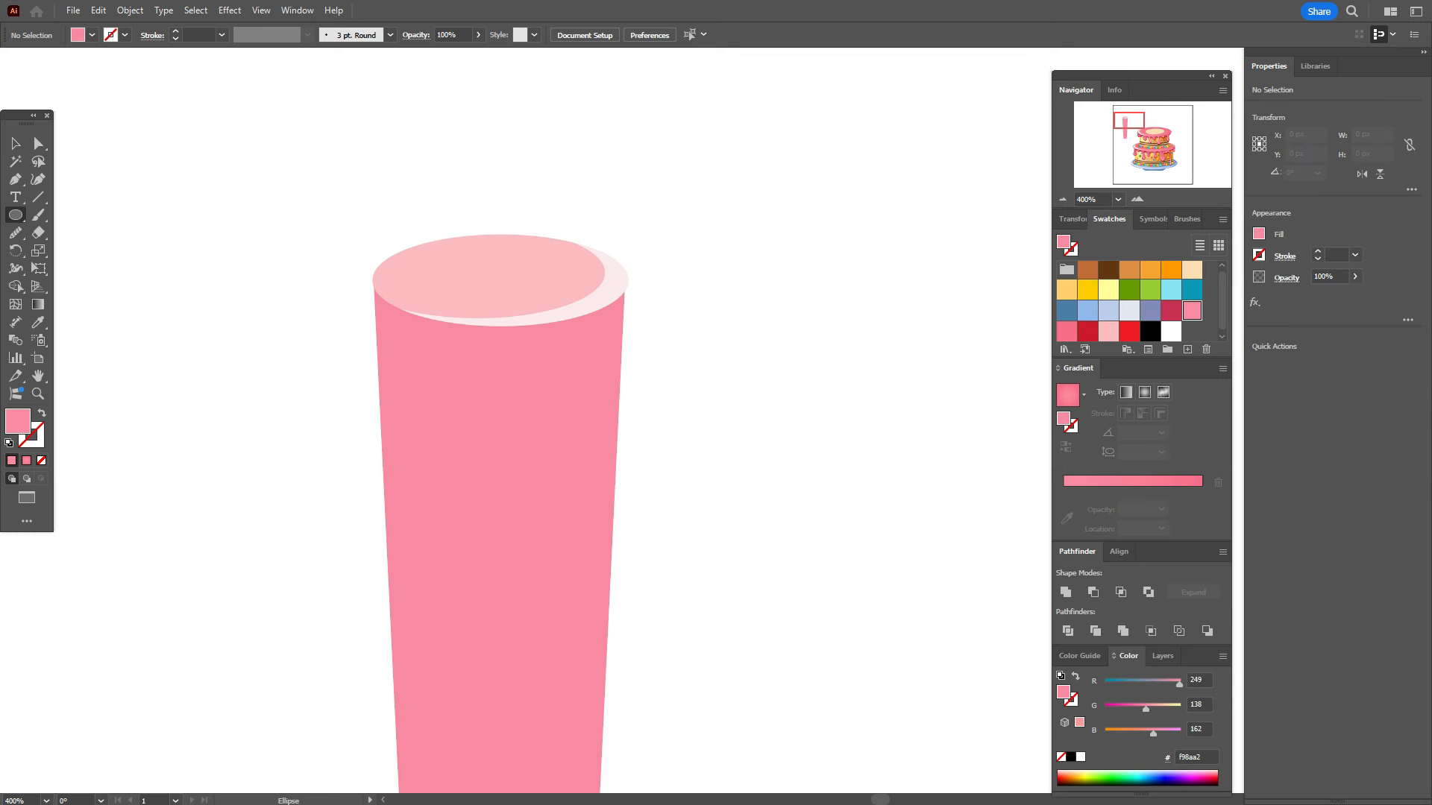
drag(460, 253, 594, 291)
key(v)
key(Left)
key(Left)
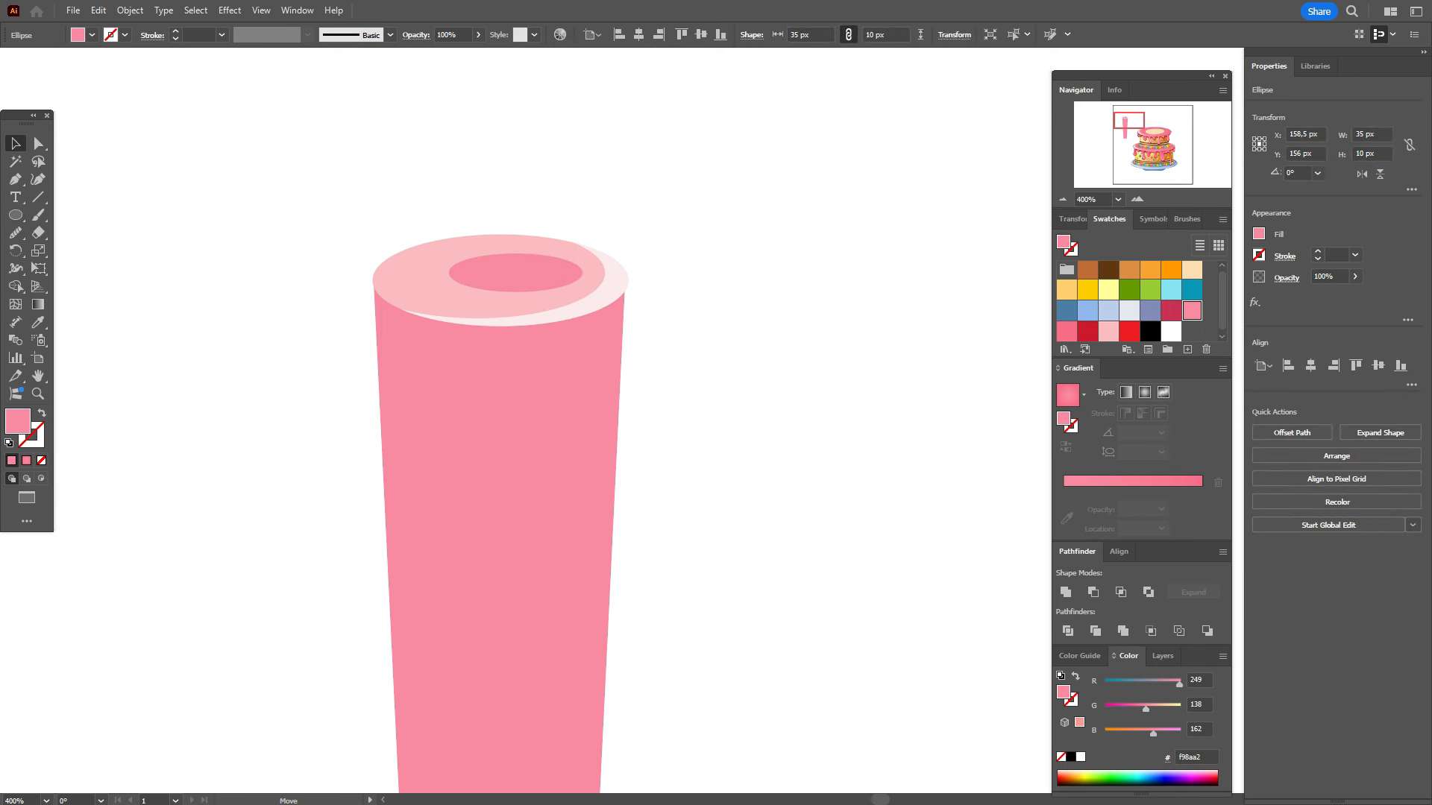
drag(582, 273, 568, 272)
key(Right)
key(Right)
key(Right)
Step: Cut a crescent along the hollow's upper edge by subtracting a slightly offset copy of its ellipse with Minus Front
key(ctrl+c)
key(ctrl+f)
key(Down)
key(Down)
key(Down)
key(Right)
key(Right)
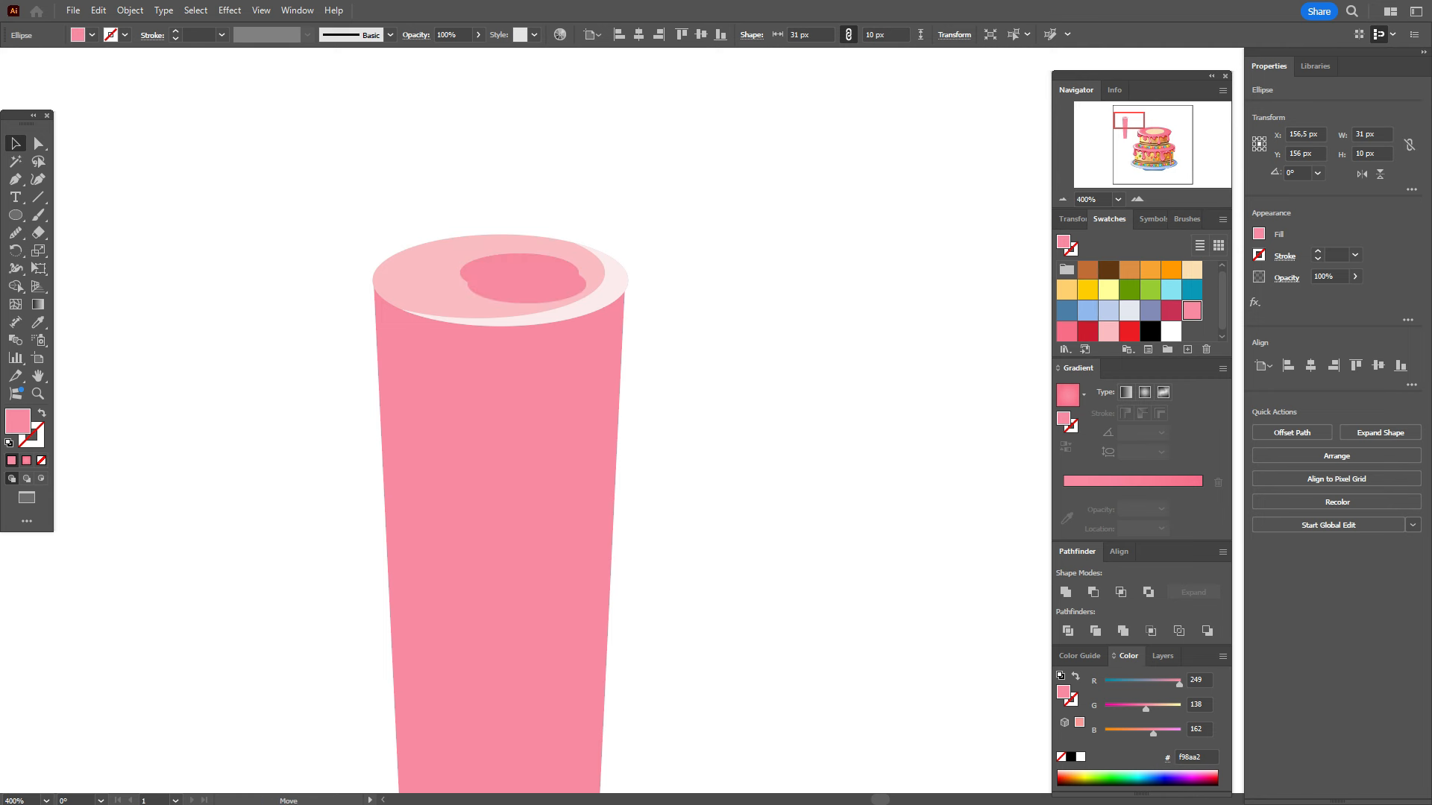
shift+click(524, 257)
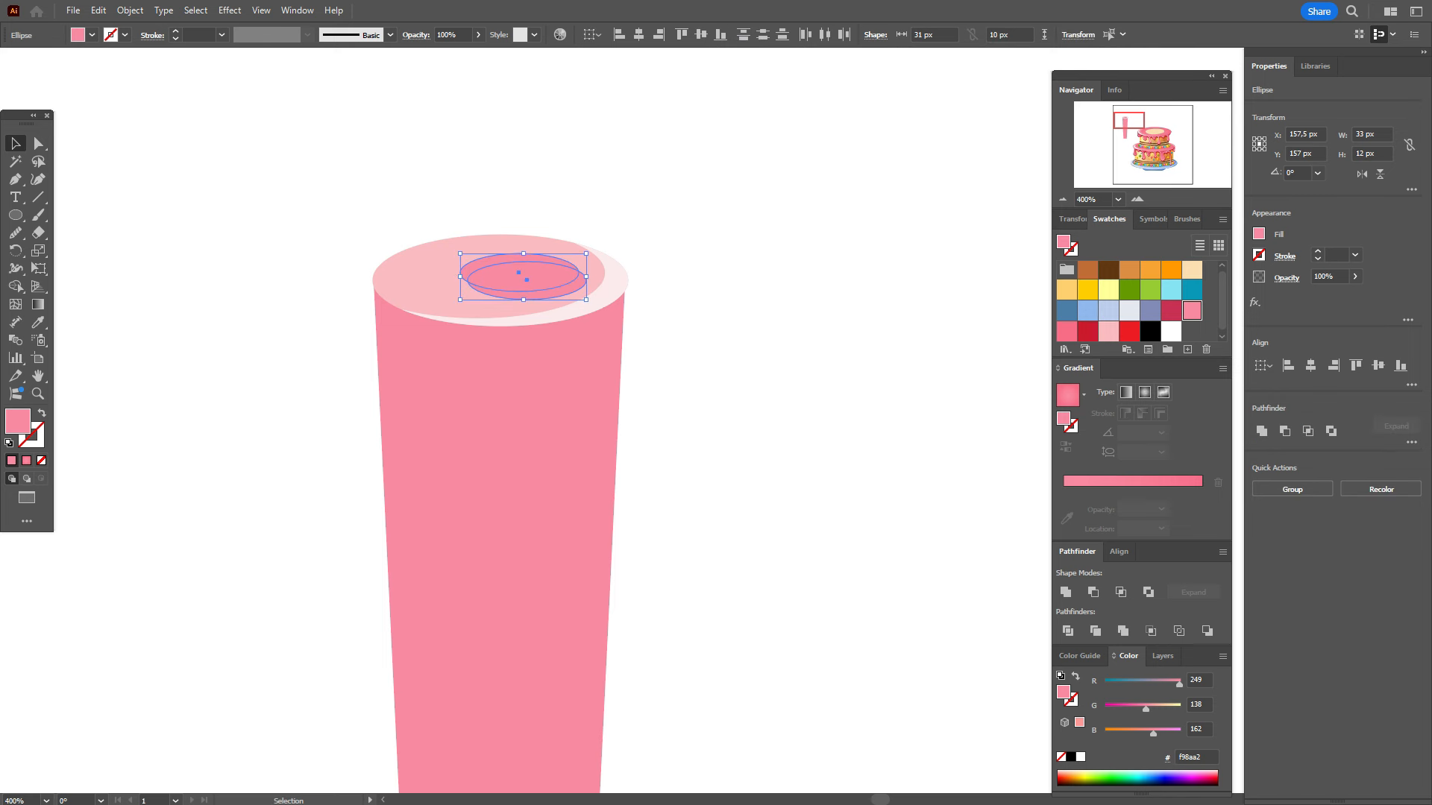
click(1284, 431)
Step: Fill the hollow's crescent with the near-white pink sampled from the candle's outer top highlight
key(i)
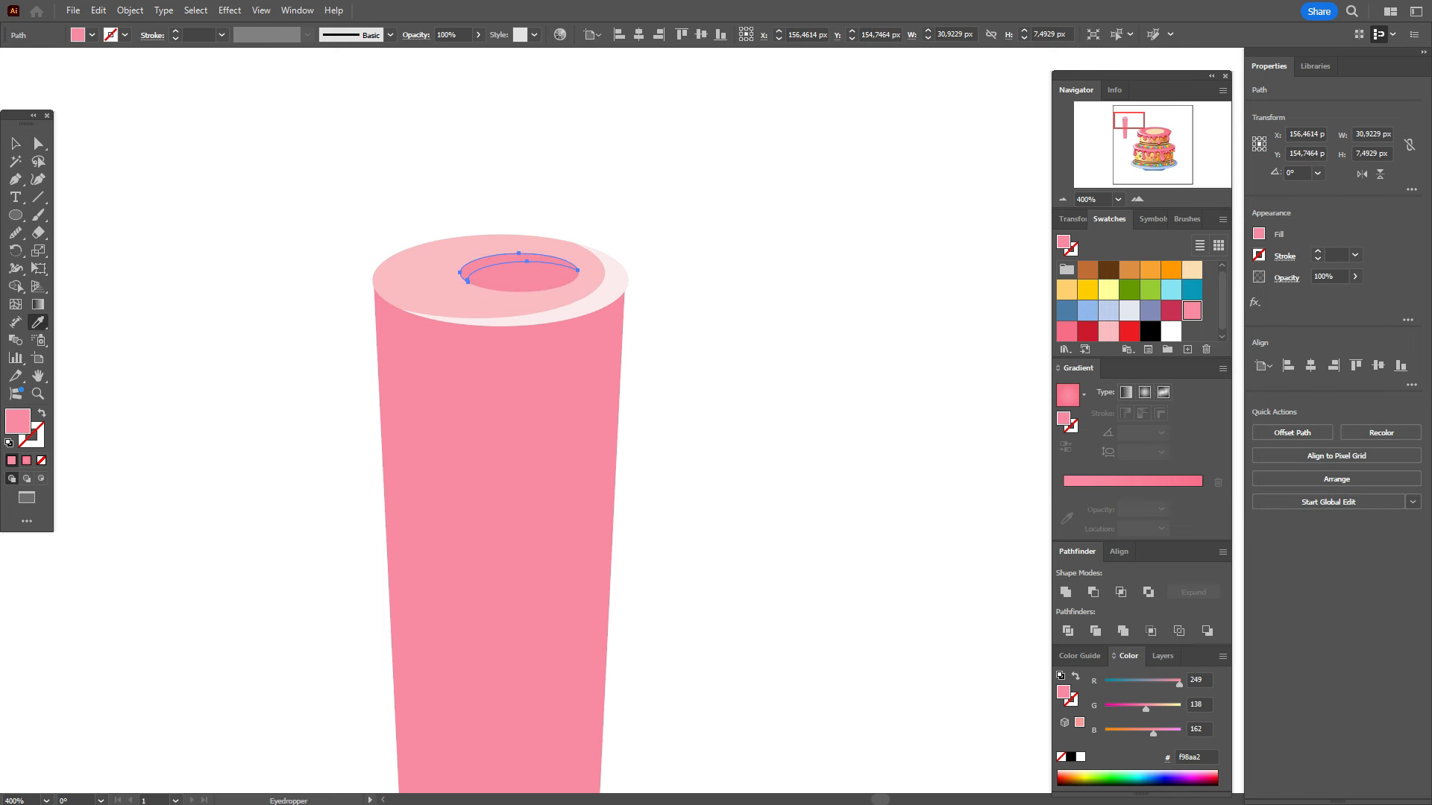
click(612, 283)
key(v)
key(ctrl+shift+a)
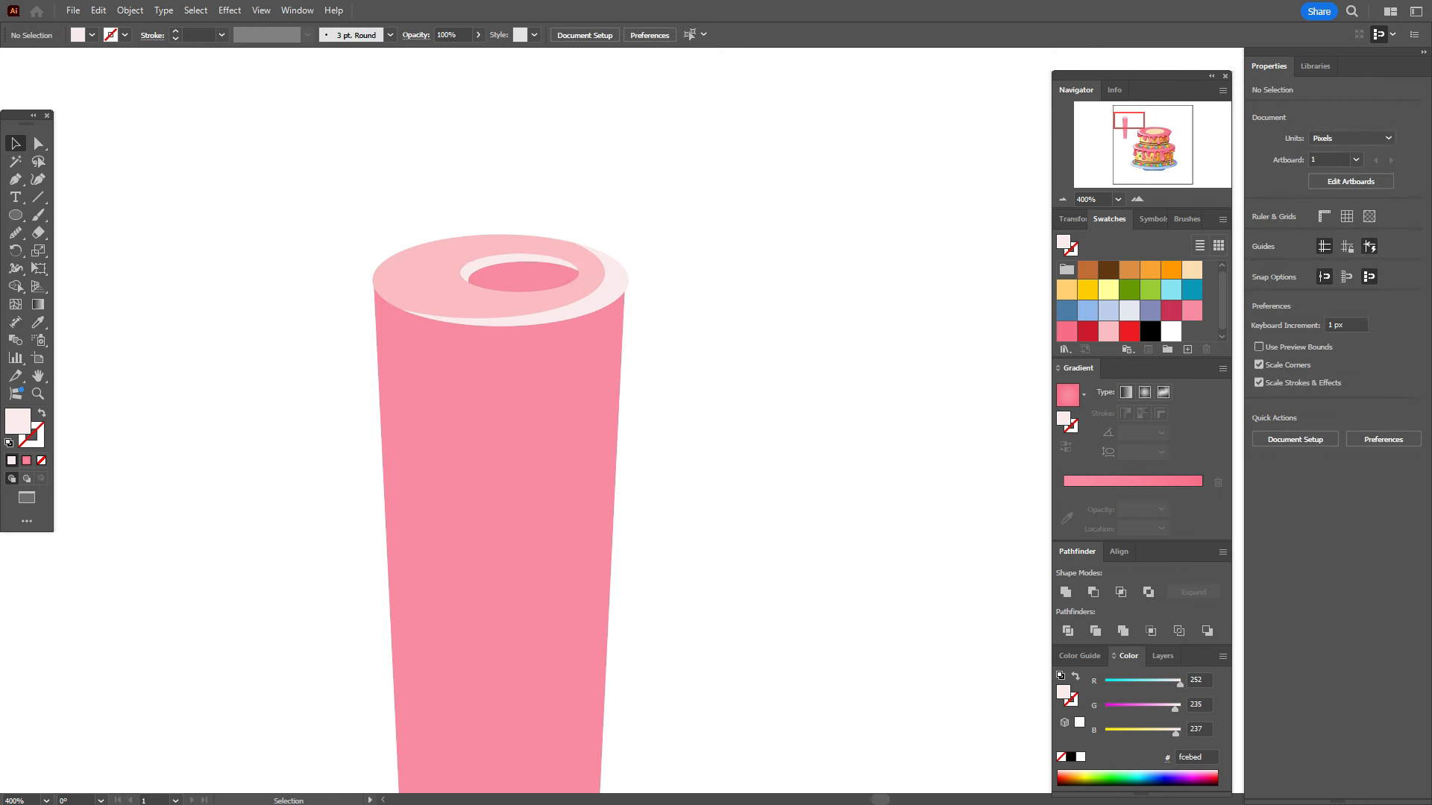
Step: Paint an S-curved wick in brown (603813) rising from the candle's hollow with the 3 pt. Round brush
scroll(499, 515, up, 3)
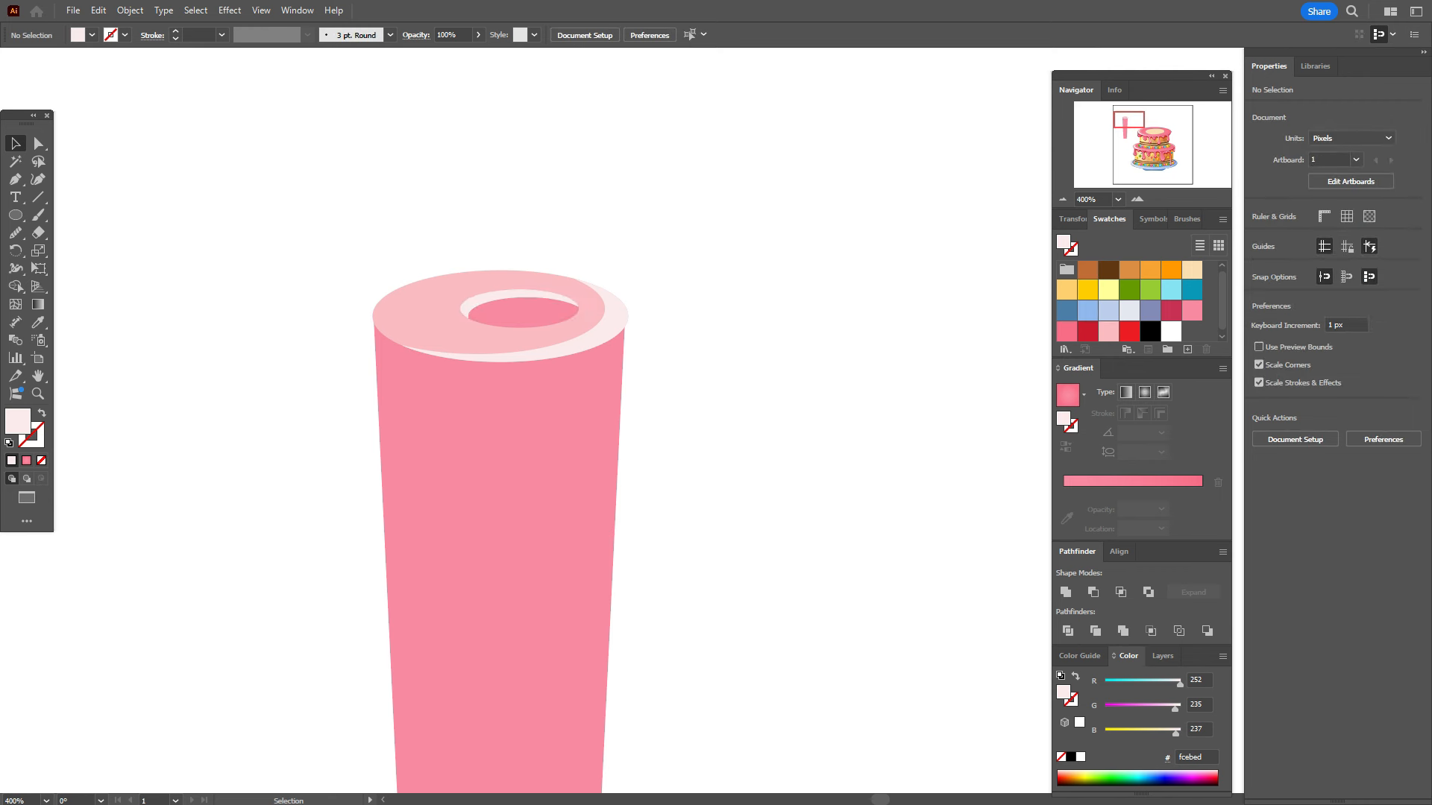
click(1108, 270)
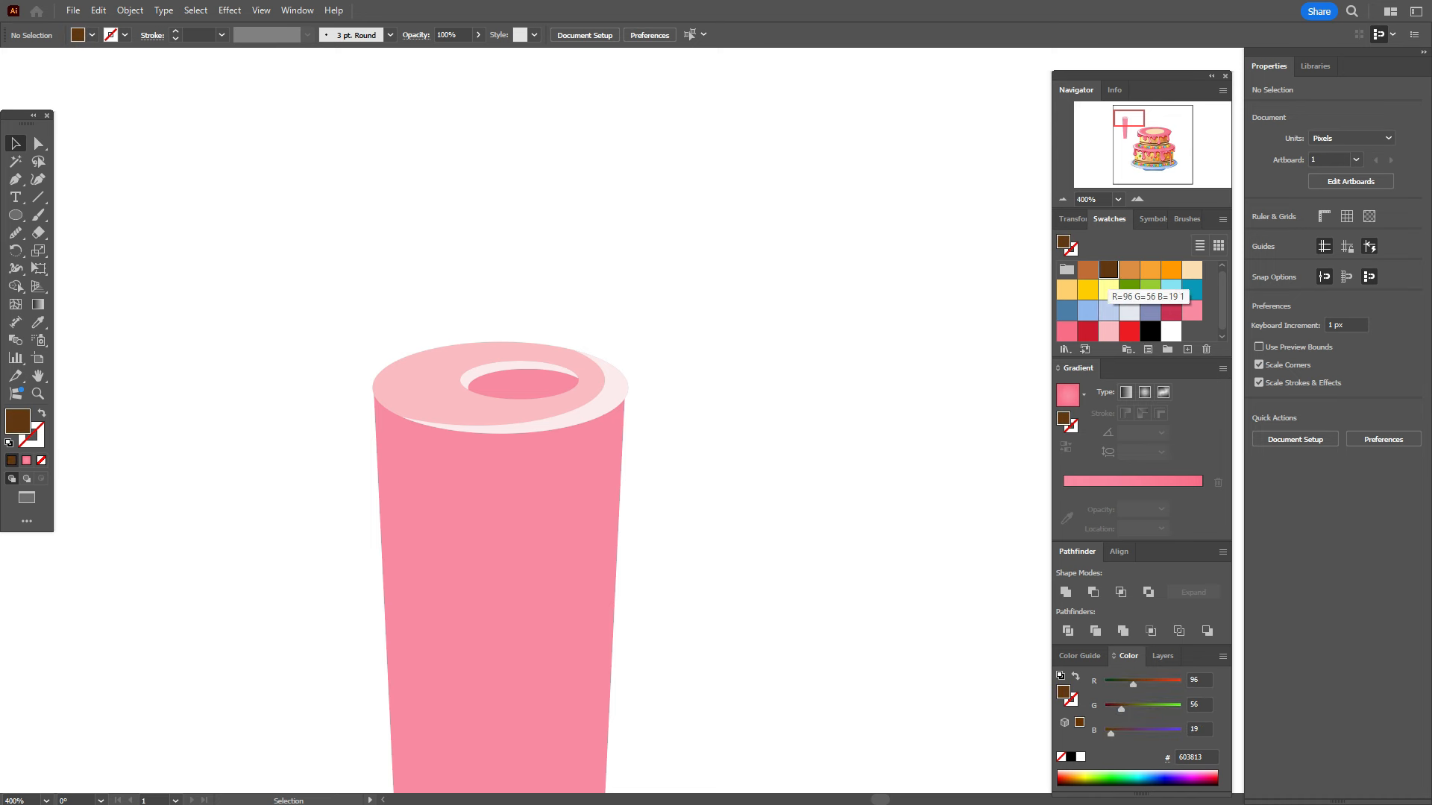
click(38, 214)
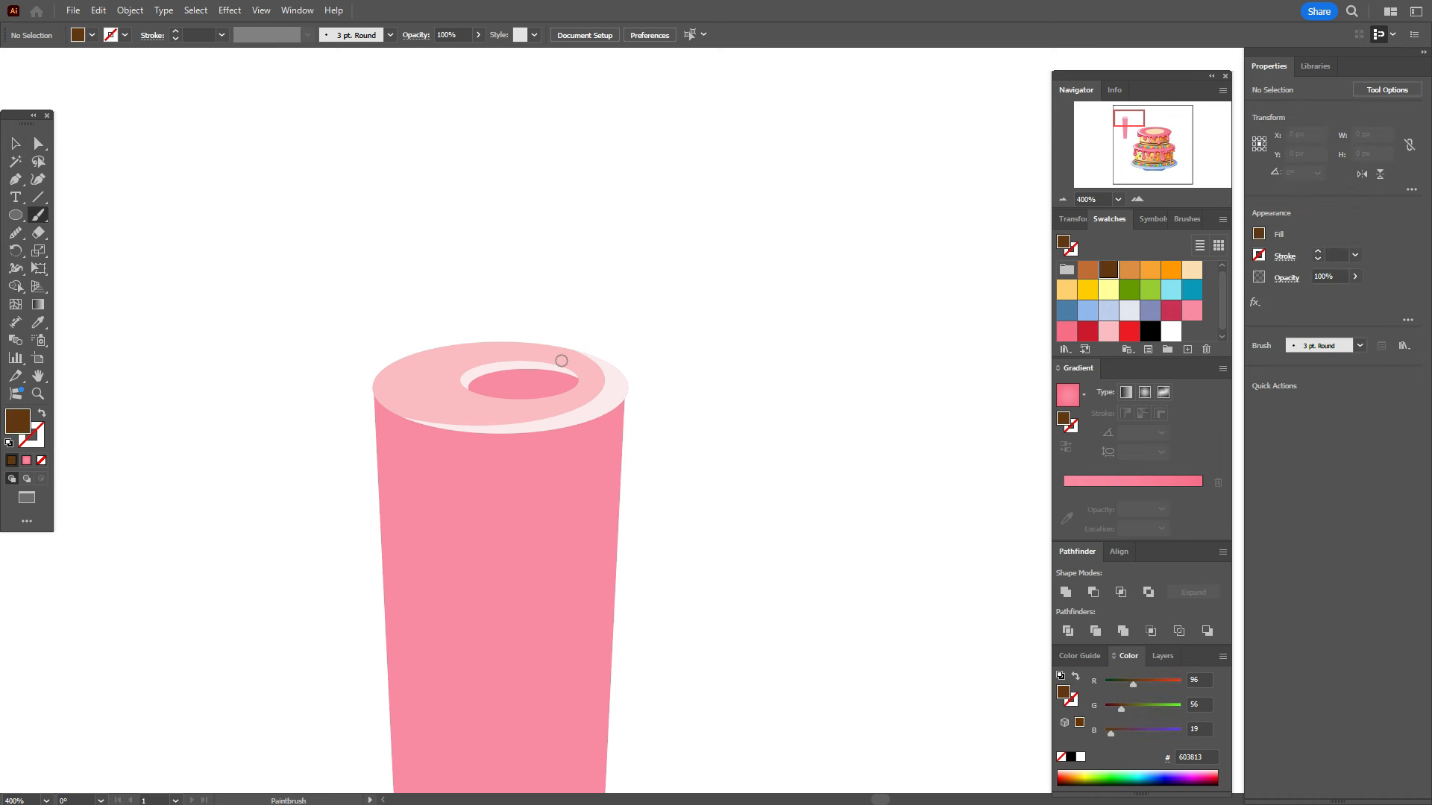
mouse_move(530, 382)
mouse_down()
mouse_move(498, 364)
mouse_move(526, 327)
mouse_move(511, 300)
mouse_up()
key(v)
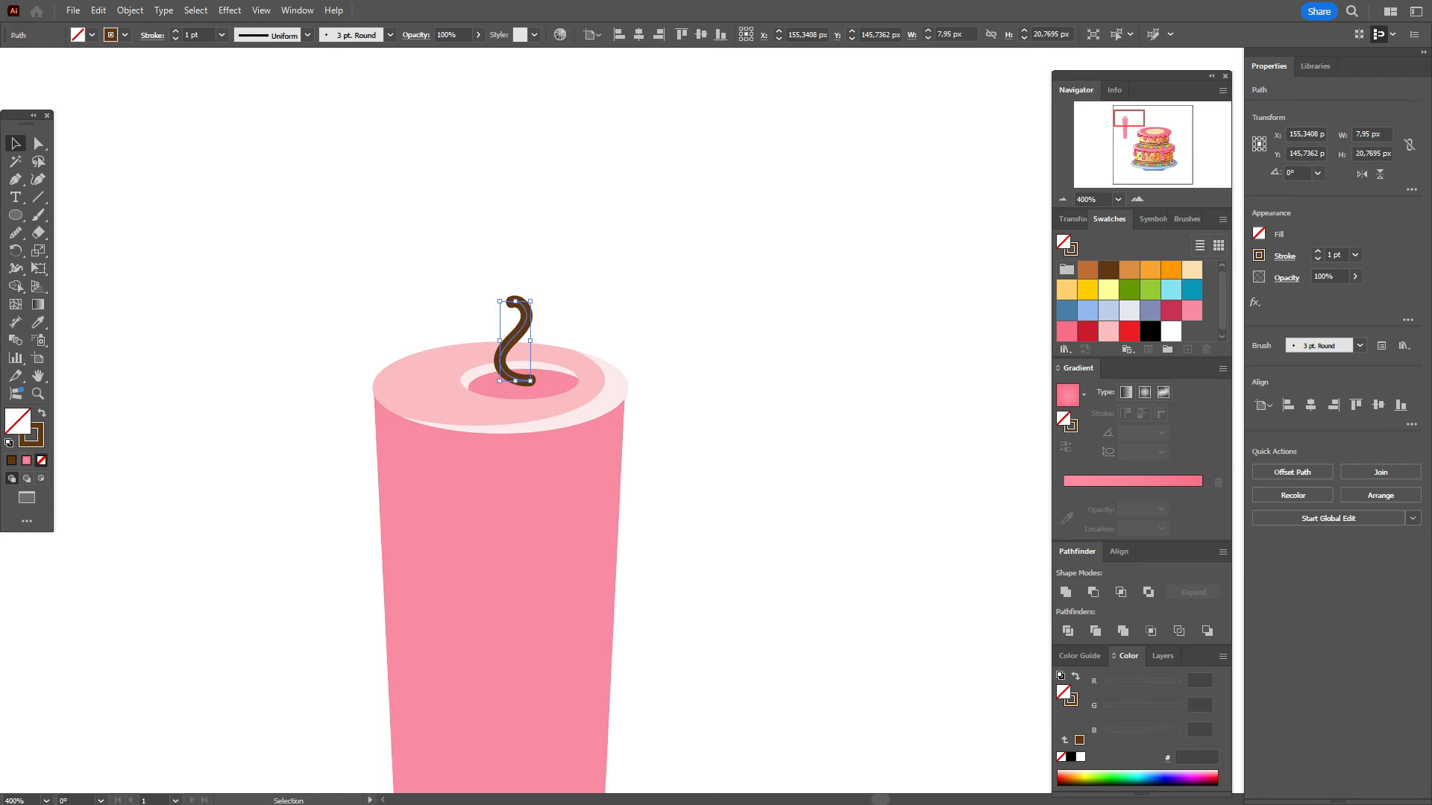
Step: Expand the appearance of the wick's brush stroke into a filled shape
key(ctrl+shift+a)
click(515, 335)
click(130, 10)
click(179, 222)
key(ctrl+shift+a)
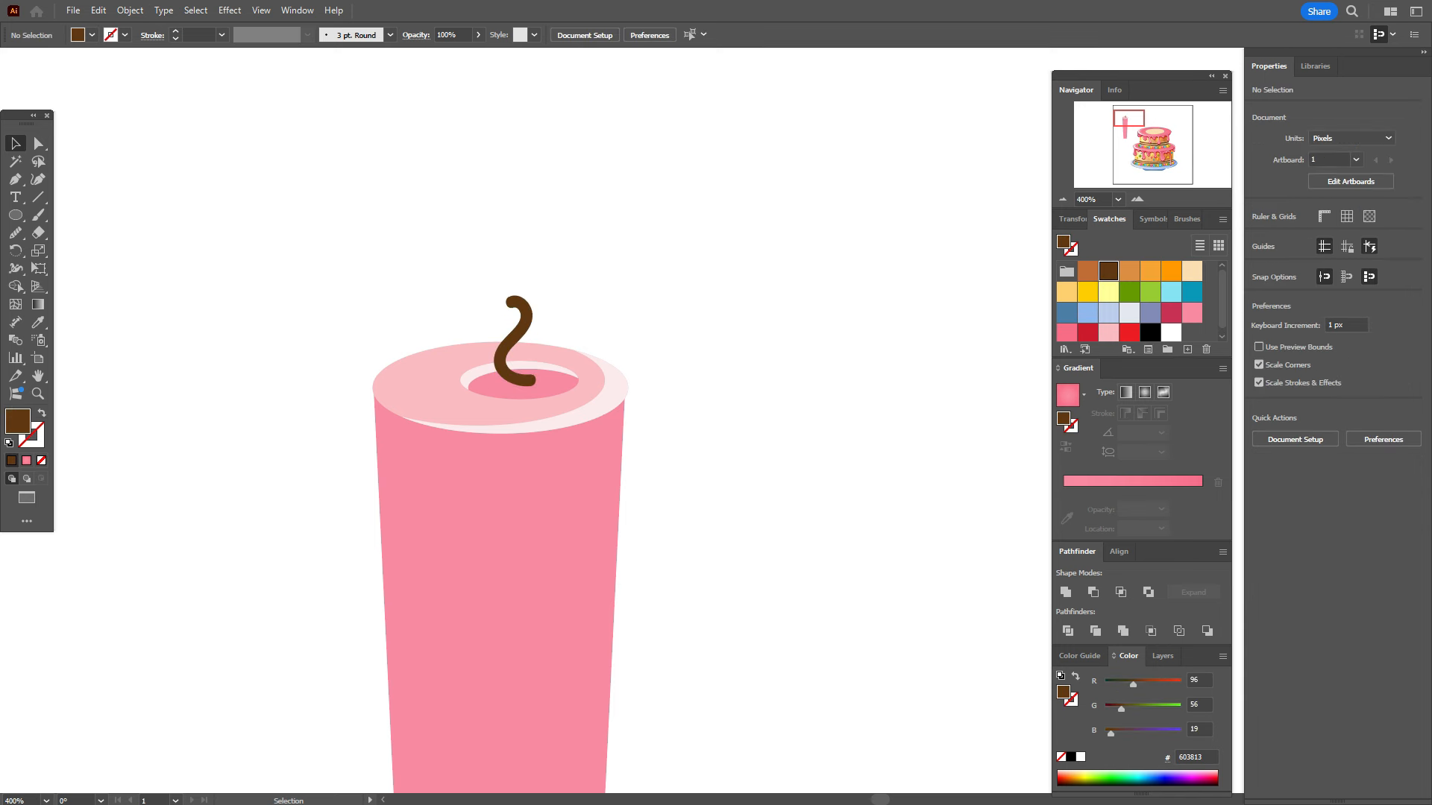
Step: Fill the wick with a linear gradient running from red (ed1c24) to brown (603813)
click(515, 336)
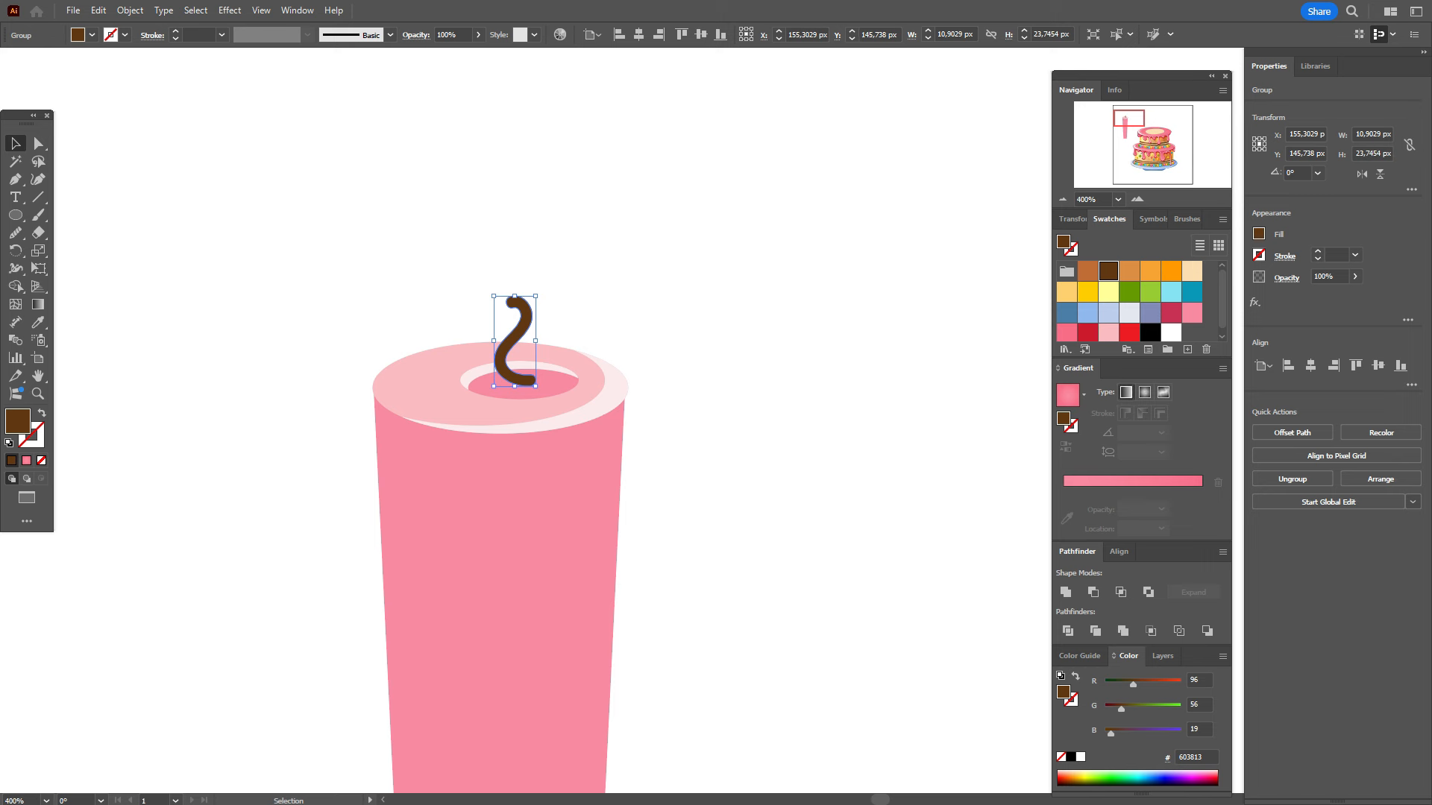
click(1125, 392)
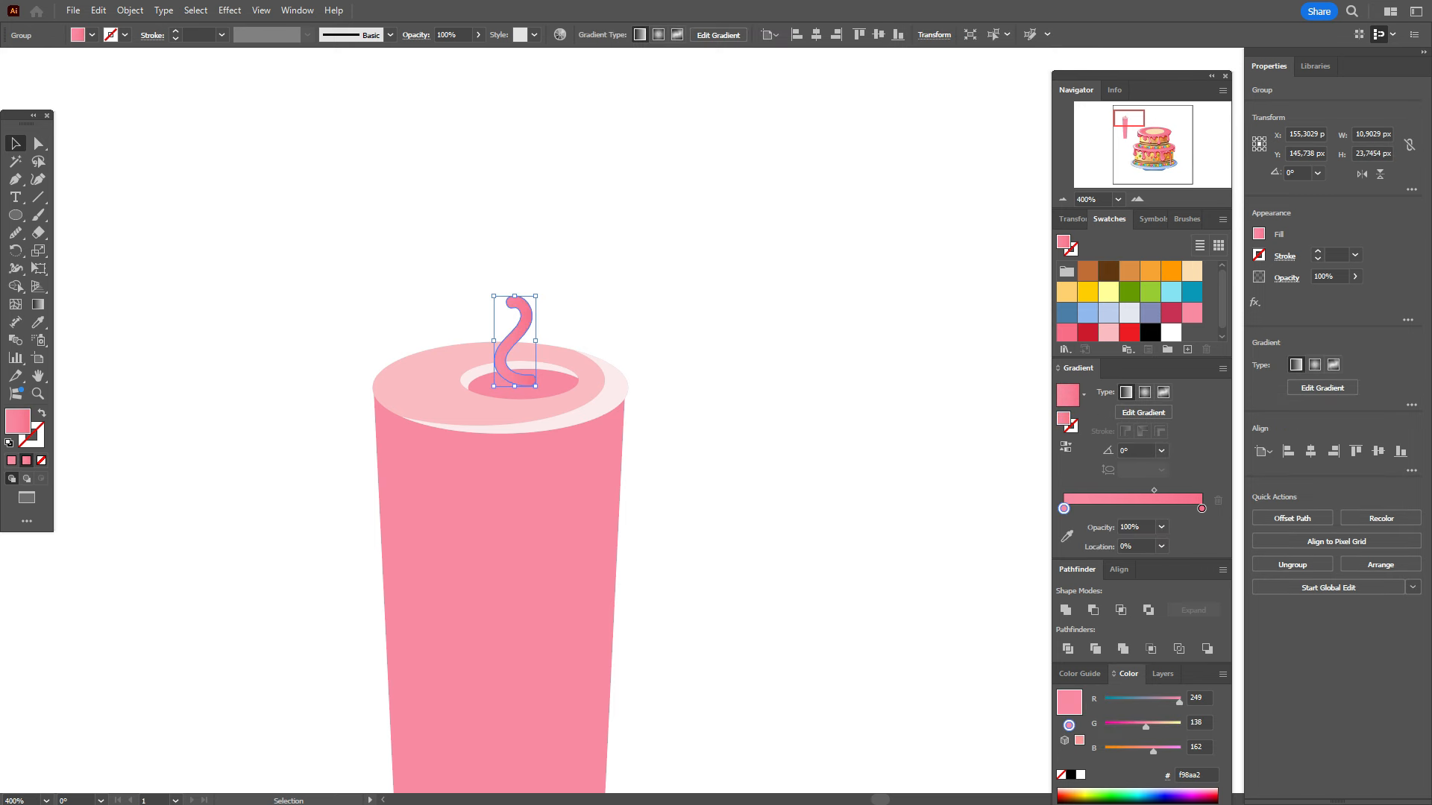
drag(1107, 271, 1201, 508)
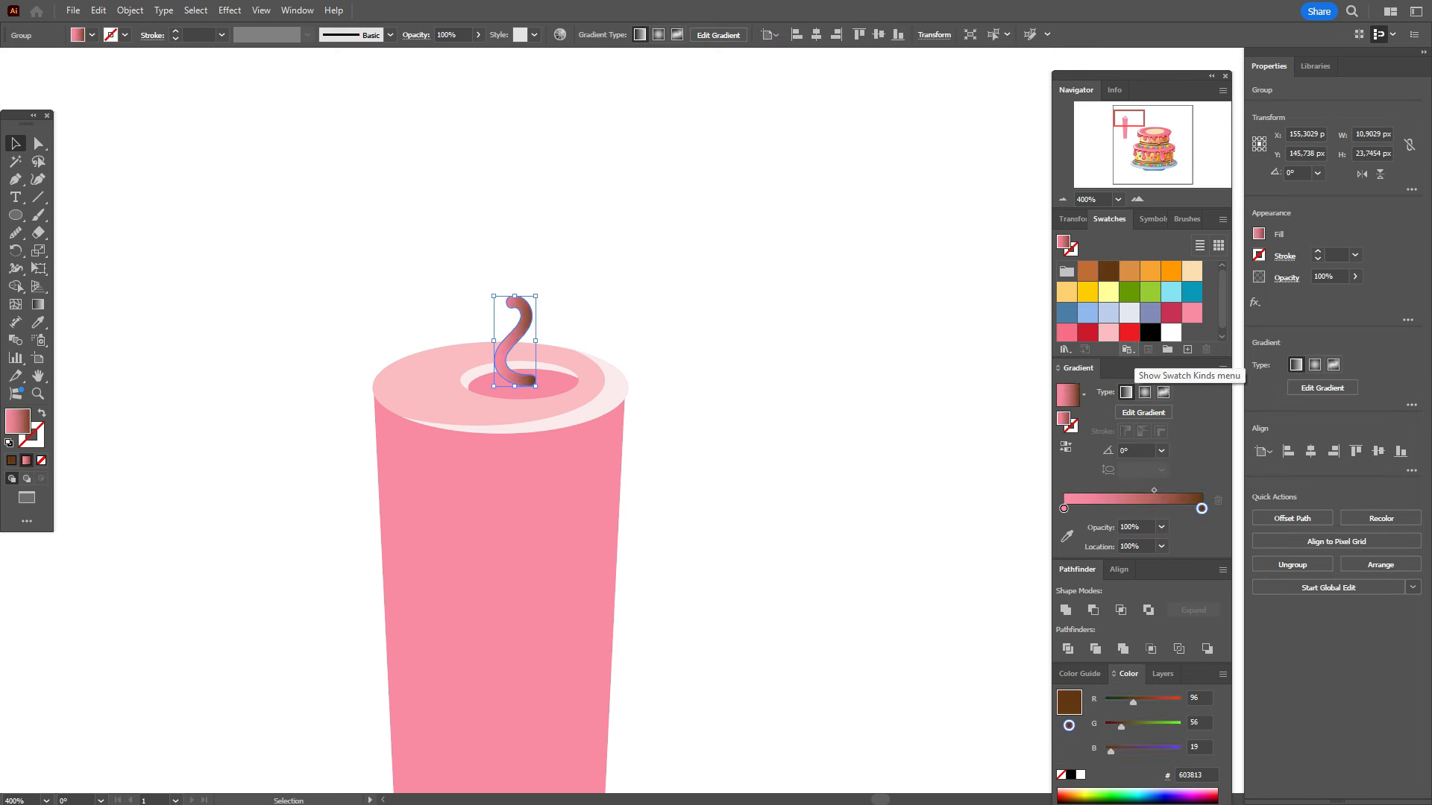
drag(1129, 327, 1064, 508)
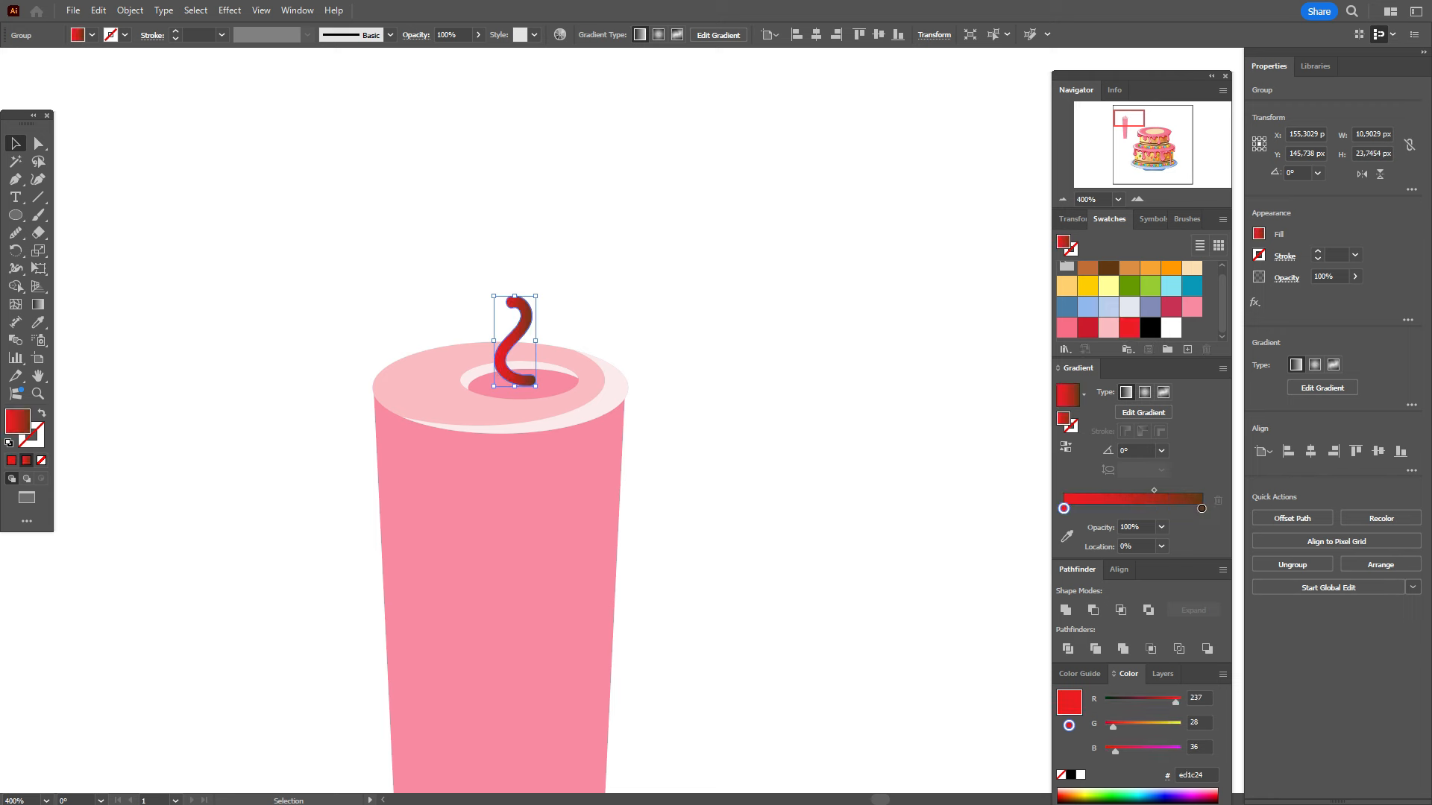
Step: Set the wick gradient's angle to -90° and shift its midpoint to about 37%
click(1135, 451)
text(90)
key(Return)
drag(1137, 450, 1065, 447)
text(-90)
key(Return)
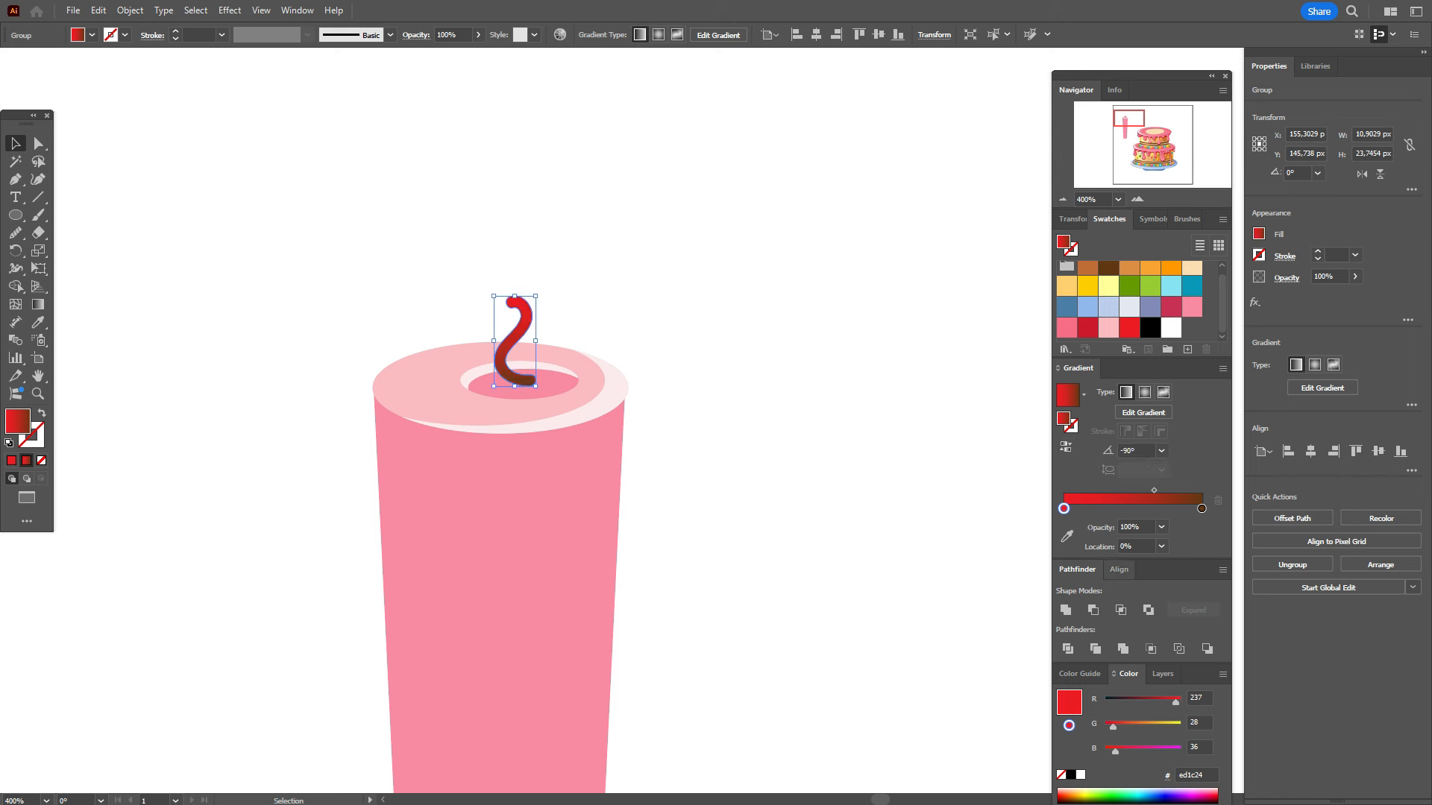
drag(1154, 490, 1114, 490)
key(ctrl+shift+a)
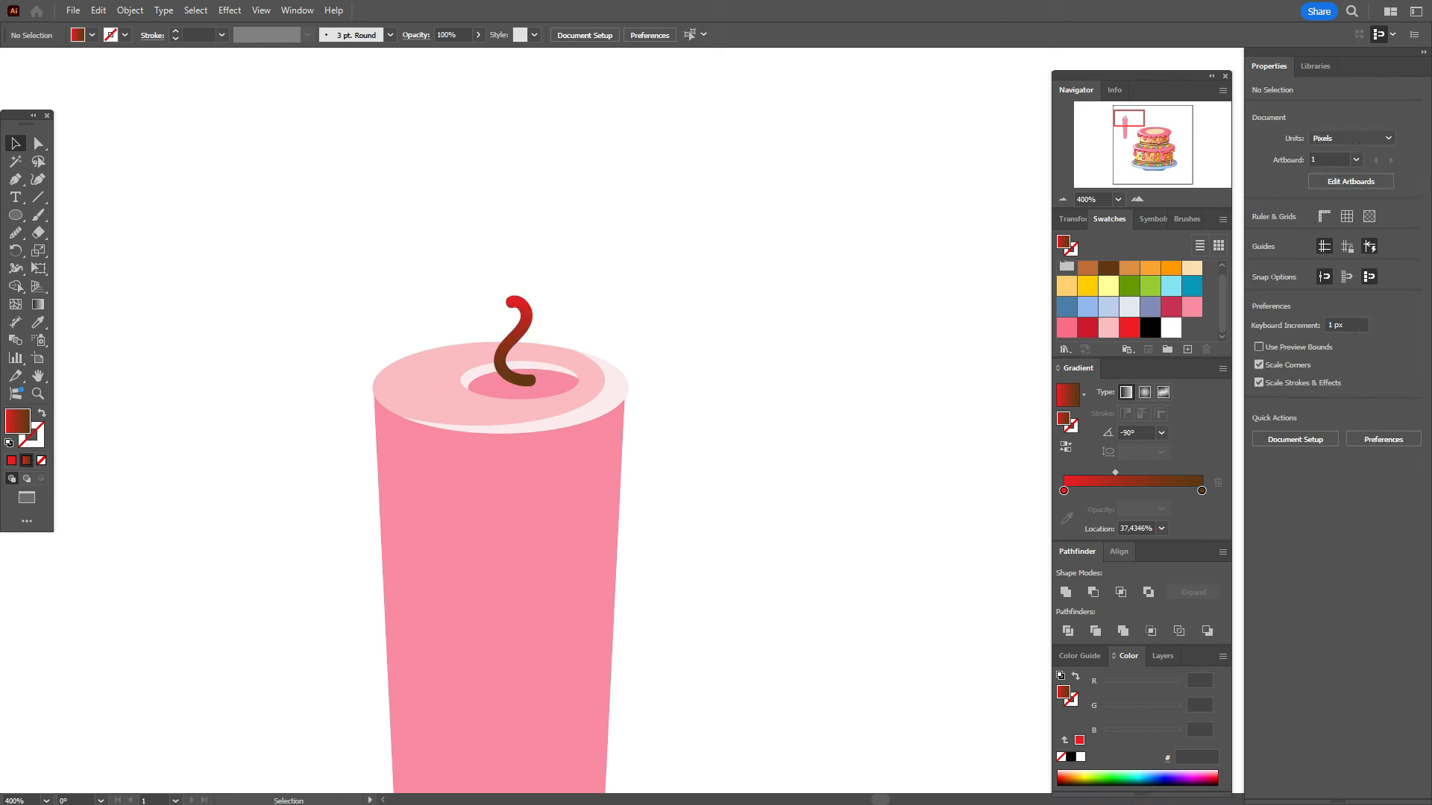
Step: Draw a closed teardrop flame with a pointed tip at the wick's upper end, filled with orange (f8a435), using the Pen tool
scroll(500, 544, up, 7)
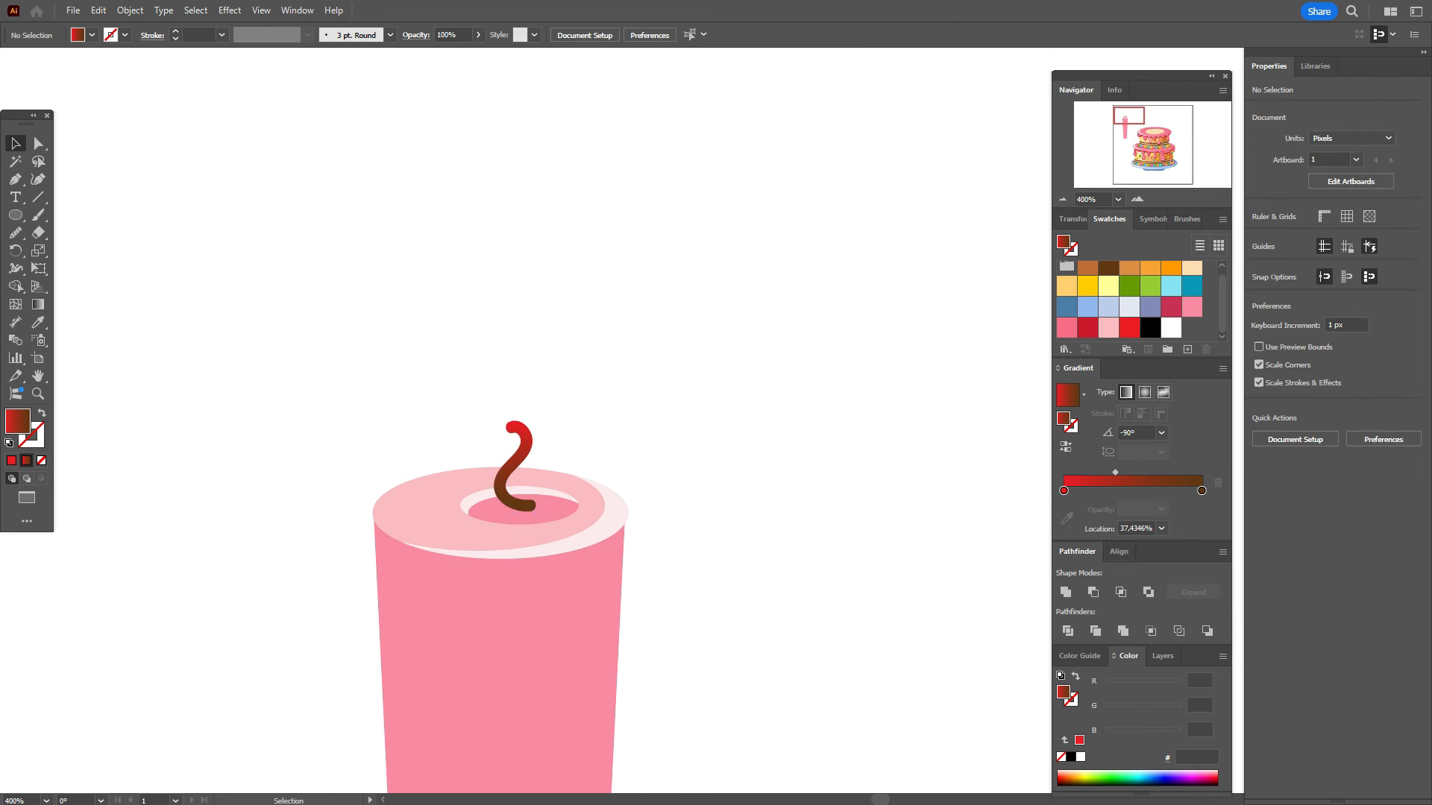
scroll(1129, 298, up, 1)
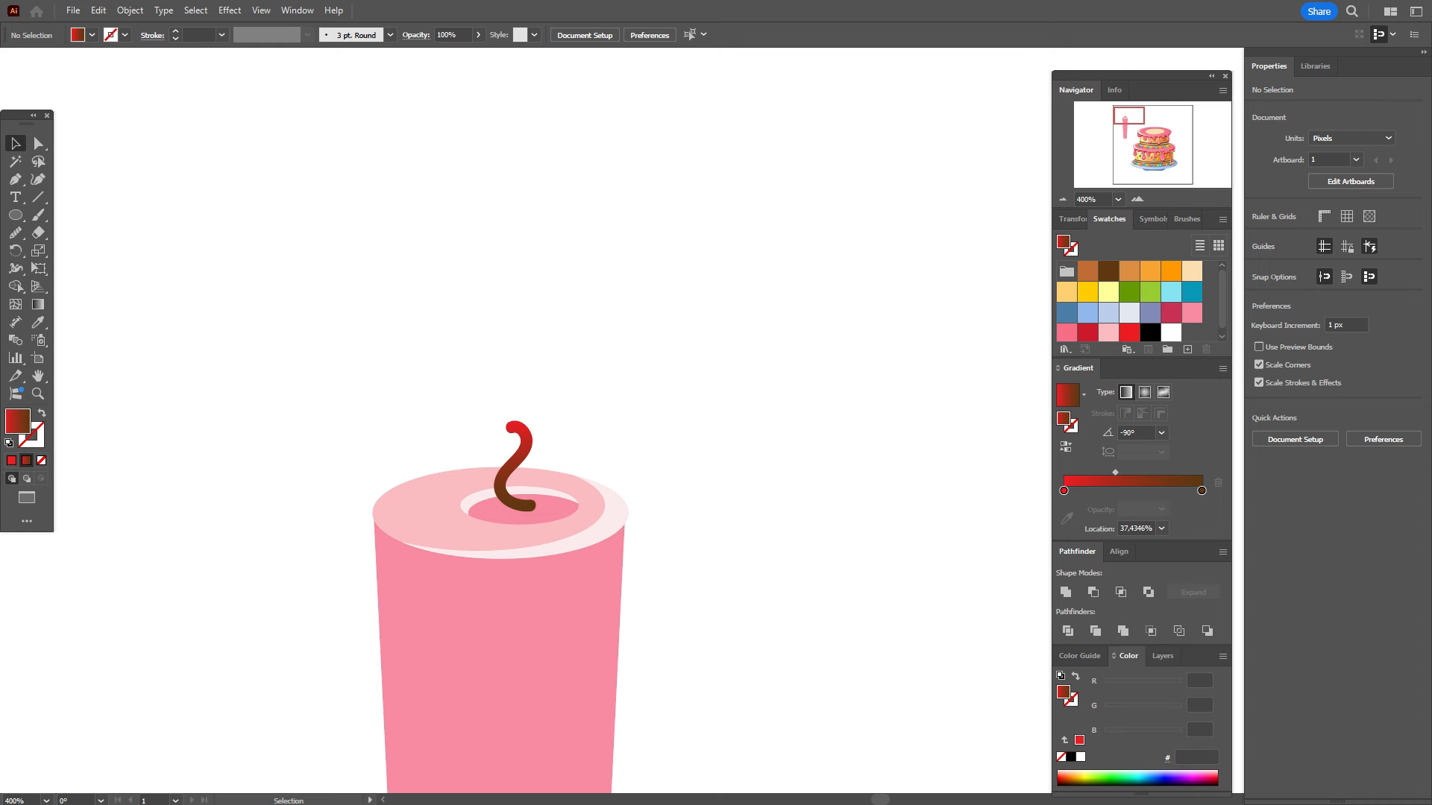
click(1149, 271)
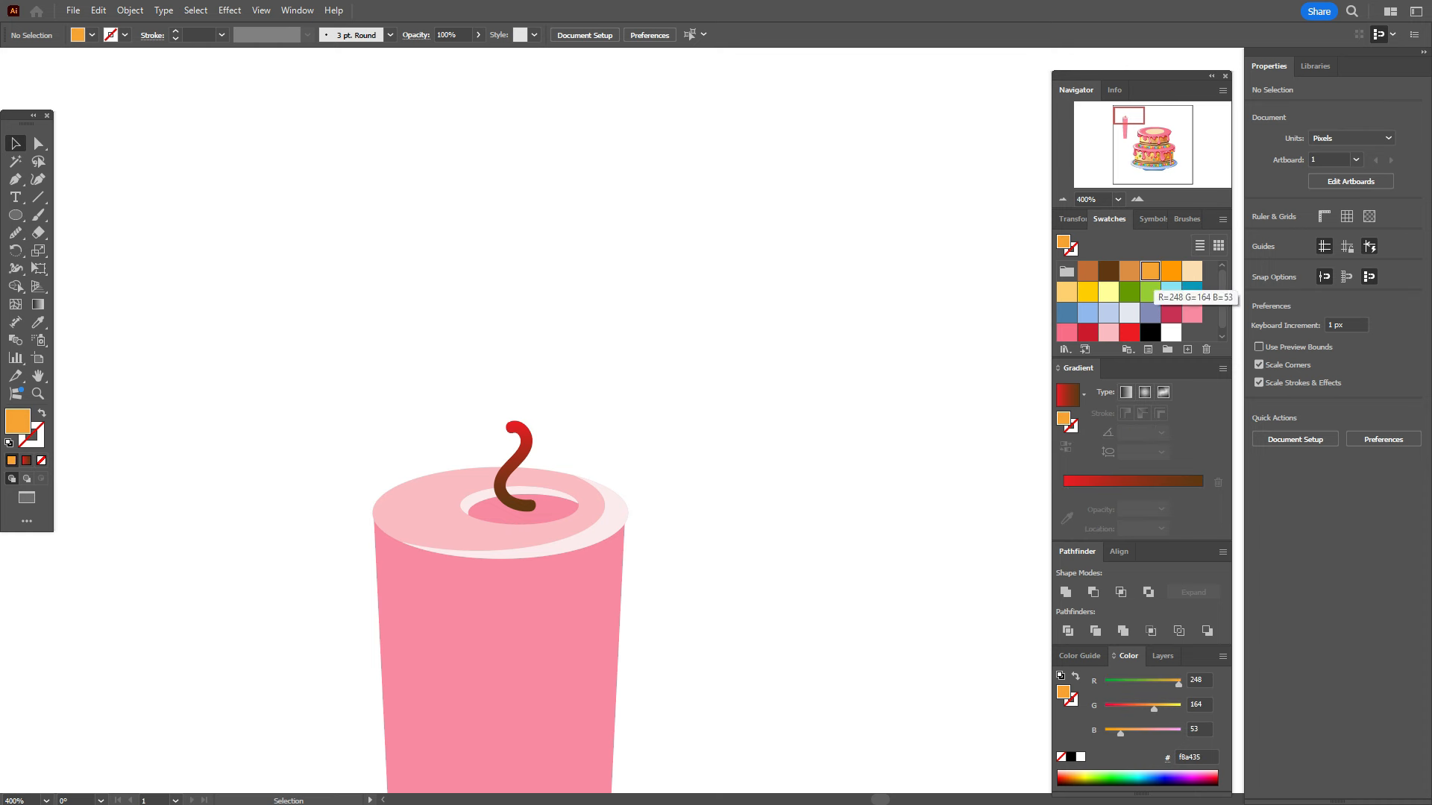
key(p)
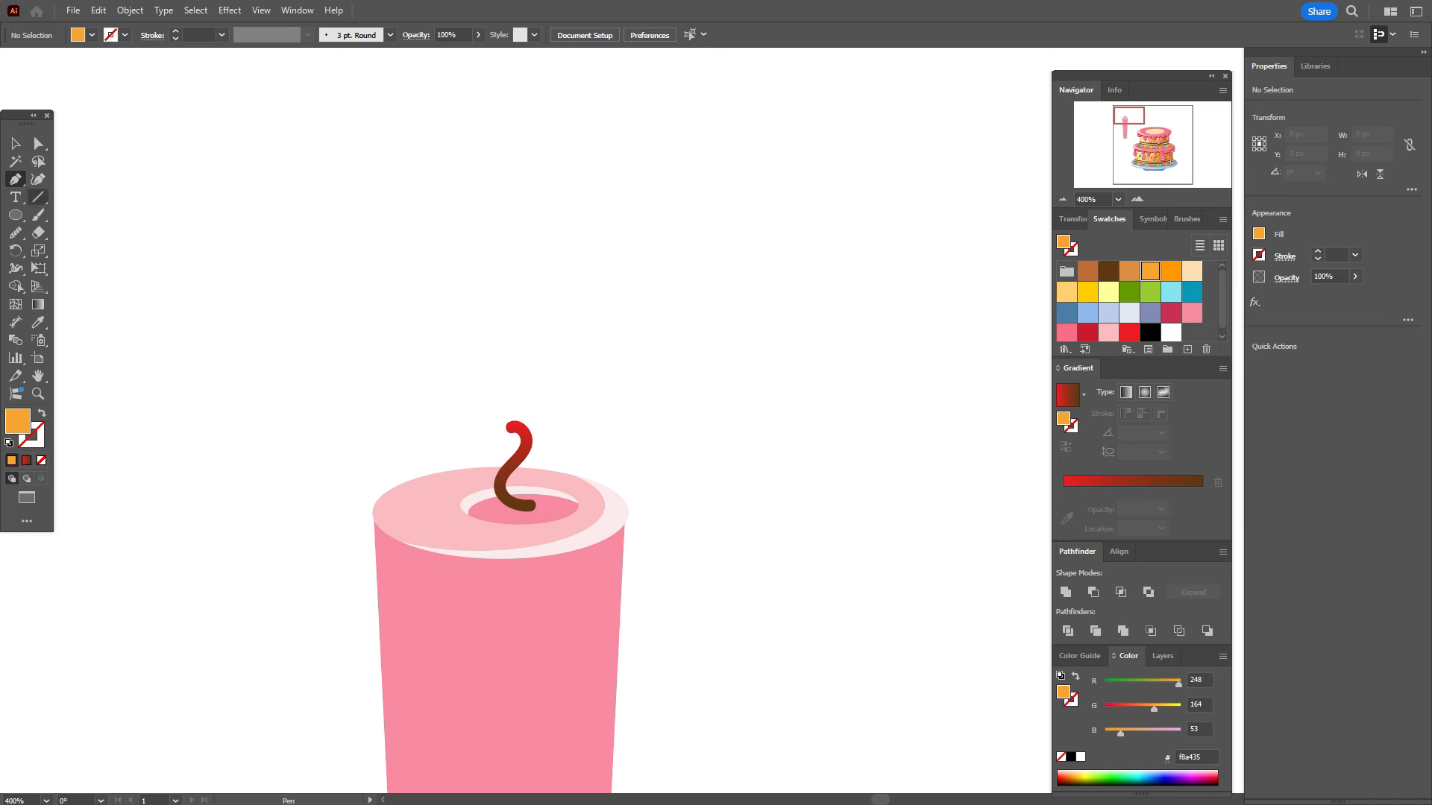
click(510, 429)
drag(442, 387, 521, 315)
click(442, 387)
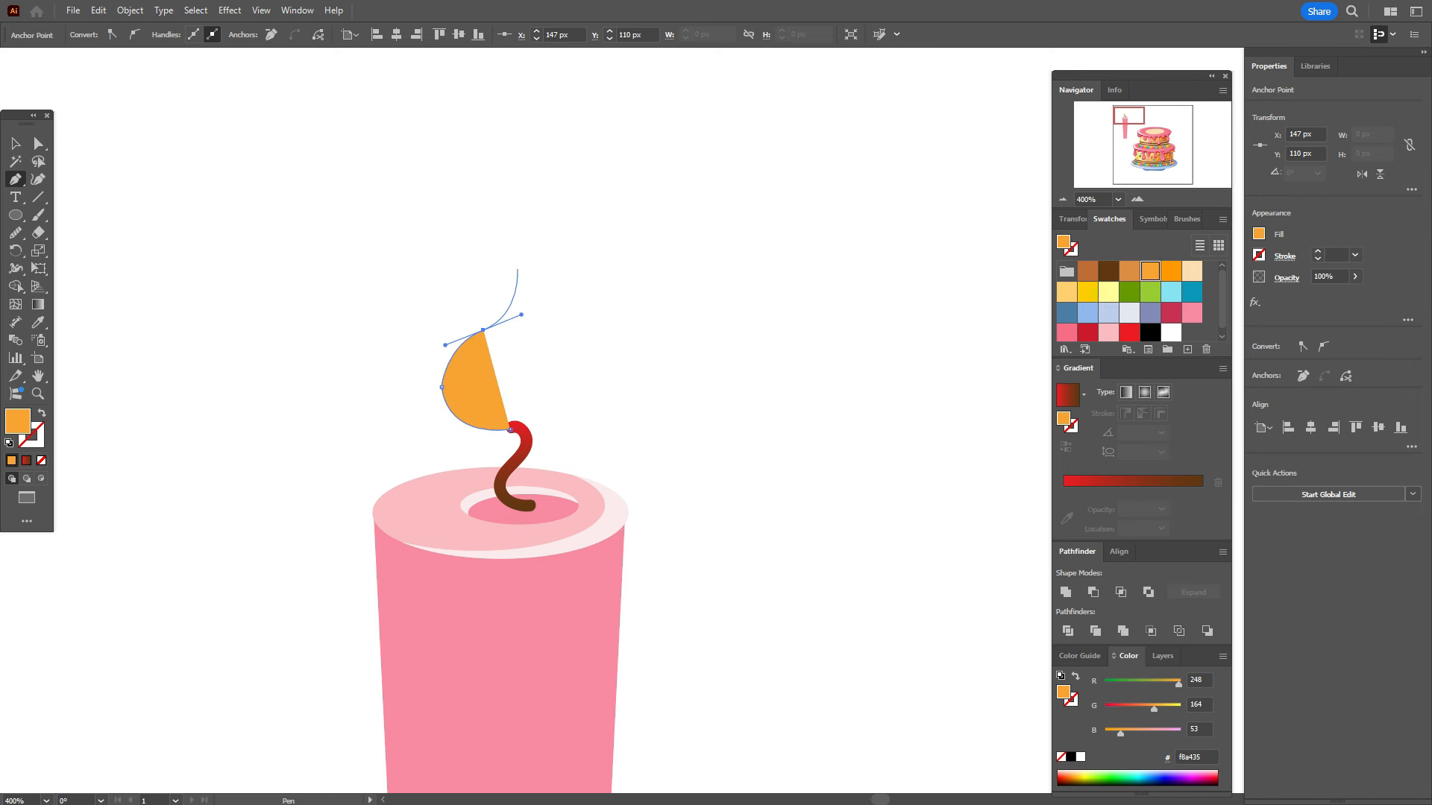
mouse_move(517, 288)
mouse_down()
mouse_move(522, 252)
mouse_move(528, 270)
mouse_up()
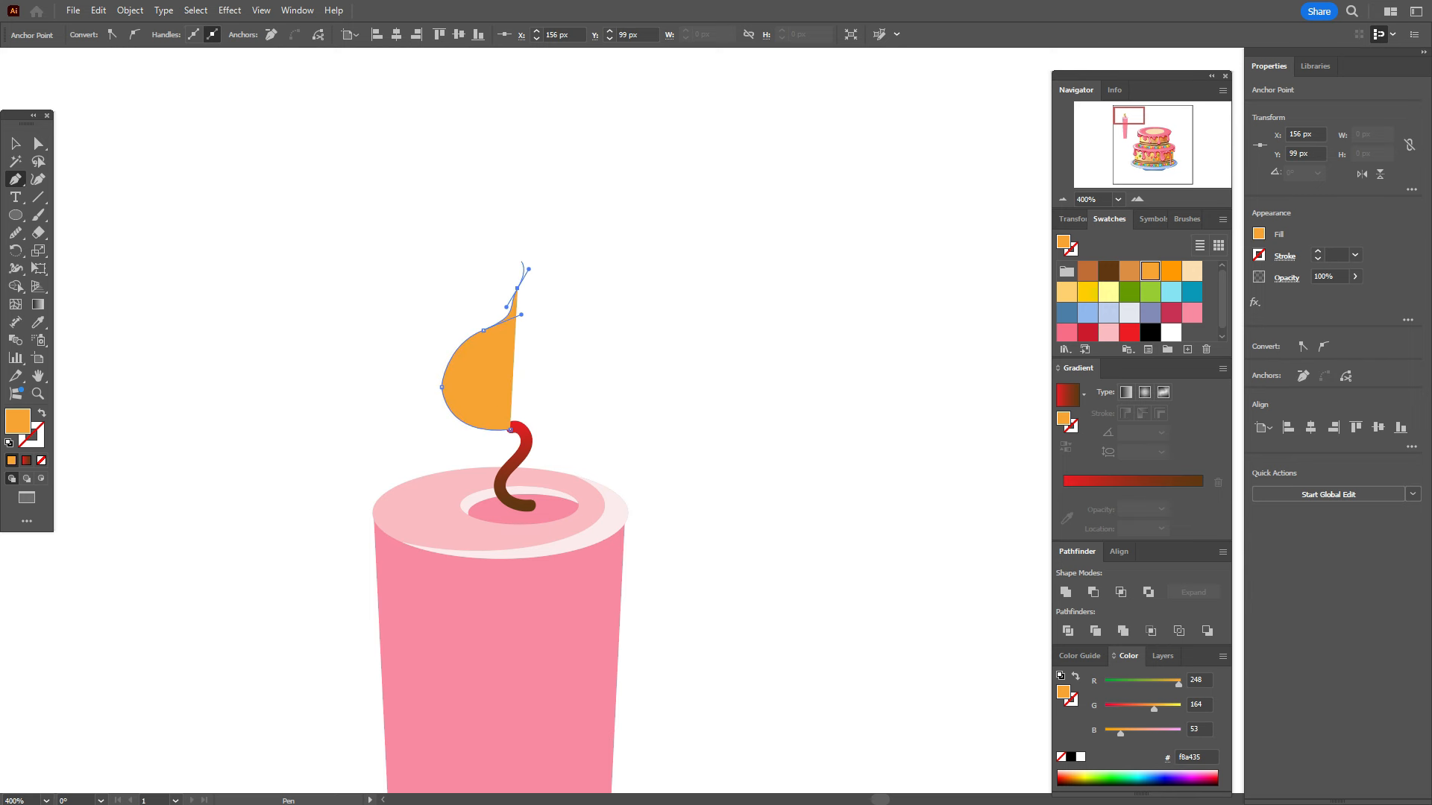
key(ctrl+z)
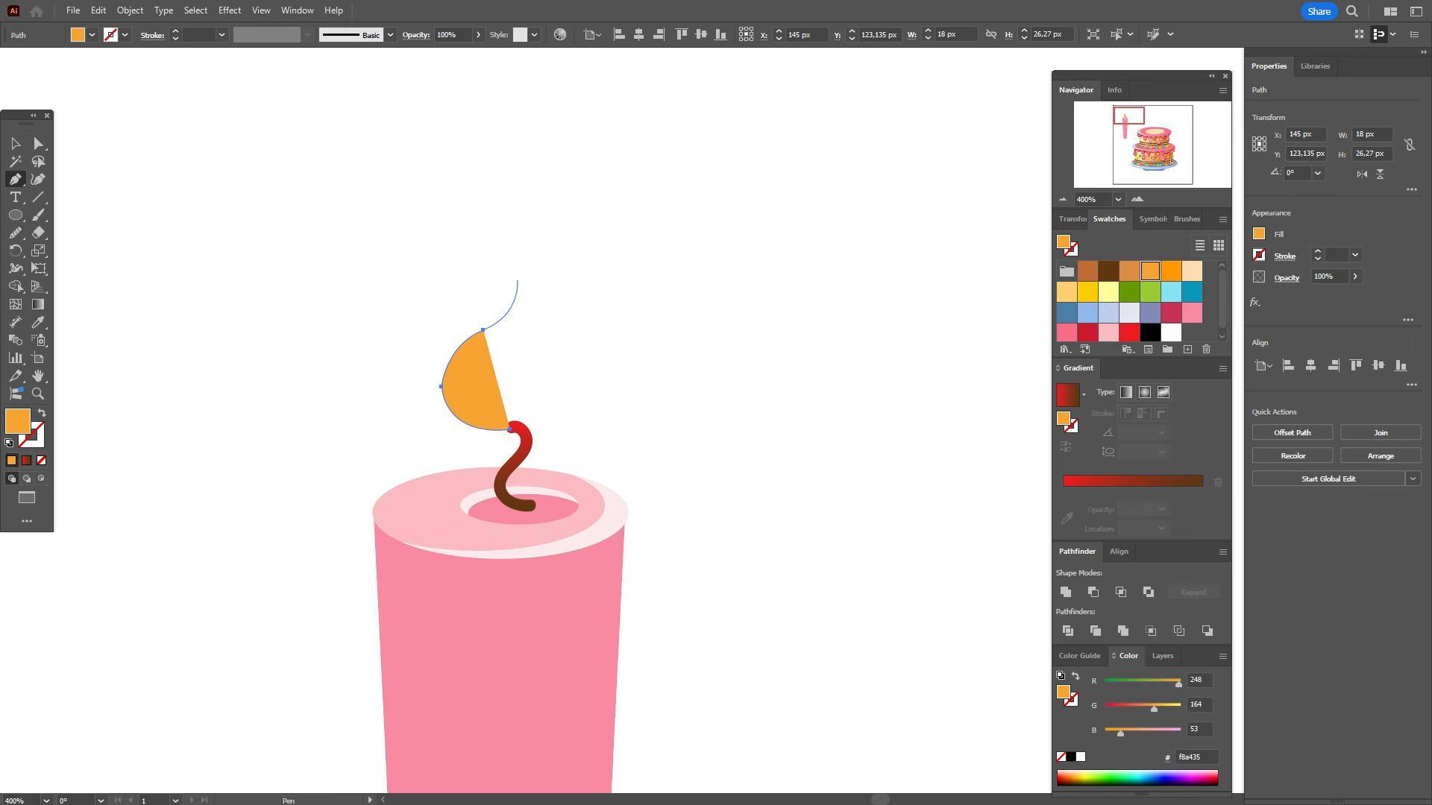
drag(517, 280, 532, 460)
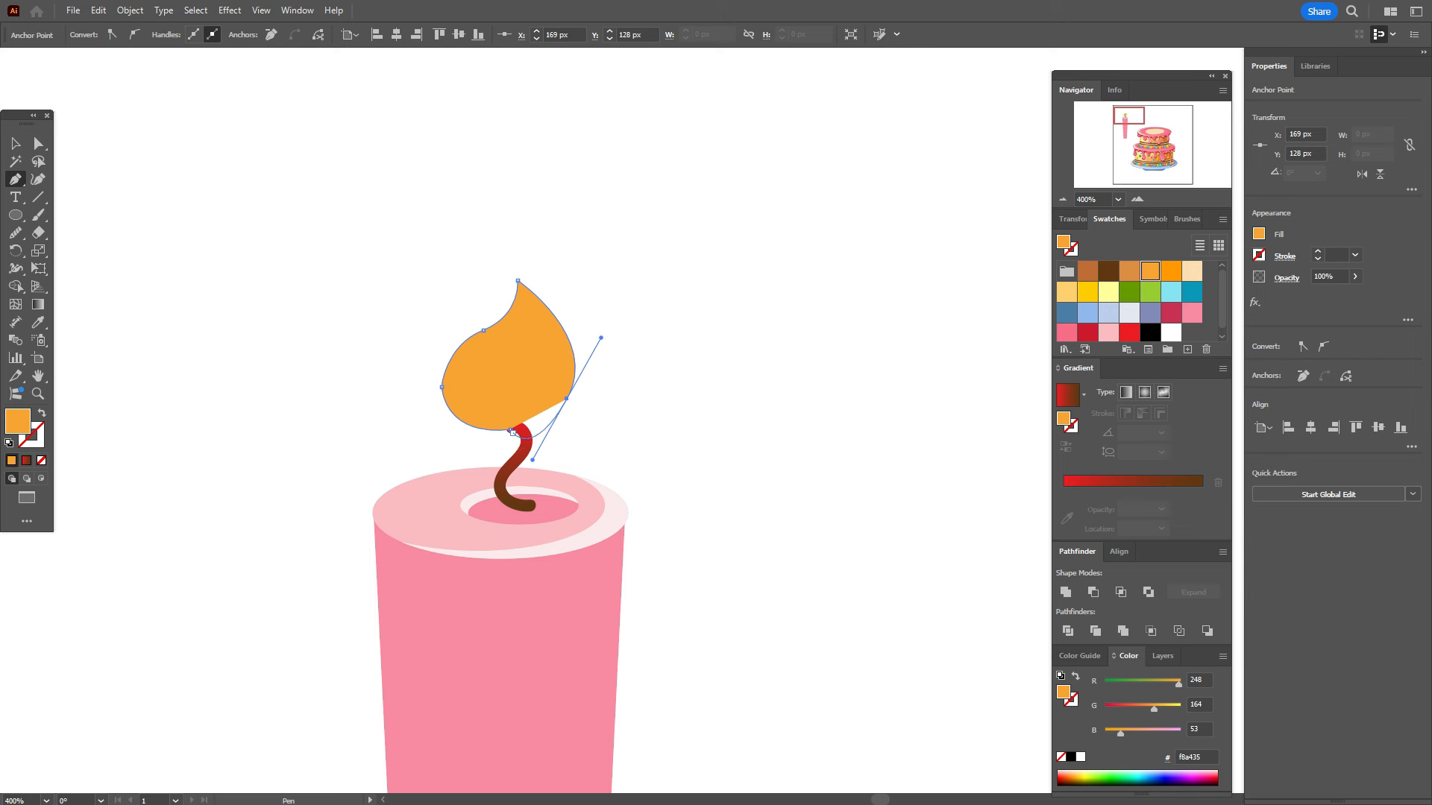
click(510, 430)
drag(511, 431, 548, 436)
Step: Round out the flame's base and move the shape just above the wick, about 35 × 39 px in size
click(15, 143)
click(388, 314)
mouse_move(514, 365)
mouse_down()
mouse_move(524, 354)
mouse_move(454, 382)
mouse_move(574, 392)
mouse_up()
click(16, 233)
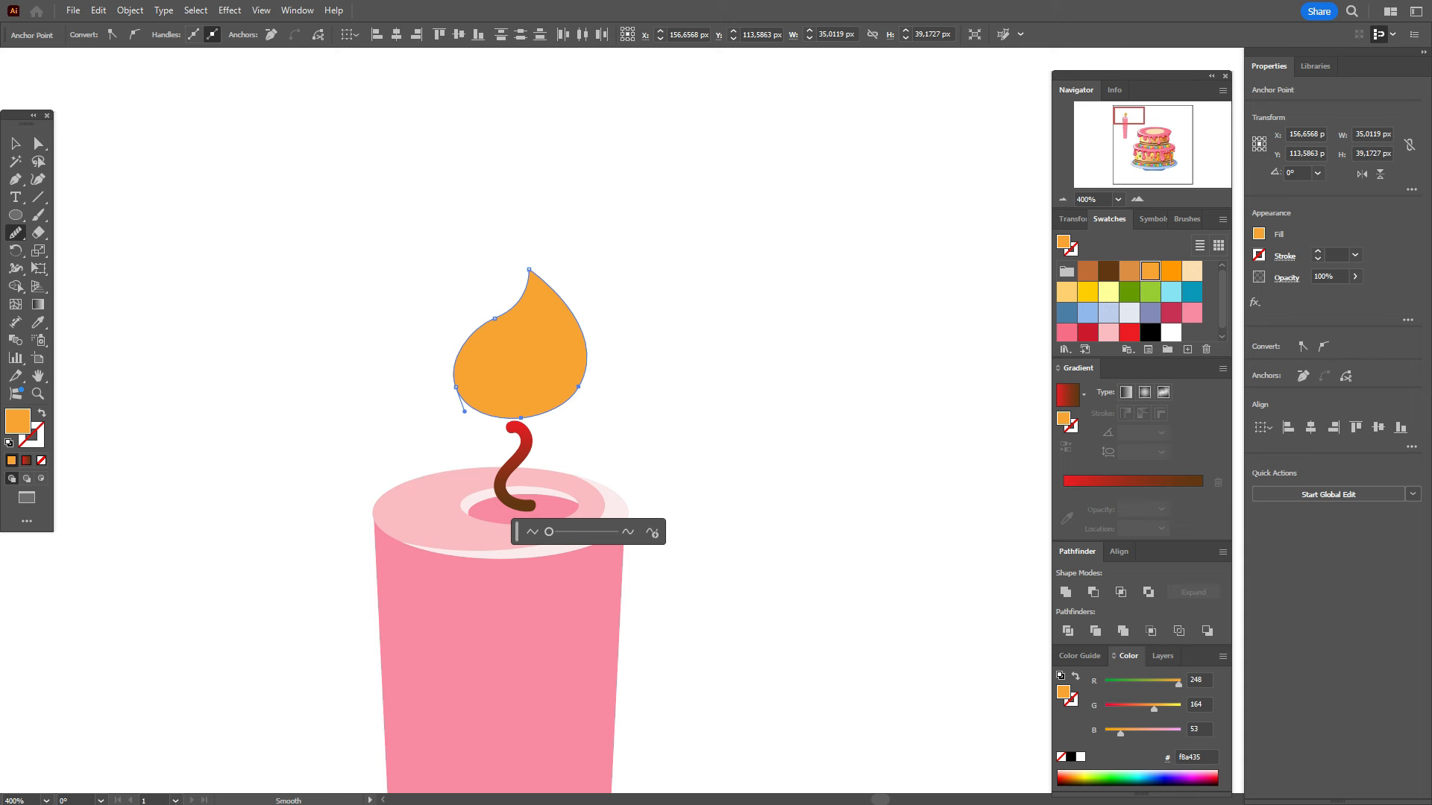
key(v)
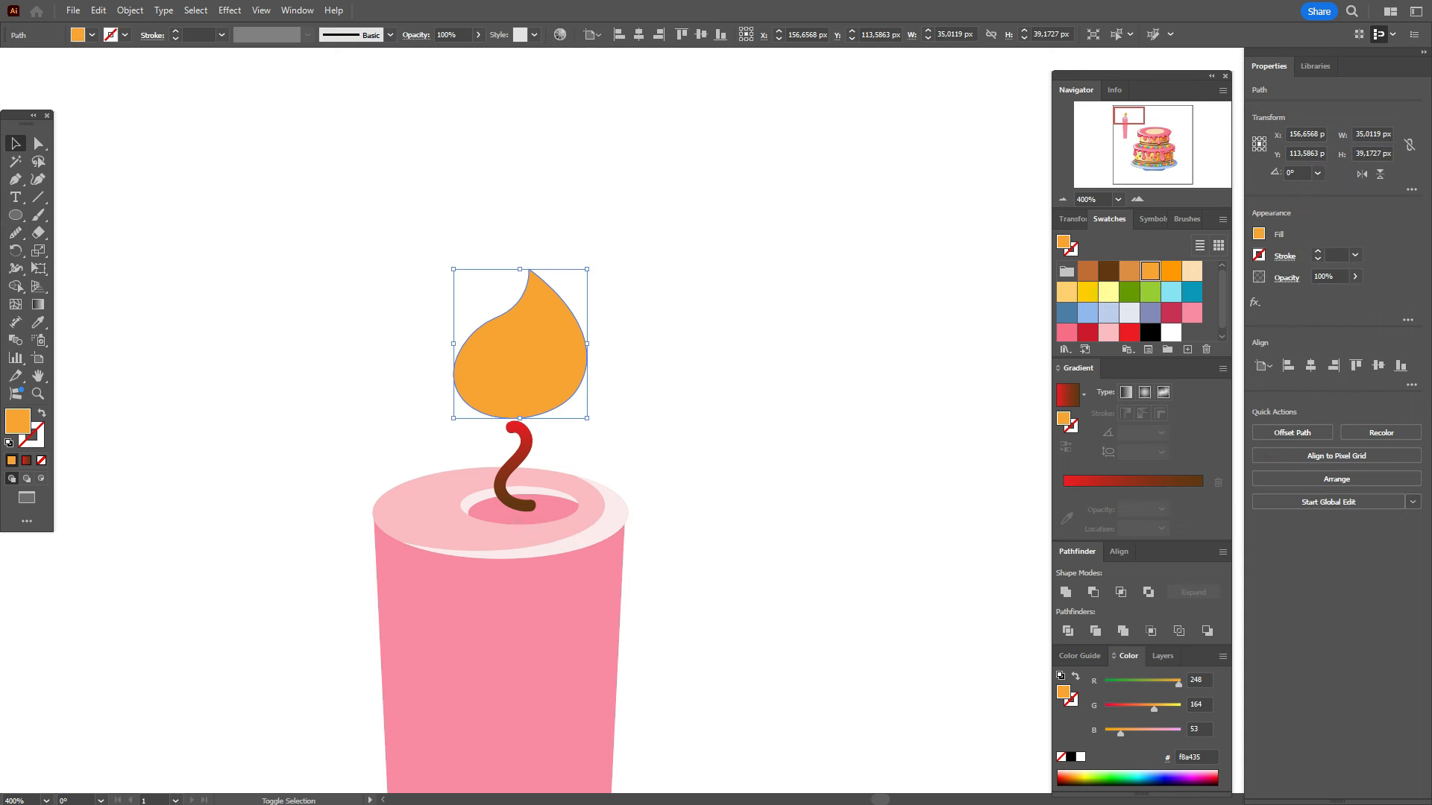
Step: Enlarge the flame to about 40 × 45 px and lower it over the wick's tip, stacked behind the wick
drag(587, 344, 605, 344)
right_click(522, 440)
mouse_move(671, 368)
click(807, 367)
click(514, 373)
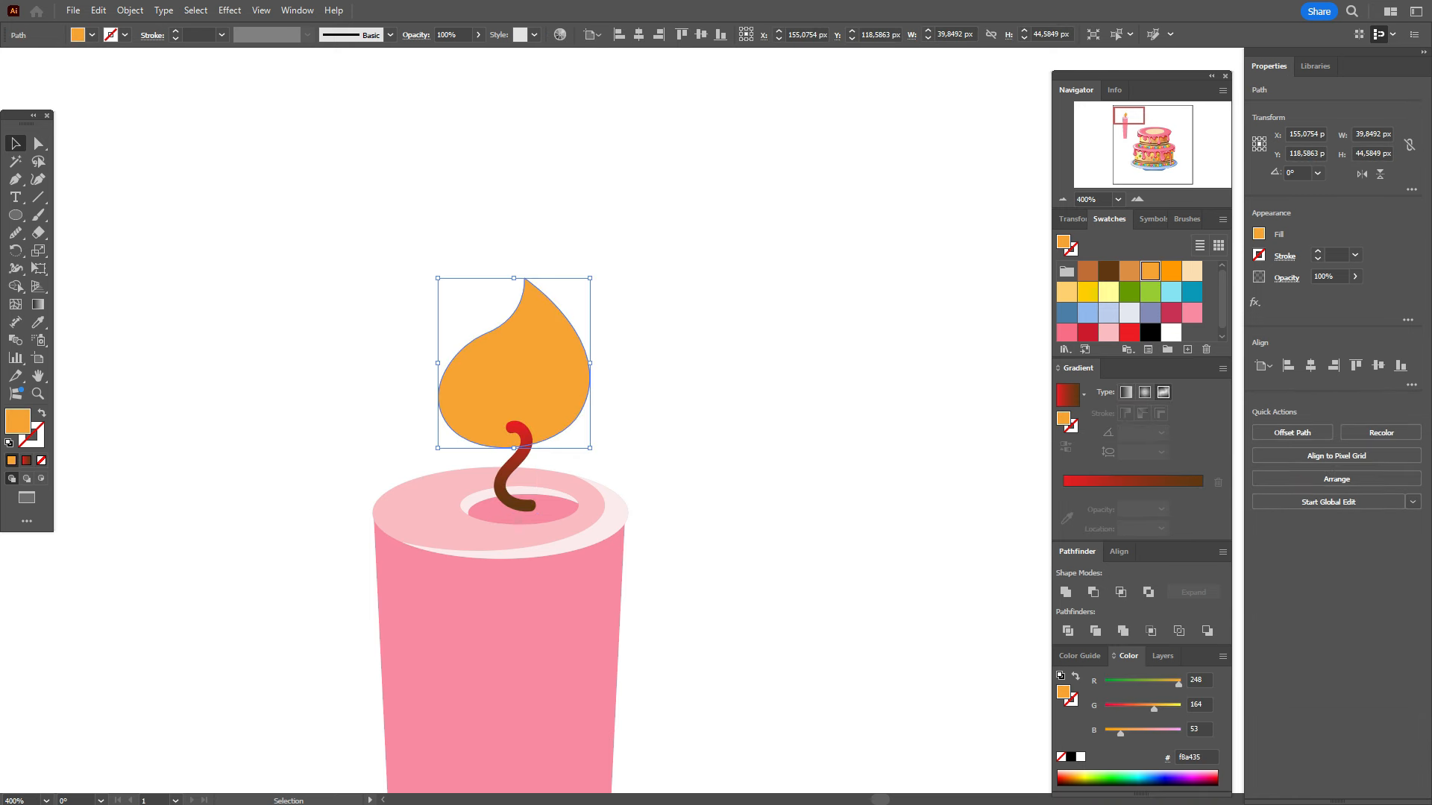
Step: Fill the flame with a radial gradient from light yellow through orange (ff9900) at about 54% to red (ed1c24)
click(1145, 392)
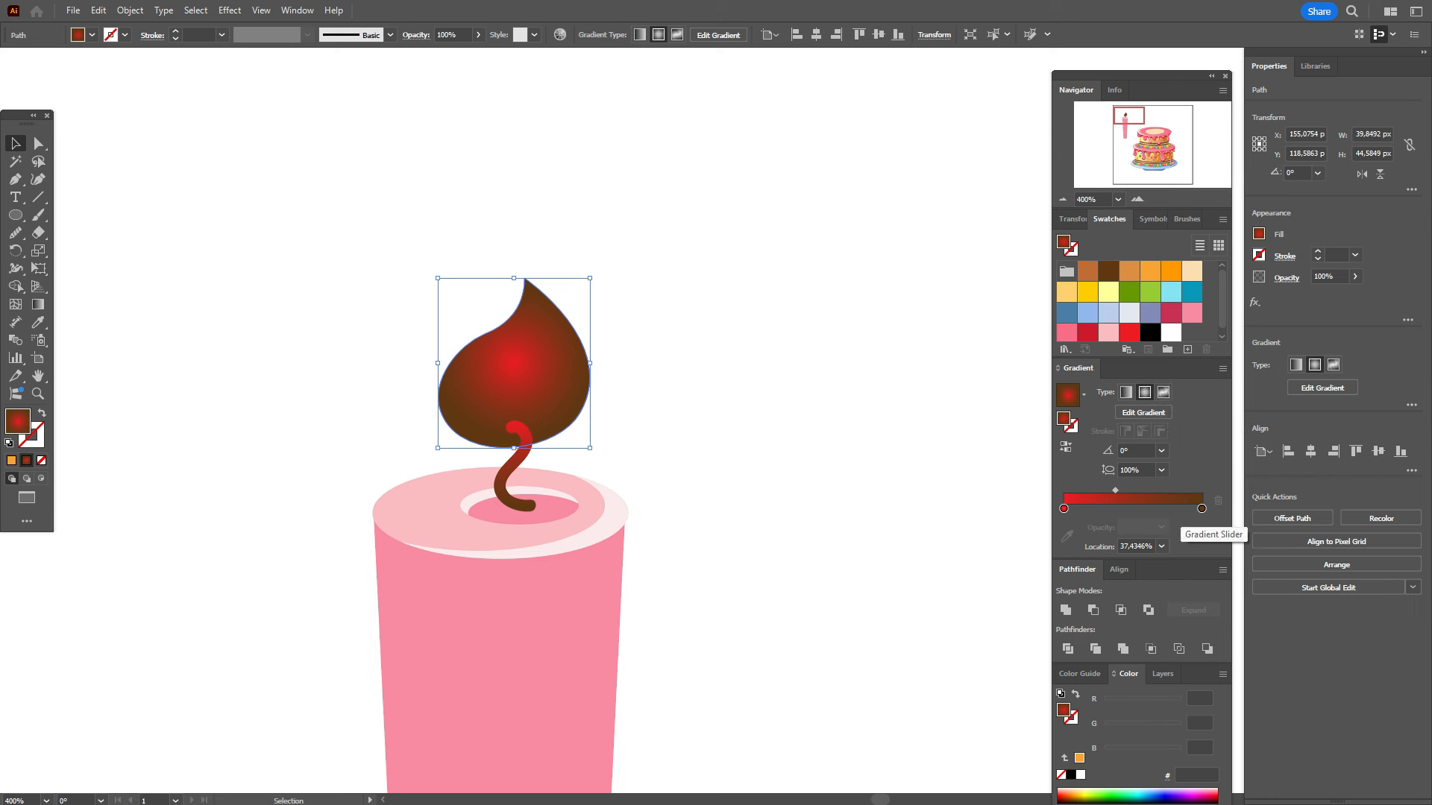
drag(1128, 332, 1201, 509)
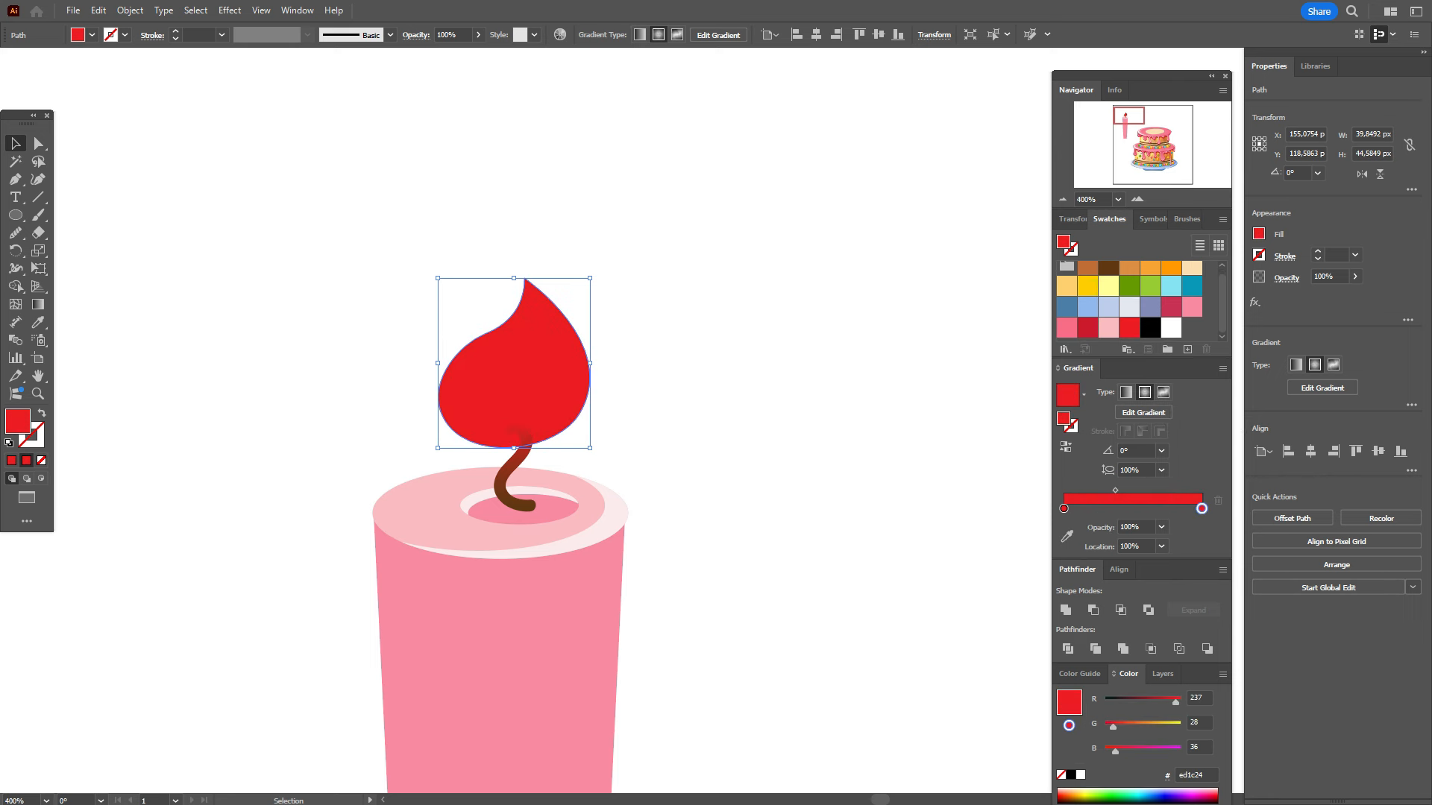
drag(1108, 286, 1063, 508)
drag(1170, 267, 1138, 509)
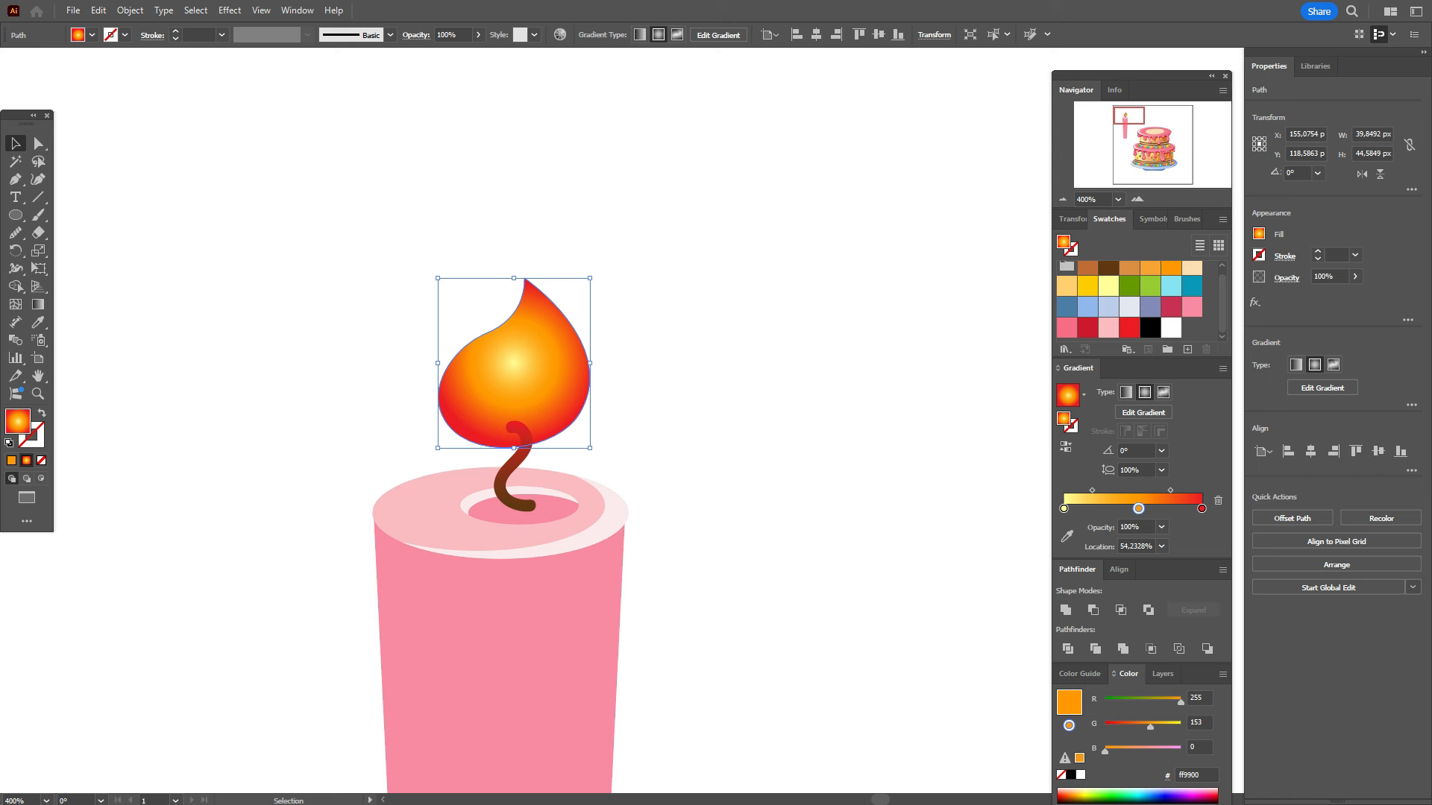
Step: Stretch the flame's radial gradient to about 122% aspect ratio, widen its yellow and orange areas, and raise its centre slightly
key(g)
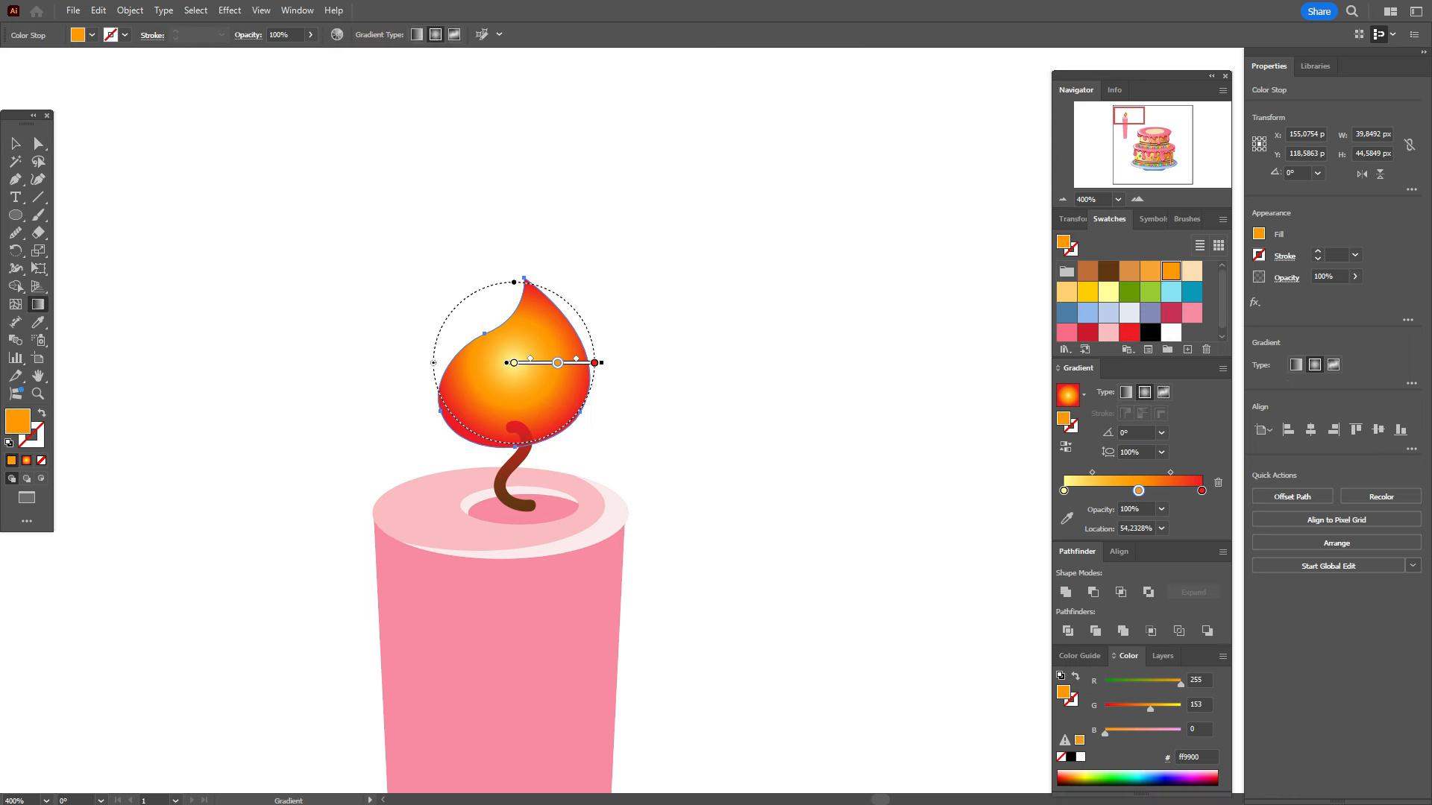
mouse_move(514, 282)
mouse_down()
mouse_move(513, 240)
mouse_move(514, 264)
mouse_up()
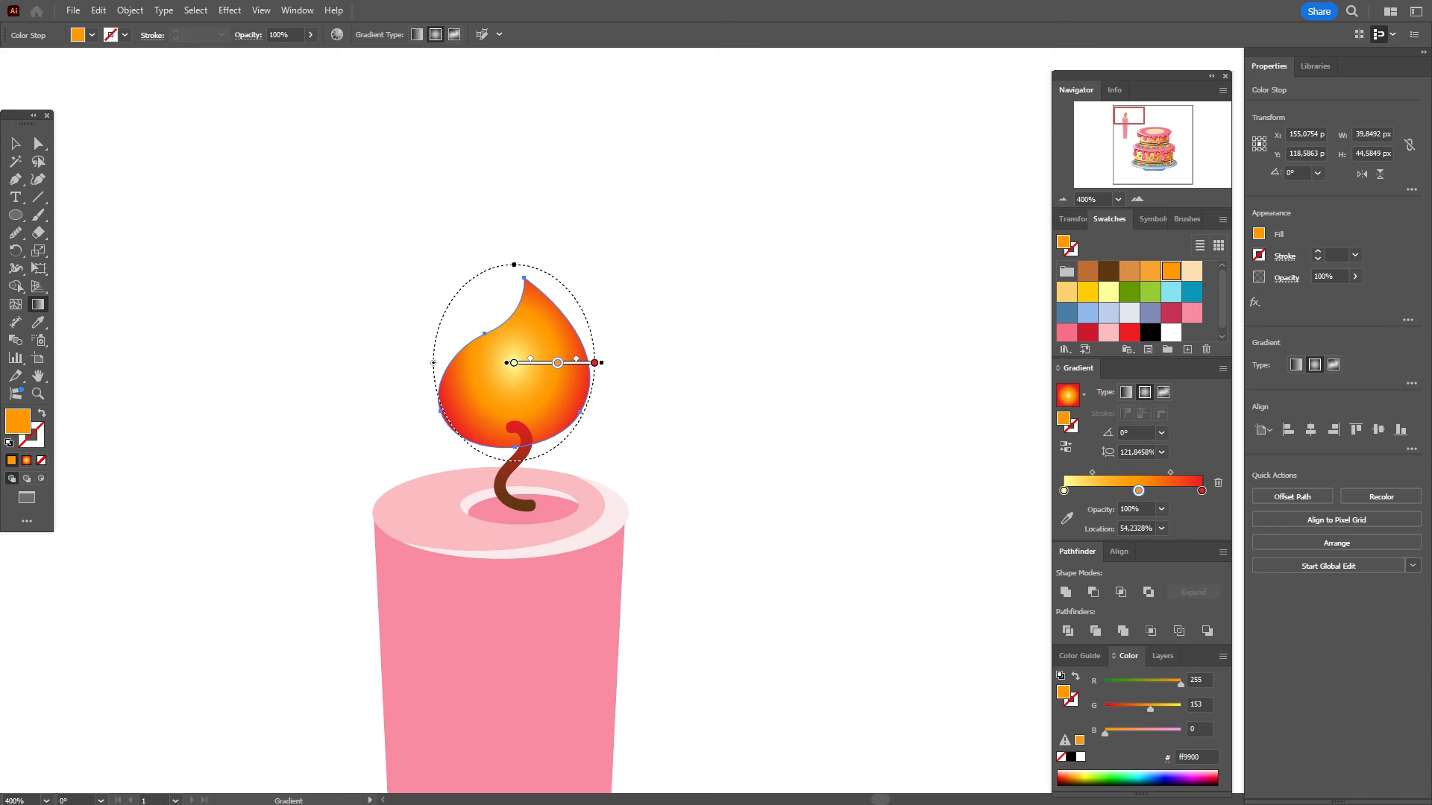
mouse_move(1170, 471)
mouse_down()
mouse_move(1188, 472)
mouse_move(1157, 491)
mouse_move(1187, 472)
mouse_up()
drag(1098, 472, 1120, 472)
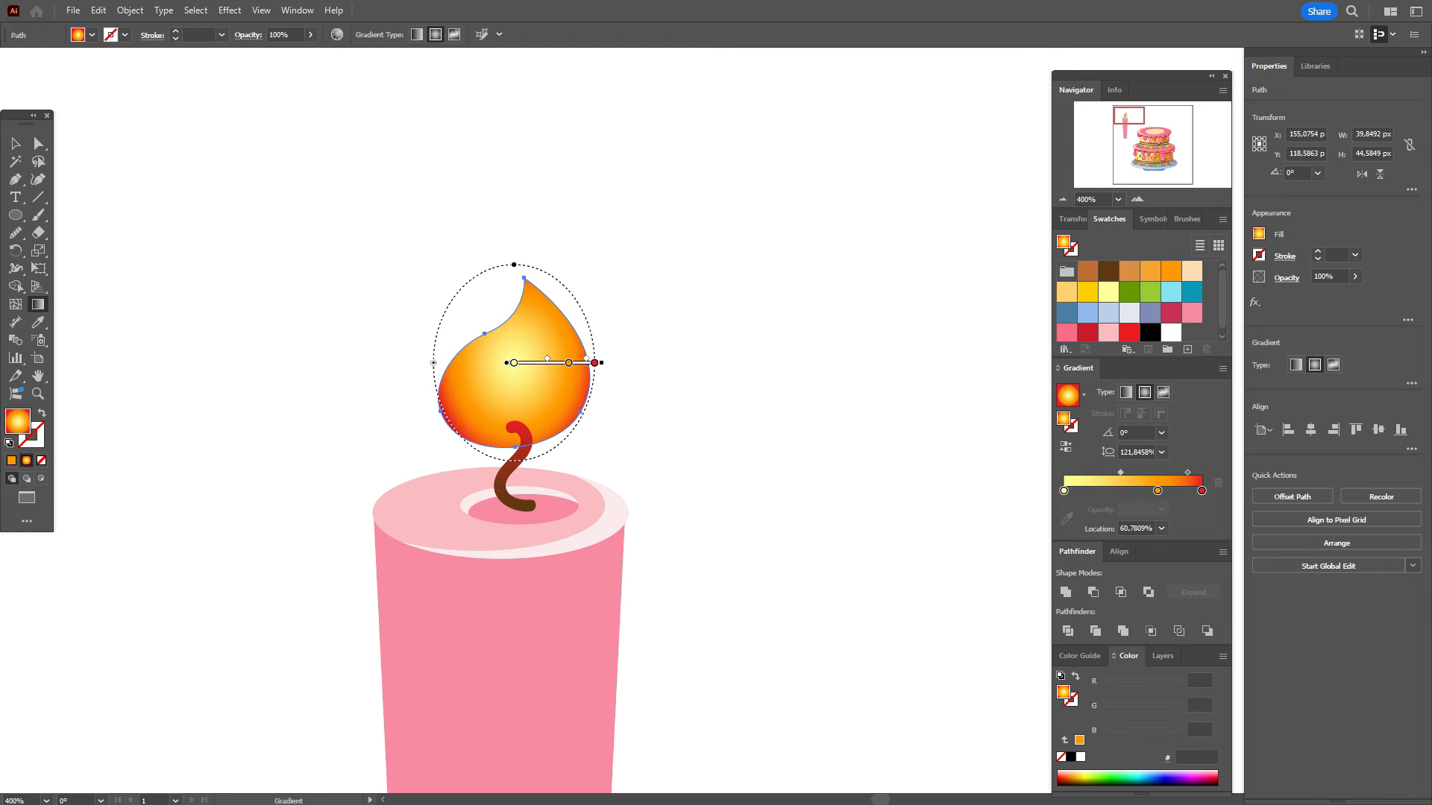
drag(513, 363, 513, 355)
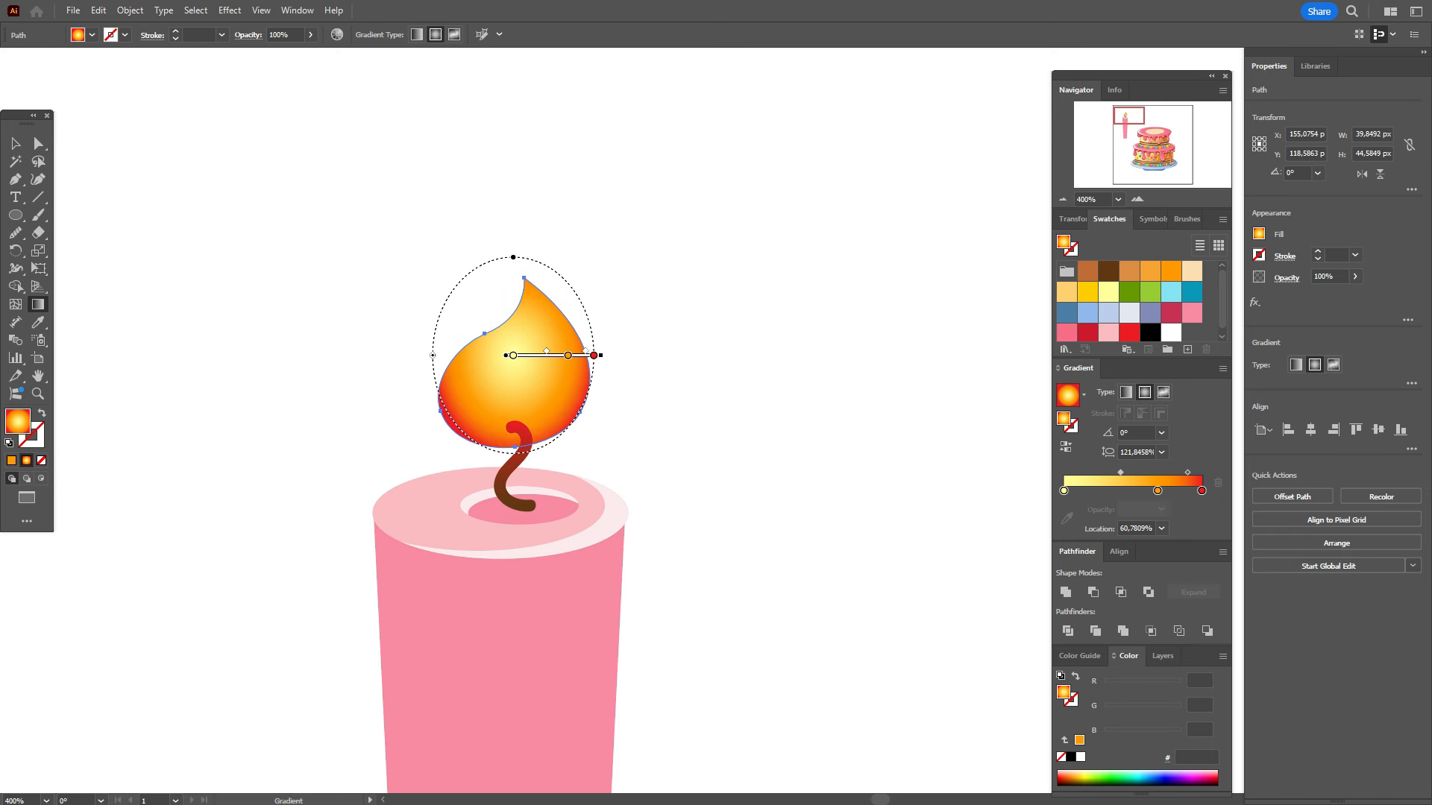
click(15, 144)
key(ctrl+shift+a)
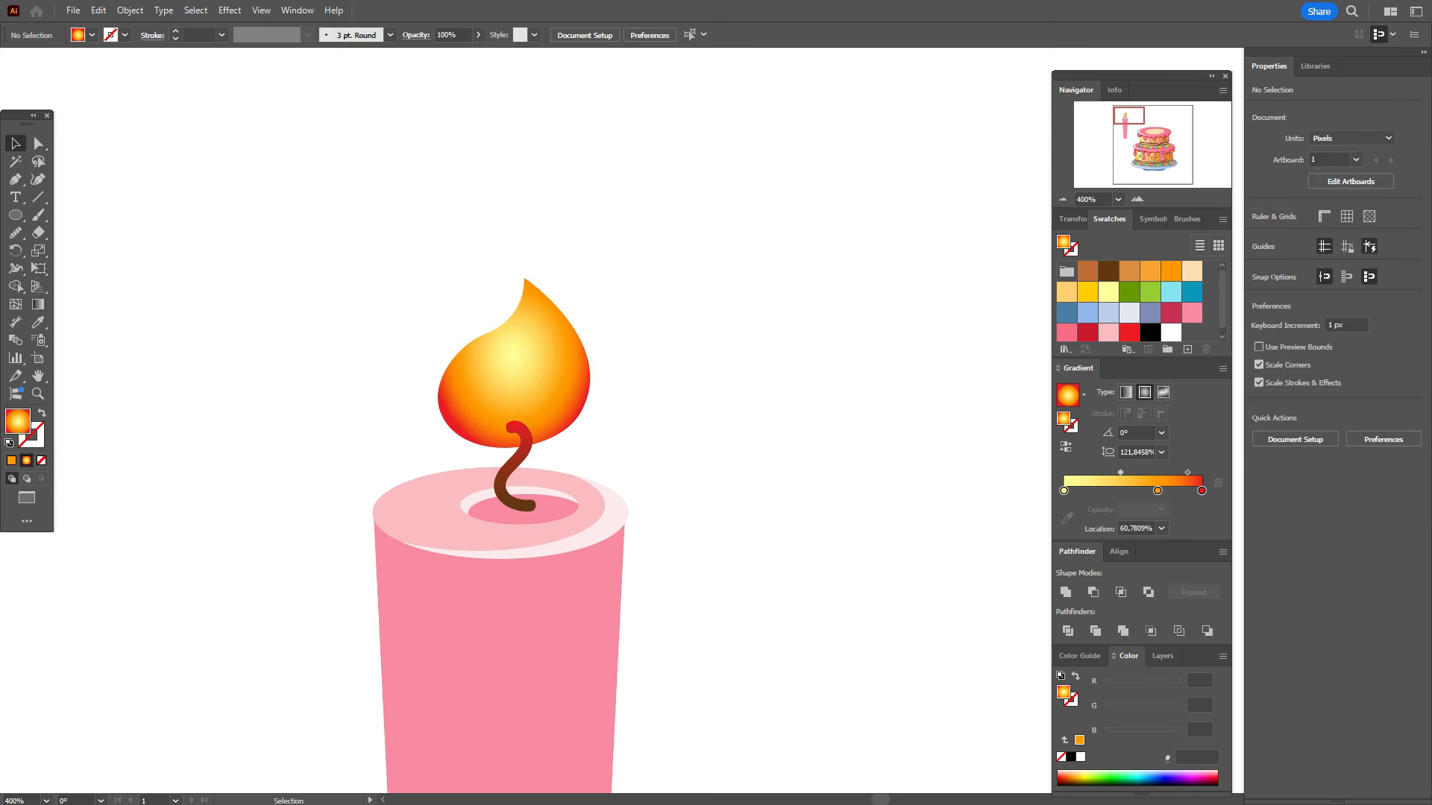
Step: Scale the flame up to about 53 × 59 px and paste a copy in front, reduced to about 44 × 49 px
click(514, 358)
drag(514, 278, 514, 224)
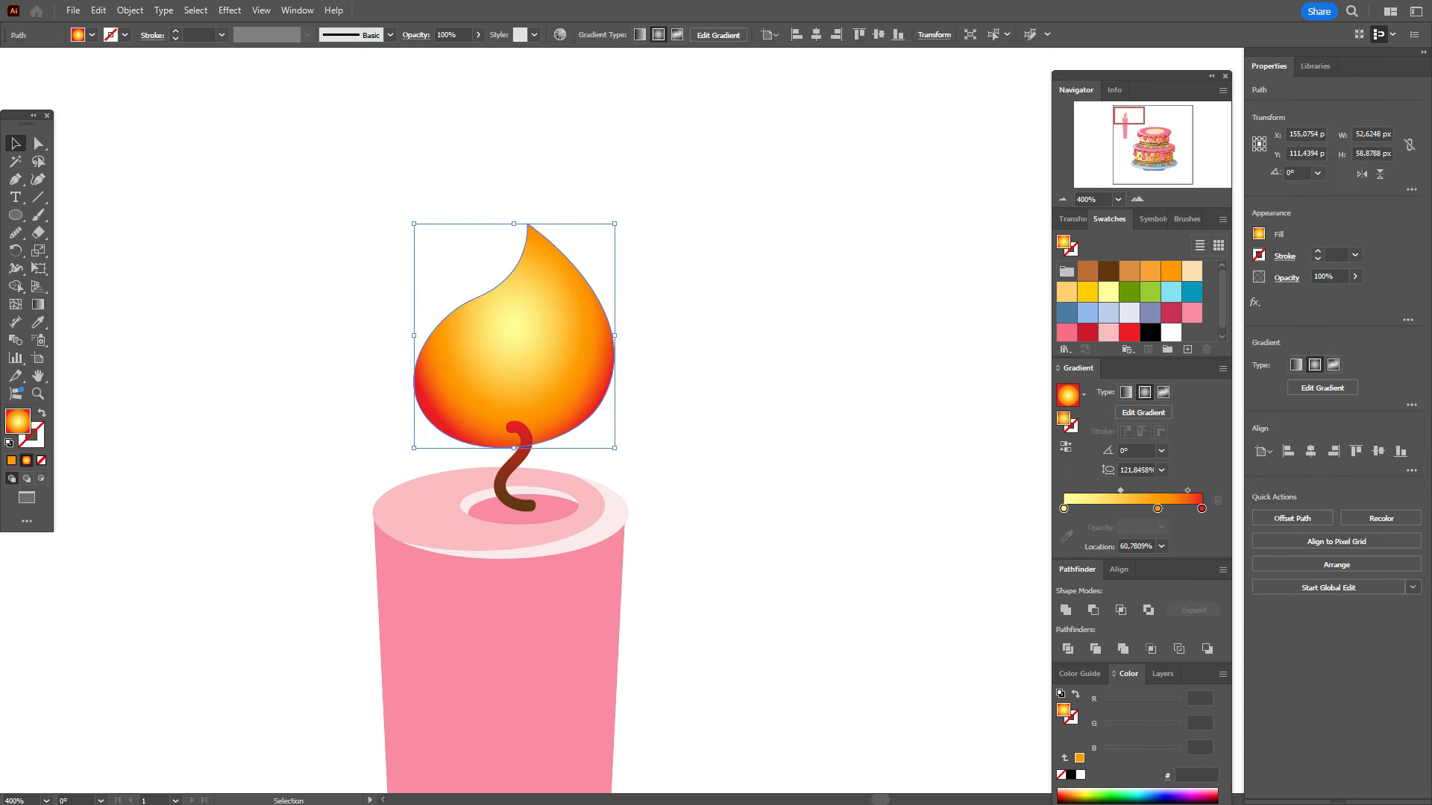
key(a)
key(ctrl+c)
key(ctrl+f)
drag(514, 224, 514, 262)
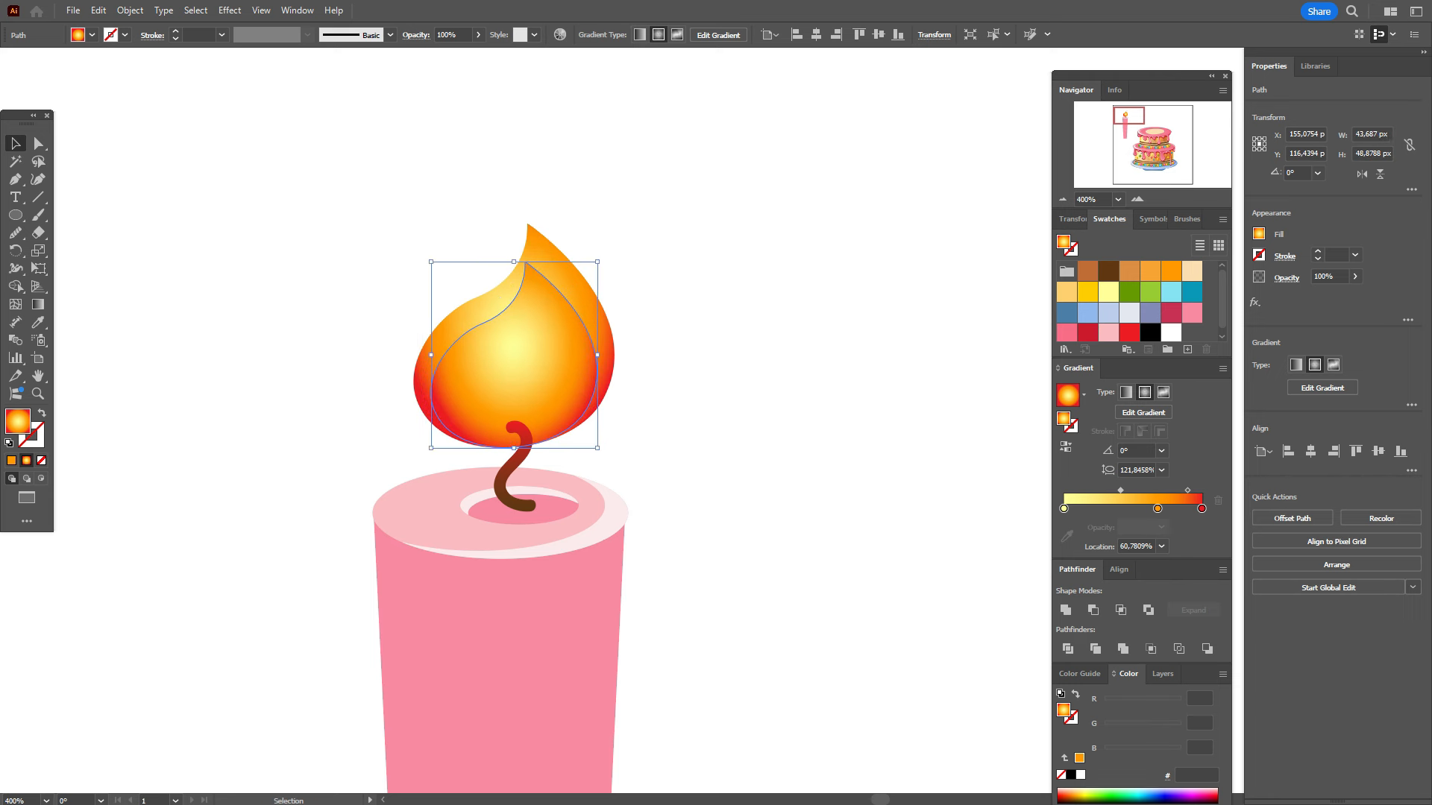
Step: Change the inner flame's fill to a linear gradient from light yellow to black (000000), removing the orange stop
click(1126, 392)
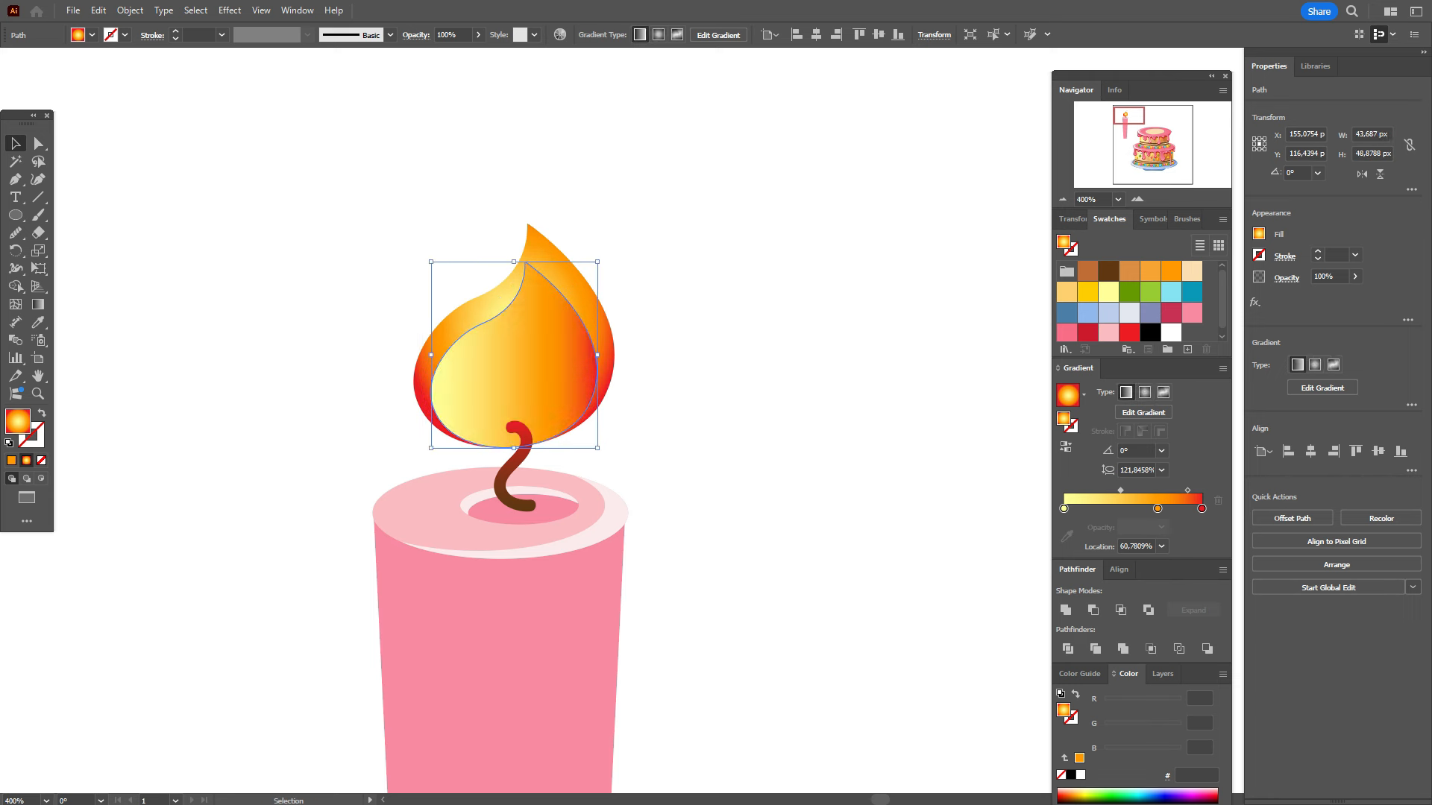
drag(1157, 510, 1155, 552)
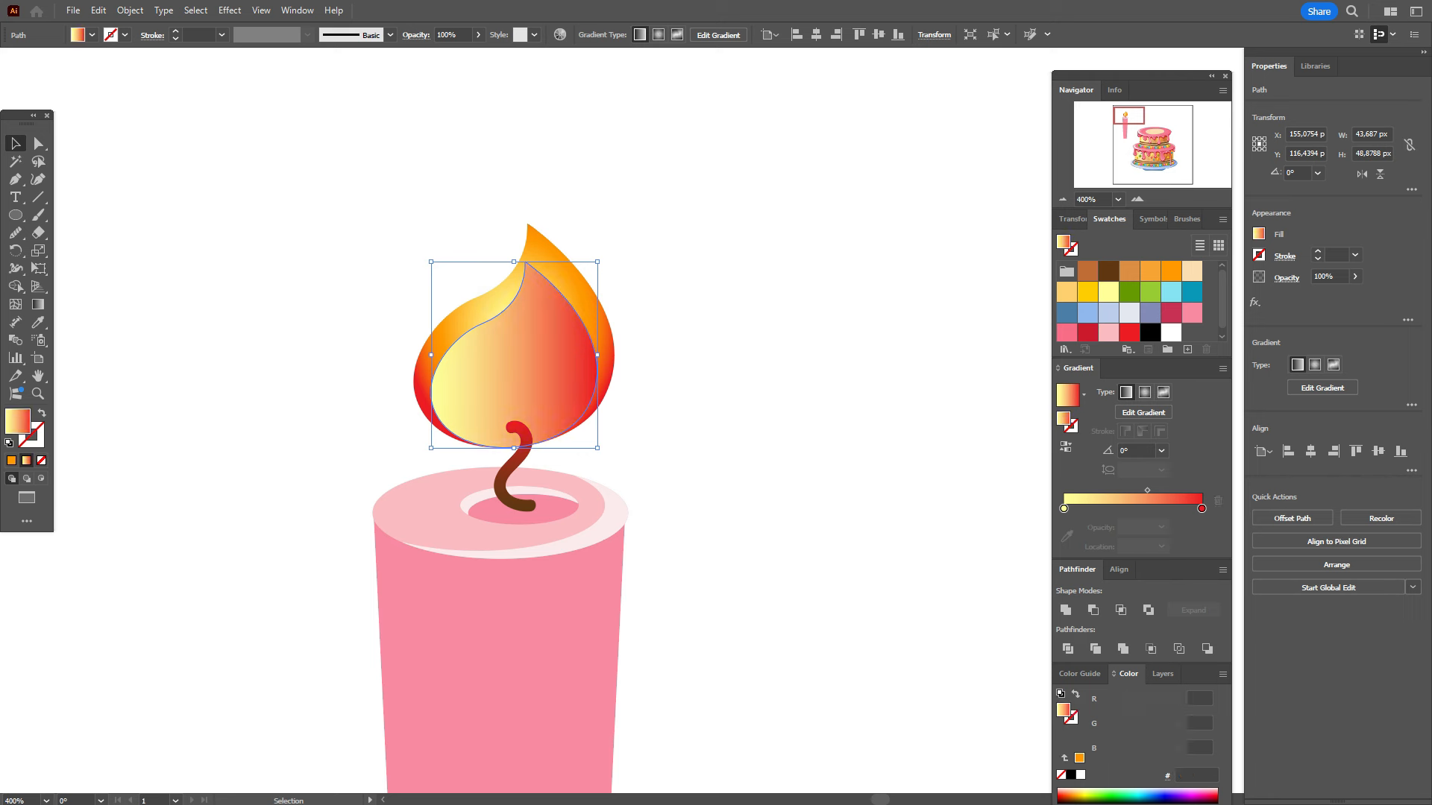
drag(1170, 333, 1201, 508)
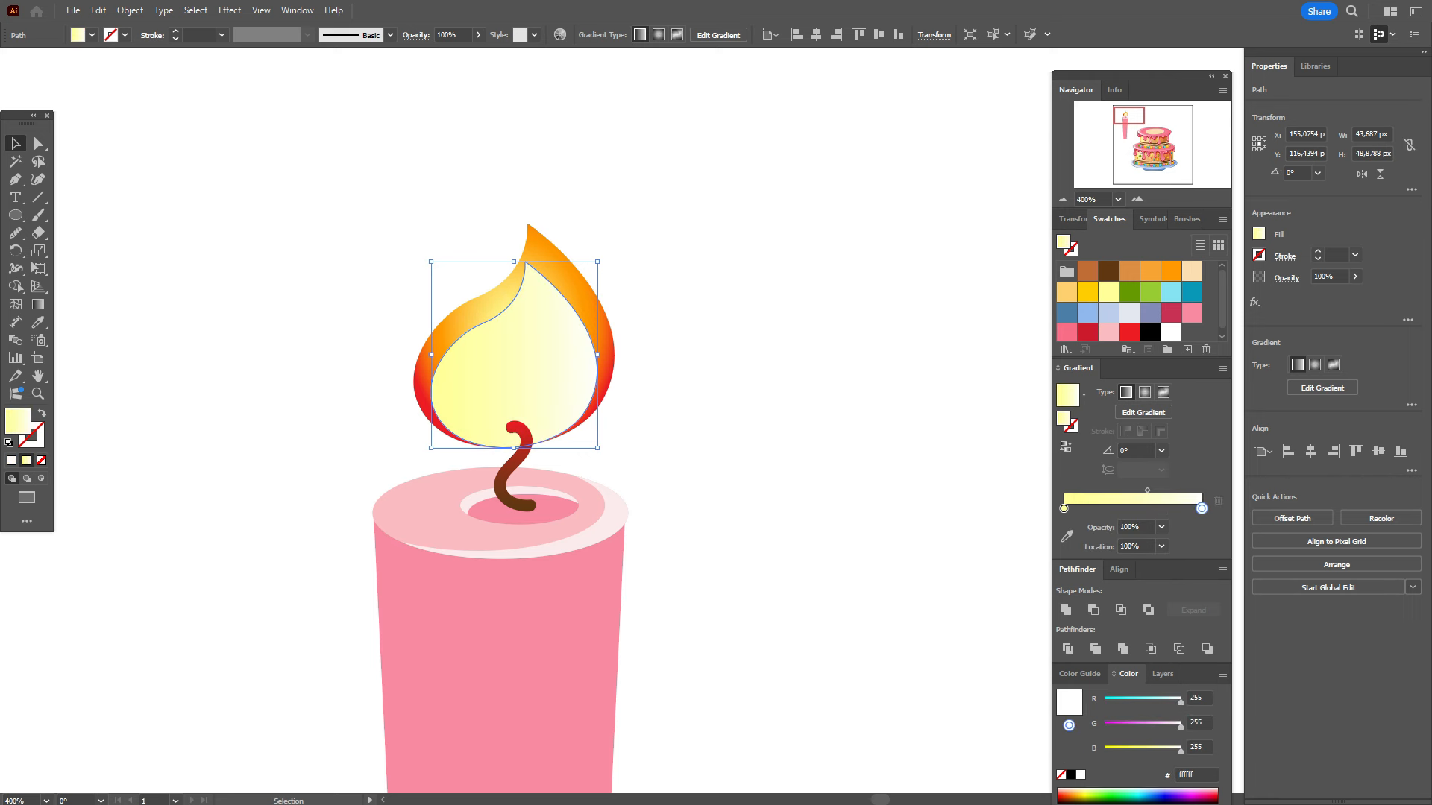
click(1150, 332)
drag(1149, 331, 1161, 331)
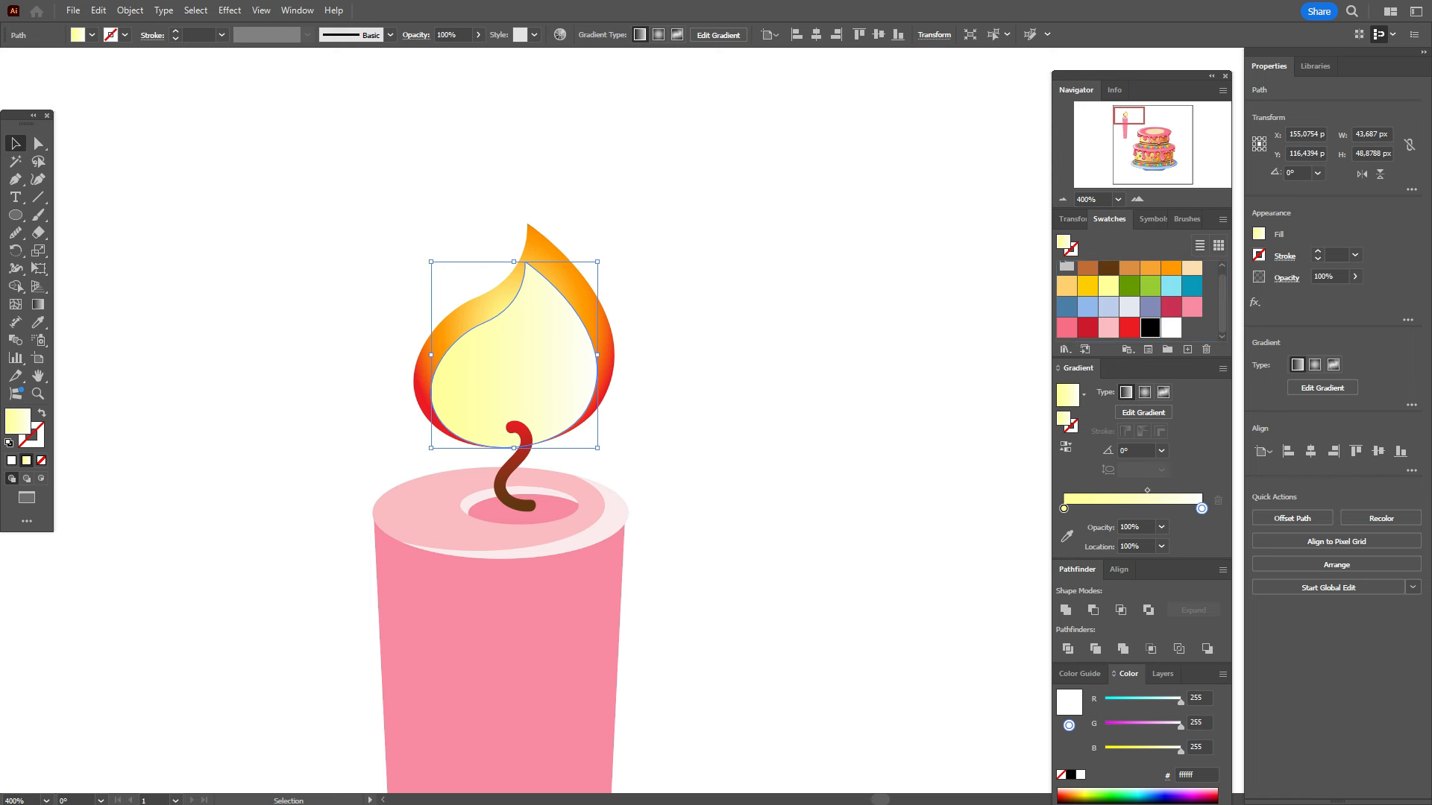
drag(1161, 330, 1201, 509)
Step: Set the inner flame's blending mode to Screen
click(1286, 278)
click(1168, 304)
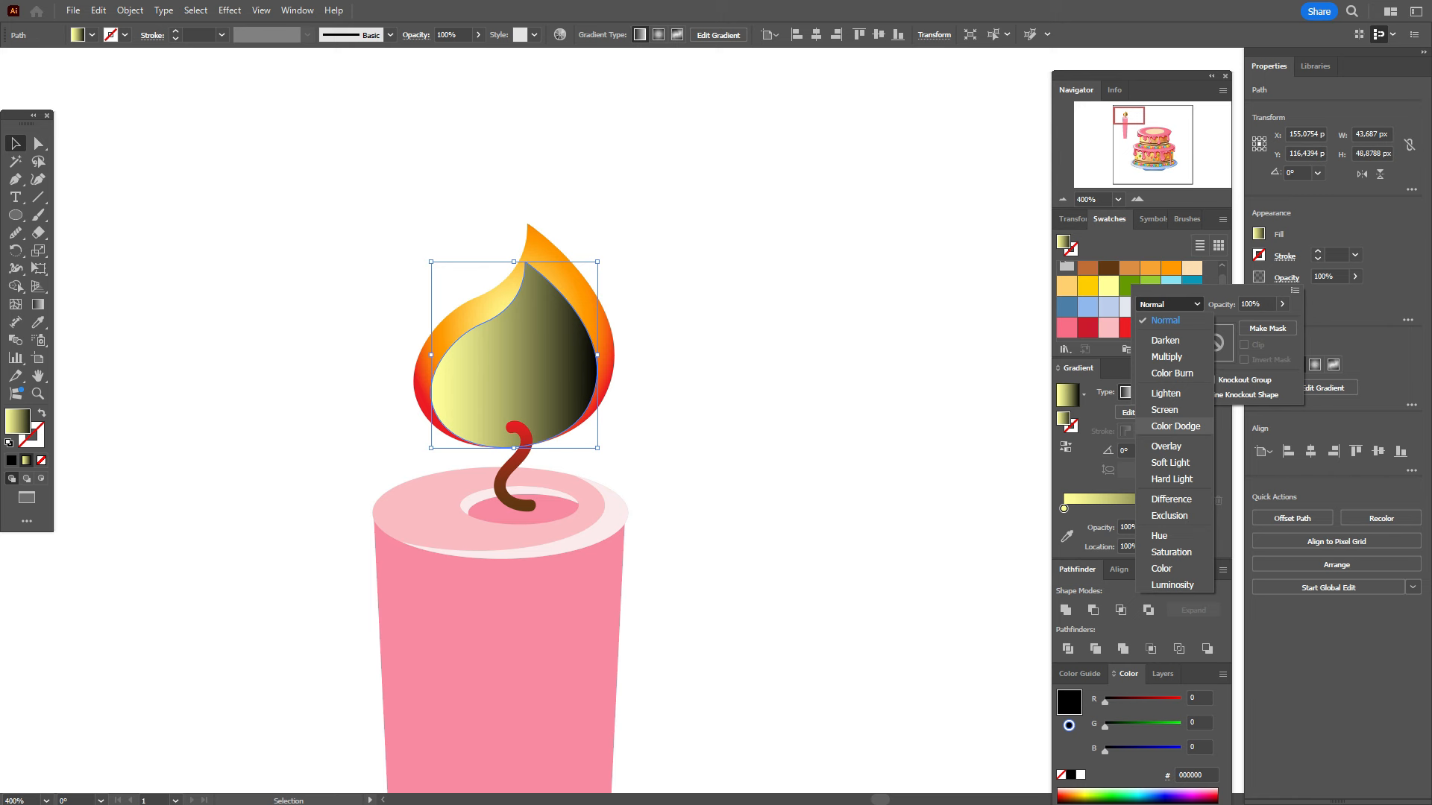
click(1164, 410)
key(Escape)
key(ctrl+shift+a)
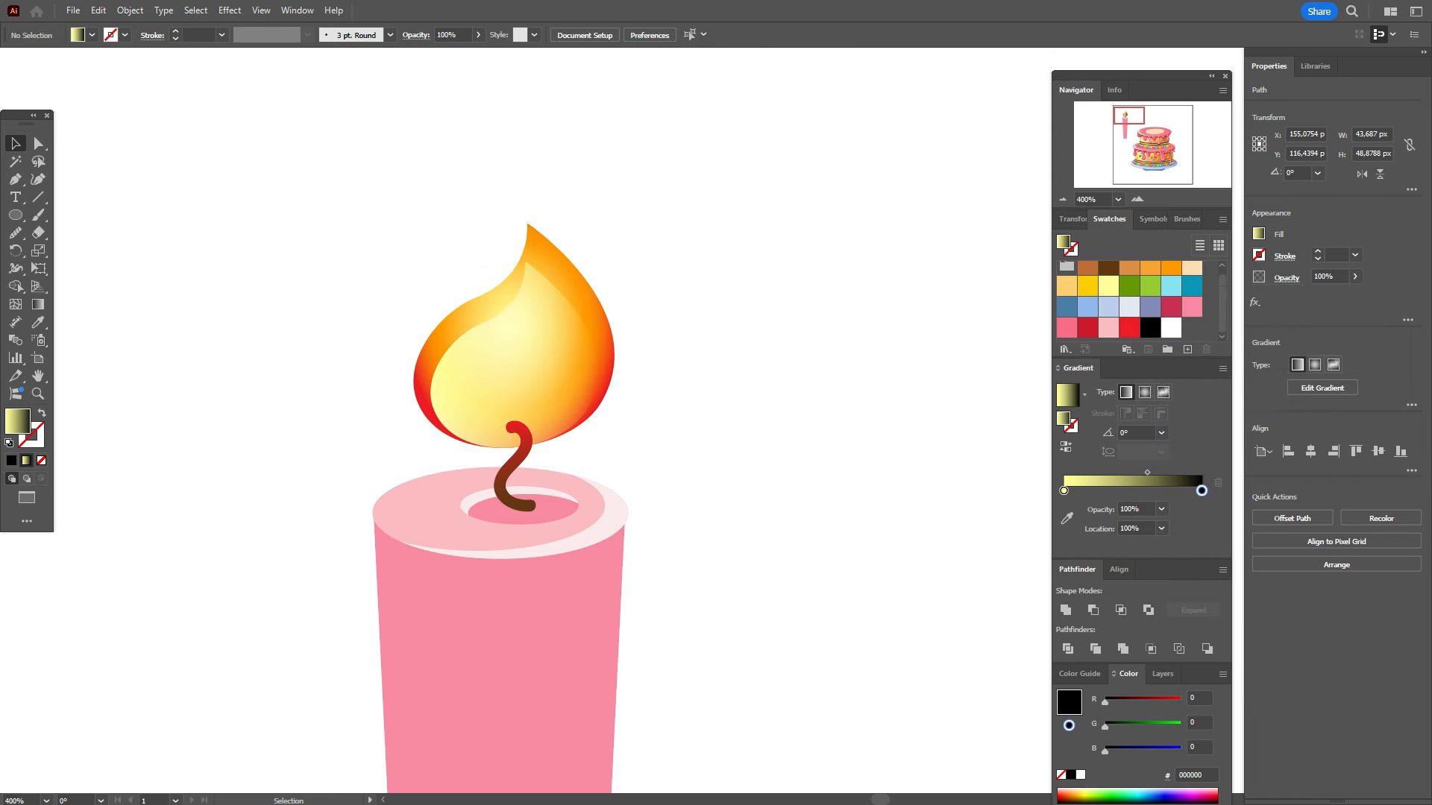
Step: Reorient the inner flame's linear gradient to run from top to bottom, at about -92°
drag(515, 355, 519, 355)
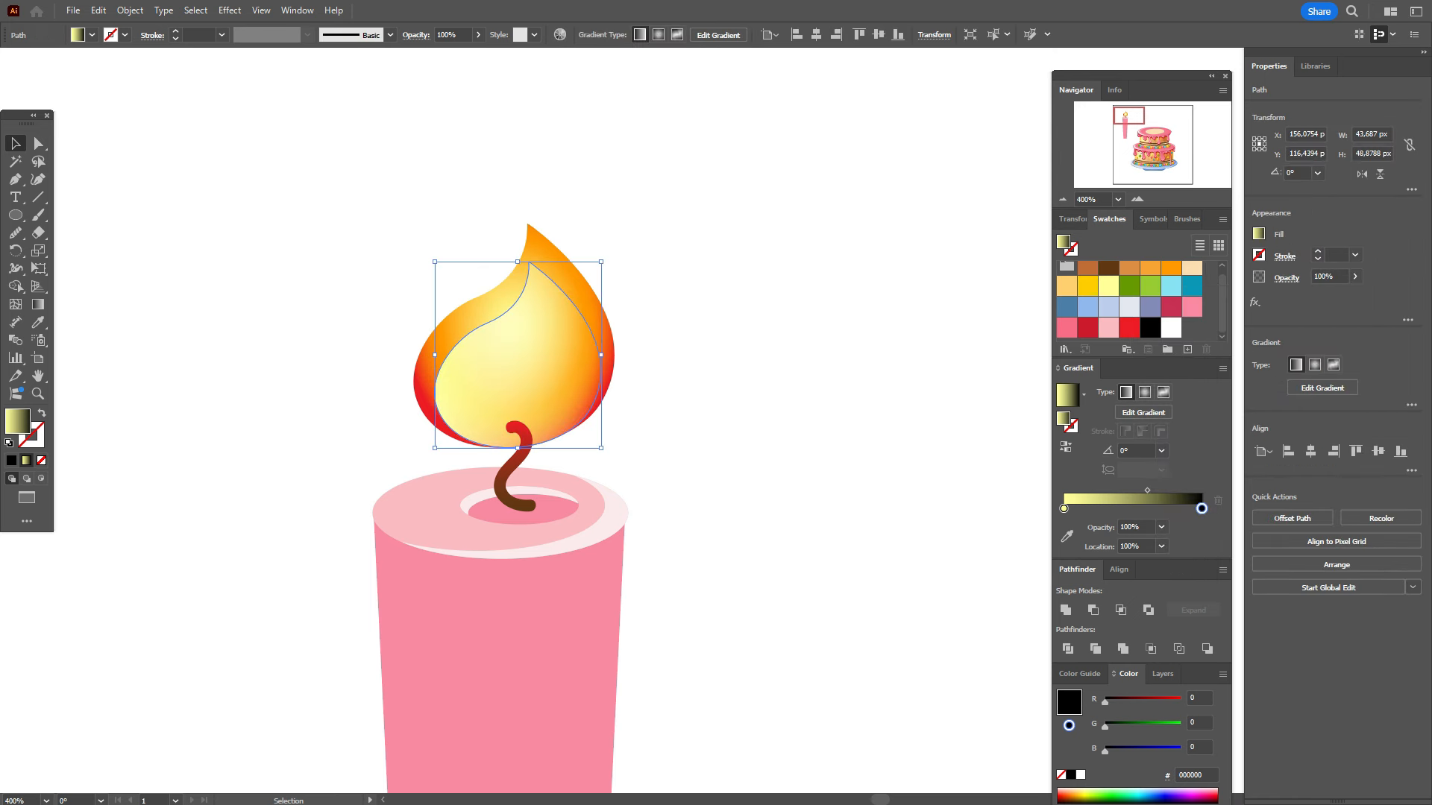
key(g)
click(597, 354)
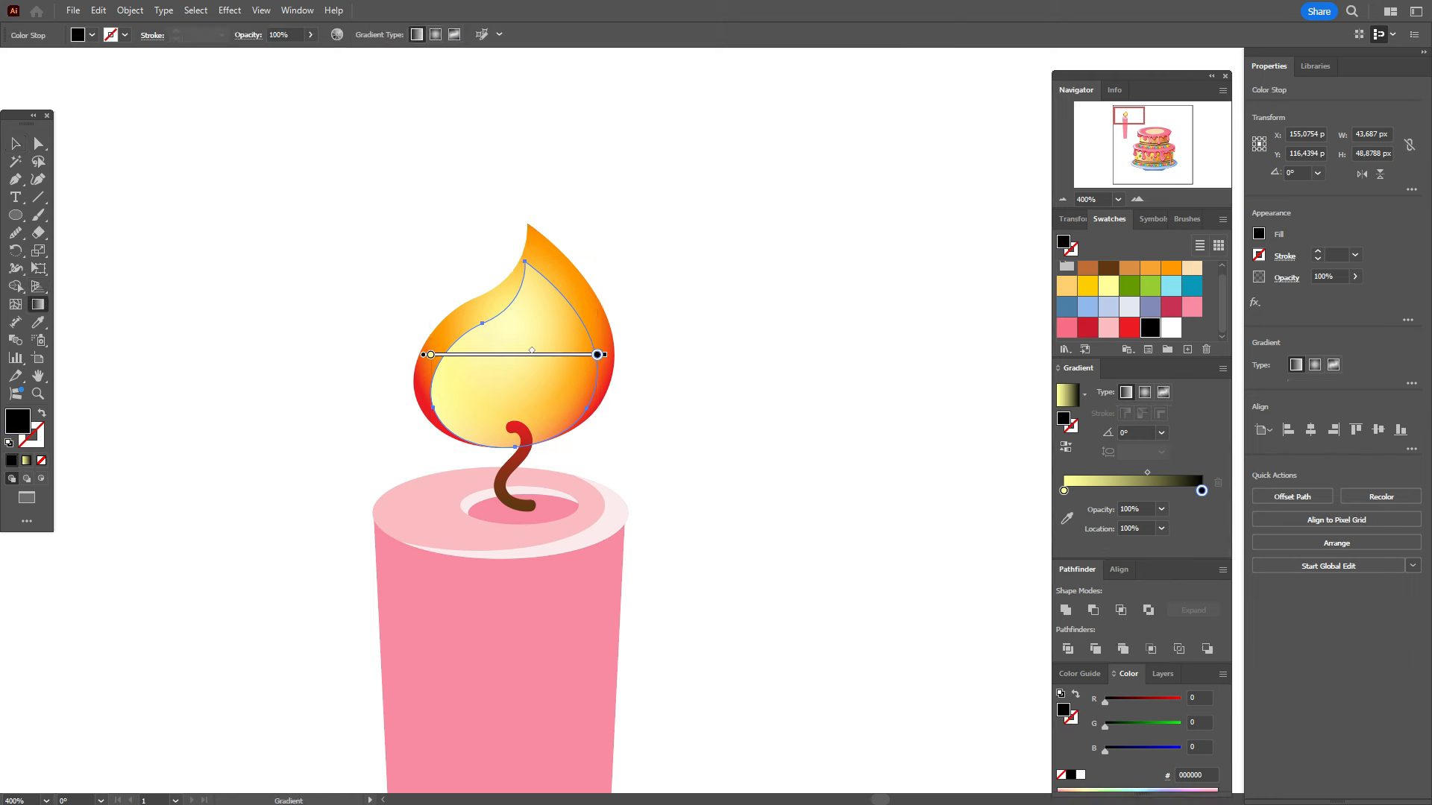
mouse_move(522, 201)
mouse_down()
mouse_move(520, 422)
mouse_move(513, 406)
mouse_up()
click(15, 143)
key(ctrl+shift+a)
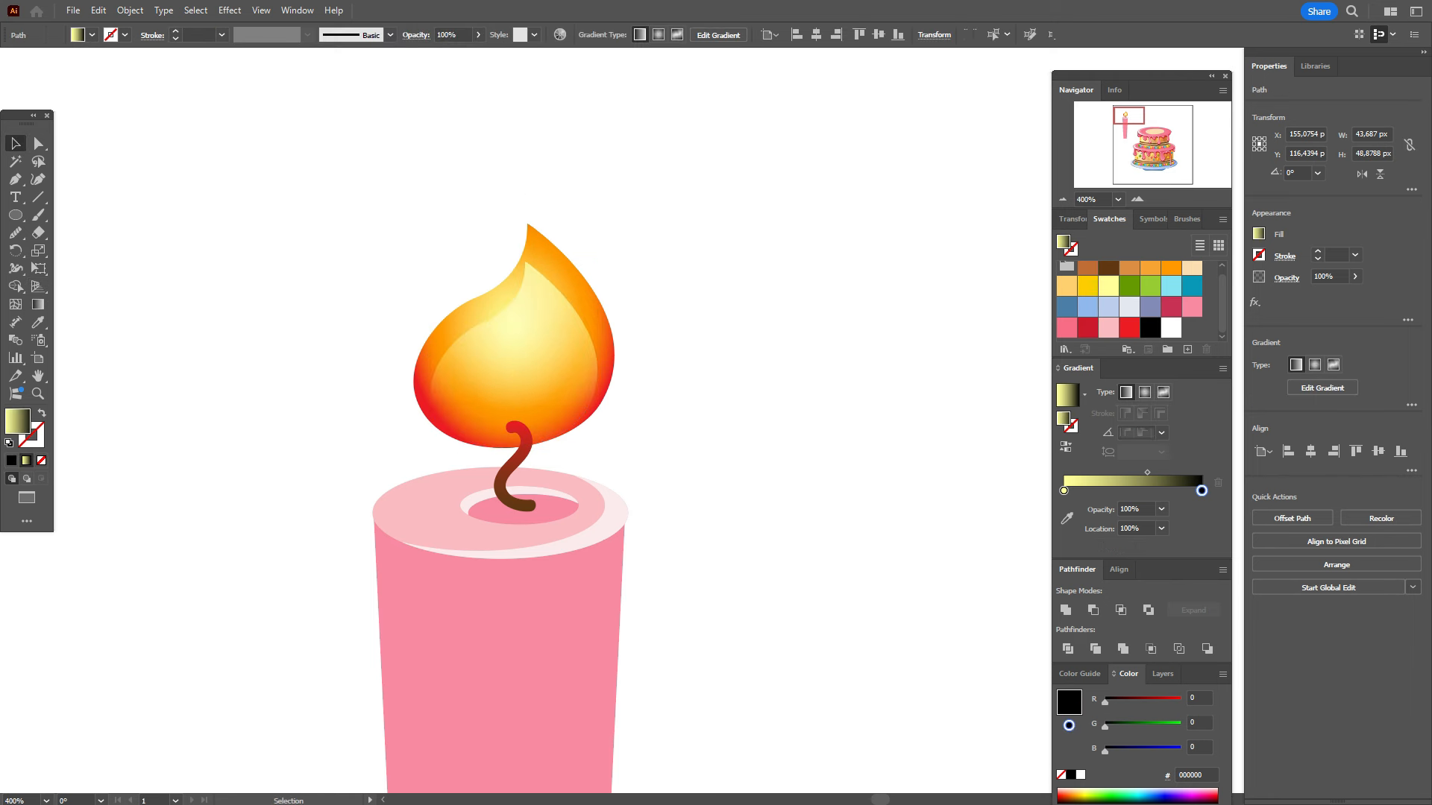
Step: Stretch both flame shapes upward together to a size of about 53 × 78 px
scroll(500, 481, down, 1)
scroll(500, 472, down, 1)
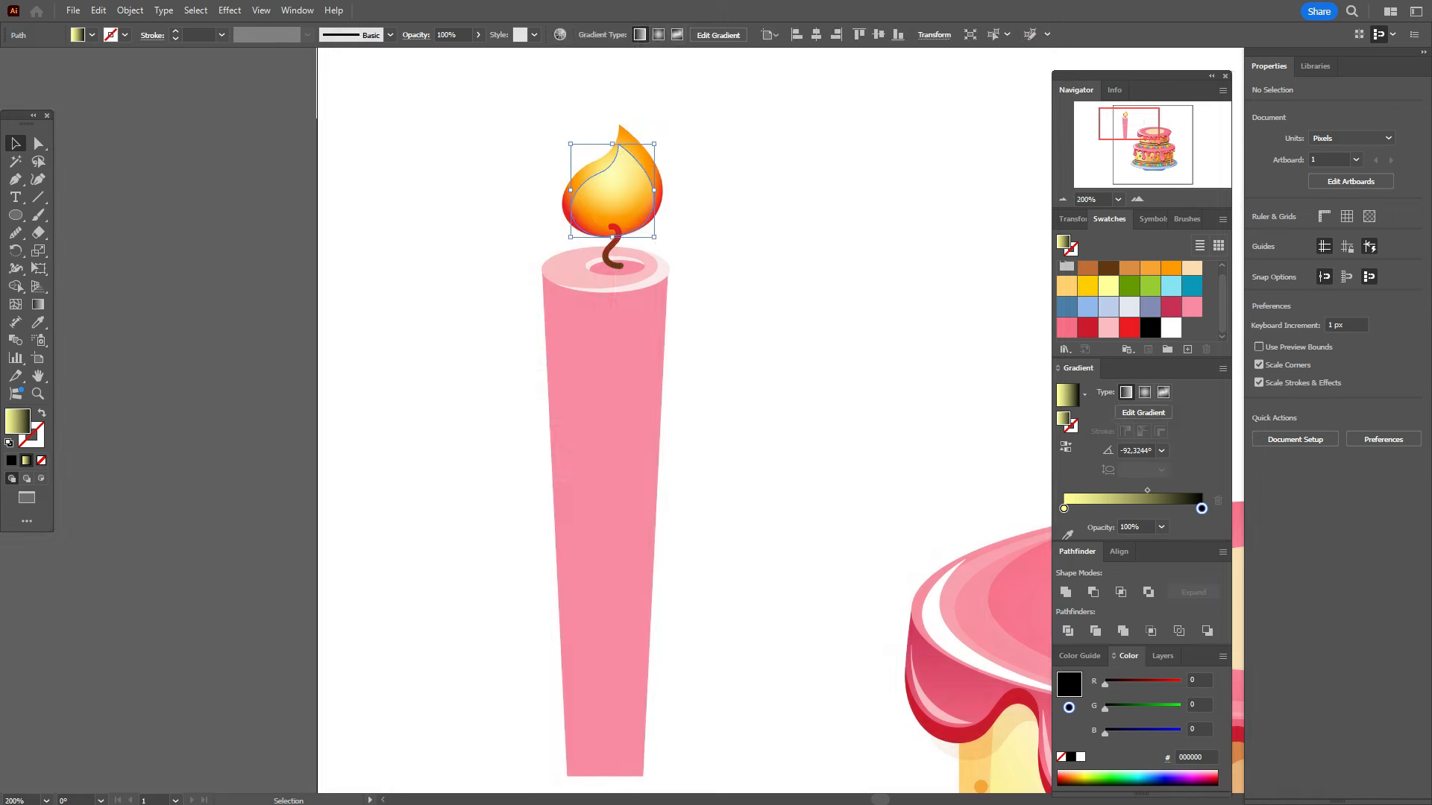
shift+click(612, 187)
drag(612, 124, 613, 89)
key(ctrl+shift+a)
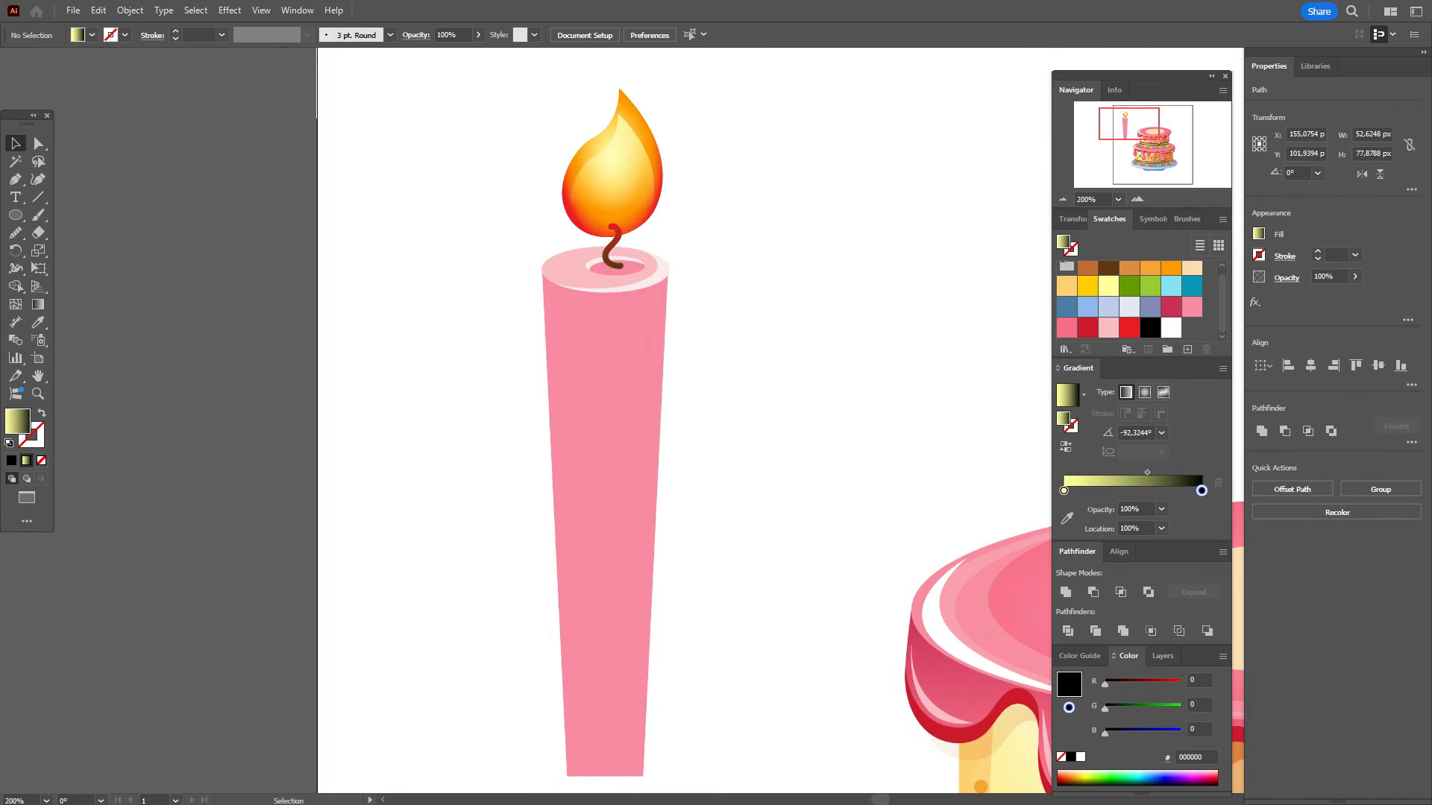
Step: Smooth the inner flame's left edge and bend its upper part with the Curvature tool to follow the outer flame's contour
scroll(684, 420, up, 1)
click(612, 192)
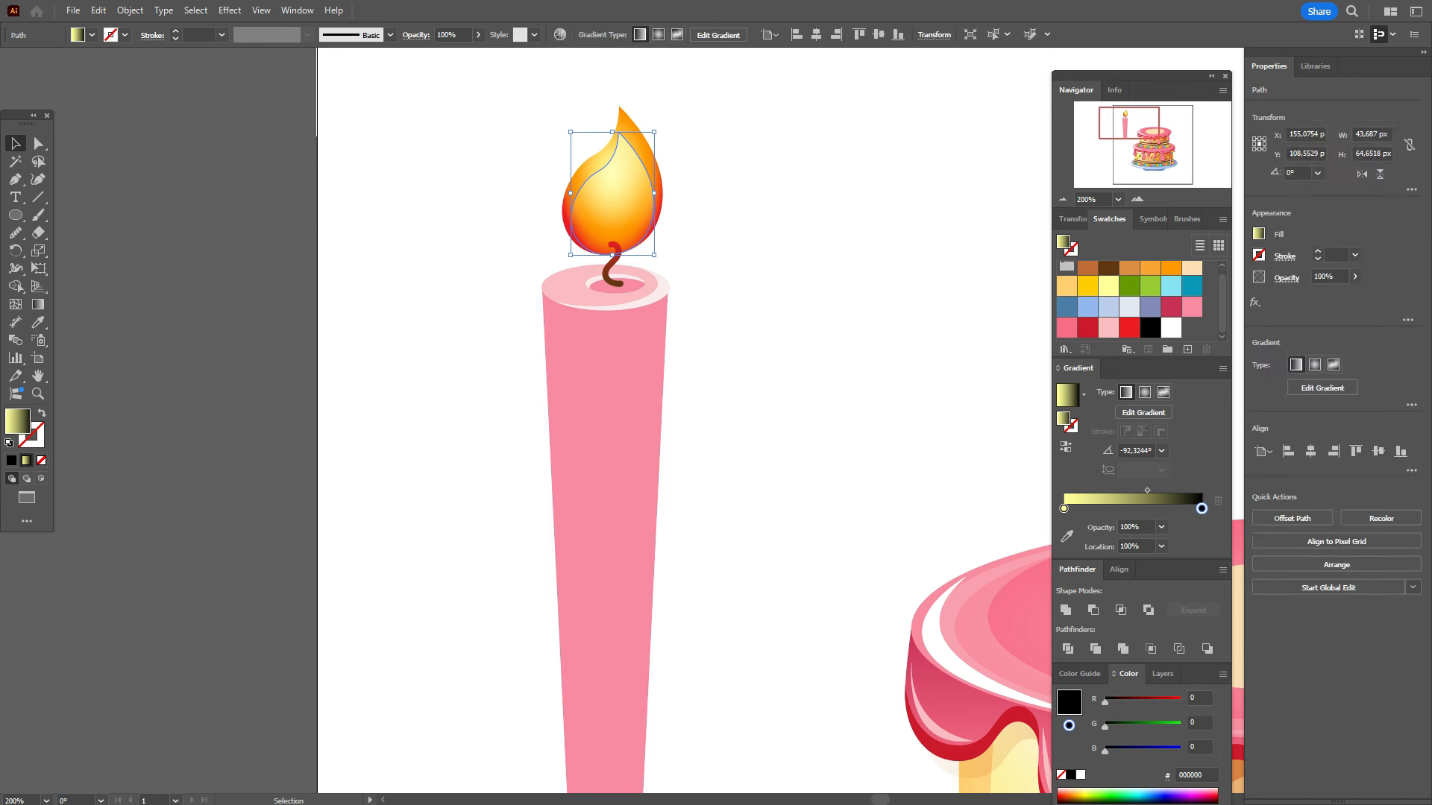
click(16, 233)
drag(613, 155, 579, 197)
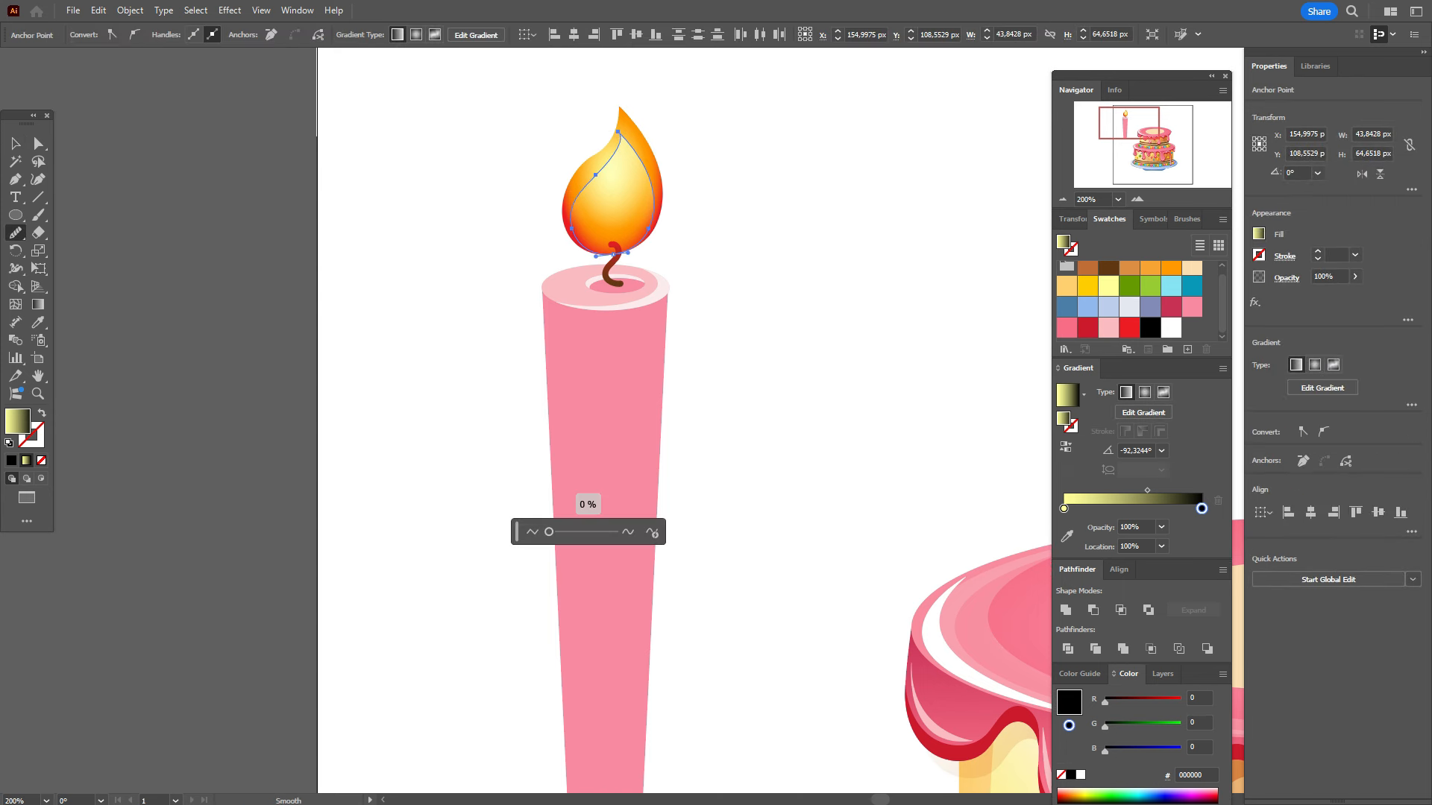
key(ctrl+z)
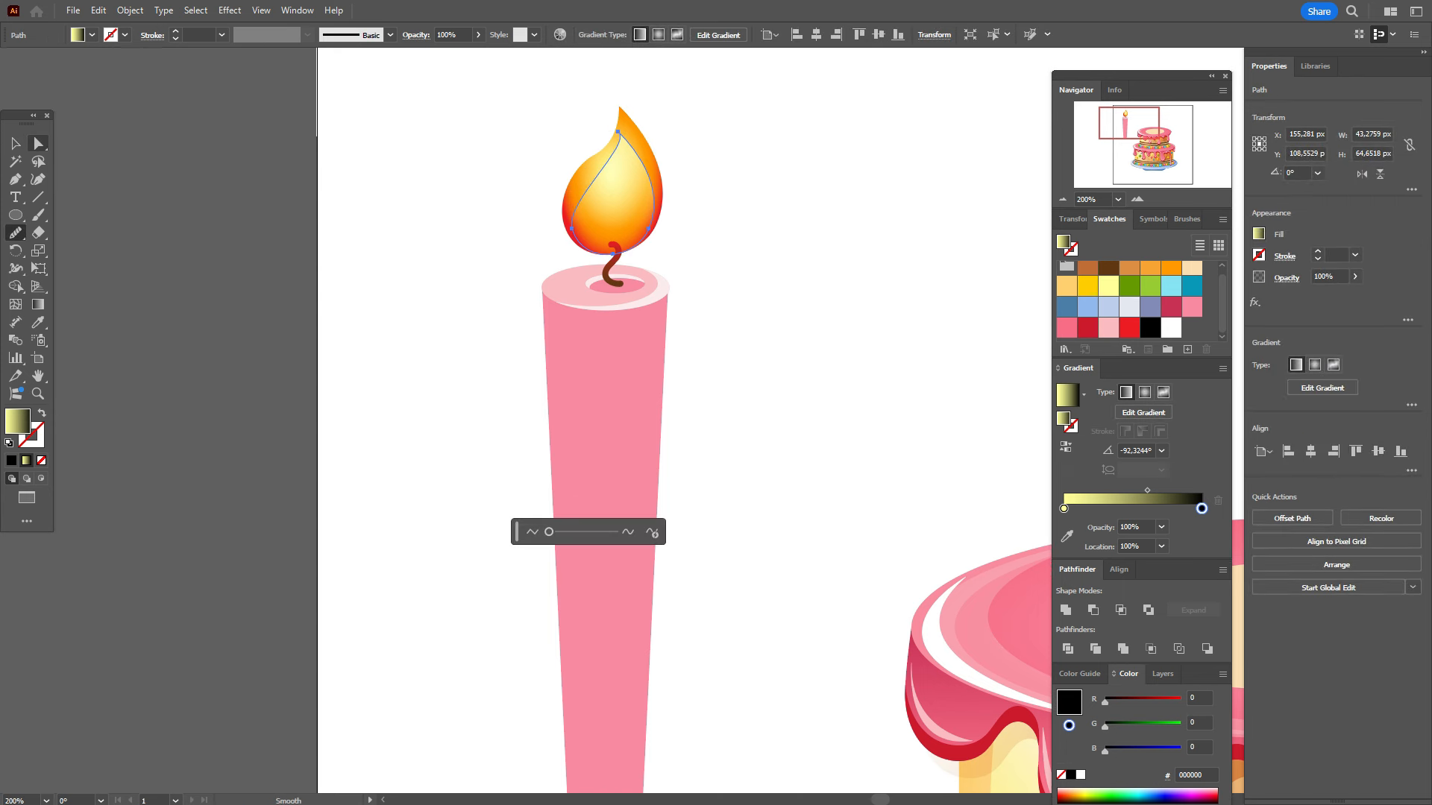
click(37, 179)
drag(595, 179, 613, 151)
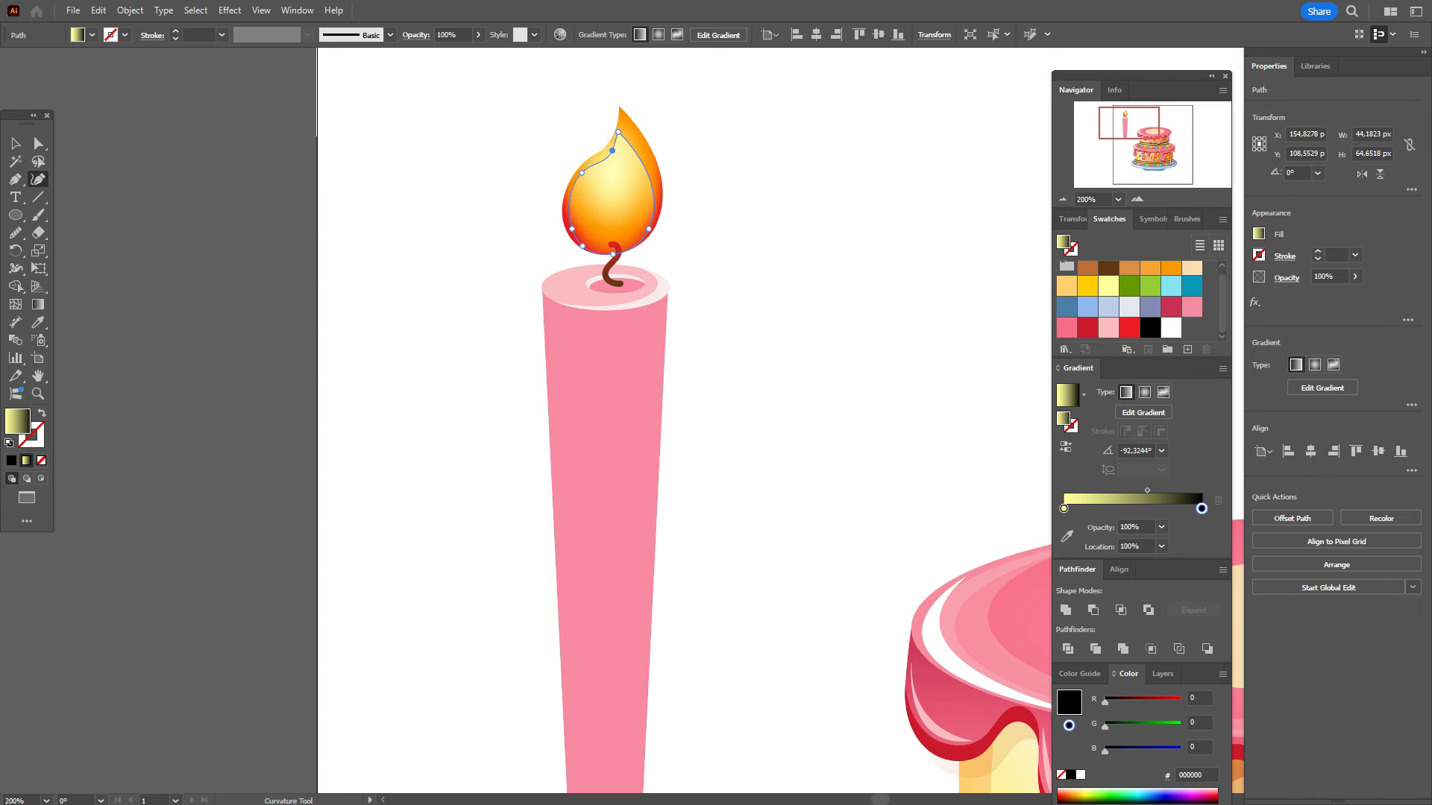
click(15, 232)
drag(617, 136, 596, 163)
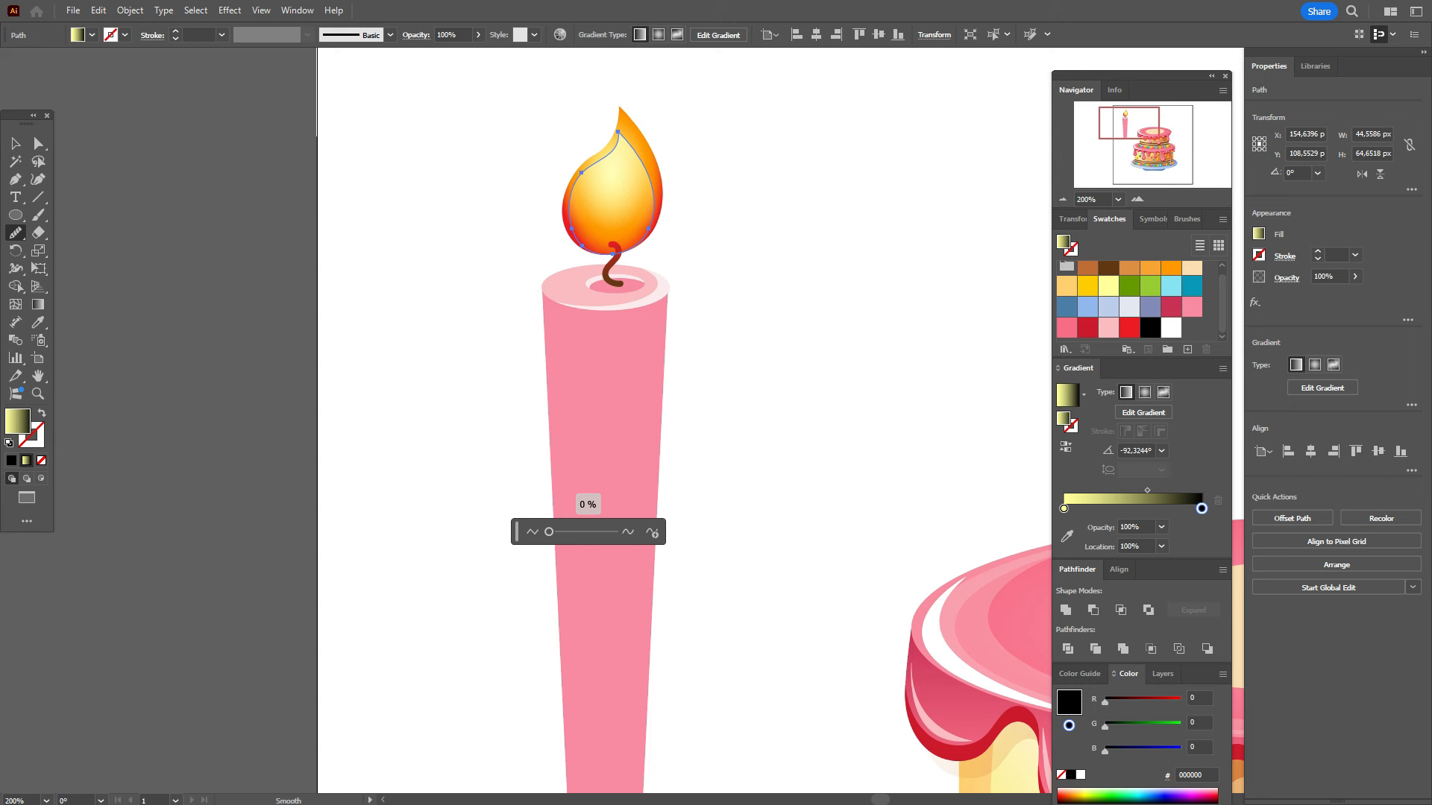
click(15, 144)
key(ctrl+shift+a)
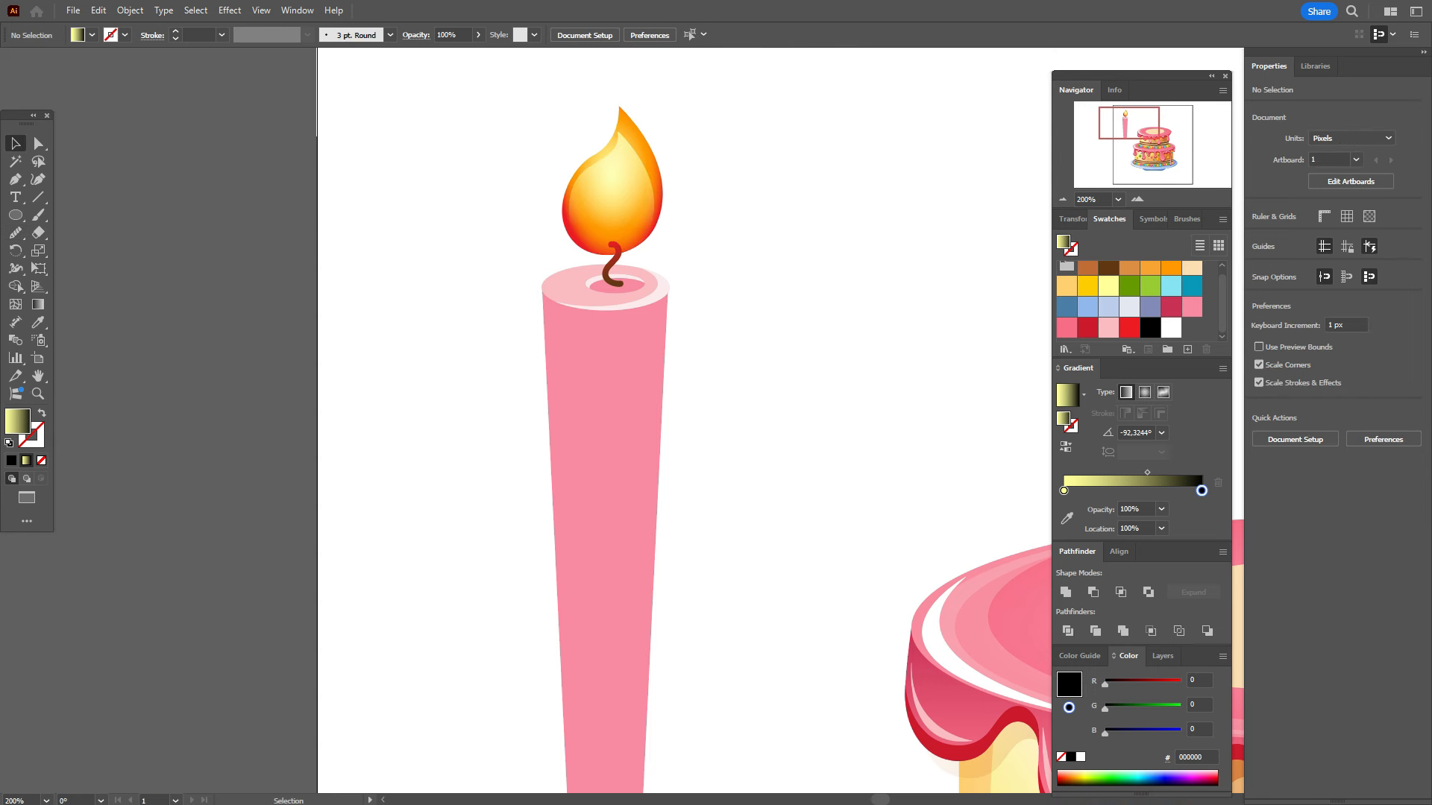
Step: Reshape the inner flame's tip and upper right edge with the Curvature tool so the tip reaches further into the outer flame
key(shift+grave)
drag(641, 162, 624, 125)
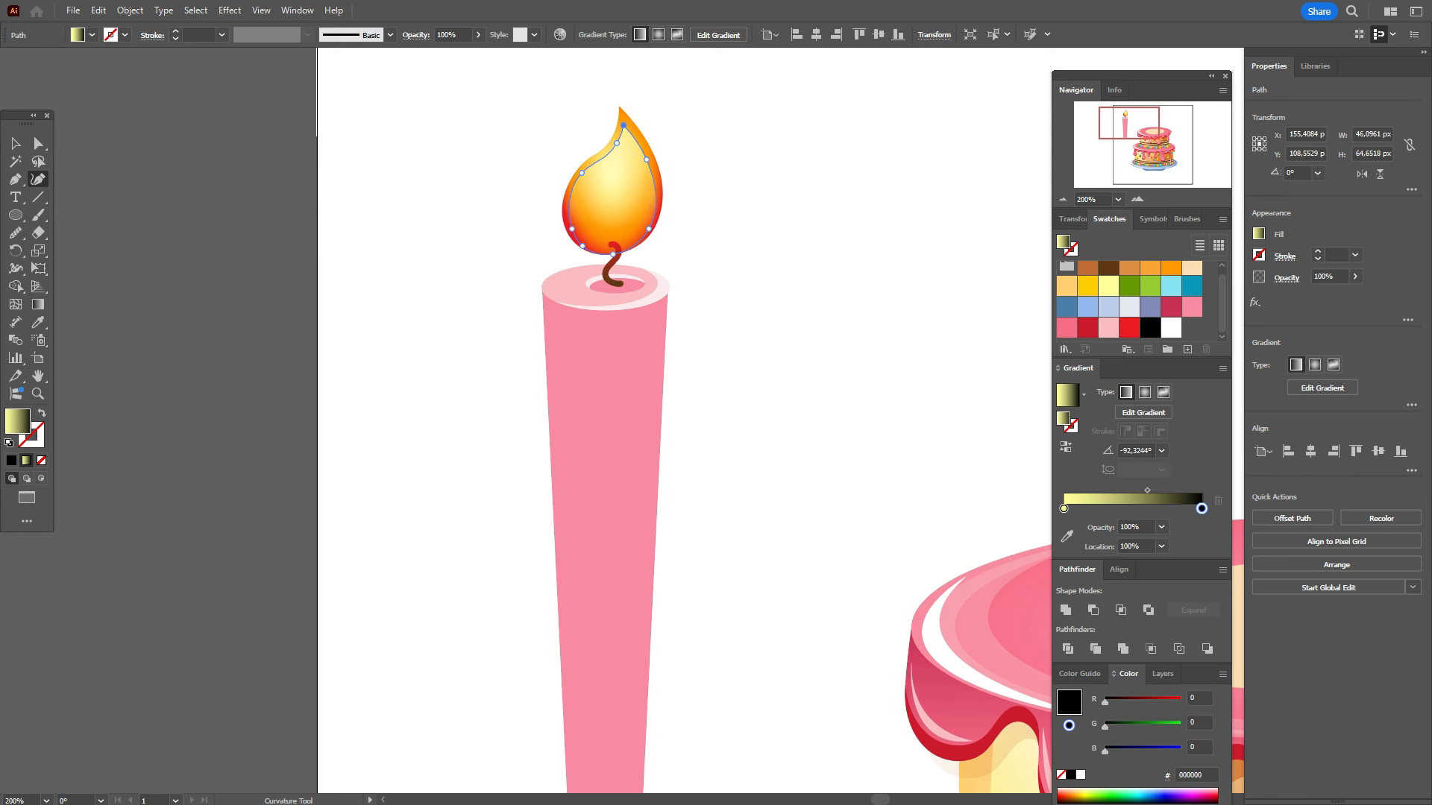
key(v)
key(ctrl+shift+a)
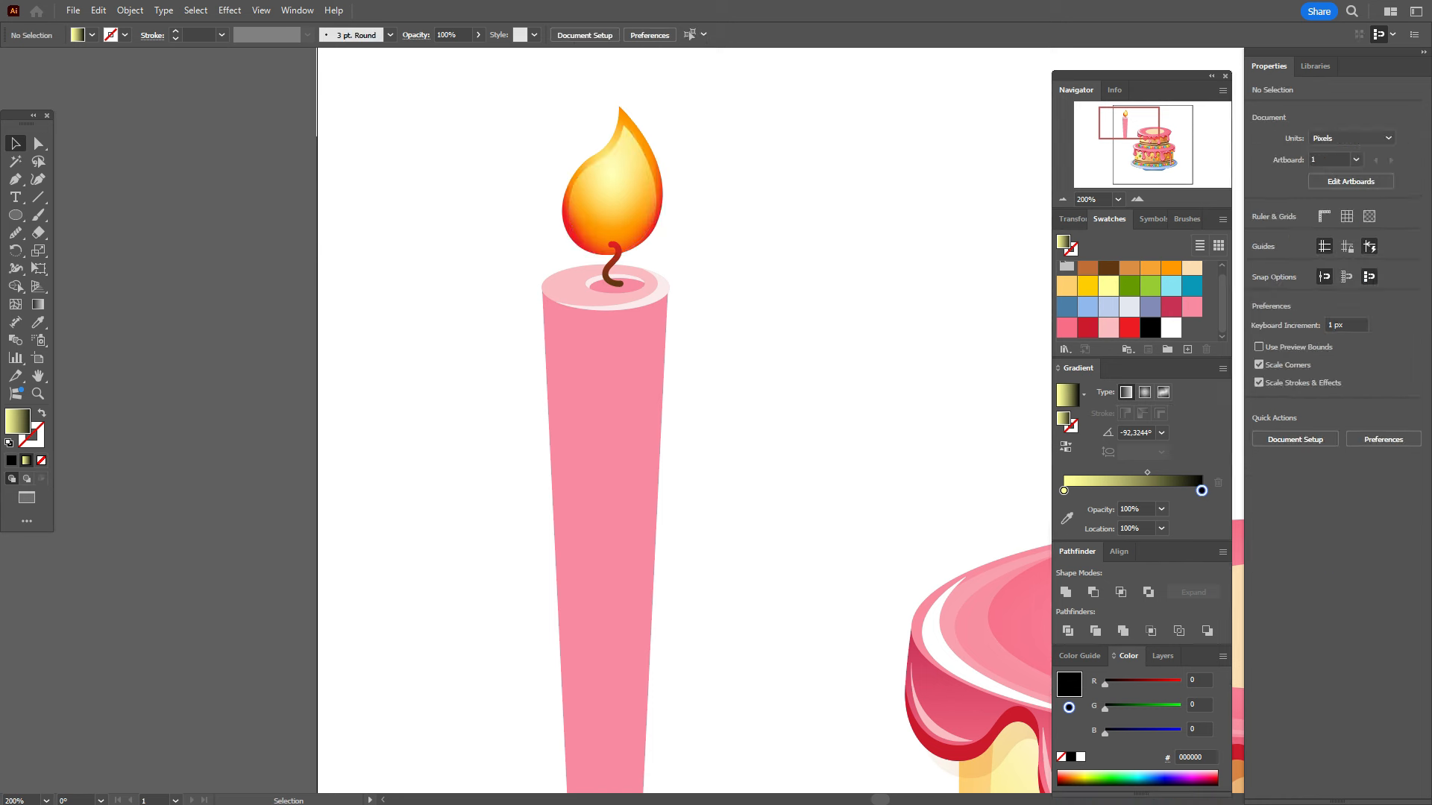
Step: Draw a light blue (86e3f2) rectangle of about 113 × 16 px across the upper part of the candle body
scroll(683, 420, down, 2)
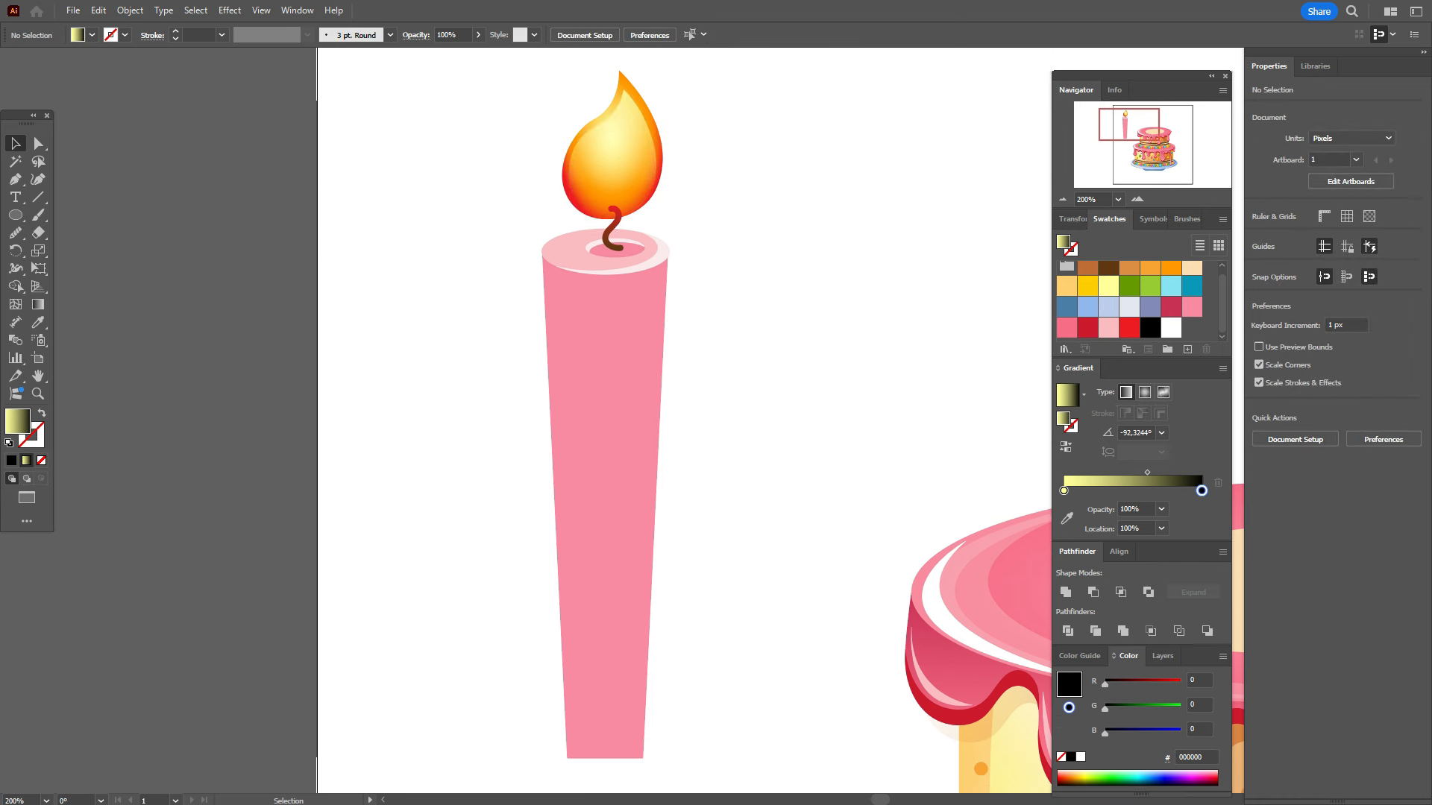
scroll(683, 421, down, 3)
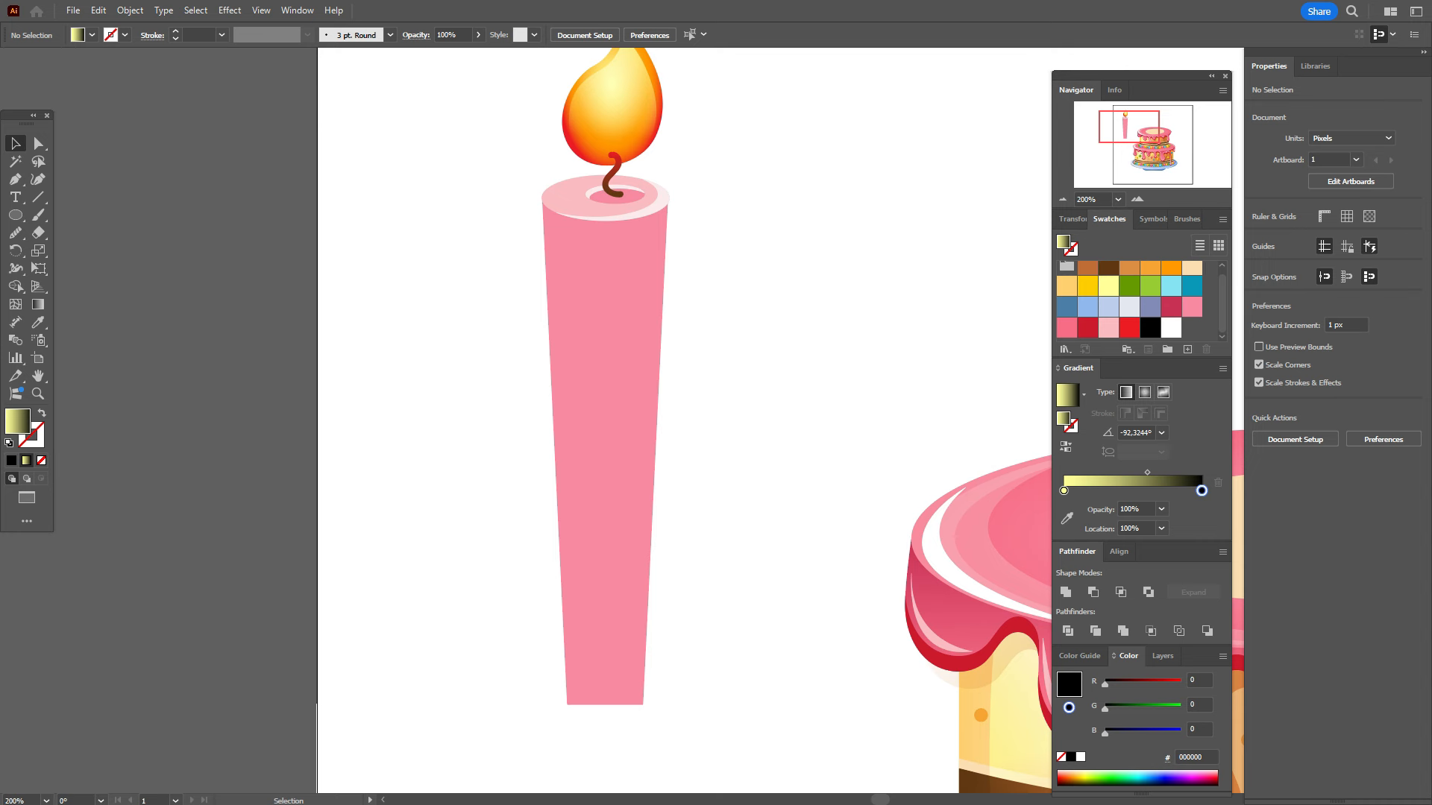
click(1171, 286)
click(16, 215)
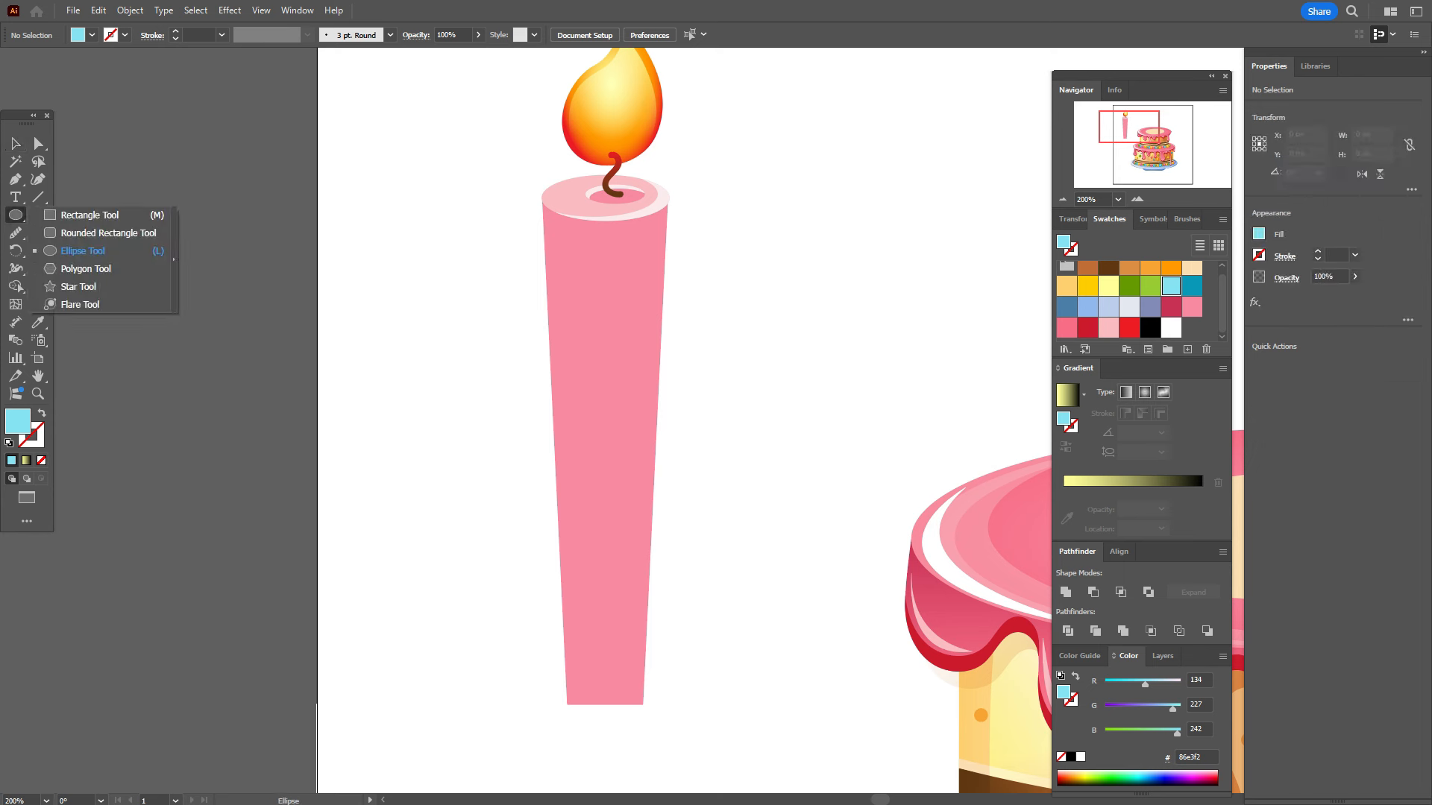
click(97, 215)
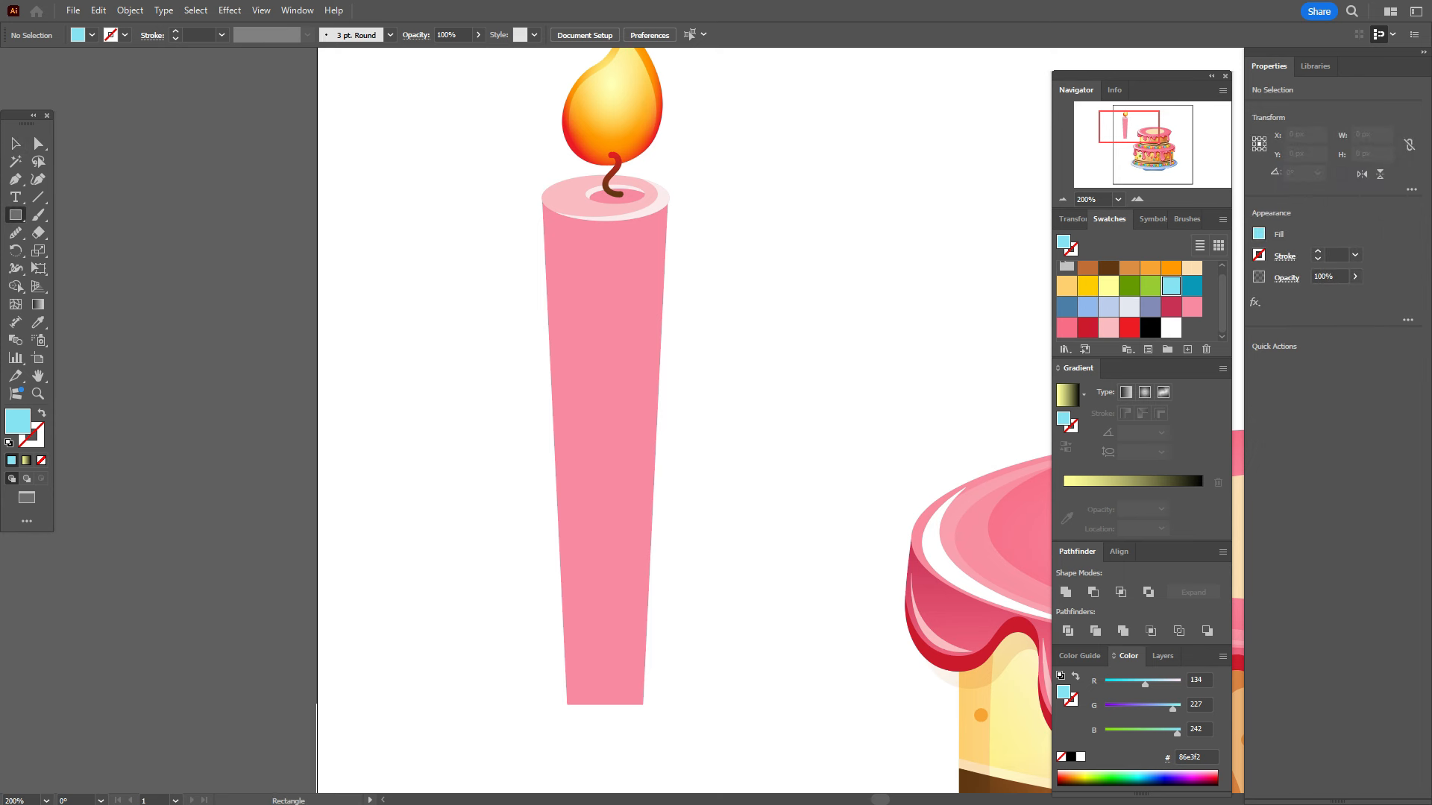
drag(491, 324, 708, 354)
Step: Duplicate the blue rectangle down the candle at equal spacing until there are six stripes
key(v)
mouse_move(599, 338)
mouse_down()
mouse_move(603, 290)
mouse_move(603, 363)
mouse_up()
key(ctrl+d)
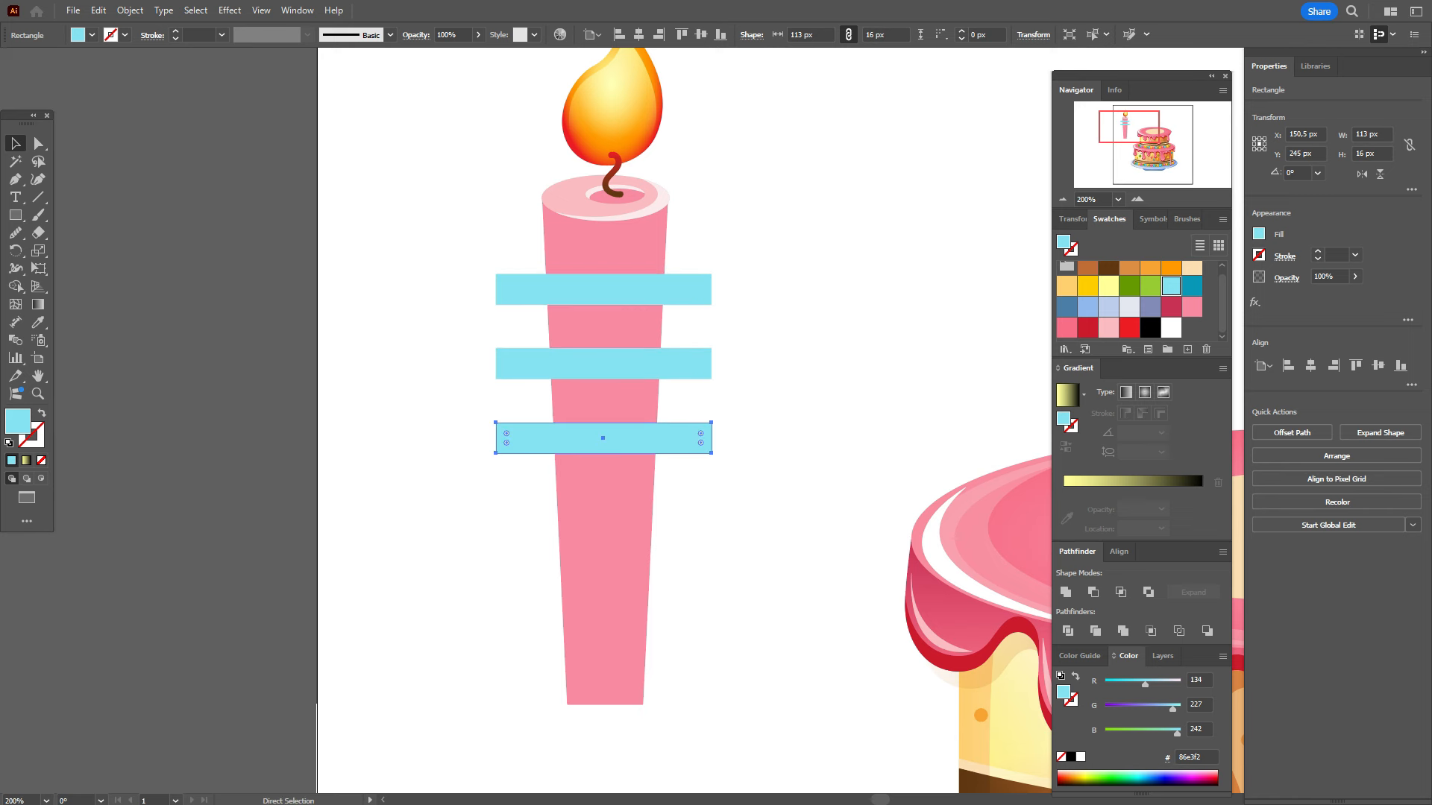
key(ctrl+d)
key(ctrl+d)
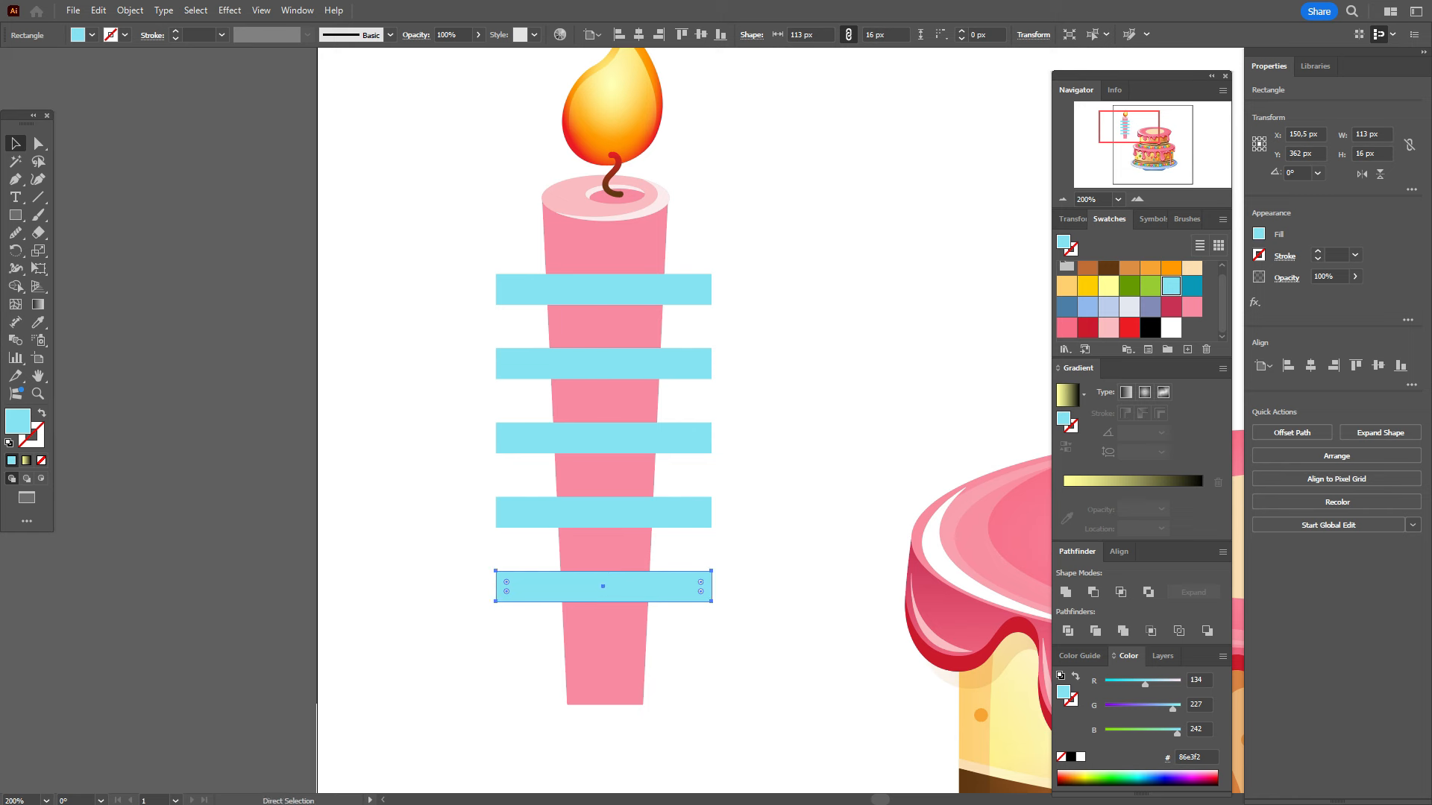
key(ctrl+d)
Step: Apply a Rise warp to all six stripes with 76% bend and -47% horizontal distortion
shift+click(603, 586)
shift+click(603, 512)
shift+click(602, 438)
shift+click(603, 363)
shift+click(602, 289)
click(230, 10)
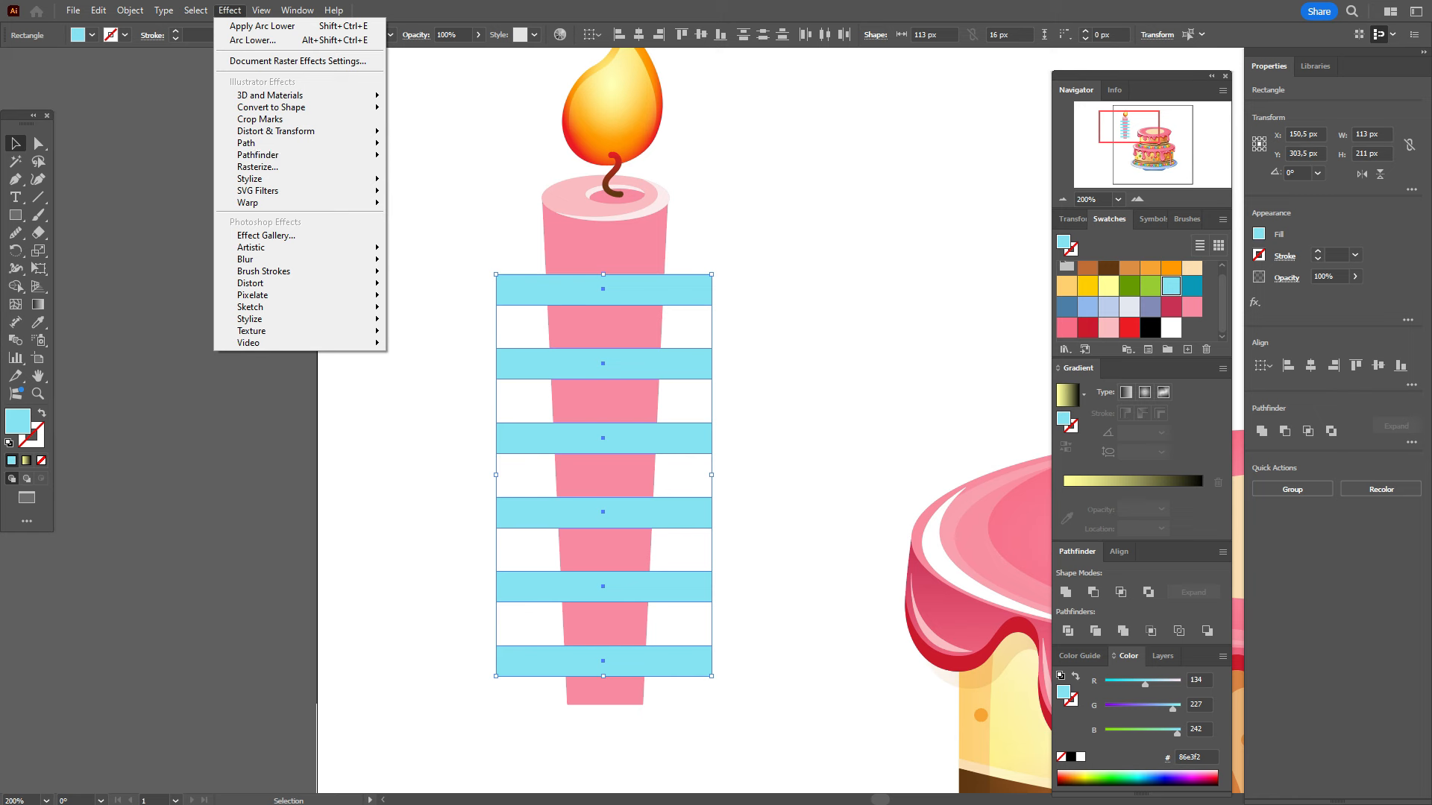
mouse_move(358, 202)
click(406, 204)
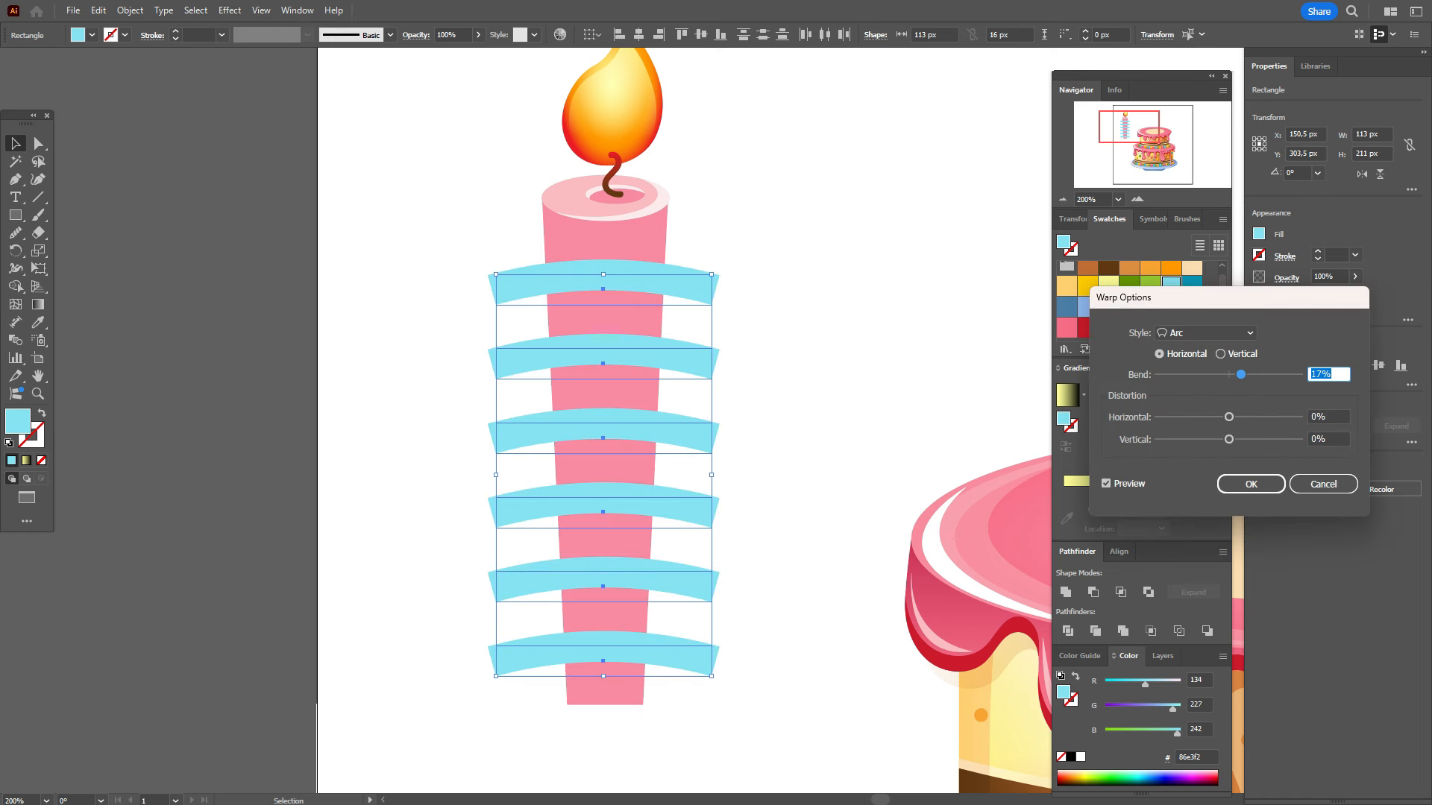
click(1204, 333)
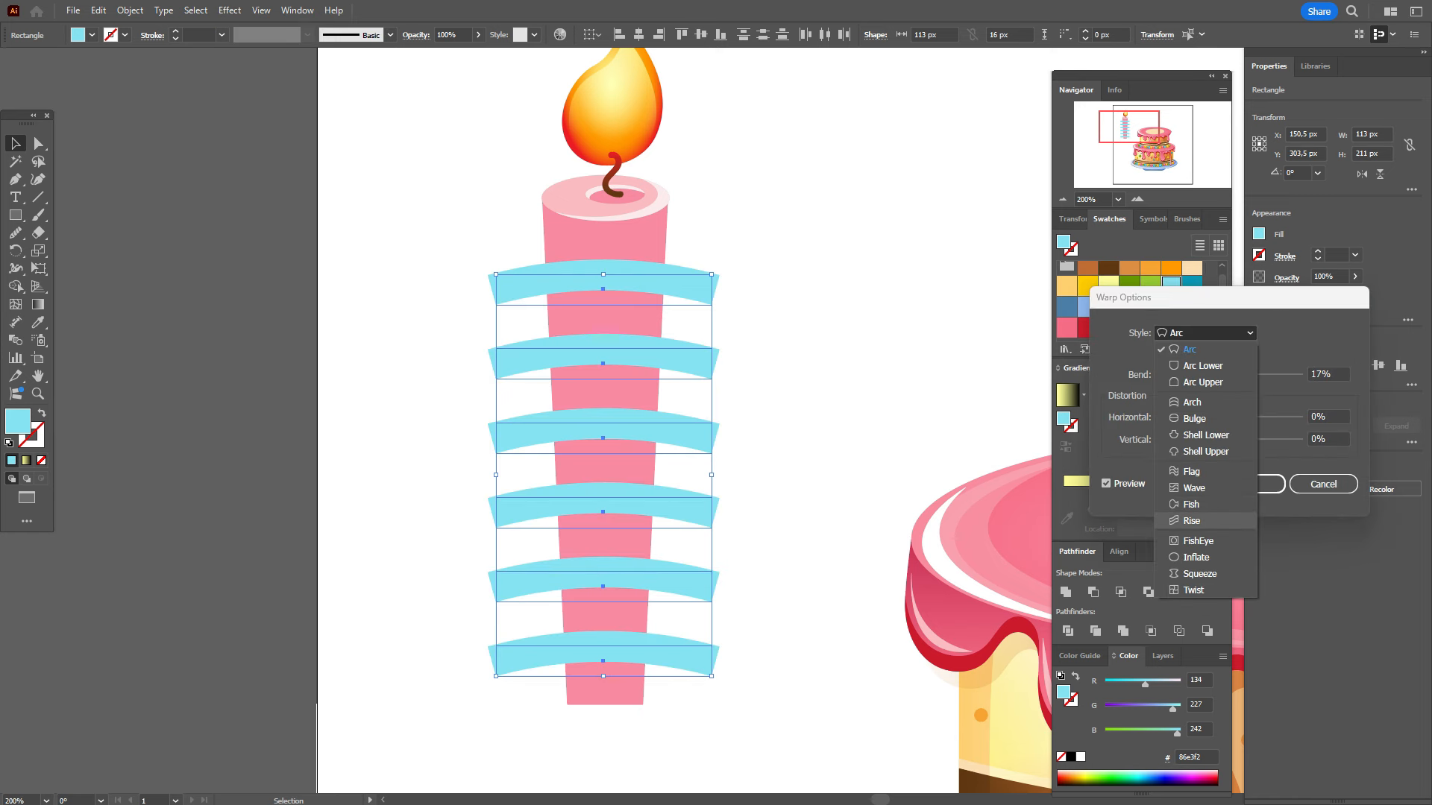
click(1193, 521)
click(1311, 373)
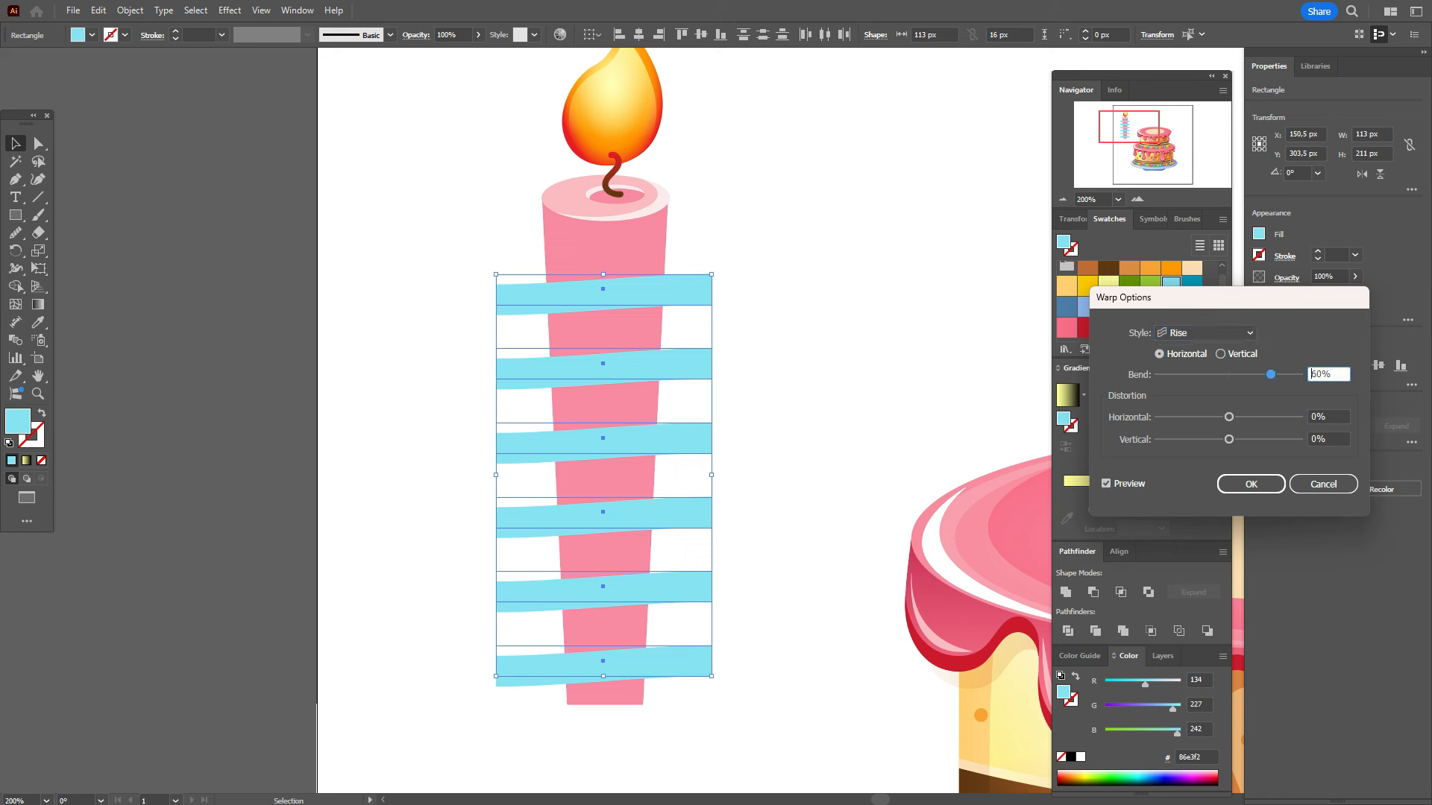
text(76)
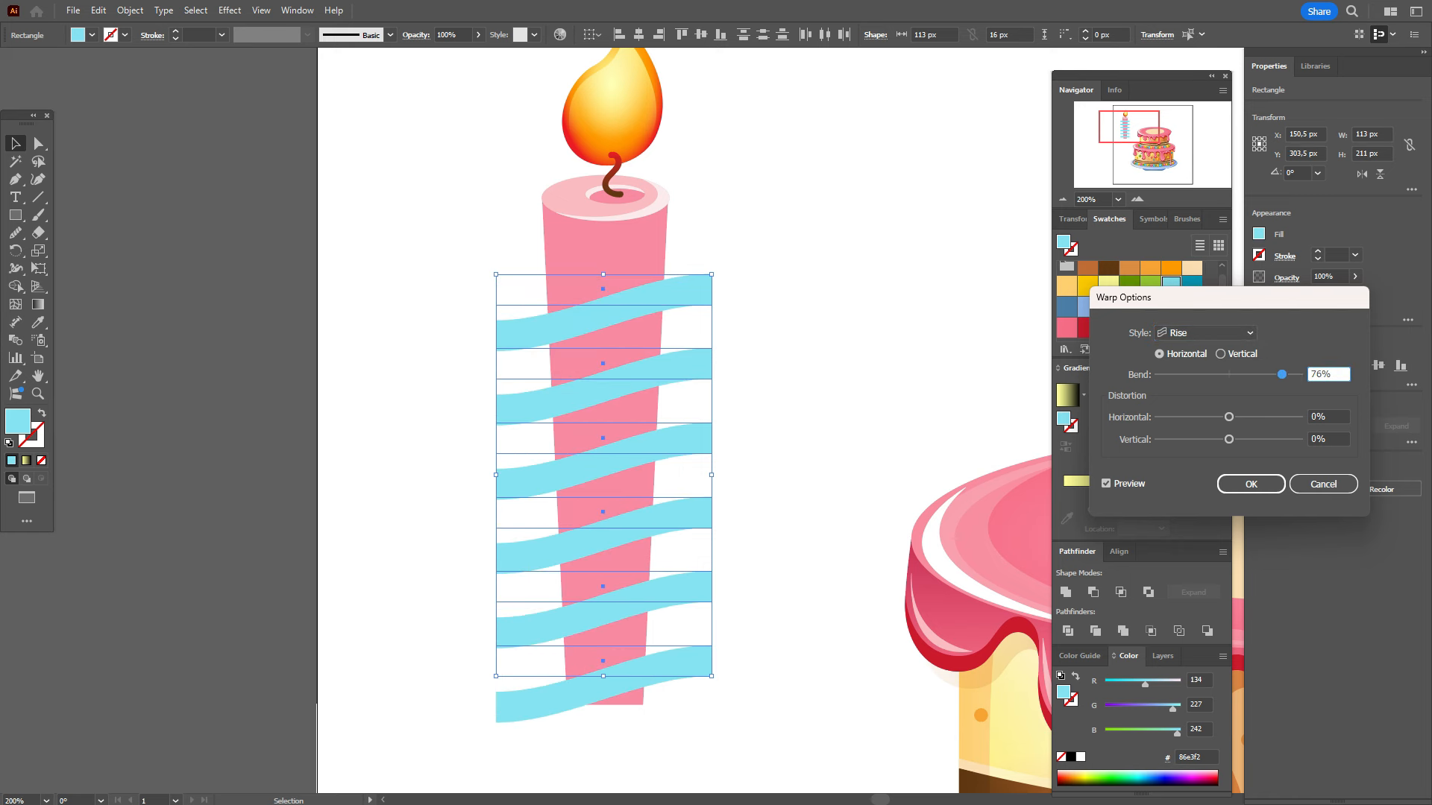
key(Tab)
text(-47)
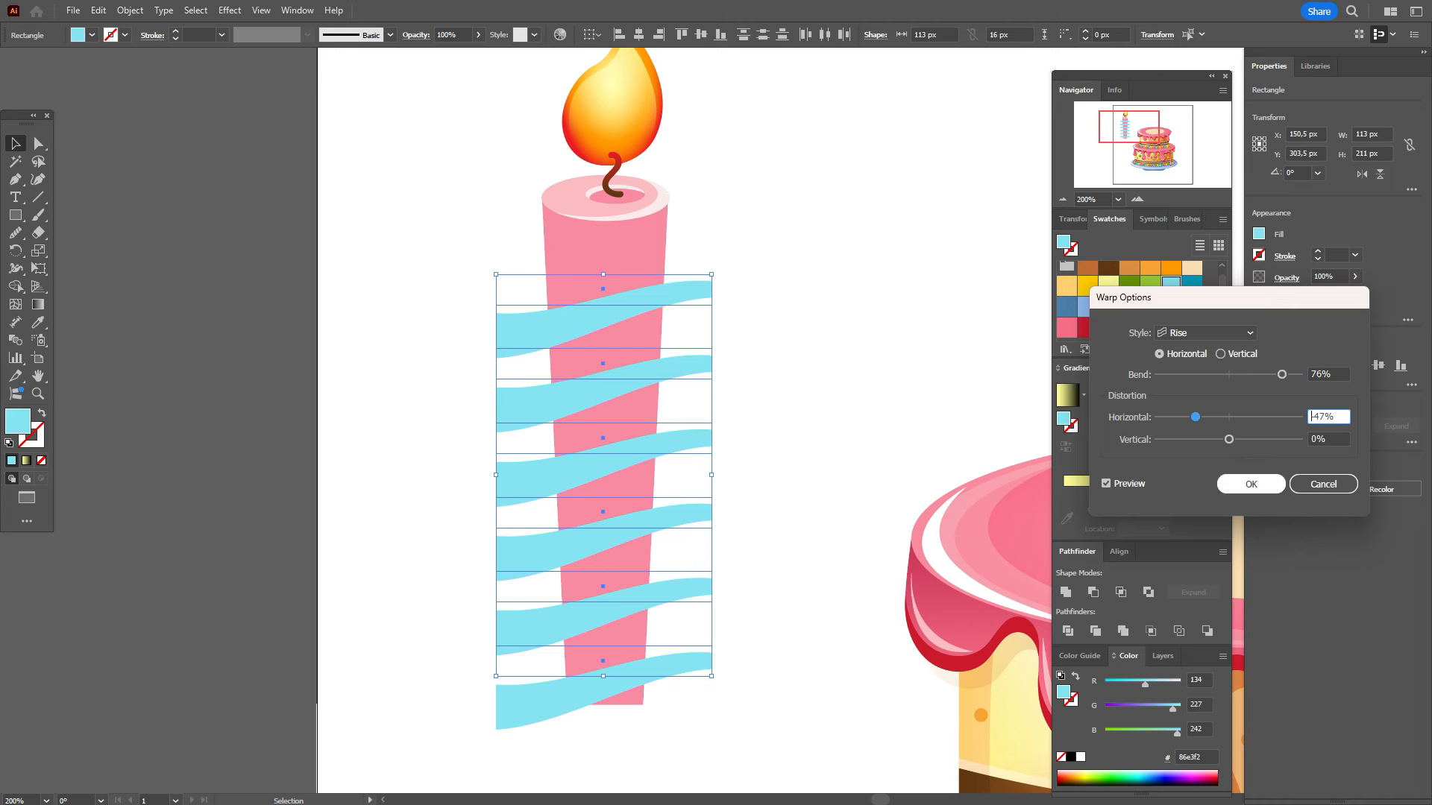
click(1249, 484)
Step: Expand the stripes' appearance, rotate them about 5.6°, and move them up to cover the candle body diagonally
click(130, 10)
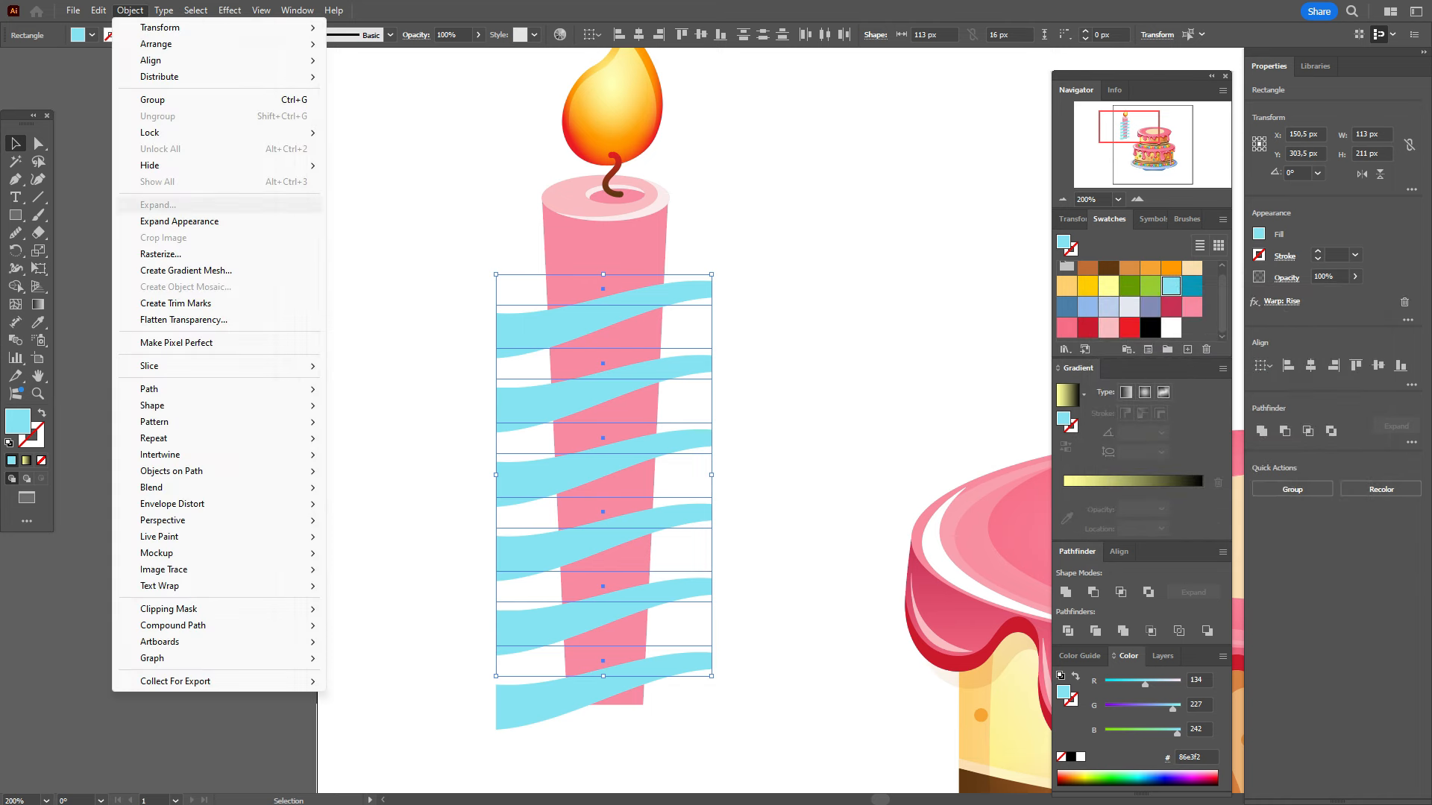
click(179, 222)
mouse_move(718, 735)
mouse_down()
mouse_move(751, 715)
mouse_move(739, 724)
mouse_up()
drag(634, 675, 643, 634)
Step: Remove the stripe parts that overhang both sides of the candle body with the Shape Builder tool
shift+click(619, 607)
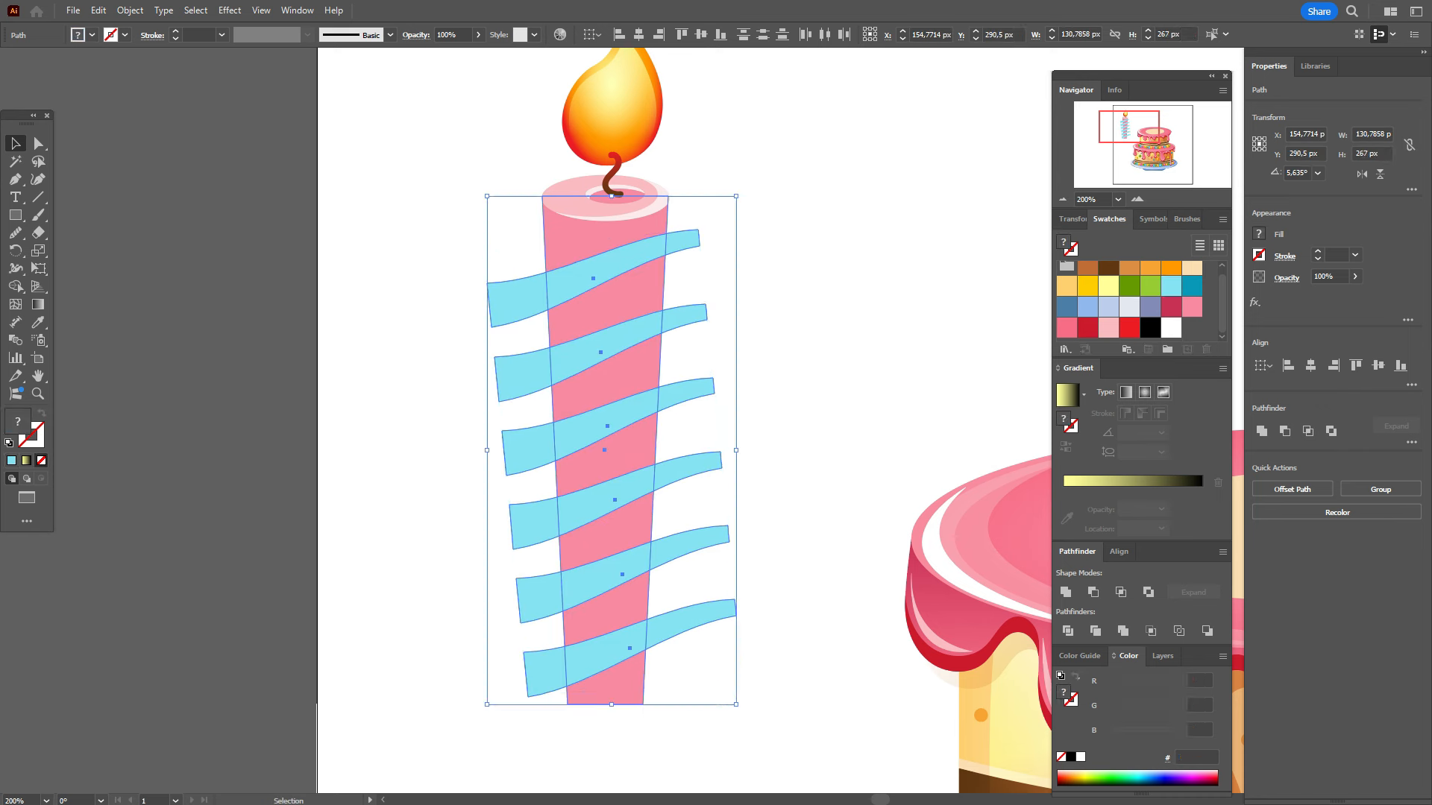
click(16, 286)
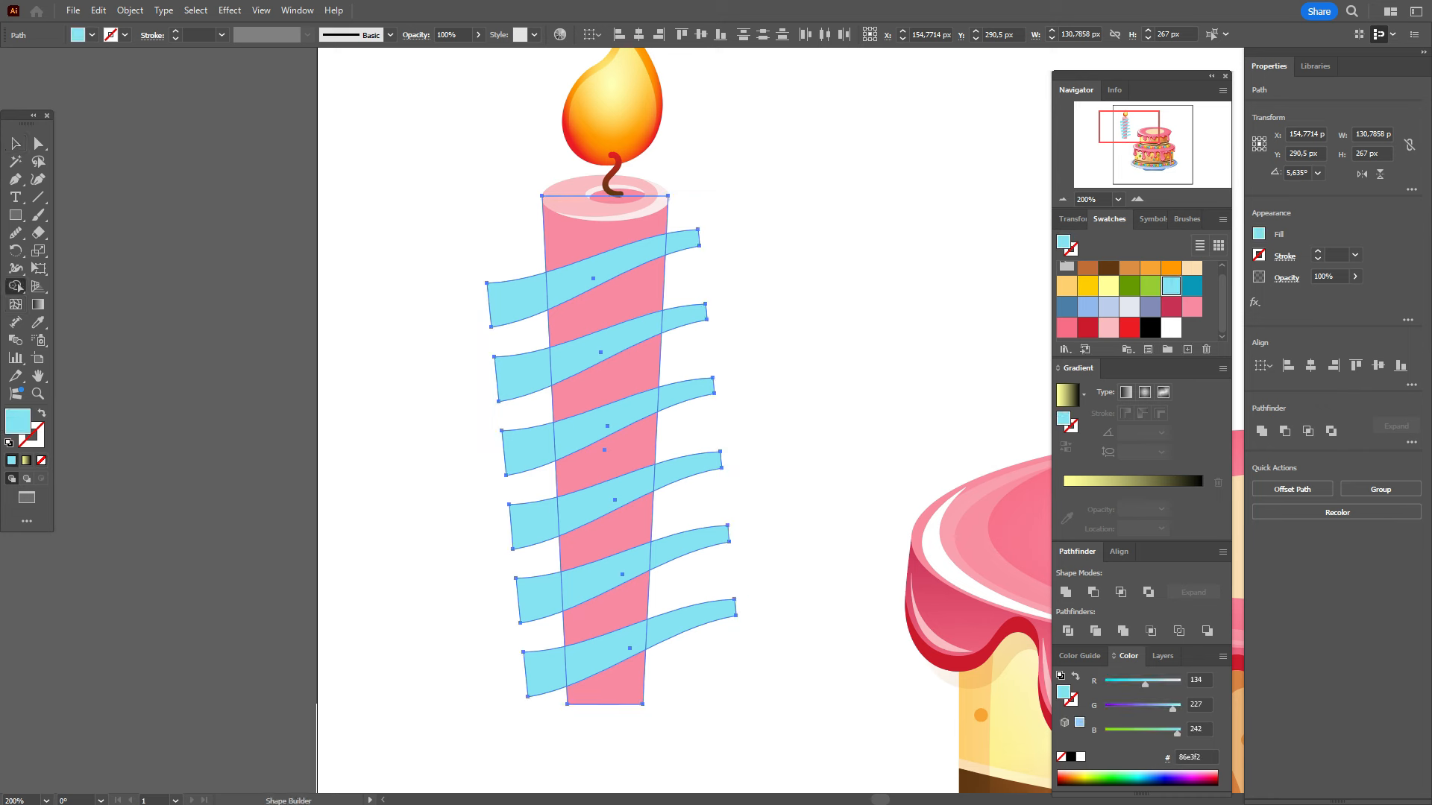
alt+click(517, 302)
alt+click(683, 240)
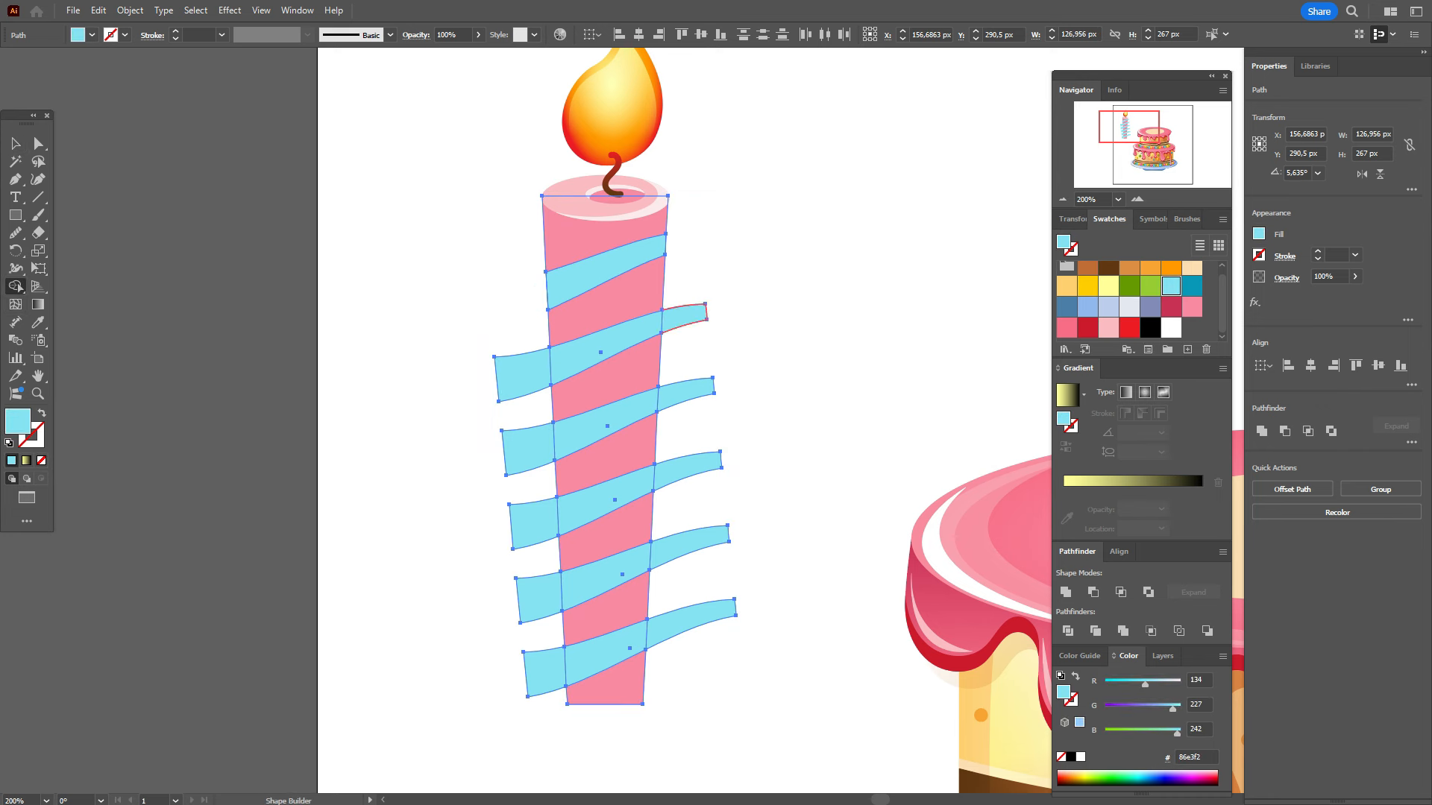
alt+click(685, 313)
alt+click(684, 392)
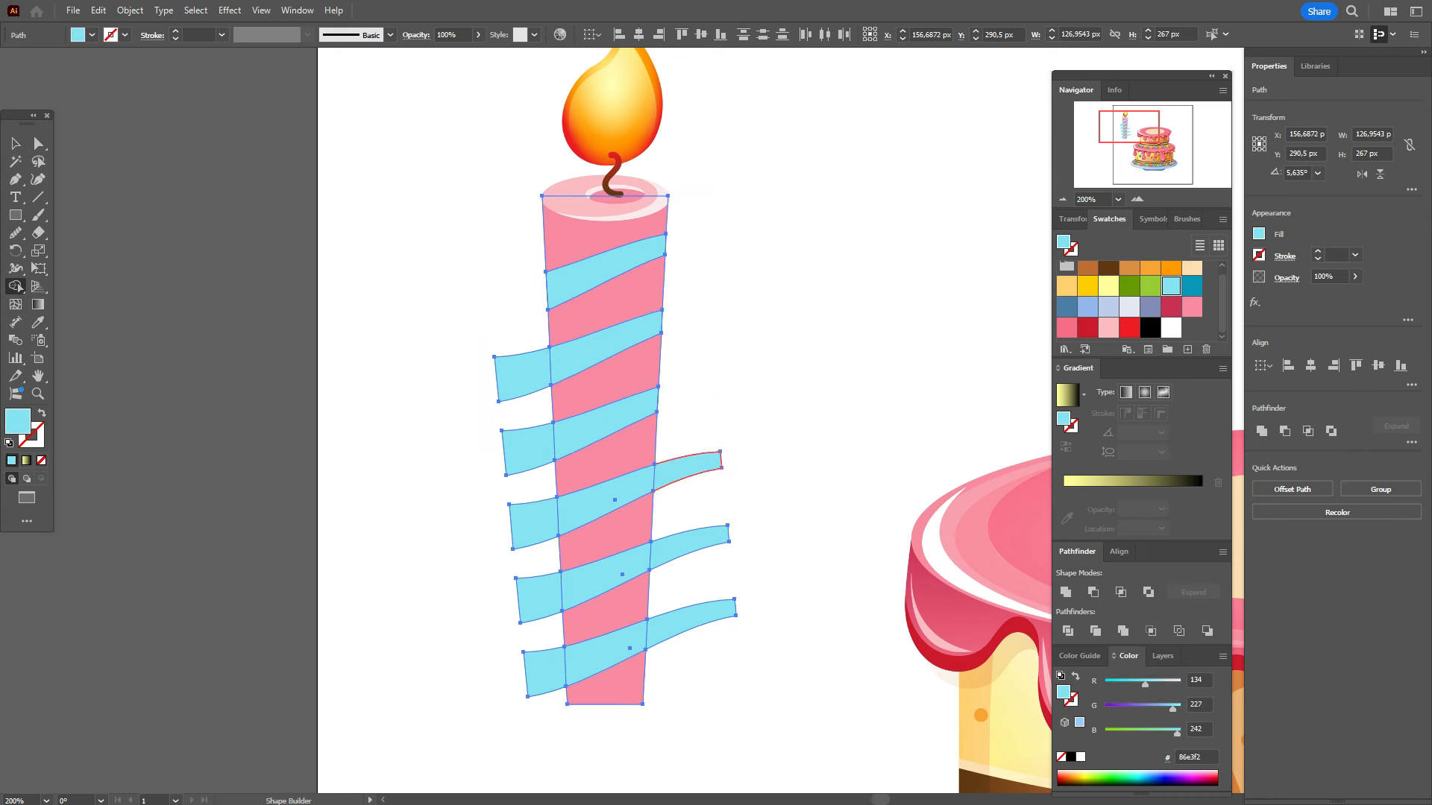
alt+click(688, 469)
alt+click(690, 546)
alt+click(690, 624)
alt+click(536, 600)
alt+click(533, 526)
alt+click(528, 451)
alt+click(522, 377)
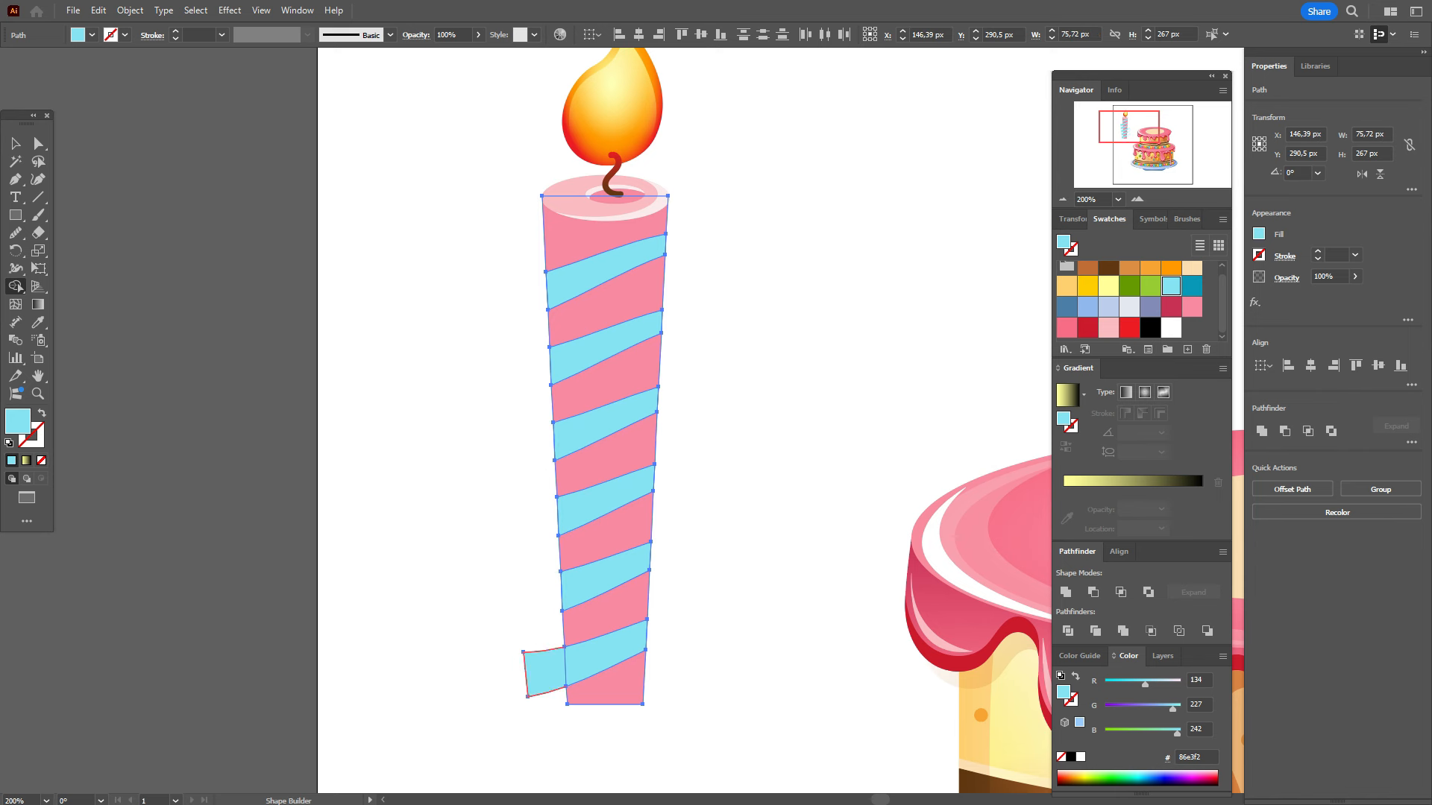
alt+click(543, 673)
click(15, 143)
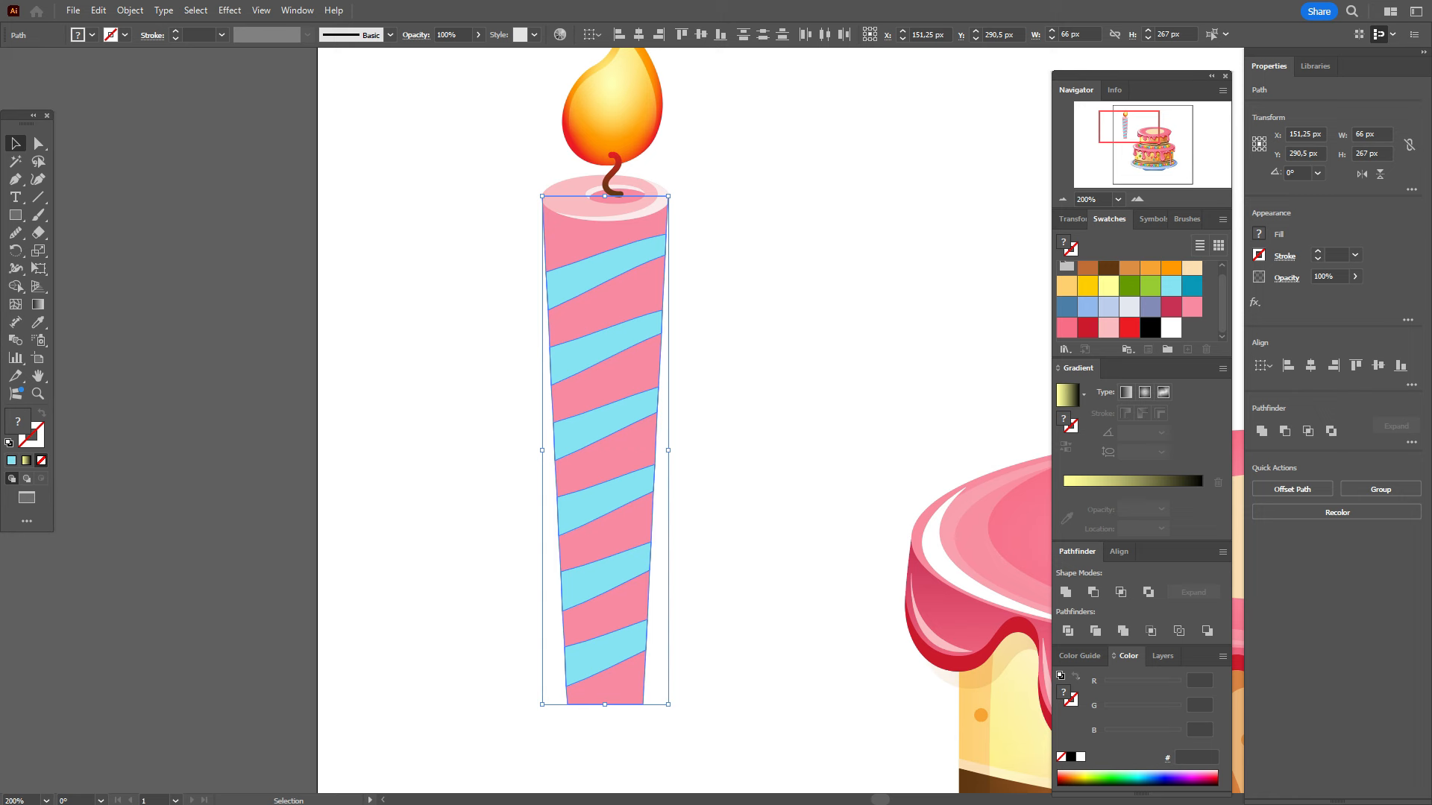
key(ctrl+shift+a)
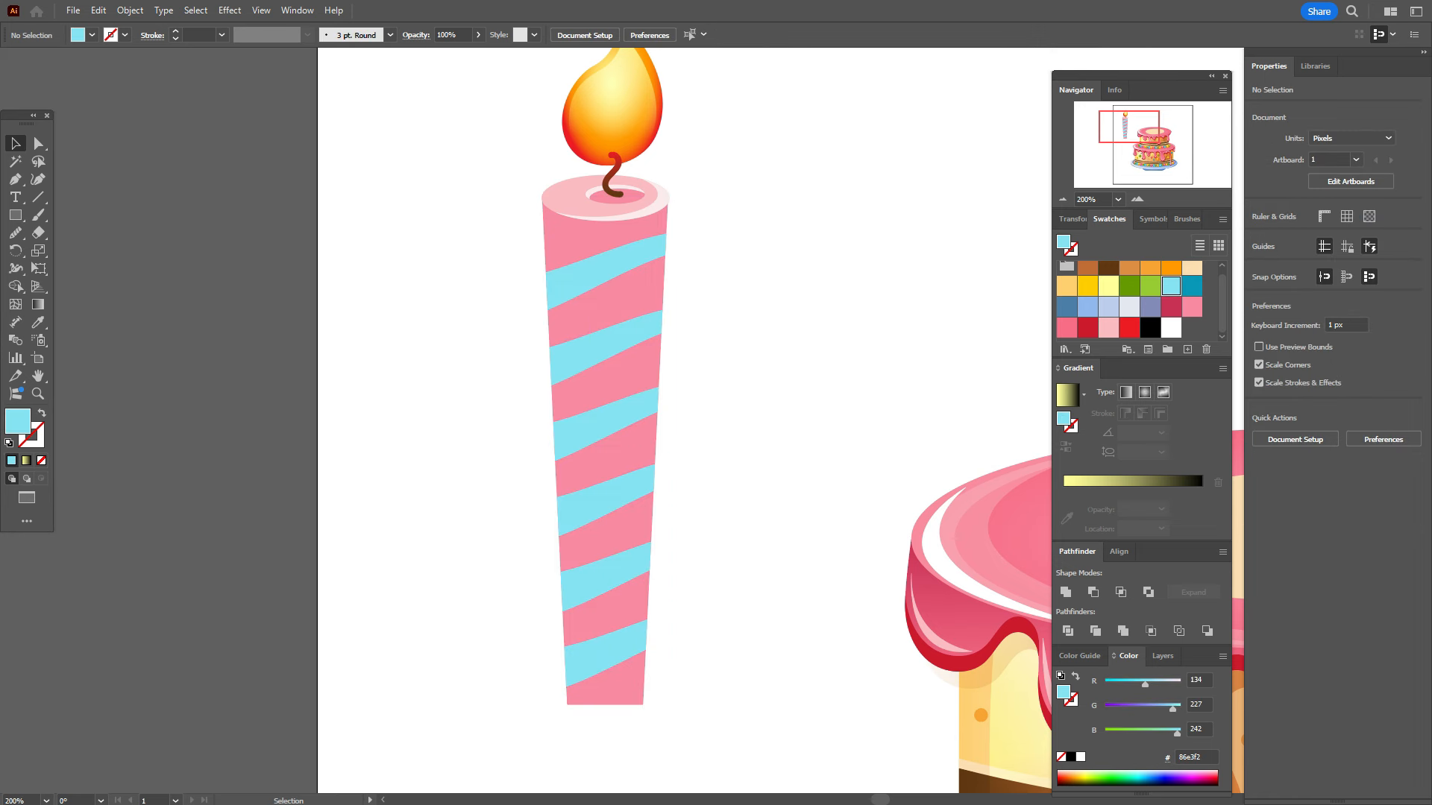
Step: Duplicate the pink candle body in place and shift the copy 13 px to the left
click(605, 456)
key(ctrl+c)
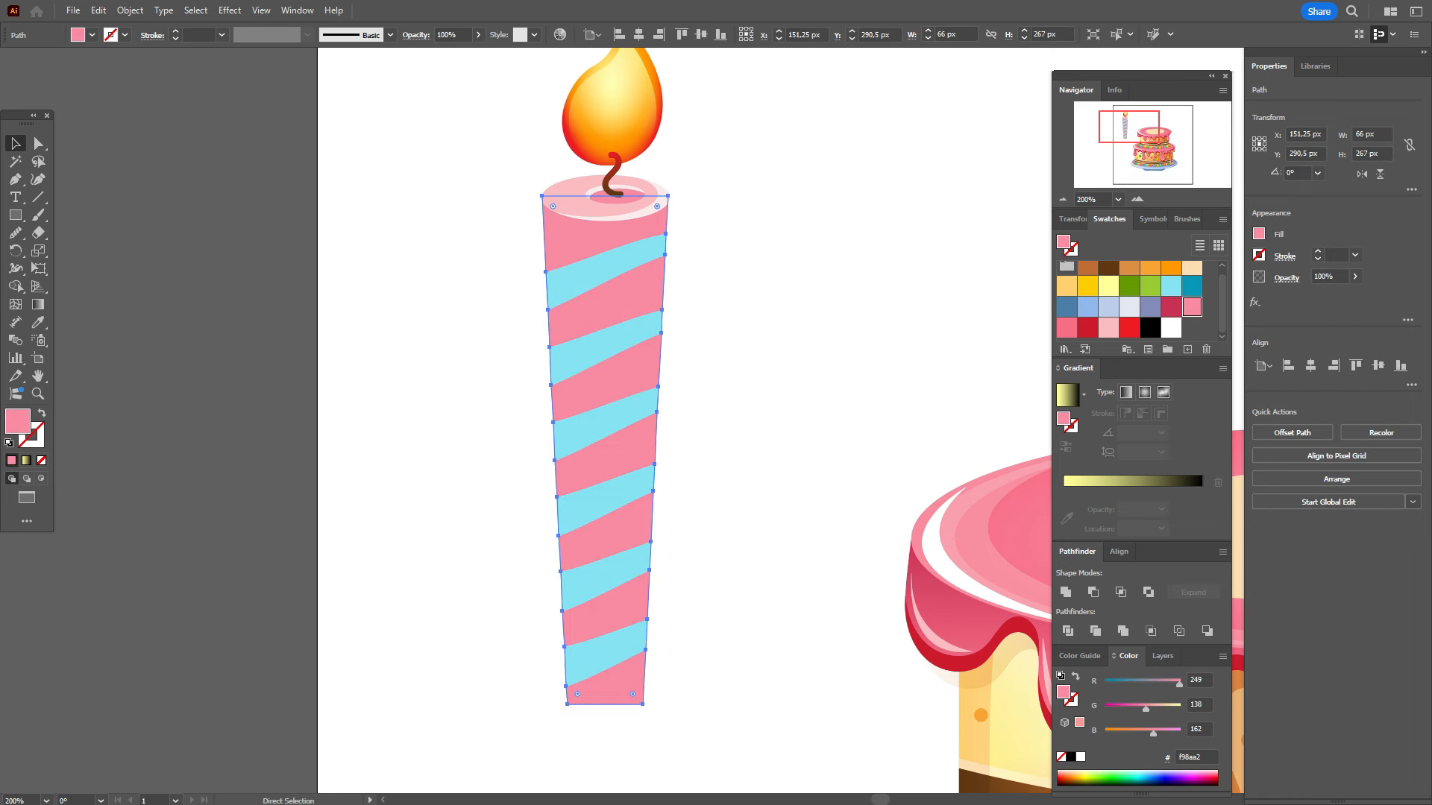
key(ctrl+f)
key(Left)
key(Left)
key(Left)
key(Left)
key(Left)
key(Left)
key(Left)
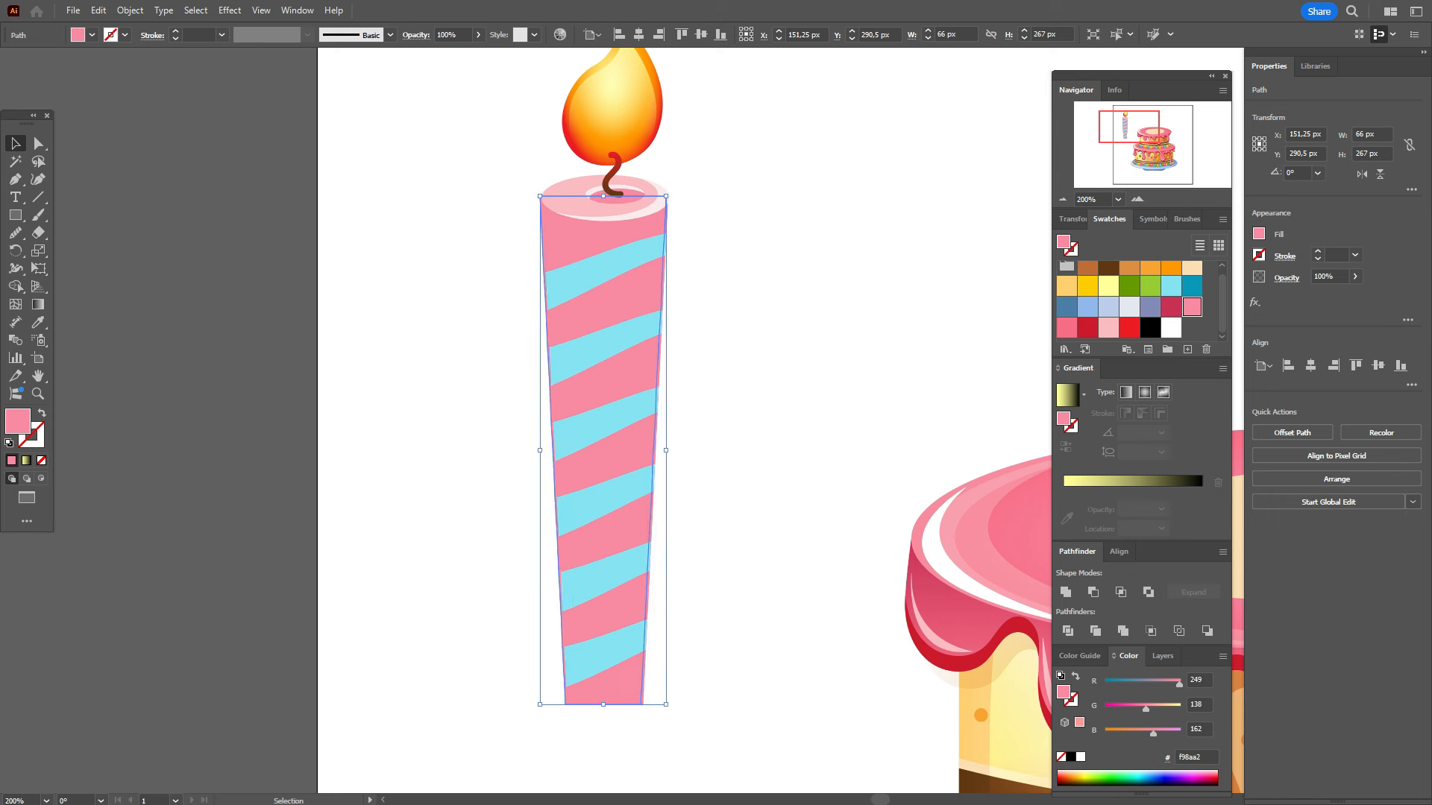
key(Left)
key(Left)
key(Left)
key(Left)
key(Left)
key(Left)
key(Left)
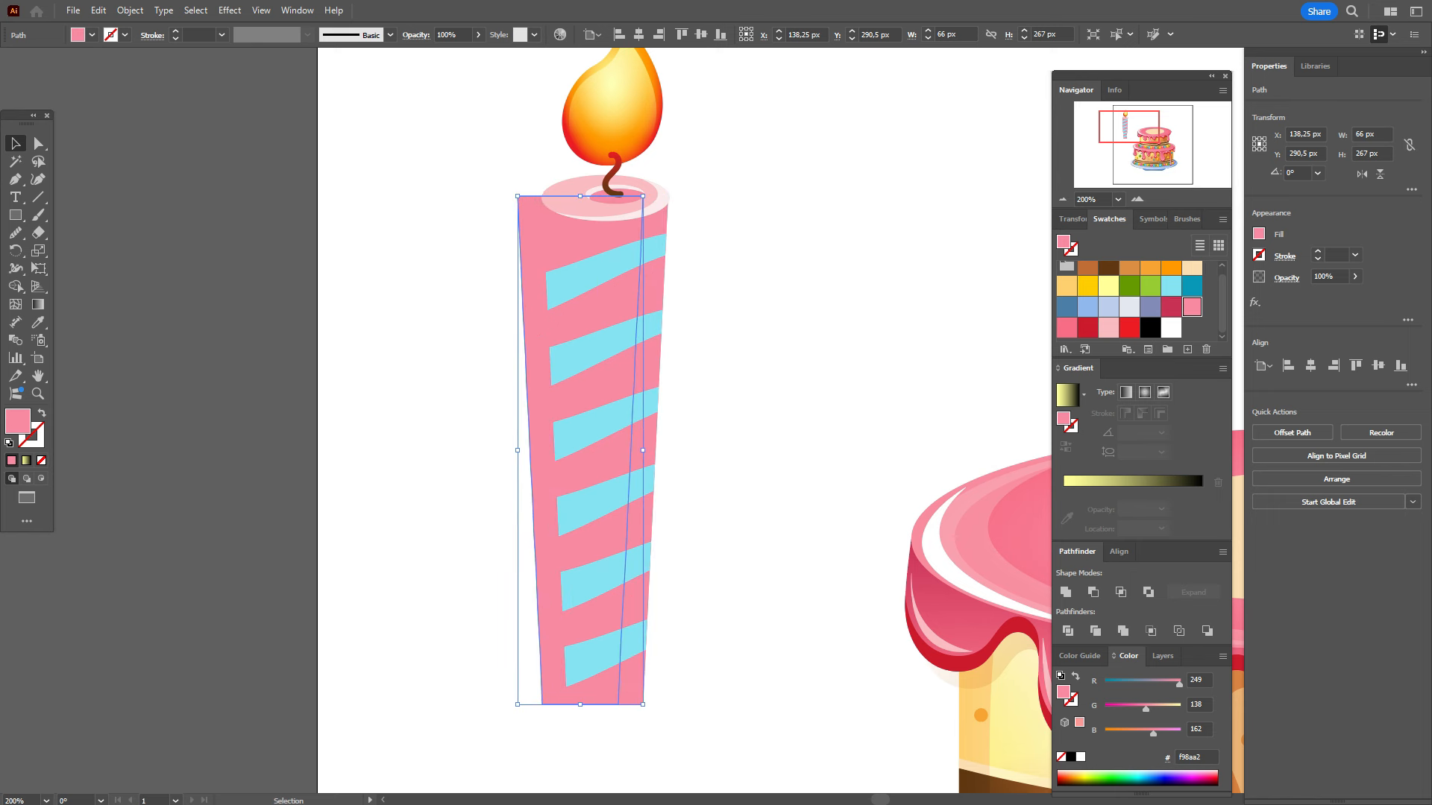
Step: Subtract the shifted copy from the candle body duplicate and fill the remaining right-edge shading strip with darker pink F86D87
shift+click(647, 439)
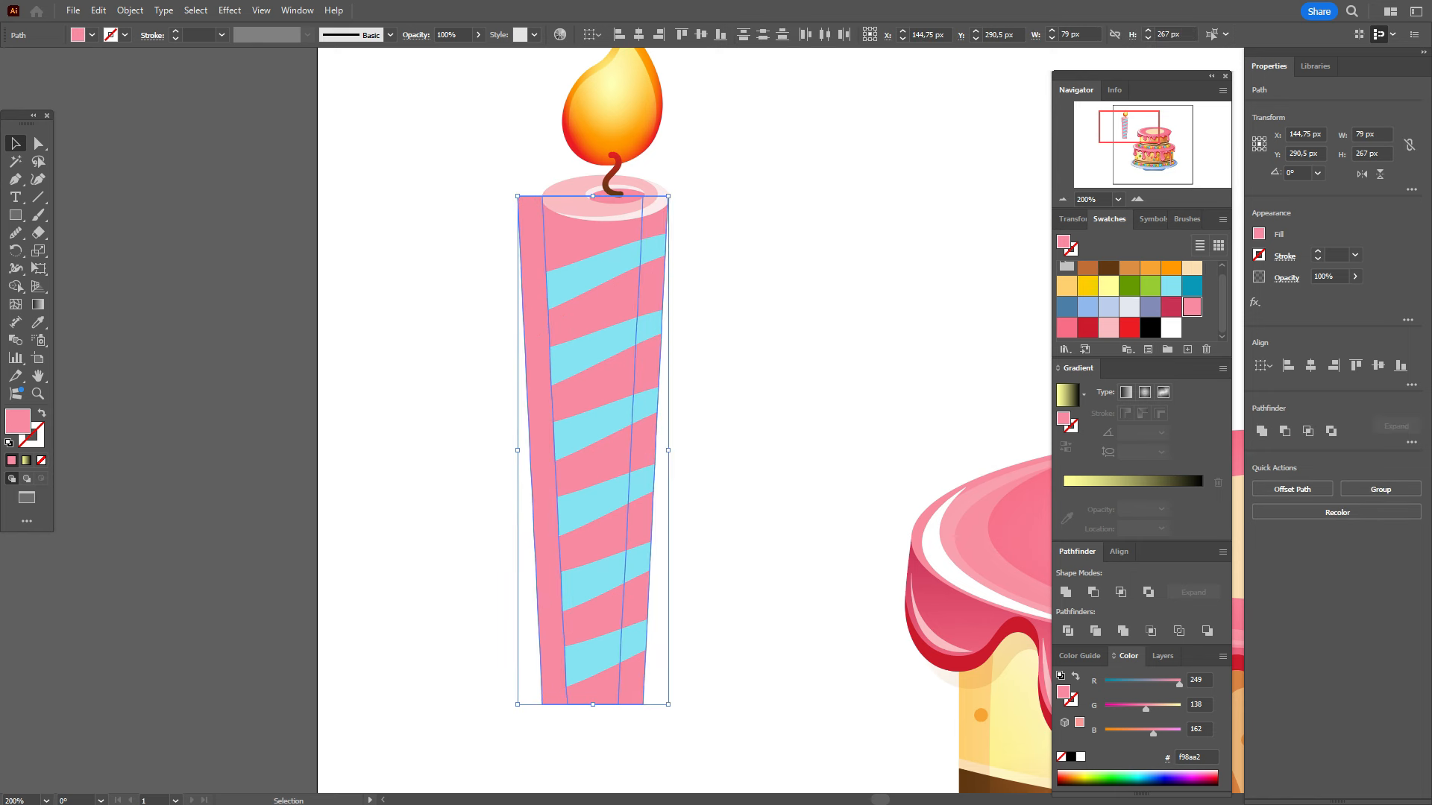
click(1284, 431)
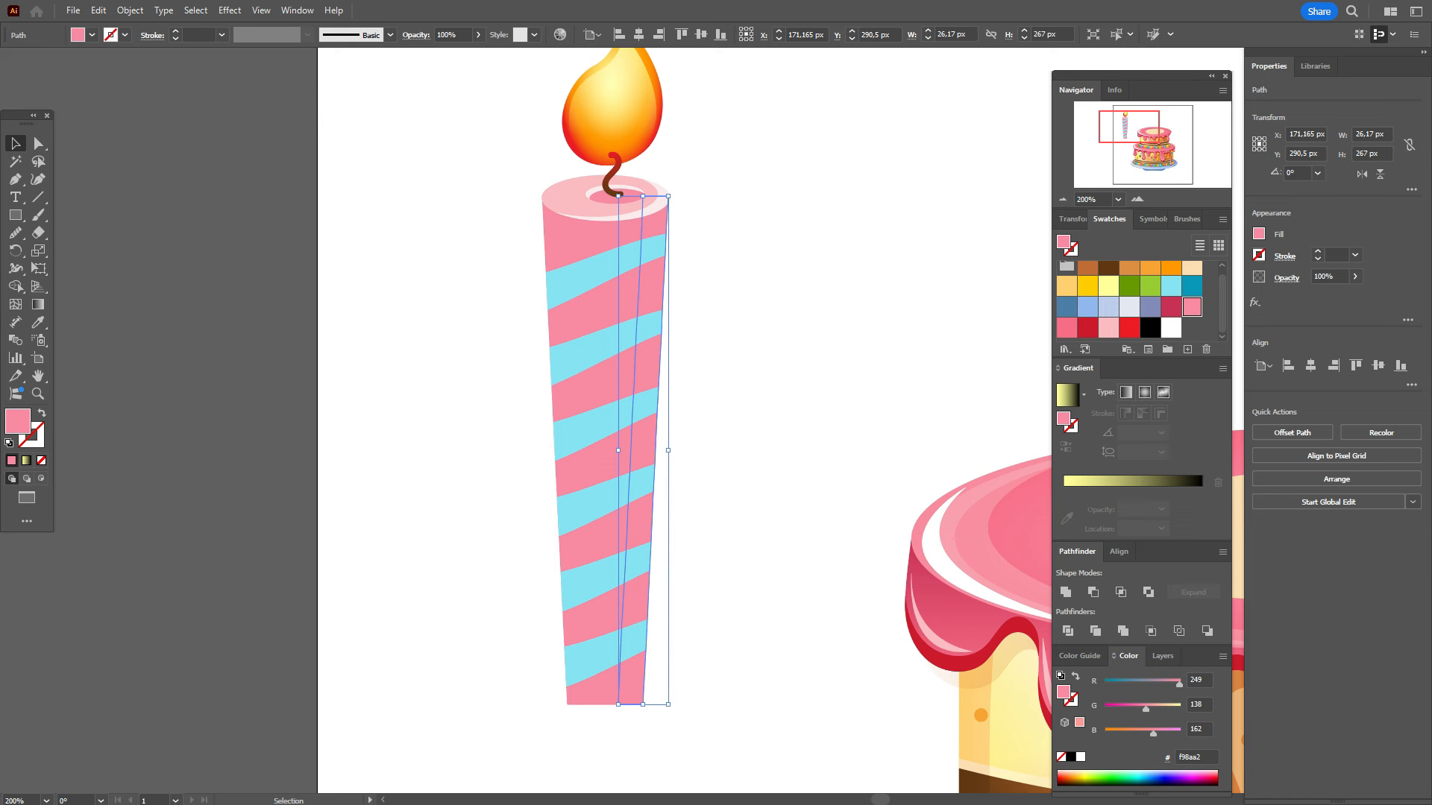
click(1066, 327)
key(ctrl+shift+a)
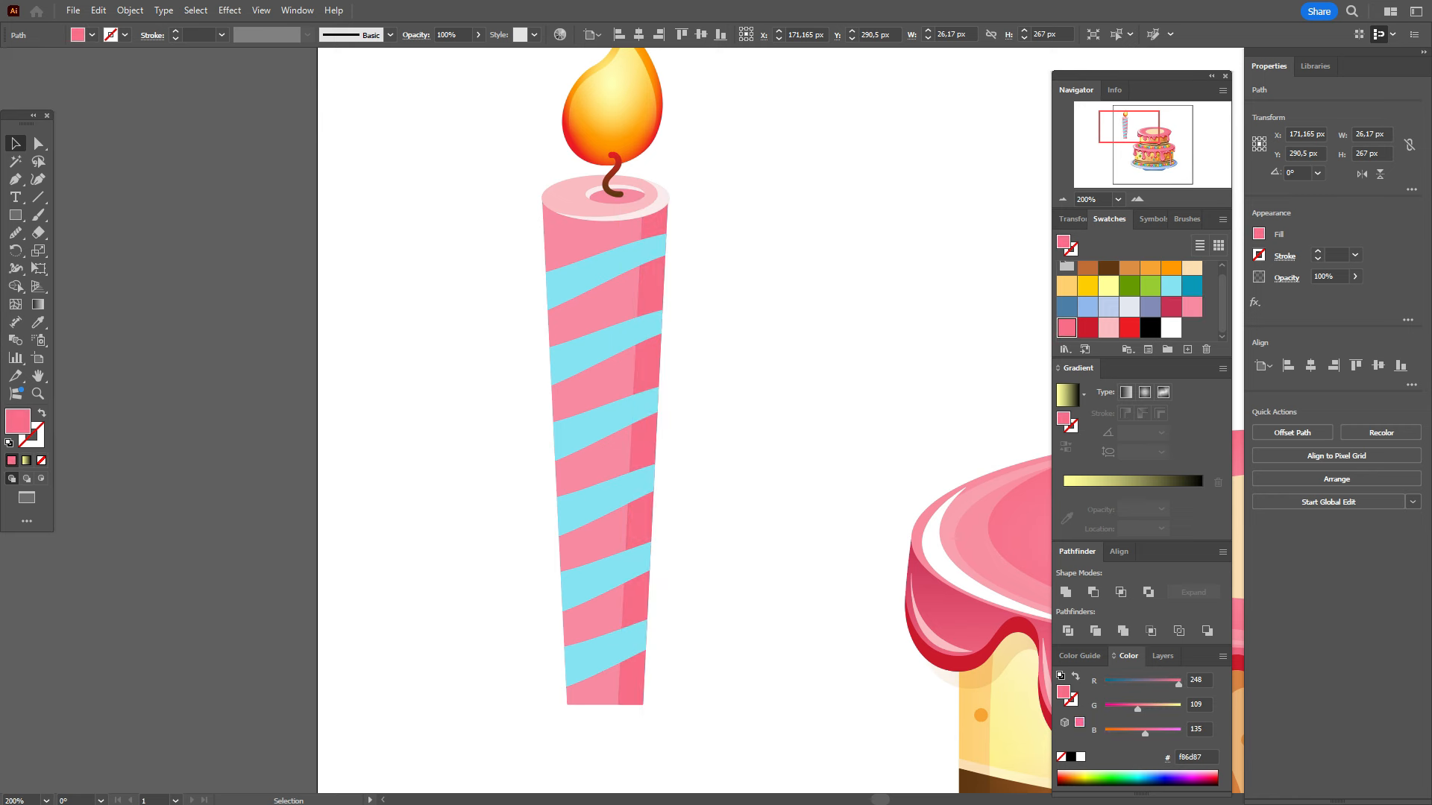
Step: Duplicate the pink candle body in place again and shift the copy 15 px to the right
click(597, 373)
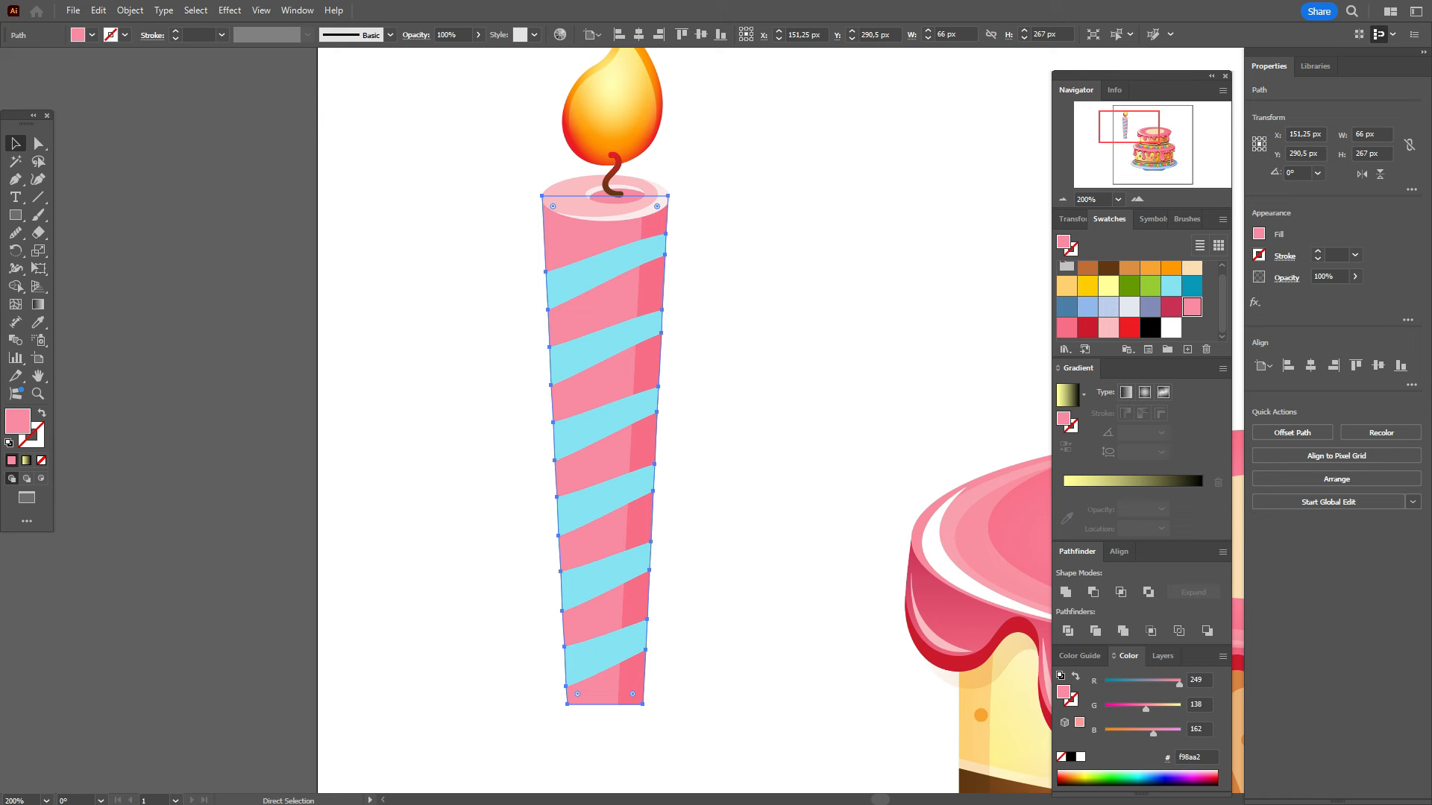
key(Right)
key(Right)
key(Right)
key(Right)
key(Right)
key(Right)
key(Right)
key(Right)
key(Right)
key(Right)
key(Right)
key(Right)
key(Right)
key(Right)
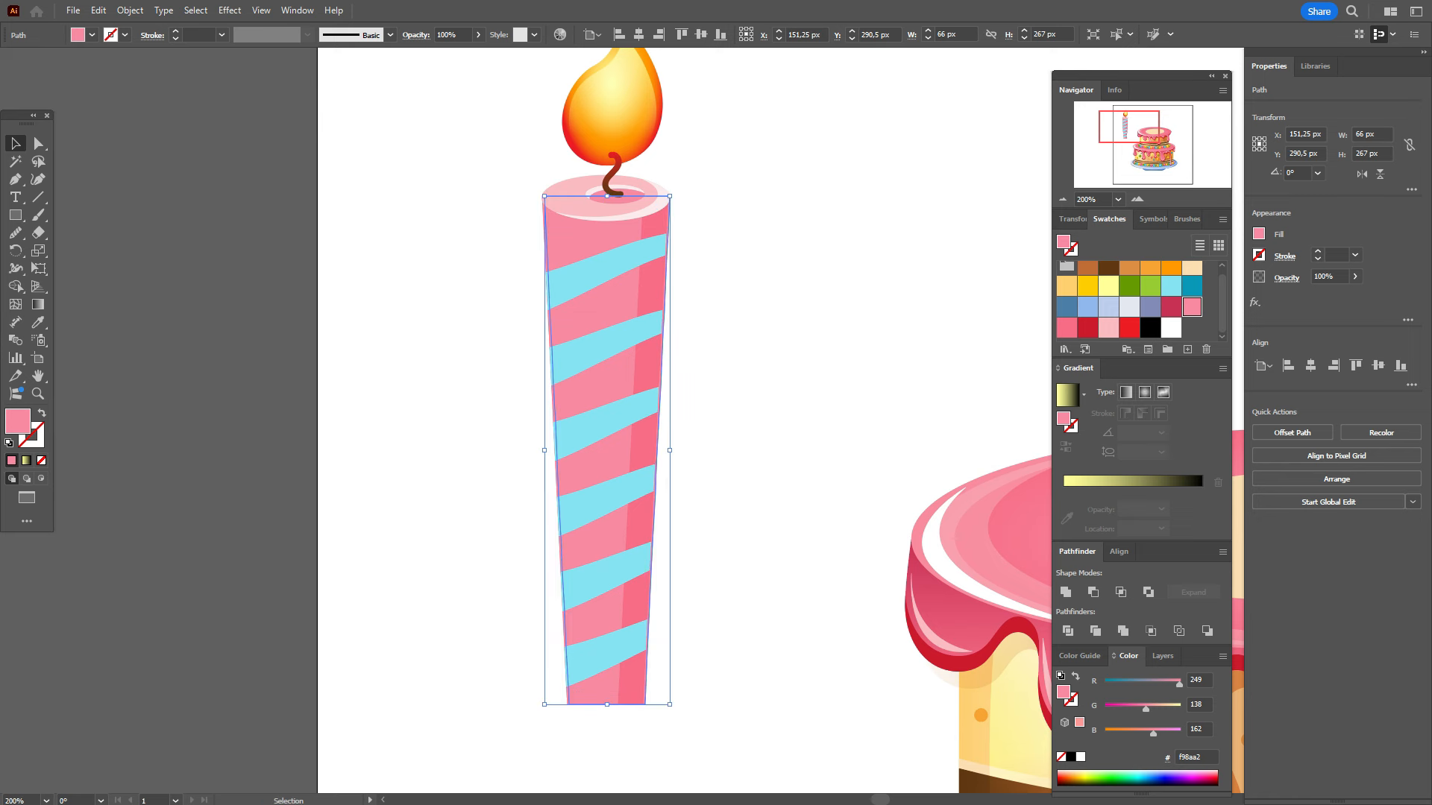
key(Right)
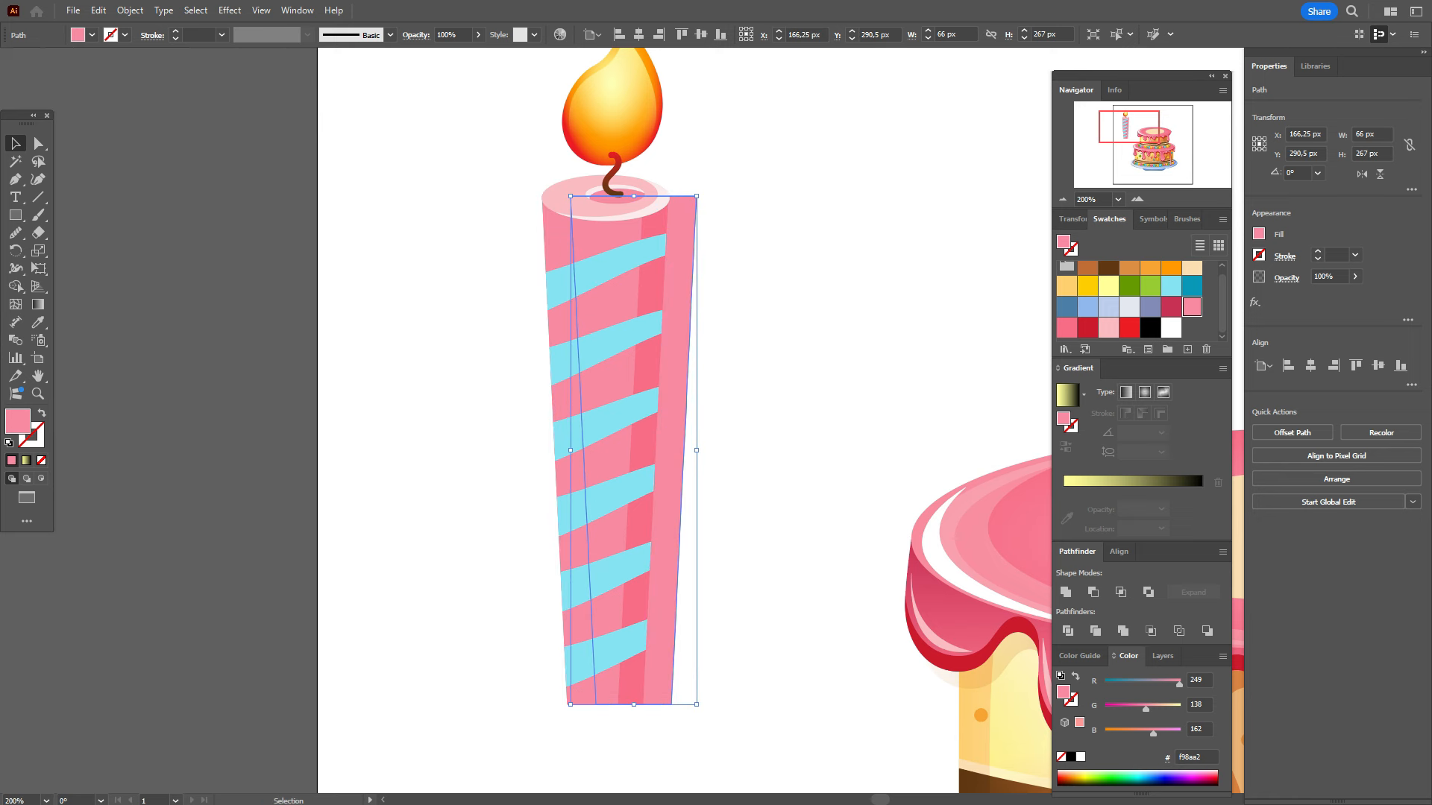
Step: Duplicate the right-shifted body copy and move the new duplicate 7 px to the left
key(Left)
key(Left)
key(Left)
key(Left)
key(Left)
key(Left)
key(Left)
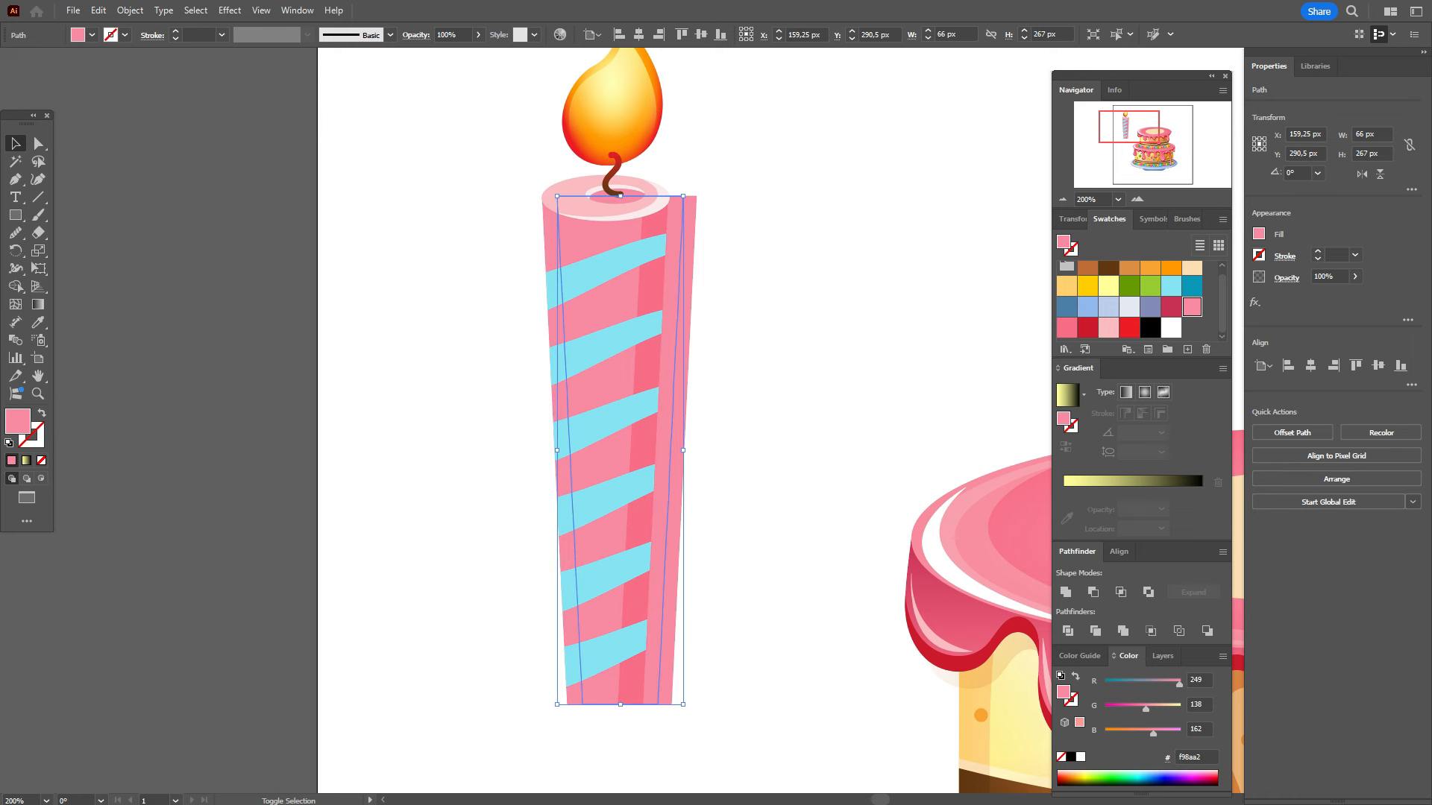
Step: Subtract one offset body copy from the other and fill the resulting narrow highlight strip with pale pink FABCC2
shift+click(682, 328)
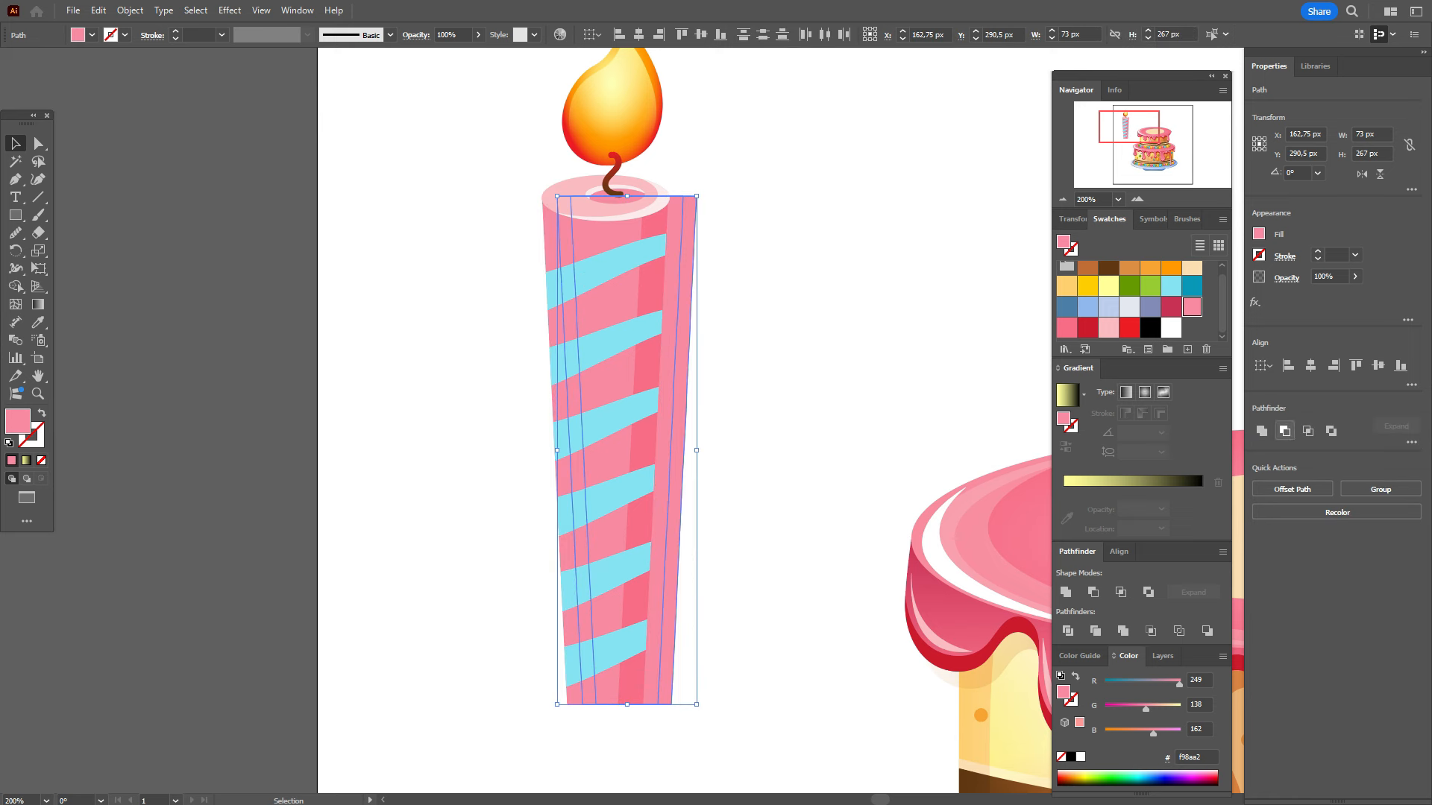
click(1285, 431)
click(1108, 327)
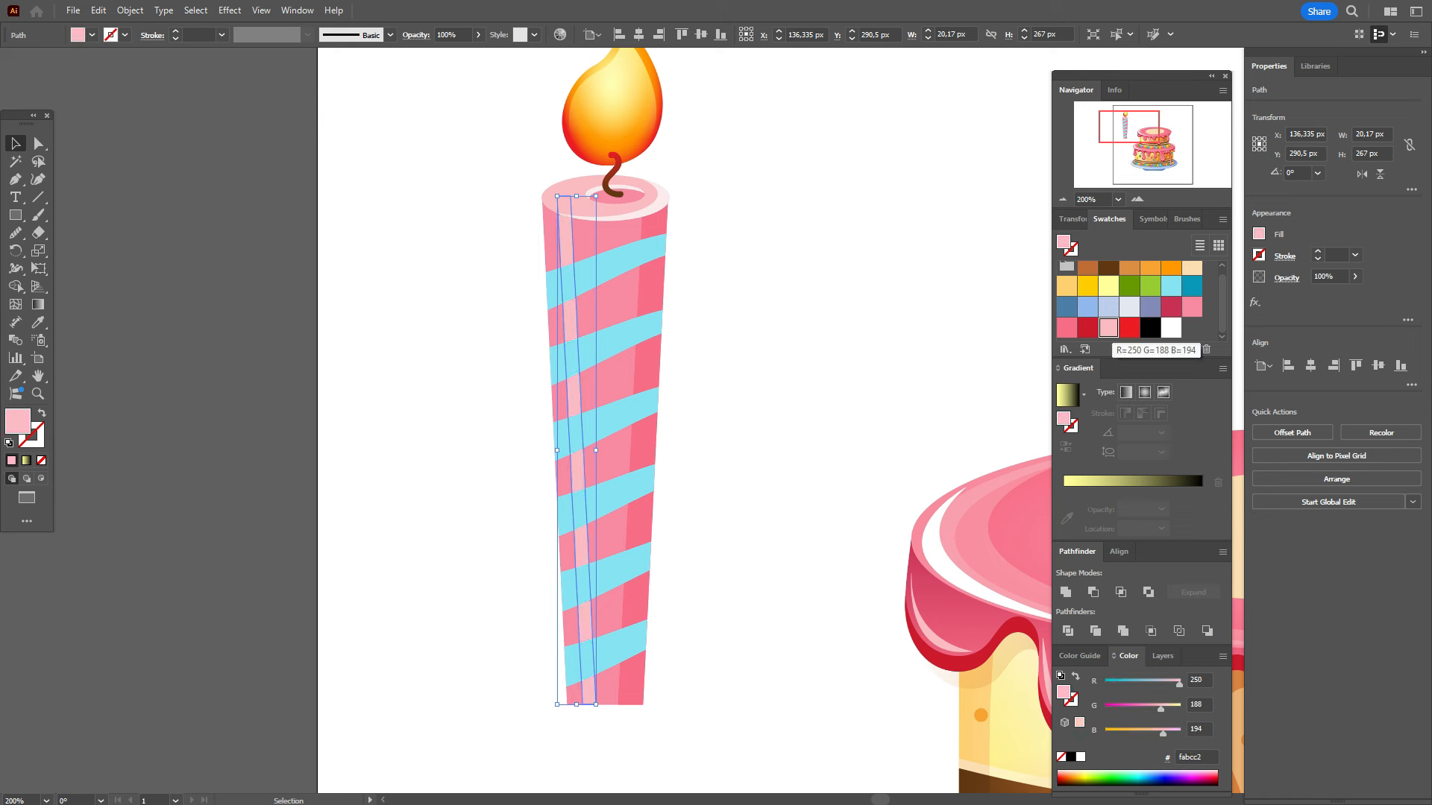
key(ctrl+shift+a)
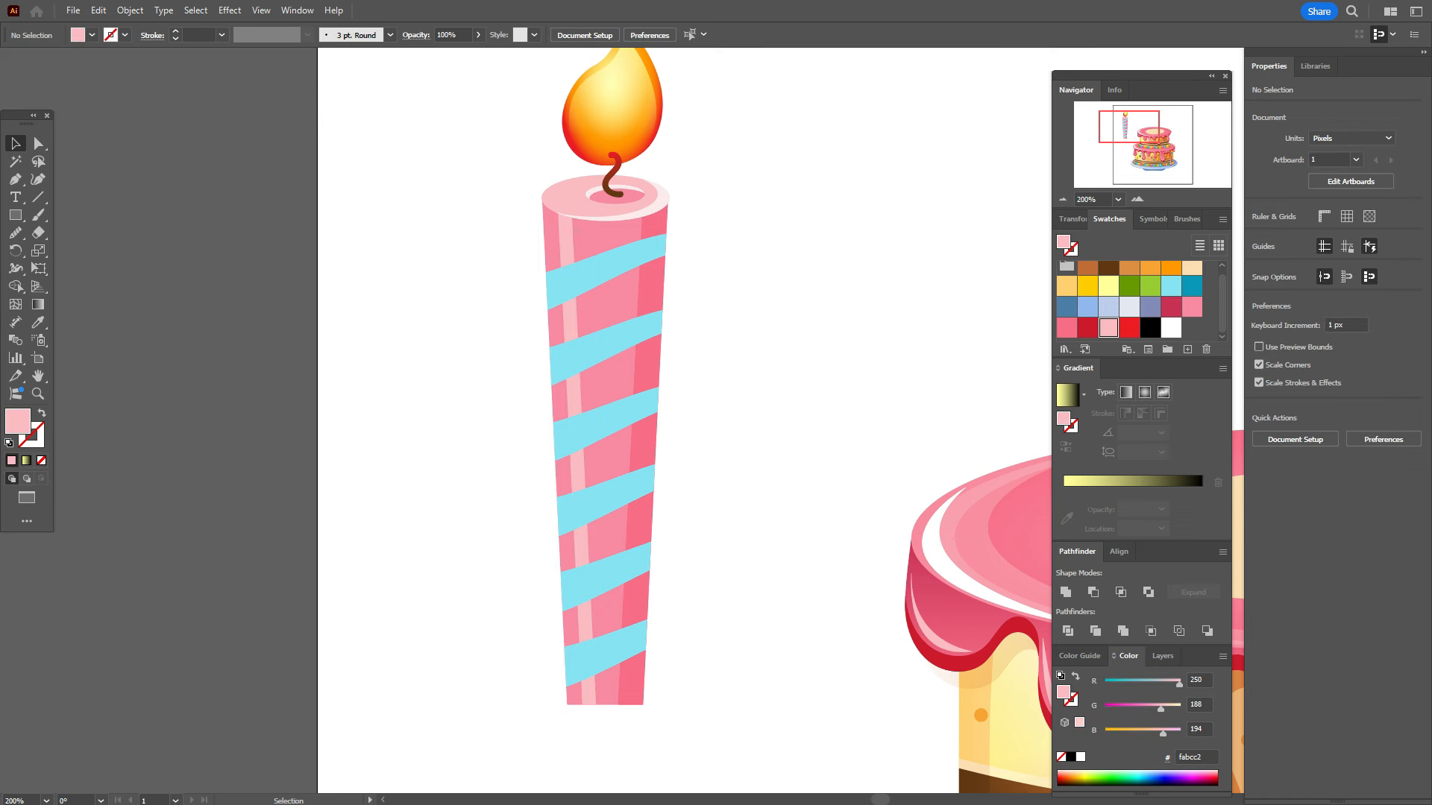
Step: Fill all six stripes with a linear gradient from pale lavender through light blue 86E3F2 at about 58% to teal 0998B7
click(605, 267)
shift+click(605, 343)
shift+click(606, 421)
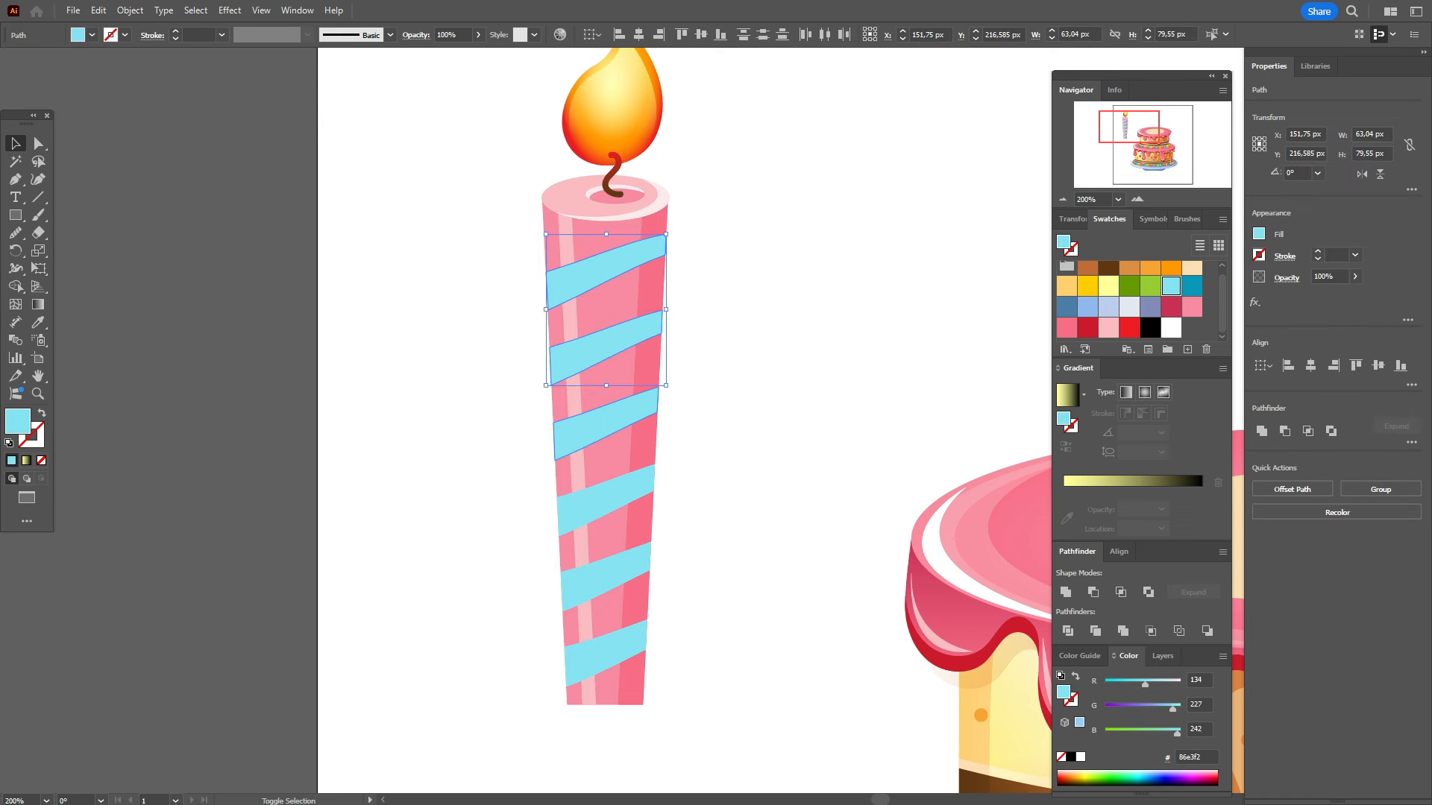
shift+click(605, 498)
shift+click(606, 576)
shift+click(605, 653)
key(period)
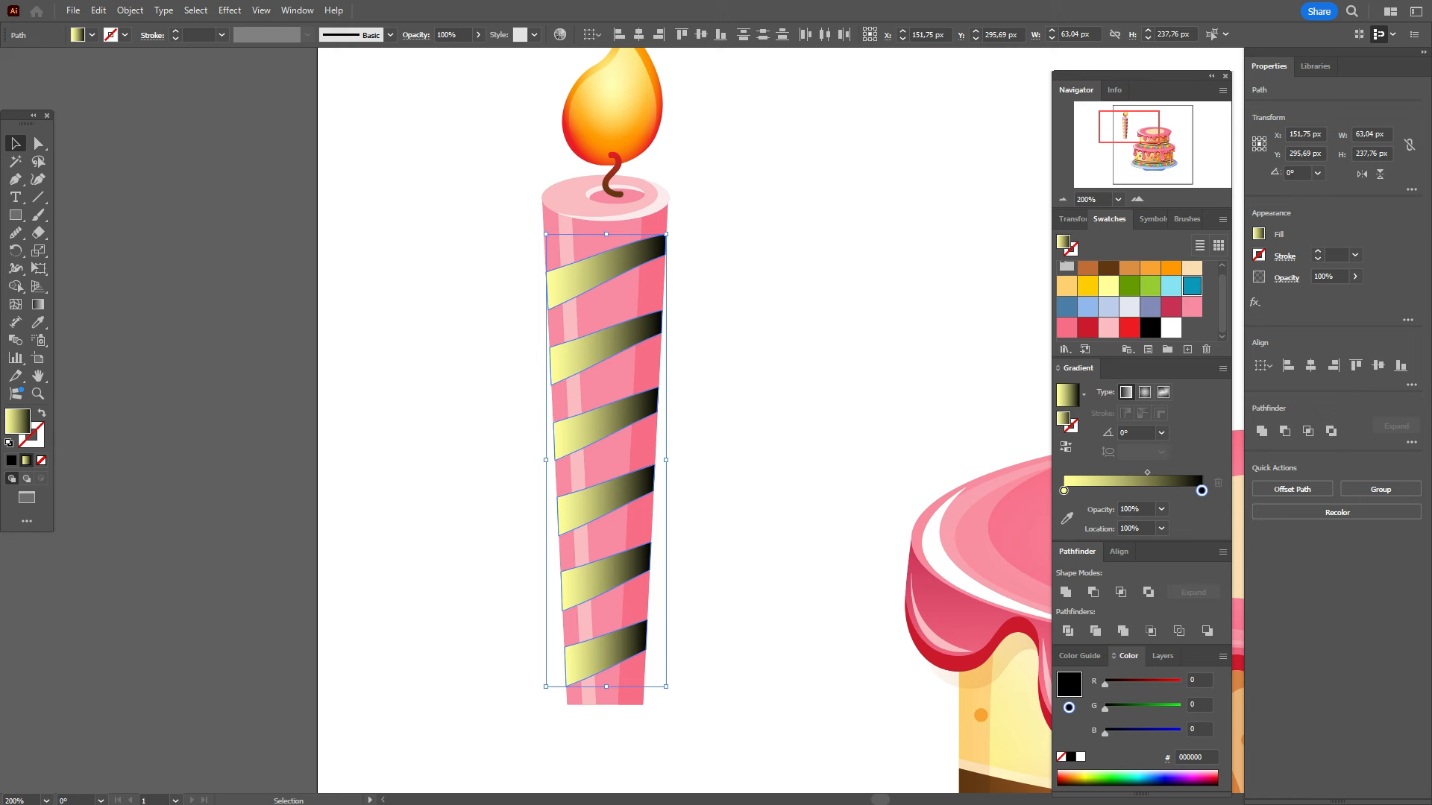
drag(1192, 285, 1201, 489)
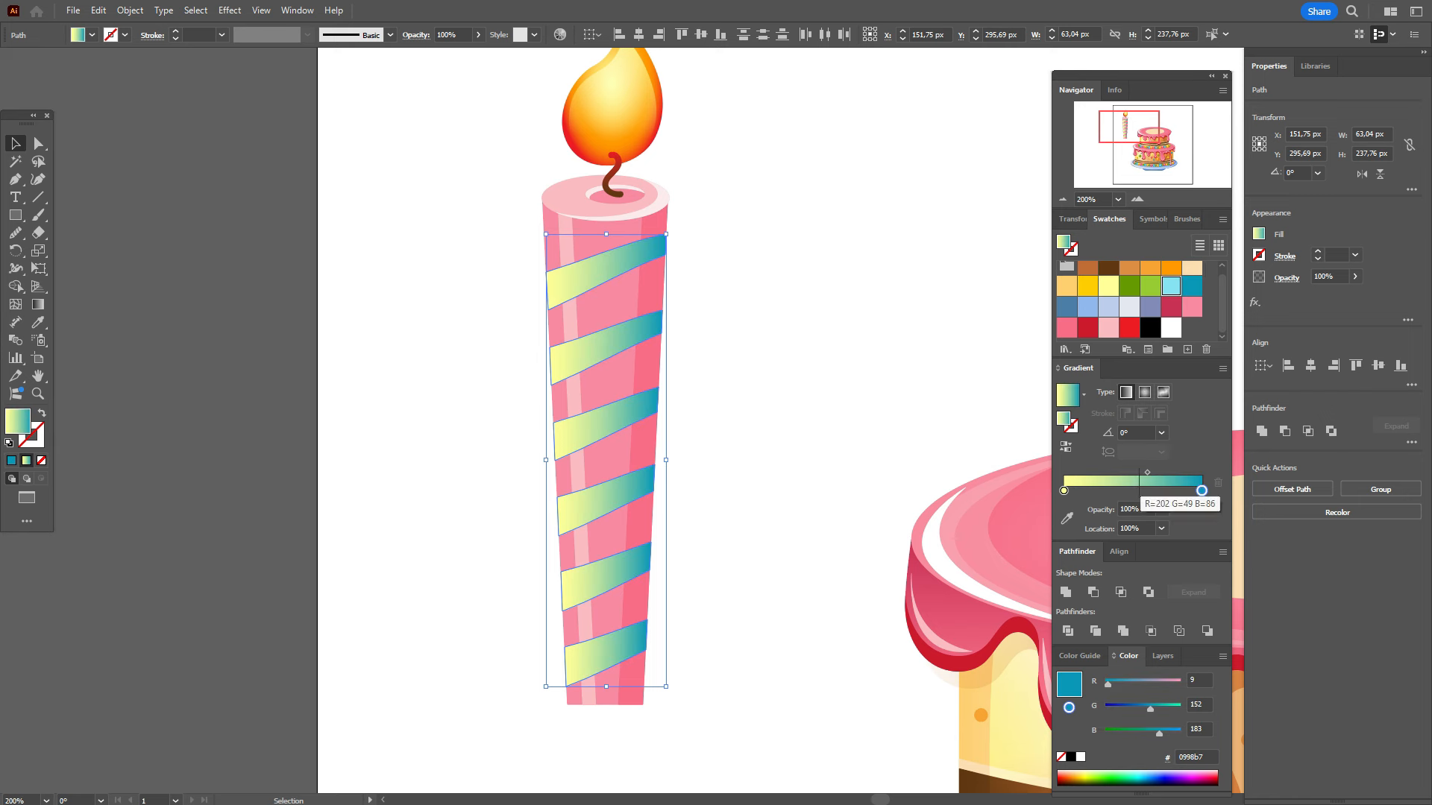
click(1129, 490)
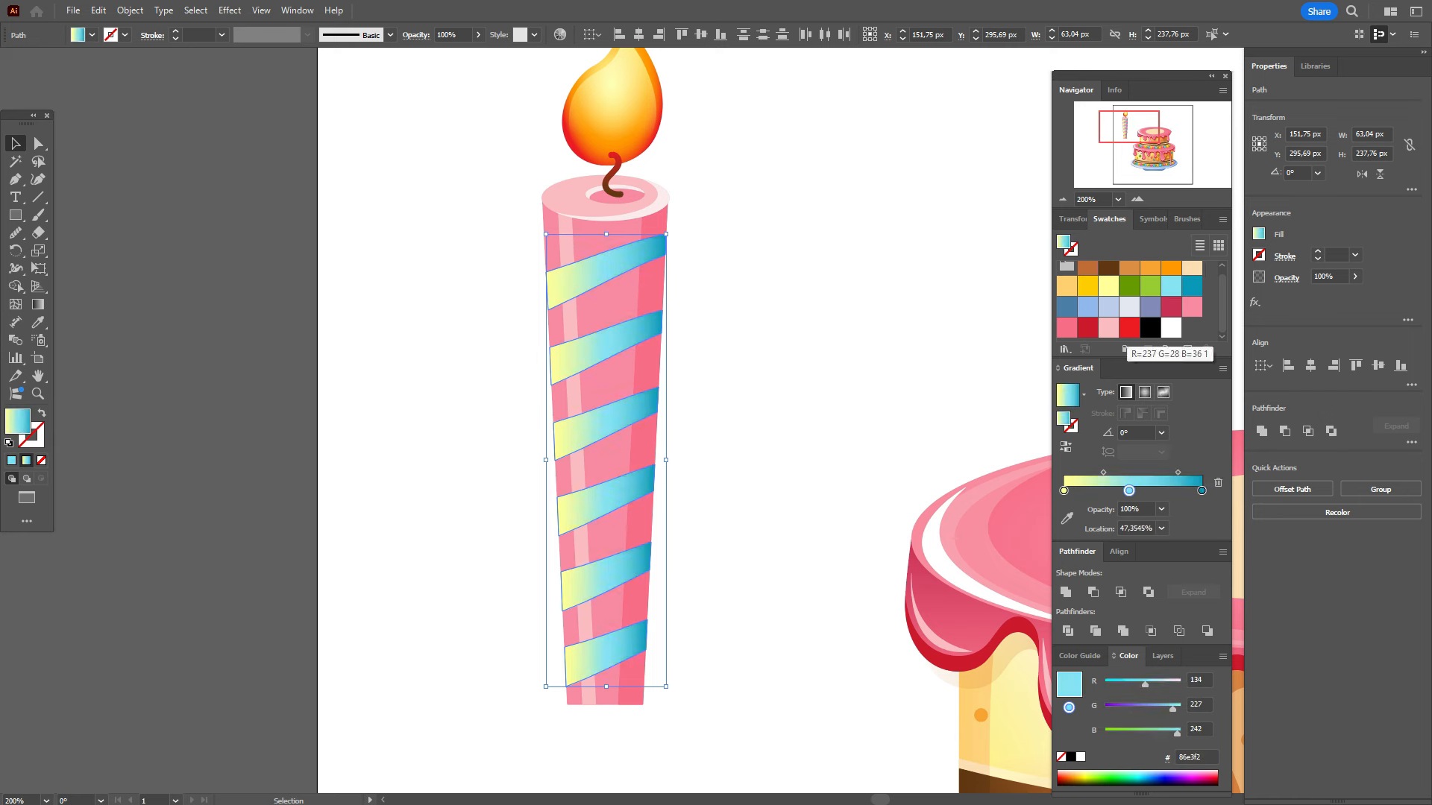
drag(1073, 485, 1144, 490)
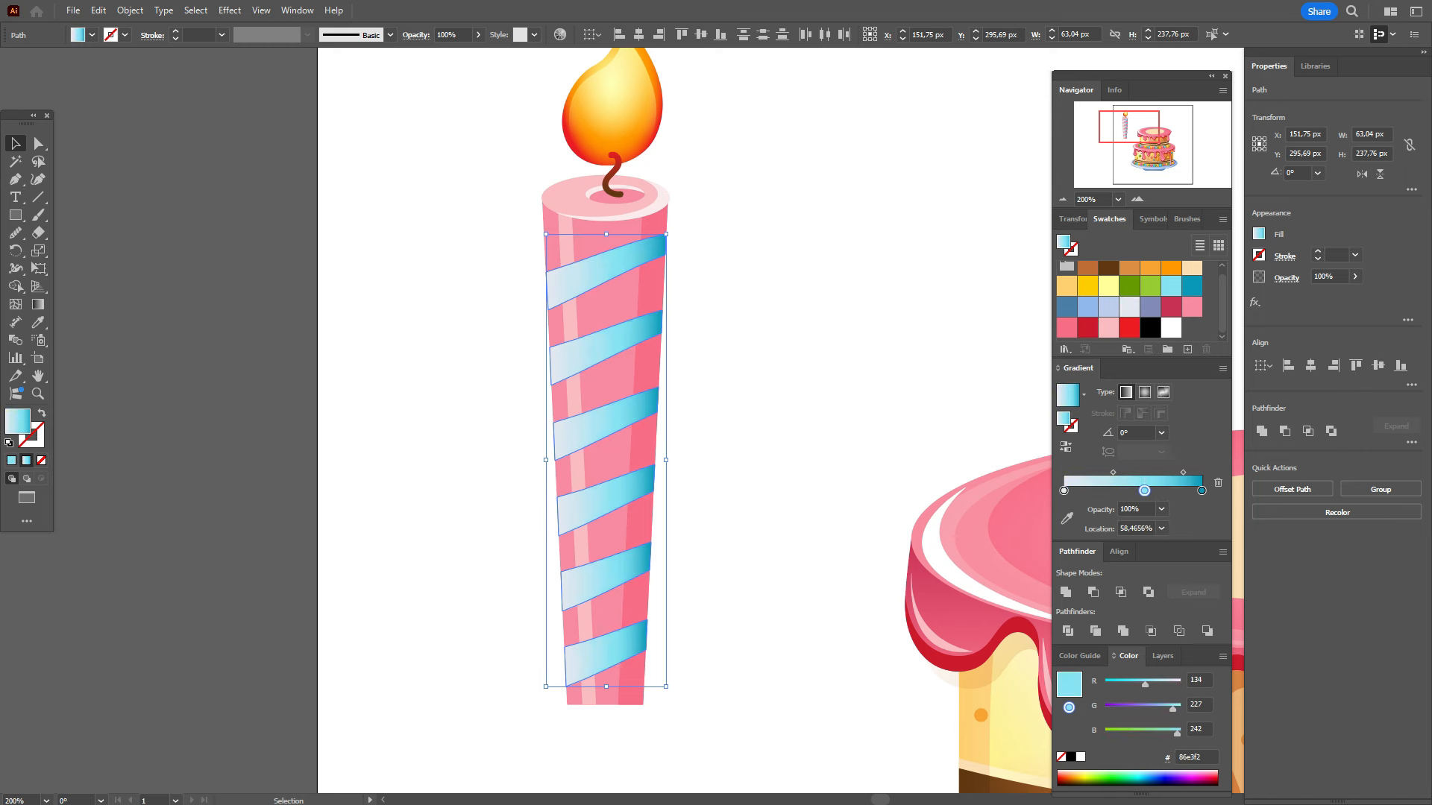
key(ctrl+shift+a)
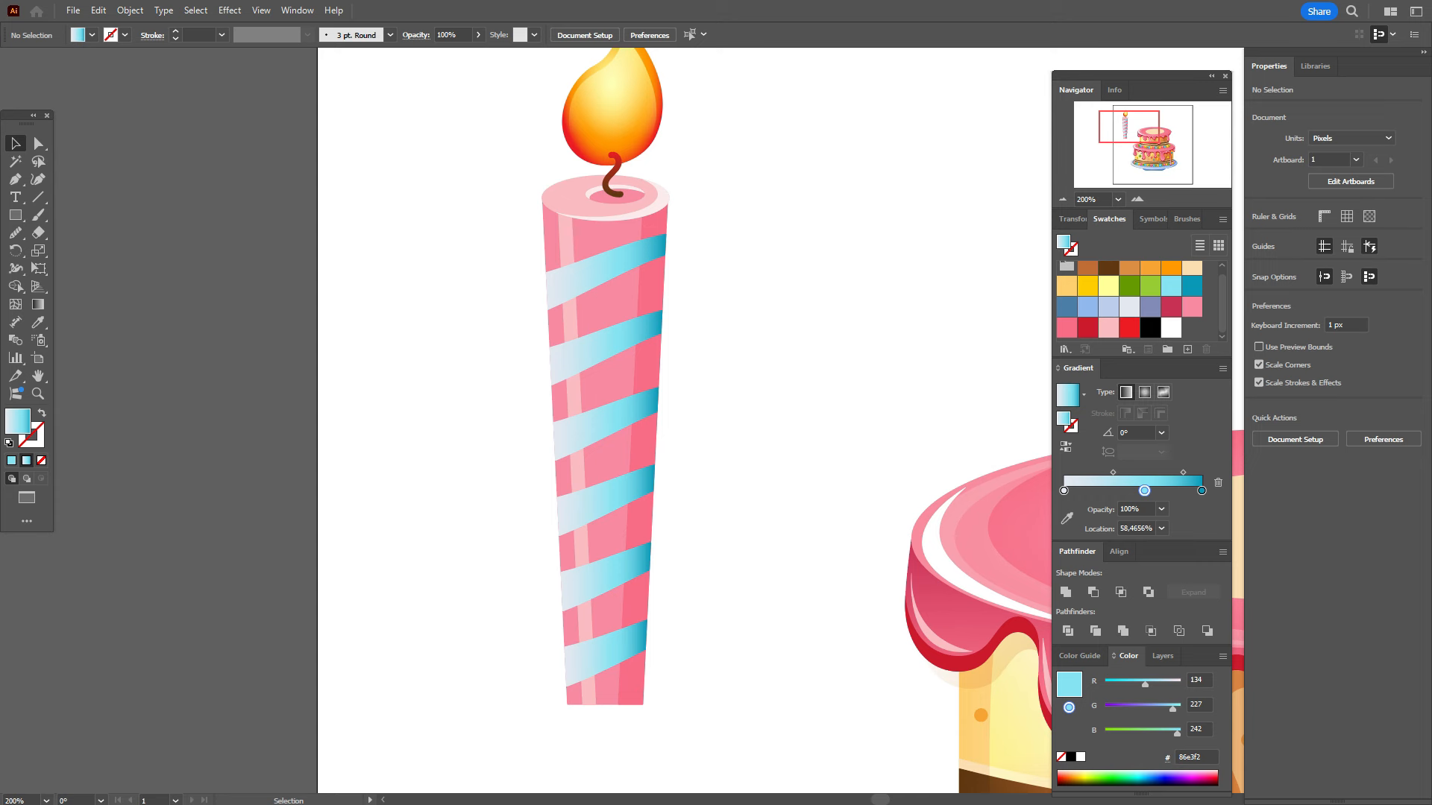
Step: Group the six gradient stripes
click(605, 270)
shift+click(605, 346)
shift+click(606, 422)
shift+click(606, 499)
shift+click(605, 578)
shift+click(605, 653)
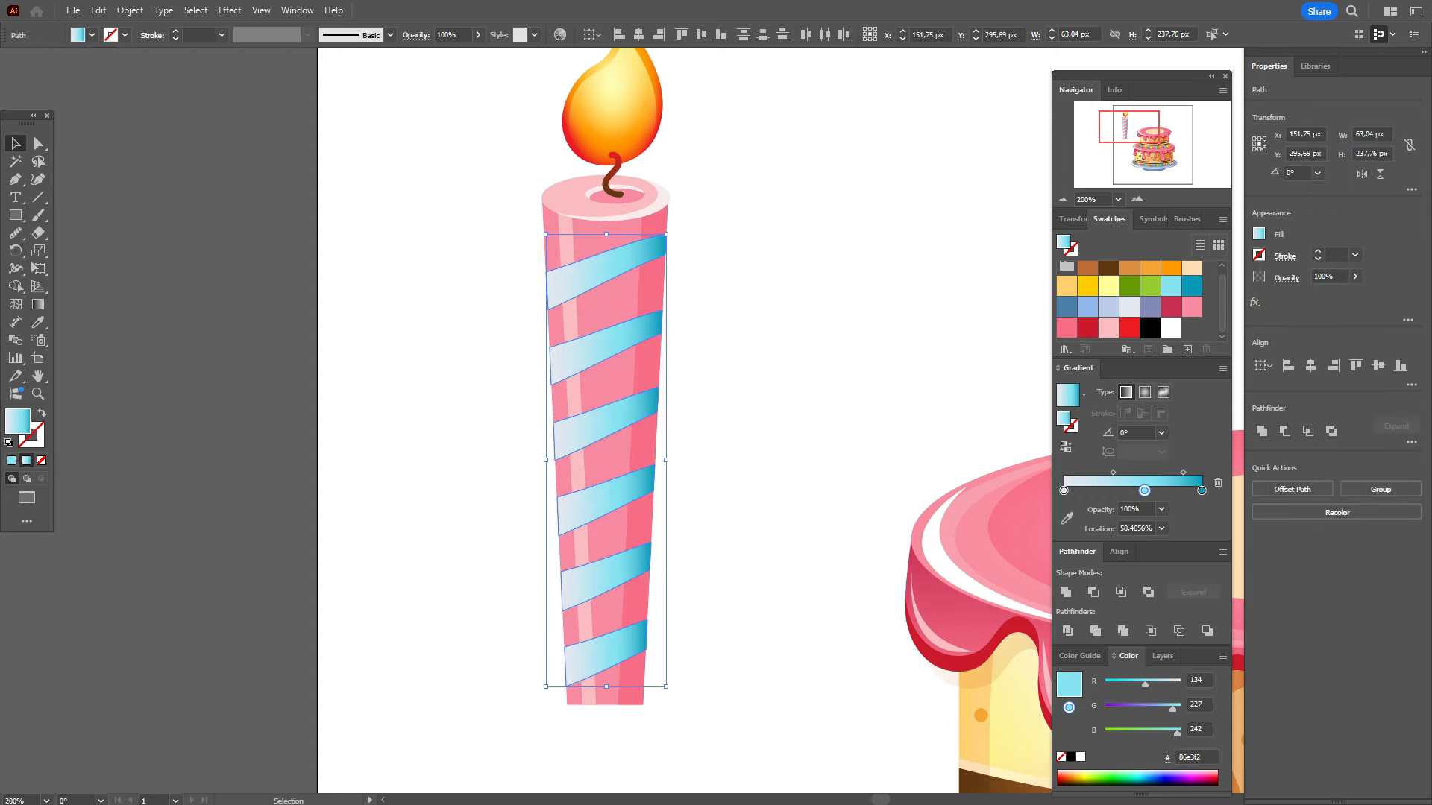
key(ctrl+g)
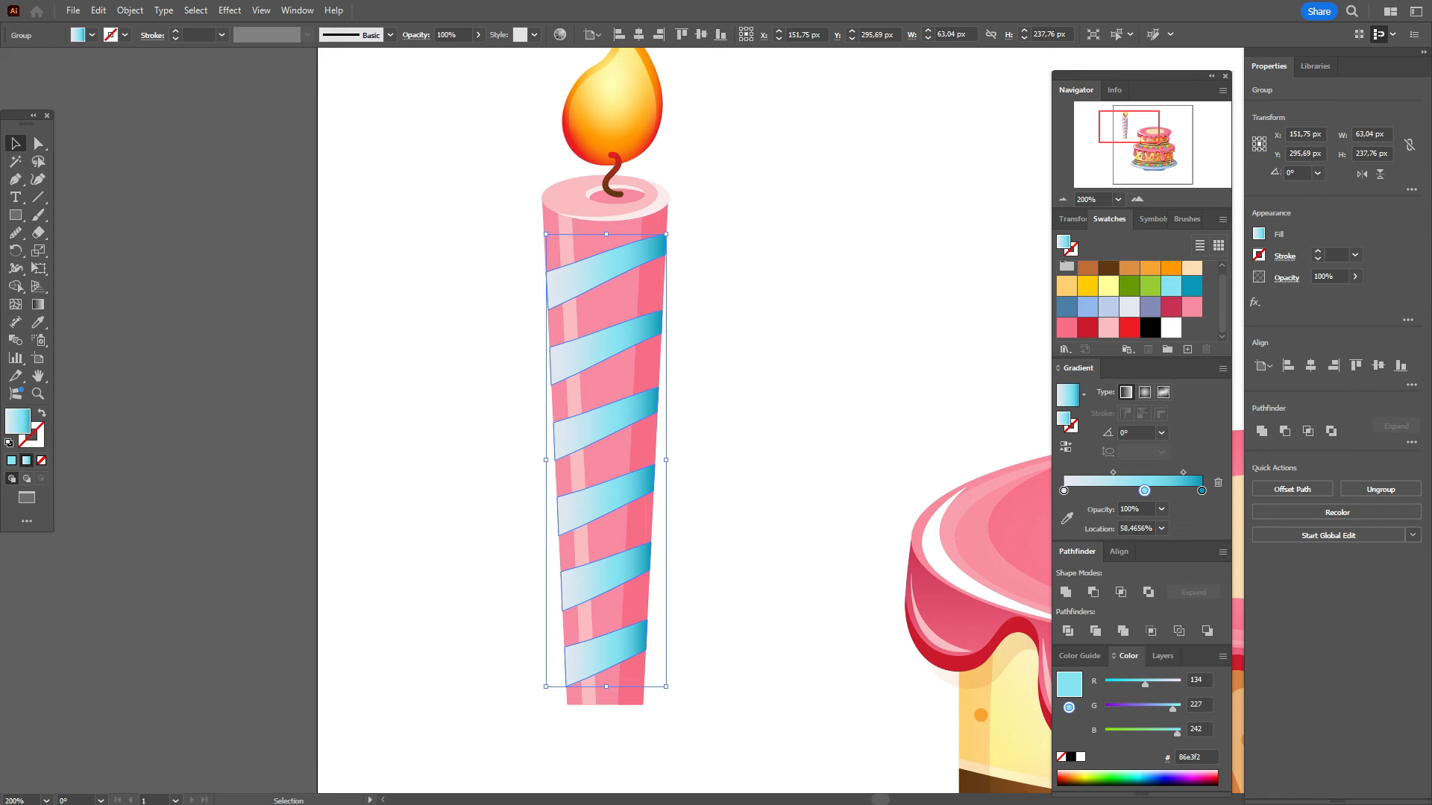
right_click(632, 200)
mouse_move(738, 532)
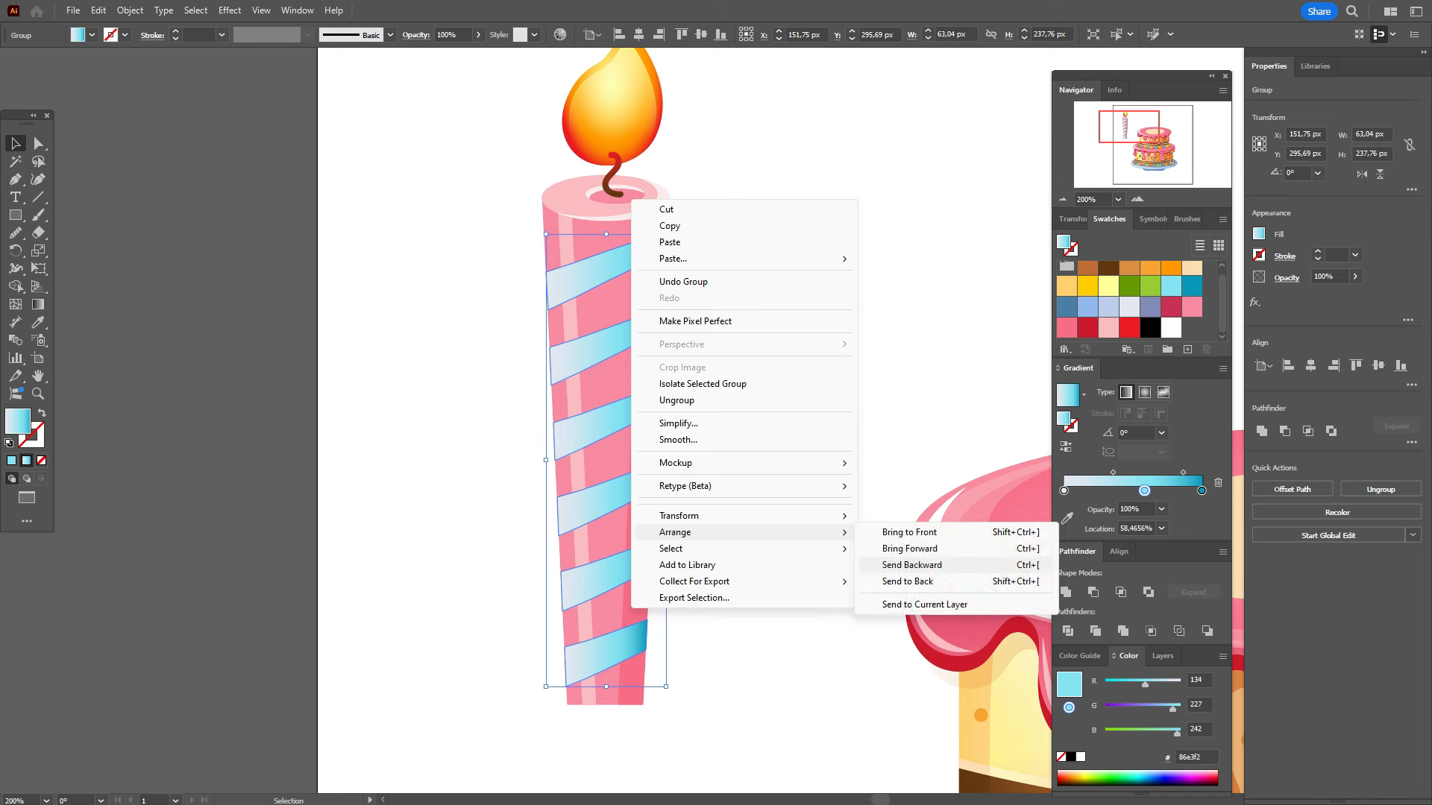
click(911, 565)
key(Down)
key(Down)
key(Down)
key(Down)
key(Down)
key(ctrl+z)
key(ctrl+z)
key(ctrl+z)
key(ctrl+z)
key(ctrl+z)
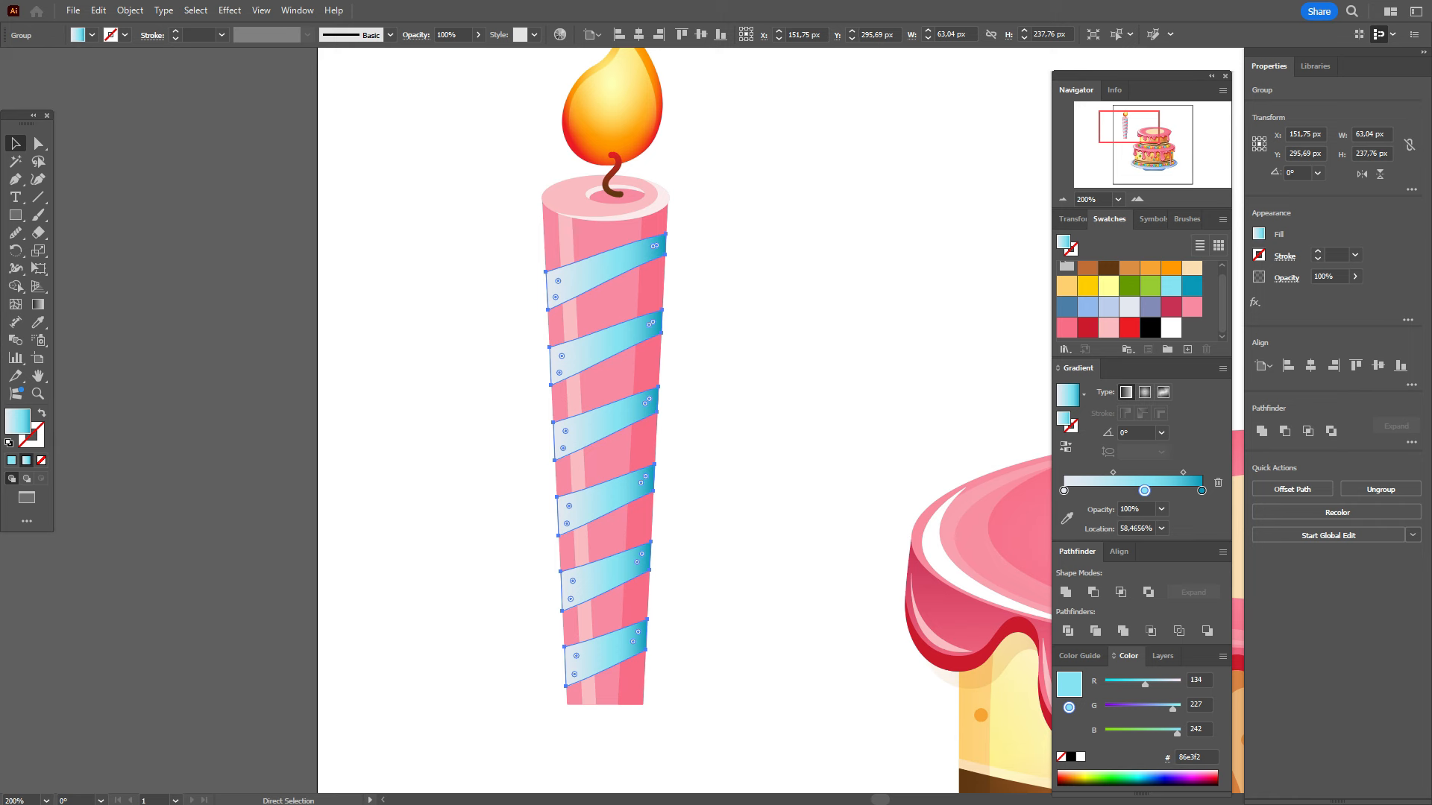
Step: Duplicate the stripe group in place, send the copy backward and move it down 5 px as a shadow
right_click(695, 111)
mouse_move(738, 441)
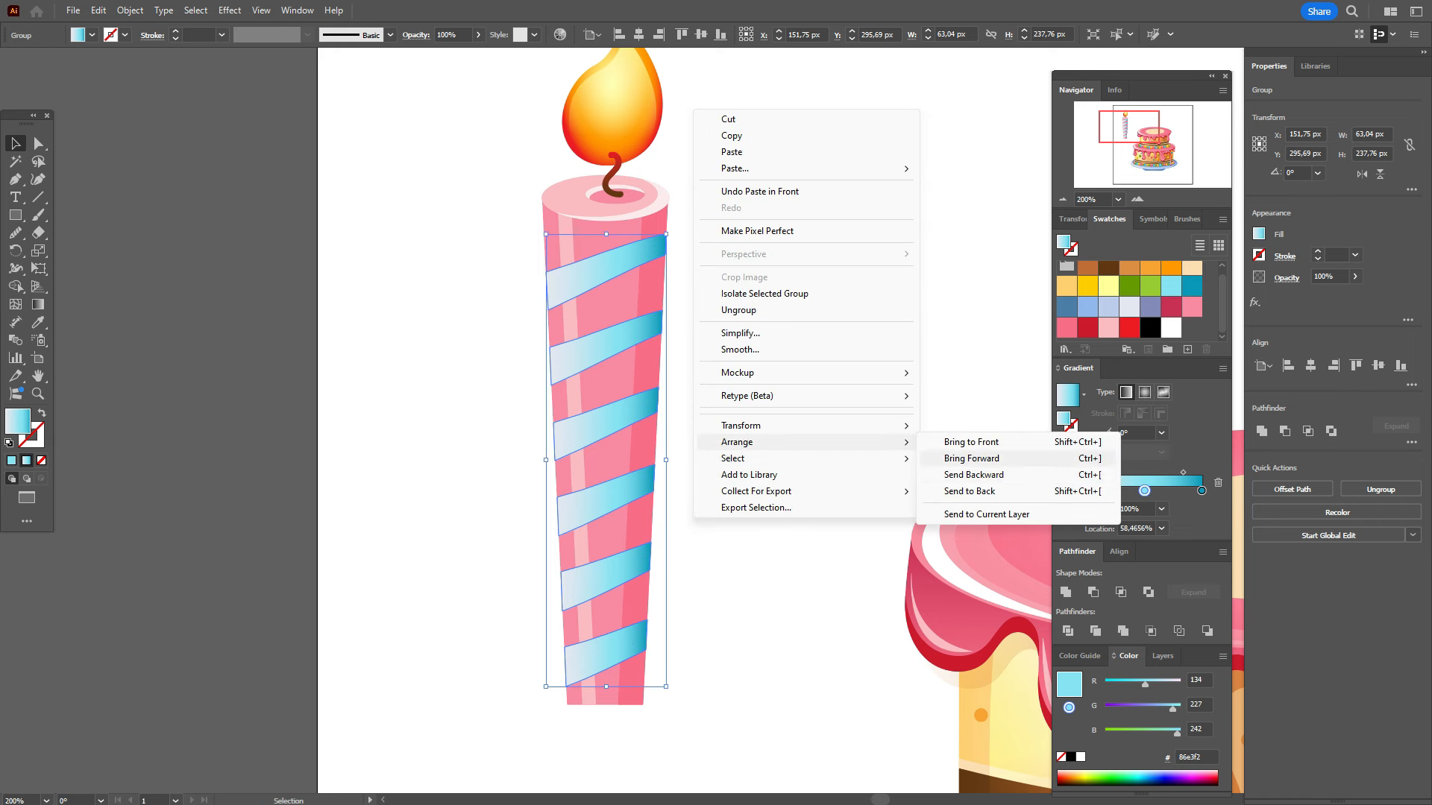
click(973, 475)
key(Down)
key(Down)
key(Down)
key(Down)
key(Down)
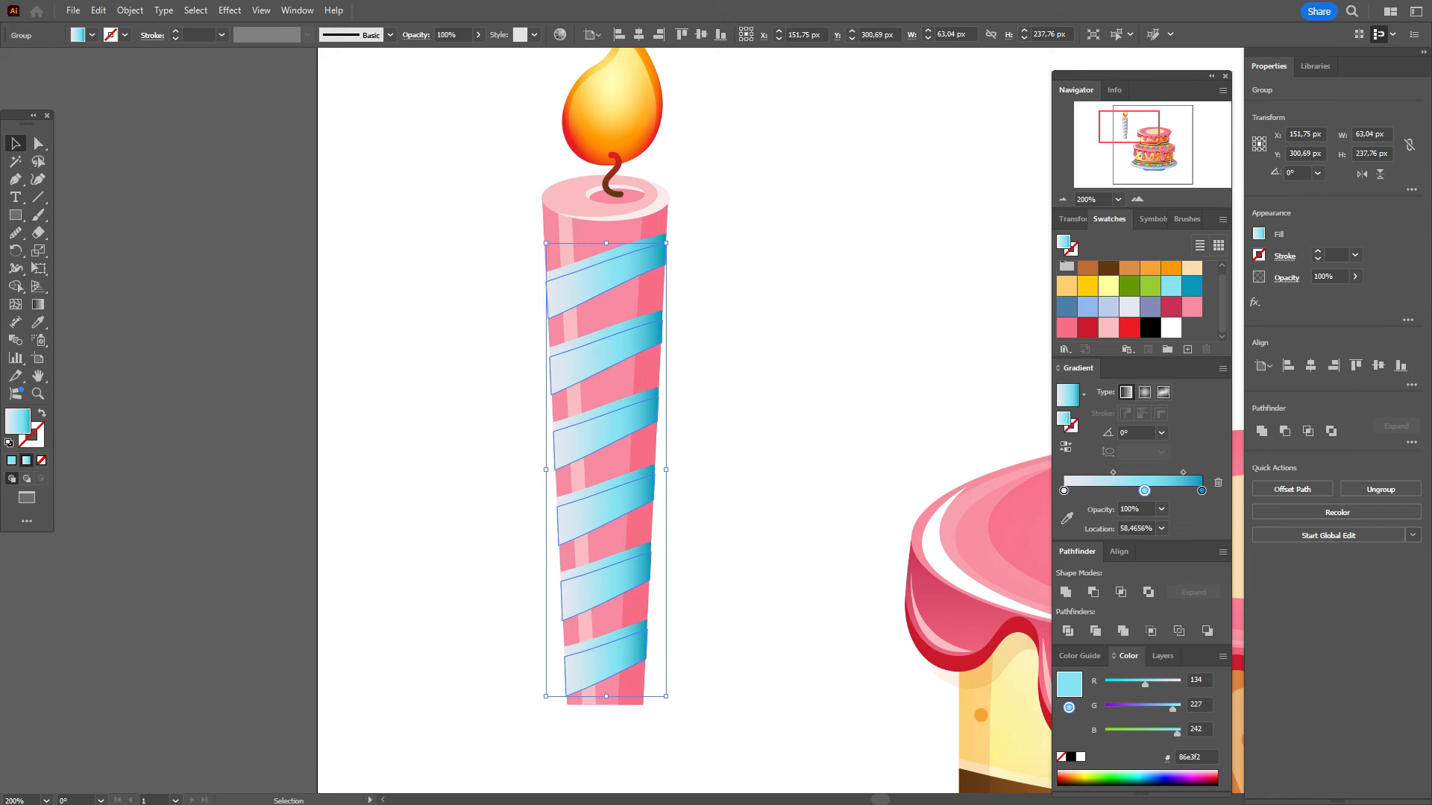
Step: Fill the lowered stripe copy with light blue 86E3F2 and set its blending mode to Multiply
click(1171, 285)
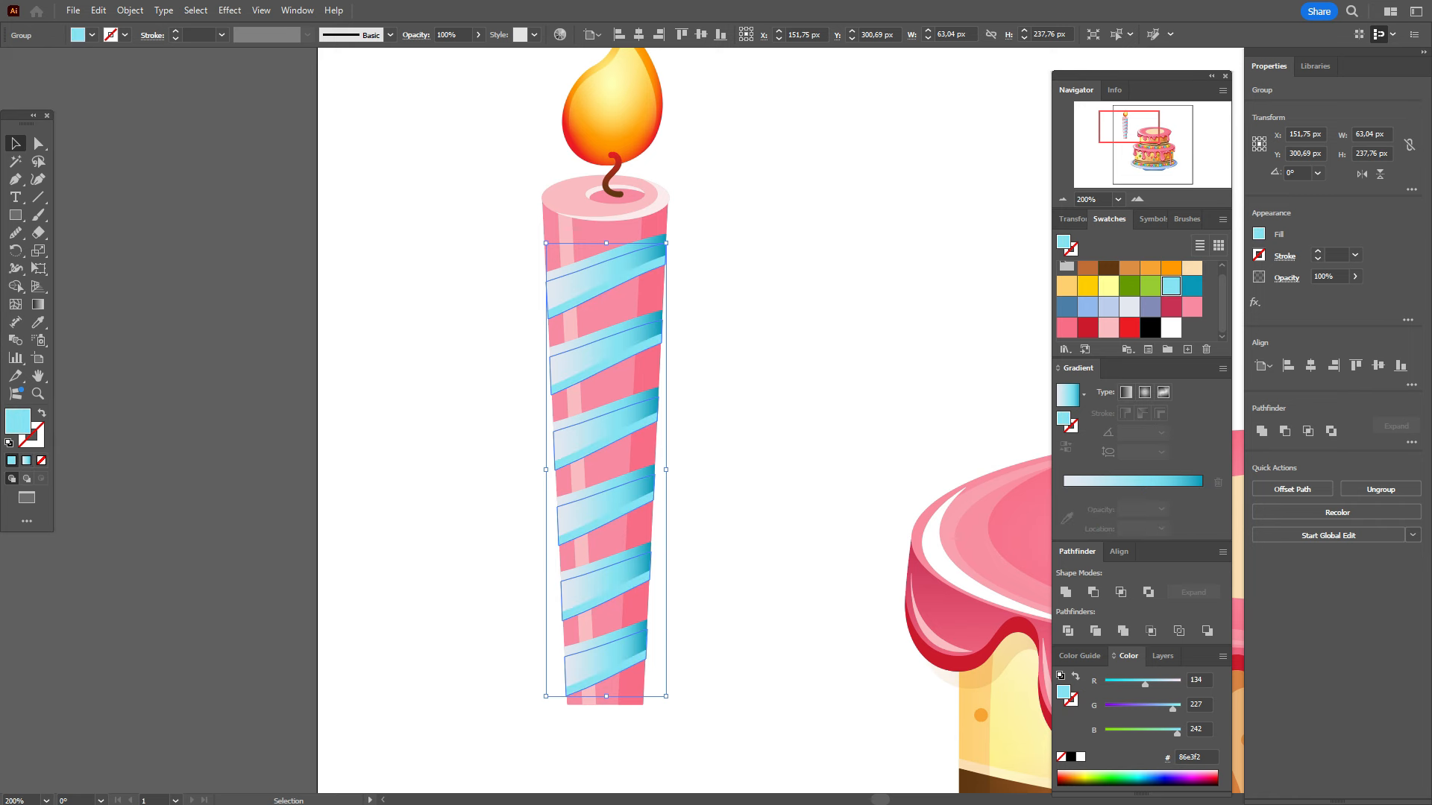
click(1286, 277)
click(1167, 304)
click(1164, 361)
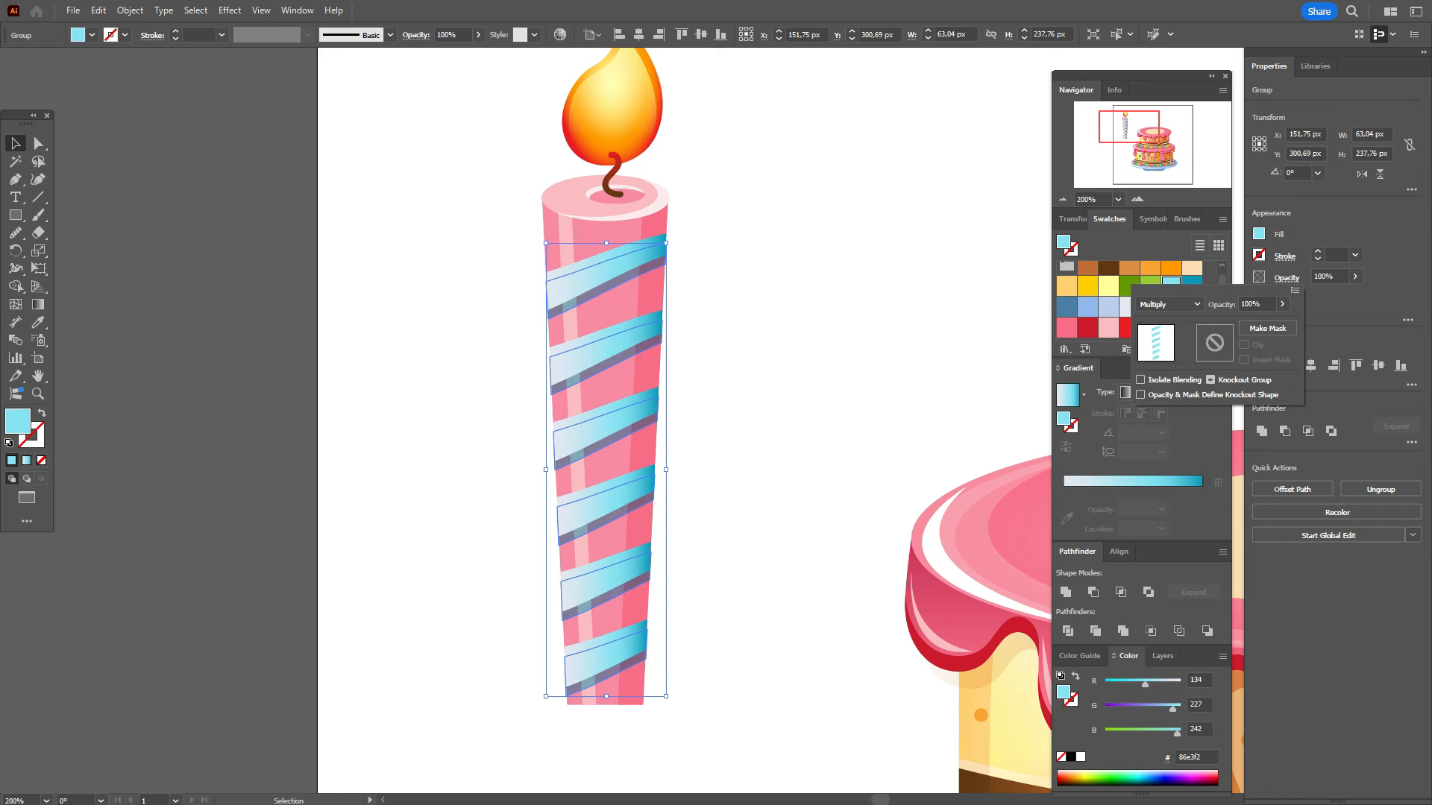
key(Escape)
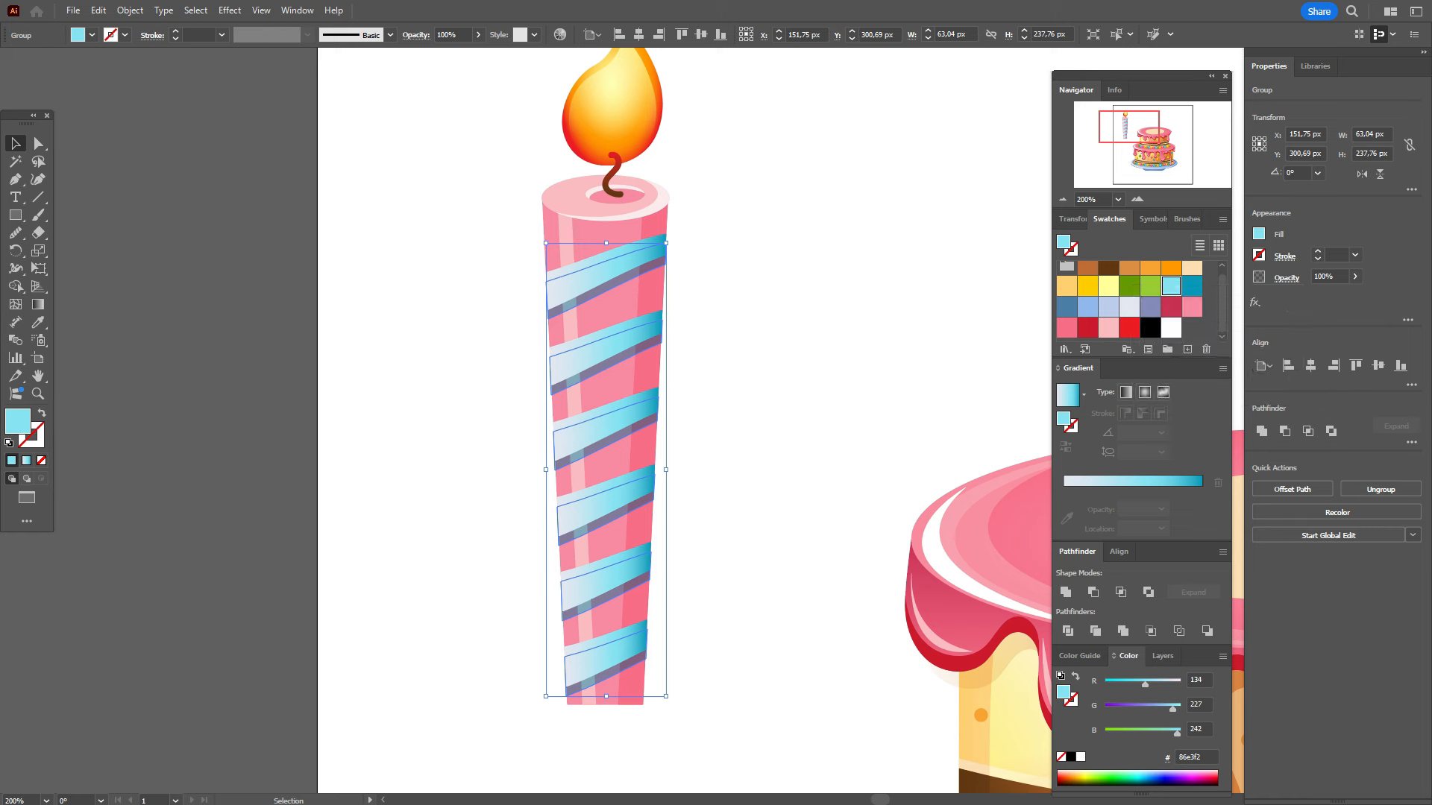
Step: Recolor the stripe shadow group with the dark red swatch CD1A2E
double_click(1170, 286)
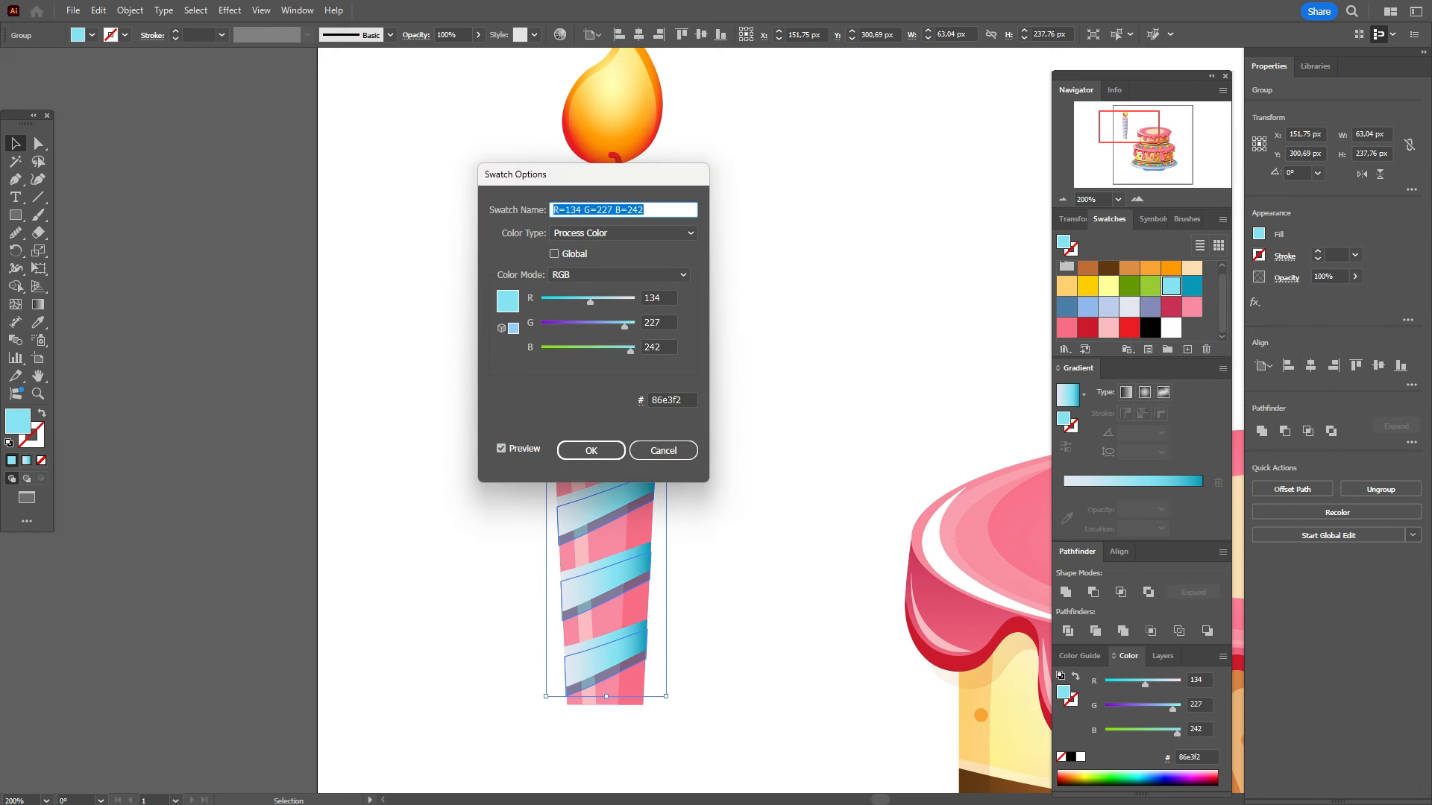
key(Escape)
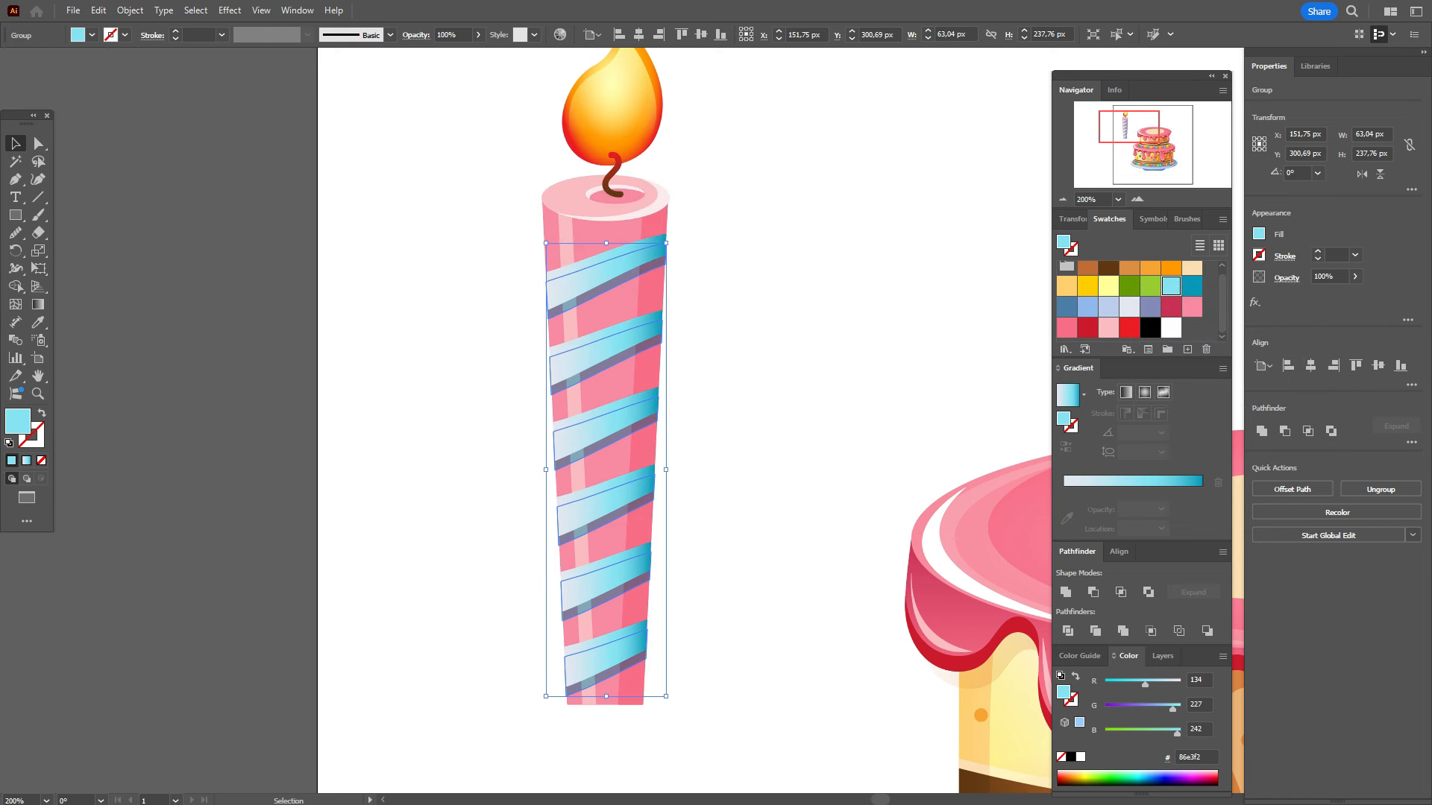
click(1066, 327)
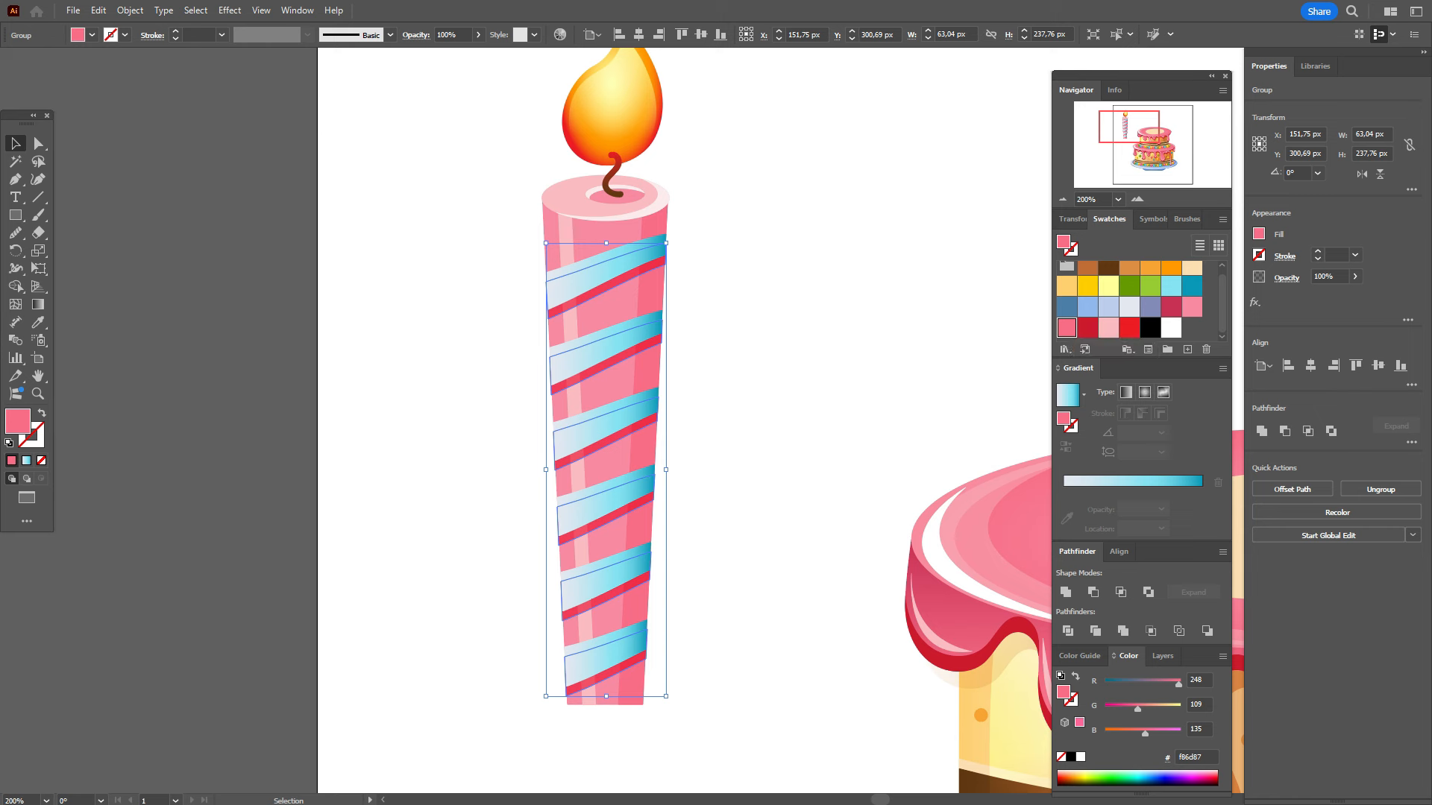
click(1192, 307)
click(1087, 327)
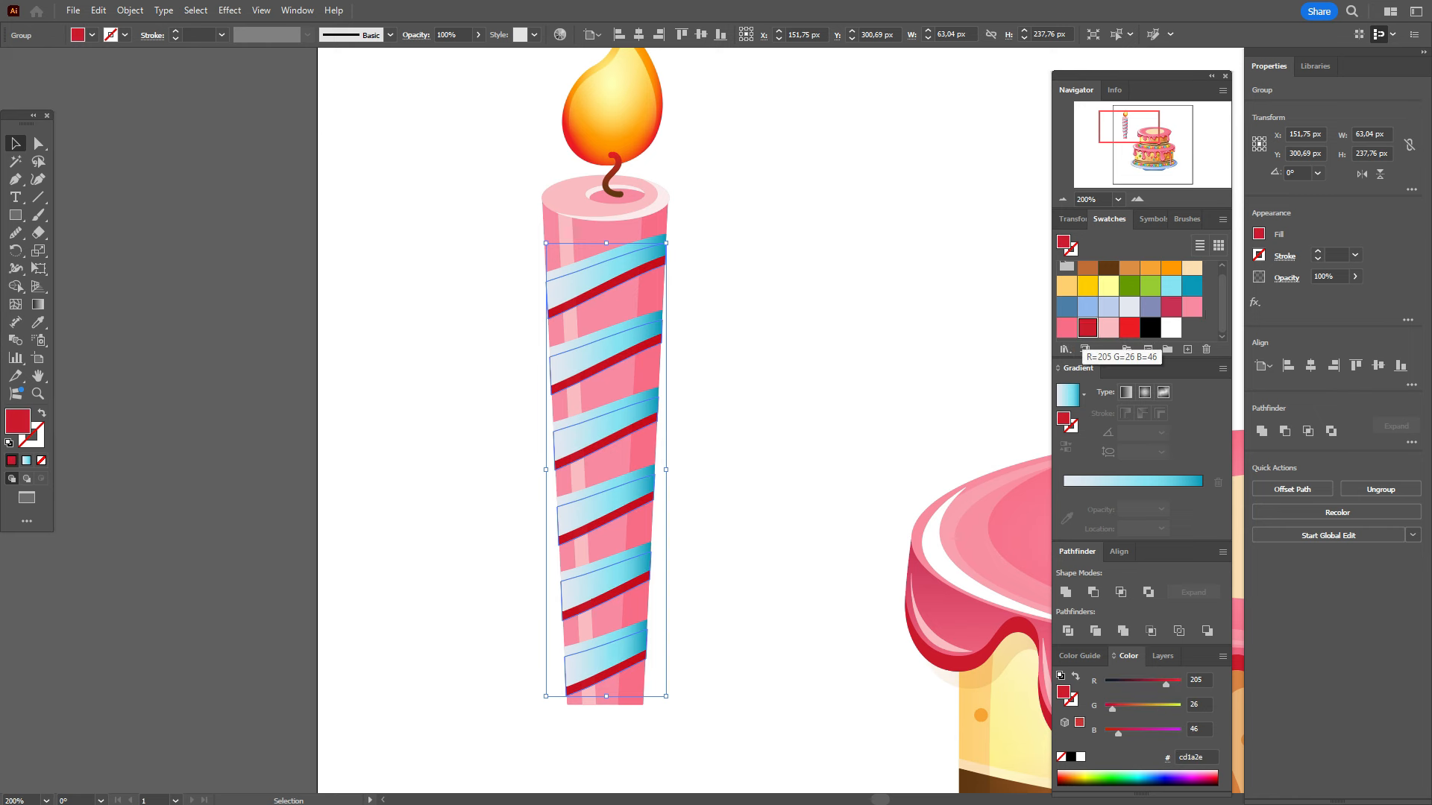
key(ctrl+shift+a)
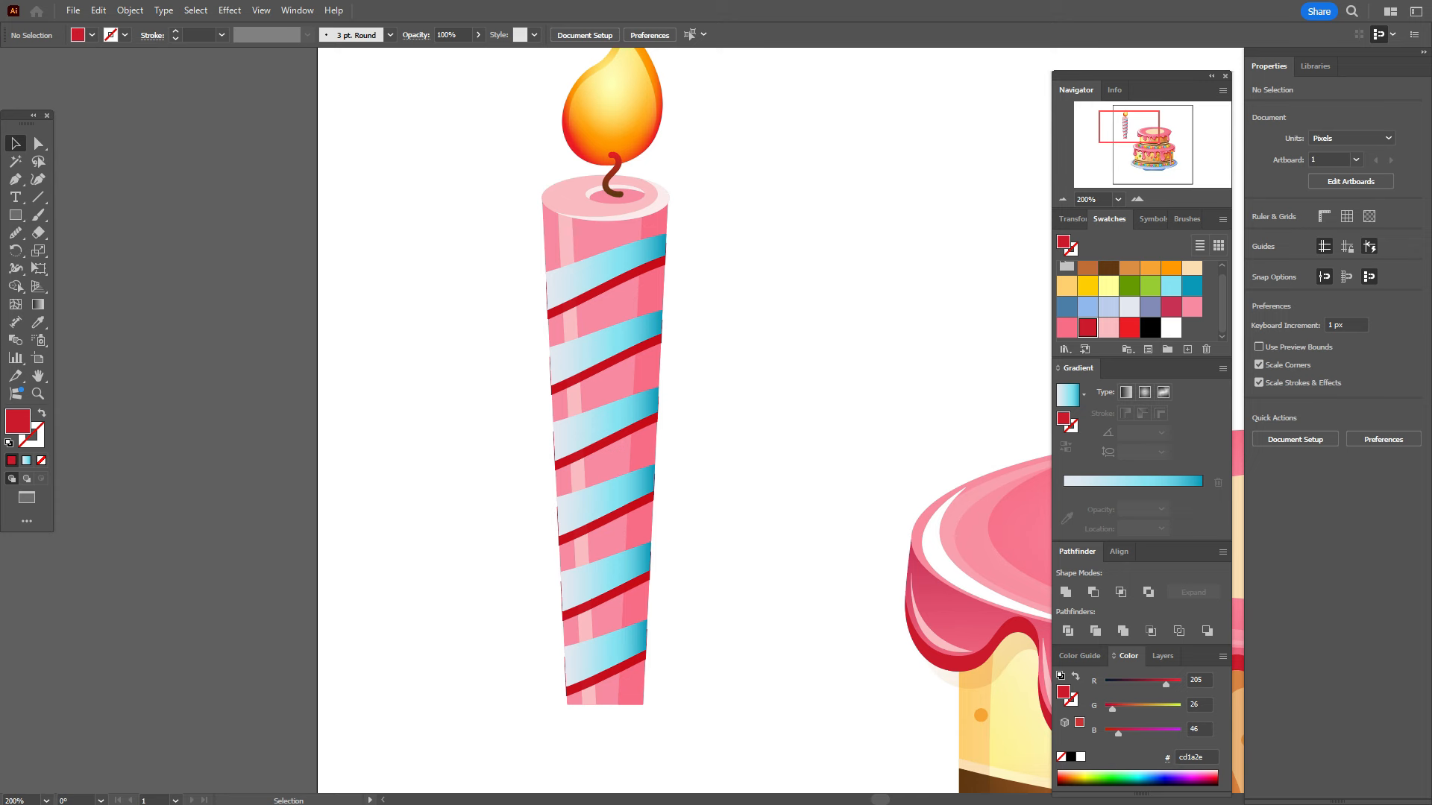
Step: Bow the lower edges of the top three dark red stripe shadows downward with the Curvature tool
click(593, 602)
key(shift+grave)
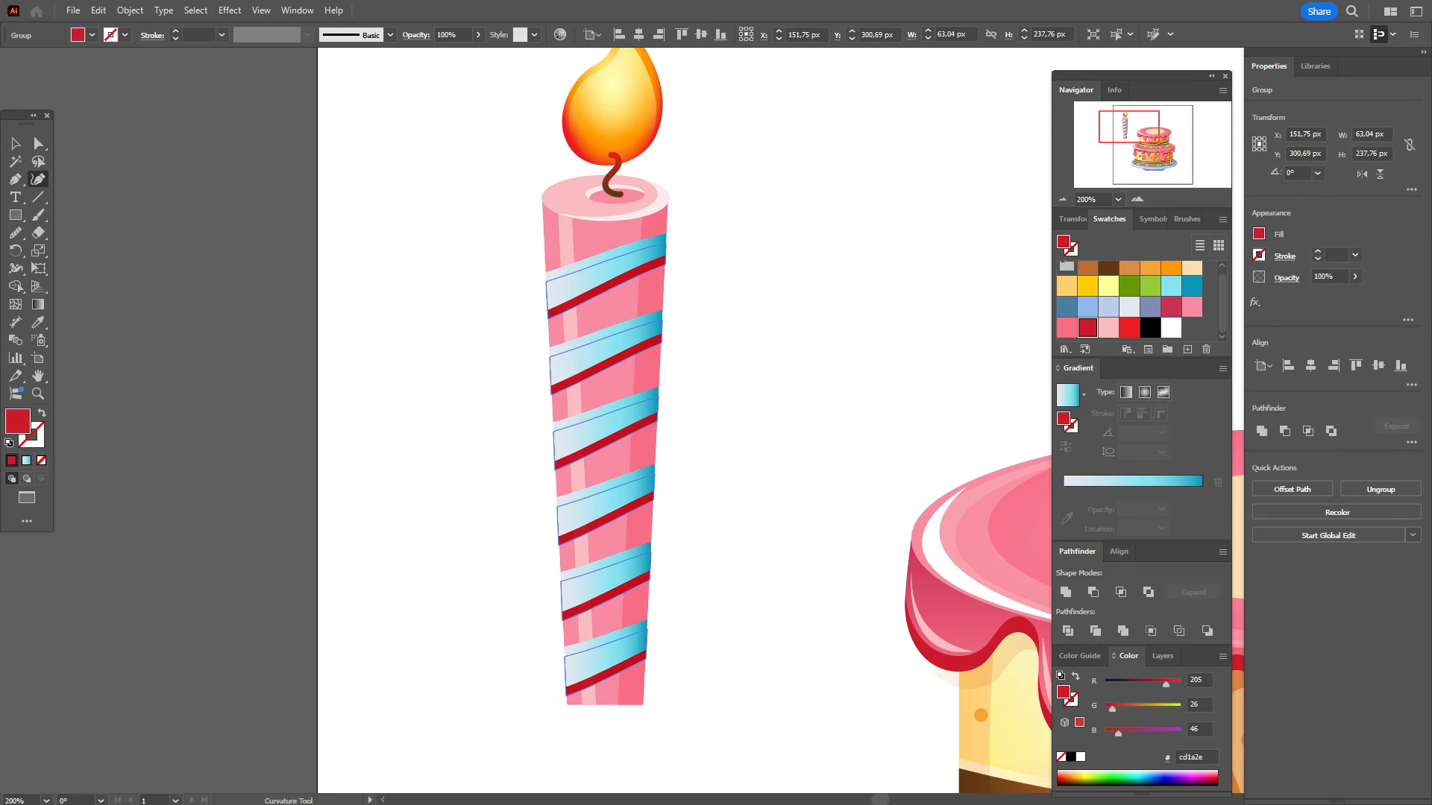
click(605, 292)
drag(605, 292, 605, 297)
click(607, 368)
drag(607, 368, 608, 373)
click(609, 442)
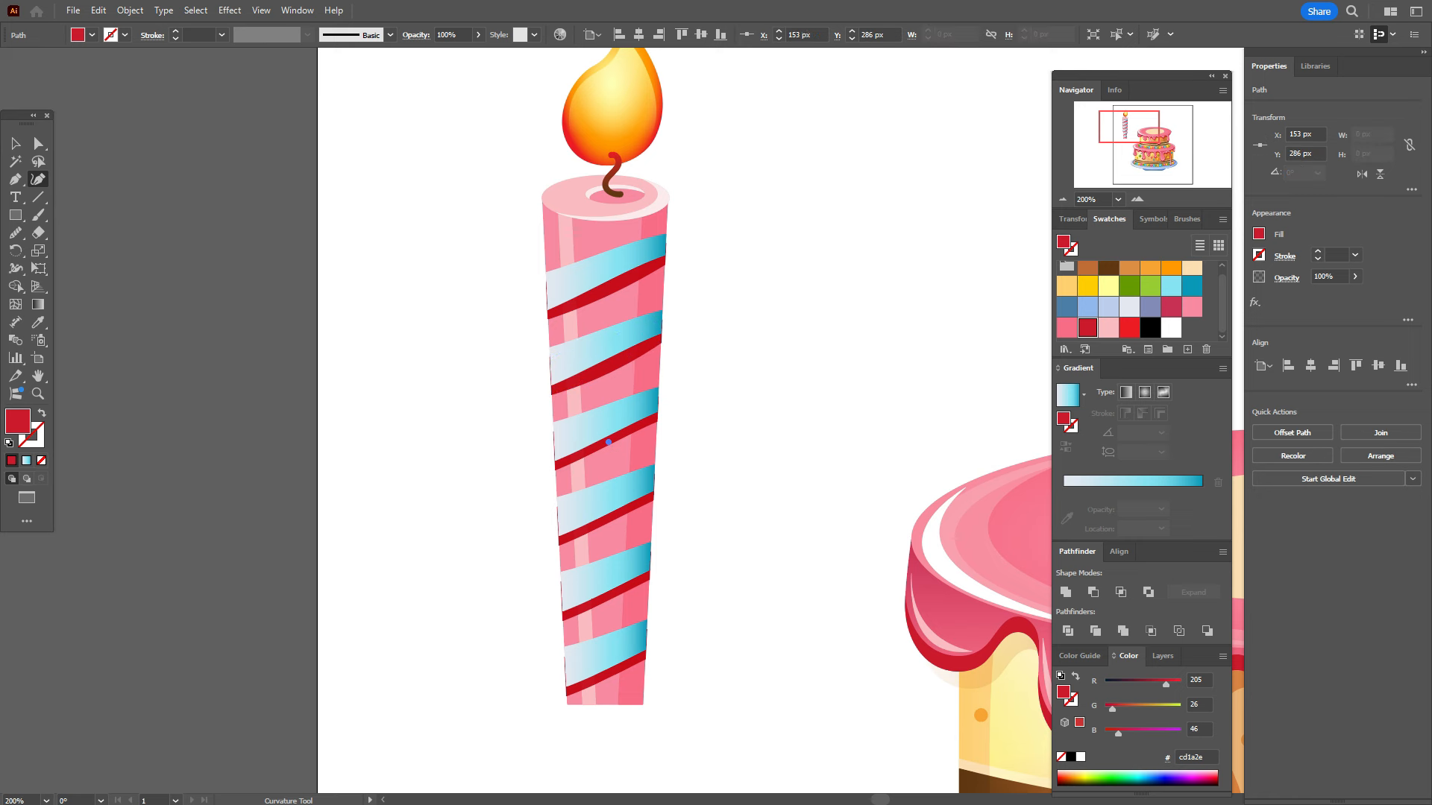
ctrl+click(613, 438)
drag(608, 442, 610, 451)
Step: Curve the lower edges of the bottom three stripe shadows downward in the same way
ctrl+click(610, 516)
drag(606, 524, 608, 531)
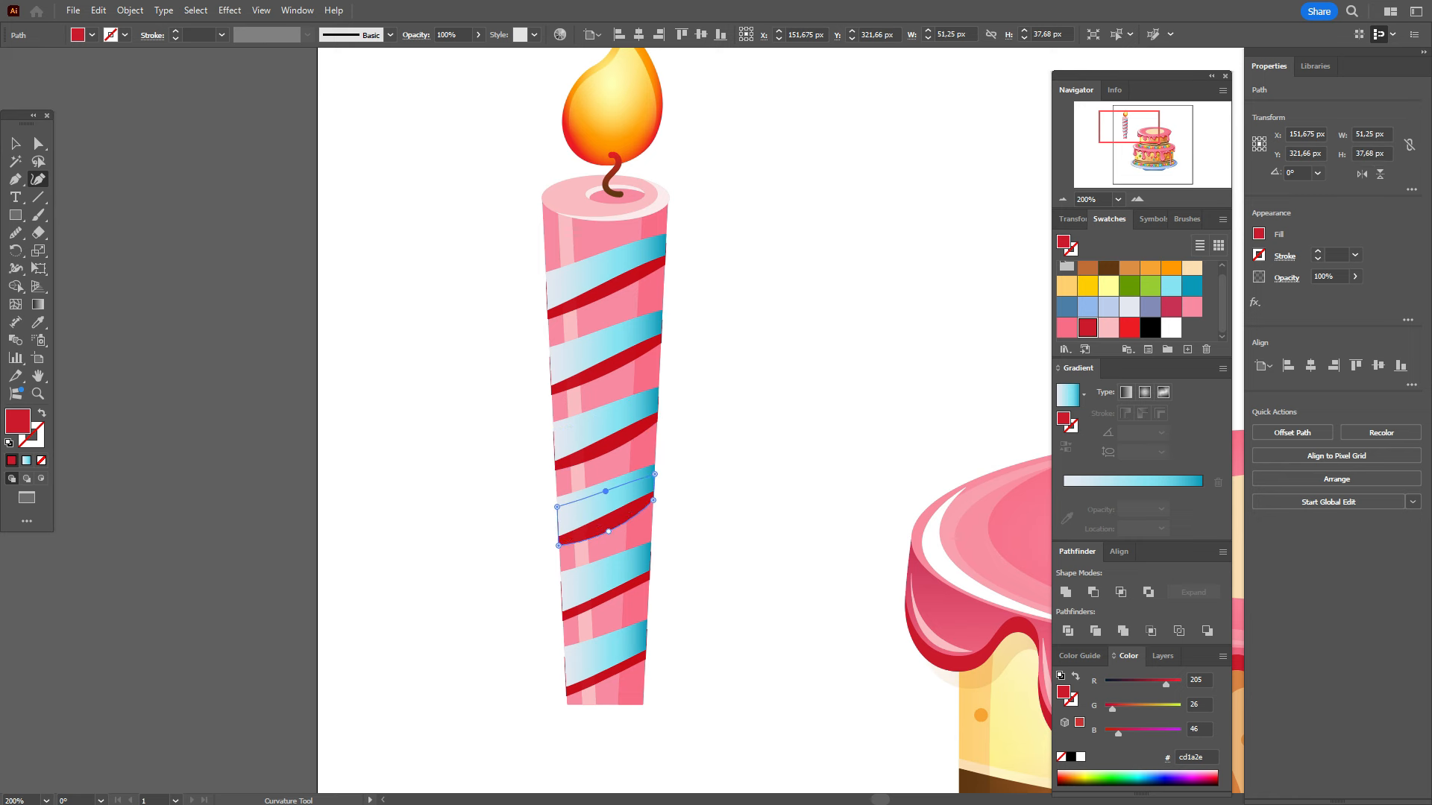
ctrl+click(607, 595)
drag(605, 599, 604, 606)
ctrl+click(607, 673)
drag(606, 680, 606, 685)
click(15, 144)
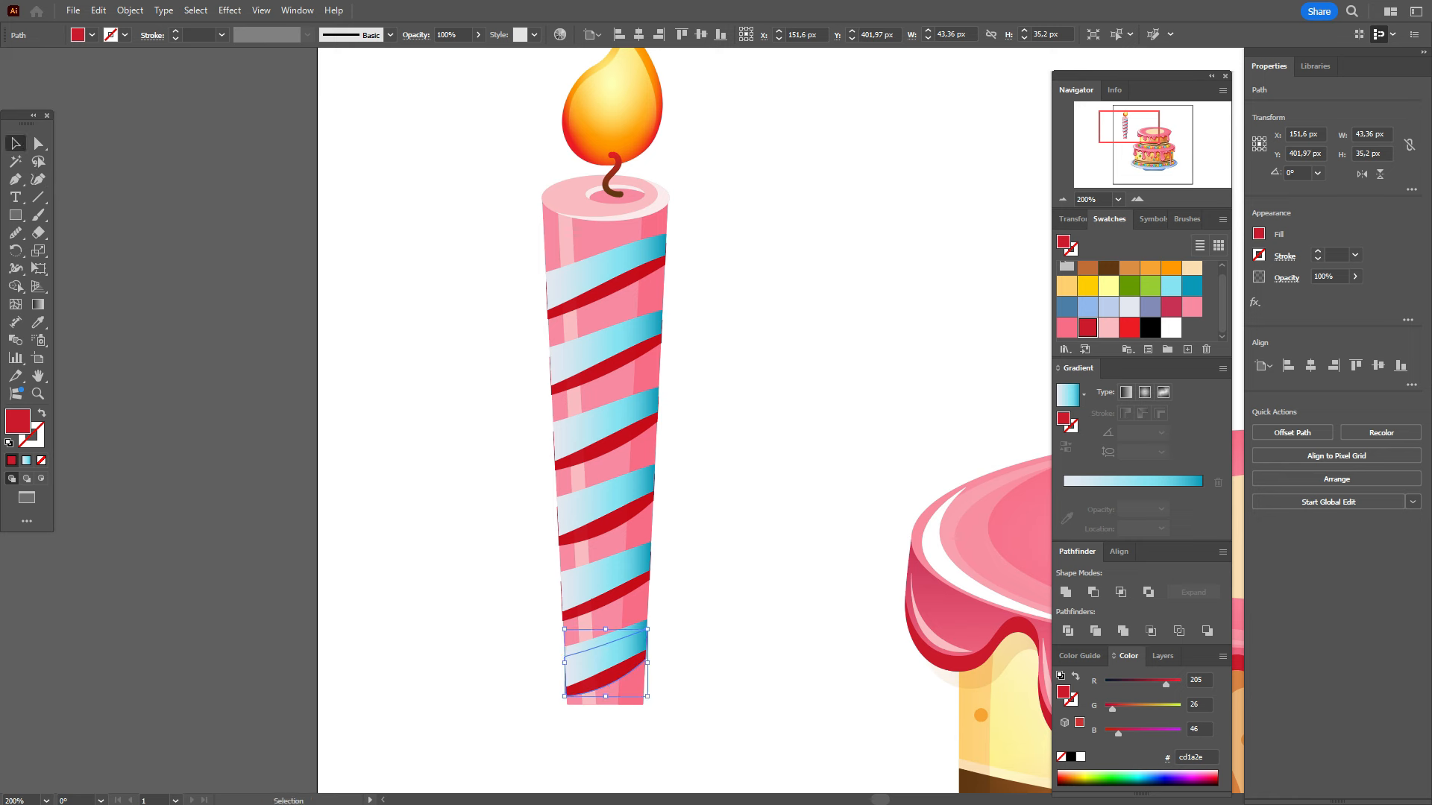
Step: Narrow the stripe shadow group from its left side to 61.27 px wide
key(ctrl+shift+a)
click(606, 291)
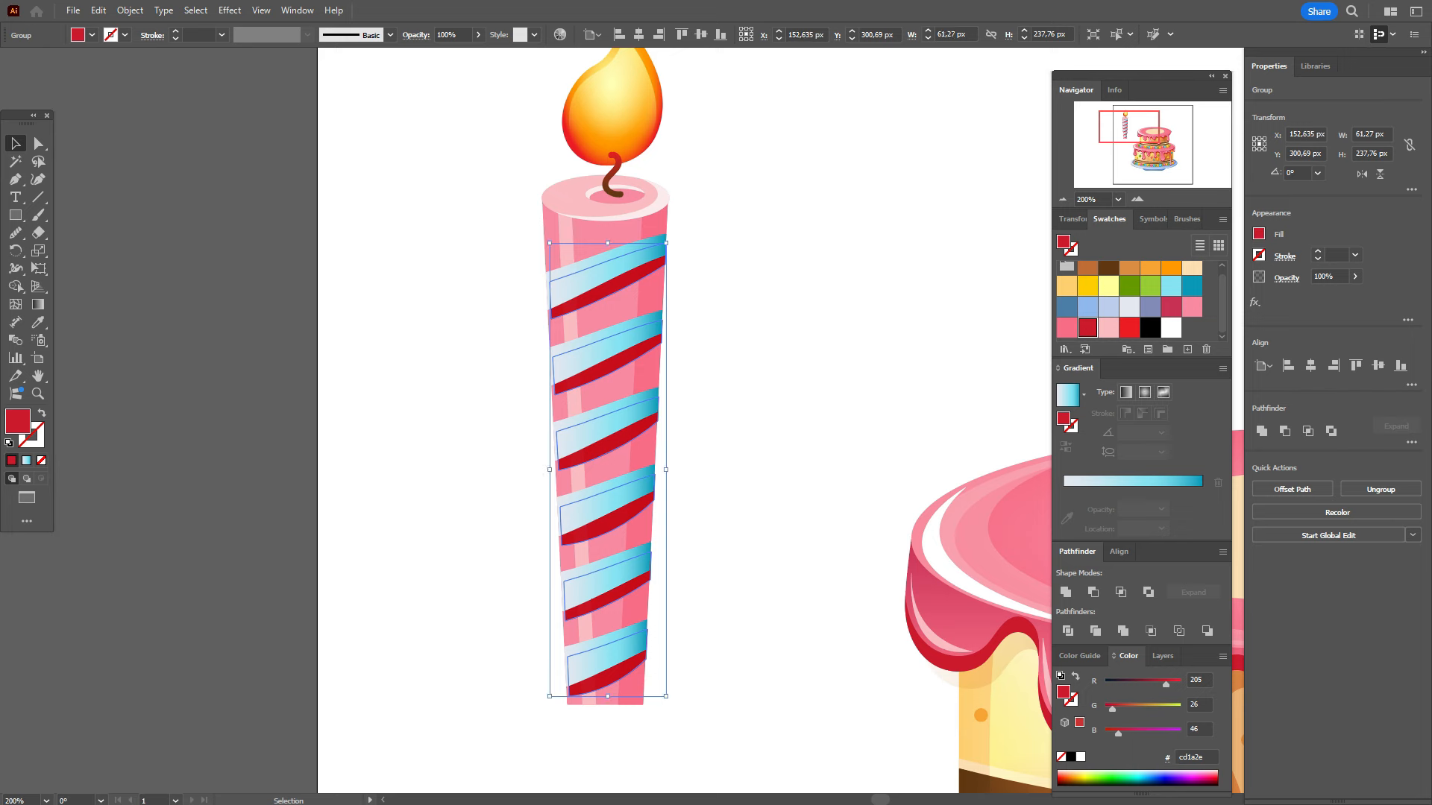
key(ctrl+shift+a)
key(ctrl+z)
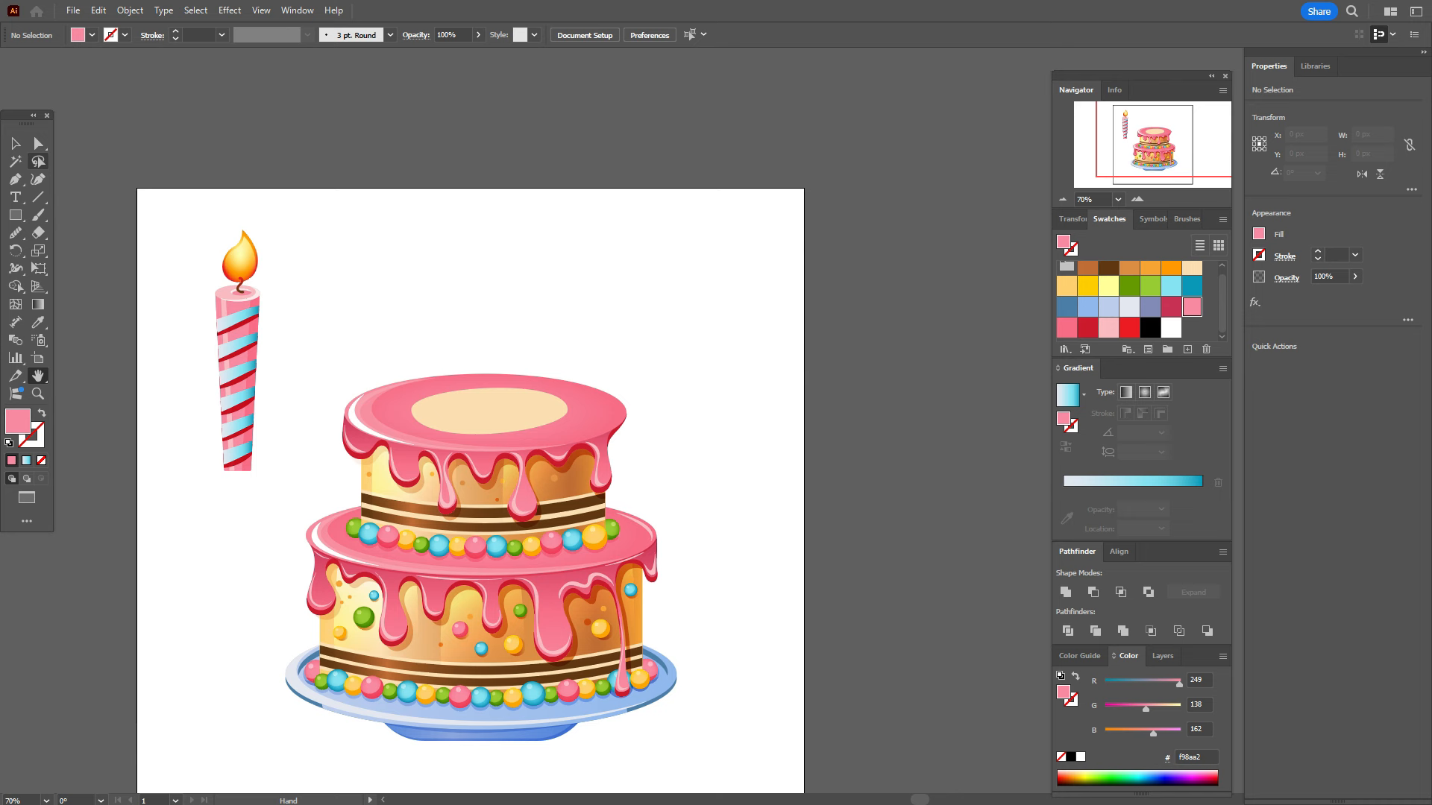
Step: Scale the candle down to about 50 × 267 px, place it to the upper right of the cake and enlarge its flame
key(v)
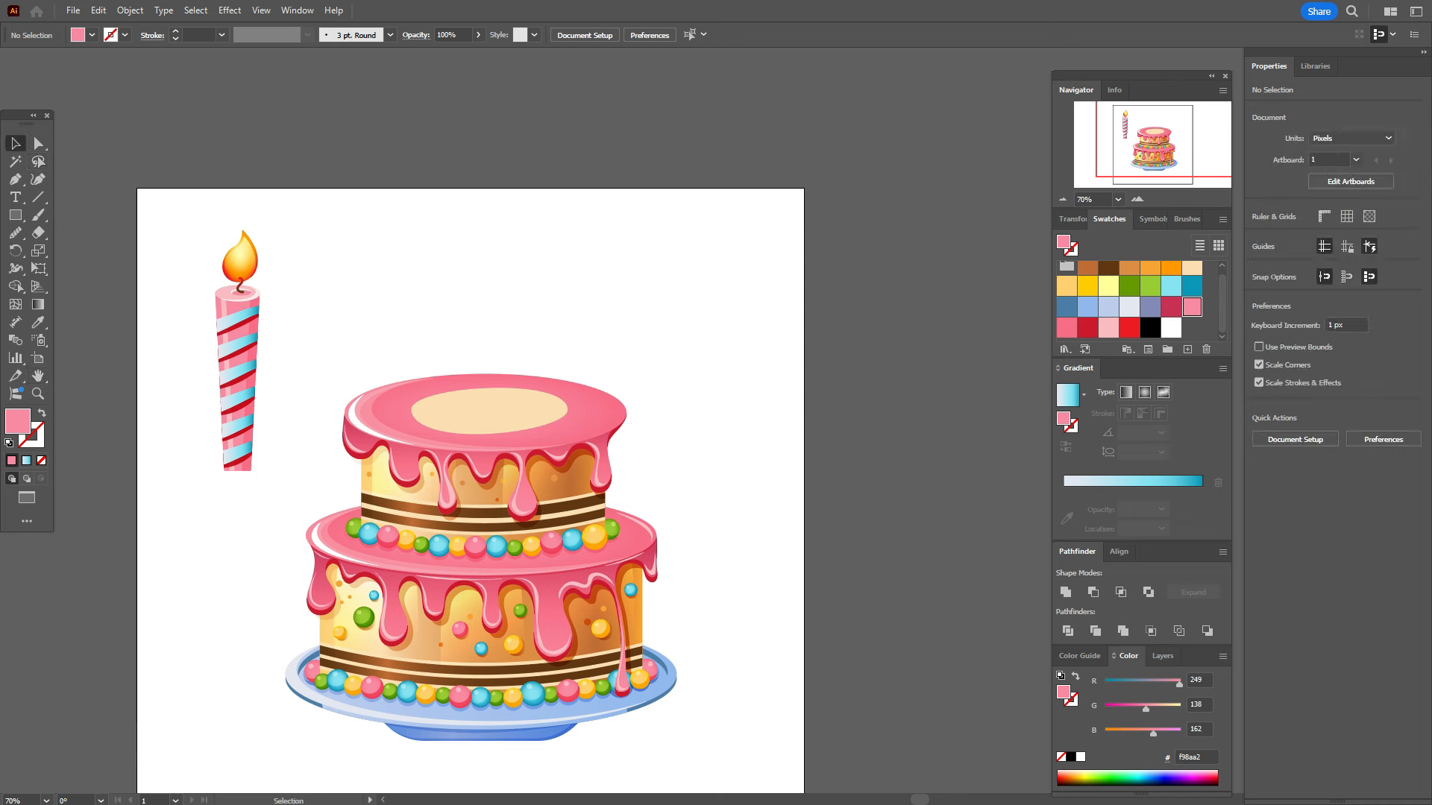
drag(237, 351, 419, 318)
drag(573, 313, 689, 332)
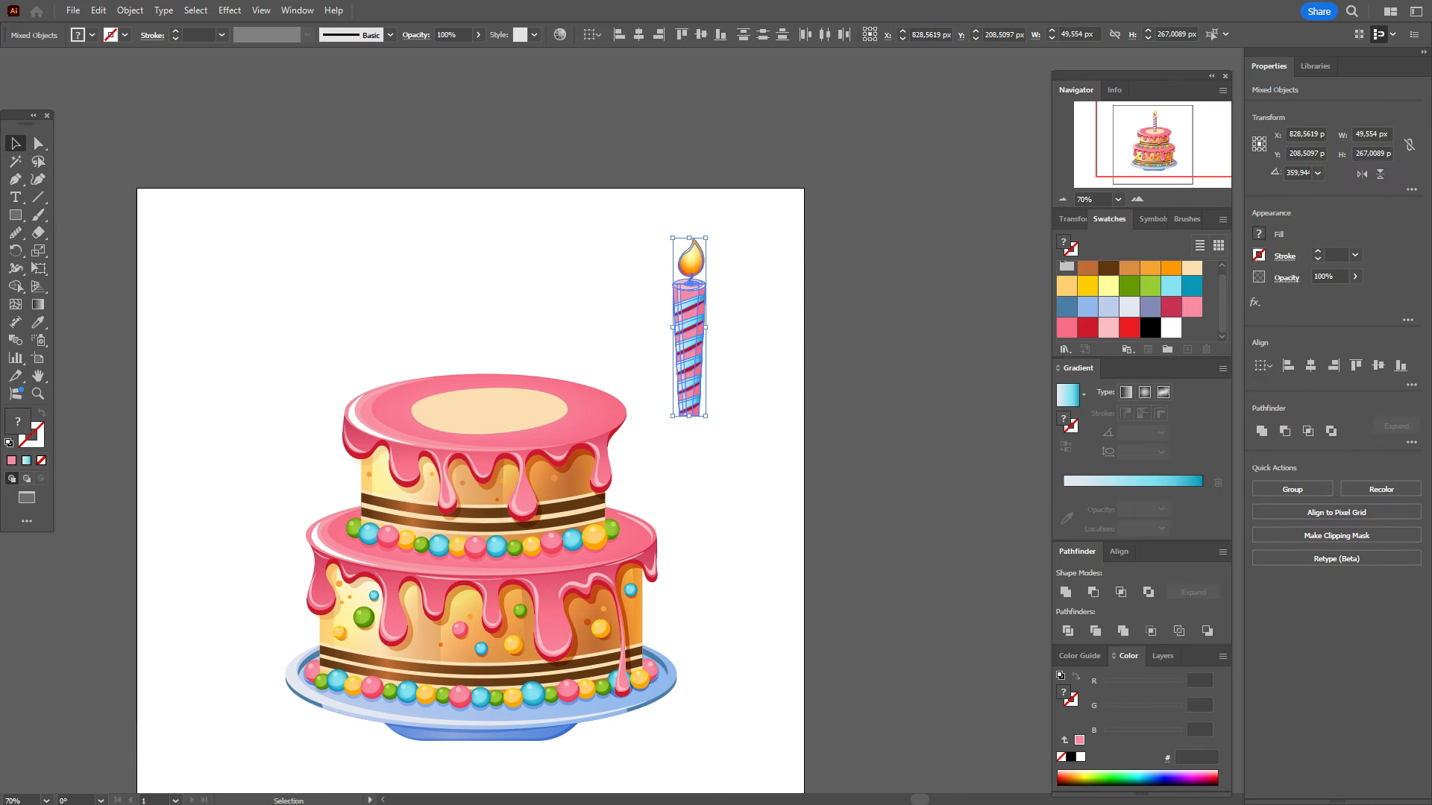
key(ctrl+shift+a)
drag(712, 263, 691, 225)
key(ctrl+shift+a)
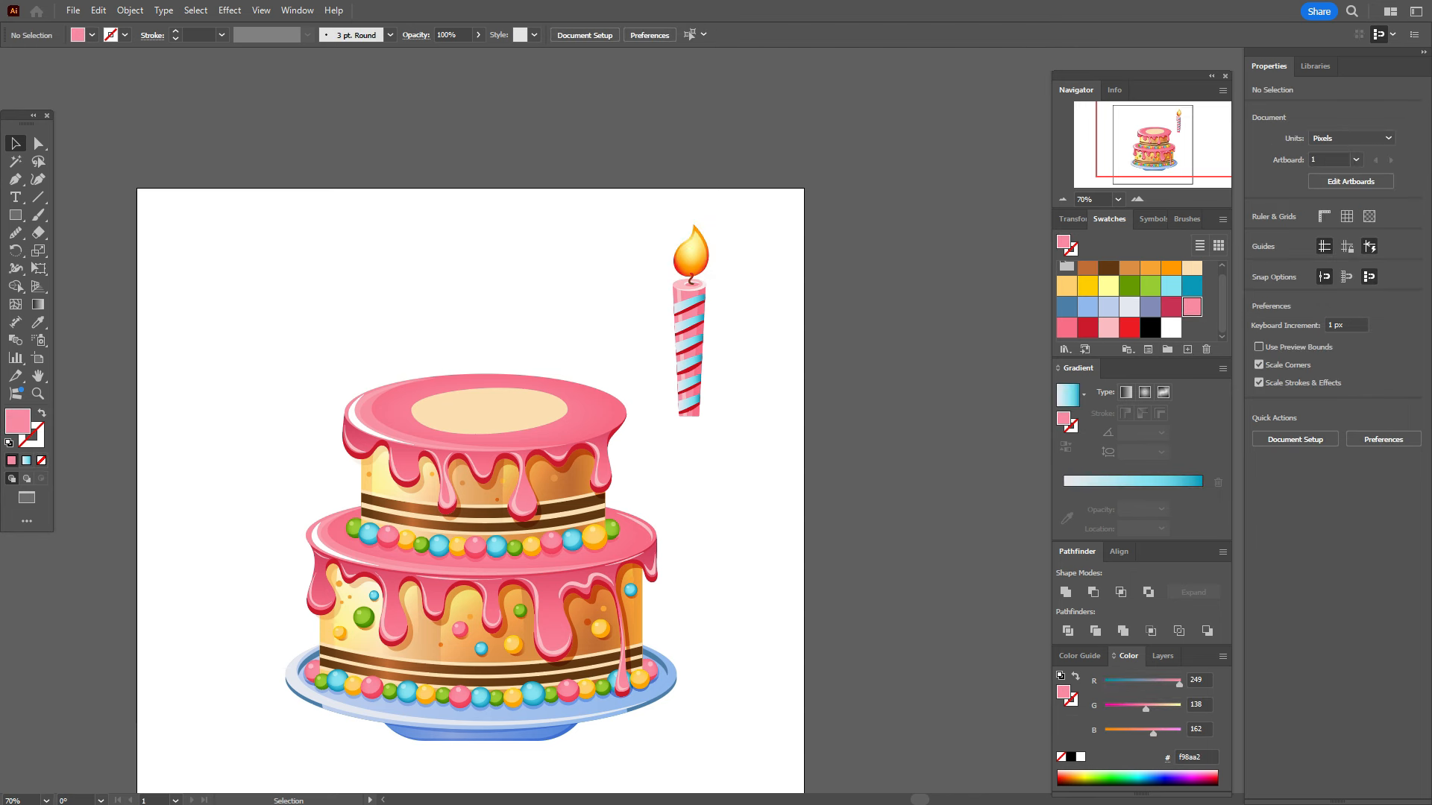
Step: Duplicate the whole candle and place the copy below and to the right of the original
drag(653, 222, 731, 438)
alt+drag(689, 351, 736, 525)
key(ctrl+shift+a)
Step: Recolor the copied candle's body light blue with dark blue shading, a pale e4e8f1 highlight and dark blue stripe shadows
click(734, 525)
click(1170, 285)
click(744, 526)
click(1192, 285)
click(727, 526)
click(1171, 327)
click(1129, 306)
key(ctrl+shift+a)
click(735, 559)
click(1191, 286)
Step: Change the copied candle's stripe gradient to run from light pink through pink f98aa2 to dark red cd1a2e
click(734, 526)
click(1201, 490)
click(1066, 327)
click(1144, 491)
click(1191, 306)
click(1063, 491)
click(1108, 327)
click(1202, 491)
click(1088, 327)
Step: Set the first stop of the copied candle's stripe gradient to ffd9cc
key(ctrl+shift+a)
click(735, 526)
double_click(1064, 491)
click(1037, 637)
key(ctrl+shift+a)
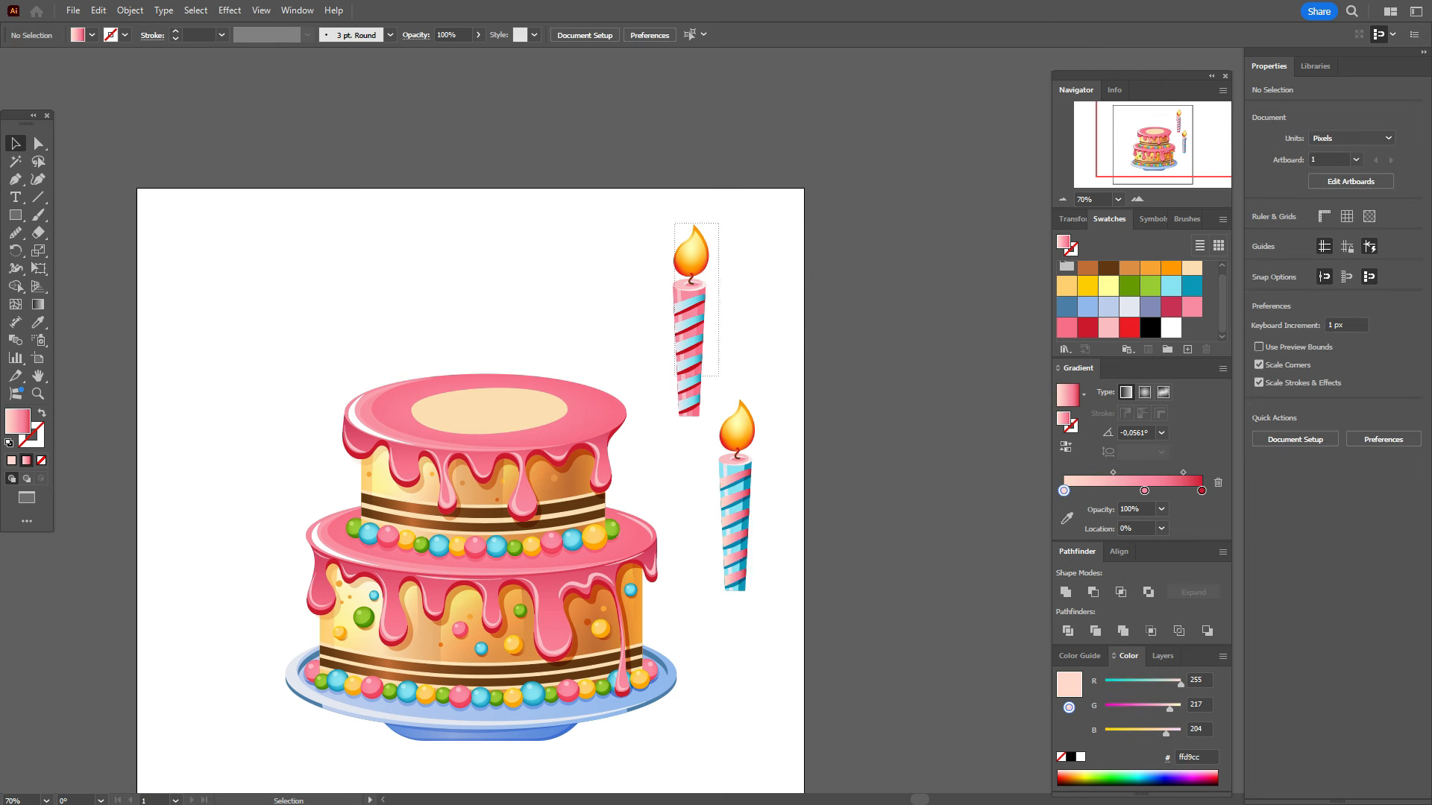
Step: Group the pink candle's parts and stand it upright on the cream center of the cake top
drag(718, 375, 718, 410)
drag(689, 321, 736, 497)
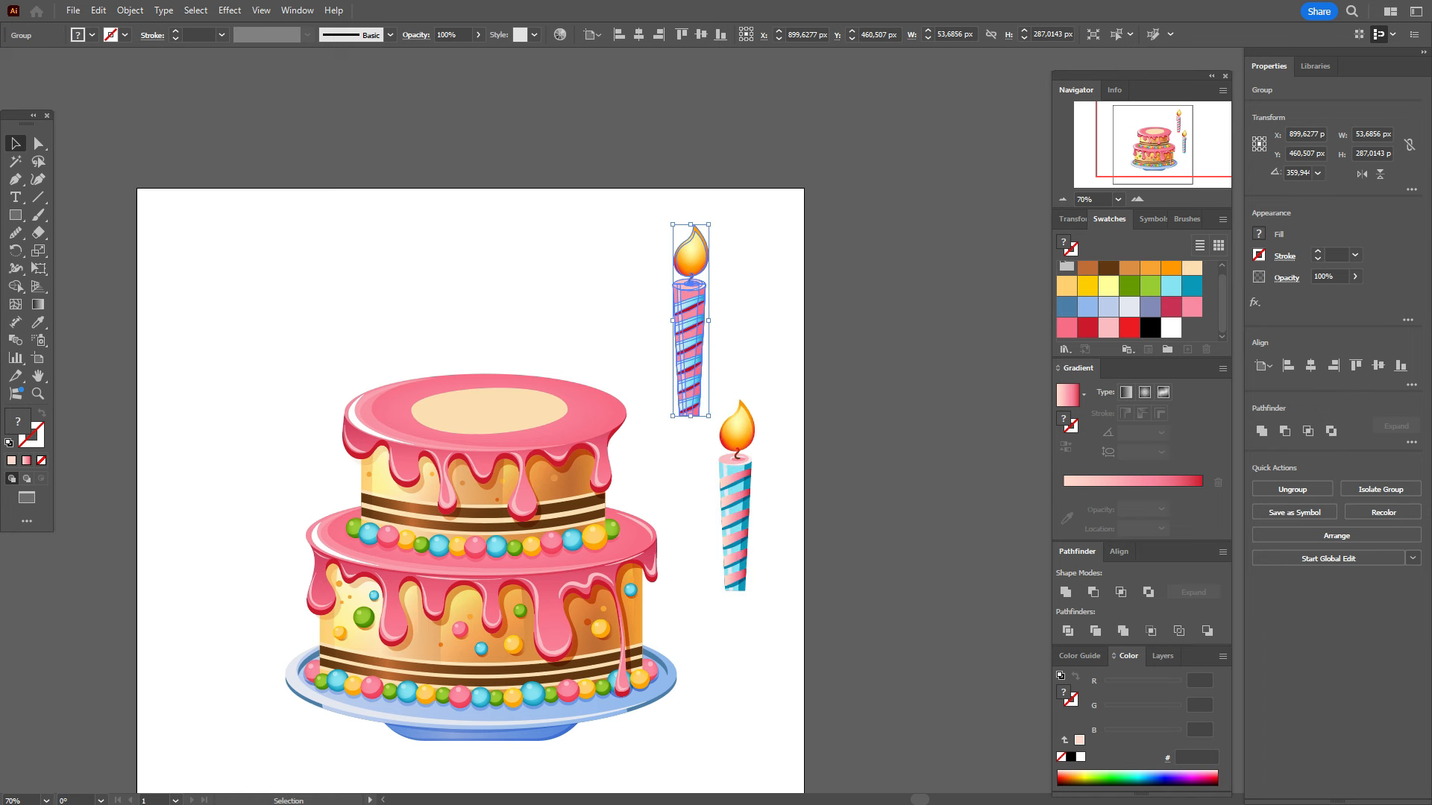
drag(690, 321, 494, 317)
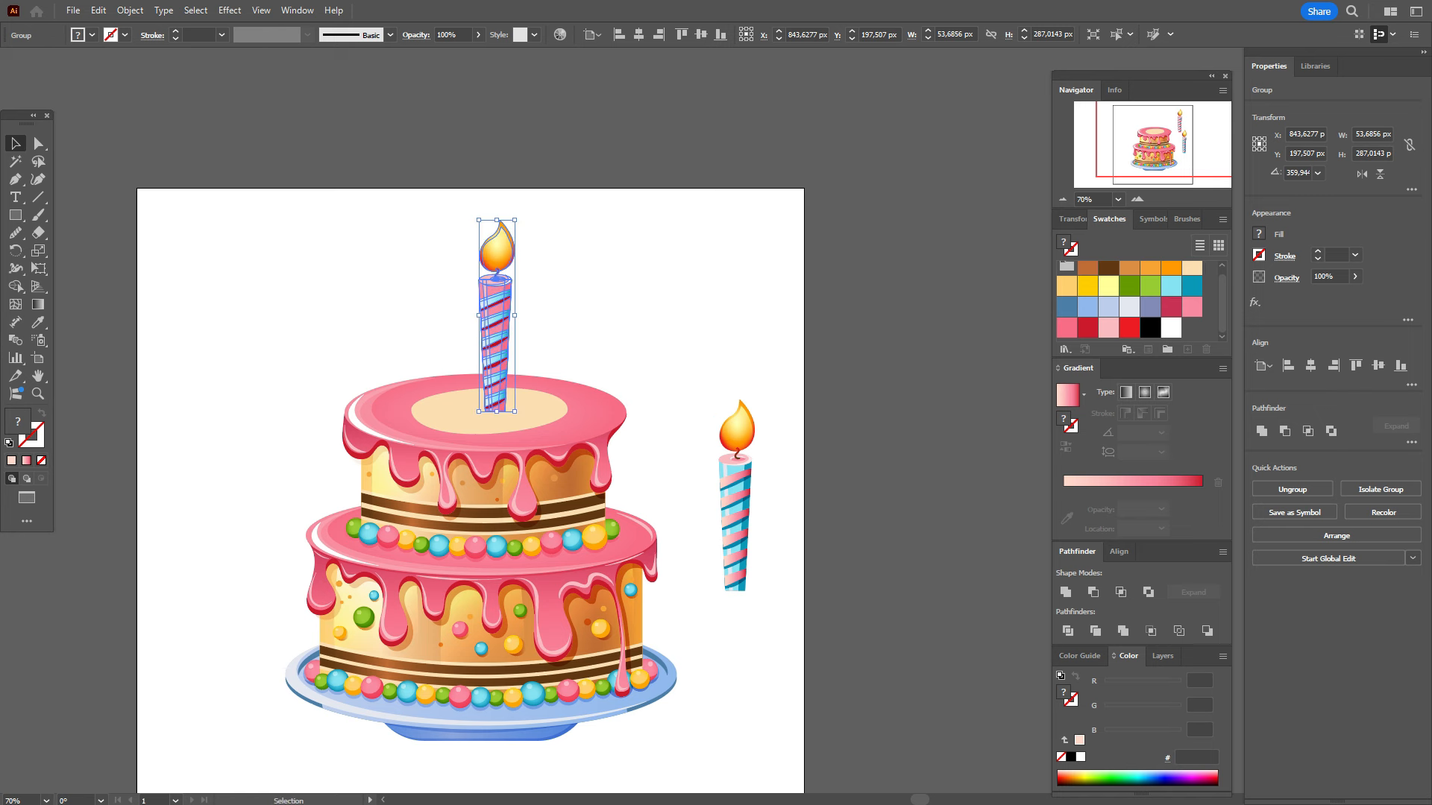
Step: Tilt the blue candle about 16.5°, place it left of the pink candle and shrink it to about 249 px high
click(735, 515)
drag(759, 395, 730, 393)
drag(735, 507, 446, 340)
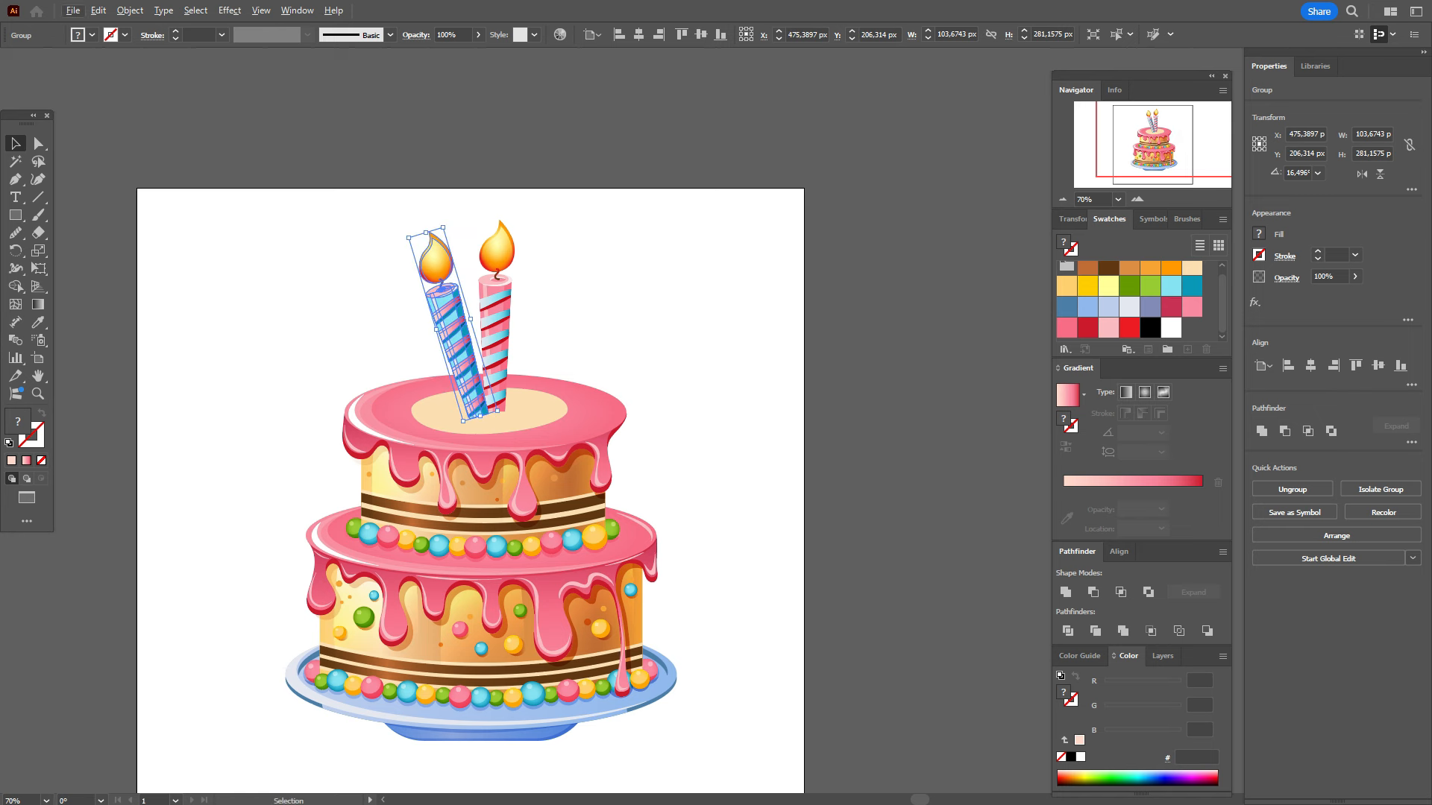
drag(409, 238, 417, 258)
Step: Make a copy of the blue candle reflected across the vertical axis and place it right of the pink candle
right_click(464, 342)
mouse_move(522, 657)
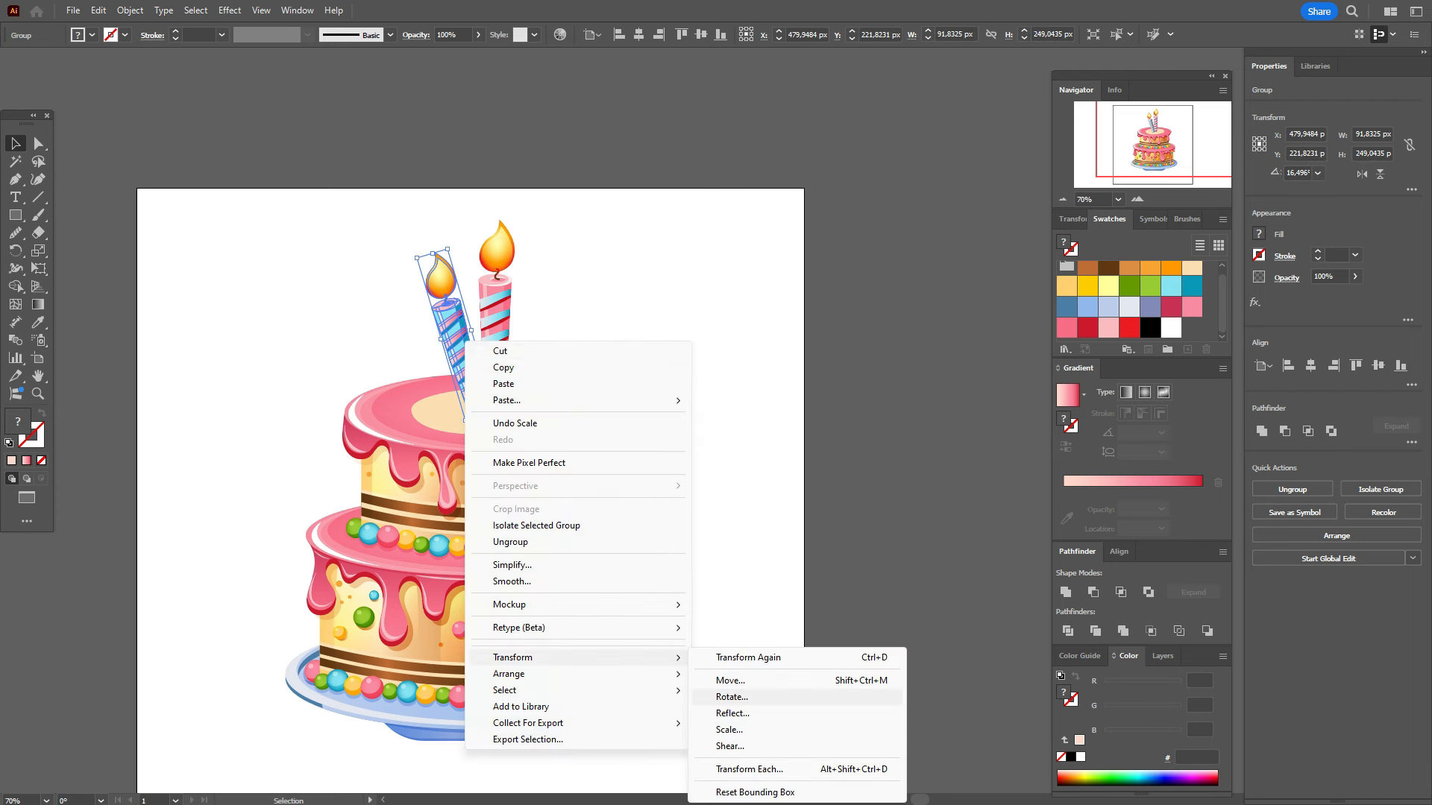
click(732, 713)
click(869, 726)
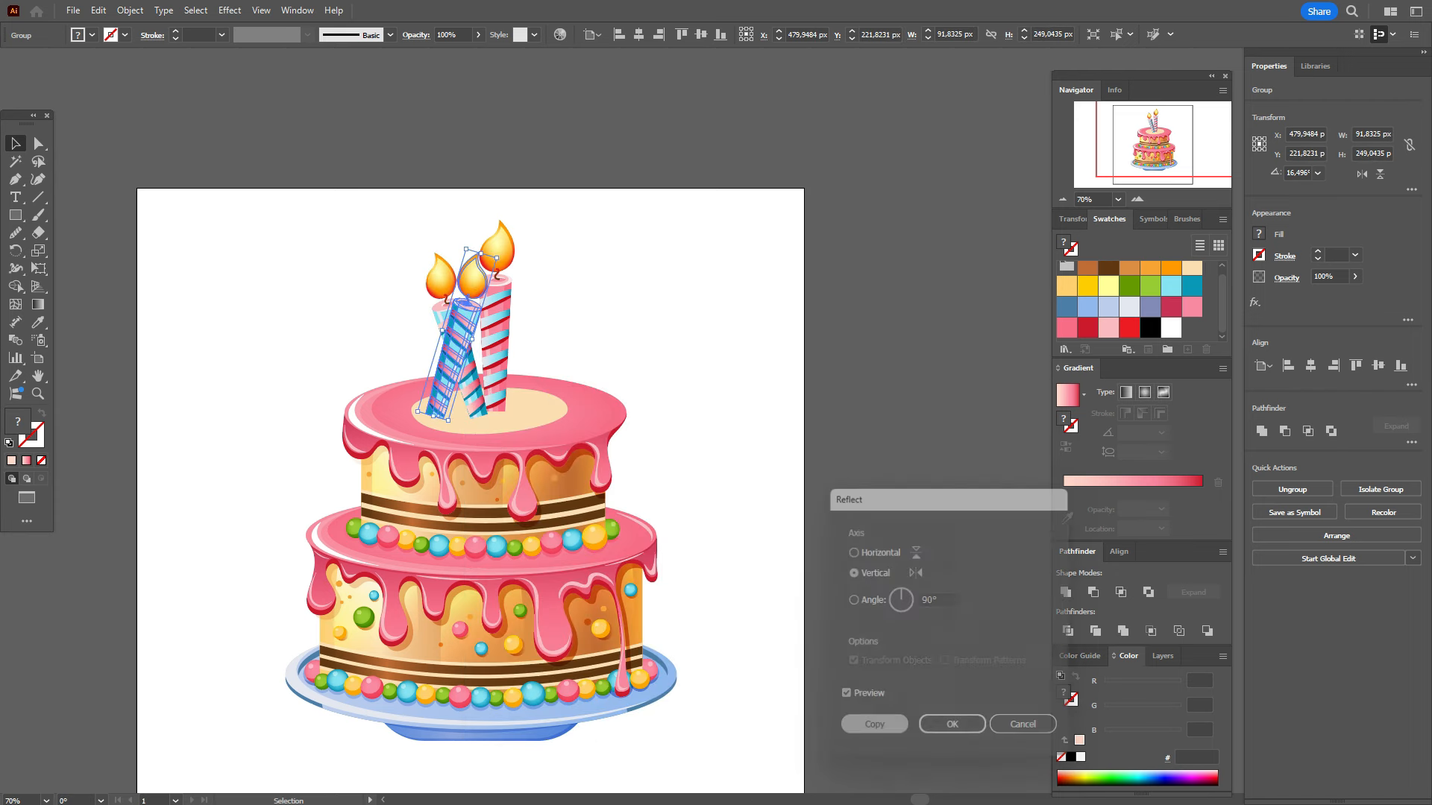
drag(456, 347, 534, 344)
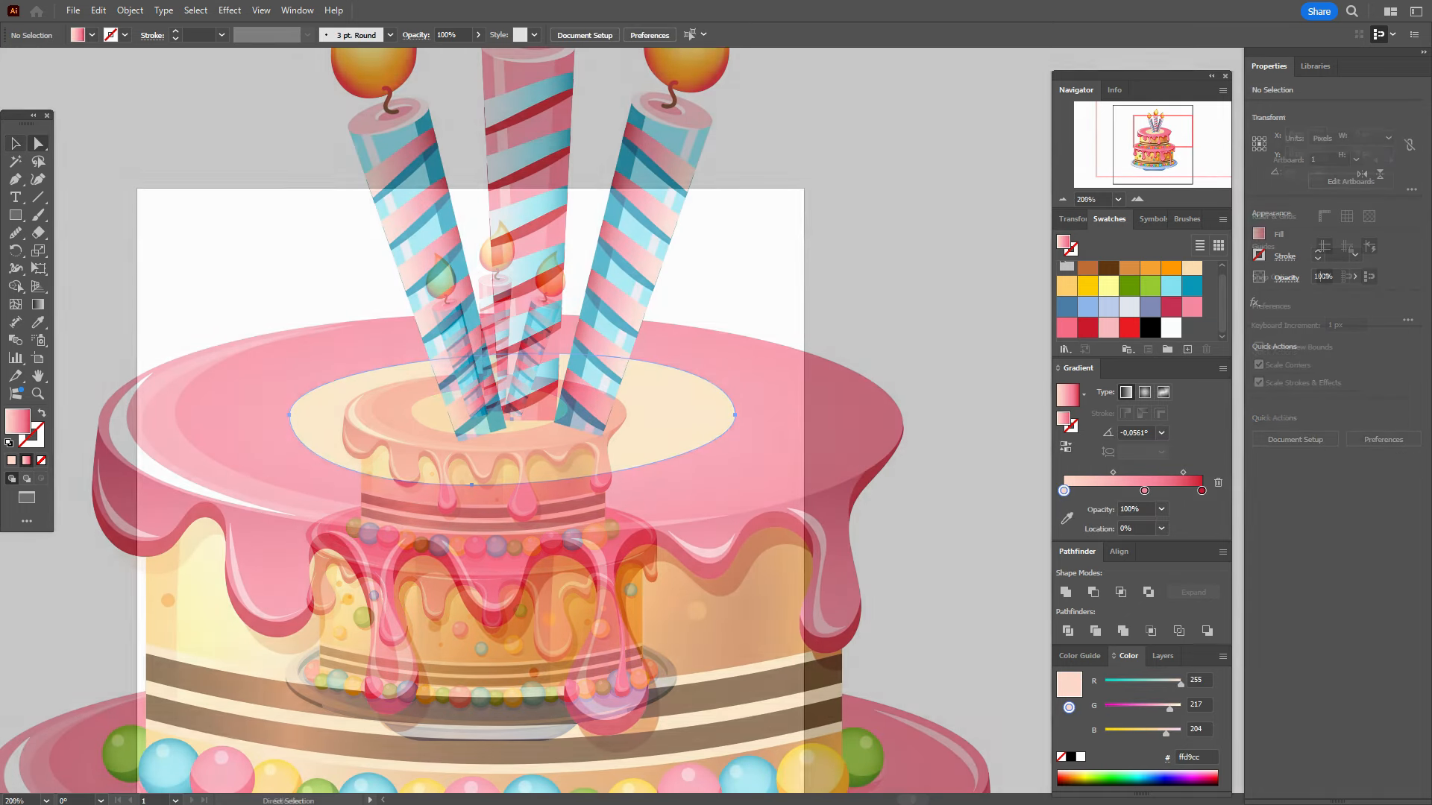
Step: Draw cream fcdfb3 ellipses over the candle bases to hide their flat lower ends
drag(15, 215, 71, 213)
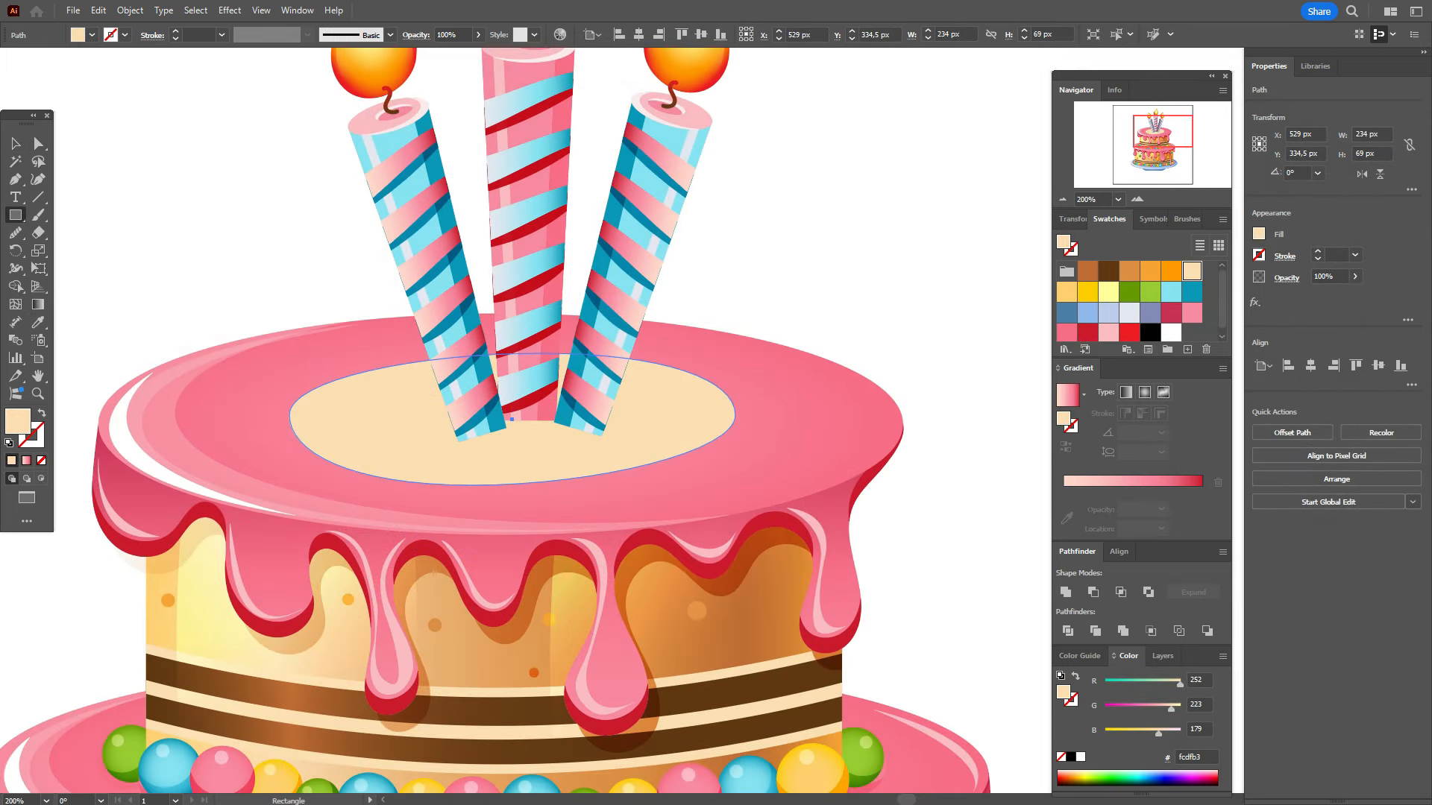
drag(418, 390, 491, 462)
drag(474, 379, 623, 454)
click(15, 161)
click(15, 143)
key(ctrl+shift+a)
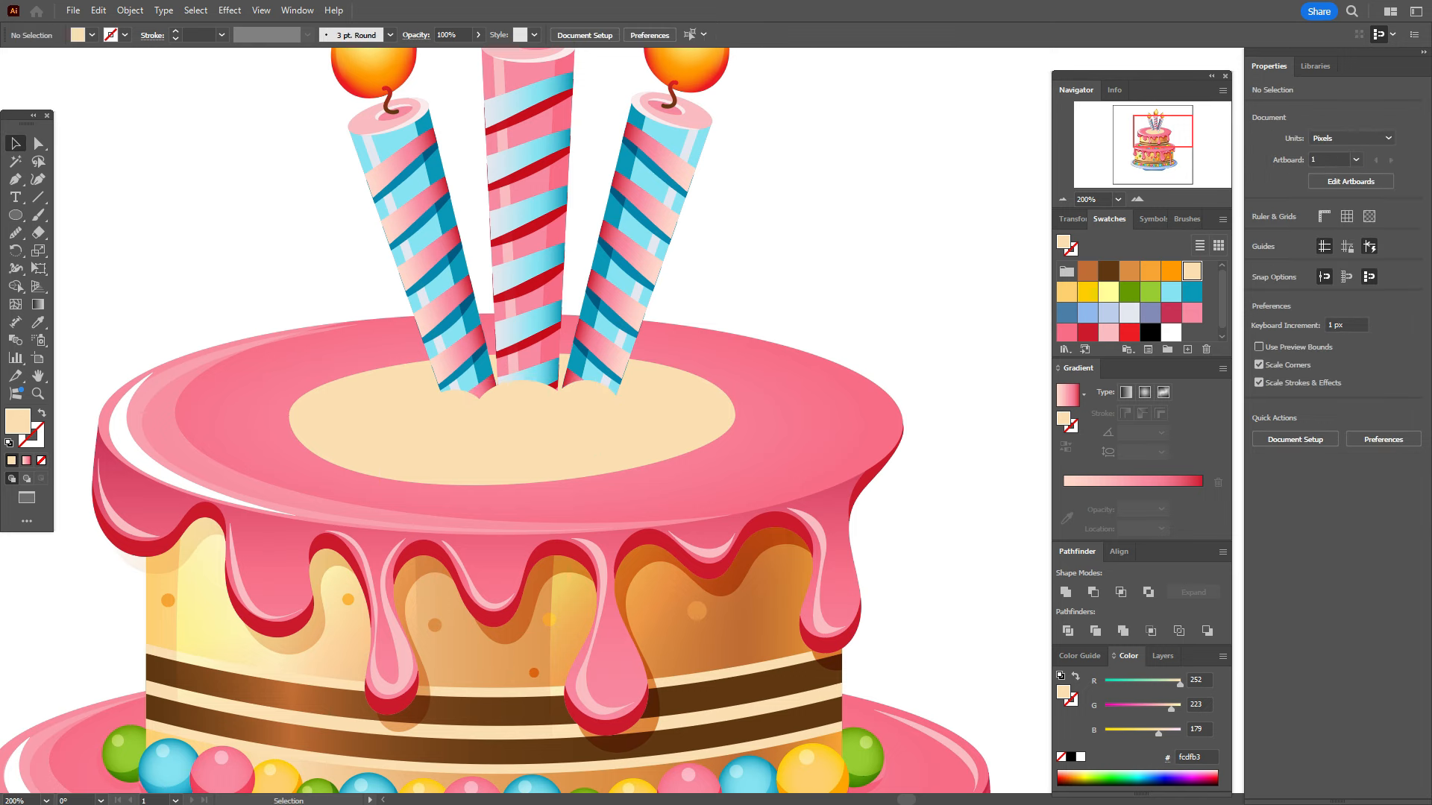
Step: Copy the green candy ball onto the left side of the upper tier and bring it to the front
scroll(495, 420, up, 3)
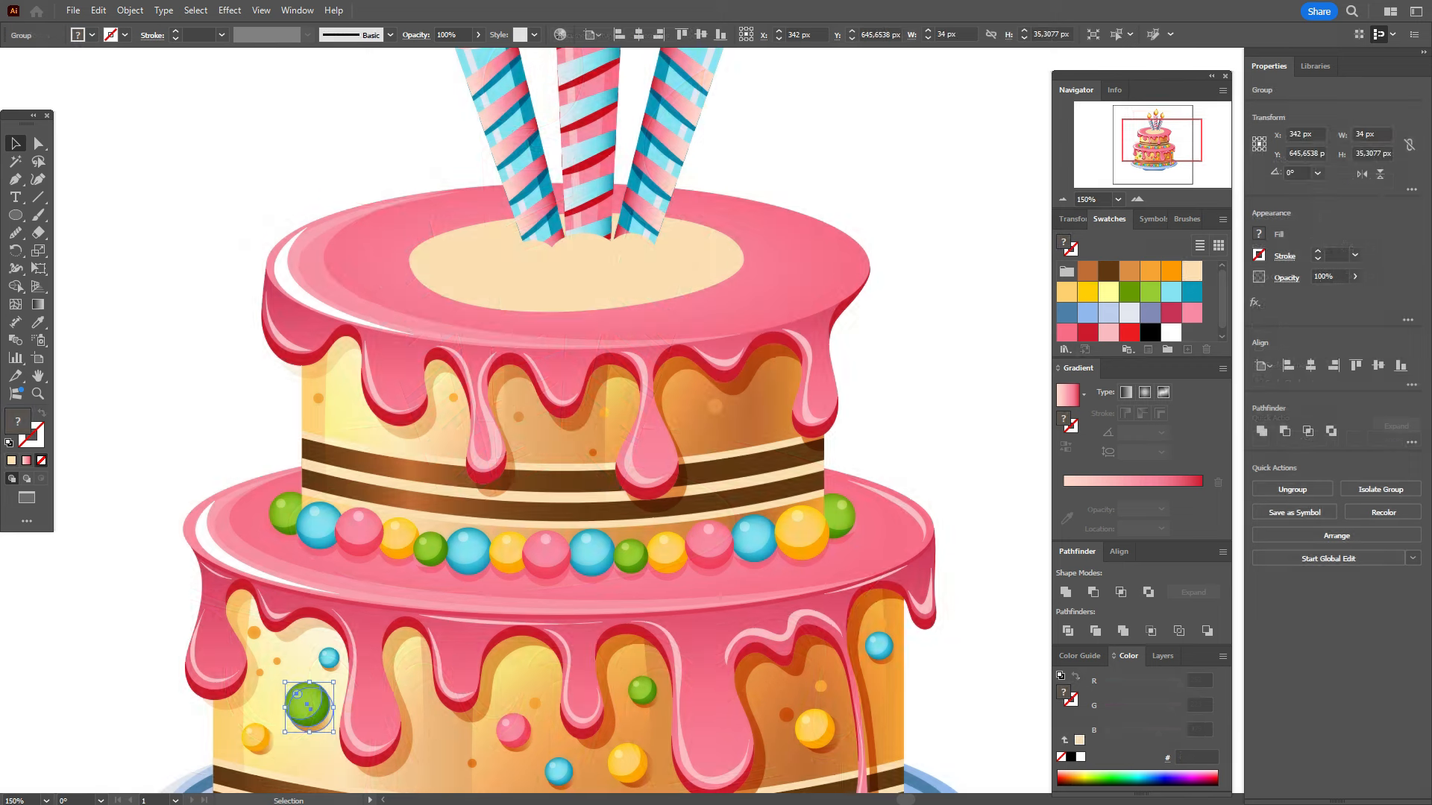
drag(308, 706, 342, 403)
right_click(236, 406)
mouse_move(281, 693)
click(522, 693)
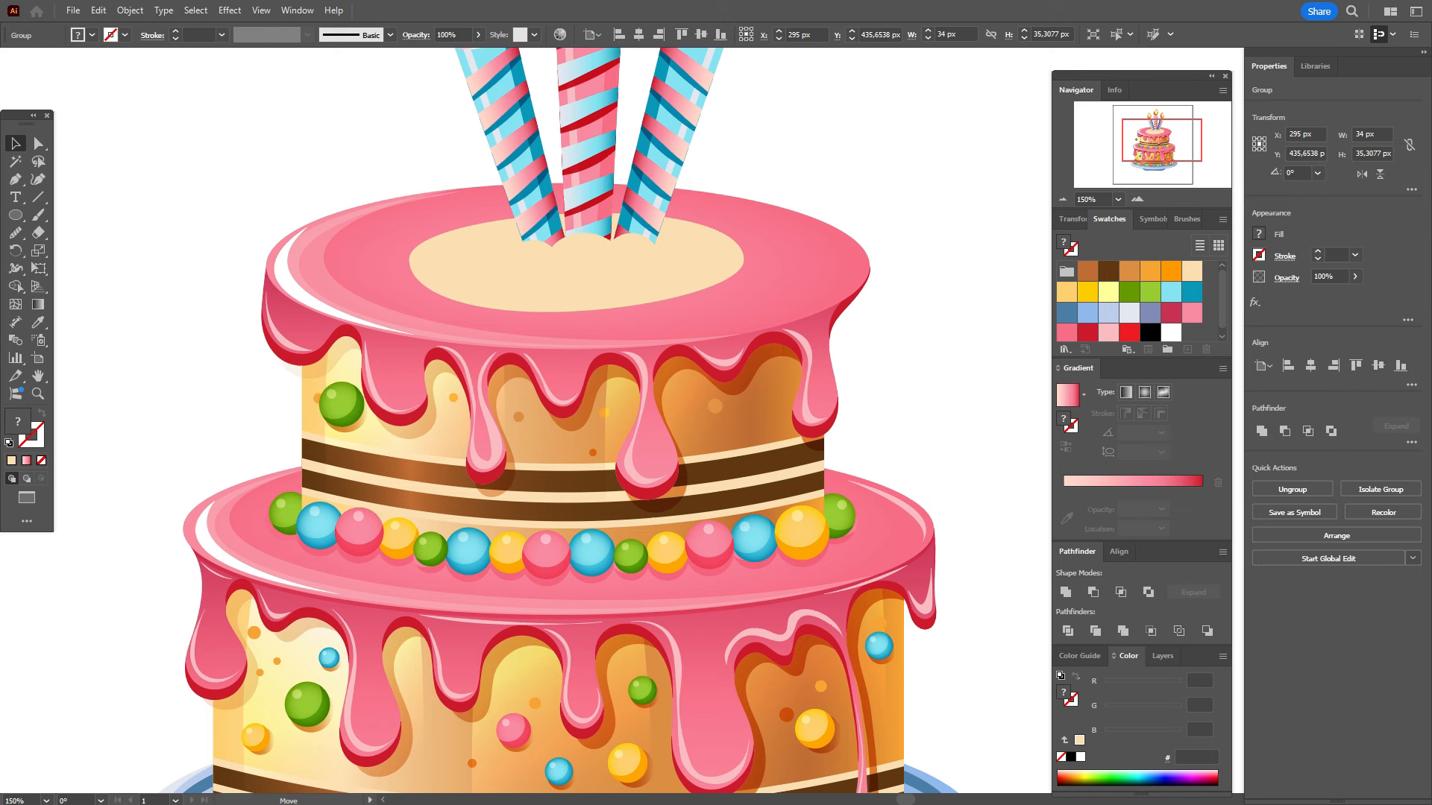
Step: Copy a pink, a yellow and a blue candy ball to the blank area beside the cake and bring them to the front
click(513, 731)
drag(514, 731, 179, 394)
drag(626, 758, 199, 463)
drag(879, 646, 218, 341)
drag(150, 278, 225, 462)
right_click(224, 464)
mouse_move(269, 380)
click(432, 385)
key(ctrl+shift+a)
Step: Distribute the blue, yellow and pink balls across the upper tier's side and add smaller blue and yellow copies
drag(218, 341, 450, 407)
drag(196, 461, 555, 438)
drag(179, 393, 779, 383)
drag(328, 658, 689, 391)
drag(543, 426, 744, 418)
drag(770, 397, 748, 414)
key(ctrl+shift+a)
Step: Copy a green, a blue, a yellow and a pink candy ball onto the top surface of the cake
scroll(567, 418, up, 3)
drag(342, 511, 358, 354)
drag(450, 514, 475, 402)
drag(534, 541, 656, 390)
drag(779, 491, 788, 380)
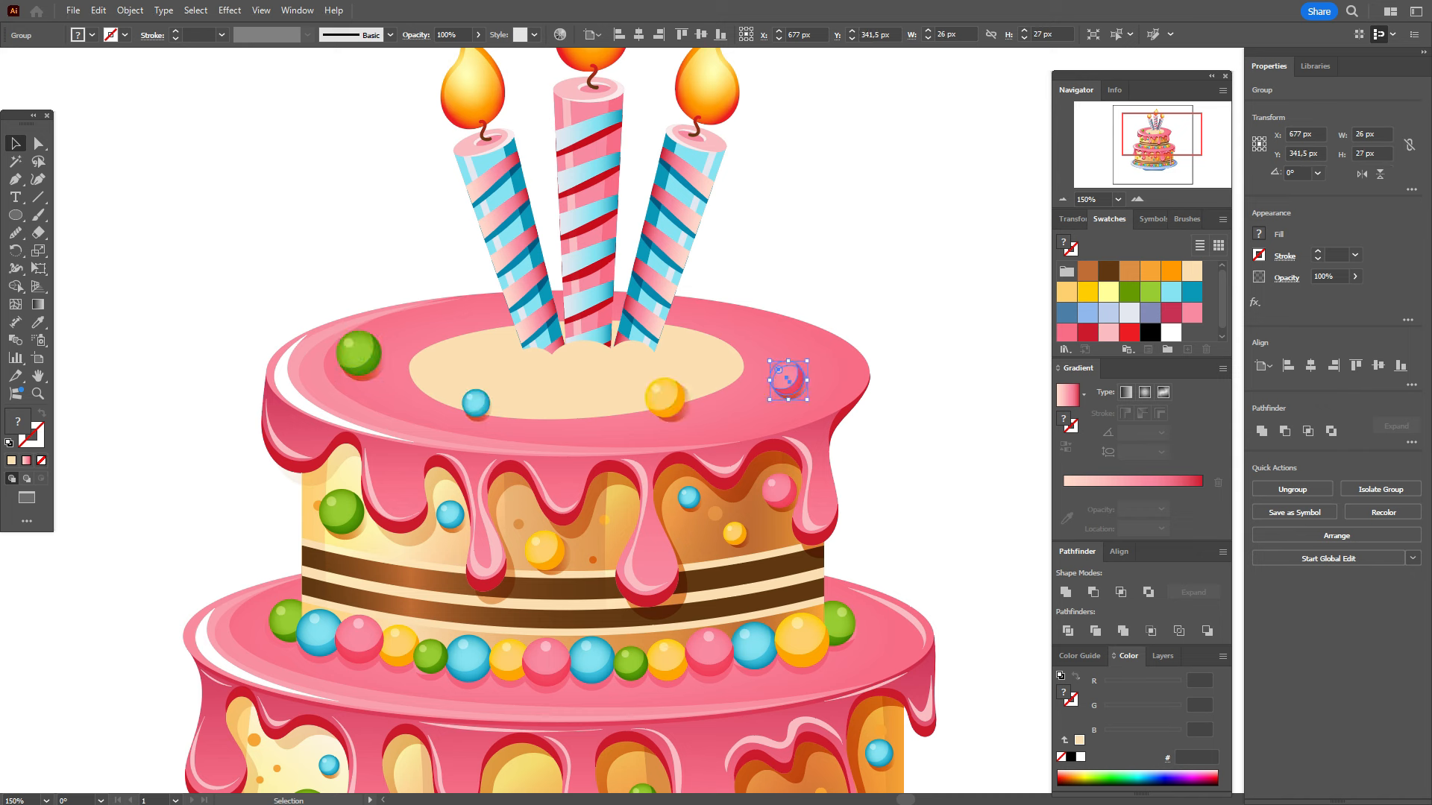
Step: Flatten the four candy balls on the cake top vertically to match its perspective
click(475, 403)
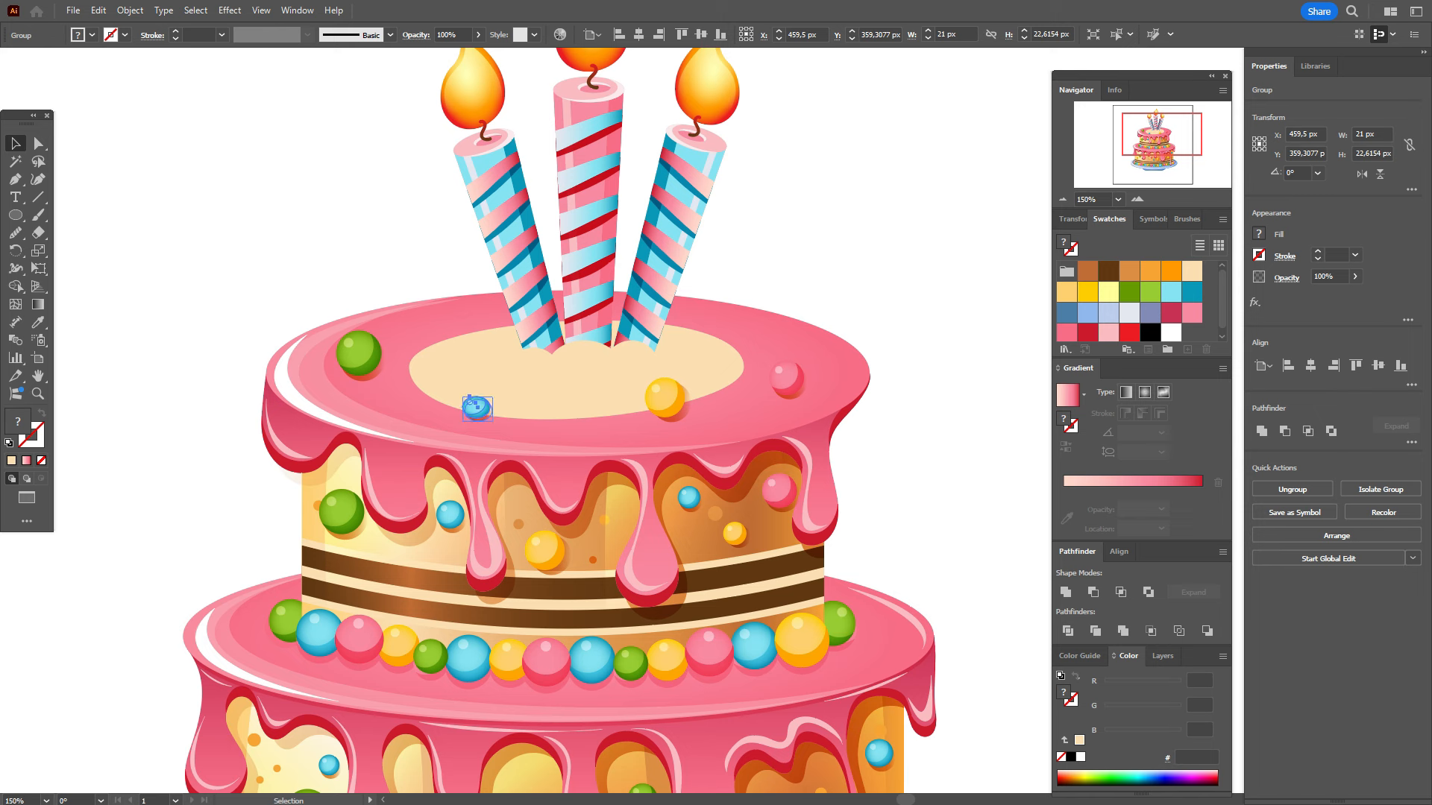
drag(361, 336, 361, 349)
click(665, 397)
drag(668, 377, 668, 390)
click(786, 379)
drag(786, 362, 787, 372)
click(507, 399)
Step: Scatter copies of the flattened blue, pink and yellow candies over the cake top, around its rim and the candles
drag(476, 408, 467, 410)
drag(786, 384, 440, 310)
drag(466, 409, 751, 313)
drag(786, 384, 327, 330)
drag(664, 405, 703, 382)
drag(512, 364, 677, 355)
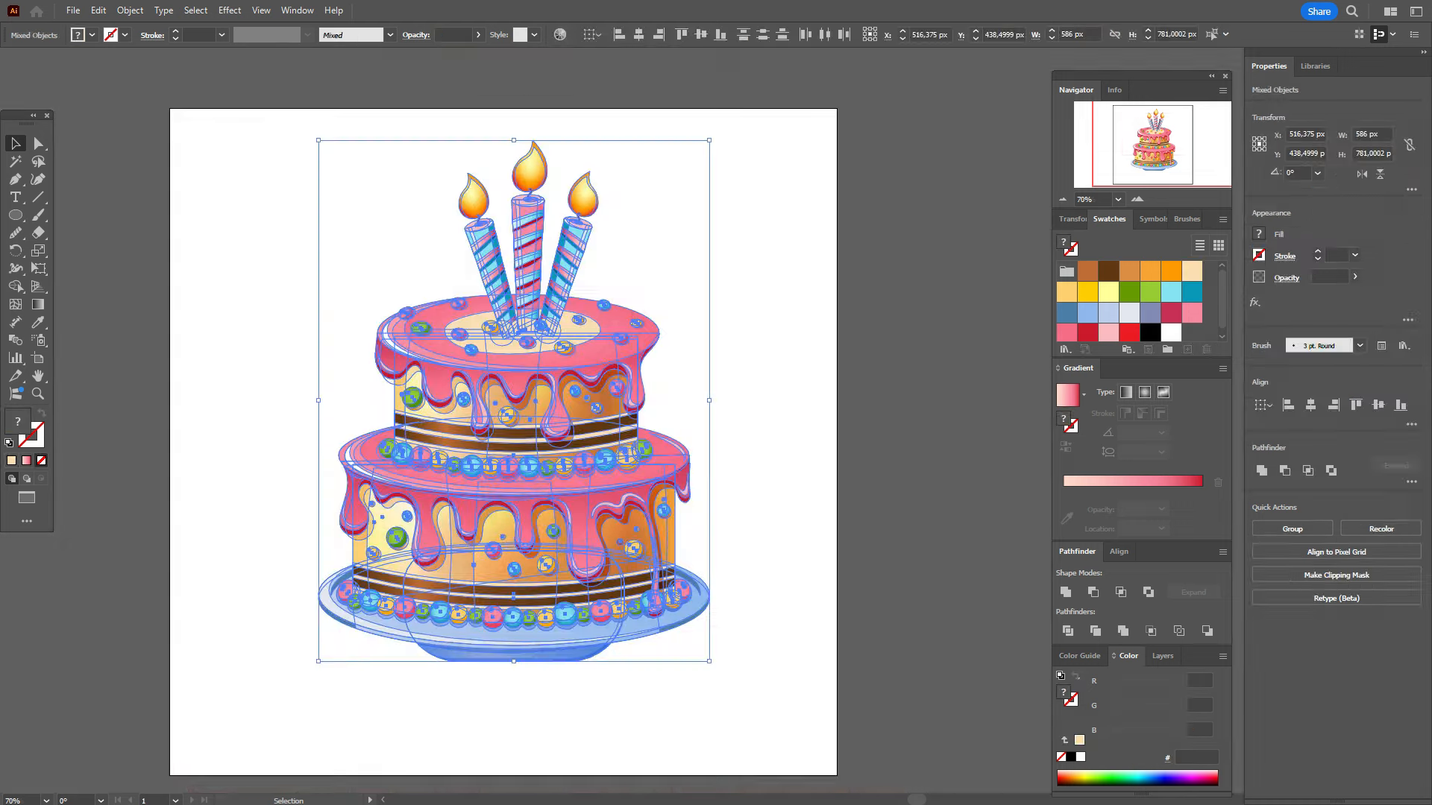
Step: Move the complete cake illustration to the center of the artboard
drag(514, 400, 493, 463)
scroll(494, 462, down, 1)
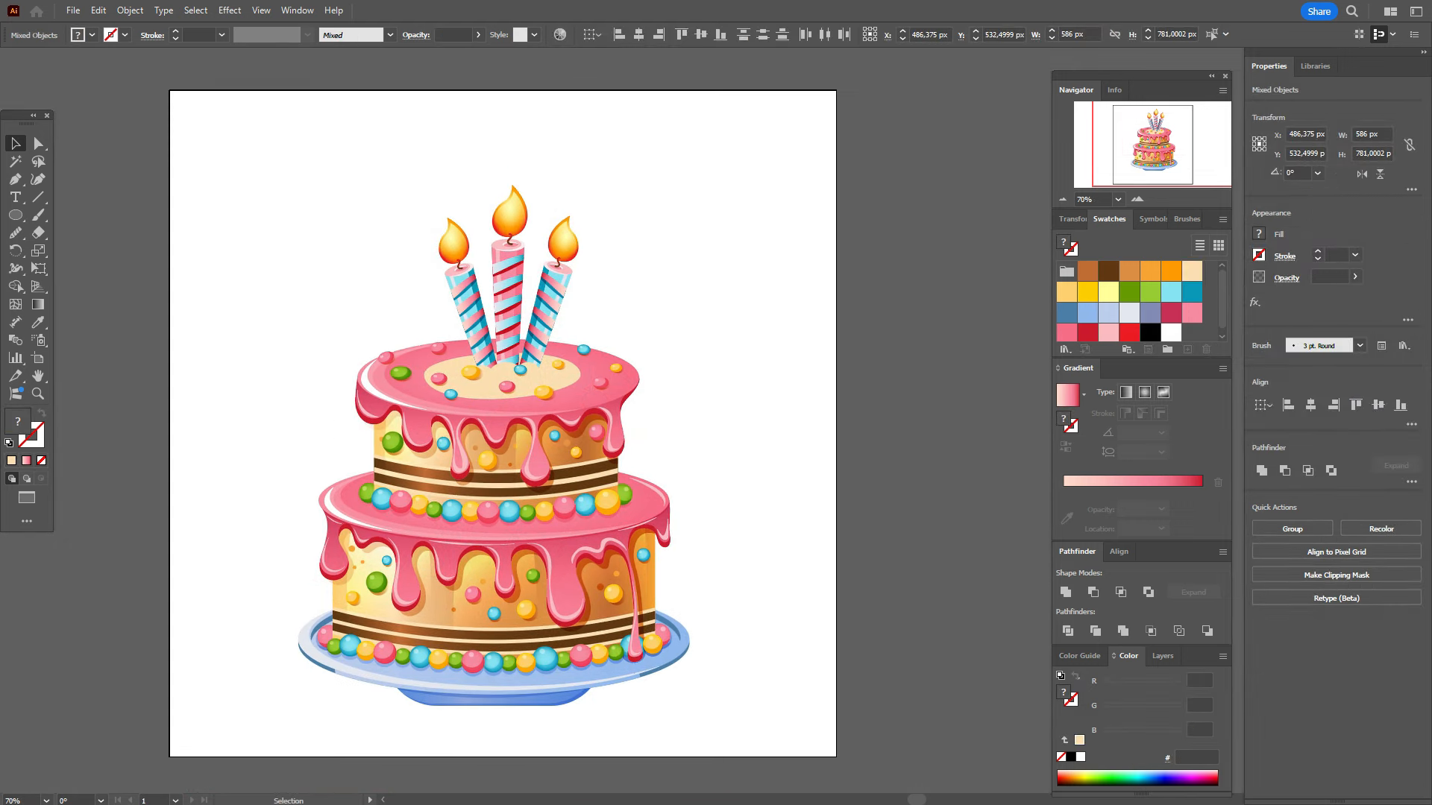
scroll(494, 462, down, 1)
scroll(493, 462, up, 1)
mouse_move(572, 426)
mouse_down()
mouse_move(556, 399)
mouse_move(566, 411)
mouse_up()
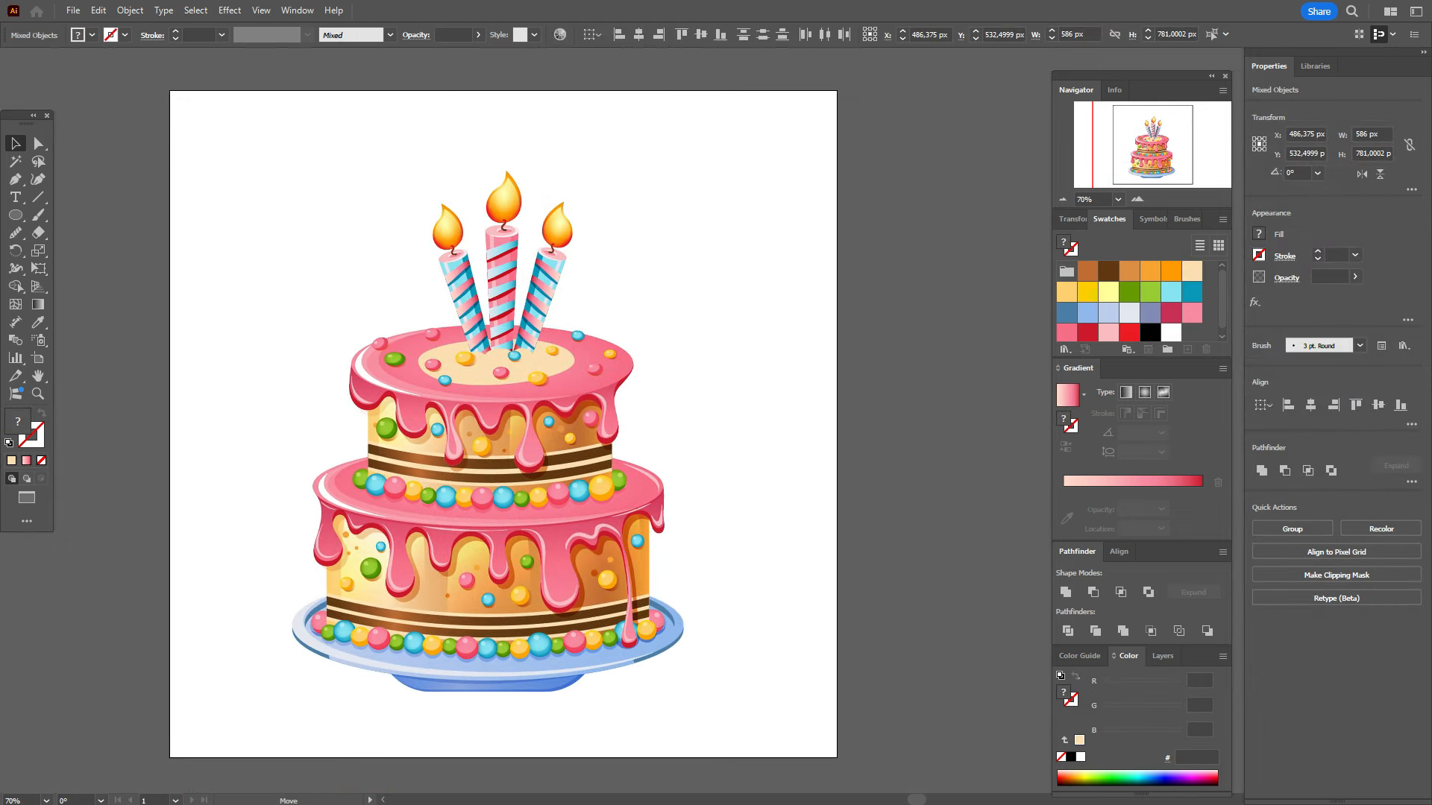
key(ctrl+shift+a)
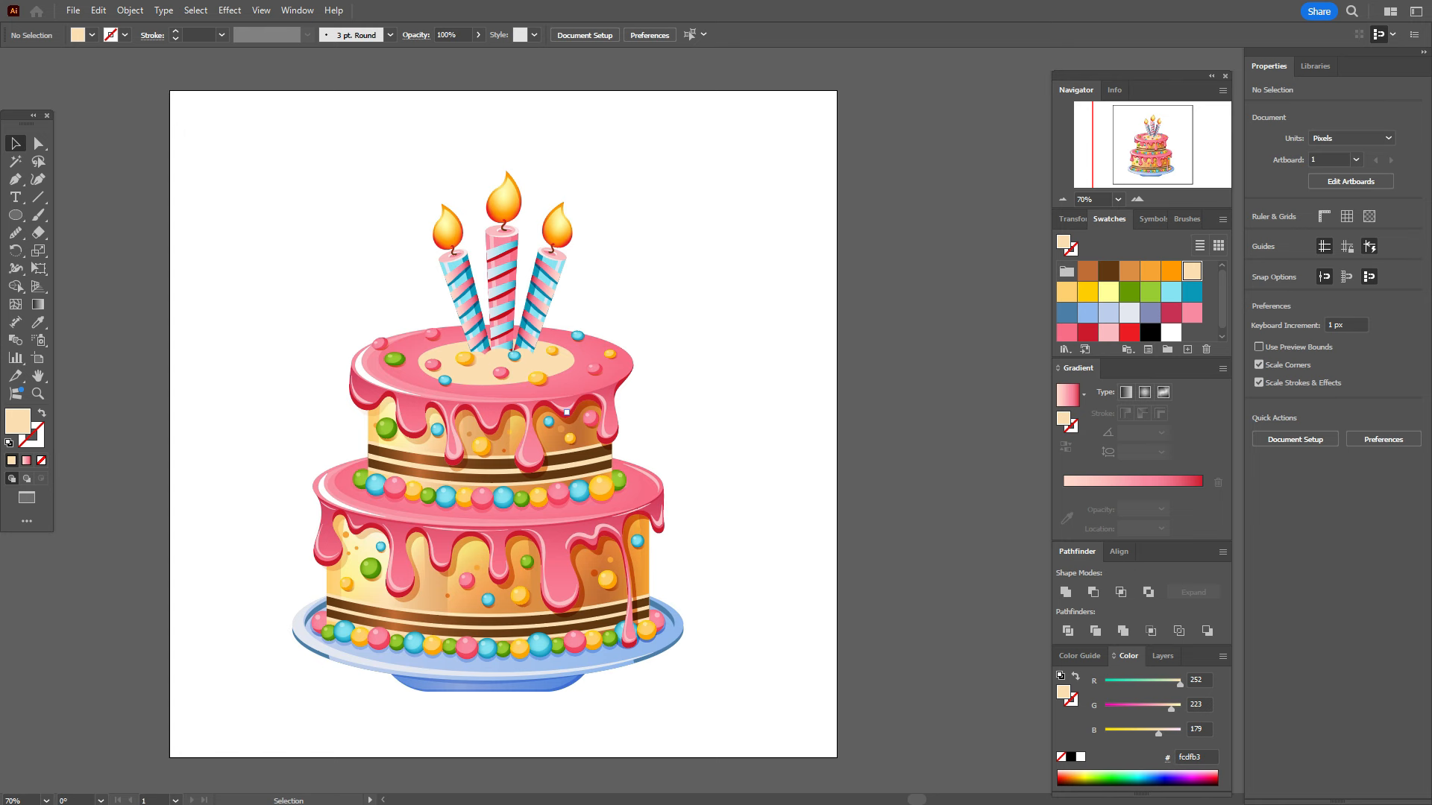
Step: Draw a pale e4e8f1 ellipse about 543 × 67 px beneath the cake plate as a ground shadow
click(1129, 312)
click(15, 214)
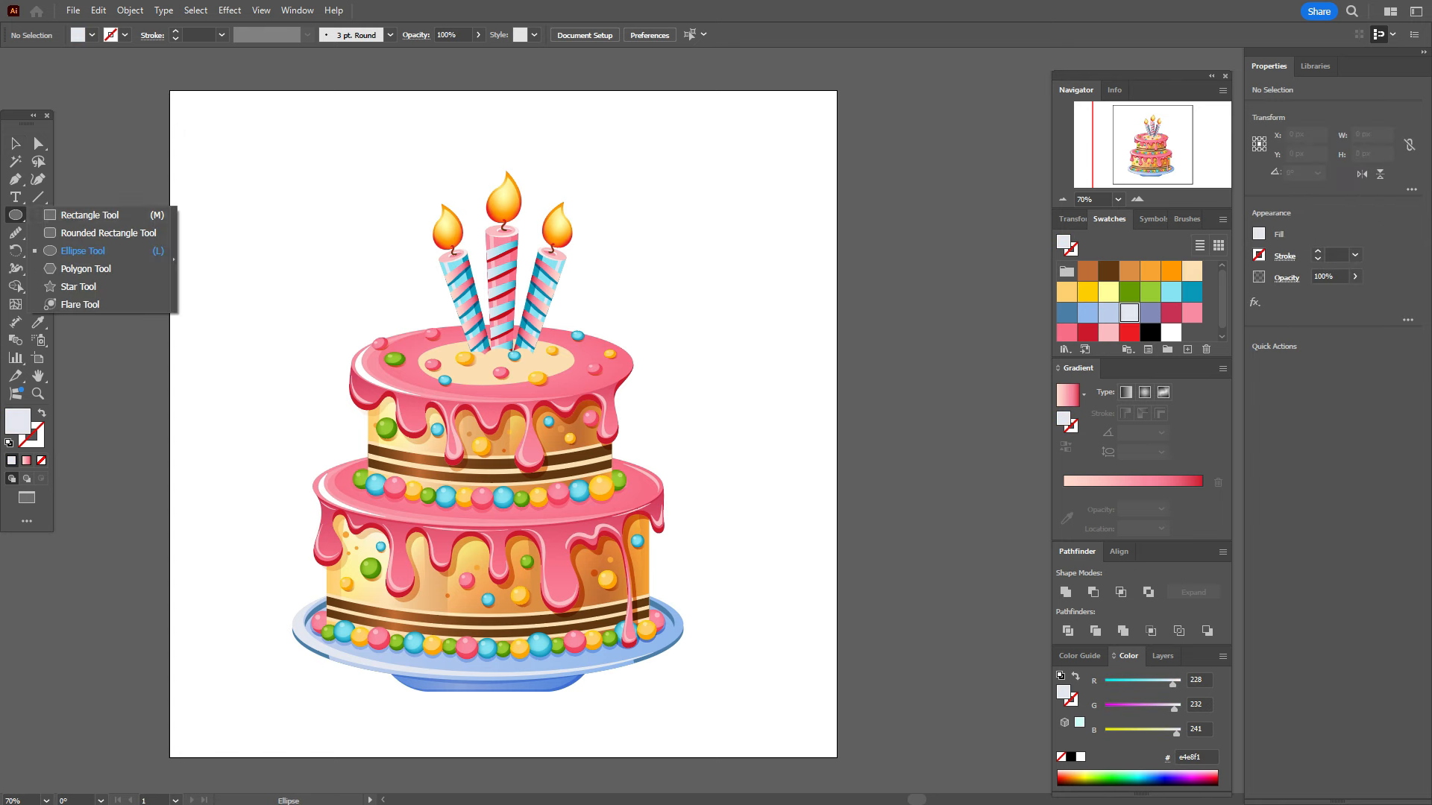
click(82, 251)
mouse_move(326, 666)
mouse_down()
mouse_move(557, 678)
mouse_move(775, 721)
mouse_move(688, 710)
mouse_up()
key(v)
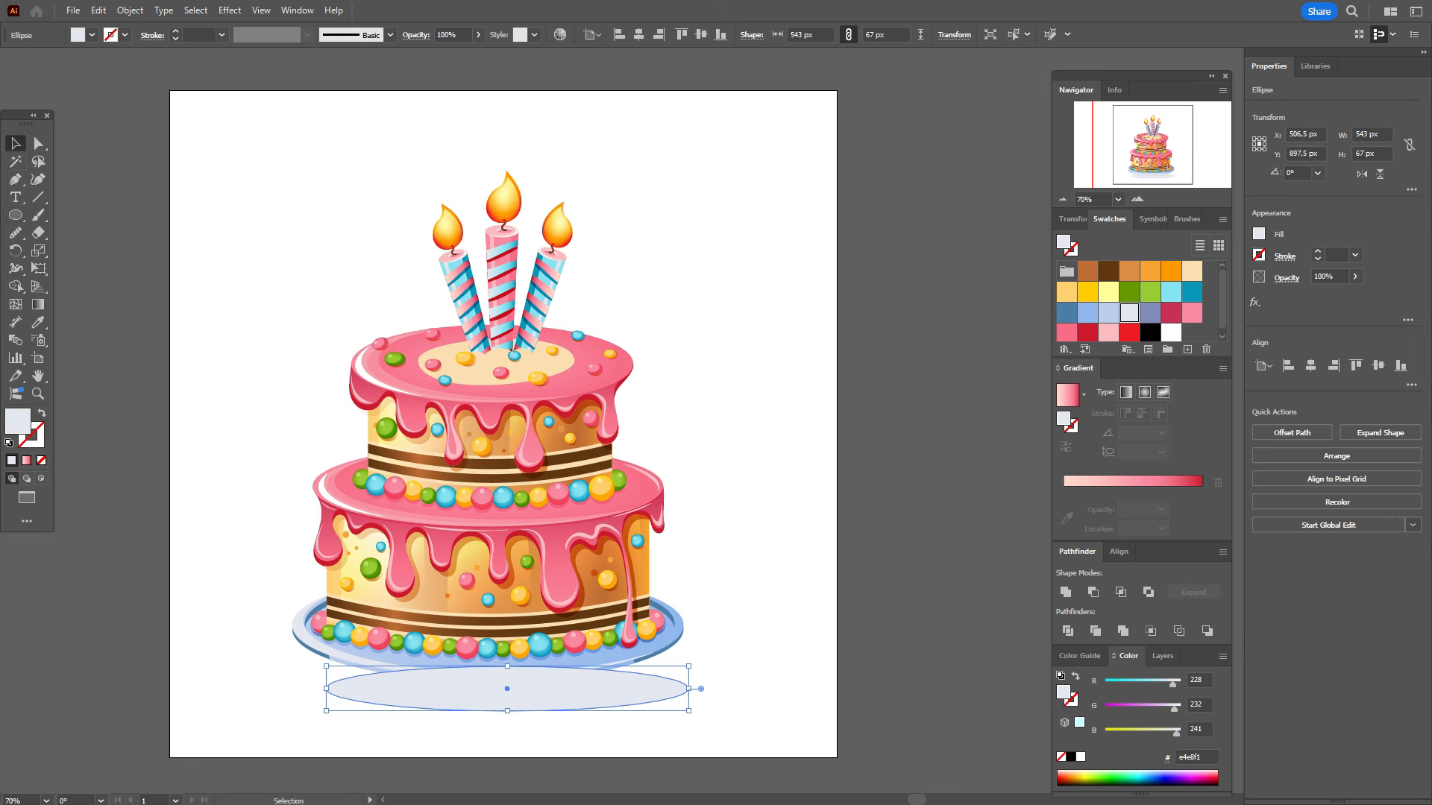
Step: Send the ground shadow ellipse to the back and center it under the plate's foot
right_click(657, 690)
mouse_move(745, 608)
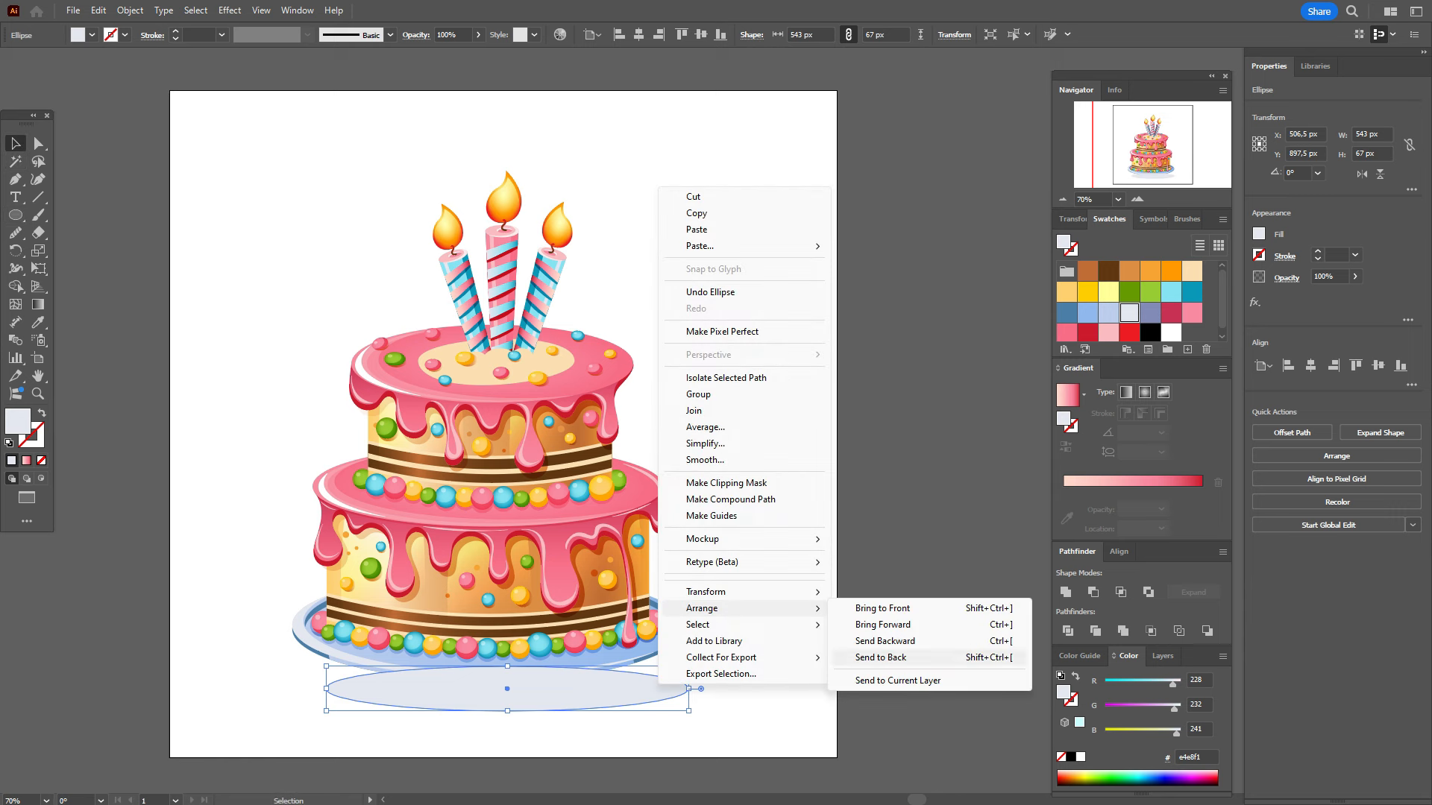
click(879, 658)
mouse_move(657, 690)
mouse_down()
mouse_move(627, 690)
mouse_move(643, 687)
mouse_up()
key(ctrl+shift+a)
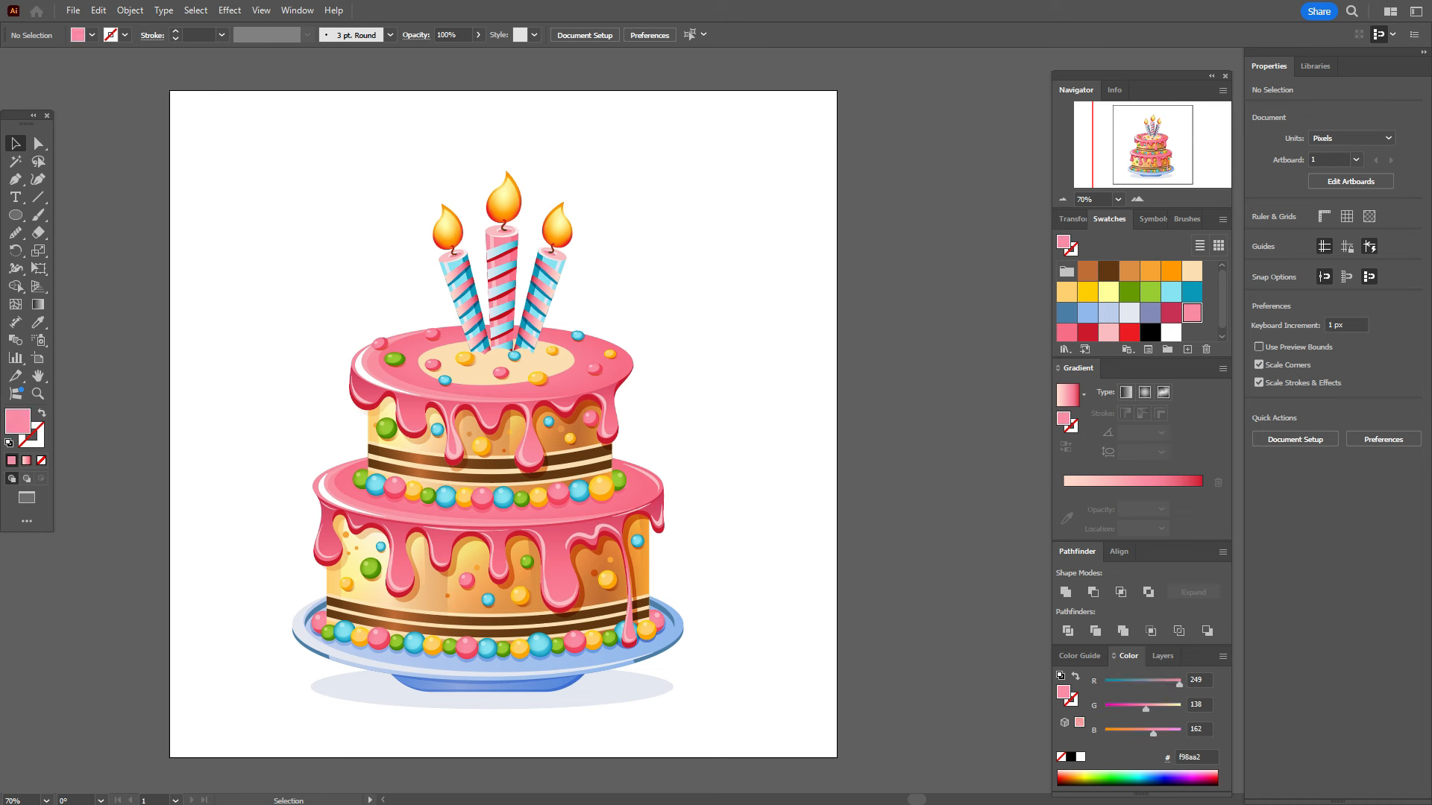
Step: Draw small pink f98aa2 confetti circles about 13 px wide around the candles
key(l)
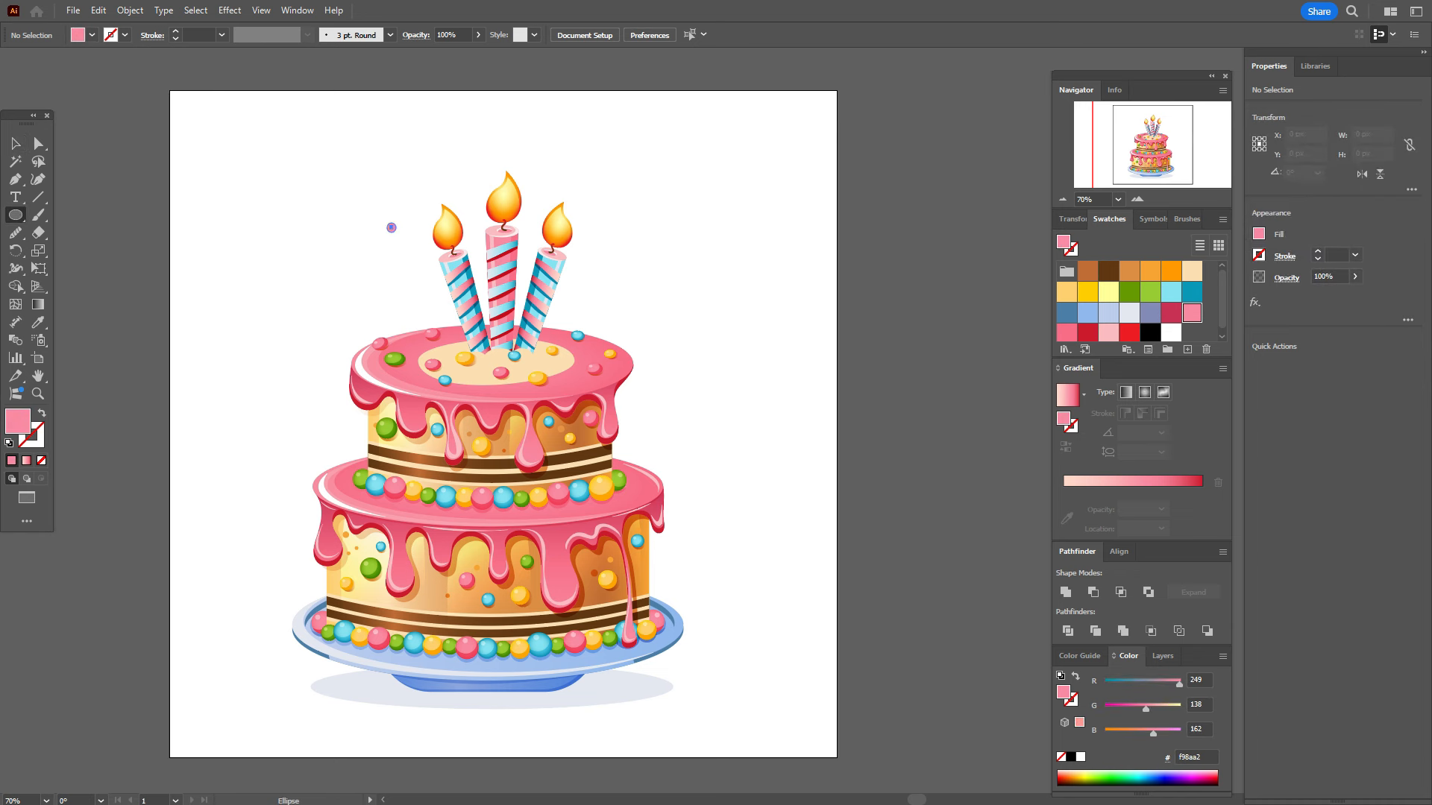
drag(388, 224, 395, 231)
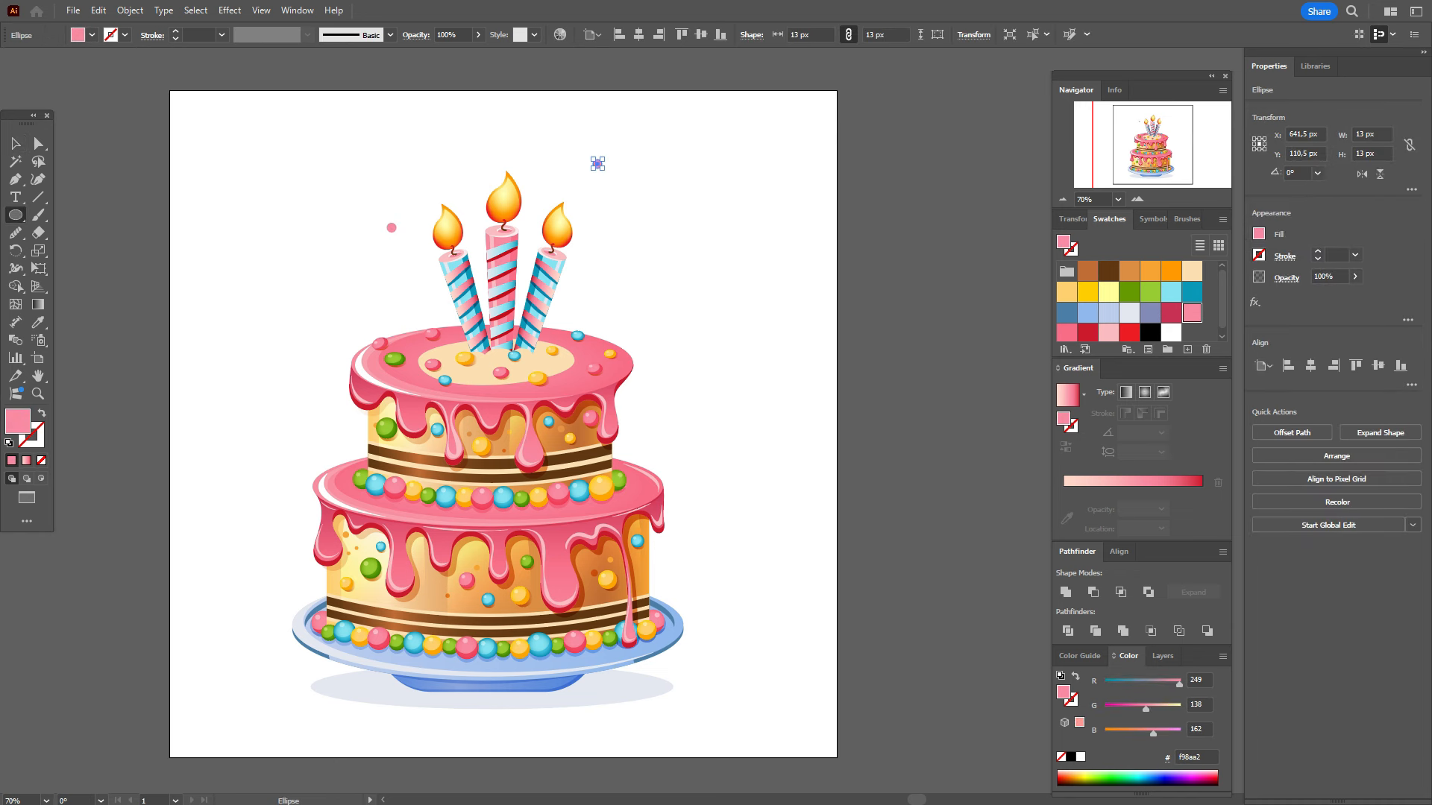
drag(664, 339, 675, 349)
Step: Scatter small light blue and yellow fed071 confetti circles around the candles and above the cake
click(1170, 291)
drag(374, 309, 385, 320)
drag(421, 299, 429, 307)
drag(541, 131, 548, 139)
drag(296, 205, 304, 214)
drag(586, 301, 595, 310)
click(1065, 292)
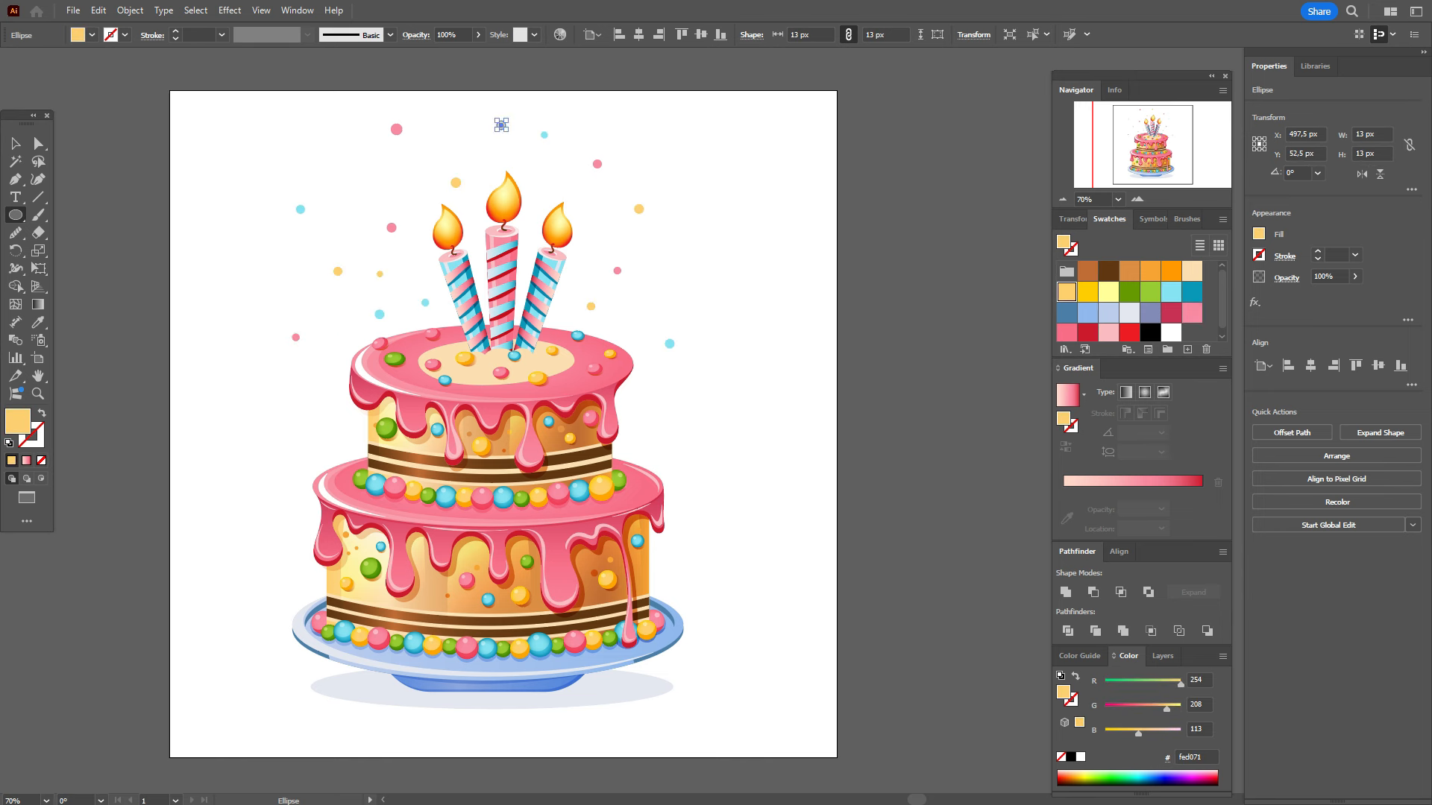
Step: Add small green 99cc33 confetti circles on both sides of the candles
click(1150, 292)
drag(327, 336, 336, 345)
drag(594, 218, 602, 226)
drag(636, 339, 646, 348)
drag(365, 192, 374, 201)
Step: Draw small green 99cc33 stars among the confetti with the Star tool
mouse_move(15, 215)
mouse_down()
mouse_move(74, 234)
mouse_move(71, 285)
mouse_up()
drag(591, 278, 595, 282)
drag(383, 150, 388, 155)
drag(349, 245, 355, 249)
key(ctrl+shift+a)
Step: Draw small yellow fed071 stars to the left of and above the candles
click(1066, 291)
drag(308, 299, 312, 304)
drag(442, 125, 447, 130)
drag(418, 259, 423, 264)
Step: Draw small light pink stars above and beside the candles
click(1108, 333)
drag(481, 152, 486, 157)
drag(588, 121, 592, 124)
drag(651, 295, 656, 299)
Step: Slightly rotate the green star left of the candles, the yellow star above them and the light pink star on the right
key(v)
key(ctrl+shift+a)
click(349, 244)
key(ctrl+plus)
key(ctrl+plus)
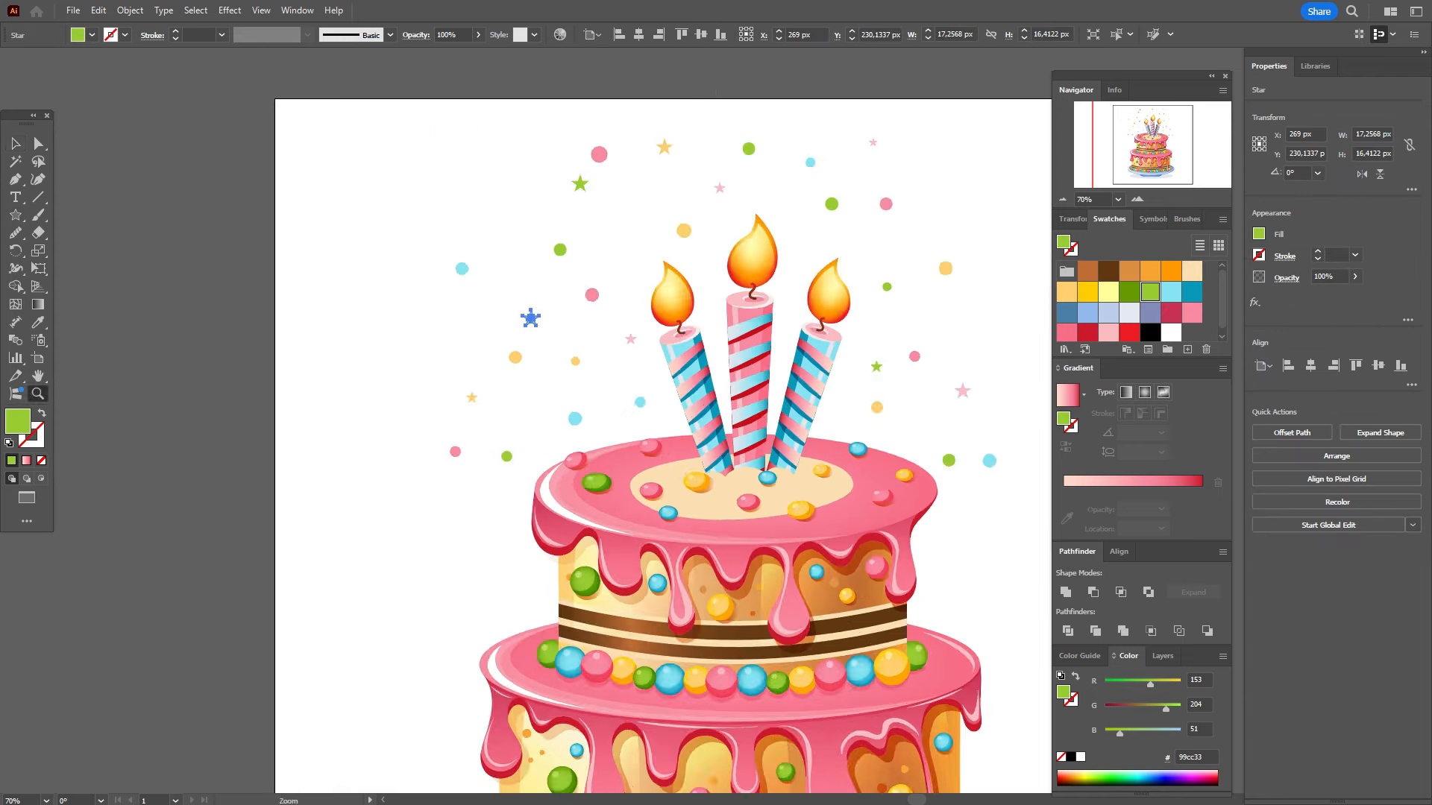
drag(366, 311, 369, 333)
click(553, 69)
drag(568, 54, 571, 76)
click(999, 436)
drag(1014, 421, 1017, 441)
key(ctrl+shift+a)
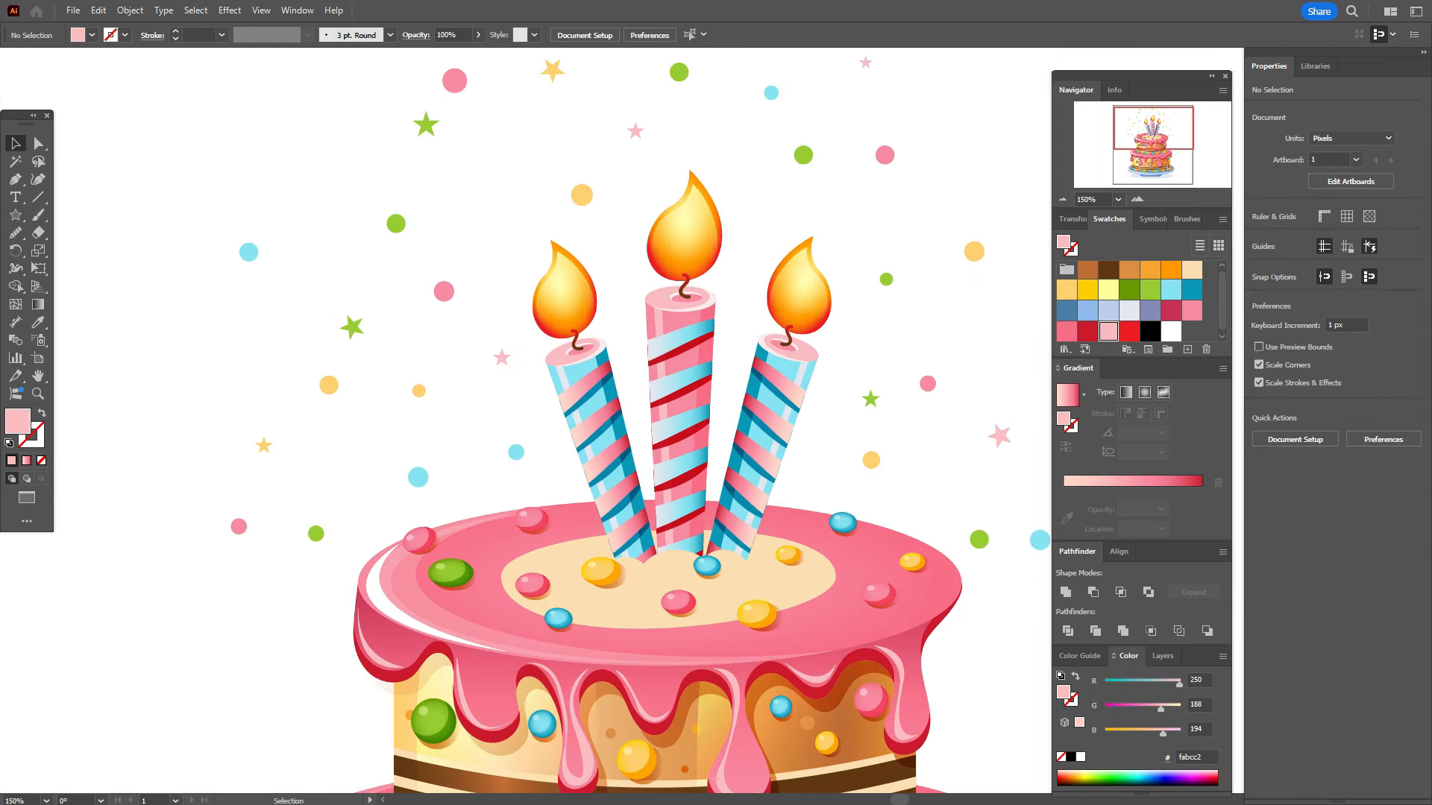
Step: Draw a 4 px light blue 86e3f2 circle on empty canvas up and to the left of the confetti with the Ellipse tool
scroll(656, 440, up, 1)
click(248, 288)
drag(14, 215, 71, 249)
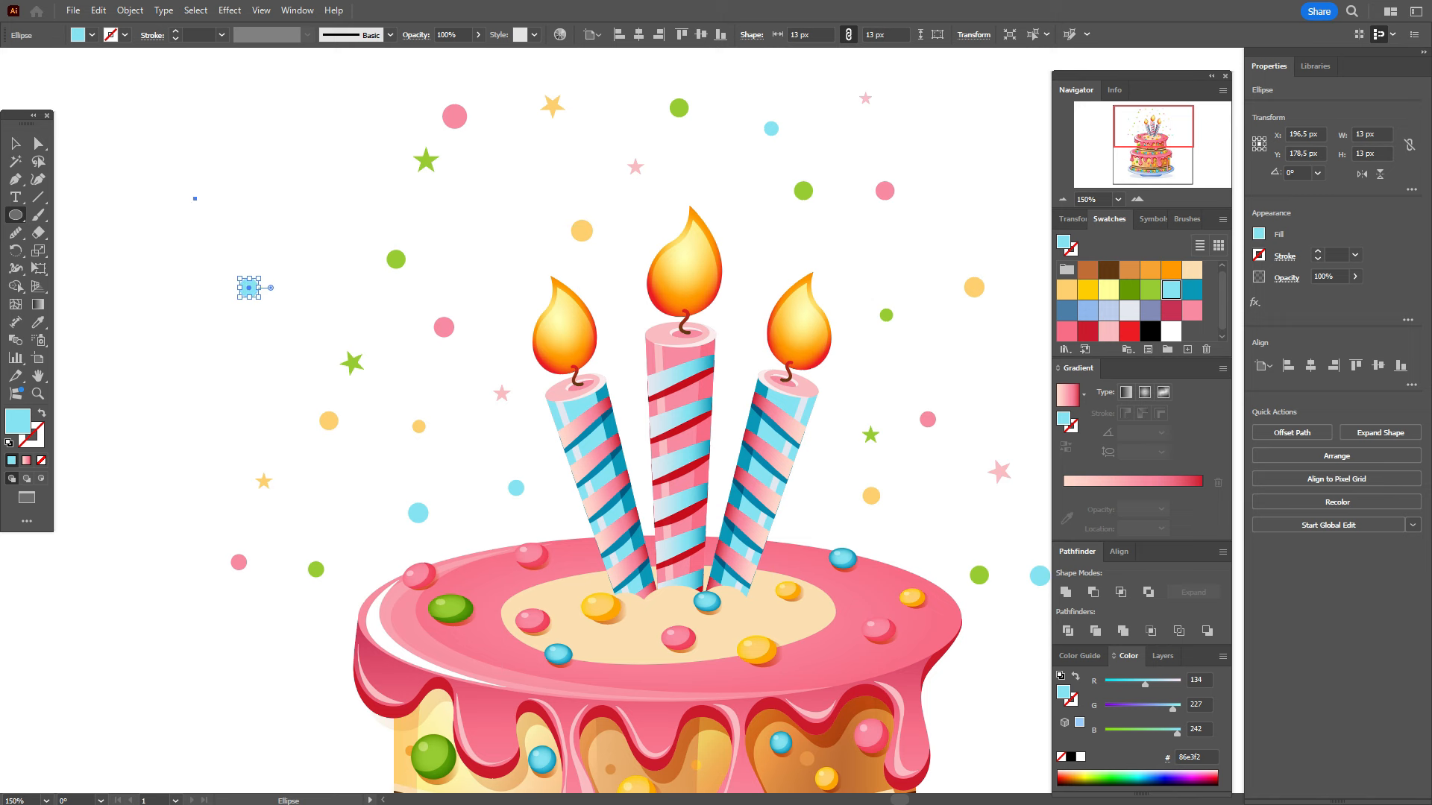
key(v)
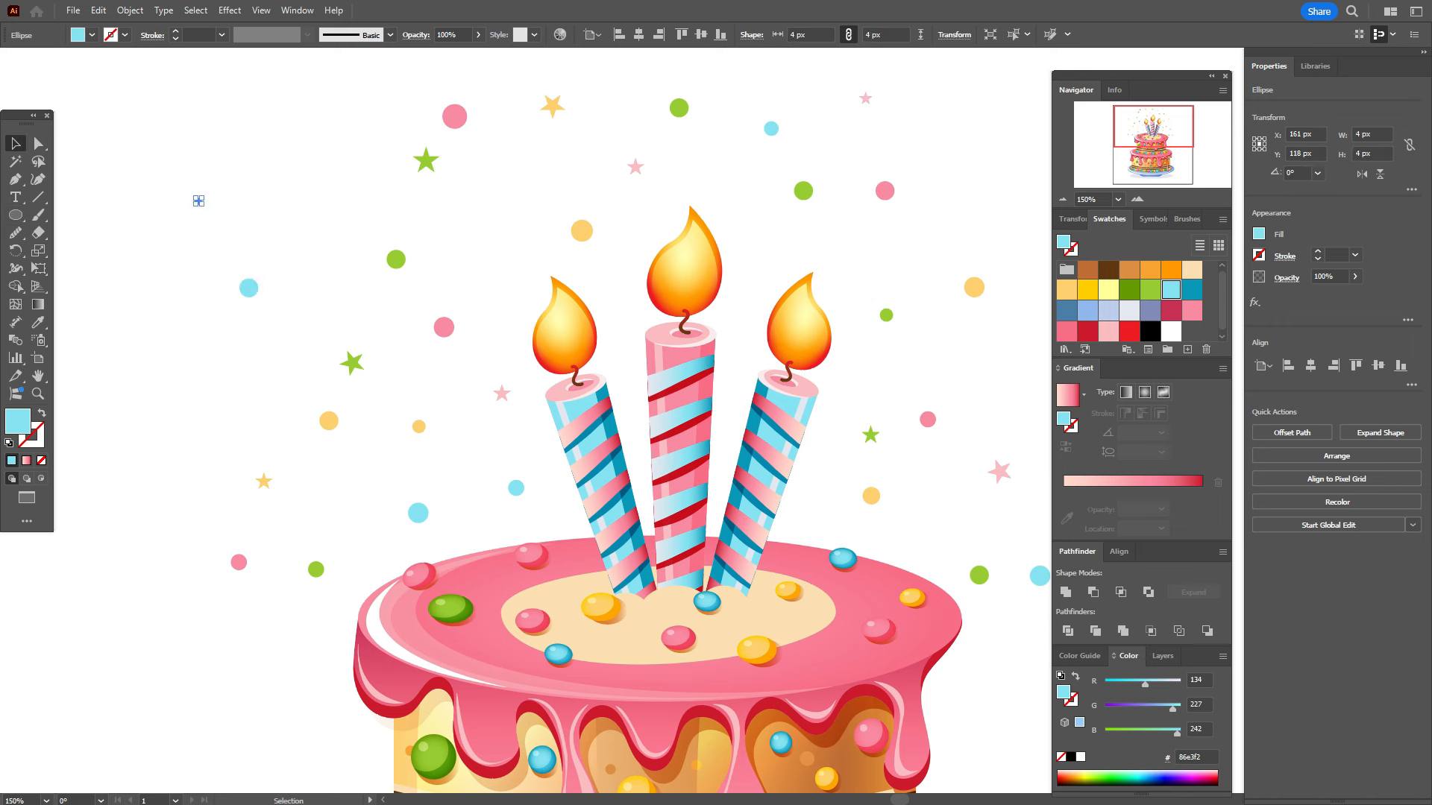
key(ctrl+shift+a)
click(198, 202)
key(ctrl+equal)
key(ctrl+equal)
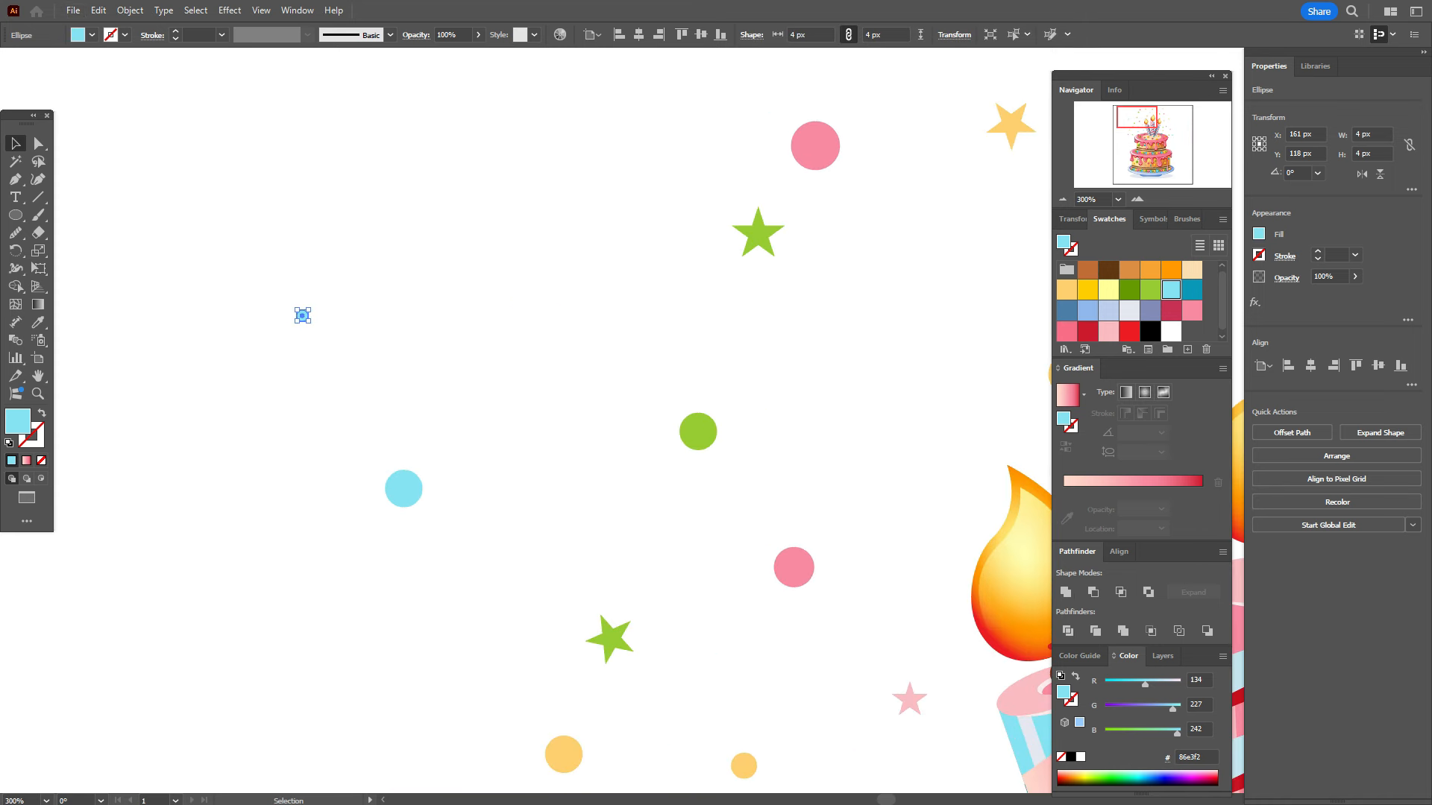
Step: Duplicate the 4 px blue circle three times in a row and fill the copies with yellow fed071, green 99cc33 and light pink fabcc2
drag(301, 316, 388, 319)
click(1066, 289)
click(388, 318)
click(1150, 289)
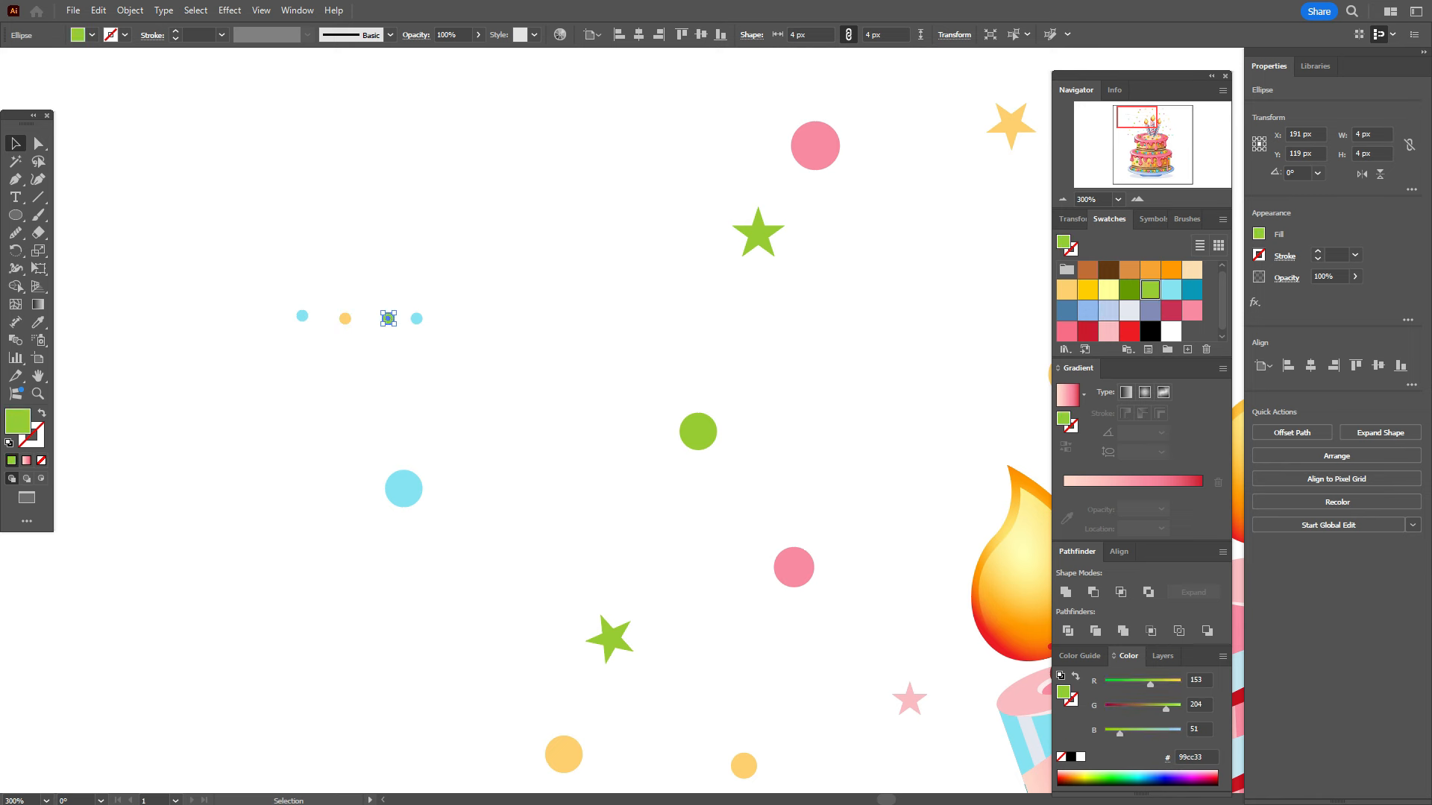
click(416, 319)
click(1108, 331)
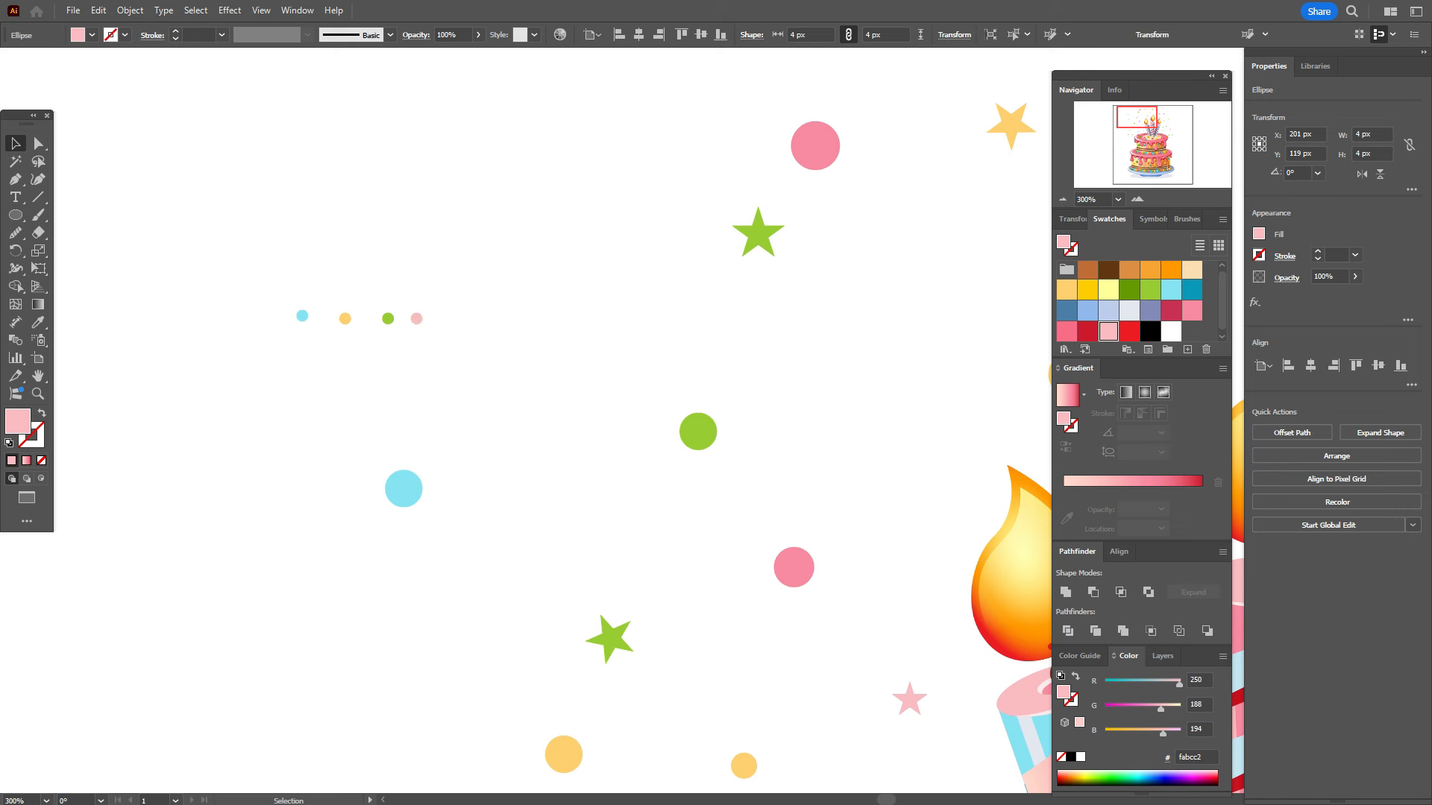
Step: Save the tiny blue circle and the tiny yellow circle as two new symbols with the default options
click(302, 316)
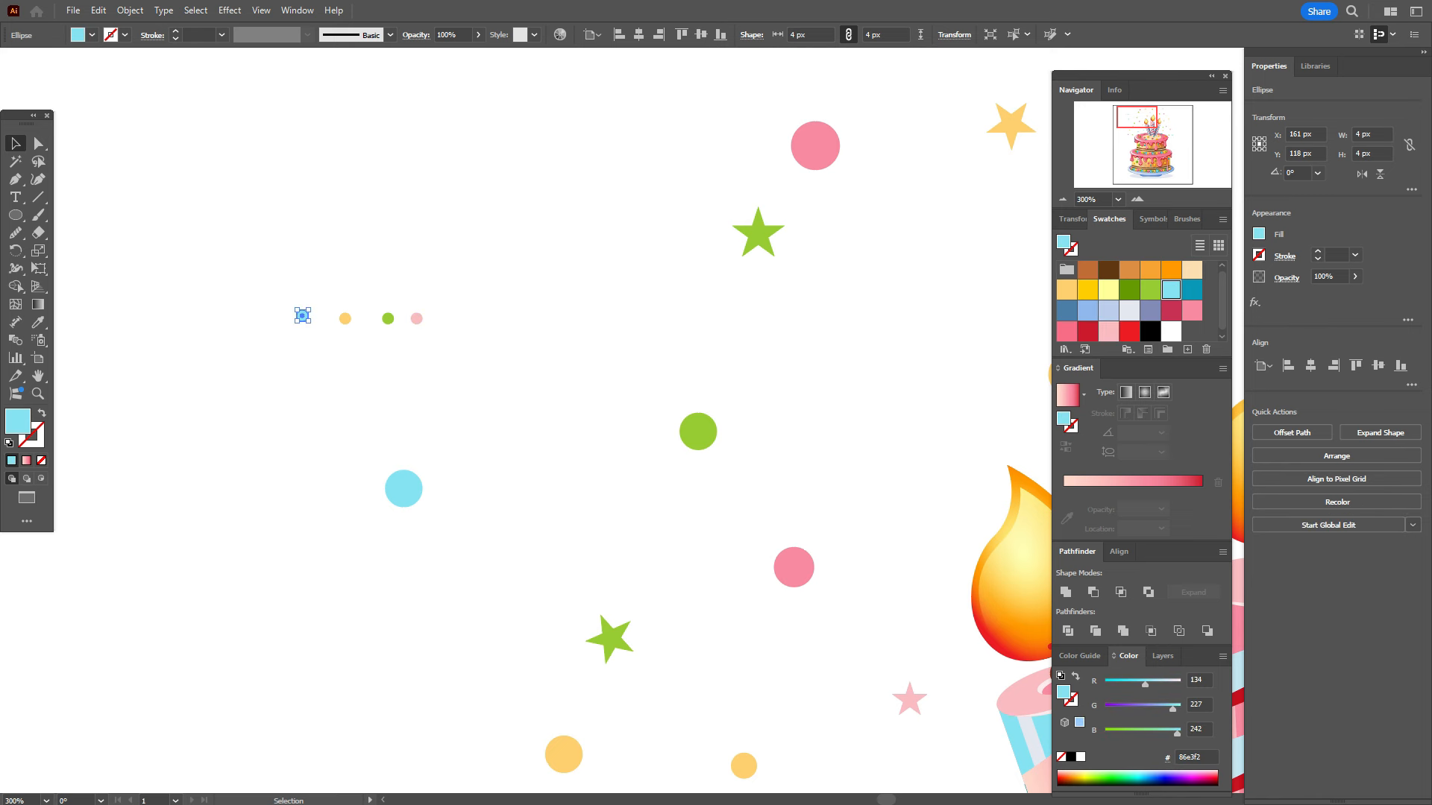
click(1148, 218)
click(1184, 348)
click(715, 519)
click(345, 319)
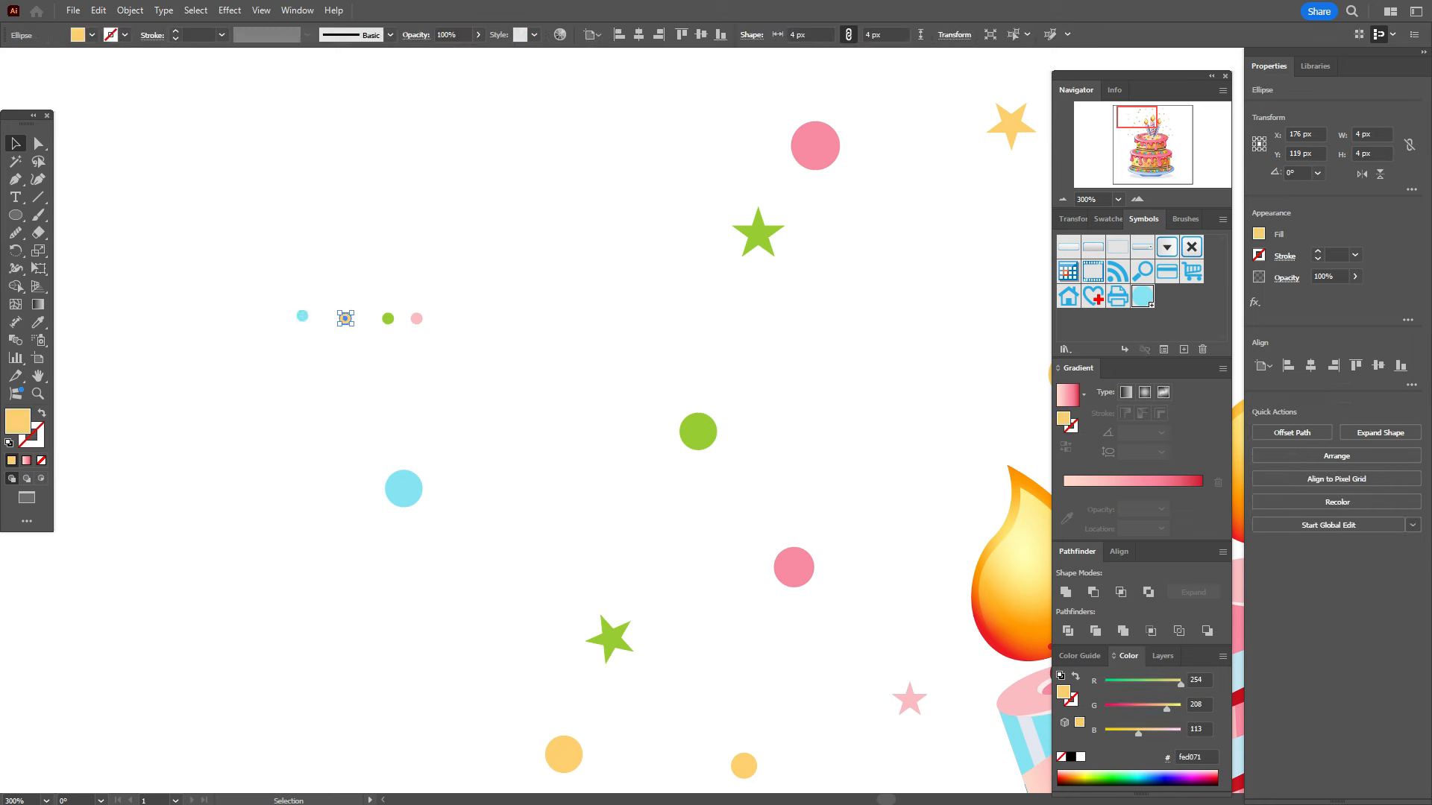
click(1183, 349)
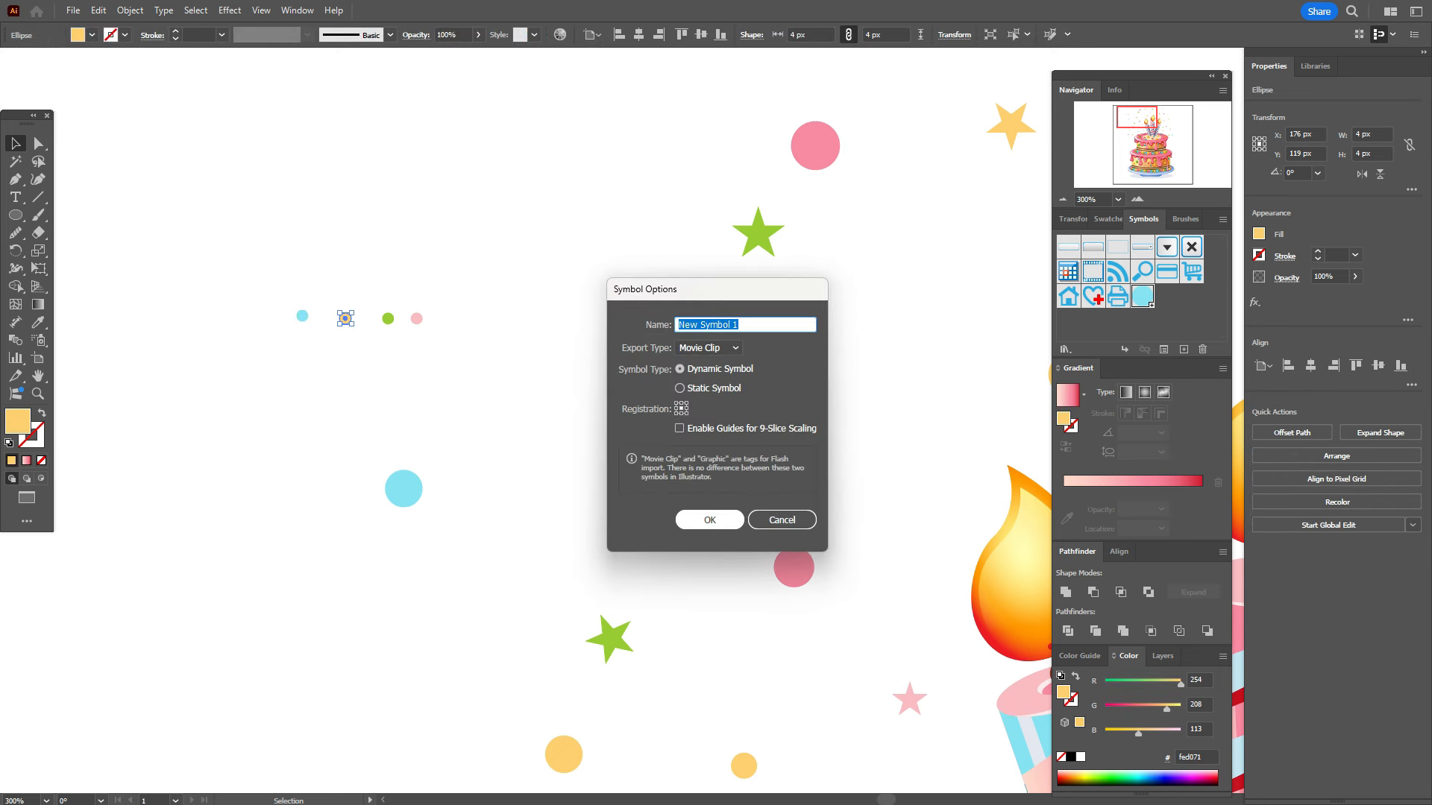
click(713, 518)
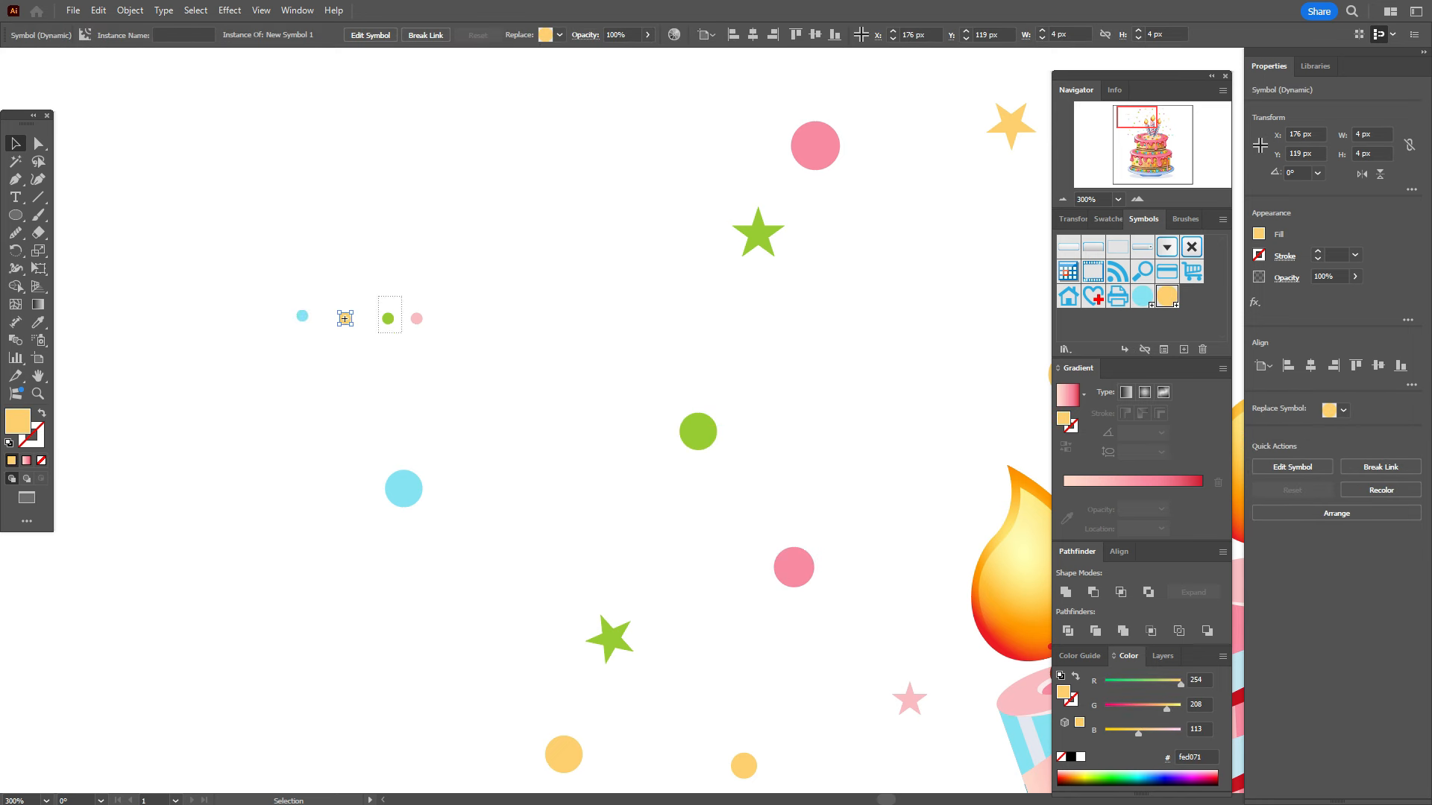
Step: Save the tiny green and light pink circles as new symbols and remove the four source circles from the artboard
drag(378, 296, 401, 333)
click(1183, 349)
click(714, 518)
drag(408, 299, 438, 340)
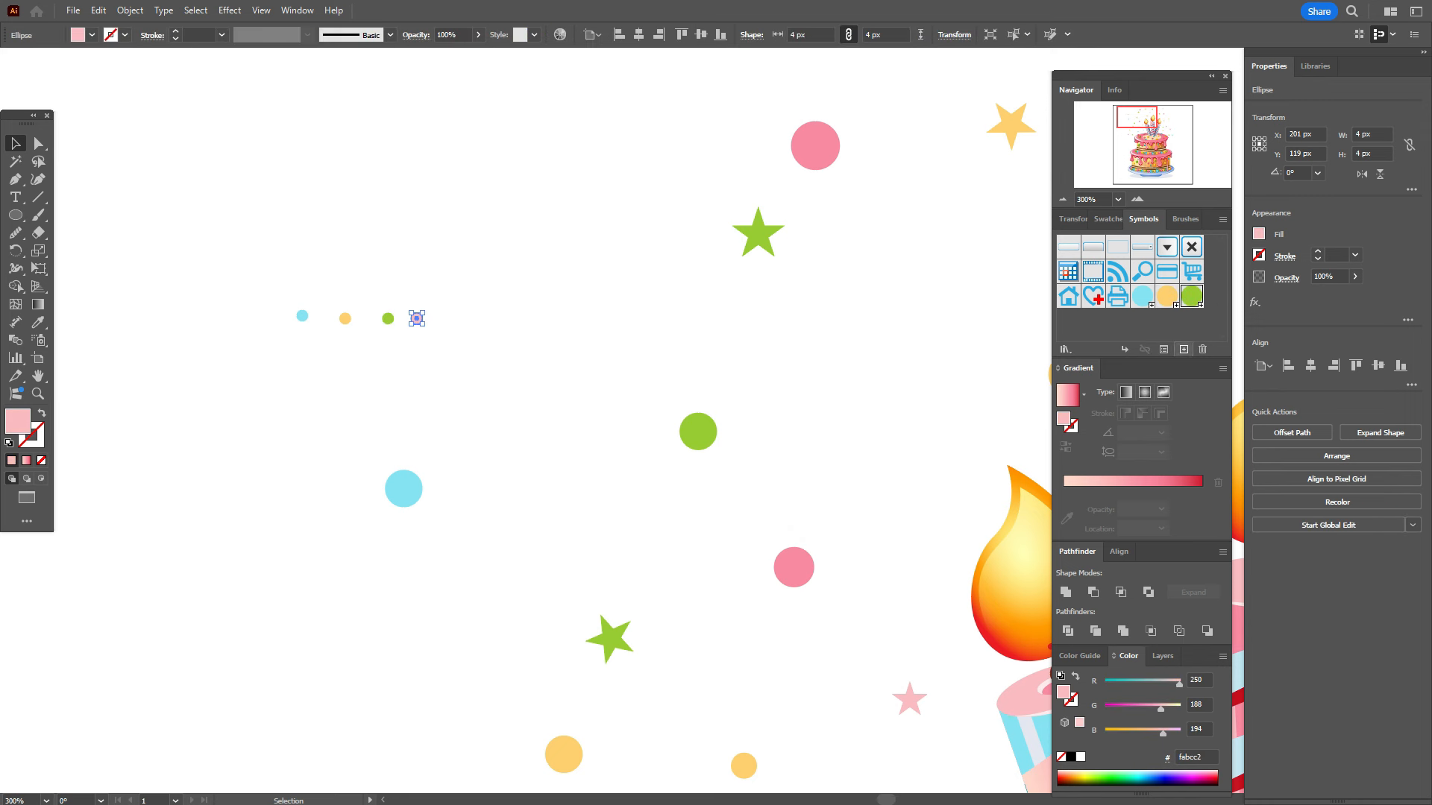
click(1184, 349)
click(709, 520)
drag(256, 295, 451, 328)
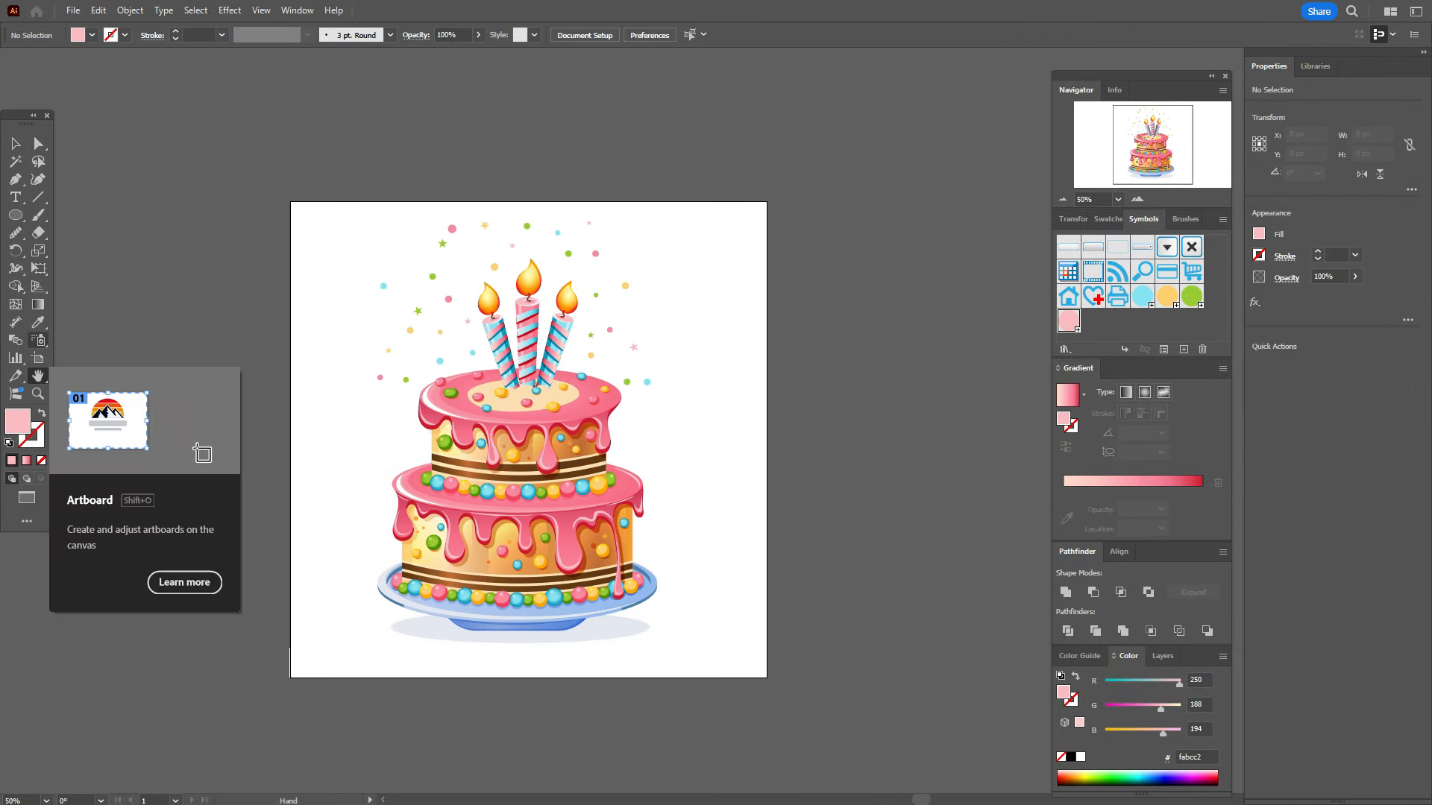
Step: Scatter blue, yellow and green dot symbols around the candles with the Symbol Sprayer
click(38, 340)
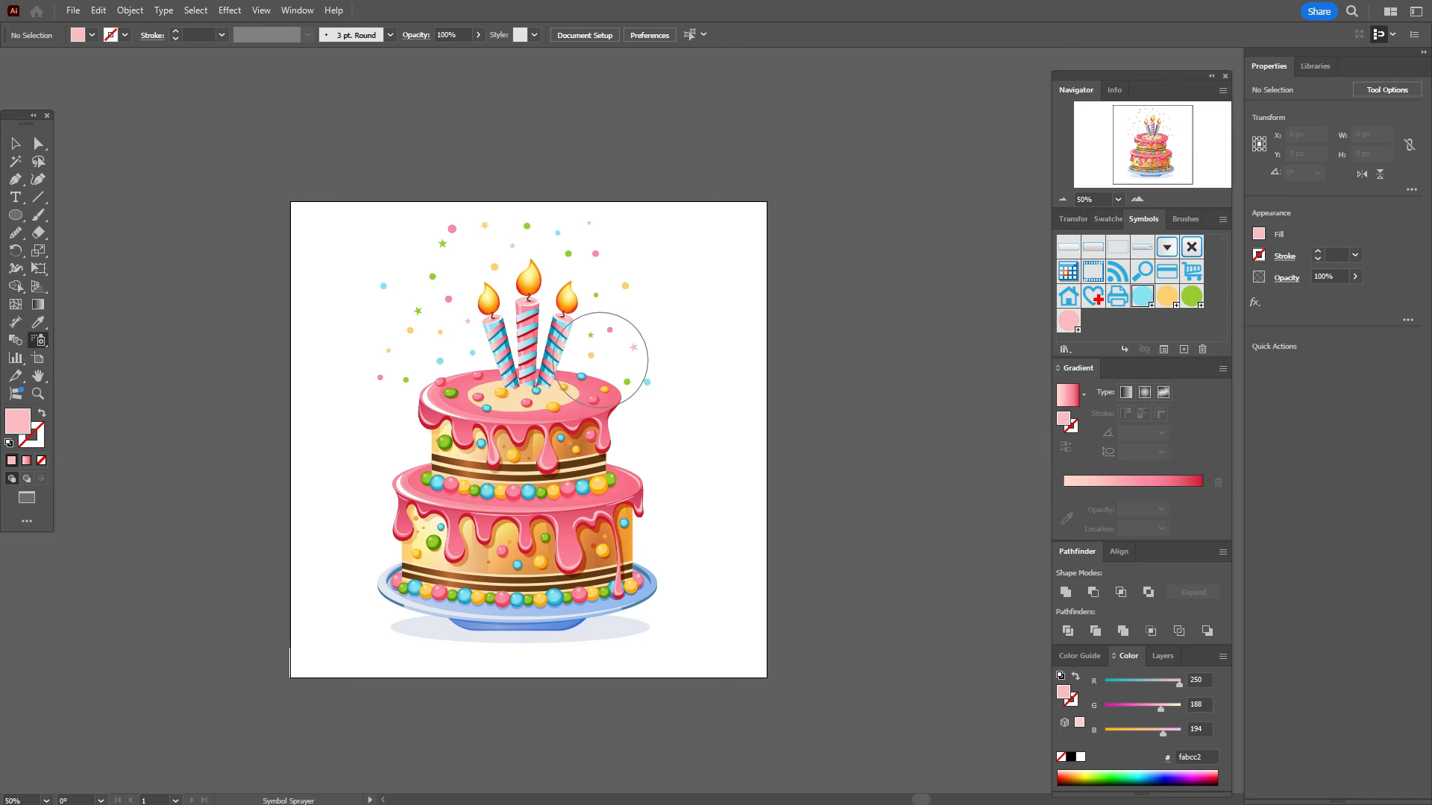
mouse_move(605, 323)
mouse_down()
mouse_move(610, 280)
mouse_move(474, 260)
mouse_move(422, 360)
mouse_move(447, 250)
mouse_move(440, 321)
mouse_up()
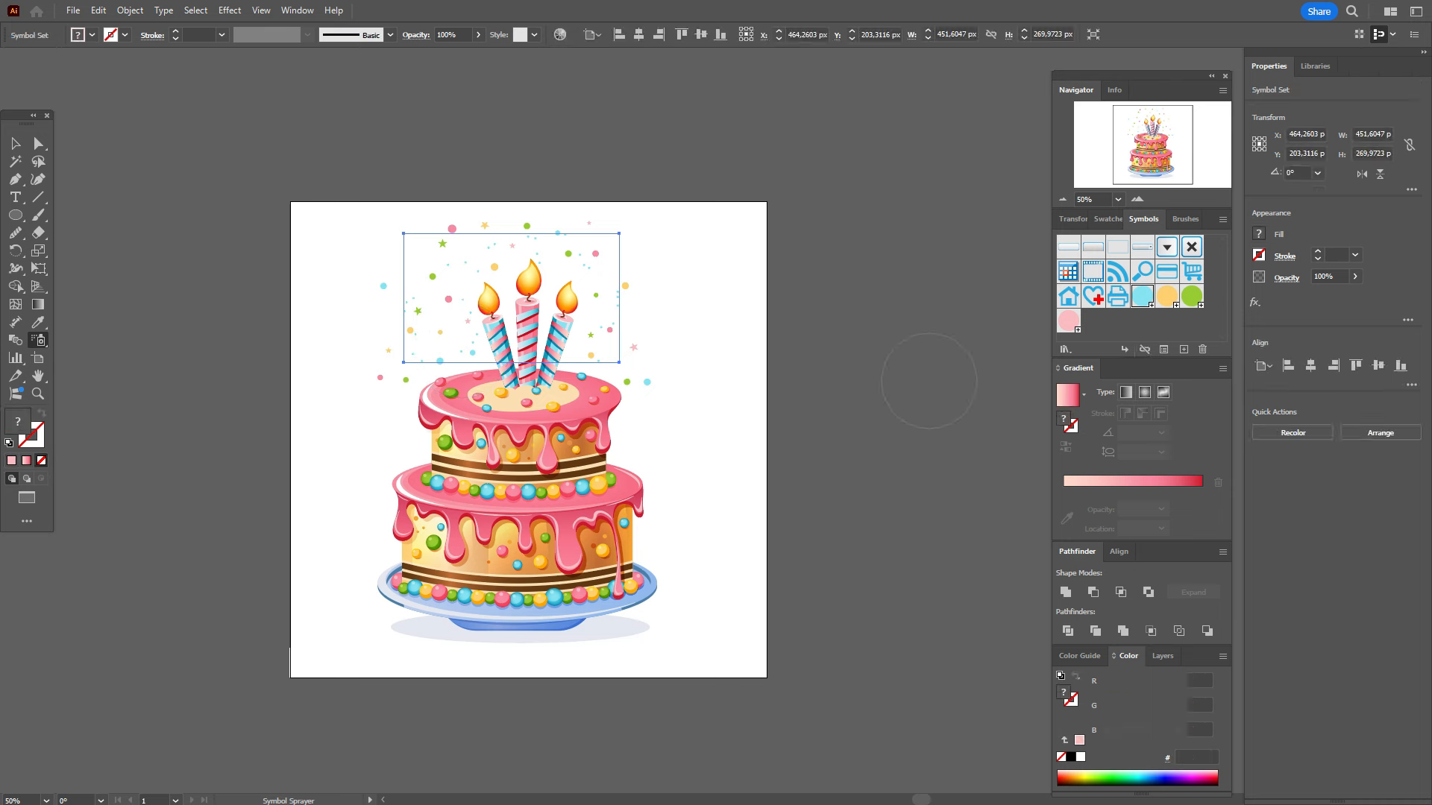
drag(558, 262, 414, 295)
click(1166, 296)
mouse_move(613, 364)
mouse_down()
mouse_move(613, 276)
mouse_move(474, 264)
mouse_move(424, 277)
mouse_move(586, 264)
mouse_up()
click(1190, 296)
key(v)
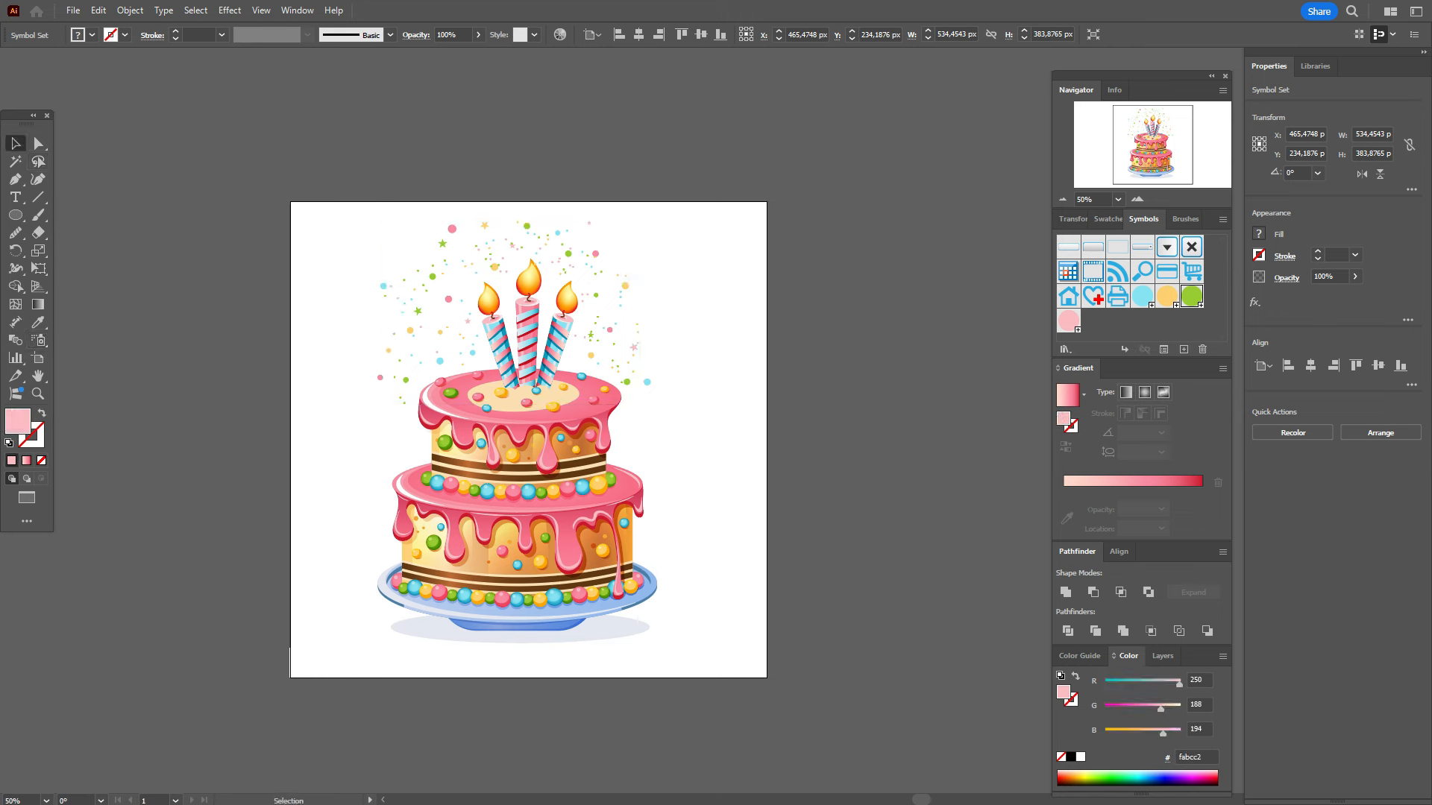
Step: Expand the sprayed symbol set with Object and Fill enabled, and ungroup it into individual dots
click(130, 11)
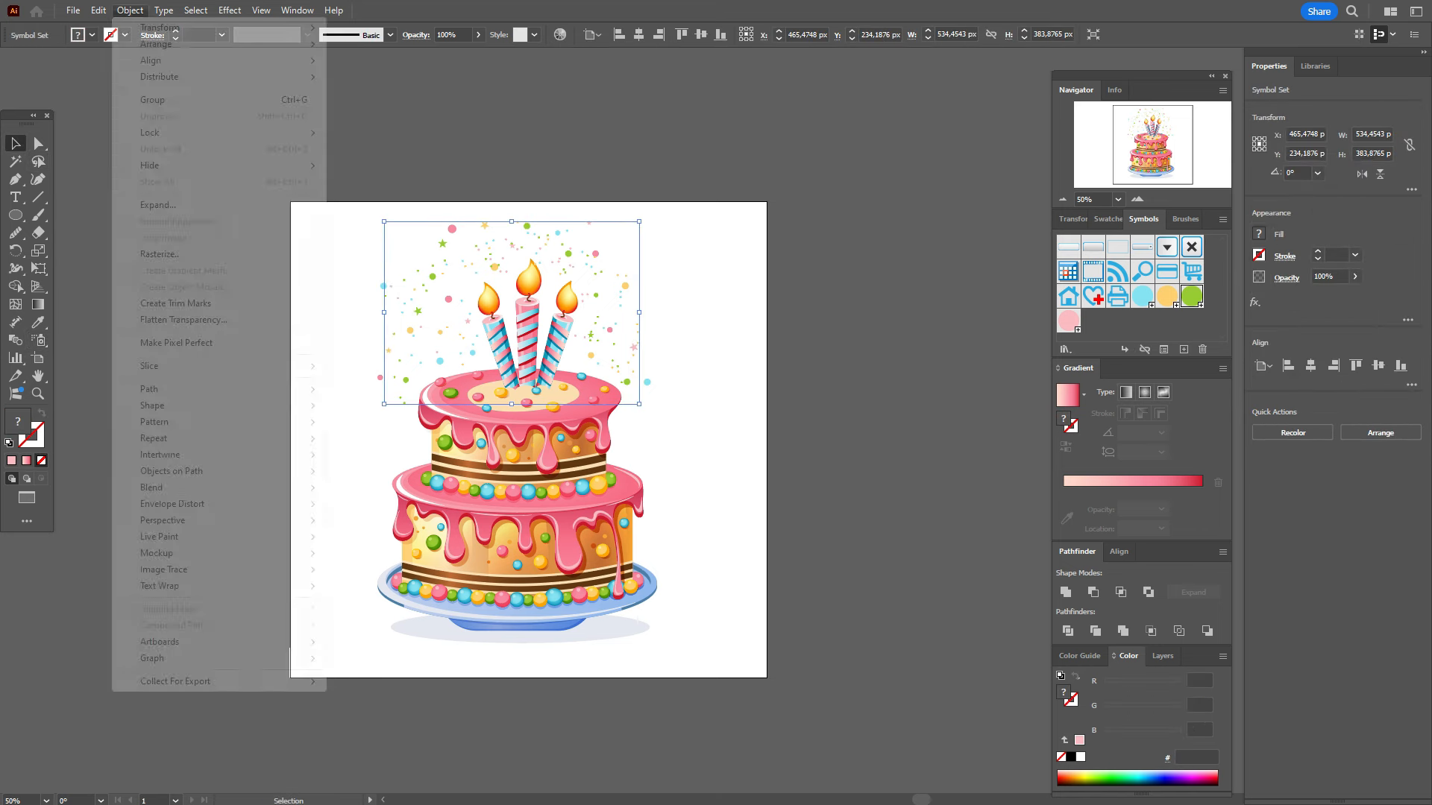
click(149, 206)
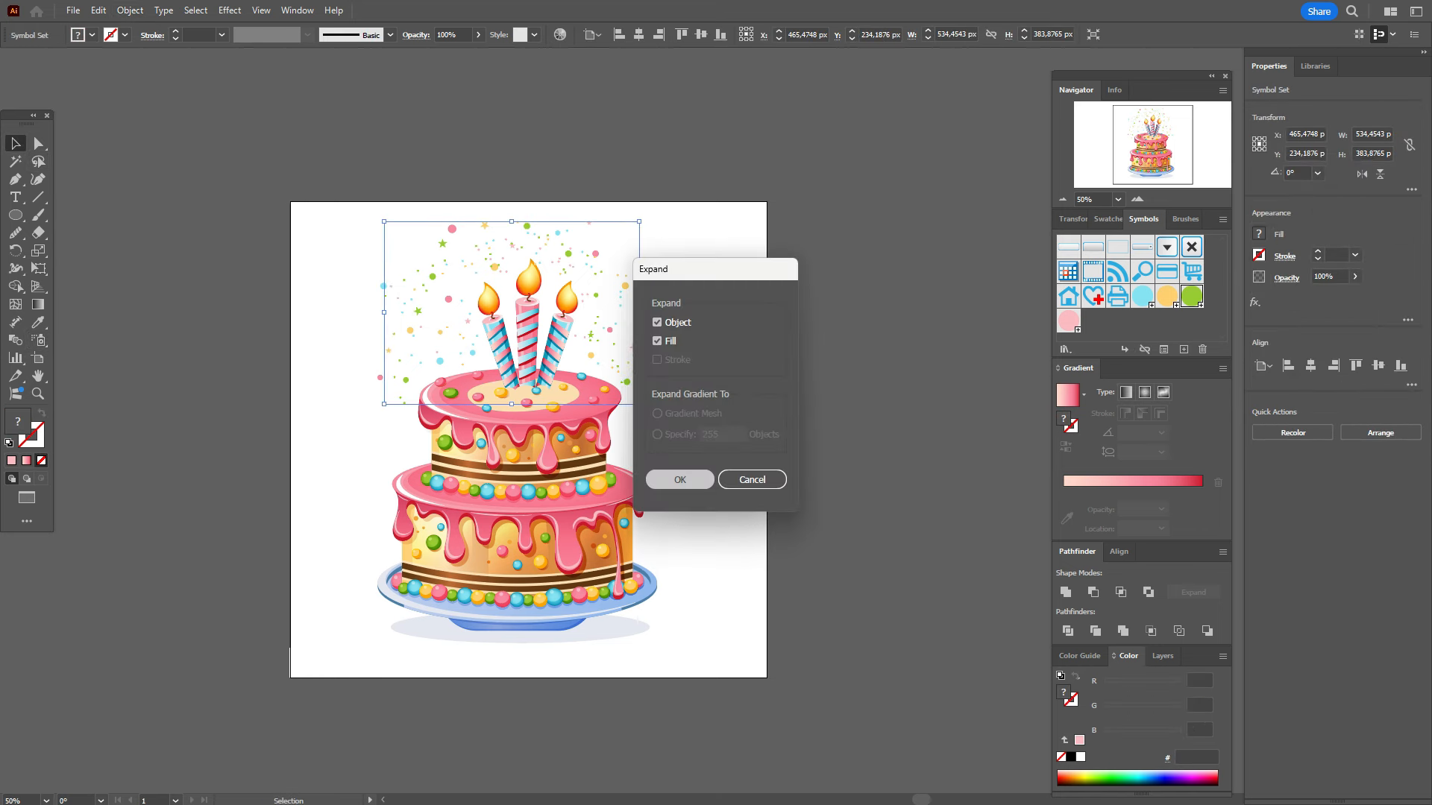
click(679, 479)
right_click(638, 340)
click(687, 541)
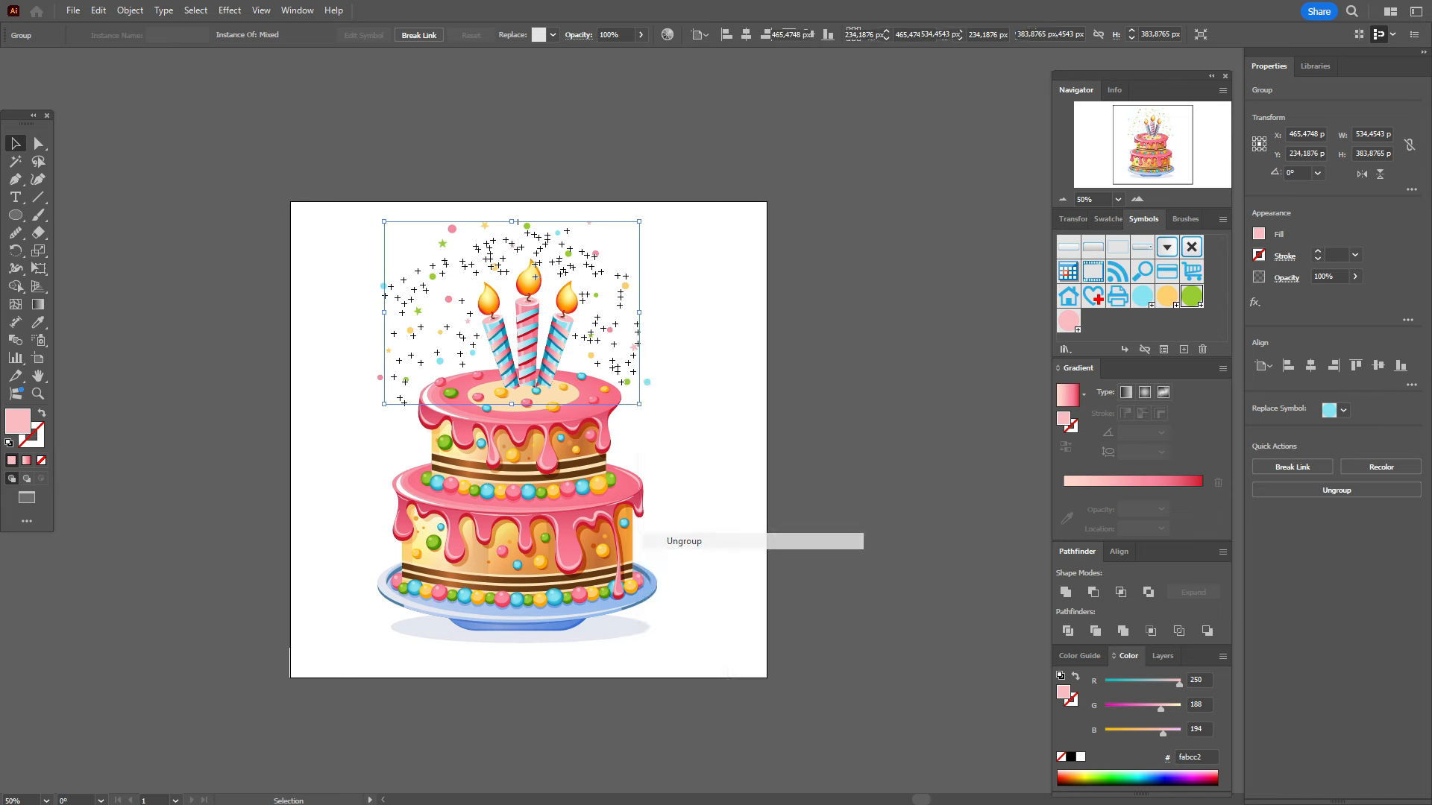
key(ctrl+shift+a)
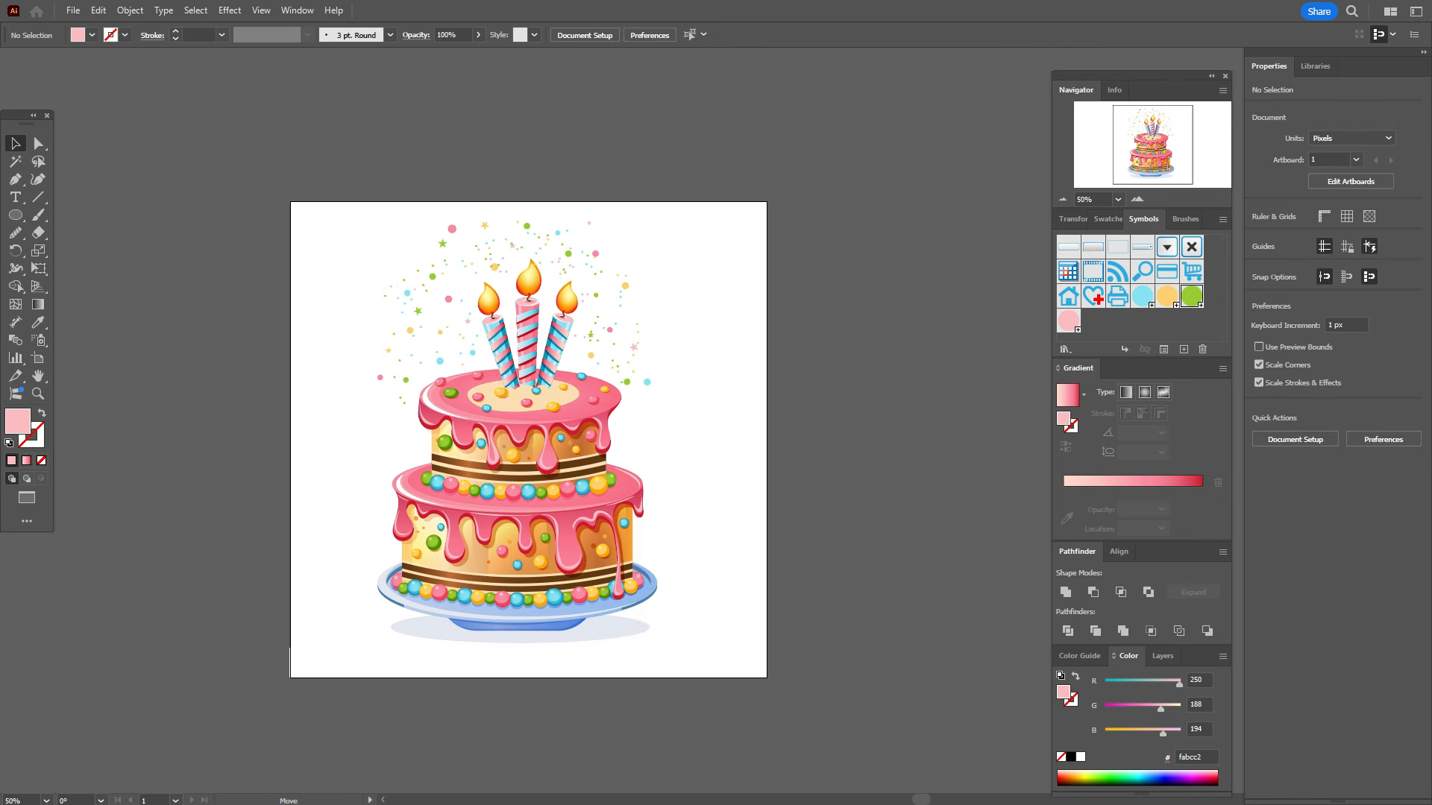
Step: Reposition crowded dots left of the candles and shift the pink and blue confetti circles on the right outward
click(407, 293)
click(401, 263)
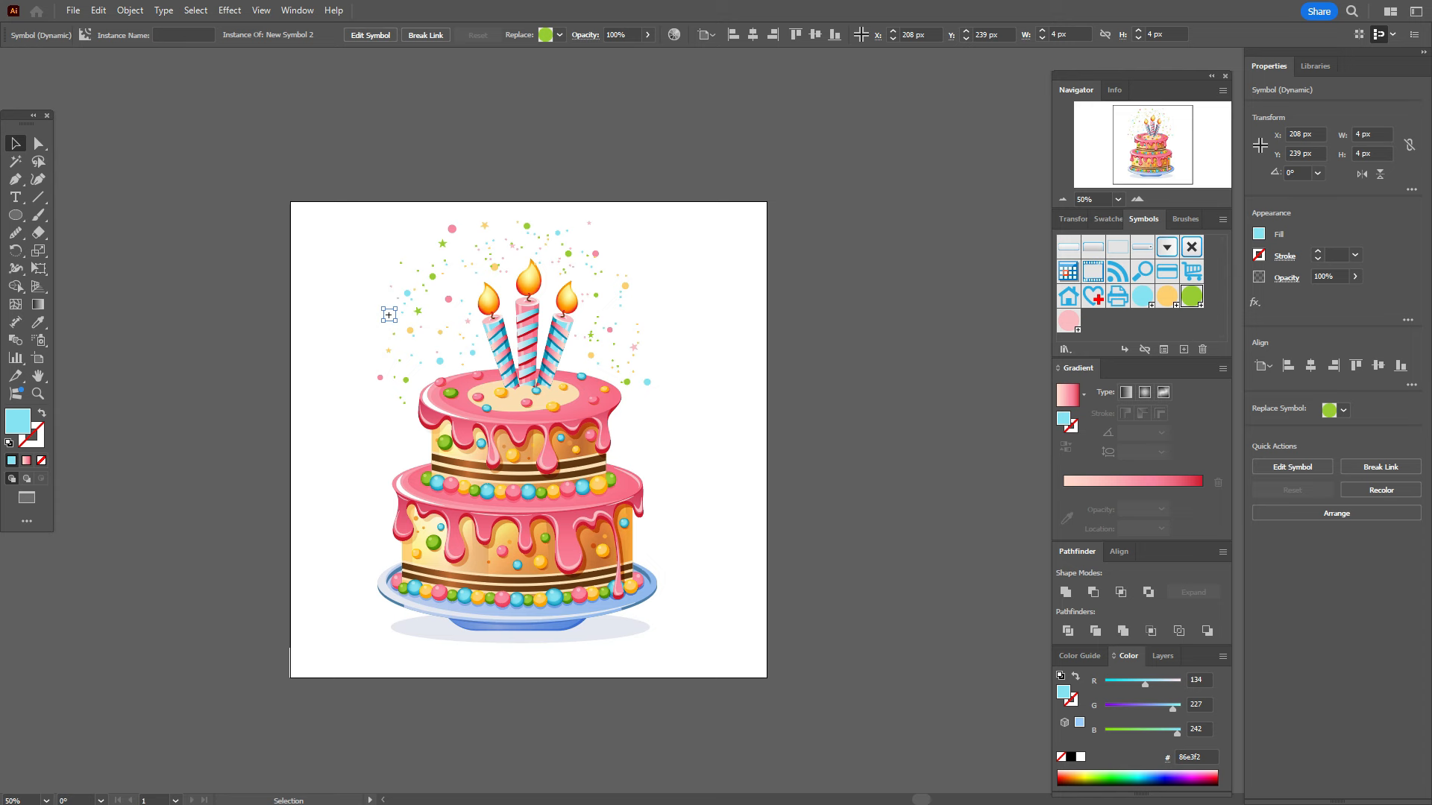
key(ctrl+shift+a)
click(620, 243)
drag(595, 254, 600, 245)
drag(647, 382, 656, 381)
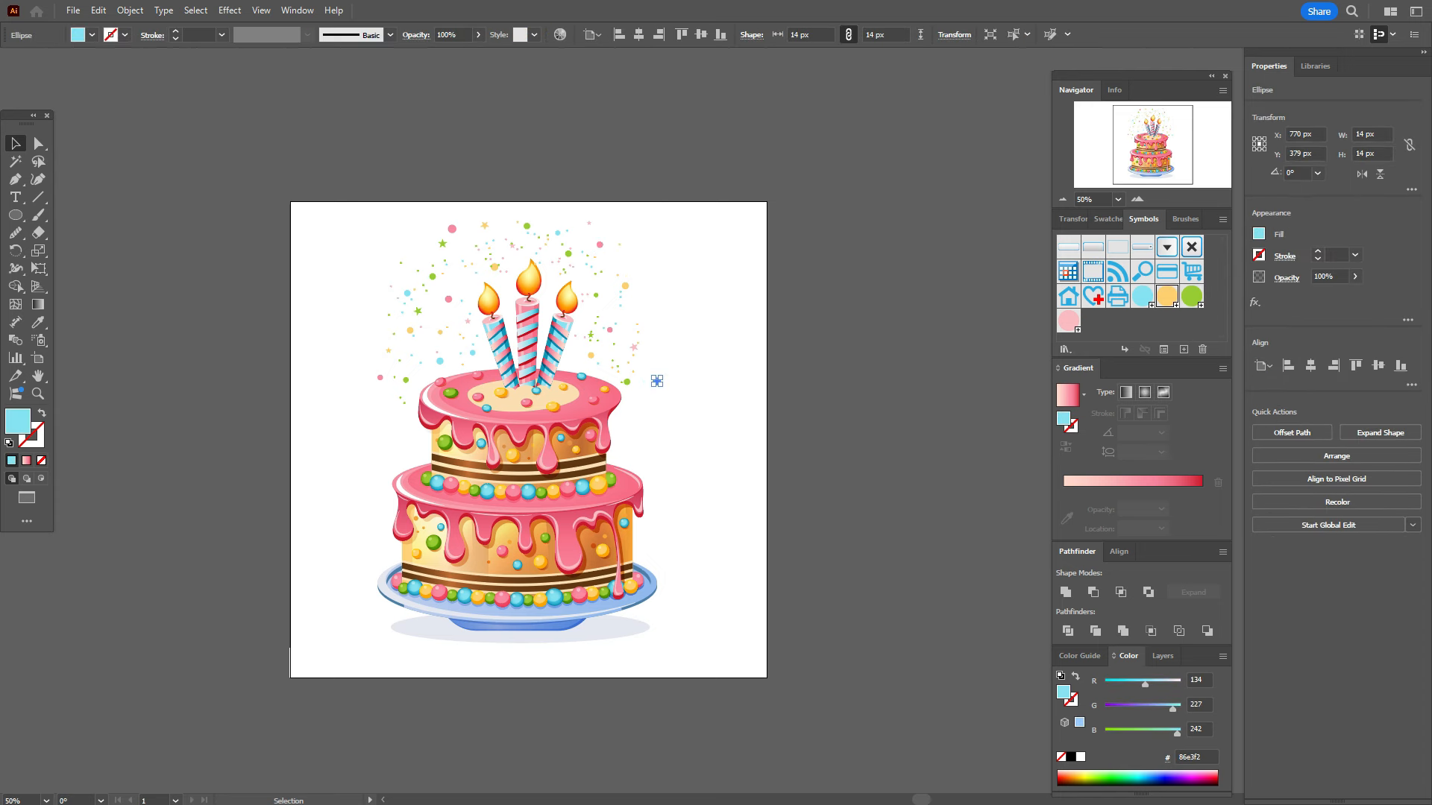
drag(613, 335, 620, 340)
key(ctrl+shift+a)
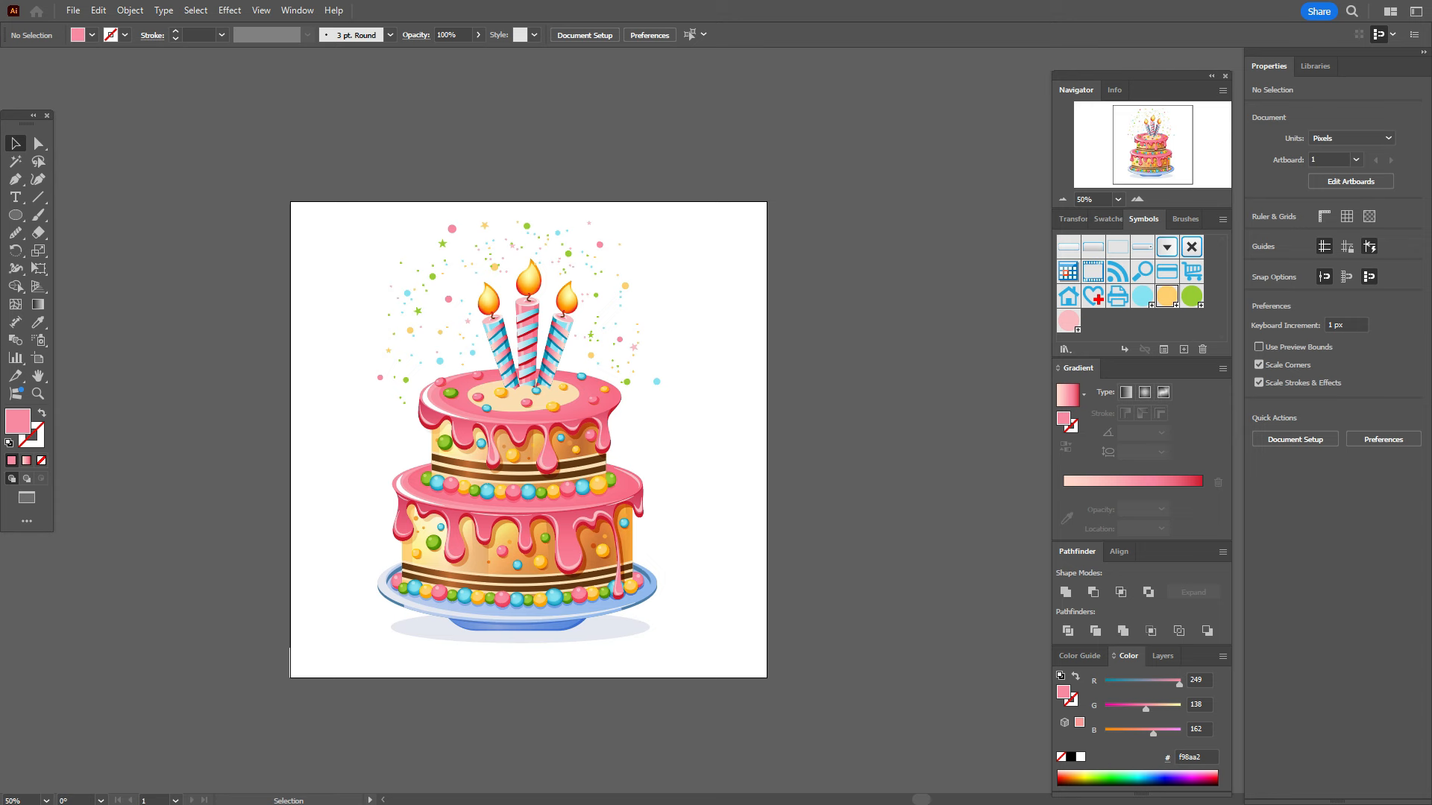
Step: Spread out the large pink circle and green star above the candles and the yellow and blue circles on the right
drag(682, 241, 698, 237)
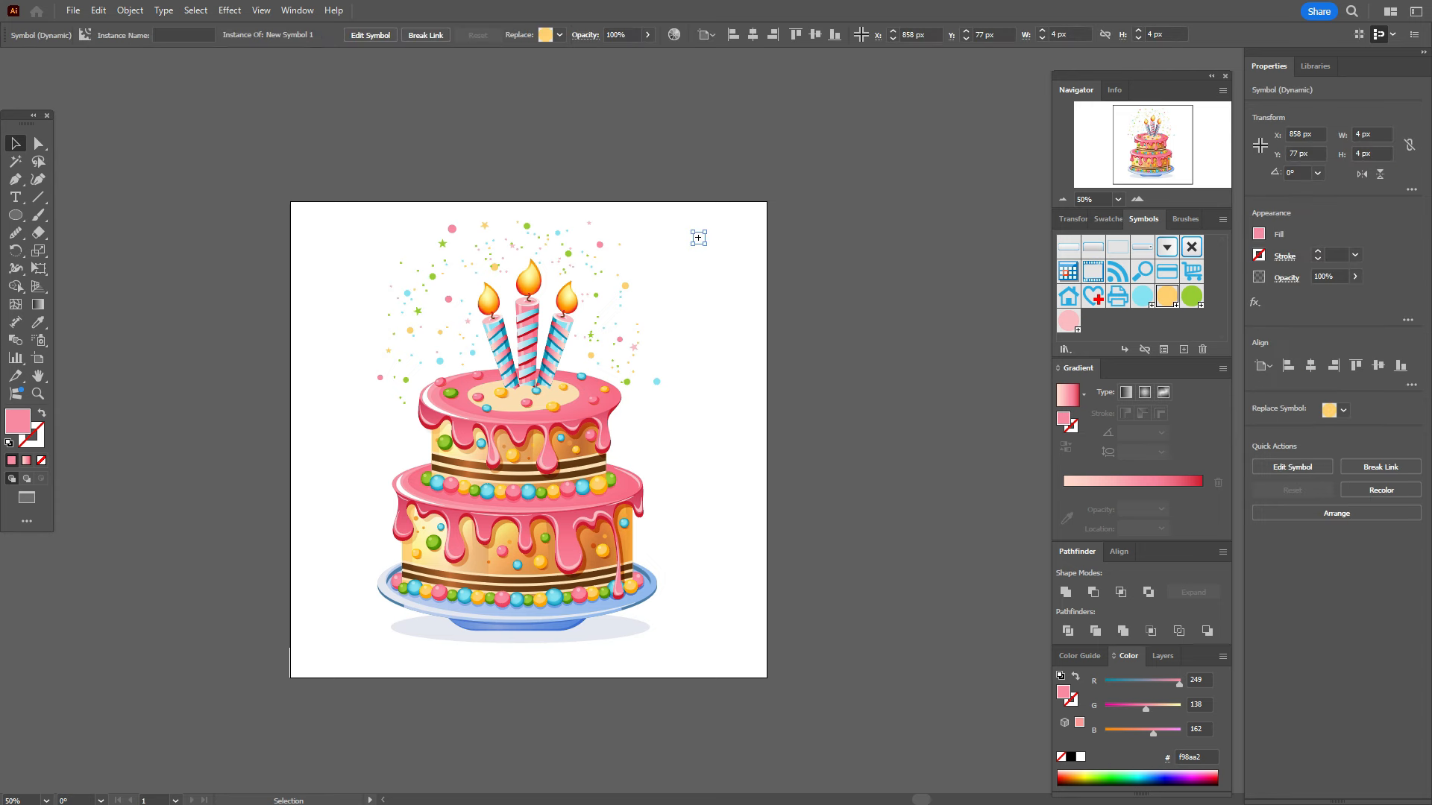
key(ctrl+shift+a)
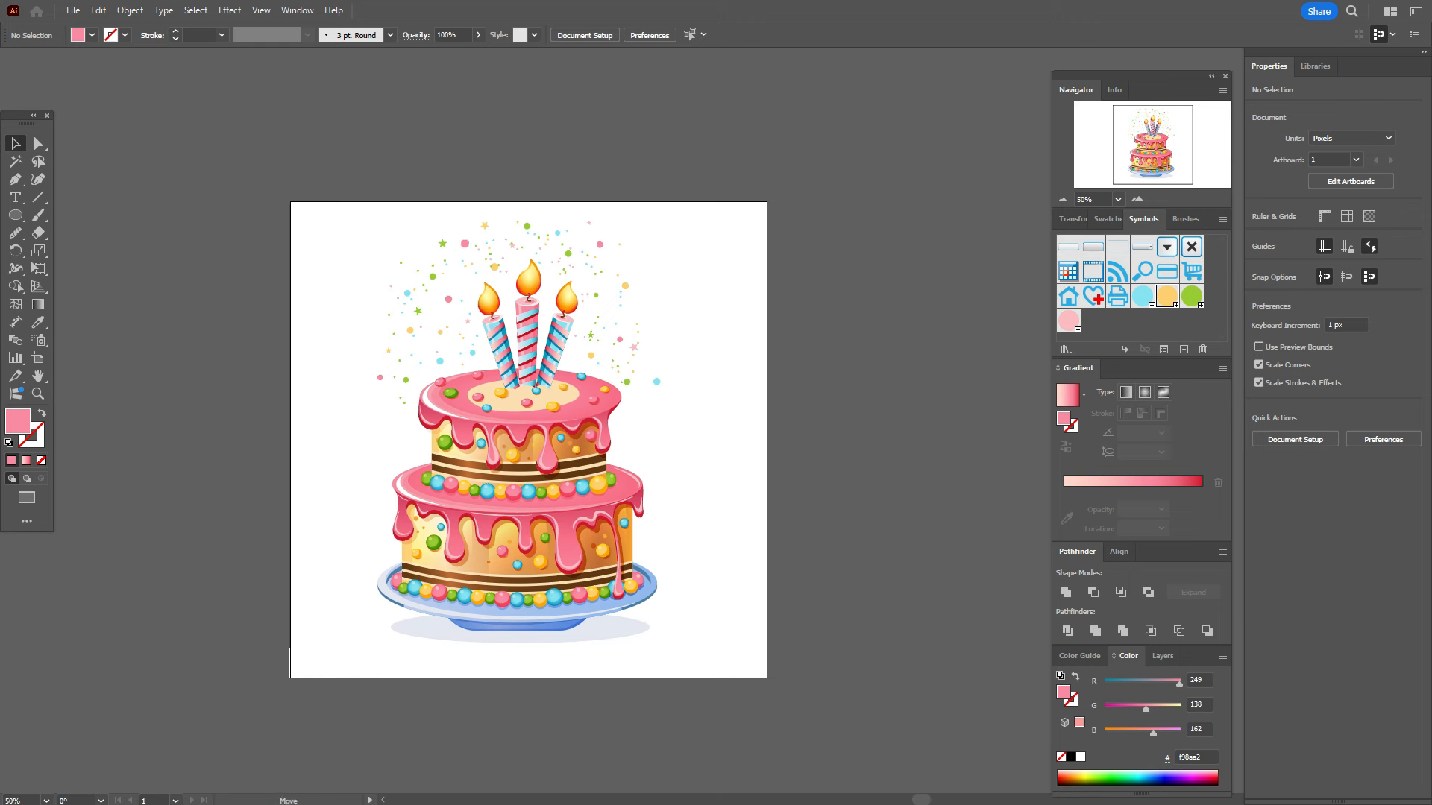
click(464, 243)
drag(442, 243, 436, 242)
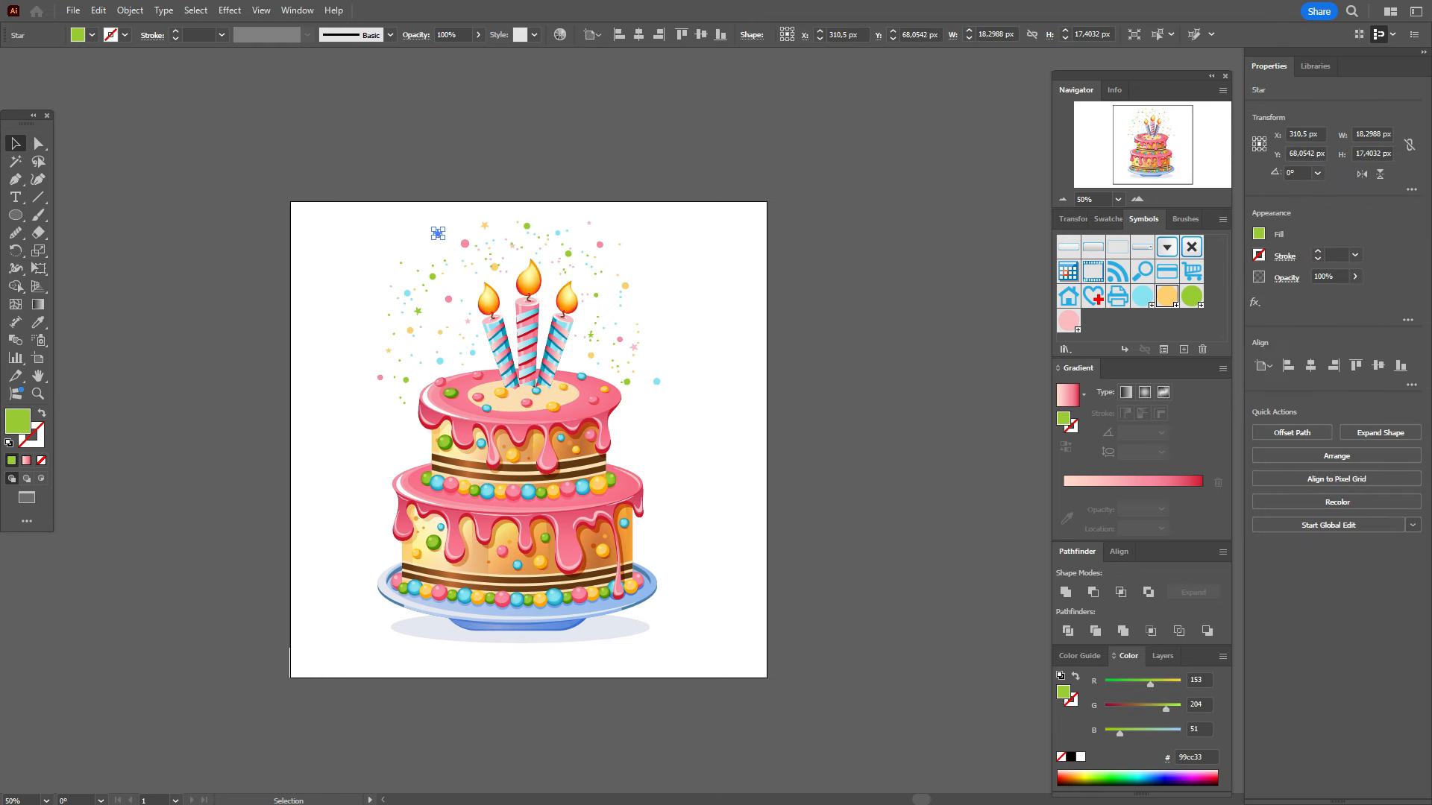
click(646, 279)
drag(620, 243, 627, 248)
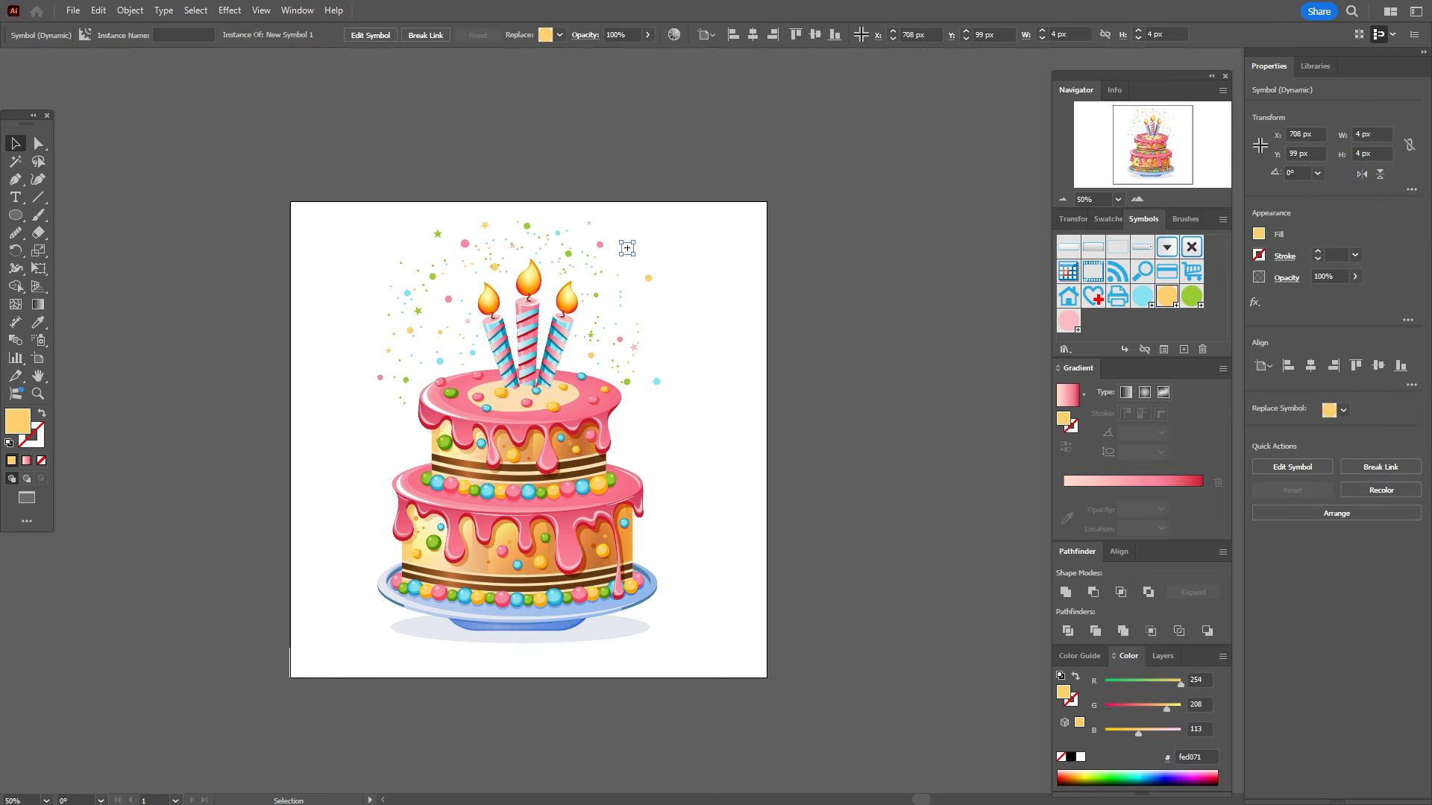
drag(656, 381, 666, 375)
key(ctrl+shift+a)
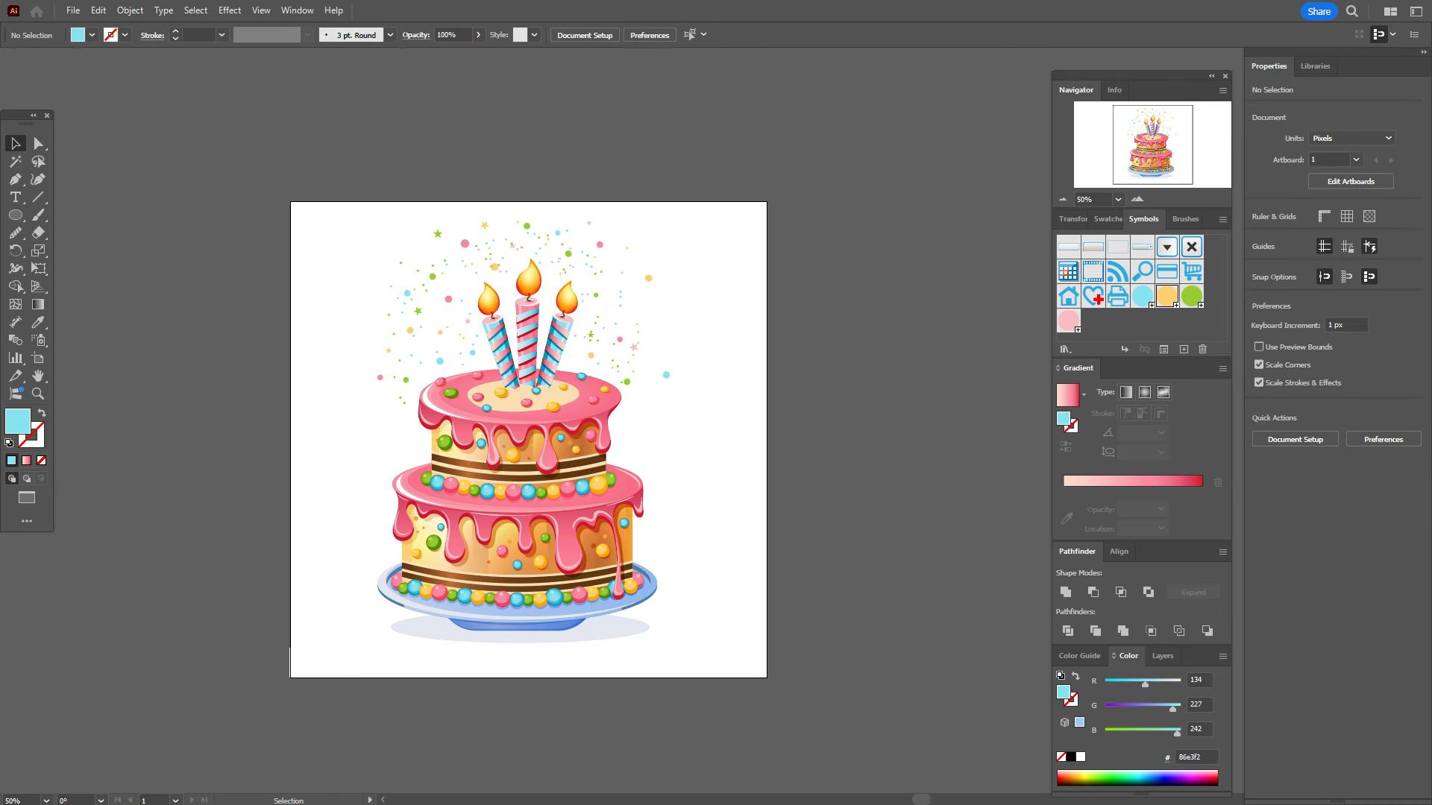
Step: Move the light pink star on the right up below the yellow circle and adjust a small dot beside it
scroll(528, 430, down, 1)
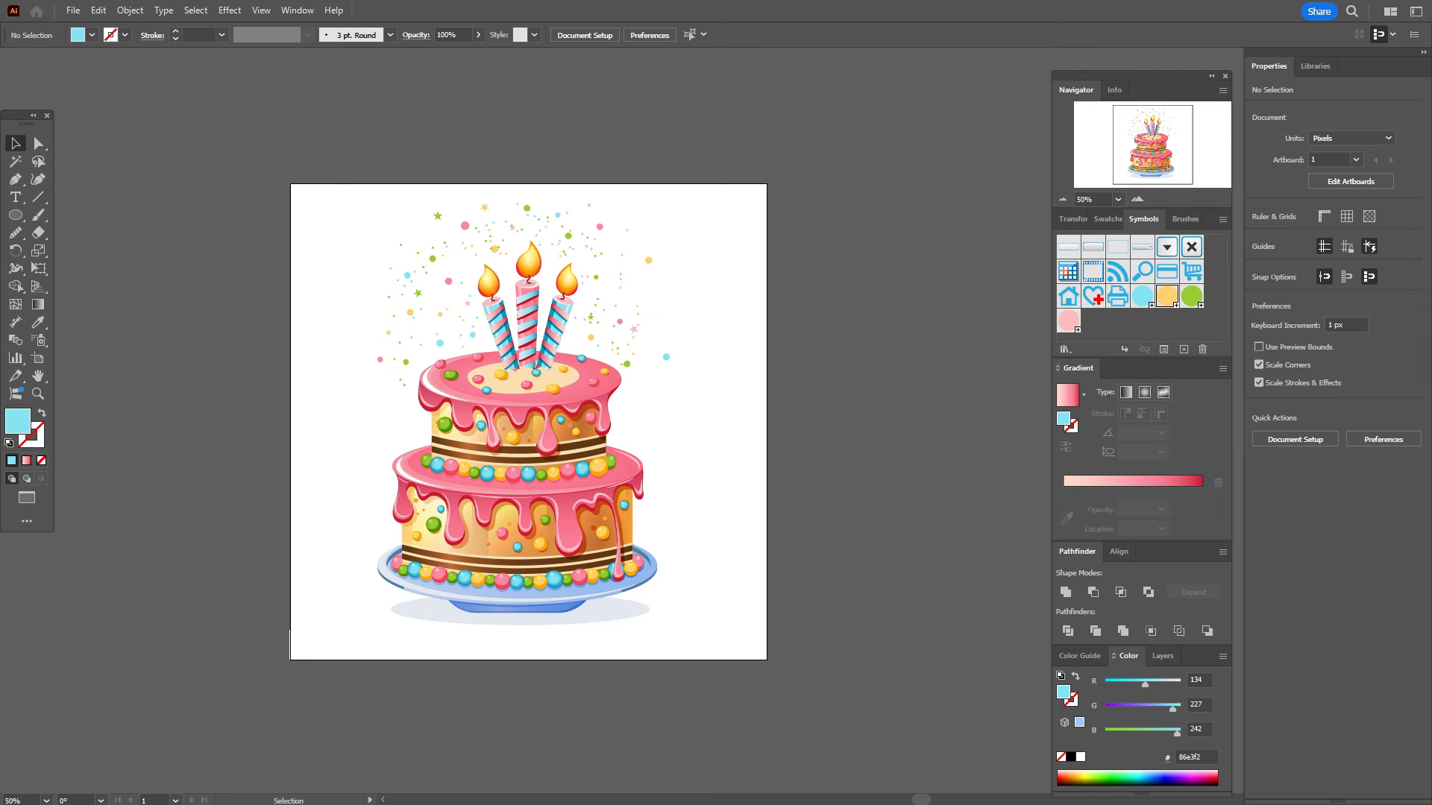
click(619, 321)
key(ctrl+shift+a)
drag(1167, 296, 641, 287)
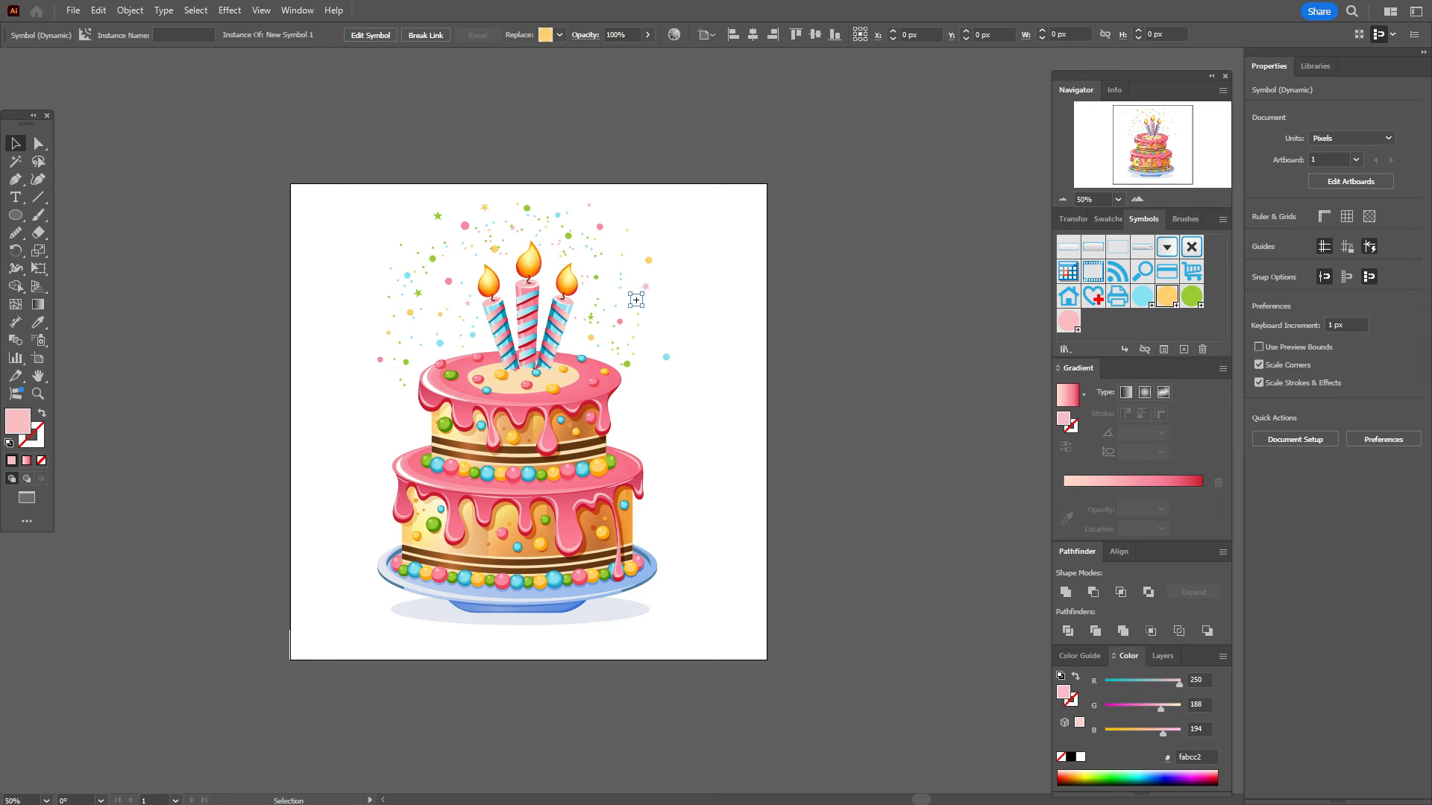
key(ctrl+shift+a)
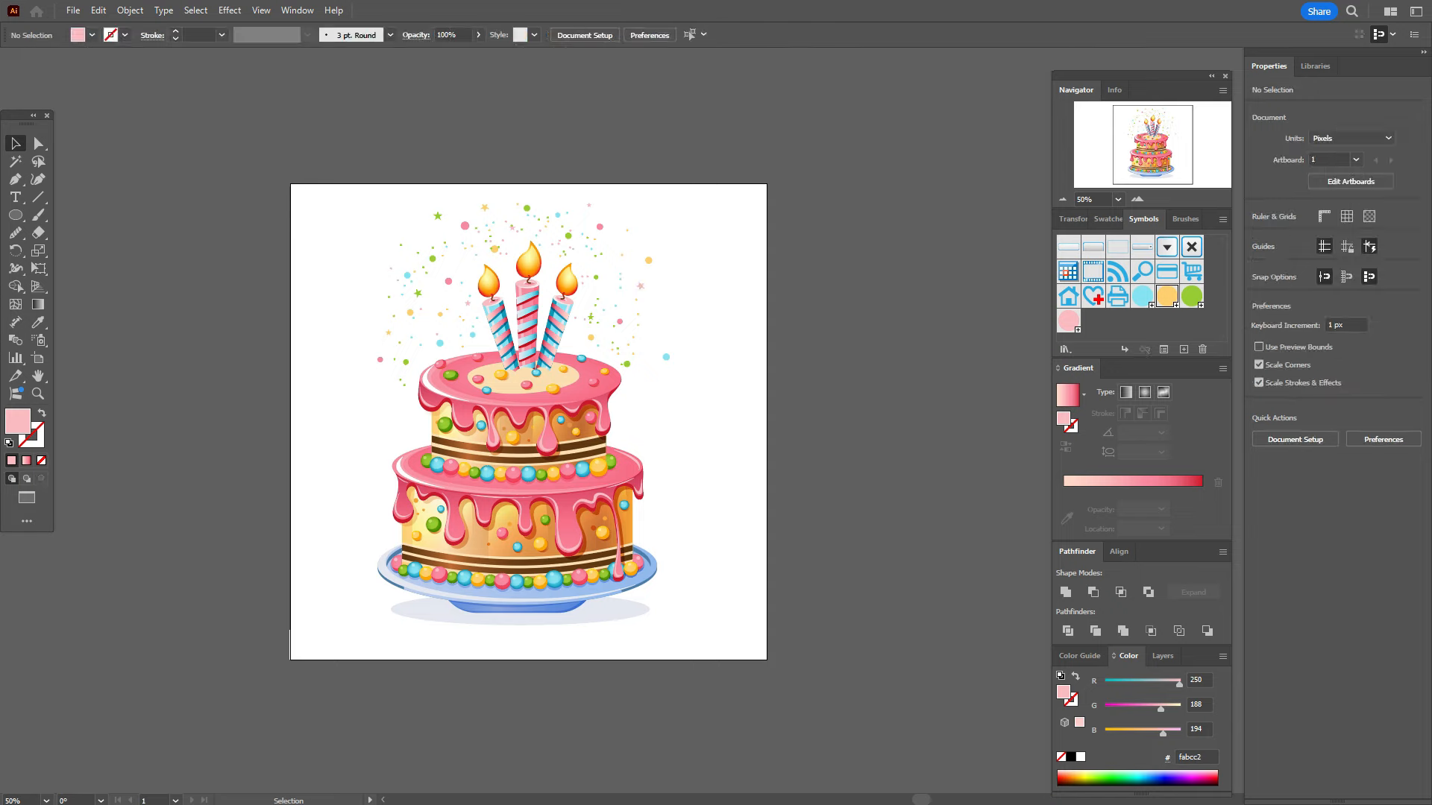